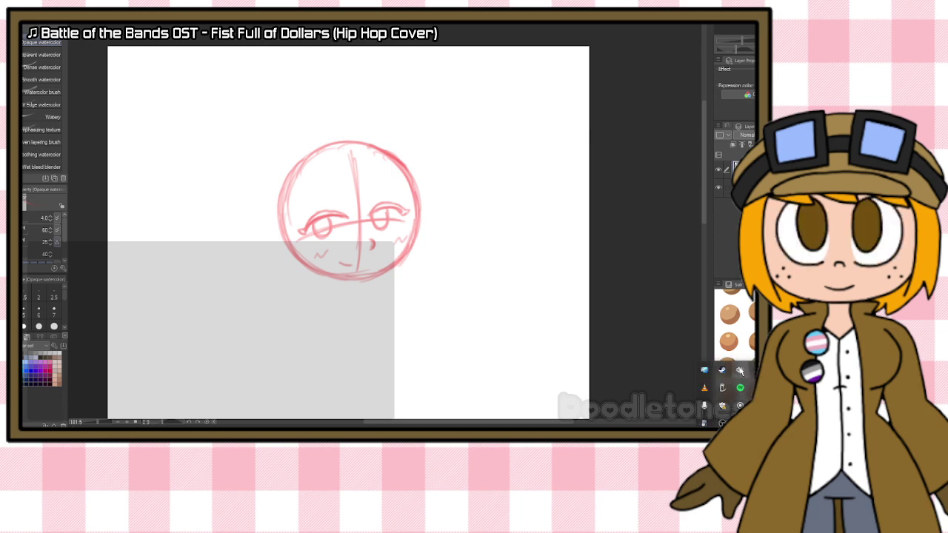
Step: Lower the speaker volume in the system volume mixer, then put the mixer away
{"action": "right_click", "coordinate": [739, 369]}
{"action": "left_click", "coordinate": [728, 315]}
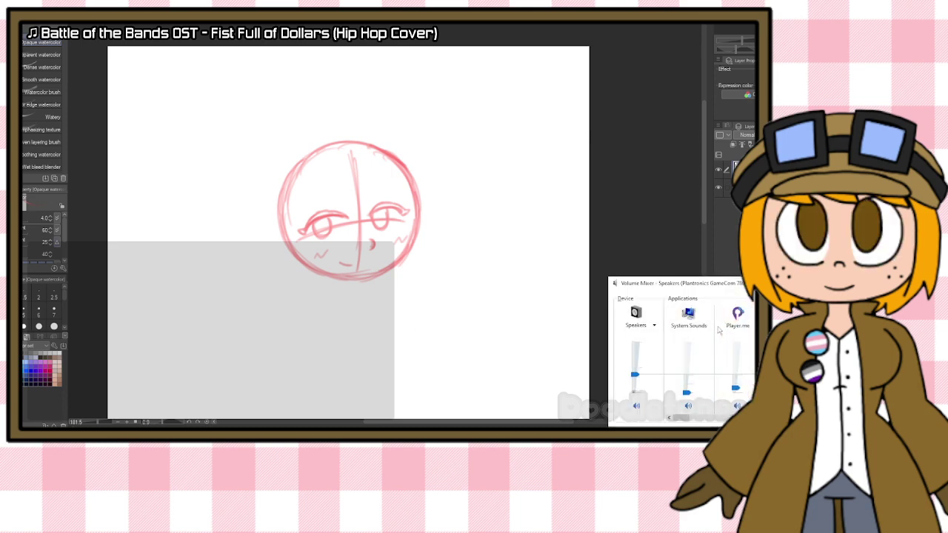
{"action": "left_click_drag", "start_coordinate": [637, 377], "coordinate": [636, 390]}
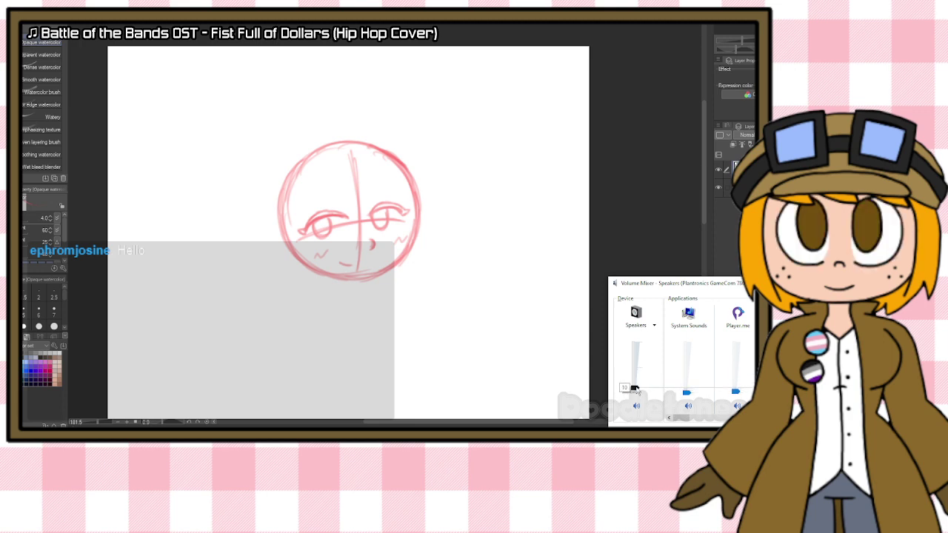
{"action": "left_click_drag", "start_coordinate": [713, 284], "coordinate": [670, 283]}
{"action": "left_click", "coordinate": [451, 304]}
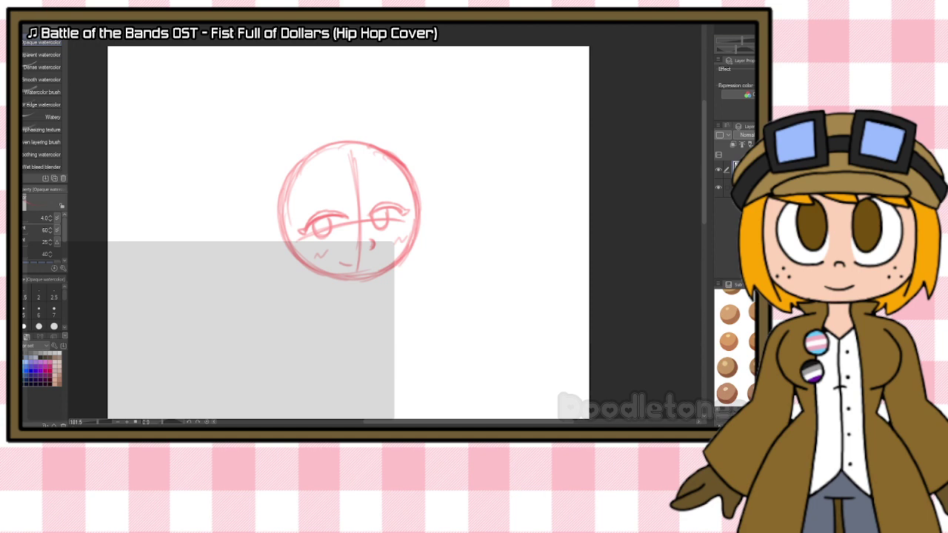
Step: Sketch a rounded oval for the chest just below the head circle
{"action": "scroll", "coordinate": [349, 208], "scroll_direction": "down", "scroll_amount": 3}
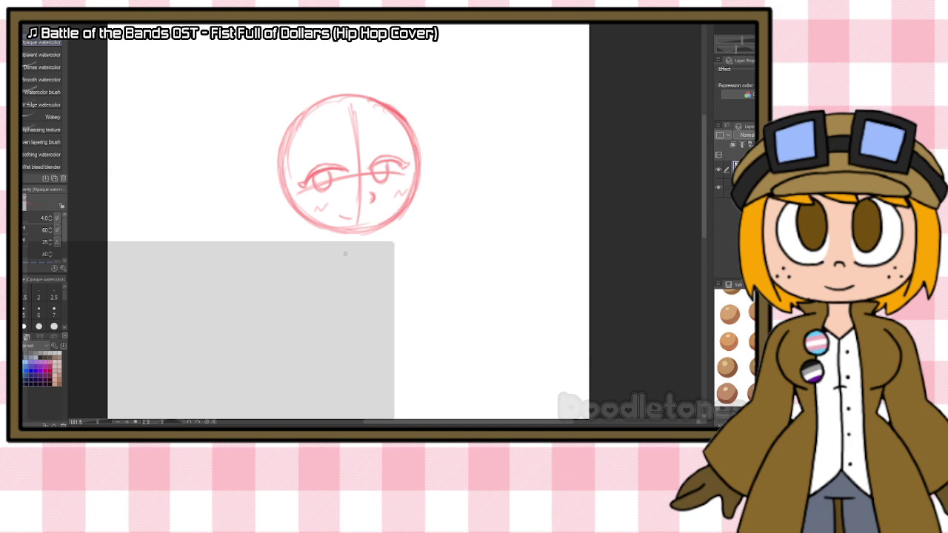
{"action": "mouse_move", "coordinate": [344, 254]}
{"action": "left_mouse_down"}
{"action": "mouse_move", "coordinate": [395, 243]}
{"action": "mouse_move", "coordinate": [356, 251]}
{"action": "mouse_move", "coordinate": [395, 244]}
{"action": "mouse_move", "coordinate": [414, 259]}
{"action": "left_mouse_up"}
{"action": "left_click_drag", "start_coordinate": [394, 246], "coordinate": [416, 268]}
{"action": "mouse_move", "coordinate": [339, 254]}
{"action": "left_mouse_down"}
{"action": "mouse_move", "coordinate": [348, 282]}
{"action": "mouse_move", "coordinate": [340, 267]}
{"action": "mouse_move", "coordinate": [375, 294]}
{"action": "mouse_move", "coordinate": [340, 269]}
{"action": "mouse_move", "coordinate": [387, 284]}
{"action": "mouse_move", "coordinate": [346, 281]}
{"action": "mouse_move", "coordinate": [408, 278]}
{"action": "mouse_move", "coordinate": [414, 261]}
{"action": "mouse_move", "coordinate": [389, 288]}
{"action": "mouse_move", "coordinate": [411, 277]}
{"action": "mouse_move", "coordinate": [347, 253]}
{"action": "mouse_move", "coordinate": [399, 243]}
{"action": "mouse_move", "coordinate": [339, 254]}
{"action": "mouse_move", "coordinate": [334, 266]}
{"action": "mouse_move", "coordinate": [343, 259]}
{"action": "mouse_move", "coordinate": [359, 289]}
{"action": "mouse_move", "coordinate": [340, 263]}
{"action": "mouse_move", "coordinate": [368, 288]}
{"action": "mouse_move", "coordinate": [354, 288]}
{"action": "mouse_move", "coordinate": [393, 290]}
{"action": "left_mouse_up"}
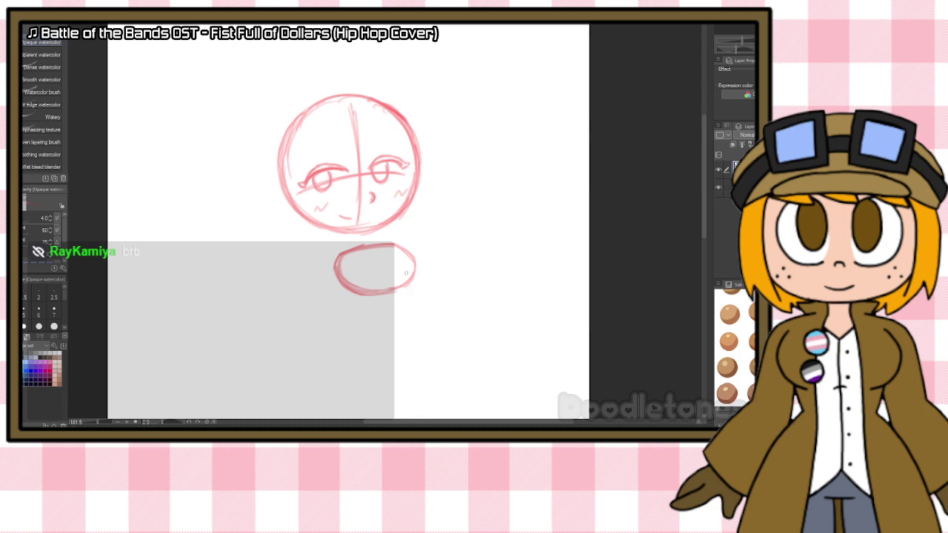
Step: Sketch a tapered pelvis block with a flat top edge, a short gap below the chest oval
{"action": "left_click_drag", "start_coordinate": [702, 189], "coordinate": [703, 217]}
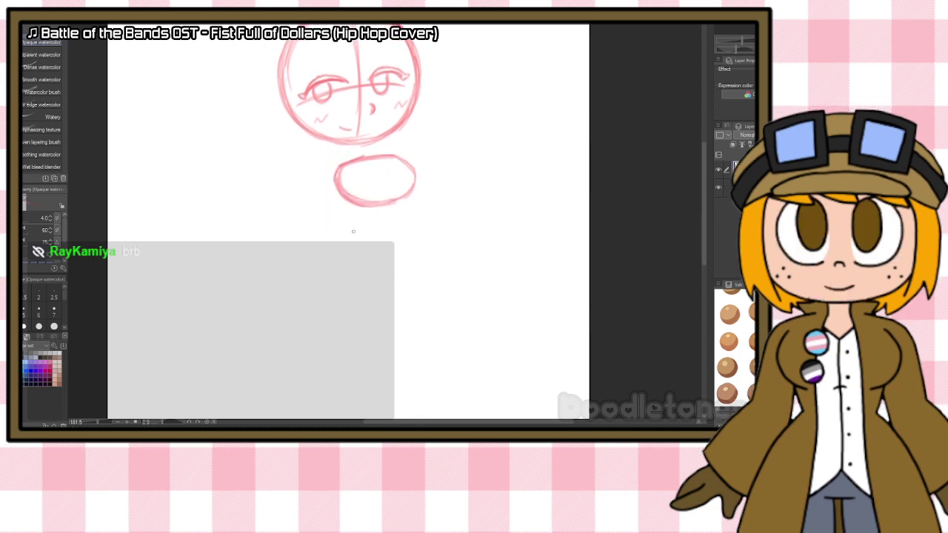
{"action": "mouse_move", "coordinate": [351, 232]}
{"action": "left_mouse_down"}
{"action": "mouse_move", "coordinate": [410, 223]}
{"action": "mouse_move", "coordinate": [349, 234]}
{"action": "mouse_move", "coordinate": [337, 263]}
{"action": "left_mouse_up"}
{"action": "left_click_drag", "start_coordinate": [415, 227], "coordinate": [425, 255]}
{"action": "mouse_move", "coordinate": [338, 255]}
{"action": "left_mouse_down"}
{"action": "mouse_move", "coordinate": [398, 271]}
{"action": "mouse_move", "coordinate": [423, 242]}
{"action": "left_mouse_up"}
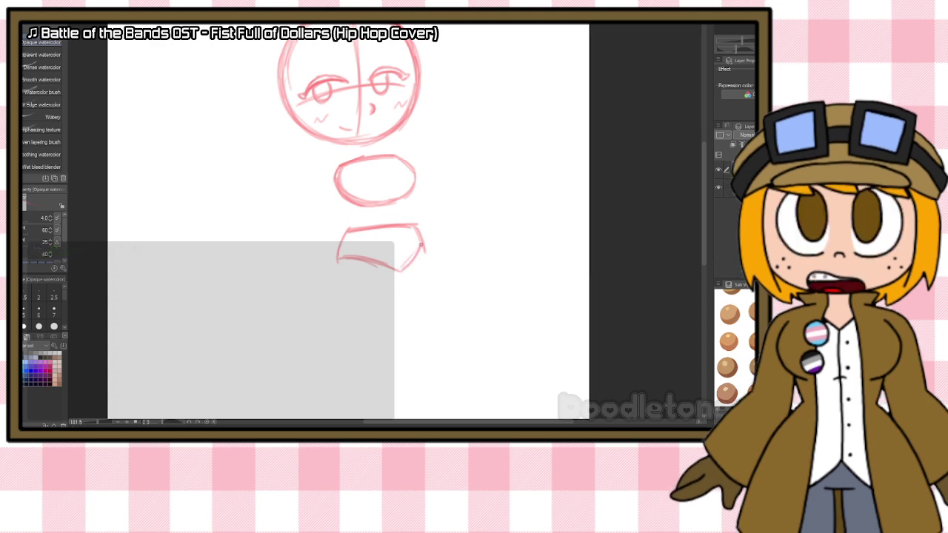
Step: Lasso the pelvis block, widen it slightly with a transform and deselect it
{"action": "key", "text": "m"}
{"action": "mouse_move", "coordinate": [417, 212]}
{"action": "left_mouse_down"}
{"action": "mouse_move", "coordinate": [323, 286]}
{"action": "mouse_move", "coordinate": [418, 215]}
{"action": "left_mouse_up"}
{"action": "left_click", "coordinate": [411, 310]}
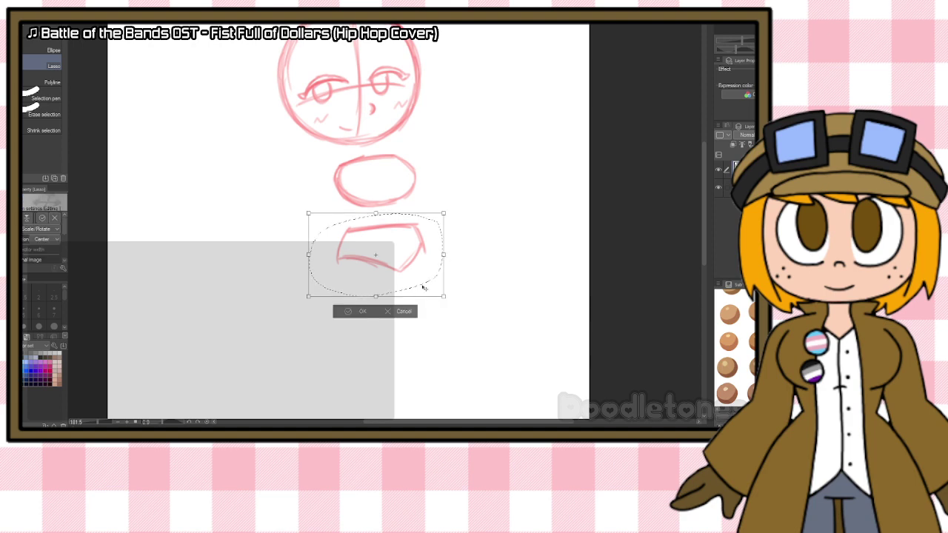
{"action": "left_click_drag", "start_coordinate": [443, 255], "coordinate": [475, 259]}
{"action": "key", "text": "Return"}
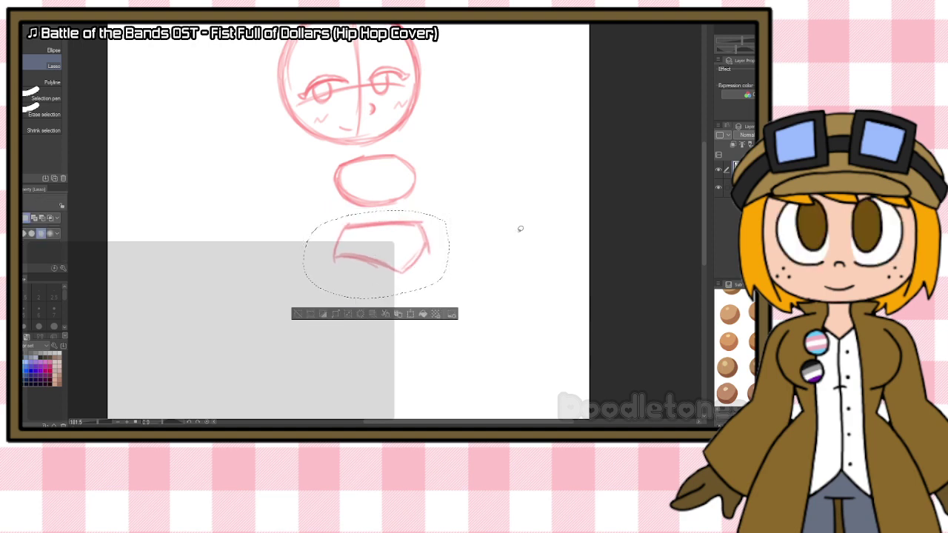
{"action": "key", "text": "ctrl+d"}
Step: Sketch two inward-curving waist lines that join the chest oval to the pelvis block
{"action": "key", "text": "b"}
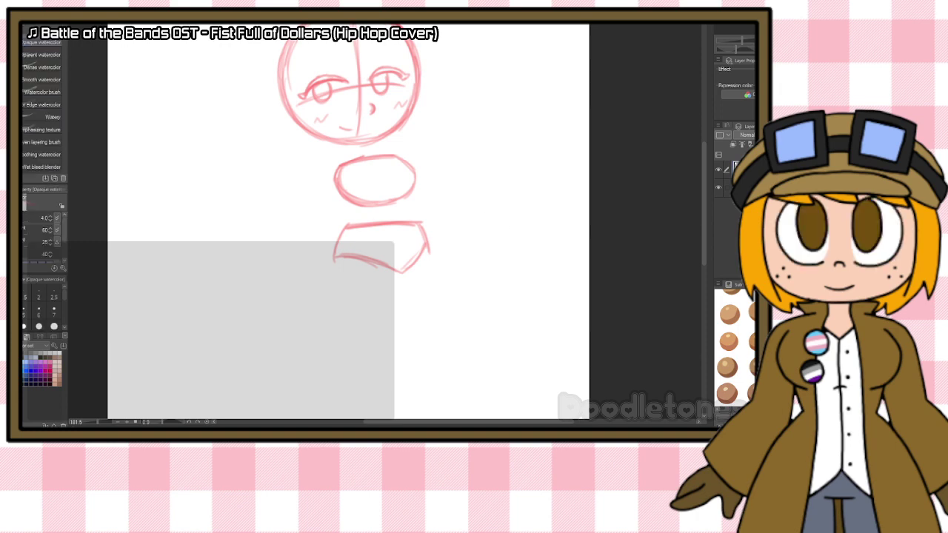
{"action": "mouse_move", "coordinate": [341, 192]}
{"action": "left_mouse_down"}
{"action": "mouse_move", "coordinate": [363, 211]}
{"action": "mouse_move", "coordinate": [334, 255]}
{"action": "mouse_move", "coordinate": [345, 243]}
{"action": "left_mouse_up"}
{"action": "left_click_drag", "start_coordinate": [406, 197], "coordinate": [425, 244]}
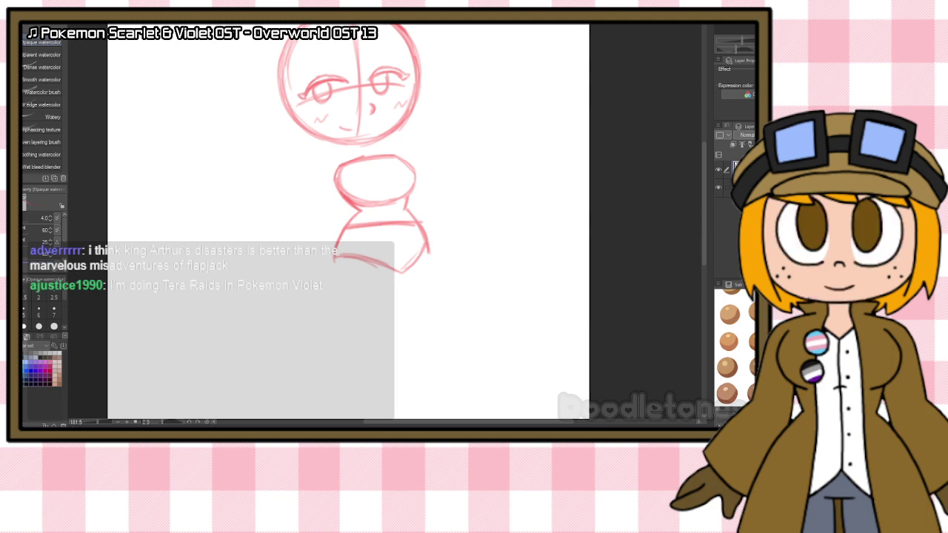
Step: Lasso the chest, waist and pelvis together, enlarge them slightly under the head and deselect them
{"action": "key", "text": "m"}
{"action": "mouse_move", "coordinate": [448, 194]}
{"action": "left_mouse_down"}
{"action": "mouse_move", "coordinate": [368, 316]}
{"action": "mouse_move", "coordinate": [302, 194]}
{"action": "mouse_move", "coordinate": [326, 158]}
{"action": "mouse_move", "coordinate": [436, 154]}
{"action": "left_mouse_up"}
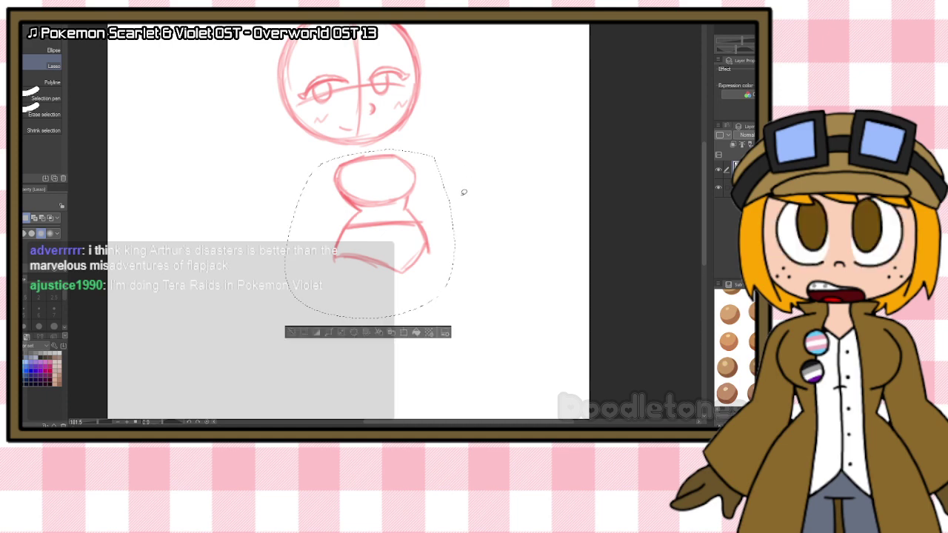
{"action": "left_click", "coordinate": [404, 332]}
{"action": "mouse_move", "coordinate": [437, 252]}
{"action": "left_mouse_down"}
{"action": "mouse_move", "coordinate": [424, 251]}
{"action": "mouse_move", "coordinate": [453, 233]}
{"action": "left_mouse_up"}
{"action": "left_click_drag", "start_coordinate": [413, 256], "coordinate": [415, 257]}
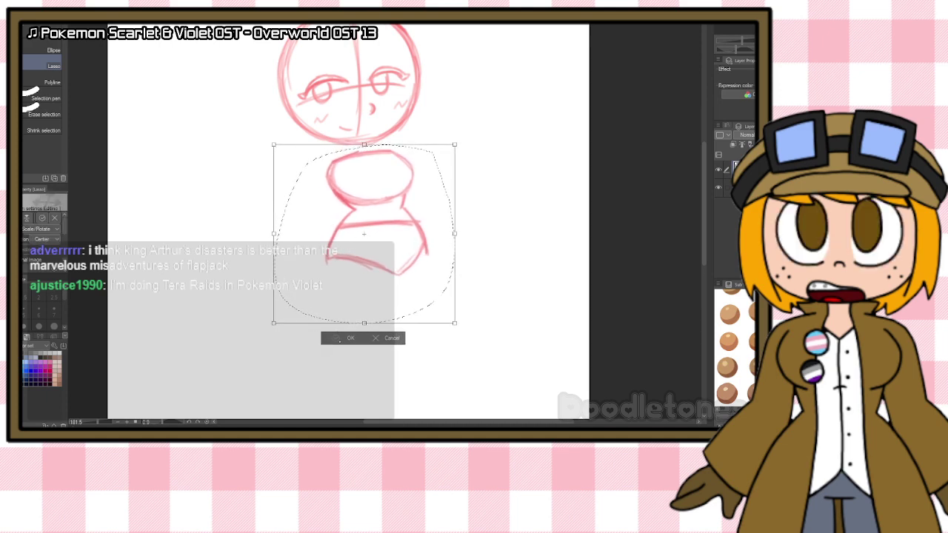
{"action": "key", "text": "Return"}
{"action": "key", "text": "ctrl+d"}
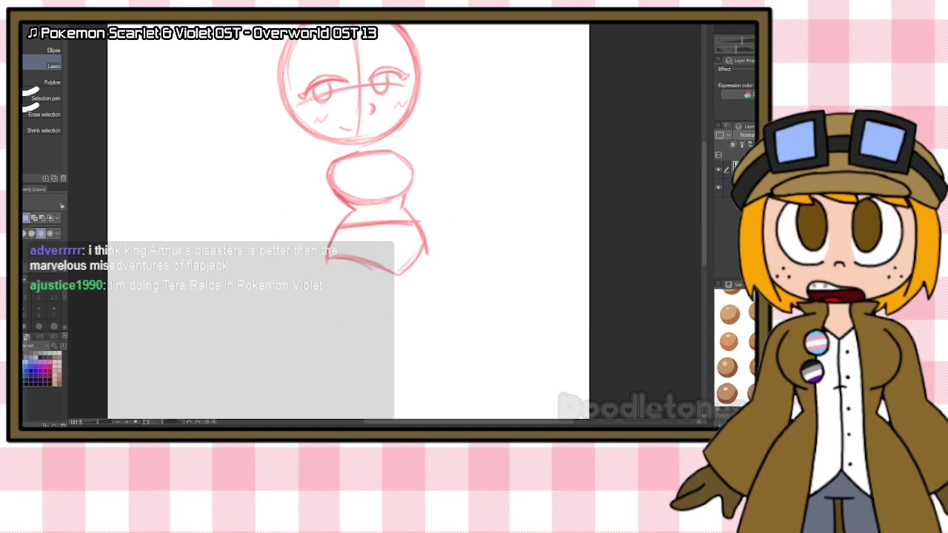
Step: Reinforce both side outlines of the chest oval with the watercolor brush
{"action": "key", "text": "b"}
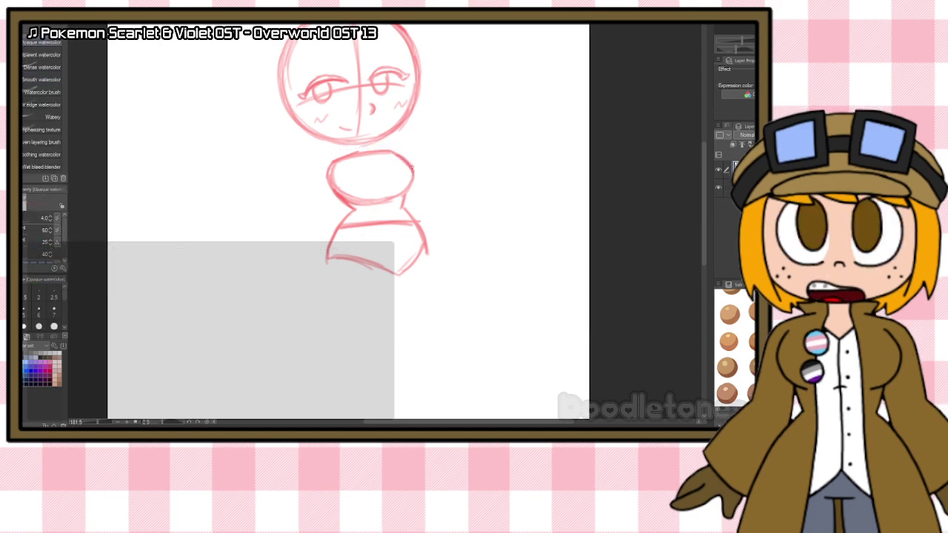
{"action": "left_click_drag", "start_coordinate": [412, 169], "coordinate": [400, 194]}
{"action": "left_click_drag", "start_coordinate": [334, 168], "coordinate": [361, 202]}
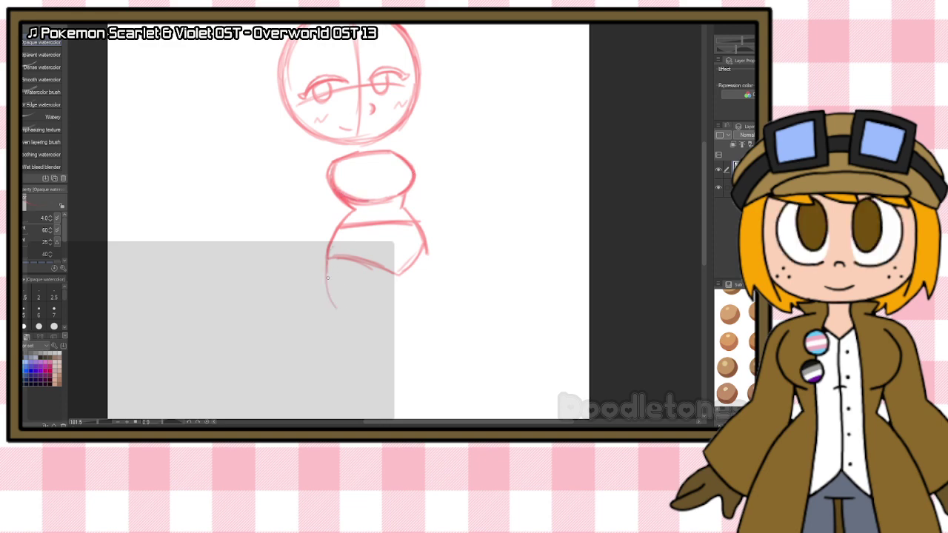
Step: Sketch the front thigh tapering down from the pelvis to a rounded knee, plus the outer line of the far thigh
{"action": "mouse_move", "coordinate": [327, 260]}
{"action": "left_mouse_down"}
{"action": "mouse_move", "coordinate": [350, 331]}
{"action": "mouse_move", "coordinate": [374, 349]}
{"action": "left_mouse_up"}
{"action": "left_click_drag", "start_coordinate": [397, 276], "coordinate": [415, 331]}
{"action": "left_click_drag", "start_coordinate": [392, 257], "coordinate": [417, 335]}
{"action": "left_click_drag", "start_coordinate": [398, 276], "coordinate": [417, 339]}
{"action": "left_click_drag", "start_coordinate": [339, 304], "coordinate": [387, 360]}
{"action": "mouse_move", "coordinate": [348, 321]}
{"action": "left_mouse_down"}
{"action": "mouse_move", "coordinate": [389, 361]}
{"action": "mouse_move", "coordinate": [412, 357]}
{"action": "mouse_move", "coordinate": [385, 358]}
{"action": "mouse_move", "coordinate": [413, 319]}
{"action": "mouse_move", "coordinate": [417, 353]}
{"action": "left_mouse_up"}
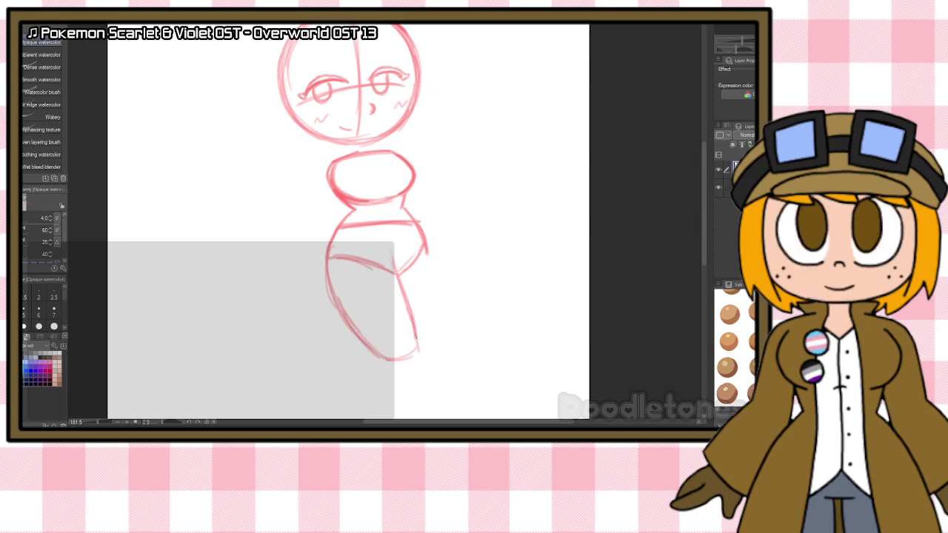
{"action": "mouse_move", "coordinate": [404, 293]}
{"action": "left_mouse_down"}
{"action": "mouse_move", "coordinate": [419, 345]}
{"action": "mouse_move", "coordinate": [366, 360]}
{"action": "left_mouse_up"}
{"action": "left_click_drag", "start_coordinate": [330, 271], "coordinate": [366, 348]}
{"action": "left_click_drag", "start_coordinate": [427, 245], "coordinate": [416, 324]}
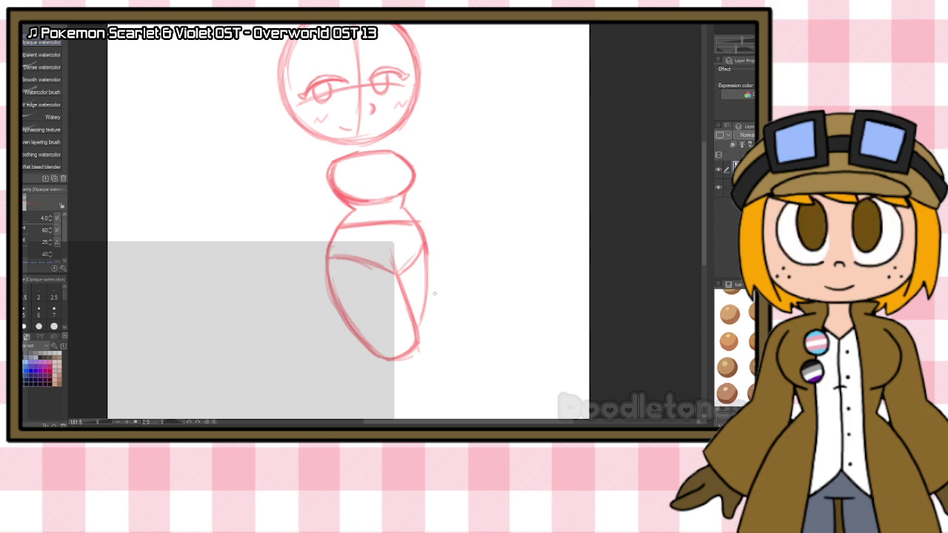
Step: Sketch the flaring front lower leg below the knee and the far lower leg curving out behind it
{"action": "scroll", "coordinate": [294, 218], "scroll_direction": "down", "scroll_amount": 3}
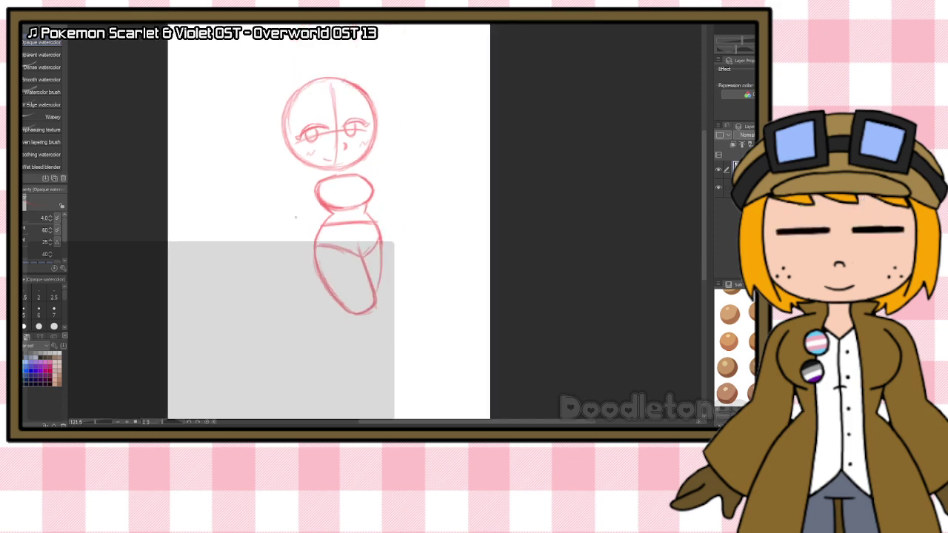
{"action": "scroll", "coordinate": [442, 294], "scroll_direction": "up", "scroll_amount": 3}
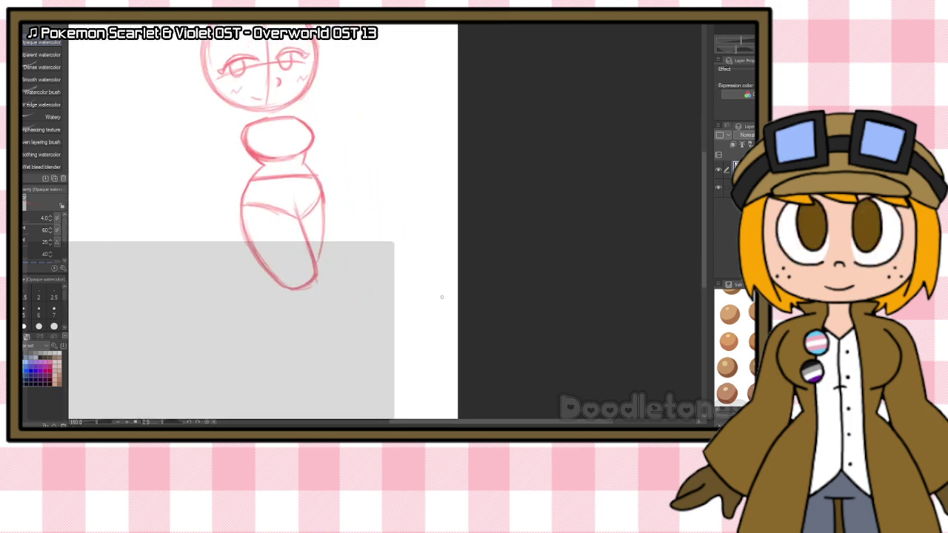
{"action": "left_click_drag", "start_coordinate": [313, 263], "coordinate": [351, 353]}
{"action": "left_click_drag", "start_coordinate": [320, 285], "coordinate": [355, 363]}
{"action": "mouse_move", "coordinate": [278, 285]}
{"action": "left_mouse_down"}
{"action": "mouse_move", "coordinate": [282, 342]}
{"action": "mouse_move", "coordinate": [299, 379]}
{"action": "left_mouse_up"}
{"action": "mouse_move", "coordinate": [277, 338]}
{"action": "left_mouse_down"}
{"action": "mouse_move", "coordinate": [292, 362]}
{"action": "mouse_move", "coordinate": [332, 382]}
{"action": "mouse_move", "coordinate": [314, 385]}
{"action": "mouse_move", "coordinate": [300, 380]}
{"action": "mouse_move", "coordinate": [354, 375]}
{"action": "left_mouse_up"}
{"action": "left_click_drag", "start_coordinate": [330, 312], "coordinate": [356, 373]}
{"action": "left_click_drag", "start_coordinate": [270, 275], "coordinate": [249, 345]}
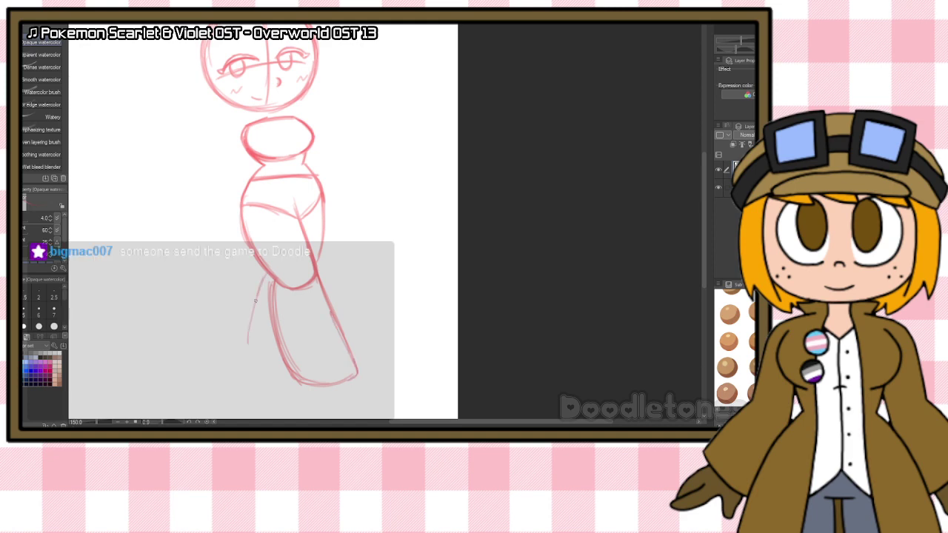
{"action": "mouse_move", "coordinate": [265, 298]}
{"action": "left_mouse_down"}
{"action": "mouse_move", "coordinate": [252, 375]}
{"action": "mouse_move", "coordinate": [289, 379]}
{"action": "left_mouse_up"}
Step: Lasso the whole body below the head, rotate it slightly clockwise, shift it left under the head and deselect it
{"action": "key", "text": "m"}
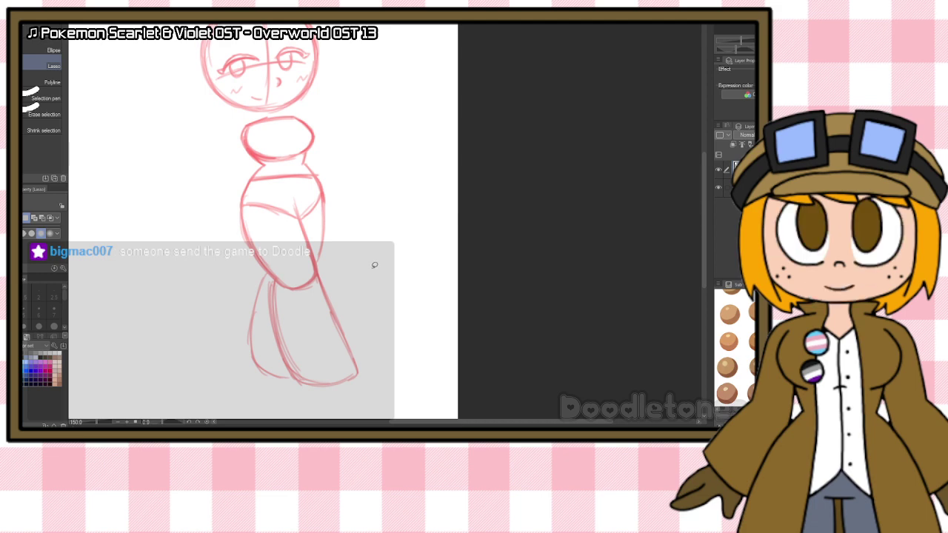
{"action": "mouse_move", "coordinate": [372, 265]}
{"action": "left_mouse_down"}
{"action": "mouse_move", "coordinate": [382, 374]}
{"action": "mouse_move", "coordinate": [282, 398]}
{"action": "mouse_move", "coordinate": [206, 259]}
{"action": "mouse_move", "coordinate": [219, 142]}
{"action": "mouse_move", "coordinate": [241, 120]}
{"action": "mouse_move", "coordinate": [302, 109]}
{"action": "mouse_move", "coordinate": [370, 178]}
{"action": "left_mouse_up"}
{"action": "left_click", "coordinate": [328, 411]}
{"action": "left_click_drag", "start_coordinate": [345, 354], "coordinate": [326, 360]}
{"action": "left_click_drag", "start_coordinate": [398, 291], "coordinate": [398, 304]}
{"action": "left_click_drag", "start_coordinate": [302, 322], "coordinate": [301, 317]}
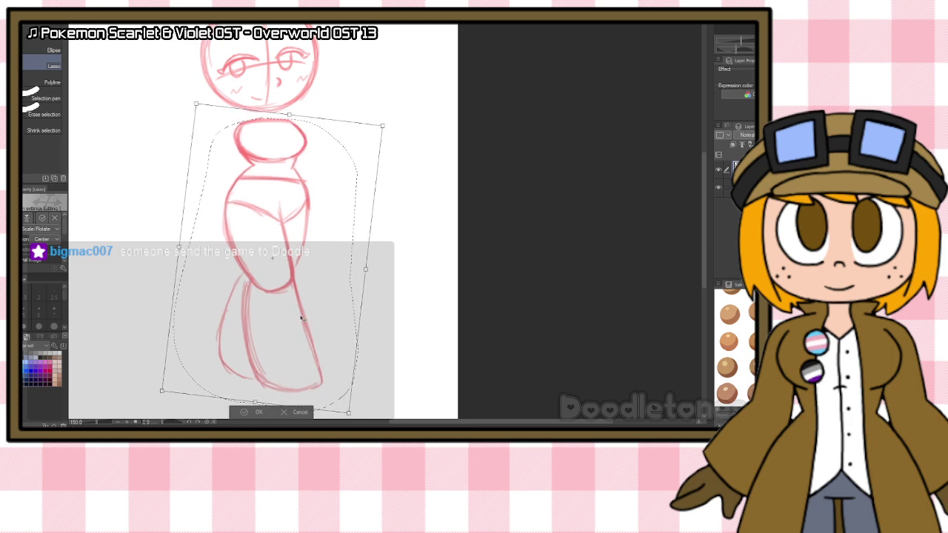
{"action": "left_click", "coordinate": [244, 412]}
{"action": "key", "text": "ctrl+d"}
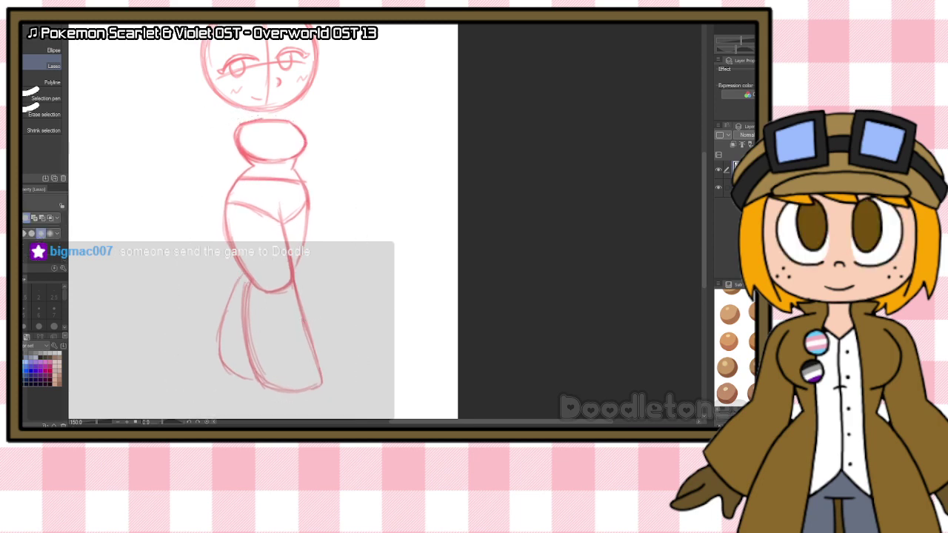
Step: Lasso the head with its face, scale it down slightly and deselect it
{"action": "scroll", "coordinate": [344, 136], "scroll_direction": "down", "scroll_amount": 3}
{"action": "scroll", "coordinate": [294, 34], "scroll_direction": "up", "scroll_amount": 5}
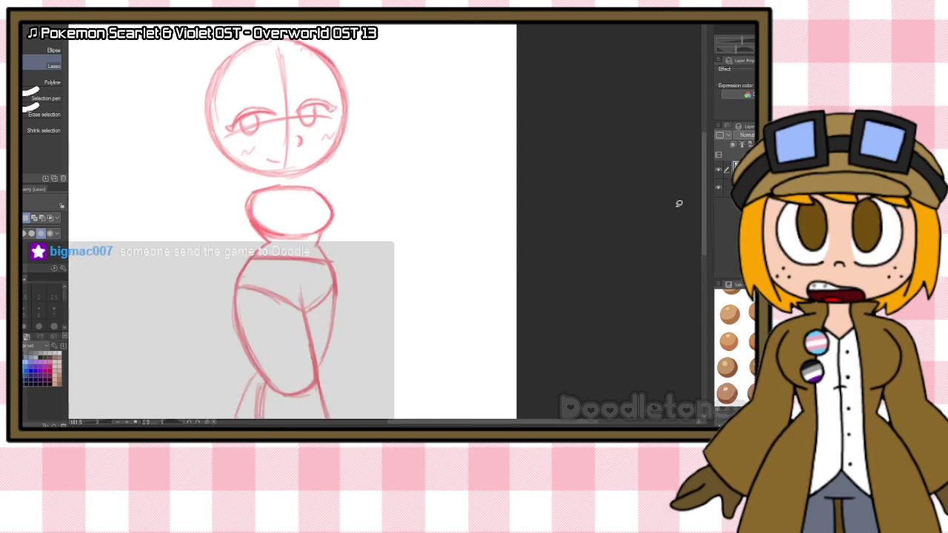
{"action": "left_click_drag", "start_coordinate": [704, 198], "coordinate": [707, 176]}
{"action": "scroll", "coordinate": [436, 189], "scroll_direction": "up", "scroll_amount": 1}
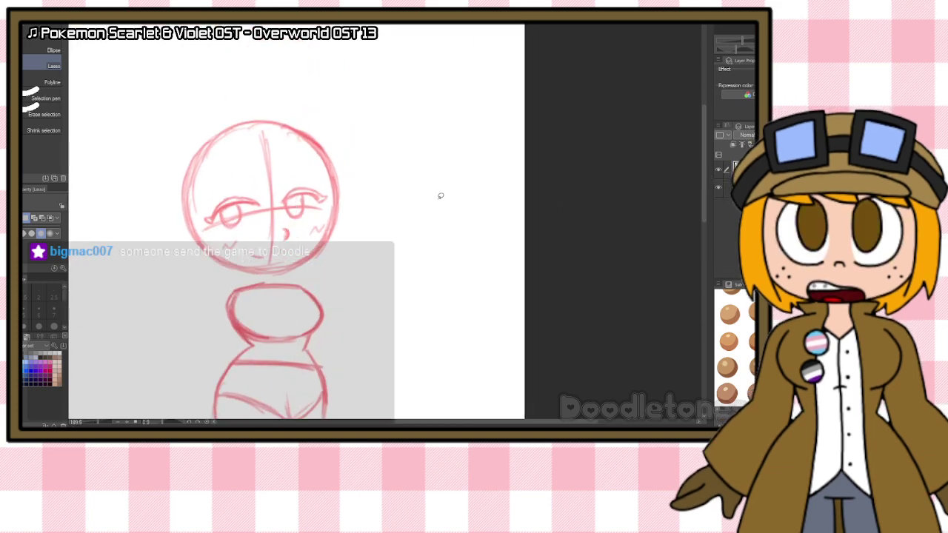
{"action": "mouse_move", "coordinate": [243, 92]}
{"action": "left_mouse_down"}
{"action": "mouse_move", "coordinate": [213, 91]}
{"action": "mouse_move", "coordinate": [165, 218]}
{"action": "mouse_move", "coordinate": [194, 274]}
{"action": "mouse_move", "coordinate": [291, 272]}
{"action": "mouse_move", "coordinate": [384, 214]}
{"action": "mouse_move", "coordinate": [314, 80]}
{"action": "mouse_move", "coordinate": [274, 96]}
{"action": "left_mouse_up"}
{"action": "left_click", "coordinate": [306, 296]}
{"action": "left_click", "coordinate": [244, 294]}
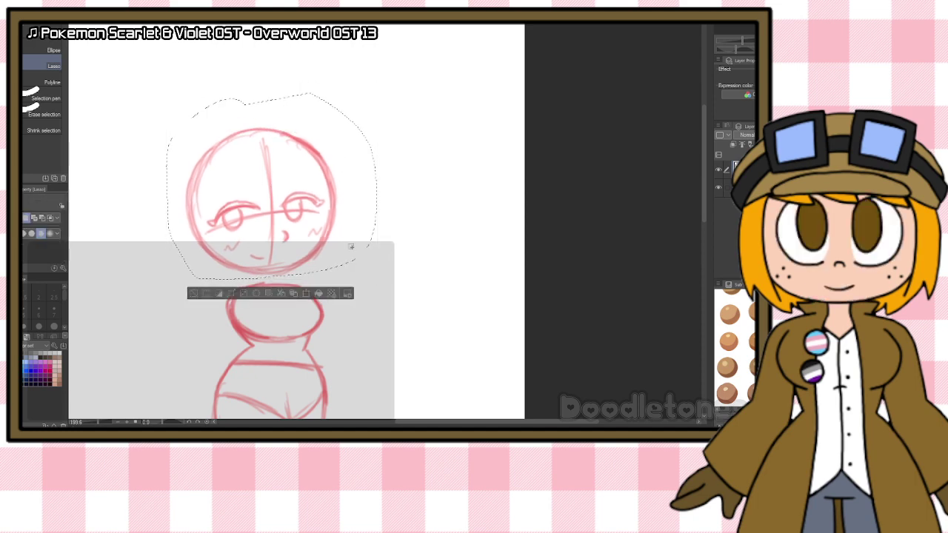
{"action": "key", "text": "ctrl+d"}
Step: Sketch the neck between head and chest, the bangs over the forehead and the outer hair contour around the head
{"action": "scroll", "coordinate": [679, 246], "scroll_direction": "down", "scroll_amount": 8}
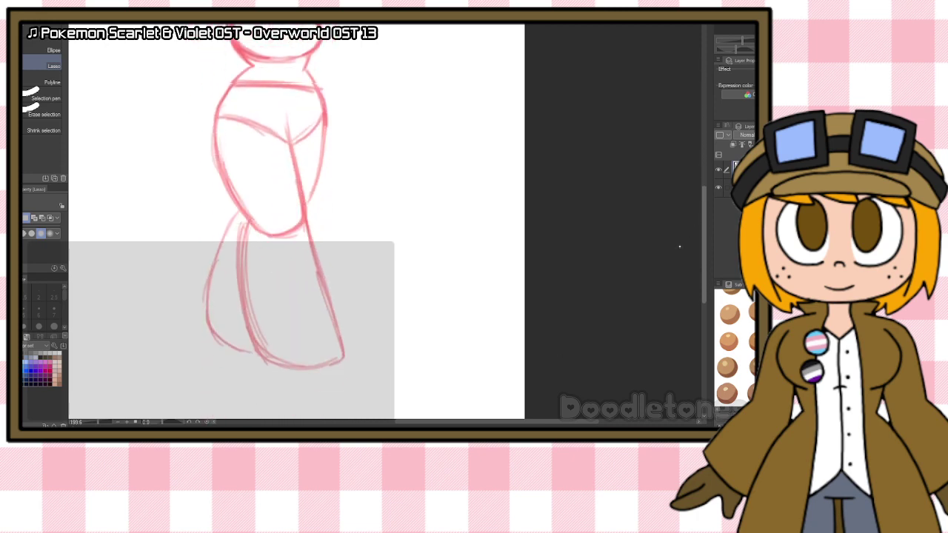
{"action": "scroll", "coordinate": [680, 247], "scroll_direction": "up", "scroll_amount": 8}
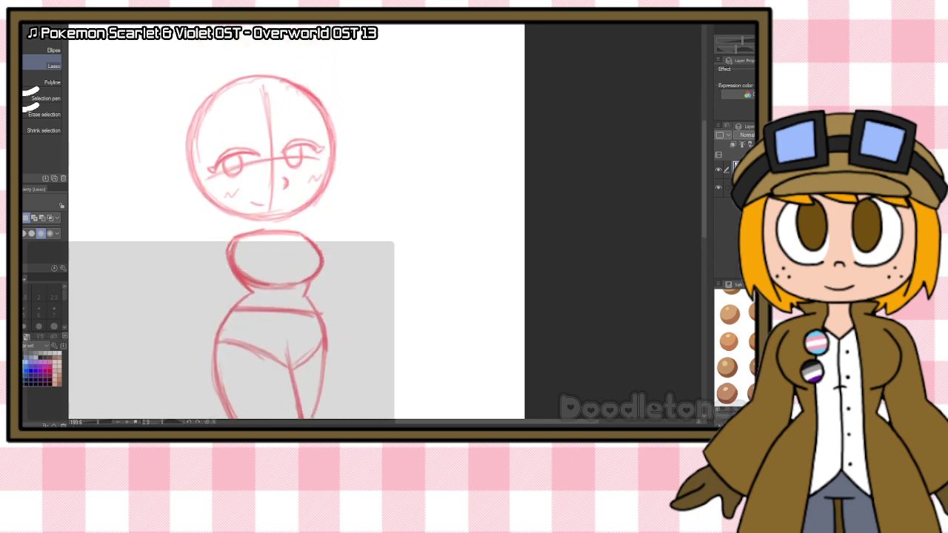
{"action": "key", "text": "b"}
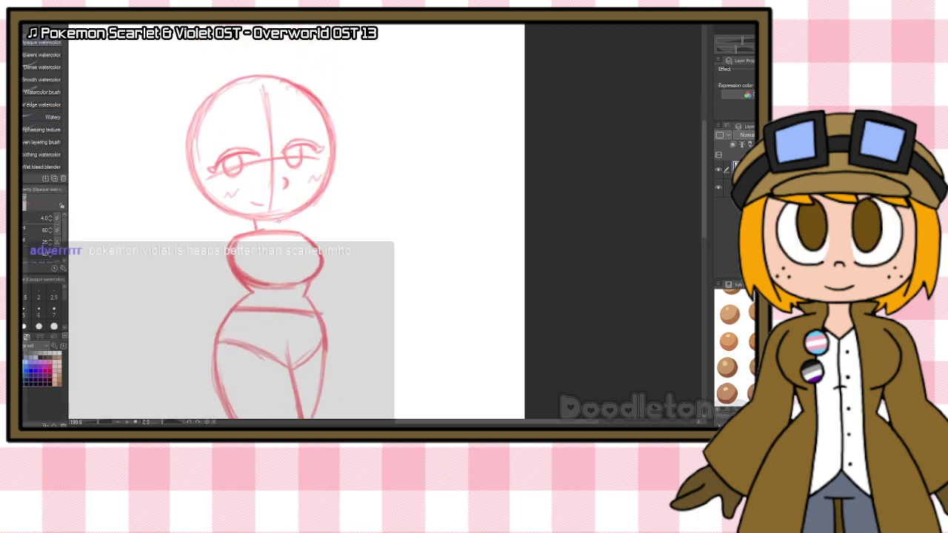
{"action": "mouse_move", "coordinate": [226, 82]}
{"action": "left_mouse_down"}
{"action": "mouse_move", "coordinate": [299, 90]}
{"action": "mouse_move", "coordinate": [273, 75]}
{"action": "mouse_move", "coordinate": [340, 125]}
{"action": "mouse_move", "coordinate": [331, 105]}
{"action": "mouse_move", "coordinate": [333, 146]}
{"action": "mouse_move", "coordinate": [326, 126]}
{"action": "mouse_move", "coordinate": [319, 149]}
{"action": "mouse_move", "coordinate": [305, 123]}
{"action": "mouse_move", "coordinate": [288, 143]}
{"action": "mouse_move", "coordinate": [266, 132]}
{"action": "mouse_move", "coordinate": [263, 141]}
{"action": "mouse_move", "coordinate": [253, 124]}
{"action": "mouse_move", "coordinate": [229, 125]}
{"action": "mouse_move", "coordinate": [207, 158]}
{"action": "mouse_move", "coordinate": [221, 219]}
{"action": "left_mouse_up"}
{"action": "left_click_drag", "start_coordinate": [204, 104], "coordinate": [185, 159]}
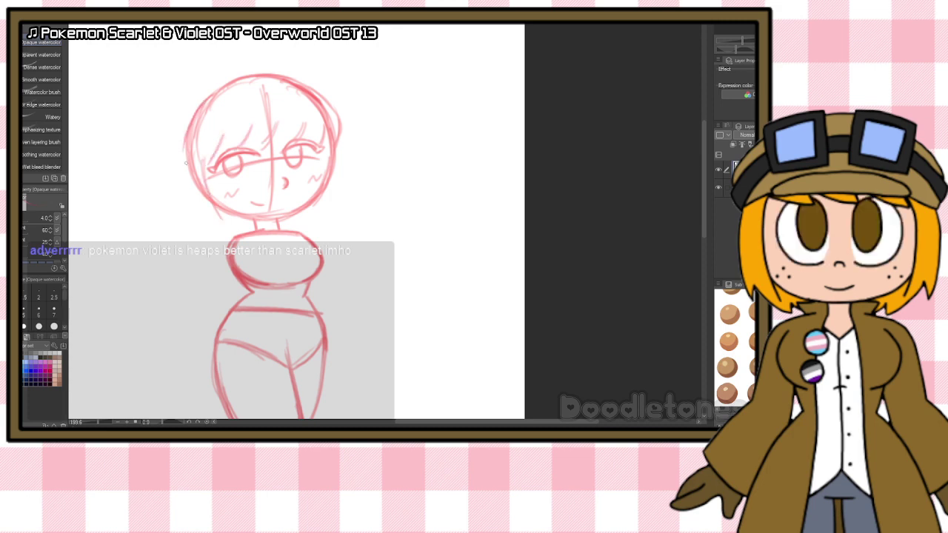
{"action": "mouse_move", "coordinate": [238, 79]}
{"action": "left_mouse_down"}
{"action": "mouse_move", "coordinate": [207, 99]}
{"action": "mouse_move", "coordinate": [183, 161]}
{"action": "mouse_move", "coordinate": [182, 197]}
{"action": "left_mouse_up"}
{"action": "left_click_drag", "start_coordinate": [182, 161], "coordinate": [202, 225]}
{"action": "left_click_drag", "start_coordinate": [188, 206], "coordinate": [220, 241]}
{"action": "mouse_move", "coordinate": [220, 241]}
{"action": "left_mouse_down"}
{"action": "mouse_move", "coordinate": [212, 222]}
{"action": "mouse_move", "coordinate": [237, 234]}
{"action": "left_mouse_up"}
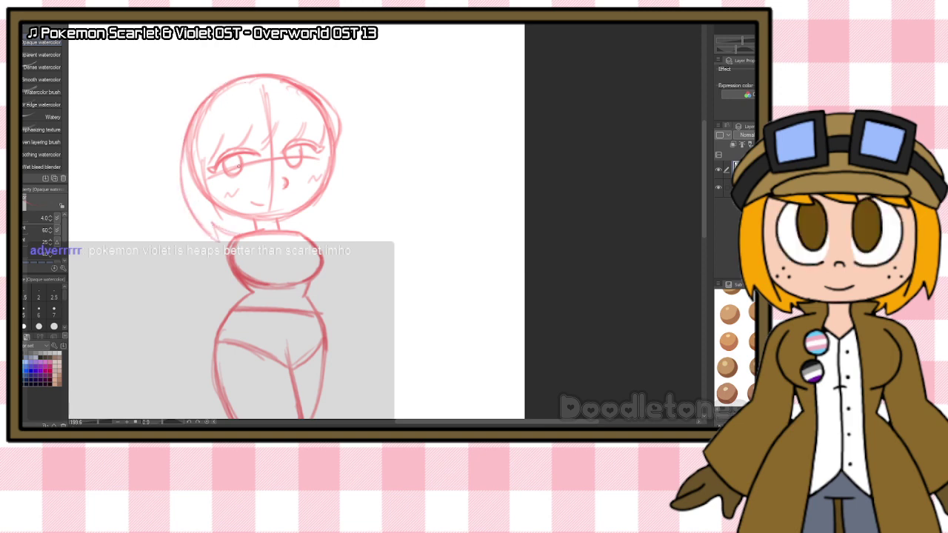
{"action": "key", "text": "ctrl+z"}
{"action": "key", "text": "ctrl+z"}
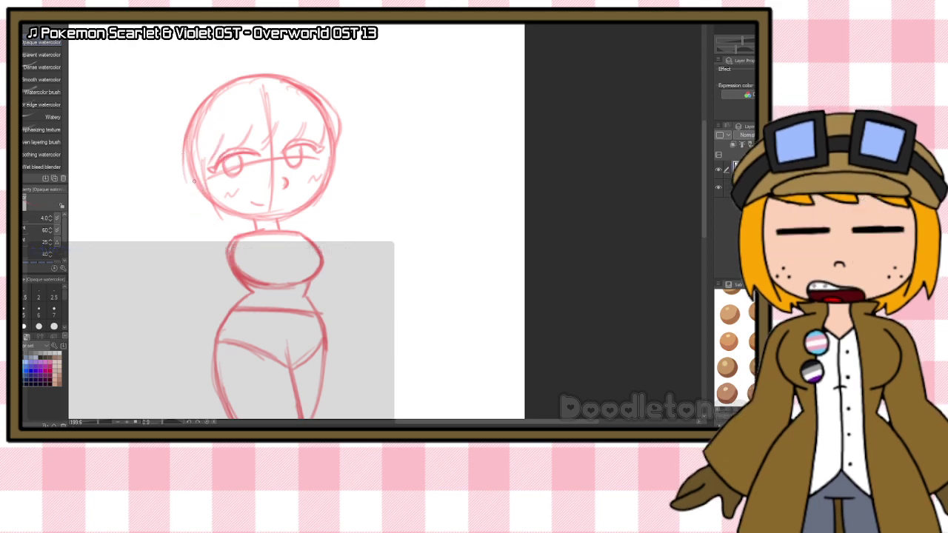
{"action": "left_click_drag", "start_coordinate": [185, 164], "coordinate": [194, 223]}
{"action": "key", "text": "ctrl+z"}
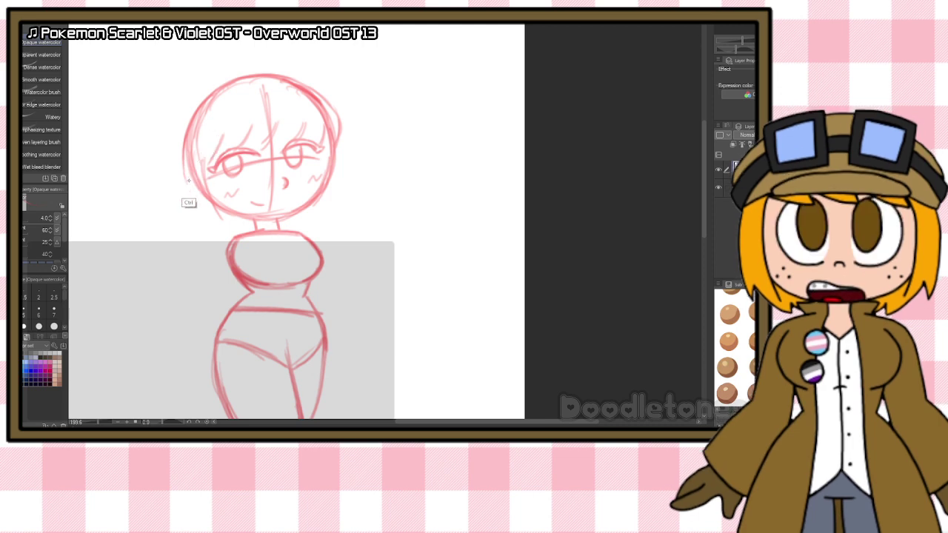
Step: Sketch the hair lock on the left of the face, falling past the chin to a pointed tip beside the chest
{"action": "mouse_move", "coordinate": [186, 171]}
{"action": "left_mouse_down"}
{"action": "mouse_move", "coordinate": [193, 230]}
{"action": "mouse_move", "coordinate": [192, 205]}
{"action": "mouse_move", "coordinate": [215, 251]}
{"action": "left_mouse_up"}
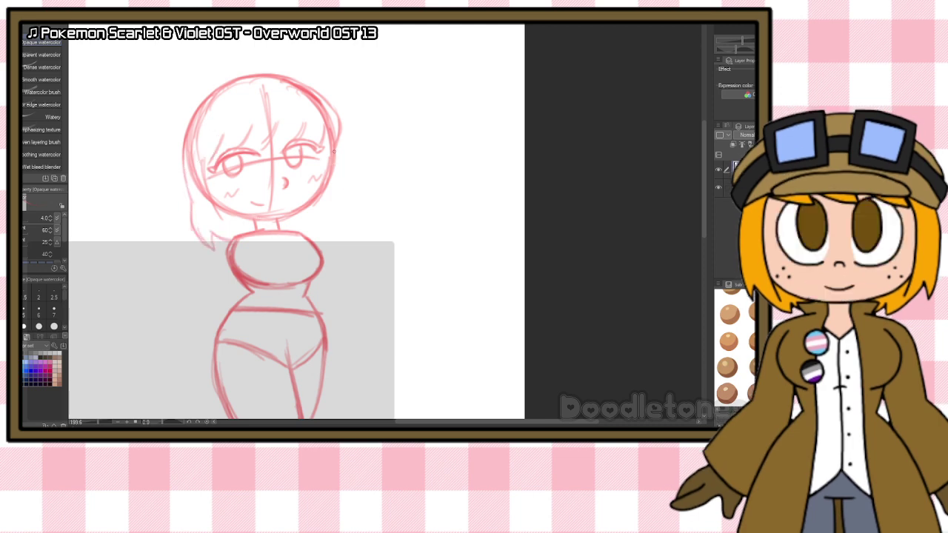
Step: Sketch the hair lock on the right of the face and fill in the pointed hair ends beside the neck
{"action": "mouse_move", "coordinate": [335, 156]}
{"action": "left_mouse_down"}
{"action": "mouse_move", "coordinate": [343, 211]}
{"action": "mouse_move", "coordinate": [343, 204]}
{"action": "mouse_move", "coordinate": [331, 234]}
{"action": "mouse_move", "coordinate": [329, 216]}
{"action": "mouse_move", "coordinate": [306, 234]}
{"action": "left_mouse_up"}
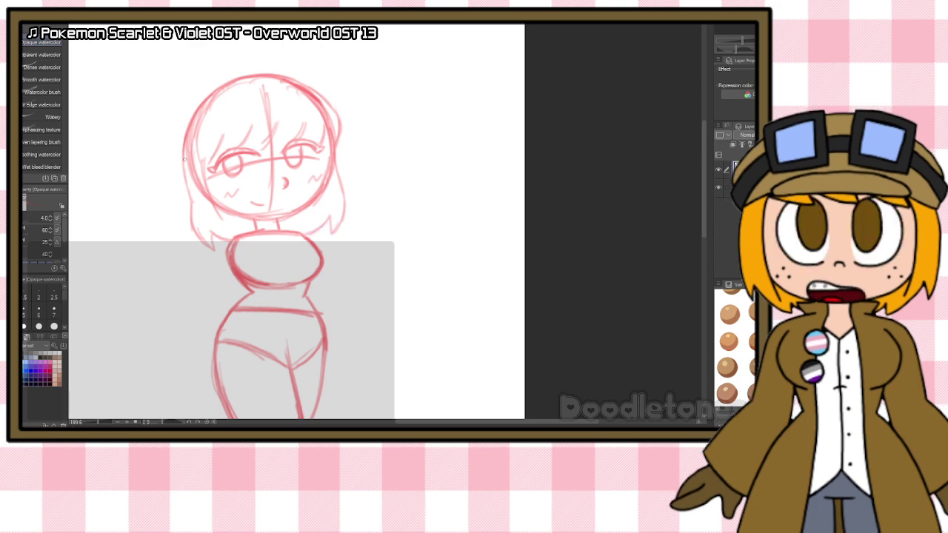
{"action": "mouse_move", "coordinate": [185, 157]}
{"action": "left_mouse_down"}
{"action": "mouse_move", "coordinate": [191, 217]}
{"action": "mouse_move", "coordinate": [190, 202]}
{"action": "mouse_move", "coordinate": [212, 247]}
{"action": "left_mouse_up"}
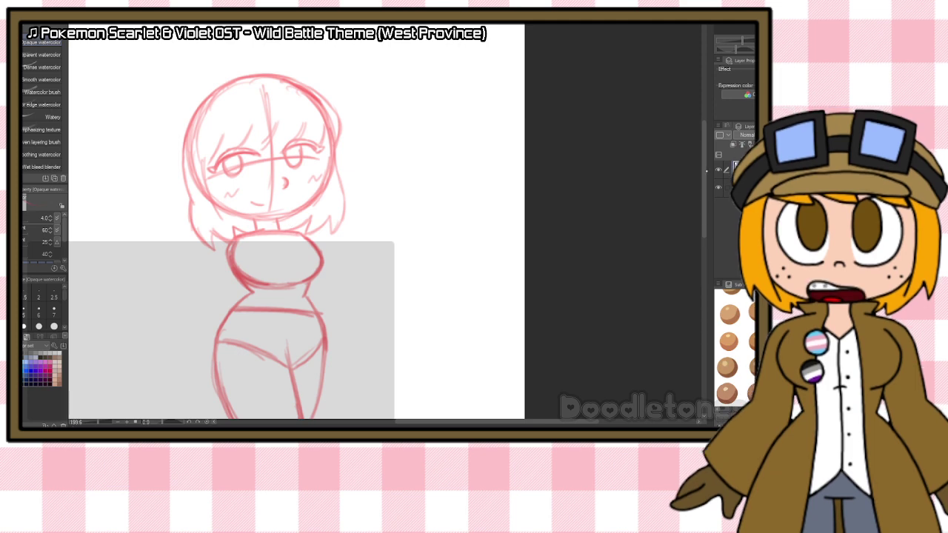
Step: Sketch the arm on the left, running from the shoulder down beside the hip and closing in a rounded hand
{"action": "scroll", "coordinate": [297, 222], "scroll_direction": "down", "scroll_amount": 5}
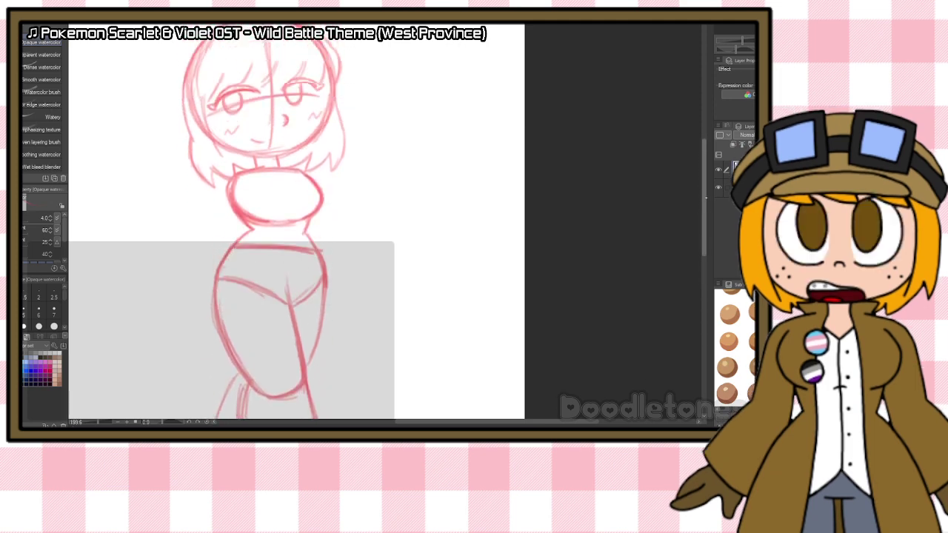
{"action": "scroll", "coordinate": [649, 142], "scroll_direction": "up", "scroll_amount": 2}
{"action": "mouse_move", "coordinate": [254, 185]}
{"action": "left_mouse_down"}
{"action": "mouse_move", "coordinate": [217, 211]}
{"action": "mouse_move", "coordinate": [226, 191]}
{"action": "mouse_move", "coordinate": [209, 236]}
{"action": "left_mouse_up"}
{"action": "left_click_drag", "start_coordinate": [222, 197], "coordinate": [182, 301]}
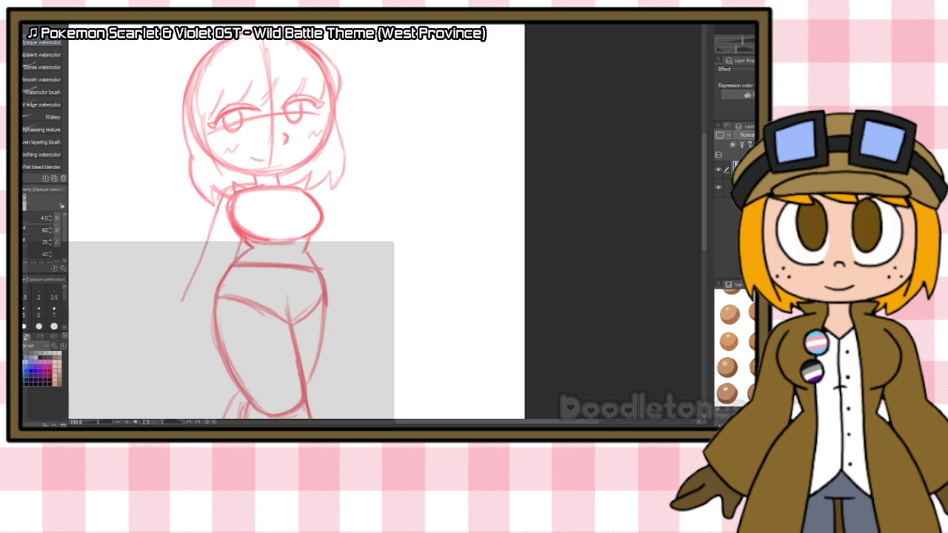
{"action": "left_click_drag", "start_coordinate": [219, 208], "coordinate": [176, 303]}
{"action": "left_click_drag", "start_coordinate": [201, 252], "coordinate": [178, 301]}
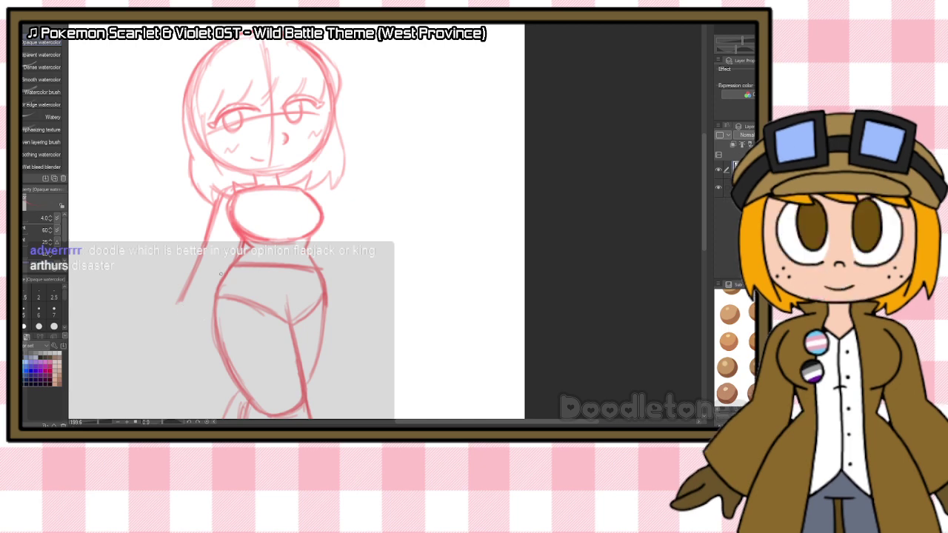
{"action": "mouse_move", "coordinate": [182, 300]}
{"action": "left_mouse_down"}
{"action": "mouse_move", "coordinate": [184, 333]}
{"action": "mouse_move", "coordinate": [206, 337]}
{"action": "mouse_move", "coordinate": [197, 338]}
{"action": "mouse_move", "coordinate": [200, 326]}
{"action": "left_mouse_up"}
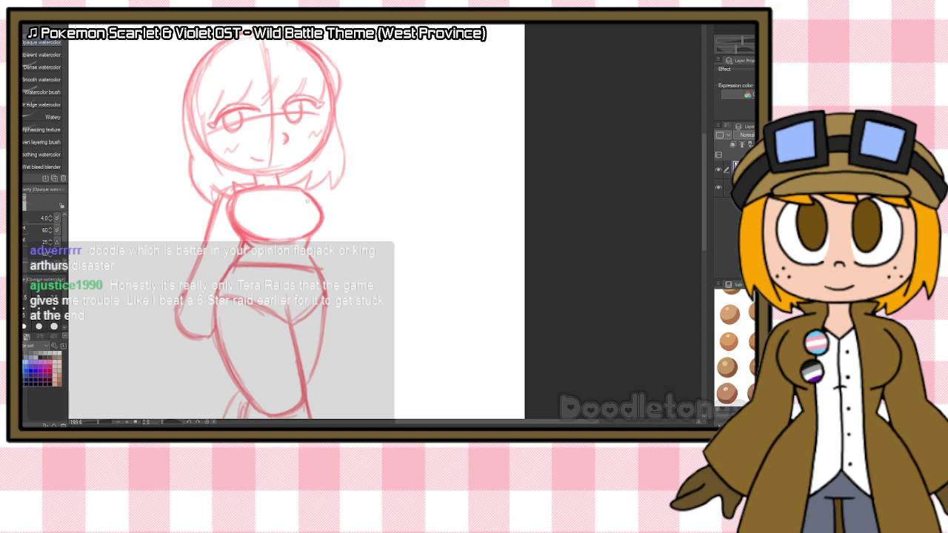
Step: Sketch the arm on the right, with the upper arm angled outward and the forearm bent away from the waist
{"action": "mouse_move", "coordinate": [314, 199]}
{"action": "left_mouse_down"}
{"action": "mouse_move", "coordinate": [338, 249]}
{"action": "mouse_move", "coordinate": [355, 233]}
{"action": "left_mouse_up"}
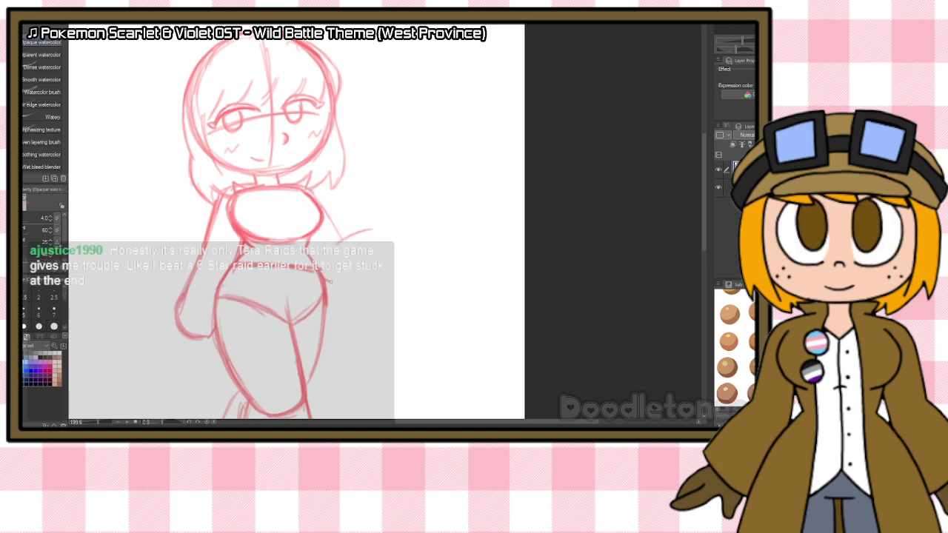
{"action": "mouse_move", "coordinate": [345, 280]}
{"action": "left_mouse_down"}
{"action": "mouse_move", "coordinate": [330, 271]}
{"action": "mouse_move", "coordinate": [370, 259]}
{"action": "left_mouse_up"}
{"action": "mouse_move", "coordinate": [361, 226]}
{"action": "left_mouse_down"}
{"action": "mouse_move", "coordinate": [338, 238]}
{"action": "mouse_move", "coordinate": [378, 224]}
{"action": "left_mouse_up"}
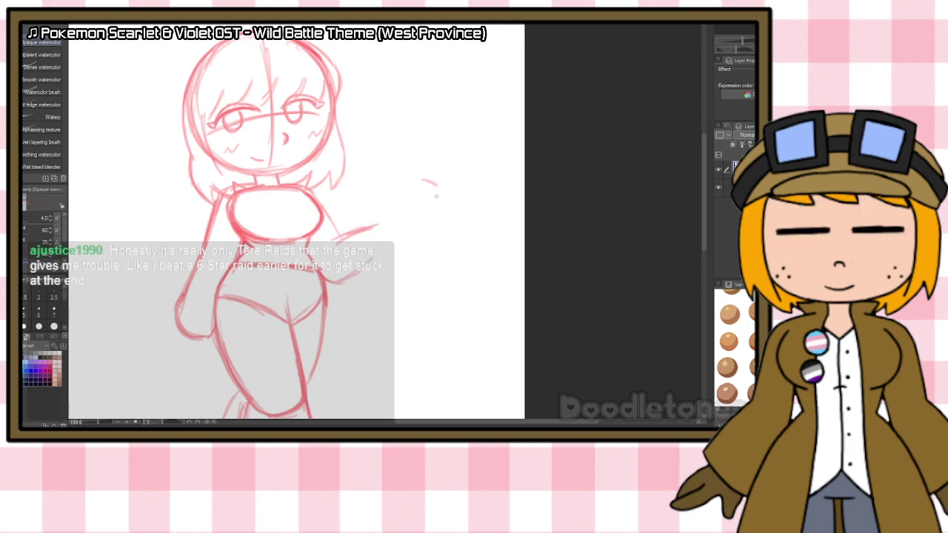
Step: Sketch a rounded fist with a curved thumb on the empty canvas right of the bent forearm
{"action": "left_click_drag", "start_coordinate": [446, 191], "coordinate": [443, 214]}
{"action": "mouse_move", "coordinate": [425, 182]}
{"action": "left_mouse_down"}
{"action": "mouse_move", "coordinate": [408, 220]}
{"action": "mouse_move", "coordinate": [441, 216]}
{"action": "mouse_move", "coordinate": [420, 230]}
{"action": "left_mouse_up"}
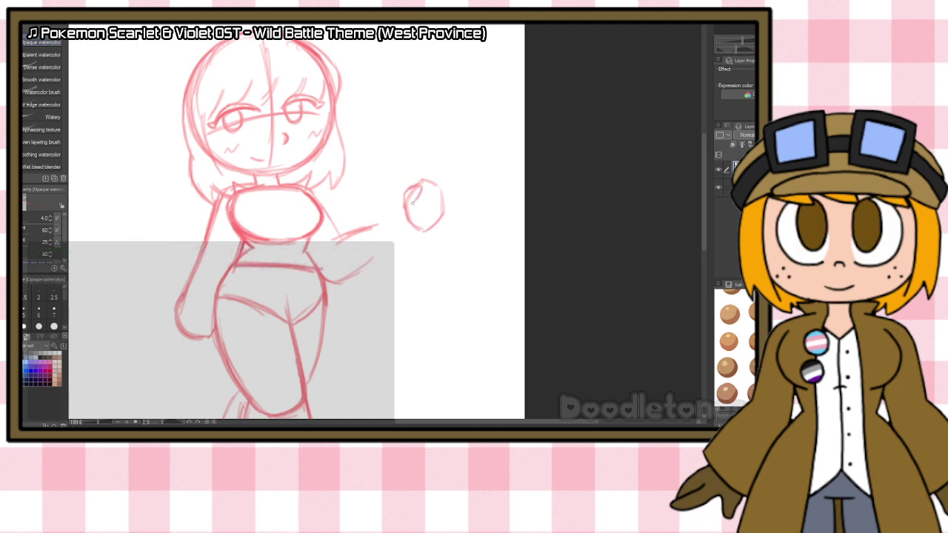
{"action": "left_click_drag", "start_coordinate": [422, 188], "coordinate": [416, 197]}
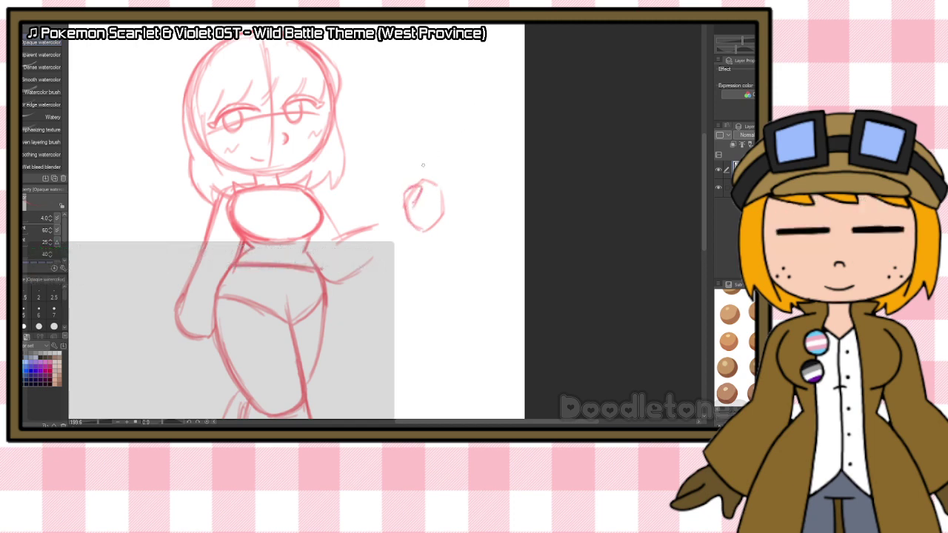
{"action": "key", "text": "ctrl+z"}
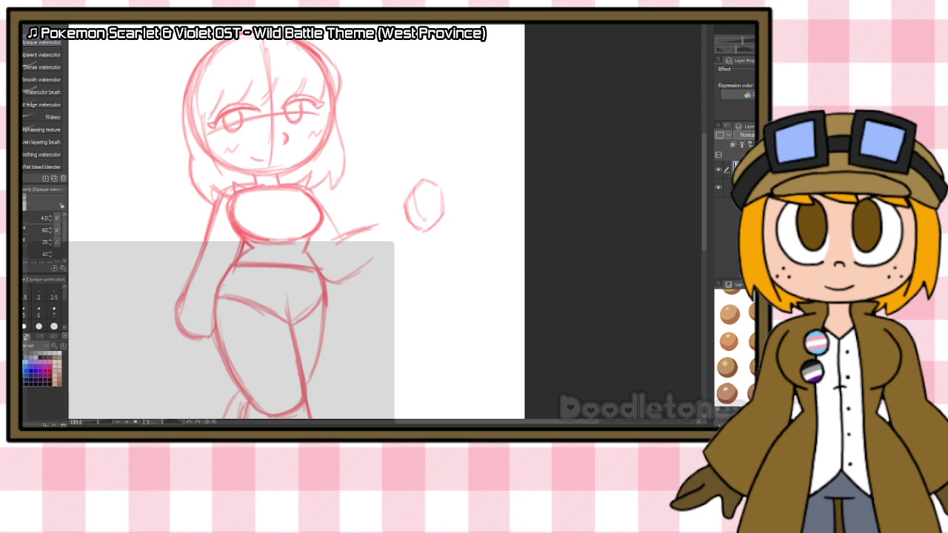
{"action": "mouse_move", "coordinate": [406, 212]}
{"action": "left_mouse_down"}
{"action": "mouse_move", "coordinate": [418, 185]}
{"action": "mouse_move", "coordinate": [416, 208]}
{"action": "left_mouse_up"}
{"action": "key", "text": "ctrl+z"}
{"action": "mouse_move", "coordinate": [412, 186]}
{"action": "left_mouse_down"}
{"action": "mouse_move", "coordinate": [407, 201]}
{"action": "mouse_move", "coordinate": [428, 233]}
{"action": "mouse_move", "coordinate": [424, 220]}
{"action": "mouse_move", "coordinate": [433, 220]}
{"action": "mouse_move", "coordinate": [440, 194]}
{"action": "mouse_move", "coordinate": [444, 214]}
{"action": "mouse_move", "coordinate": [437, 229]}
{"action": "mouse_move", "coordinate": [420, 232]}
{"action": "left_mouse_up"}
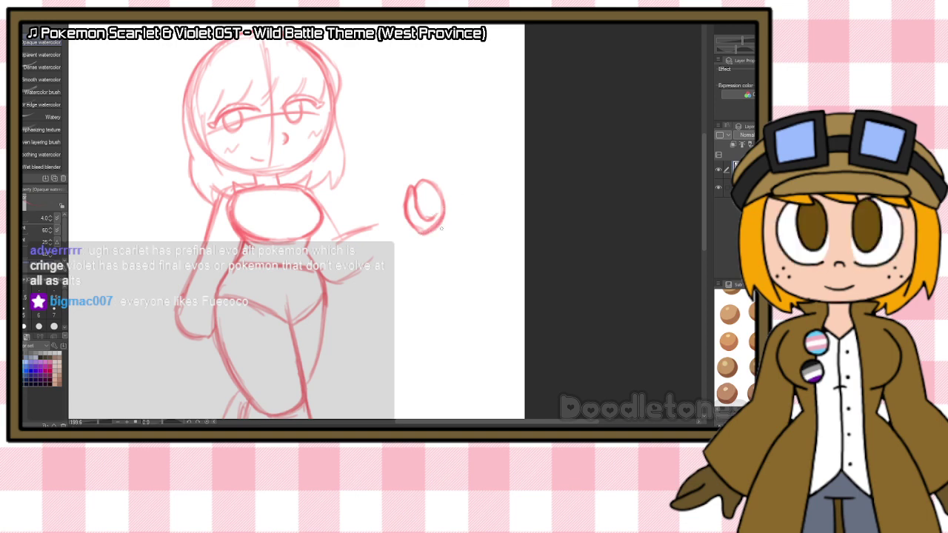
Step: Lasso the separate fist and move it onto the end of the bent forearm
{"action": "key", "text": "m"}
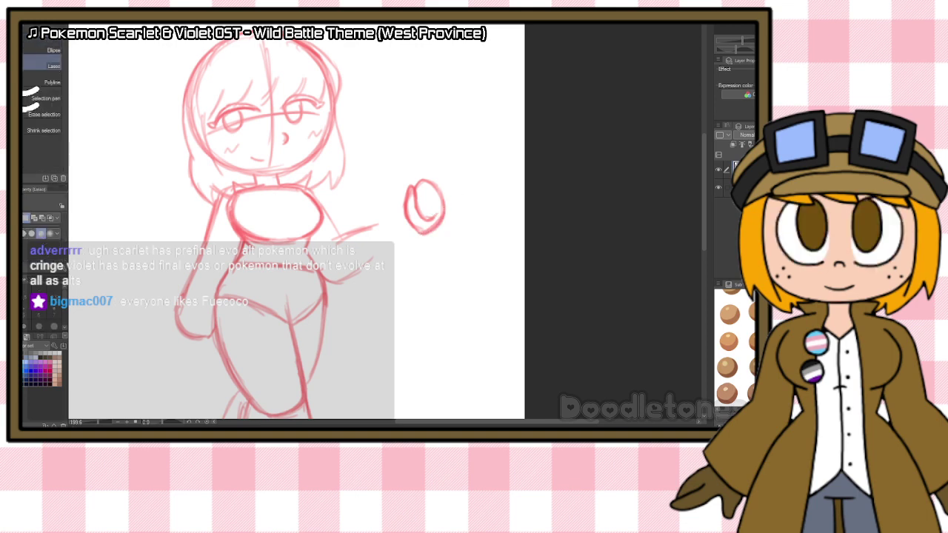
{"action": "mouse_move", "coordinate": [455, 239]}
{"action": "left_mouse_down"}
{"action": "mouse_move", "coordinate": [475, 212]}
{"action": "mouse_move", "coordinate": [469, 136]}
{"action": "mouse_move", "coordinate": [399, 146]}
{"action": "mouse_move", "coordinate": [393, 188]}
{"action": "mouse_move", "coordinate": [426, 262]}
{"action": "left_mouse_up"}
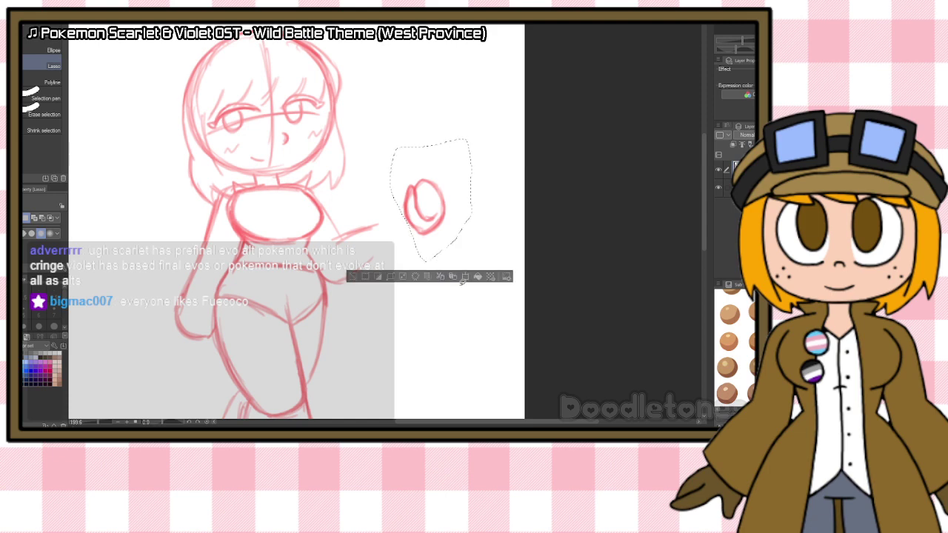
{"action": "left_click", "coordinate": [464, 278]}
{"action": "mouse_move", "coordinate": [437, 215]}
{"action": "left_mouse_down"}
{"action": "mouse_move", "coordinate": [394, 236]}
{"action": "mouse_move", "coordinate": [421, 225]}
{"action": "mouse_move", "coordinate": [404, 240]}
{"action": "mouse_move", "coordinate": [415, 231]}
{"action": "left_mouse_up"}
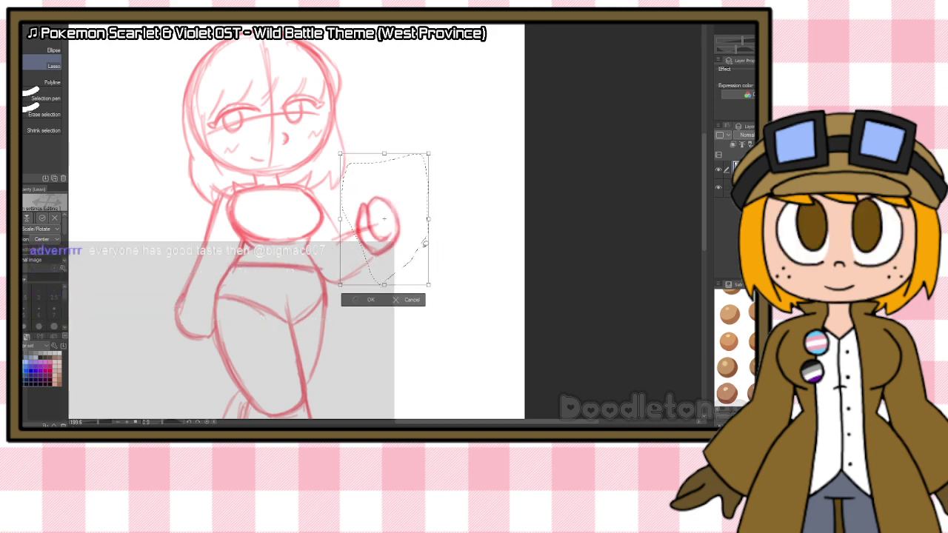
{"action": "key", "text": "Return"}
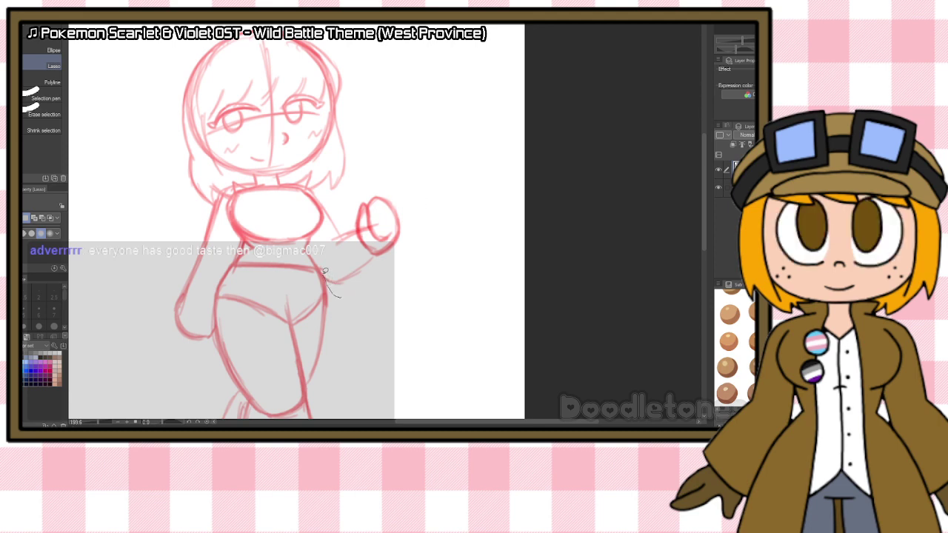
Step: Lasso the bent forearm together with its fist and shift both slightly up and closer to the body
{"action": "mouse_move", "coordinate": [324, 271]}
{"action": "left_mouse_down"}
{"action": "mouse_move", "coordinate": [338, 213]}
{"action": "mouse_move", "coordinate": [420, 201]}
{"action": "mouse_move", "coordinate": [368, 262]}
{"action": "left_mouse_up"}
{"action": "left_click", "coordinate": [406, 312]}
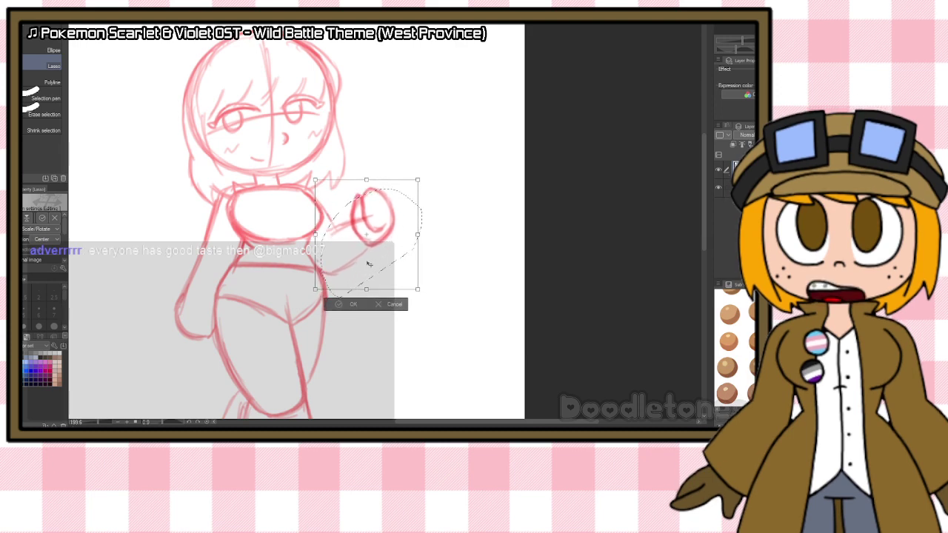
{"action": "left_click", "coordinate": [342, 304]}
Step: Redraw the elbow and upper-arm lines so the bent arm joins the right shoulder
{"action": "key", "text": "b"}
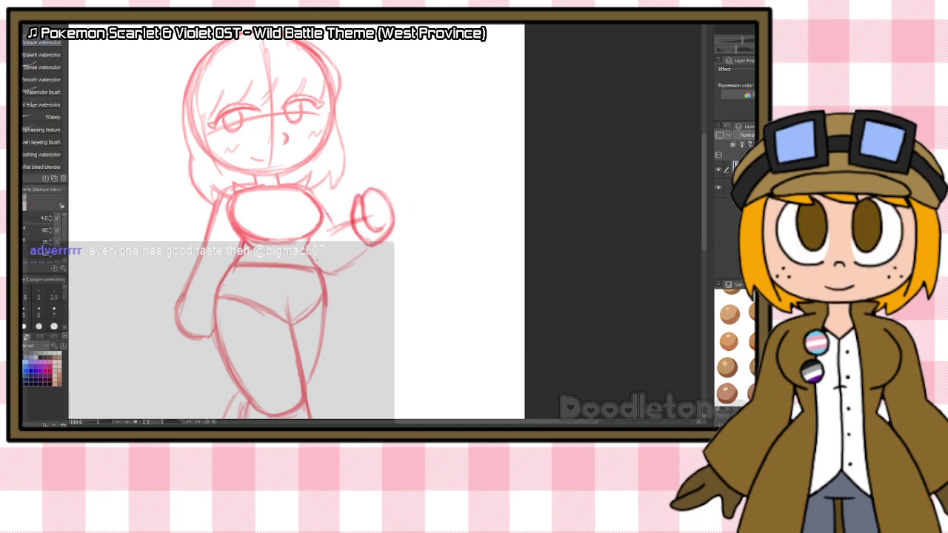
{"action": "left_click_drag", "start_coordinate": [323, 271], "coordinate": [339, 274]}
{"action": "mouse_move", "coordinate": [326, 235]}
{"action": "left_mouse_down"}
{"action": "mouse_move", "coordinate": [351, 221]}
{"action": "mouse_move", "coordinate": [326, 233]}
{"action": "mouse_move", "coordinate": [349, 214]}
{"action": "mouse_move", "coordinate": [319, 199]}
{"action": "mouse_move", "coordinate": [335, 225]}
{"action": "left_mouse_up"}
{"action": "left_click_drag", "start_coordinate": [308, 189], "coordinate": [335, 226]}
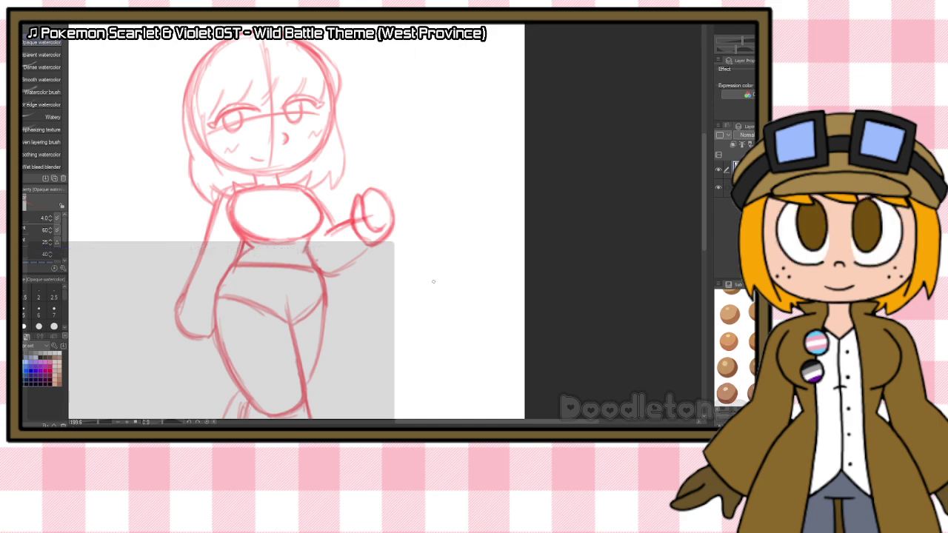
Step: Lasso the raised fist, rotate it slightly clockwise at the wrist and deselect it
{"action": "key", "text": "e"}
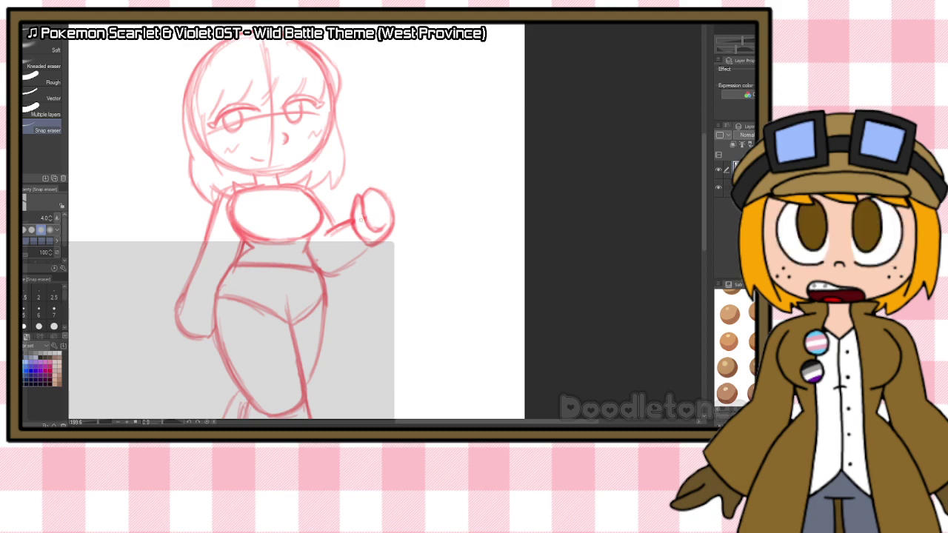
{"action": "key", "text": "m"}
{"action": "mouse_move", "coordinate": [405, 184]}
{"action": "left_mouse_down"}
{"action": "mouse_move", "coordinate": [393, 256]}
{"action": "mouse_move", "coordinate": [375, 251]}
{"action": "mouse_move", "coordinate": [352, 221]}
{"action": "mouse_move", "coordinate": [375, 175]}
{"action": "left_mouse_up"}
{"action": "left_click", "coordinate": [412, 275]}
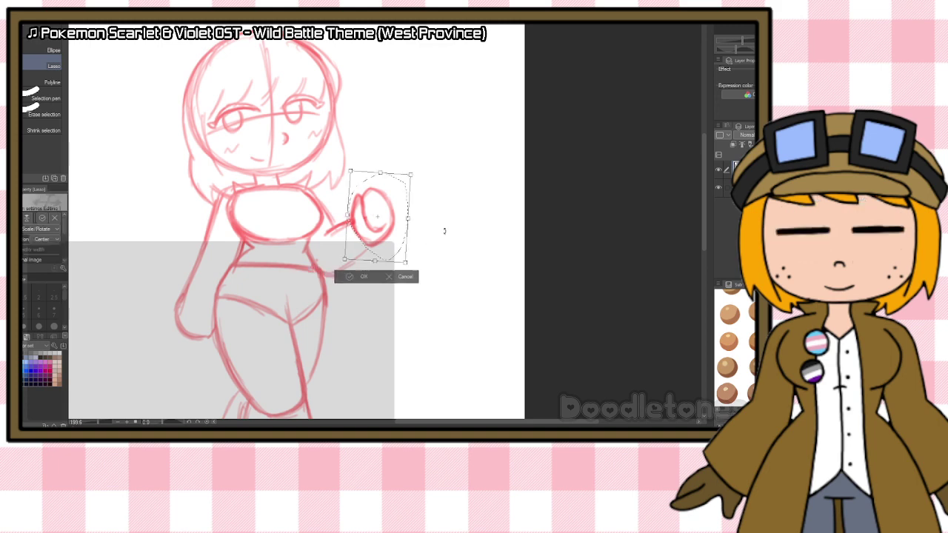
{"action": "mouse_move", "coordinate": [444, 229]}
{"action": "left_mouse_down"}
{"action": "mouse_move", "coordinate": [433, 247]}
{"action": "mouse_move", "coordinate": [386, 254]}
{"action": "left_mouse_up"}
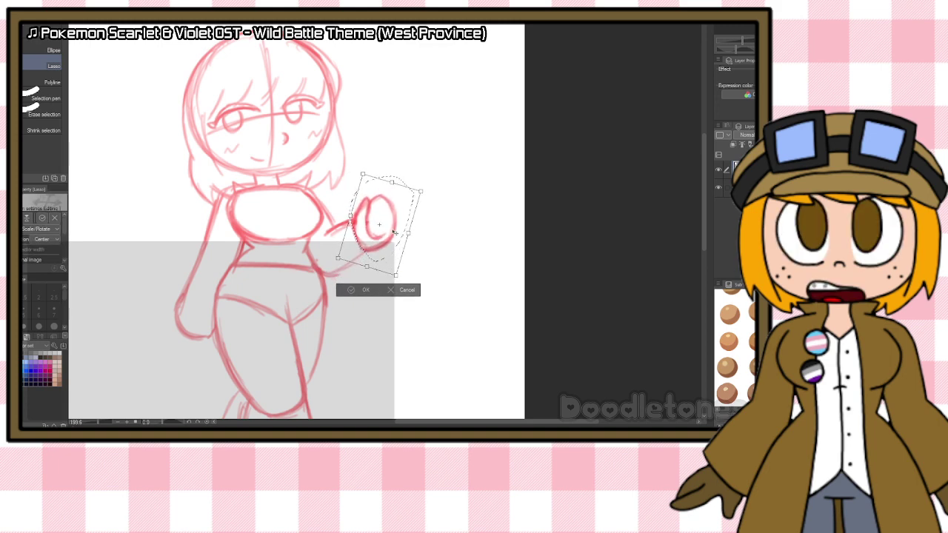
{"action": "left_click", "coordinate": [349, 291]}
{"action": "key", "text": "ctrl+d"}
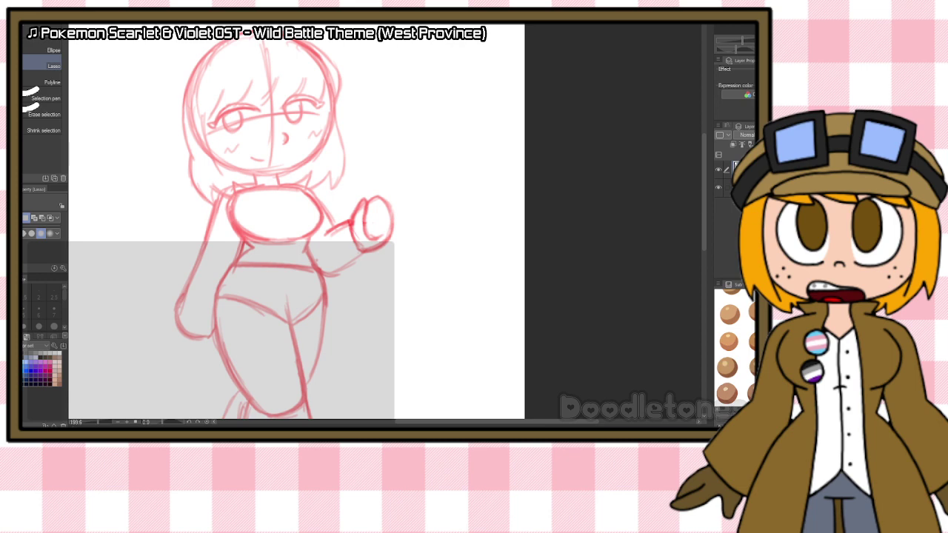
Step: Sketch a brush-like object right of the figure, with a narrow rounded handle and a large pointed leaf-shaped tip
{"action": "key", "text": "b"}
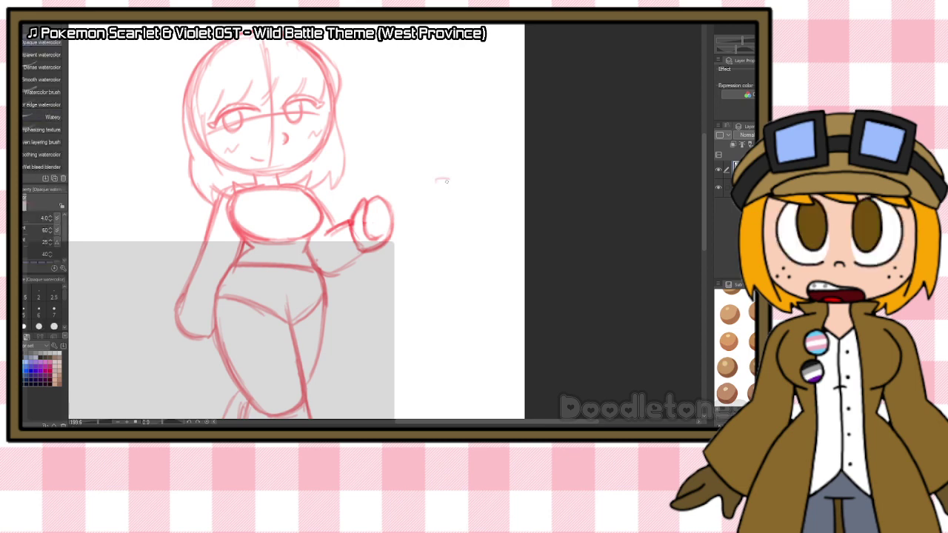
{"action": "mouse_move", "coordinate": [434, 182]}
{"action": "left_mouse_down"}
{"action": "mouse_move", "coordinate": [457, 224]}
{"action": "mouse_move", "coordinate": [453, 242]}
{"action": "mouse_move", "coordinate": [431, 237]}
{"action": "mouse_move", "coordinate": [440, 249]}
{"action": "mouse_move", "coordinate": [434, 212]}
{"action": "mouse_move", "coordinate": [443, 250]}
{"action": "left_mouse_up"}
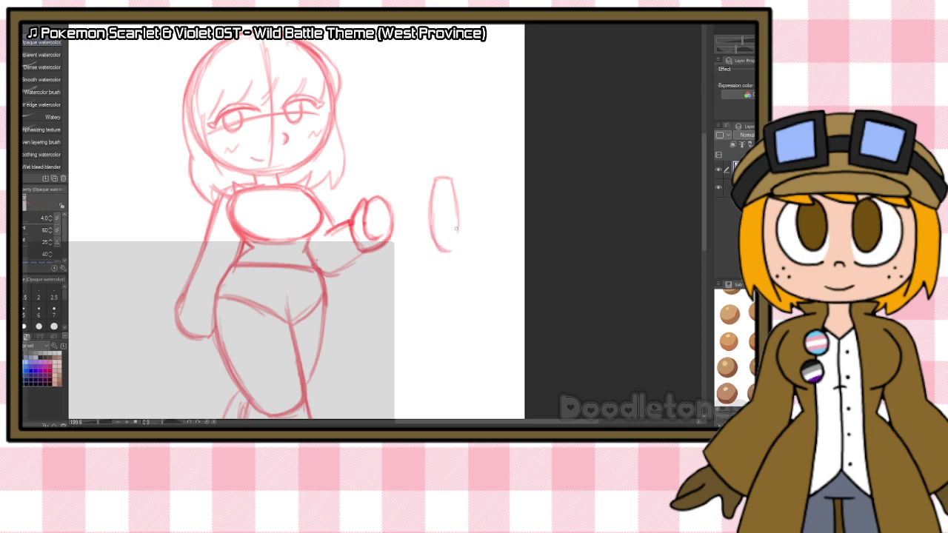
{"action": "left_click_drag", "start_coordinate": [457, 211], "coordinate": [447, 240]}
{"action": "mouse_move", "coordinate": [436, 177]}
{"action": "left_mouse_down"}
{"action": "mouse_move", "coordinate": [416, 129]}
{"action": "mouse_move", "coordinate": [419, 82]}
{"action": "left_mouse_up"}
{"action": "mouse_move", "coordinate": [428, 127]}
{"action": "left_mouse_down"}
{"action": "mouse_move", "coordinate": [448, 55]}
{"action": "mouse_move", "coordinate": [465, 105]}
{"action": "mouse_move", "coordinate": [458, 166]}
{"action": "left_mouse_up"}
{"action": "left_click_drag", "start_coordinate": [469, 118], "coordinate": [452, 178]}
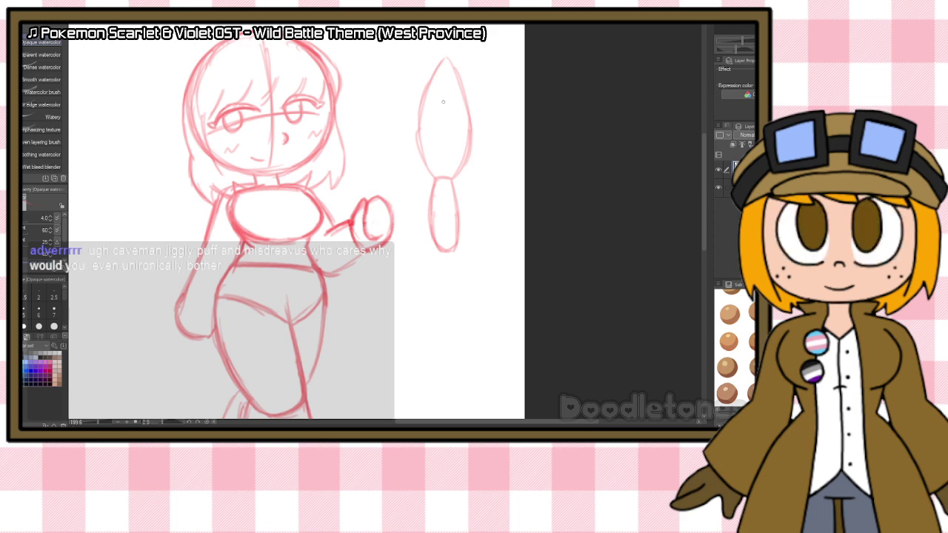
Step: Lasso the brush-like object, scale it down and place its handle inside the raised fist
{"action": "key", "text": "m"}
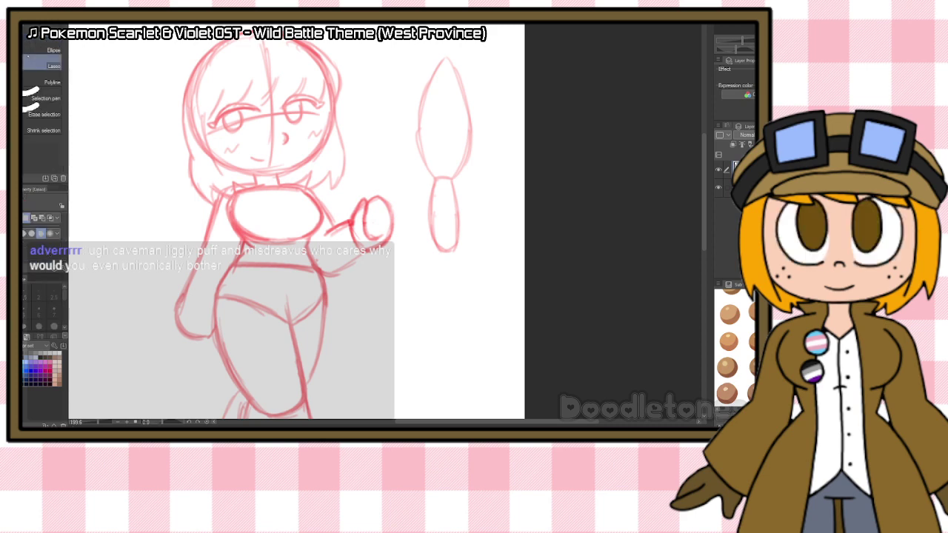
{"action": "mouse_move", "coordinate": [465, 257]}
{"action": "left_mouse_down"}
{"action": "mouse_move", "coordinate": [482, 73]}
{"action": "mouse_move", "coordinate": [471, 42]}
{"action": "mouse_move", "coordinate": [398, 139]}
{"action": "mouse_move", "coordinate": [439, 279]}
{"action": "left_mouse_up"}
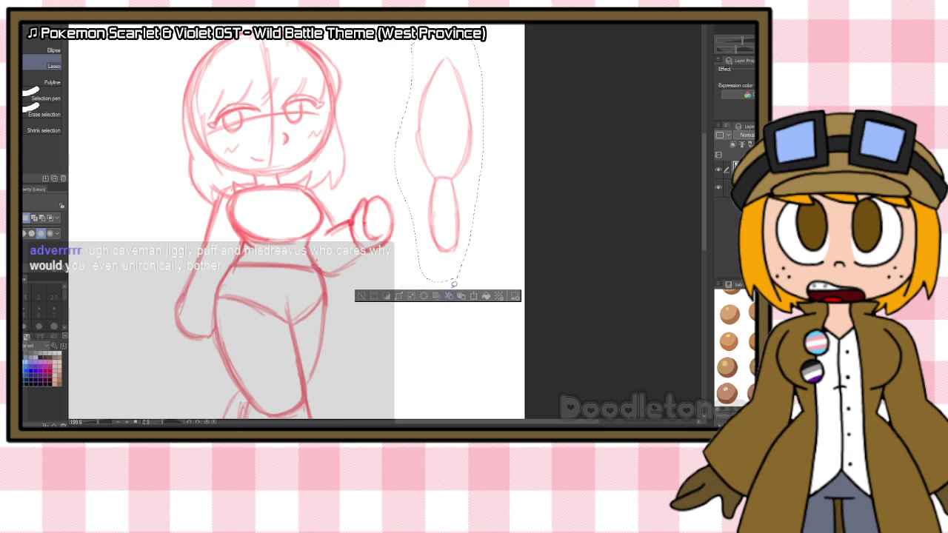
{"action": "left_click", "coordinate": [473, 296]}
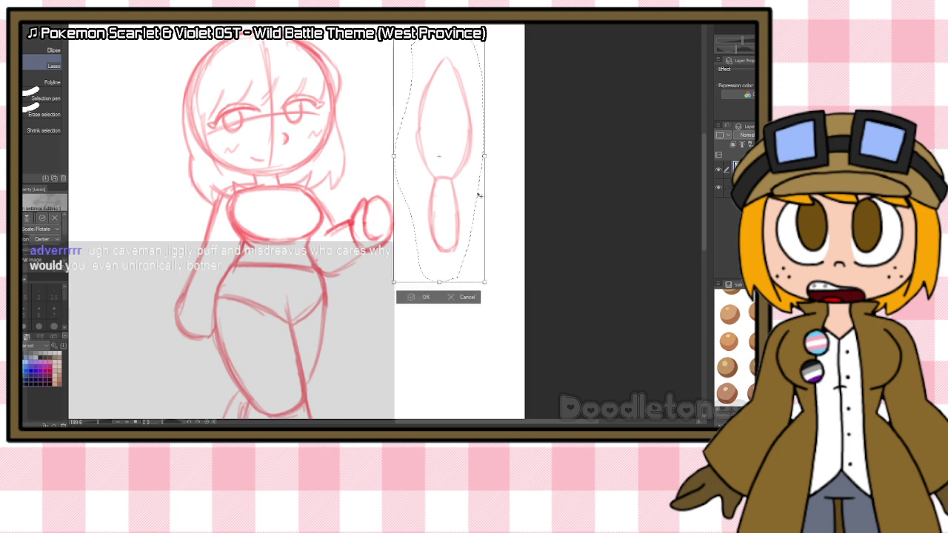
{"action": "left_click_drag", "start_coordinate": [482, 160], "coordinate": [458, 158]}
{"action": "mouse_move", "coordinate": [440, 207]}
{"action": "left_mouse_down"}
{"action": "mouse_move", "coordinate": [380, 217]}
{"action": "mouse_move", "coordinate": [383, 226]}
{"action": "left_mouse_up"}
{"action": "left_click", "coordinate": [356, 278]}
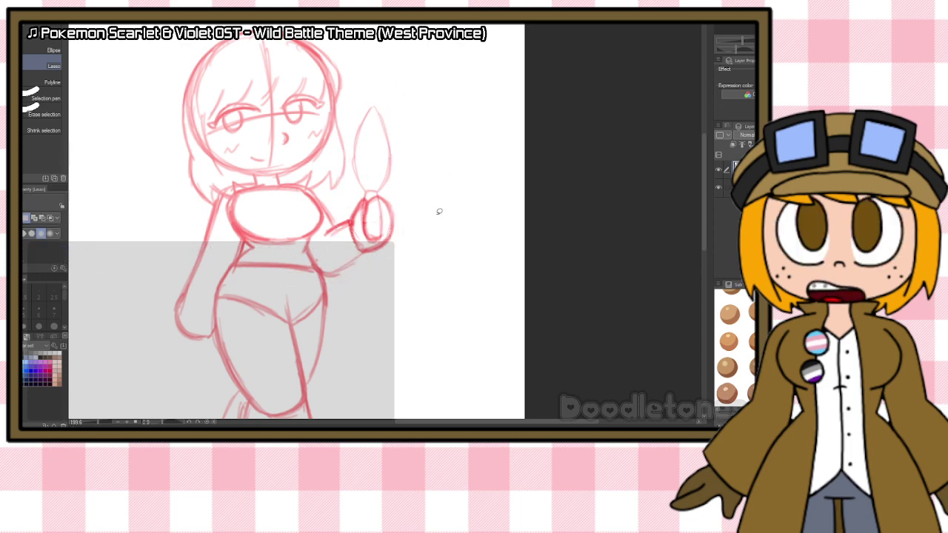
Step: Redraw the tip of the held object with fuller sides and a point curving to the right
{"action": "key", "text": "b"}
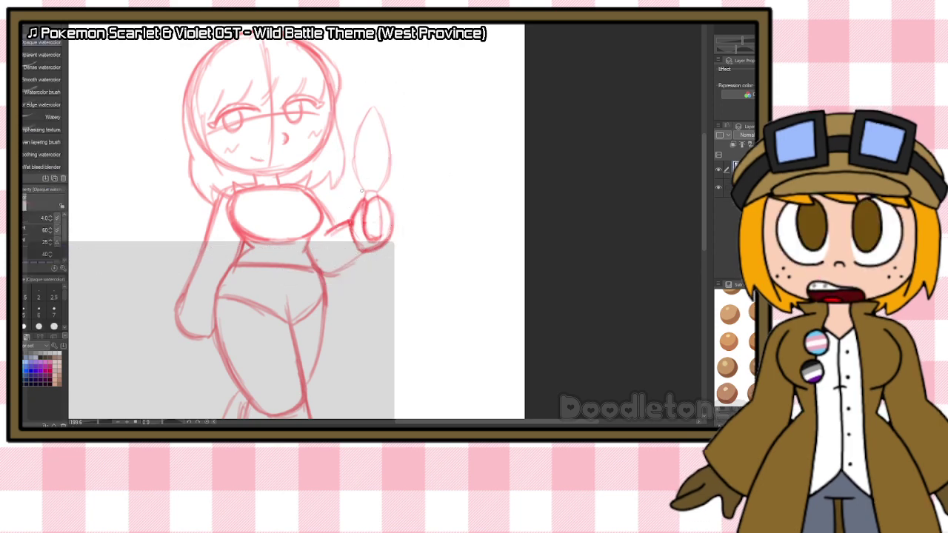
{"action": "mouse_move", "coordinate": [366, 192]}
{"action": "left_mouse_down"}
{"action": "mouse_move", "coordinate": [354, 143]}
{"action": "mouse_move", "coordinate": [356, 153]}
{"action": "mouse_move", "coordinate": [381, 113]}
{"action": "mouse_move", "coordinate": [358, 131]}
{"action": "mouse_move", "coordinate": [391, 102]}
{"action": "left_mouse_up"}
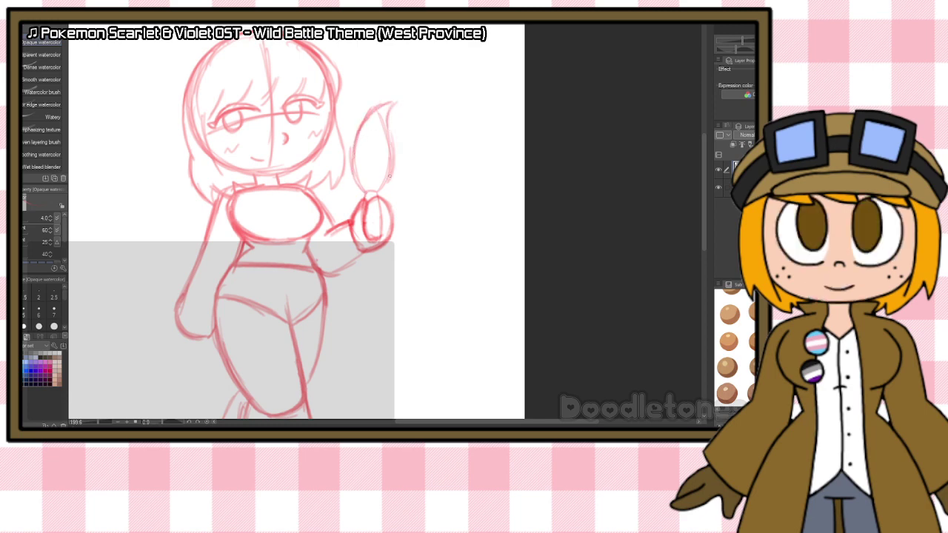
{"action": "mouse_move", "coordinate": [392, 134]}
{"action": "left_mouse_down"}
{"action": "mouse_move", "coordinate": [397, 102]}
{"action": "mouse_move", "coordinate": [385, 106]}
{"action": "left_mouse_up"}
{"action": "mouse_move", "coordinate": [358, 137]}
{"action": "left_mouse_down"}
{"action": "mouse_move", "coordinate": [354, 173]}
{"action": "mouse_move", "coordinate": [368, 190]}
{"action": "left_mouse_up"}
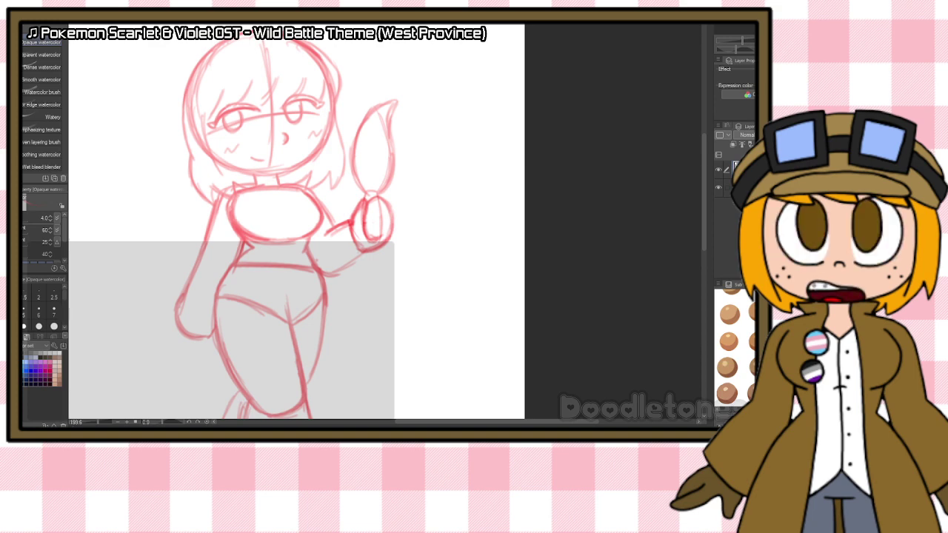
{"action": "scroll", "coordinate": [191, 301], "scroll_direction": "down", "scroll_amount": 5}
{"action": "scroll", "coordinate": [226, 259], "scroll_direction": "up", "scroll_amount": 5}
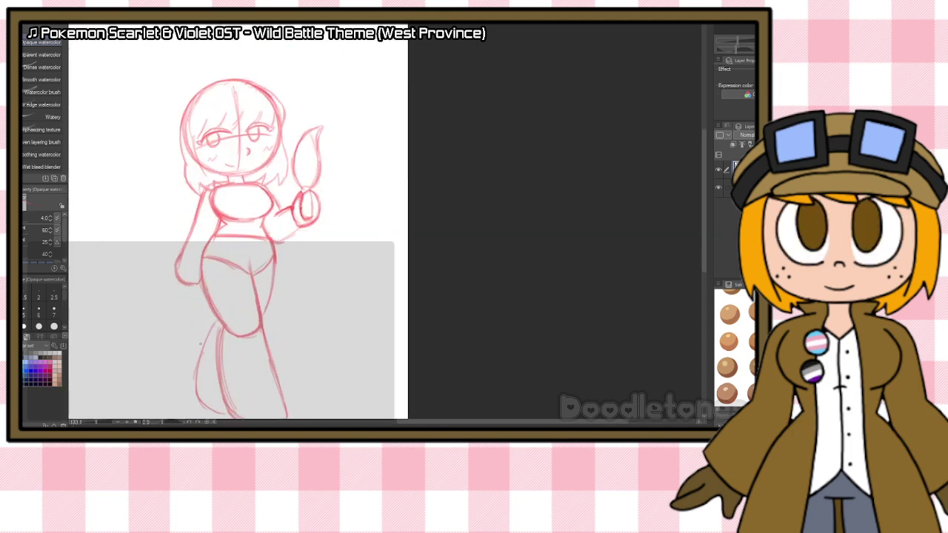
{"action": "scroll", "coordinate": [259, 193], "scroll_direction": "up", "scroll_amount": 2}
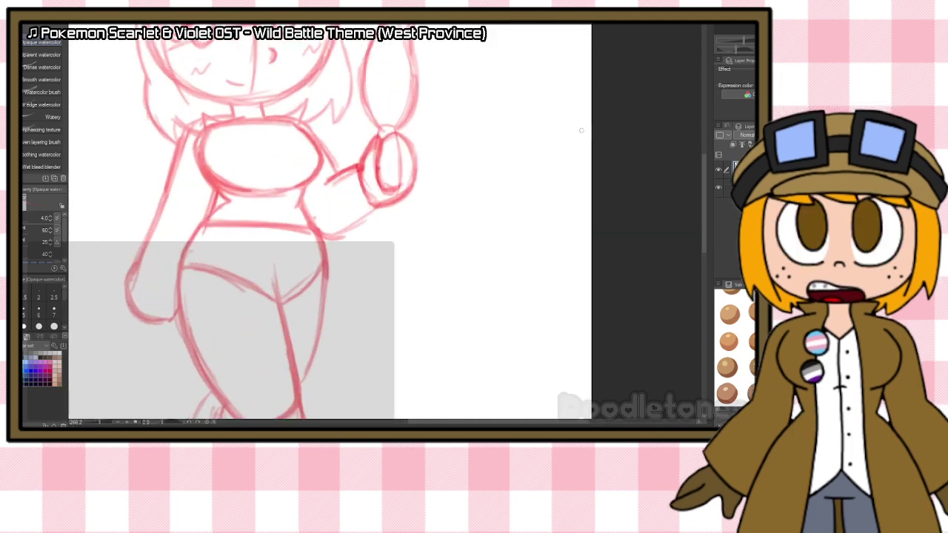
Step: Draw a rectangular collar band around the neck and outline sleeve cuffs at both wrists
{"action": "left_click_drag", "start_coordinate": [703, 169], "coordinate": [703, 153]}
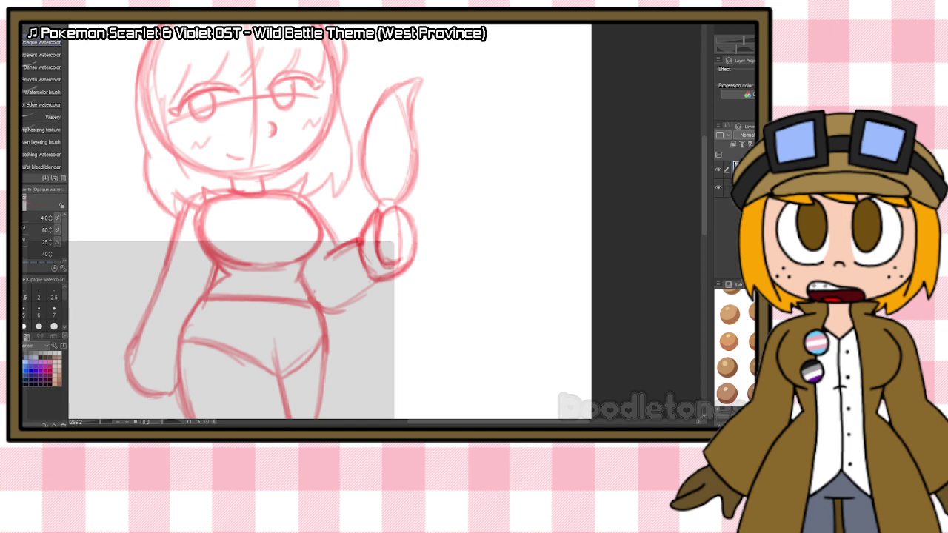
{"action": "mouse_move", "coordinate": [233, 190]}
{"action": "left_mouse_down"}
{"action": "mouse_move", "coordinate": [229, 179]}
{"action": "mouse_move", "coordinate": [265, 176]}
{"action": "mouse_move", "coordinate": [229, 188]}
{"action": "left_mouse_up"}
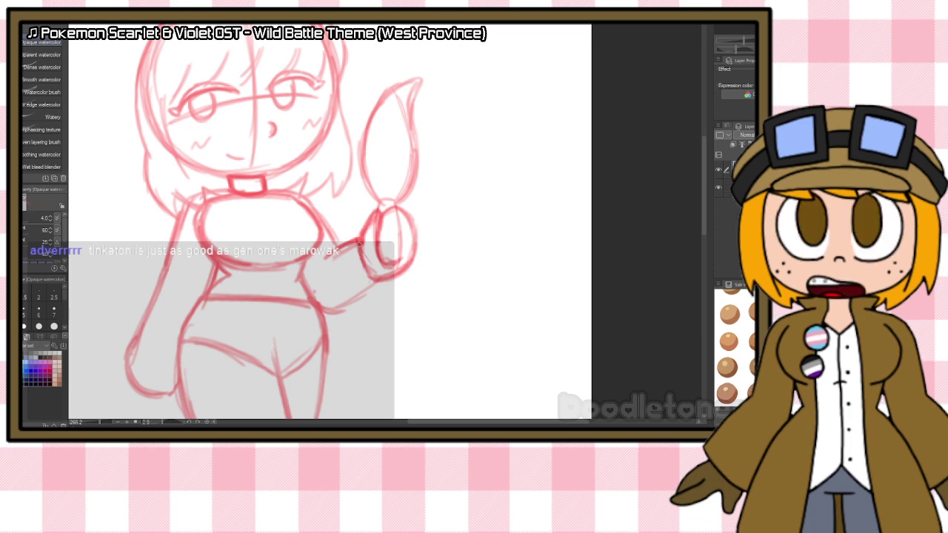
{"action": "mouse_move", "coordinate": [361, 247]}
{"action": "left_mouse_down"}
{"action": "mouse_move", "coordinate": [381, 286]}
{"action": "mouse_move", "coordinate": [358, 242]}
{"action": "mouse_move", "coordinate": [380, 289]}
{"action": "mouse_move", "coordinate": [366, 276]}
{"action": "mouse_move", "coordinate": [377, 292]}
{"action": "mouse_move", "coordinate": [328, 312]}
{"action": "left_mouse_up"}
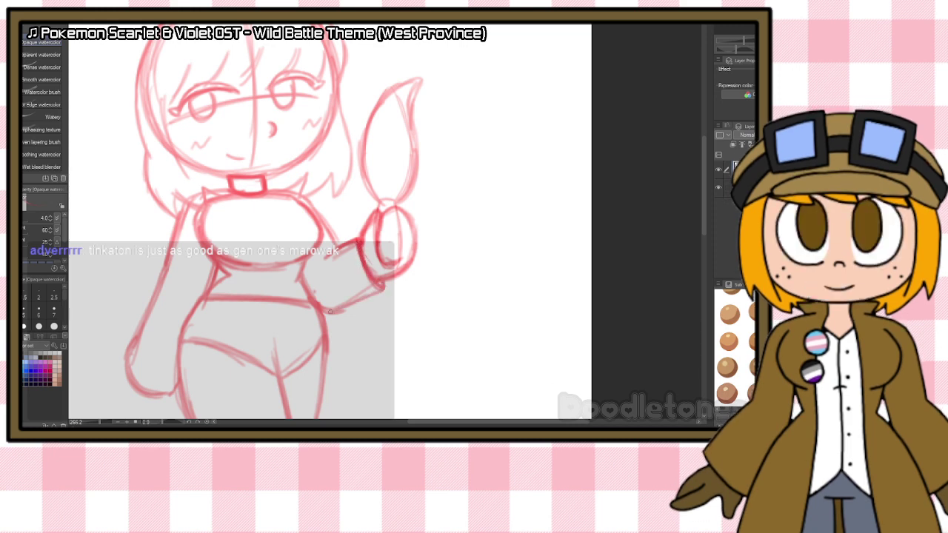
{"action": "left_click_drag", "start_coordinate": [381, 288], "coordinate": [337, 306]}
{"action": "left_click_drag", "start_coordinate": [177, 225], "coordinate": [143, 300]}
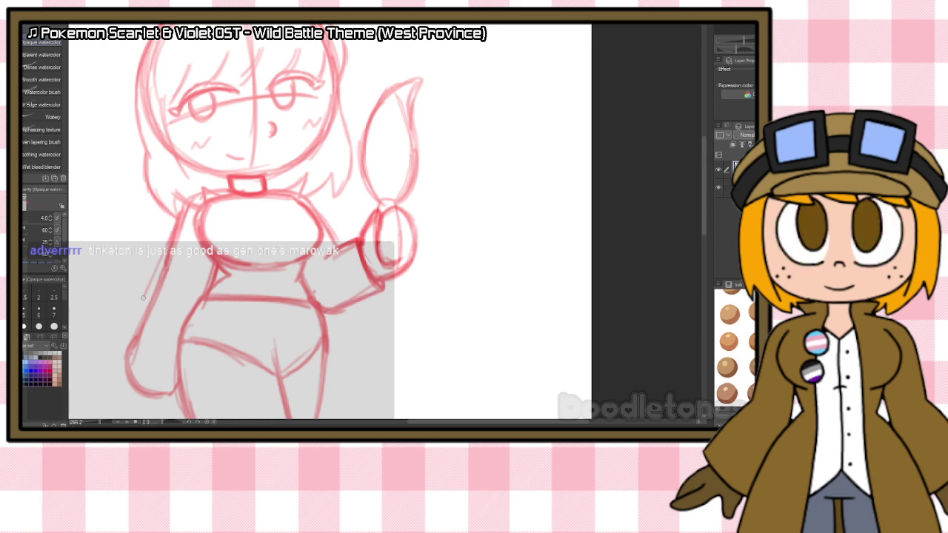
{"action": "left_click_drag", "start_coordinate": [166, 259], "coordinate": [133, 333]}
{"action": "mouse_move", "coordinate": [150, 295]}
{"action": "left_mouse_down"}
{"action": "mouse_move", "coordinate": [129, 335]}
{"action": "mouse_move", "coordinate": [175, 373]}
{"action": "left_mouse_up"}
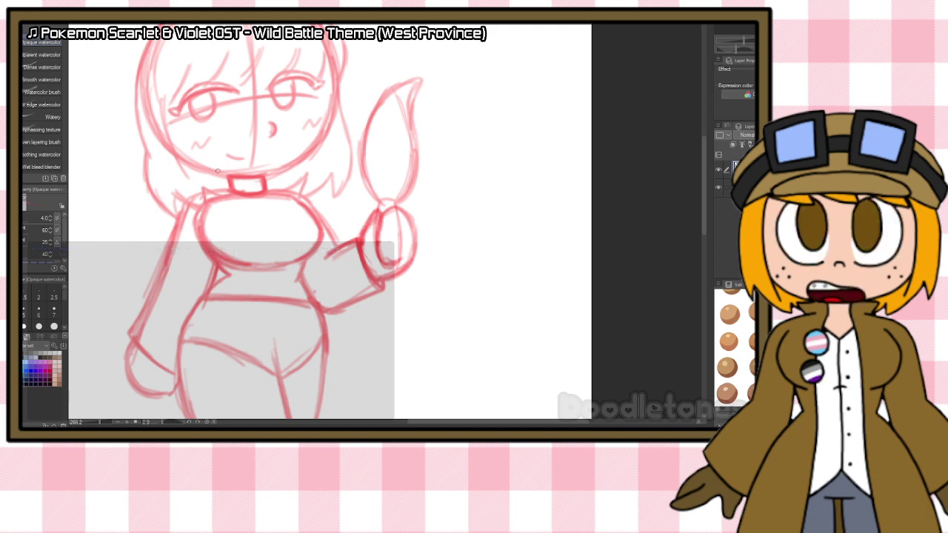
Step: Sketch a square-bottomed neckline opening on the chest, directly below the collar band
{"action": "left_click_drag", "start_coordinate": [228, 176], "coordinate": [211, 190]}
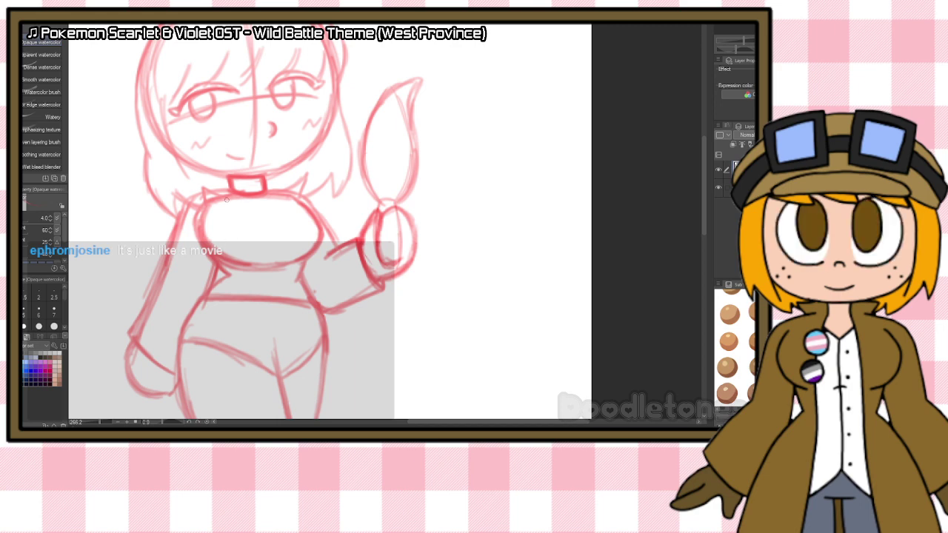
{"action": "left_click_drag", "start_coordinate": [228, 196], "coordinate": [238, 235]}
{"action": "mouse_move", "coordinate": [274, 192]}
{"action": "left_mouse_down"}
{"action": "mouse_move", "coordinate": [290, 225]}
{"action": "mouse_move", "coordinate": [272, 228]}
{"action": "left_mouse_up"}
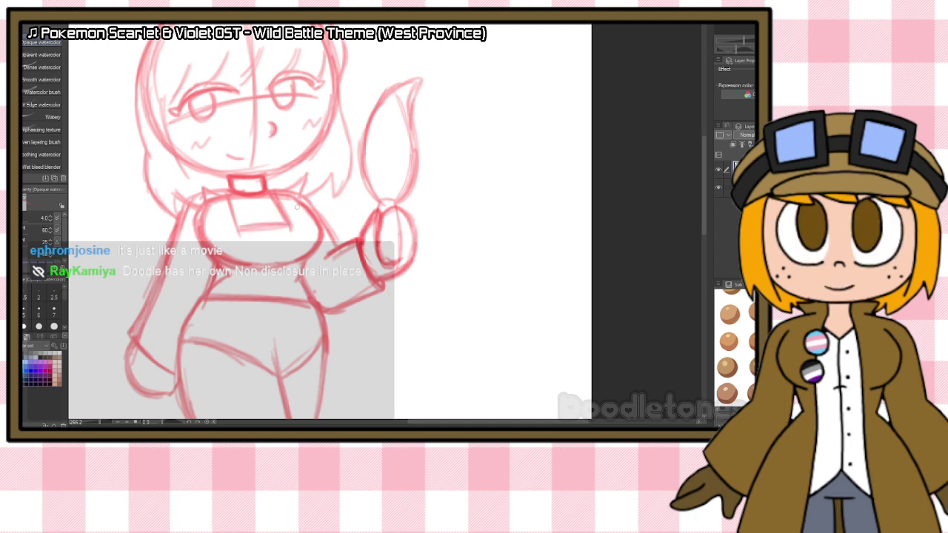
{"action": "mouse_move", "coordinate": [290, 193]}
{"action": "left_mouse_down"}
{"action": "mouse_move", "coordinate": [309, 217]}
{"action": "mouse_move", "coordinate": [313, 256]}
{"action": "left_mouse_up"}
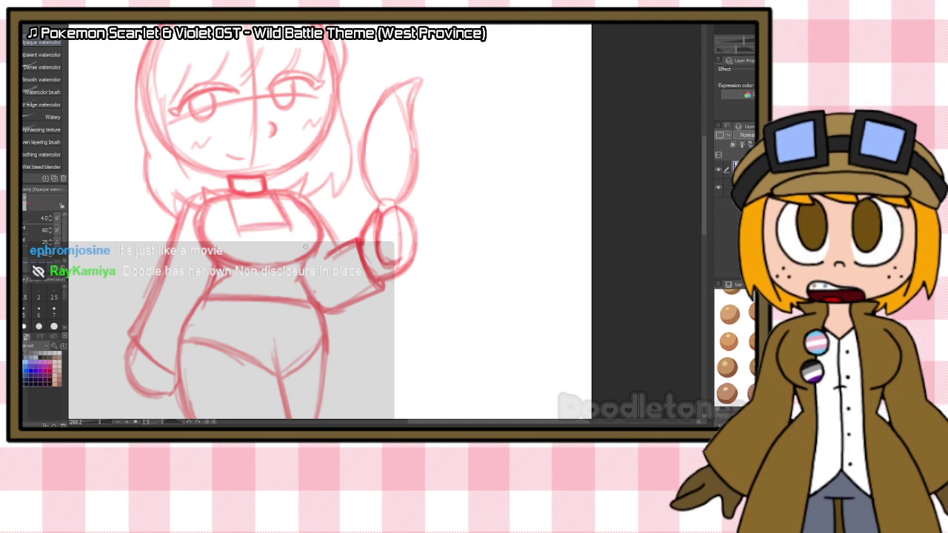
Step: Reinforce the side and lower contours of the bust with darker strokes
{"action": "left_click_drag", "start_coordinate": [210, 204], "coordinate": [204, 228]}
{"action": "left_click_drag", "start_coordinate": [208, 205], "coordinate": [205, 233]}
{"action": "left_click_drag", "start_coordinate": [209, 196], "coordinate": [200, 225]}
{"action": "left_click_drag", "start_coordinate": [216, 258], "coordinate": [234, 266]}
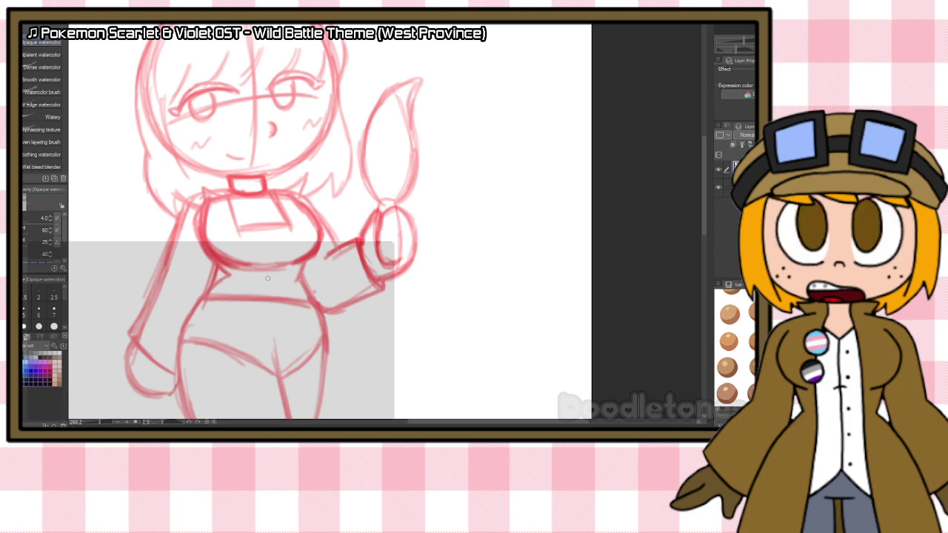
Step: Sketch the skirt's left side flaring down from the hip and a wavy hem across the thighs
{"action": "left_click_drag", "start_coordinate": [702, 184], "coordinate": [702, 189]}
{"action": "scroll", "coordinate": [656, 192], "scroll_direction": "down", "scroll_amount": 3}
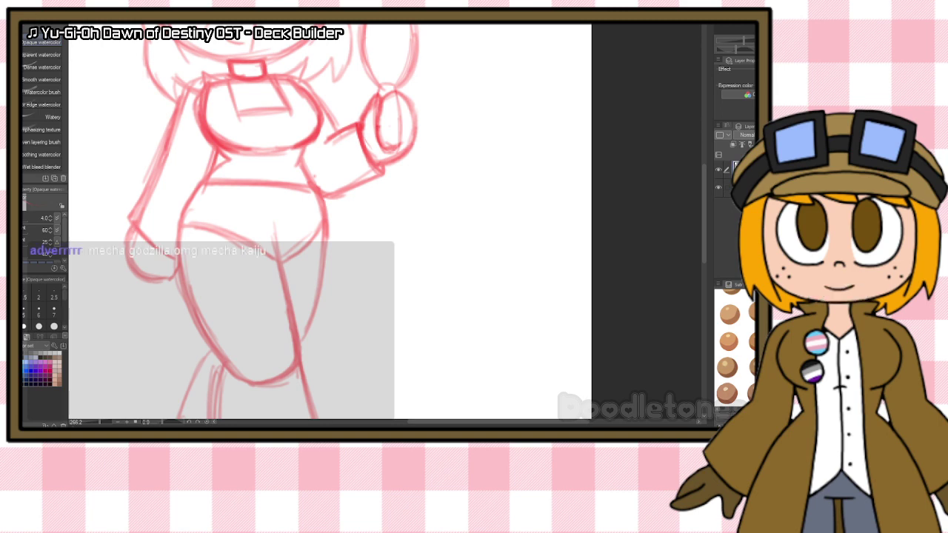
{"action": "scroll", "coordinate": [491, 175], "scroll_direction": "down", "scroll_amount": 4}
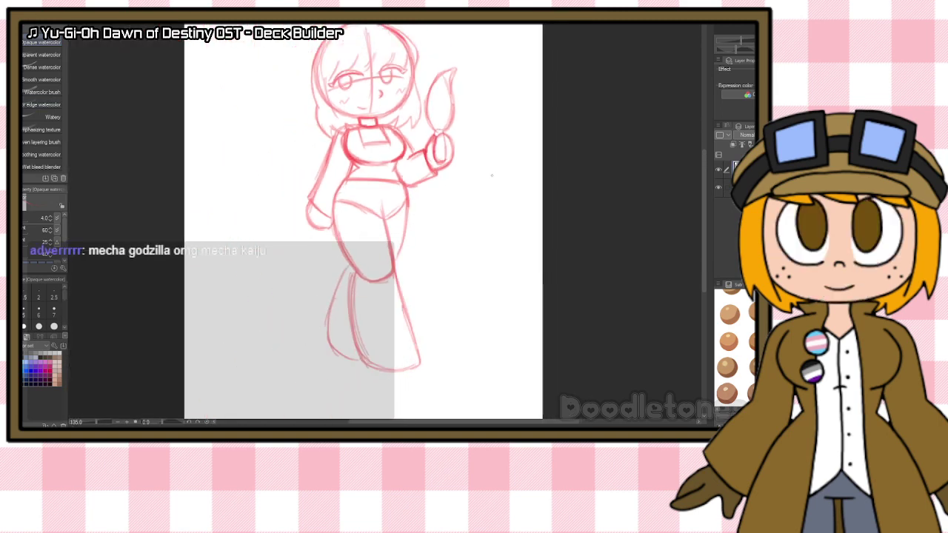
{"action": "scroll", "coordinate": [491, 174], "scroll_direction": "up", "scroll_amount": 4}
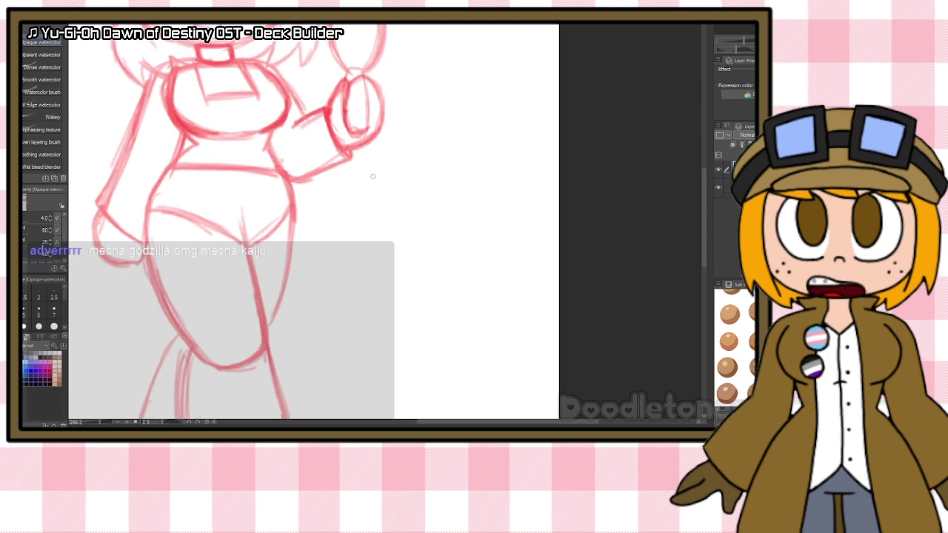
{"action": "scroll", "coordinate": [177, 165], "scroll_direction": "up", "scroll_amount": 1}
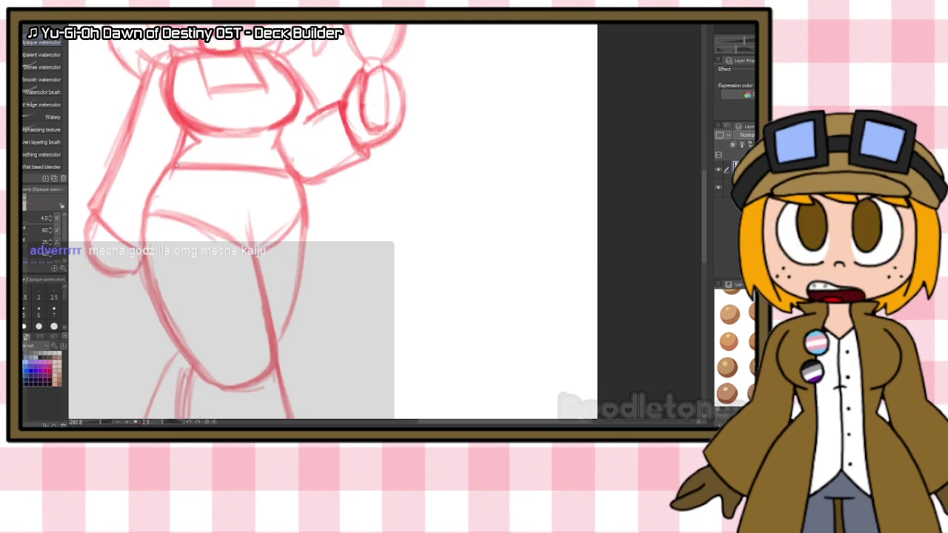
{"action": "left_click_drag", "start_coordinate": [177, 114], "coordinate": [219, 130]}
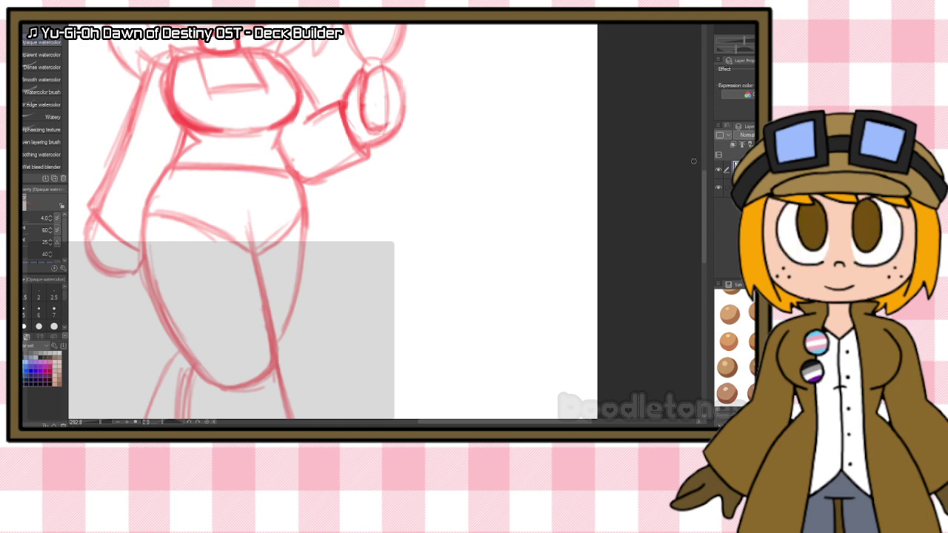
{"action": "scroll", "coordinate": [545, 166], "scroll_direction": "down", "scroll_amount": 2}
{"action": "mouse_move", "coordinate": [160, 137]}
{"action": "left_mouse_down"}
{"action": "mouse_move", "coordinate": [130, 232]}
{"action": "mouse_move", "coordinate": [134, 264]}
{"action": "left_mouse_up"}
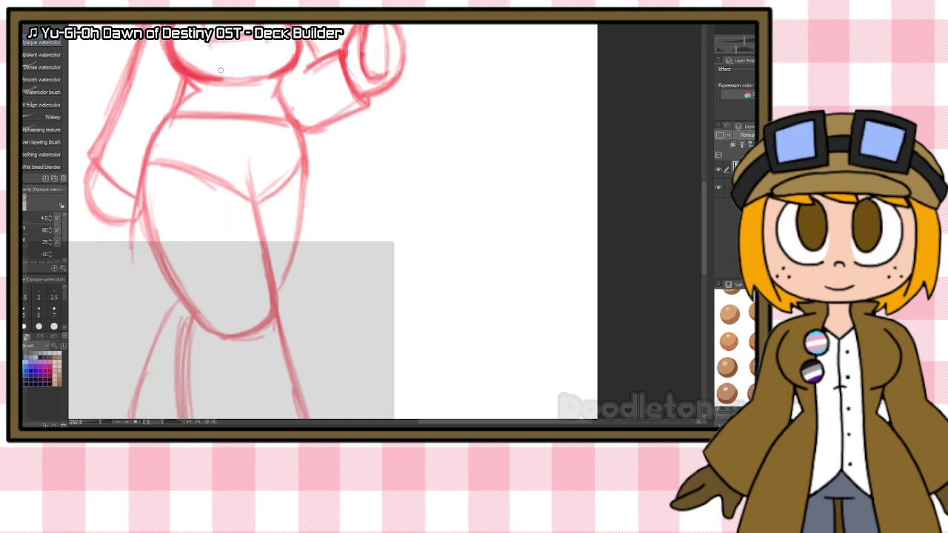
{"action": "left_click_drag", "start_coordinate": [139, 179], "coordinate": [126, 261]}
{"action": "mouse_move", "coordinate": [140, 202]}
{"action": "left_mouse_down"}
{"action": "mouse_move", "coordinate": [142, 173]}
{"action": "mouse_move", "coordinate": [155, 226]}
{"action": "mouse_move", "coordinate": [130, 267]}
{"action": "left_mouse_up"}
{"action": "mouse_move", "coordinate": [135, 229]}
{"action": "left_mouse_down"}
{"action": "mouse_move", "coordinate": [119, 316]}
{"action": "mouse_move", "coordinate": [187, 283]}
{"action": "left_mouse_up"}
{"action": "mouse_move", "coordinate": [126, 311]}
{"action": "left_mouse_down"}
{"action": "mouse_move", "coordinate": [147, 294]}
{"action": "mouse_move", "coordinate": [237, 292]}
{"action": "mouse_move", "coordinate": [212, 286]}
{"action": "mouse_move", "coordinate": [292, 306]}
{"action": "left_mouse_up"}
{"action": "left_click_drag", "start_coordinate": [220, 282], "coordinate": [306, 305]}
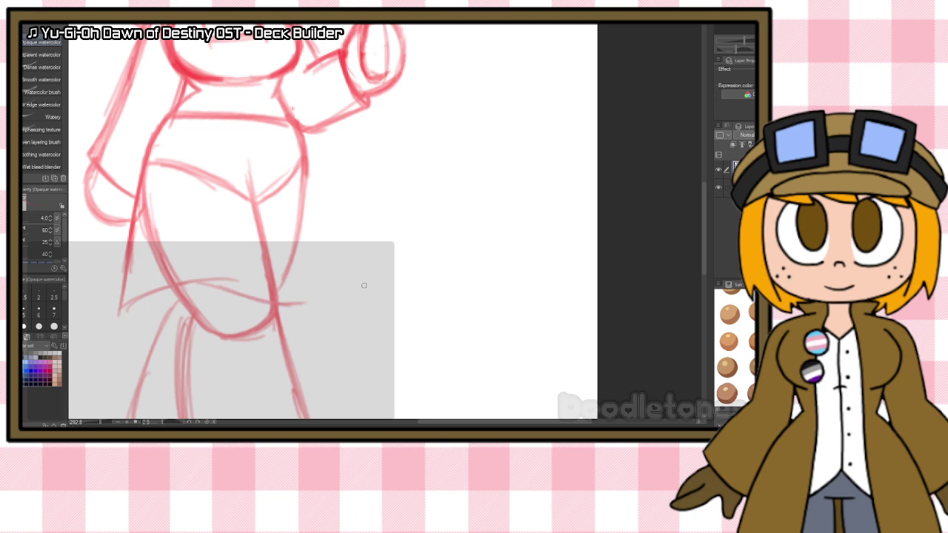
Step: Add the skirt's right side, darken its hem and corners, and clean up the lines where the hem meets the leg
{"action": "left_click_drag", "start_coordinate": [307, 159], "coordinate": [320, 303]}
{"action": "left_click_drag", "start_coordinate": [305, 185], "coordinate": [315, 268]}
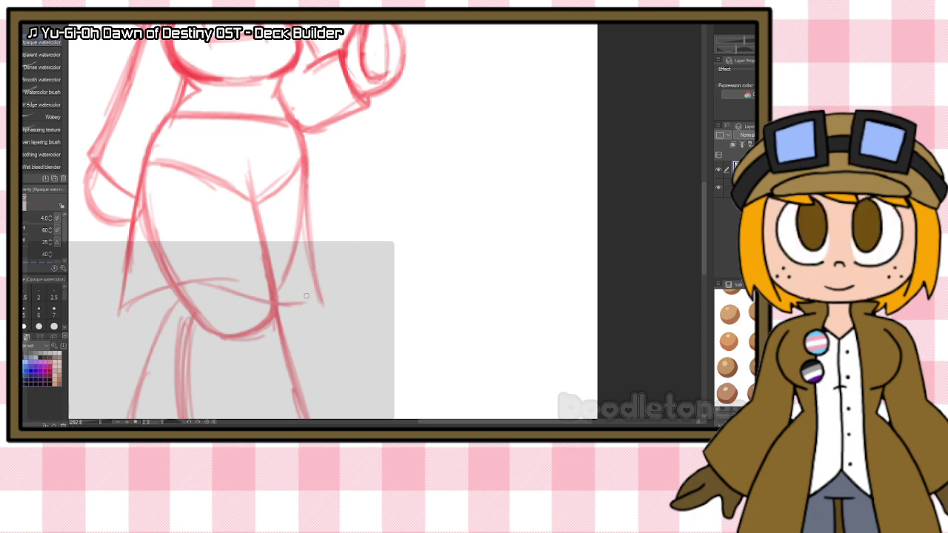
{"action": "left_click_drag", "start_coordinate": [177, 286], "coordinate": [242, 286]}
{"action": "mouse_move", "coordinate": [182, 286]}
{"action": "left_mouse_down"}
{"action": "mouse_move", "coordinate": [301, 312]}
{"action": "mouse_move", "coordinate": [265, 303]}
{"action": "mouse_move", "coordinate": [316, 310]}
{"action": "left_mouse_up"}
{"action": "left_click_drag", "start_coordinate": [267, 305], "coordinate": [326, 302]}
{"action": "left_click_drag", "start_coordinate": [310, 191], "coordinate": [327, 293]}
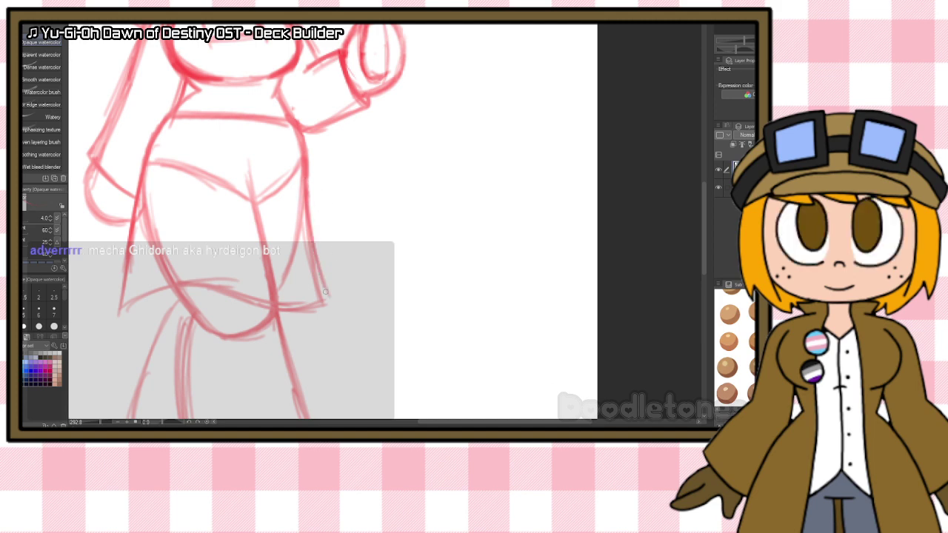
{"action": "left_click_drag", "start_coordinate": [317, 261], "coordinate": [331, 304]}
{"action": "left_click_drag", "start_coordinate": [329, 275], "coordinate": [311, 308]}
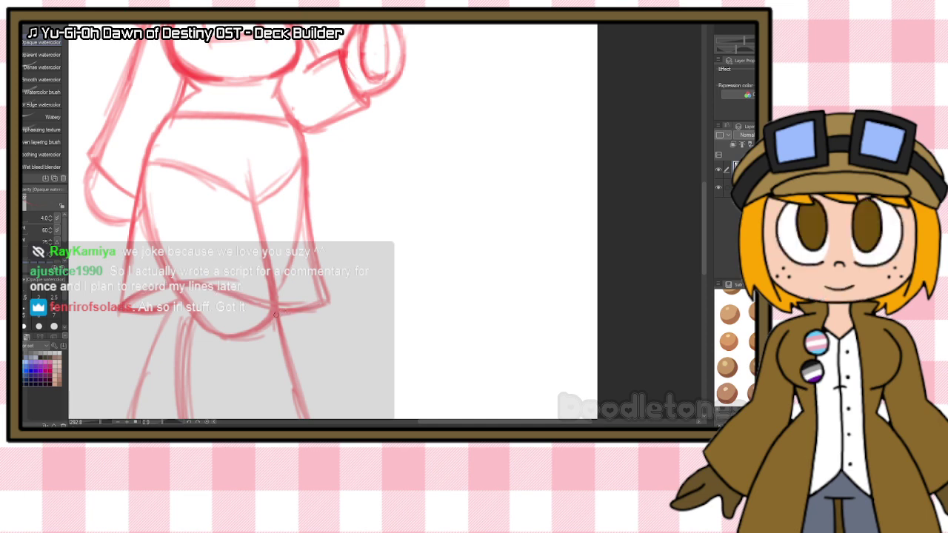
{"action": "key", "text": "e"}
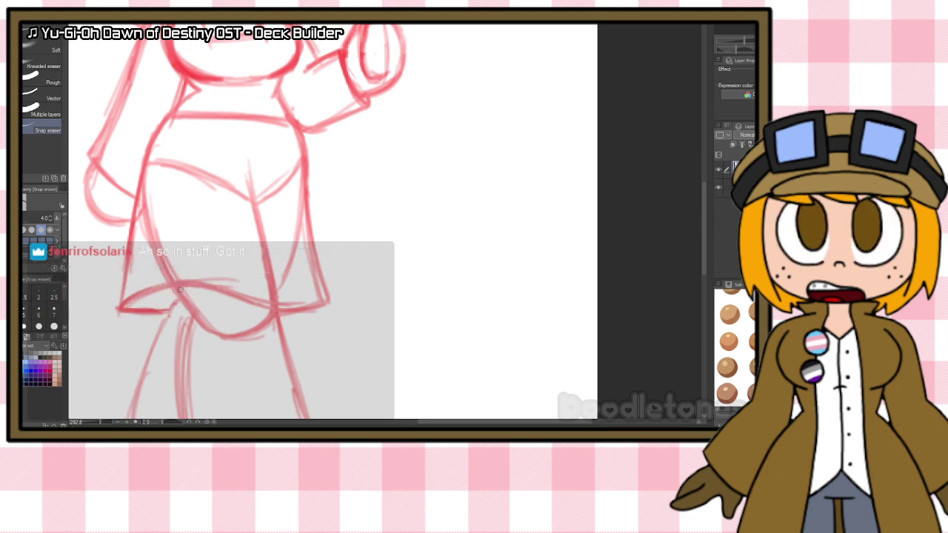
{"action": "key", "text": "b"}
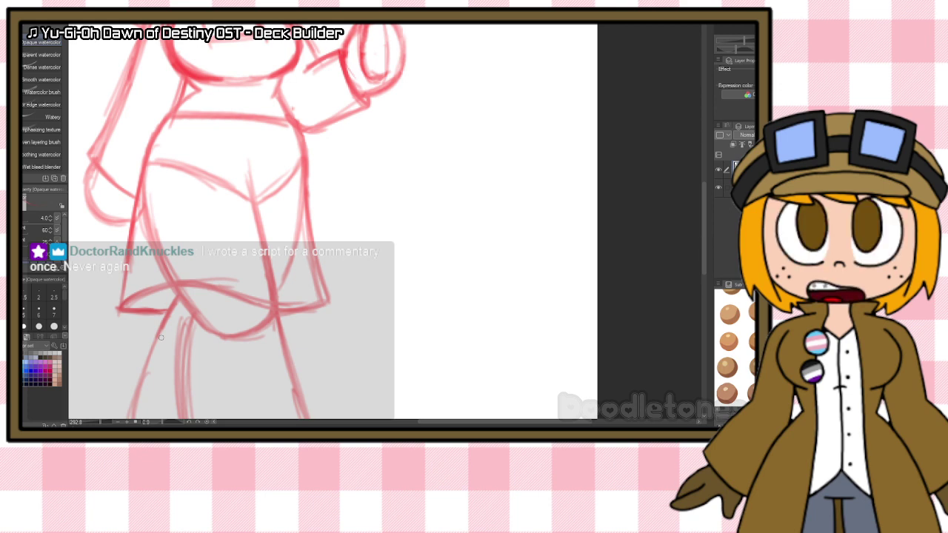
{"action": "left_click_drag", "start_coordinate": [208, 121], "coordinate": [191, 226]}
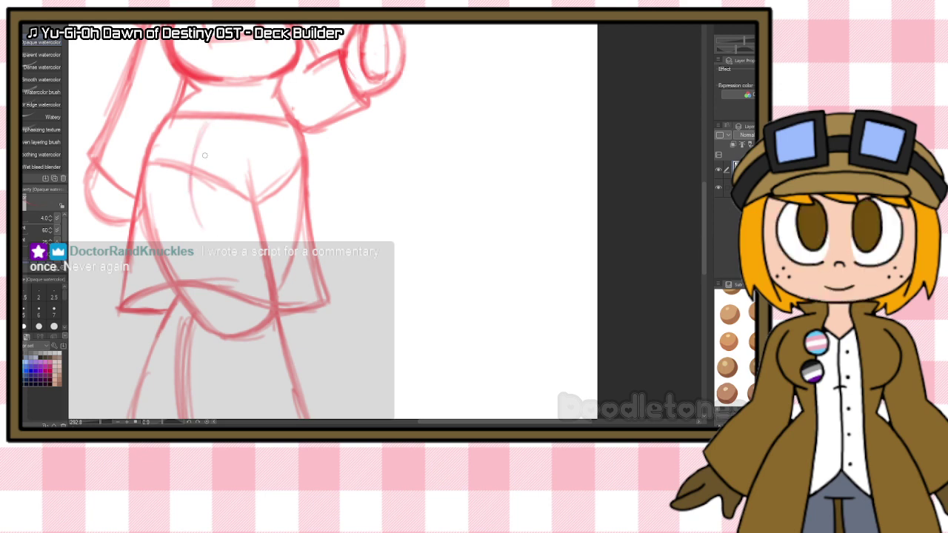
{"action": "left_click_drag", "start_coordinate": [205, 176], "coordinate": [195, 241]}
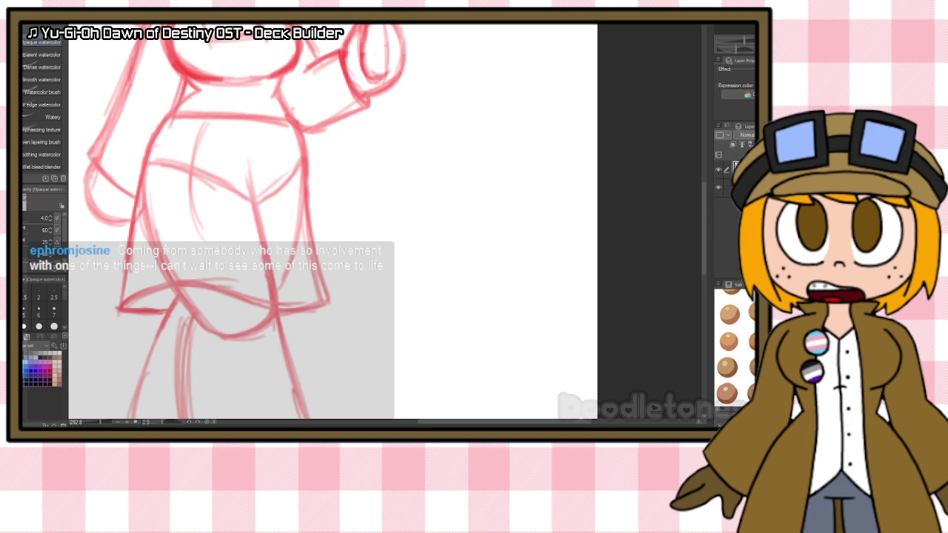
{"action": "key", "text": "ctrl+z"}
{"action": "key", "text": "ctrl+z"}
{"action": "key", "text": "ctrl+z"}
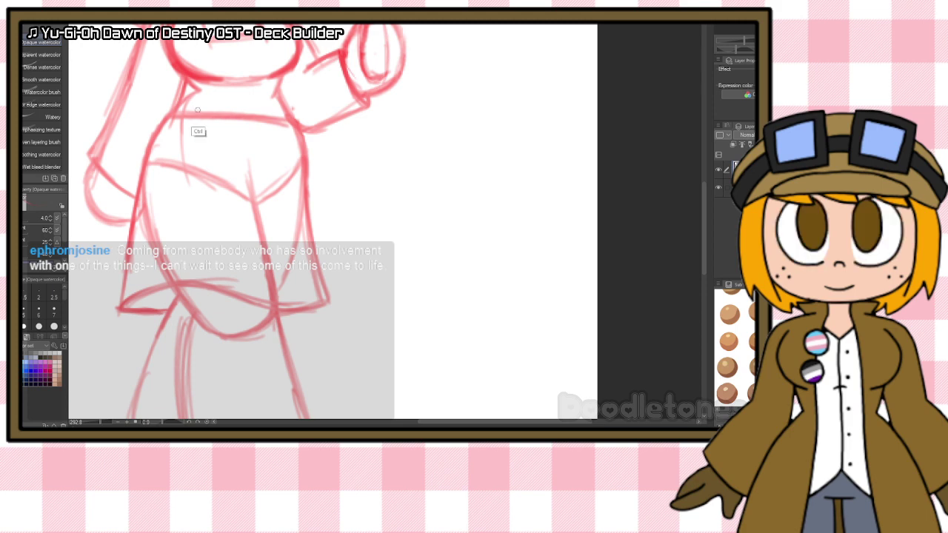
Step: Draw a rounded overlay on the skirt, curving from the left of the waist down and around to the right hip
{"action": "mouse_move", "coordinate": [184, 108]}
{"action": "left_mouse_down"}
{"action": "mouse_move", "coordinate": [184, 152]}
{"action": "mouse_move", "coordinate": [237, 200]}
{"action": "mouse_move", "coordinate": [191, 171]}
{"action": "mouse_move", "coordinate": [261, 234]}
{"action": "left_mouse_up"}
{"action": "left_click_drag", "start_coordinate": [203, 196], "coordinate": [300, 235]}
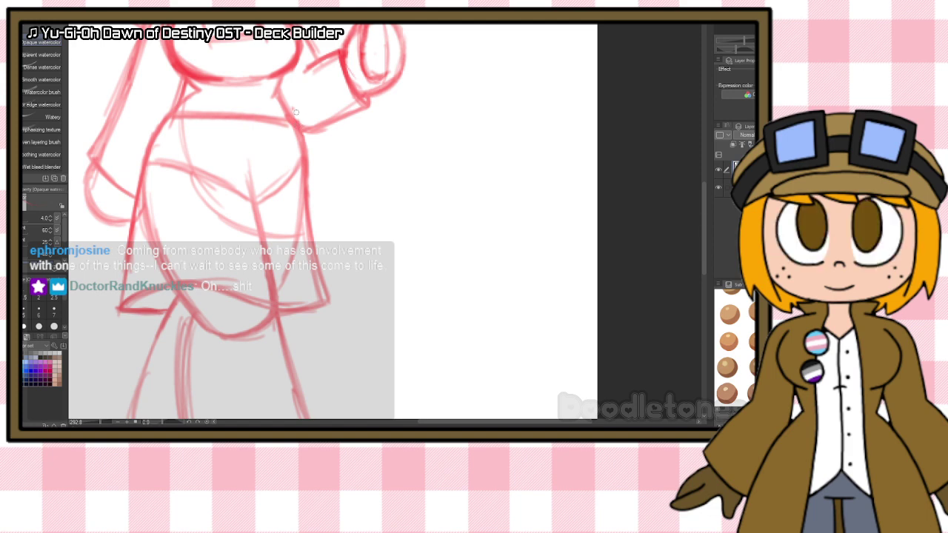
{"action": "left_click_drag", "start_coordinate": [298, 130], "coordinate": [316, 222]}
{"action": "left_click_drag", "start_coordinate": [307, 155], "coordinate": [319, 228]}
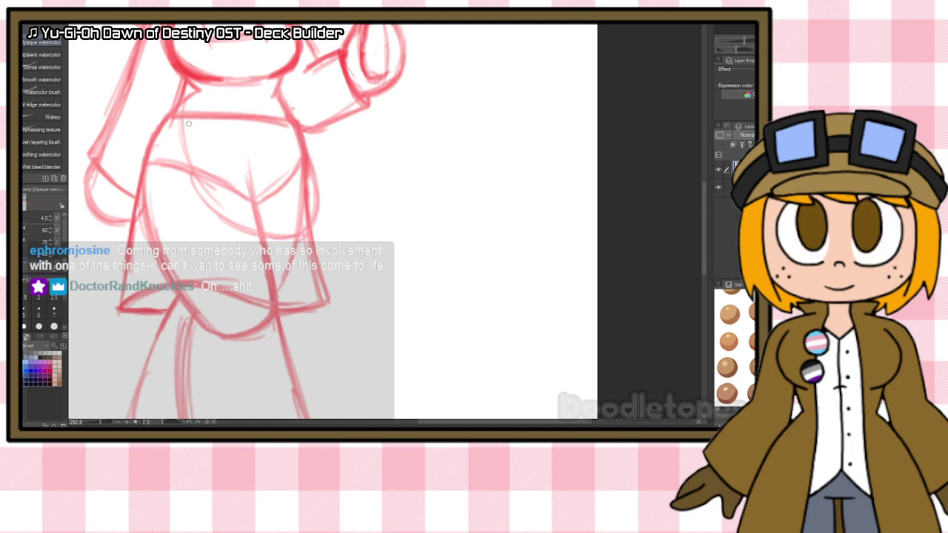
{"action": "mouse_move", "coordinate": [183, 111]}
{"action": "left_mouse_down"}
{"action": "mouse_move", "coordinate": [196, 161]}
{"action": "mouse_move", "coordinate": [184, 174]}
{"action": "mouse_move", "coordinate": [187, 100]}
{"action": "mouse_move", "coordinate": [187, 148]}
{"action": "mouse_move", "coordinate": [179, 121]}
{"action": "mouse_move", "coordinate": [197, 182]}
{"action": "mouse_move", "coordinate": [252, 238]}
{"action": "left_mouse_up"}
{"action": "left_click_drag", "start_coordinate": [205, 210], "coordinate": [298, 238]}
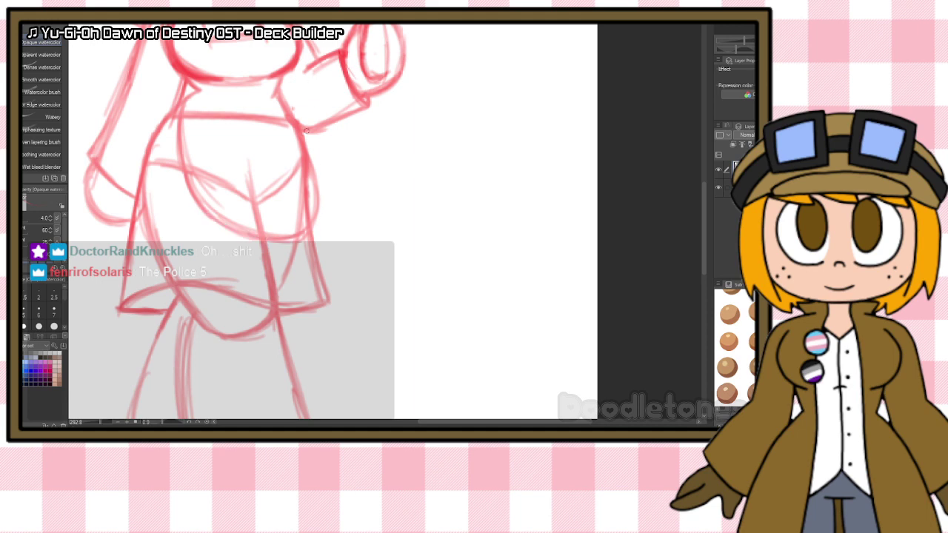
{"action": "mouse_move", "coordinate": [300, 127]}
{"action": "left_mouse_down"}
{"action": "mouse_move", "coordinate": [316, 178]}
{"action": "mouse_move", "coordinate": [312, 221]}
{"action": "mouse_move", "coordinate": [296, 237]}
{"action": "left_mouse_up"}
{"action": "mouse_move", "coordinate": [317, 205]}
{"action": "left_mouse_down"}
{"action": "mouse_move", "coordinate": [309, 227]}
{"action": "mouse_move", "coordinate": [277, 240]}
{"action": "left_mouse_up"}
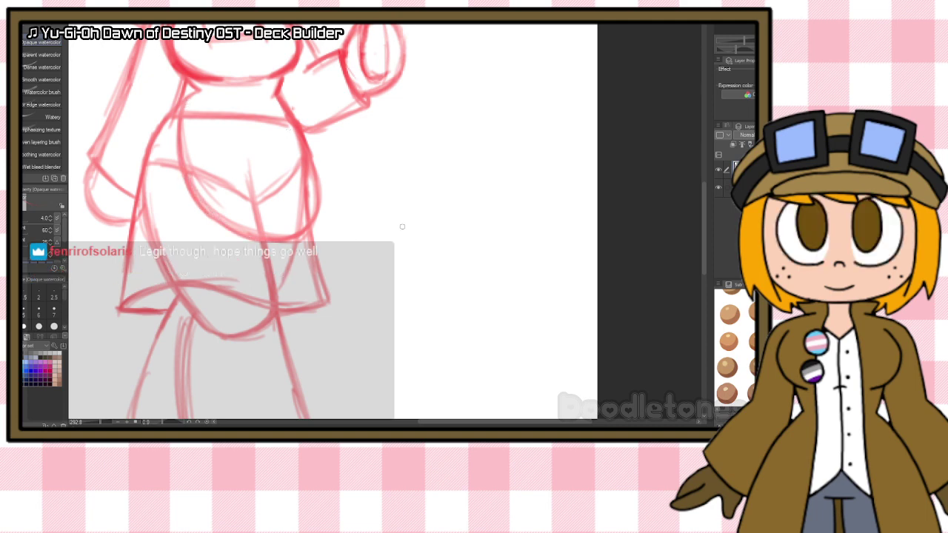
Step: Draw a band line across the lower end of both legs and a small rectangle on the front one
{"action": "scroll", "coordinate": [706, 231], "scroll_direction": "down", "scroll_amount": 5}
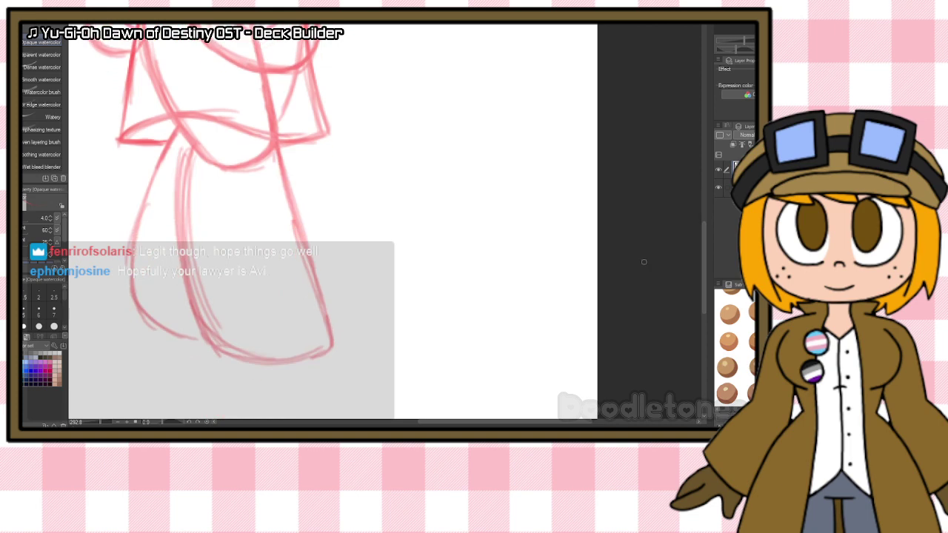
{"action": "left_click_drag", "start_coordinate": [200, 304], "coordinate": [319, 296]}
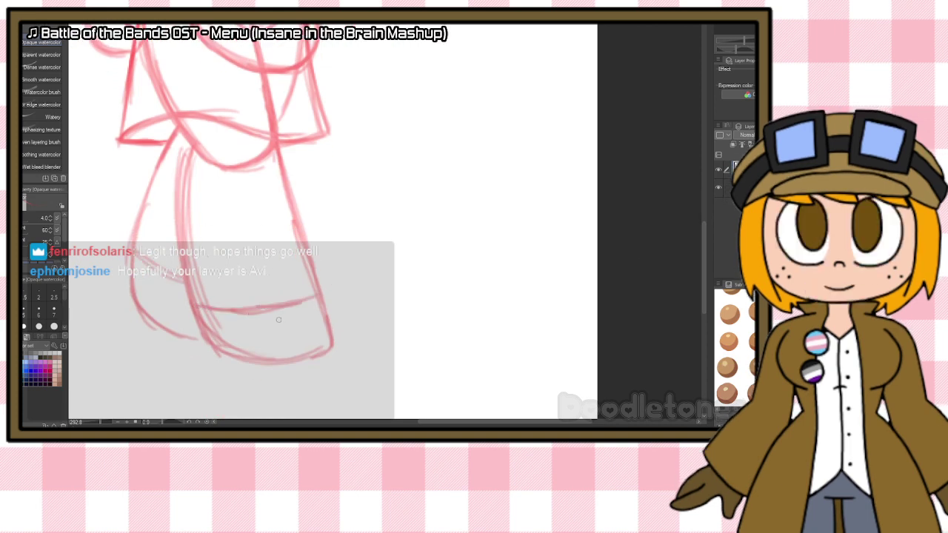
{"action": "mouse_move", "coordinate": [270, 321]}
{"action": "left_mouse_down"}
{"action": "mouse_move", "coordinate": [304, 314]}
{"action": "mouse_move", "coordinate": [274, 325]}
{"action": "mouse_move", "coordinate": [304, 334]}
{"action": "mouse_move", "coordinate": [313, 322]}
{"action": "left_mouse_up"}
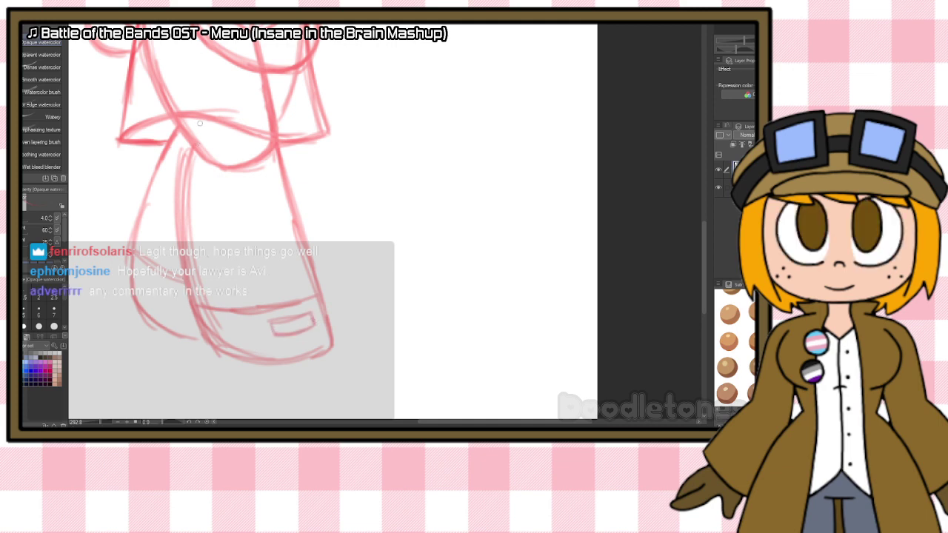
Step: Darken the front leg's inner contour and the lines where it meets the skirt hem
{"action": "mouse_move", "coordinate": [173, 118]}
{"action": "left_mouse_down"}
{"action": "mouse_move", "coordinate": [189, 149]}
{"action": "mouse_move", "coordinate": [183, 216]}
{"action": "left_mouse_up"}
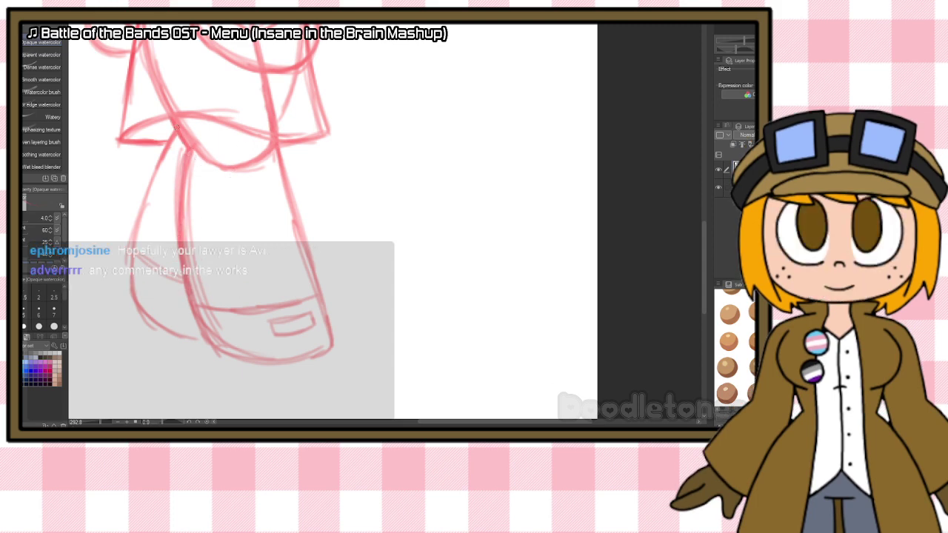
{"action": "left_click_drag", "start_coordinate": [185, 151], "coordinate": [180, 200]}
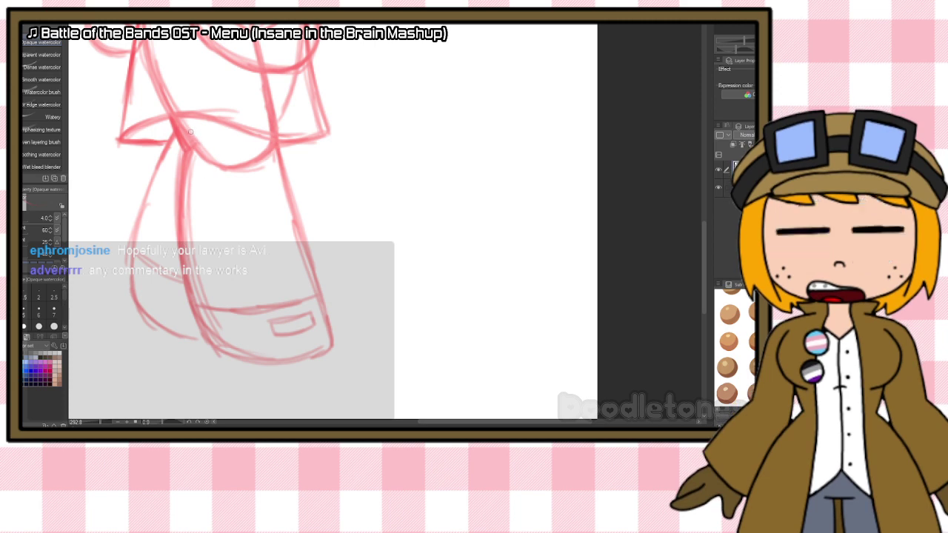
{"action": "left_click_drag", "start_coordinate": [182, 136], "coordinate": [219, 122]}
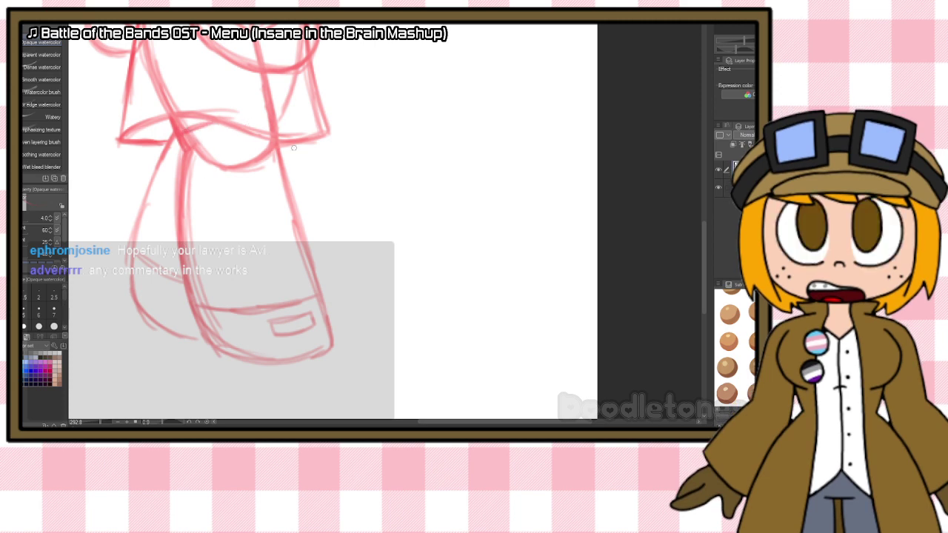
{"action": "scroll", "coordinate": [310, 154], "scroll_direction": "down", "scroll_amount": 1}
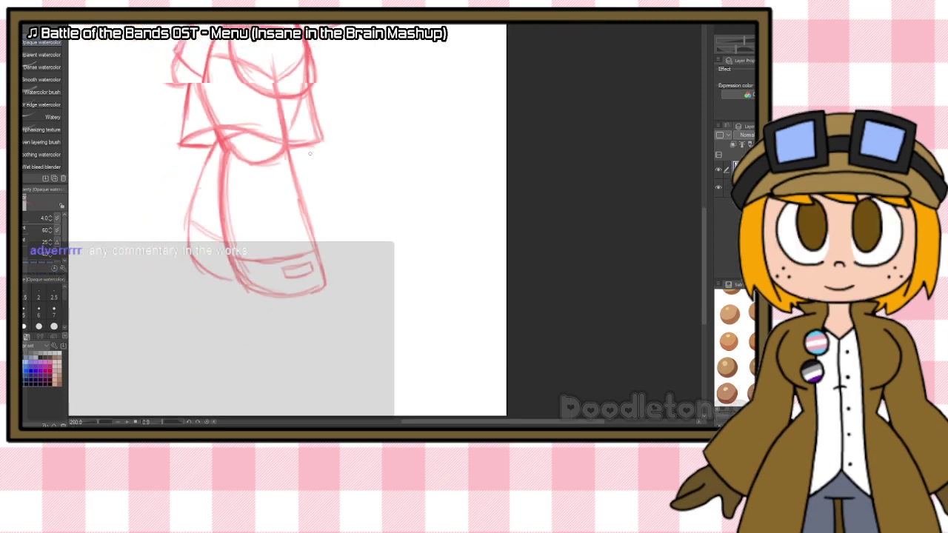
Step: Sketch a tapered bucket with a slanted rim and an arched handle in the empty area beside the skirt, on the lowered arm's side
{"action": "scroll", "coordinate": [310, 153], "scroll_direction": "down", "scroll_amount": 2}
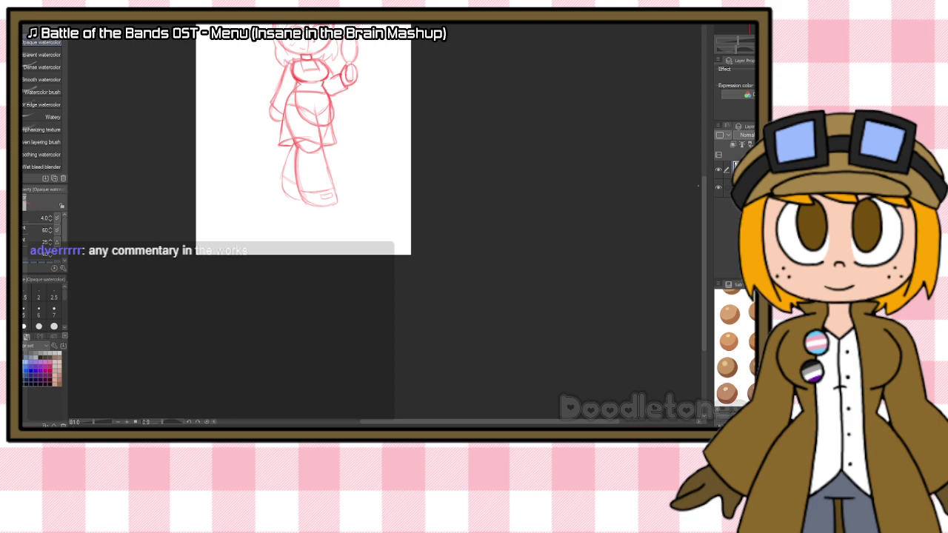
{"action": "scroll", "coordinate": [304, 251], "scroll_direction": "up", "scroll_amount": 5}
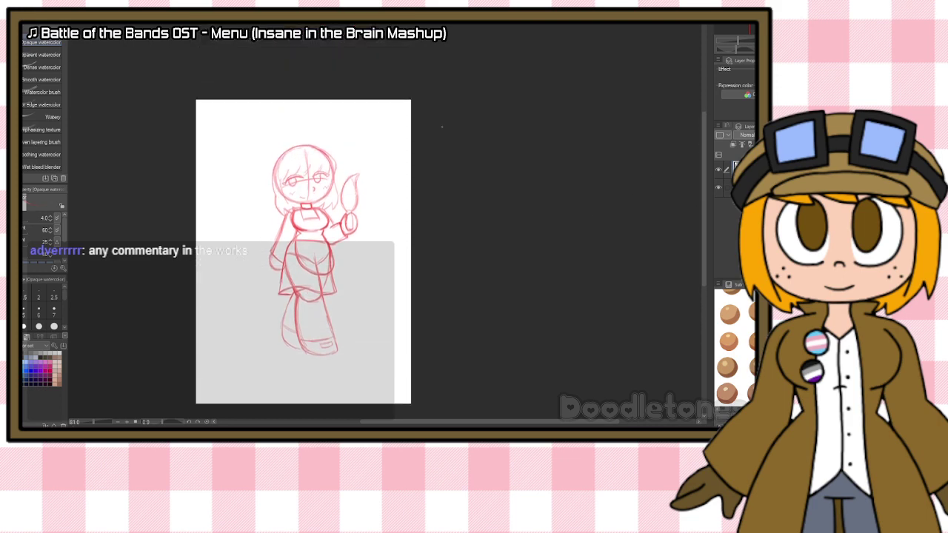
{"action": "scroll", "coordinate": [287, 171], "scroll_direction": "up", "scroll_amount": 4}
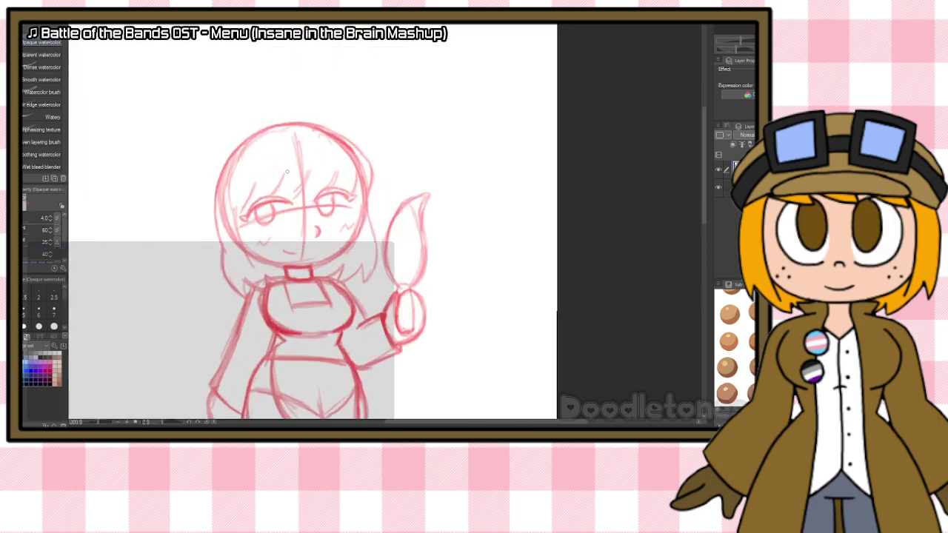
{"action": "scroll", "coordinate": [288, 172], "scroll_direction": "down", "scroll_amount": 3}
{"action": "scroll", "coordinate": [256, 330], "scroll_direction": "up", "scroll_amount": 2}
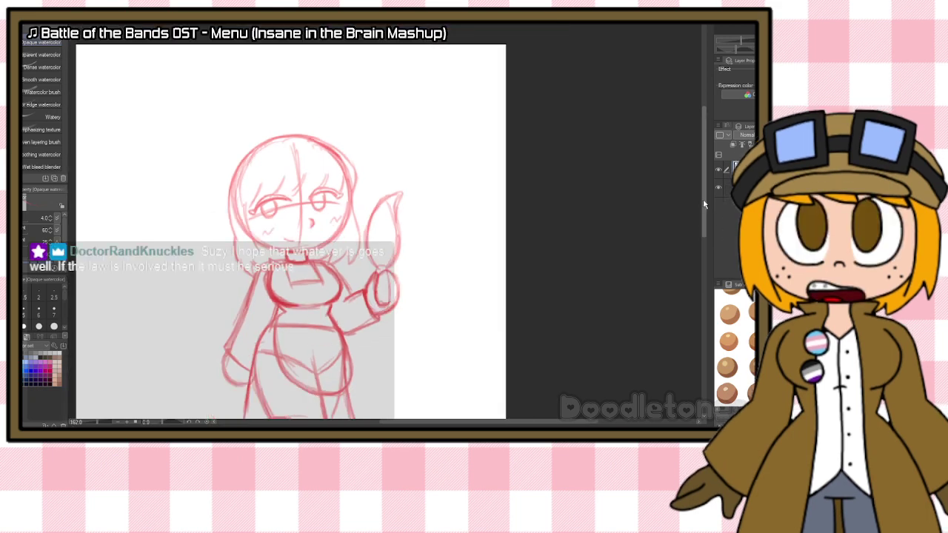
{"action": "left_click_drag", "start_coordinate": [702, 198], "coordinate": [702, 236]}
{"action": "scroll", "coordinate": [185, 291], "scroll_direction": "up", "scroll_amount": 2}
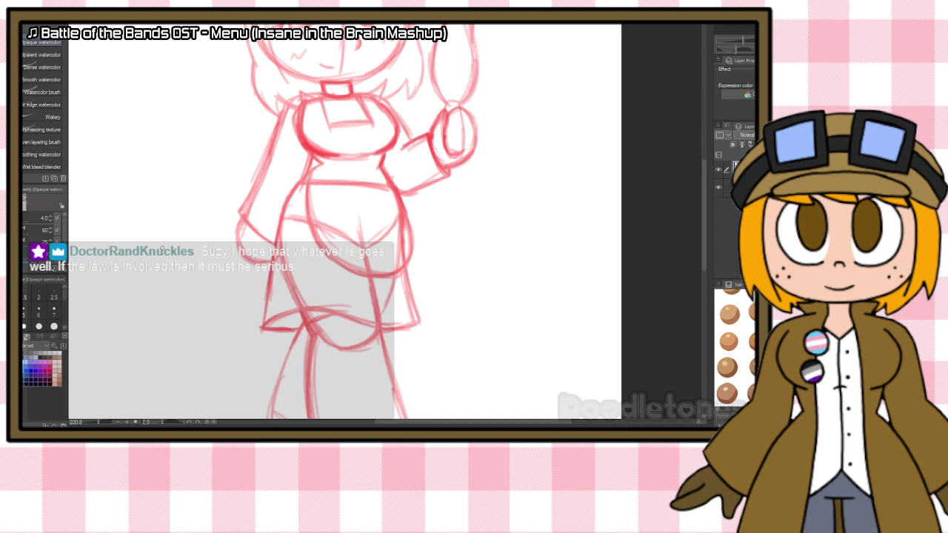
{"action": "mouse_move", "coordinate": [166, 269]}
{"action": "left_mouse_down"}
{"action": "mouse_move", "coordinate": [227, 297]}
{"action": "mouse_move", "coordinate": [175, 354]}
{"action": "left_mouse_up"}
{"action": "left_click_drag", "start_coordinate": [214, 299], "coordinate": [174, 356]}
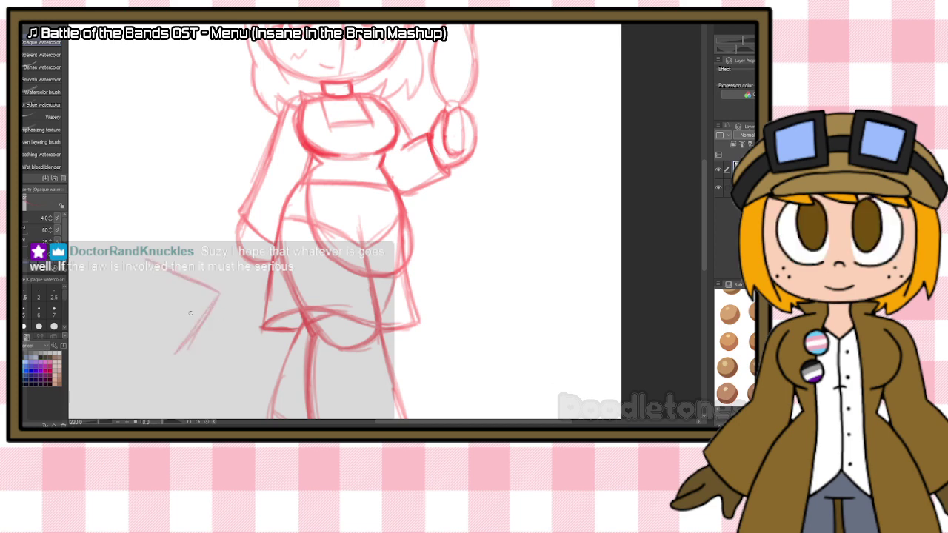
{"action": "left_click_drag", "start_coordinate": [137, 268], "coordinate": [120, 333]}
{"action": "mouse_move", "coordinate": [162, 359]}
{"action": "left_mouse_down"}
{"action": "mouse_move", "coordinate": [122, 333]}
{"action": "mouse_move", "coordinate": [187, 357]}
{"action": "mouse_move", "coordinate": [212, 310]}
{"action": "left_mouse_up"}
{"action": "mouse_move", "coordinate": [145, 261]}
{"action": "left_mouse_down"}
{"action": "mouse_move", "coordinate": [162, 236]}
{"action": "mouse_move", "coordinate": [215, 248]}
{"action": "mouse_move", "coordinate": [220, 285]}
{"action": "left_mouse_up"}
{"action": "left_click_drag", "start_coordinate": [199, 239], "coordinate": [219, 296]}
{"action": "left_click_drag", "start_coordinate": [223, 259], "coordinate": [209, 308]}
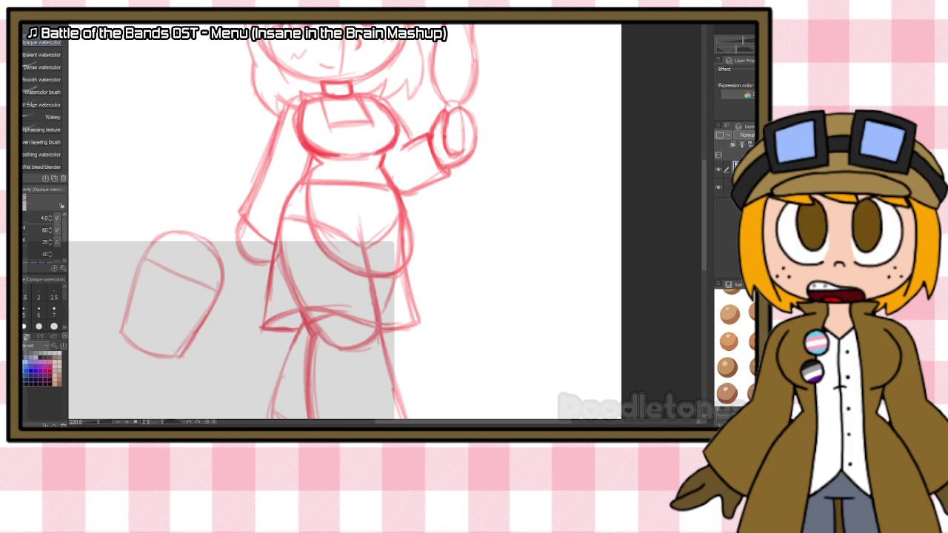
Step: Lasso the bucket sketch, move it so its handle meets the lowered hand, apply the transform and deselect
{"action": "key", "text": "m"}
{"action": "mouse_move", "coordinate": [231, 303]}
{"action": "left_mouse_down"}
{"action": "mouse_move", "coordinate": [112, 256]}
{"action": "mouse_move", "coordinate": [218, 378]}
{"action": "mouse_move", "coordinate": [230, 319]}
{"action": "mouse_move", "coordinate": [240, 335]}
{"action": "left_mouse_up"}
{"action": "key", "text": "ctrl+t"}
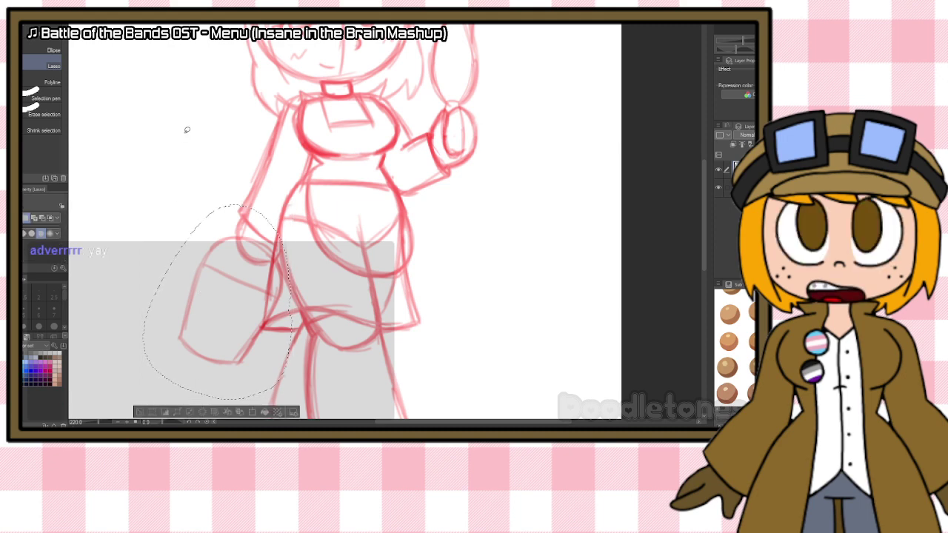
{"action": "key", "text": "Return"}
{"action": "key", "text": "b"}
{"action": "key", "text": "ctrl+d"}
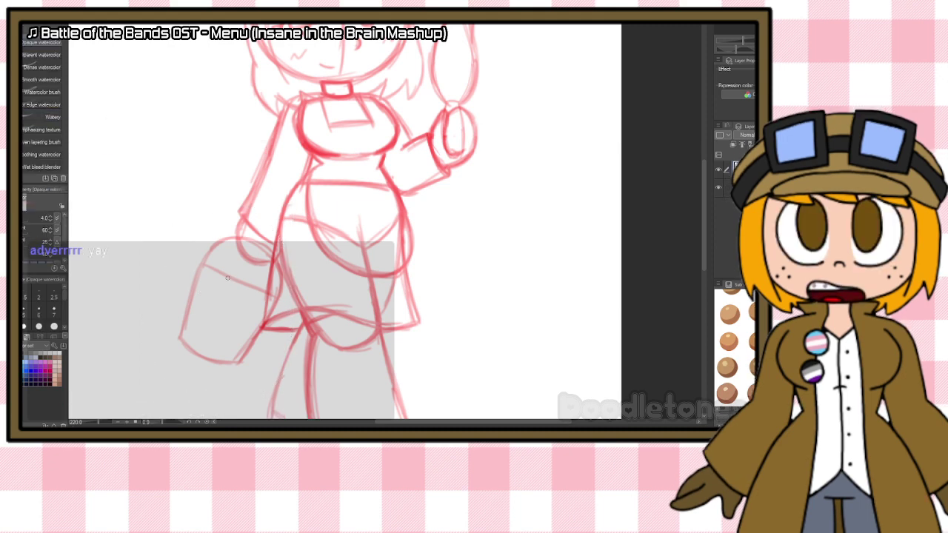
Step: Darken the bucket's rim and outline, and touch up the handle around the hand
{"action": "left_click_drag", "start_coordinate": [208, 267], "coordinate": [271, 297]}
{"action": "left_click_drag", "start_coordinate": [212, 271], "coordinate": [273, 298]}
{"action": "left_click_drag", "start_coordinate": [205, 267], "coordinate": [258, 294]}
{"action": "mouse_move", "coordinate": [210, 270]}
{"action": "left_mouse_down"}
{"action": "mouse_move", "coordinate": [276, 296]}
{"action": "mouse_move", "coordinate": [197, 268]}
{"action": "mouse_move", "coordinate": [276, 301]}
{"action": "mouse_move", "coordinate": [207, 268]}
{"action": "mouse_move", "coordinate": [200, 274]}
{"action": "mouse_move", "coordinate": [183, 335]}
{"action": "mouse_move", "coordinate": [228, 366]}
{"action": "mouse_move", "coordinate": [245, 353]}
{"action": "mouse_move", "coordinate": [214, 361]}
{"action": "left_mouse_up"}
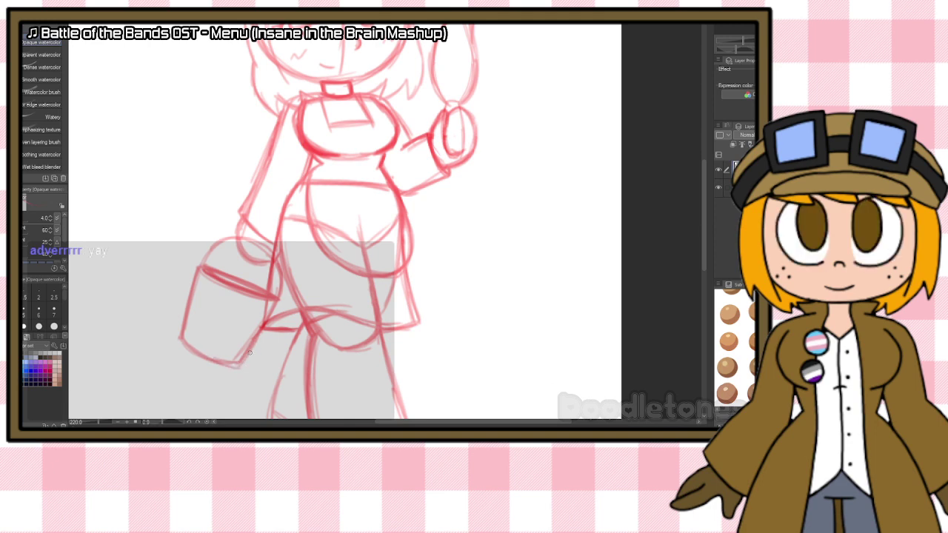
{"action": "mouse_move", "coordinate": [222, 244]}
{"action": "left_mouse_down"}
{"action": "mouse_move", "coordinate": [202, 265]}
{"action": "mouse_move", "coordinate": [236, 238]}
{"action": "left_mouse_up"}
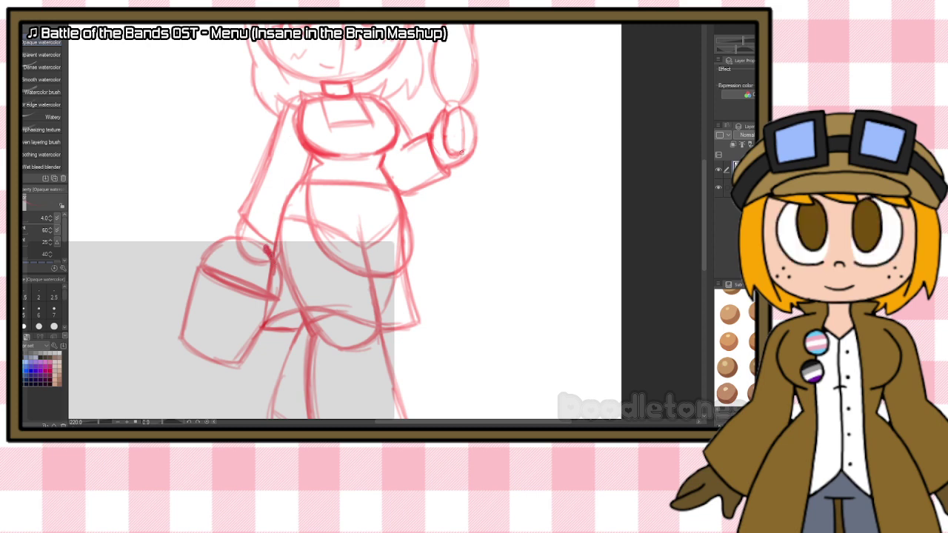
Step: Draw a headband curving over the top of the head and down the side opposite the brush, reinforcing its lines
{"action": "scroll", "coordinate": [460, 152], "scroll_direction": "down", "scroll_amount": 5}
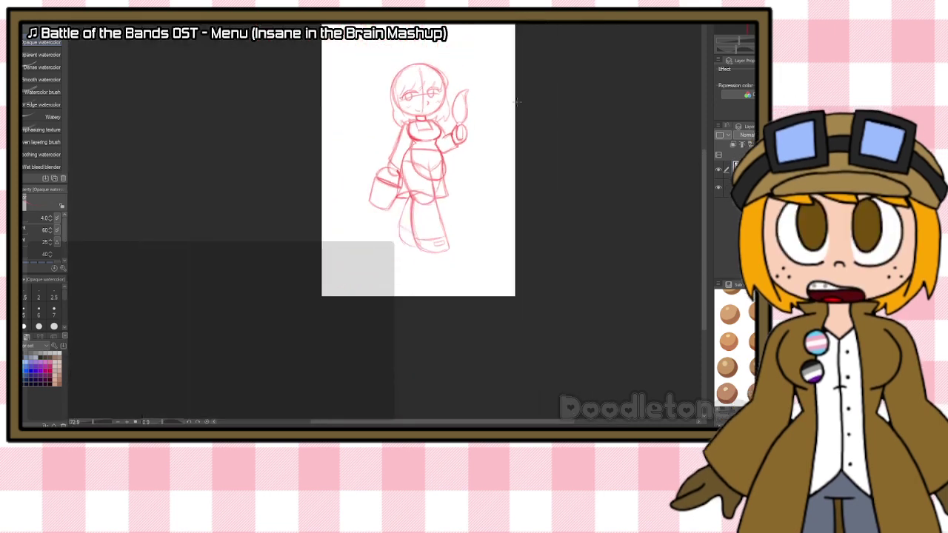
{"action": "scroll", "coordinate": [516, 102], "scroll_direction": "up", "scroll_amount": 5}
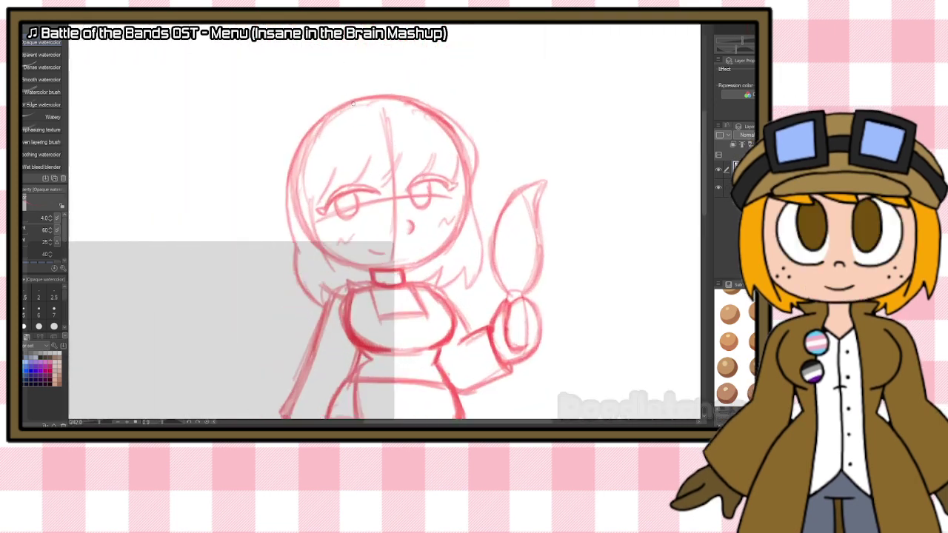
{"action": "scroll", "coordinate": [352, 103], "scroll_direction": "up", "scroll_amount": 2}
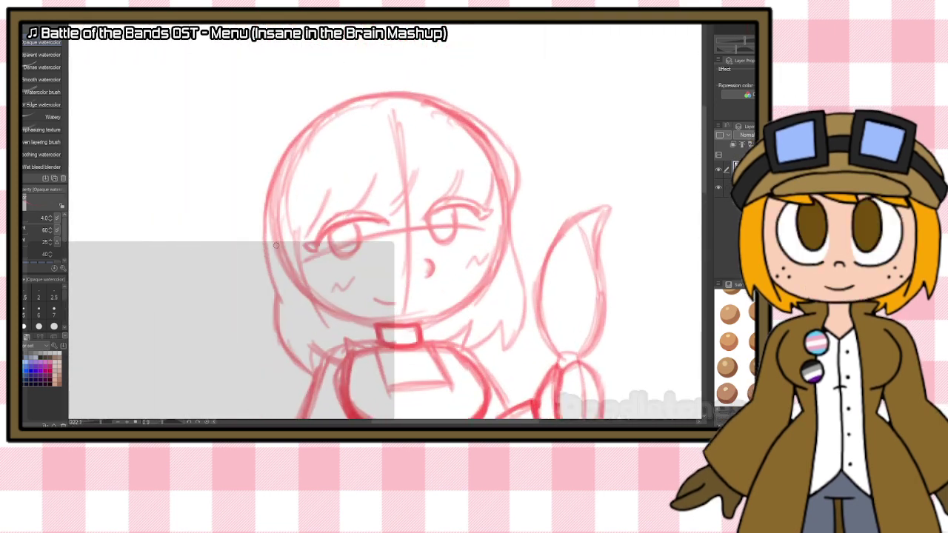
{"action": "left_click_drag", "start_coordinate": [277, 246], "coordinate": [308, 160]}
{"action": "left_click_drag", "start_coordinate": [281, 209], "coordinate": [354, 120]}
{"action": "left_click_drag", "start_coordinate": [300, 170], "coordinate": [398, 104]}
{"action": "left_click_drag", "start_coordinate": [319, 140], "coordinate": [434, 104]}
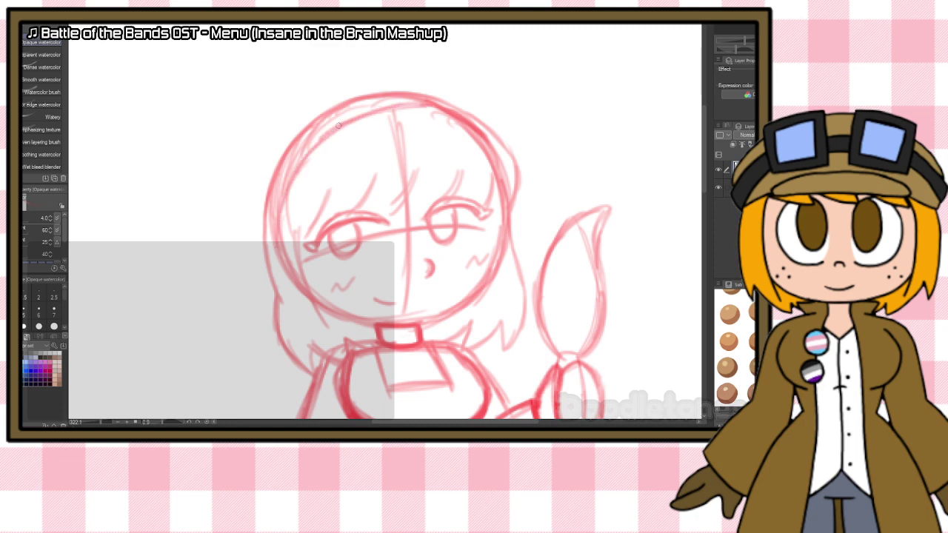
{"action": "left_click_drag", "start_coordinate": [338, 126], "coordinate": [436, 103]}
{"action": "left_click_drag", "start_coordinate": [433, 104], "coordinate": [291, 169]}
{"action": "mouse_move", "coordinate": [281, 211]}
{"action": "left_mouse_down"}
{"action": "mouse_move", "coordinate": [275, 256]}
{"action": "mouse_move", "coordinate": [269, 209]}
{"action": "mouse_move", "coordinate": [271, 219]}
{"action": "mouse_move", "coordinate": [280, 164]}
{"action": "mouse_move", "coordinate": [274, 244]}
{"action": "left_mouse_up"}
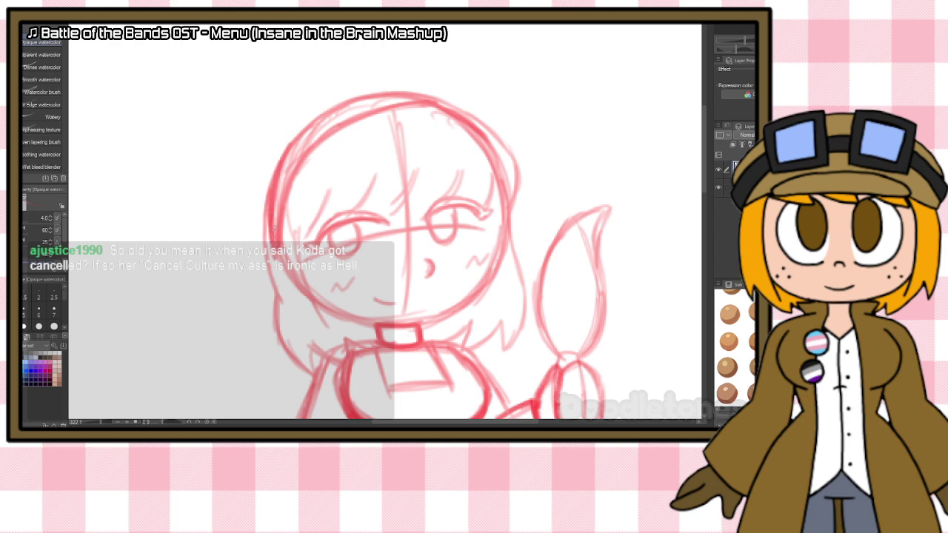
{"action": "mouse_move", "coordinate": [290, 180]}
{"action": "left_mouse_down"}
{"action": "mouse_move", "coordinate": [433, 102]}
{"action": "mouse_move", "coordinate": [363, 122]}
{"action": "mouse_move", "coordinate": [419, 106]}
{"action": "mouse_move", "coordinate": [457, 109]}
{"action": "left_mouse_up"}
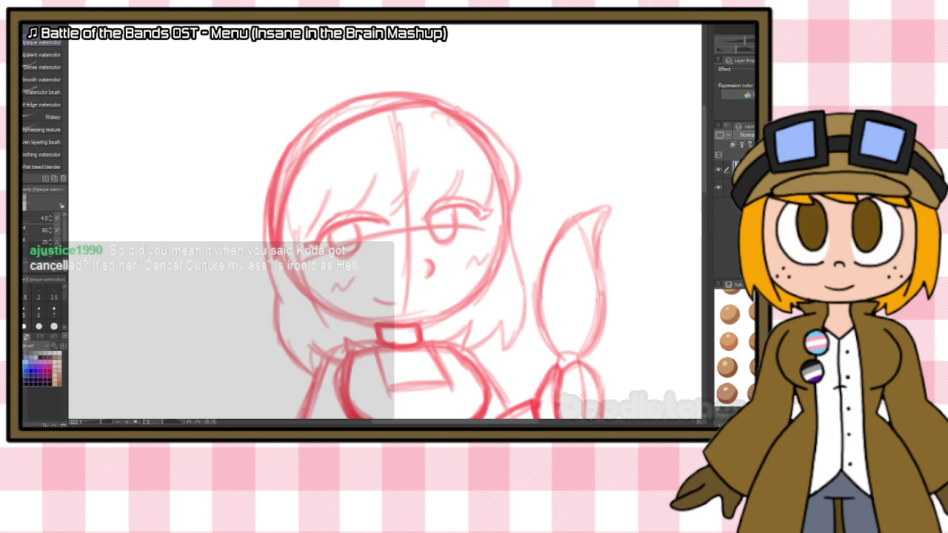
{"action": "mouse_move", "coordinate": [395, 114]}
{"action": "left_mouse_down"}
{"action": "mouse_move", "coordinate": [442, 105]}
{"action": "mouse_move", "coordinate": [450, 127]}
{"action": "left_mouse_up"}
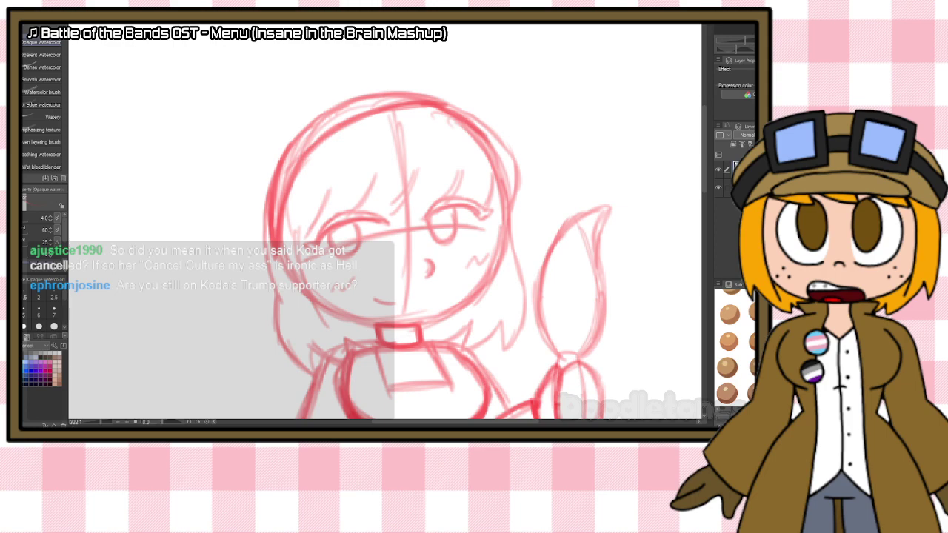
{"action": "scroll", "coordinate": [310, 66], "scroll_direction": "down", "scroll_amount": 5}
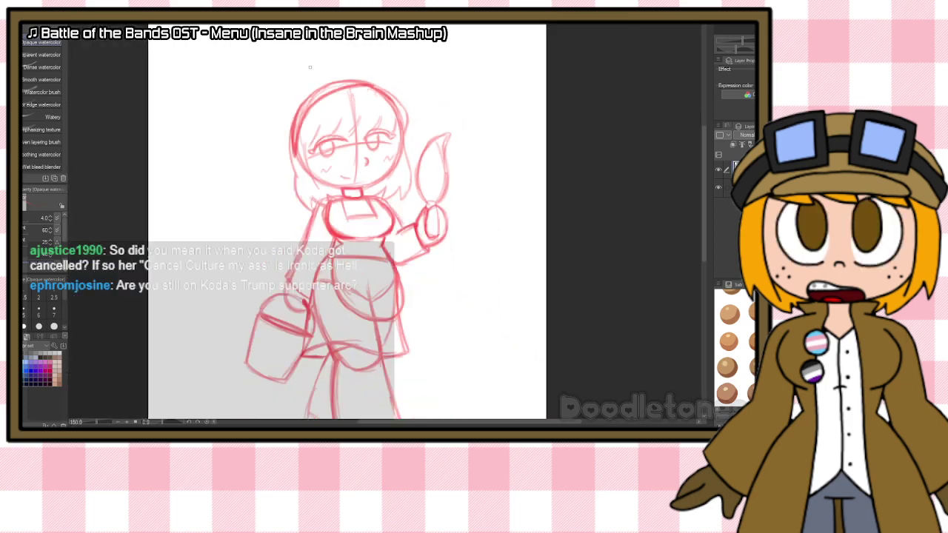
{"action": "scroll", "coordinate": [315, 65], "scroll_direction": "down", "scroll_amount": 3}
{"action": "scroll", "coordinate": [364, 66], "scroll_direction": "up", "scroll_amount": 3}
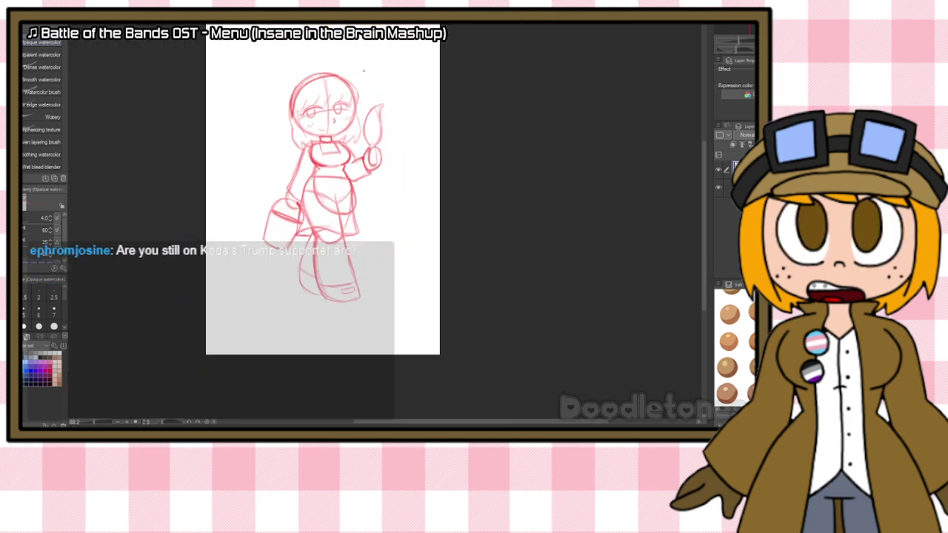
{"action": "scroll", "coordinate": [355, 96], "scroll_direction": "up", "scroll_amount": 1}
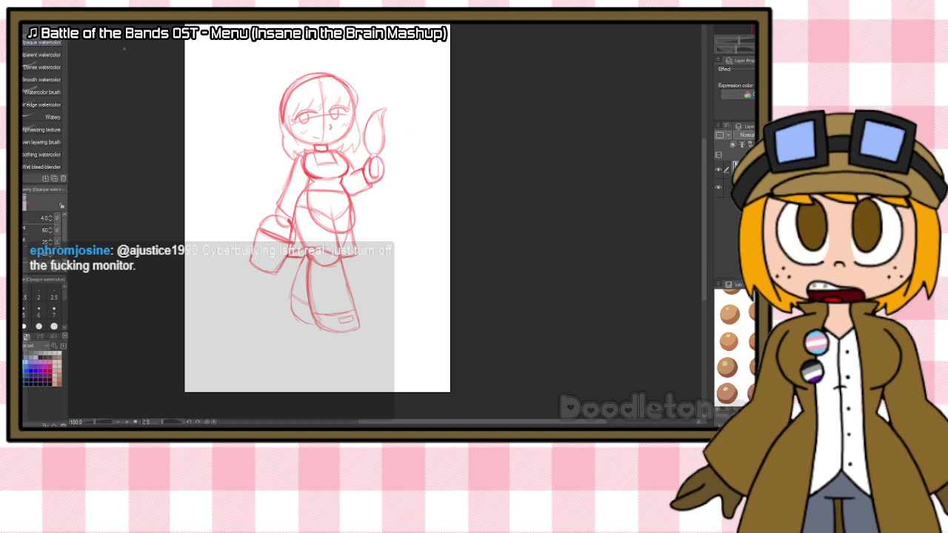
{"action": "left_click", "coordinate": [30, 25]}
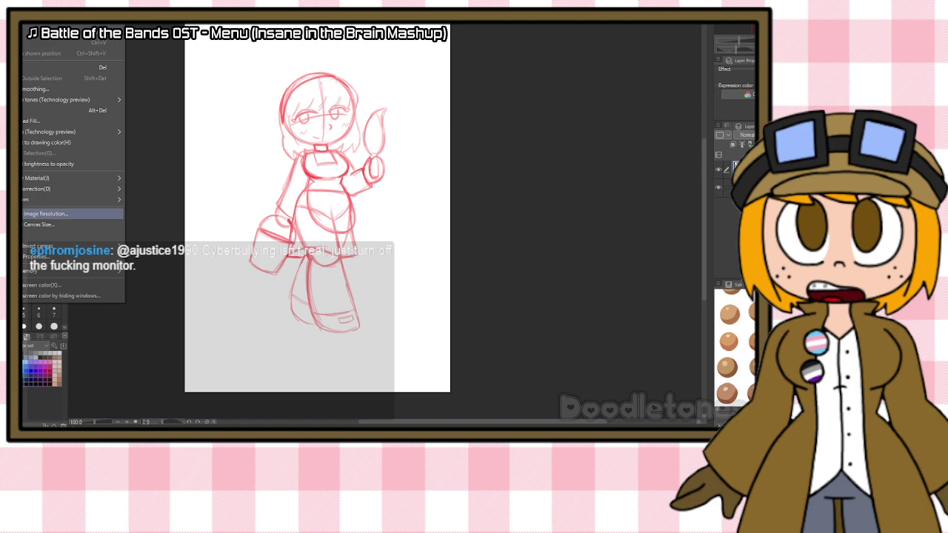
{"action": "left_click", "coordinate": [38, 225]}
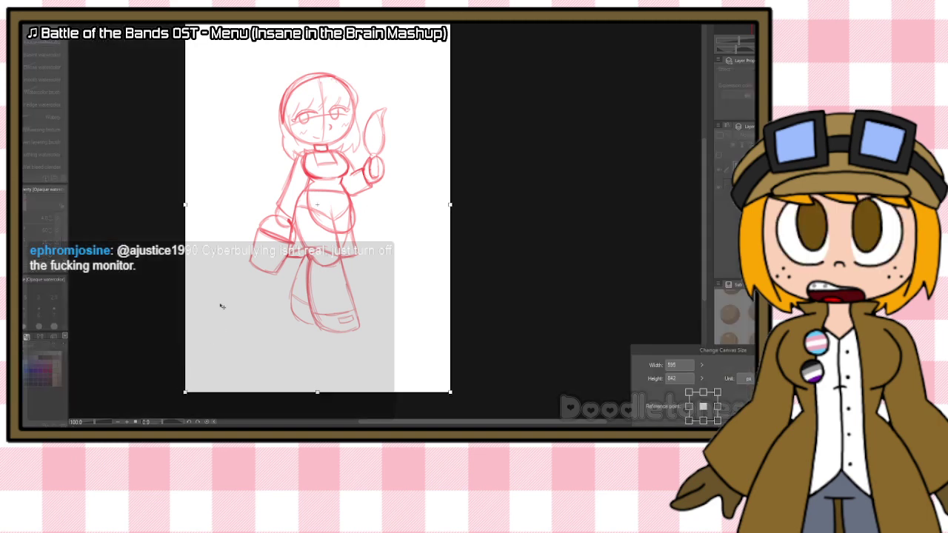
{"action": "key", "text": "Escape"}
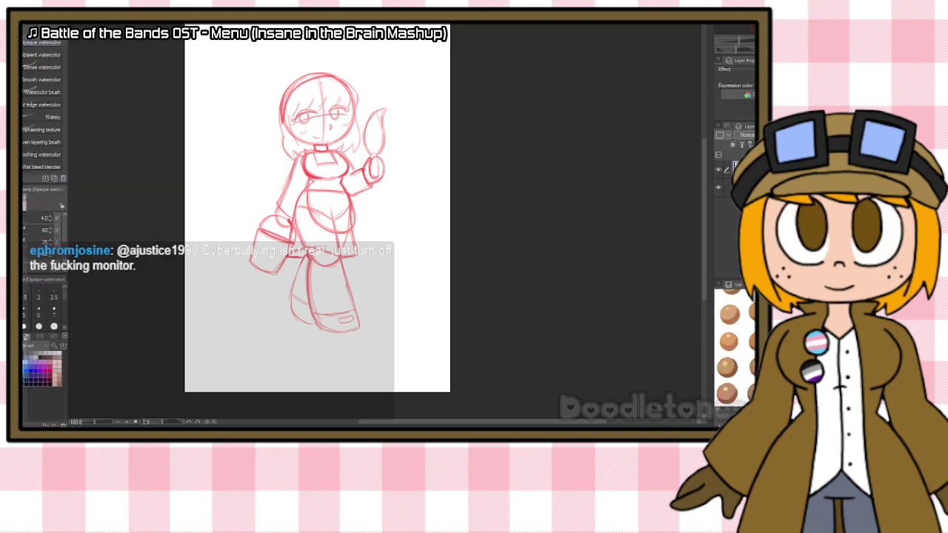
Step: Lasso the whole figure, scale it up slightly, shift it a little to the left, apply the transform and deselect
{"action": "key", "text": "m"}
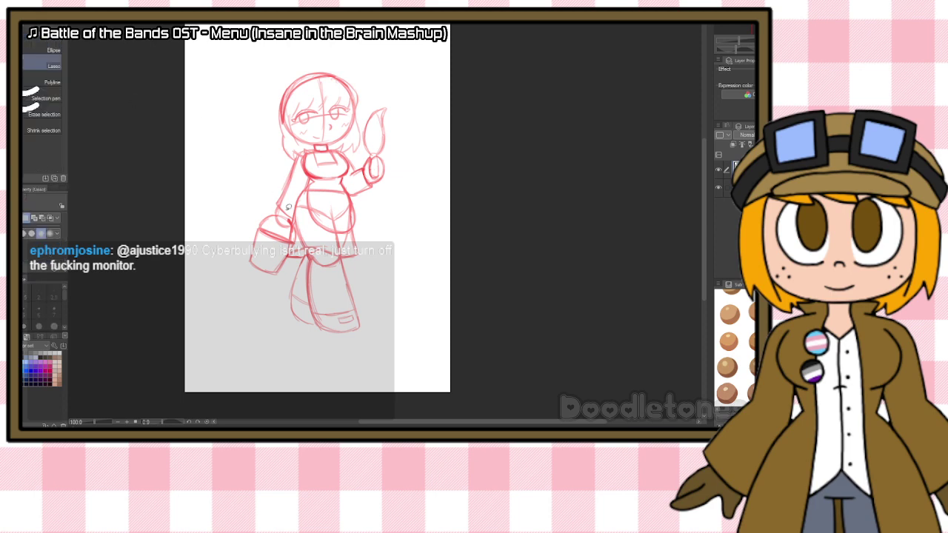
{"action": "mouse_move", "coordinate": [257, 300]}
{"action": "left_mouse_down"}
{"action": "mouse_move", "coordinate": [216, 164]}
{"action": "mouse_move", "coordinate": [255, 43]}
{"action": "mouse_move", "coordinate": [411, 148]}
{"action": "mouse_move", "coordinate": [375, 348]}
{"action": "mouse_move", "coordinate": [276, 350]}
{"action": "left_mouse_up"}
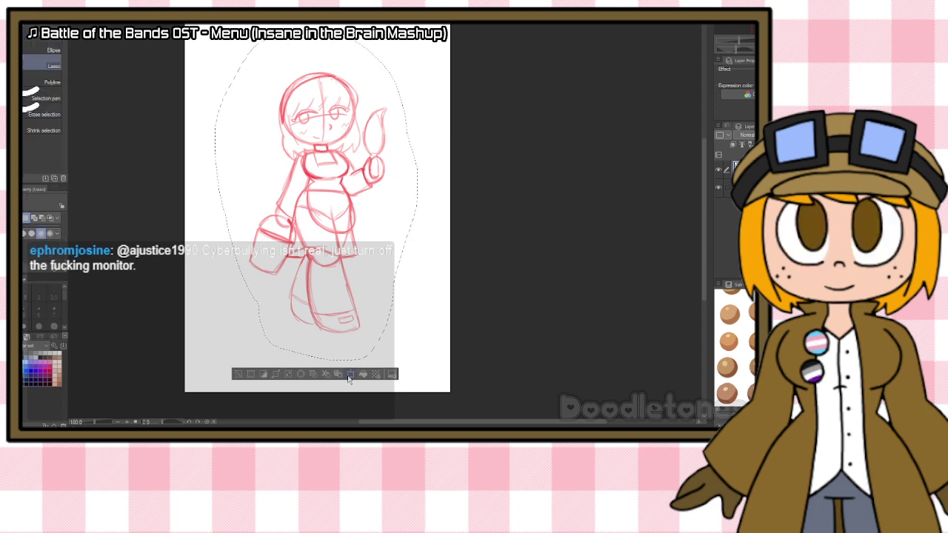
{"action": "left_click", "coordinate": [350, 376]}
{"action": "left_click_drag", "start_coordinate": [419, 197], "coordinate": [433, 197]}
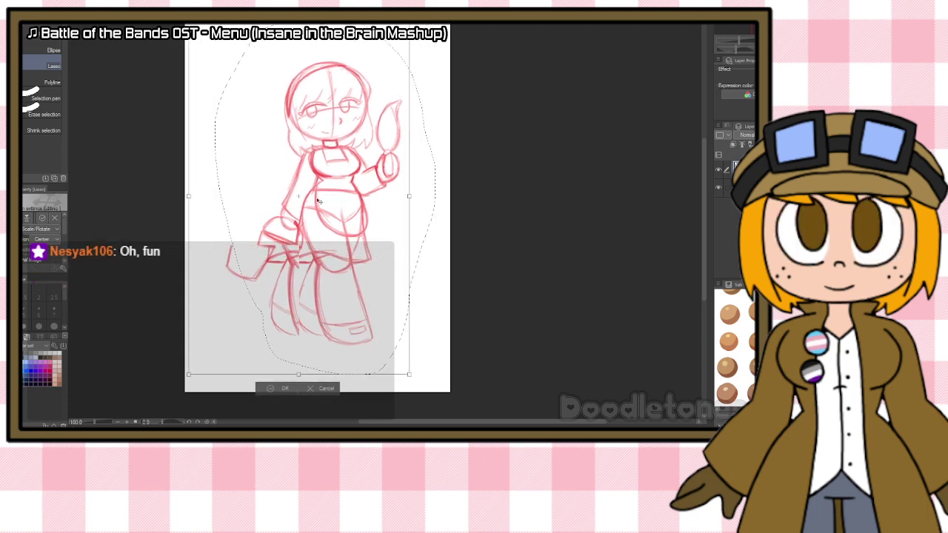
{"action": "left_click_drag", "start_coordinate": [345, 202], "coordinate": [320, 200]}
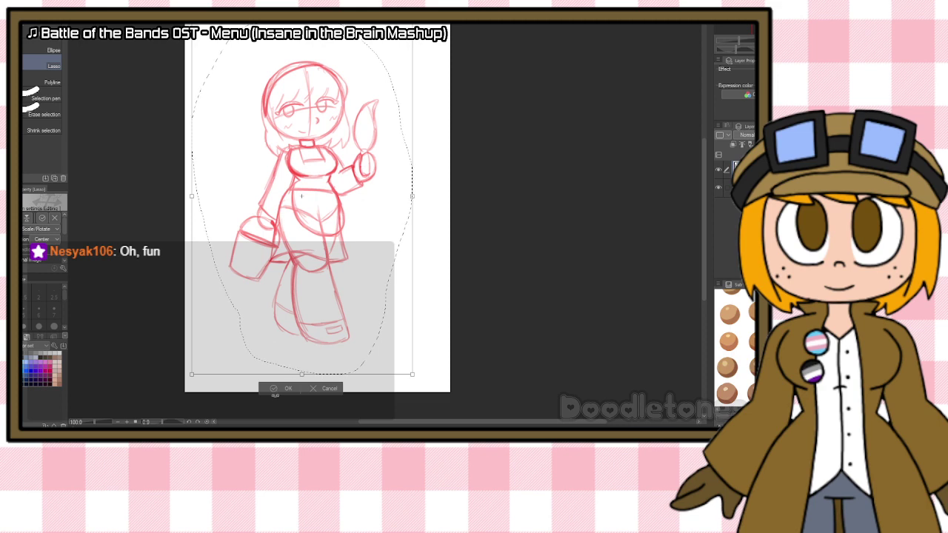
{"action": "key", "text": "Return"}
{"action": "key", "text": "ctrl+d"}
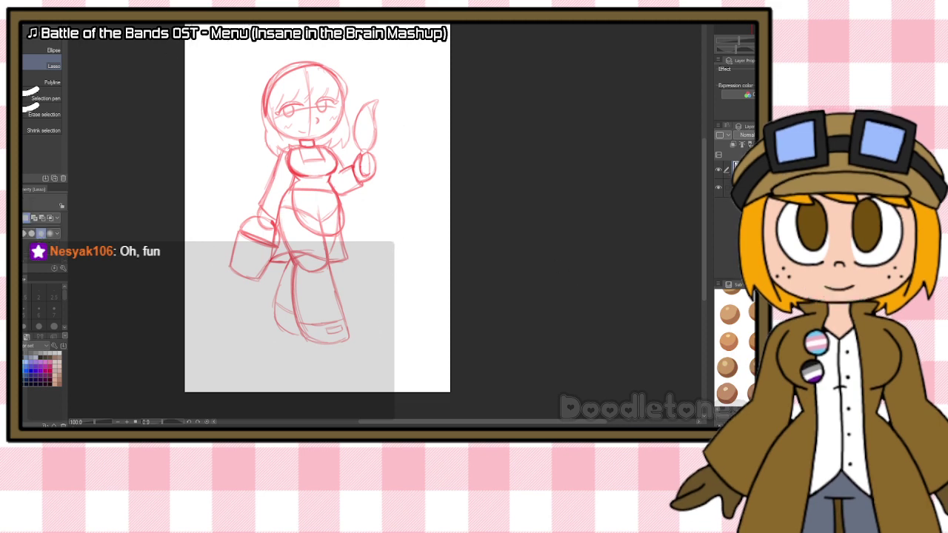
Step: Crop the canvas size on all sides to a tight frame around the figure
{"action": "left_click", "coordinate": [30, 20]}
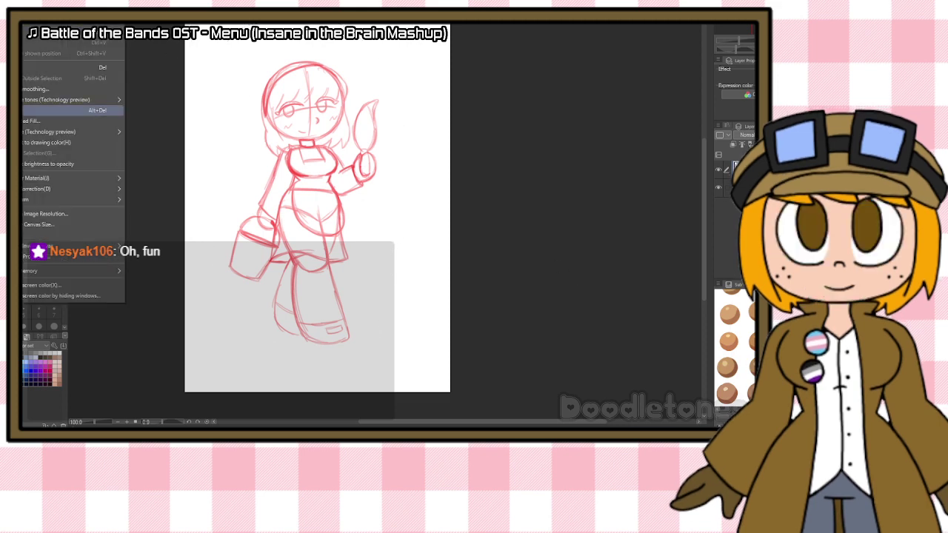
{"action": "left_click", "coordinate": [37, 224]}
{"action": "left_click_drag", "start_coordinate": [450, 391], "coordinate": [390, 350]}
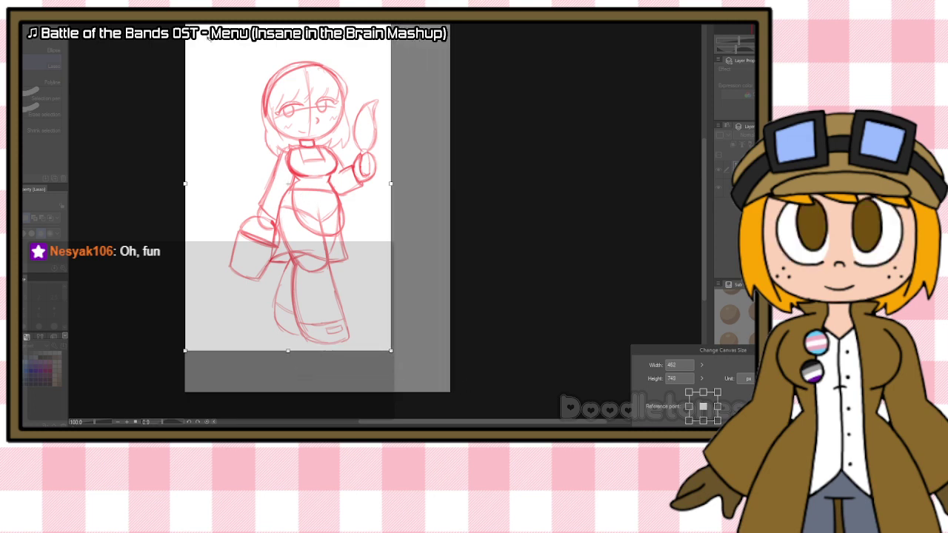
{"action": "left_click_drag", "start_coordinate": [185, 22], "coordinate": [222, 54]}
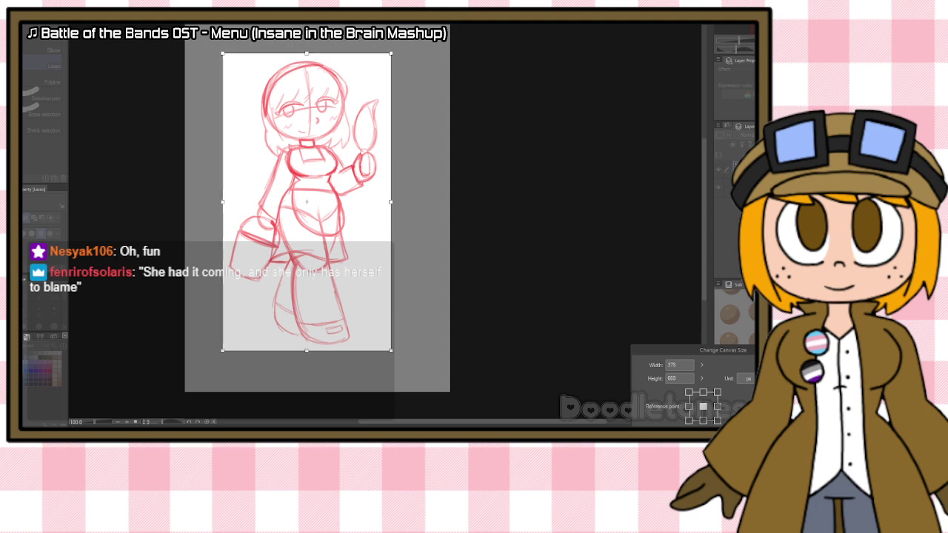
{"action": "key", "text": "Return"}
Step: Draw a short lower-lid stroke beneath each eye with the opaque watercolor brush
{"action": "scroll", "coordinate": [401, 122], "scroll_direction": "up", "scroll_amount": 1}
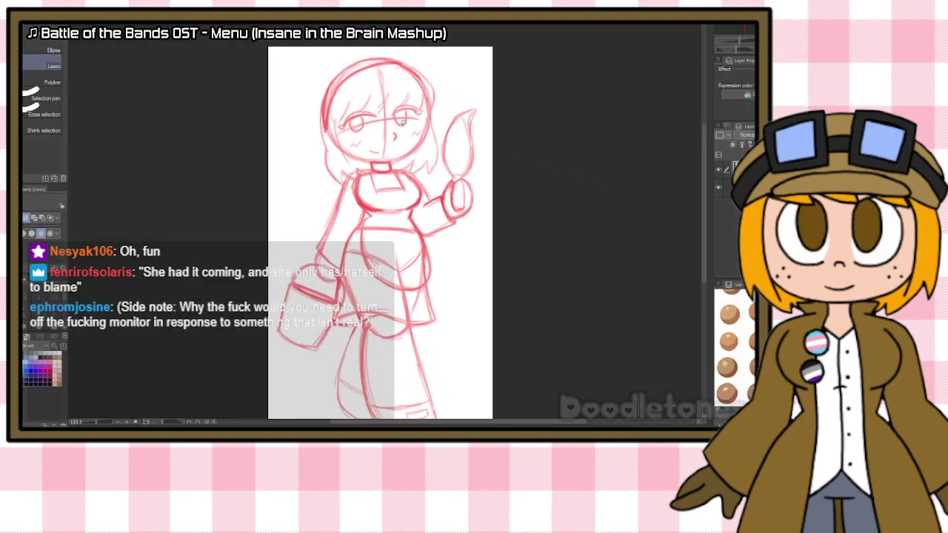
{"action": "scroll", "coordinate": [402, 122], "scroll_direction": "up", "scroll_amount": 4}
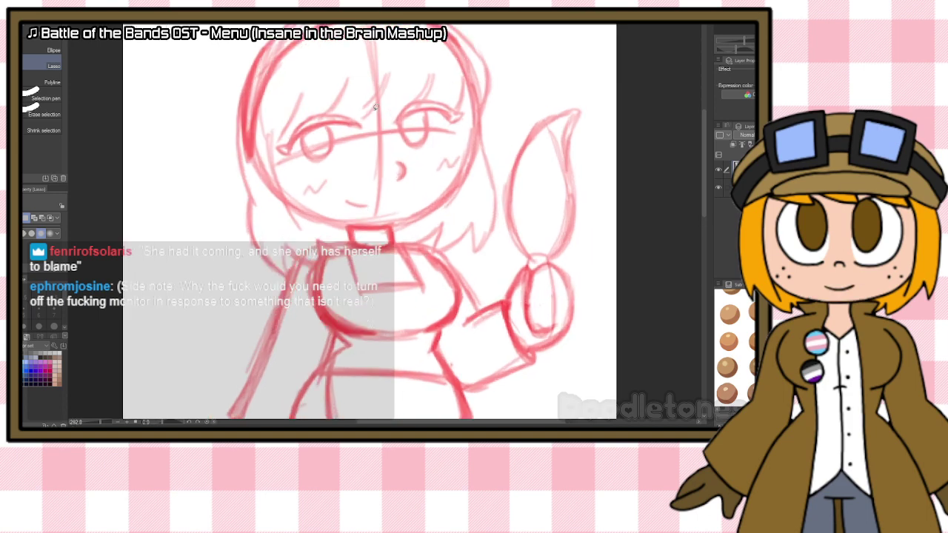
{"action": "key", "text": "b"}
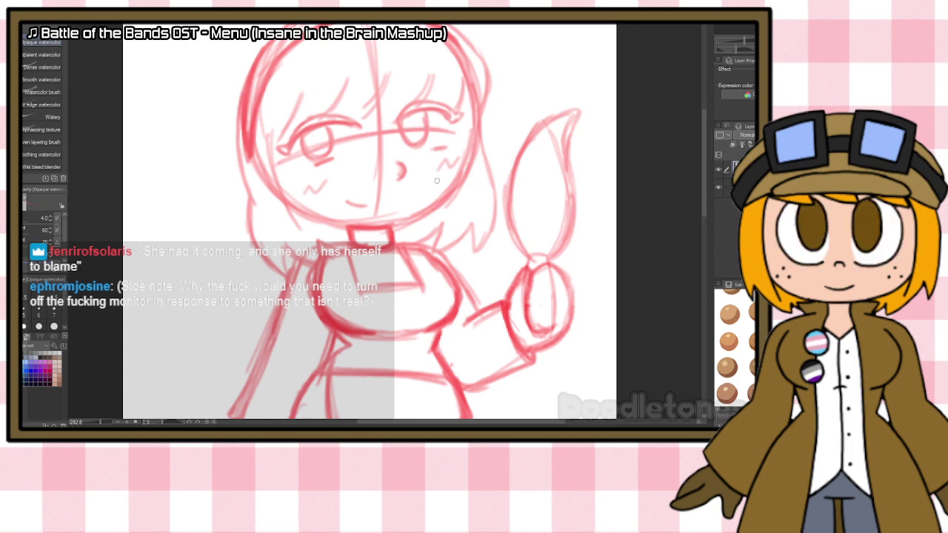
Step: Erase the surplus lower-lid marks beneath the eye opposite the brush, leaving one short stroke, and return to the opaque watercolor brush
{"action": "scroll", "coordinate": [444, 170], "scroll_direction": "down", "scroll_amount": 5}
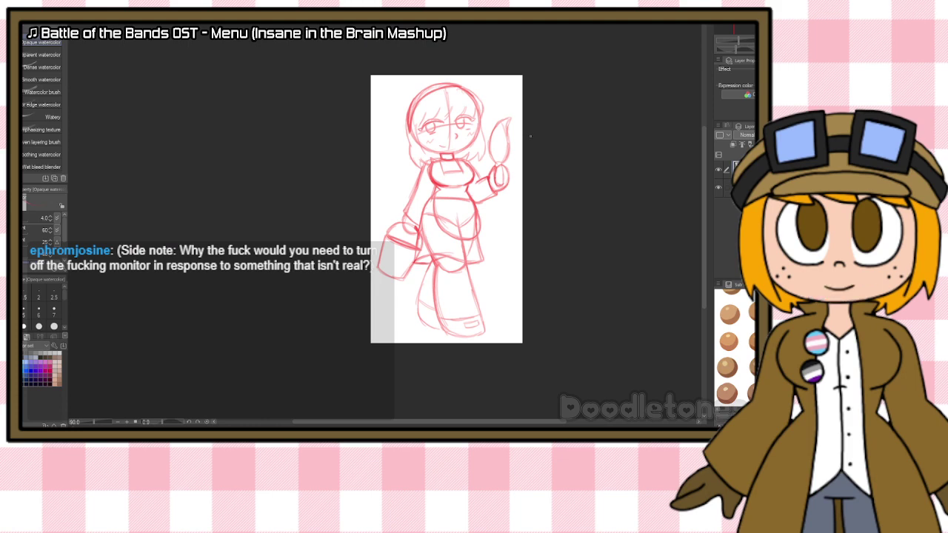
{"action": "scroll", "coordinate": [458, 115], "scroll_direction": "up", "scroll_amount": 5}
{"action": "scroll", "coordinate": [458, 116], "scroll_direction": "up", "scroll_amount": 2}
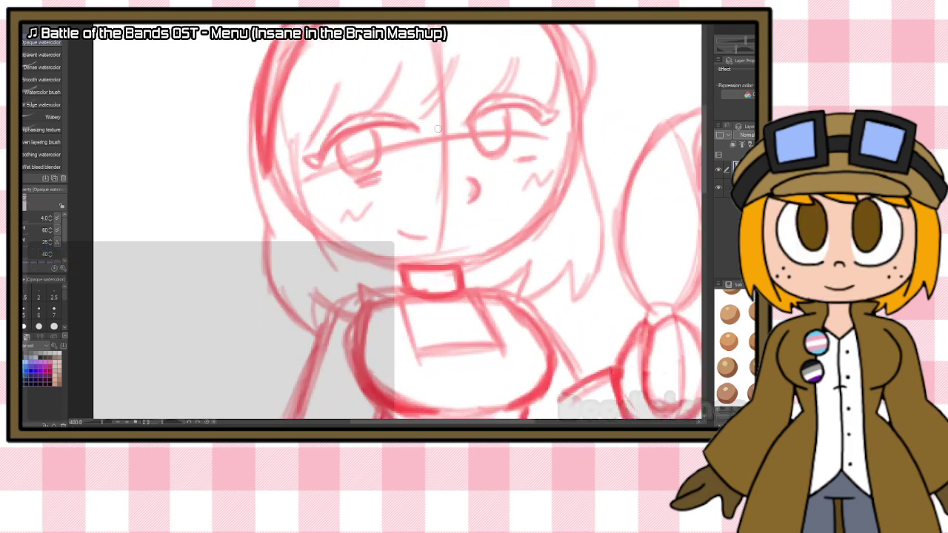
{"action": "key", "text": "e"}
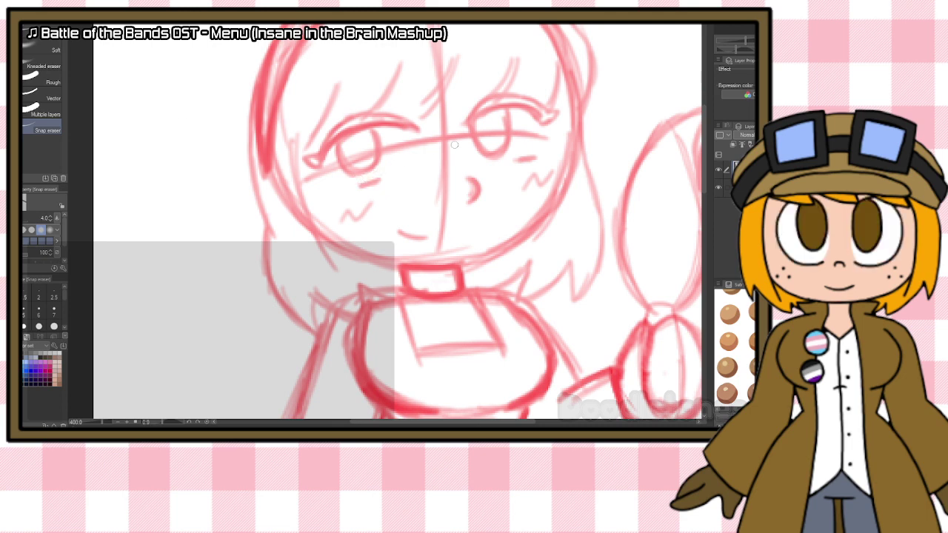
{"action": "key", "text": "b"}
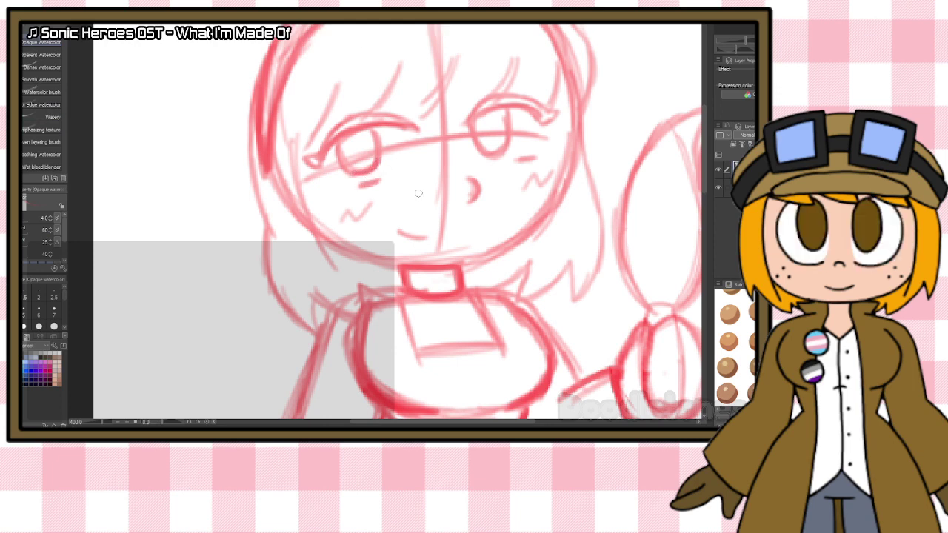
Step: Fade the red sketch to a light tint, add a new layer for inking and switch to the G-pen
{"action": "scroll", "coordinate": [419, 194], "scroll_direction": "down", "scroll_amount": 3}
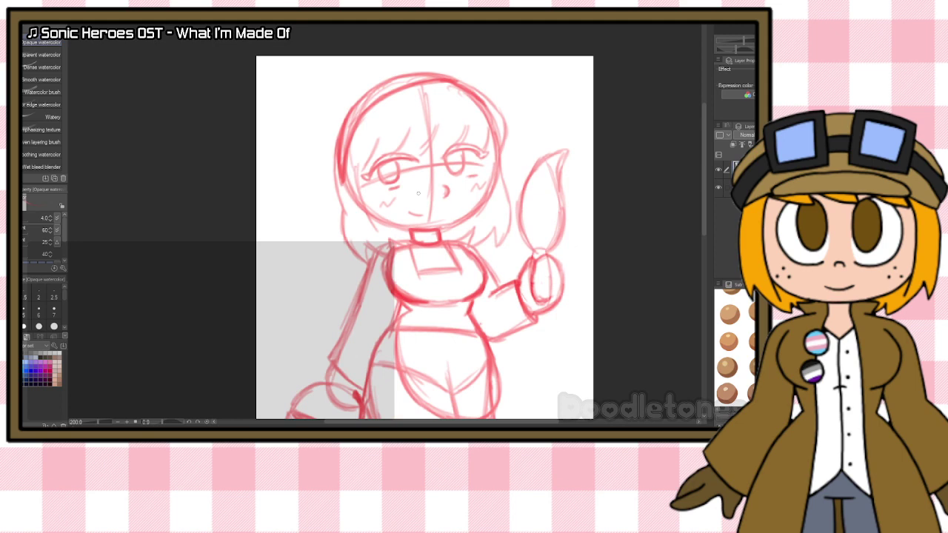
{"action": "scroll", "coordinate": [419, 193], "scroll_direction": "down", "scroll_amount": 2}
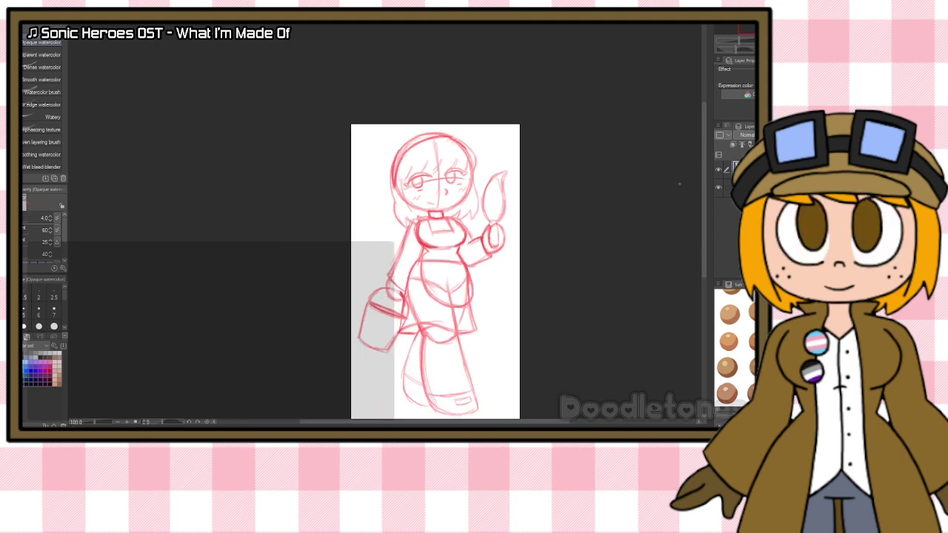
{"action": "scroll", "coordinate": [584, 268], "scroll_direction": "down", "scroll_amount": 1}
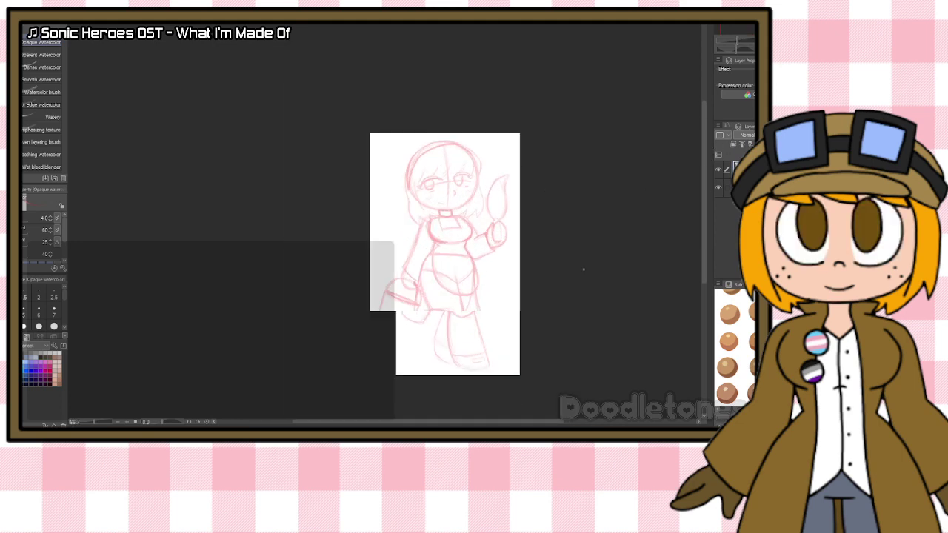
{"action": "scroll", "coordinate": [584, 269], "scroll_direction": "up", "scroll_amount": 1}
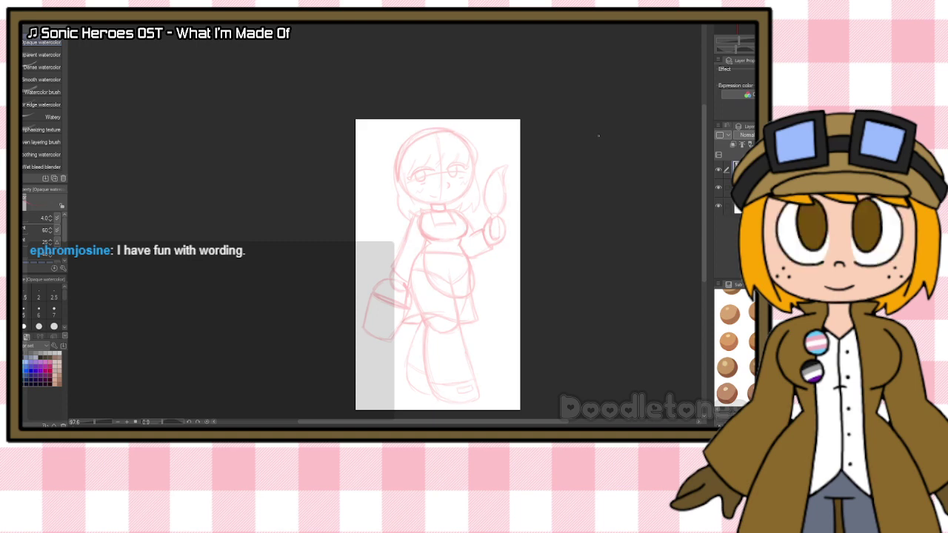
{"action": "scroll", "coordinate": [439, 120], "scroll_direction": "up", "scroll_amount": 3}
{"action": "scroll", "coordinate": [438, 120], "scroll_direction": "up", "scroll_amount": 1}
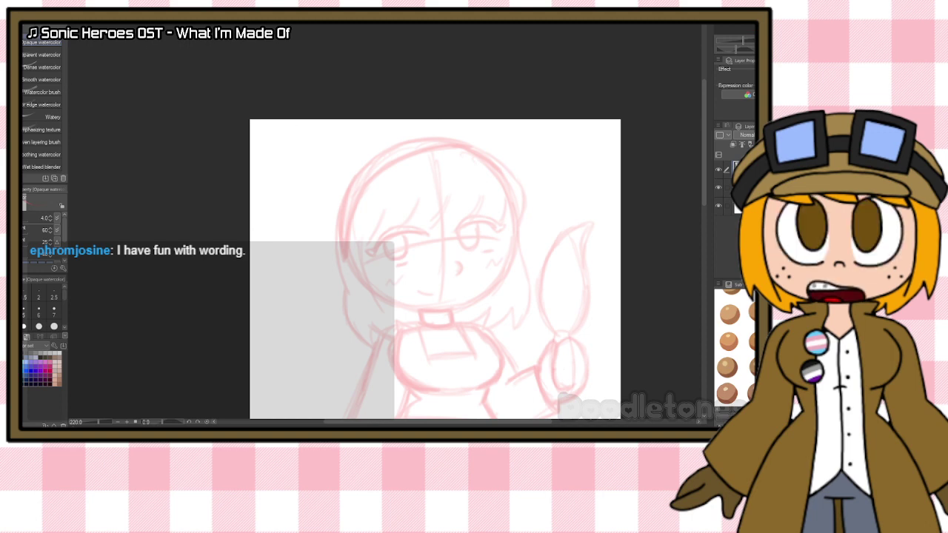
{"action": "scroll", "coordinate": [390, 149], "scroll_direction": "up", "scroll_amount": 3}
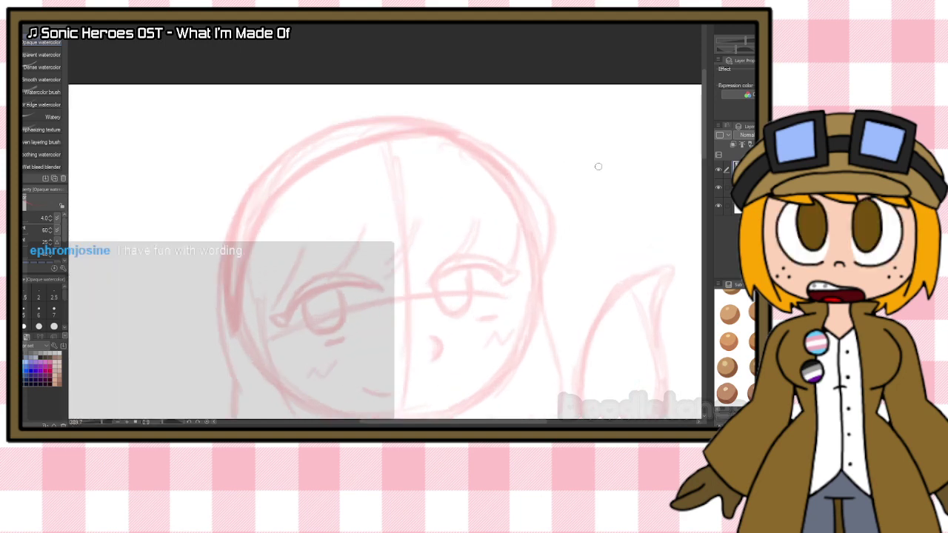
{"action": "key", "text": "p"}
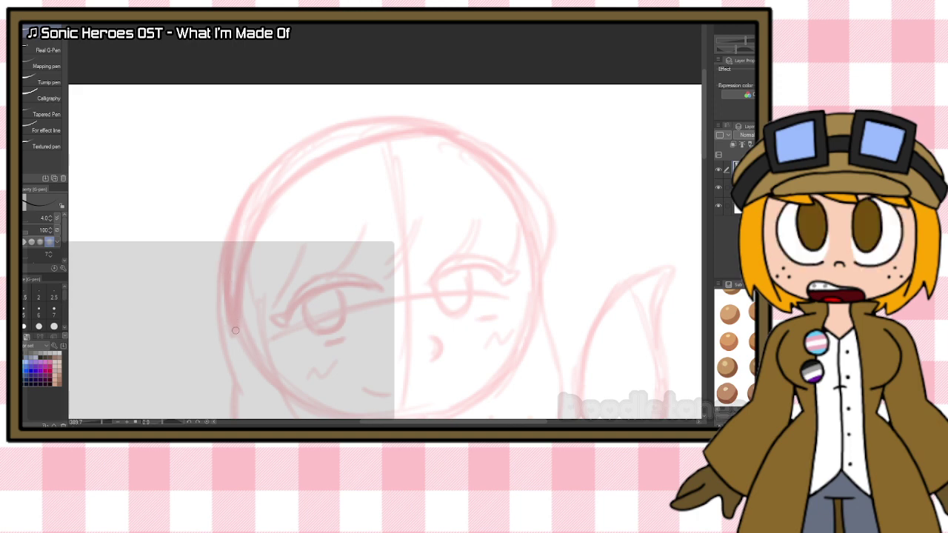
{"action": "mouse_move", "coordinate": [235, 331]}
{"action": "left_mouse_down"}
{"action": "mouse_move", "coordinate": [252, 235]}
{"action": "mouse_move", "coordinate": [283, 190]}
{"action": "mouse_move", "coordinate": [346, 151]}
{"action": "mouse_move", "coordinate": [453, 131]}
{"action": "left_mouse_up"}
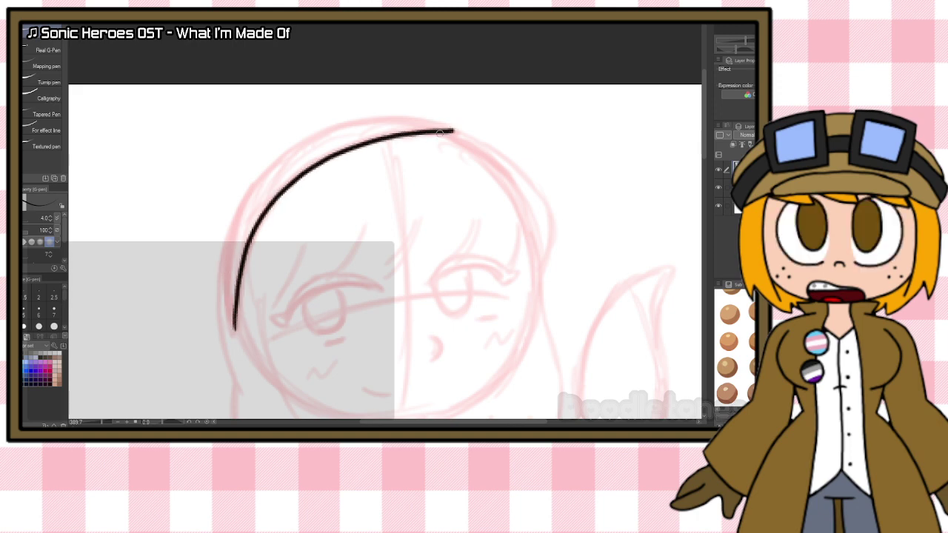
{"action": "mouse_move", "coordinate": [233, 330]}
{"action": "left_mouse_down"}
{"action": "mouse_move", "coordinate": [246, 221]}
{"action": "mouse_move", "coordinate": [272, 173]}
{"action": "mouse_move", "coordinate": [320, 138]}
{"action": "mouse_move", "coordinate": [368, 122]}
{"action": "mouse_move", "coordinate": [462, 132]}
{"action": "left_mouse_up"}
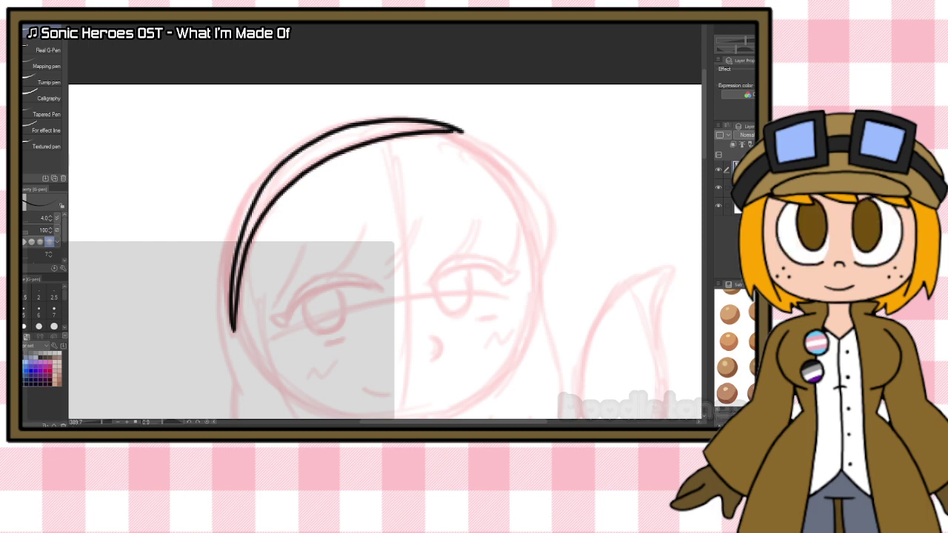
{"action": "key", "text": "ctrl+z"}
{"action": "key", "text": "ctrl+z"}
Step: Ink the headband's lower and upper edges in black, sharpen their meeting tip and thicken the lower edge near the crown
{"action": "mouse_move", "coordinate": [236, 334]}
{"action": "left_mouse_down"}
{"action": "mouse_move", "coordinate": [248, 244]}
{"action": "mouse_move", "coordinate": [283, 189]}
{"action": "mouse_move", "coordinate": [331, 156]}
{"action": "mouse_move", "coordinate": [457, 134]}
{"action": "left_mouse_up"}
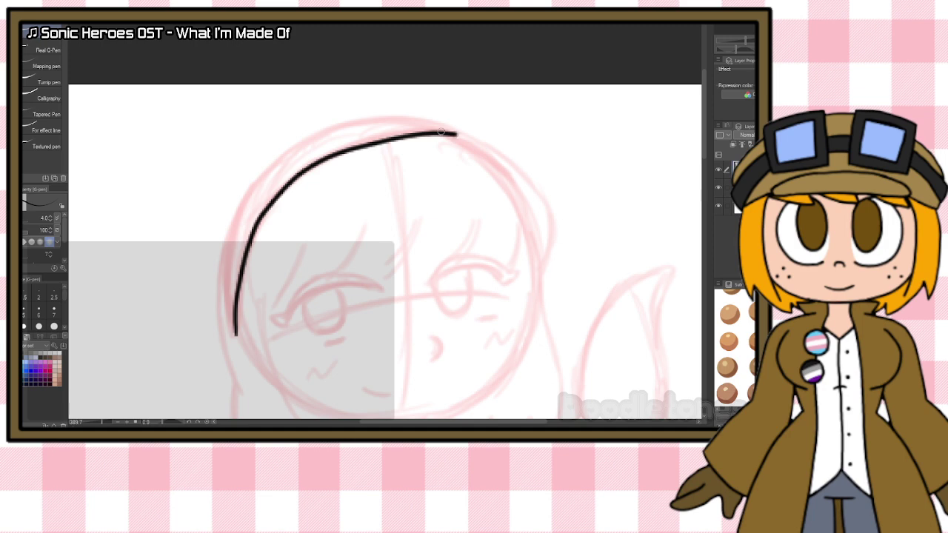
{"action": "mouse_move", "coordinate": [233, 335]}
{"action": "left_mouse_down"}
{"action": "mouse_move", "coordinate": [231, 235]}
{"action": "mouse_move", "coordinate": [248, 193]}
{"action": "mouse_move", "coordinate": [292, 148]}
{"action": "mouse_move", "coordinate": [350, 122]}
{"action": "mouse_move", "coordinate": [418, 120]}
{"action": "mouse_move", "coordinate": [458, 134]}
{"action": "left_mouse_up"}
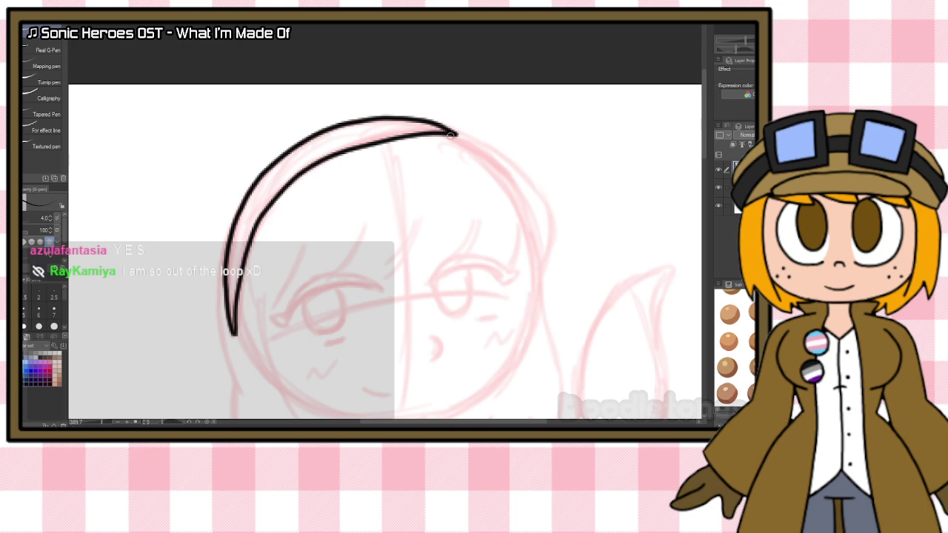
{"action": "left_click_drag", "start_coordinate": [442, 132], "coordinate": [462, 139]}
{"action": "key", "text": "e"}
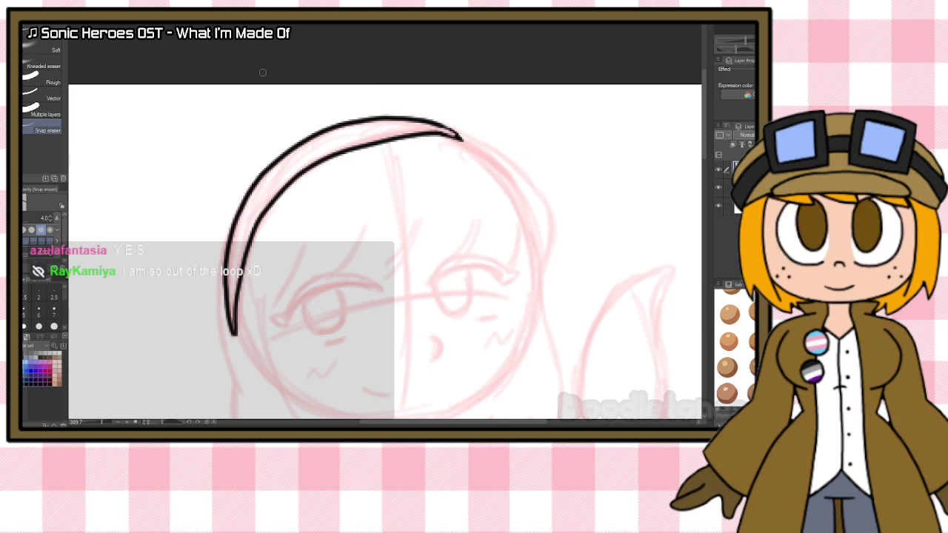
{"action": "key", "text": "p"}
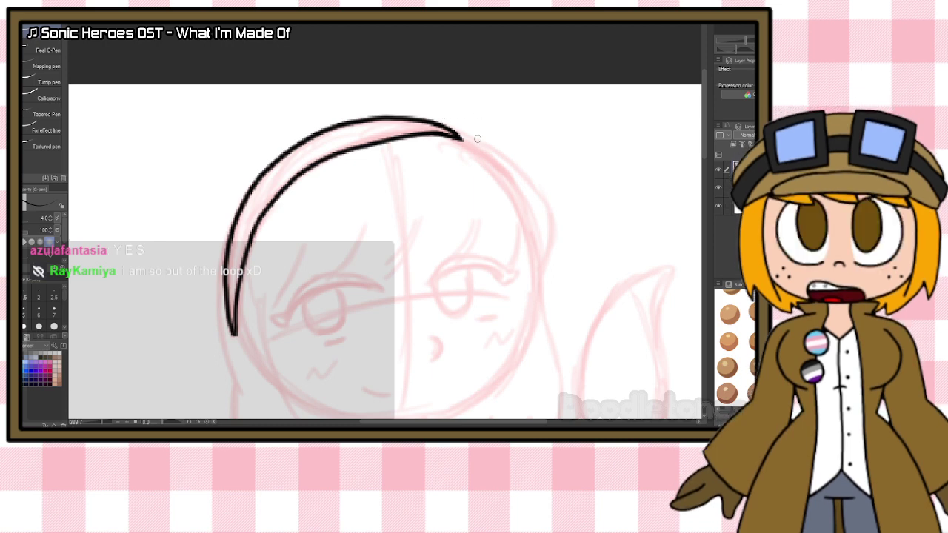
{"action": "left_click_drag", "start_coordinate": [353, 148], "coordinate": [427, 129]}
{"action": "key", "text": "ctrl+z"}
{"action": "left_click_drag", "start_coordinate": [351, 151], "coordinate": [427, 133]}
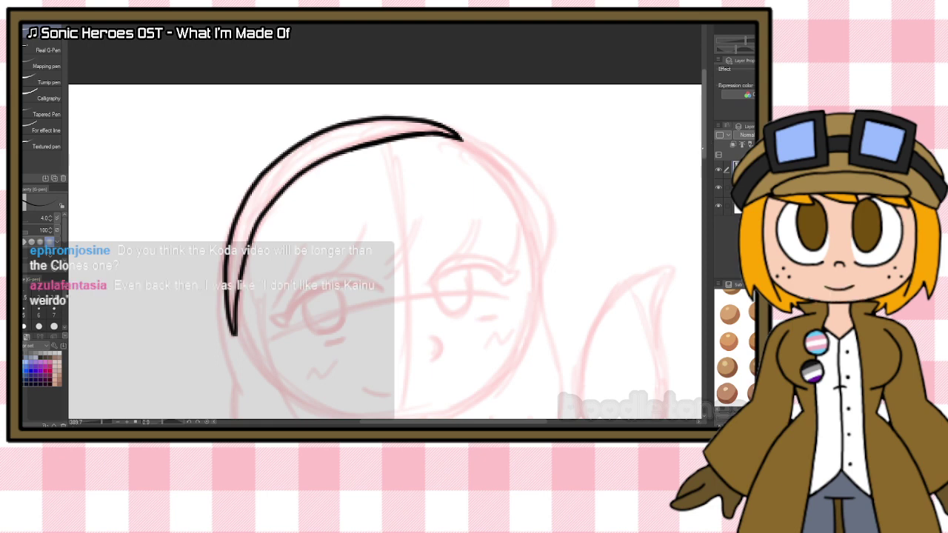
Step: Ink the outer hair contour from the headband's tip down to eye level on the brush side of the head
{"action": "scroll", "coordinate": [424, 119], "scroll_direction": "down", "scroll_amount": 3}
{"action": "left_click_drag", "start_coordinate": [703, 167], "coordinate": [703, 165]}
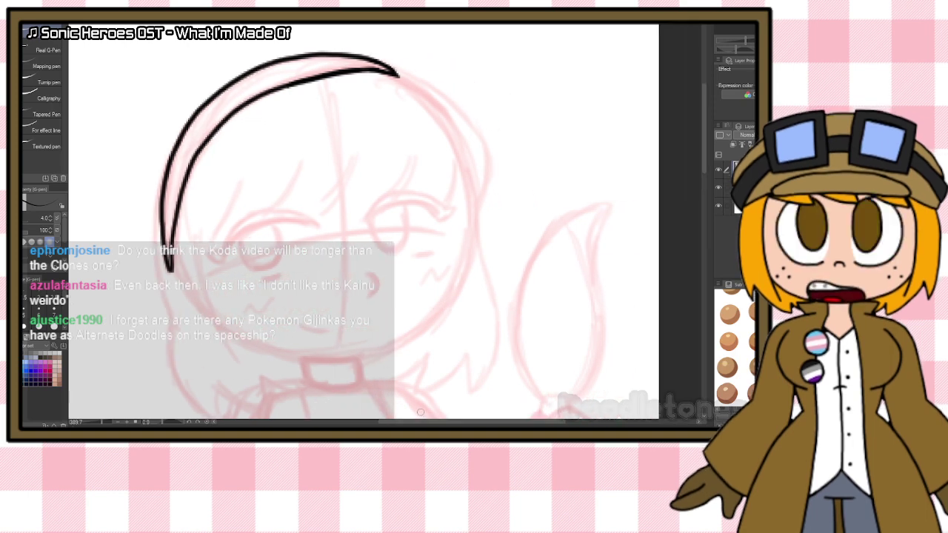
{"action": "mouse_move", "coordinate": [398, 74]}
{"action": "left_mouse_down"}
{"action": "mouse_move", "coordinate": [451, 101]}
{"action": "mouse_move", "coordinate": [491, 180]}
{"action": "mouse_move", "coordinate": [474, 211]}
{"action": "left_mouse_up"}
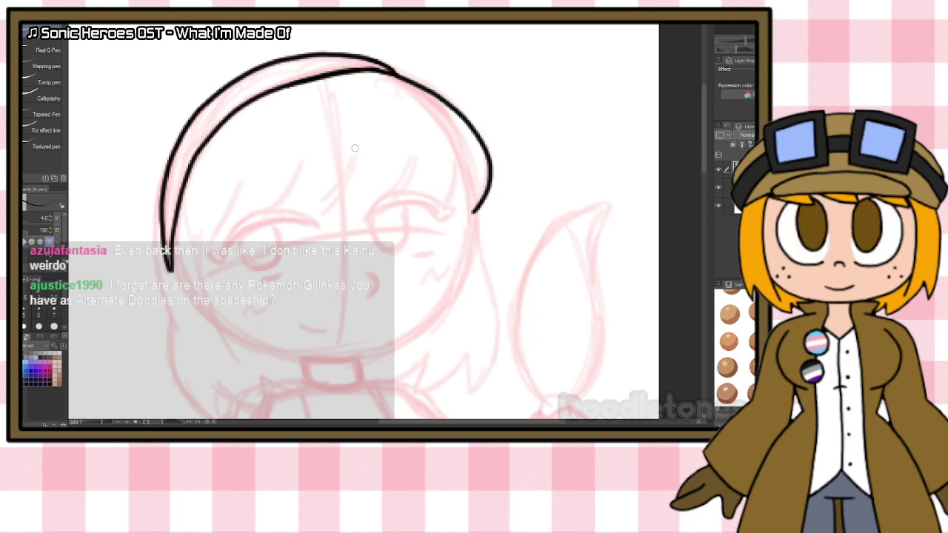
Step: Ink five short curved bang strokes across the forehead, following the sketched fringe
{"action": "left_click_drag", "start_coordinate": [235, 185], "coordinate": [211, 242]}
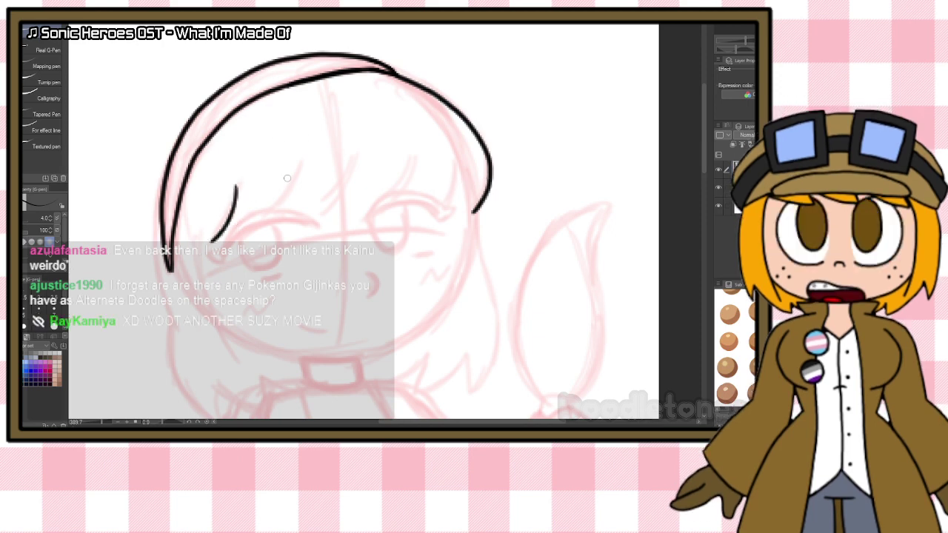
{"action": "left_click_drag", "start_coordinate": [294, 169], "coordinate": [246, 212]}
{"action": "key", "text": "ctrl+z"}
{"action": "left_click_drag", "start_coordinate": [300, 164], "coordinate": [263, 216]}
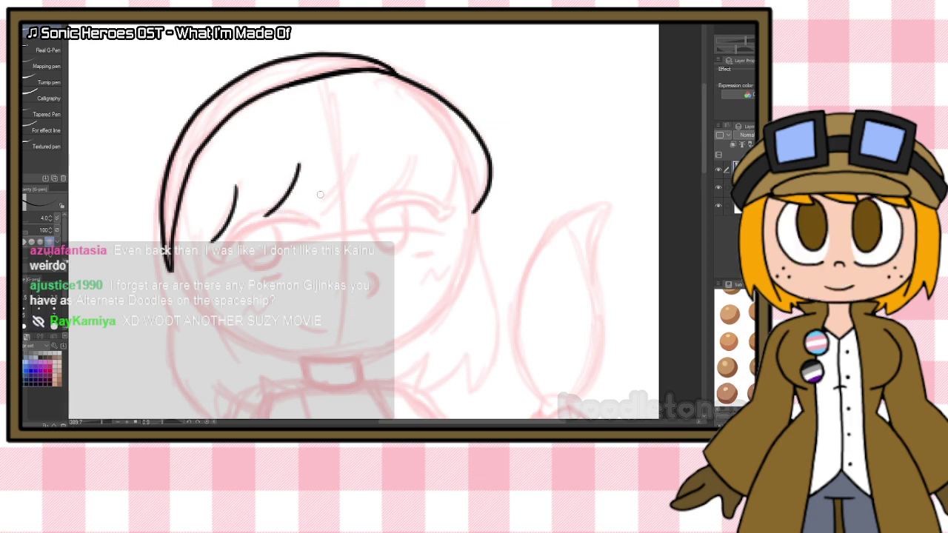
{"action": "left_click_drag", "start_coordinate": [353, 162], "coordinate": [320, 213]}
{"action": "left_click_drag", "start_coordinate": [413, 155], "coordinate": [379, 208]}
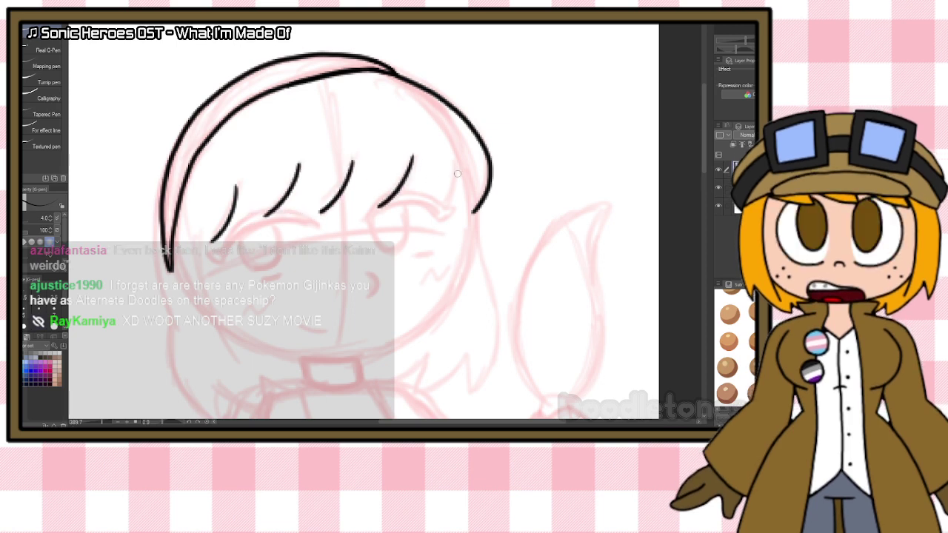
{"action": "left_click_drag", "start_coordinate": [458, 158], "coordinate": [439, 206]}
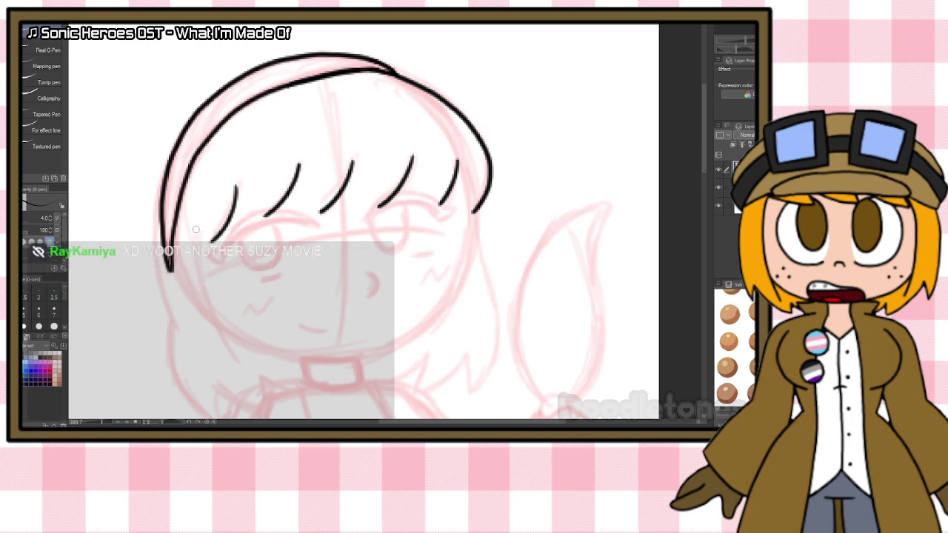
Step: Ink the inner and outer edges of the side hair opposite the brush, and the face outline around the chin and cheek
{"action": "left_click_drag", "start_coordinate": [195, 230], "coordinate": [232, 357]}
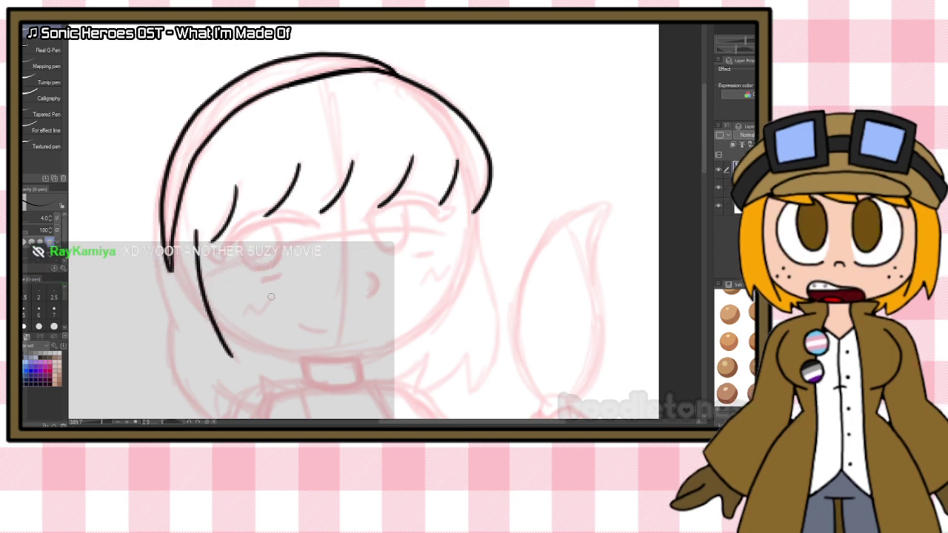
{"action": "scroll", "coordinate": [444, 222], "scroll_direction": "down", "scroll_amount": 3}
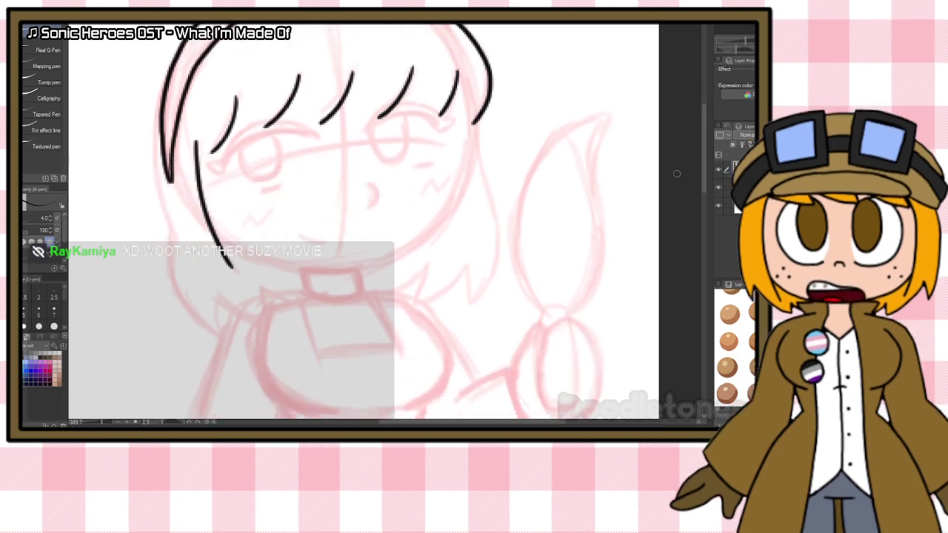
{"action": "mouse_move", "coordinate": [162, 92]}
{"action": "left_mouse_down"}
{"action": "mouse_move", "coordinate": [155, 164]}
{"action": "mouse_move", "coordinate": [171, 277]}
{"action": "mouse_move", "coordinate": [215, 335]}
{"action": "left_mouse_up"}
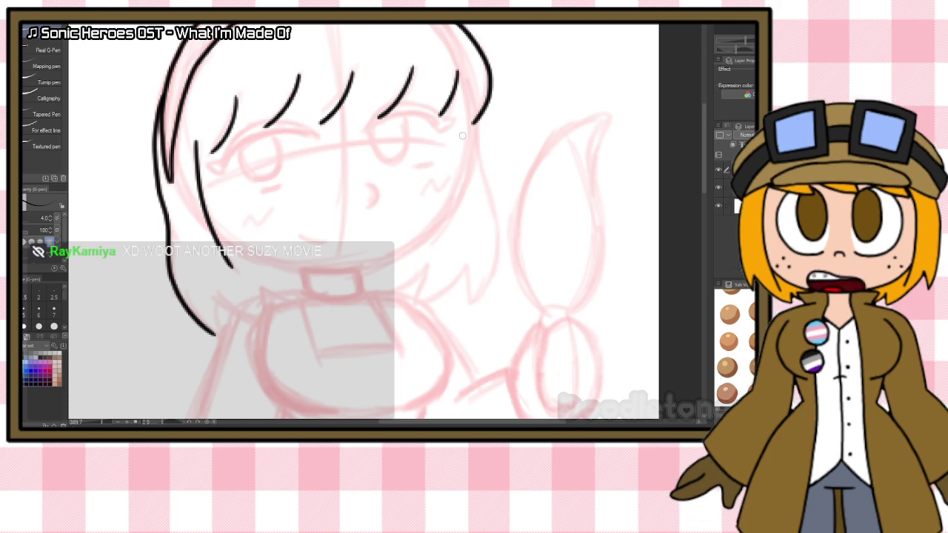
{"action": "left_click_drag", "start_coordinate": [215, 236], "coordinate": [326, 272]}
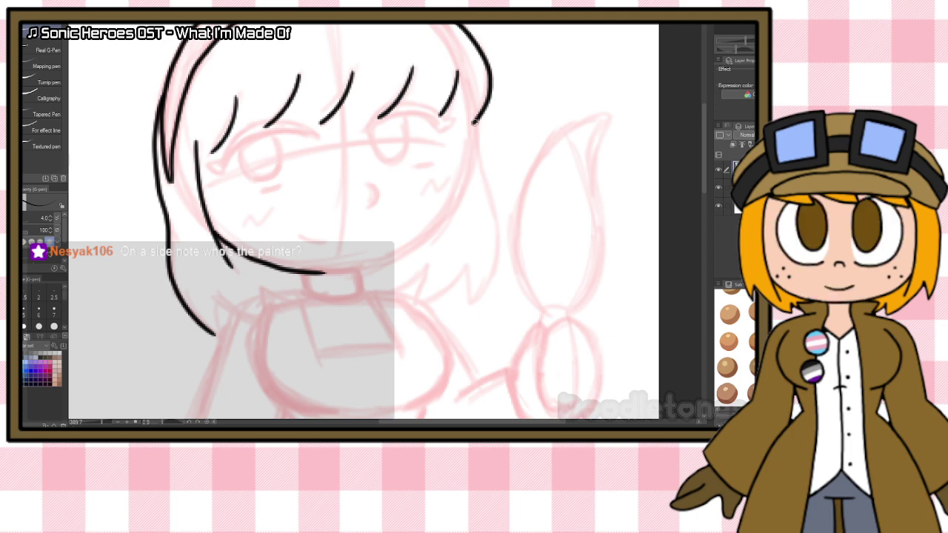
{"action": "mouse_move", "coordinate": [477, 120]}
{"action": "left_mouse_down"}
{"action": "mouse_move", "coordinate": [463, 187]}
{"action": "mouse_move", "coordinate": [436, 229]}
{"action": "mouse_move", "coordinate": [345, 272]}
{"action": "left_mouse_up"}
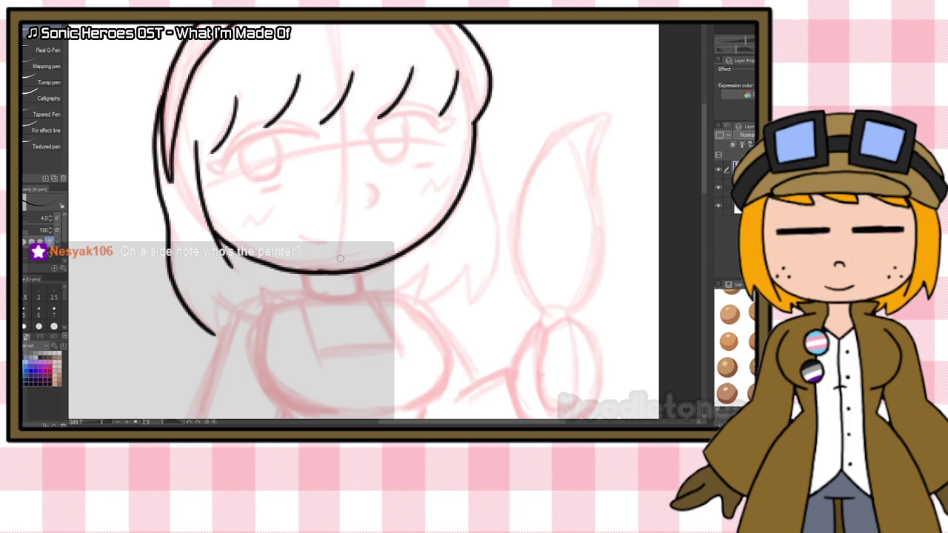
Step: Ink the upper eyelash of the eye opposite the brush as a closed, winged shape
{"action": "scroll", "coordinate": [697, 160], "scroll_direction": "up", "scroll_amount": 3}
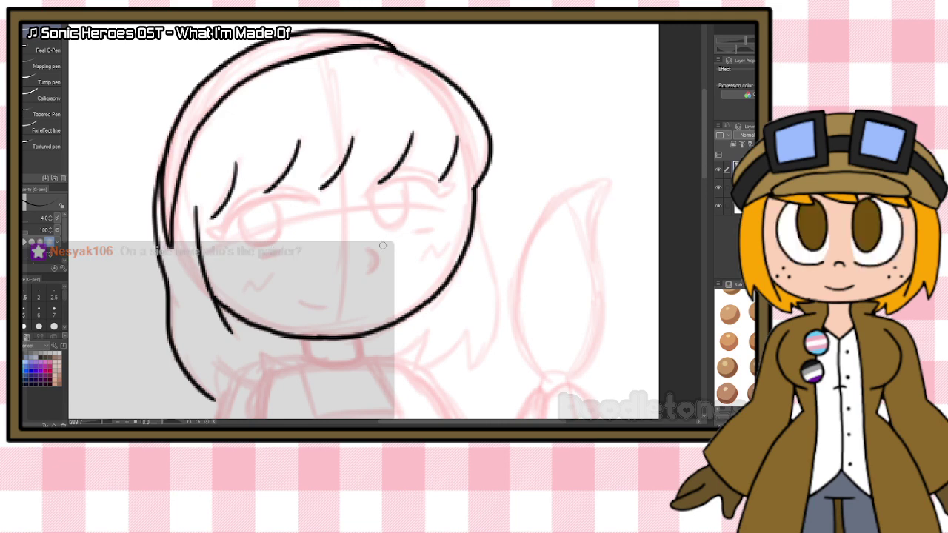
{"action": "scroll", "coordinate": [106, 193], "scroll_direction": "down", "scroll_amount": 2}
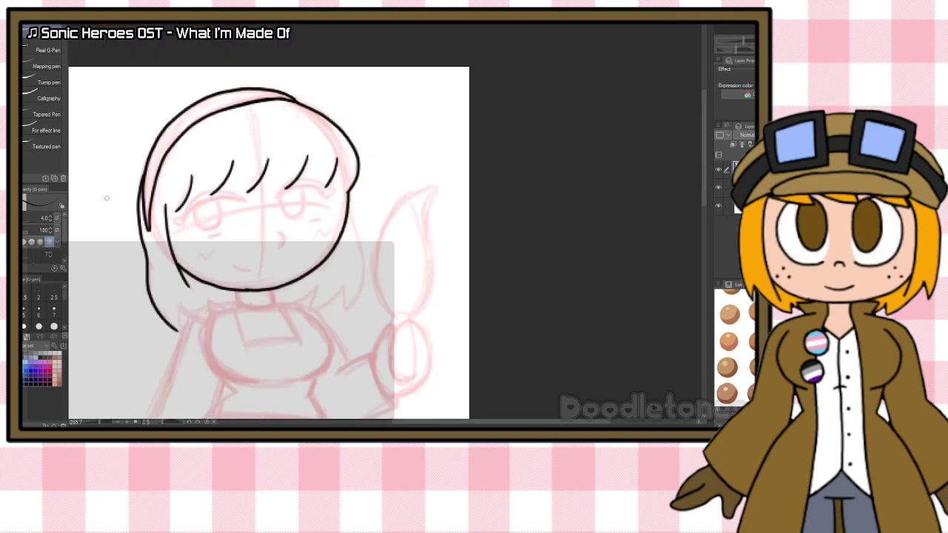
{"action": "scroll", "coordinate": [98, 245], "scroll_direction": "down", "scroll_amount": 1}
{"action": "scroll", "coordinate": [229, 234], "scroll_direction": "up", "scroll_amount": 4}
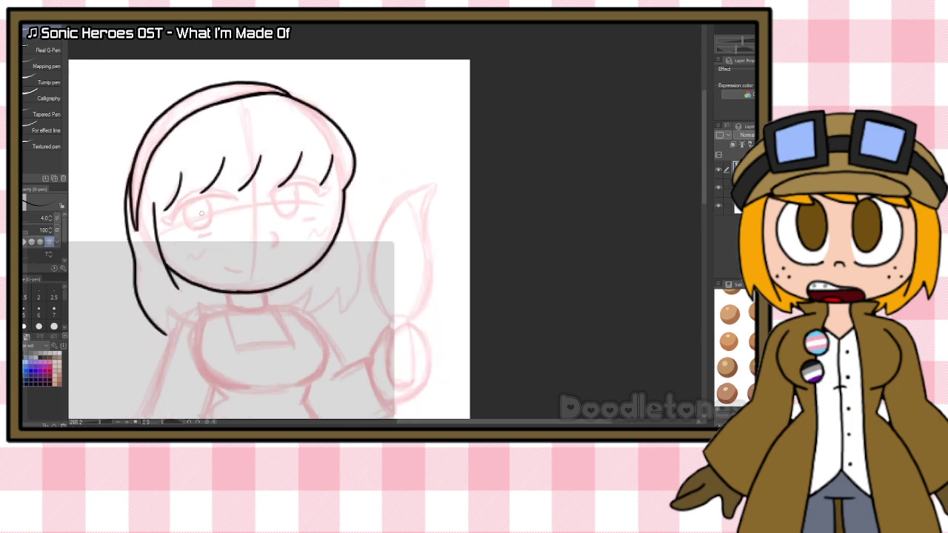
{"action": "scroll", "coordinate": [230, 234], "scroll_direction": "up", "scroll_amount": 1}
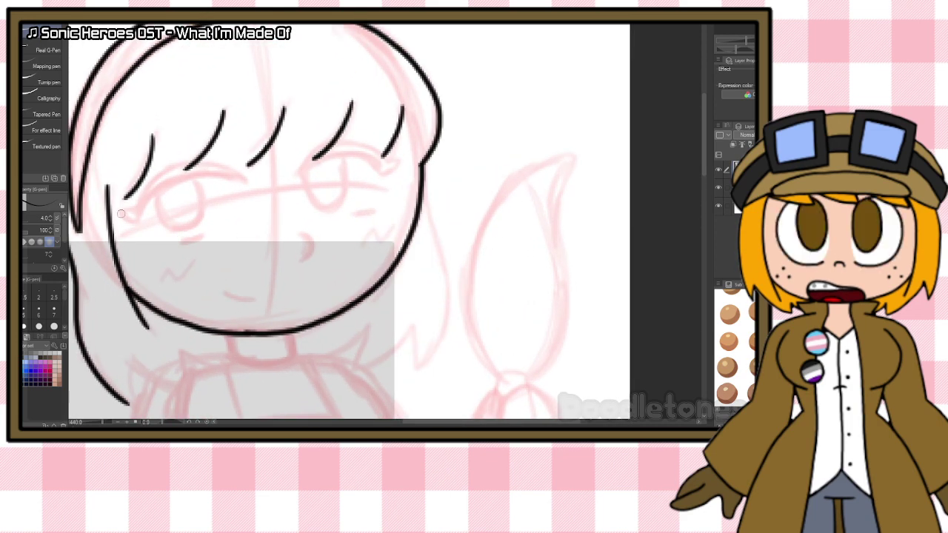
{"action": "mouse_move", "coordinate": [121, 213]}
{"action": "left_mouse_down"}
{"action": "mouse_move", "coordinate": [143, 220]}
{"action": "mouse_move", "coordinate": [123, 212]}
{"action": "mouse_move", "coordinate": [148, 208]}
{"action": "mouse_move", "coordinate": [138, 210]}
{"action": "mouse_move", "coordinate": [147, 191]}
{"action": "mouse_move", "coordinate": [190, 162]}
{"action": "mouse_move", "coordinate": [236, 183]}
{"action": "left_mouse_up"}
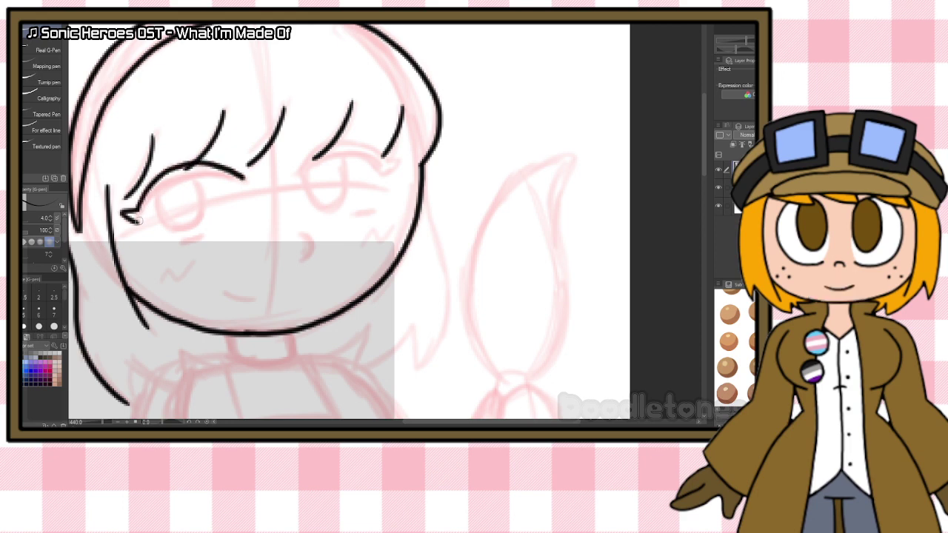
{"action": "mouse_move", "coordinate": [137, 219]}
{"action": "left_mouse_down"}
{"action": "mouse_move", "coordinate": [172, 185]}
{"action": "mouse_move", "coordinate": [221, 172]}
{"action": "mouse_move", "coordinate": [244, 179]}
{"action": "left_mouse_up"}
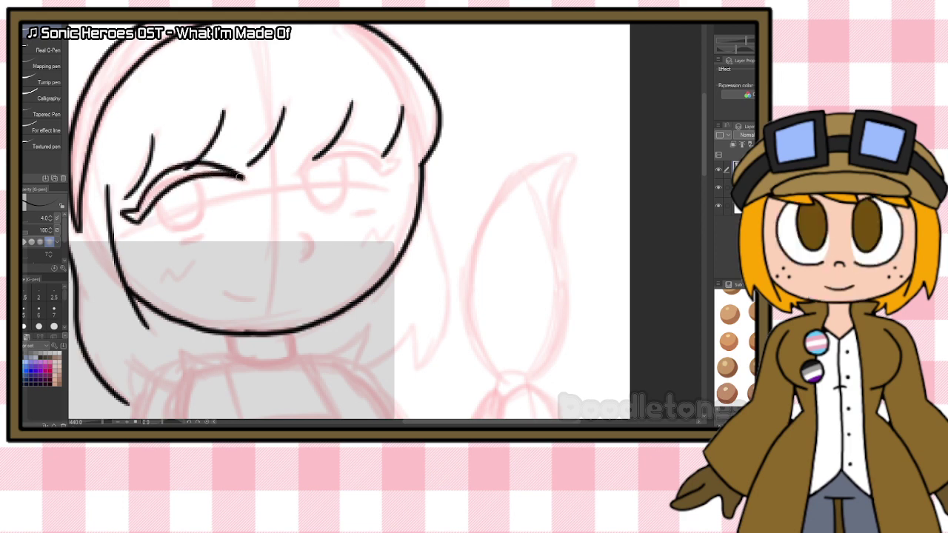
Step: Fill the upper eyelash opposite the brush solid black and ink that eye's iris outline and under-eye mark
{"action": "mouse_move", "coordinate": [128, 214]}
{"action": "left_mouse_down"}
{"action": "mouse_move", "coordinate": [159, 185]}
{"action": "mouse_move", "coordinate": [150, 192]}
{"action": "mouse_move", "coordinate": [152, 200]}
{"action": "mouse_move", "coordinate": [191, 168]}
{"action": "mouse_move", "coordinate": [182, 170]}
{"action": "mouse_move", "coordinate": [225, 170]}
{"action": "mouse_move", "coordinate": [181, 177]}
{"action": "left_mouse_up"}
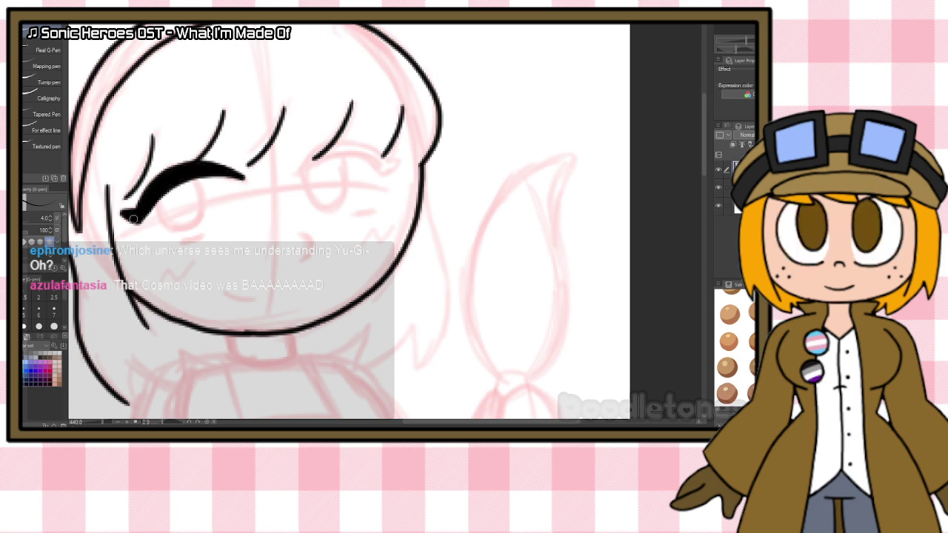
{"action": "mouse_move", "coordinate": [159, 211]}
{"action": "left_mouse_down"}
{"action": "mouse_move", "coordinate": [187, 228]}
{"action": "mouse_move", "coordinate": [201, 214]}
{"action": "mouse_move", "coordinate": [194, 178]}
{"action": "left_mouse_up"}
{"action": "left_click_drag", "start_coordinate": [180, 242], "coordinate": [201, 241]}
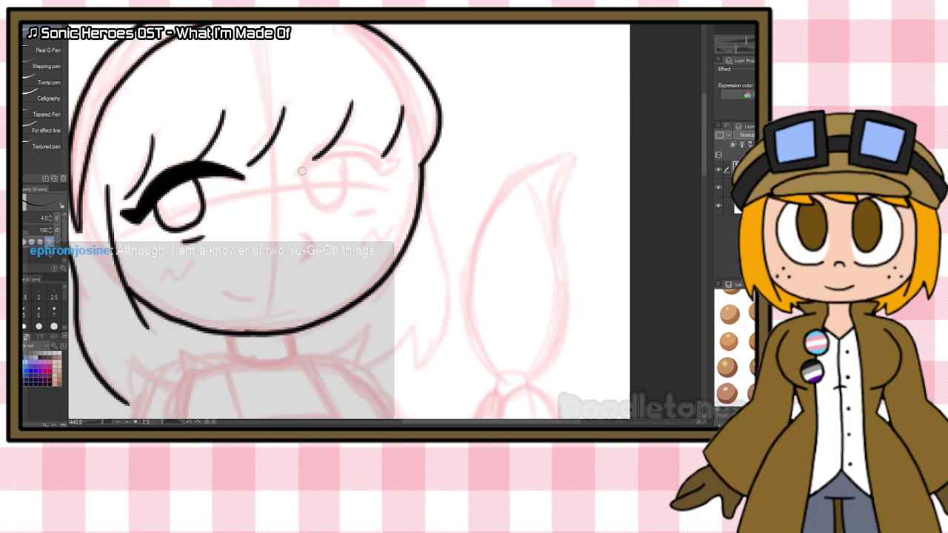
Step: Ink the brush-side eye with a solid black winged upper eyelash and an oval iris outline beneath it
{"action": "mouse_move", "coordinate": [301, 172]}
{"action": "left_mouse_down"}
{"action": "mouse_move", "coordinate": [313, 157]}
{"action": "mouse_move", "coordinate": [367, 146]}
{"action": "mouse_move", "coordinate": [399, 157]}
{"action": "mouse_move", "coordinate": [396, 173]}
{"action": "left_mouse_up"}
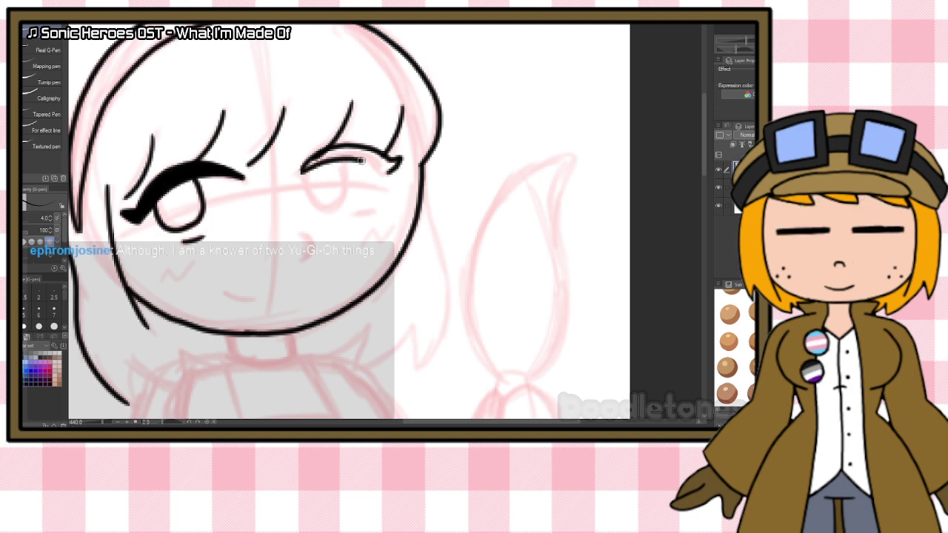
{"action": "mouse_move", "coordinate": [301, 172]}
{"action": "left_mouse_down"}
{"action": "mouse_move", "coordinate": [356, 153]}
{"action": "mouse_move", "coordinate": [347, 150]}
{"action": "mouse_move", "coordinate": [338, 153]}
{"action": "mouse_move", "coordinate": [399, 170]}
{"action": "left_mouse_up"}
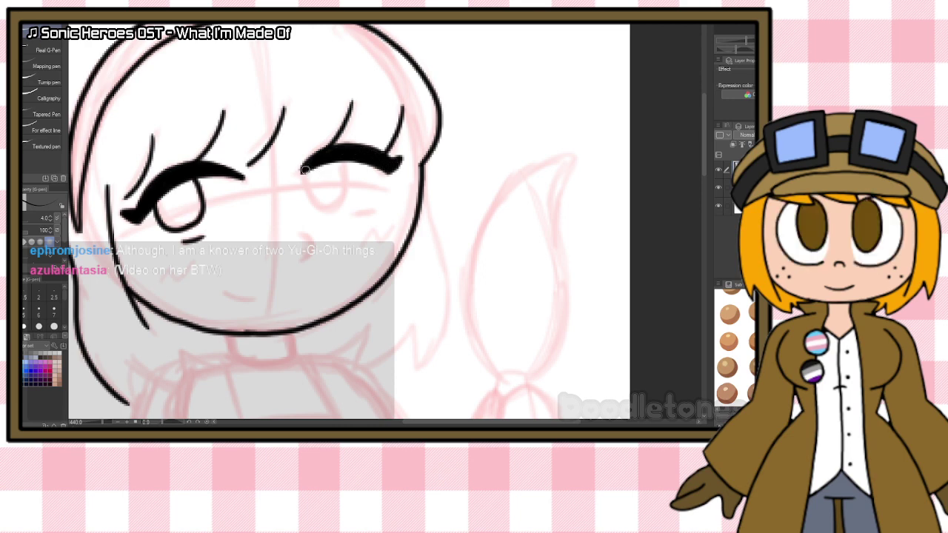
{"action": "mouse_move", "coordinate": [304, 170]}
{"action": "left_mouse_down"}
{"action": "mouse_move", "coordinate": [312, 198]}
{"action": "mouse_move", "coordinate": [331, 208]}
{"action": "mouse_move", "coordinate": [348, 192]}
{"action": "mouse_move", "coordinate": [352, 165]}
{"action": "left_mouse_up"}
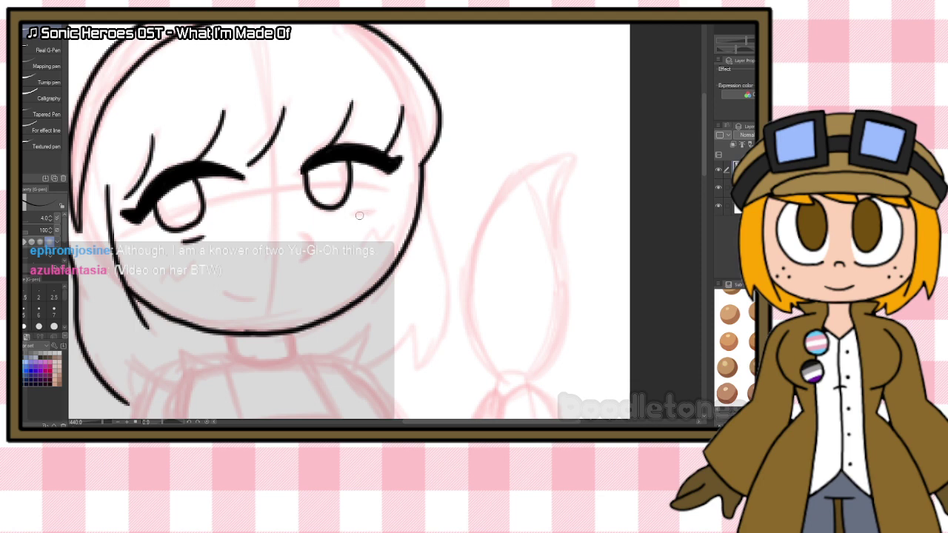
Step: Ink the remaining facial details: the brush-side under-eye mark, nose, small mouth and a zigzag blush mark on each cheek
{"action": "left_click_drag", "start_coordinate": [358, 214], "coordinate": [376, 212]}
{"action": "left_click_drag", "start_coordinate": [300, 234], "coordinate": [311, 251]}
{"action": "left_click_drag", "start_coordinate": [224, 293], "coordinate": [253, 300]}
{"action": "left_click_drag", "start_coordinate": [159, 282], "coordinate": [187, 271]}
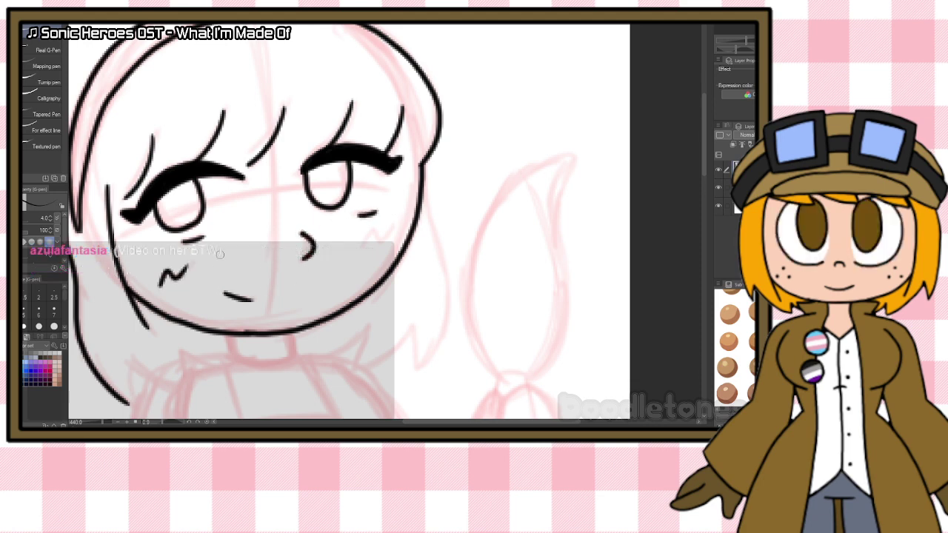
{"action": "left_click_drag", "start_coordinate": [362, 245], "coordinate": [391, 233]}
Step: Erase the rough lower edge of the brush-side eyelash and return to the G-pen
{"action": "key", "text": "e"}
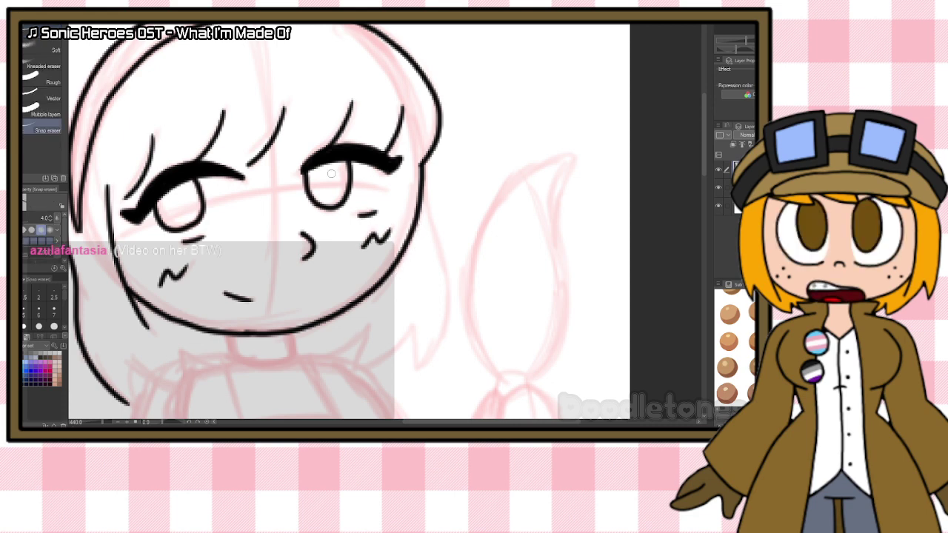
{"action": "mouse_move", "coordinate": [319, 168]}
{"action": "left_mouse_down"}
{"action": "mouse_move", "coordinate": [366, 163]}
{"action": "mouse_move", "coordinate": [385, 175]}
{"action": "left_mouse_up"}
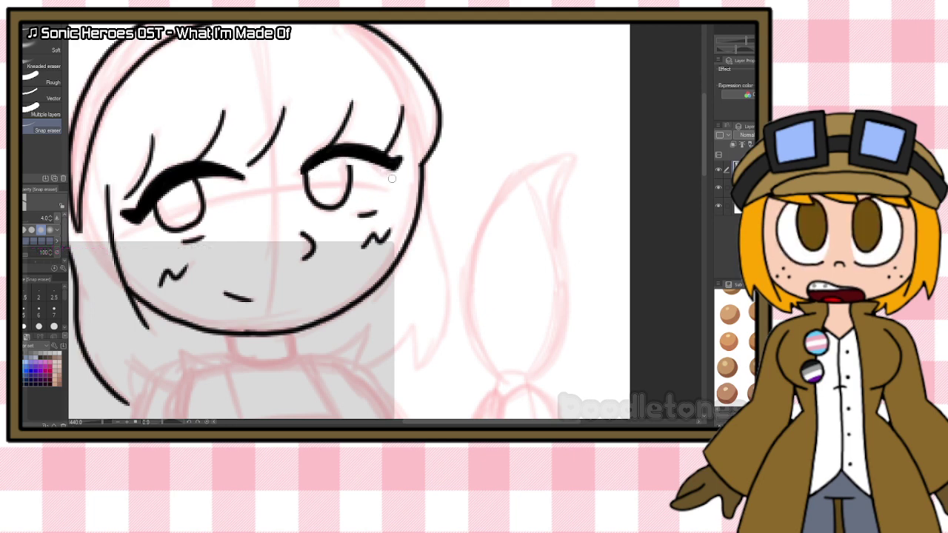
{"action": "key", "text": "p"}
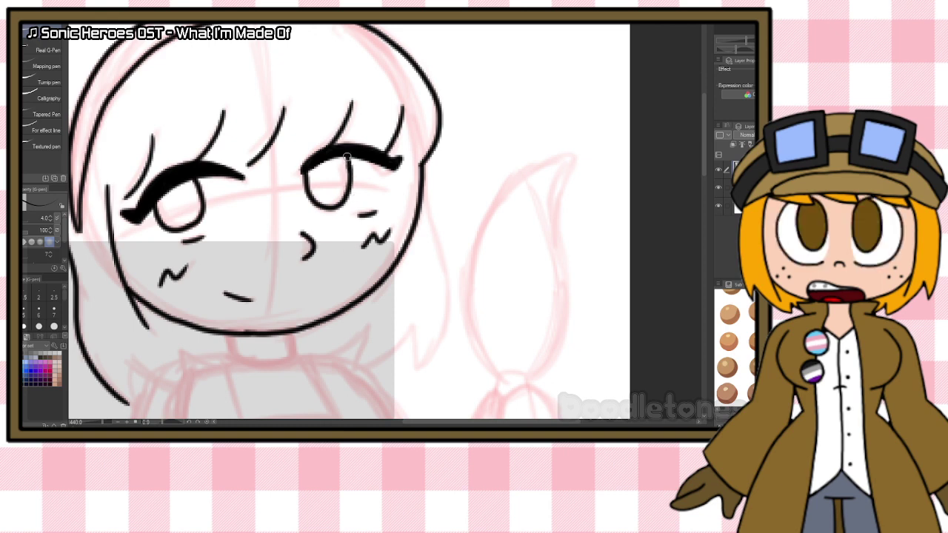
Step: Rework the short under-eye mark below the brush-side eye, extending it slightly towards the nose
{"action": "scroll", "coordinate": [357, 194], "scroll_direction": "down", "scroll_amount": 4}
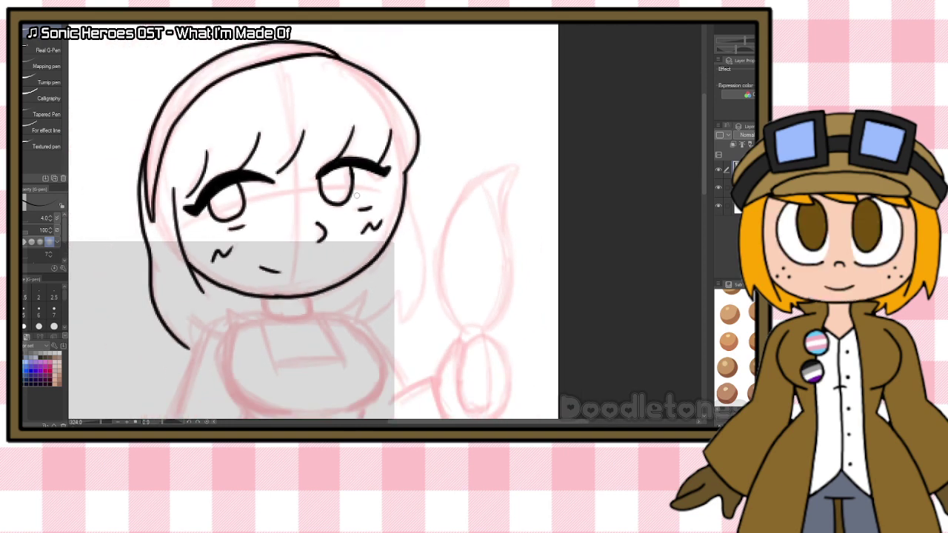
{"action": "scroll", "coordinate": [375, 292], "scroll_direction": "up", "scroll_amount": 1}
{"action": "scroll", "coordinate": [376, 292], "scroll_direction": "up", "scroll_amount": 1}
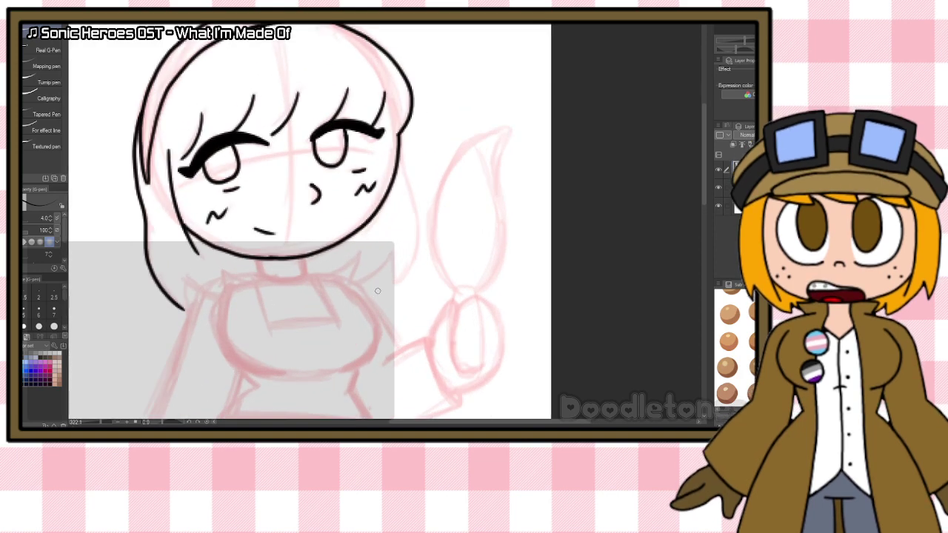
{"action": "left_click_drag", "start_coordinate": [334, 171], "coordinate": [345, 172]}
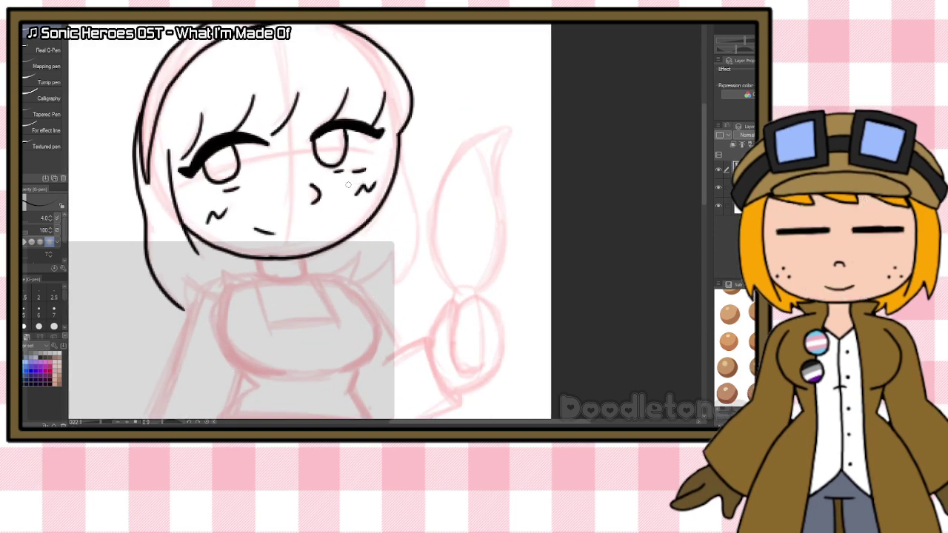
{"action": "key", "text": "ctrl+z"}
{"action": "left_click_drag", "start_coordinate": [345, 171], "coordinate": [364, 171]}
{"action": "key", "text": "ctrl+z"}
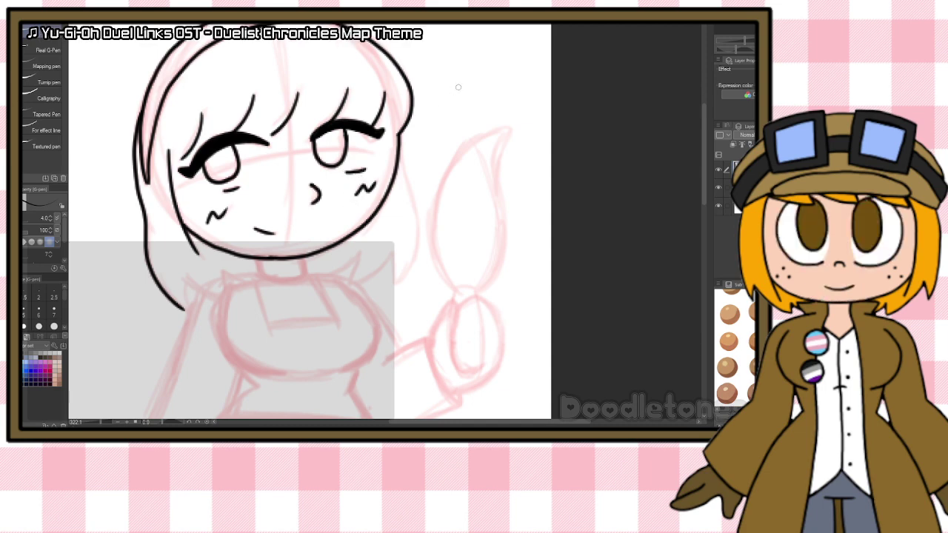
Step: Ink the neck with its collar below the chin and the pointed side hair lock on the brush side
{"action": "scroll", "coordinate": [444, 107], "scroll_direction": "up", "scroll_amount": 2}
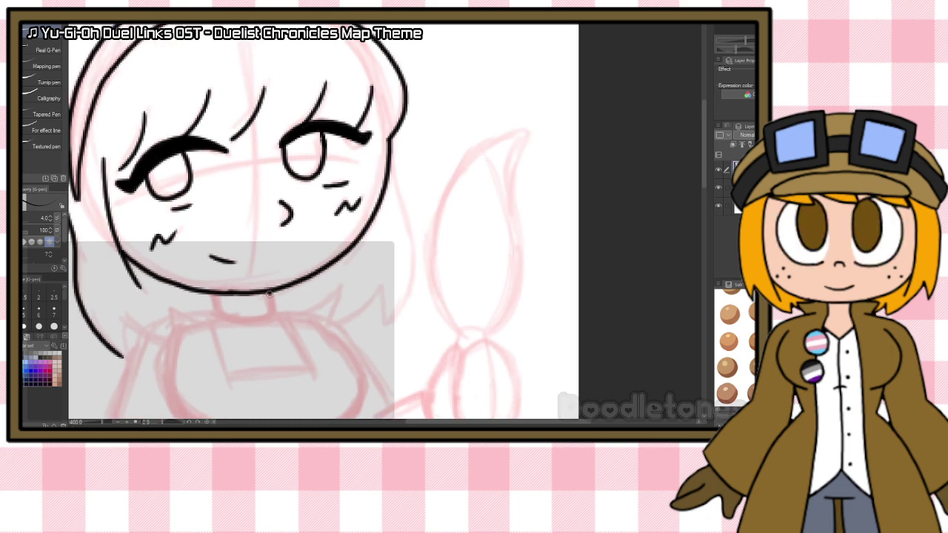
{"action": "left_click_drag", "start_coordinate": [268, 294], "coordinate": [272, 314]}
{"action": "mouse_move", "coordinate": [216, 295]}
{"action": "left_mouse_down"}
{"action": "mouse_move", "coordinate": [217, 311]}
{"action": "mouse_move", "coordinate": [272, 312]}
{"action": "left_mouse_up"}
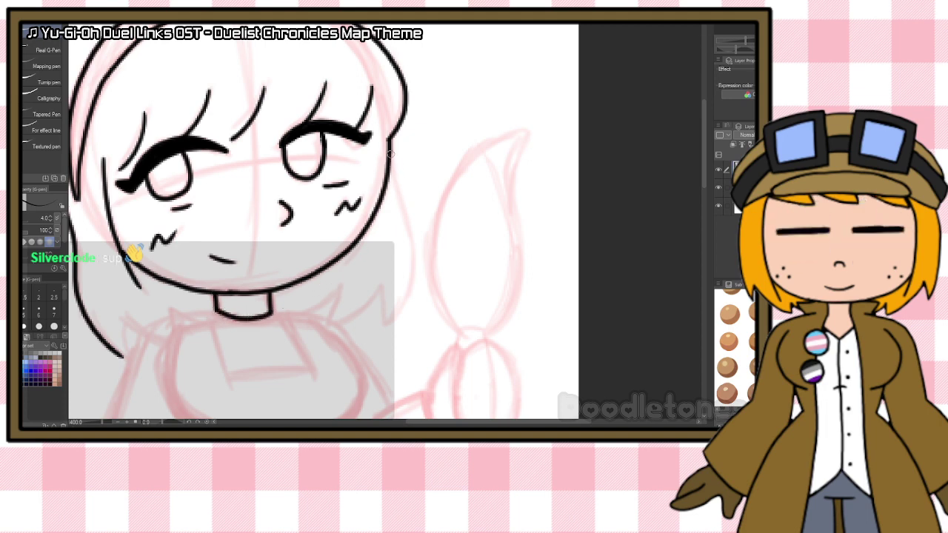
{"action": "mouse_move", "coordinate": [391, 159]}
{"action": "left_mouse_down"}
{"action": "mouse_move", "coordinate": [409, 216]}
{"action": "mouse_move", "coordinate": [409, 292]}
{"action": "mouse_move", "coordinate": [386, 326]}
{"action": "left_mouse_up"}
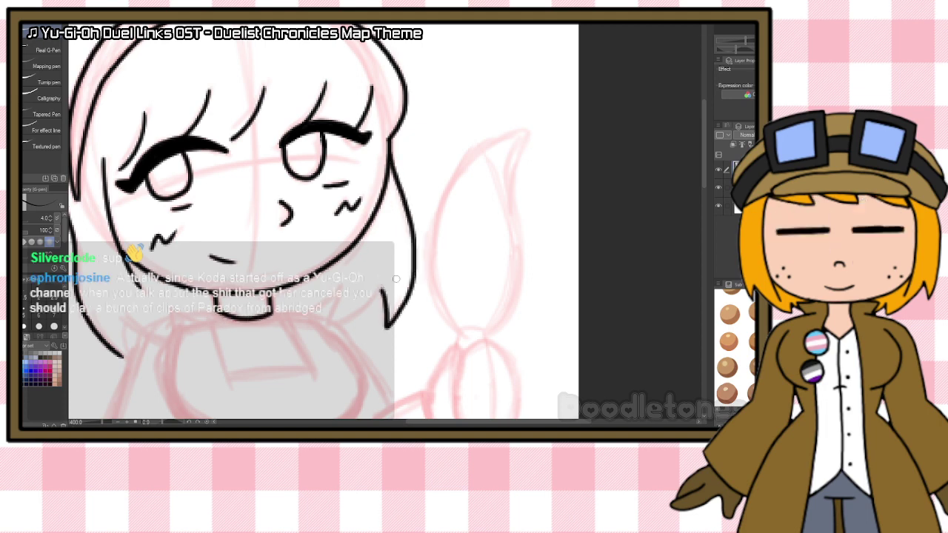
Step: Ink the curved bust contours on both sides of the chest and a diamond ornament on the collar
{"action": "left_click_drag", "start_coordinate": [704, 166], "coordinate": [698, 192]}
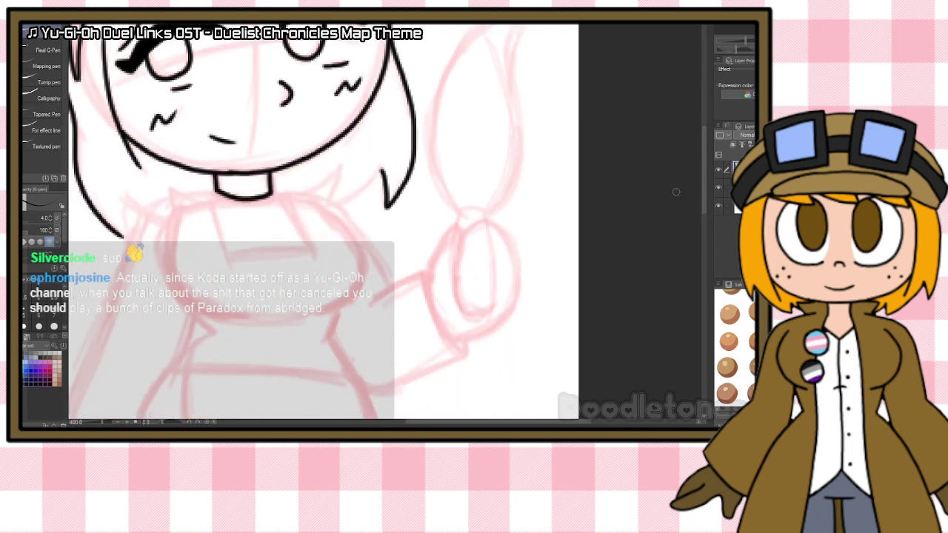
{"action": "mouse_move", "coordinate": [329, 210]}
{"action": "left_mouse_down"}
{"action": "mouse_move", "coordinate": [367, 279]}
{"action": "mouse_move", "coordinate": [323, 312]}
{"action": "left_mouse_up"}
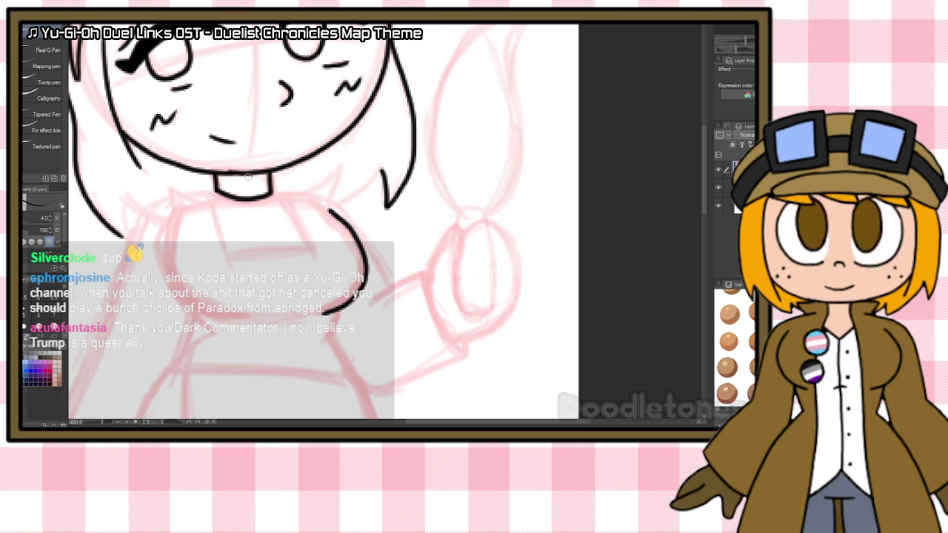
{"action": "mouse_move", "coordinate": [245, 179]}
{"action": "left_mouse_down"}
{"action": "mouse_move", "coordinate": [252, 195]}
{"action": "mouse_move", "coordinate": [256, 184]}
{"action": "mouse_move", "coordinate": [252, 194]}
{"action": "left_mouse_up"}
{"action": "mouse_move", "coordinate": [169, 231]}
{"action": "left_mouse_down"}
{"action": "mouse_move", "coordinate": [165, 259]}
{"action": "mouse_move", "coordinate": [230, 316]}
{"action": "left_mouse_up"}
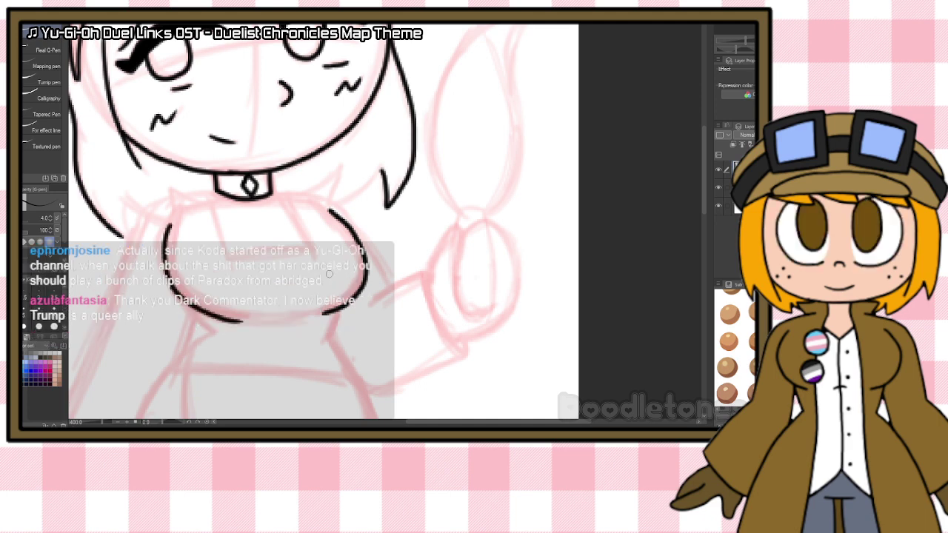
{"action": "key", "text": "ctrl+z"}
{"action": "mouse_move", "coordinate": [170, 228]}
{"action": "left_mouse_down"}
{"action": "mouse_move", "coordinate": [163, 243]}
{"action": "mouse_move", "coordinate": [233, 320]}
{"action": "left_mouse_up"}
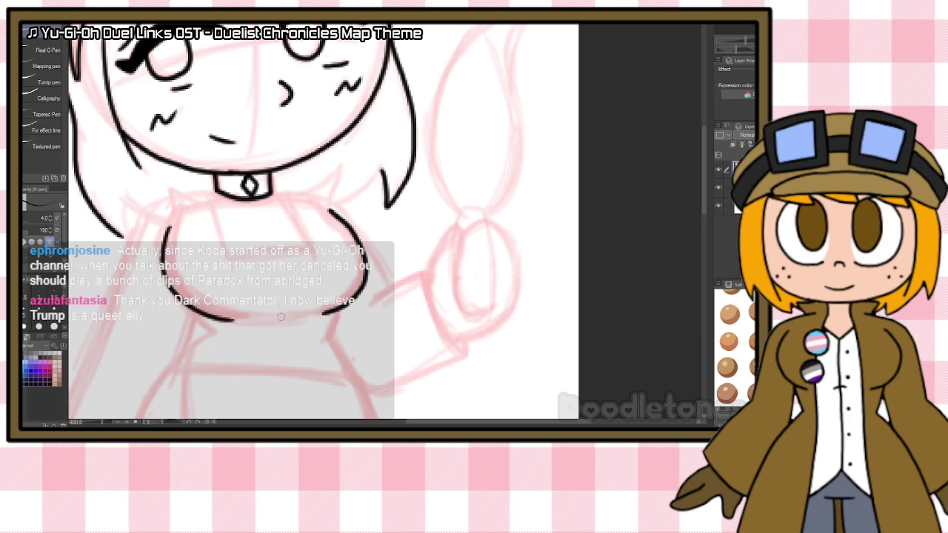
Step: Ink both shoulder and upper-arm lines down from the collar, continuing into the upper and cuff edges of the brush-side sleeve
{"action": "left_click_drag", "start_coordinate": [166, 154], "coordinate": [126, 193]}
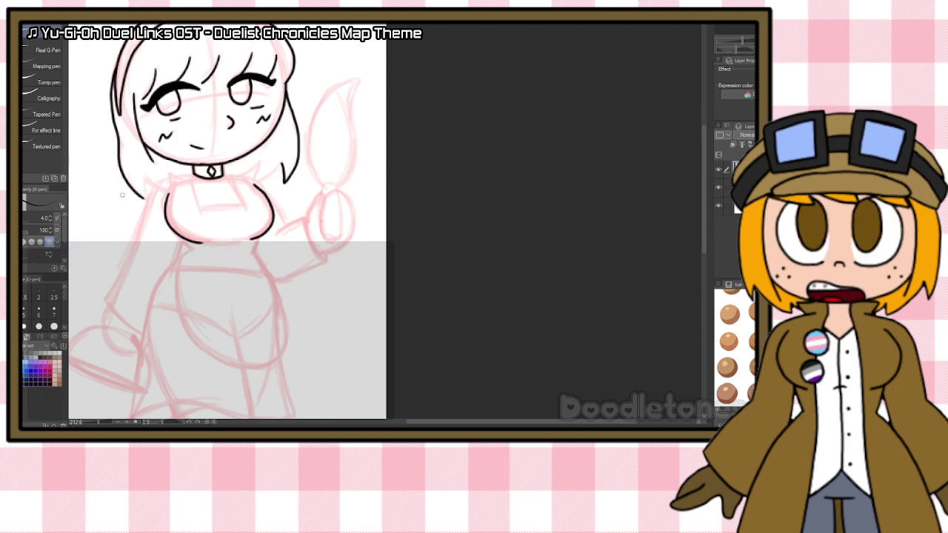
{"action": "scroll", "coordinate": [124, 189], "scroll_direction": "up", "scroll_amount": 3}
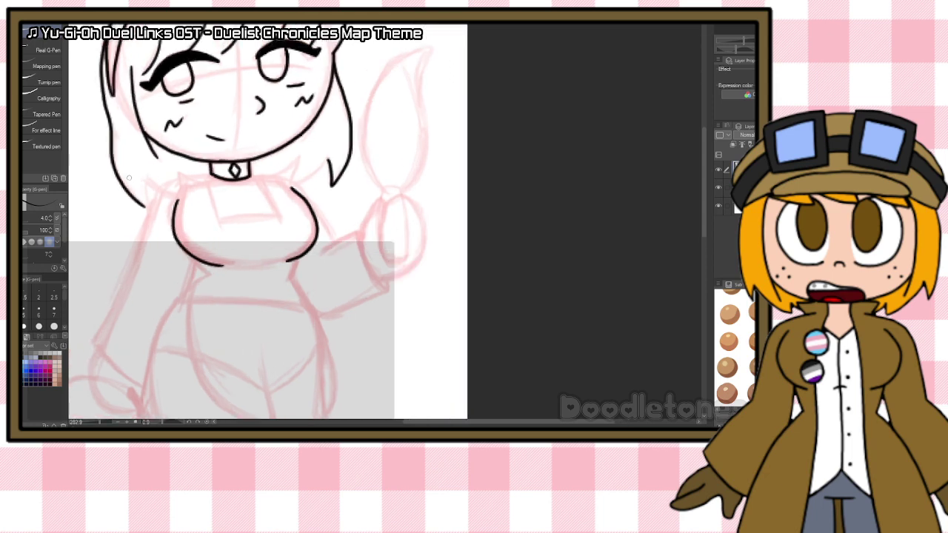
{"action": "scroll", "coordinate": [129, 177], "scroll_direction": "up", "scroll_amount": 2}
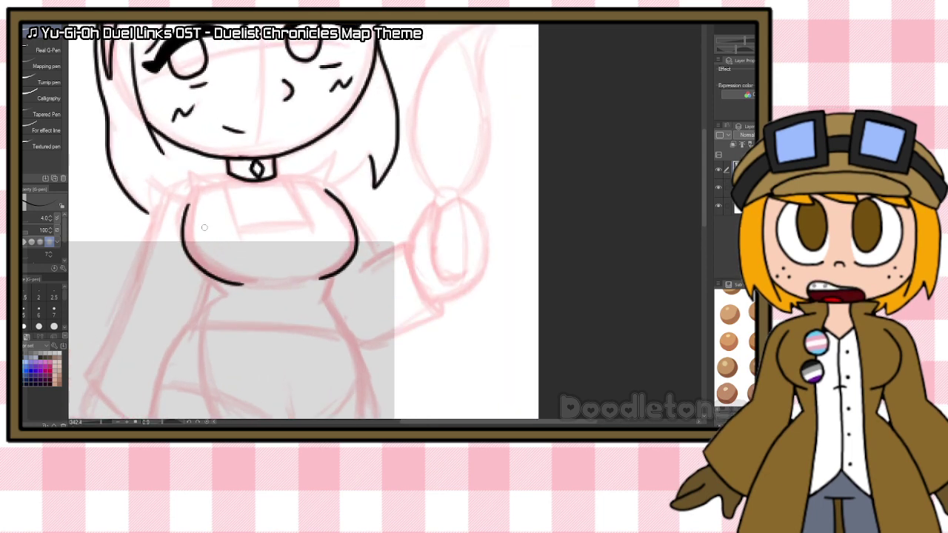
{"action": "scroll", "coordinate": [204, 228], "scroll_direction": "up", "scroll_amount": 1}
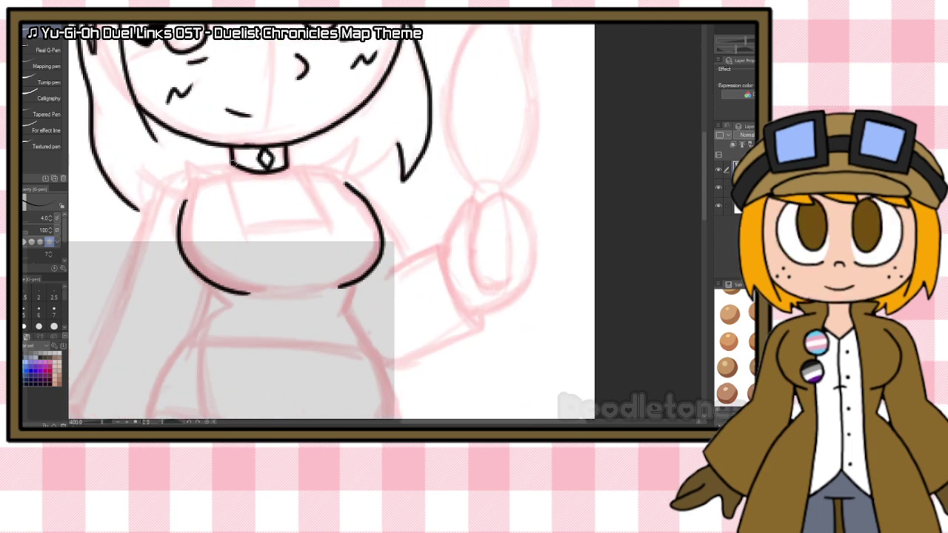
{"action": "mouse_move", "coordinate": [233, 160]}
{"action": "left_mouse_down"}
{"action": "mouse_move", "coordinate": [170, 178]}
{"action": "mouse_move", "coordinate": [126, 285]}
{"action": "left_mouse_up"}
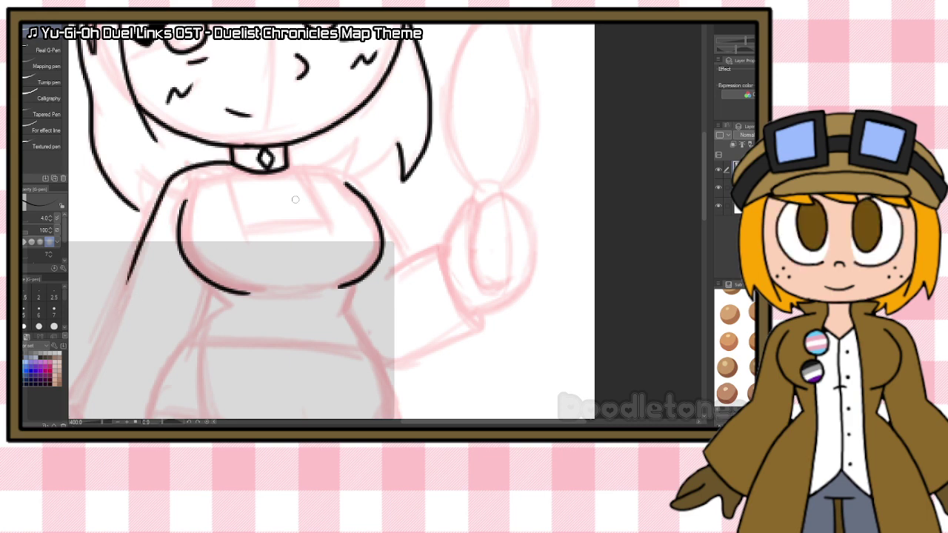
{"action": "mouse_move", "coordinate": [286, 164]}
{"action": "left_mouse_down"}
{"action": "mouse_move", "coordinate": [348, 175]}
{"action": "mouse_move", "coordinate": [411, 260]}
{"action": "mouse_move", "coordinate": [449, 246]}
{"action": "mouse_move", "coordinate": [444, 259]}
{"action": "mouse_move", "coordinate": [480, 332]}
{"action": "left_mouse_up"}
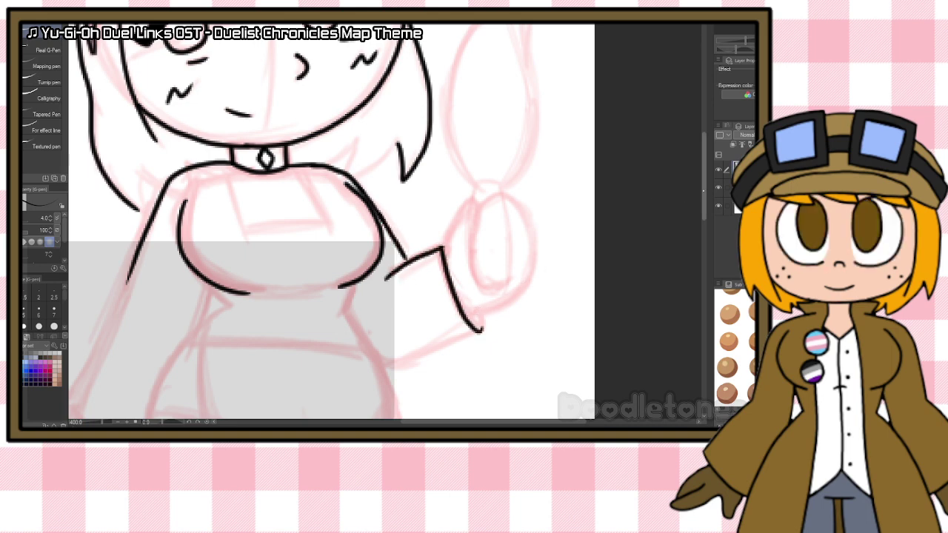
Step: Ink the waist and hip contours on both sides and the rounded apron panel over the skirt
{"action": "scroll", "coordinate": [681, 217], "scroll_direction": "down", "scroll_amount": 5}
{"action": "mouse_move", "coordinate": [203, 130]}
{"action": "left_mouse_down"}
{"action": "mouse_move", "coordinate": [219, 154]}
{"action": "mouse_move", "coordinate": [143, 290]}
{"action": "left_mouse_up"}
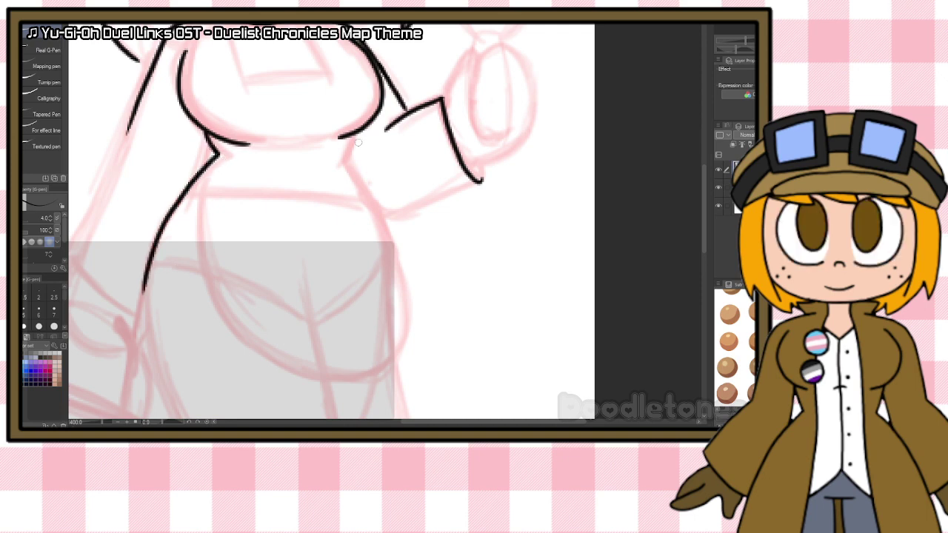
{"action": "mouse_move", "coordinate": [354, 135]}
{"action": "left_mouse_down"}
{"action": "mouse_move", "coordinate": [346, 165]}
{"action": "mouse_move", "coordinate": [375, 201]}
{"action": "mouse_move", "coordinate": [410, 314]}
{"action": "left_mouse_up"}
{"action": "mouse_move", "coordinate": [213, 159]}
{"action": "left_mouse_down"}
{"action": "mouse_move", "coordinate": [215, 319]}
{"action": "mouse_move", "coordinate": [329, 375]}
{"action": "left_mouse_up"}
{"action": "mouse_move", "coordinate": [409, 310]}
{"action": "left_mouse_down"}
{"action": "mouse_move", "coordinate": [409, 334]}
{"action": "mouse_move", "coordinate": [378, 369]}
{"action": "mouse_move", "coordinate": [318, 376]}
{"action": "left_mouse_up"}
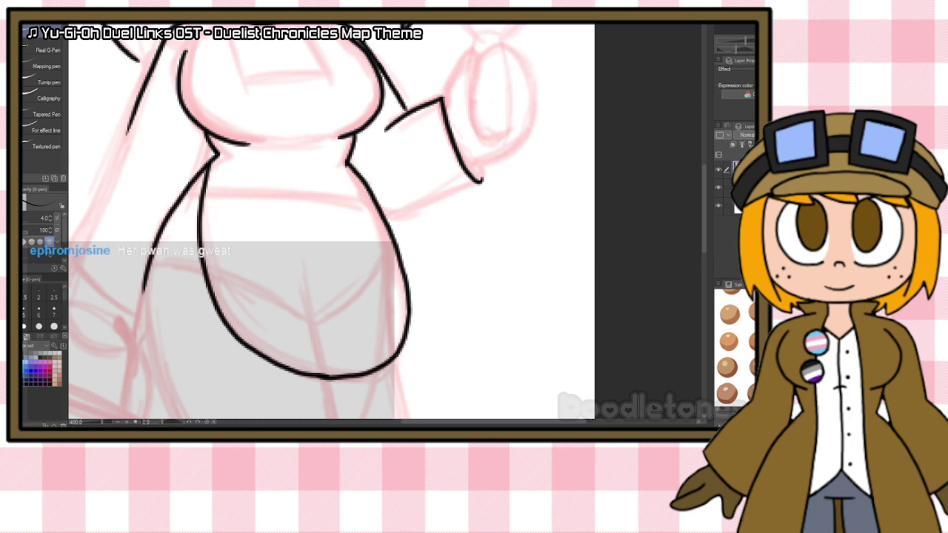
Step: Ink the square neckline on the chest and the short armhole line above the bust opposite the brush
{"action": "mouse_move", "coordinate": [232, 43]}
{"action": "left_mouse_down"}
{"action": "mouse_move", "coordinate": [239, 65]}
{"action": "mouse_move", "coordinate": [271, 88]}
{"action": "mouse_move", "coordinate": [248, 89]}
{"action": "mouse_move", "coordinate": [326, 71]}
{"action": "left_mouse_up"}
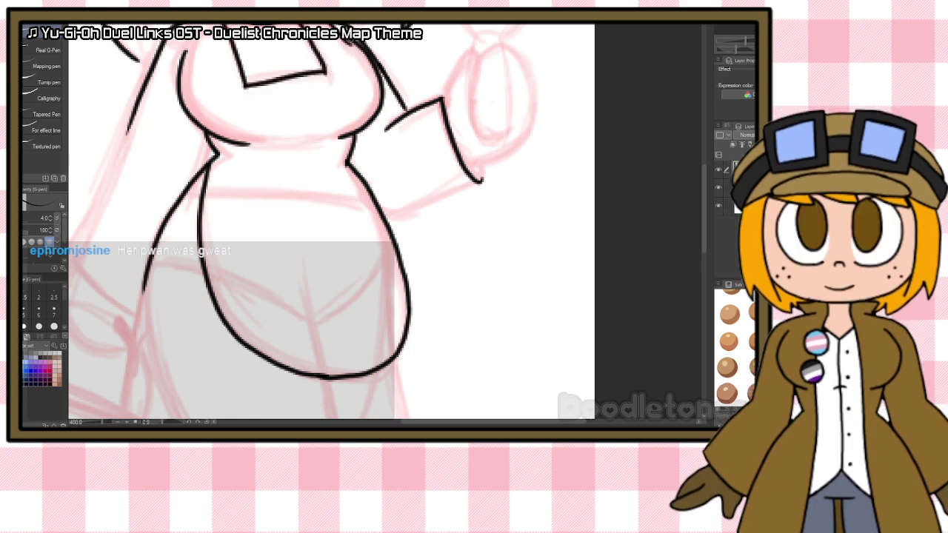
{"action": "left_click_drag", "start_coordinate": [189, 41], "coordinate": [182, 77]}
Step: Ink the skirt's sides and wavy hem below the apron, and the lower edge of the brush-side sleeve
{"action": "scroll", "coordinate": [275, 102], "scroll_direction": "down", "scroll_amount": 4}
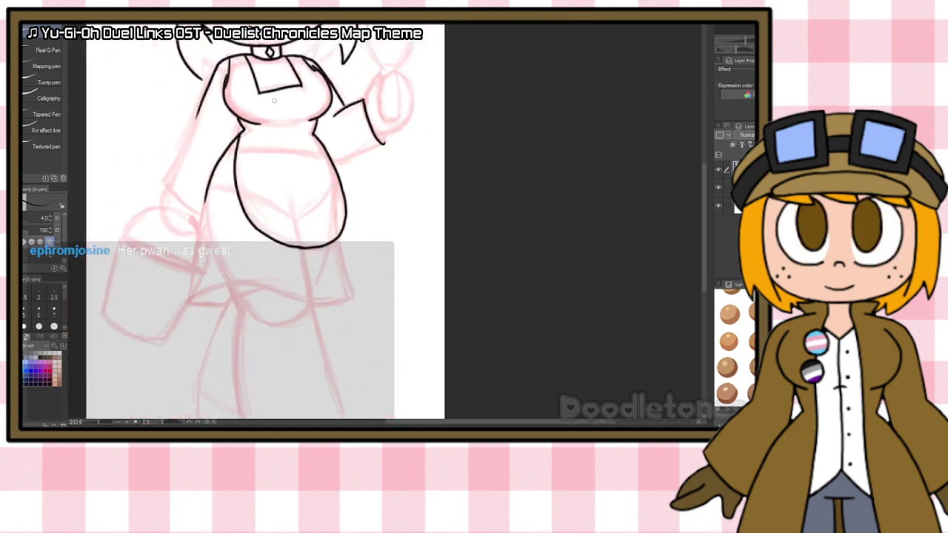
{"action": "scroll", "coordinate": [254, 141], "scroll_direction": "up", "scroll_amount": 2}
{"action": "scroll", "coordinate": [255, 140], "scroll_direction": "up", "scroll_amount": 3}
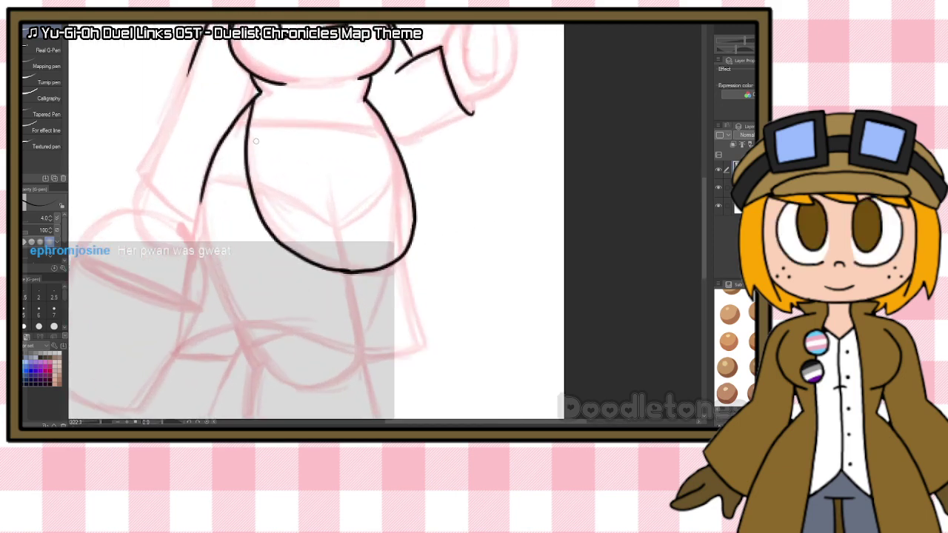
{"action": "mouse_move", "coordinate": [201, 191]}
{"action": "left_mouse_down"}
{"action": "mouse_move", "coordinate": [186, 350]}
{"action": "mouse_move", "coordinate": [326, 337]}
{"action": "mouse_move", "coordinate": [422, 348]}
{"action": "left_mouse_up"}
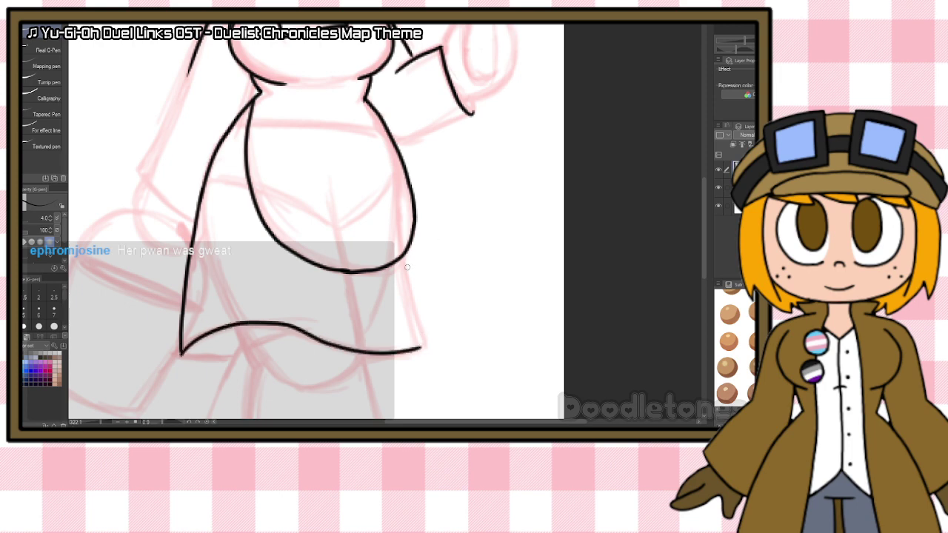
{"action": "left_click_drag", "start_coordinate": [403, 259], "coordinate": [423, 347]}
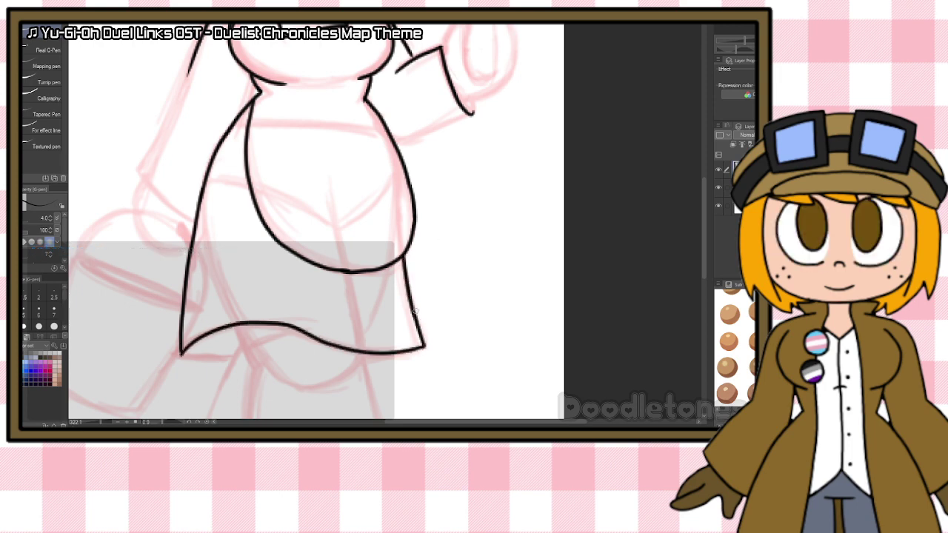
{"action": "scroll", "coordinate": [692, 180], "scroll_direction": "up", "scroll_amount": 3}
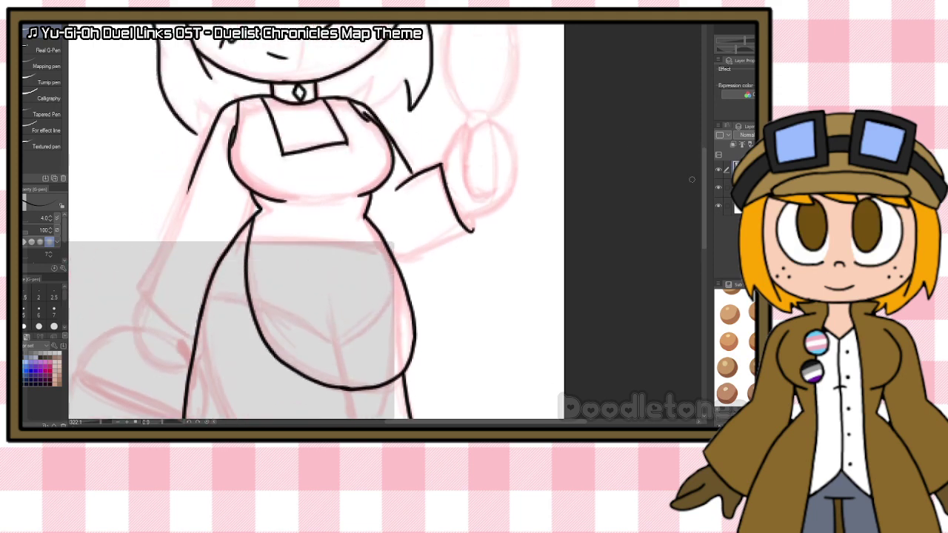
{"action": "left_click_drag", "start_coordinate": [399, 260], "coordinate": [469, 230]}
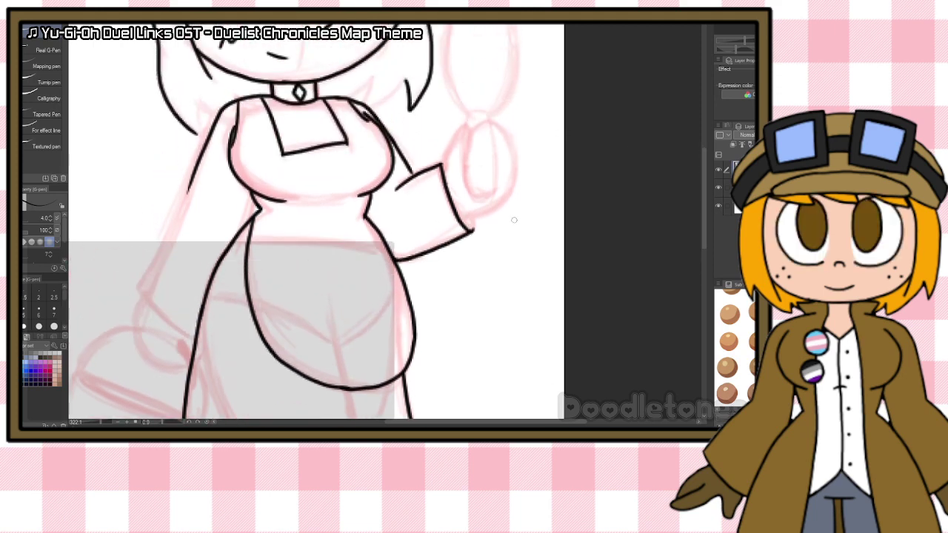
Step: Ink the raised fist and the feather duster it holds, with a jagged outline and a zigzag line across its upper part
{"action": "scroll", "coordinate": [694, 204], "scroll_direction": "up", "scroll_amount": 3}
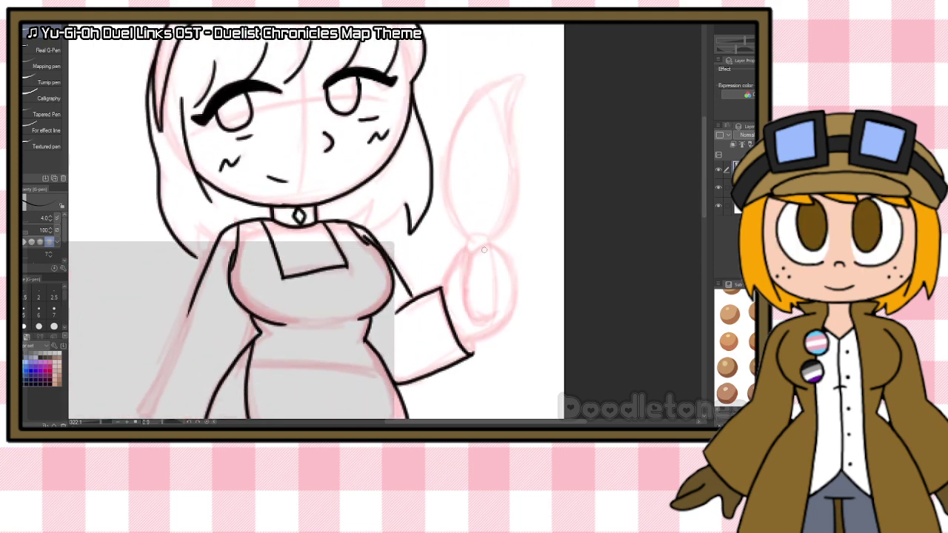
{"action": "mouse_move", "coordinate": [484, 249]}
{"action": "left_mouse_down"}
{"action": "mouse_move", "coordinate": [466, 273]}
{"action": "mouse_move", "coordinate": [466, 307]}
{"action": "mouse_move", "coordinate": [489, 319]}
{"action": "mouse_move", "coordinate": [496, 249]}
{"action": "mouse_move", "coordinate": [510, 270]}
{"action": "mouse_move", "coordinate": [510, 307]}
{"action": "mouse_move", "coordinate": [490, 336]}
{"action": "mouse_move", "coordinate": [470, 357]}
{"action": "left_mouse_up"}
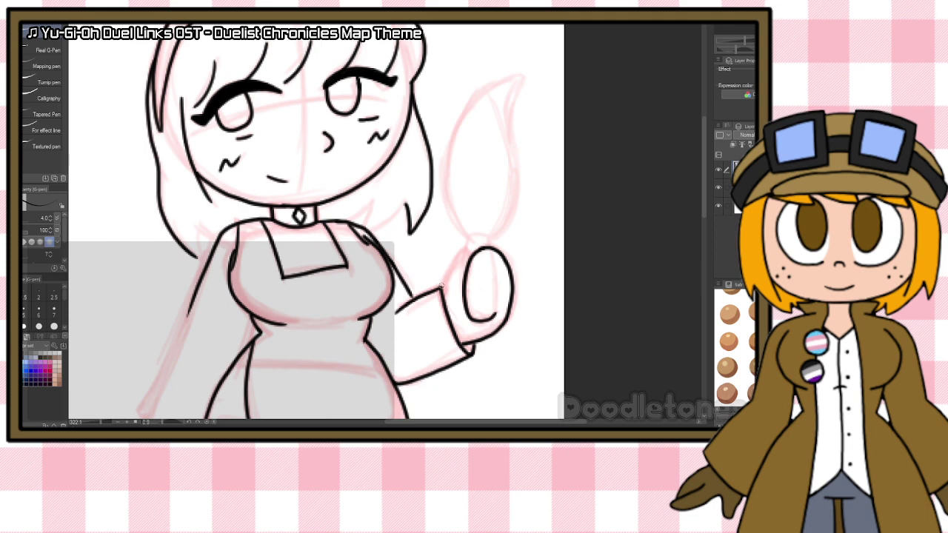
{"action": "mouse_move", "coordinate": [445, 290]}
{"action": "left_mouse_down"}
{"action": "mouse_move", "coordinate": [479, 234]}
{"action": "mouse_move", "coordinate": [488, 242]}
{"action": "mouse_move", "coordinate": [445, 209]}
{"action": "mouse_move", "coordinate": [455, 177]}
{"action": "mouse_move", "coordinate": [444, 175]}
{"action": "mouse_move", "coordinate": [445, 146]}
{"action": "mouse_move", "coordinate": [459, 107]}
{"action": "mouse_move", "coordinate": [496, 80]}
{"action": "mouse_move", "coordinate": [527, 74]}
{"action": "mouse_move", "coordinate": [515, 117]}
{"action": "mouse_move", "coordinate": [525, 176]}
{"action": "mouse_move", "coordinate": [491, 241]}
{"action": "left_mouse_up"}
{"action": "left_click_drag", "start_coordinate": [440, 170], "coordinate": [448, 196]}
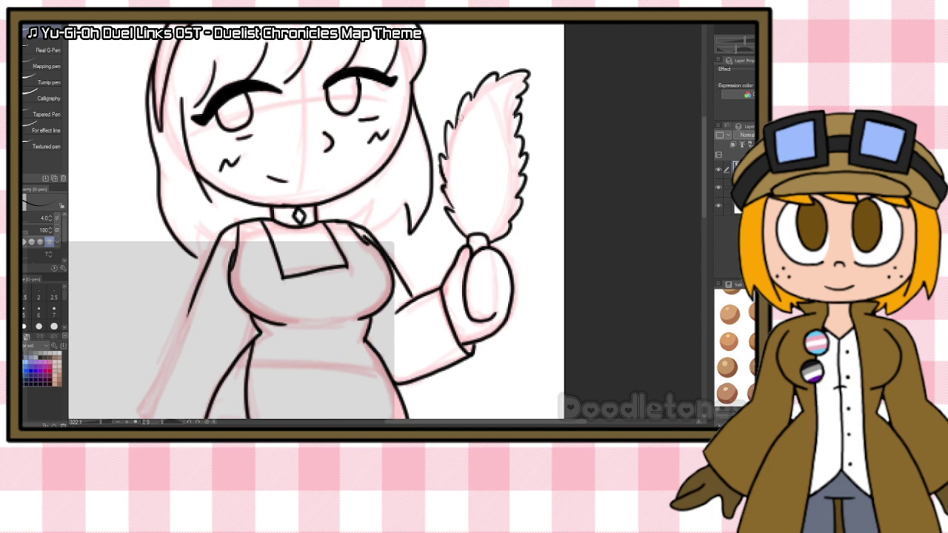
{"action": "mouse_move", "coordinate": [470, 116]}
{"action": "left_mouse_down"}
{"action": "mouse_move", "coordinate": [513, 139]}
{"action": "mouse_move", "coordinate": [511, 125]}
{"action": "left_mouse_up"}
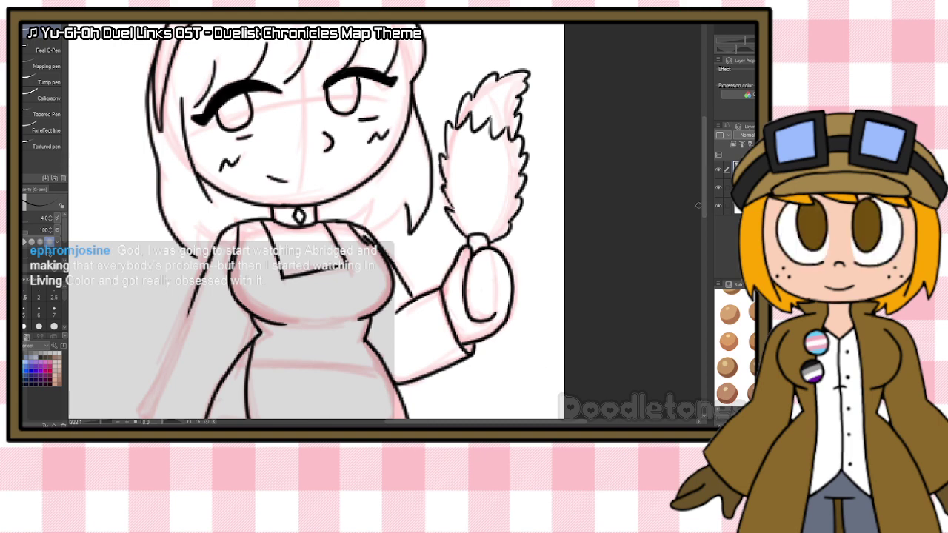
Step: Ink the bucket-side sleeve down to its cuff edge, and the pointed hair tips on both sides of the neck
{"action": "scroll", "coordinate": [695, 245], "scroll_direction": "down", "scroll_amount": 5}
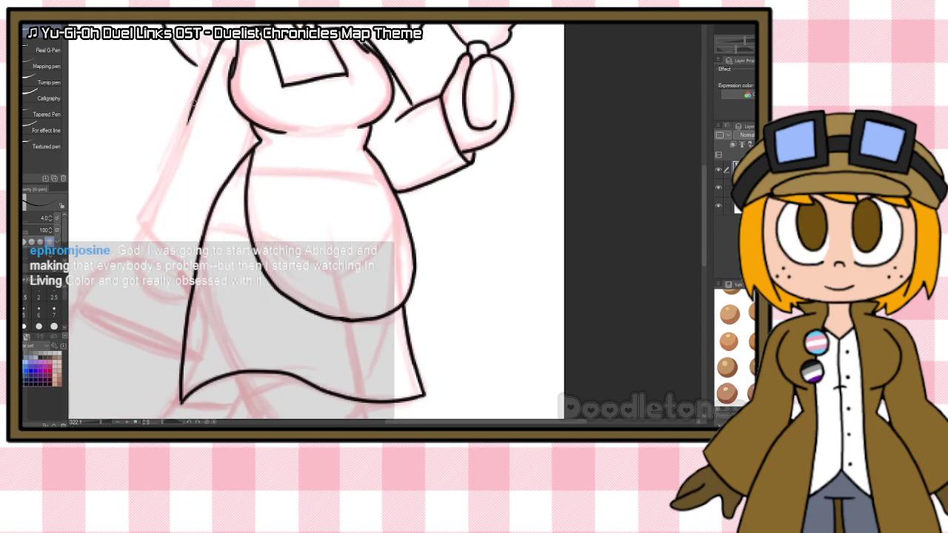
{"action": "mouse_move", "coordinate": [192, 102]}
{"action": "left_mouse_down"}
{"action": "mouse_move", "coordinate": [140, 221]}
{"action": "mouse_move", "coordinate": [192, 269]}
{"action": "left_mouse_up"}
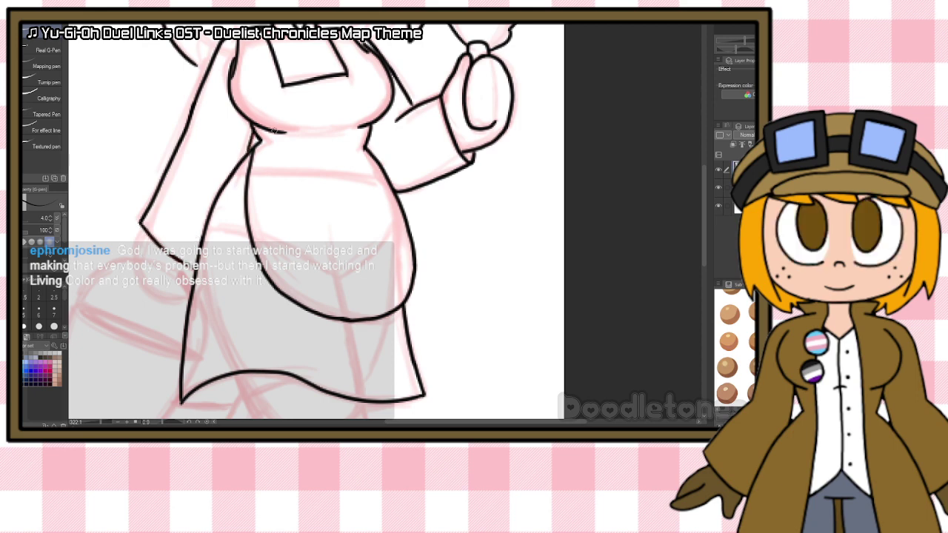
{"action": "scroll", "coordinate": [254, 133], "scroll_direction": "down", "scroll_amount": 3}
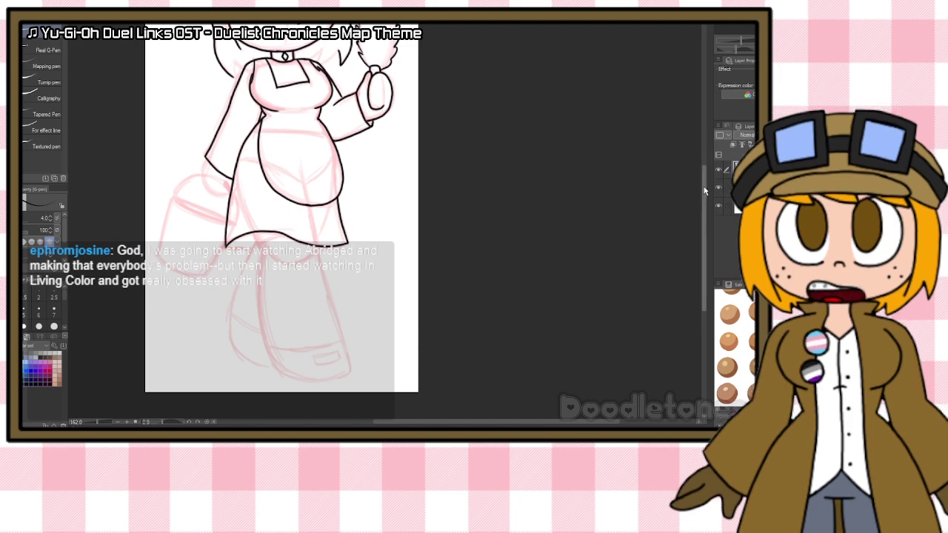
{"action": "scroll", "coordinate": [281, 215], "scroll_direction": "up", "scroll_amount": 3}
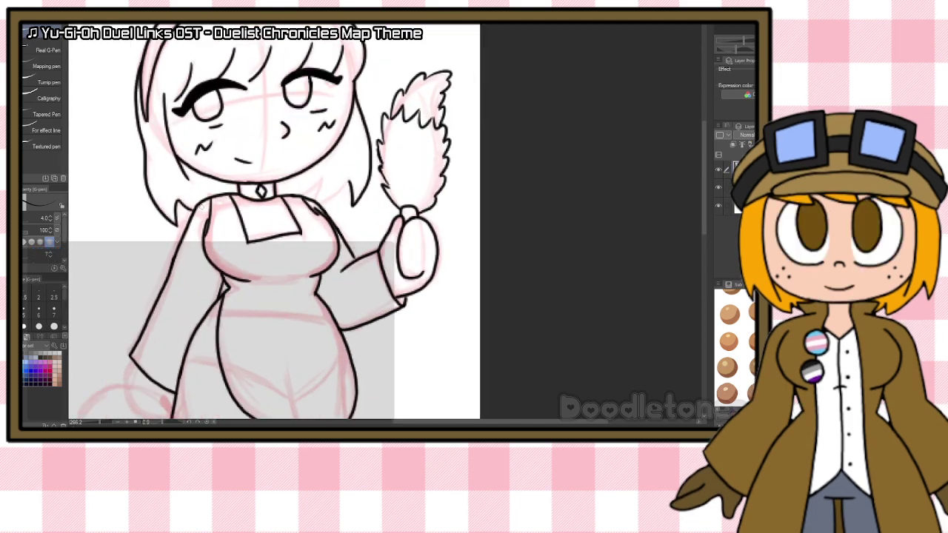
{"action": "mouse_move", "coordinate": [349, 184]}
{"action": "left_mouse_down"}
{"action": "mouse_move", "coordinate": [319, 200]}
{"action": "mouse_move", "coordinate": [321, 180]}
{"action": "mouse_move", "coordinate": [300, 195]}
{"action": "left_mouse_up"}
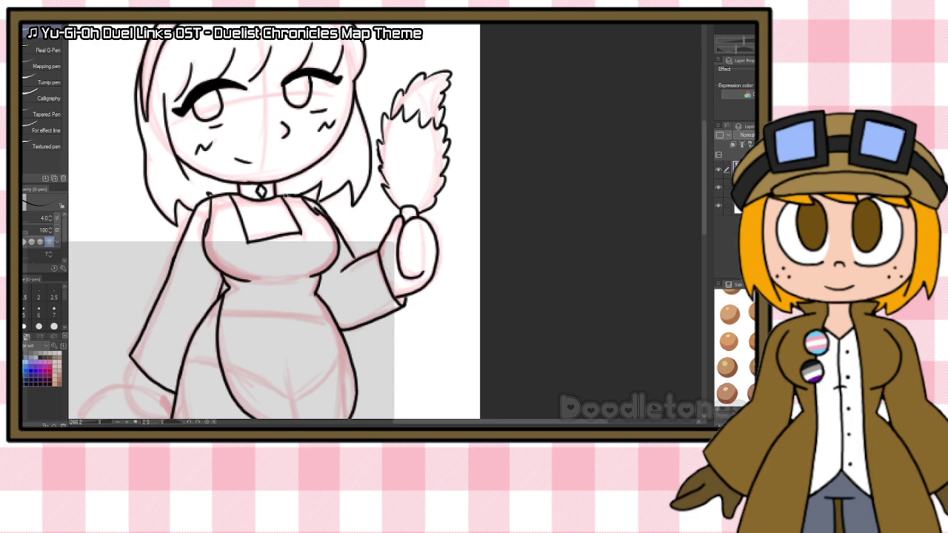
{"action": "scroll", "coordinate": [286, 196], "scroll_direction": "down", "scroll_amount": 5}
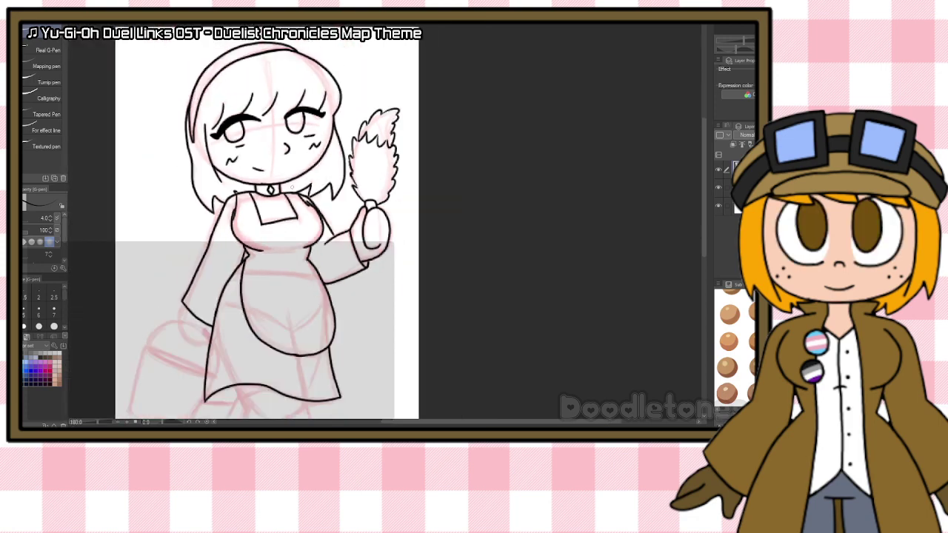
Step: Ink the lowered hand below the bucket-side cuff, including the curled thumb beside the skirt
{"action": "scroll", "coordinate": [267, 327], "scroll_direction": "up", "scroll_amount": 2}
{"action": "scroll", "coordinate": [269, 327], "scroll_direction": "up", "scroll_amount": 3}
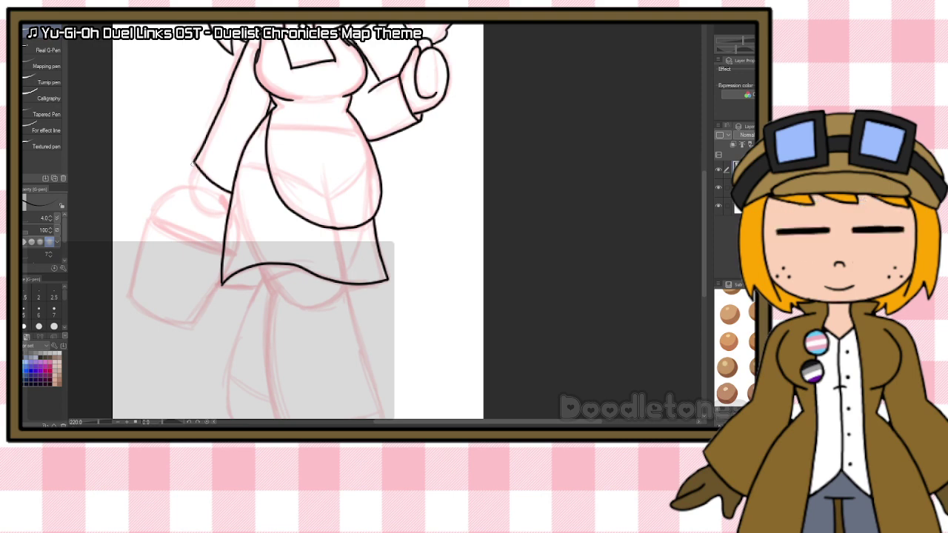
{"action": "mouse_move", "coordinate": [194, 166]}
{"action": "left_mouse_down"}
{"action": "mouse_move", "coordinate": [198, 214]}
{"action": "mouse_move", "coordinate": [230, 213]}
{"action": "mouse_move", "coordinate": [222, 218]}
{"action": "left_mouse_up"}
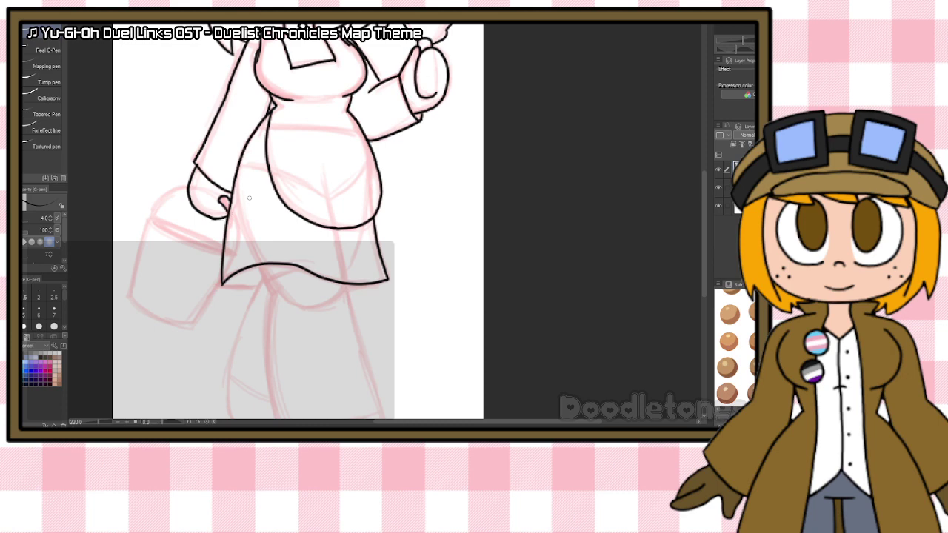
Step: Ink the bucket's double-lined handle, narrow oval opening, sides and curved base, ending the lines at the skirt edge
{"action": "scroll", "coordinate": [253, 186], "scroll_direction": "up", "scroll_amount": 4}
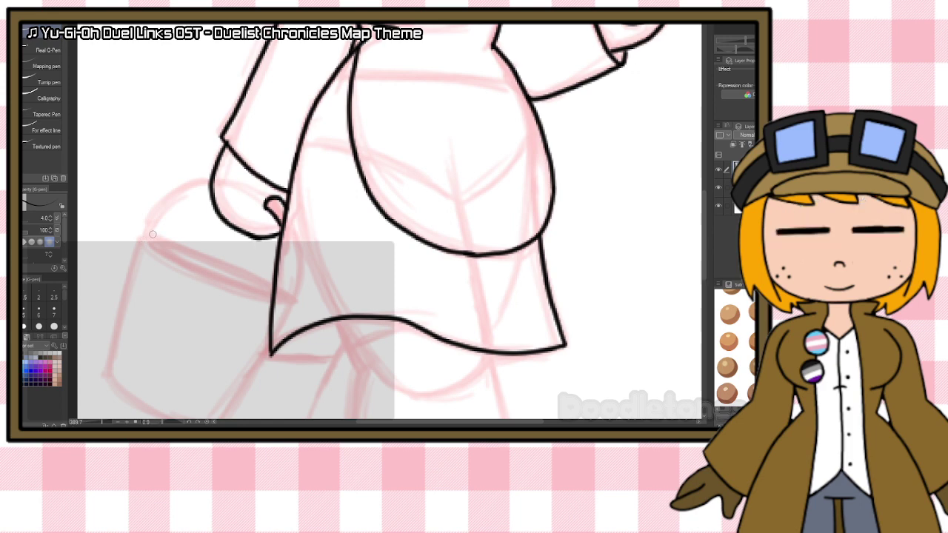
{"action": "mouse_move", "coordinate": [150, 235]}
{"action": "left_mouse_down"}
{"action": "mouse_move", "coordinate": [171, 207]}
{"action": "mouse_move", "coordinate": [207, 187]}
{"action": "mouse_move", "coordinate": [180, 188]}
{"action": "mouse_move", "coordinate": [140, 231]}
{"action": "mouse_move", "coordinate": [197, 275]}
{"action": "mouse_move", "coordinate": [271, 300]}
{"action": "left_mouse_up"}
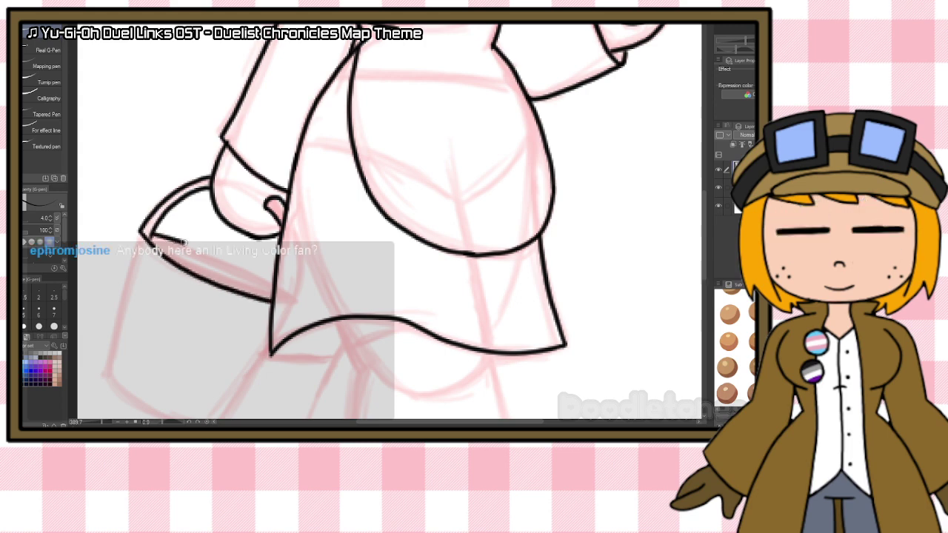
{"action": "left_click_drag", "start_coordinate": [152, 236], "coordinate": [274, 289]}
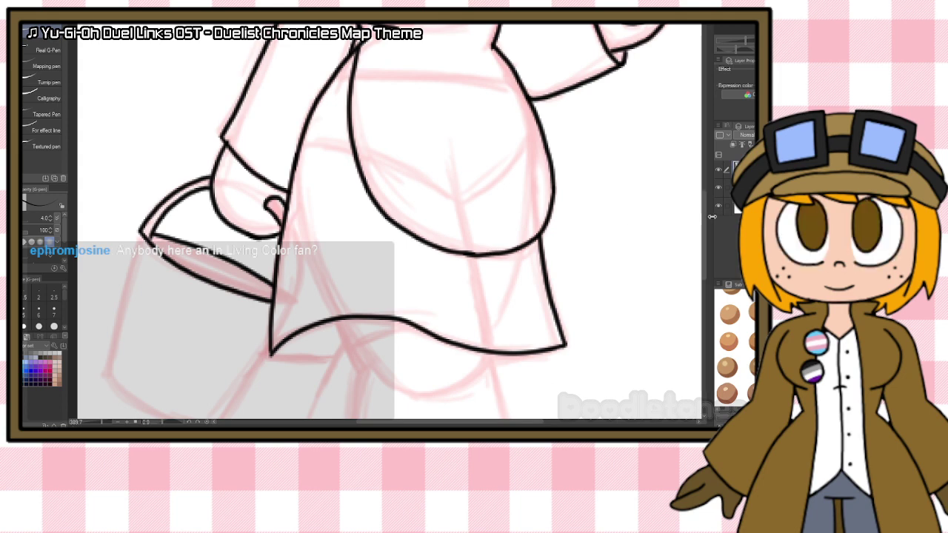
{"action": "scroll", "coordinate": [687, 222], "scroll_direction": "down", "scroll_amount": 2}
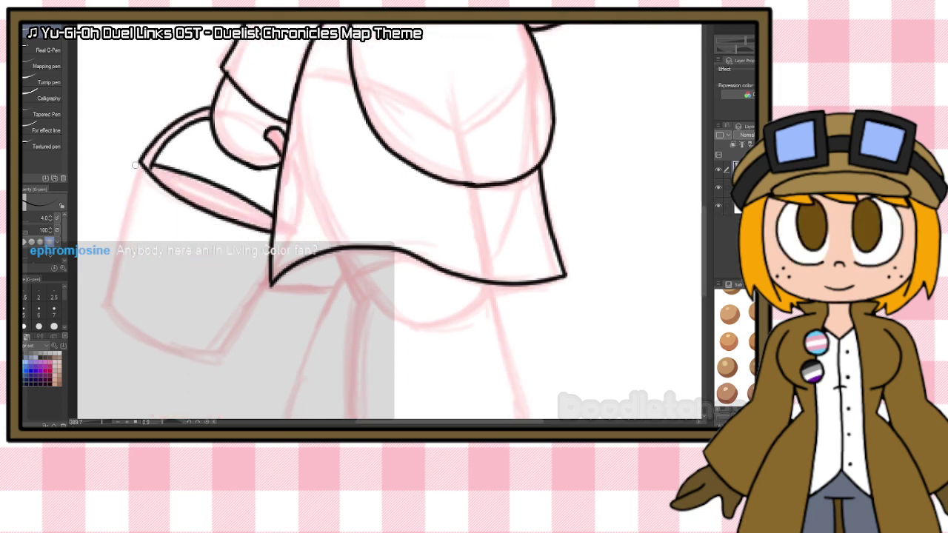
{"action": "mouse_move", "coordinate": [141, 159]}
{"action": "left_mouse_down"}
{"action": "mouse_move", "coordinate": [110, 310]}
{"action": "mouse_move", "coordinate": [163, 344]}
{"action": "mouse_move", "coordinate": [224, 354]}
{"action": "left_mouse_up"}
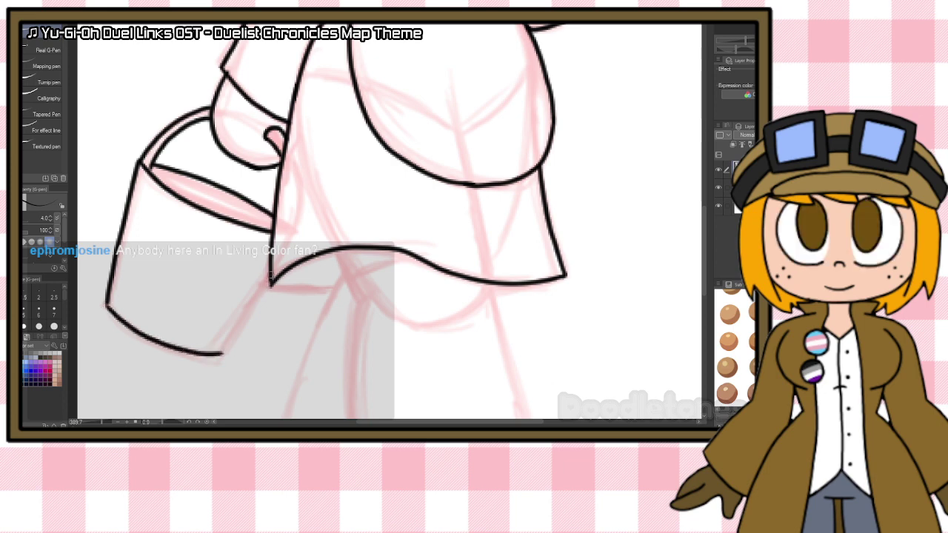
{"action": "left_click_drag", "start_coordinate": [270, 281], "coordinate": [223, 356]}
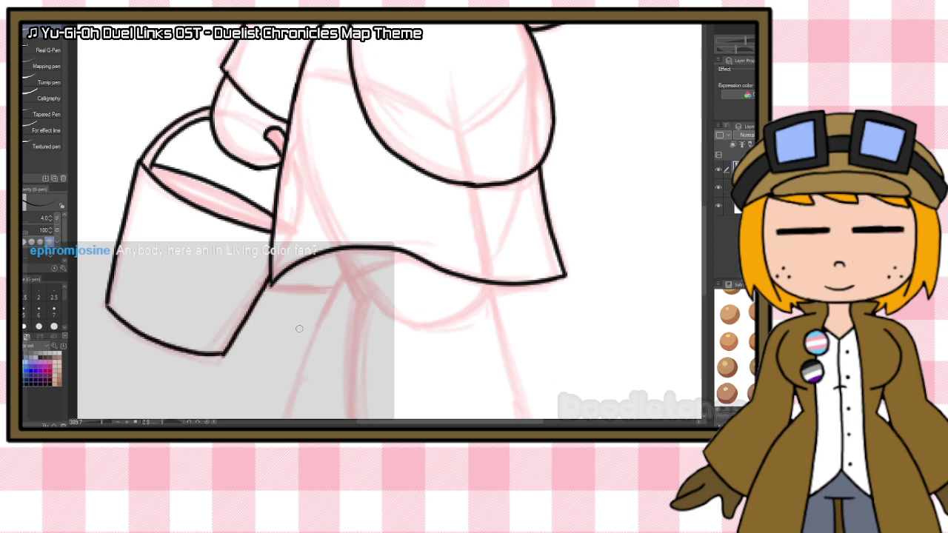
Step: Ink the front leg and rounded shoe outline down from the skirt hem, and trim the overlapping line end at the toe
{"action": "scroll", "coordinate": [317, 288], "scroll_direction": "down", "scroll_amount": 5}
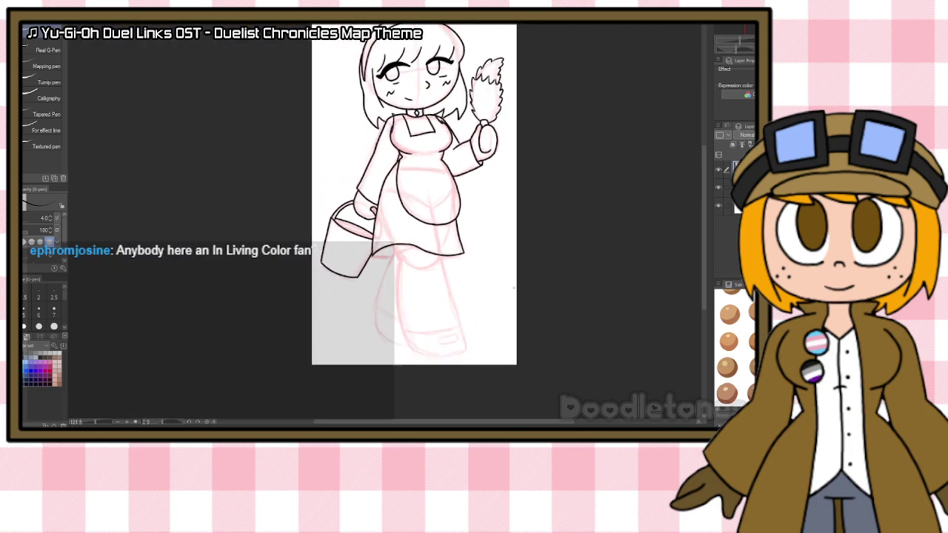
{"action": "scroll", "coordinate": [514, 288], "scroll_direction": "up", "scroll_amount": 4}
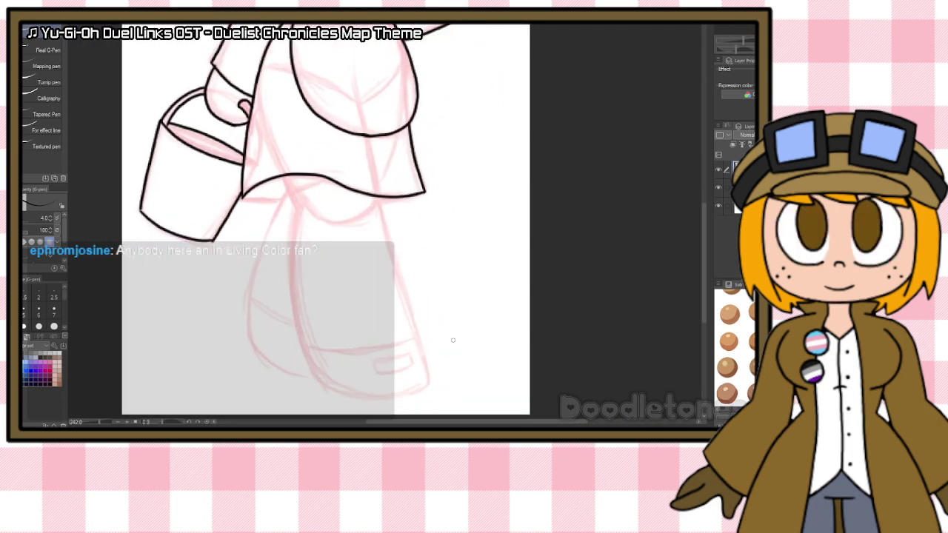
{"action": "mouse_move", "coordinate": [378, 196]}
{"action": "left_mouse_down"}
{"action": "mouse_move", "coordinate": [429, 374]}
{"action": "mouse_move", "coordinate": [420, 391]}
{"action": "left_mouse_up"}
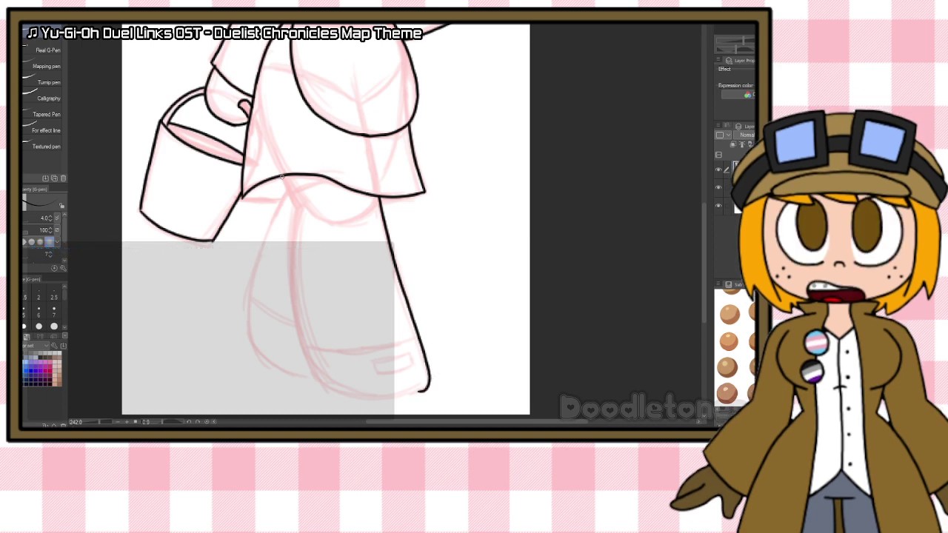
{"action": "mouse_move", "coordinate": [281, 176]}
{"action": "left_mouse_down"}
{"action": "mouse_move", "coordinate": [296, 208]}
{"action": "mouse_move", "coordinate": [301, 337]}
{"action": "mouse_move", "coordinate": [358, 402]}
{"action": "mouse_move", "coordinate": [406, 401]}
{"action": "mouse_move", "coordinate": [428, 385]}
{"action": "mouse_move", "coordinate": [418, 389]}
{"action": "left_mouse_up"}
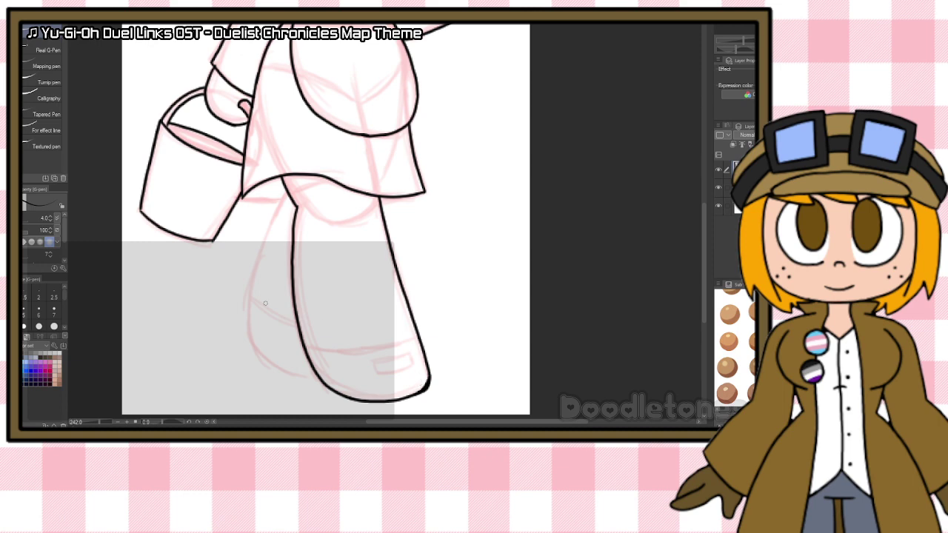
{"action": "key", "text": "e"}
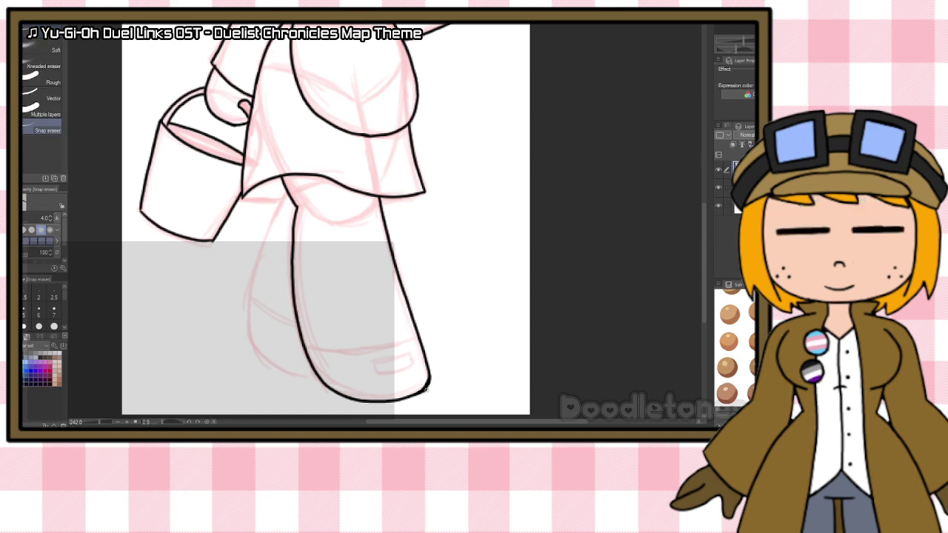
{"action": "left_click_drag", "start_coordinate": [435, 378], "coordinate": [420, 394]}
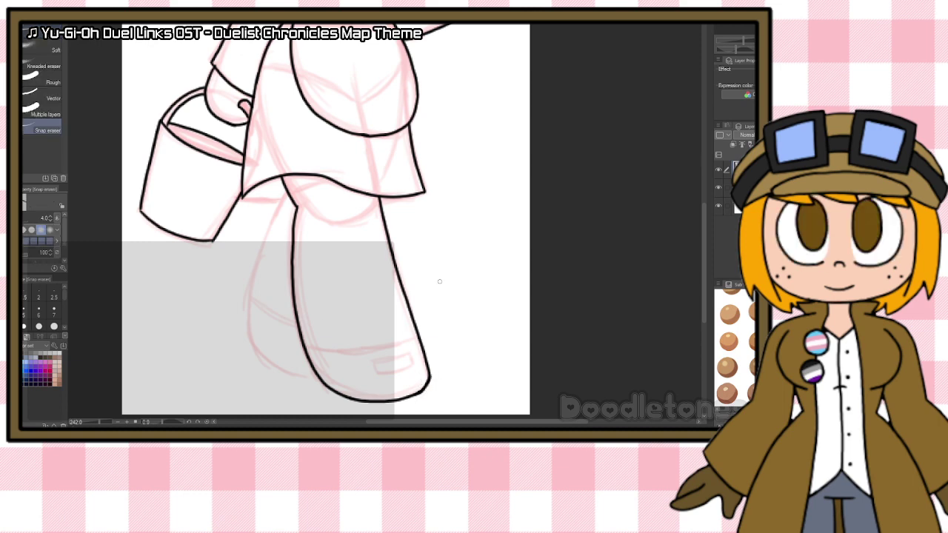
Step: Ink the curved inner skirt fold above the front leg, plus the front shoe's top line and small rectangular buckle
{"action": "key", "text": "p"}
{"action": "left_click_drag", "start_coordinate": [288, 194], "coordinate": [327, 179]}
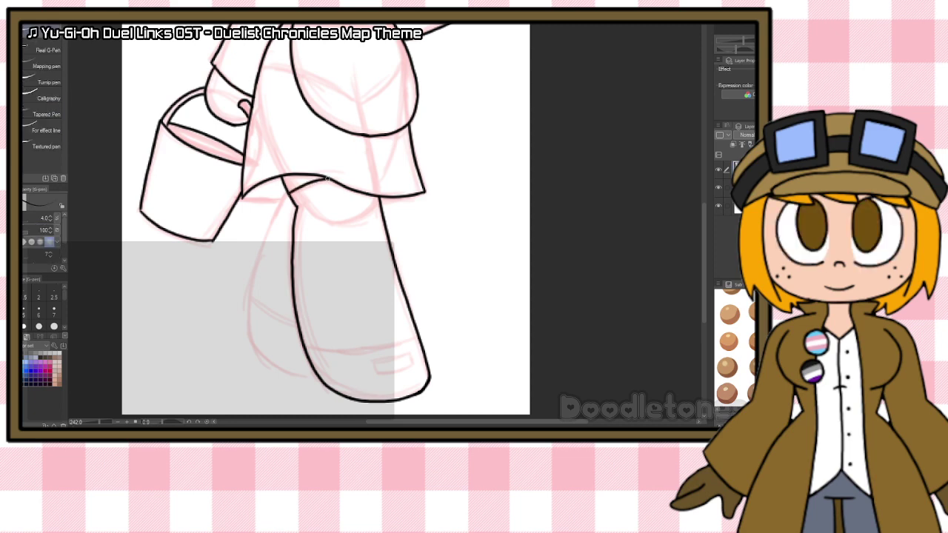
{"action": "mouse_move", "coordinate": [306, 346]}
{"action": "left_mouse_down"}
{"action": "mouse_move", "coordinate": [407, 339]}
{"action": "mouse_move", "coordinate": [407, 355]}
{"action": "mouse_move", "coordinate": [375, 373]}
{"action": "mouse_move", "coordinate": [411, 364]}
{"action": "left_mouse_up"}
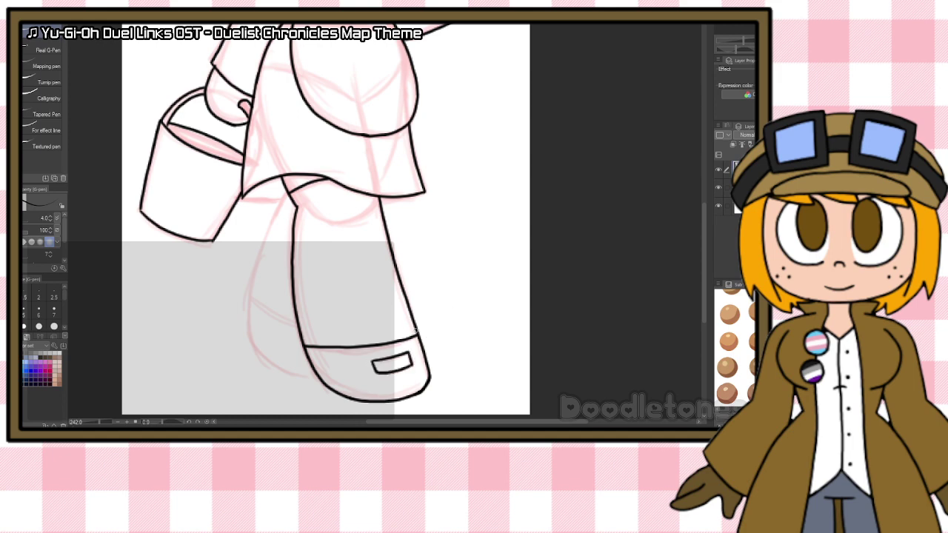
Step: Ink the back leg's outer contour and shoe line behind the front leg, and the skirt's back hem beside it
{"action": "mouse_move", "coordinate": [285, 191]}
{"action": "left_mouse_down"}
{"action": "mouse_move", "coordinate": [245, 288]}
{"action": "mouse_move", "coordinate": [250, 339]}
{"action": "mouse_move", "coordinate": [262, 358]}
{"action": "left_mouse_up"}
{"action": "key", "text": "ctrl+z"}
{"action": "mouse_move", "coordinate": [287, 191]}
{"action": "left_mouse_down"}
{"action": "mouse_move", "coordinate": [256, 261]}
{"action": "mouse_move", "coordinate": [249, 307]}
{"action": "mouse_move", "coordinate": [270, 363]}
{"action": "mouse_move", "coordinate": [316, 381]}
{"action": "left_mouse_up"}
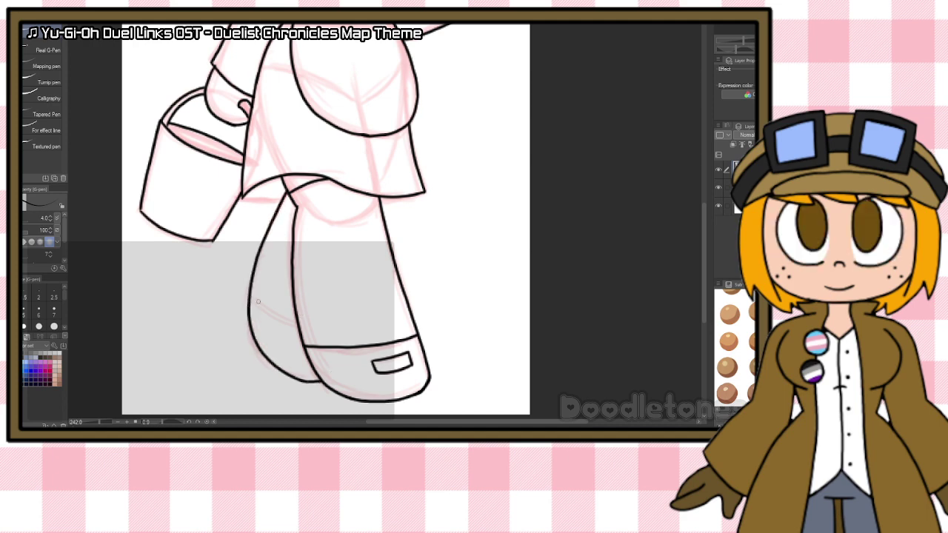
{"action": "left_click_drag", "start_coordinate": [251, 289], "coordinate": [297, 322]}
{"action": "left_click_drag", "start_coordinate": [247, 200], "coordinate": [288, 188]}
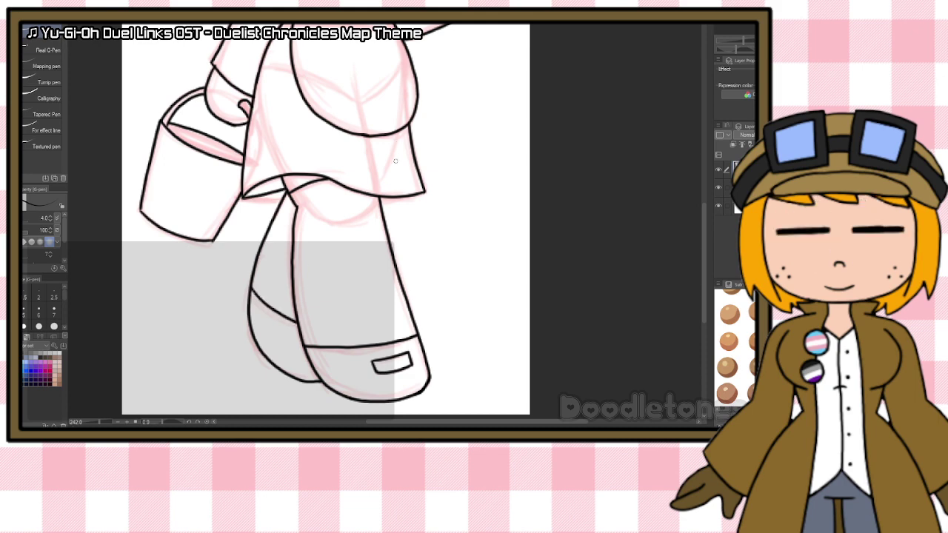
Step: Delete the pink sketch layer so only the black line art remains above the paper
{"action": "scroll", "coordinate": [393, 177], "scroll_direction": "down", "scroll_amount": 5}
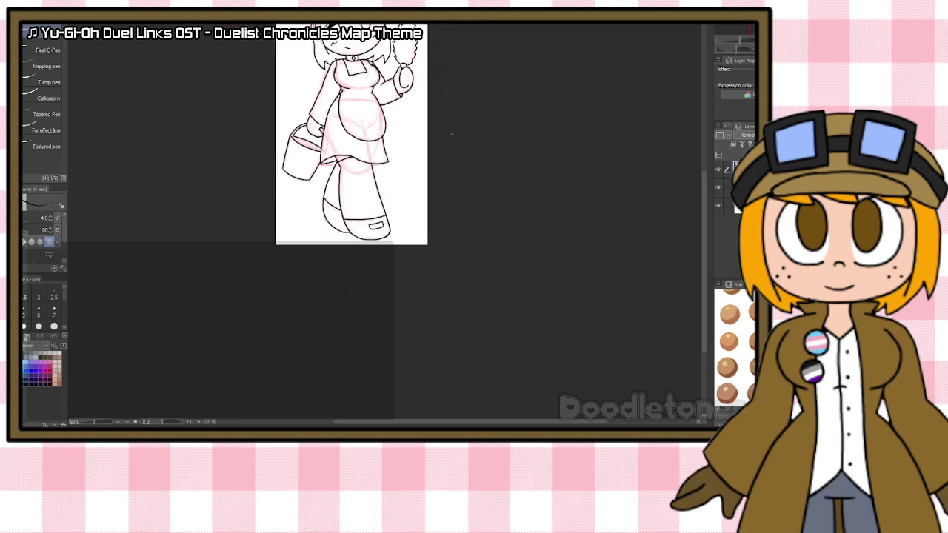
{"action": "left_click_drag", "start_coordinate": [704, 209], "coordinate": [705, 158]}
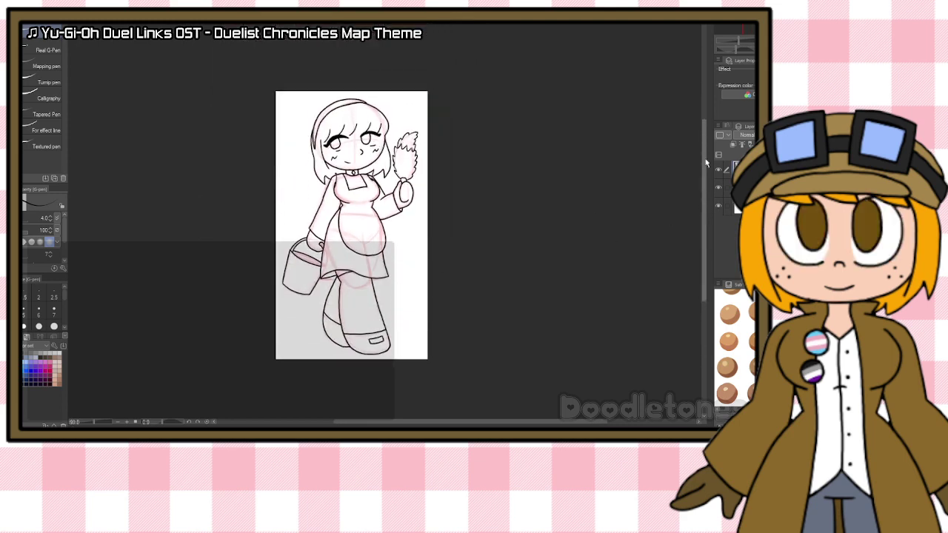
{"action": "left_click", "coordinate": [737, 188]}
{"action": "key", "text": "Delete"}
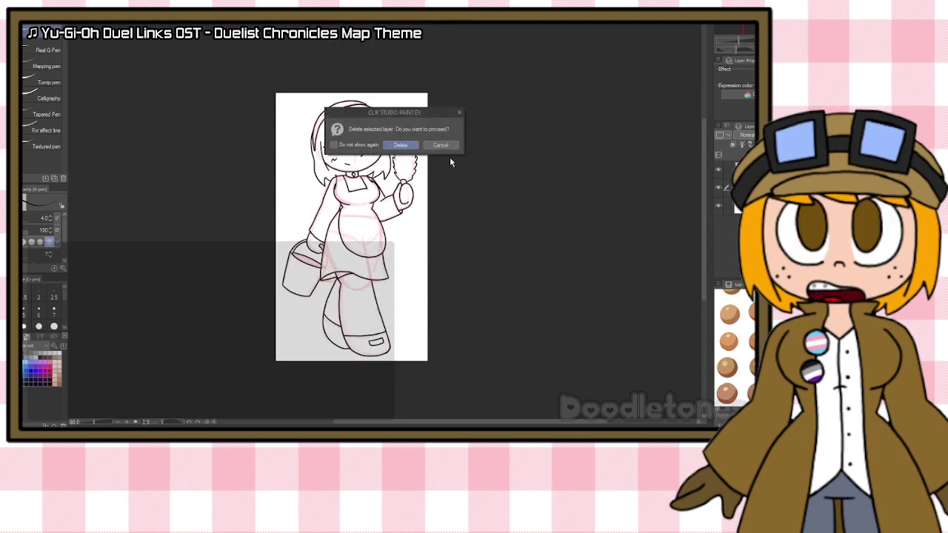
{"action": "left_click", "coordinate": [401, 145]}
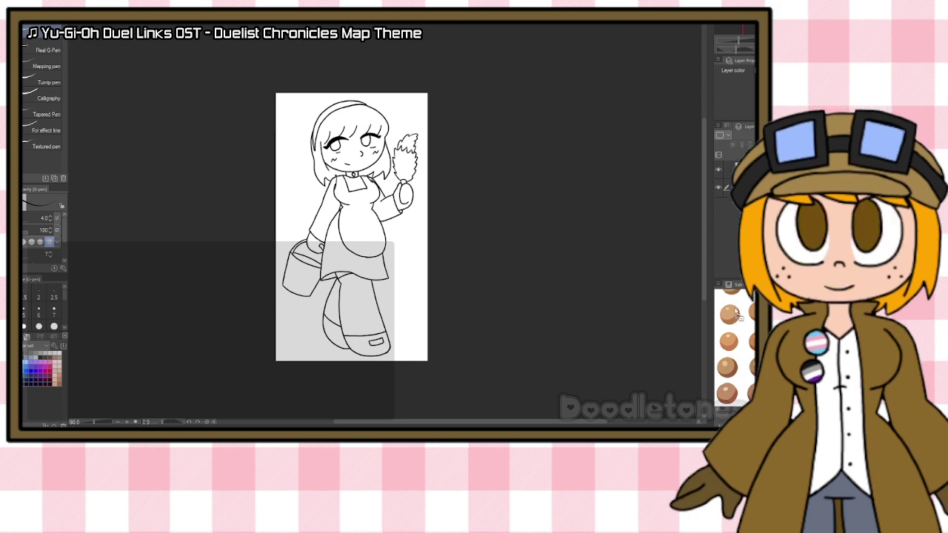
Step: Switch to the yellow-haired character reference image, and hide the paper layer beneath a new empty layer
{"action": "left_click", "coordinate": [744, 407]}
{"action": "scroll", "coordinate": [374, 104], "scroll_direction": "up", "scroll_amount": 6}
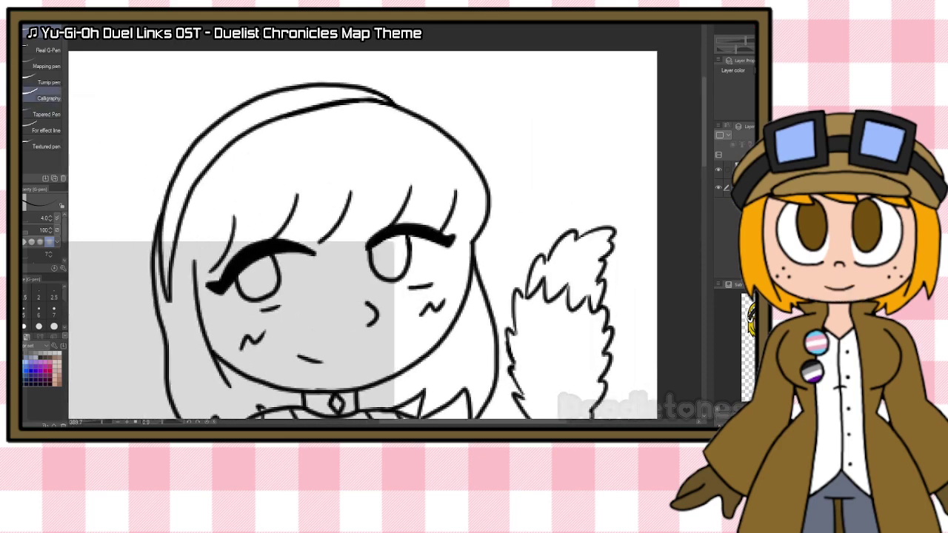
{"action": "left_click", "coordinate": [23, 100]}
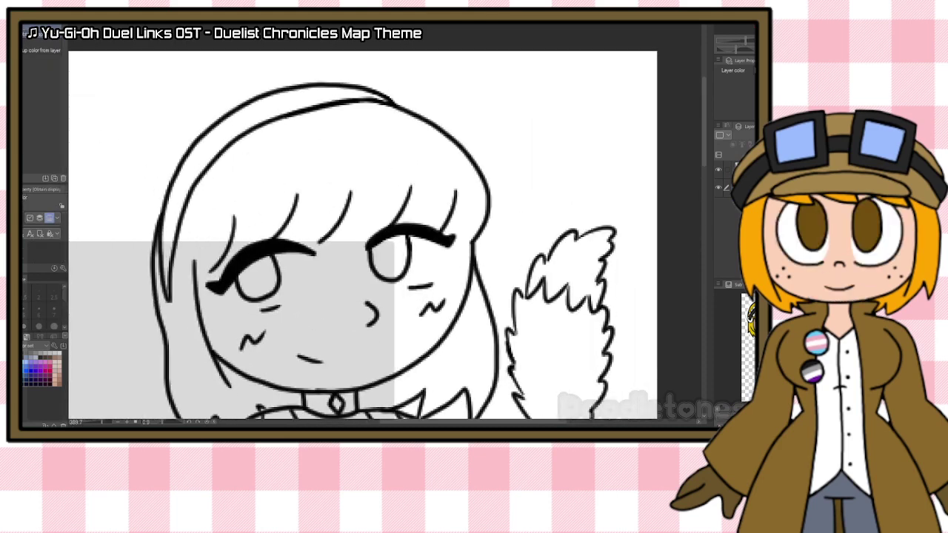
{"action": "left_click", "coordinate": [719, 208]}
{"action": "left_click", "coordinate": [717, 207]}
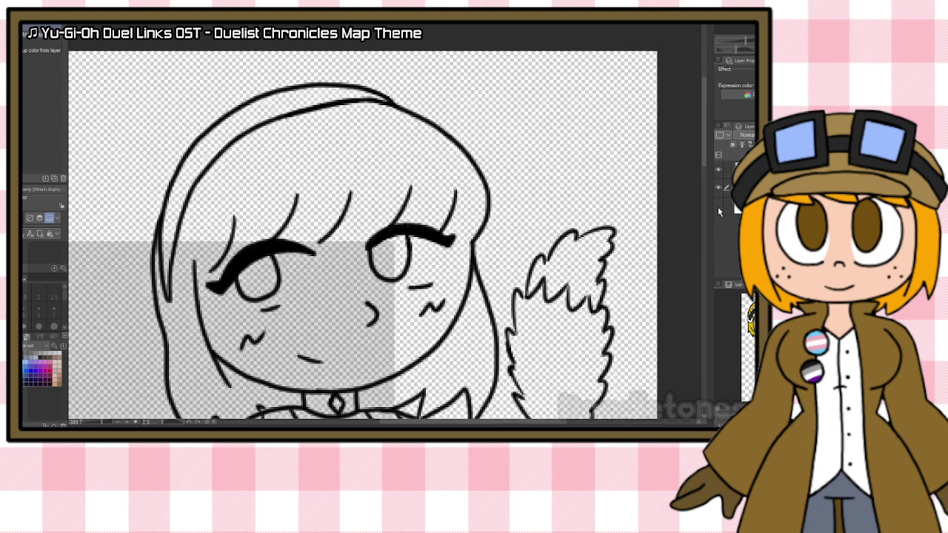
Step: Paint a yellow edge along the bottom of the fringe, from the face's outer side across both eyes, to close off the hair area
{"action": "key", "text": "p"}
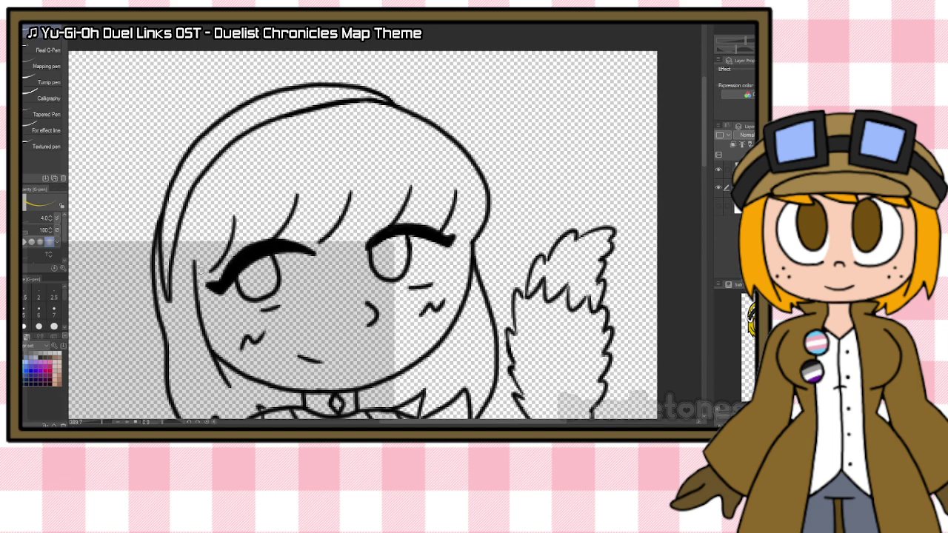
{"action": "left_click_drag", "start_coordinate": [228, 239], "coordinate": [198, 277]}
{"action": "left_click_drag", "start_coordinate": [279, 227], "coordinate": [231, 252]}
{"action": "mouse_move", "coordinate": [337, 217]}
{"action": "left_mouse_down"}
{"action": "mouse_move", "coordinate": [270, 242]}
{"action": "mouse_move", "coordinate": [297, 243]}
{"action": "left_mouse_up"}
{"action": "left_click_drag", "start_coordinate": [397, 215], "coordinate": [328, 238]}
{"action": "left_click_drag", "start_coordinate": [388, 220], "coordinate": [328, 234]}
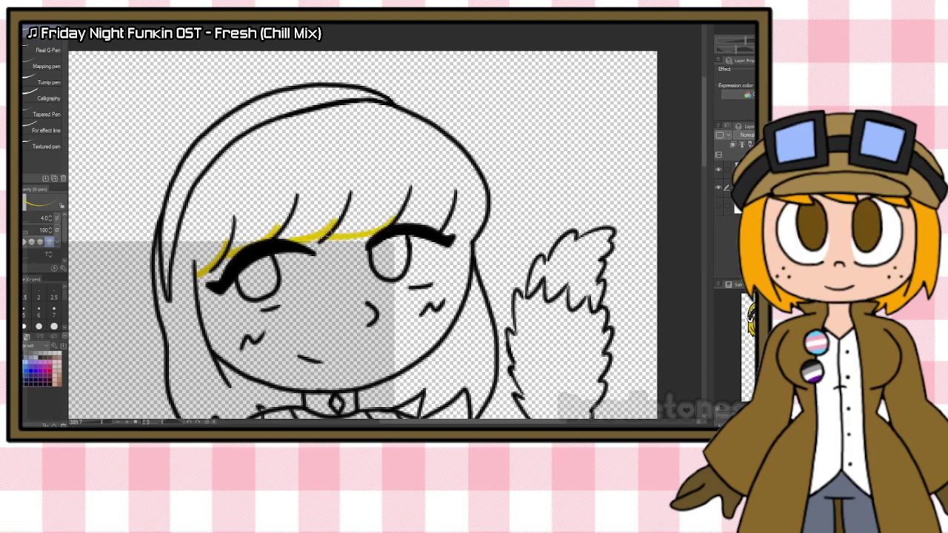
{"action": "mouse_move", "coordinate": [445, 221]}
{"action": "left_mouse_down"}
{"action": "mouse_move", "coordinate": [427, 228]}
{"action": "mouse_move", "coordinate": [460, 234]}
{"action": "left_mouse_up"}
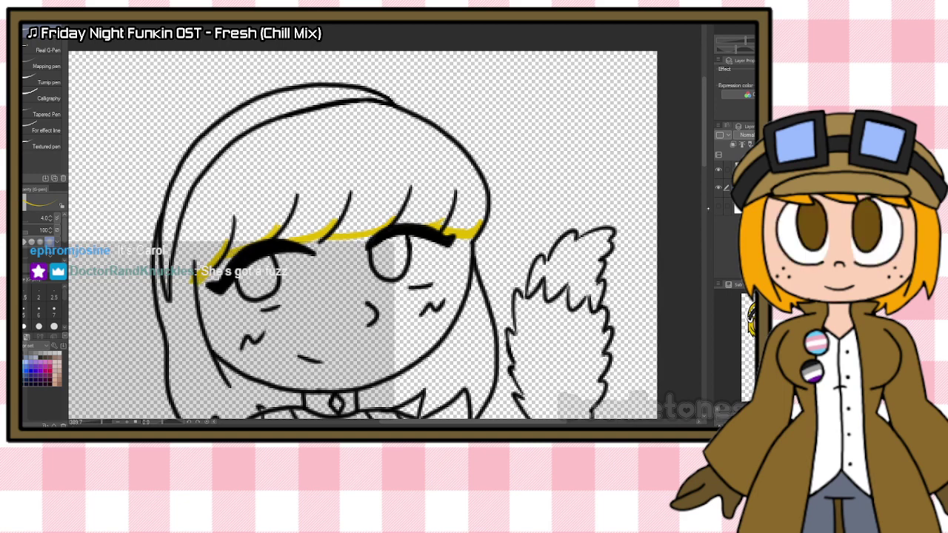
Step: Fill the fringe and the hair on both sides of the face with yellow
{"action": "scroll", "coordinate": [682, 173], "scroll_direction": "down", "scroll_amount": 3}
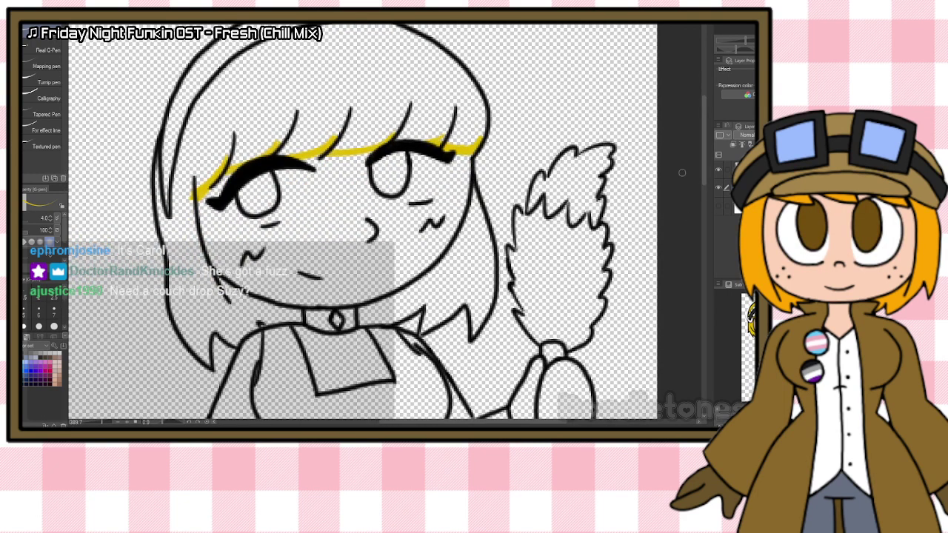
{"action": "key", "text": "g"}
{"action": "left_click", "coordinate": [242, 98]}
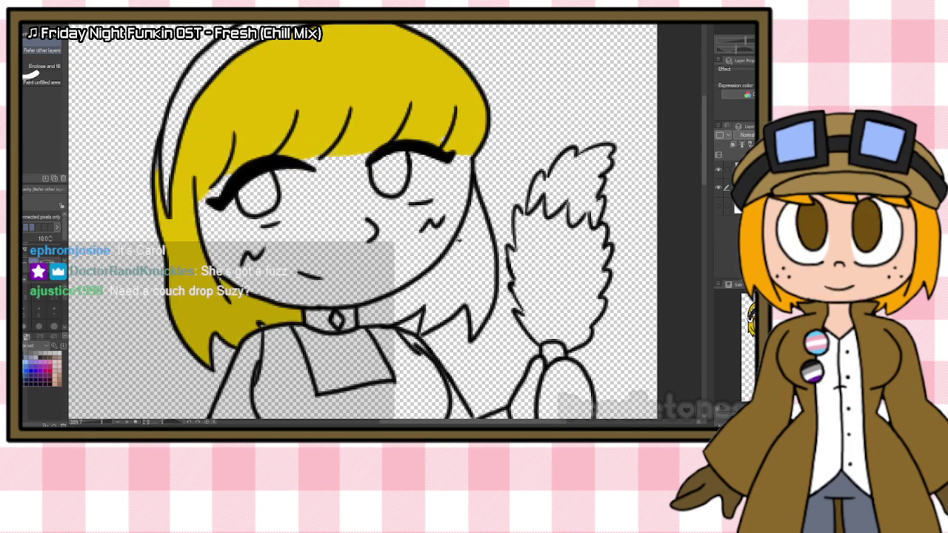
{"action": "left_click", "coordinate": [448, 302]}
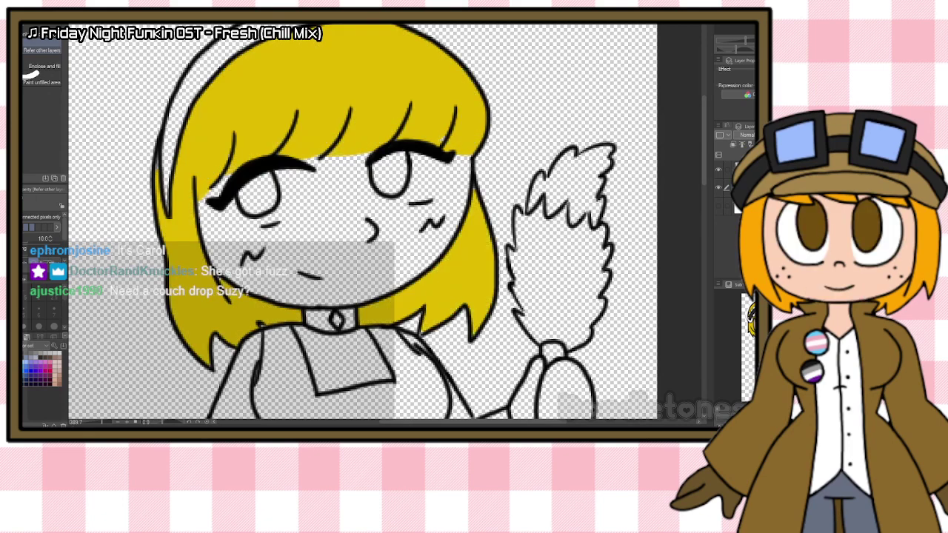
{"action": "key", "text": "p"}
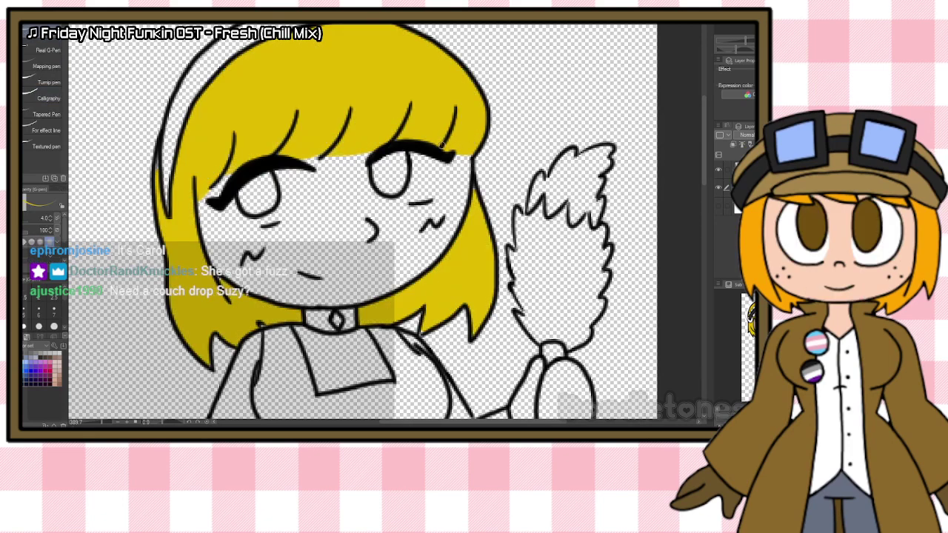
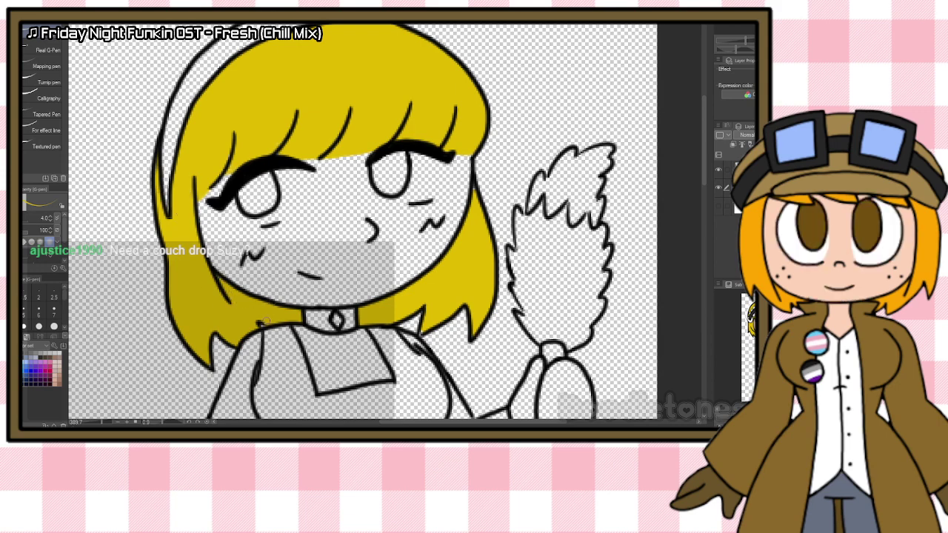
Step: Fill the headband with the near-black colour and cover the unfilled spot at its tip
{"action": "scroll", "coordinate": [695, 159], "scroll_direction": "up", "scroll_amount": 3}
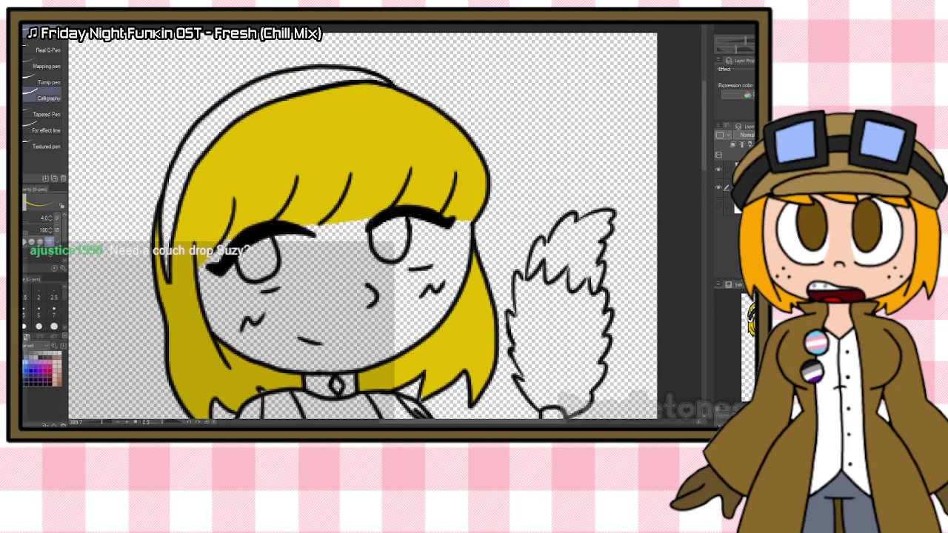
{"action": "key", "text": "i"}
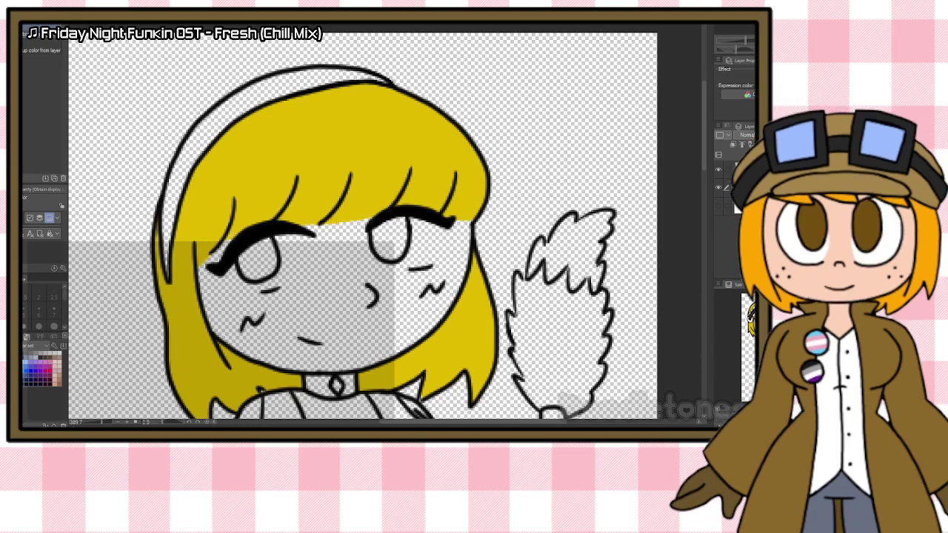
{"action": "key", "text": "g"}
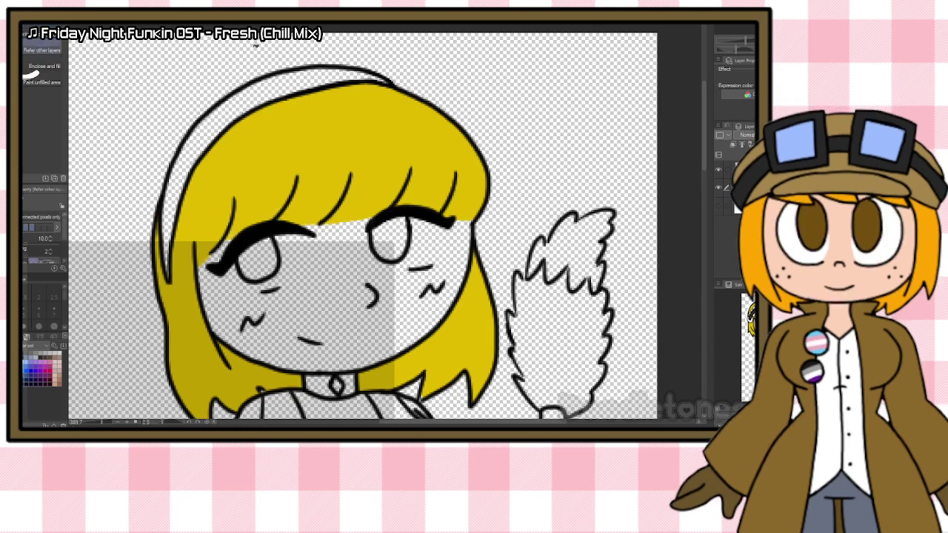
{"action": "left_click", "coordinate": [255, 96]}
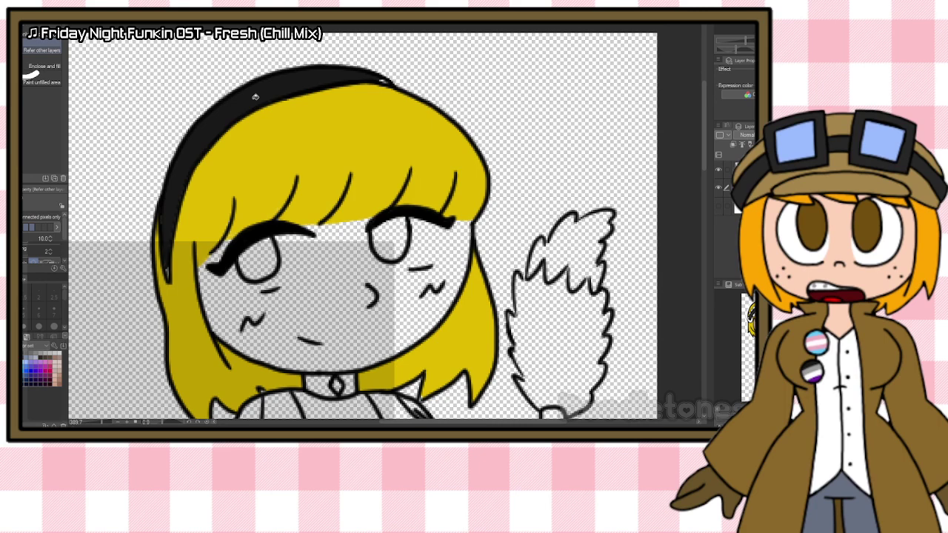
{"action": "key", "text": "p"}
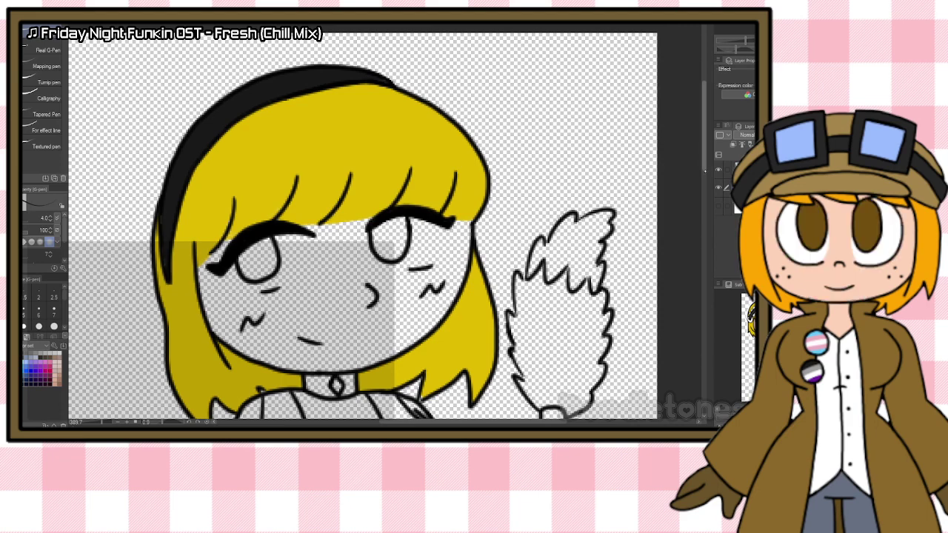
Step: Fill both sleeves, the square neckline panel and the skirt around the apron with near-black
{"action": "scroll", "coordinate": [363, 222], "scroll_direction": "down", "scroll_amount": 5}
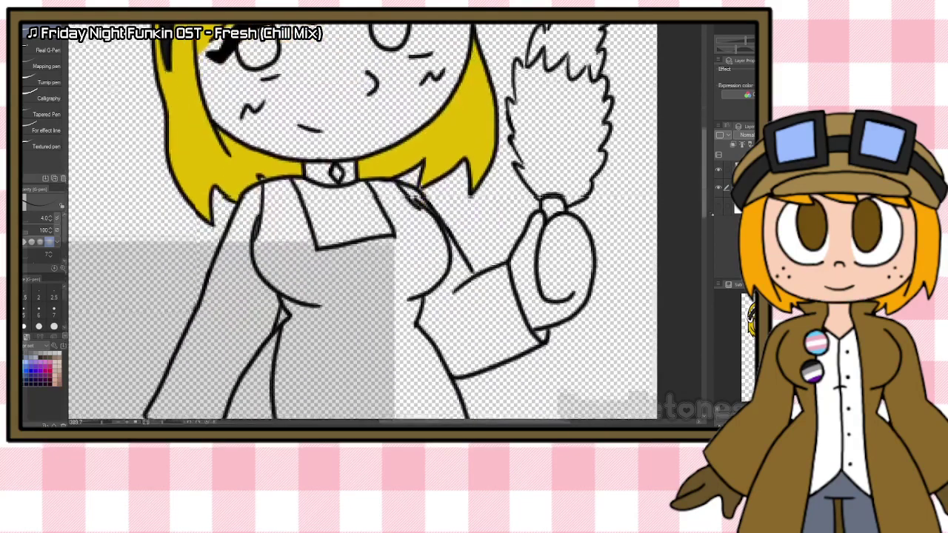
{"action": "scroll", "coordinate": [474, 227], "scroll_direction": "down", "scroll_amount": 4}
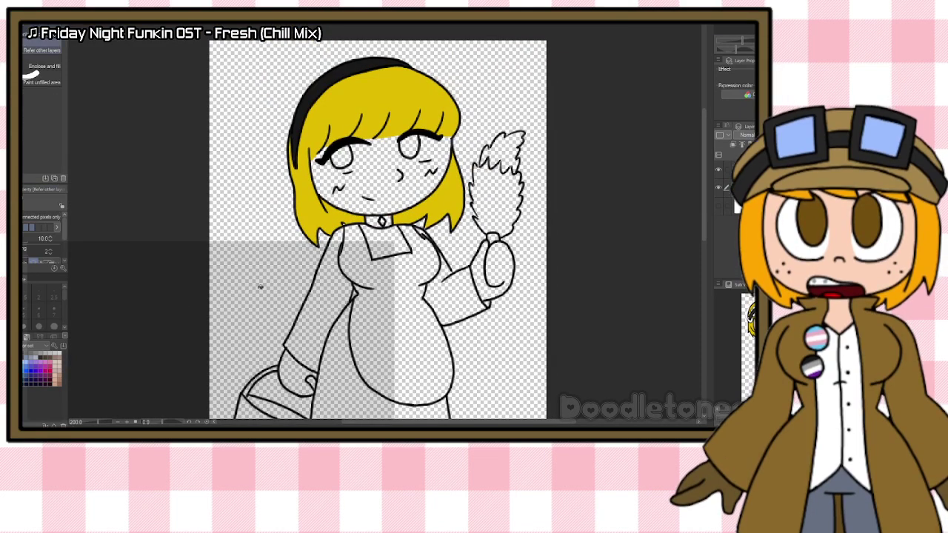
{"action": "key", "text": "g"}
{"action": "left_click", "coordinate": [318, 296]}
{"action": "left_click", "coordinate": [385, 245]}
{"action": "left_click", "coordinate": [447, 285]}
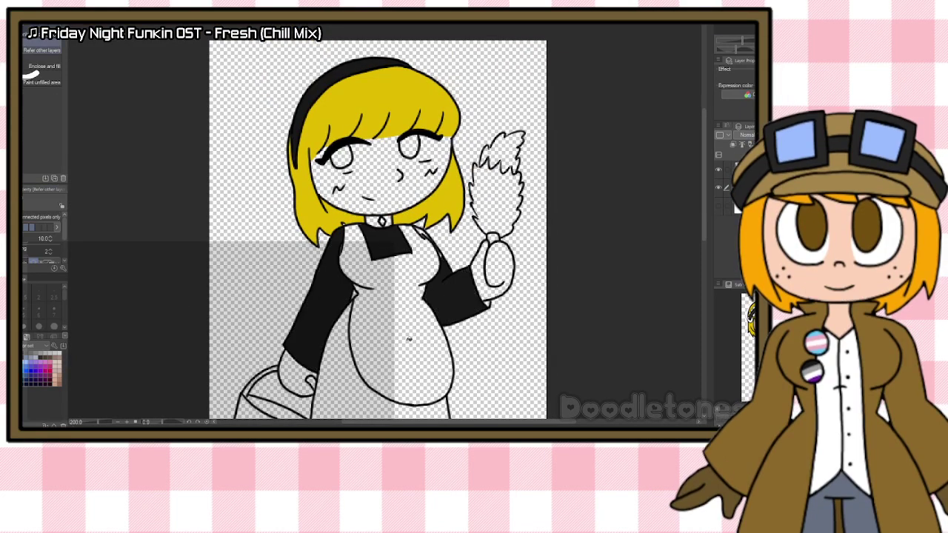
{"action": "left_click", "coordinate": [430, 243]}
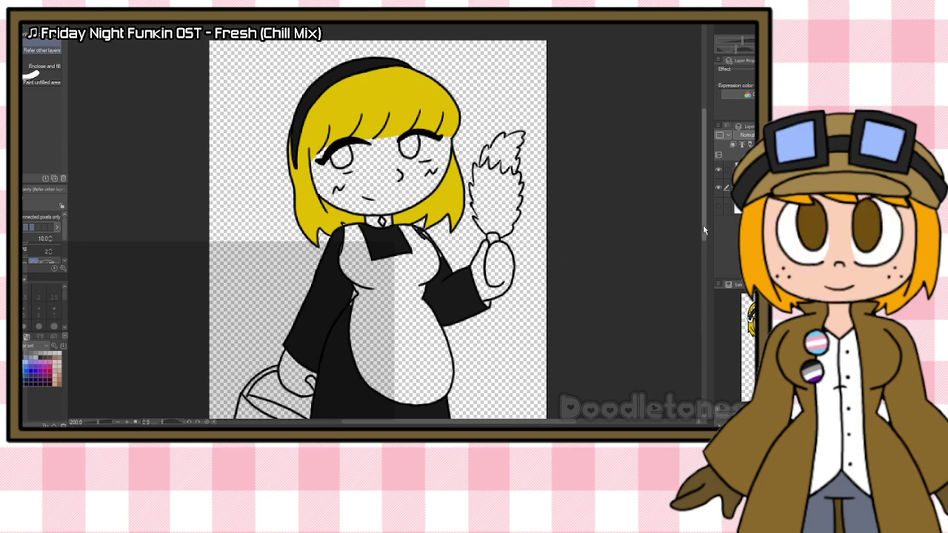
Step: Touch up the unfilled gaps with yellow at the hair tips and near-black at the dress shoulder and raised sleeve's cuff
{"action": "left_click_drag", "start_coordinate": [704, 226], "coordinate": [705, 249]}
{"action": "scroll", "coordinate": [516, 226], "scroll_direction": "up", "scroll_amount": 5}
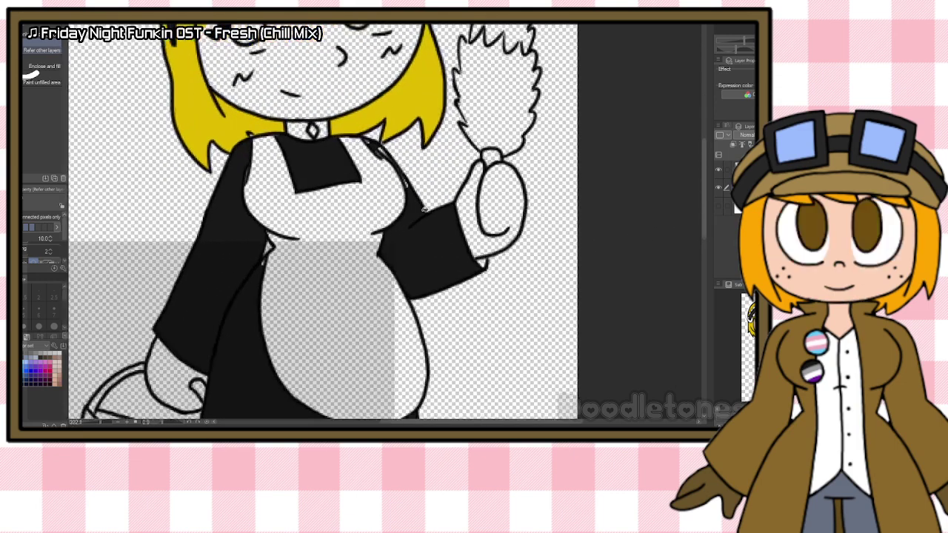
{"action": "scroll", "coordinate": [423, 210], "scroll_direction": "up", "scroll_amount": 1}
{"action": "key", "text": "p"}
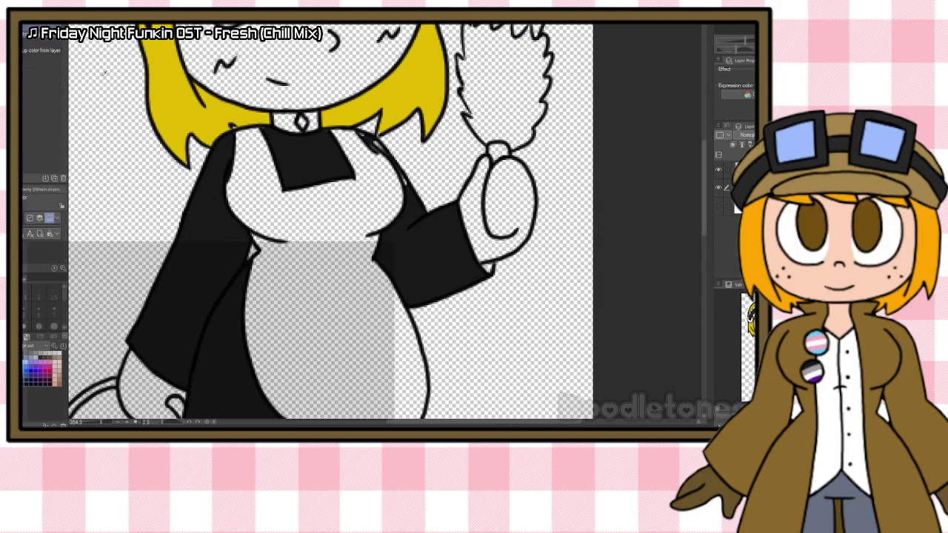
{"action": "left_click", "coordinate": [182, 153], "text": "alt"}
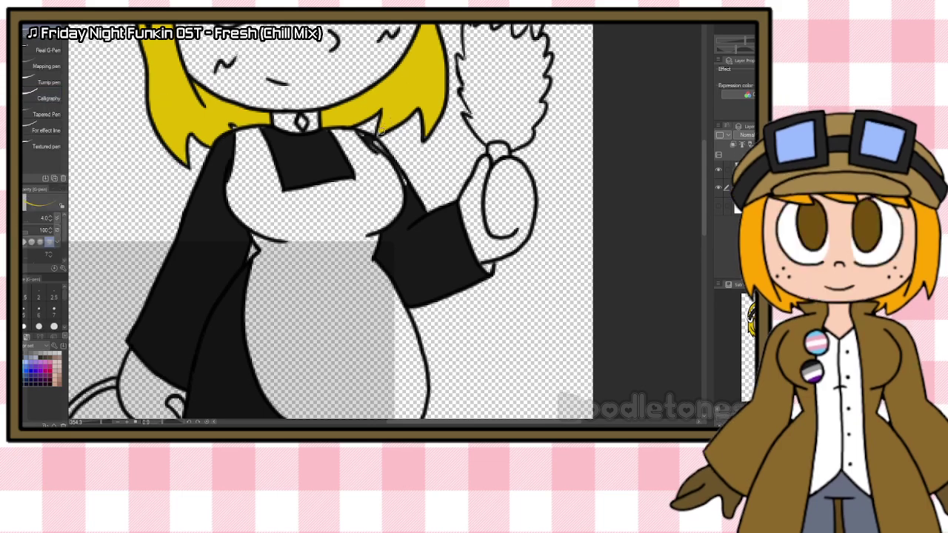
{"action": "key", "text": "alt"}
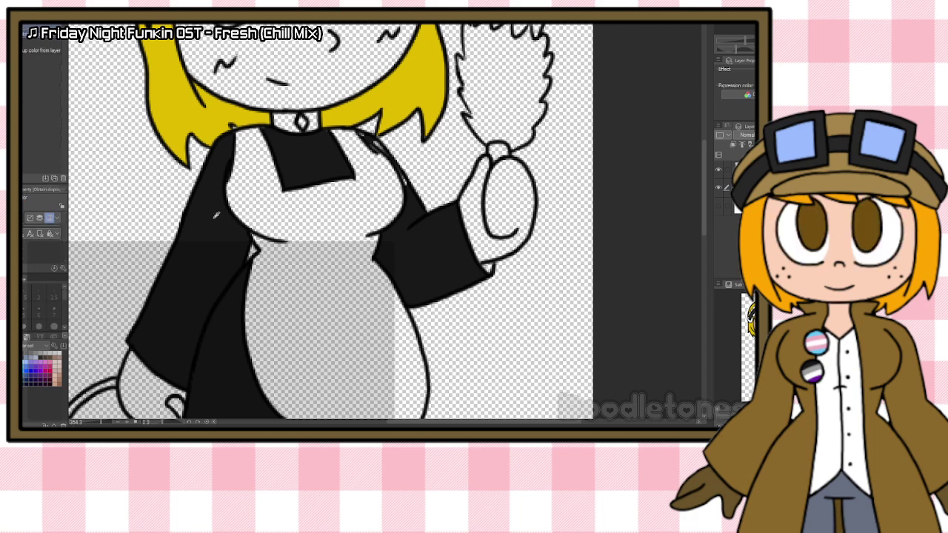
{"action": "key", "text": "p"}
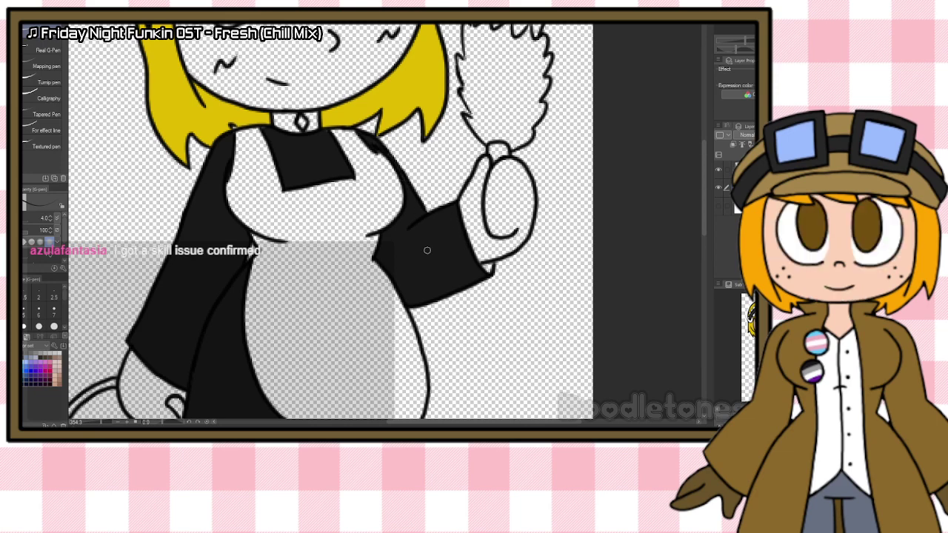
{"action": "left_click_drag", "start_coordinate": [484, 268], "coordinate": [482, 278]}
Step: Fill the inner back section of the skirt hem above the legs with near-black
{"action": "scroll", "coordinate": [393, 233], "scroll_direction": "down", "scroll_amount": 2}
{"action": "scroll", "coordinate": [388, 232], "scroll_direction": "down", "scroll_amount": 2}
{"action": "scroll", "coordinate": [379, 315], "scroll_direction": "up", "scroll_amount": 3}
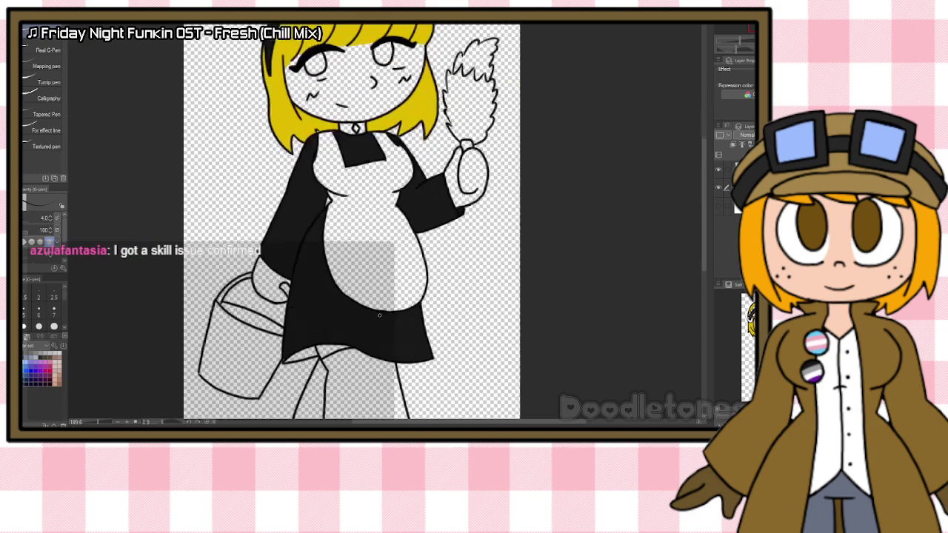
{"action": "key", "text": "g"}
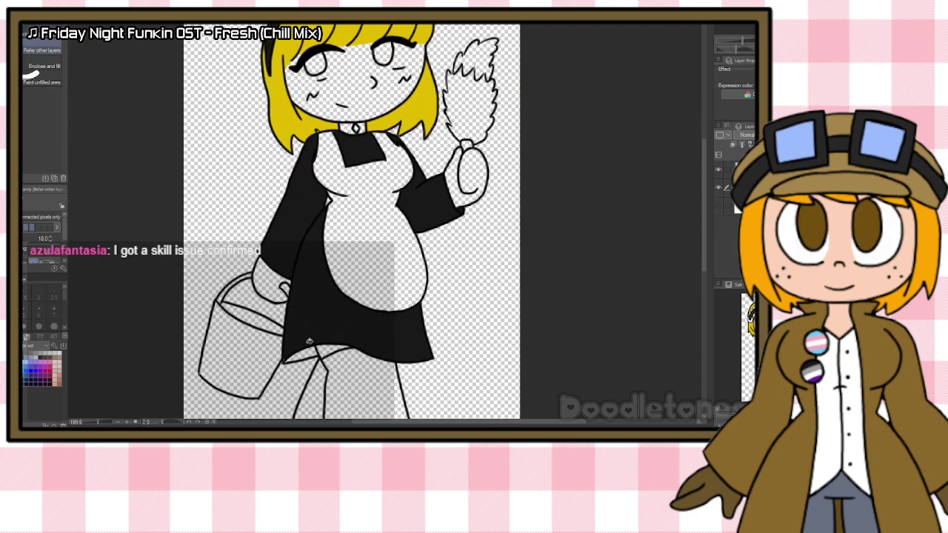
{"action": "left_click", "coordinate": [304, 353]}
{"action": "scroll", "coordinate": [340, 359], "scroll_direction": "up", "scroll_amount": 1}
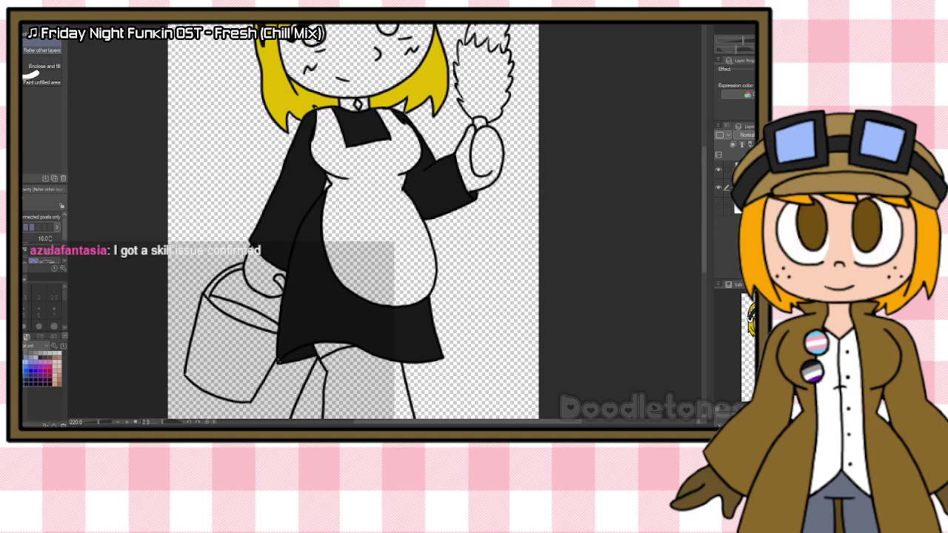
{"action": "key", "text": "p"}
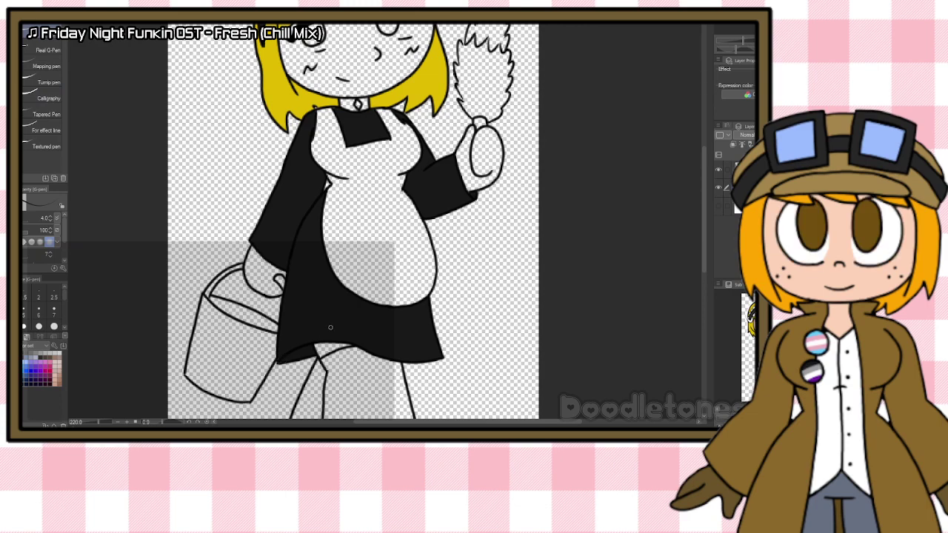
Step: Fill both gloved hands, the apron and both stockinged legs with white
{"action": "scroll", "coordinate": [320, 26], "scroll_direction": "down", "scroll_amount": 2}
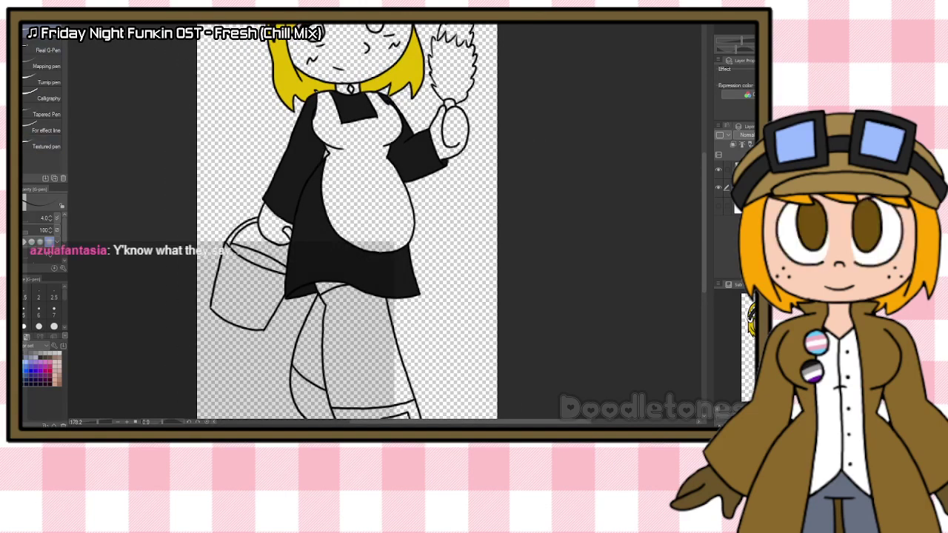
{"action": "key", "text": "g"}
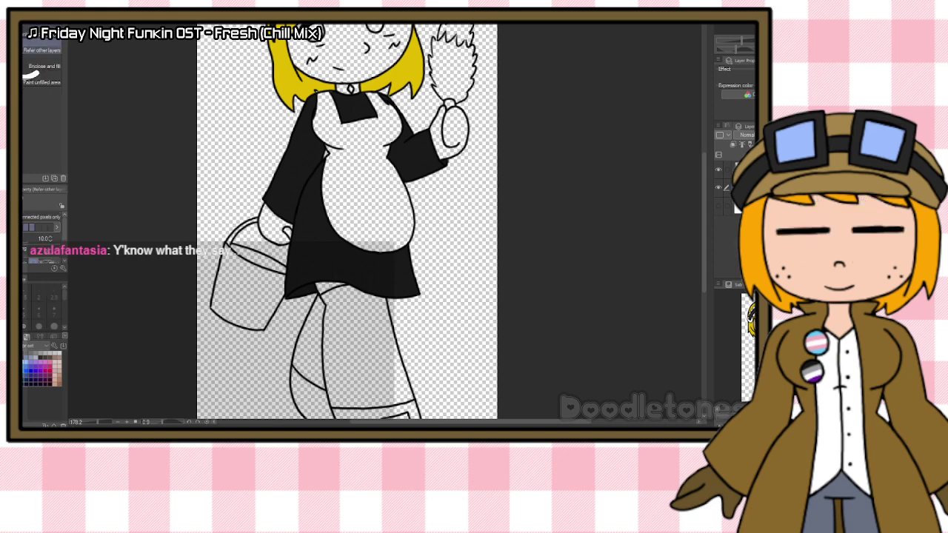
{"action": "left_click", "coordinate": [276, 224]}
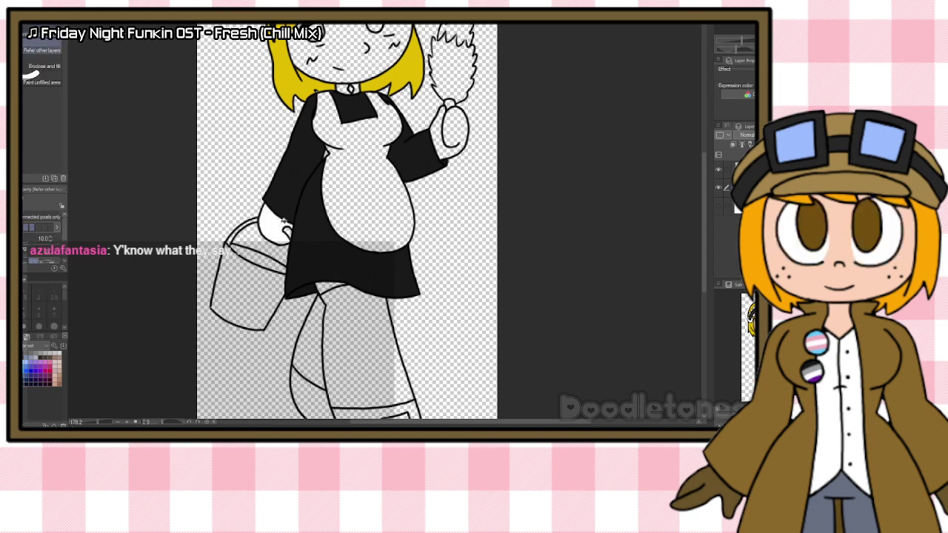
{"action": "left_click", "coordinate": [370, 193]}
{"action": "left_click", "coordinate": [455, 134]}
{"action": "left_click", "coordinate": [379, 303]}
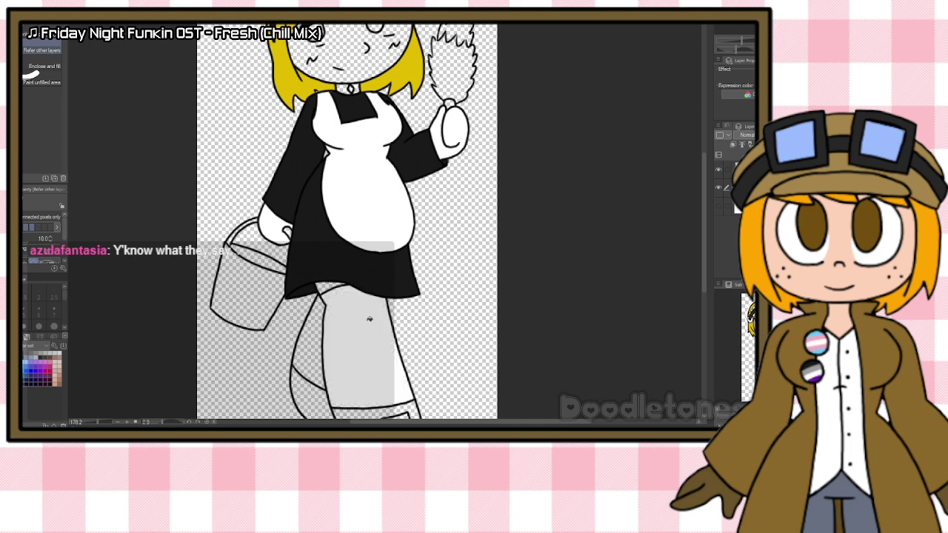
{"action": "left_click", "coordinate": [314, 355]}
{"action": "scroll", "coordinate": [315, 354], "scroll_direction": "down", "scroll_amount": 2}
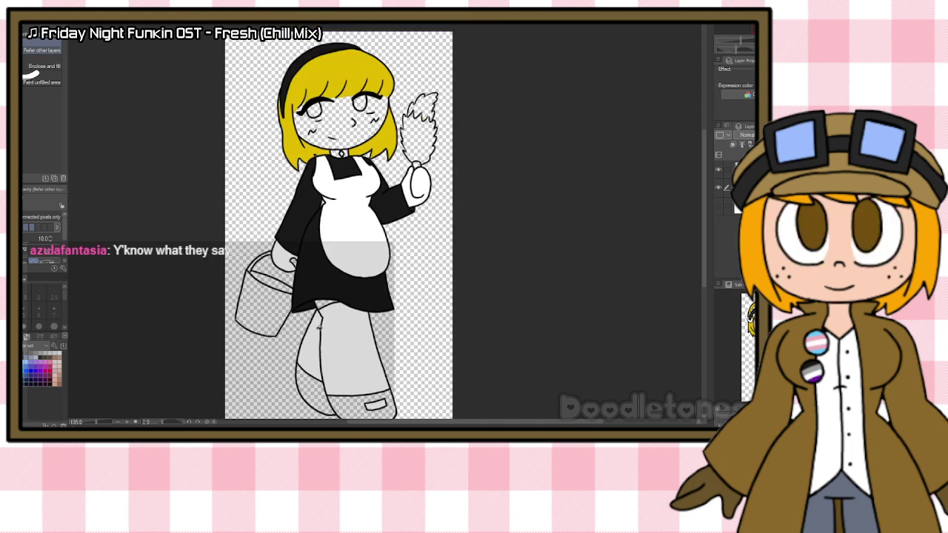
Step: Fill both shoes with near-black, leaving the front shoe's buckle unfilled
{"action": "key", "text": "i"}
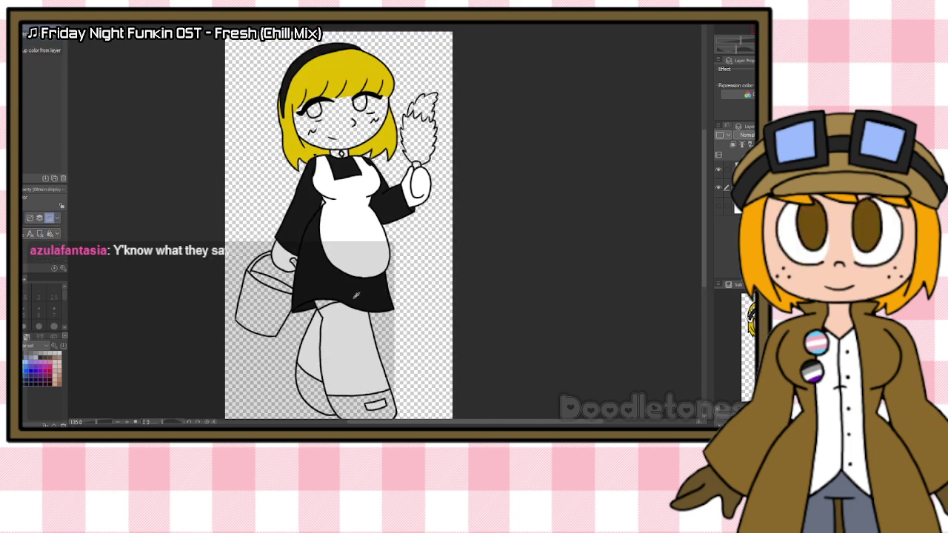
{"action": "key", "text": "g"}
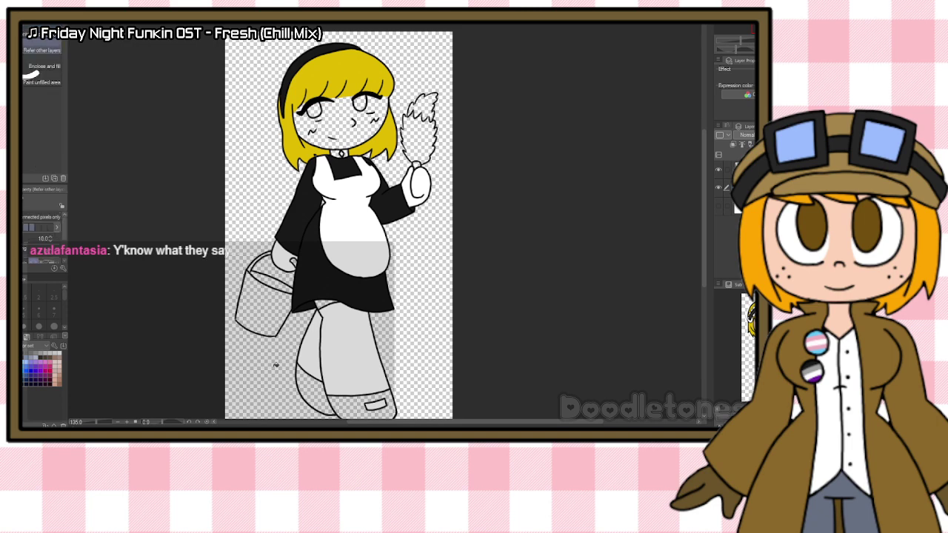
{"action": "left_click", "coordinate": [322, 398]}
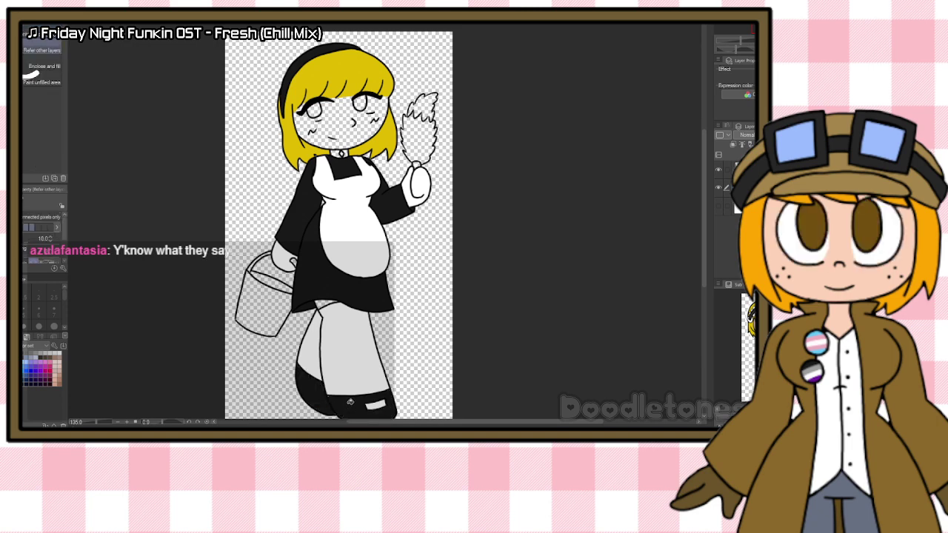
{"action": "key", "text": "p"}
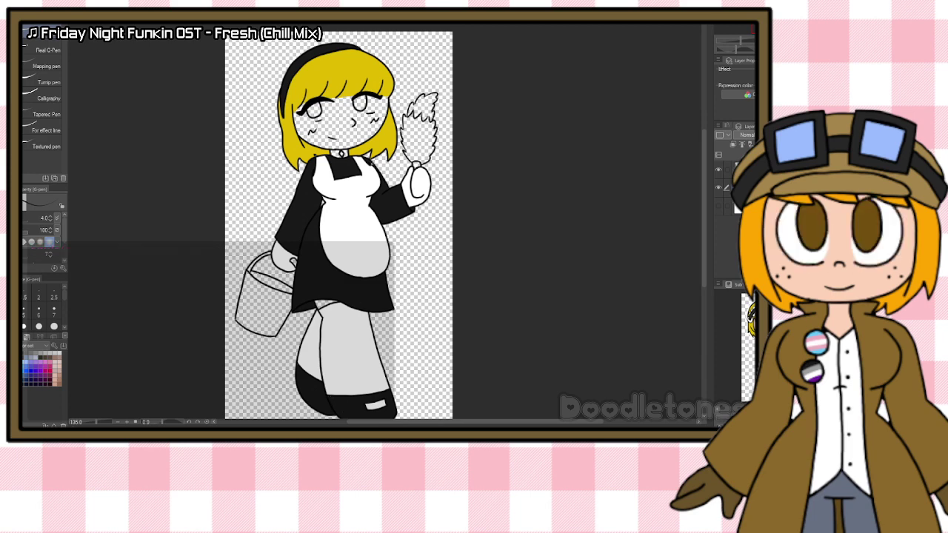
Step: Fill the bucket's body and handle with mid grey and its inside with darker grey, including the handle piece by the glove
{"action": "scroll", "coordinate": [403, 148], "scroll_direction": "up", "scroll_amount": 4}
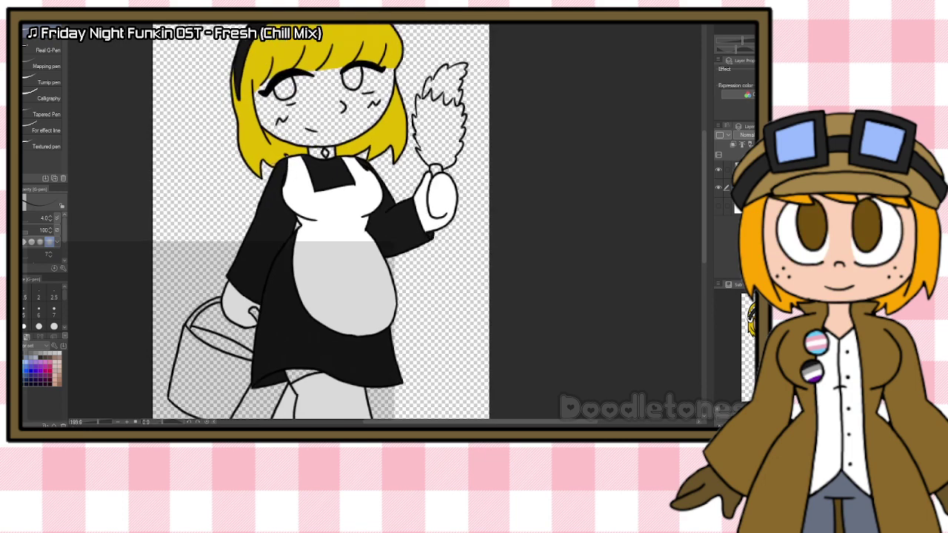
{"action": "scroll", "coordinate": [254, 148], "scroll_direction": "down", "scroll_amount": 1}
{"action": "key", "text": "g"}
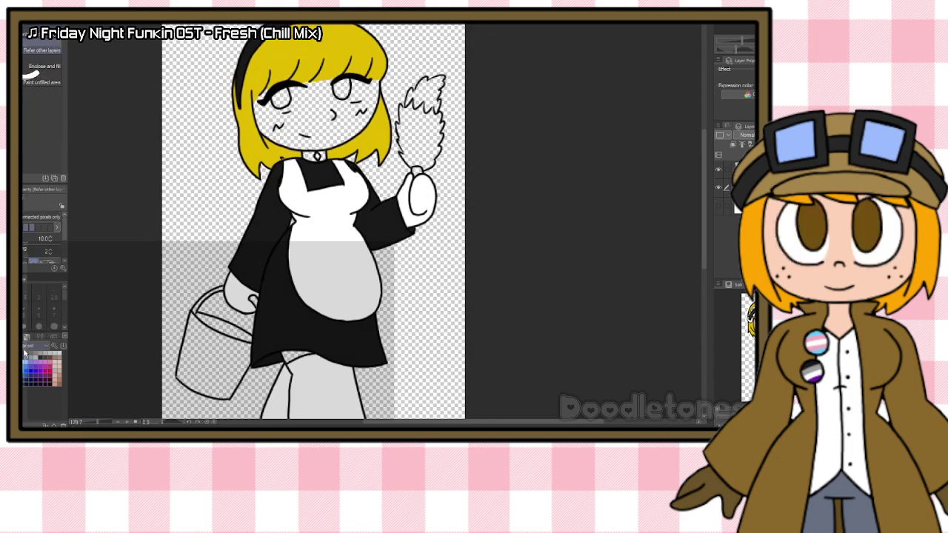
{"action": "left_click", "coordinate": [182, 357]}
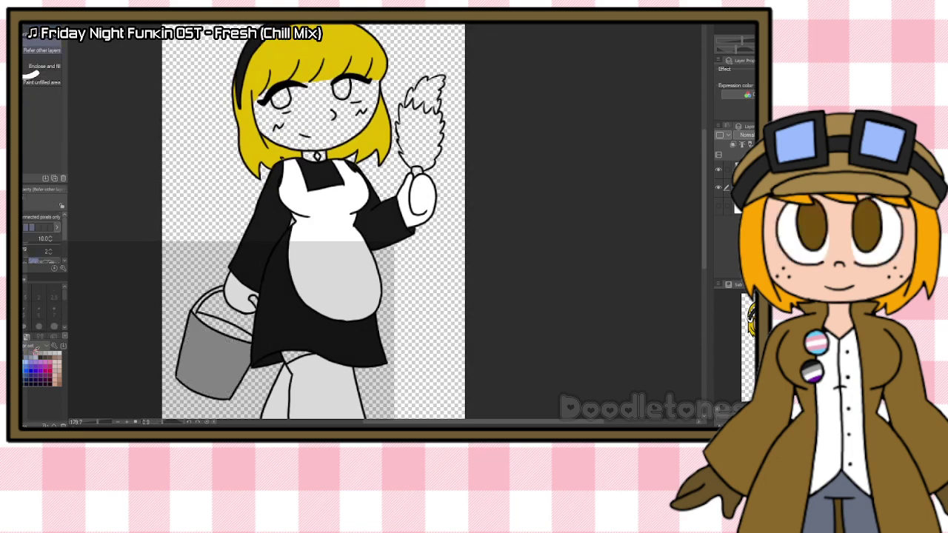
{"action": "left_click", "coordinate": [214, 325]}
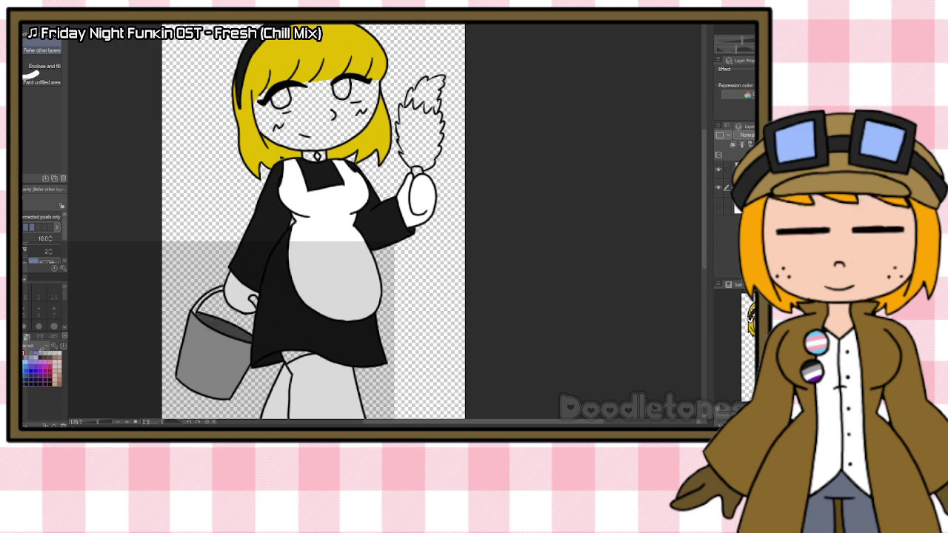
{"action": "scroll", "coordinate": [202, 304], "scroll_direction": "up", "scroll_amount": 5}
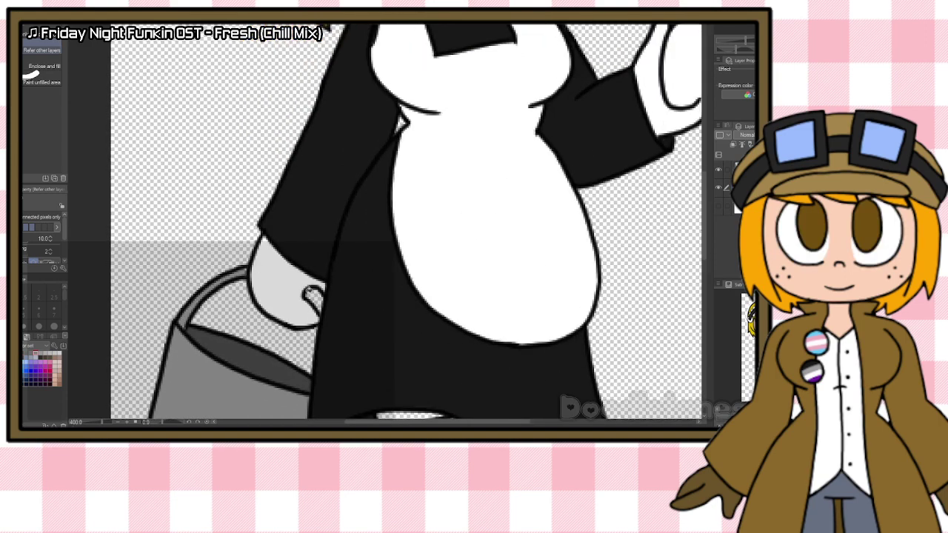
{"action": "left_click", "coordinate": [313, 297]}
{"action": "key", "text": "p"}
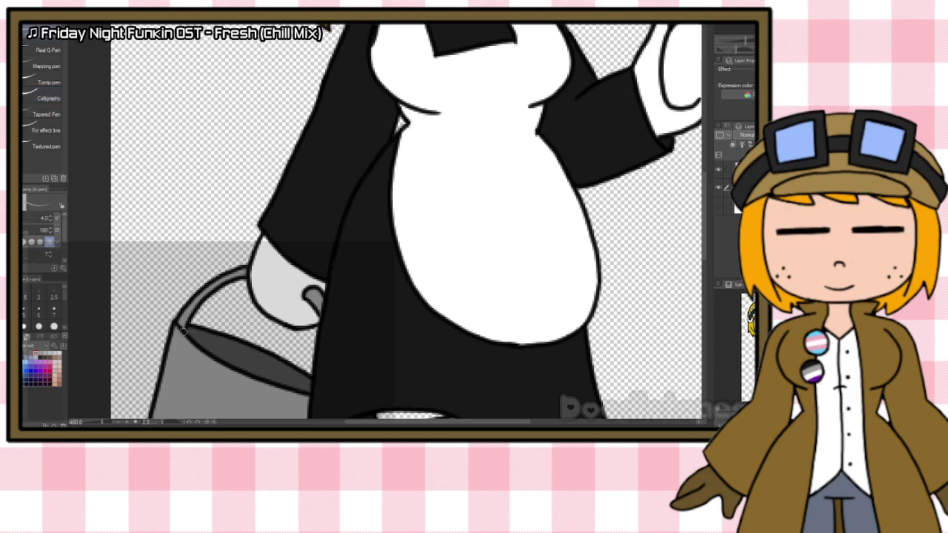
{"action": "scroll", "coordinate": [417, 176], "scroll_direction": "down", "scroll_amount": 5}
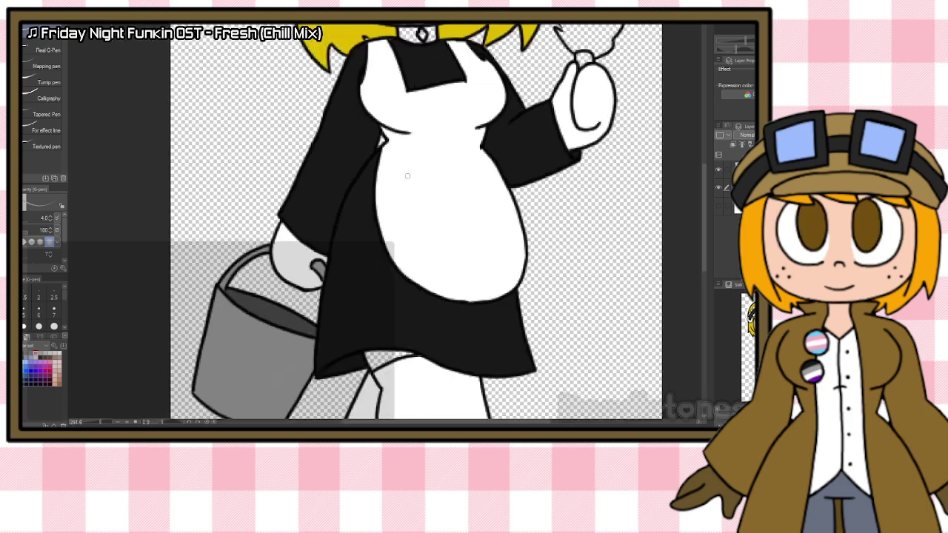
Step: Fill the choker around the neck with grey and its diamond gem with light purple
{"action": "left_click_drag", "start_coordinate": [707, 209], "coordinate": [706, 172]}
{"action": "scroll", "coordinate": [507, 183], "scroll_direction": "up", "scroll_amount": 5}
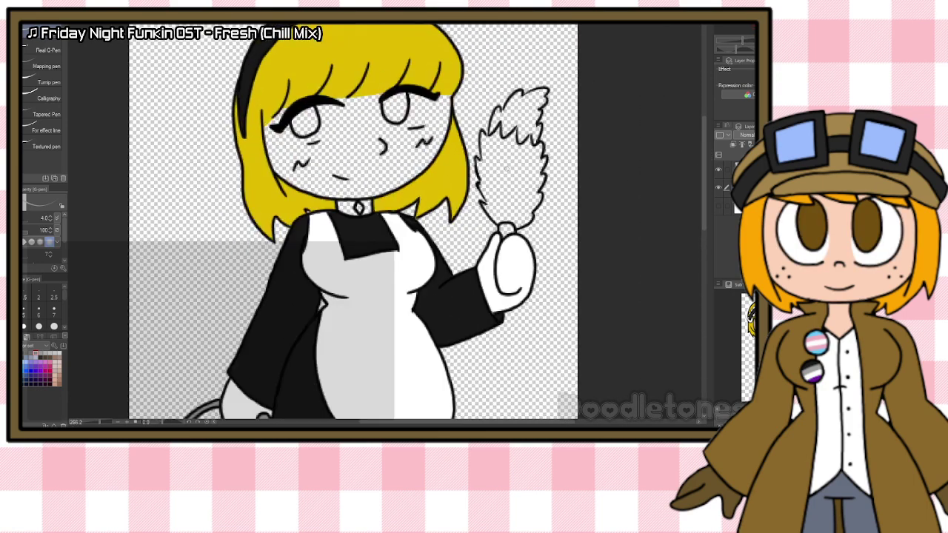
{"action": "key", "text": "g"}
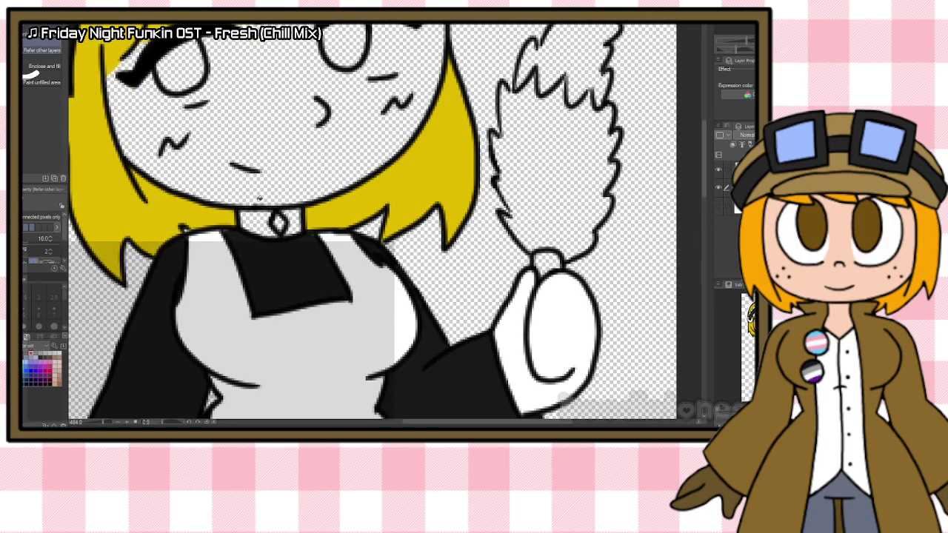
{"action": "left_click", "coordinate": [254, 210]}
{"action": "left_click", "coordinate": [297, 219]}
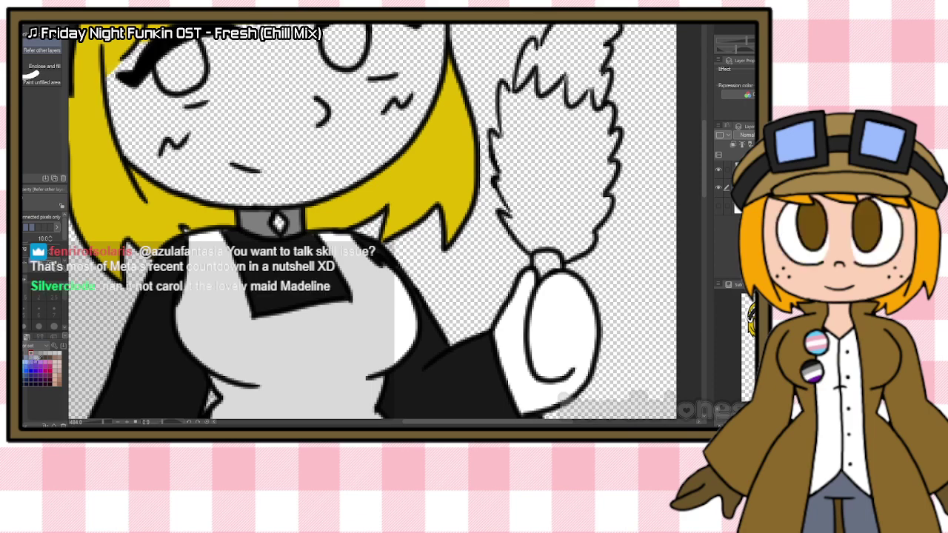
{"action": "left_click", "coordinate": [279, 223]}
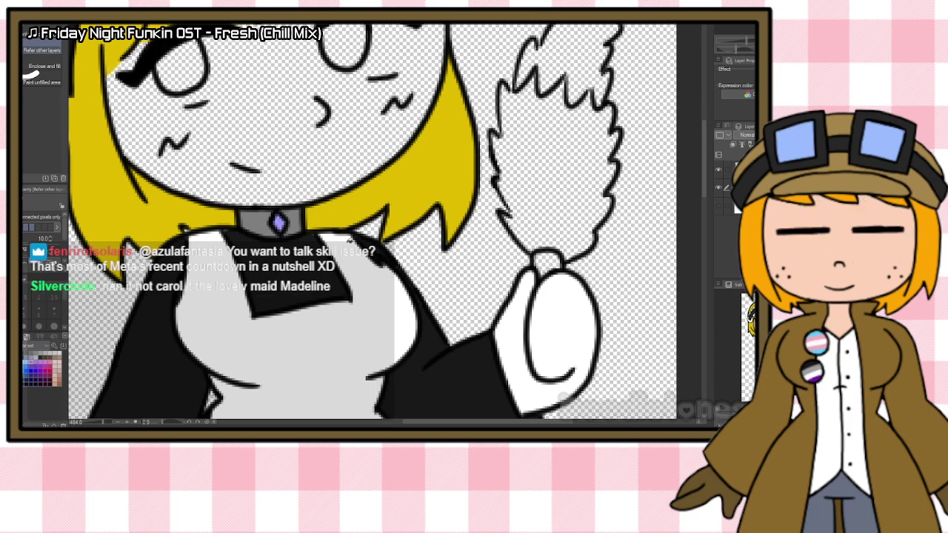
Step: Add a new layer below the current colour layer for the skin colour
{"action": "scroll", "coordinate": [354, 242], "scroll_direction": "down", "scroll_amount": 3}
{"action": "scroll", "coordinate": [360, 242], "scroll_direction": "down", "scroll_amount": 5}
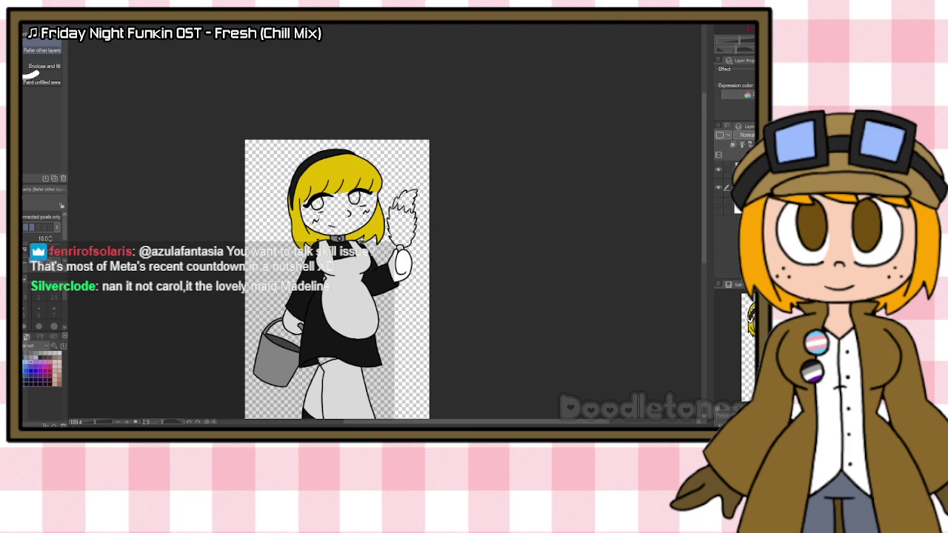
{"action": "key", "text": "ctrl+minus"}
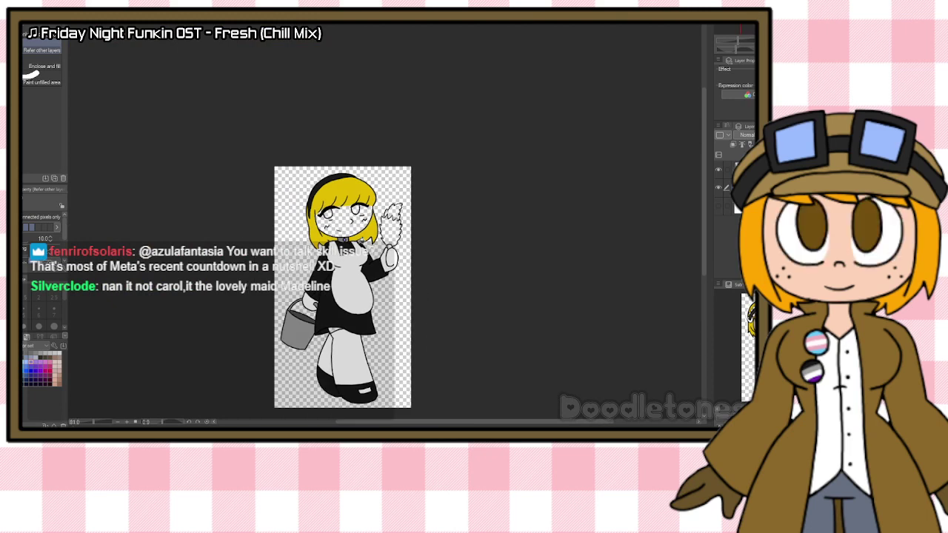
{"action": "key", "text": "ctrl+plus"}
{"action": "key", "text": "ctrl+plus"}
{"action": "key", "text": "ctrl+plus"}
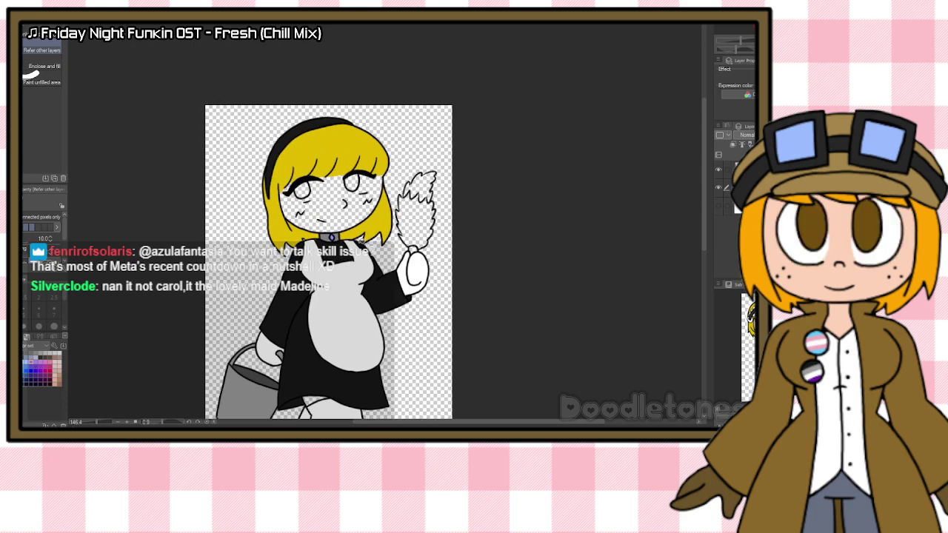
{"action": "key", "text": "ctrl+plus"}
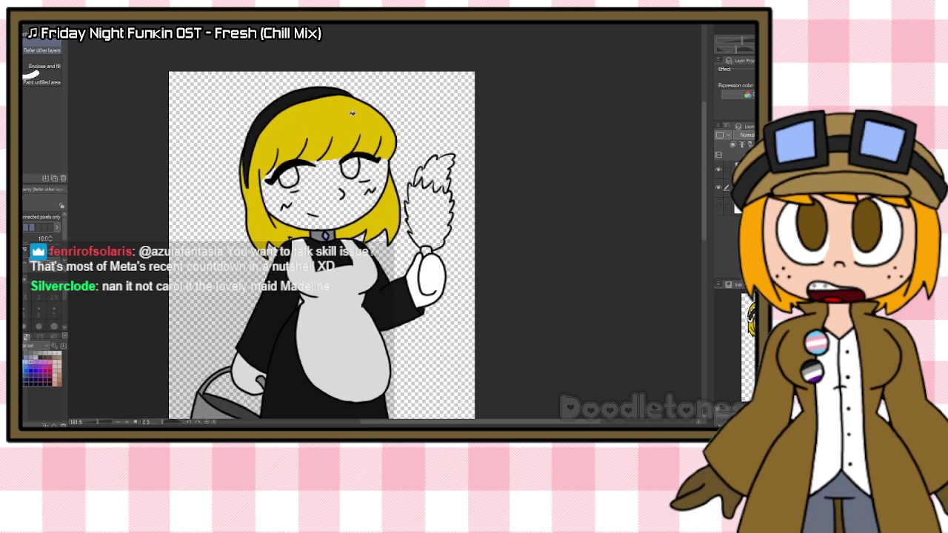
{"action": "key", "text": "ctrl+plus"}
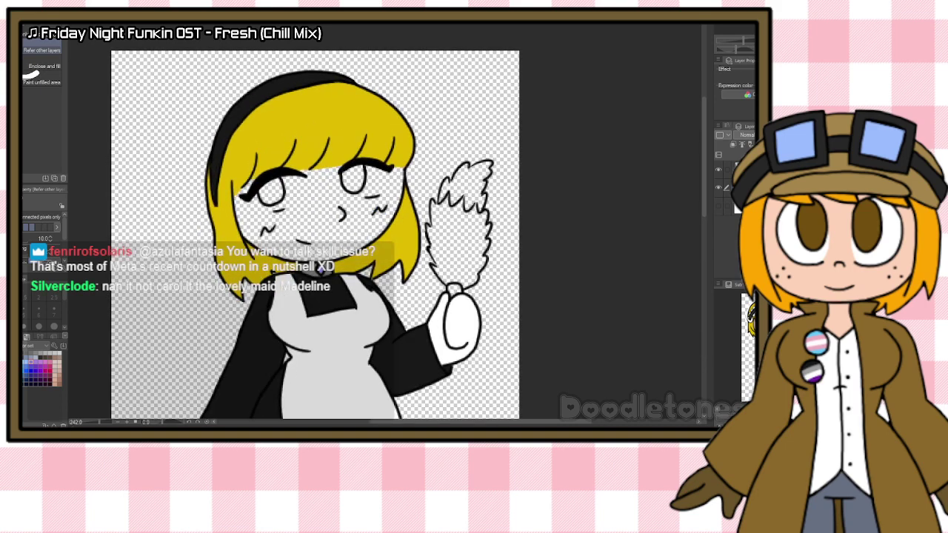
{"action": "left_click", "coordinate": [741, 206]}
{"action": "left_click", "coordinate": [743, 154]}
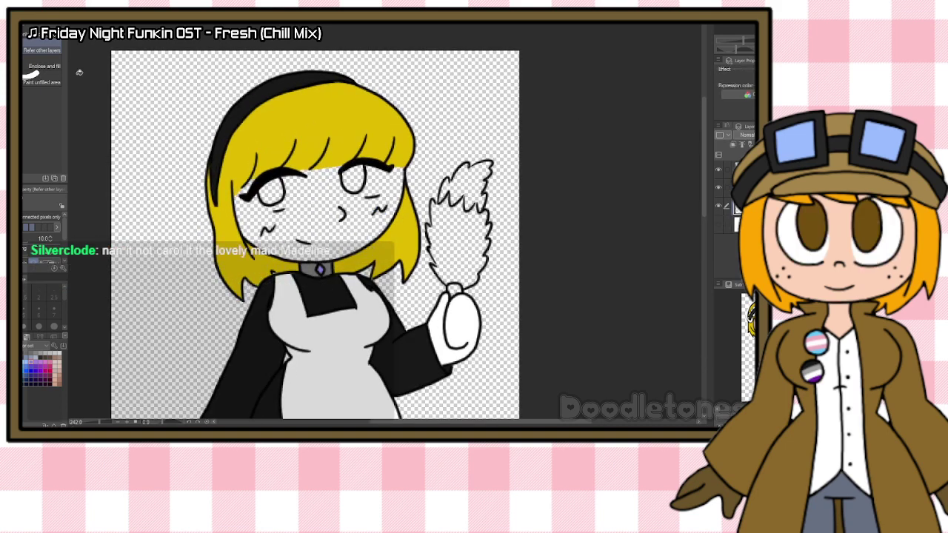
Step: Fill the face and the exposed thigh under the skirt hem with the skin tone sampled from the reference
{"action": "key", "text": "i"}
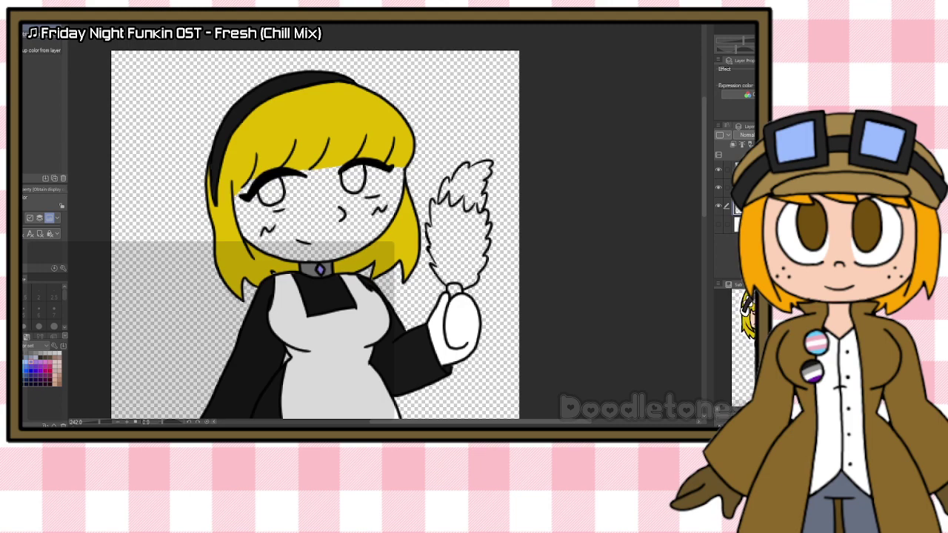
{"action": "key", "text": "g"}
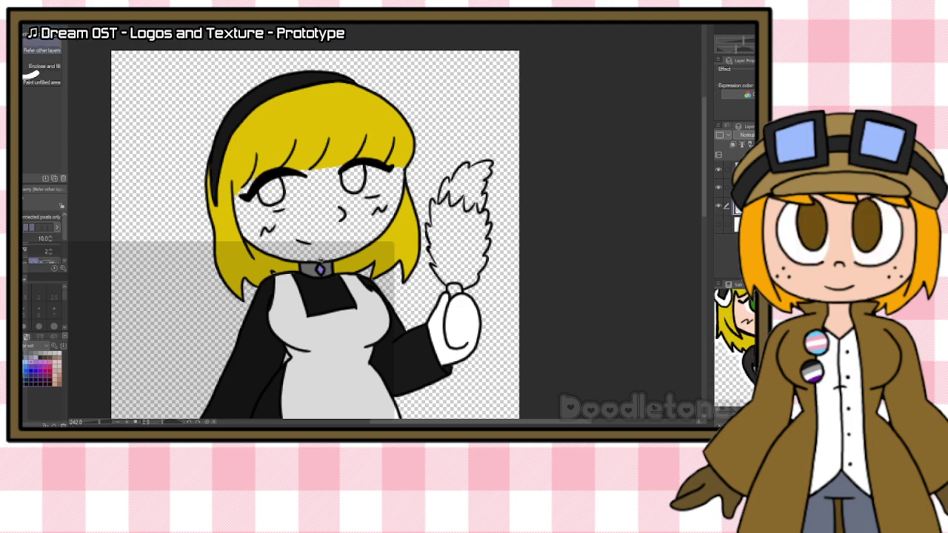
{"action": "left_click", "coordinate": [321, 236]}
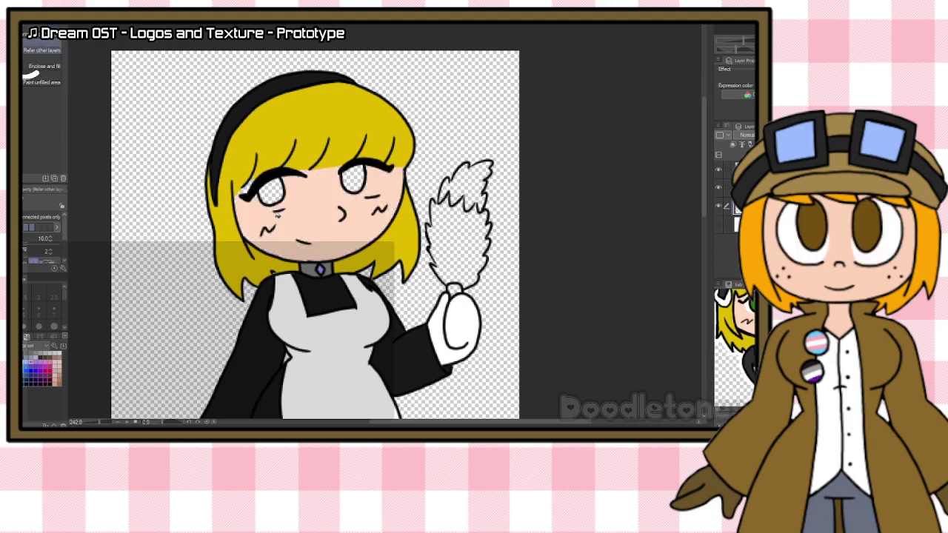
{"action": "scroll", "coordinate": [473, 248], "scroll_direction": "down", "scroll_amount": 2}
{"action": "left_click_drag", "start_coordinate": [704, 201], "coordinate": [704, 278]}
{"action": "scroll", "coordinate": [442, 128], "scroll_direction": "up", "scroll_amount": 1}
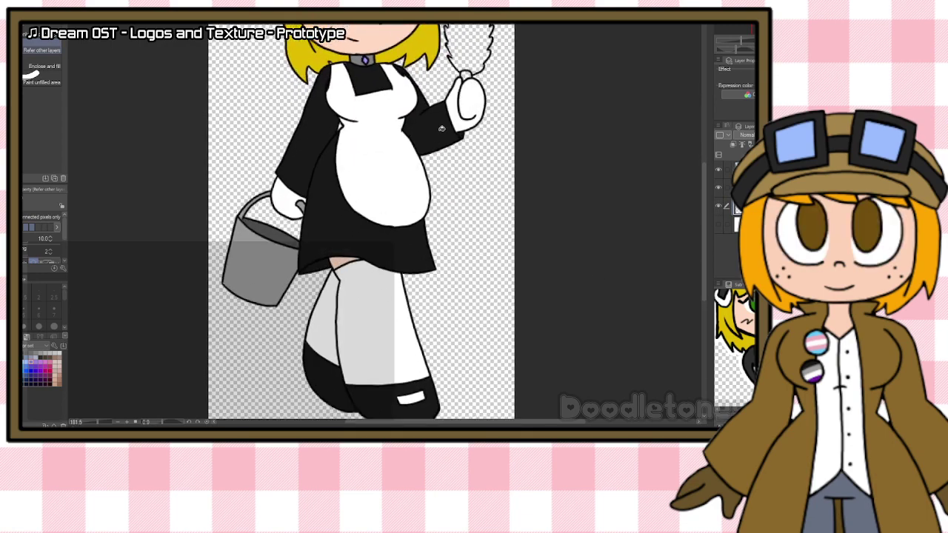
Step: Draw white outlines beneath the lashes of both eyes to enclose the eye whites
{"action": "scroll", "coordinate": [506, 142], "scroll_direction": "up", "scroll_amount": 1}
{"action": "left_click_drag", "start_coordinate": [704, 188], "coordinate": [703, 119]}
{"action": "scroll", "coordinate": [428, 165], "scroll_direction": "up", "scroll_amount": 2}
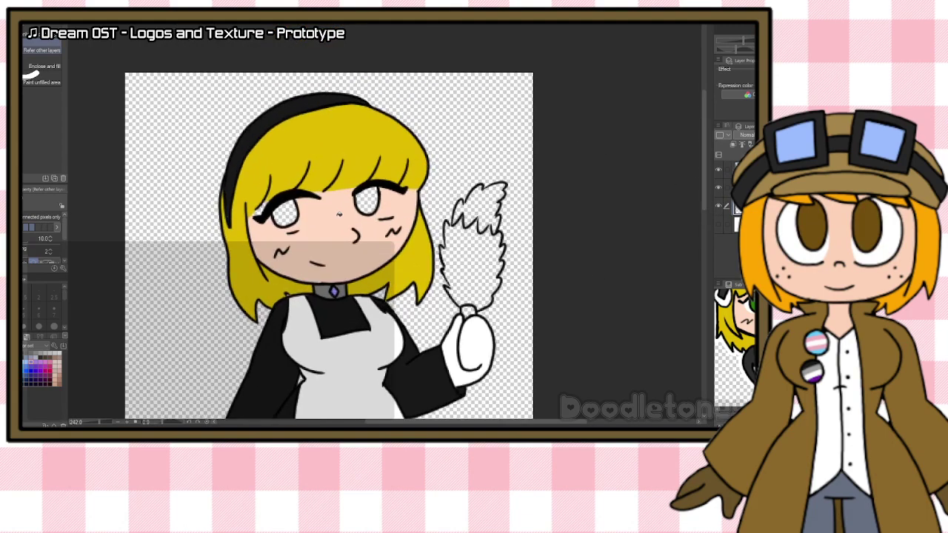
{"action": "scroll", "coordinate": [339, 214], "scroll_direction": "up", "scroll_amount": 2}
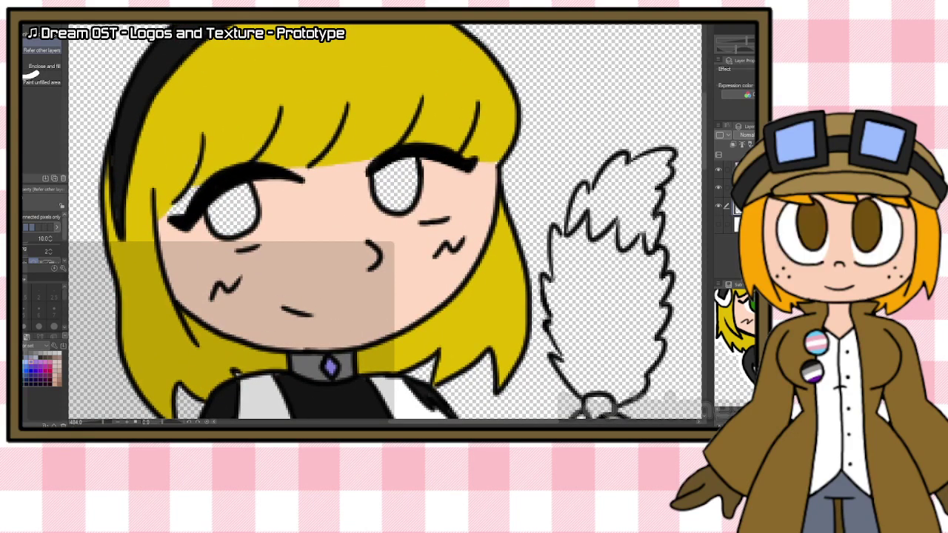
{"action": "key", "text": "p"}
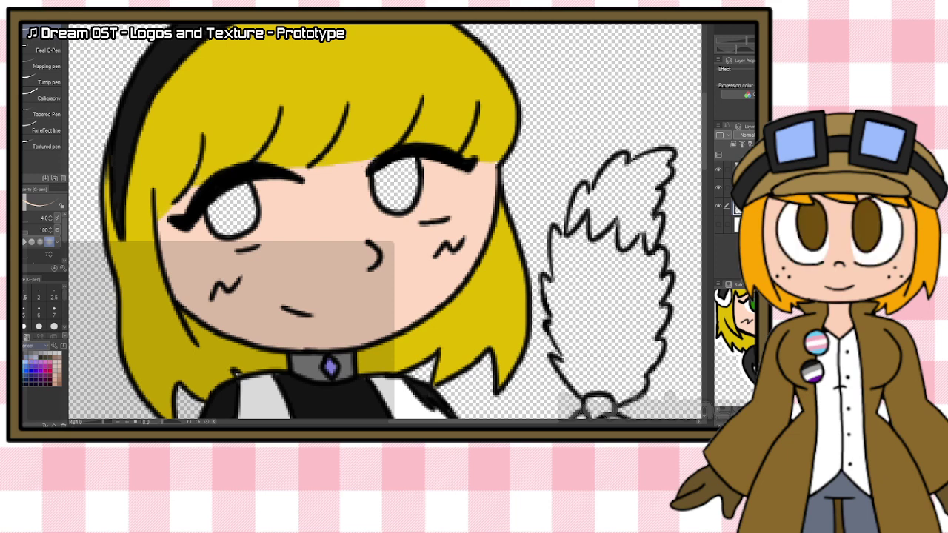
{"action": "left_click_drag", "start_coordinate": [298, 183], "coordinate": [300, 219]}
{"action": "mouse_move", "coordinate": [194, 231]}
{"action": "left_mouse_down"}
{"action": "mouse_move", "coordinate": [246, 248]}
{"action": "mouse_move", "coordinate": [302, 216]}
{"action": "mouse_move", "coordinate": [289, 226]}
{"action": "left_mouse_up"}
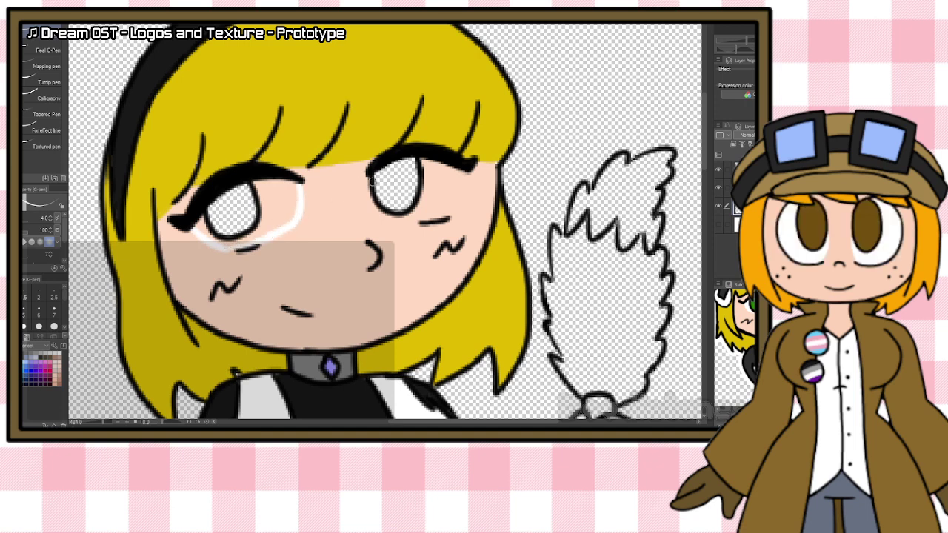
{"action": "left_click_drag", "start_coordinate": [465, 170], "coordinate": [456, 203]}
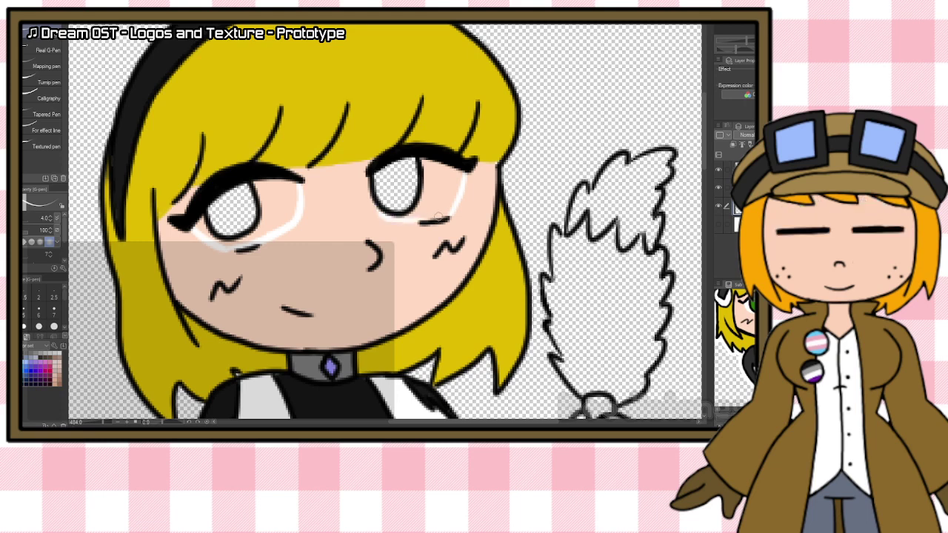
{"action": "left_click_drag", "start_coordinate": [391, 219], "coordinate": [448, 214]}
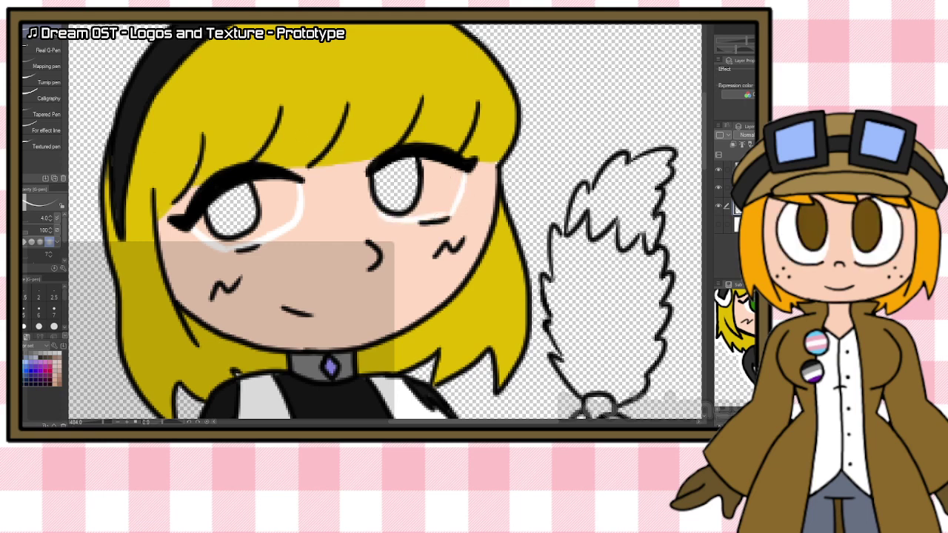
Step: Fill the outlined areas around both irises with white and touch up the leftover seams at their edges
{"action": "key", "text": "g"}
{"action": "left_click", "coordinate": [285, 202]}
{"action": "left_click", "coordinate": [437, 182]}
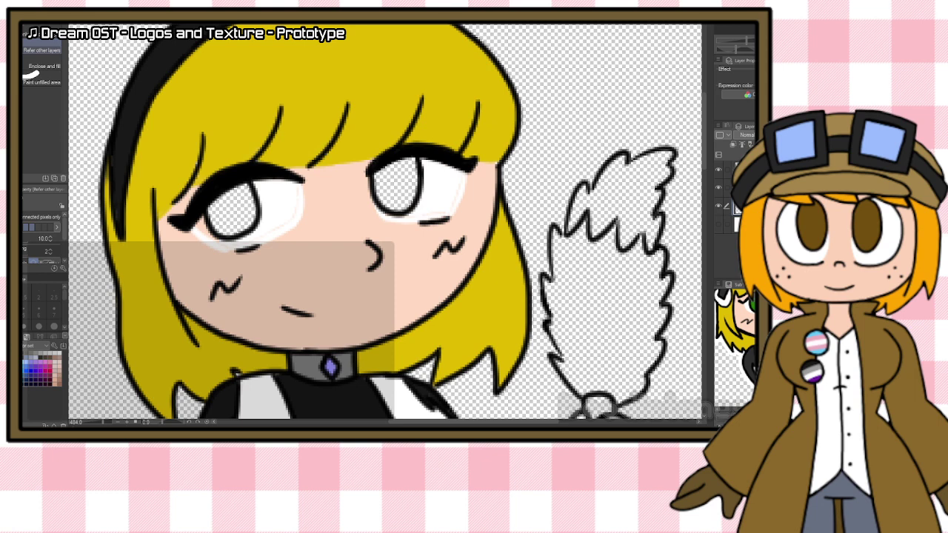
{"action": "key", "text": "p"}
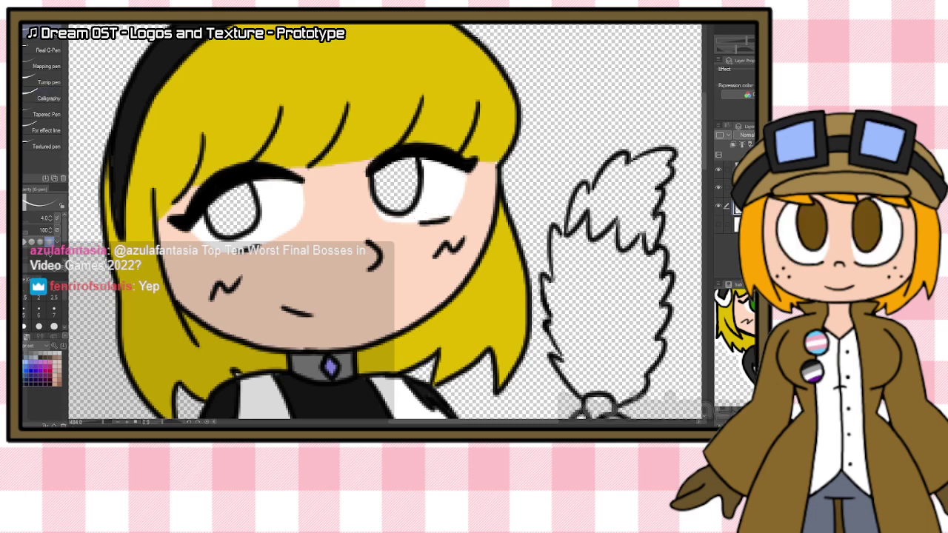
Step: Fill the iris of the eye nearest the feather duster with the green sampled from the reference
{"action": "key", "text": "i"}
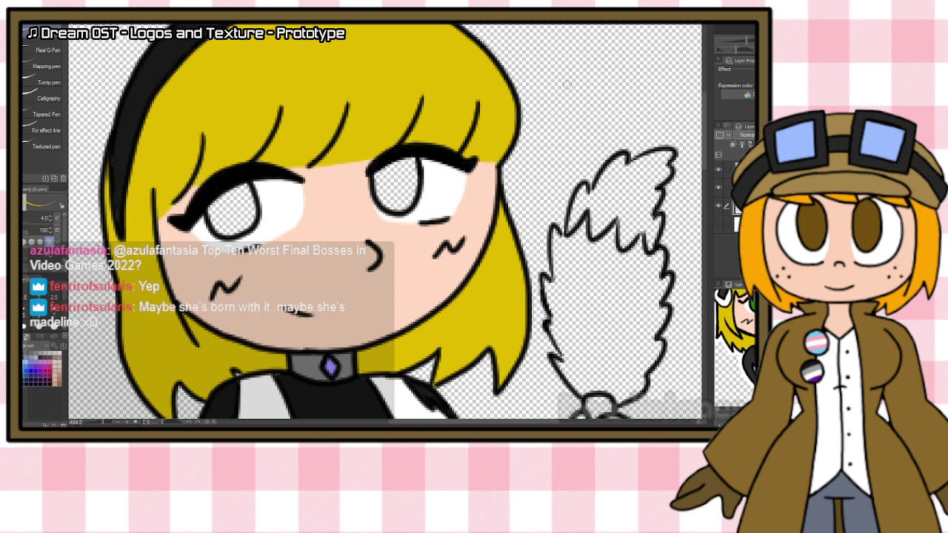
{"action": "scroll", "coordinate": [549, 54], "scroll_direction": "down", "scroll_amount": 5}
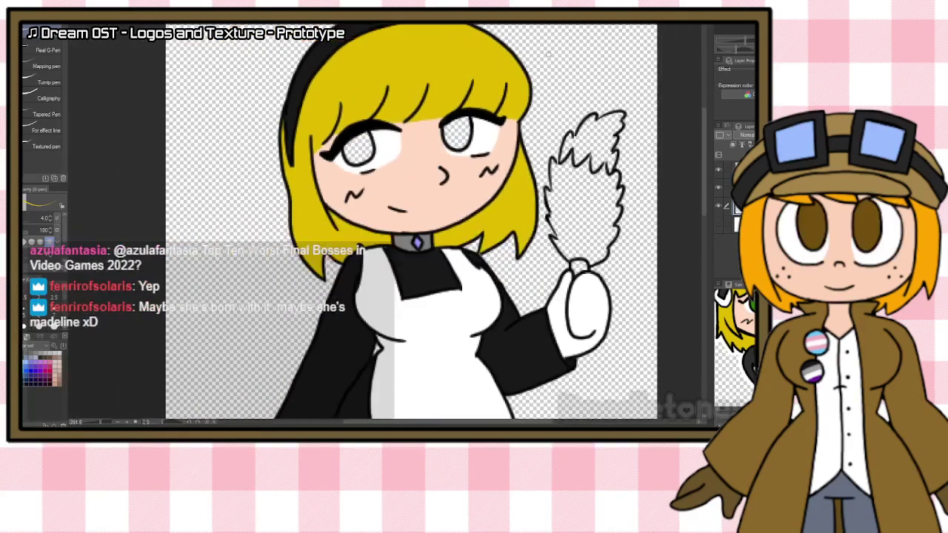
{"action": "scroll", "coordinate": [548, 54], "scroll_direction": "down", "scroll_amount": 2}
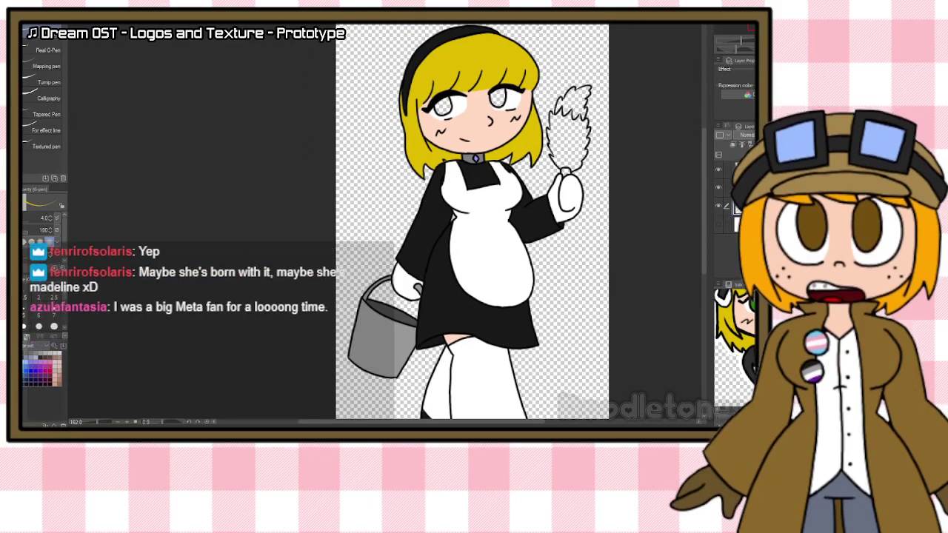
{"action": "scroll", "coordinate": [536, 47], "scroll_direction": "up", "scroll_amount": 4}
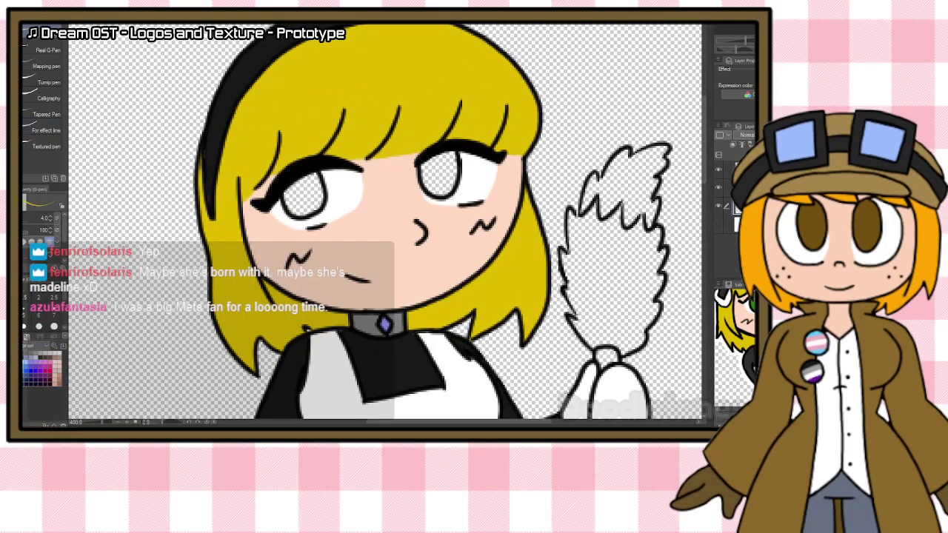
{"action": "key", "text": "i"}
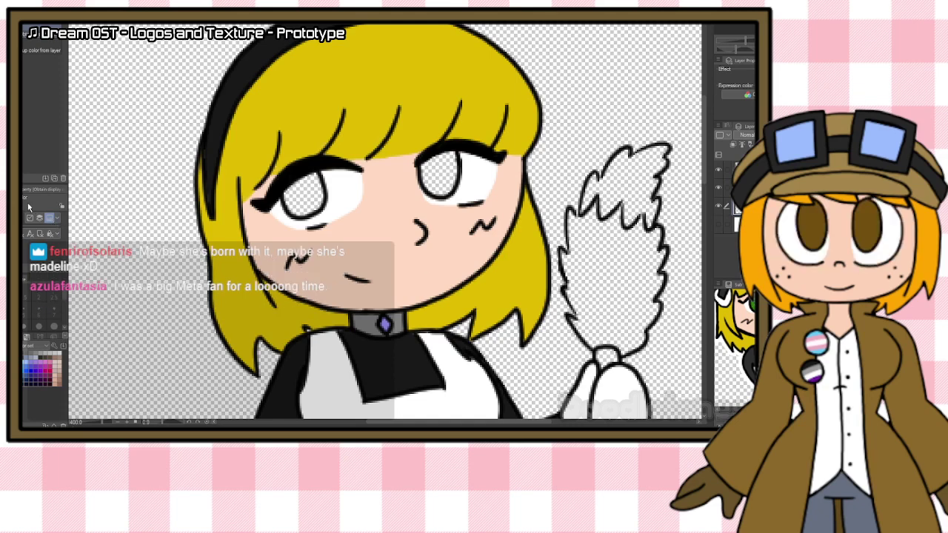
{"action": "key", "text": "g"}
{"action": "left_click", "coordinate": [427, 171]}
{"action": "scroll", "coordinate": [377, 201], "scroll_direction": "up", "scroll_amount": 2}
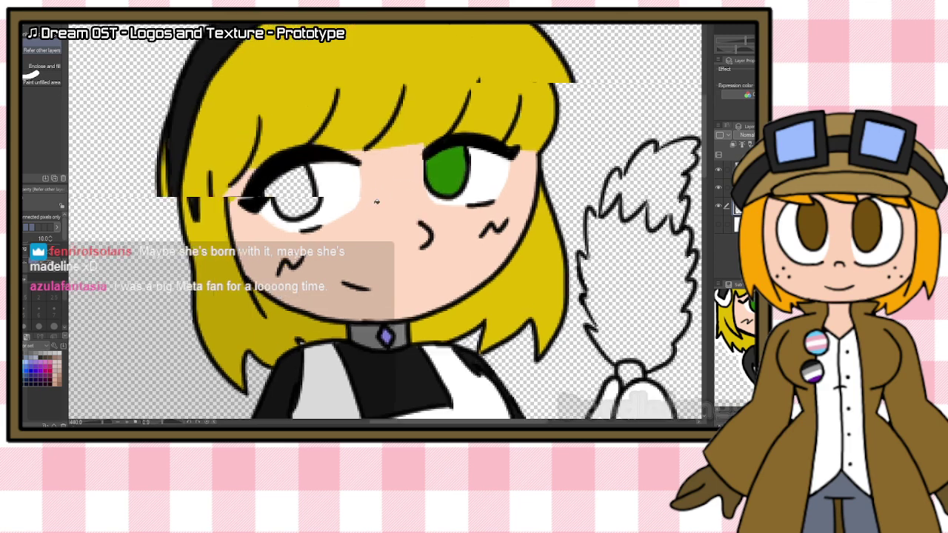
Step: On the line art layer, redraw the lower curve of the other eye's iris outline and erase the excess line inside it
{"action": "scroll", "coordinate": [517, 217], "scroll_direction": "up", "scroll_amount": 1}
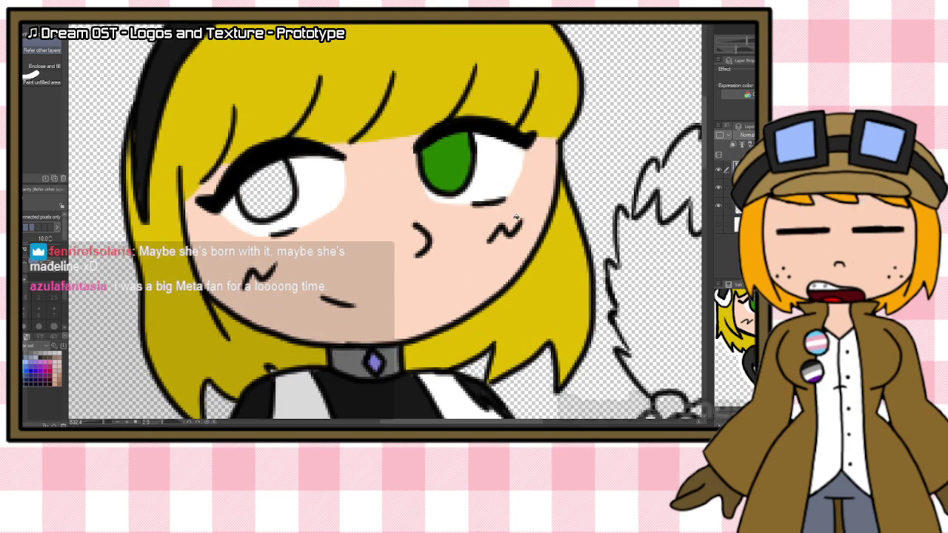
{"action": "key", "text": "p"}
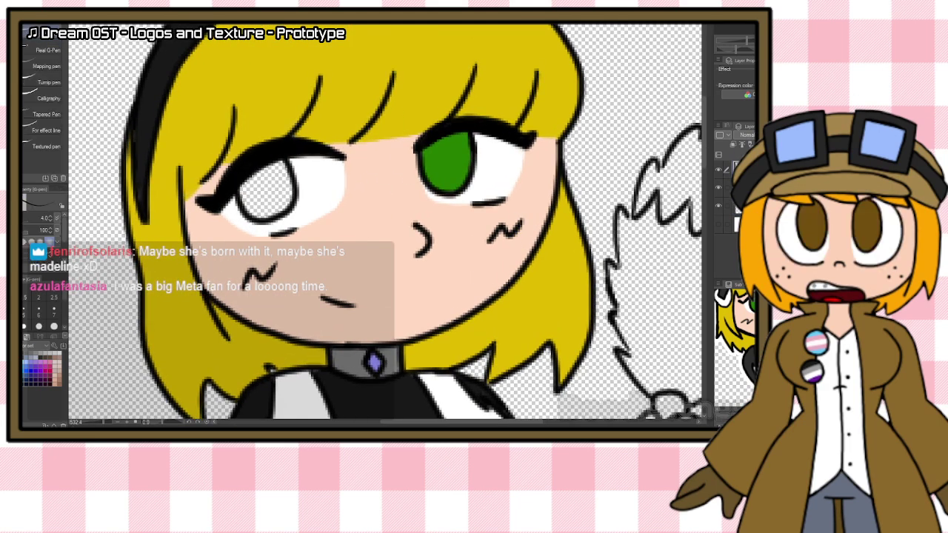
{"action": "mouse_move", "coordinate": [239, 198]}
{"action": "left_mouse_down"}
{"action": "mouse_move", "coordinate": [286, 224]}
{"action": "mouse_move", "coordinate": [296, 190]}
{"action": "left_mouse_up"}
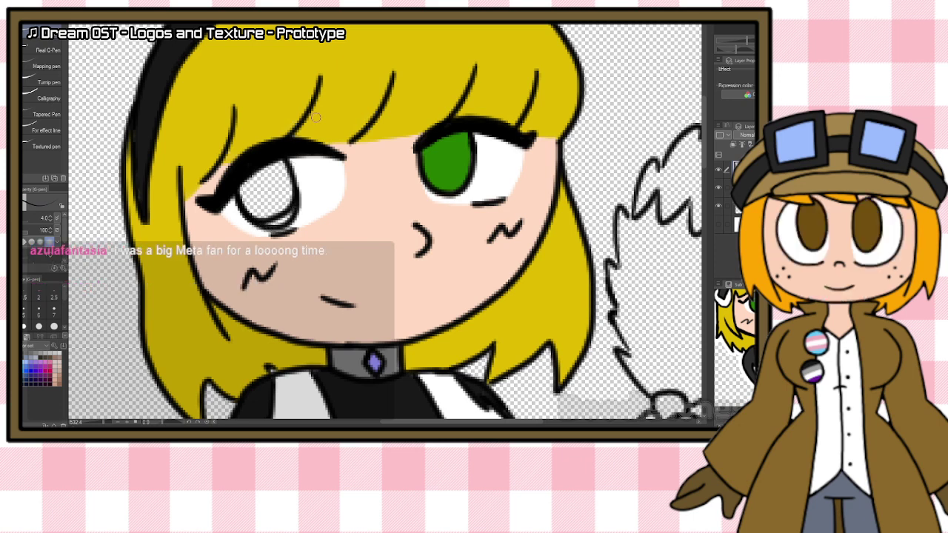
{"action": "key", "text": "e"}
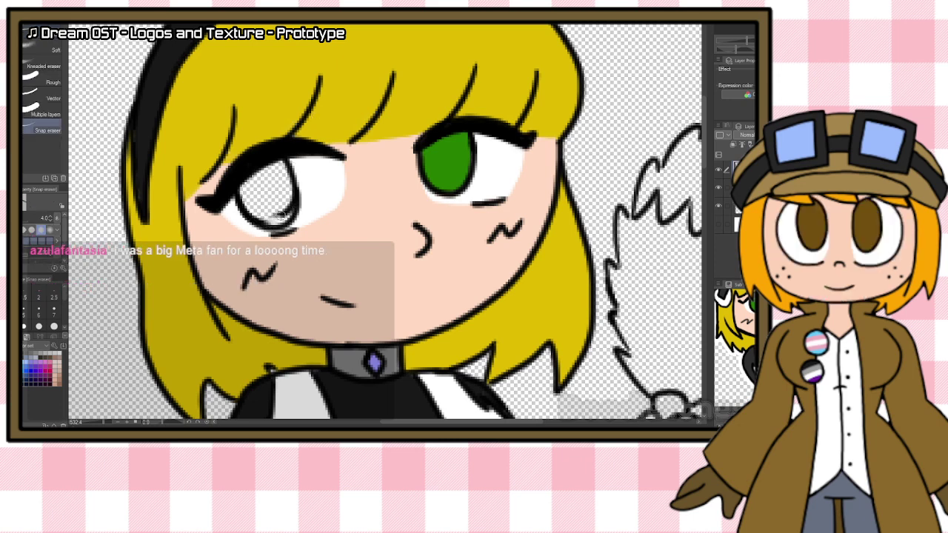
{"action": "mouse_move", "coordinate": [285, 209]}
{"action": "left_mouse_down"}
{"action": "mouse_move", "coordinate": [290, 194]}
{"action": "mouse_move", "coordinate": [285, 217]}
{"action": "left_mouse_up"}
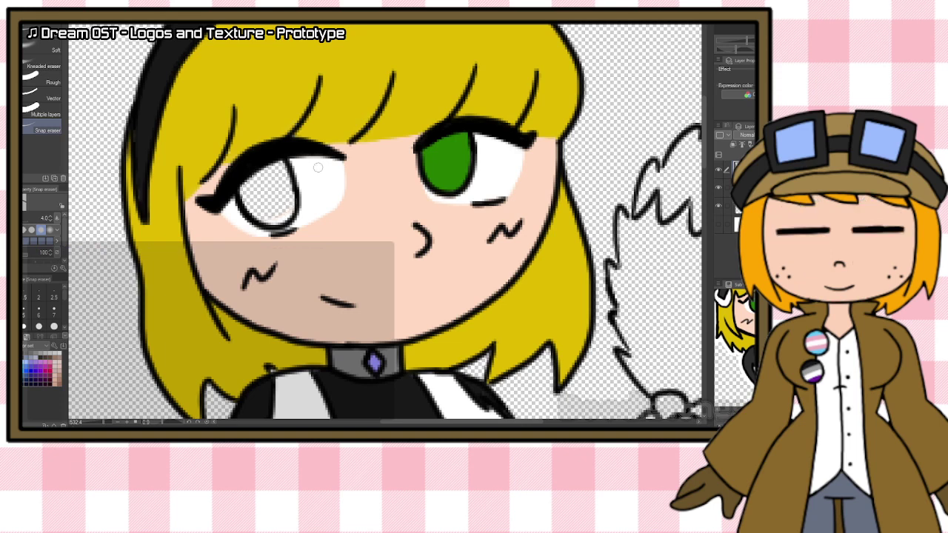
Step: Sample the green iris colour for the unfilled iris of the eye farther from the feather duster
{"action": "key", "text": "i"}
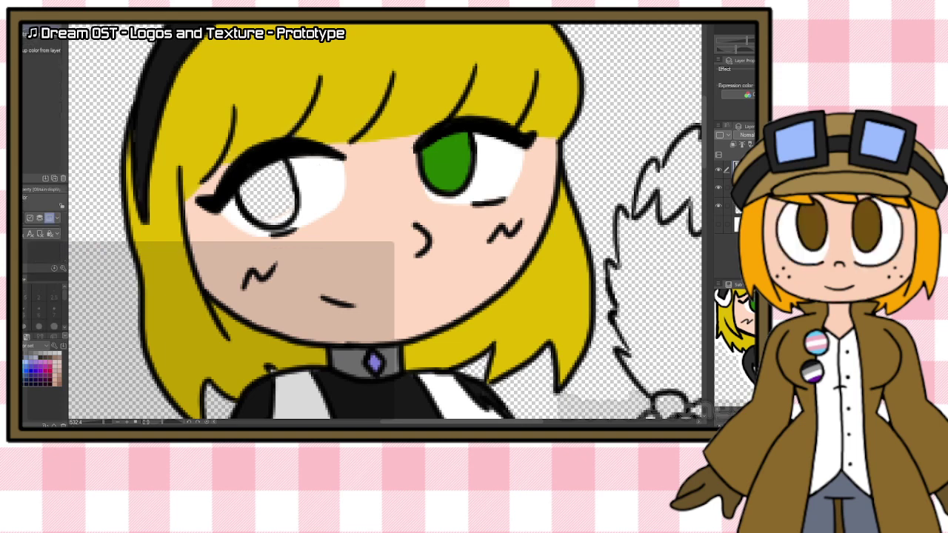
Step: Fill the character's remaining uncoloured iris with the same green as the other eye
{"action": "key", "text": "g"}
{"action": "left_click", "coordinate": [276, 215]}
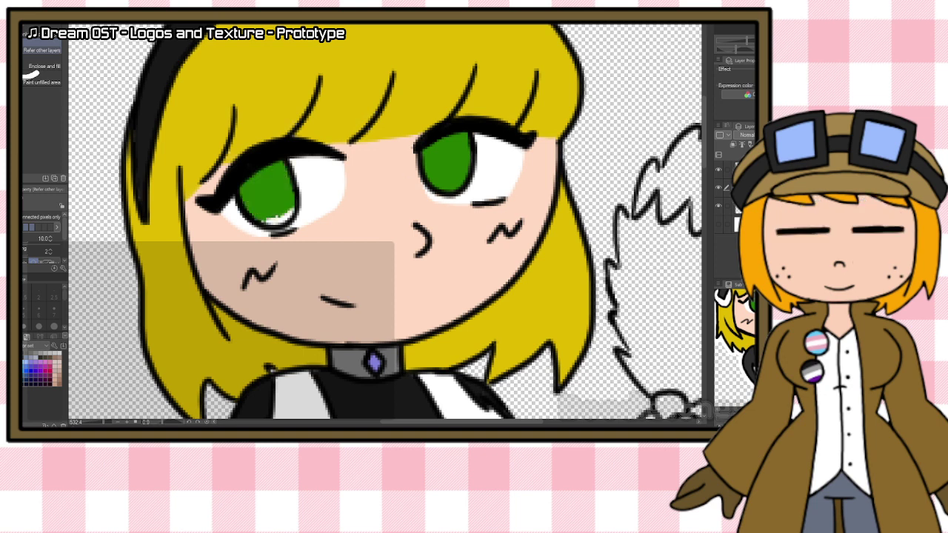
{"action": "key", "text": "p"}
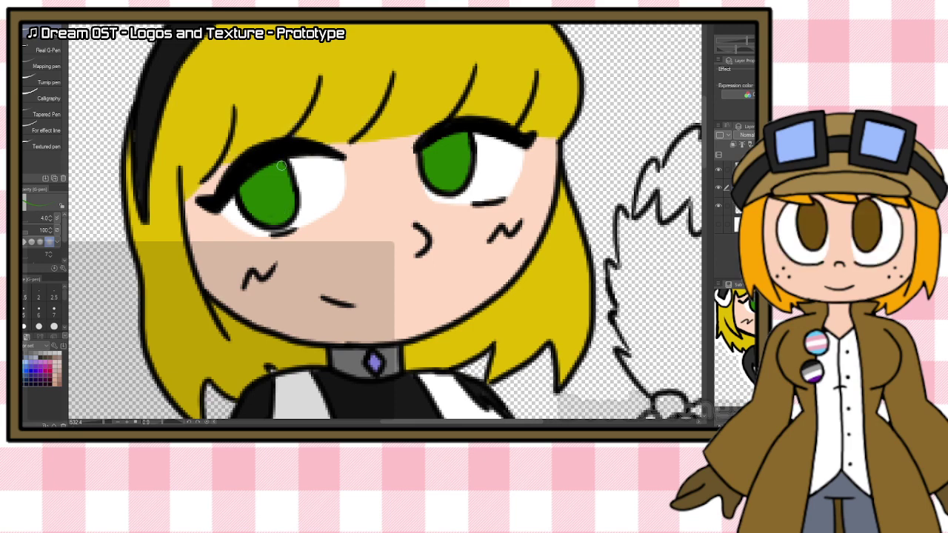
Step: Fill the feather duster with a dark grey tip, white feathers and a brown collar above the hand
{"action": "scroll", "coordinate": [281, 166], "scroll_direction": "down", "scroll_amount": 7}
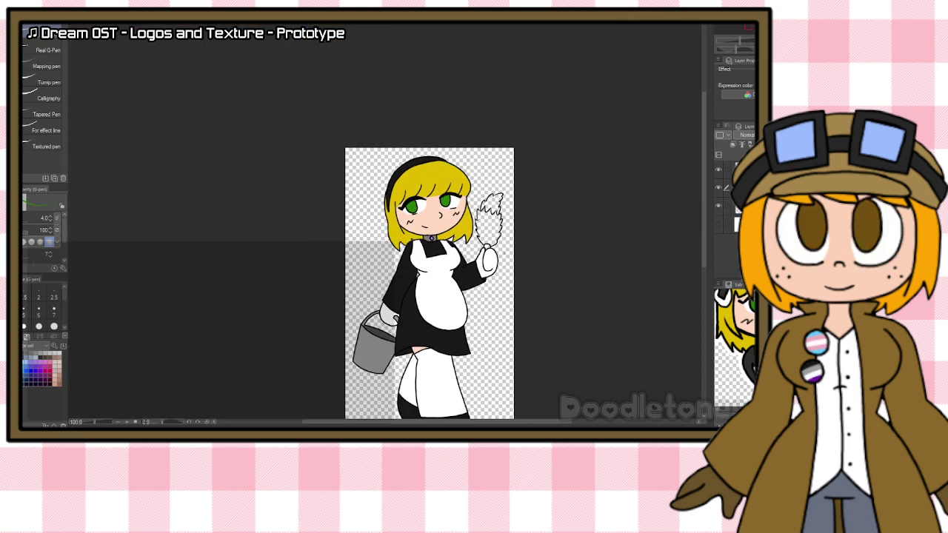
{"action": "scroll", "coordinate": [444, 208], "scroll_direction": "up", "scroll_amount": 5}
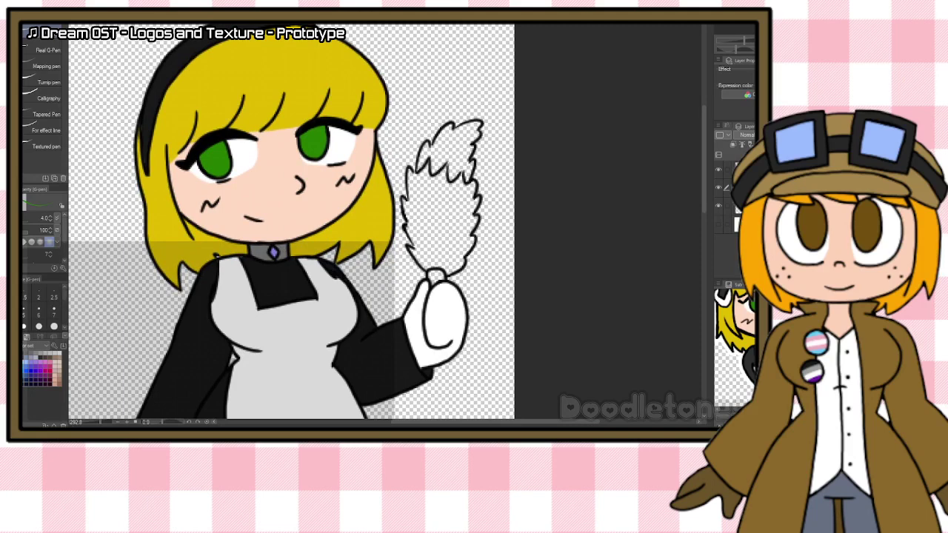
{"action": "key", "text": "g"}
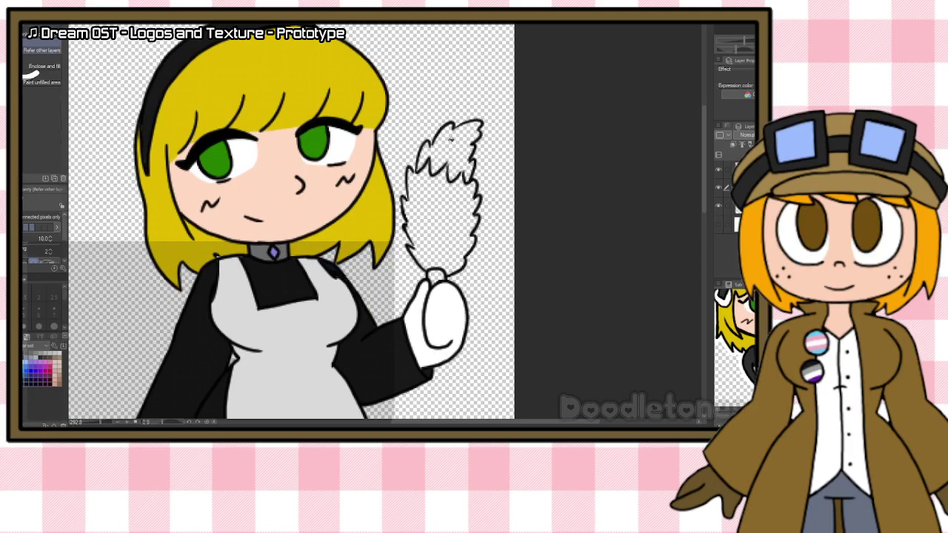
{"action": "left_click", "coordinate": [450, 139]}
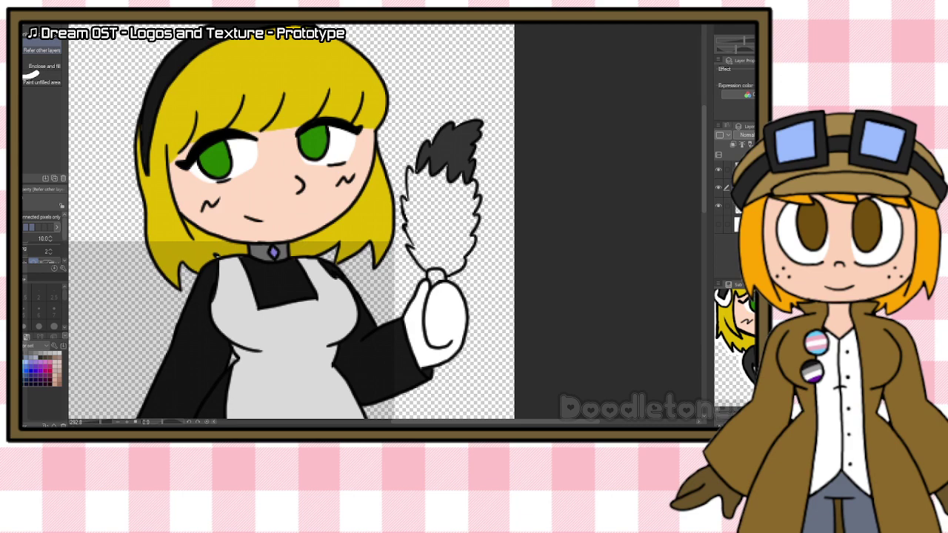
{"action": "left_click", "coordinate": [413, 209]}
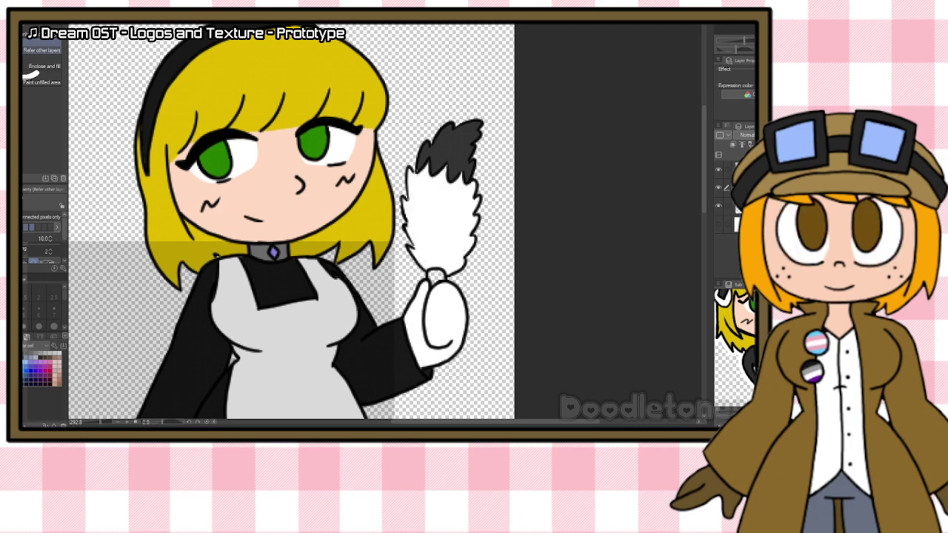
{"action": "left_click", "coordinate": [443, 279]}
Step: Merge the character's line art and colour layers into a single layer
{"action": "scroll", "coordinate": [626, 297], "scroll_direction": "down", "scroll_amount": 5}
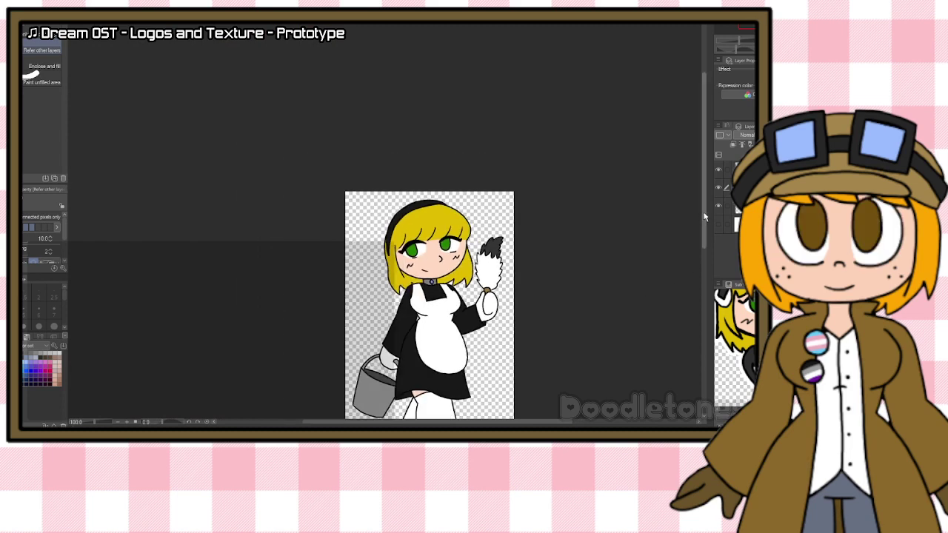
{"action": "mouse_move", "coordinate": [703, 222]}
{"action": "left_mouse_down"}
{"action": "mouse_move", "coordinate": [708, 262]}
{"action": "mouse_move", "coordinate": [711, 244]}
{"action": "left_mouse_up"}
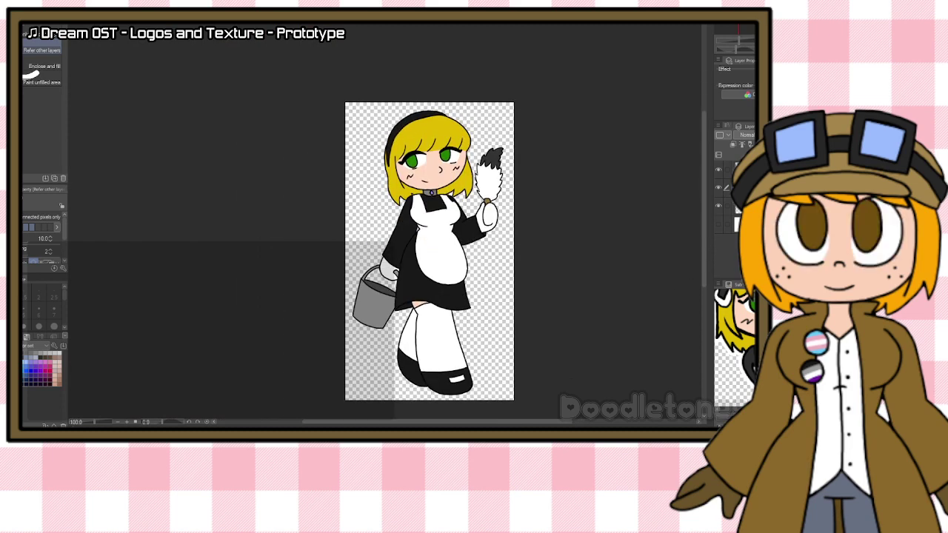
{"action": "left_click", "coordinate": [741, 169]}
{"action": "key", "text": "ctrl+e"}
{"action": "left_click", "coordinate": [740, 187]}
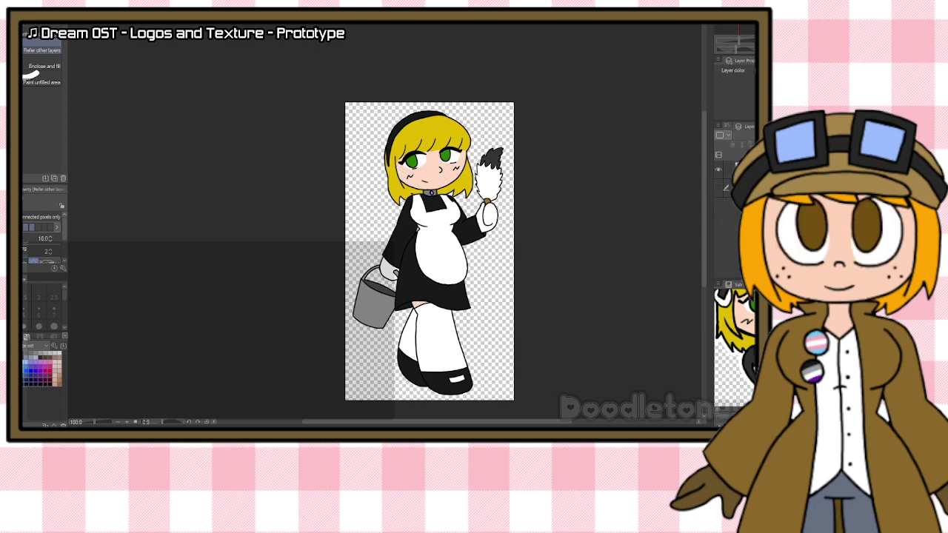
Step: Fill a layer beneath the character entirely with black, hiding the character layer during the fill and showing it again
{"action": "left_click", "coordinate": [719, 171]}
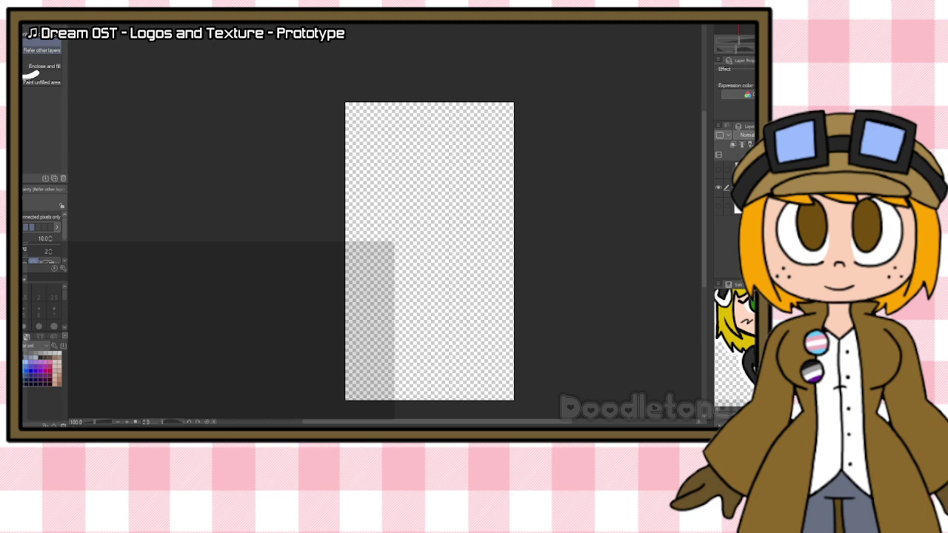
{"action": "left_click", "coordinate": [419, 203]}
{"action": "left_click", "coordinate": [719, 171]}
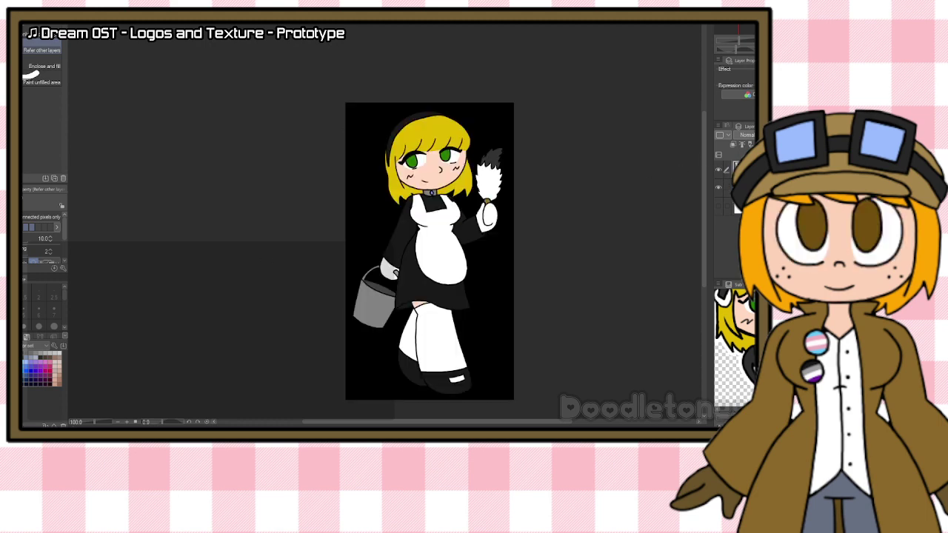
Step: Auto-select and delete the black around the character, inside the bucket handle and in the gap beside the neck, then deselect
{"action": "key", "text": "w"}
{"action": "left_click", "coordinate": [358, 186]}
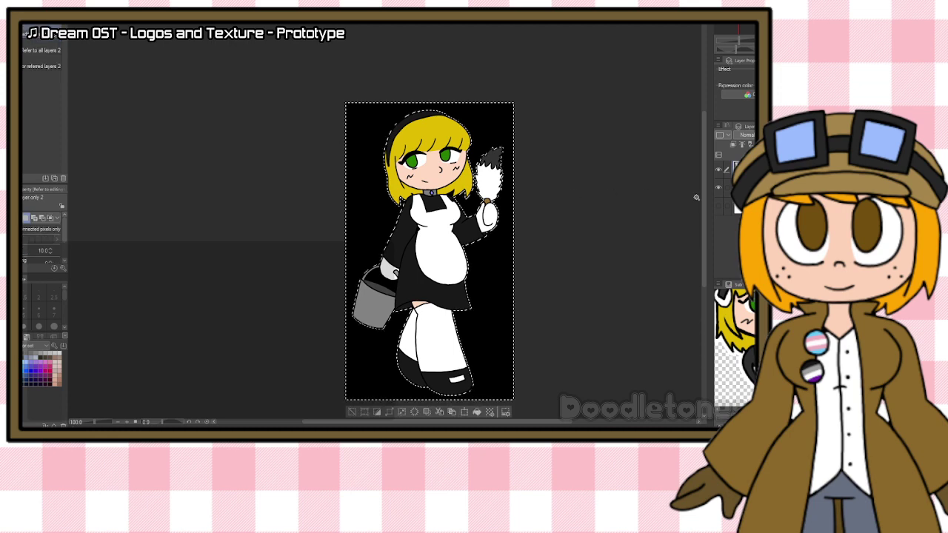
{"action": "key", "text": "Delete"}
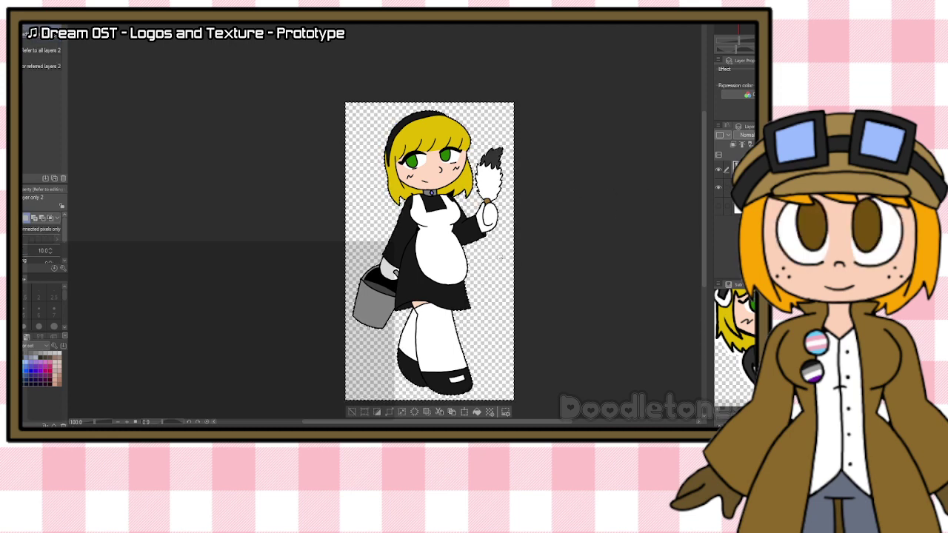
{"action": "left_click", "coordinate": [380, 279]}
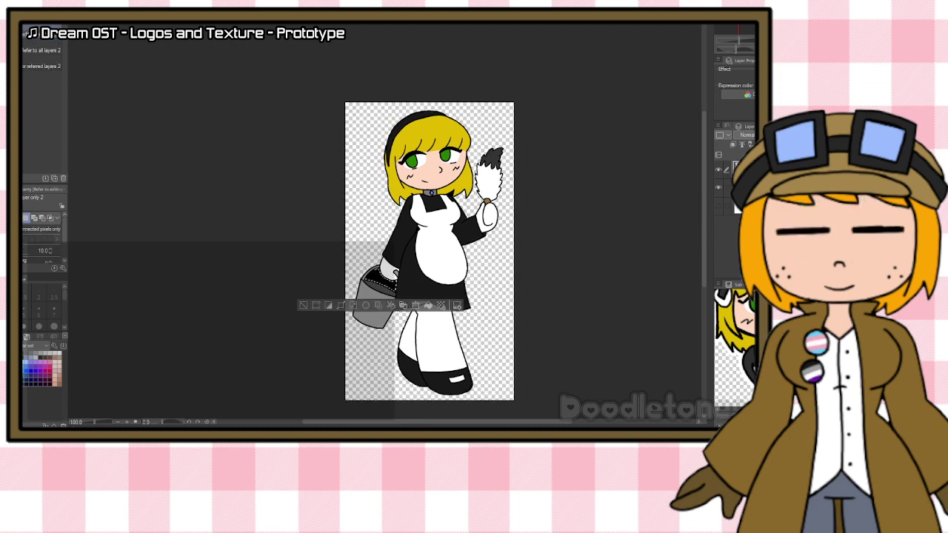
{"action": "key", "text": "Delete"}
{"action": "left_click", "coordinate": [451, 194]}
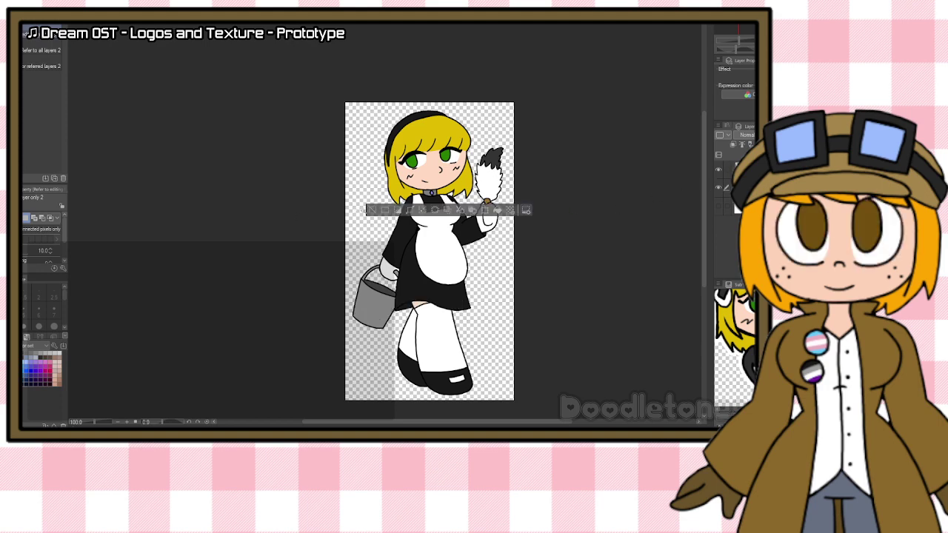
{"action": "left_click", "coordinate": [372, 210]}
Step: Check the black silhouette with the character hidden, then merge it with the character layer
{"action": "left_click", "coordinate": [594, 274]}
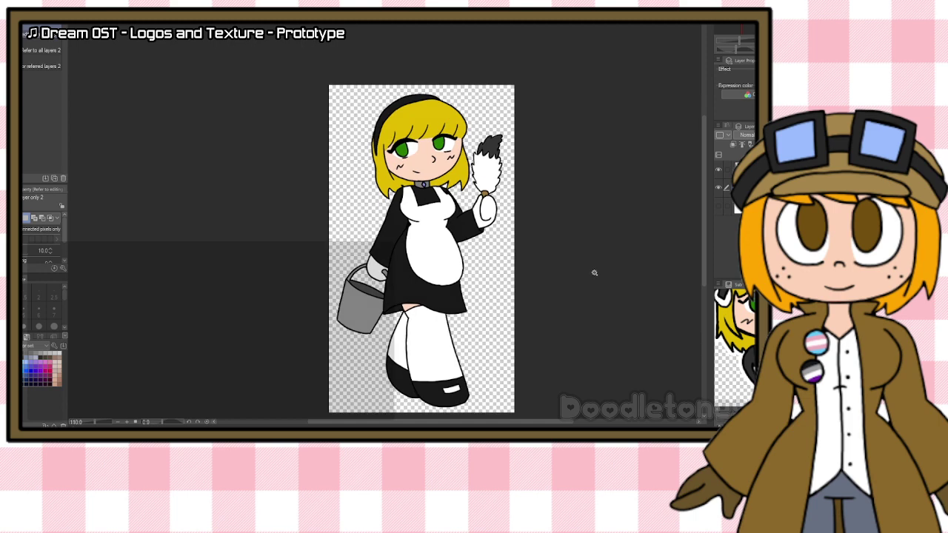
{"action": "left_click", "coordinate": [594, 269]}
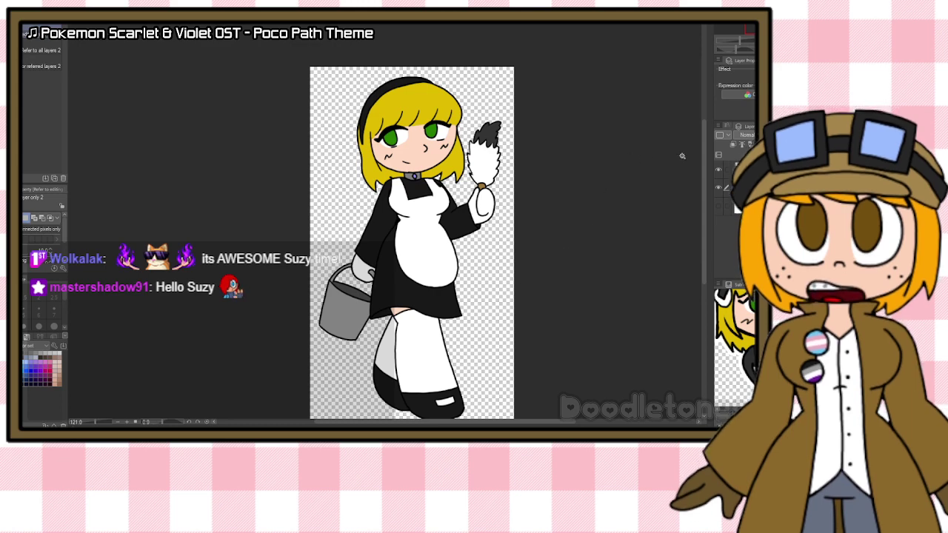
{"action": "left_click", "coordinate": [720, 171]}
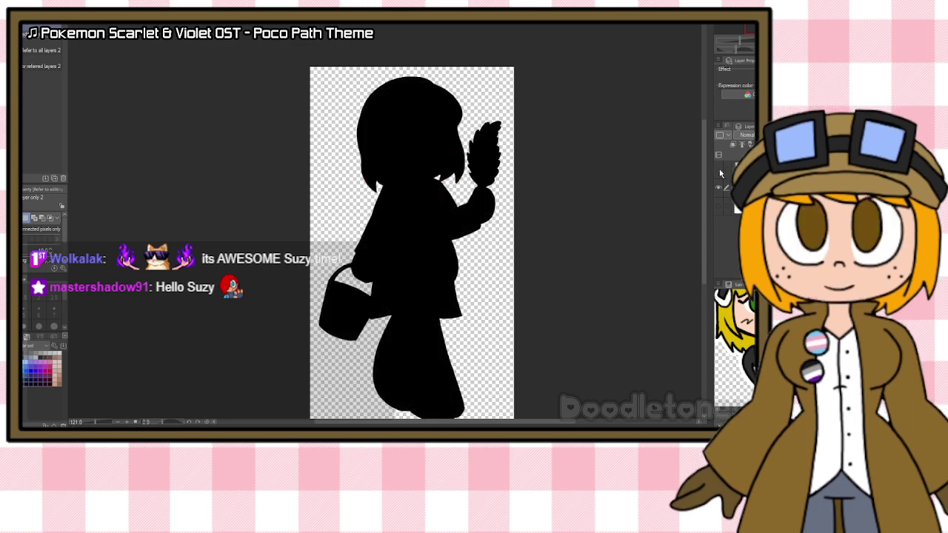
{"action": "left_click", "coordinate": [720, 171]}
{"action": "left_click", "coordinate": [743, 169]}
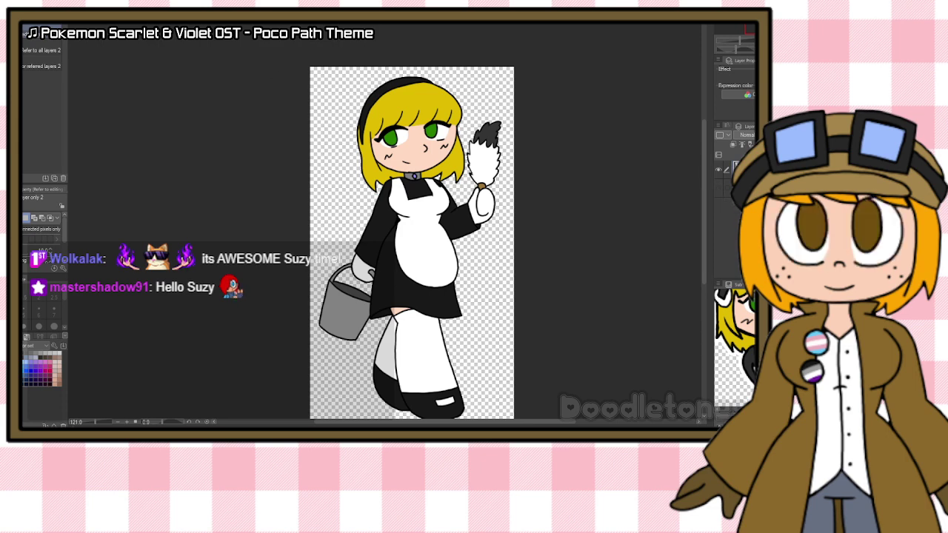
Step: Export the finished character as a PNG named Madeline at 100% of the original scale
{"action": "left_click", "coordinate": [27, 29]}
{"action": "mouse_move", "coordinate": [74, 100]}
{"action": "left_click", "coordinate": [156, 123]}
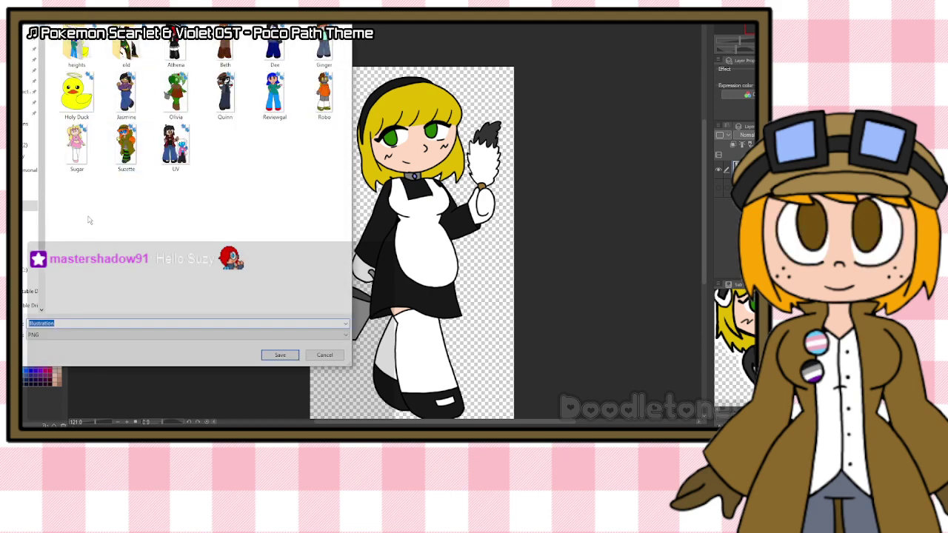
{"action": "type", "text": "Madeline"}
{"action": "key", "text": "Return"}
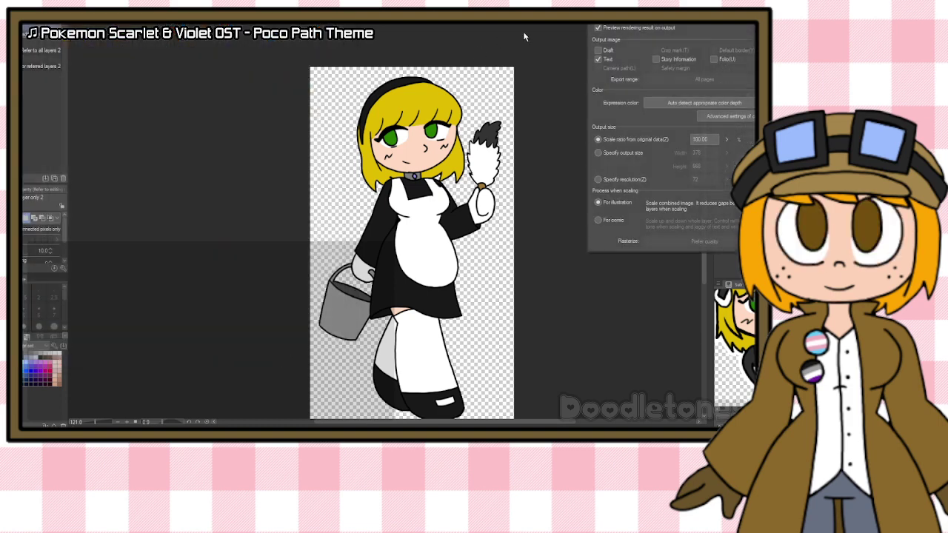
{"action": "key", "text": "Return"}
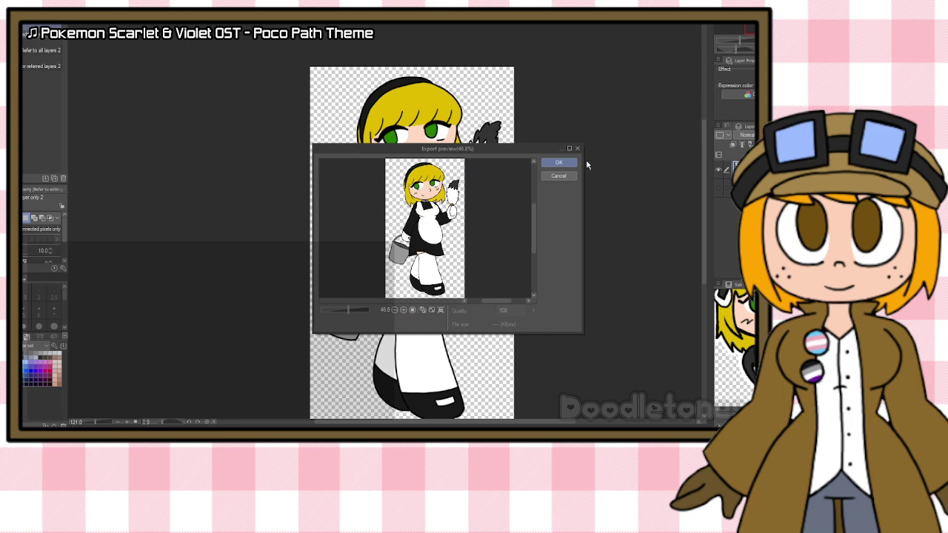
{"action": "left_click", "coordinate": [559, 163]}
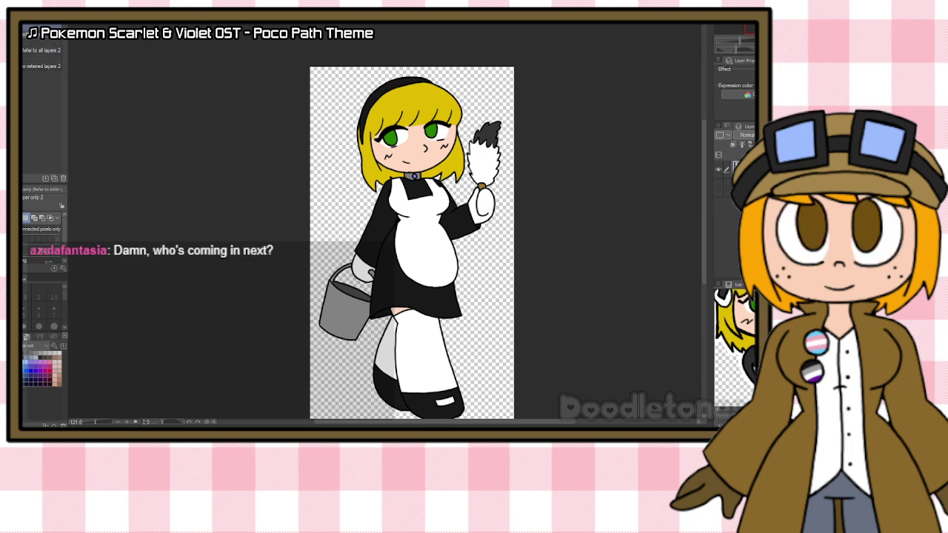
Step: Create a new blank portrait illustration canvas
{"action": "key", "text": "alt+f"}
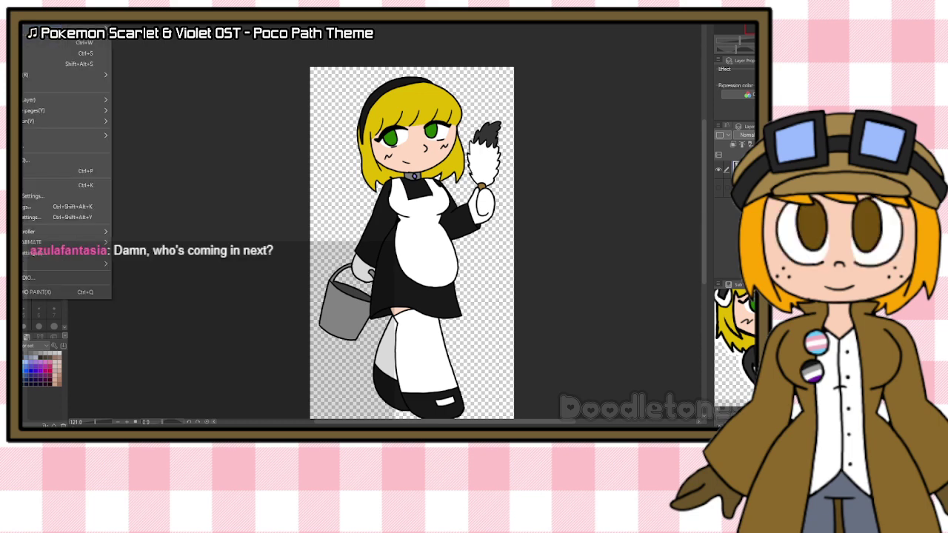
{"action": "key", "text": "ctrl+n"}
{"action": "left_click", "coordinate": [309, 54]}
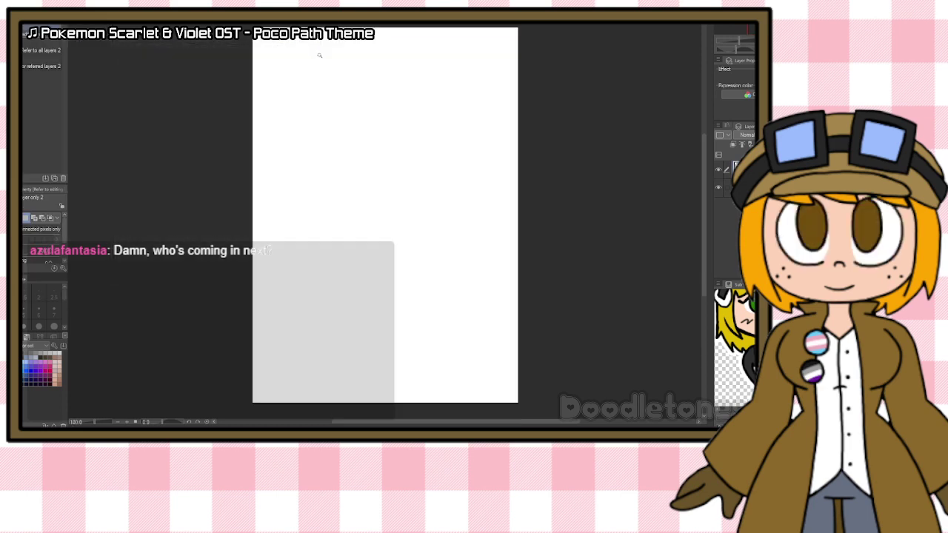
Step: Sketch a rough circle in light red with the Opaque watercolor brush in the upper part of the new canvas
{"action": "left_click", "coordinate": [446, 149]}
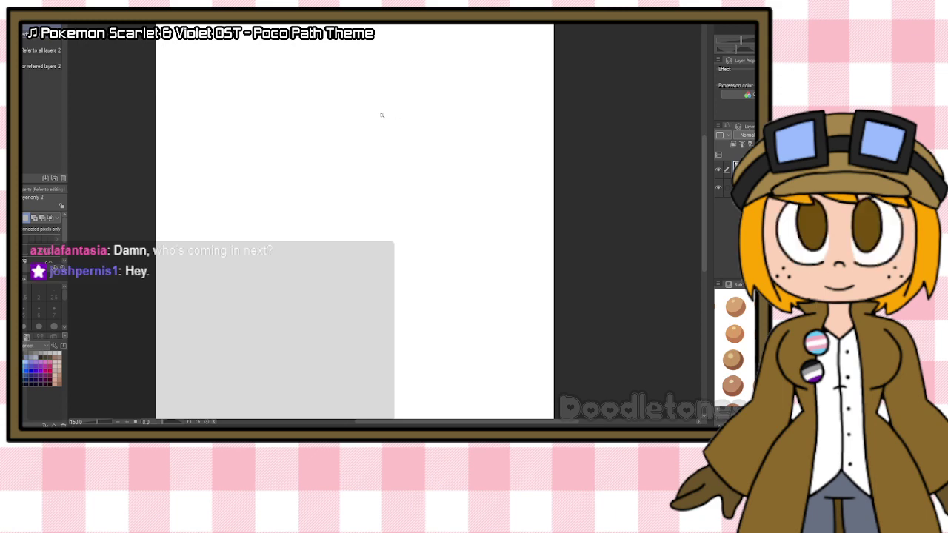
{"action": "scroll", "coordinate": [316, 116], "scroll_direction": "up", "scroll_amount": 2}
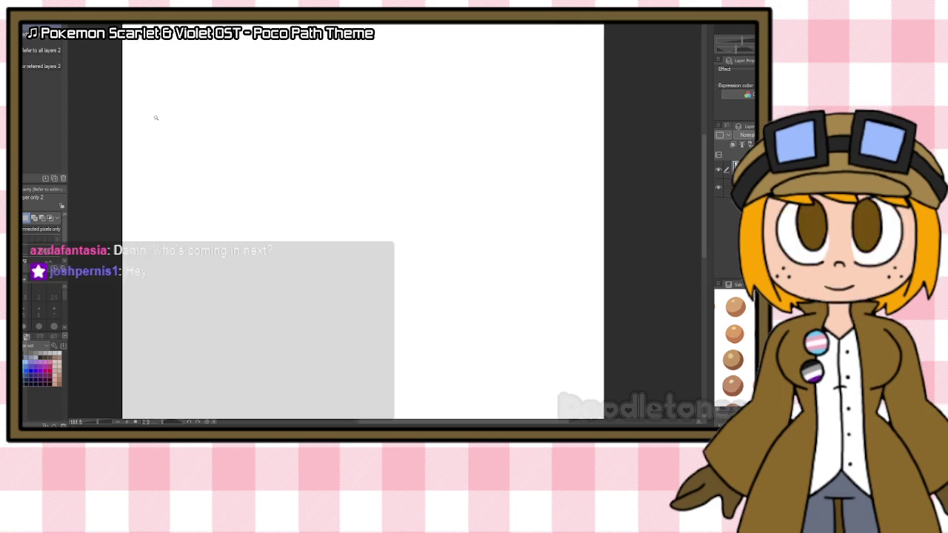
{"action": "key", "text": "b"}
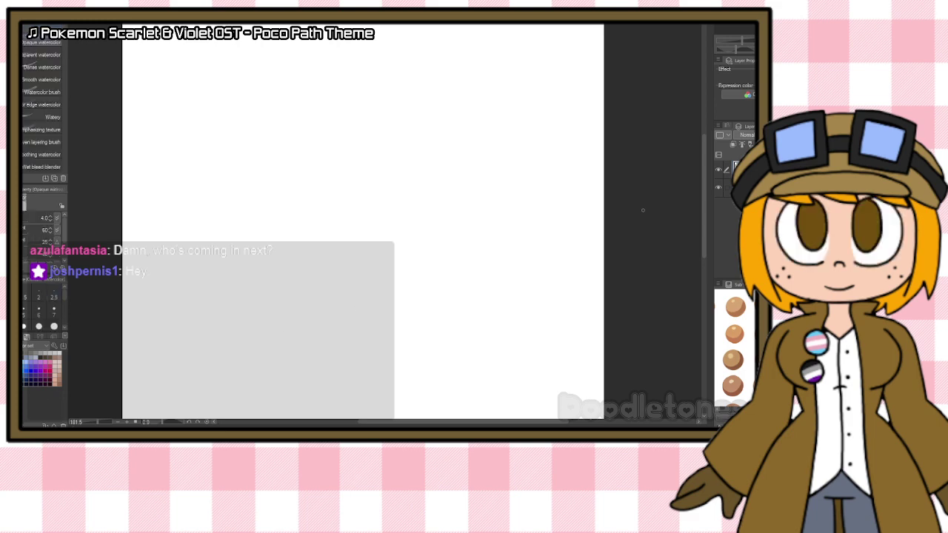
{"action": "left_click_drag", "start_coordinate": [704, 177], "coordinate": [704, 136]}
{"action": "scroll", "coordinate": [377, 231], "scroll_direction": "up", "scroll_amount": 1}
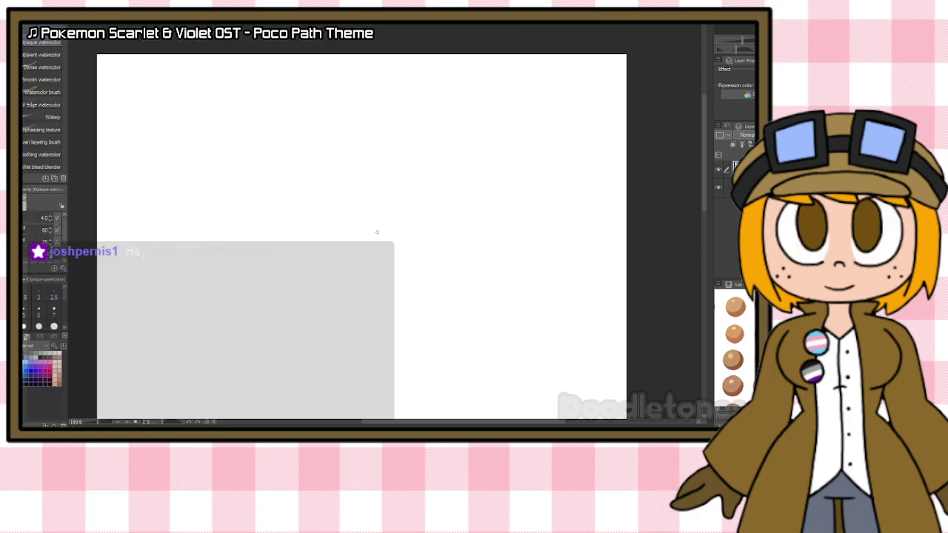
{"action": "mouse_move", "coordinate": [334, 151]}
{"action": "left_mouse_down"}
{"action": "mouse_move", "coordinate": [275, 194]}
{"action": "mouse_move", "coordinate": [267, 236]}
{"action": "mouse_move", "coordinate": [274, 252]}
{"action": "left_mouse_up"}
{"action": "mouse_move", "coordinate": [275, 205]}
{"action": "left_mouse_down"}
{"action": "mouse_move", "coordinate": [305, 291]}
{"action": "mouse_move", "coordinate": [319, 290]}
{"action": "left_mouse_up"}
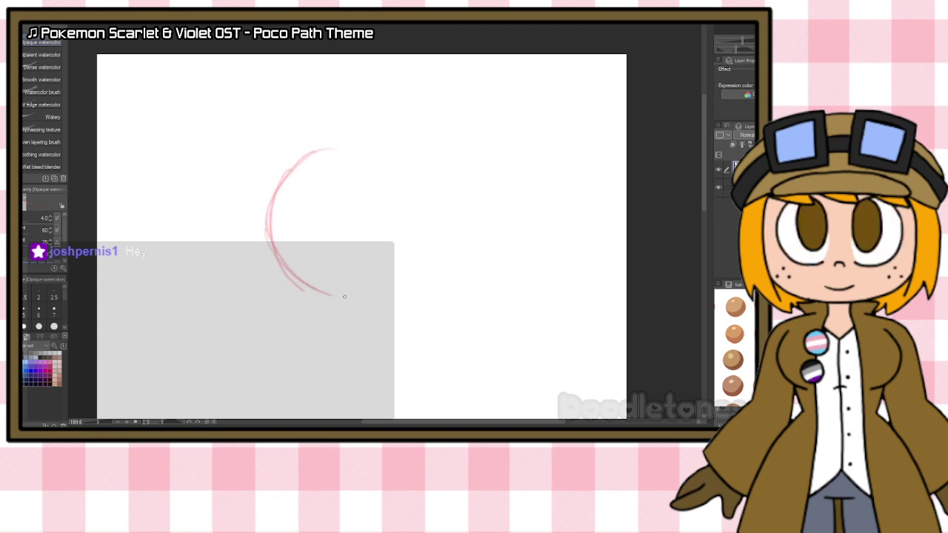
{"action": "left_click_drag", "start_coordinate": [275, 255], "coordinate": [343, 294]}
{"action": "left_click_drag", "start_coordinate": [271, 219], "coordinate": [332, 151]}
{"action": "left_click_drag", "start_coordinate": [281, 184], "coordinate": [350, 147]}
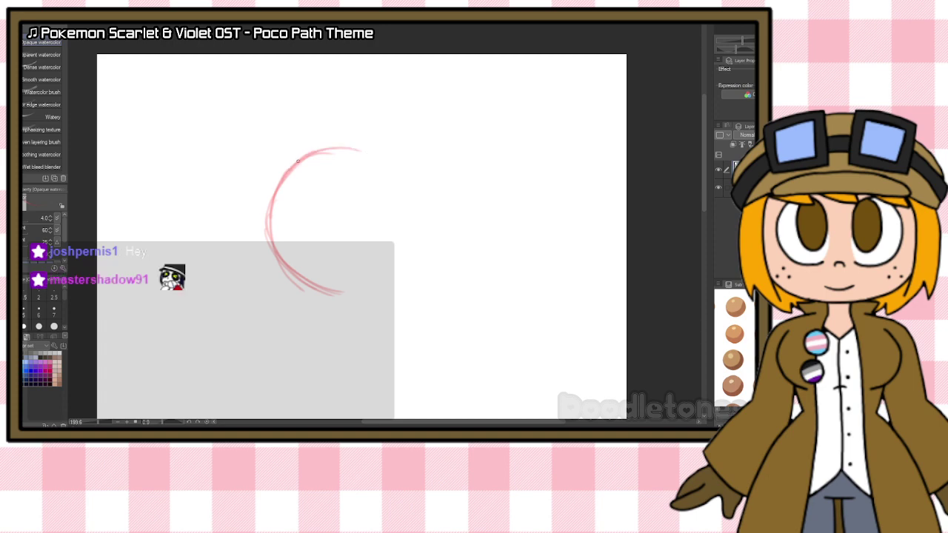
{"action": "left_click_drag", "start_coordinate": [296, 163], "coordinate": [378, 148]}
{"action": "mouse_move", "coordinate": [320, 154]}
{"action": "left_mouse_down"}
{"action": "mouse_move", "coordinate": [395, 172]}
{"action": "mouse_move", "coordinate": [416, 212]}
{"action": "left_mouse_up"}
{"action": "mouse_move", "coordinate": [402, 175]}
{"action": "left_mouse_down"}
{"action": "mouse_move", "coordinate": [423, 219]}
{"action": "mouse_move", "coordinate": [419, 253]}
{"action": "left_mouse_up"}
{"action": "left_click_drag", "start_coordinate": [416, 200], "coordinate": [406, 262]}
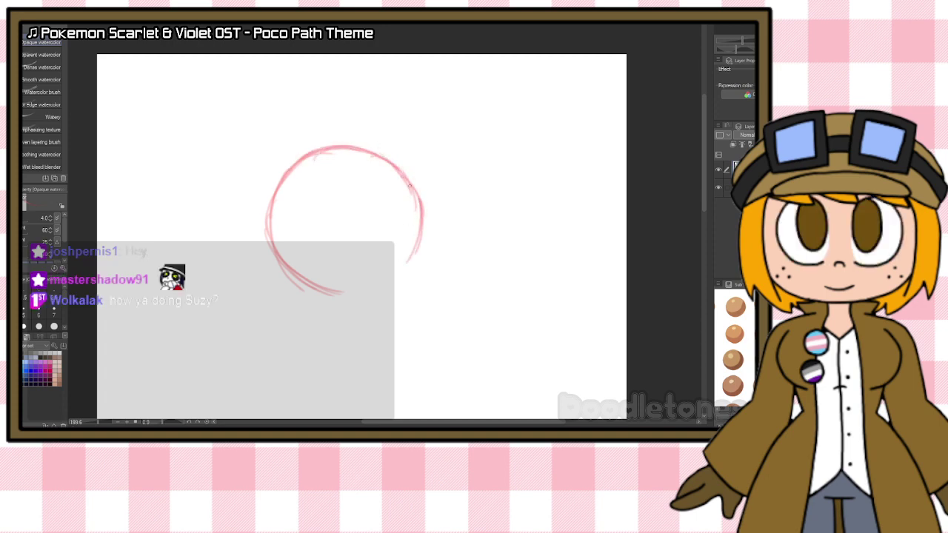
{"action": "left_click_drag", "start_coordinate": [412, 203], "coordinate": [400, 271]}
{"action": "left_click_drag", "start_coordinate": [419, 231], "coordinate": [377, 287]}
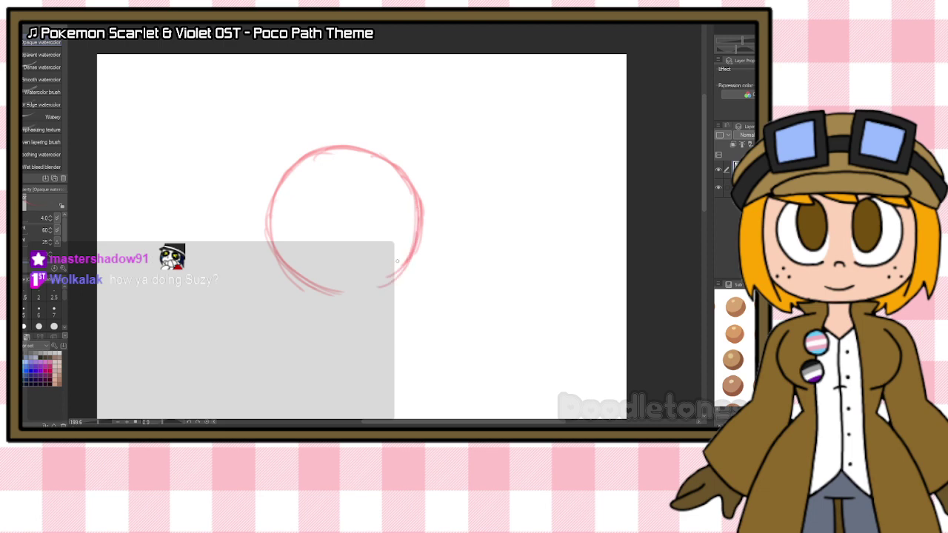
{"action": "mouse_move", "coordinate": [412, 258]}
{"action": "left_mouse_down"}
{"action": "mouse_move", "coordinate": [366, 292]}
{"action": "mouse_move", "coordinate": [326, 294]}
{"action": "left_mouse_up"}
{"action": "left_click_drag", "start_coordinate": [385, 283], "coordinate": [311, 291]}
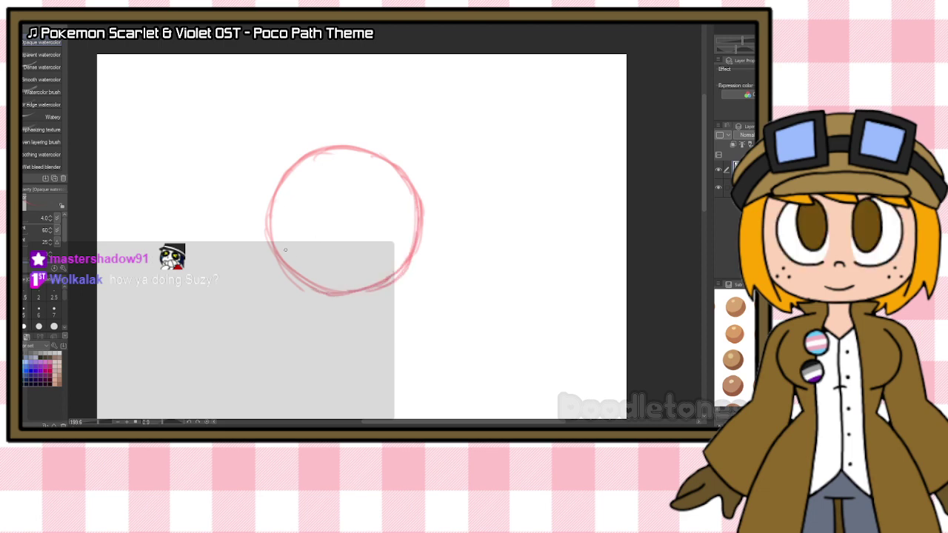
Step: Reinforce the circle's outline with repeated light red strokes all around to make the head shape rounder and darker
{"action": "left_click_drag", "start_coordinate": [270, 236], "coordinate": [287, 266]}
{"action": "left_click_drag", "start_coordinate": [365, 289], "coordinate": [318, 291]}
{"action": "left_click_drag", "start_coordinate": [419, 225], "coordinate": [388, 281]}
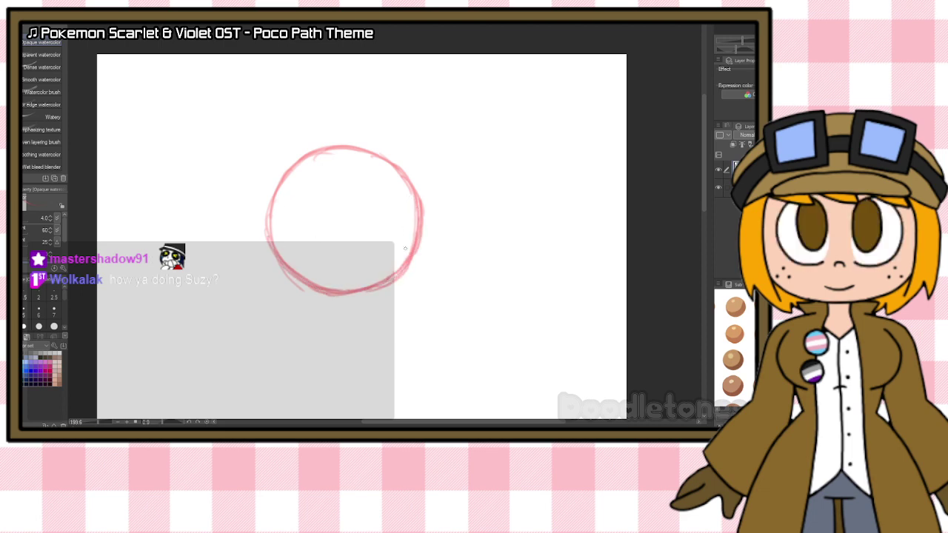
{"action": "mouse_move", "coordinate": [405, 249]}
{"action": "left_mouse_down"}
{"action": "mouse_move", "coordinate": [370, 285]}
{"action": "mouse_move", "coordinate": [314, 289]}
{"action": "left_mouse_up"}
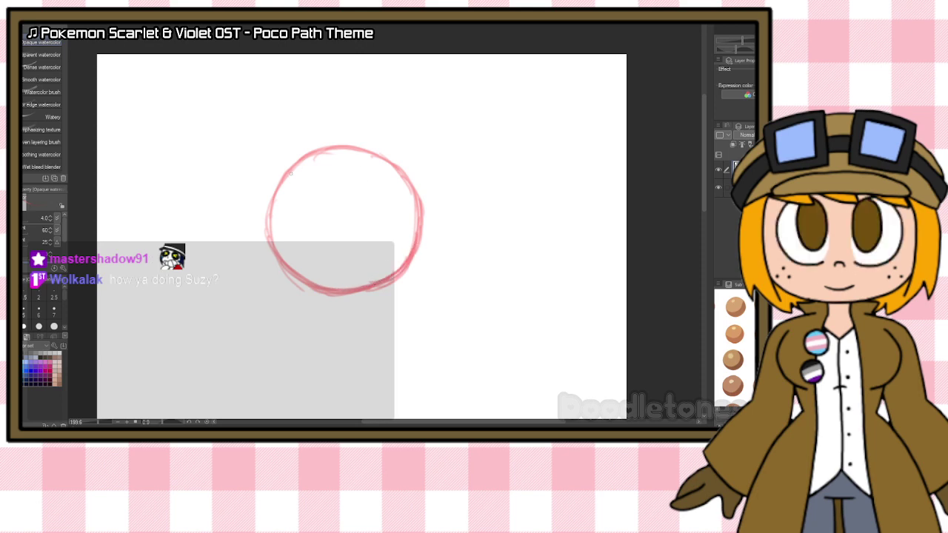
{"action": "mouse_move", "coordinate": [291, 173]}
{"action": "left_mouse_down"}
{"action": "mouse_move", "coordinate": [268, 234]}
{"action": "mouse_move", "coordinate": [307, 154]}
{"action": "mouse_move", "coordinate": [330, 149]}
{"action": "mouse_move", "coordinate": [271, 239]}
{"action": "left_mouse_up"}
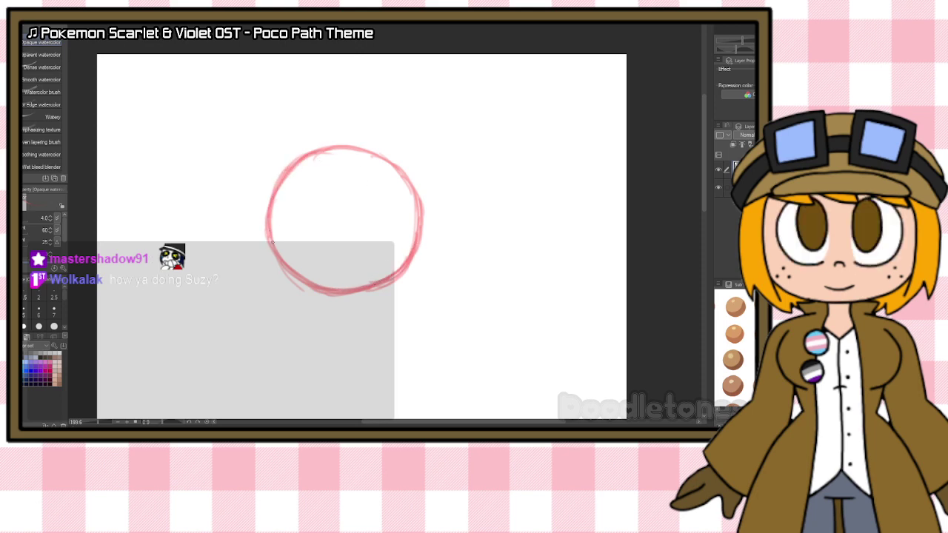
{"action": "mouse_move", "coordinate": [410, 259]}
{"action": "left_mouse_down"}
{"action": "mouse_move", "coordinate": [362, 290]}
{"action": "mouse_move", "coordinate": [319, 290]}
{"action": "mouse_move", "coordinate": [341, 294]}
{"action": "left_mouse_up"}
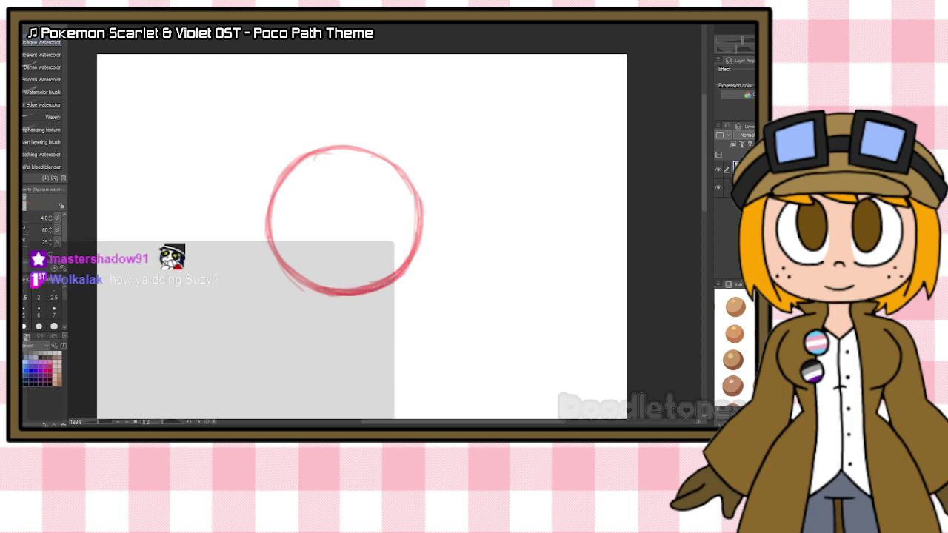
{"action": "left_click_drag", "start_coordinate": [378, 157], "coordinate": [415, 205]}
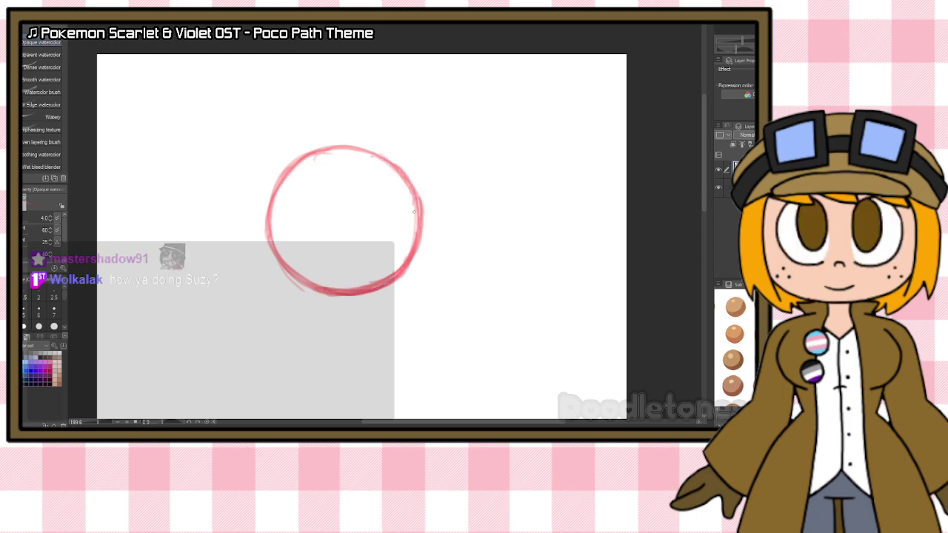
{"action": "mouse_move", "coordinate": [326, 153]}
{"action": "left_mouse_down"}
{"action": "mouse_move", "coordinate": [374, 156]}
{"action": "mouse_move", "coordinate": [344, 148]}
{"action": "mouse_move", "coordinate": [397, 164]}
{"action": "left_mouse_up"}
{"action": "left_click_drag", "start_coordinate": [372, 152], "coordinate": [395, 164]}
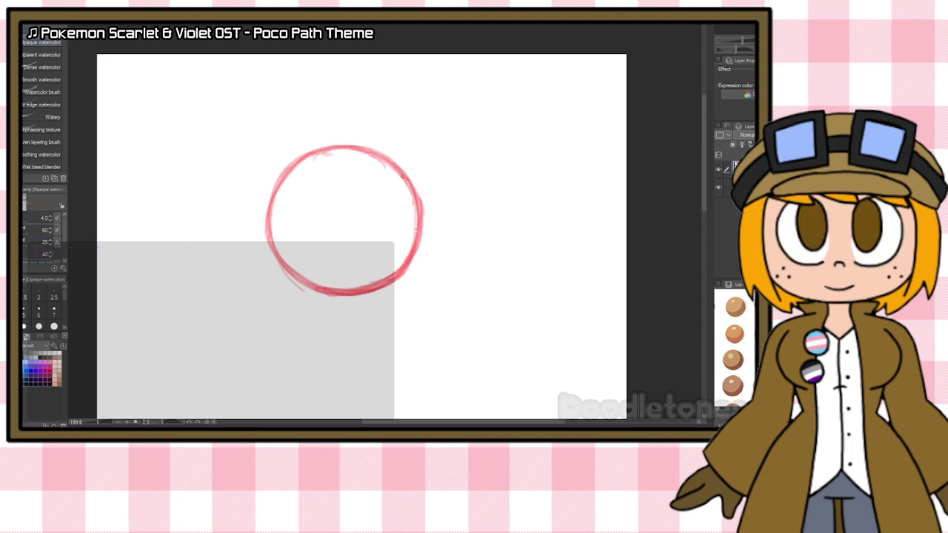
Step: Clean up the stray line edges along the head circle's side and lower edge with the Snap eraser
{"action": "key", "text": "e"}
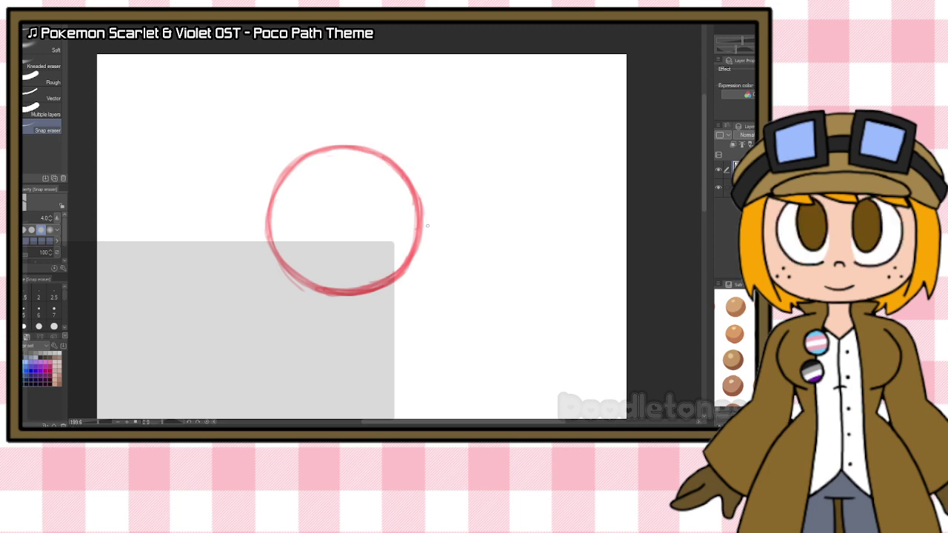
{"action": "left_click_drag", "start_coordinate": [422, 218], "coordinate": [423, 207]}
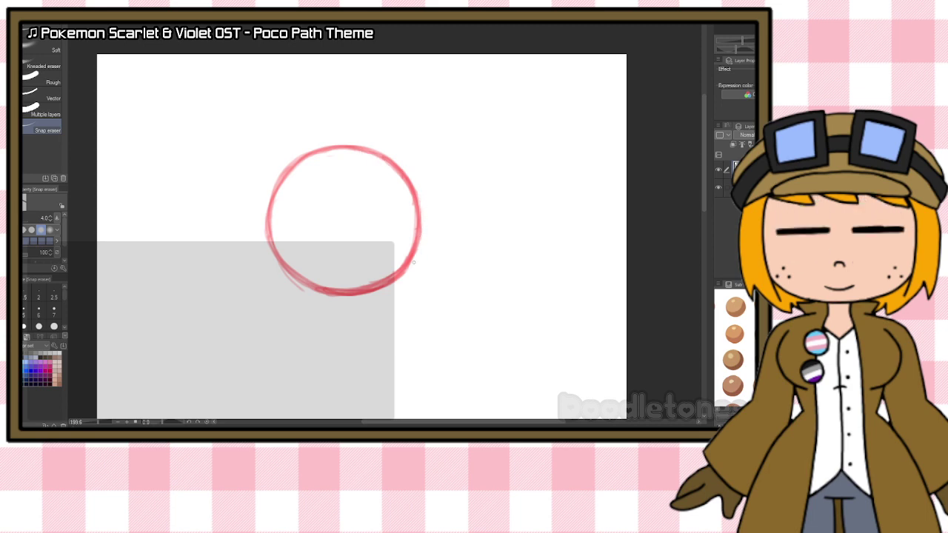
{"action": "mouse_move", "coordinate": [358, 284]}
{"action": "left_mouse_down"}
{"action": "mouse_move", "coordinate": [391, 270]}
{"action": "mouse_move", "coordinate": [323, 287]}
{"action": "mouse_move", "coordinate": [283, 271]}
{"action": "left_mouse_up"}
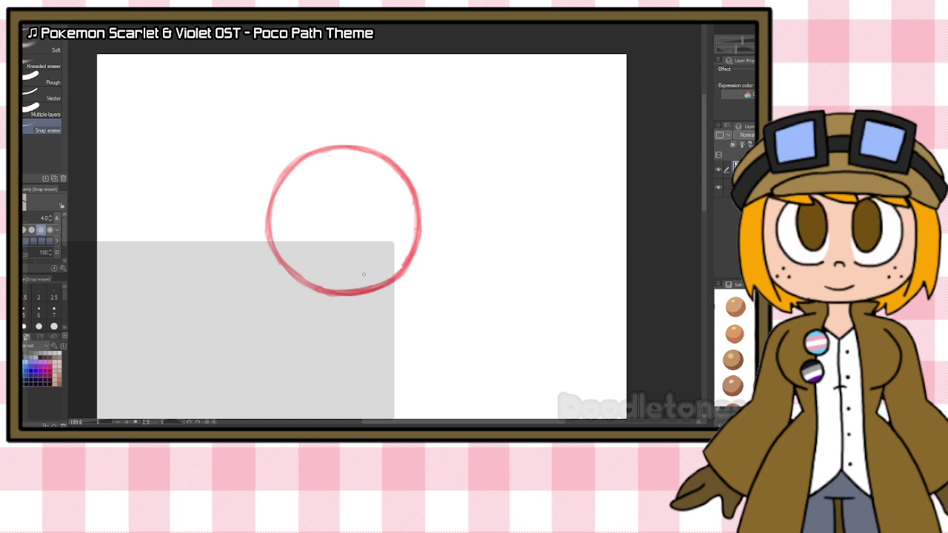
Step: Sketch a vertical centre line, a horizontal eye guideline and two upper eyelid strokes inside the head with Opaque watercolor
{"action": "key", "text": "b"}
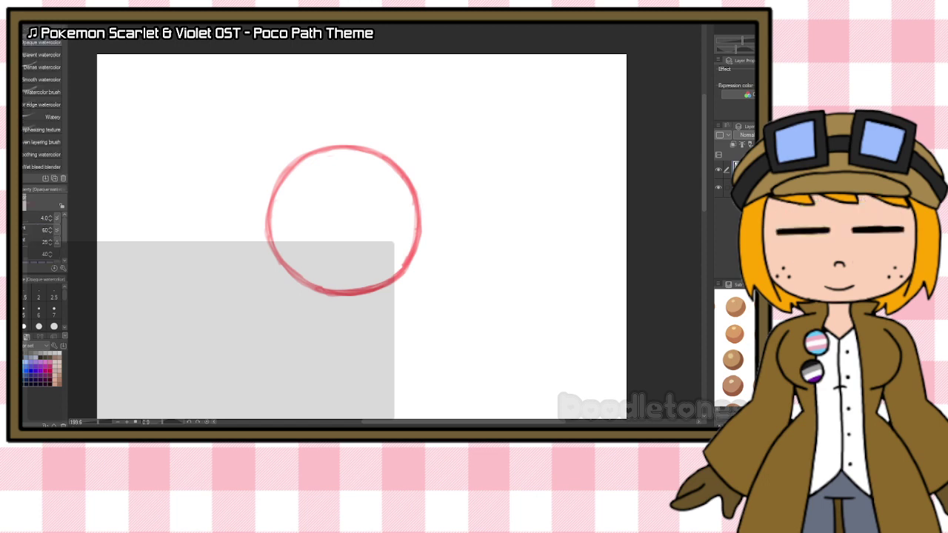
{"action": "mouse_move", "coordinate": [347, 154]}
{"action": "left_mouse_down"}
{"action": "mouse_move", "coordinate": [347, 281]}
{"action": "mouse_move", "coordinate": [346, 273]}
{"action": "left_mouse_up"}
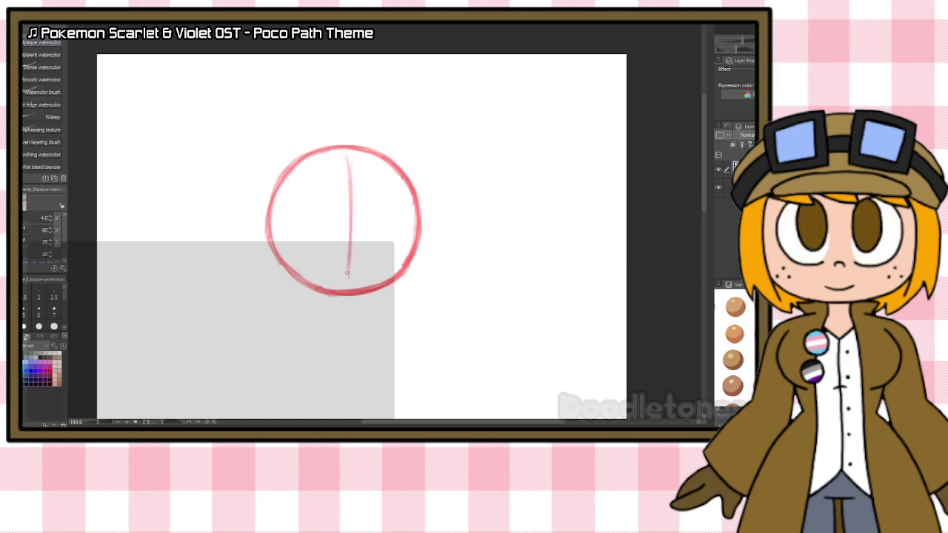
{"action": "mouse_move", "coordinate": [289, 247]}
{"action": "left_mouse_down"}
{"action": "mouse_move", "coordinate": [400, 237]}
{"action": "mouse_move", "coordinate": [374, 234]}
{"action": "left_mouse_up"}
{"action": "left_click_drag", "start_coordinate": [290, 232], "coordinate": [392, 224]}
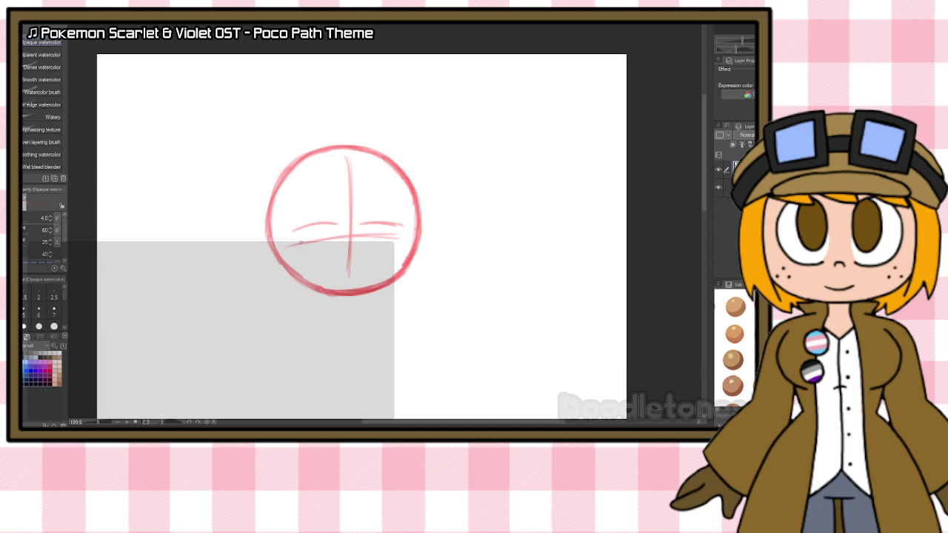
Step: Sketch the sides and lower lines of both eyes, and add U-shaped irises, a small nose and a short mouth
{"action": "mouse_move", "coordinate": [293, 233]}
{"action": "left_mouse_down"}
{"action": "mouse_move", "coordinate": [298, 257]}
{"action": "mouse_move", "coordinate": [324, 261]}
{"action": "left_mouse_up"}
{"action": "left_click_drag", "start_coordinate": [402, 229], "coordinate": [376, 258]}
{"action": "left_click_drag", "start_coordinate": [386, 255], "coordinate": [360, 259]}
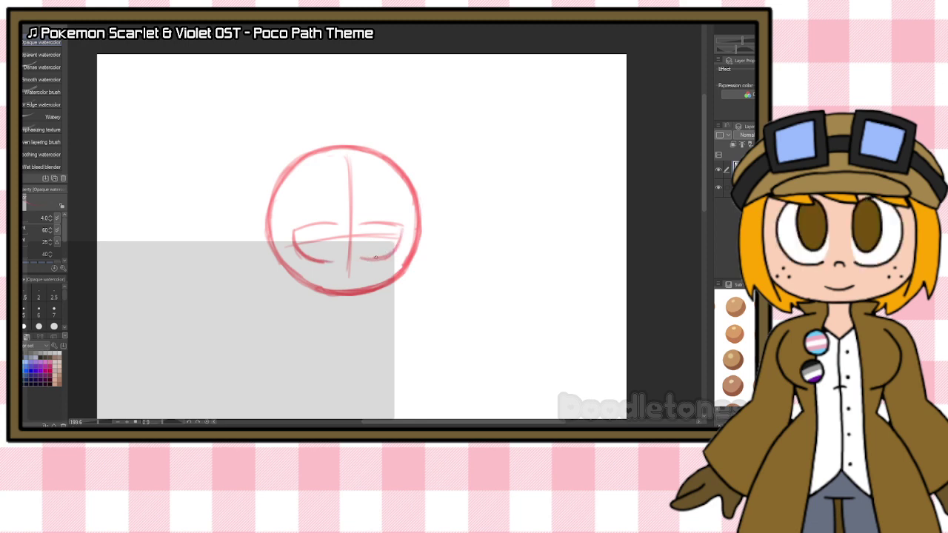
{"action": "mouse_move", "coordinate": [303, 230]}
{"action": "left_mouse_down"}
{"action": "mouse_move", "coordinate": [311, 251]}
{"action": "mouse_move", "coordinate": [320, 227]}
{"action": "mouse_move", "coordinate": [316, 245]}
{"action": "mouse_move", "coordinate": [375, 249]}
{"action": "mouse_move", "coordinate": [382, 226]}
{"action": "mouse_move", "coordinate": [380, 235]}
{"action": "left_mouse_up"}
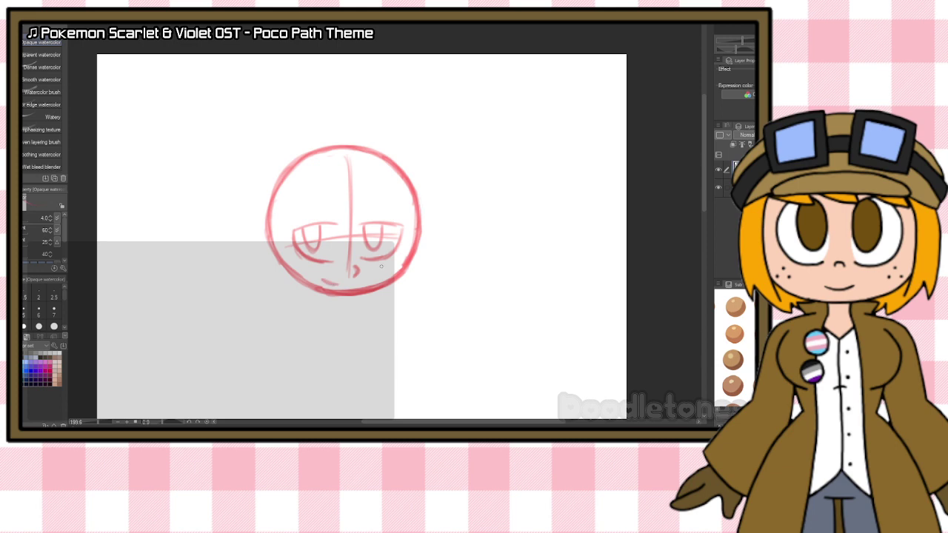
Step: Strengthen the upper eyelid lines and extend the lower line of the left-hand eye toward the nose
{"action": "scroll", "coordinate": [398, 259], "scroll_direction": "up", "scroll_amount": 3}
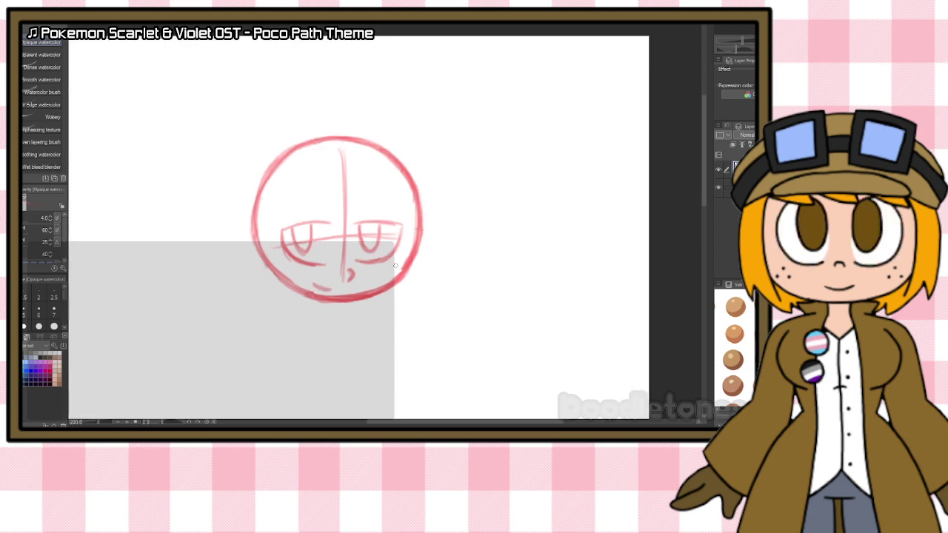
{"action": "mouse_move", "coordinate": [230, 210]}
{"action": "left_mouse_down"}
{"action": "mouse_move", "coordinate": [282, 198]}
{"action": "mouse_move", "coordinate": [409, 203]}
{"action": "left_mouse_up"}
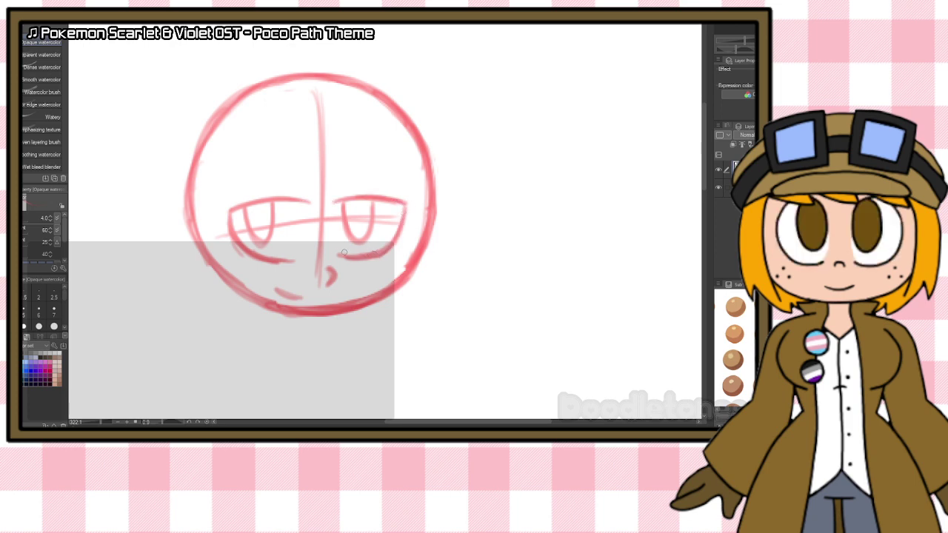
{"action": "left_click_drag", "start_coordinate": [276, 260], "coordinate": [301, 256]}
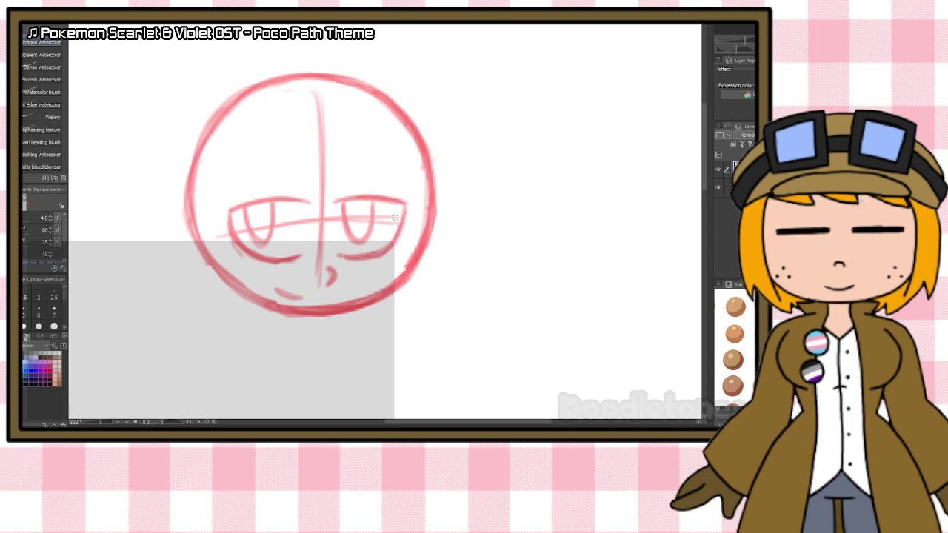
Step: Sketch a small rounded chest shape just below the head and reinforce its outline
{"action": "scroll", "coordinate": [482, 201], "scroll_direction": "down", "scroll_amount": 5}
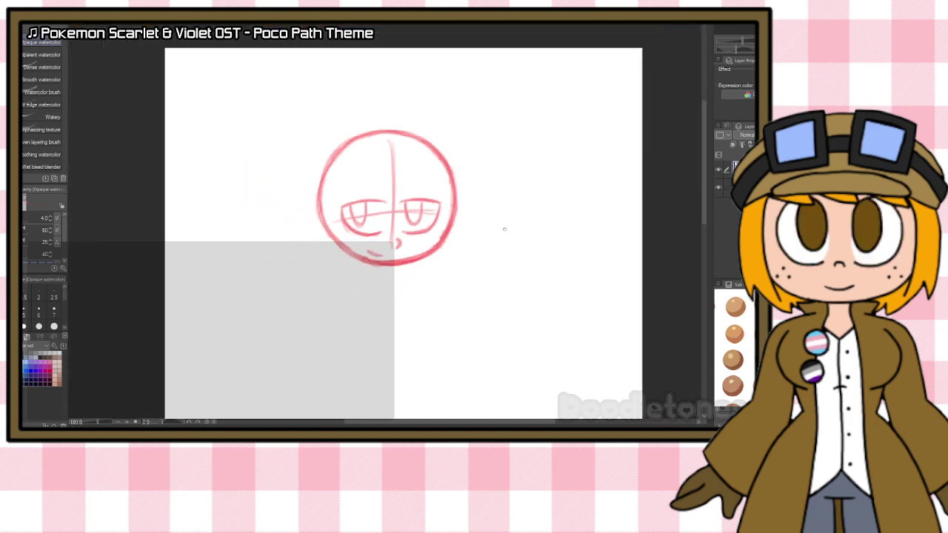
{"action": "scroll", "coordinate": [534, 300], "scroll_direction": "up", "scroll_amount": 2}
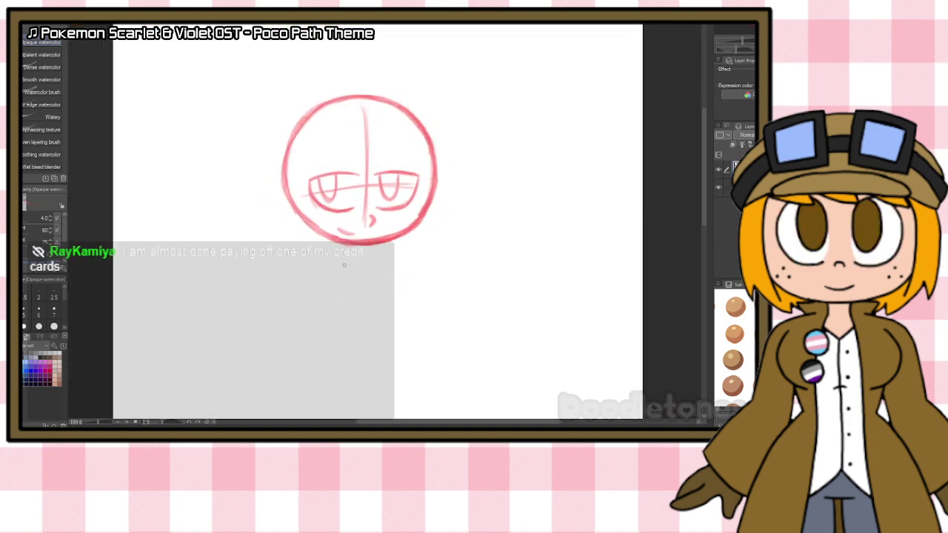
{"action": "left_click_drag", "start_coordinate": [340, 263], "coordinate": [387, 262]}
{"action": "left_click_drag", "start_coordinate": [392, 259], "coordinate": [406, 282]}
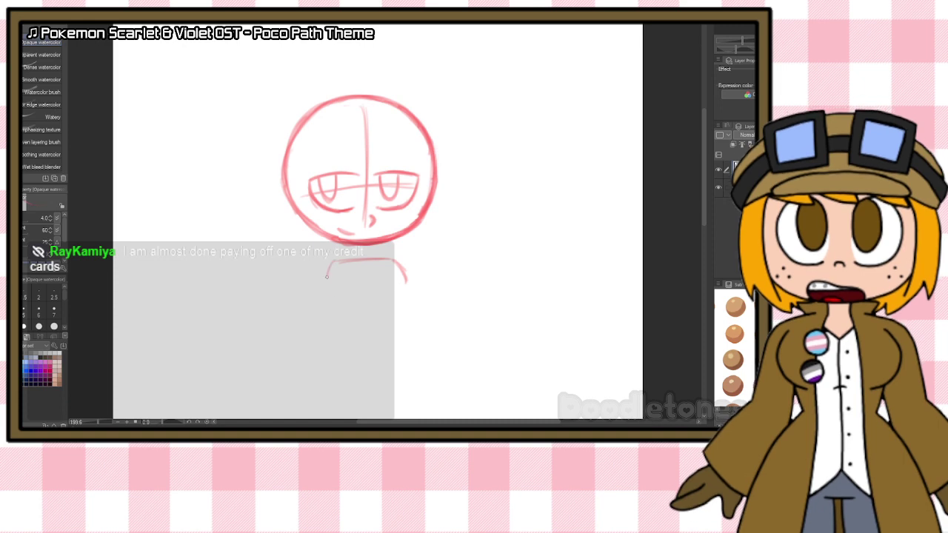
{"action": "mouse_move", "coordinate": [331, 265]}
{"action": "left_mouse_down"}
{"action": "mouse_move", "coordinate": [339, 296]}
{"action": "mouse_move", "coordinate": [363, 301]}
{"action": "mouse_move", "coordinate": [404, 280]}
{"action": "mouse_move", "coordinate": [363, 304]}
{"action": "left_mouse_up"}
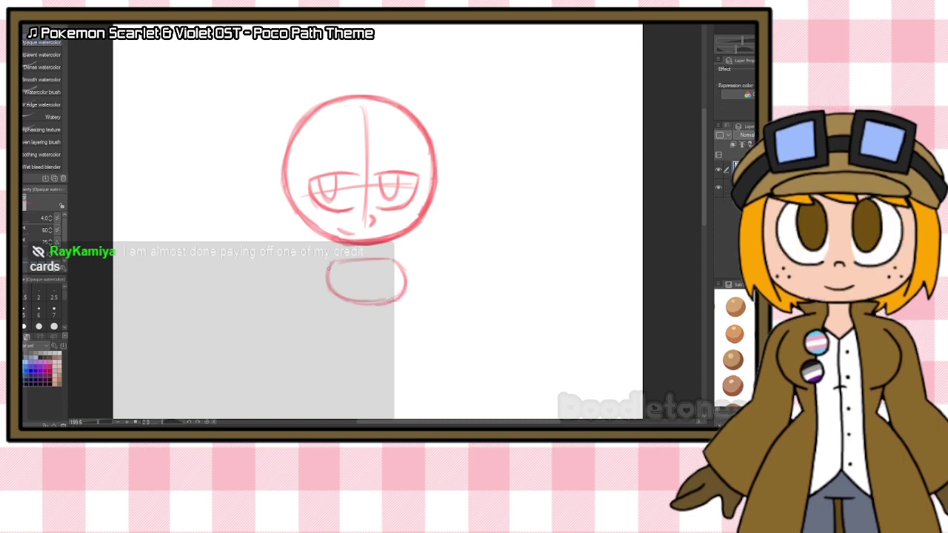
{"action": "mouse_move", "coordinate": [329, 268]}
{"action": "left_mouse_down"}
{"action": "mouse_move", "coordinate": [352, 303]}
{"action": "mouse_move", "coordinate": [340, 288]}
{"action": "mouse_move", "coordinate": [377, 305]}
{"action": "left_mouse_up"}
{"action": "mouse_move", "coordinate": [325, 268]}
{"action": "left_mouse_down"}
{"action": "mouse_move", "coordinate": [376, 303]}
{"action": "mouse_move", "coordinate": [341, 303]}
{"action": "mouse_move", "coordinate": [403, 294]}
{"action": "mouse_move", "coordinate": [398, 262]}
{"action": "mouse_move", "coordinate": [405, 292]}
{"action": "mouse_move", "coordinate": [404, 282]}
{"action": "mouse_move", "coordinate": [381, 306]}
{"action": "mouse_move", "coordinate": [398, 295]}
{"action": "mouse_move", "coordinate": [348, 301]}
{"action": "mouse_move", "coordinate": [347, 267]}
{"action": "mouse_move", "coordinate": [331, 264]}
{"action": "mouse_move", "coordinate": [386, 258]}
{"action": "left_mouse_up"}
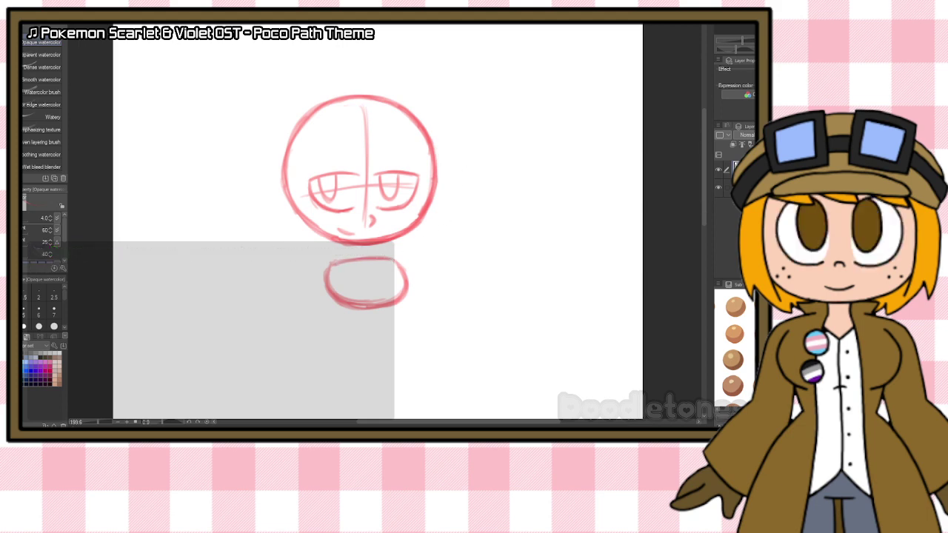
Step: Lasso the chest shape and enlarge it slightly with Scale/Rotate, then clear the selection
{"action": "key", "text": "m"}
{"action": "mouse_move", "coordinate": [447, 231]}
{"action": "left_mouse_down"}
{"action": "mouse_move", "coordinate": [406, 339]}
{"action": "mouse_move", "coordinate": [296, 289]}
{"action": "mouse_move", "coordinate": [395, 246]}
{"action": "left_mouse_up"}
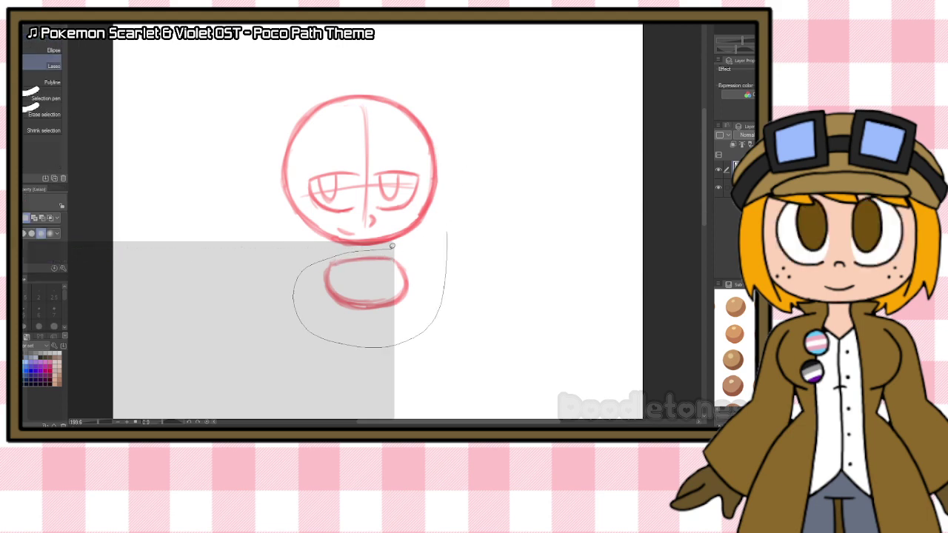
{"action": "key", "text": "ctrl+t"}
{"action": "mouse_move", "coordinate": [447, 287]}
{"action": "left_mouse_down"}
{"action": "mouse_move", "coordinate": [460, 290]}
{"action": "mouse_move", "coordinate": [408, 303]}
{"action": "left_mouse_up"}
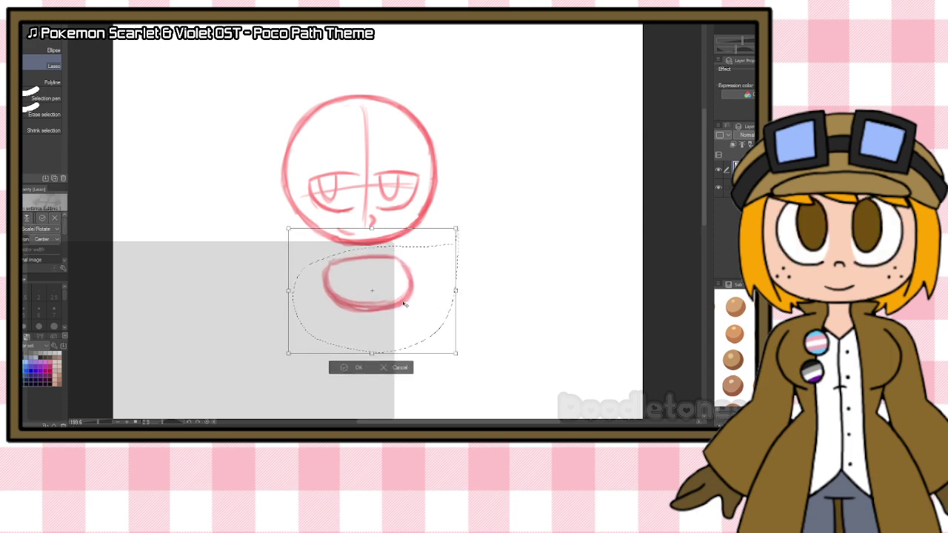
{"action": "key", "text": "Return"}
{"action": "key", "text": "ctrl+d"}
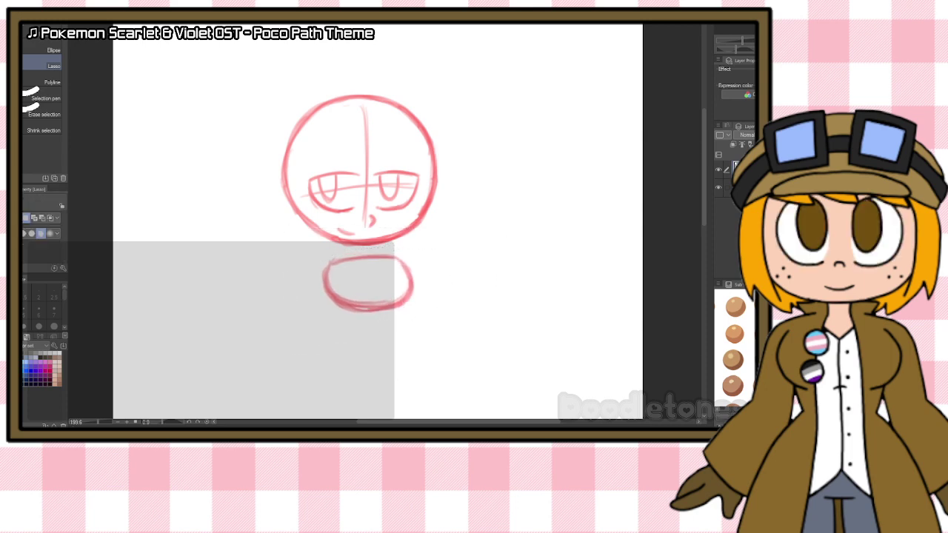
Step: Sketch an angular five-sided hip shape below the chest with the Opaque watercolor brush
{"action": "key", "text": "b"}
{"action": "scroll", "coordinate": [537, 255], "scroll_direction": "down", "scroll_amount": 3}
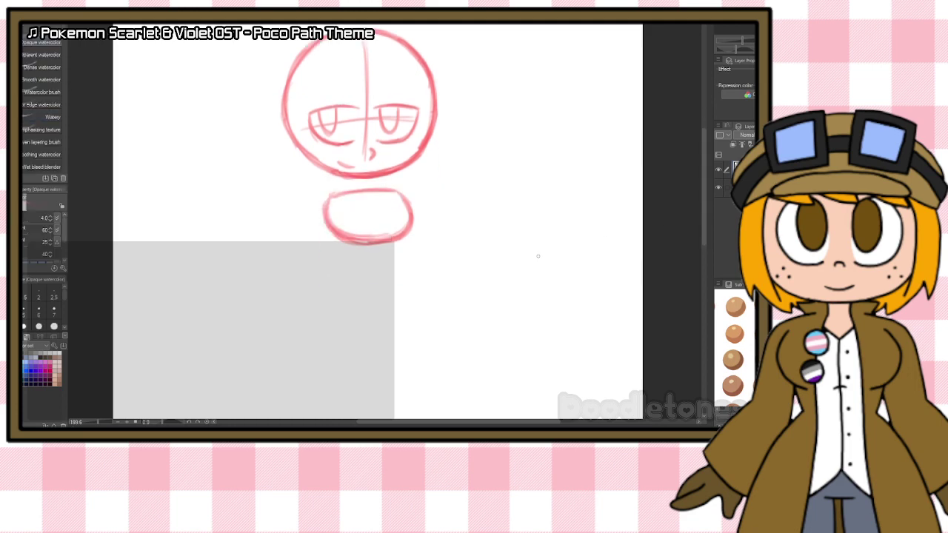
{"action": "left_click_drag", "start_coordinate": [340, 276], "coordinate": [409, 266]}
{"action": "mouse_move", "coordinate": [340, 275]}
{"action": "left_mouse_down"}
{"action": "mouse_move", "coordinate": [395, 268]}
{"action": "mouse_move", "coordinate": [422, 287]}
{"action": "mouse_move", "coordinate": [341, 281]}
{"action": "mouse_move", "coordinate": [339, 310]}
{"action": "mouse_move", "coordinate": [376, 311]}
{"action": "left_mouse_up"}
{"action": "mouse_move", "coordinate": [342, 309]}
{"action": "left_mouse_down"}
{"action": "mouse_move", "coordinate": [392, 316]}
{"action": "mouse_move", "coordinate": [419, 289]}
{"action": "mouse_move", "coordinate": [396, 316]}
{"action": "left_mouse_up"}
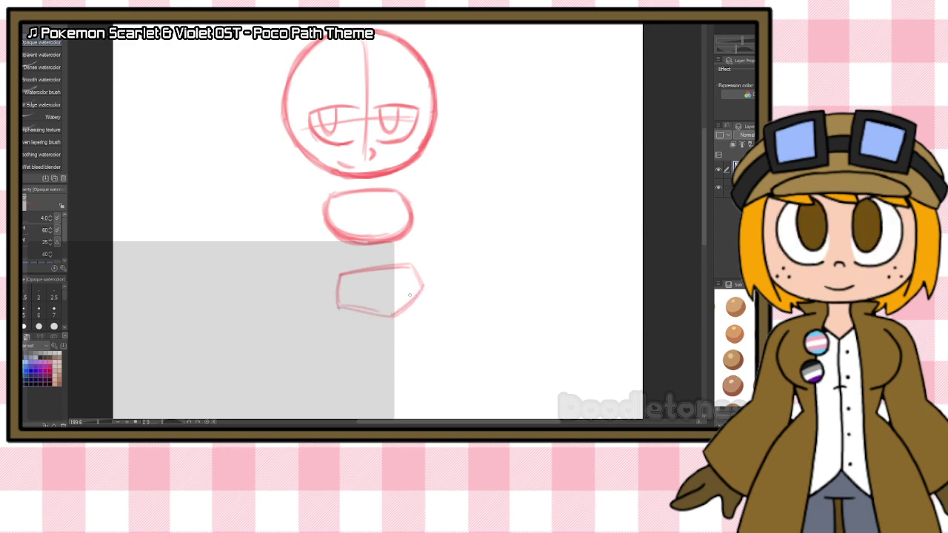
Step: Lasso the hip shape, widen and tilt it slightly with Scale/Rotate, then clear the selection
{"action": "key", "text": "m"}
{"action": "mouse_move", "coordinate": [444, 269]}
{"action": "left_mouse_down"}
{"action": "mouse_move", "coordinate": [324, 264]}
{"action": "mouse_move", "coordinate": [397, 254]}
{"action": "left_mouse_up"}
{"action": "left_click", "coordinate": [412, 357]}
{"action": "left_click_drag", "start_coordinate": [436, 297], "coordinate": [454, 297]}
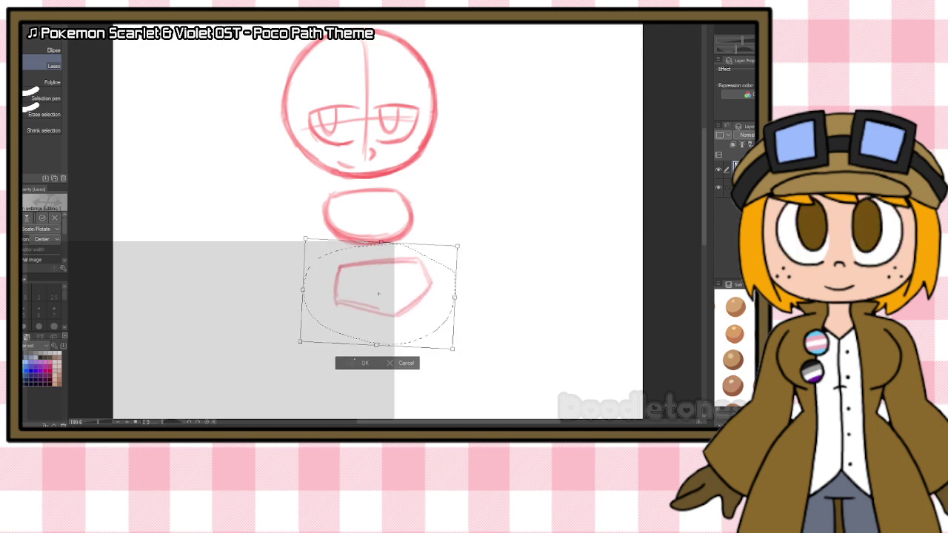
{"action": "key", "text": "Return"}
{"action": "key", "text": "ctrl+d"}
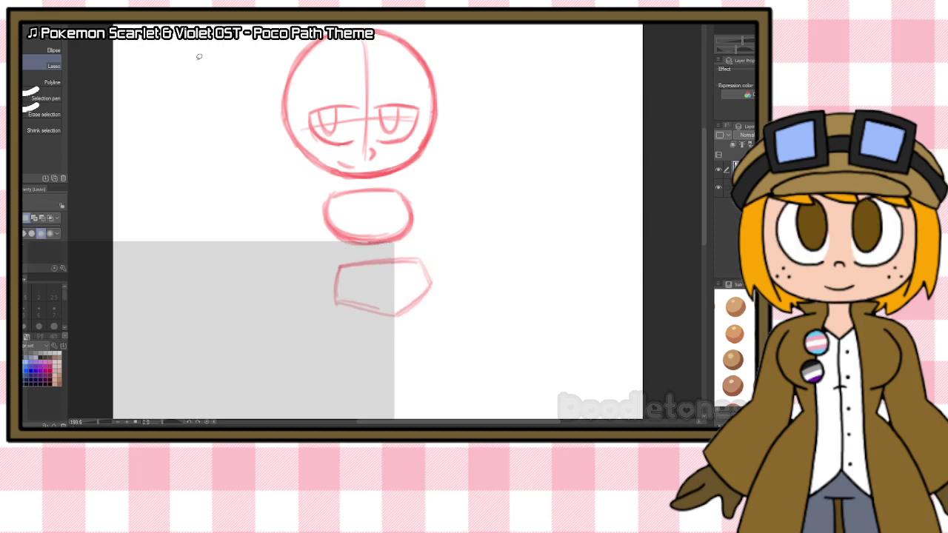
Step: Lasso the lower edge of the chest and shift it up slightly with Scale/Rotate, then clear the selection
{"action": "mouse_move", "coordinate": [427, 215]}
{"action": "left_mouse_down"}
{"action": "mouse_move", "coordinate": [400, 251]}
{"action": "mouse_move", "coordinate": [323, 236]}
{"action": "mouse_move", "coordinate": [424, 216]}
{"action": "left_mouse_up"}
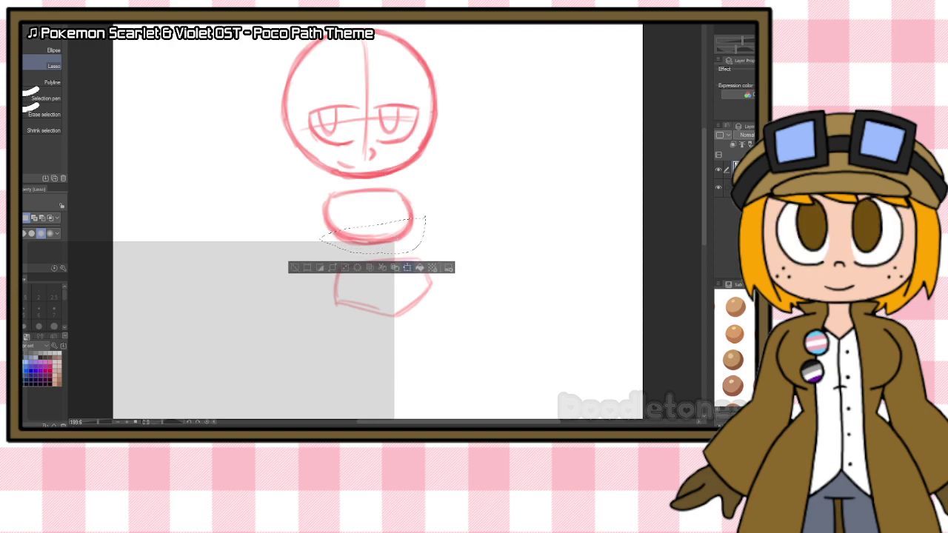
{"action": "left_click", "coordinate": [406, 268]}
{"action": "left_click_drag", "start_coordinate": [400, 239], "coordinate": [399, 237]}
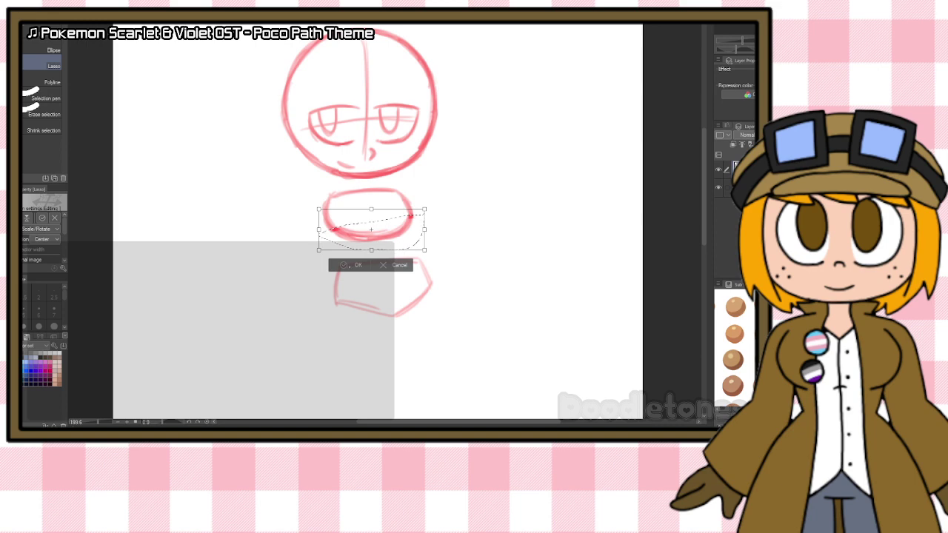
{"action": "left_click", "coordinate": [349, 265]}
{"action": "left_click", "coordinate": [453, 200]}
Step: Redraw the chest's lower edge with Opaque watercolor and sketch waist lines on both sides joining it to the hips
{"action": "key", "text": "b"}
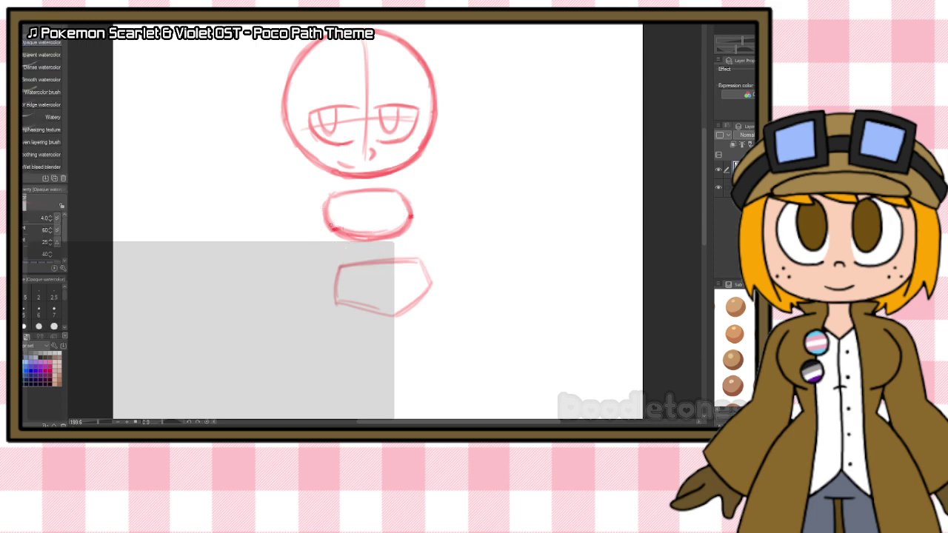
{"action": "mouse_move", "coordinate": [331, 225]}
{"action": "left_mouse_down"}
{"action": "mouse_move", "coordinate": [380, 234]}
{"action": "mouse_move", "coordinate": [410, 217]}
{"action": "left_mouse_up"}
{"action": "mouse_move", "coordinate": [340, 235]}
{"action": "left_mouse_down"}
{"action": "mouse_move", "coordinate": [350, 245]}
{"action": "mouse_move", "coordinate": [334, 307]}
{"action": "left_mouse_up"}
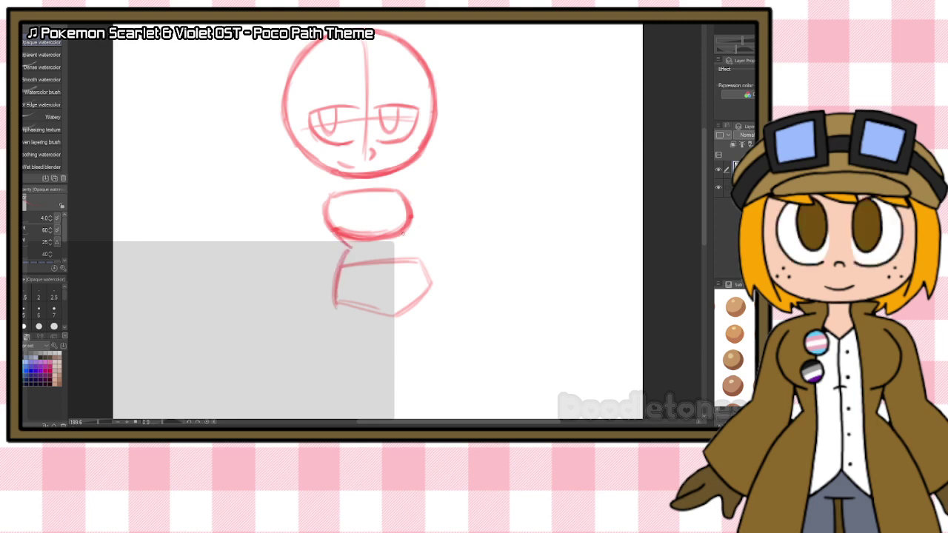
{"action": "left_click_drag", "start_coordinate": [404, 241], "coordinate": [425, 267]}
{"action": "left_click_drag", "start_coordinate": [404, 249], "coordinate": [418, 265]}
Step: Sketch the front leg with Opaque watercolor, curving both sides from the hips to the knee and angling the shin lines outward below it
{"action": "scroll", "coordinate": [637, 185], "scroll_direction": "down", "scroll_amount": 3}
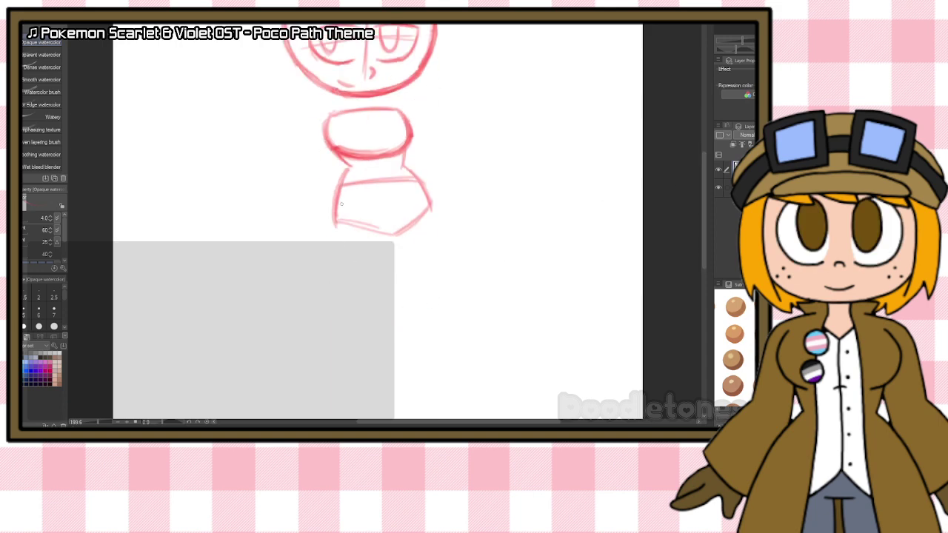
{"action": "mouse_move", "coordinate": [336, 216]}
{"action": "left_mouse_down"}
{"action": "mouse_move", "coordinate": [356, 281]}
{"action": "mouse_move", "coordinate": [381, 304]}
{"action": "left_mouse_up"}
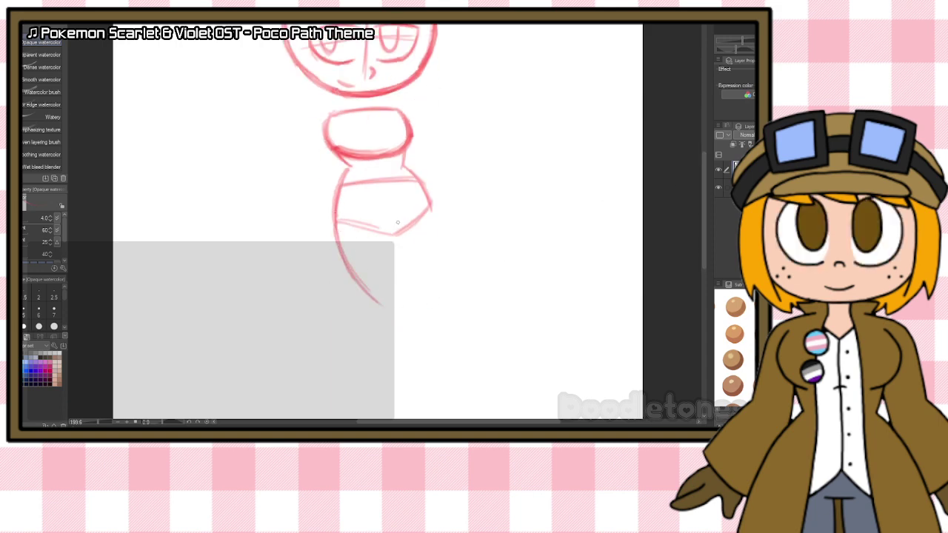
{"action": "left_click_drag", "start_coordinate": [400, 232], "coordinate": [418, 266]}
{"action": "left_click_drag", "start_coordinate": [392, 216], "coordinate": [423, 272]}
{"action": "mouse_move", "coordinate": [402, 234]}
{"action": "left_mouse_down"}
{"action": "mouse_move", "coordinate": [420, 285]}
{"action": "mouse_move", "coordinate": [404, 363]}
{"action": "left_mouse_up"}
{"action": "left_click_drag", "start_coordinate": [424, 300], "coordinate": [392, 383]}
{"action": "left_click_drag", "start_coordinate": [358, 295], "coordinate": [331, 383]}
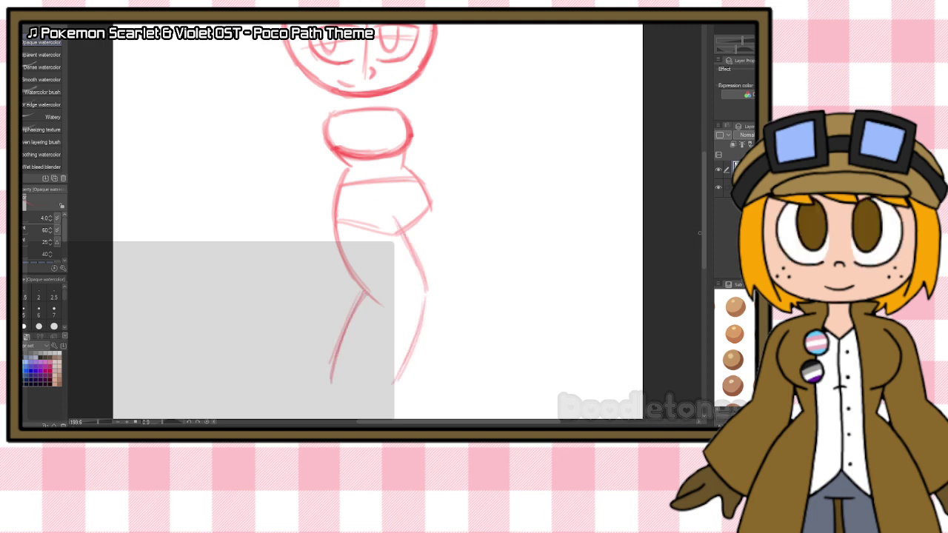
Step: Close the front leg's lower end with a broad rounded curve joining both shin lines
{"action": "scroll", "coordinate": [597, 199], "scroll_direction": "down", "scroll_amount": 2}
{"action": "mouse_move", "coordinate": [366, 222]}
{"action": "left_mouse_down"}
{"action": "mouse_move", "coordinate": [331, 313]}
{"action": "mouse_move", "coordinate": [384, 336]}
{"action": "left_mouse_up"}
{"action": "left_click_drag", "start_coordinate": [425, 217], "coordinate": [396, 332]}
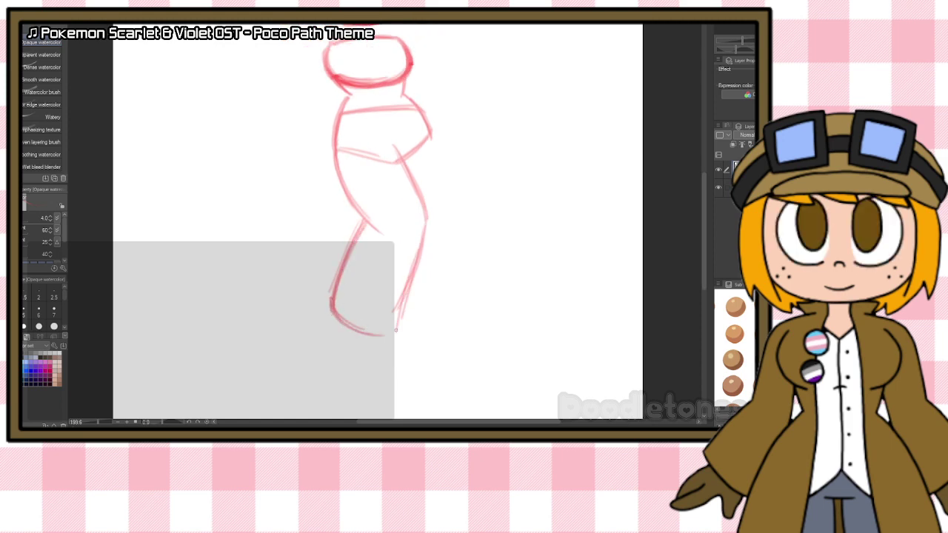
{"action": "mouse_move", "coordinate": [408, 285]}
{"action": "left_mouse_down"}
{"action": "mouse_move", "coordinate": [391, 334]}
{"action": "mouse_move", "coordinate": [361, 334]}
{"action": "left_mouse_up"}
Step: Sketch the second leg as a long straight shape from the outer hip, angled outward and closed with a rounded lower end
{"action": "left_click_drag", "start_coordinate": [435, 143], "coordinate": [485, 287]}
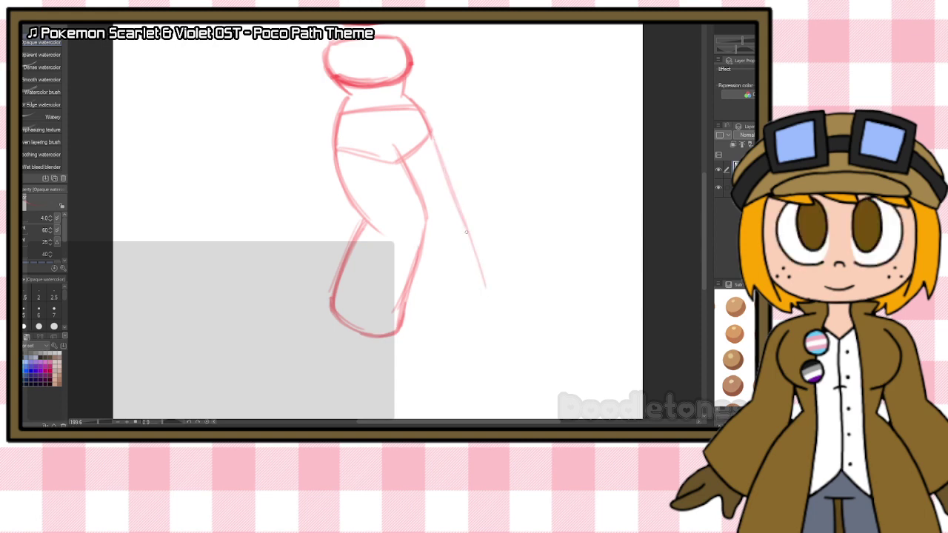
{"action": "left_click_drag", "start_coordinate": [471, 243], "coordinate": [491, 298]}
{"action": "left_click_drag", "start_coordinate": [462, 226], "coordinate": [491, 300]}
{"action": "mouse_move", "coordinate": [420, 249]}
{"action": "left_mouse_down"}
{"action": "mouse_move", "coordinate": [447, 312]}
{"action": "mouse_move", "coordinate": [425, 265]}
{"action": "mouse_move", "coordinate": [436, 312]}
{"action": "mouse_move", "coordinate": [488, 319]}
{"action": "left_mouse_up"}
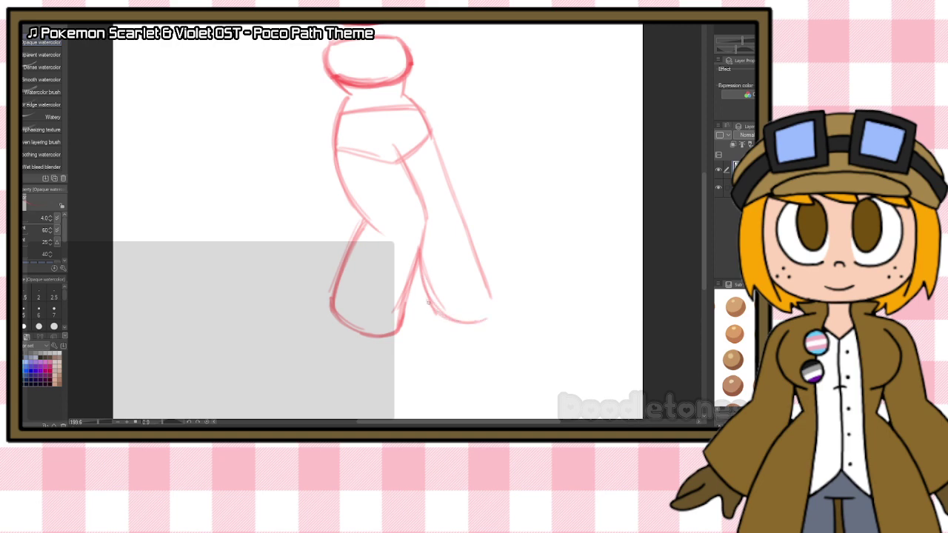
{"action": "left_click_drag", "start_coordinate": [429, 305], "coordinate": [500, 307]}
{"action": "left_click_drag", "start_coordinate": [480, 259], "coordinate": [500, 301]}
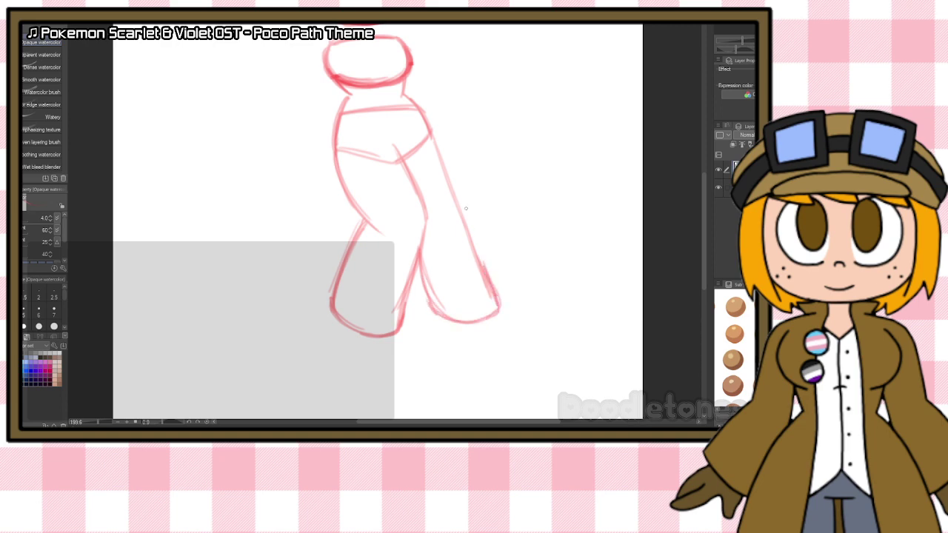
{"action": "left_click_drag", "start_coordinate": [435, 136], "coordinate": [470, 238]}
Step: Lasso both legs, stretch them slightly longer and tilt them with Scale/Rotate, then clear the selection
{"action": "scroll", "coordinate": [472, 306], "scroll_direction": "down", "scroll_amount": 2}
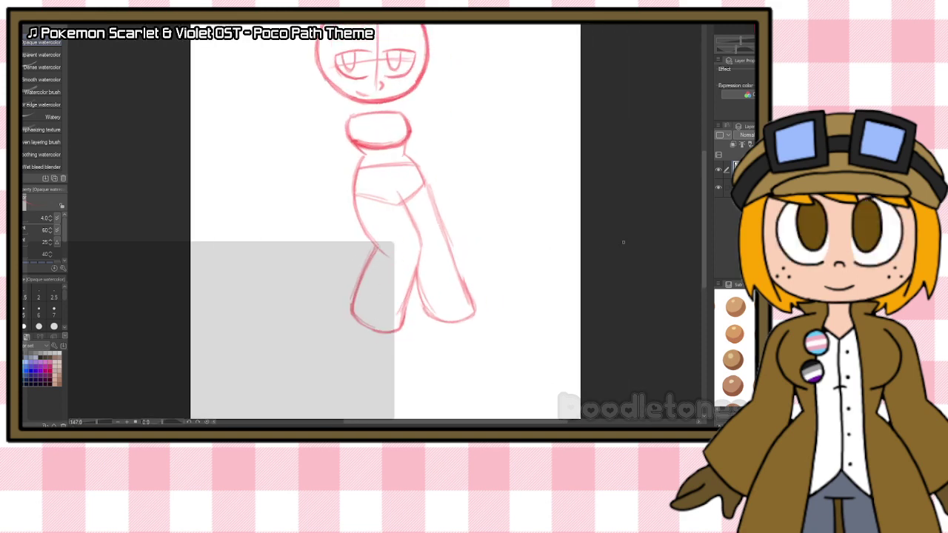
{"action": "key", "text": "m"}
{"action": "mouse_move", "coordinate": [502, 240]}
{"action": "left_mouse_down"}
{"action": "mouse_move", "coordinate": [328, 233]}
{"action": "mouse_move", "coordinate": [342, 194]}
{"action": "mouse_move", "coordinate": [461, 185]}
{"action": "left_mouse_up"}
{"action": "key", "text": "ctrl+t"}
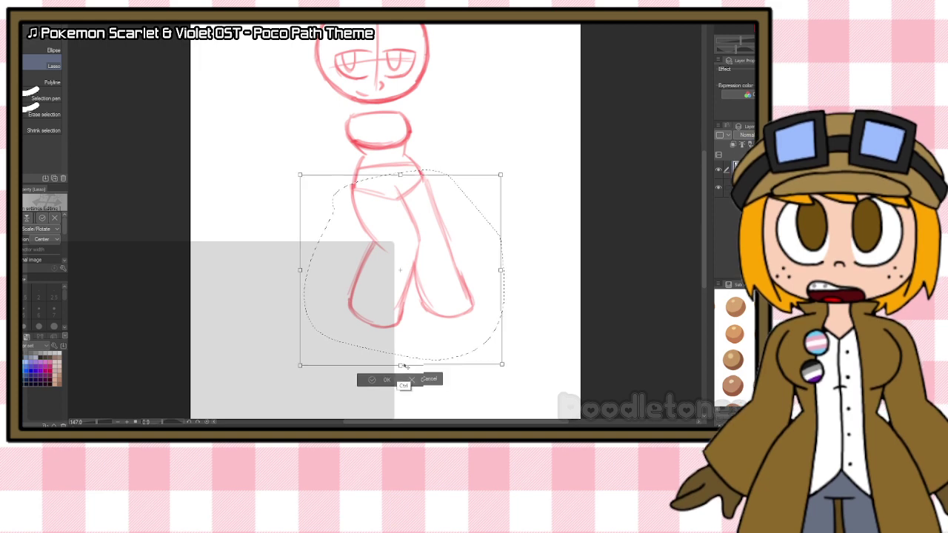
{"action": "mouse_move", "coordinate": [405, 366]}
{"action": "left_mouse_down"}
{"action": "mouse_move", "coordinate": [403, 378]}
{"action": "mouse_move", "coordinate": [414, 376]}
{"action": "mouse_move", "coordinate": [408, 362]}
{"action": "mouse_move", "coordinate": [396, 376]}
{"action": "left_mouse_up"}
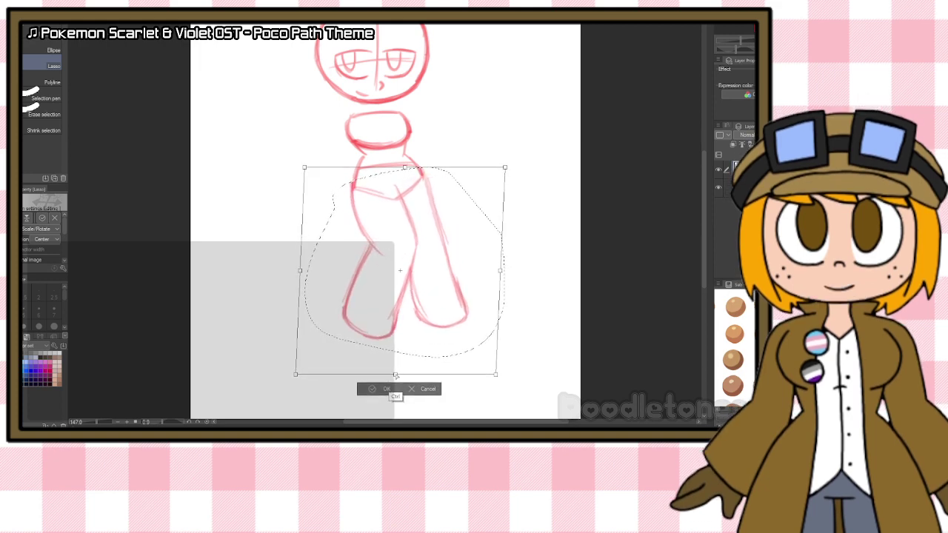
{"action": "left_click", "coordinate": [373, 389]}
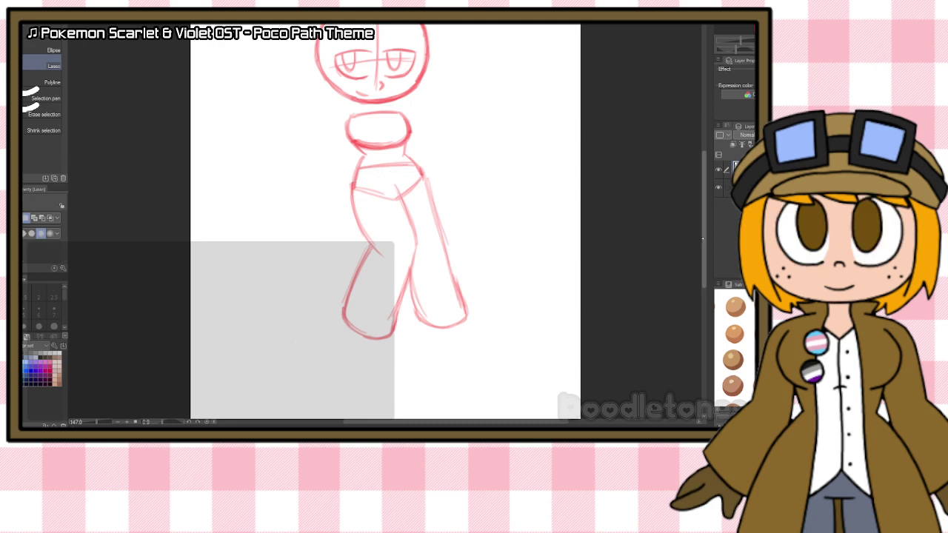
Step: Lasso the whole body below the head, enlarge it slightly and reposition it under the head with Scale/Rotate, then clear the selection
{"action": "scroll", "coordinate": [516, 272], "scroll_direction": "up", "scroll_amount": 3}
{"action": "mouse_move", "coordinate": [482, 283]}
{"action": "left_mouse_down"}
{"action": "mouse_move", "coordinate": [294, 349]}
{"action": "mouse_move", "coordinate": [328, 175]}
{"action": "mouse_move", "coordinate": [347, 157]}
{"action": "mouse_move", "coordinate": [416, 153]}
{"action": "mouse_move", "coordinate": [510, 281]}
{"action": "left_mouse_up"}
{"action": "key", "text": "ctrl+t"}
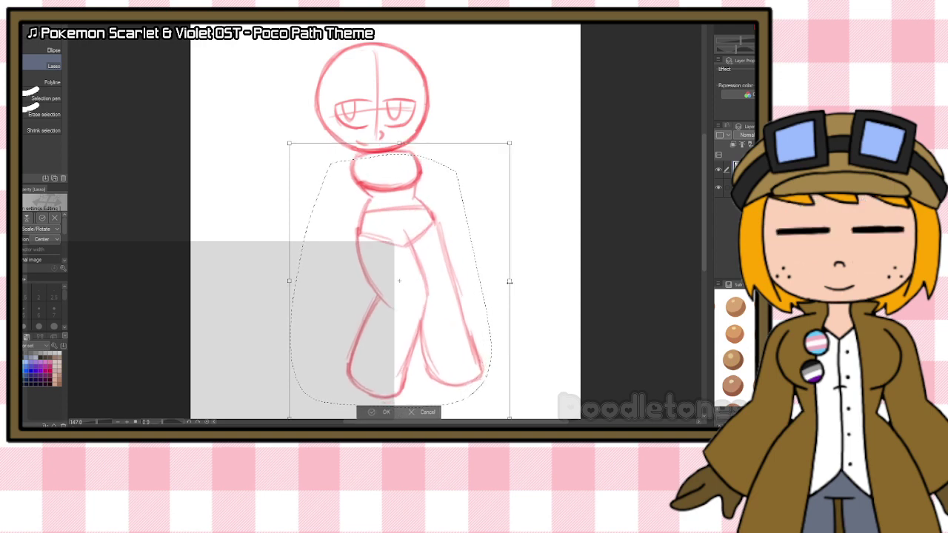
{"action": "left_click_drag", "start_coordinate": [426, 325], "coordinate": [420, 334]}
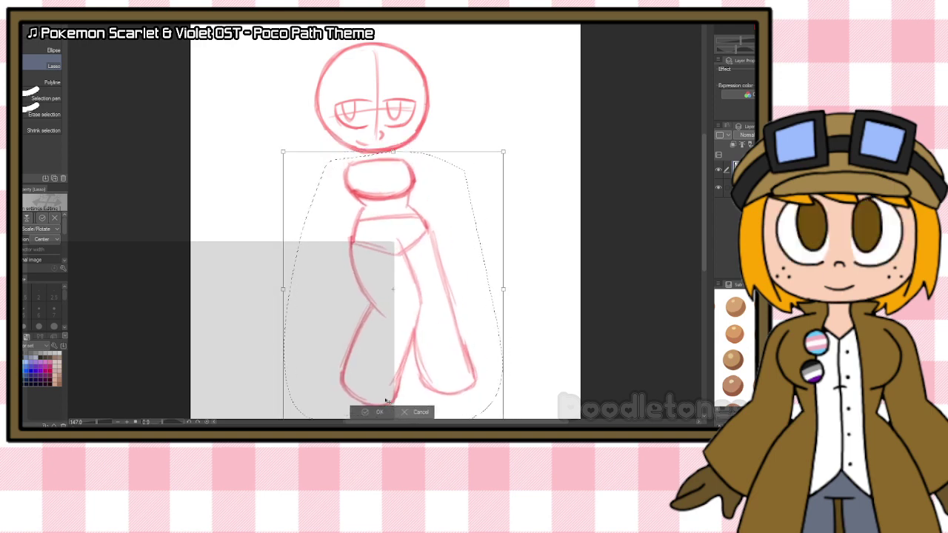
{"action": "key", "text": "Return"}
{"action": "key", "text": "ctrl+d"}
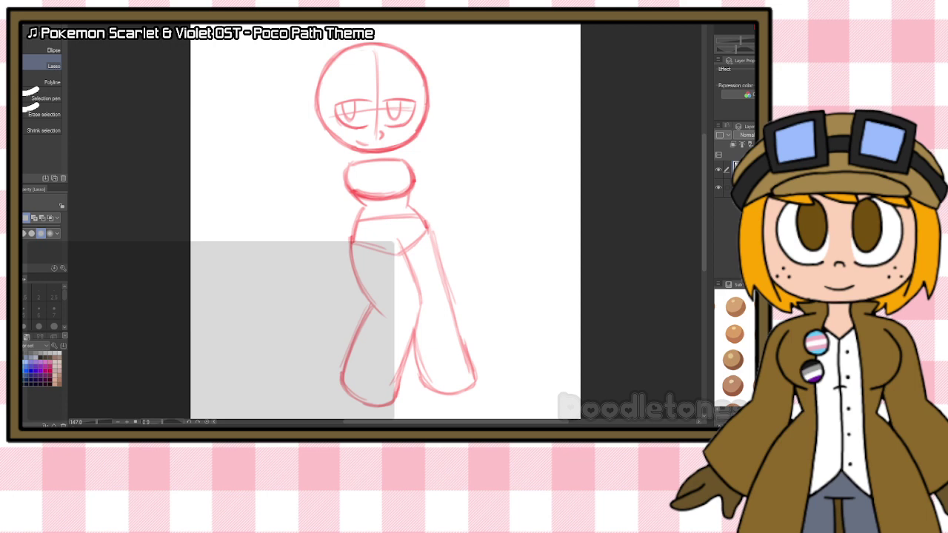
Step: Sketch the neck between head and chest, then the shoulder curves and upper-arm lines on both sides with the Opaque watercolor brush
{"action": "scroll", "coordinate": [485, 281], "scroll_direction": "down", "scroll_amount": 3}
{"action": "scroll", "coordinate": [487, 239], "scroll_direction": "up", "scroll_amount": 7}
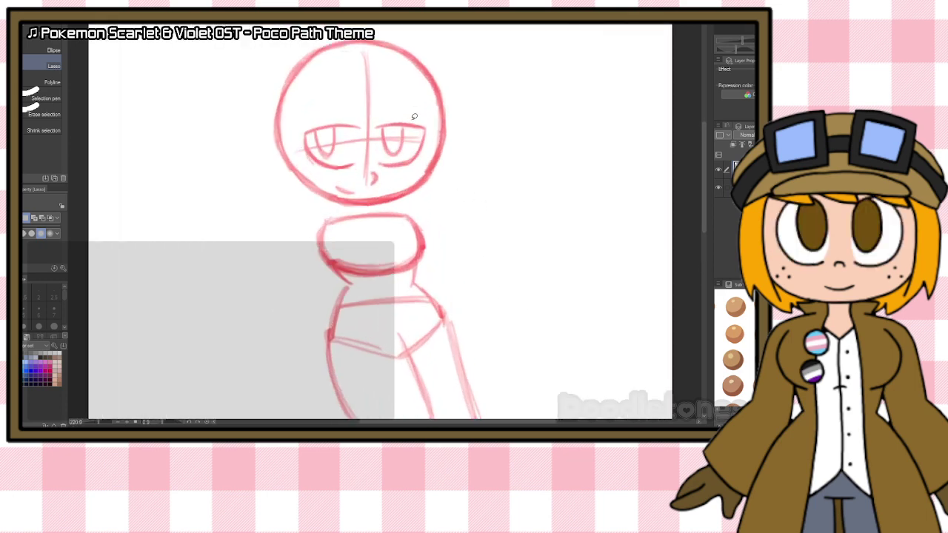
{"action": "scroll", "coordinate": [380, 140], "scroll_direction": "down", "scroll_amount": 2}
{"action": "scroll", "coordinate": [457, 192], "scroll_direction": "down", "scroll_amount": 5}
{"action": "scroll", "coordinate": [461, 155], "scroll_direction": "up", "scroll_amount": 4}
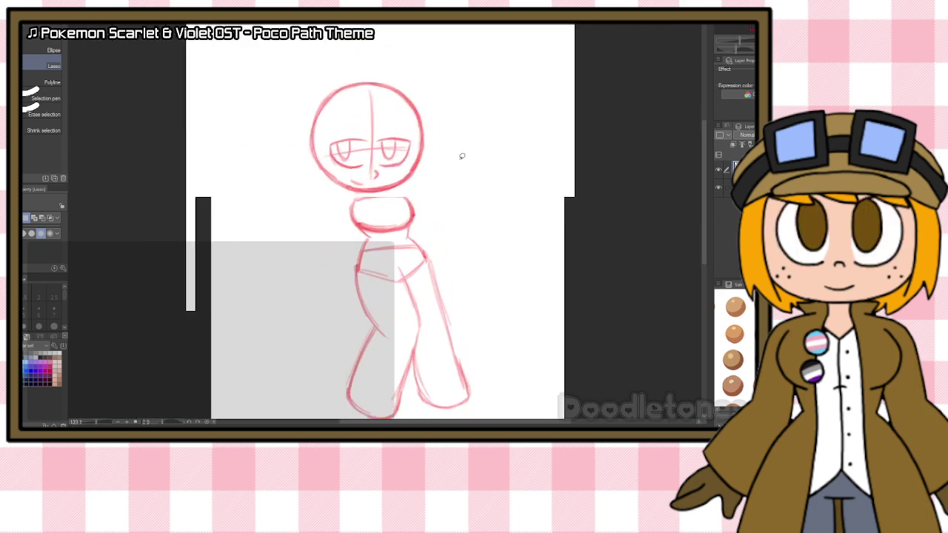
{"action": "key", "text": "b"}
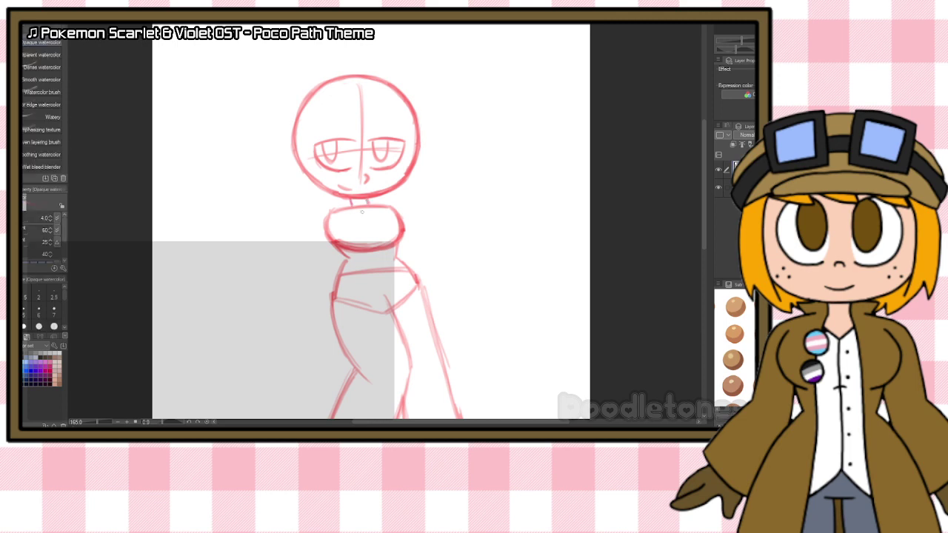
{"action": "left_click_drag", "start_coordinate": [351, 204], "coordinate": [323, 215]}
{"action": "left_click_drag", "start_coordinate": [419, 244], "coordinate": [421, 248]}
{"action": "left_click_drag", "start_coordinate": [324, 220], "coordinate": [315, 261]}
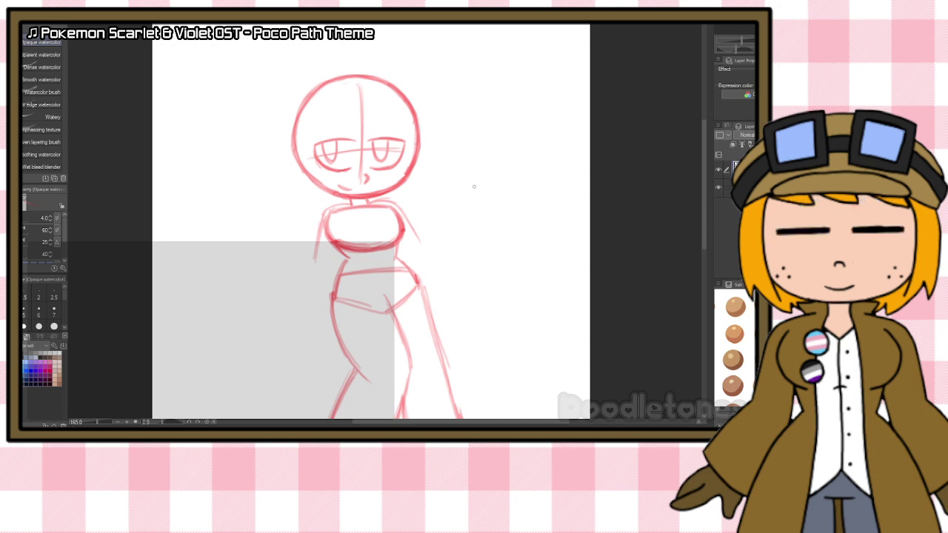
Step: Sketch a raised rounded fist with a thumb in the empty space beside the chest
{"action": "mouse_move", "coordinate": [492, 194]}
{"action": "left_mouse_down"}
{"action": "mouse_move", "coordinate": [466, 184]}
{"action": "mouse_move", "coordinate": [455, 207]}
{"action": "mouse_move", "coordinate": [483, 223]}
{"action": "mouse_move", "coordinate": [479, 214]}
{"action": "left_mouse_up"}
{"action": "left_click_drag", "start_coordinate": [455, 203], "coordinate": [461, 209]}
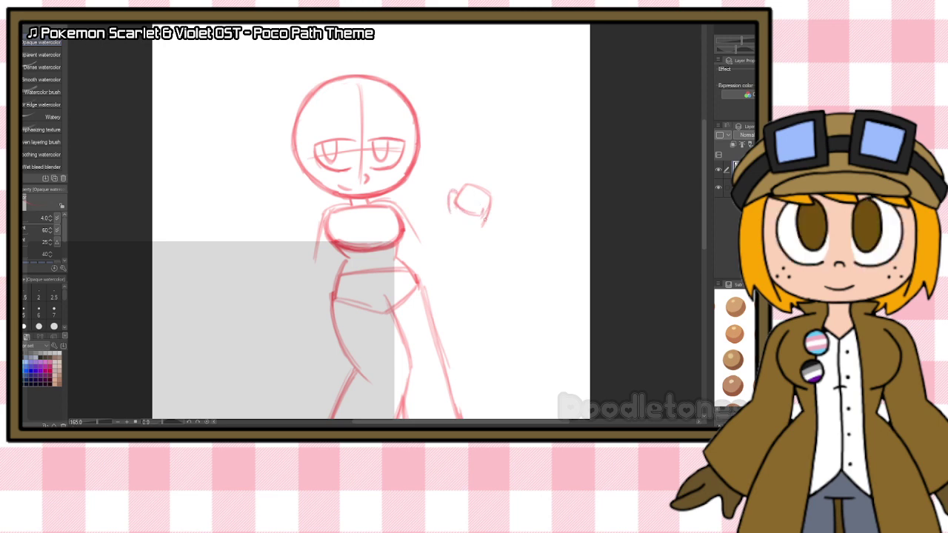
{"action": "left_click_drag", "start_coordinate": [489, 199], "coordinate": [477, 226]}
Step: Sketch a forearm widening from the raised fist to a rounded elbow, and reinforce the fist's outline
{"action": "left_click_drag", "start_coordinate": [449, 201], "coordinate": [449, 255]}
{"action": "left_click_drag", "start_coordinate": [450, 219], "coordinate": [449, 267]}
{"action": "left_click_drag", "start_coordinate": [481, 231], "coordinate": [488, 270]}
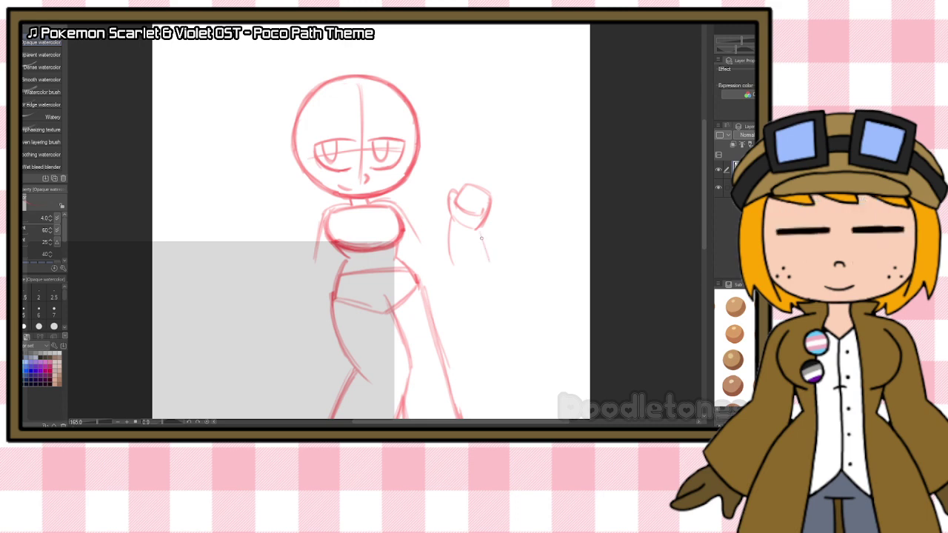
{"action": "mouse_move", "coordinate": [451, 240]}
{"action": "left_mouse_down"}
{"action": "mouse_move", "coordinate": [450, 272]}
{"action": "mouse_move", "coordinate": [471, 277]}
{"action": "mouse_move", "coordinate": [490, 261]}
{"action": "left_mouse_up"}
{"action": "mouse_move", "coordinate": [480, 230]}
{"action": "left_mouse_down"}
{"action": "mouse_move", "coordinate": [491, 267]}
{"action": "mouse_move", "coordinate": [474, 277]}
{"action": "mouse_move", "coordinate": [455, 268]}
{"action": "left_mouse_up"}
{"action": "mouse_move", "coordinate": [451, 218]}
{"action": "left_mouse_down"}
{"action": "mouse_move", "coordinate": [450, 260]}
{"action": "mouse_move", "coordinate": [490, 267]}
{"action": "mouse_move", "coordinate": [492, 258]}
{"action": "mouse_move", "coordinate": [450, 252]}
{"action": "mouse_move", "coordinate": [478, 272]}
{"action": "left_mouse_up"}
{"action": "left_click_drag", "start_coordinate": [480, 225], "coordinate": [486, 238]}
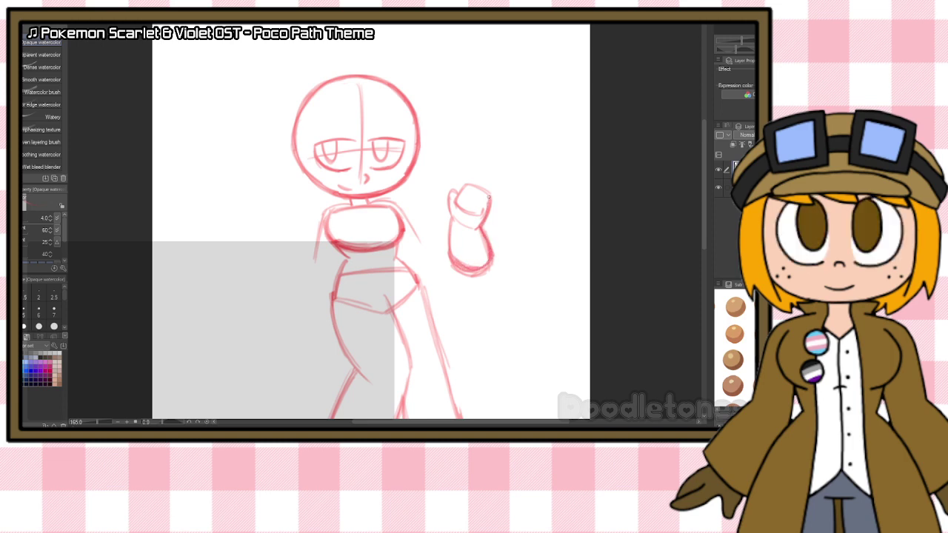
{"action": "mouse_move", "coordinate": [459, 193]}
{"action": "left_mouse_down"}
{"action": "mouse_move", "coordinate": [488, 194]}
{"action": "mouse_move", "coordinate": [471, 215]}
{"action": "left_mouse_up"}
Step: Lasso the raised fist and forearm, rotate them clockwise and move them against the chest with Scale/Rotate, then clear the selection
{"action": "key", "text": "m"}
{"action": "mouse_move", "coordinate": [519, 195]}
{"action": "left_mouse_down"}
{"action": "mouse_move", "coordinate": [454, 287]}
{"action": "mouse_move", "coordinate": [515, 191]}
{"action": "left_mouse_up"}
{"action": "key", "text": "ctrl+t"}
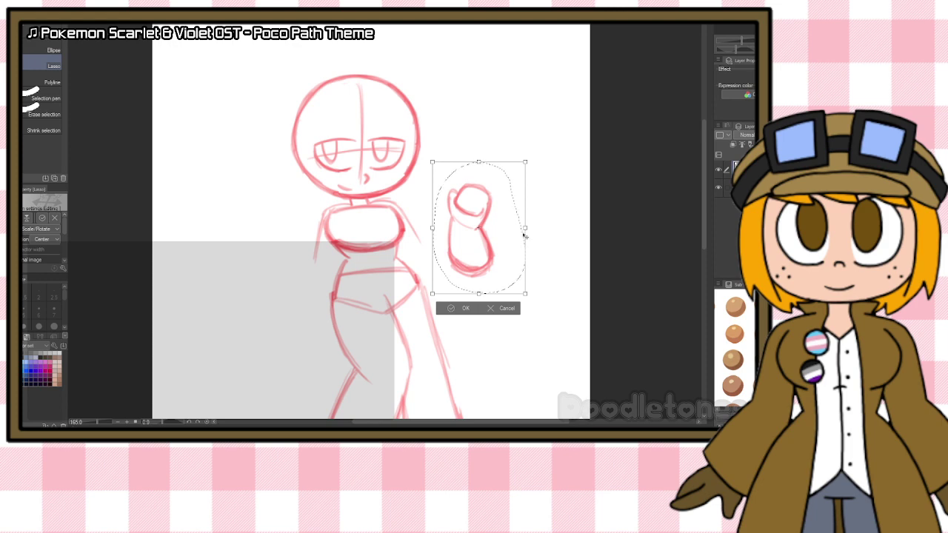
{"action": "mouse_move", "coordinate": [525, 232]}
{"action": "left_mouse_down"}
{"action": "mouse_move", "coordinate": [531, 247]}
{"action": "mouse_move", "coordinate": [441, 178]}
{"action": "mouse_move", "coordinate": [530, 197]}
{"action": "left_mouse_up"}
{"action": "key", "text": "Return"}
{"action": "left_click", "coordinate": [516, 310]}
{"action": "left_click_drag", "start_coordinate": [496, 257], "coordinate": [448, 252]}
{"action": "left_click_drag", "start_coordinate": [538, 239], "coordinate": [530, 263]}
{"action": "left_click_drag", "start_coordinate": [483, 239], "coordinate": [445, 255]}
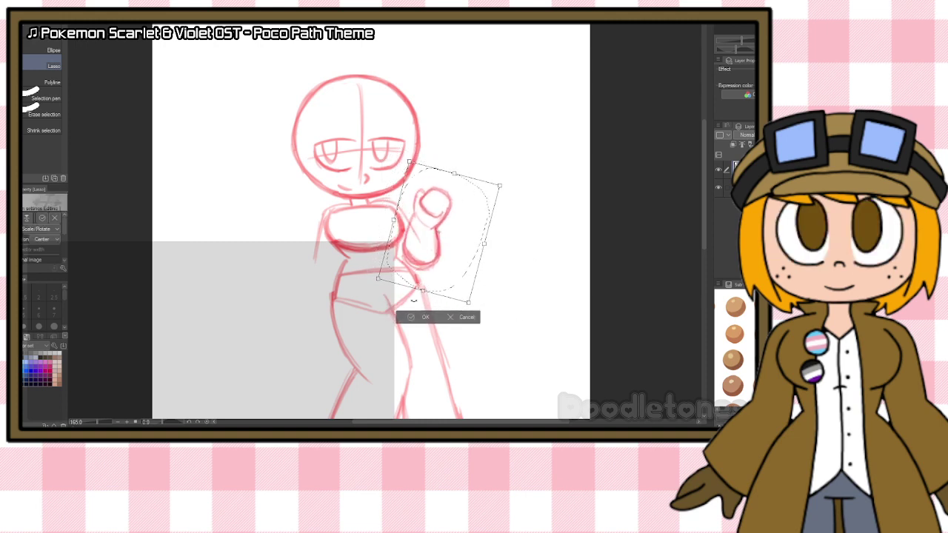
{"action": "key", "text": "Return"}
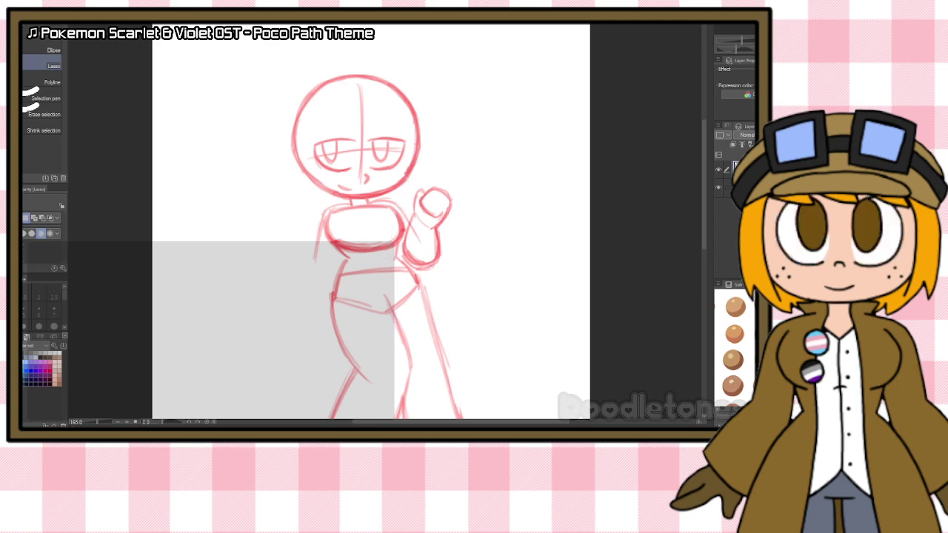
Step: Sketch a second hand with Opaque watercolor on the body's opposite side, with a curved back, thumb and small bent fingertips
{"action": "key", "text": "b"}
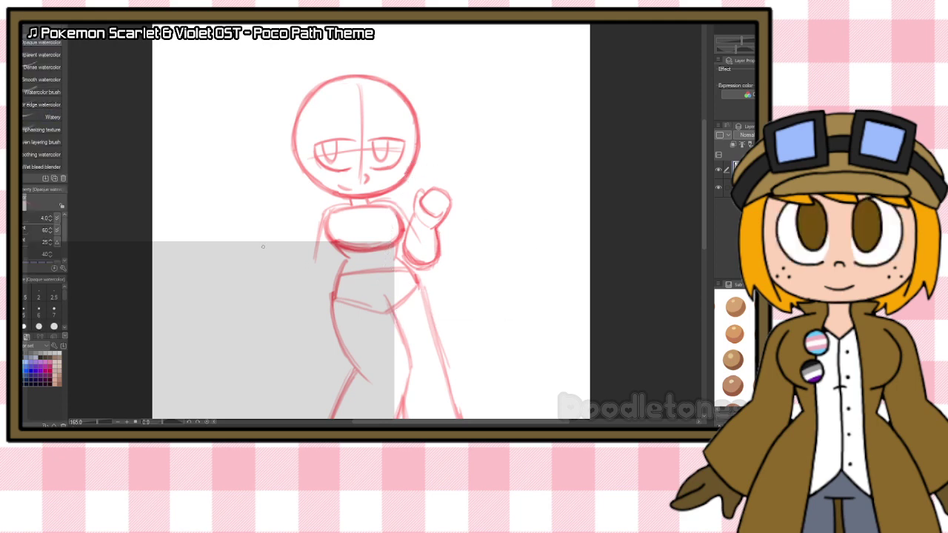
{"action": "left_click_drag", "start_coordinate": [253, 235], "coordinate": [236, 250]}
{"action": "mouse_move", "coordinate": [264, 234]}
{"action": "left_mouse_down"}
{"action": "mouse_move", "coordinate": [276, 256]}
{"action": "mouse_move", "coordinate": [244, 272]}
{"action": "mouse_move", "coordinate": [280, 246]}
{"action": "mouse_move", "coordinate": [276, 262]}
{"action": "mouse_move", "coordinate": [252, 277]}
{"action": "mouse_move", "coordinate": [244, 240]}
{"action": "mouse_move", "coordinate": [262, 233]}
{"action": "mouse_move", "coordinate": [276, 246]}
{"action": "left_mouse_up"}
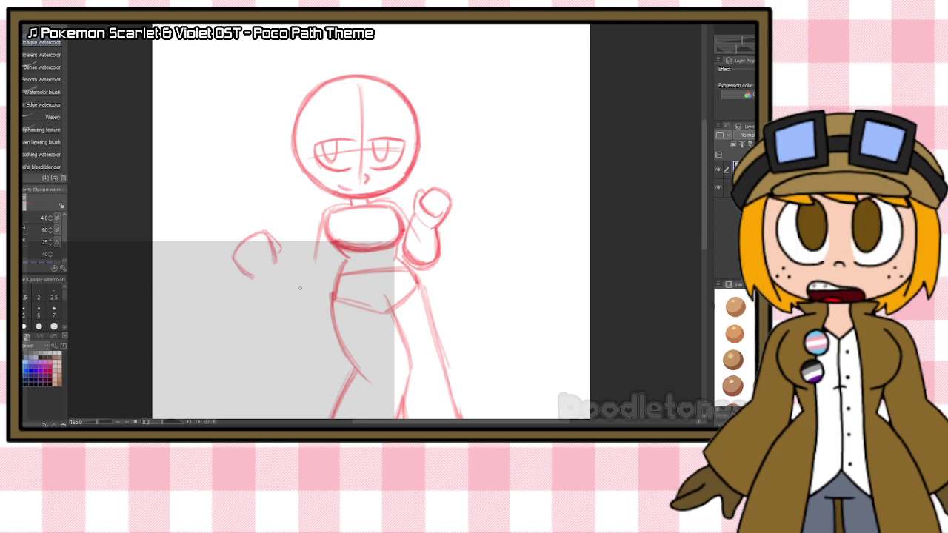
{"action": "scroll", "coordinate": [300, 287], "scroll_direction": "up", "scroll_amount": 1}
{"action": "scroll", "coordinate": [300, 287], "scroll_direction": "up", "scroll_amount": 2}
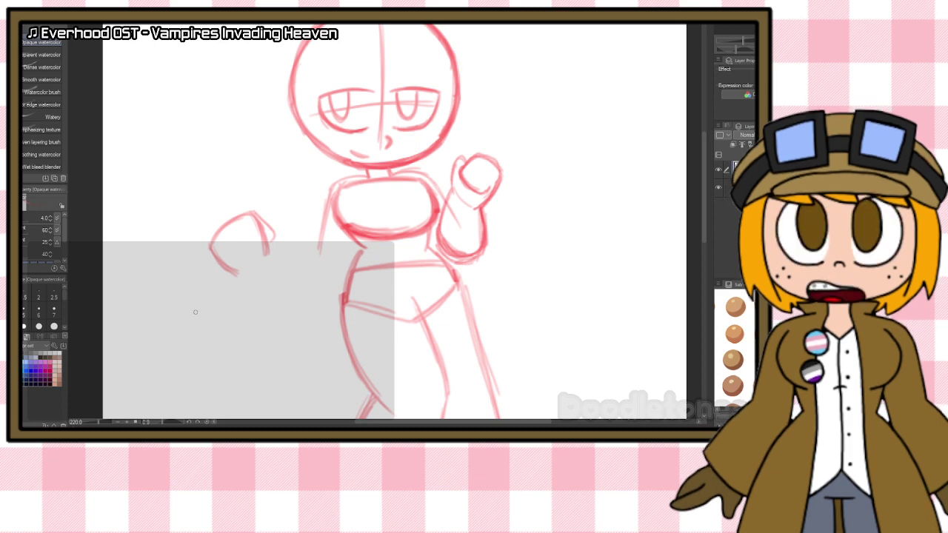
{"action": "mouse_move", "coordinate": [211, 259]}
{"action": "left_mouse_down"}
{"action": "mouse_move", "coordinate": [228, 273]}
{"action": "mouse_move", "coordinate": [219, 253]}
{"action": "mouse_move", "coordinate": [221, 271]}
{"action": "left_mouse_up"}
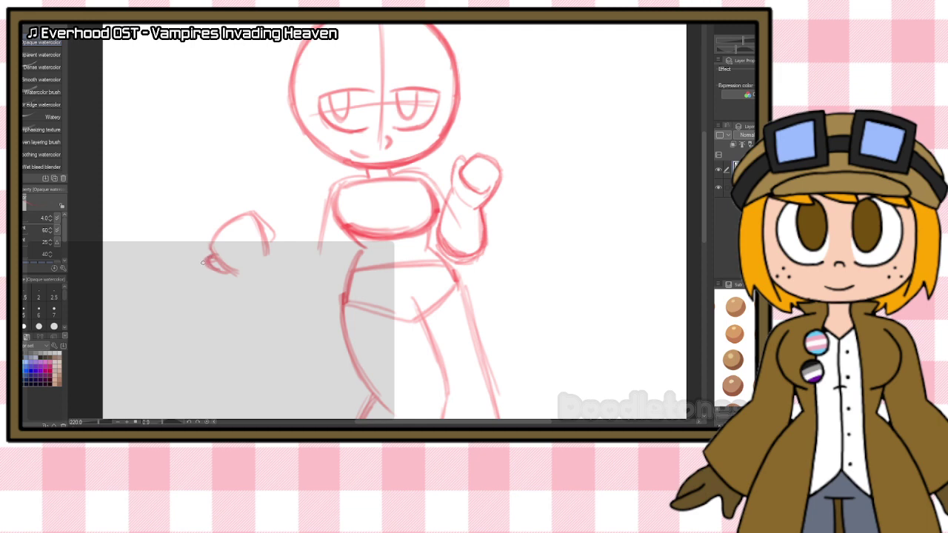
{"action": "left_click_drag", "start_coordinate": [268, 248], "coordinate": [267, 255]}
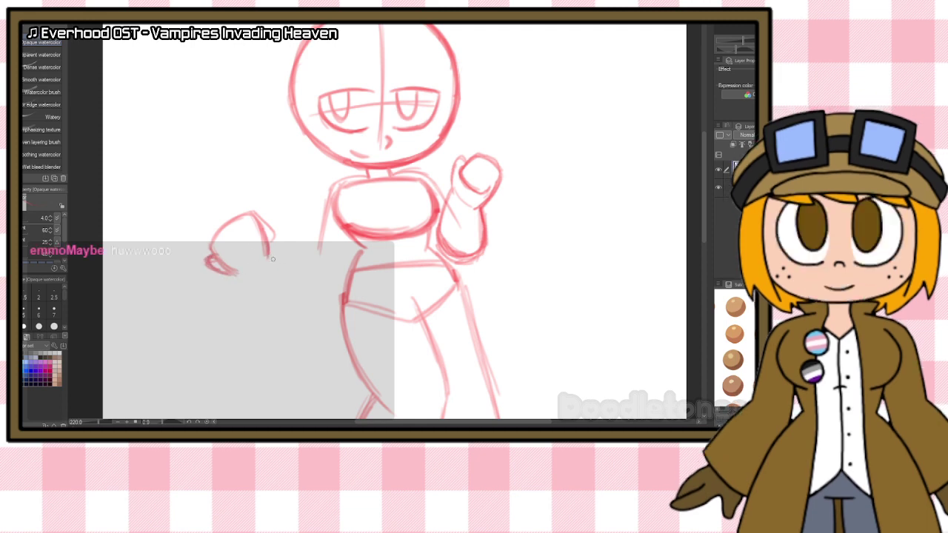
Step: Sketch the second hand's forearm, slanting down toward the body and ending in a rounded elbow
{"action": "mouse_move", "coordinate": [268, 252]}
{"action": "left_mouse_down"}
{"action": "mouse_move", "coordinate": [294, 284]}
{"action": "mouse_move", "coordinate": [259, 314]}
{"action": "left_mouse_up"}
{"action": "mouse_move", "coordinate": [241, 283]}
{"action": "left_mouse_down"}
{"action": "mouse_move", "coordinate": [269, 317]}
{"action": "mouse_move", "coordinate": [296, 311]}
{"action": "left_mouse_up"}
{"action": "mouse_move", "coordinate": [283, 262]}
{"action": "left_mouse_down"}
{"action": "mouse_move", "coordinate": [301, 295]}
{"action": "mouse_move", "coordinate": [294, 287]}
{"action": "mouse_move", "coordinate": [283, 316]}
{"action": "left_mouse_up"}
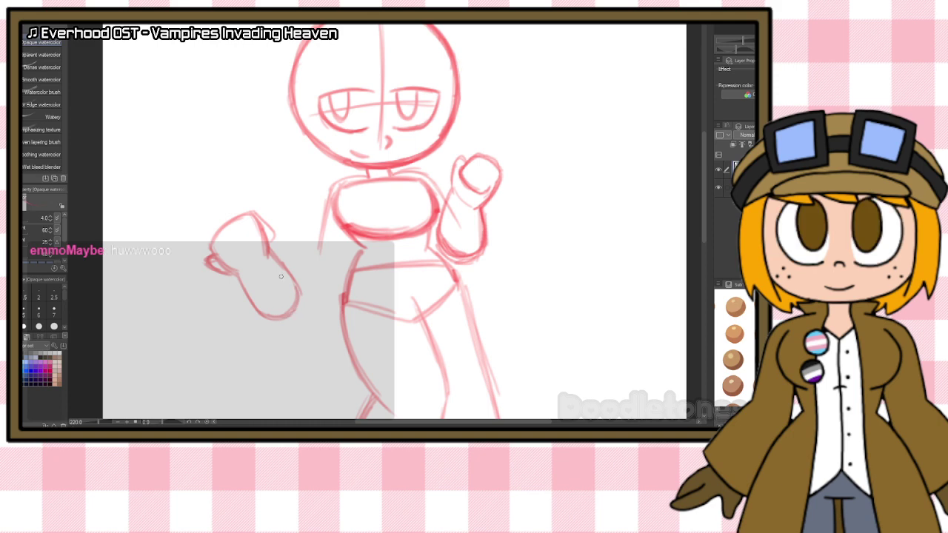
{"action": "left_click_drag", "start_coordinate": [268, 253], "coordinate": [293, 286]}
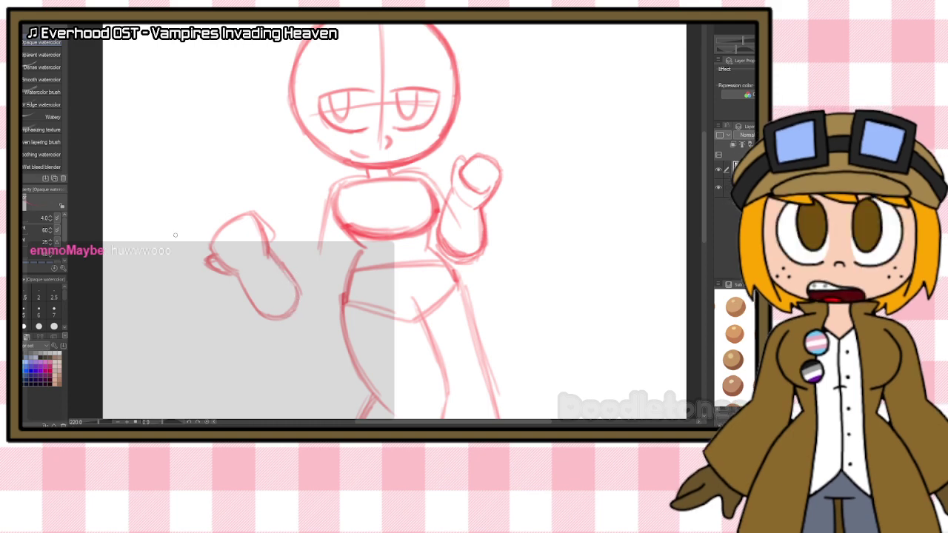
Step: Lasso the second hand with its forearm and adjust its size and position slightly with Scale/Rotate
{"action": "key", "text": "m"}
{"action": "mouse_move", "coordinate": [284, 213]}
{"action": "left_mouse_down"}
{"action": "mouse_move", "coordinate": [175, 261]}
{"action": "mouse_move", "coordinate": [283, 201]}
{"action": "left_mouse_up"}
{"action": "left_click", "coordinate": [279, 362]}
{"action": "mouse_move", "coordinate": [316, 268]}
{"action": "left_mouse_down"}
{"action": "mouse_move", "coordinate": [228, 301]}
{"action": "mouse_move", "coordinate": [230, 276]}
{"action": "mouse_move", "coordinate": [265, 250]}
{"action": "left_mouse_up"}
{"action": "left_click", "coordinate": [225, 356]}
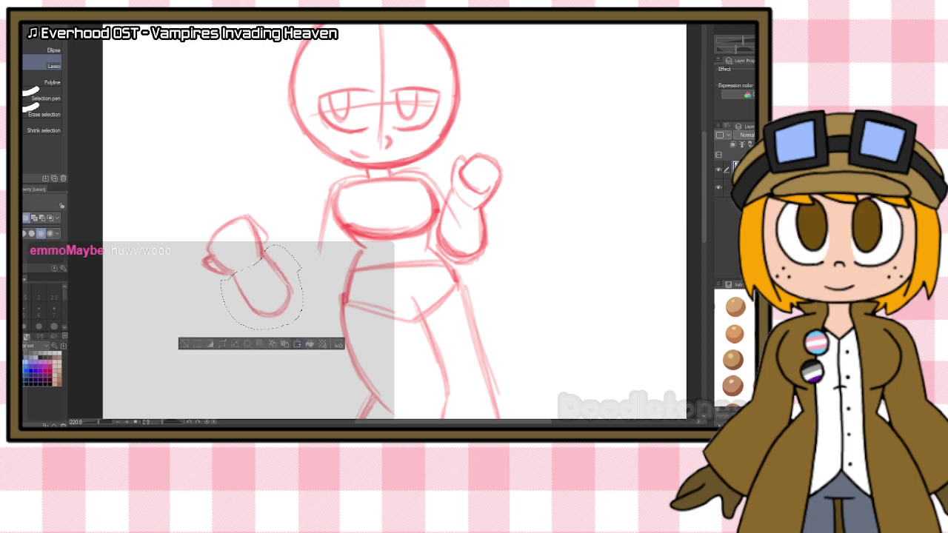
Step: Lengthen the lassoed forearm slightly and rotate it a little clockwise with Scale/Rotate, then clear the selection
{"action": "left_click", "coordinate": [296, 344]}
{"action": "left_click_drag", "start_coordinate": [261, 330], "coordinate": [261, 340]}
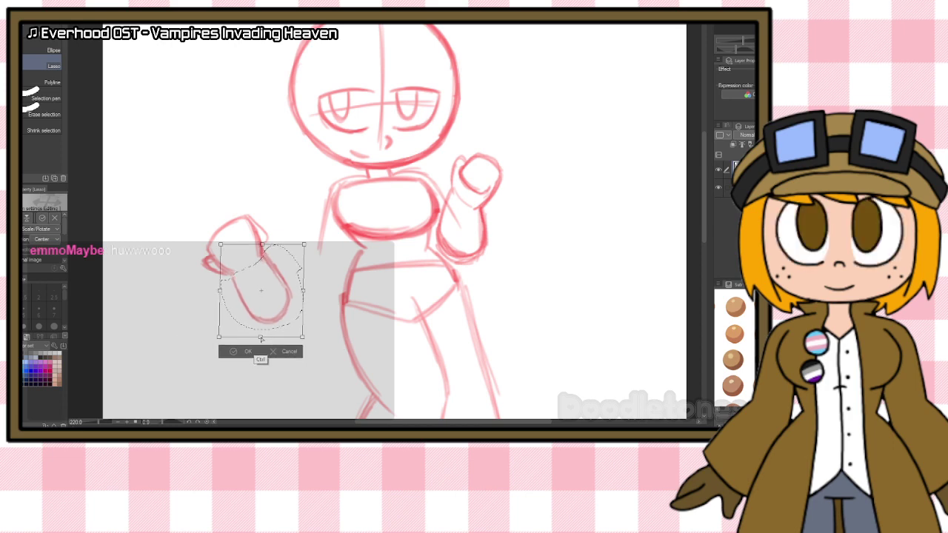
{"action": "left_click_drag", "start_coordinate": [302, 291], "coordinate": [322, 296]}
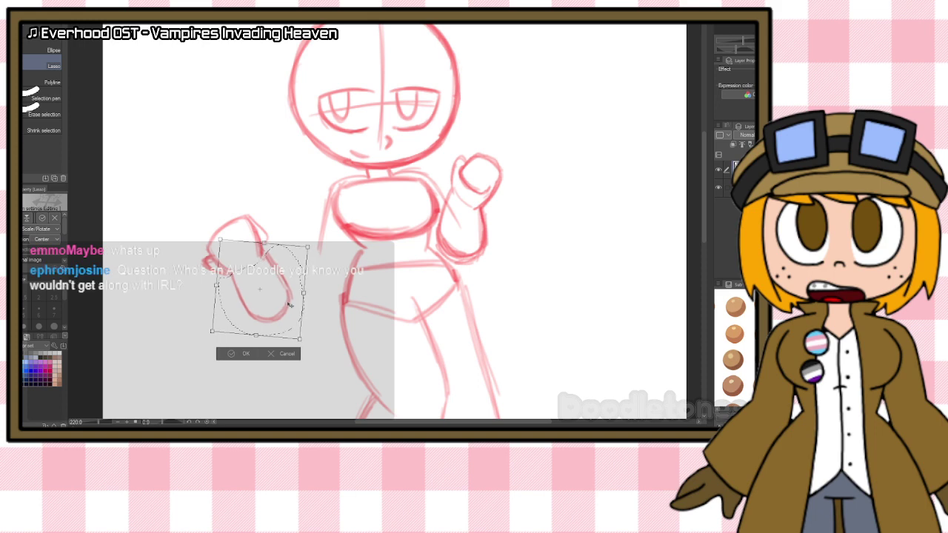
{"action": "left_click", "coordinate": [237, 353]}
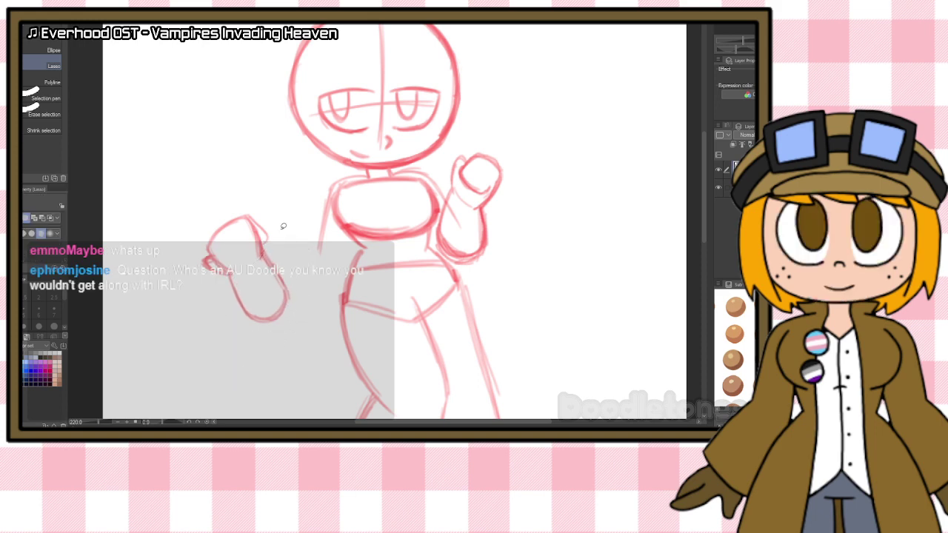
Step: Lasso the second hand with its forearm, move it against the torso and rotate it slightly counterclockwise with Scale/Rotate
{"action": "left_click_drag", "start_coordinate": [303, 261], "coordinate": [299, 263]}
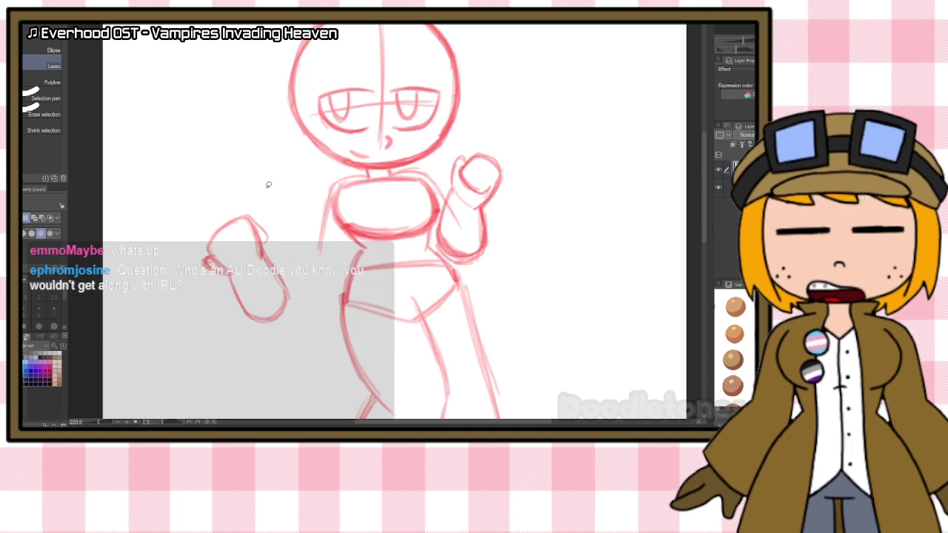
{"action": "mouse_move", "coordinate": [263, 189]}
{"action": "left_mouse_down"}
{"action": "mouse_move", "coordinate": [186, 266]}
{"action": "mouse_move", "coordinate": [296, 245]}
{"action": "mouse_move", "coordinate": [265, 190]}
{"action": "left_mouse_up"}
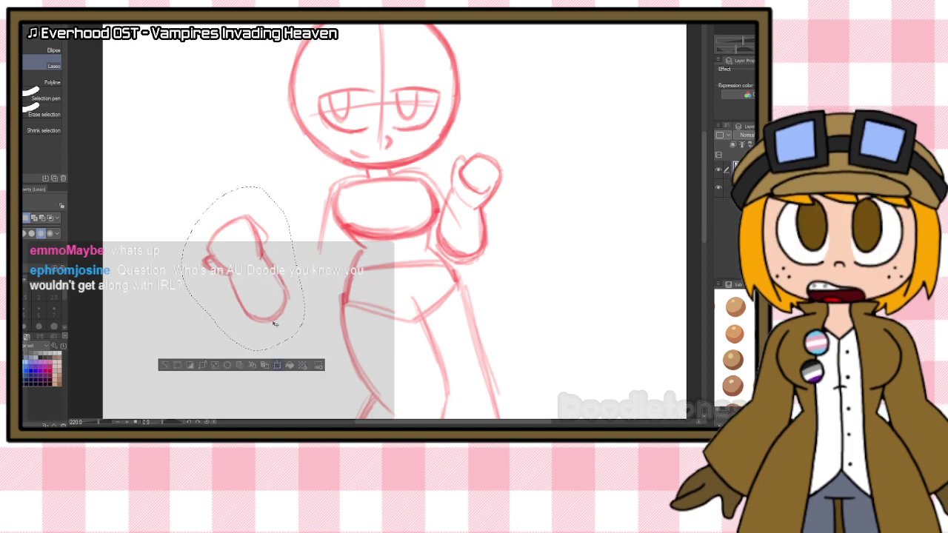
{"action": "left_click", "coordinate": [277, 364]}
{"action": "left_click_drag", "start_coordinate": [264, 303], "coordinate": [326, 265]}
{"action": "left_click_drag", "start_coordinate": [367, 313], "coordinate": [341, 298]}
{"action": "left_click_drag", "start_coordinate": [333, 255], "coordinate": [340, 256]}
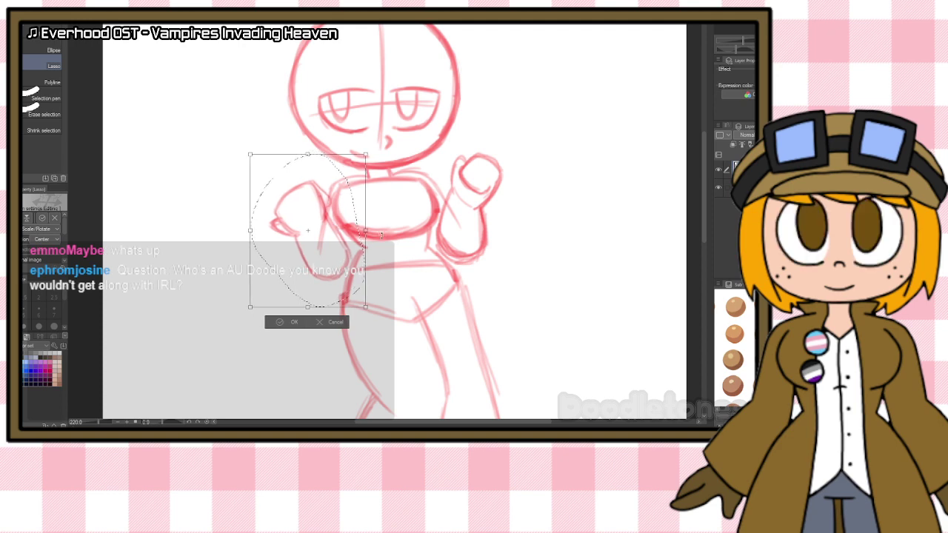
{"action": "left_click_drag", "start_coordinate": [380, 231], "coordinate": [381, 222]}
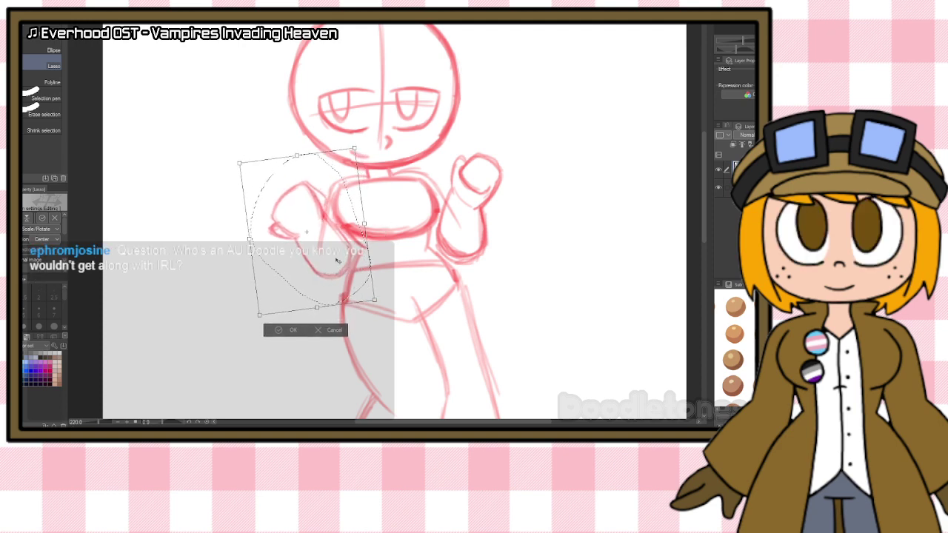
{"action": "left_click", "coordinate": [293, 330]}
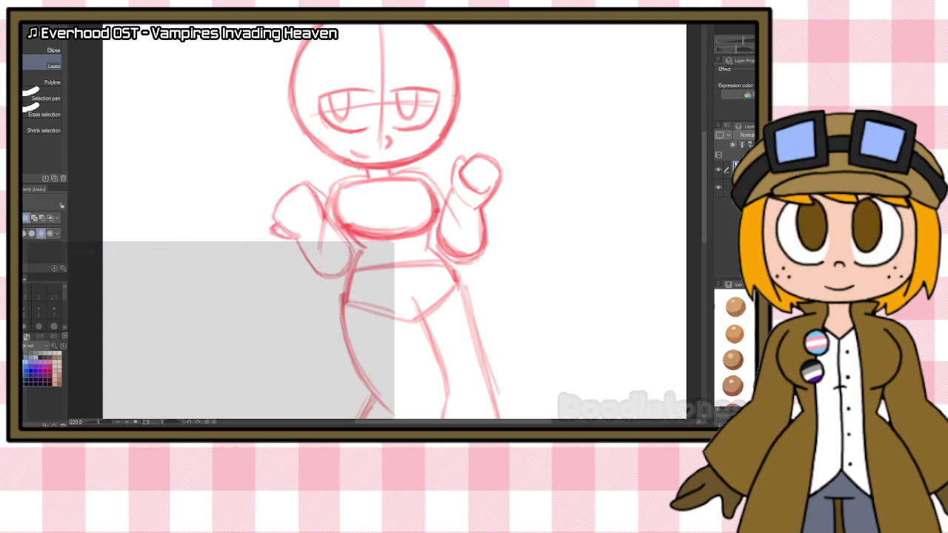
Step: Retrace the second hand and forearm outline with Opaque watercolor, then reinforce the waist contour and the shoulder curves around the chest
{"action": "key", "text": "e"}
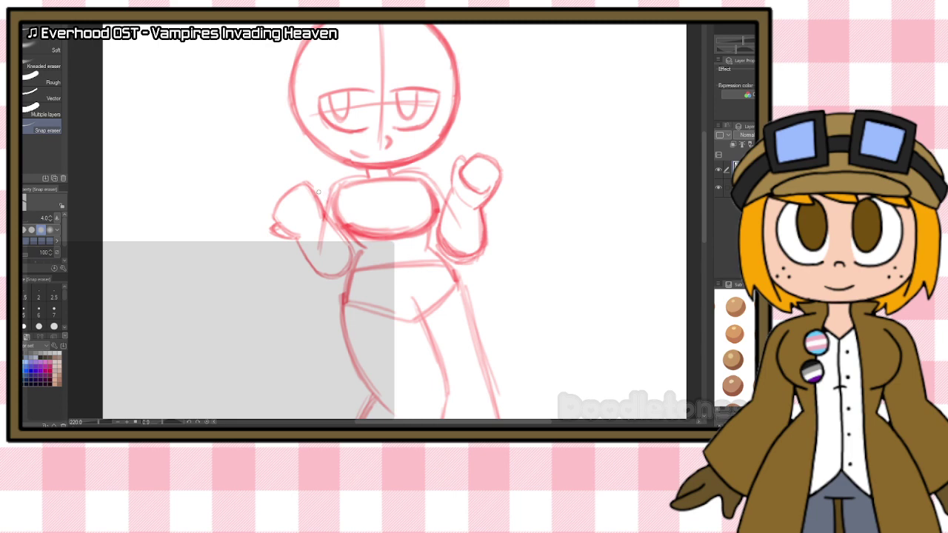
{"action": "key", "text": "b"}
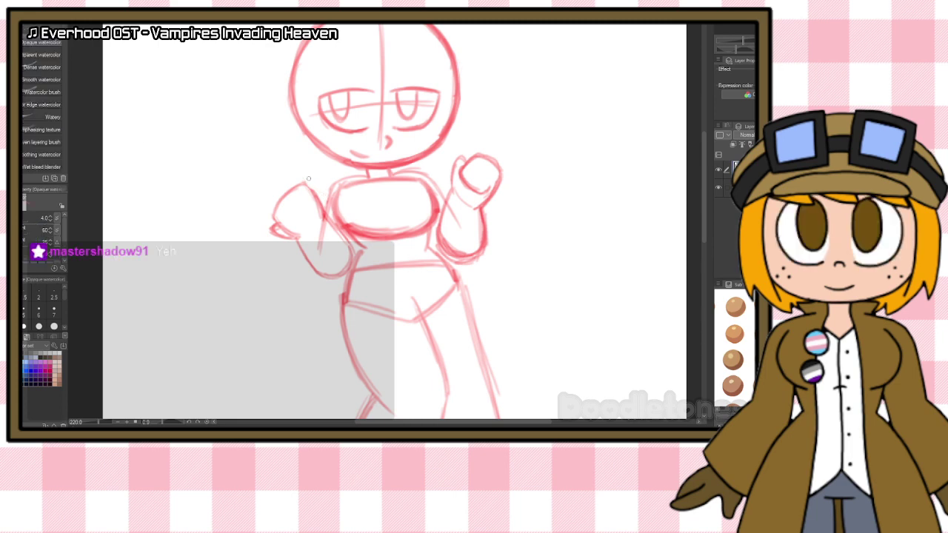
{"action": "mouse_move", "coordinate": [310, 187]}
{"action": "left_mouse_down"}
{"action": "mouse_move", "coordinate": [339, 205]}
{"action": "mouse_move", "coordinate": [324, 216]}
{"action": "mouse_move", "coordinate": [348, 241]}
{"action": "mouse_move", "coordinate": [339, 227]}
{"action": "mouse_move", "coordinate": [341, 277]}
{"action": "left_mouse_up"}
{"action": "mouse_move", "coordinate": [294, 238]}
{"action": "left_mouse_down"}
{"action": "mouse_move", "coordinate": [328, 273]}
{"action": "mouse_move", "coordinate": [352, 271]}
{"action": "left_mouse_up"}
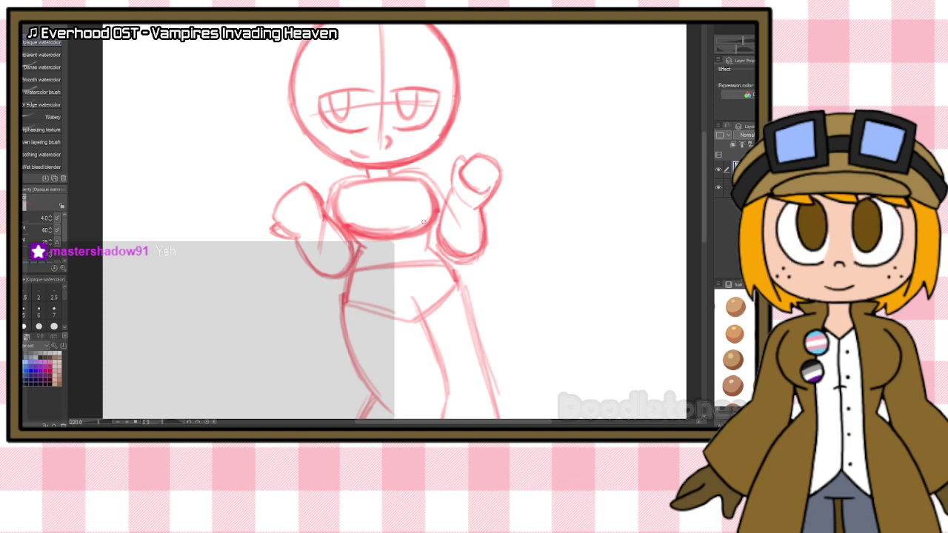
{"action": "left_click_drag", "start_coordinate": [428, 234], "coordinate": [450, 261]}
{"action": "mouse_move", "coordinate": [422, 175]}
{"action": "left_mouse_down"}
{"action": "mouse_move", "coordinate": [448, 194]}
{"action": "mouse_move", "coordinate": [416, 170]}
{"action": "mouse_move", "coordinate": [394, 175]}
{"action": "mouse_move", "coordinate": [421, 177]}
{"action": "mouse_move", "coordinate": [327, 201]}
{"action": "left_mouse_up"}
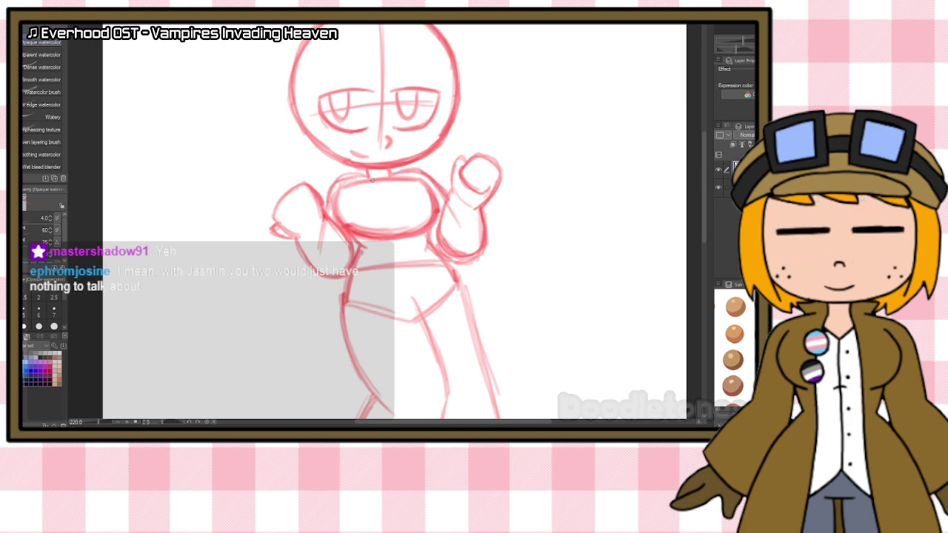
{"action": "mouse_move", "coordinate": [363, 175]}
{"action": "left_mouse_down"}
{"action": "mouse_move", "coordinate": [340, 181]}
{"action": "mouse_move", "coordinate": [326, 213]}
{"action": "left_mouse_up"}
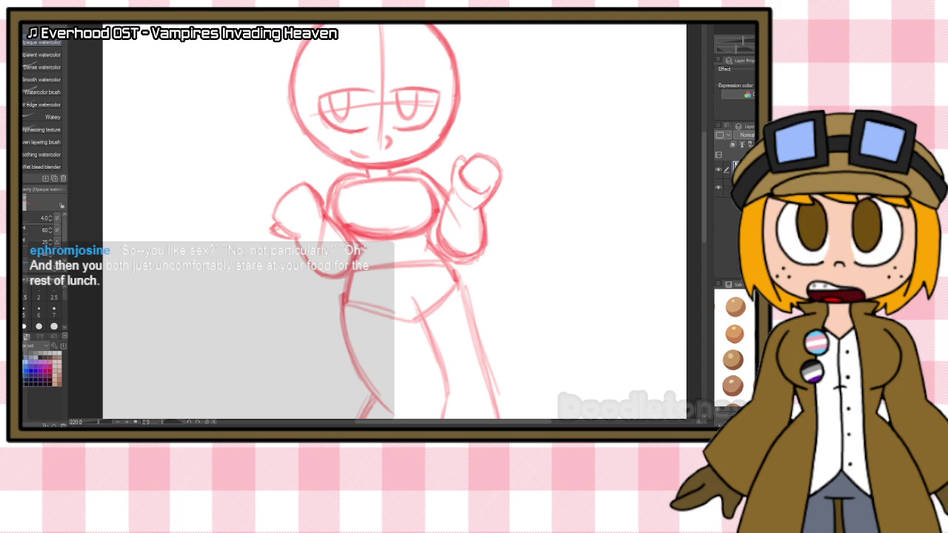
Step: Sketch a small collar around the neck and one jacket front edge running down the torso to a short hem at the hip
{"action": "scroll", "coordinate": [601, 41], "scroll_direction": "down", "scroll_amount": 3}
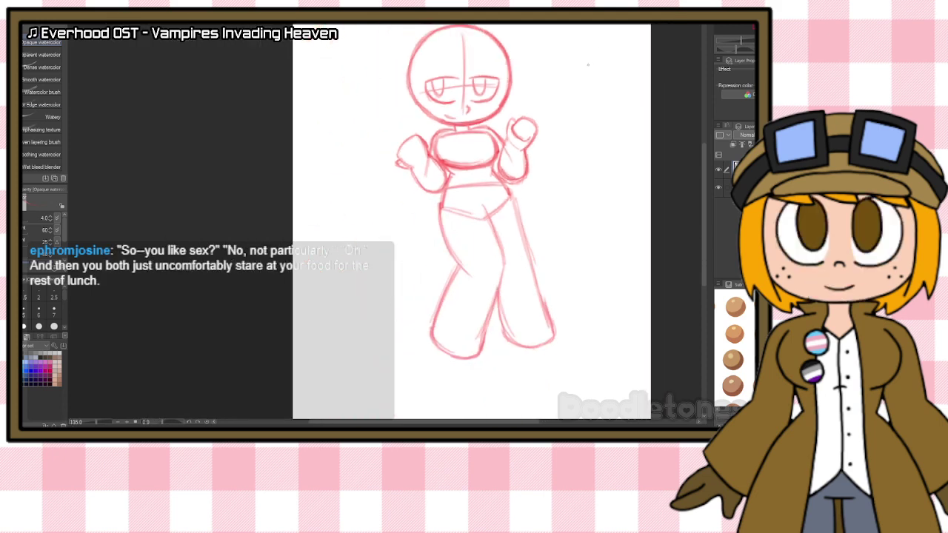
{"action": "scroll", "coordinate": [597, 59], "scroll_direction": "up", "scroll_amount": 3}
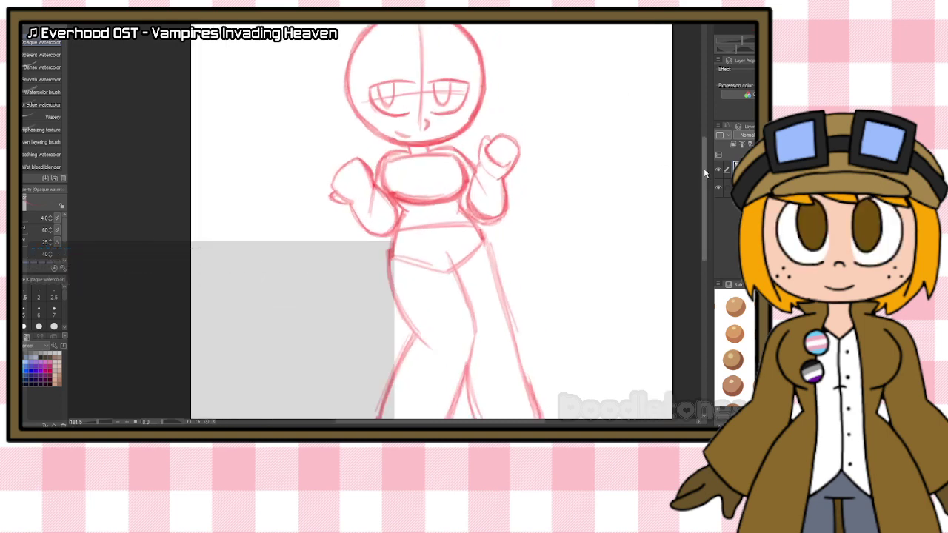
{"action": "mouse_move", "coordinate": [704, 173]}
{"action": "left_mouse_down"}
{"action": "mouse_move", "coordinate": [703, 159]}
{"action": "mouse_move", "coordinate": [702, 192]}
{"action": "mouse_move", "coordinate": [703, 146]}
{"action": "left_mouse_up"}
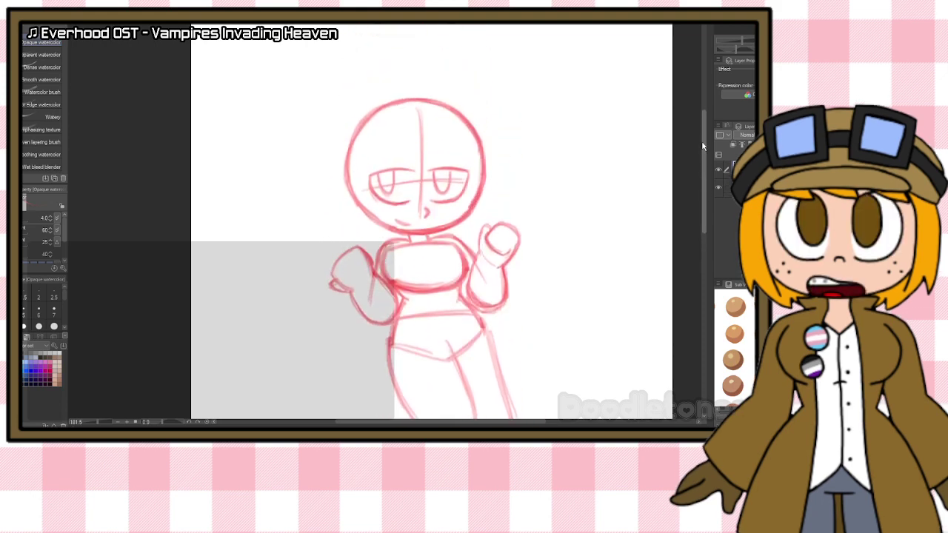
{"action": "scroll", "coordinate": [586, 119], "scroll_direction": "up", "scroll_amount": 1}
{"action": "scroll", "coordinate": [538, 120], "scroll_direction": "up", "scroll_amount": 1}
{"action": "scroll", "coordinate": [493, 157], "scroll_direction": "down", "scroll_amount": 1}
{"action": "scroll", "coordinate": [484, 158], "scroll_direction": "up", "scroll_amount": 1}
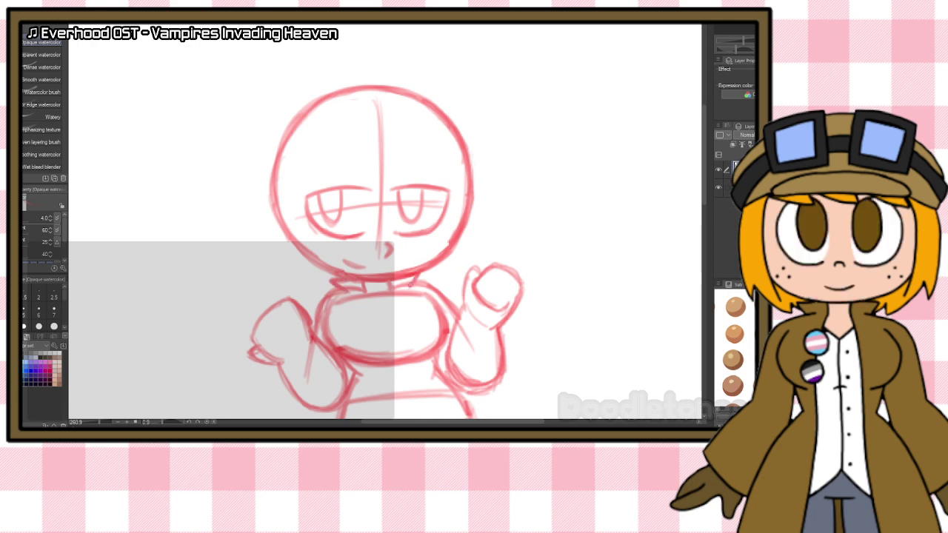
{"action": "scroll", "coordinate": [697, 198], "scroll_direction": "down", "scroll_amount": 5}
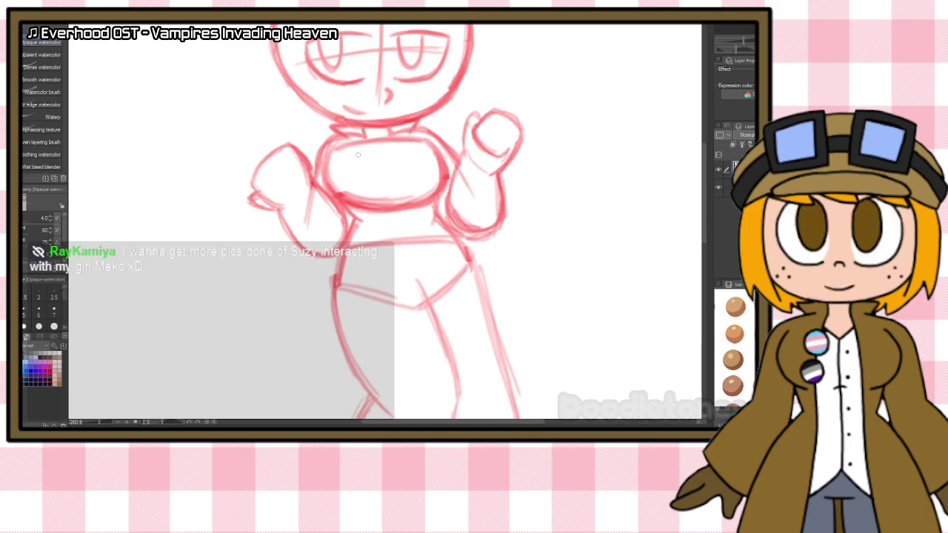
{"action": "left_click_drag", "start_coordinate": [364, 137], "coordinate": [379, 272]}
{"action": "left_click_drag", "start_coordinate": [373, 208], "coordinate": [377, 275]}
{"action": "mouse_move", "coordinate": [353, 216]}
{"action": "left_mouse_down"}
{"action": "mouse_move", "coordinate": [327, 273]}
{"action": "mouse_move", "coordinate": [375, 289]}
{"action": "mouse_move", "coordinate": [322, 271]}
{"action": "mouse_move", "coordinate": [379, 292]}
{"action": "left_mouse_up"}
{"action": "left_click_drag", "start_coordinate": [376, 256], "coordinate": [379, 286]}
Step: Sketch the jacket's other front edge, flaring to a point at the hip, with a curved shirt hem and crotch crease between
{"action": "left_click_drag", "start_coordinate": [399, 142], "coordinate": [421, 178]}
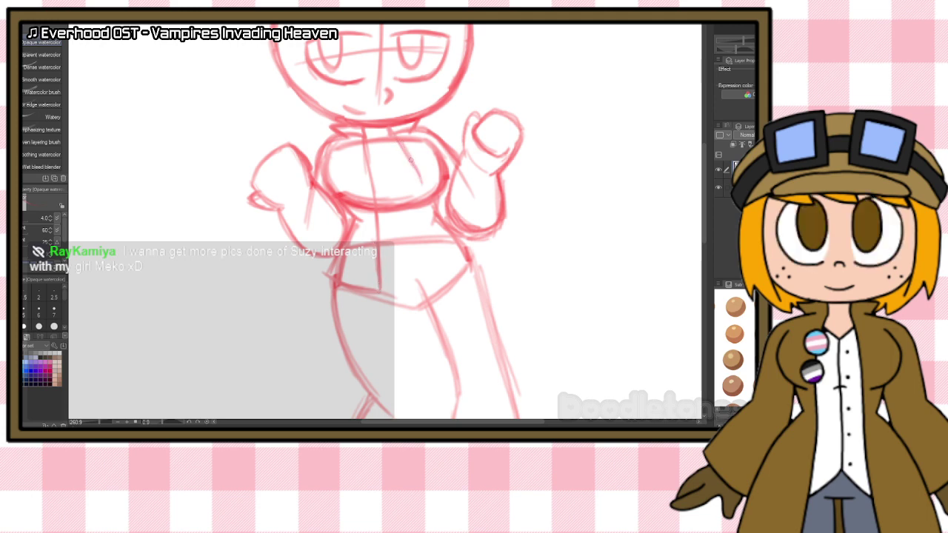
{"action": "mouse_move", "coordinate": [404, 144]}
{"action": "left_mouse_down"}
{"action": "mouse_move", "coordinate": [450, 268]}
{"action": "mouse_move", "coordinate": [458, 278]}
{"action": "mouse_move", "coordinate": [486, 258]}
{"action": "left_mouse_up"}
{"action": "mouse_move", "coordinate": [449, 221]}
{"action": "left_mouse_down"}
{"action": "mouse_move", "coordinate": [486, 259]}
{"action": "mouse_move", "coordinate": [465, 274]}
{"action": "left_mouse_up"}
{"action": "mouse_move", "coordinate": [383, 271]}
{"action": "left_mouse_down"}
{"action": "mouse_move", "coordinate": [448, 259]}
{"action": "mouse_move", "coordinate": [422, 285]}
{"action": "mouse_move", "coordinate": [443, 326]}
{"action": "left_mouse_up"}
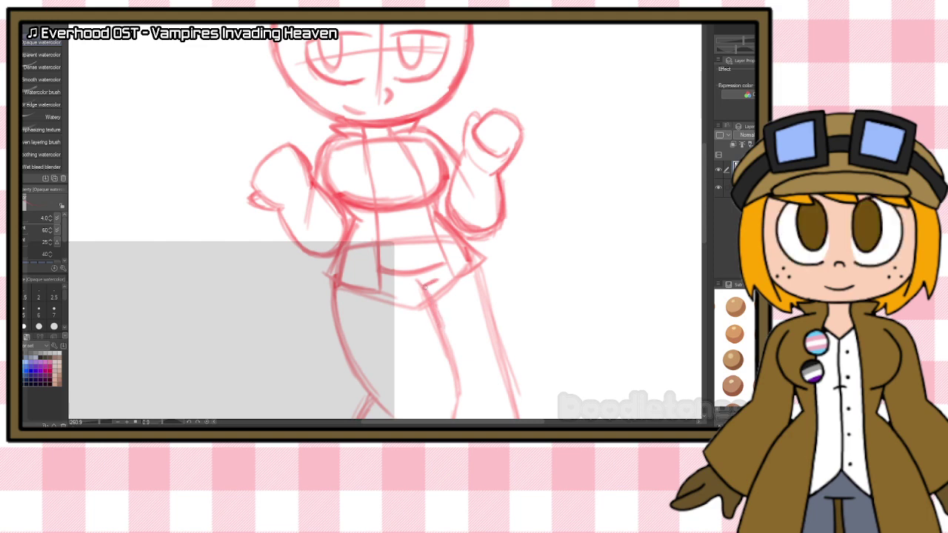
{"action": "left_click_drag", "start_coordinate": [425, 288], "coordinate": [437, 279]}
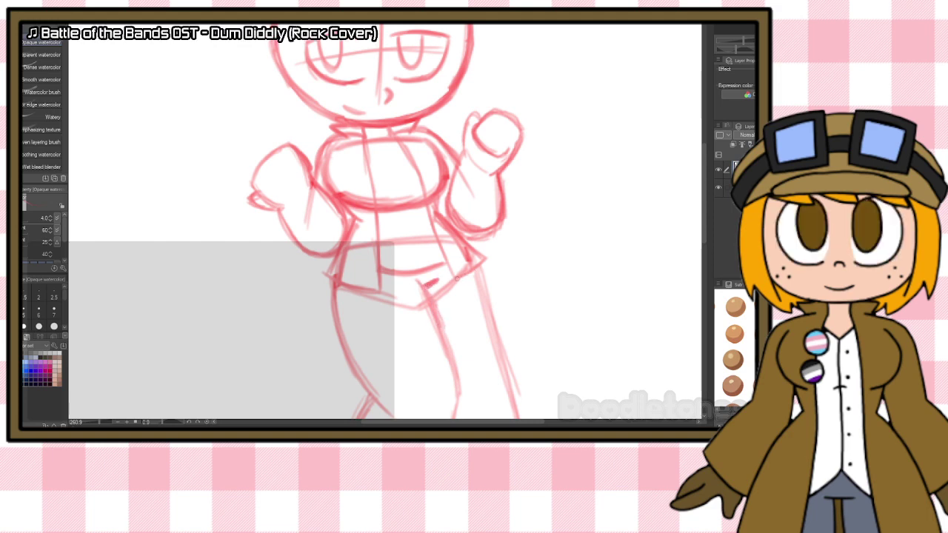
{"action": "scroll", "coordinate": [456, 279], "scroll_direction": "down", "scroll_amount": 4}
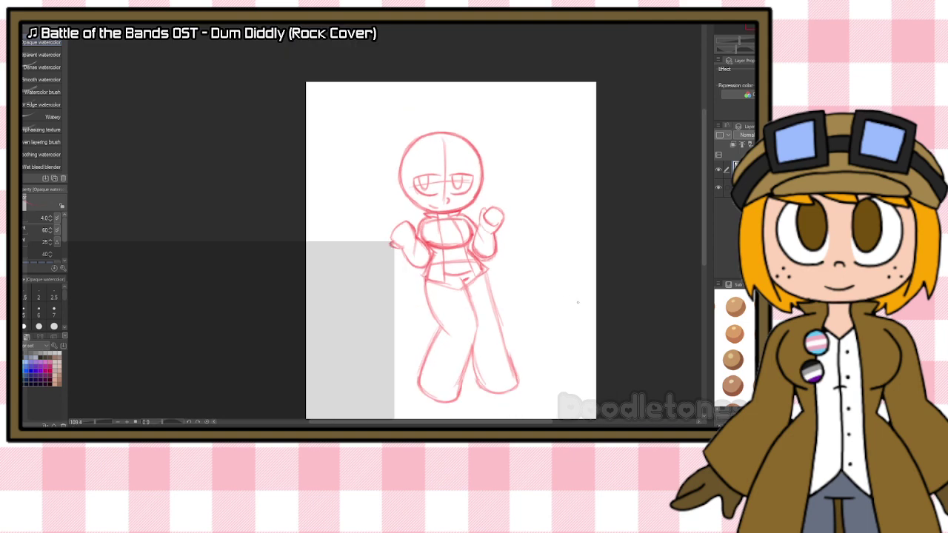
{"action": "scroll", "coordinate": [574, 300], "scroll_direction": "up", "scroll_amount": 3}
{"action": "scroll", "coordinate": [540, 264], "scroll_direction": "up", "scroll_amount": 1}
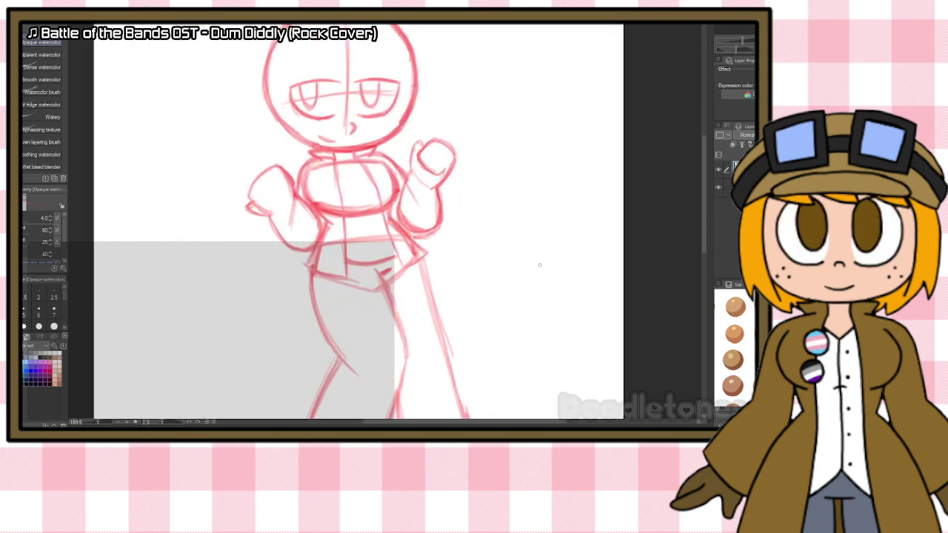
{"action": "scroll", "coordinate": [563, 230], "scroll_direction": "down", "scroll_amount": 3}
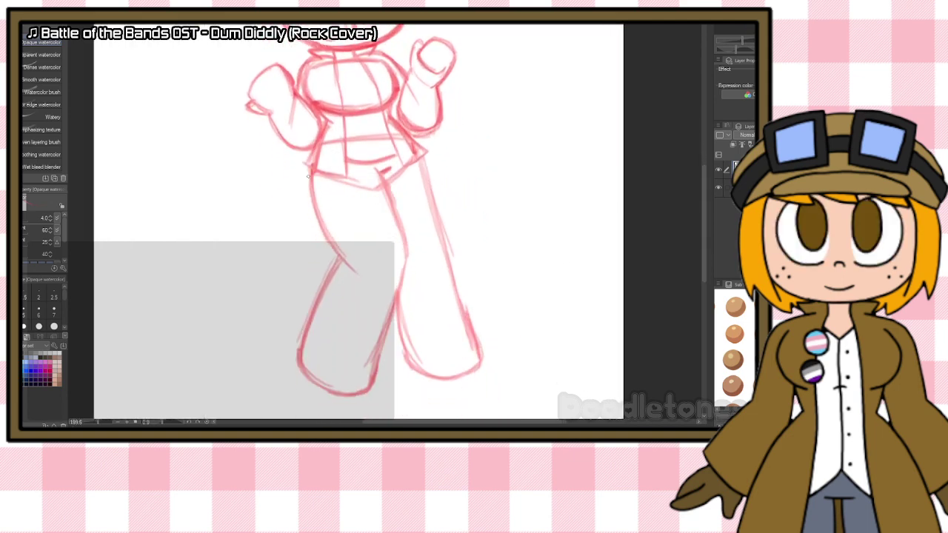
{"action": "left_click_drag", "start_coordinate": [309, 191], "coordinate": [323, 251]}
{"action": "left_click_drag", "start_coordinate": [315, 214], "coordinate": [320, 281]}
{"action": "left_click_drag", "start_coordinate": [317, 231], "coordinate": [318, 281]}
{"action": "left_click_drag", "start_coordinate": [324, 282], "coordinate": [433, 276]}
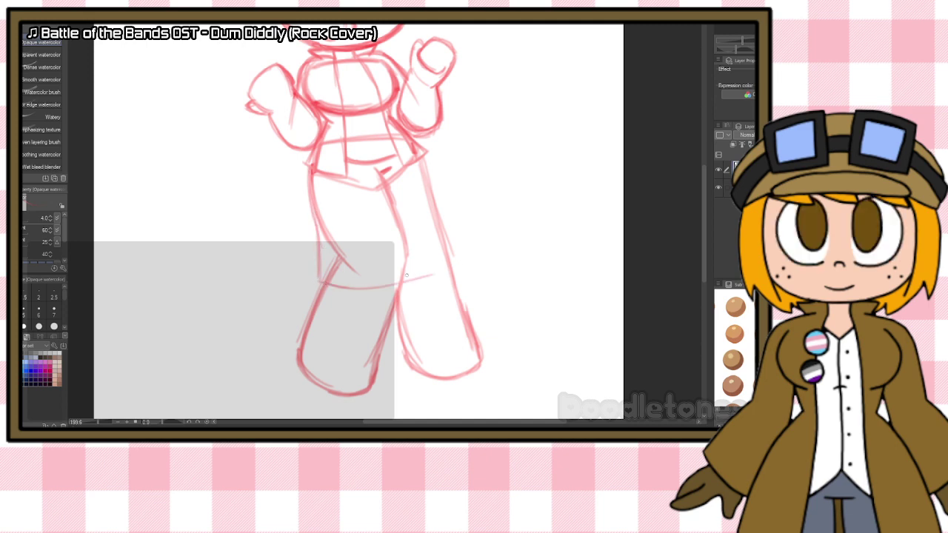
{"action": "key", "text": "ctrl+z"}
{"action": "key", "text": "ctrl+z"}
{"action": "key", "text": "ctrl+z"}
{"action": "key", "text": "ctrl+z"}
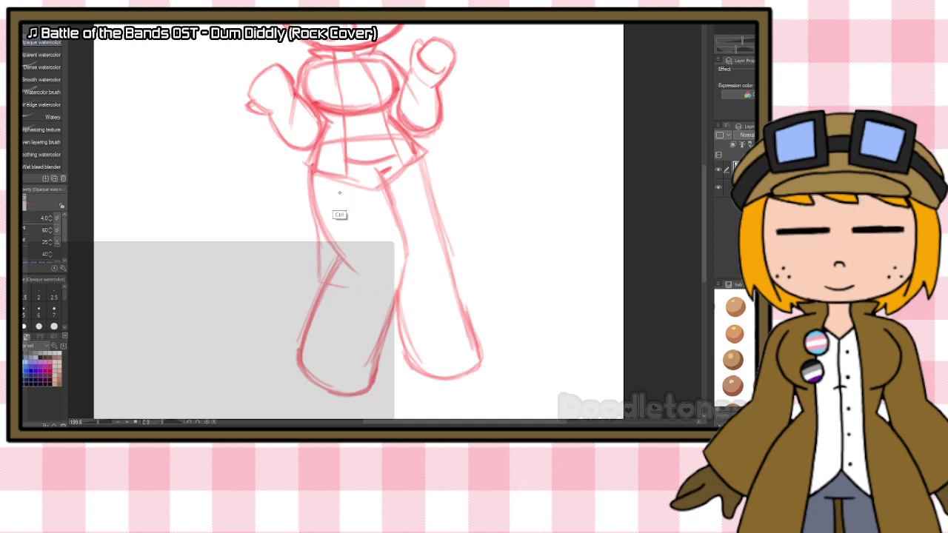
Step: Sketch a skirt with a slanted hem rising from the bent knee to a flared corner on the straight leg's outer side
{"action": "left_click_drag", "start_coordinate": [310, 169], "coordinate": [326, 246]}
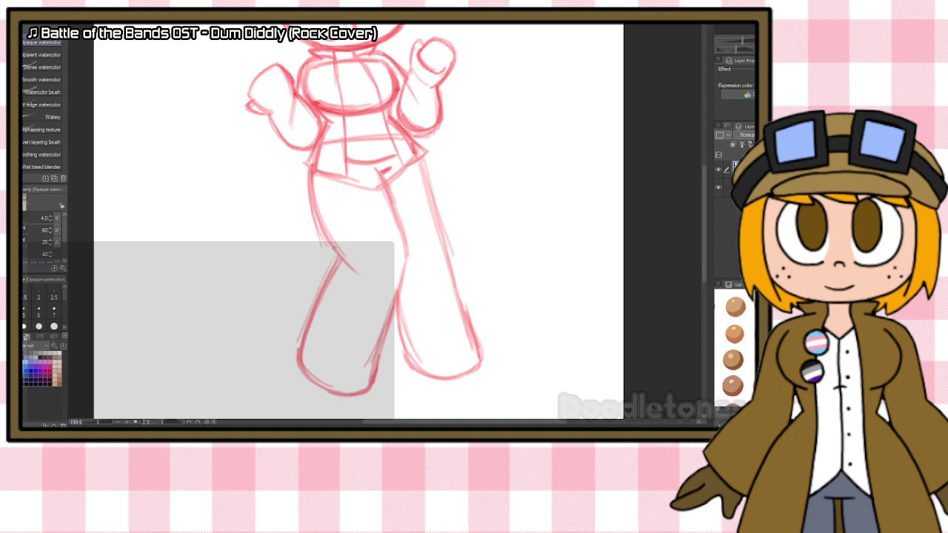
{"action": "mouse_move", "coordinate": [312, 206]}
{"action": "left_mouse_down"}
{"action": "mouse_move", "coordinate": [381, 219]}
{"action": "mouse_move", "coordinate": [408, 201]}
{"action": "mouse_move", "coordinate": [455, 201]}
{"action": "left_mouse_up"}
{"action": "left_click_drag", "start_coordinate": [429, 166], "coordinate": [454, 192]}
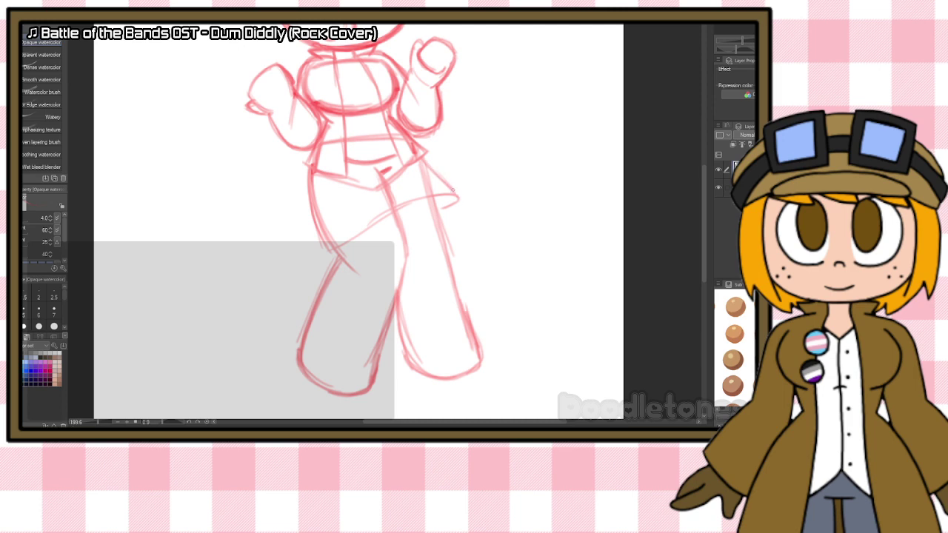
{"action": "mouse_move", "coordinate": [338, 248]}
{"action": "left_mouse_down"}
{"action": "mouse_move", "coordinate": [408, 200]}
{"action": "mouse_move", "coordinate": [396, 209]}
{"action": "mouse_move", "coordinate": [440, 211]}
{"action": "left_mouse_up"}
Step: Sketch a curved band line across the lower end of each leg
{"action": "left_click_drag", "start_coordinate": [305, 336], "coordinate": [372, 363]}
{"action": "mouse_move", "coordinate": [303, 335]}
{"action": "left_mouse_down"}
{"action": "mouse_move", "coordinate": [367, 360]}
{"action": "mouse_move", "coordinate": [465, 336]}
{"action": "left_mouse_up"}
{"action": "left_click_drag", "start_coordinate": [408, 348], "coordinate": [471, 334]}
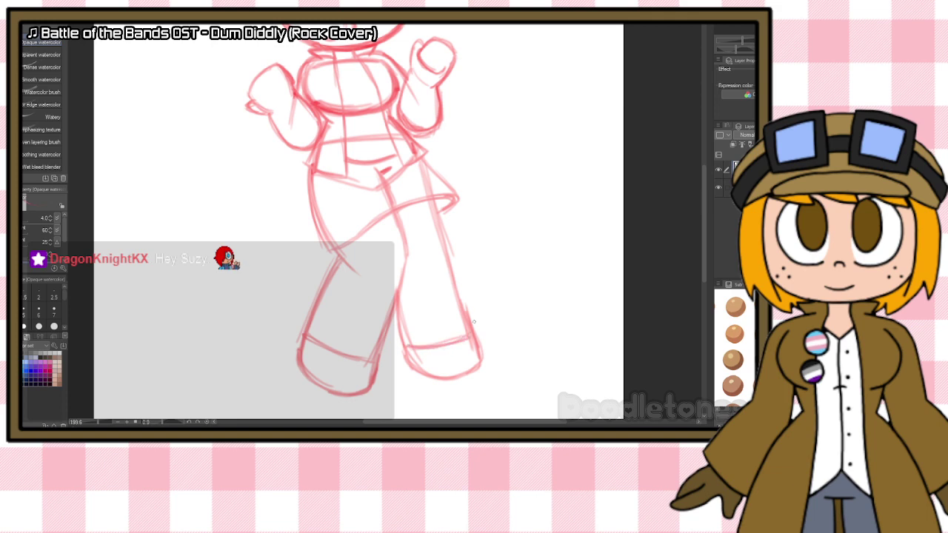
Step: Sketch a stocking top line below the skirt hem and retrace the straight leg's outer side, inner side and rounded foot
{"action": "mouse_move", "coordinate": [402, 222]}
{"action": "left_mouse_down"}
{"action": "mouse_move", "coordinate": [433, 216]}
{"action": "mouse_move", "coordinate": [370, 228]}
{"action": "mouse_move", "coordinate": [434, 216]}
{"action": "mouse_move", "coordinate": [467, 310]}
{"action": "left_mouse_up"}
{"action": "left_click_drag", "start_coordinate": [447, 246], "coordinate": [469, 324]}
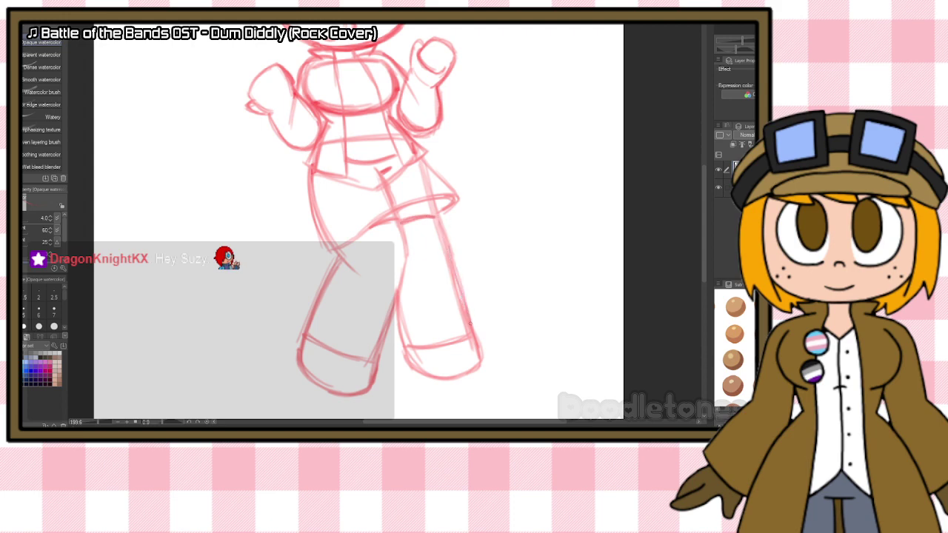
{"action": "mouse_move", "coordinate": [393, 324]}
{"action": "left_mouse_down"}
{"action": "mouse_move", "coordinate": [407, 367]}
{"action": "mouse_move", "coordinate": [430, 377]}
{"action": "mouse_move", "coordinate": [406, 360]}
{"action": "left_mouse_up"}
{"action": "left_click_drag", "start_coordinate": [412, 369], "coordinate": [424, 374]}
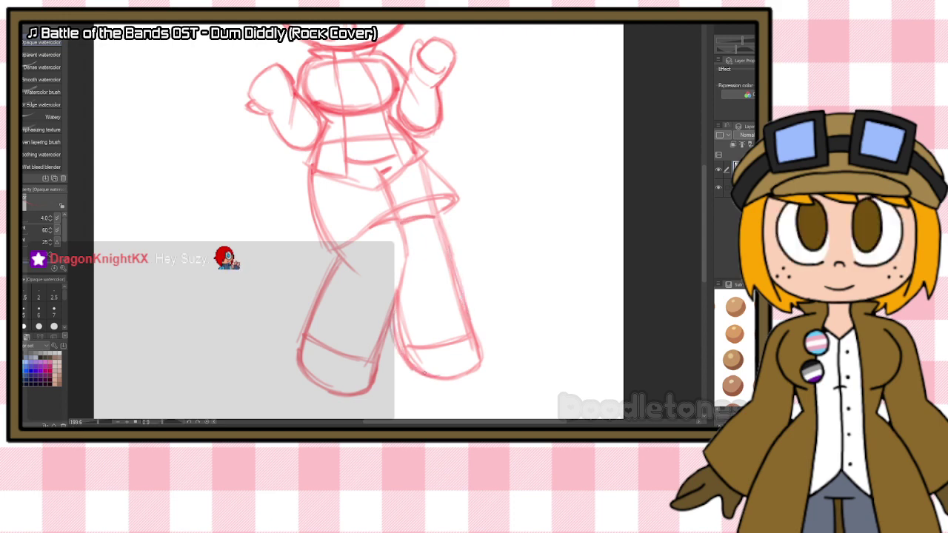
{"action": "mouse_move", "coordinate": [396, 315]}
{"action": "left_mouse_down"}
{"action": "mouse_move", "coordinate": [406, 361]}
{"action": "mouse_move", "coordinate": [452, 376]}
{"action": "left_mouse_up"}
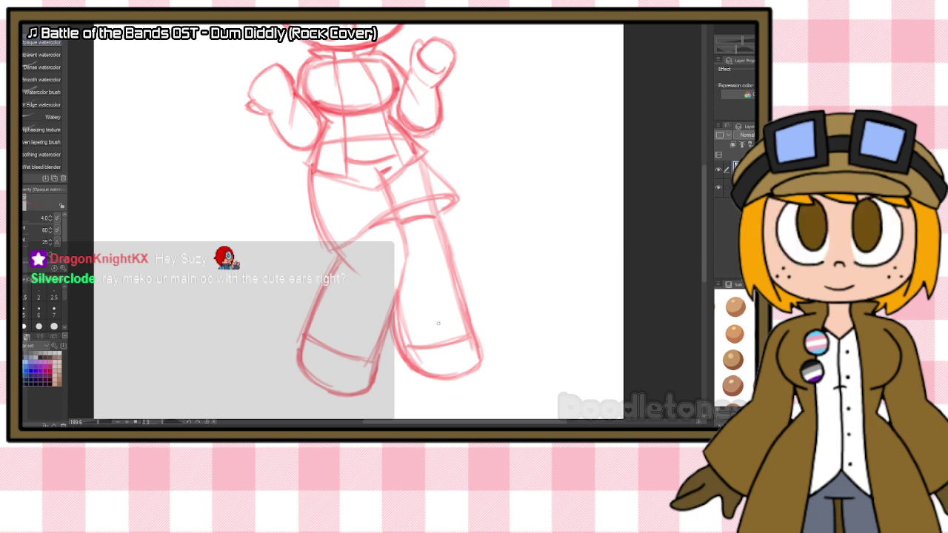
Step: Sketch the sleeve edges on both forearms, with a pointed flared cuff below the open hand
{"action": "scroll", "coordinate": [673, 217], "scroll_direction": "up", "scroll_amount": 5}
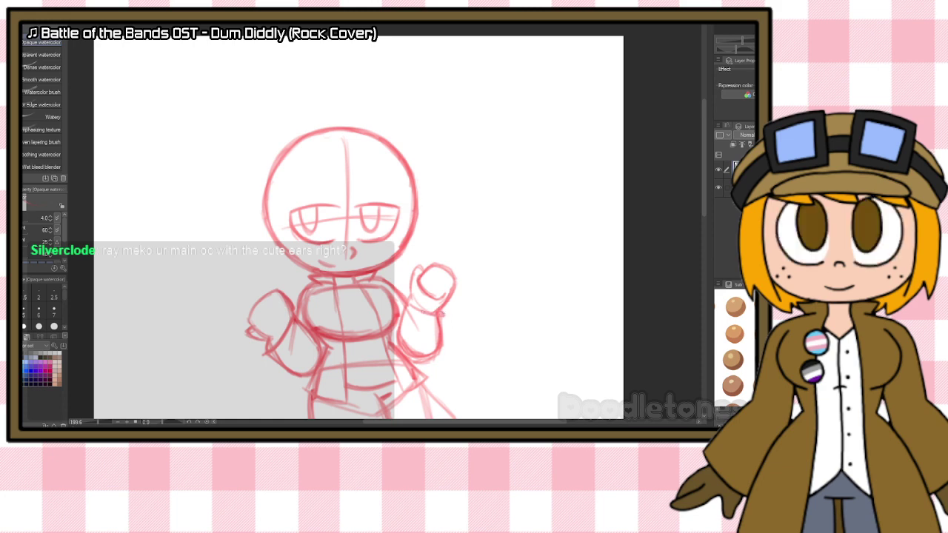
{"action": "left_click_drag", "start_coordinate": [443, 314], "coordinate": [443, 345]}
{"action": "scroll", "coordinate": [372, 239], "scroll_direction": "up", "scroll_amount": 1}
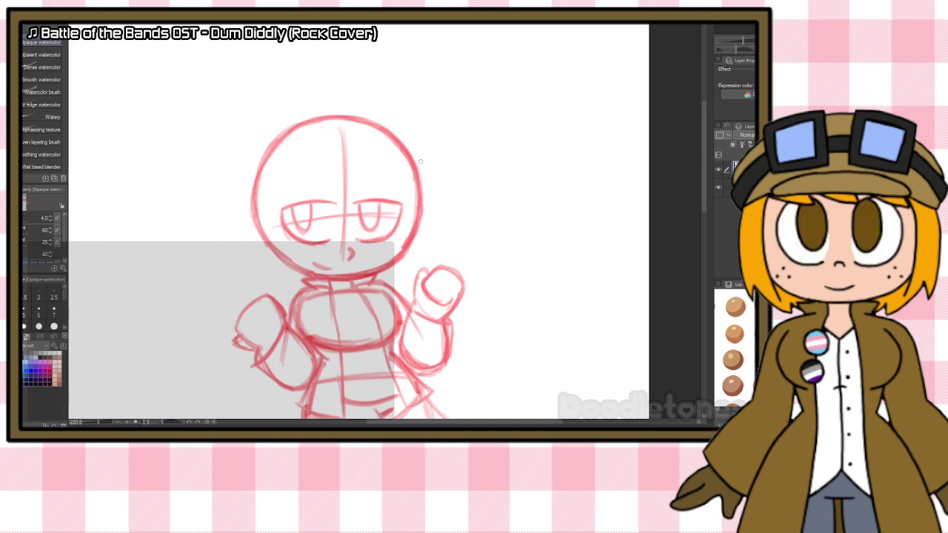
Step: Sketch jagged, pointed bangs across the forehead above the eyes, with a side lock running down to the jaw
{"action": "left_click_drag", "start_coordinate": [397, 143], "coordinate": [428, 203]}
{"action": "mouse_move", "coordinate": [400, 187]}
{"action": "left_mouse_down"}
{"action": "mouse_move", "coordinate": [420, 200]}
{"action": "mouse_move", "coordinate": [389, 190]}
{"action": "mouse_move", "coordinate": [369, 202]}
{"action": "mouse_move", "coordinate": [358, 176]}
{"action": "mouse_move", "coordinate": [338, 203]}
{"action": "left_mouse_up"}
{"action": "mouse_move", "coordinate": [358, 176]}
{"action": "left_mouse_down"}
{"action": "mouse_move", "coordinate": [333, 205]}
{"action": "mouse_move", "coordinate": [321, 180]}
{"action": "mouse_move", "coordinate": [327, 192]}
{"action": "mouse_move", "coordinate": [321, 183]}
{"action": "mouse_move", "coordinate": [299, 204]}
{"action": "mouse_move", "coordinate": [278, 209]}
{"action": "left_mouse_up"}
{"action": "left_click_drag", "start_coordinate": [284, 206], "coordinate": [281, 255]}
{"action": "left_click_drag", "start_coordinate": [289, 262], "coordinate": [287, 271]}
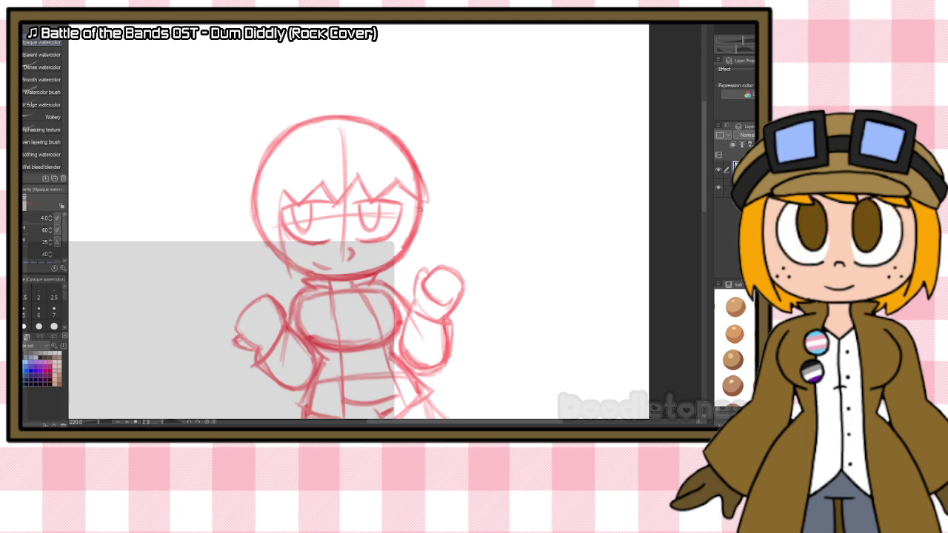
Step: Sketch long hair strands hanging from both sides of the head toward the shoulders
{"action": "left_click_drag", "start_coordinate": [424, 214], "coordinate": [423, 265]}
{"action": "left_click_drag", "start_coordinate": [256, 218], "coordinate": [252, 276]}
{"action": "left_click_drag", "start_coordinate": [262, 216], "coordinate": [256, 239]}
{"action": "left_click_drag", "start_coordinate": [264, 242], "coordinate": [270, 289]}
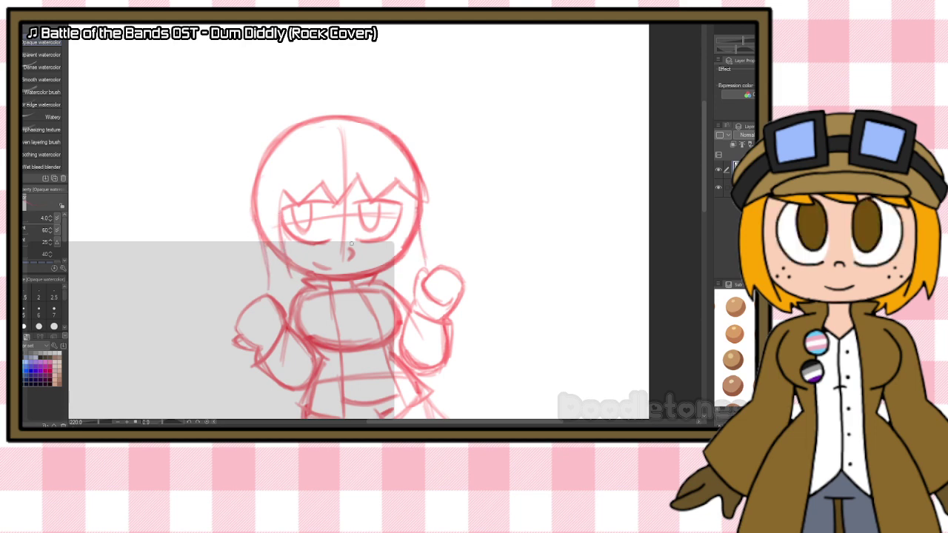
Step: Extend the long hair behind the raised fist and forearm to pointed ends, and darken the strand reaching down to the open hand
{"action": "left_click_drag", "start_coordinate": [703, 170], "coordinate": [702, 197]}
{"action": "left_click_drag", "start_coordinate": [258, 128], "coordinate": [273, 195]}
{"action": "mouse_move", "coordinate": [421, 144]}
{"action": "left_mouse_down"}
{"action": "mouse_move", "coordinate": [466, 244]}
{"action": "mouse_move", "coordinate": [452, 206]}
{"action": "mouse_move", "coordinate": [453, 256]}
{"action": "left_mouse_up"}
{"action": "left_click_drag", "start_coordinate": [452, 245], "coordinate": [444, 283]}
{"action": "left_click_drag", "start_coordinate": [456, 244], "coordinate": [438, 292]}
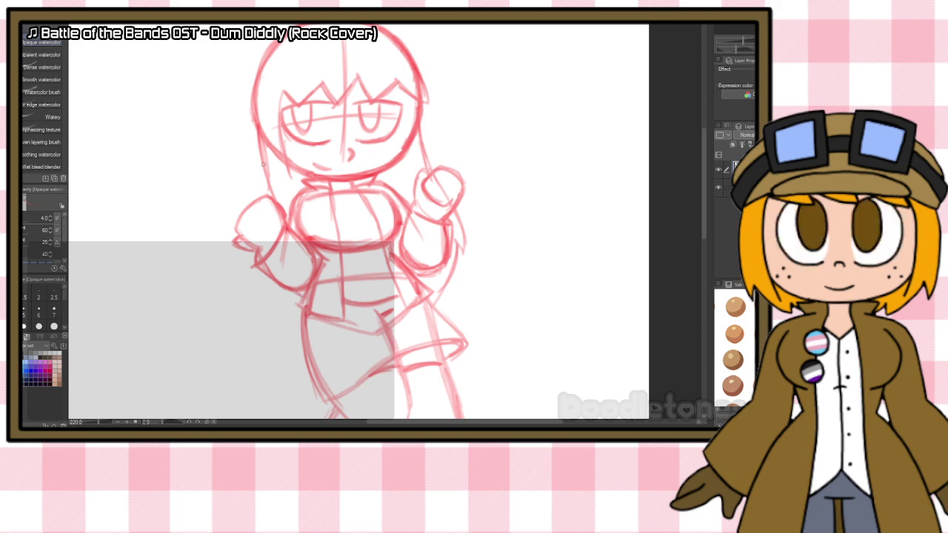
{"action": "left_click_drag", "start_coordinate": [264, 169], "coordinate": [271, 196]}
{"action": "left_click_drag", "start_coordinate": [260, 147], "coordinate": [269, 195]}
{"action": "left_click_drag", "start_coordinate": [256, 123], "coordinate": [270, 193]}
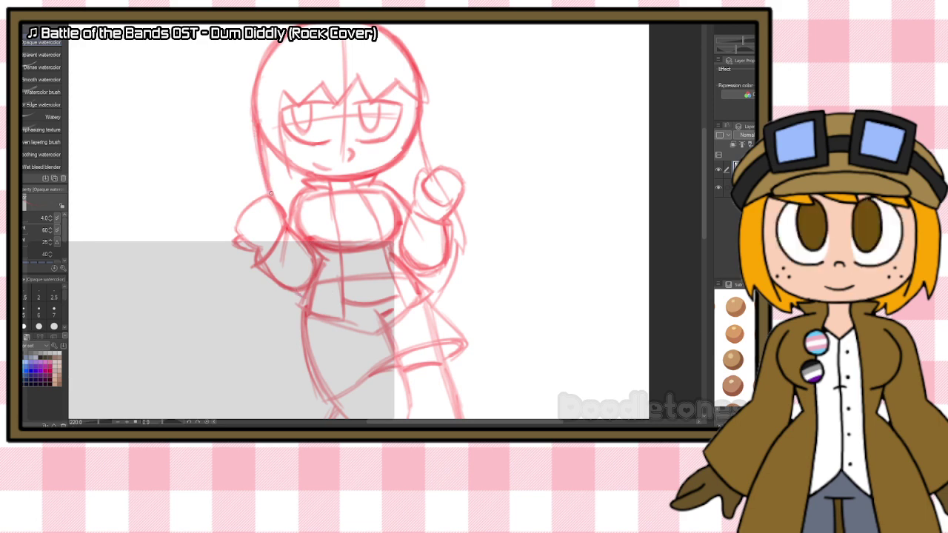
Step: Sketch a small pointed bow below the collar at the center of the chest
{"action": "scroll", "coordinate": [295, 203], "scroll_direction": "down", "scroll_amount": 5}
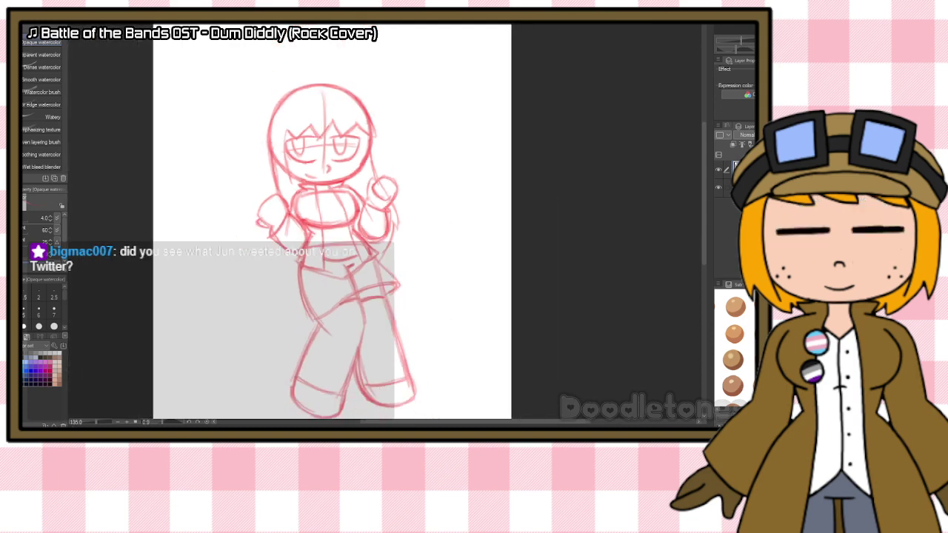
{"action": "scroll", "coordinate": [314, 205], "scroll_direction": "up", "scroll_amount": 4}
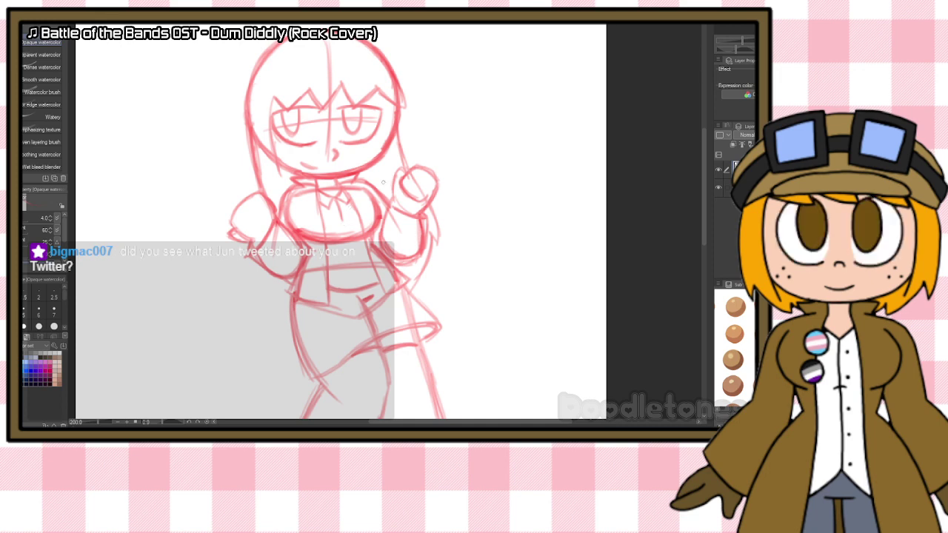
{"action": "scroll", "coordinate": [385, 182], "scroll_direction": "down", "scroll_amount": 5}
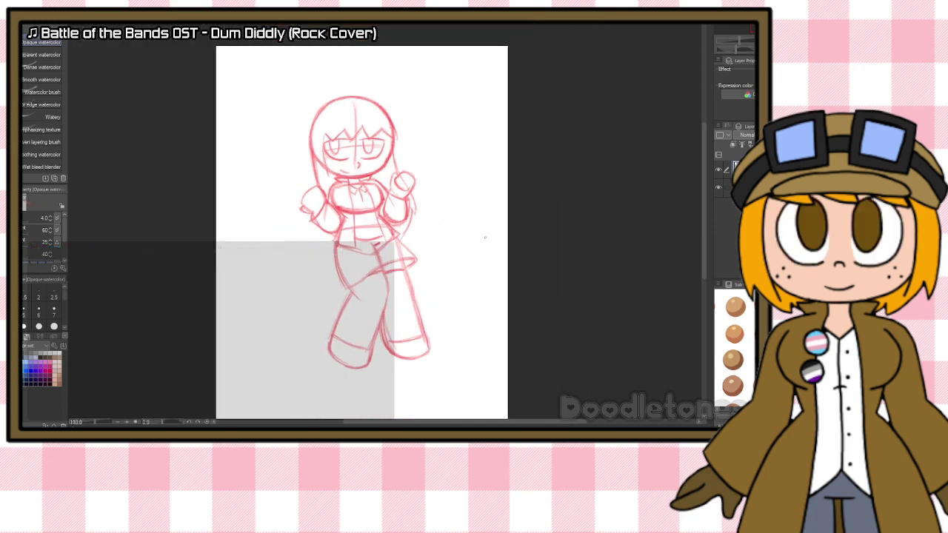
Step: Lasso the body below the head, stretch it slightly taller and nudge it into place, then clear the selection
{"action": "key", "text": "m"}
{"action": "mouse_move", "coordinate": [434, 282]}
{"action": "left_mouse_down"}
{"action": "mouse_move", "coordinate": [380, 378]}
{"action": "mouse_move", "coordinate": [305, 332]}
{"action": "mouse_move", "coordinate": [300, 196]}
{"action": "mouse_move", "coordinate": [341, 173]}
{"action": "mouse_move", "coordinate": [408, 167]}
{"action": "mouse_move", "coordinate": [436, 184]}
{"action": "mouse_move", "coordinate": [428, 214]}
{"action": "mouse_move", "coordinate": [426, 197]}
{"action": "mouse_move", "coordinate": [413, 194]}
{"action": "mouse_move", "coordinate": [404, 234]}
{"action": "mouse_move", "coordinate": [436, 277]}
{"action": "left_mouse_up"}
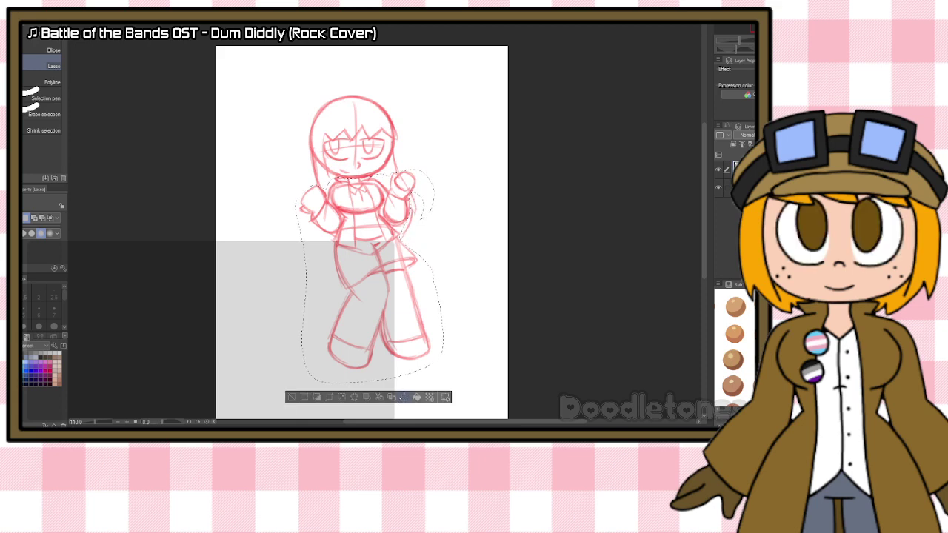
{"action": "left_click", "coordinate": [404, 397]}
{"action": "left_click_drag", "start_coordinate": [370, 383], "coordinate": [370, 398]}
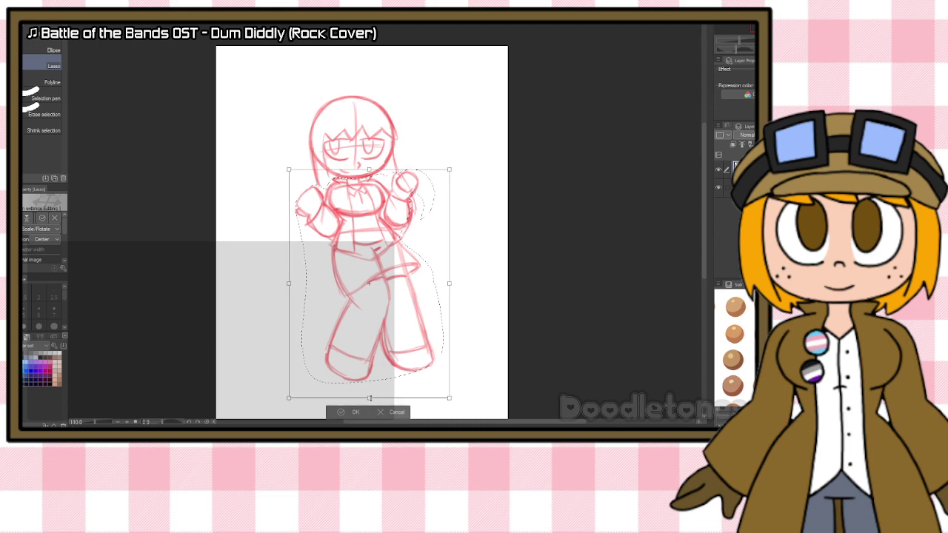
{"action": "left_click_drag", "start_coordinate": [391, 354], "coordinate": [392, 354]}
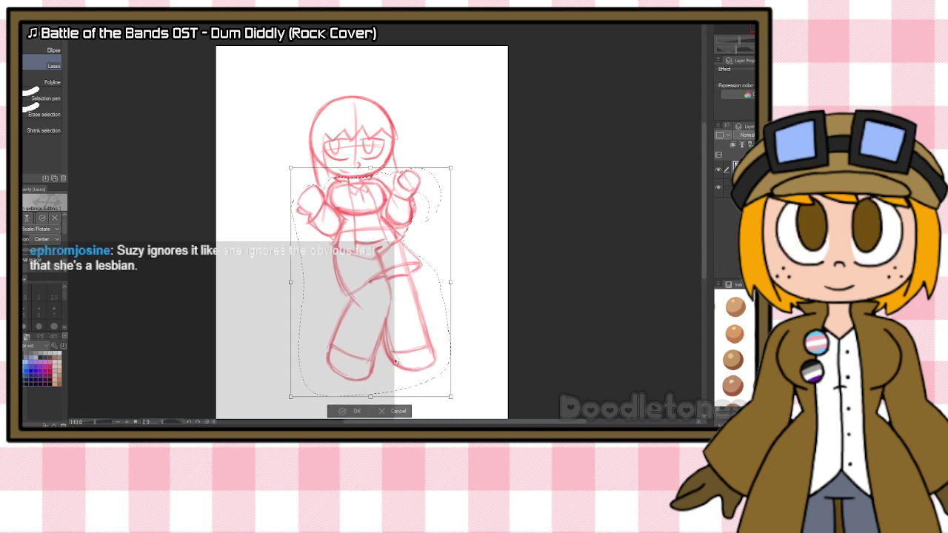
{"action": "key", "text": "Return"}
{"action": "key", "text": "ctrl+d"}
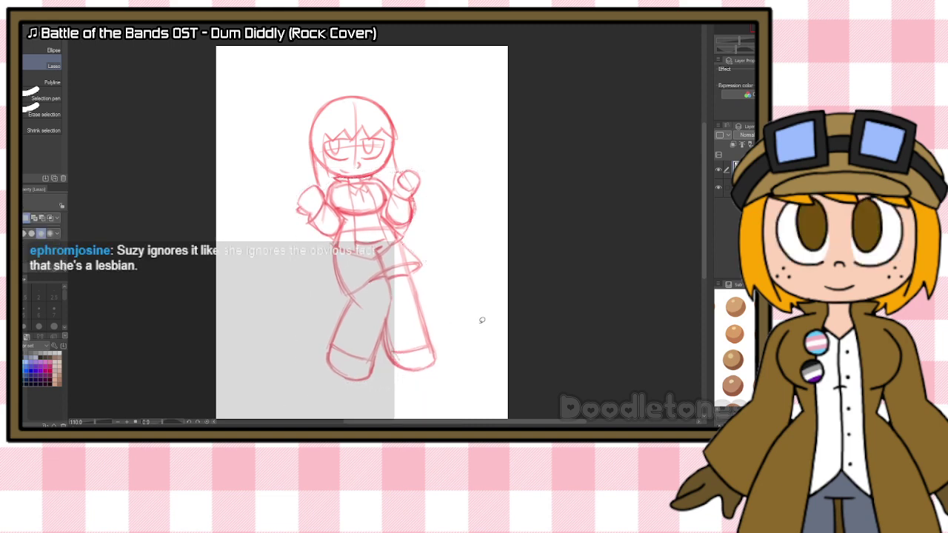
Step: Lasso the whole figure, then enlarge it, tilt it slightly clockwise and reposition it to fill more of the canvas
{"action": "scroll", "coordinate": [375, 307], "scroll_direction": "down", "scroll_amount": 3}
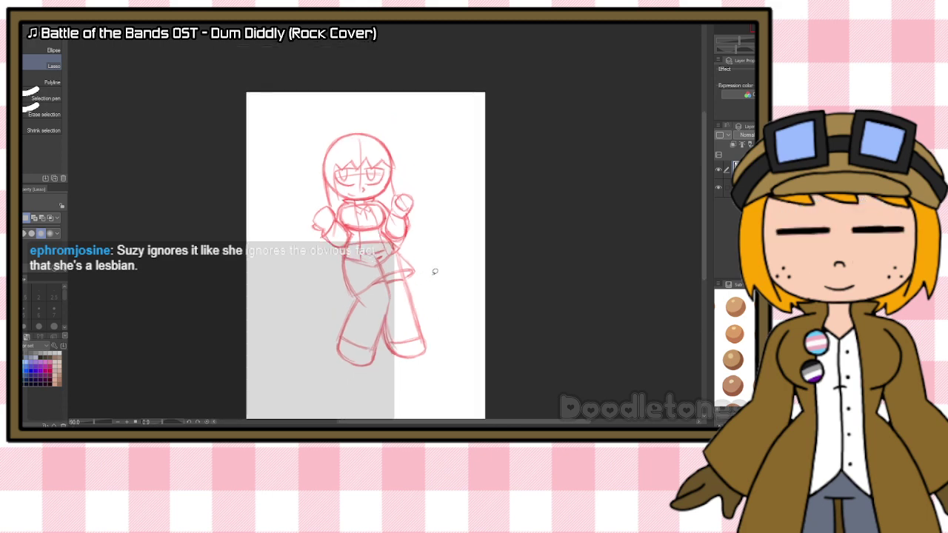
{"action": "scroll", "coordinate": [468, 281], "scroll_direction": "up", "scroll_amount": 2}
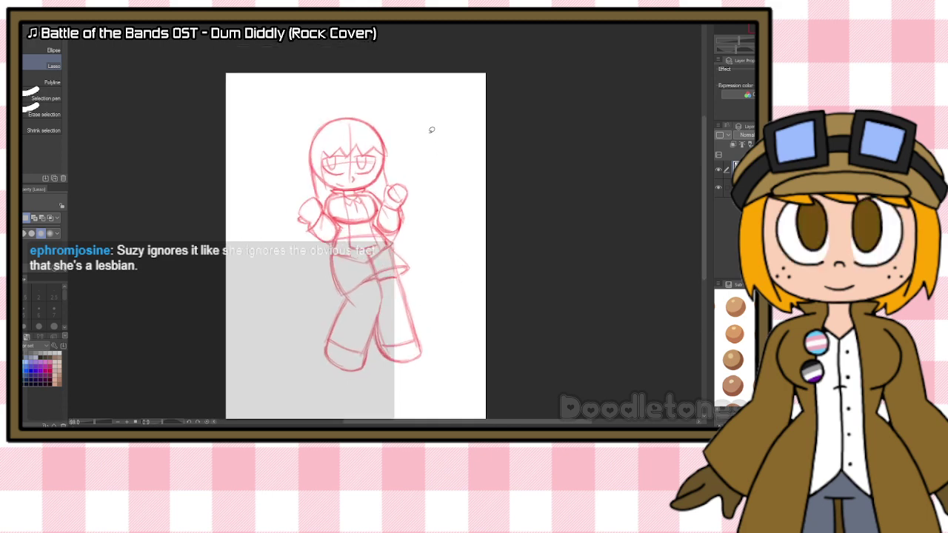
{"action": "mouse_move", "coordinate": [413, 107]}
{"action": "left_mouse_down"}
{"action": "mouse_move", "coordinate": [447, 379]}
{"action": "mouse_move", "coordinate": [279, 127]}
{"action": "mouse_move", "coordinate": [400, 107]}
{"action": "left_mouse_up"}
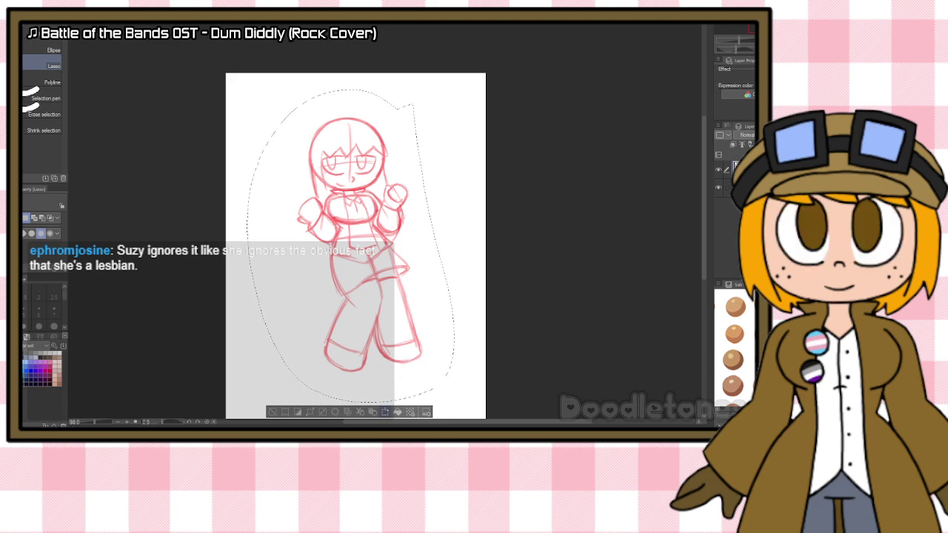
{"action": "left_click", "coordinate": [397, 410]}
{"action": "left_click_drag", "start_coordinate": [391, 306], "coordinate": [387, 330]}
{"action": "left_click_drag", "start_coordinate": [457, 270], "coordinate": [485, 279]}
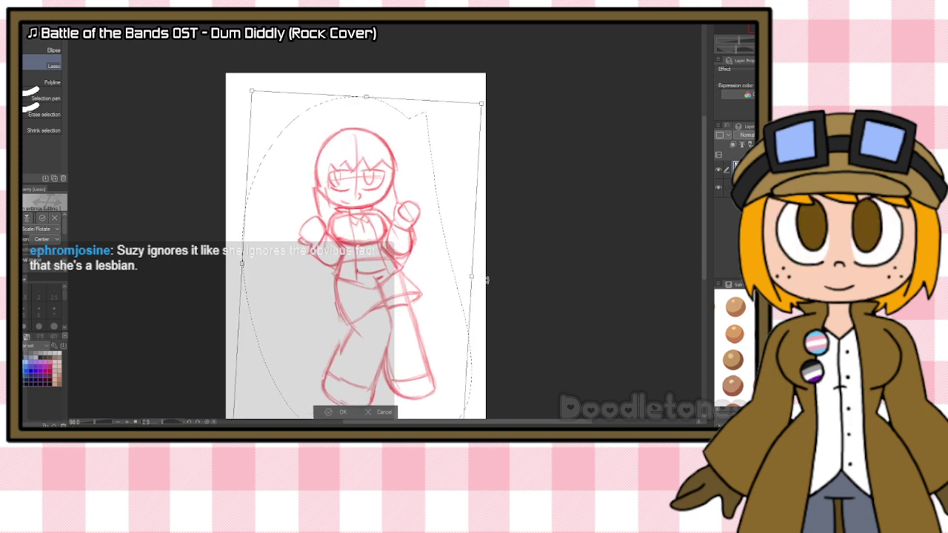
{"action": "mouse_move", "coordinate": [432, 294]}
{"action": "left_mouse_down"}
{"action": "mouse_move", "coordinate": [405, 290]}
{"action": "mouse_move", "coordinate": [462, 271]}
{"action": "left_mouse_up"}
{"action": "left_click_drag", "start_coordinate": [396, 307], "coordinate": [396, 305]}
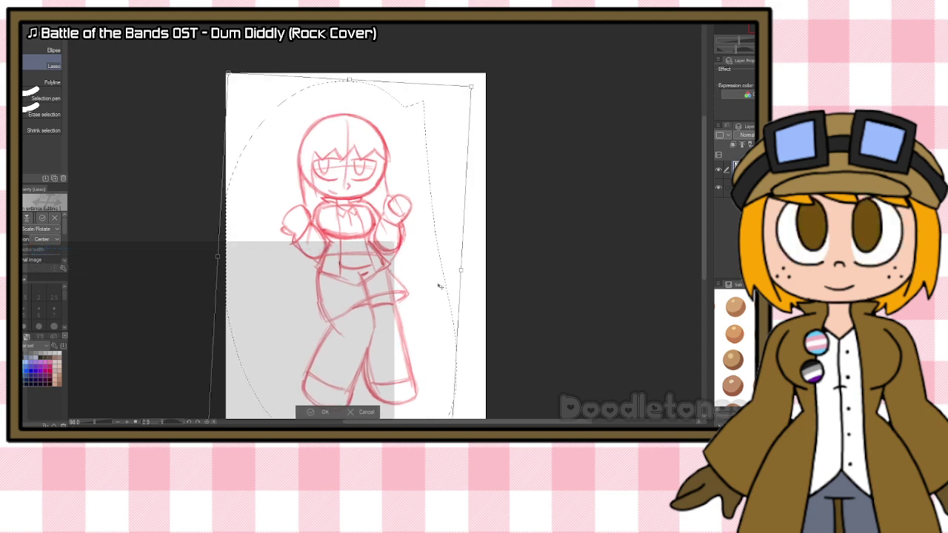
{"action": "left_click_drag", "start_coordinate": [478, 272], "coordinate": [478, 277]}
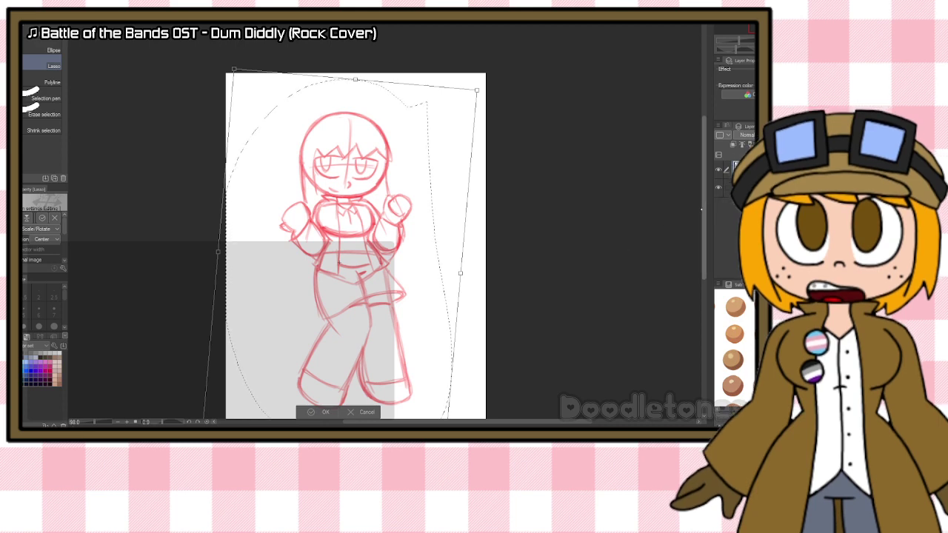
{"action": "scroll", "coordinate": [415, 255], "scroll_direction": "down", "scroll_amount": 2}
{"action": "left_click_drag", "start_coordinate": [410, 244], "coordinate": [413, 241]}
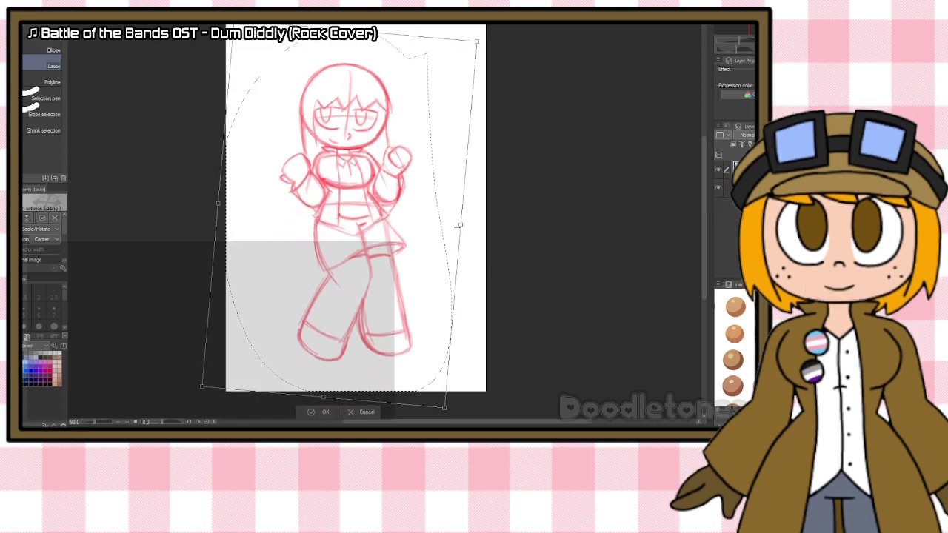
{"action": "left_click_drag", "start_coordinate": [463, 225], "coordinate": [466, 225]}
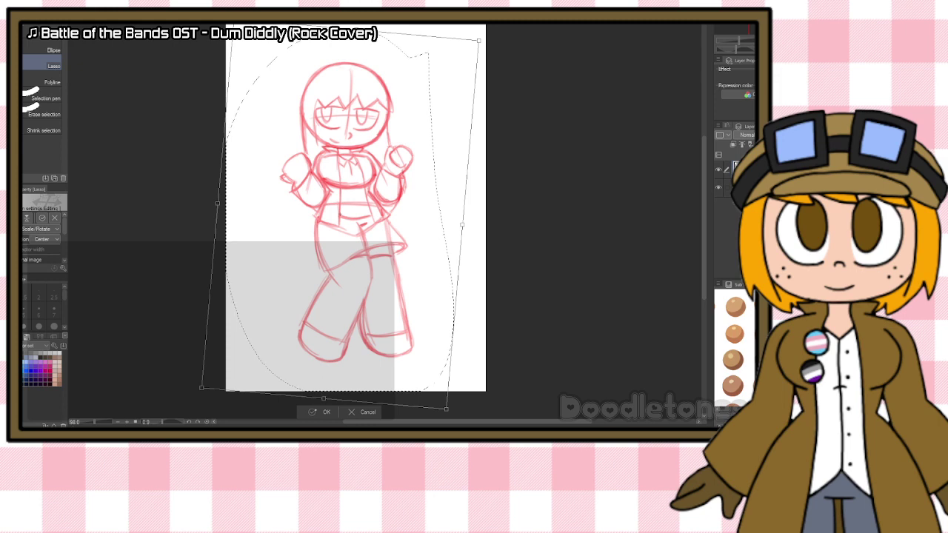
{"action": "key", "text": "Return"}
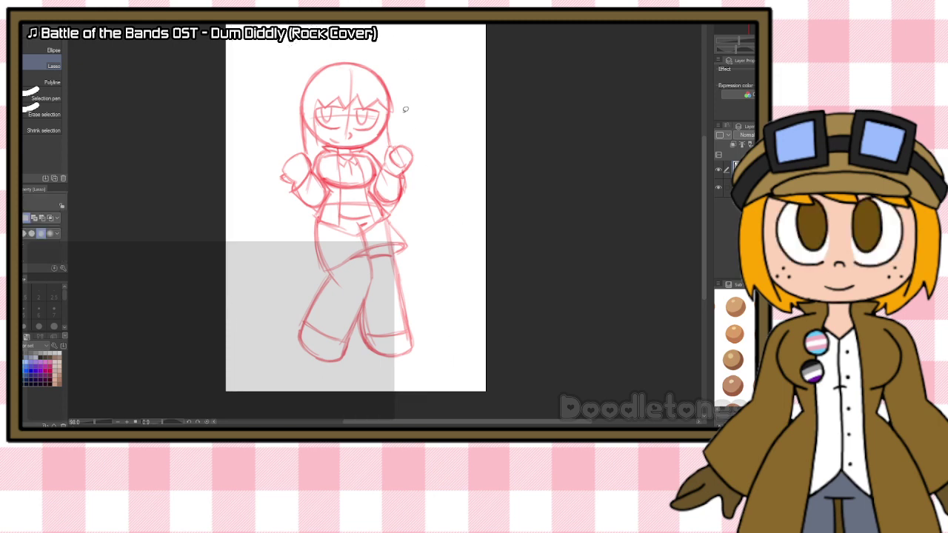
Step: Sketch a small pointed hair tuft sticking out from the head's upper side, above the raised fist
{"action": "scroll", "coordinate": [389, 56], "scroll_direction": "up", "scroll_amount": 3}
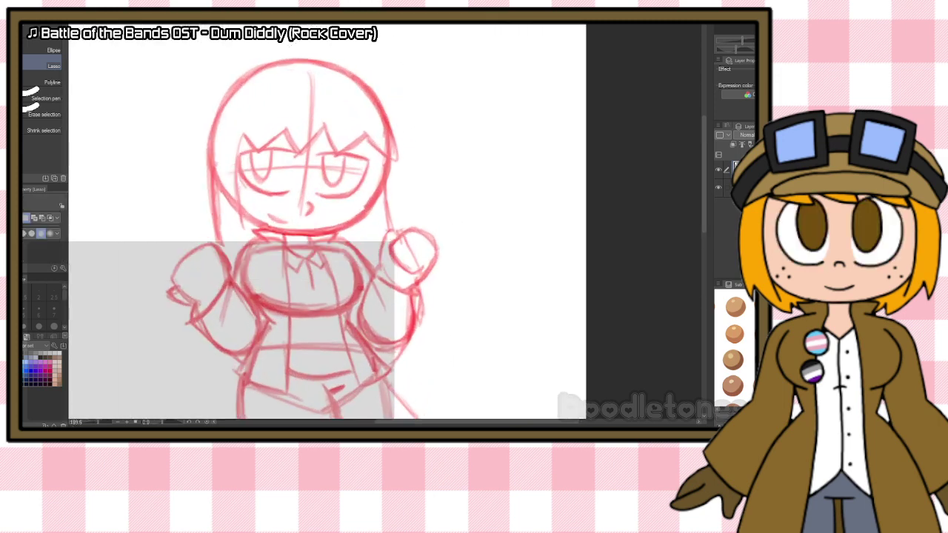
{"action": "key", "text": "b"}
{"action": "left_click_drag", "start_coordinate": [369, 83], "coordinate": [392, 103]}
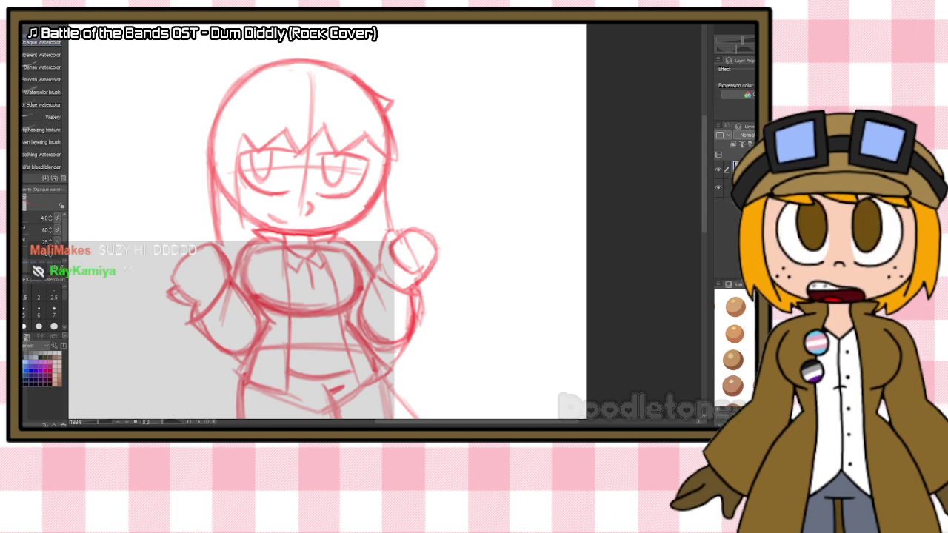
Step: Lower the opacity of the red sketch layer so the figure's lines become faint
{"action": "scroll", "coordinate": [300, 179], "scroll_direction": "down", "scroll_amount": 5}
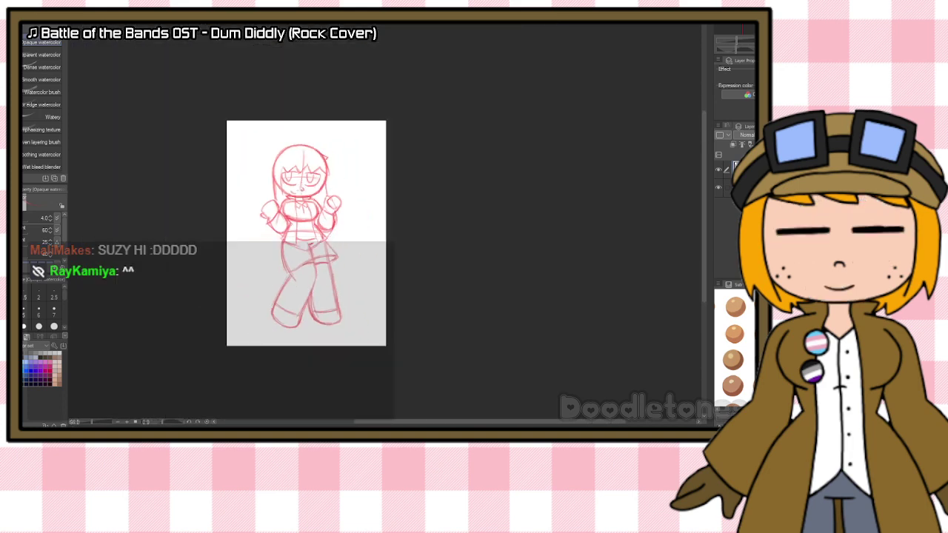
{"action": "scroll", "coordinate": [299, 171], "scroll_direction": "up", "scroll_amount": 1}
{"action": "scroll", "coordinate": [300, 168], "scroll_direction": "up", "scroll_amount": 1}
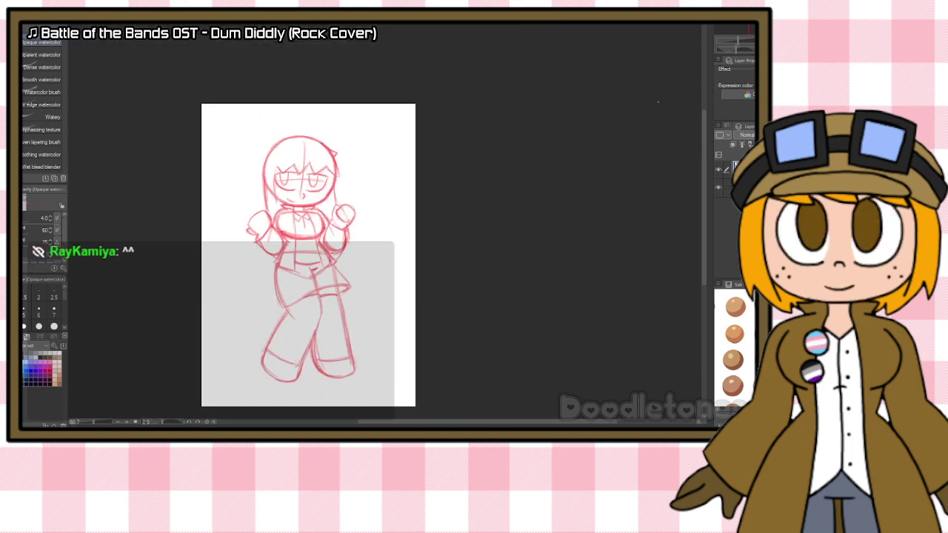
{"action": "left_click", "coordinate": [777, 135]}
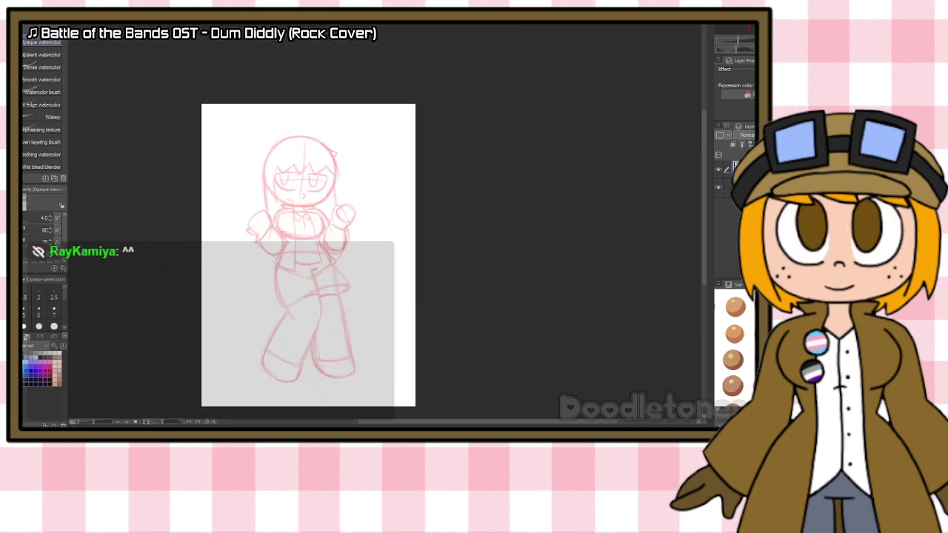
Step: Crop the canvas tightly around the full figure by changing the canvas size
{"action": "scroll", "coordinate": [543, 219], "scroll_direction": "down", "scroll_amount": 1}
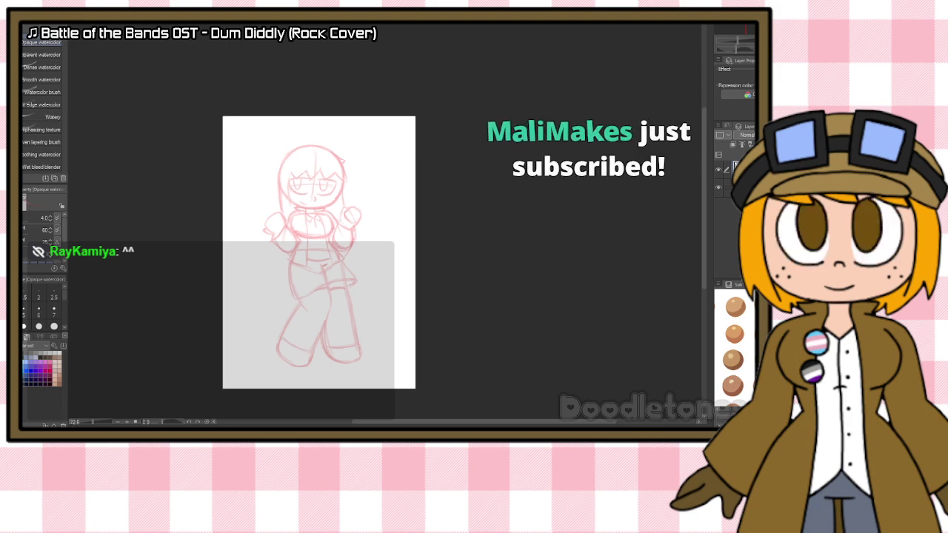
{"action": "key", "text": "alt+e"}
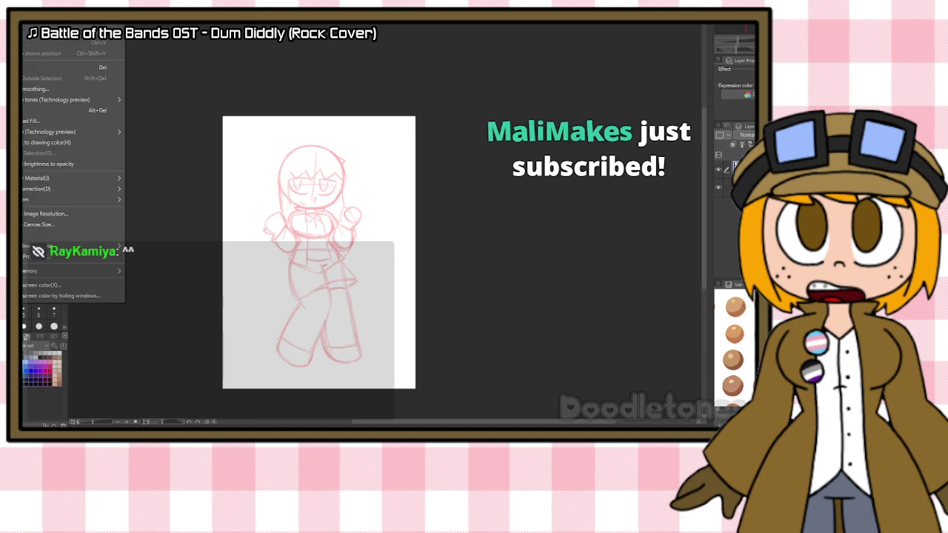
{"action": "left_click", "coordinate": [37, 224]}
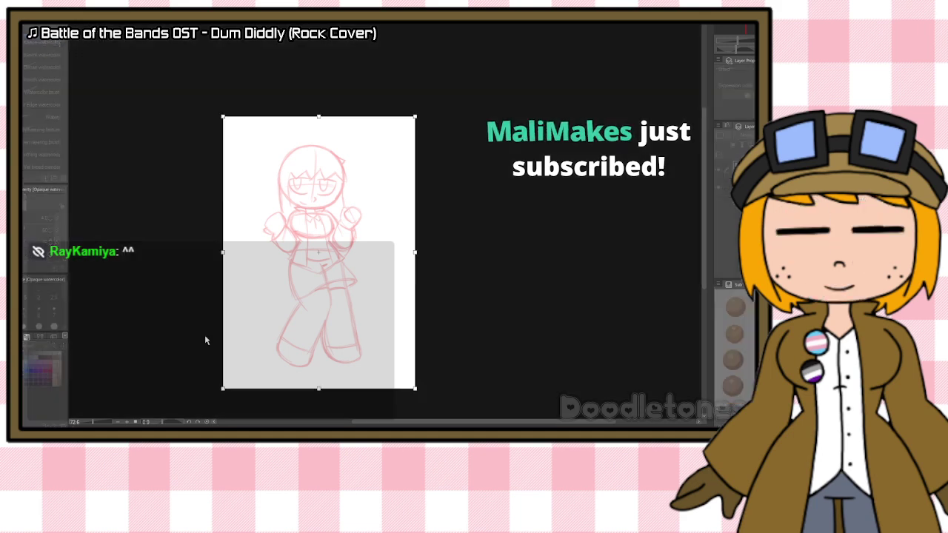
{"action": "left_click_drag", "start_coordinate": [224, 386], "coordinate": [254, 374]}
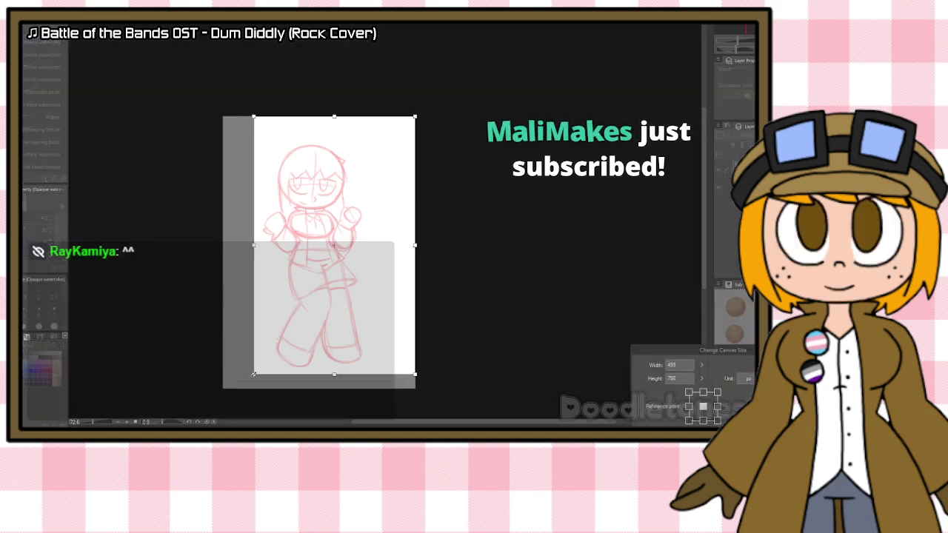
{"action": "left_click_drag", "start_coordinate": [415, 117], "coordinate": [366, 139]}
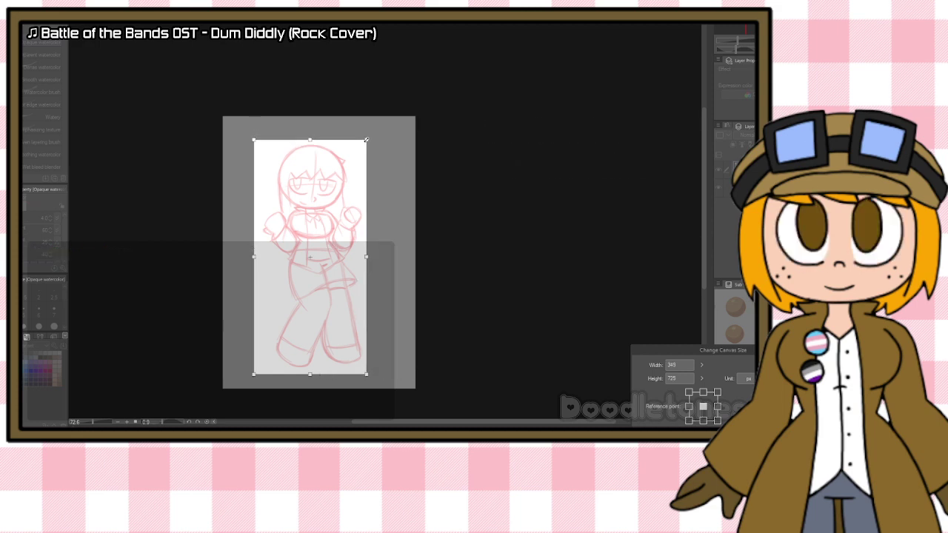
{"action": "key", "text": "Return"}
Step: Strengthen the strokes of the pointed hair tuft on the head's upper side
{"action": "scroll", "coordinate": [360, 207], "scroll_direction": "up", "scroll_amount": 8}
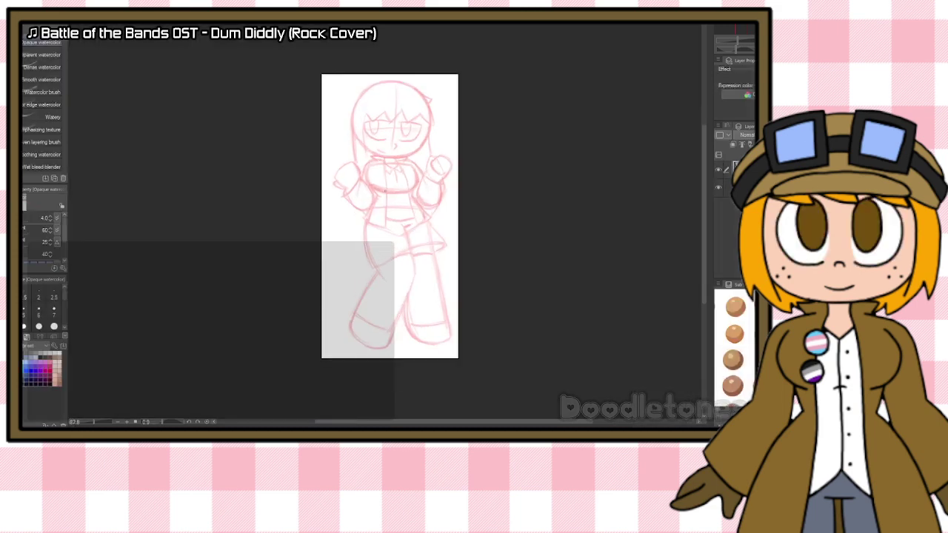
{"action": "scroll", "coordinate": [444, 57], "scroll_direction": "up", "scroll_amount": 1}
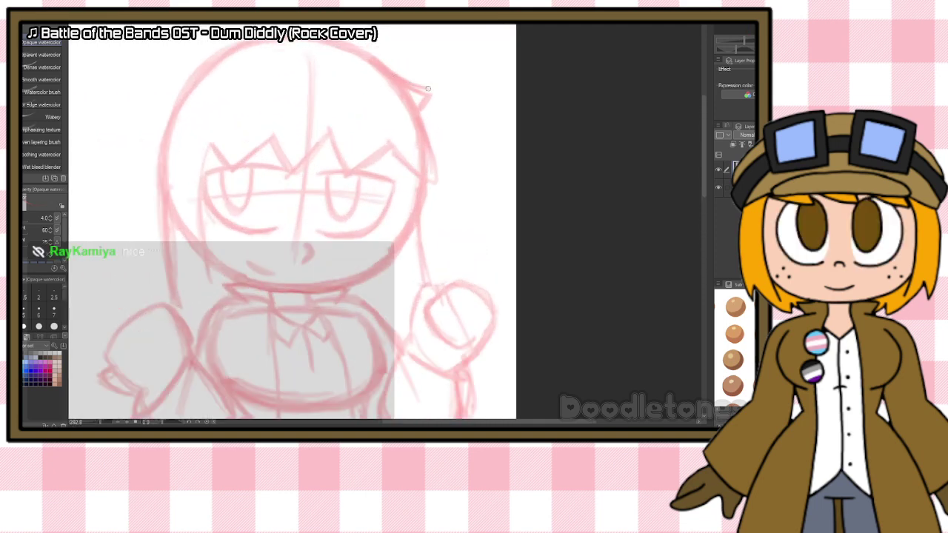
{"action": "mouse_move", "coordinate": [406, 82]}
{"action": "left_mouse_down"}
{"action": "mouse_move", "coordinate": [435, 90]}
{"action": "mouse_move", "coordinate": [418, 111]}
{"action": "left_mouse_up"}
Step: On a new layer, ink the outer hair outline in black with the G-pen, from the long side lock over the crown to the pointed tuft
{"action": "left_click_drag", "start_coordinate": [703, 174], "coordinate": [703, 163]}
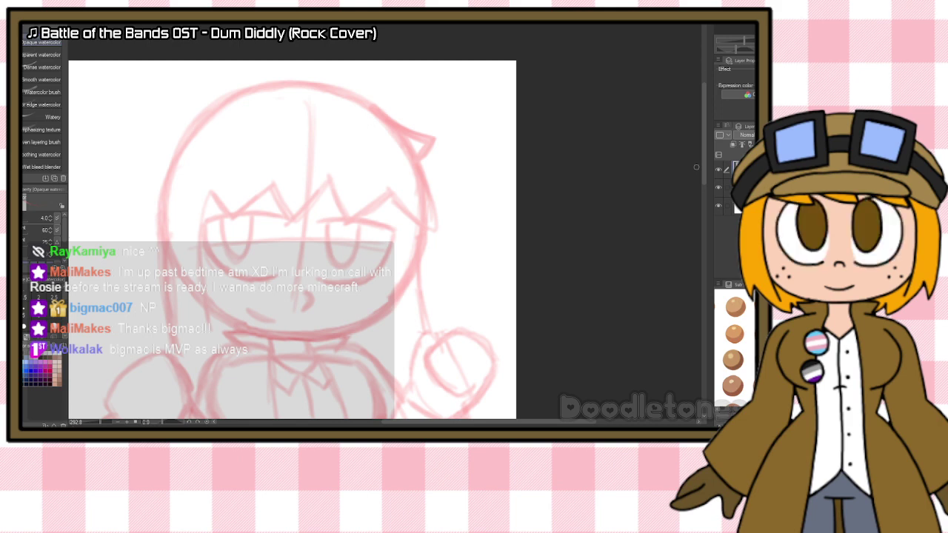
{"action": "key", "text": "p"}
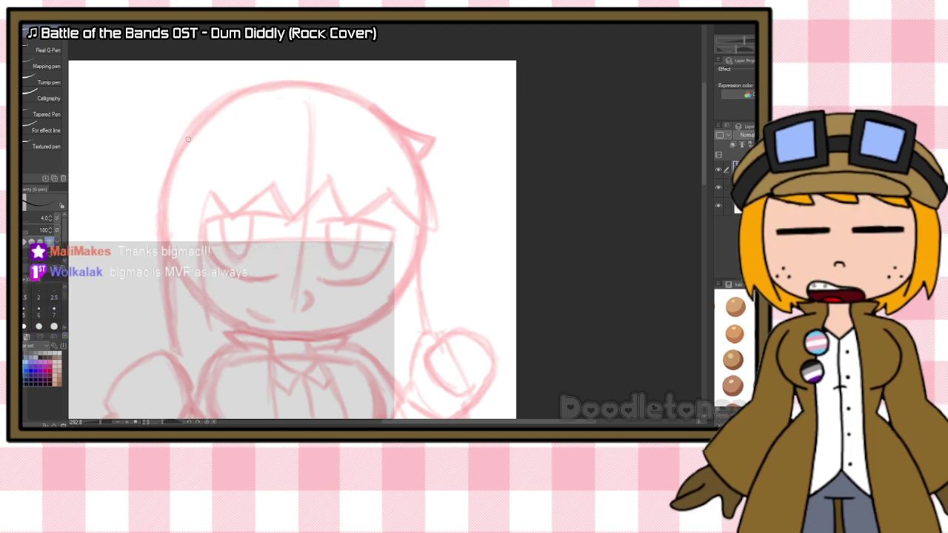
{"action": "left_click_drag", "start_coordinate": [178, 147], "coordinate": [159, 236]}
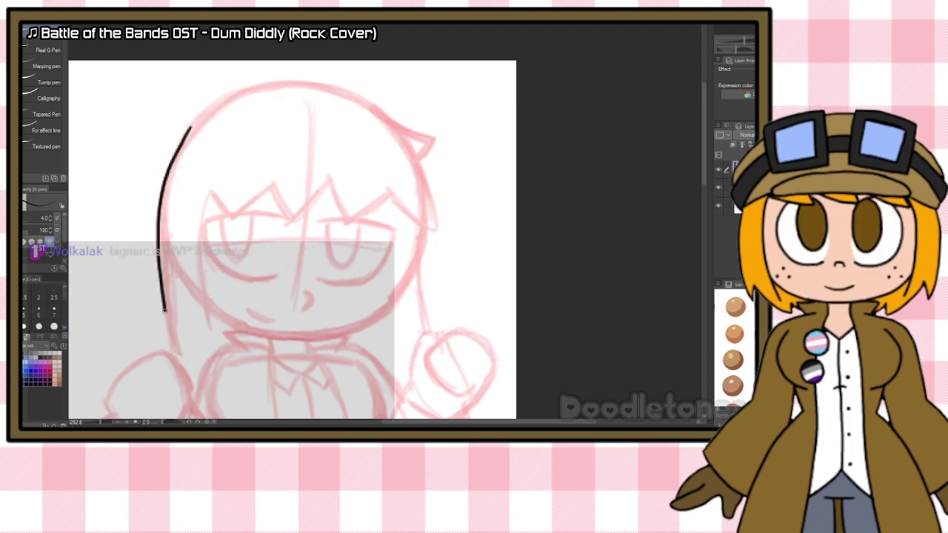
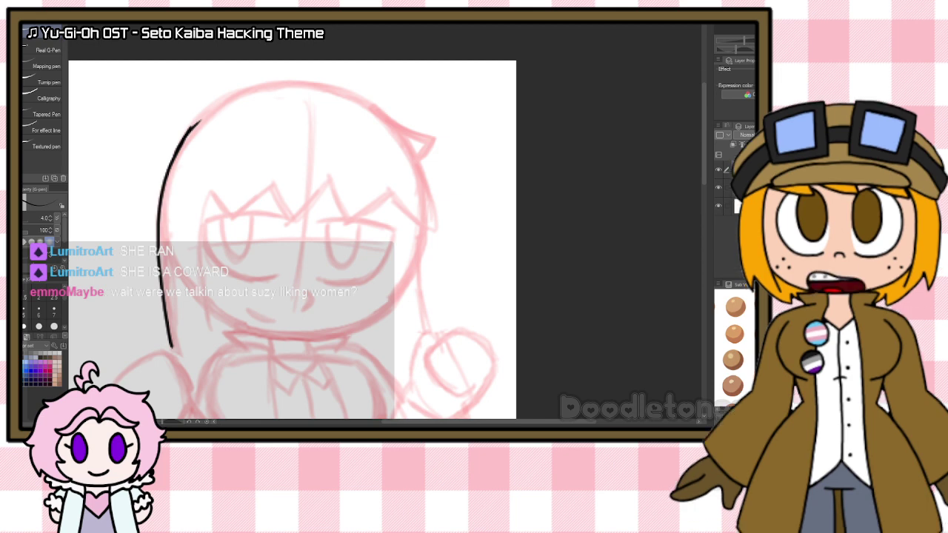
{"action": "mouse_move", "coordinate": [186, 139]}
{"action": "left_mouse_down"}
{"action": "mouse_move", "coordinate": [238, 93]}
{"action": "mouse_move", "coordinate": [318, 85]}
{"action": "left_mouse_up"}
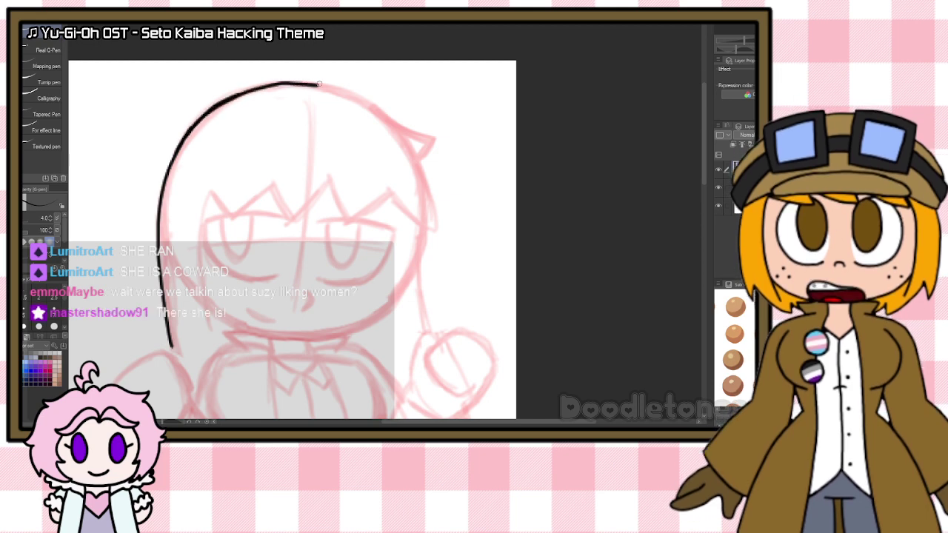
{"action": "key", "text": "e"}
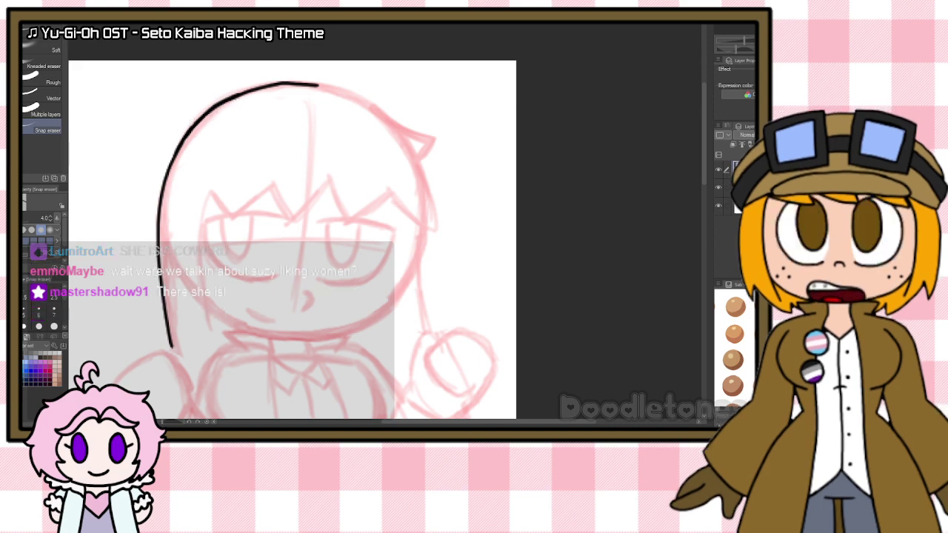
{"action": "key", "text": "p"}
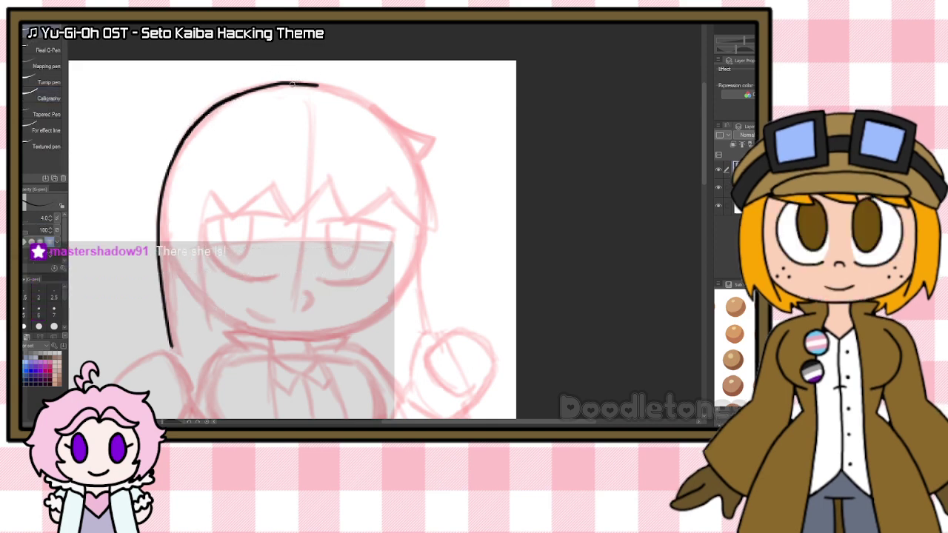
{"action": "mouse_move", "coordinate": [342, 89]}
{"action": "left_mouse_down"}
{"action": "mouse_move", "coordinate": [435, 138]}
{"action": "mouse_move", "coordinate": [418, 159]}
{"action": "left_mouse_up"}
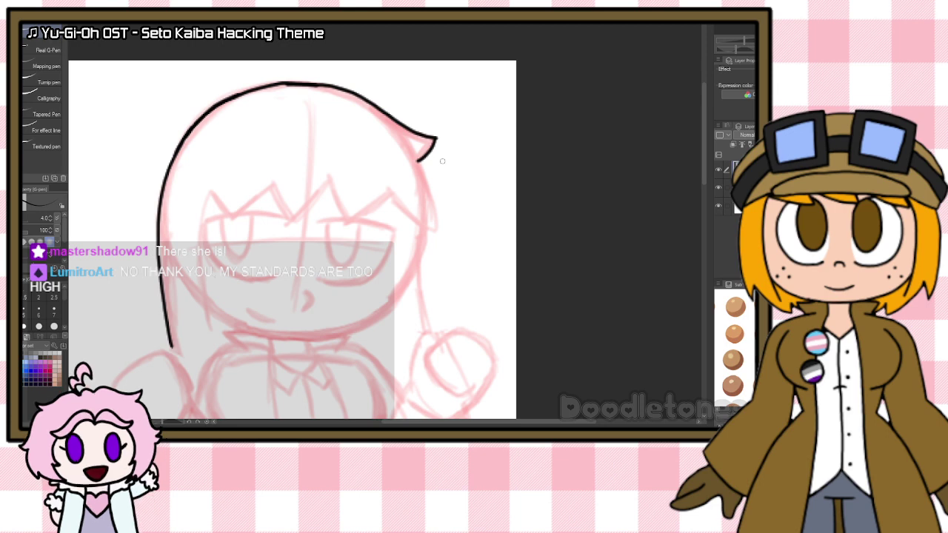
Step: Ink the jagged zigzag fringe across the forehead and the hair edge running down from the pointed tuft to meet it
{"action": "mouse_move", "coordinate": [211, 193]}
{"action": "left_mouse_down"}
{"action": "mouse_move", "coordinate": [232, 220]}
{"action": "mouse_move", "coordinate": [265, 194]}
{"action": "mouse_move", "coordinate": [288, 220]}
{"action": "mouse_move", "coordinate": [333, 179]}
{"action": "mouse_move", "coordinate": [350, 221]}
{"action": "mouse_move", "coordinate": [385, 190]}
{"action": "mouse_move", "coordinate": [420, 233]}
{"action": "mouse_move", "coordinate": [429, 197]}
{"action": "mouse_move", "coordinate": [417, 154]}
{"action": "left_mouse_up"}
{"action": "key", "text": "ctrl+z"}
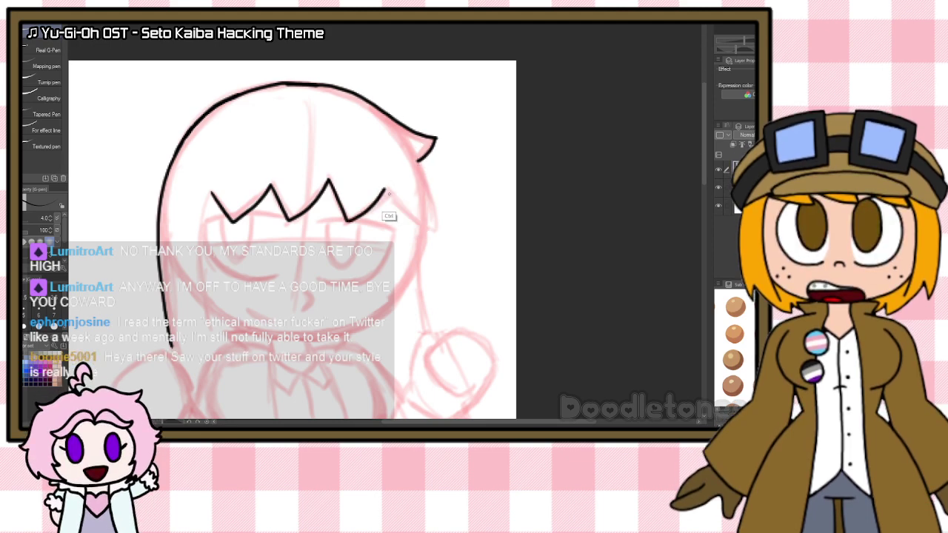
{"action": "key", "text": "ctrl+z"}
{"action": "mouse_move", "coordinate": [384, 189]}
{"action": "left_mouse_down"}
{"action": "mouse_move", "coordinate": [428, 234]}
{"action": "mouse_move", "coordinate": [421, 182]}
{"action": "left_mouse_up"}
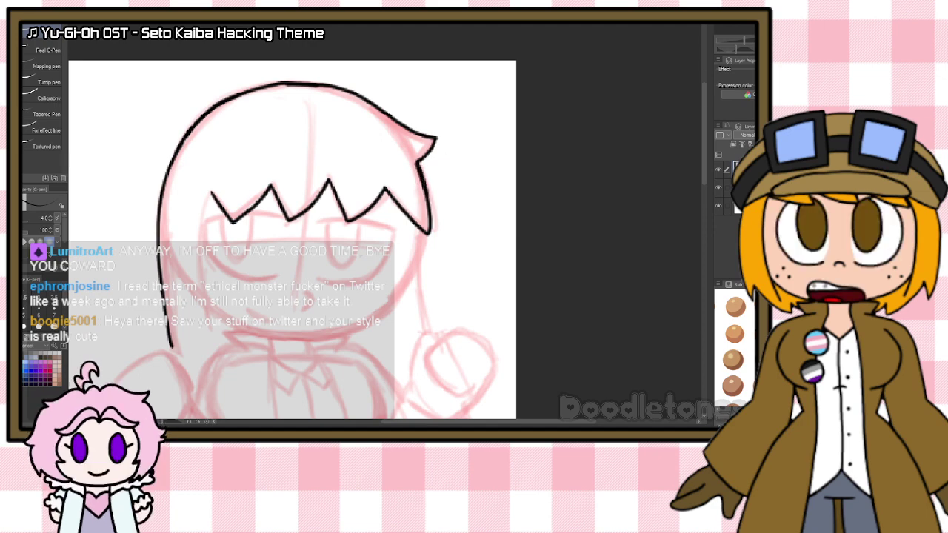
{"action": "key", "text": "e"}
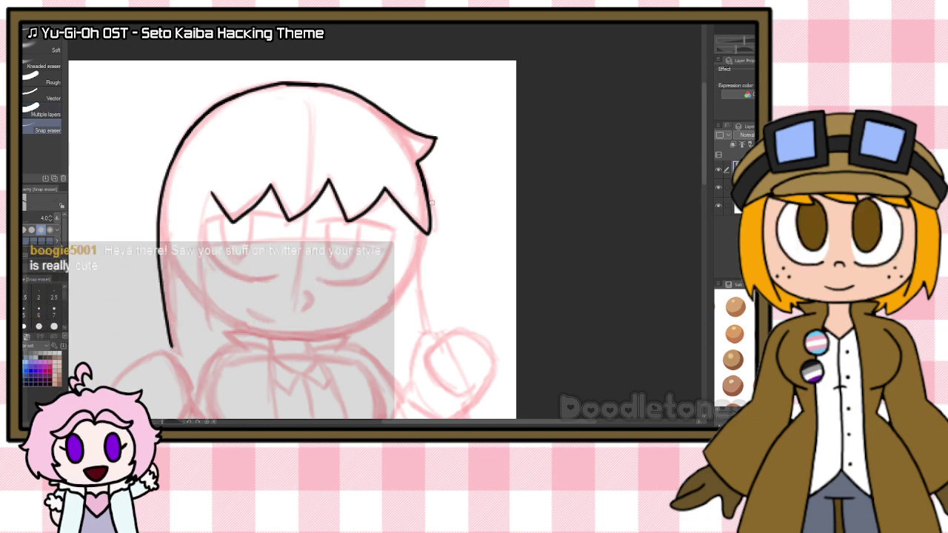
{"action": "key", "text": "p"}
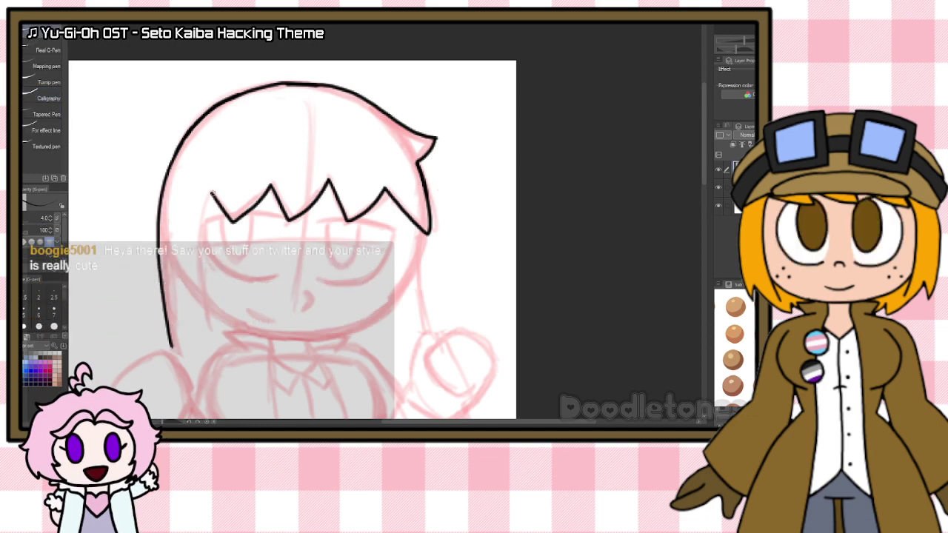
Step: Ink the long side locks framing the face, continuing down from both ends of the fringe
{"action": "left_click_drag", "start_coordinate": [212, 193], "coordinate": [205, 319]}
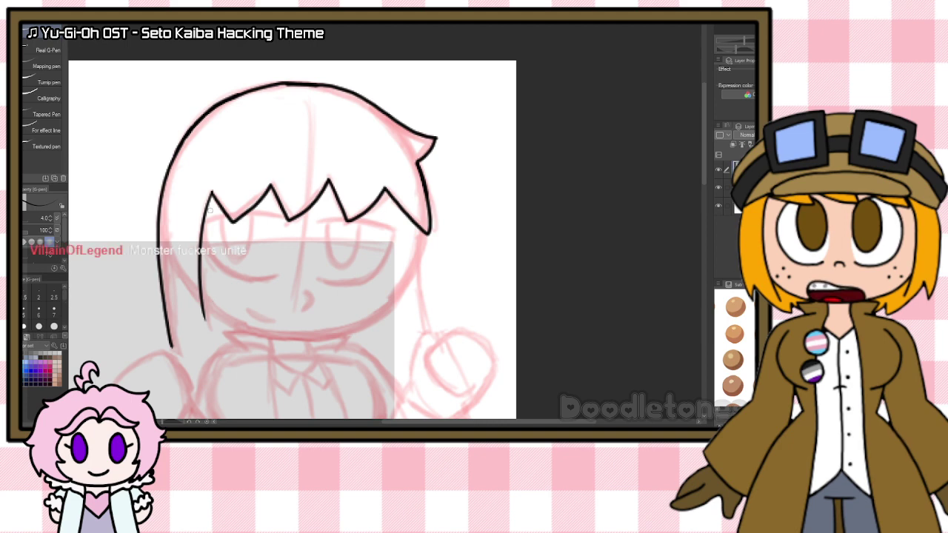
{"action": "key", "text": "ctrl+z"}
{"action": "left_click_drag", "start_coordinate": [211, 194], "coordinate": [204, 333]}
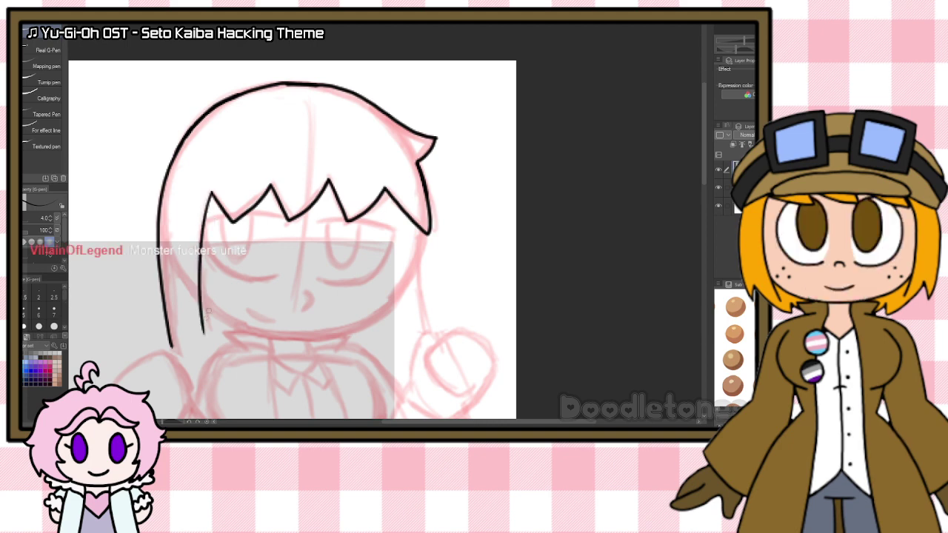
{"action": "scroll", "coordinate": [375, 382], "scroll_direction": "up", "scroll_amount": 1}
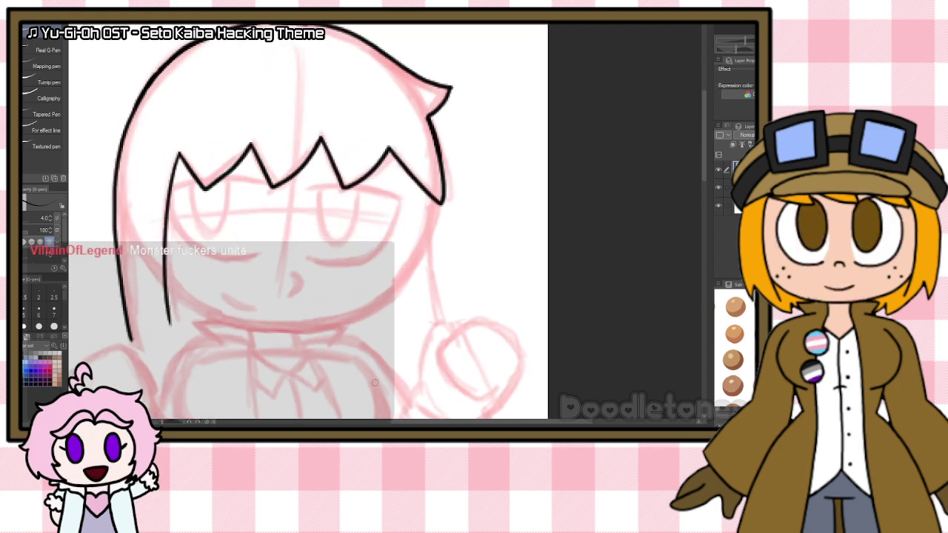
{"action": "left_click_drag", "start_coordinate": [421, 194], "coordinate": [417, 280]}
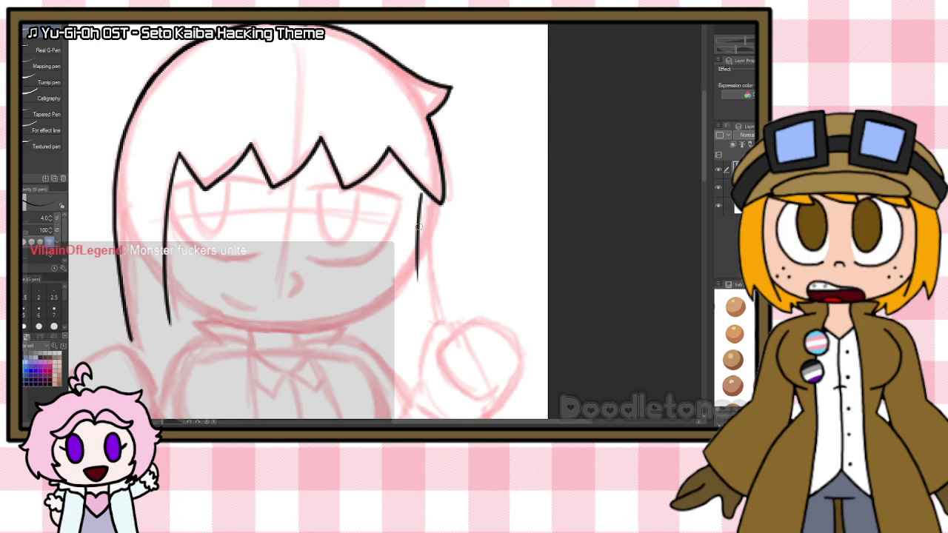
{"action": "key", "text": "ctrl+z"}
{"action": "left_click_drag", "start_coordinate": [421, 187], "coordinate": [416, 311]}
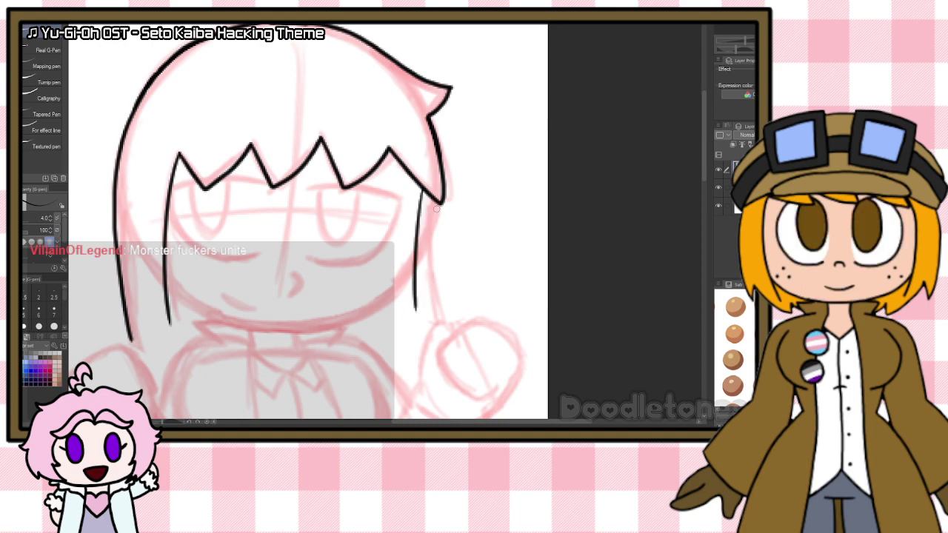
{"action": "left_click_drag", "start_coordinate": [440, 197], "coordinate": [437, 300]}
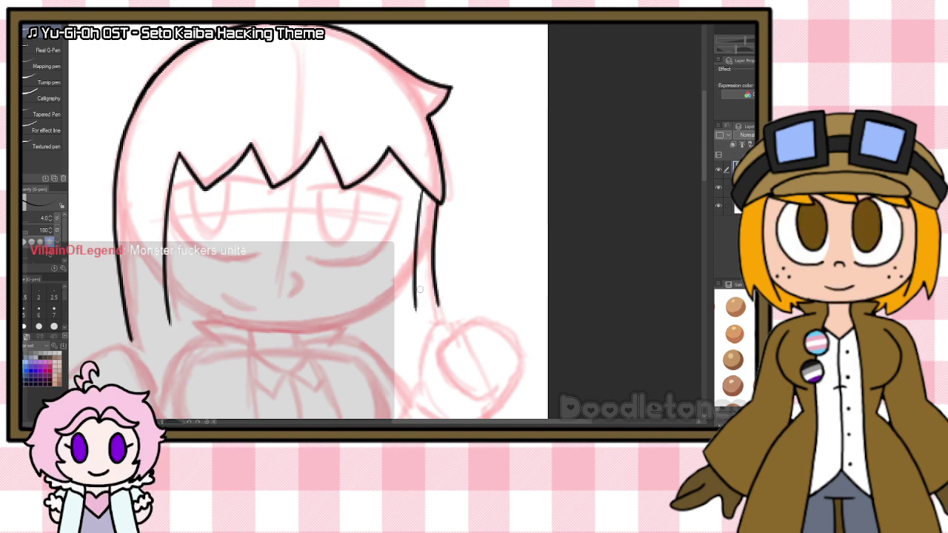
Step: Ink the rounded cheek and chin line between the two side locks
{"action": "scroll", "coordinate": [354, 289], "scroll_direction": "up", "scroll_amount": 1}
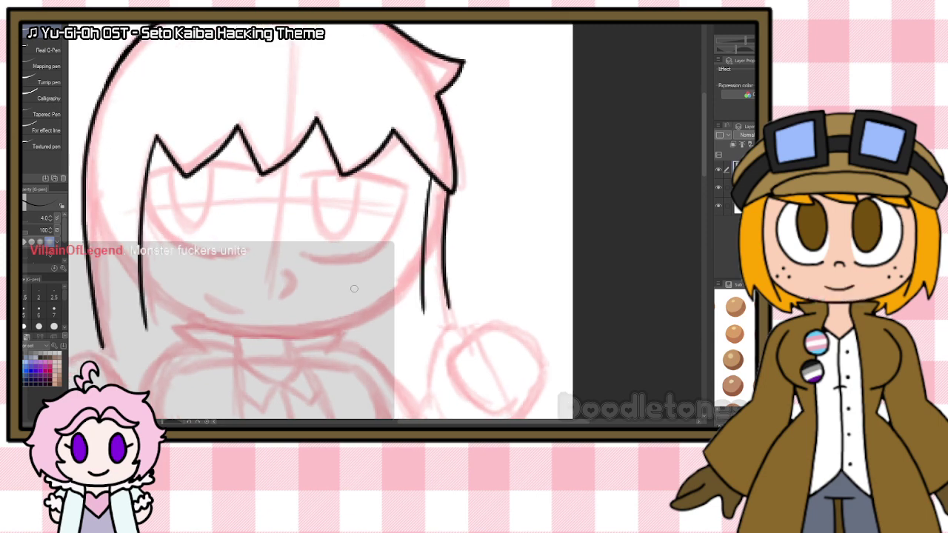
{"action": "mouse_move", "coordinate": [141, 280]}
{"action": "left_mouse_down"}
{"action": "mouse_move", "coordinate": [155, 300]}
{"action": "mouse_move", "coordinate": [226, 331]}
{"action": "mouse_move", "coordinate": [267, 335]}
{"action": "left_mouse_up"}
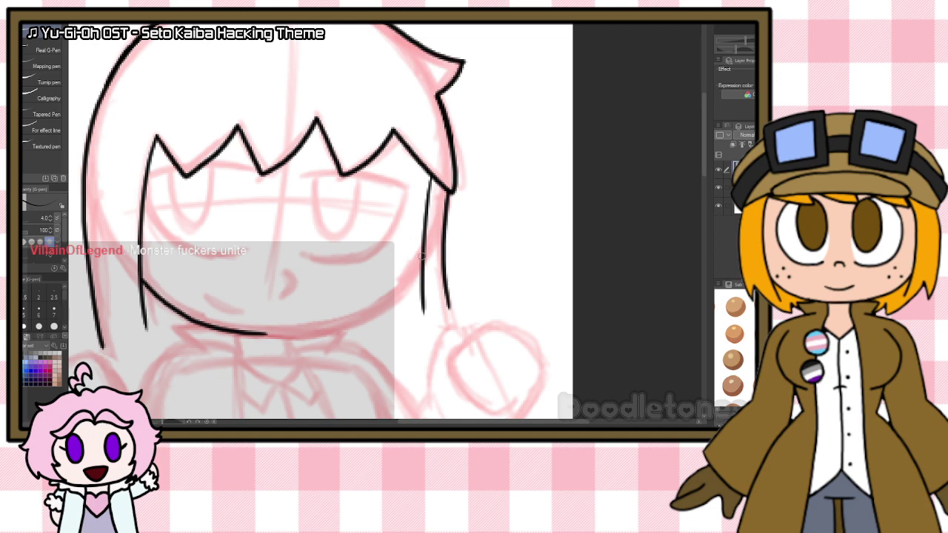
{"action": "mouse_move", "coordinate": [418, 267]}
{"action": "left_mouse_down"}
{"action": "mouse_move", "coordinate": [356, 320]}
{"action": "mouse_move", "coordinate": [262, 335]}
{"action": "left_mouse_up"}
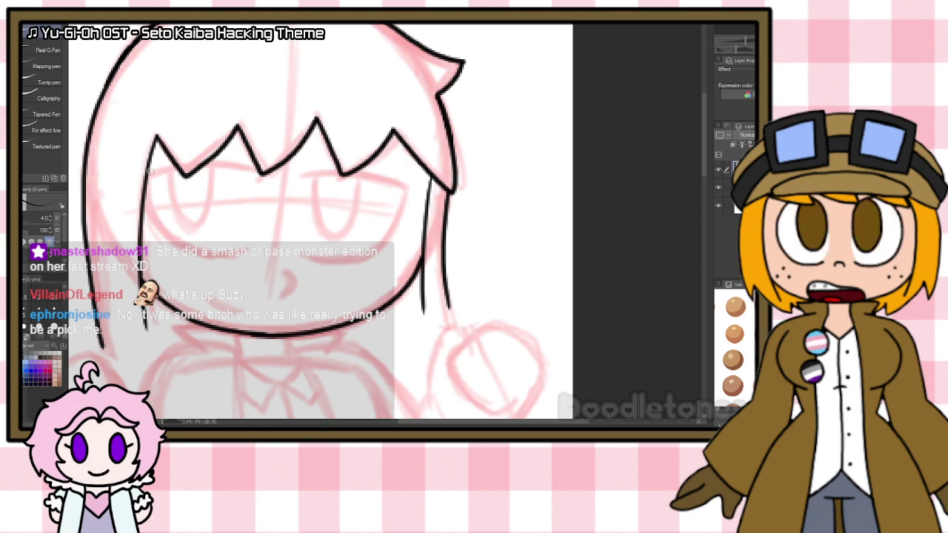
Step: Ink both half-lidded eyes with flat upper lids, curved lower lids and elongated U-shaped irises
{"action": "mouse_move", "coordinate": [145, 178]}
{"action": "left_mouse_down"}
{"action": "mouse_move", "coordinate": [181, 165]}
{"action": "mouse_move", "coordinate": [261, 171]}
{"action": "left_mouse_up"}
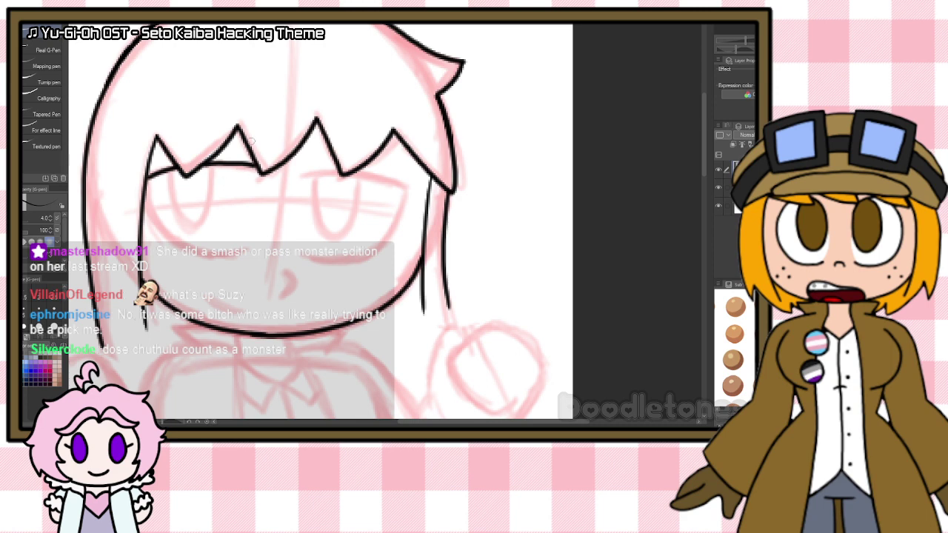
{"action": "key", "text": "ctrl+z"}
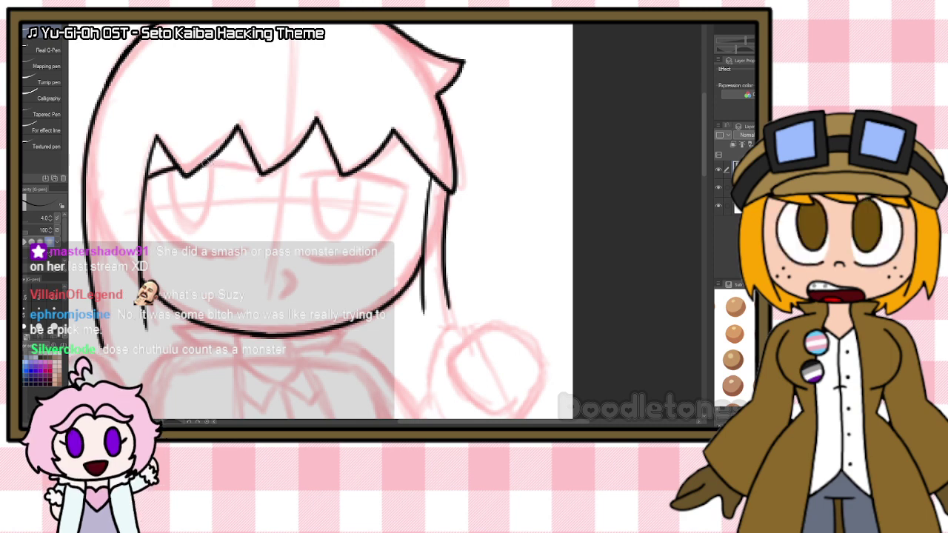
{"action": "left_click_drag", "start_coordinate": [207, 164], "coordinate": [250, 168]}
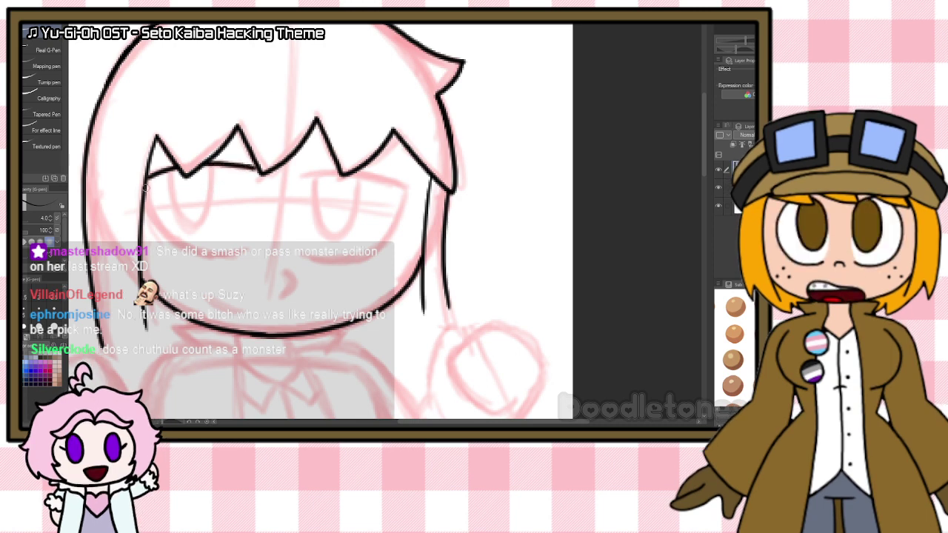
{"action": "mouse_move", "coordinate": [143, 185]}
{"action": "left_mouse_down"}
{"action": "mouse_move", "coordinate": [153, 215]}
{"action": "mouse_move", "coordinate": [208, 256]}
{"action": "mouse_move", "coordinate": [256, 248]}
{"action": "left_mouse_up"}
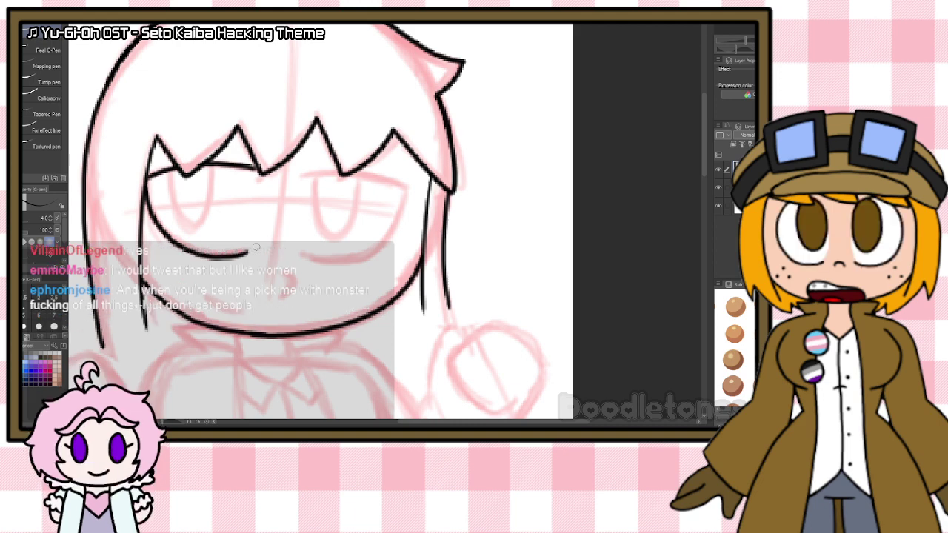
{"action": "mouse_move", "coordinate": [304, 176]}
{"action": "left_mouse_down"}
{"action": "mouse_move", "coordinate": [352, 173]}
{"action": "mouse_move", "coordinate": [414, 189]}
{"action": "mouse_move", "coordinate": [370, 254]}
{"action": "mouse_move", "coordinate": [311, 261]}
{"action": "left_mouse_up"}
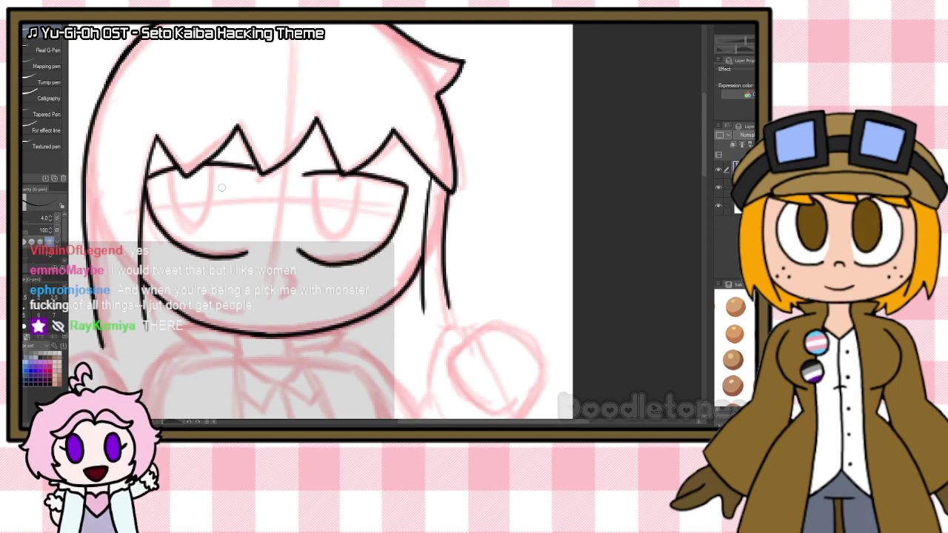
{"action": "mouse_move", "coordinate": [170, 169]}
{"action": "left_mouse_down"}
{"action": "mouse_move", "coordinate": [189, 231]}
{"action": "mouse_move", "coordinate": [209, 209]}
{"action": "mouse_move", "coordinate": [214, 167]}
{"action": "left_mouse_up"}
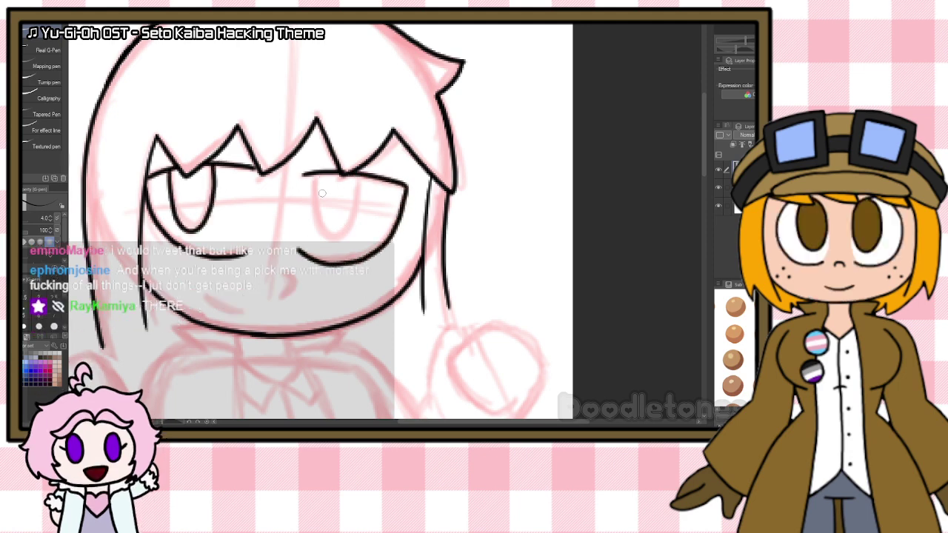
{"action": "mouse_move", "coordinate": [312, 175]}
{"action": "left_mouse_down"}
{"action": "mouse_move", "coordinate": [332, 239]}
{"action": "mouse_move", "coordinate": [352, 214]}
{"action": "mouse_move", "coordinate": [357, 177]}
{"action": "left_mouse_up"}
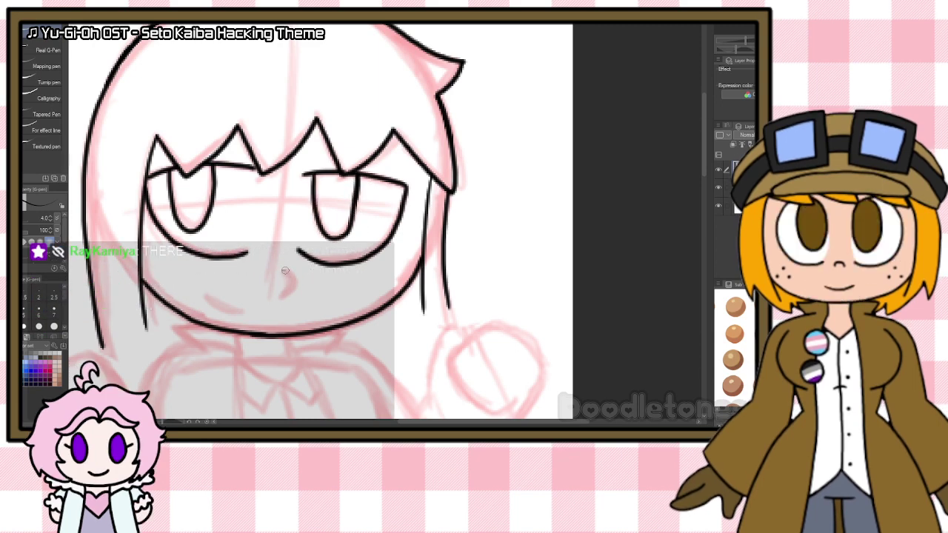
Step: Ink the small hooked nose, the slight off-centre smile and two short neck lines below the chin
{"action": "left_click_drag", "start_coordinate": [286, 269], "coordinate": [289, 290]}
{"action": "left_click_drag", "start_coordinate": [208, 298], "coordinate": [243, 314]}
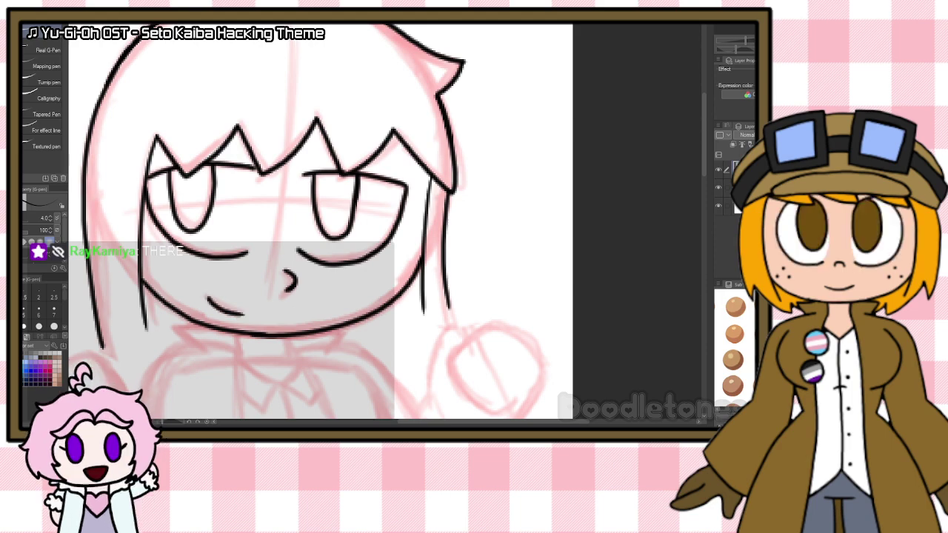
{"action": "scroll", "coordinate": [432, 238], "scroll_direction": "down", "scroll_amount": 4}
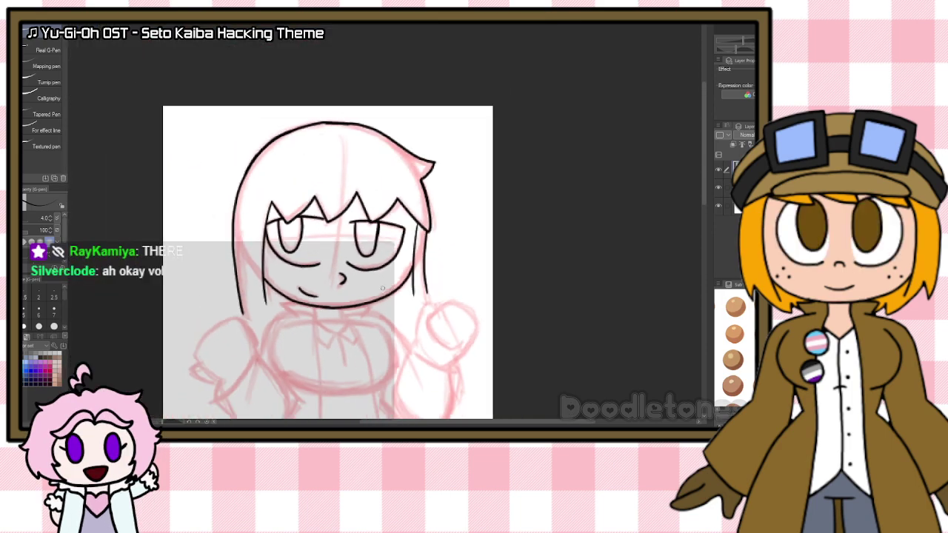
{"action": "scroll", "coordinate": [347, 320], "scroll_direction": "up", "scroll_amount": 3}
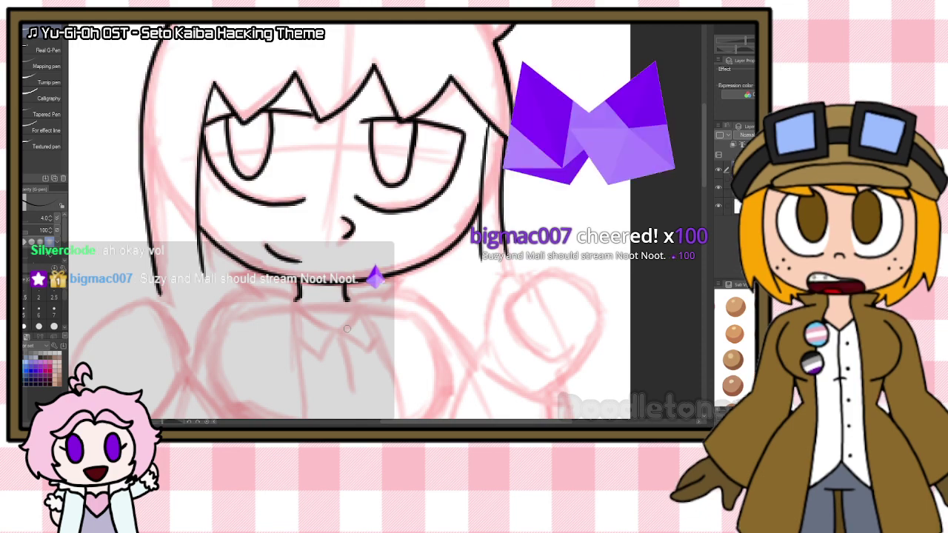
{"action": "scroll", "coordinate": [397, 143], "scroll_direction": "down", "scroll_amount": 2}
Step: Ink the raised hand on the drawing's right side, with its curled inner finger line, rounded outer edge and upright thumb
{"action": "scroll", "coordinate": [600, 291], "scroll_direction": "up", "scroll_amount": 5}
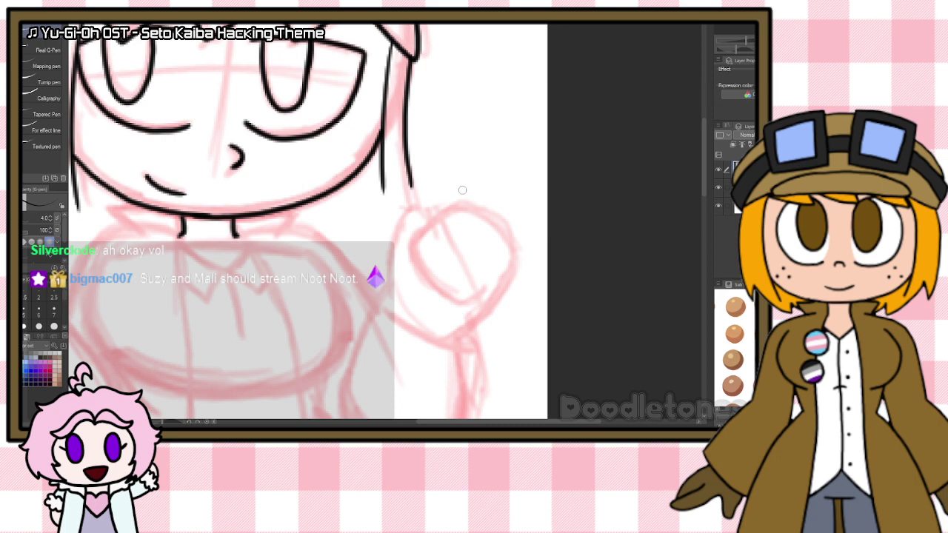
{"action": "mouse_move", "coordinate": [411, 234]}
{"action": "left_mouse_down"}
{"action": "mouse_move", "coordinate": [419, 269]}
{"action": "mouse_move", "coordinate": [474, 295]}
{"action": "left_mouse_up"}
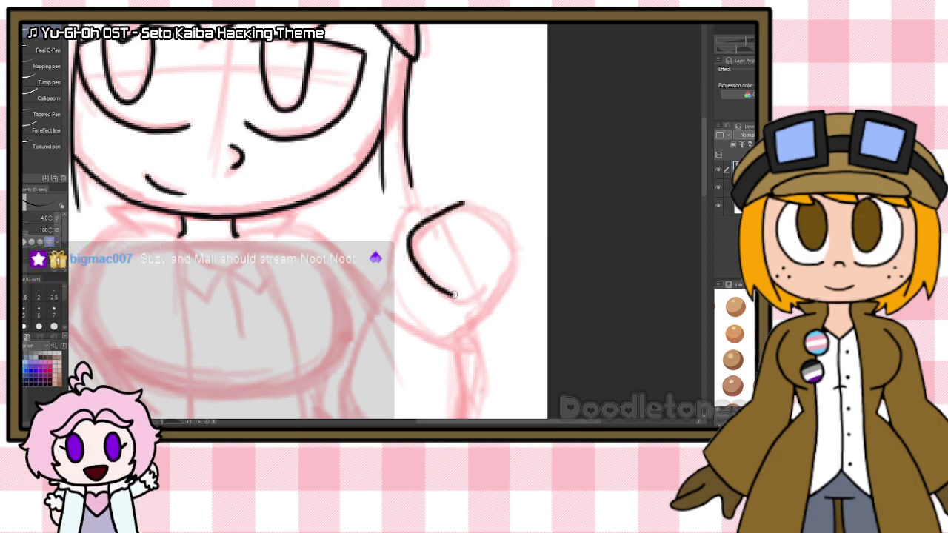
{"action": "mouse_move", "coordinate": [441, 208]}
{"action": "left_mouse_down"}
{"action": "mouse_move", "coordinate": [456, 206]}
{"action": "mouse_move", "coordinate": [488, 239]}
{"action": "mouse_move", "coordinate": [497, 300]}
{"action": "mouse_move", "coordinate": [448, 338]}
{"action": "left_mouse_up"}
{"action": "mouse_move", "coordinate": [388, 282]}
{"action": "left_mouse_down"}
{"action": "mouse_move", "coordinate": [396, 230]}
{"action": "mouse_move", "coordinate": [424, 215]}
{"action": "left_mouse_up"}
{"action": "left_click_drag", "start_coordinate": [387, 282], "coordinate": [384, 302]}
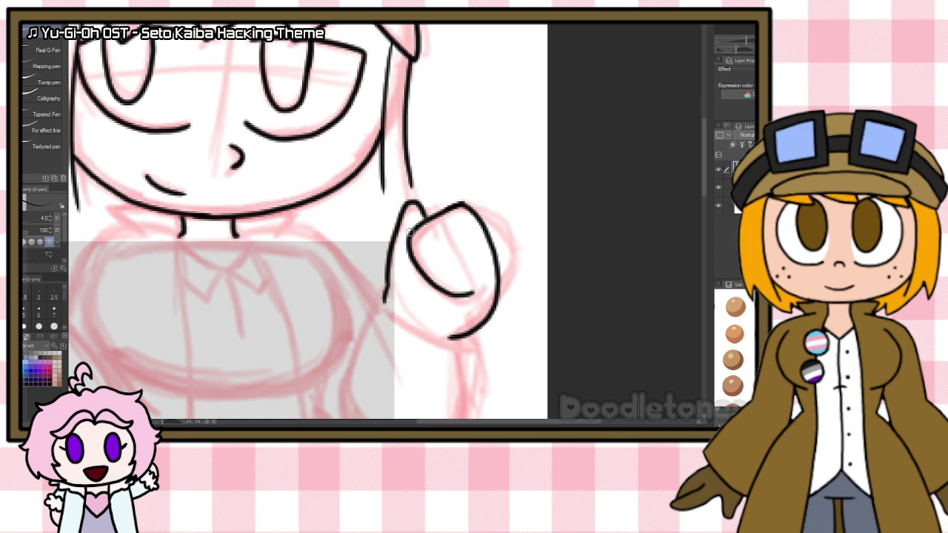
{"action": "left_click_drag", "start_coordinate": [419, 222], "coordinate": [468, 204]}
{"action": "key", "text": "e"}
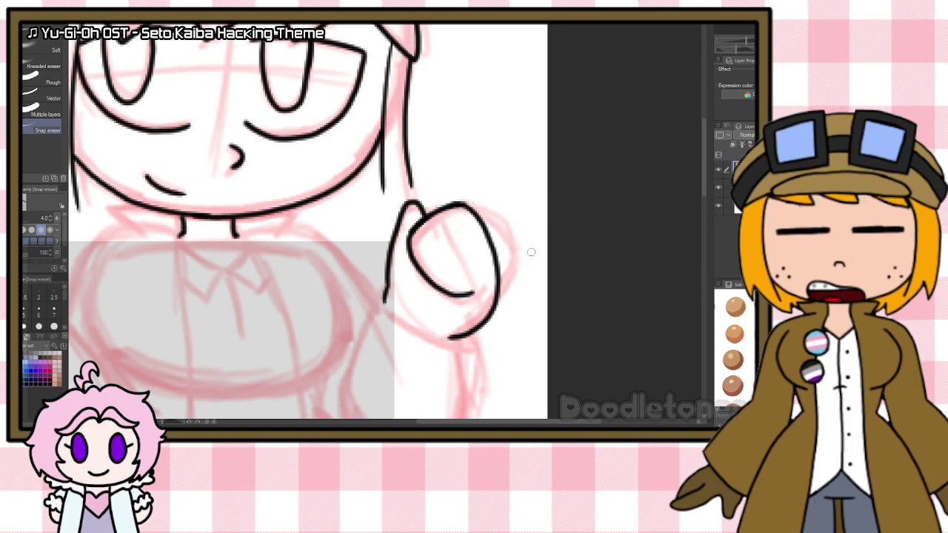
Step: Ink the two long front edges of the open jacket, running from the neck down to the hem
{"action": "scroll", "coordinate": [346, 311], "scroll_direction": "down", "scroll_amount": 4}
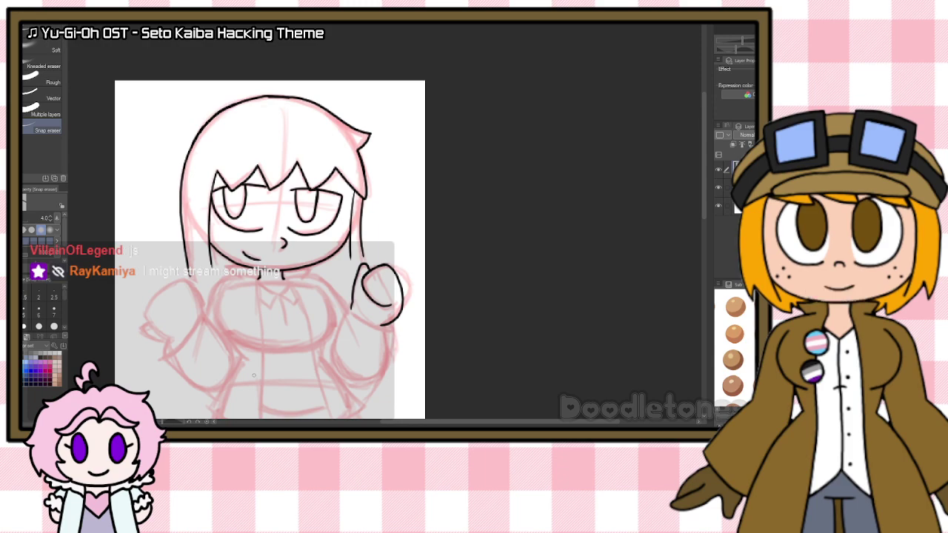
{"action": "scroll", "coordinate": [292, 309], "scroll_direction": "up", "scroll_amount": 2}
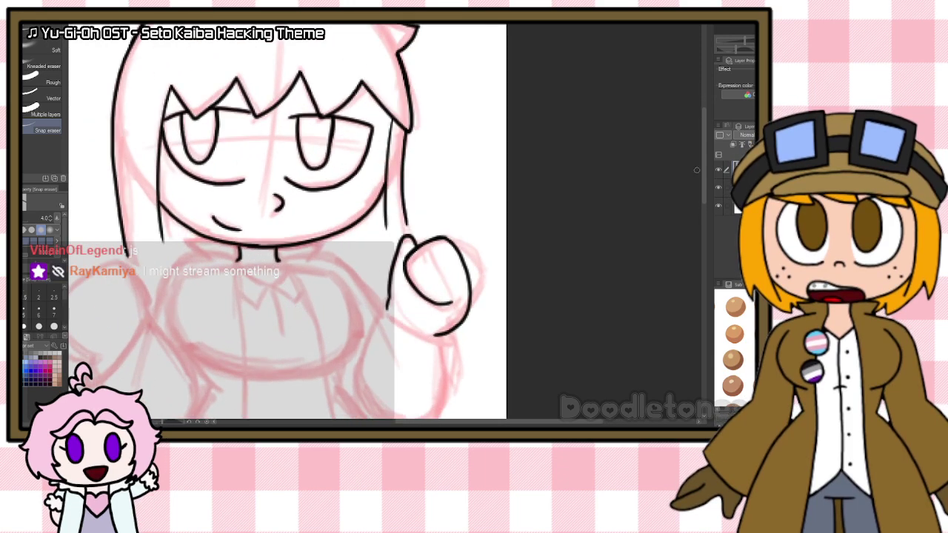
{"action": "scroll", "coordinate": [292, 310], "scroll_direction": "up", "scroll_amount": 1}
{"action": "scroll", "coordinate": [519, 152], "scroll_direction": "down", "scroll_amount": 3}
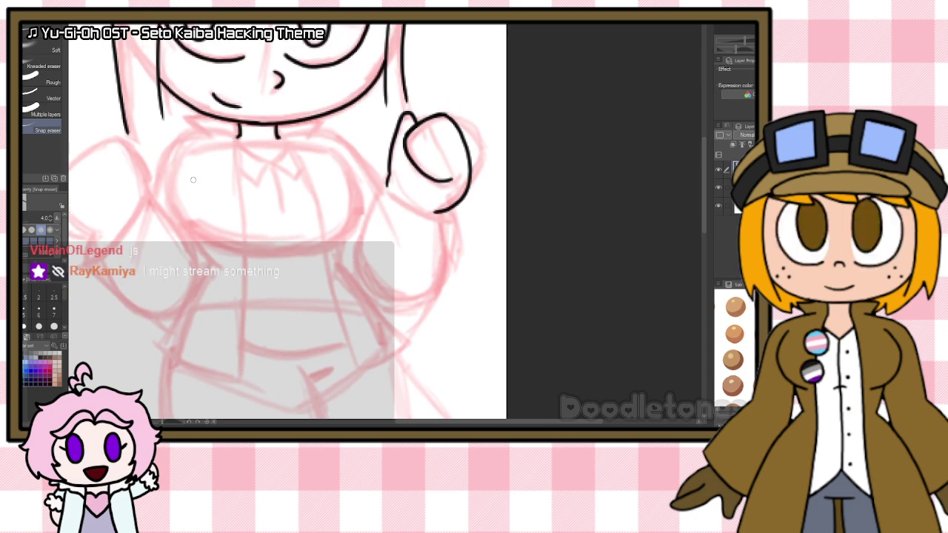
{"action": "key", "text": "p"}
{"action": "left_click_drag", "start_coordinate": [237, 138], "coordinate": [237, 379]}
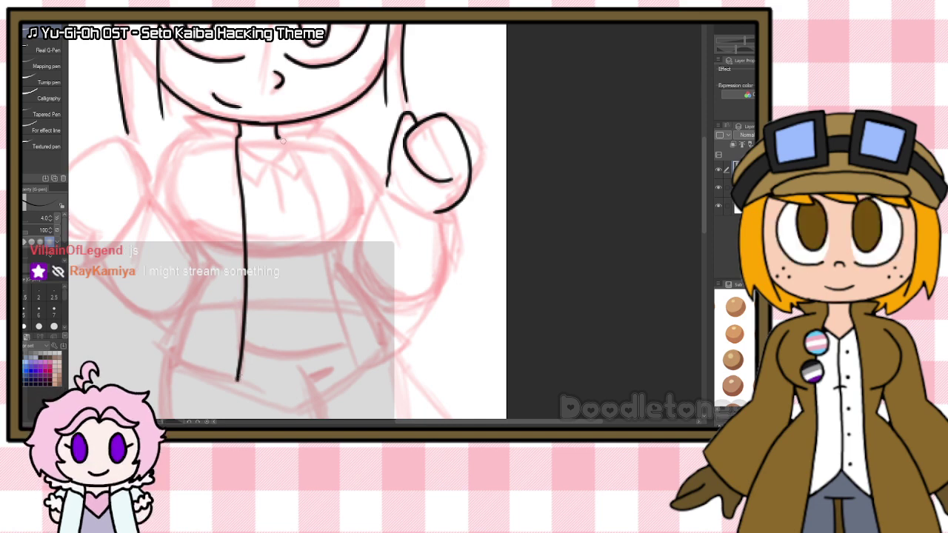
{"action": "mouse_move", "coordinate": [281, 135]}
{"action": "left_mouse_down"}
{"action": "mouse_move", "coordinate": [310, 191]}
{"action": "mouse_move", "coordinate": [363, 376]}
{"action": "left_mouse_up"}
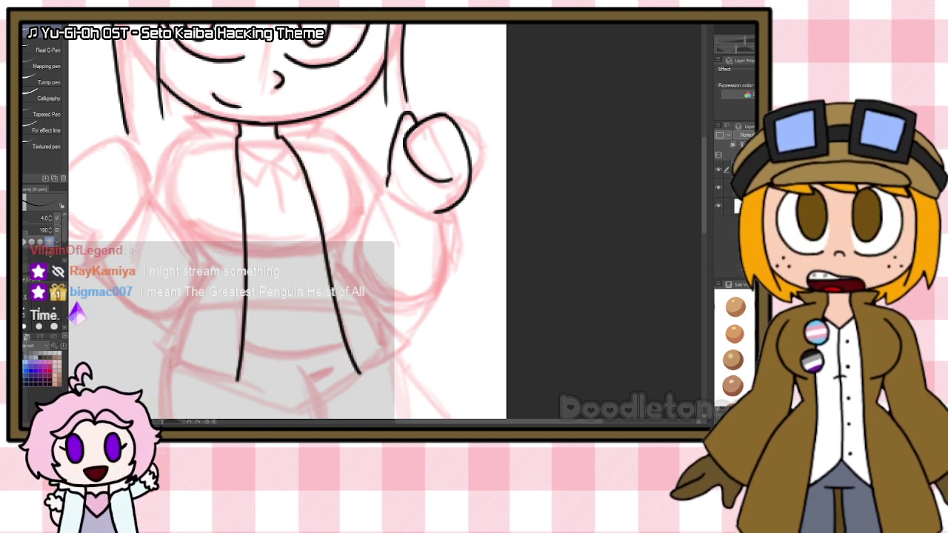
Step: Ink the pointed jacket collar under the chin and the two shirt collar flaps with a short line below them
{"action": "left_click_drag", "start_coordinate": [186, 117], "coordinate": [212, 137]}
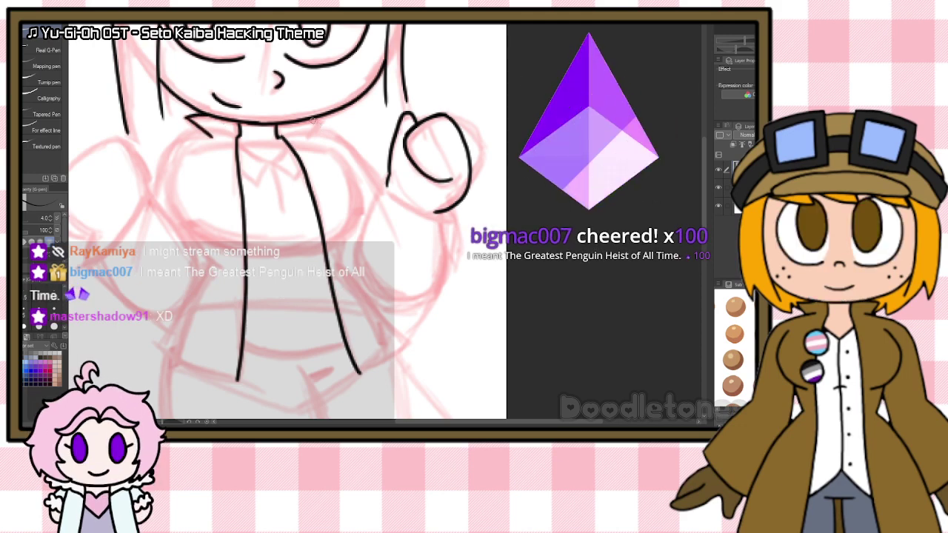
{"action": "mouse_move", "coordinate": [292, 120]}
{"action": "left_mouse_down"}
{"action": "mouse_move", "coordinate": [326, 121]}
{"action": "mouse_move", "coordinate": [308, 141]}
{"action": "left_mouse_up"}
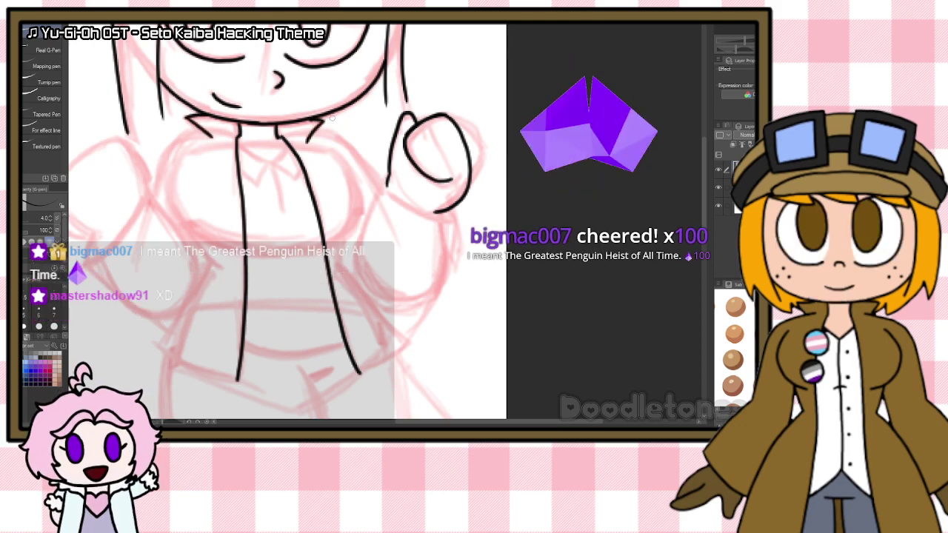
{"action": "key", "text": "ctrl+z"}
{"action": "left_click_drag", "start_coordinate": [323, 121], "coordinate": [317, 133]}
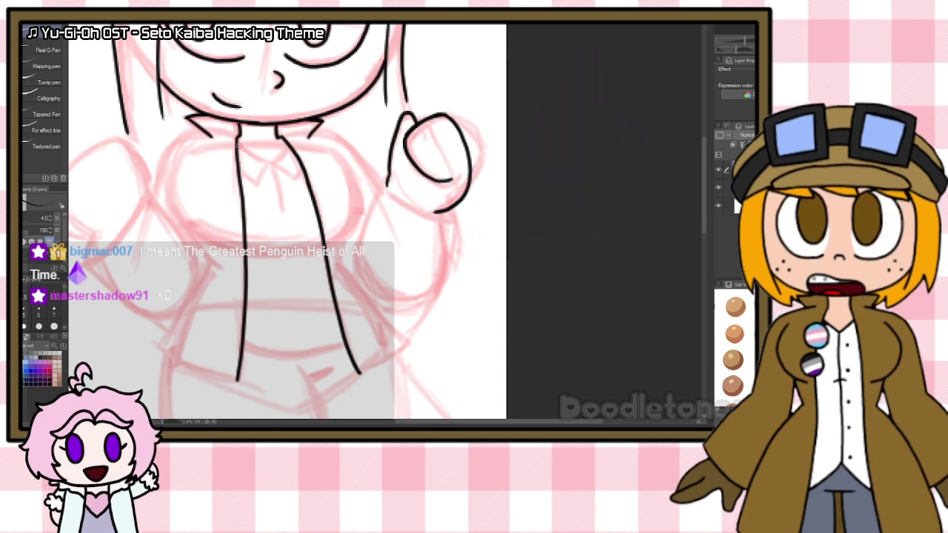
{"action": "mouse_move", "coordinate": [243, 142]}
{"action": "left_mouse_down"}
{"action": "mouse_move", "coordinate": [272, 167]}
{"action": "mouse_move", "coordinate": [242, 181]}
{"action": "mouse_move", "coordinate": [293, 179]}
{"action": "left_mouse_up"}
{"action": "mouse_move", "coordinate": [290, 146]}
{"action": "left_mouse_down"}
{"action": "mouse_move", "coordinate": [290, 179]}
{"action": "mouse_move", "coordinate": [300, 169]}
{"action": "mouse_move", "coordinate": [273, 169]}
{"action": "mouse_move", "coordinate": [277, 200]}
{"action": "left_mouse_up"}
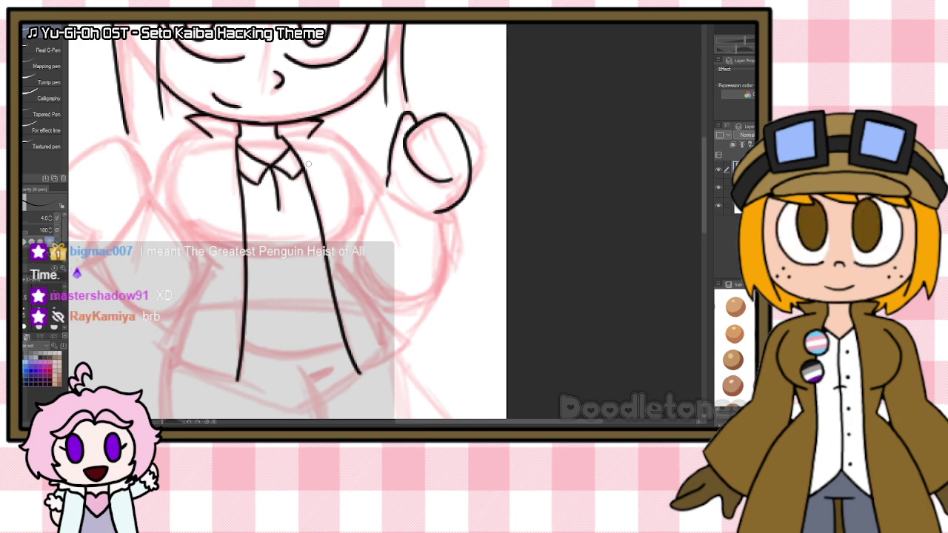
Step: Ink the rounded chest curves on both sides of the jacket, with short lines leading in to the waist
{"action": "mouse_move", "coordinate": [179, 157]}
{"action": "left_mouse_down"}
{"action": "mouse_move", "coordinate": [169, 201]}
{"action": "mouse_move", "coordinate": [212, 249]}
{"action": "left_mouse_up"}
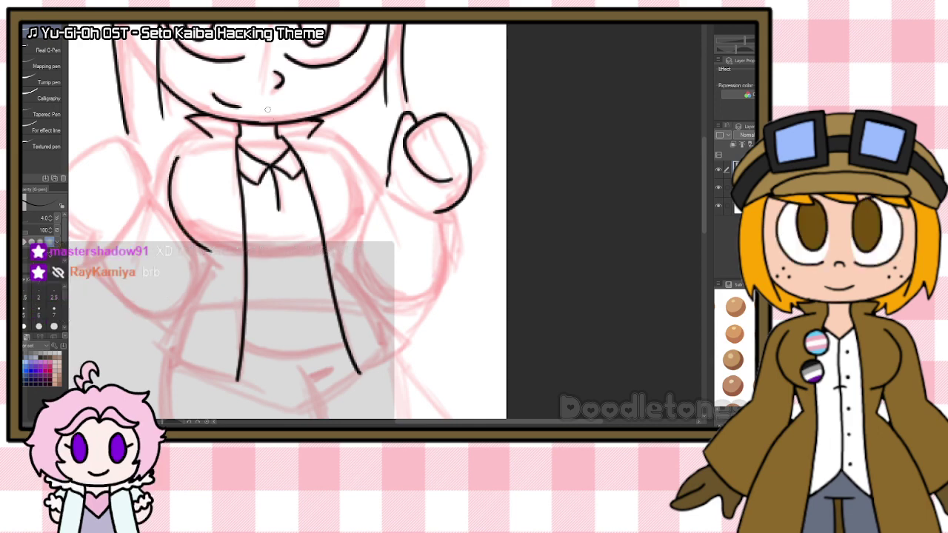
{"action": "key", "text": "ctrl+z"}
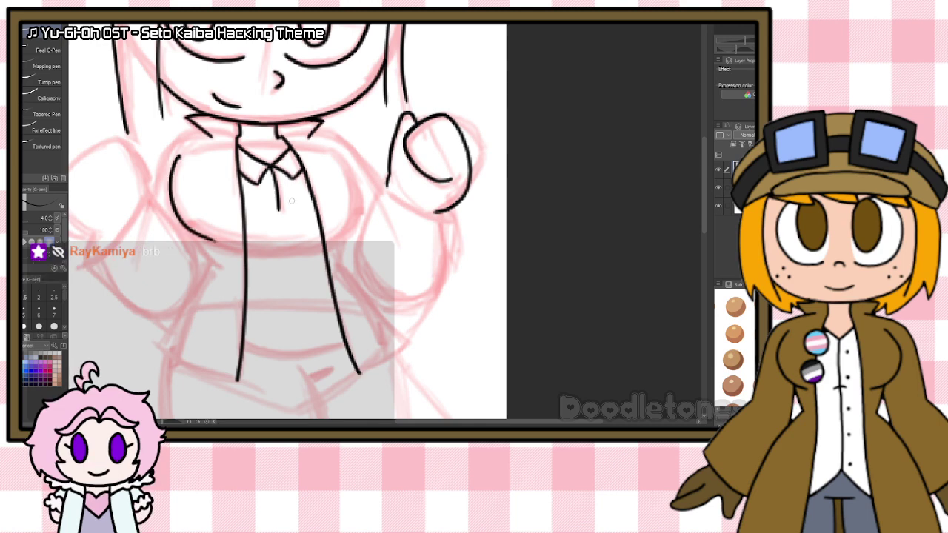
{"action": "mouse_move", "coordinate": [184, 153]}
{"action": "left_mouse_down"}
{"action": "mouse_move", "coordinate": [172, 176]}
{"action": "mouse_move", "coordinate": [219, 239]}
{"action": "left_mouse_up"}
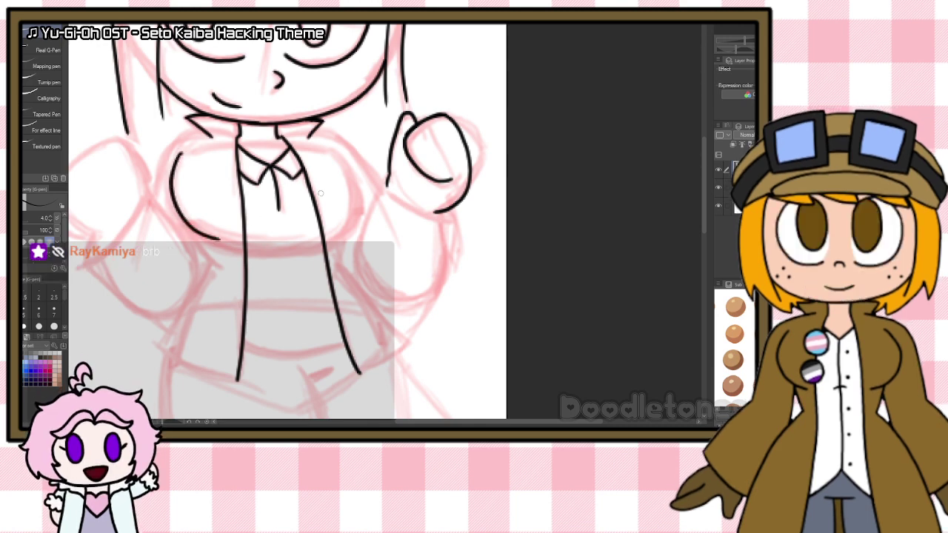
{"action": "left_click_drag", "start_coordinate": [343, 156], "coordinate": [348, 233]}
{"action": "key", "text": "ctrl+z"}
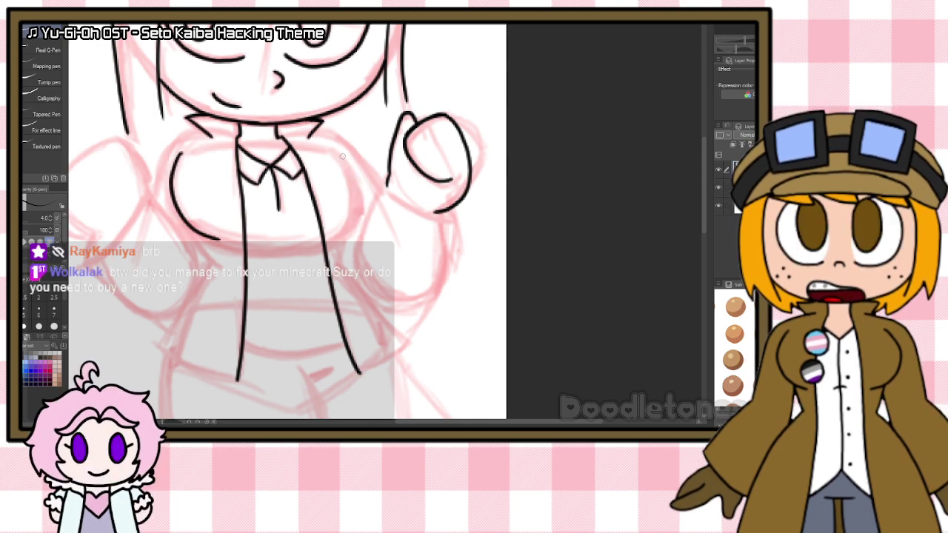
{"action": "mouse_move", "coordinate": [343, 153]}
{"action": "left_mouse_down"}
{"action": "mouse_move", "coordinate": [362, 194]}
{"action": "mouse_move", "coordinate": [348, 234]}
{"action": "left_mouse_up"}
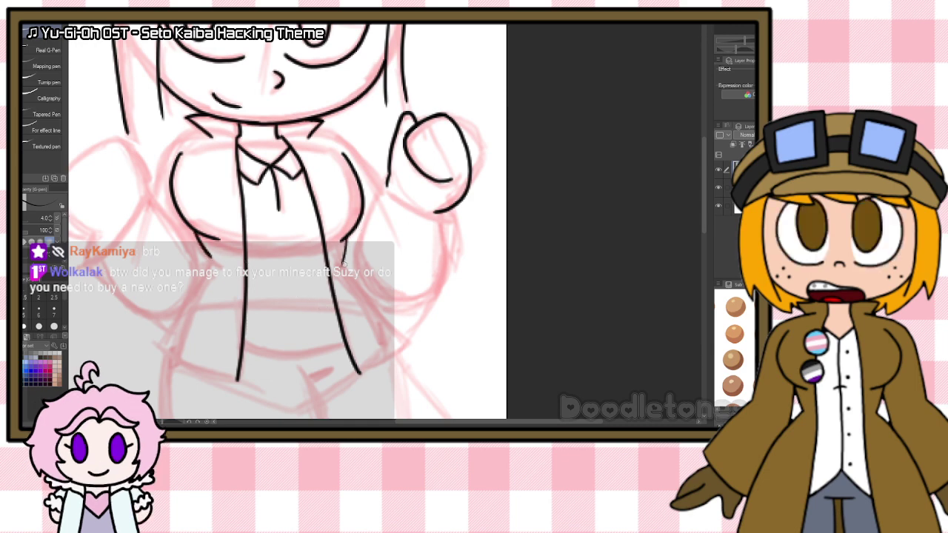
Step: Ink the flared lower jacket from the waist, closing both sides with slanted hems at the front edges
{"action": "scroll", "coordinate": [697, 208], "scroll_direction": "down", "scroll_amount": 3}
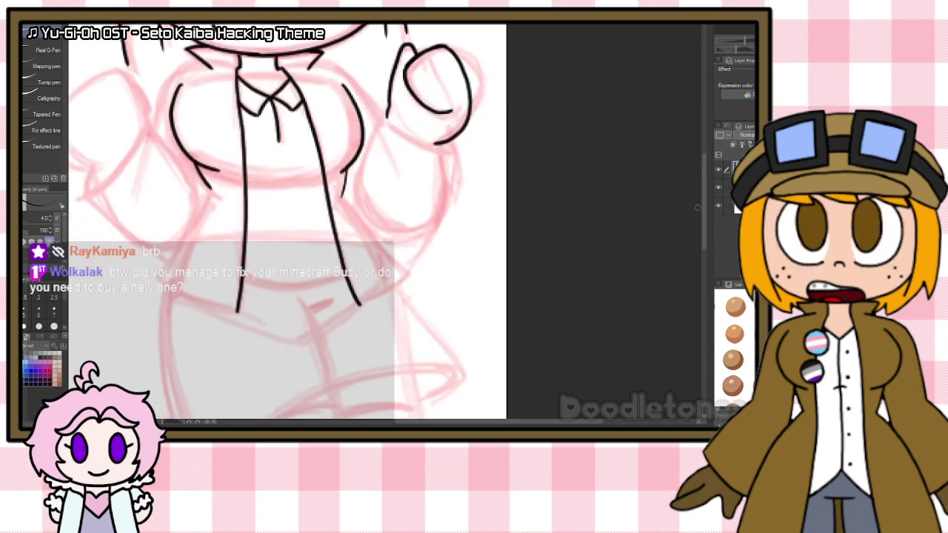
{"action": "left_click_drag", "start_coordinate": [342, 199], "coordinate": [416, 272]}
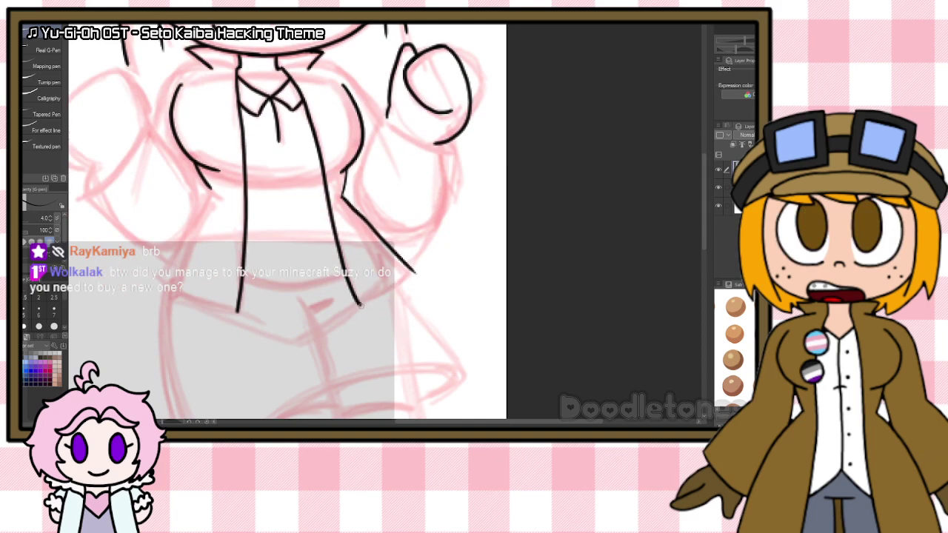
{"action": "left_click_drag", "start_coordinate": [360, 304], "coordinate": [415, 272]}
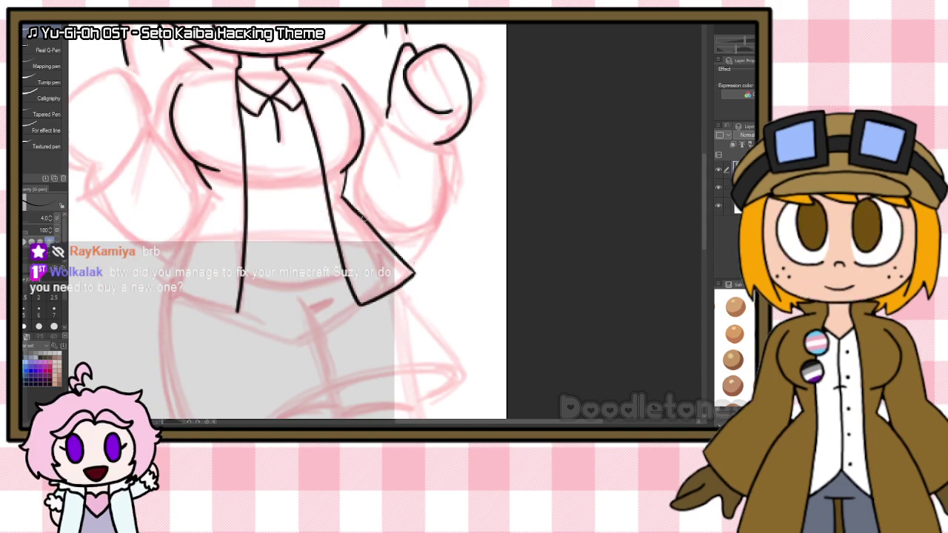
{"action": "left_click_drag", "start_coordinate": [348, 170], "coordinate": [344, 196]}
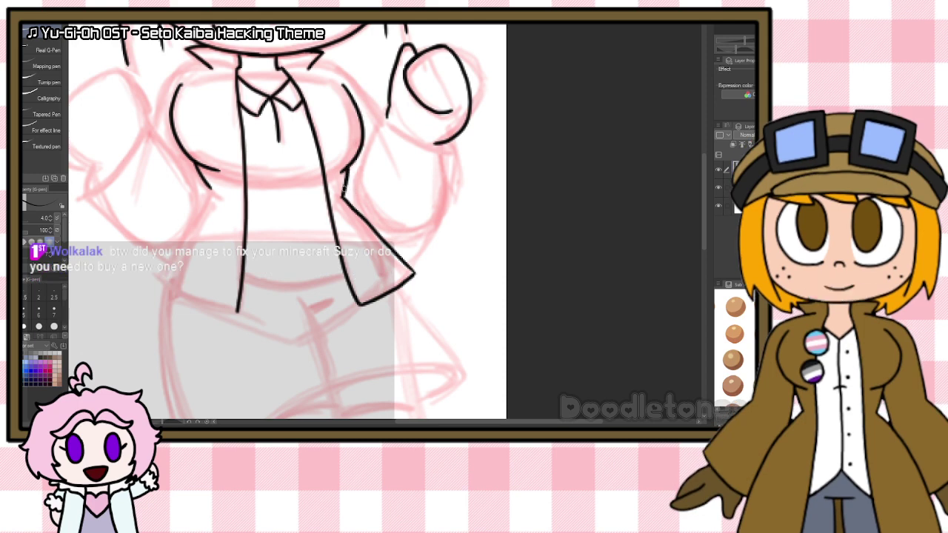
{"action": "mouse_move", "coordinate": [210, 191]}
{"action": "left_mouse_down"}
{"action": "mouse_move", "coordinate": [155, 277]}
{"action": "mouse_move", "coordinate": [237, 310]}
{"action": "left_mouse_up"}
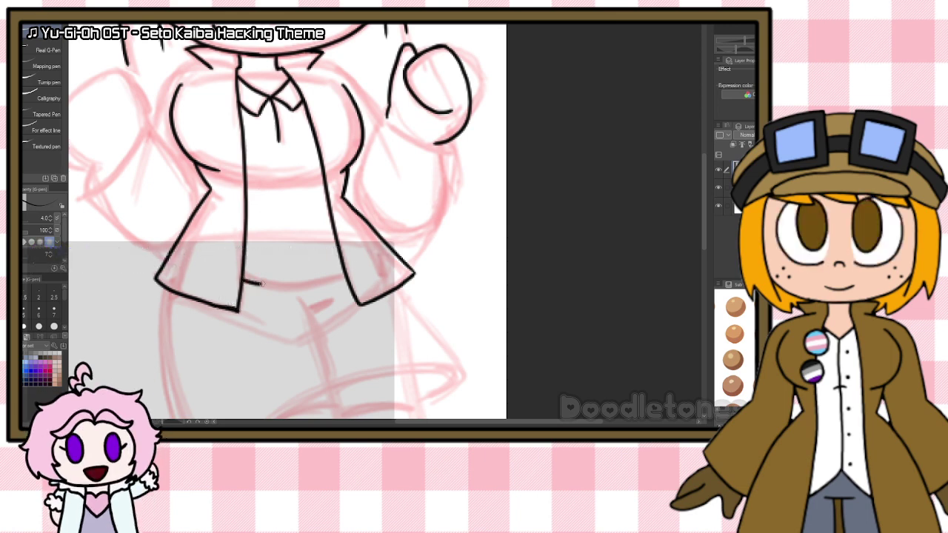
Step: Ink the curved shirt hem between the jacket fronts, a small chest crease and a button dot below the collar
{"action": "left_click_drag", "start_coordinate": [261, 285], "coordinate": [335, 279]}
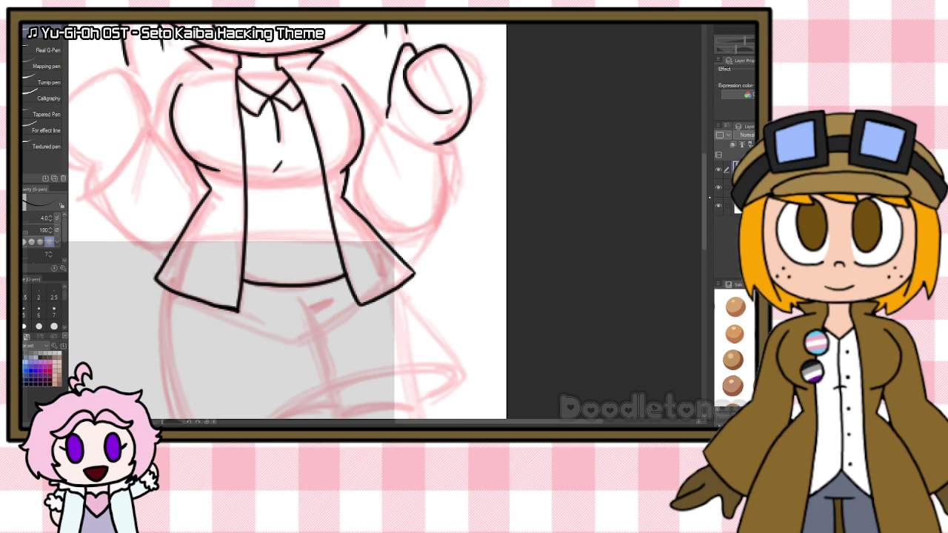
{"action": "left_click_drag", "start_coordinate": [706, 197], "coordinate": [706, 183]}
{"action": "left_click", "coordinate": [285, 177]}
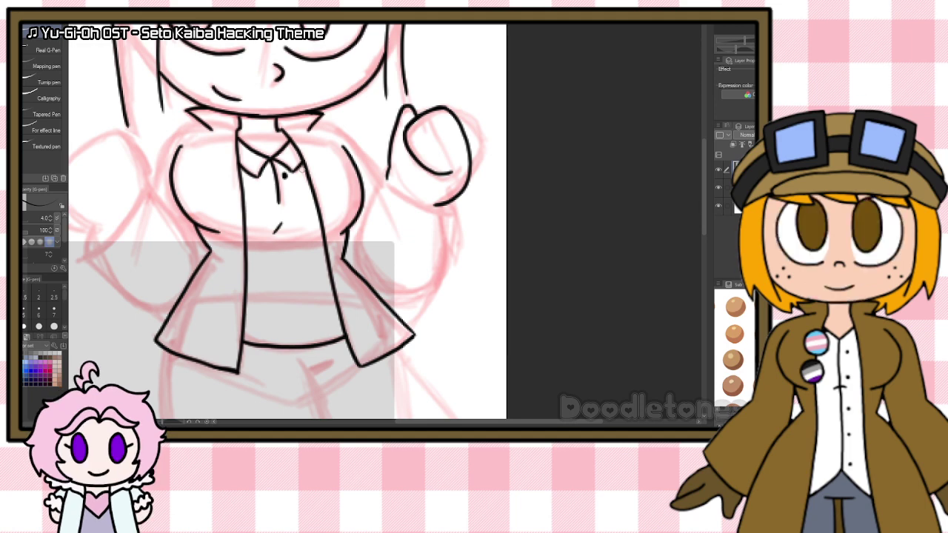
Step: Ink the cuff, rounded bent sleeve and sloping shoulder of the arm on the drawing's right side
{"action": "mouse_move", "coordinate": [405, 191]}
{"action": "left_mouse_down"}
{"action": "mouse_move", "coordinate": [451, 215]}
{"action": "mouse_move", "coordinate": [460, 207]}
{"action": "left_mouse_up"}
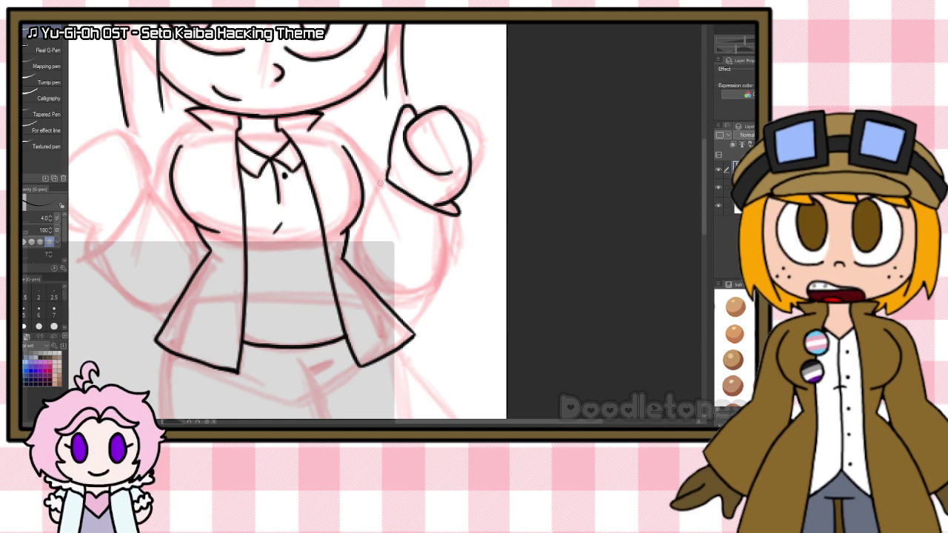
{"action": "left_click_drag", "start_coordinate": [384, 178], "coordinate": [362, 255]}
{"action": "mouse_move", "coordinate": [459, 212]}
{"action": "left_mouse_down"}
{"action": "mouse_move", "coordinate": [427, 293]}
{"action": "mouse_move", "coordinate": [383, 304]}
{"action": "left_mouse_up"}
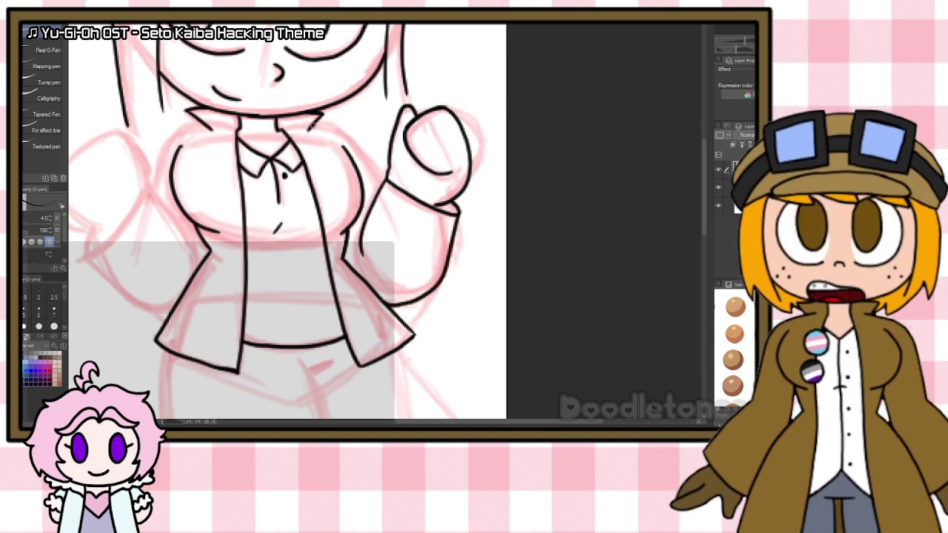
{"action": "mouse_move", "coordinate": [312, 126]}
{"action": "left_mouse_down"}
{"action": "mouse_move", "coordinate": [360, 151]}
{"action": "mouse_move", "coordinate": [384, 180]}
{"action": "left_mouse_up"}
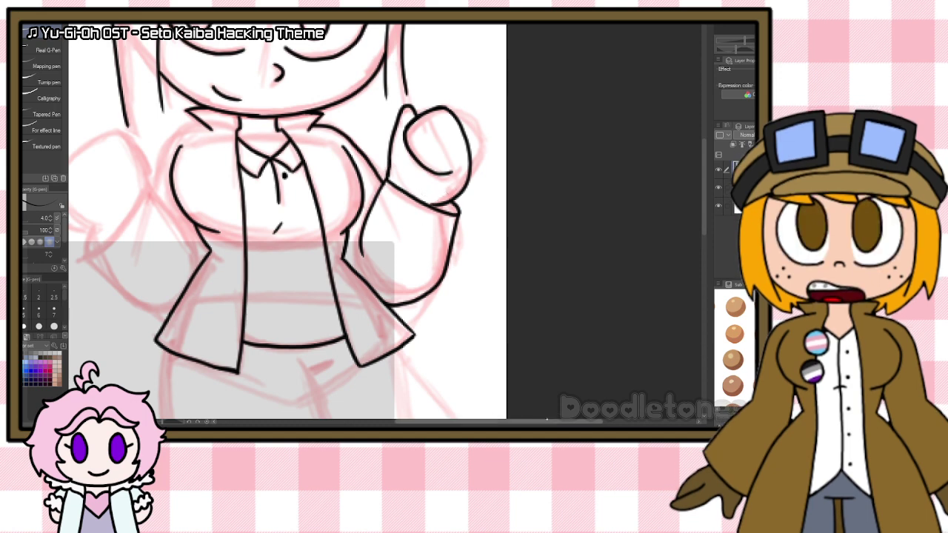
Step: Ink the rounded raised hand on the drawing's left side and the slanted cuff edge at its wrist
{"action": "left_click_drag", "start_coordinate": [542, 420], "coordinate": [497, 420]}
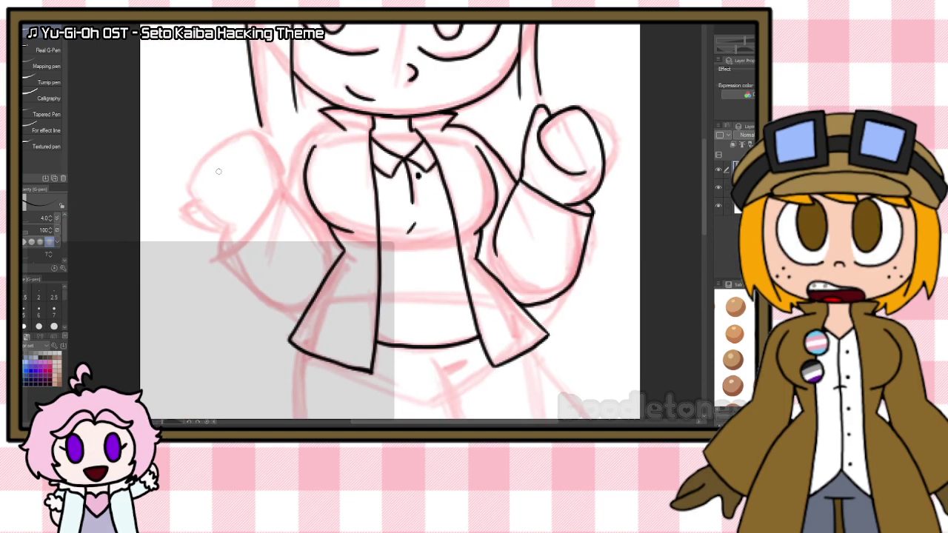
{"action": "mouse_move", "coordinate": [278, 186]}
{"action": "left_mouse_down"}
{"action": "mouse_move", "coordinate": [271, 155]}
{"action": "mouse_move", "coordinate": [246, 131]}
{"action": "mouse_move", "coordinate": [190, 182]}
{"action": "mouse_move", "coordinate": [191, 199]}
{"action": "left_mouse_up"}
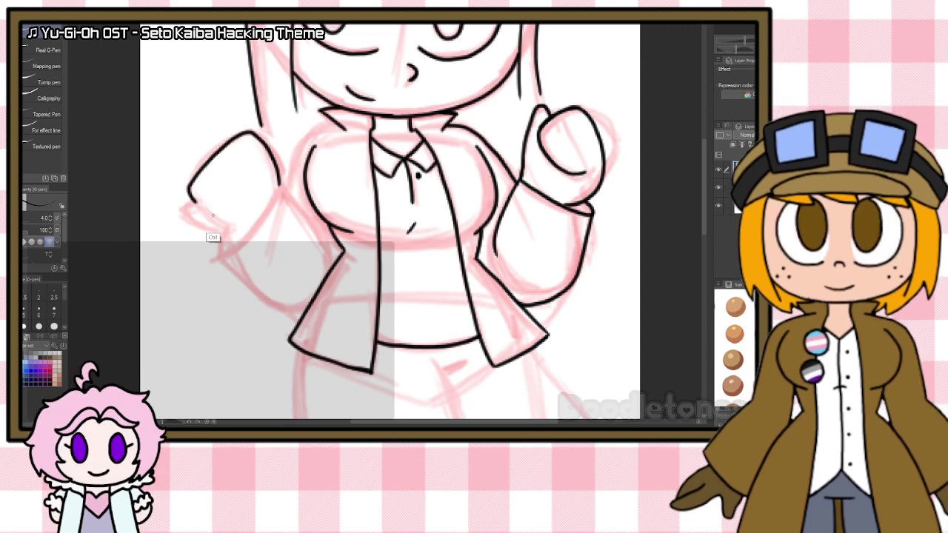
{"action": "key", "text": "ctrl+z"}
{"action": "mouse_move", "coordinate": [201, 210]}
{"action": "left_mouse_down"}
{"action": "mouse_move", "coordinate": [245, 134]}
{"action": "mouse_move", "coordinate": [278, 172]}
{"action": "left_mouse_up"}
{"action": "key", "text": "ctrl+z"}
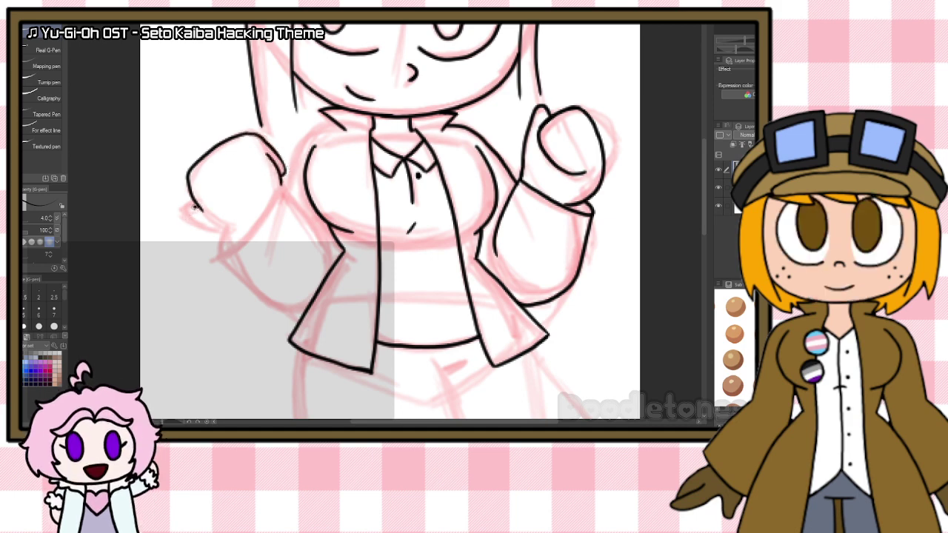
{"action": "mouse_move", "coordinate": [200, 214]}
{"action": "left_mouse_down"}
{"action": "mouse_move", "coordinate": [230, 247]}
{"action": "mouse_move", "coordinate": [283, 184]}
{"action": "left_mouse_up"}
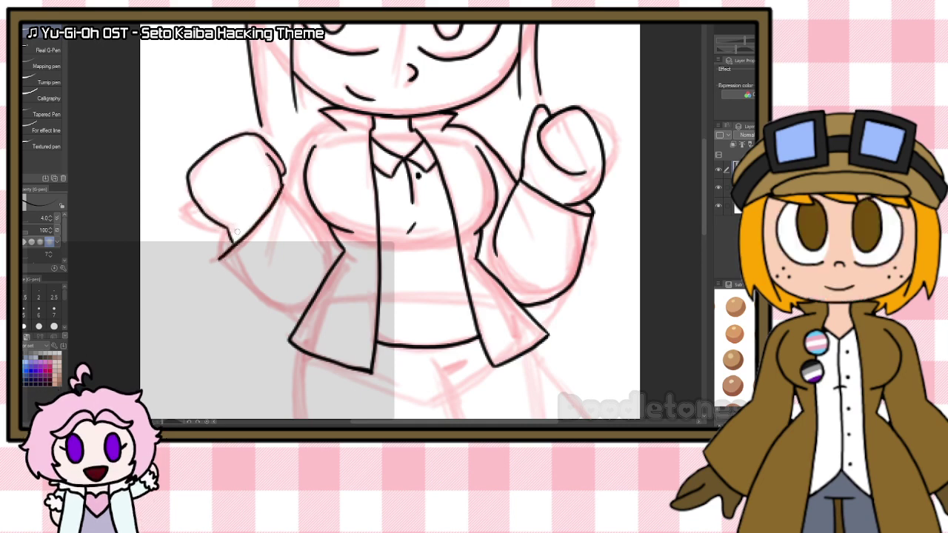
Step: Ink the lower and inner edges of the bent left-side sleeve and the shoulder line rising to the jacket collar
{"action": "left_click_drag", "start_coordinate": [221, 260], "coordinate": [280, 308]}
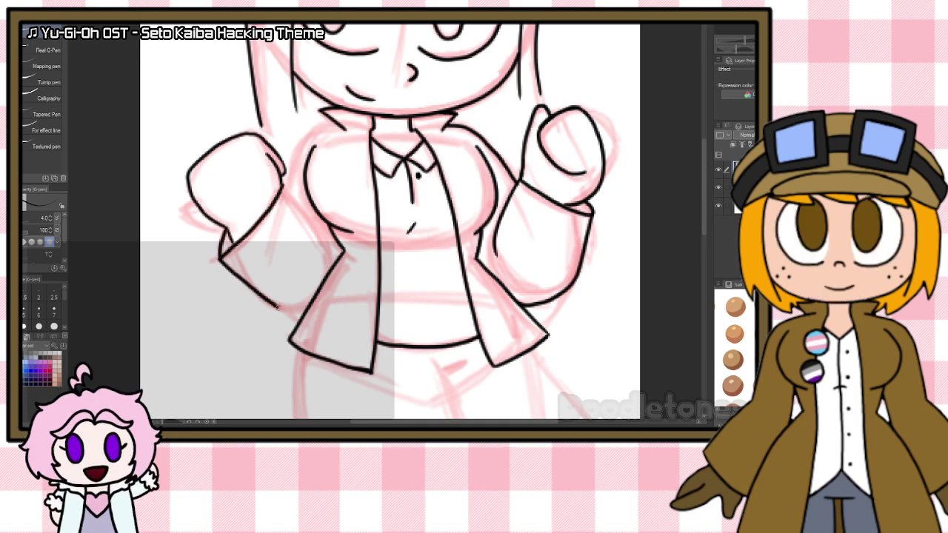
{"action": "left_click_drag", "start_coordinate": [284, 188], "coordinate": [331, 226]}
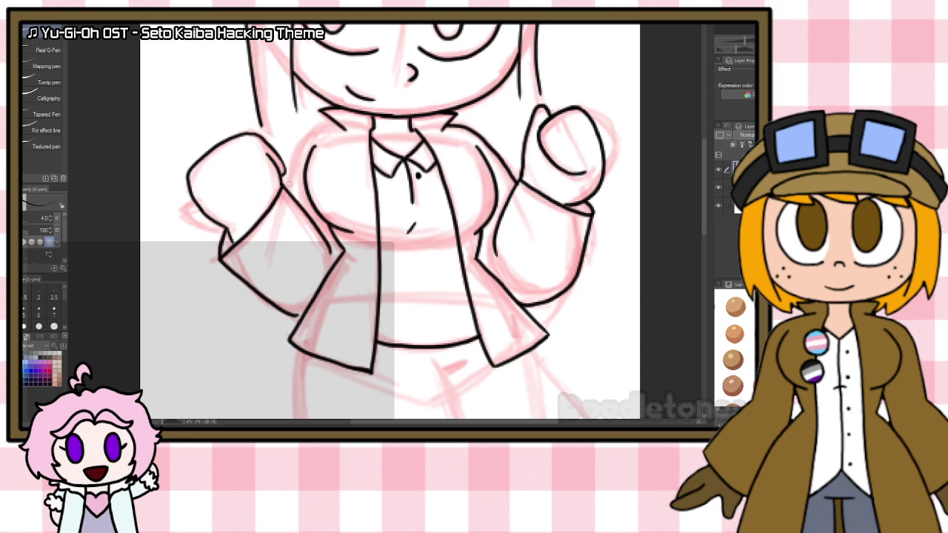
{"action": "mouse_move", "coordinate": [289, 189]}
{"action": "left_mouse_down"}
{"action": "mouse_move", "coordinate": [302, 138]}
{"action": "mouse_move", "coordinate": [333, 120]}
{"action": "left_mouse_up"}
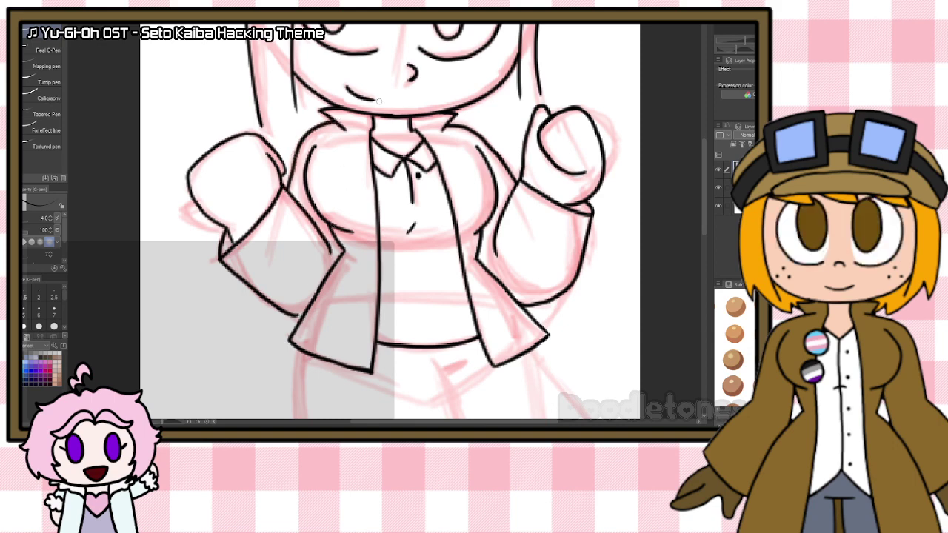
Step: Extend the outer hair strand on the drawing's left side down to the raised hand
{"action": "scroll", "coordinate": [372, 107], "scroll_direction": "down", "scroll_amount": 1}
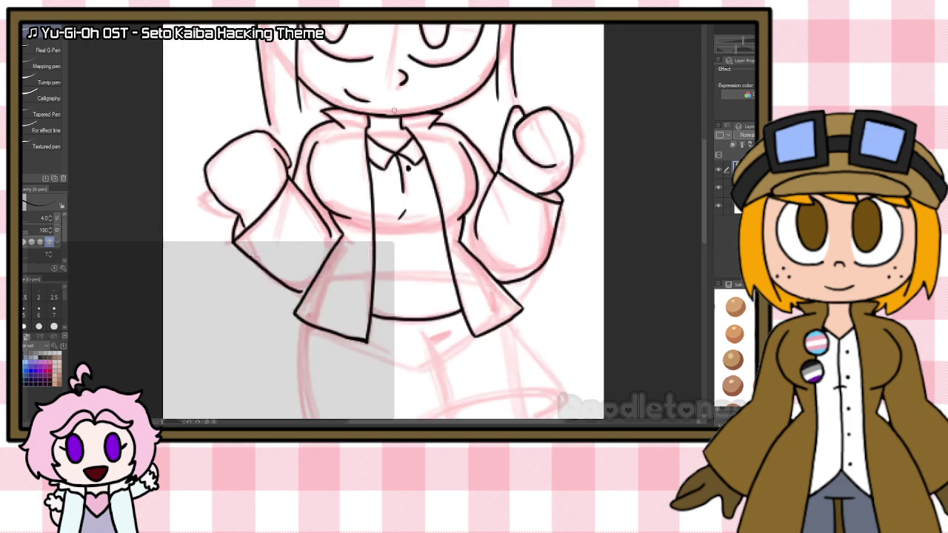
{"action": "left_click_drag", "start_coordinate": [268, 116], "coordinate": [273, 136]}
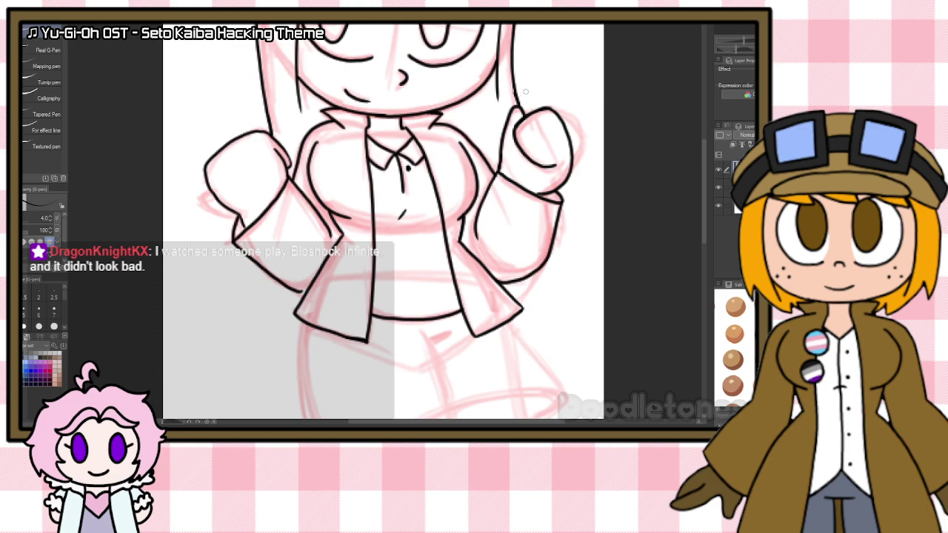
{"action": "scroll", "coordinate": [430, 135], "scroll_direction": "down", "scroll_amount": 5}
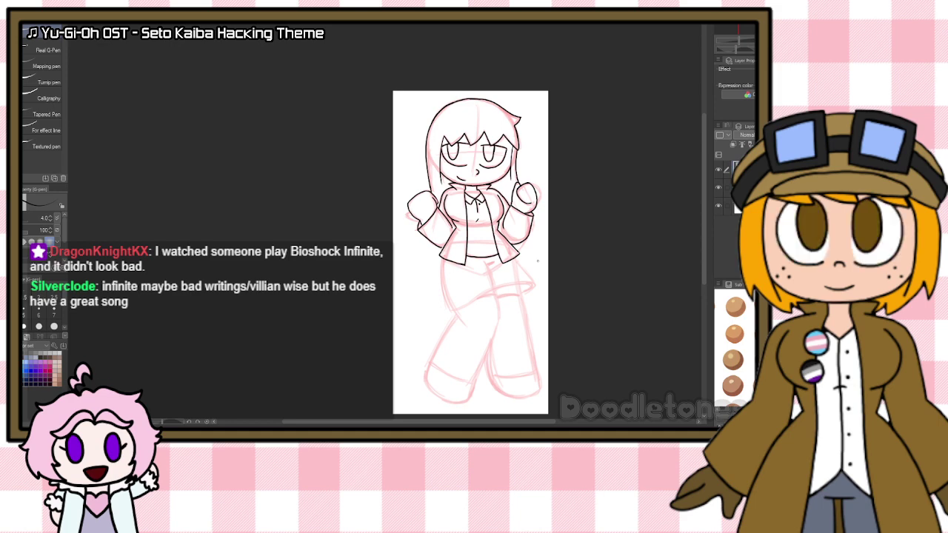
Step: Ink the skirt below the jacket with its curved side edge, slanted wavy hem folding back at the corner, and sloping opposite side
{"action": "scroll", "coordinate": [538, 261], "scroll_direction": "up", "scroll_amount": 4}
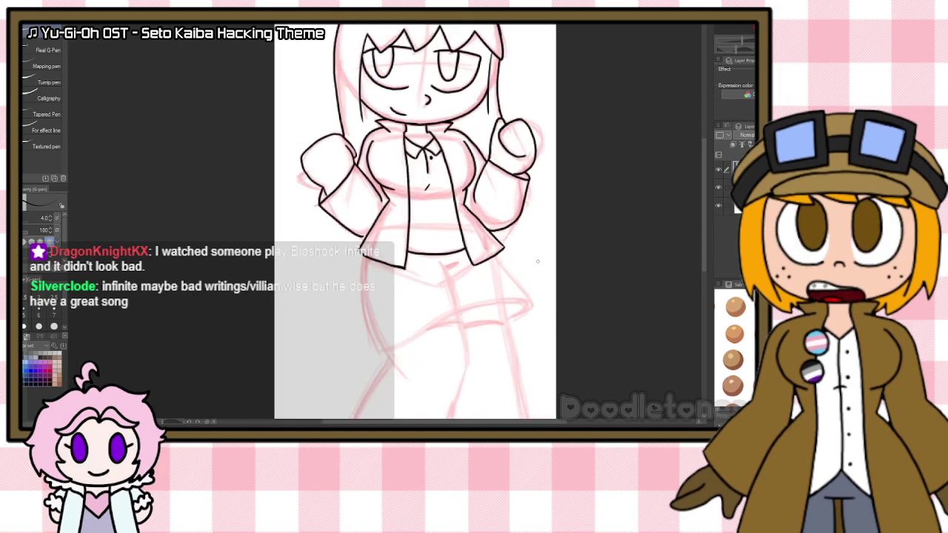
{"action": "scroll", "coordinate": [538, 261], "scroll_direction": "down", "scroll_amount": 1}
{"action": "scroll", "coordinate": [563, 296], "scroll_direction": "up", "scroll_amount": 2}
{"action": "scroll", "coordinate": [578, 312], "scroll_direction": "down", "scroll_amount": 4}
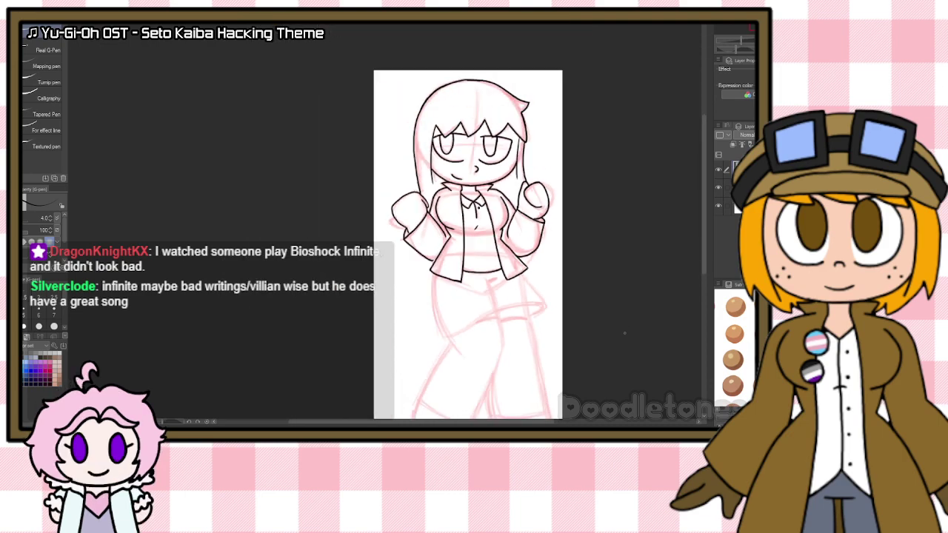
{"action": "scroll", "coordinate": [624, 333], "scroll_direction": "up", "scroll_amount": 5}
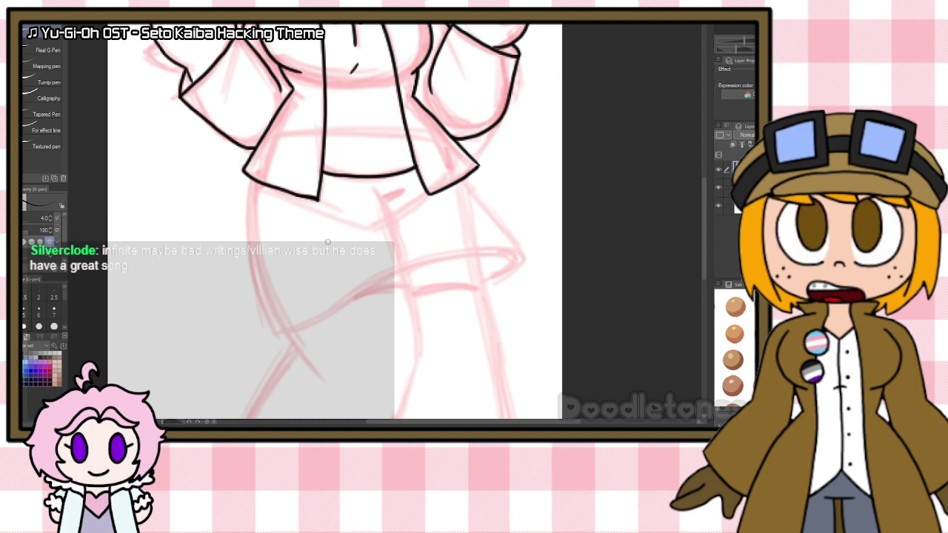
{"action": "mouse_move", "coordinate": [247, 183]}
{"action": "left_mouse_down"}
{"action": "mouse_move", "coordinate": [247, 246]}
{"action": "mouse_move", "coordinate": [274, 332]}
{"action": "mouse_move", "coordinate": [437, 261]}
{"action": "mouse_move", "coordinate": [510, 251]}
{"action": "mouse_move", "coordinate": [501, 286]}
{"action": "left_mouse_up"}
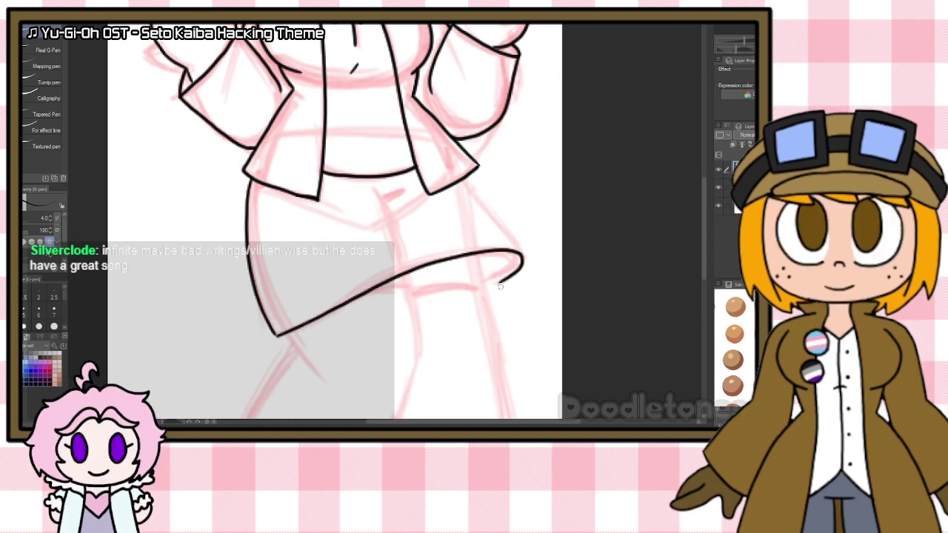
{"action": "left_click_drag", "start_coordinate": [467, 184], "coordinate": [521, 254]}
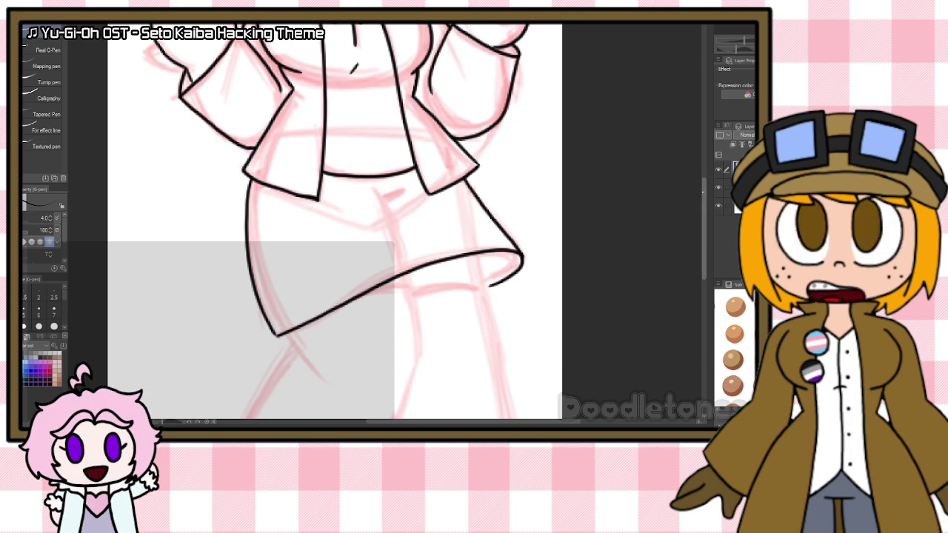
Step: Ink the leg on the drawing's left side with its bent knee, rounded foot and curved shoe line across the ankle
{"action": "scroll", "coordinate": [288, 134], "scroll_direction": "down", "scroll_amount": 5}
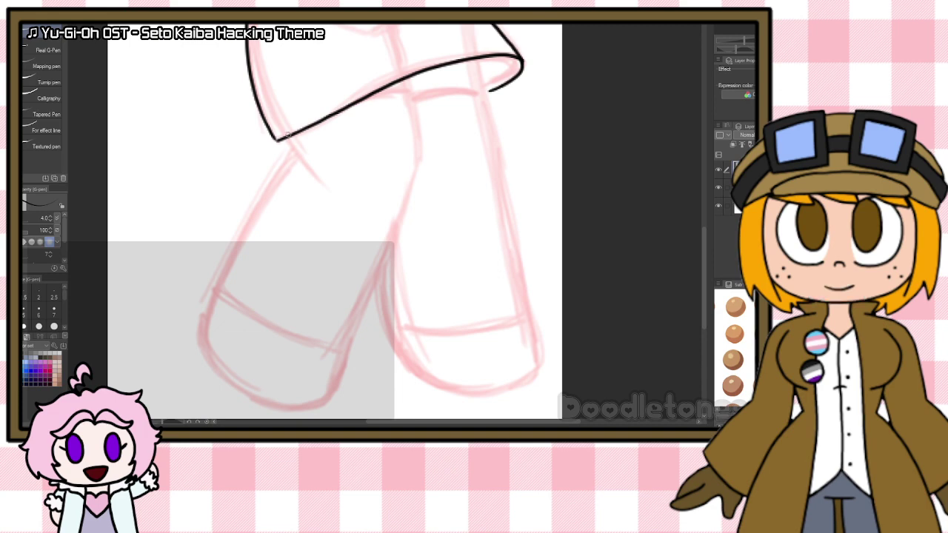
{"action": "mouse_move", "coordinate": [406, 76]}
{"action": "left_mouse_down"}
{"action": "mouse_move", "coordinate": [419, 173]}
{"action": "mouse_move", "coordinate": [349, 343]}
{"action": "mouse_move", "coordinate": [345, 383]}
{"action": "left_mouse_up"}
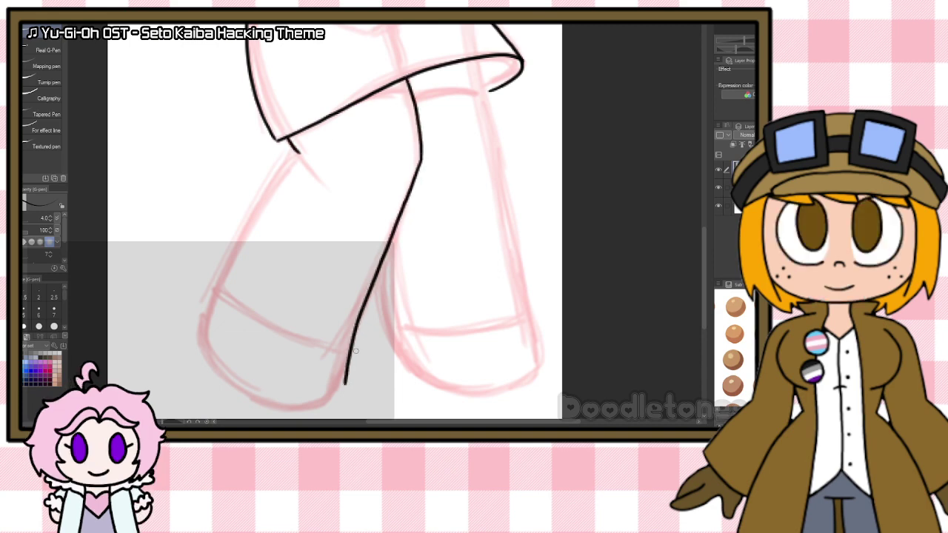
{"action": "mouse_move", "coordinate": [294, 152]}
{"action": "left_mouse_down"}
{"action": "mouse_move", "coordinate": [231, 252]}
{"action": "mouse_move", "coordinate": [206, 322]}
{"action": "mouse_move", "coordinate": [225, 379]}
{"action": "mouse_move", "coordinate": [269, 401]}
{"action": "mouse_move", "coordinate": [319, 400]}
{"action": "mouse_move", "coordinate": [254, 398]}
{"action": "mouse_move", "coordinate": [343, 388]}
{"action": "left_mouse_up"}
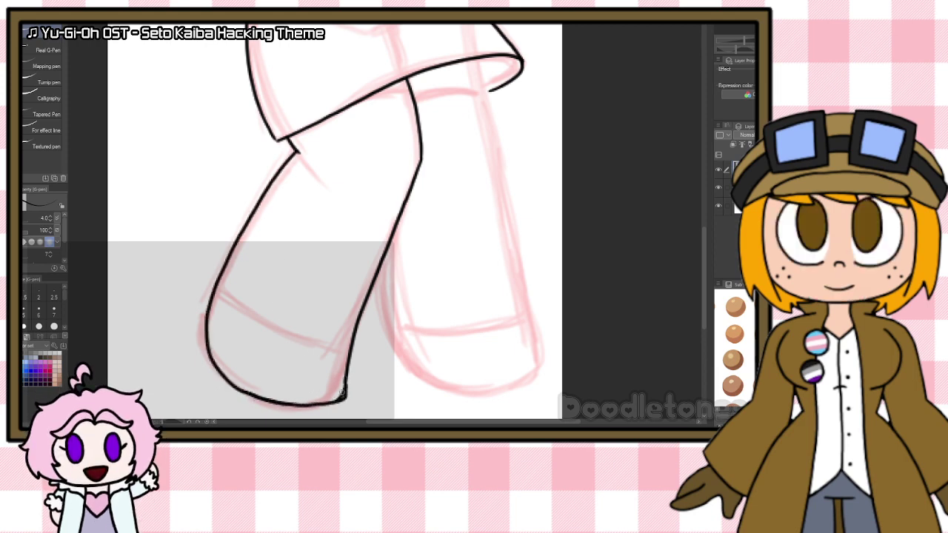
{"action": "key", "text": "e"}
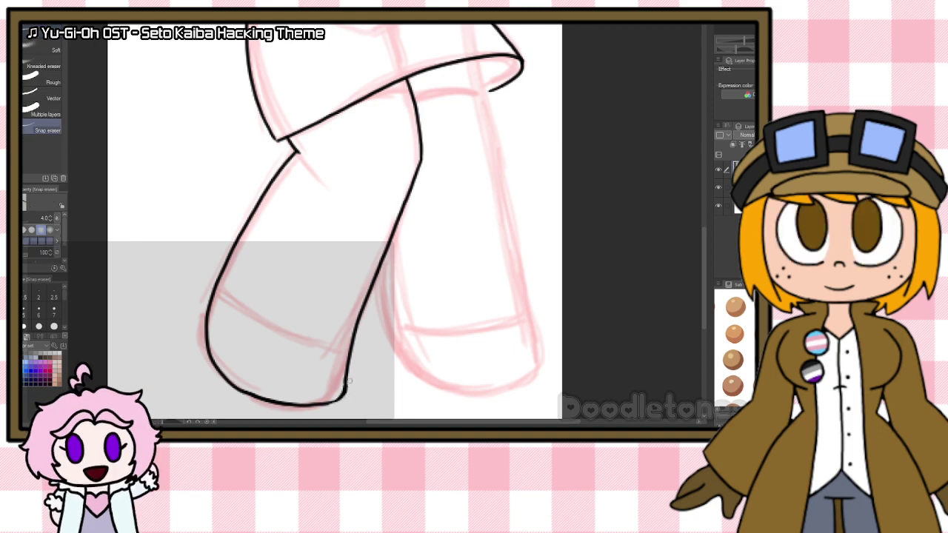
{"action": "key", "text": "p"}
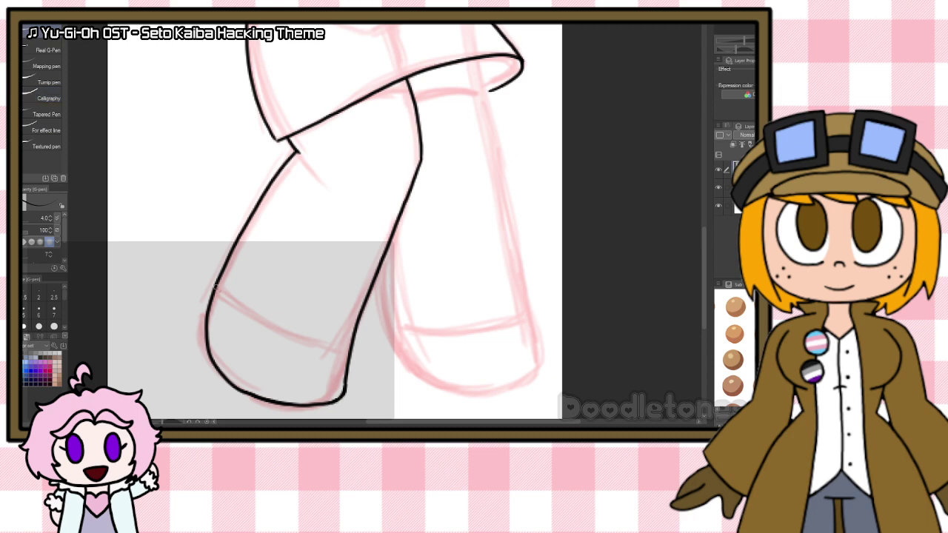
{"action": "mouse_move", "coordinate": [215, 288]}
{"action": "left_mouse_down"}
{"action": "mouse_move", "coordinate": [254, 316]}
{"action": "mouse_move", "coordinate": [348, 344]}
{"action": "left_mouse_up"}
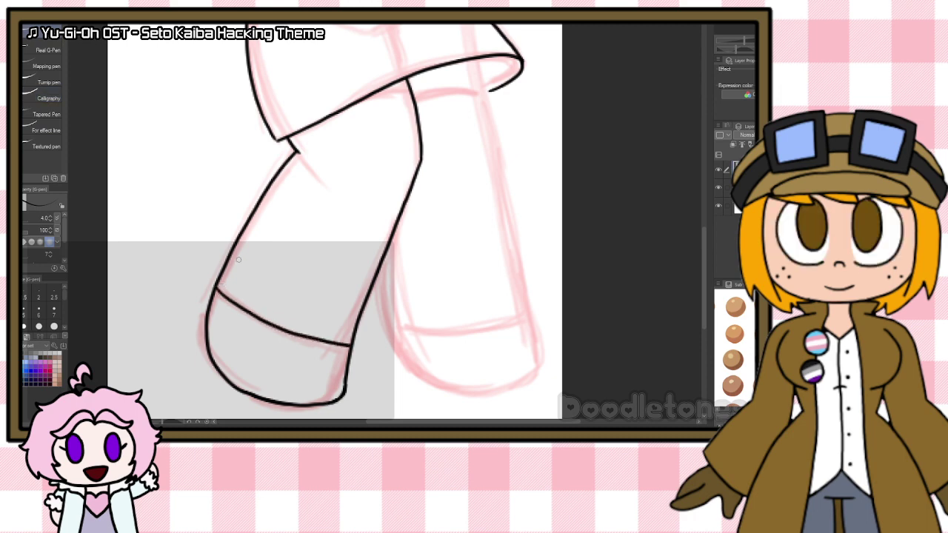
Step: Ink the leg on the drawing's right side with its rounded foot and shoe line, plus the stocking tops under the skirt hem
{"action": "left_click_drag", "start_coordinate": [478, 59], "coordinate": [545, 376]}
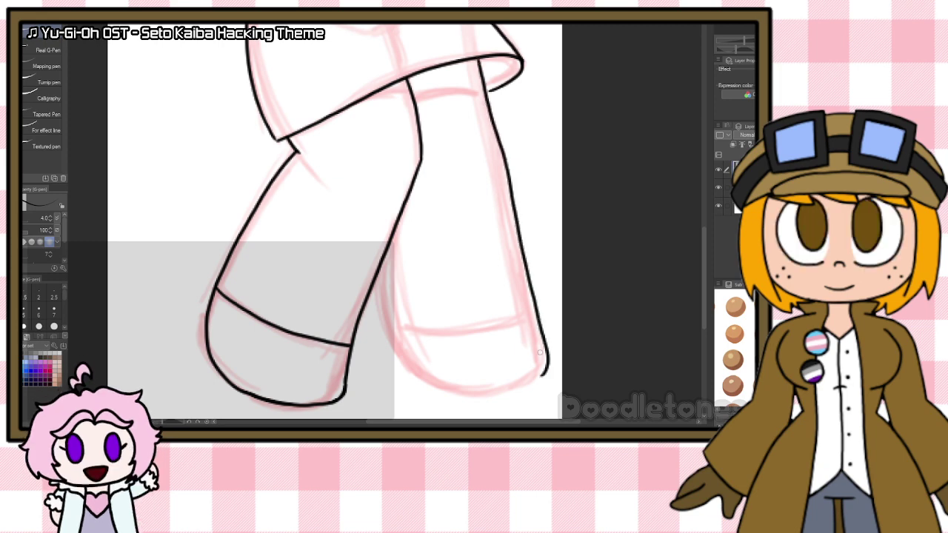
{"action": "mouse_move", "coordinate": [378, 269]}
{"action": "left_mouse_down"}
{"action": "mouse_move", "coordinate": [396, 346]}
{"action": "mouse_move", "coordinate": [429, 384]}
{"action": "mouse_move", "coordinate": [531, 378]}
{"action": "left_mouse_up"}
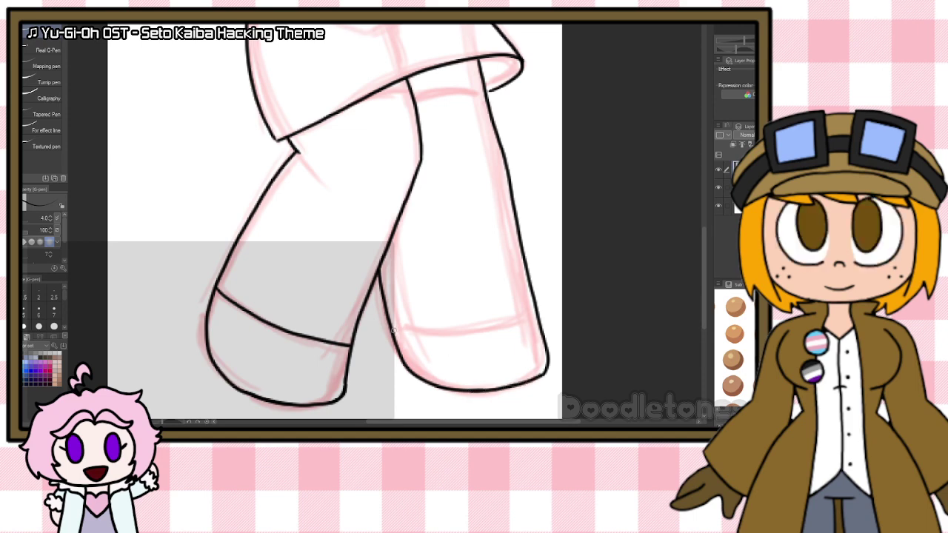
{"action": "mouse_move", "coordinate": [394, 332]}
{"action": "left_mouse_down"}
{"action": "mouse_move", "coordinate": [451, 332]}
{"action": "mouse_move", "coordinate": [534, 315]}
{"action": "left_mouse_up"}
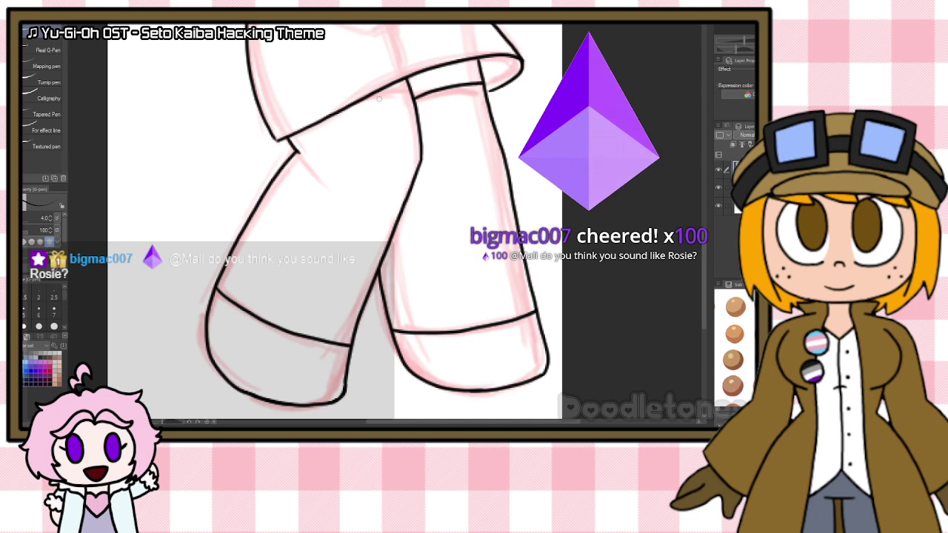
{"action": "left_click_drag", "start_coordinate": [366, 96], "coordinate": [411, 93]}
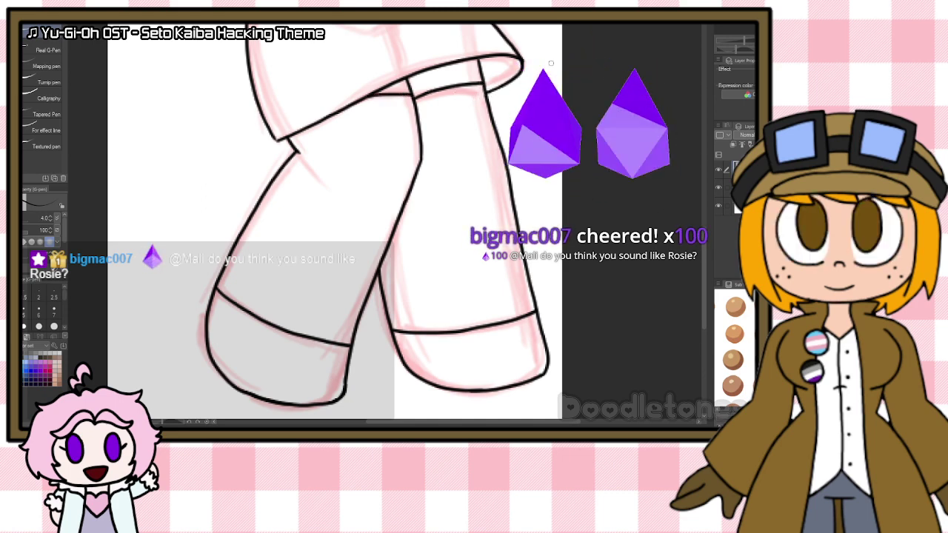
Step: Straighten the outer edge of the right-side leg by redrawing it from stocking top to shoe line and erasing the surplus line
{"action": "scroll", "coordinate": [500, 24], "scroll_direction": "down", "scroll_amount": 3}
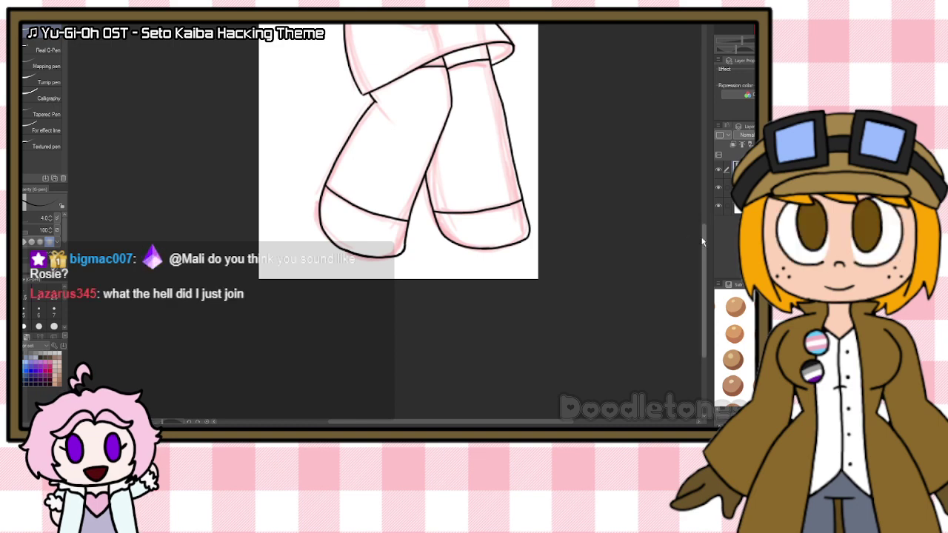
{"action": "left_click_drag", "start_coordinate": [707, 250], "coordinate": [704, 199]}
{"action": "scroll", "coordinate": [633, 247], "scroll_direction": "up", "scroll_amount": 2}
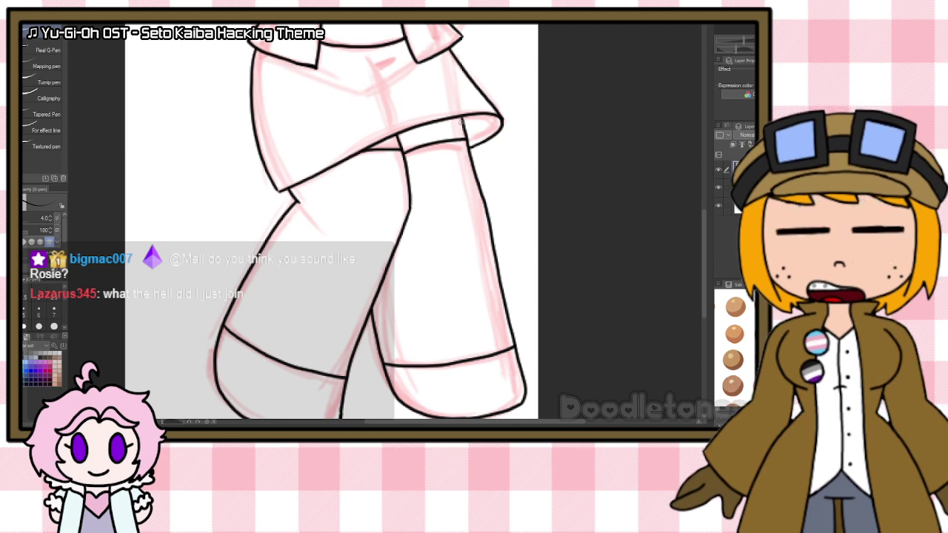
{"action": "left_click_drag", "start_coordinate": [467, 142], "coordinate": [493, 262]}
{"action": "left_click_drag", "start_coordinate": [480, 207], "coordinate": [510, 334]}
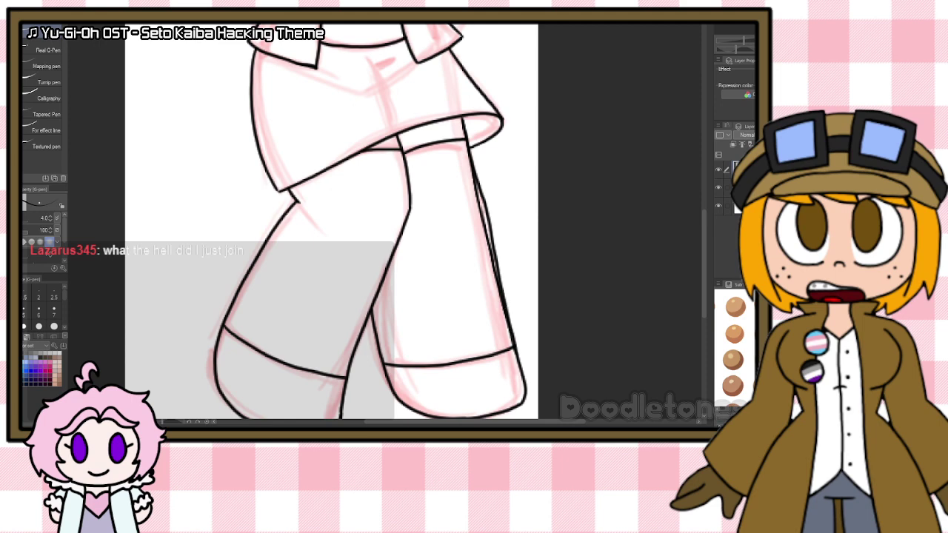
{"action": "key", "text": "e"}
{"action": "left_click_drag", "start_coordinate": [474, 161], "coordinate": [495, 268]}
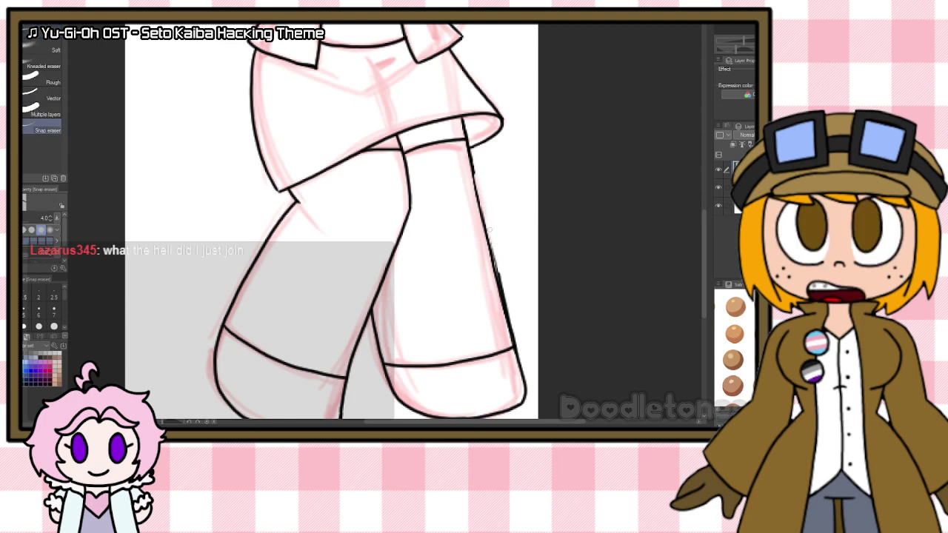
{"action": "left_click_drag", "start_coordinate": [489, 231], "coordinate": [513, 325]}
{"action": "left_click_drag", "start_coordinate": [501, 282], "coordinate": [520, 349]}
{"action": "key", "text": "p"}
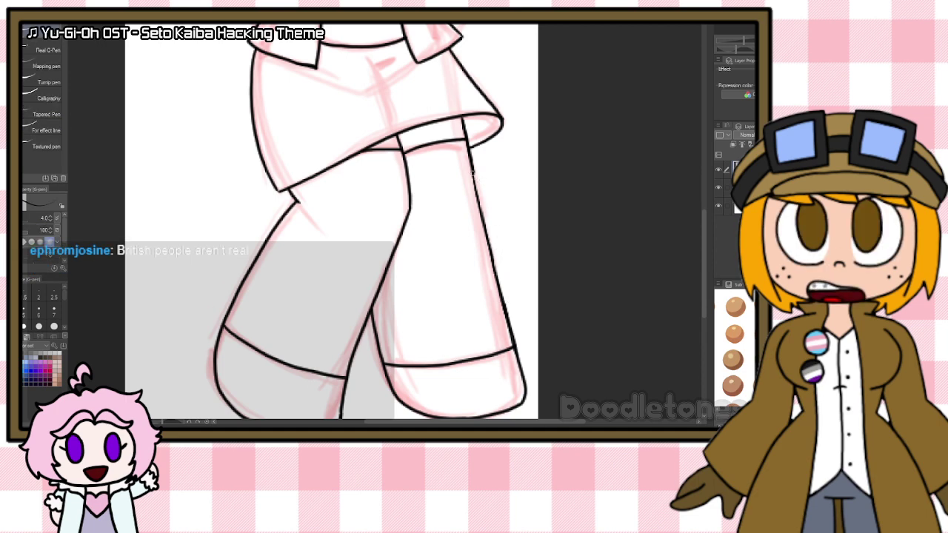
{"action": "left_click_drag", "start_coordinate": [474, 173], "coordinate": [513, 348]}
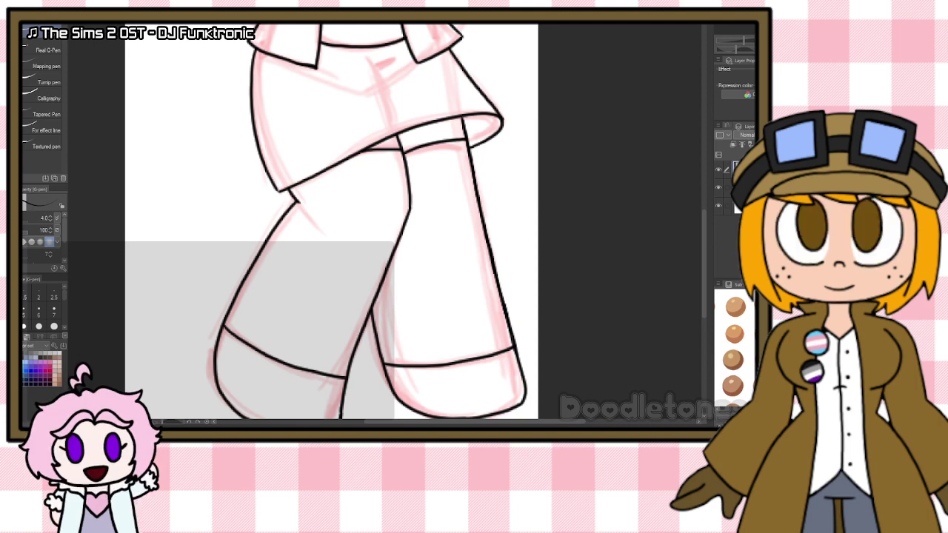
Step: Delete the pink sketch layer beneath the finished line art
{"action": "scroll", "coordinate": [468, 198], "scroll_direction": "down", "scroll_amount": 4}
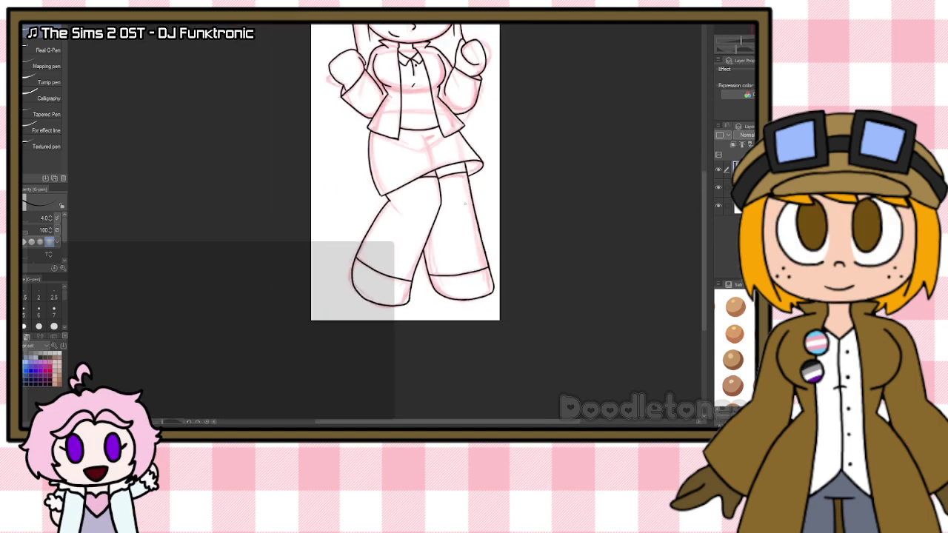
{"action": "scroll", "coordinate": [501, 140], "scroll_direction": "up", "scroll_amount": 1}
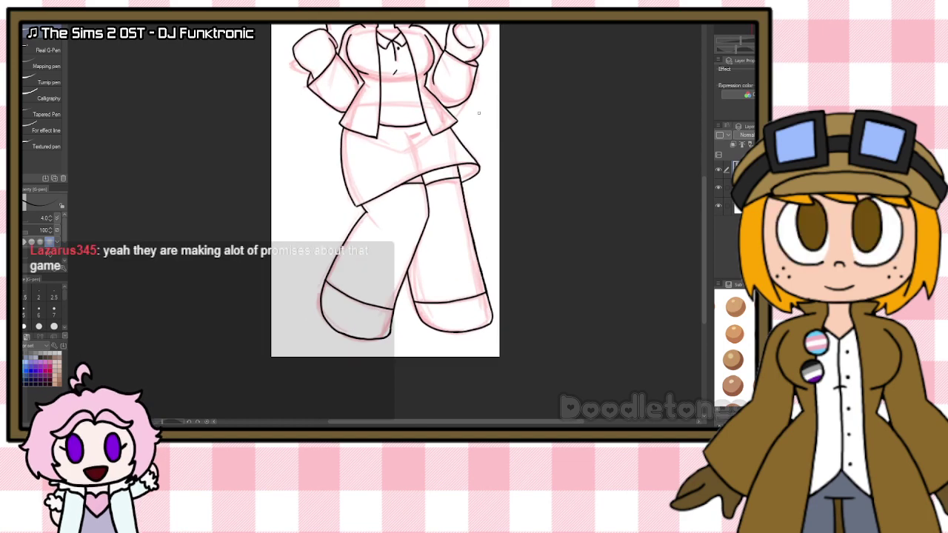
{"action": "scroll", "coordinate": [478, 112], "scroll_direction": "up", "scroll_amount": 1}
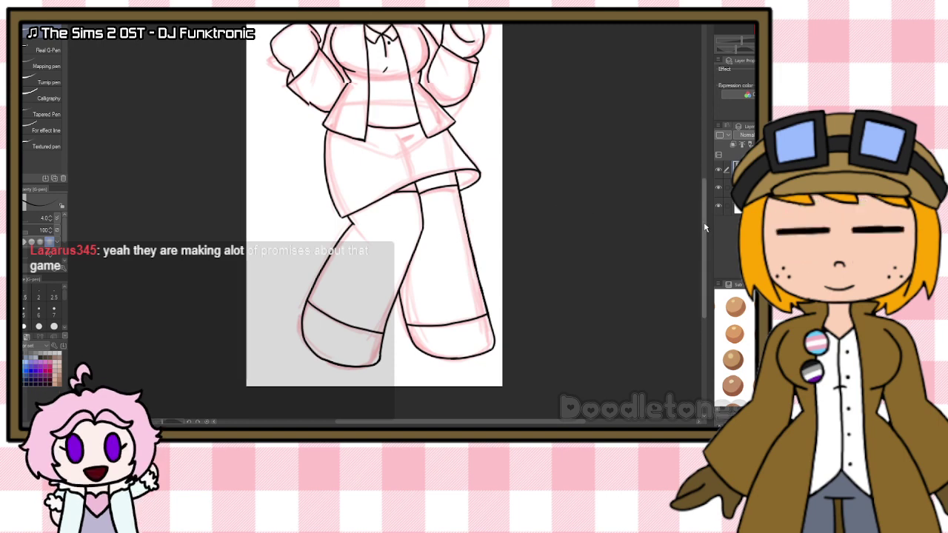
{"action": "scroll", "coordinate": [687, 239], "scroll_direction": "up", "scroll_amount": 3}
{"action": "scroll", "coordinate": [503, 297], "scroll_direction": "up", "scroll_amount": 2}
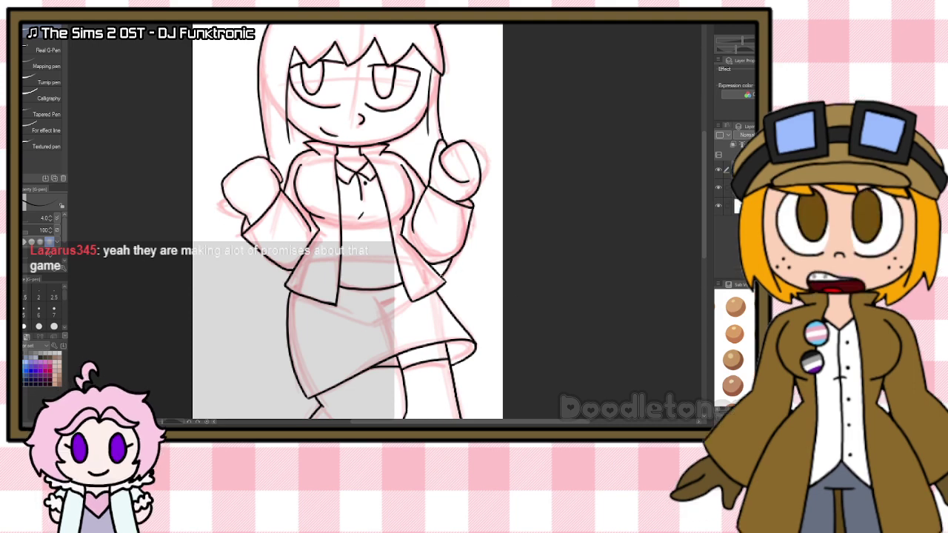
{"action": "left_click", "coordinate": [739, 187]}
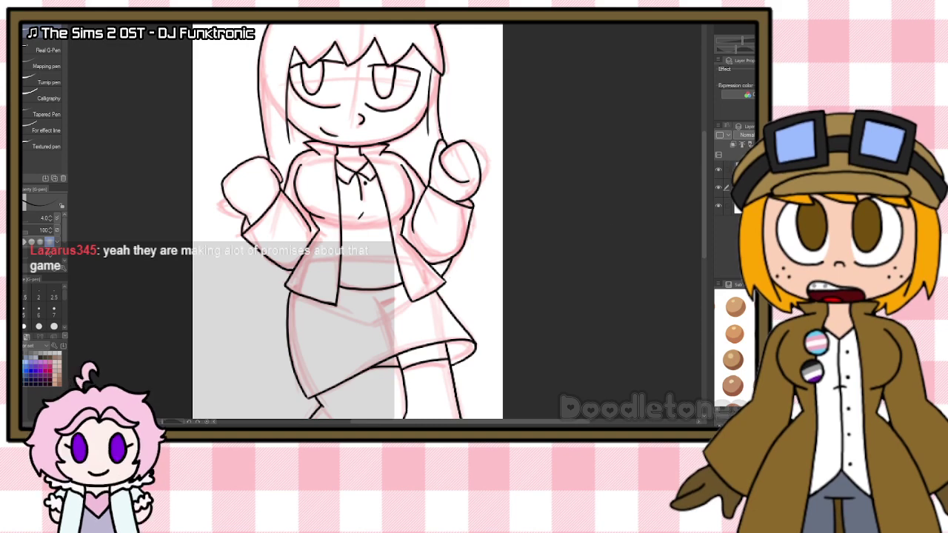
{"action": "key", "text": "Delete"}
Step: Load the character reference image into the Sub View, and add a colour layer below the line art with the white paper hidden
{"action": "left_click", "coordinate": [402, 145]}
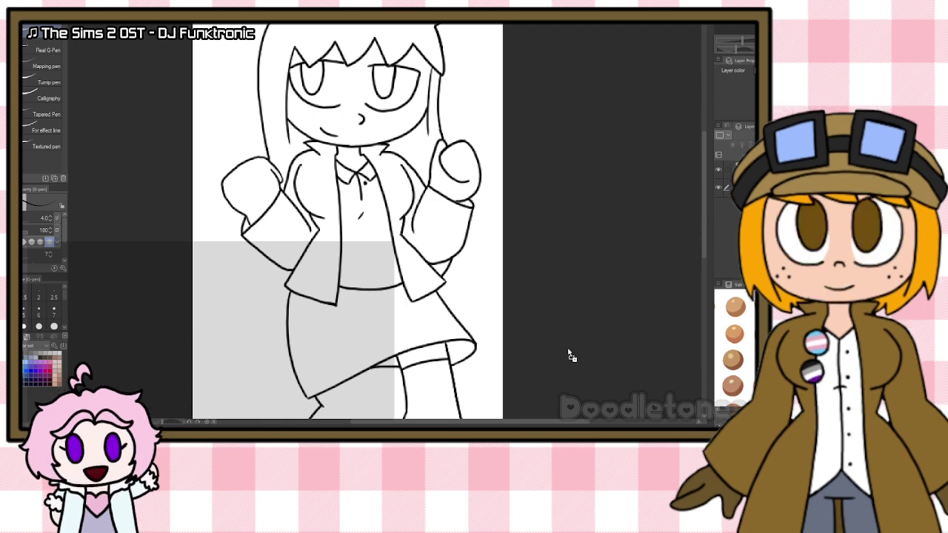
{"action": "left_click_drag", "start_coordinate": [568, 350], "coordinate": [741, 356]}
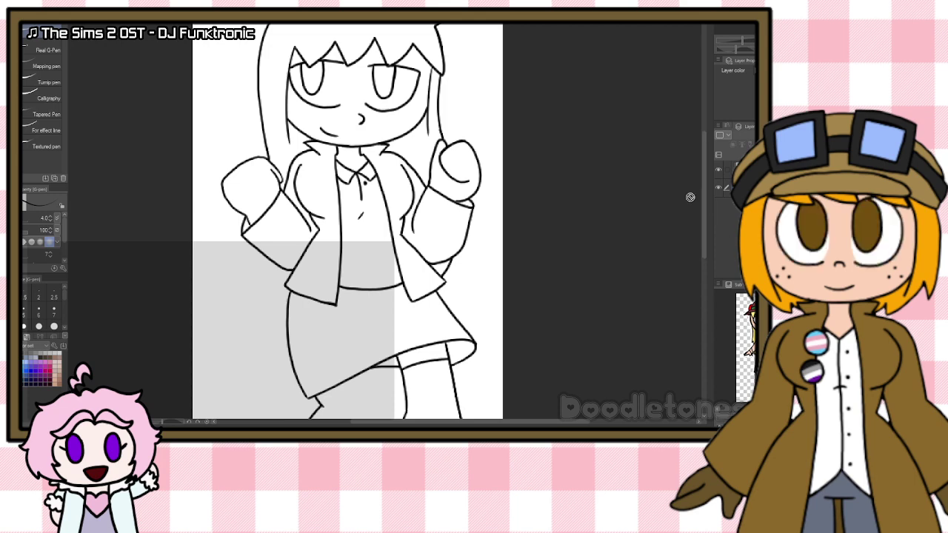
{"action": "left_click", "coordinate": [717, 189]}
{"action": "key", "text": "ctrl+shift+n"}
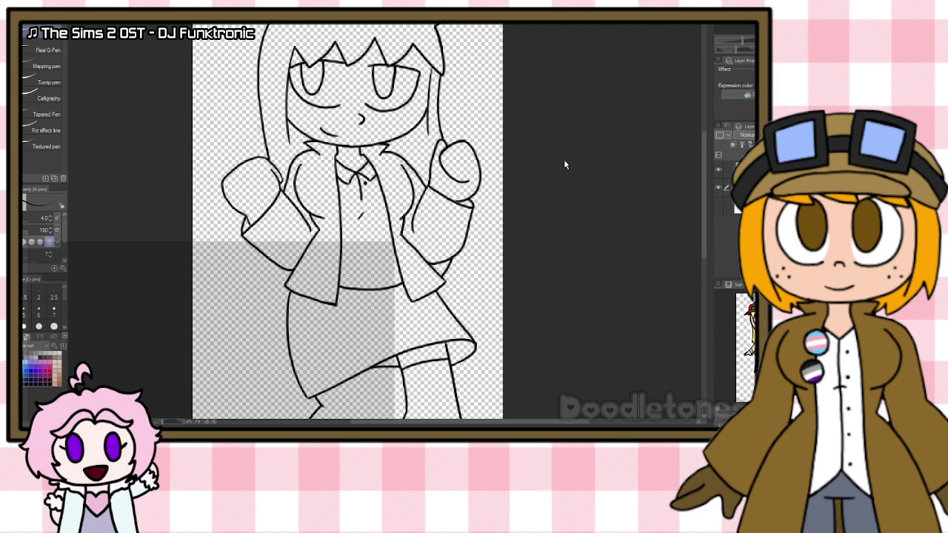
Step: Sample the yellow hair colour from the reference image and fill all the hair areas with it
{"action": "key", "text": "i"}
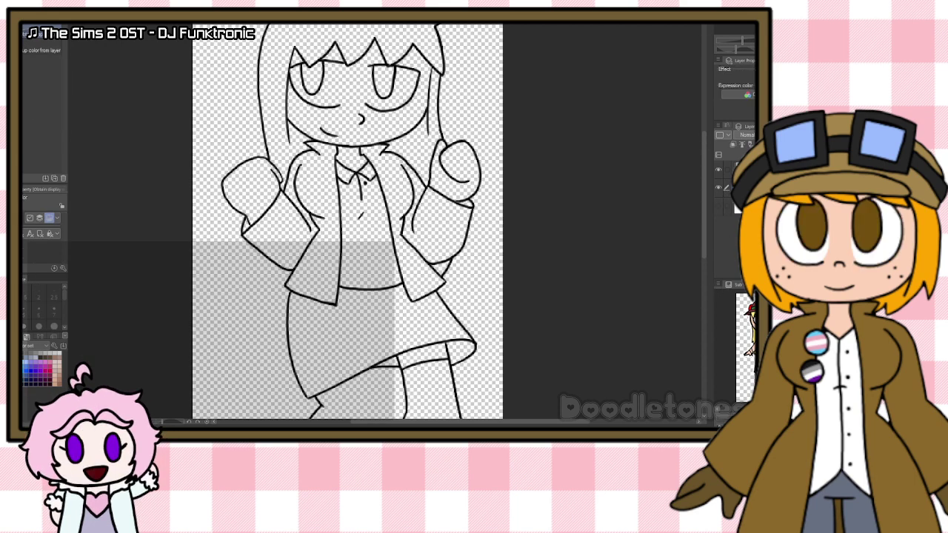
{"action": "key", "text": "g"}
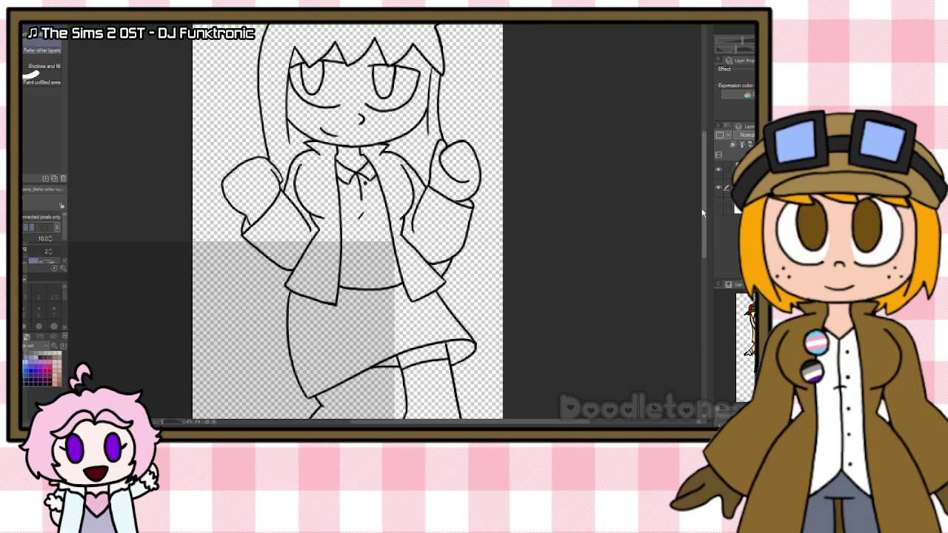
{"action": "scroll", "coordinate": [705, 214], "scroll_direction": "up", "scroll_amount": 3}
{"action": "left_click", "coordinate": [398, 128]}
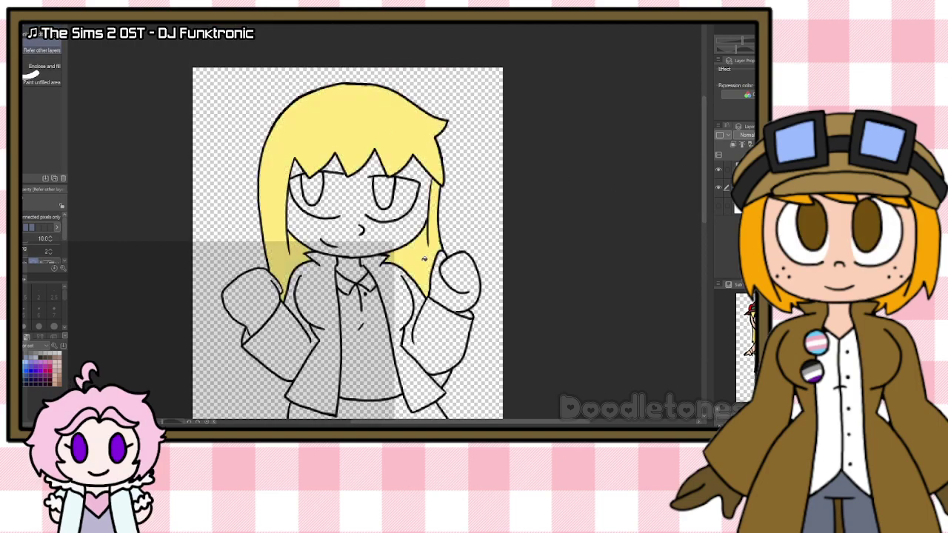
Step: Sample the skin colour from the reference image and fill the hands, face, neck and exposed thigh with it
{"action": "scroll", "coordinate": [426, 259], "scroll_direction": "up", "scroll_amount": 2}
{"action": "scroll", "coordinate": [430, 329], "scroll_direction": "down", "scroll_amount": 1}
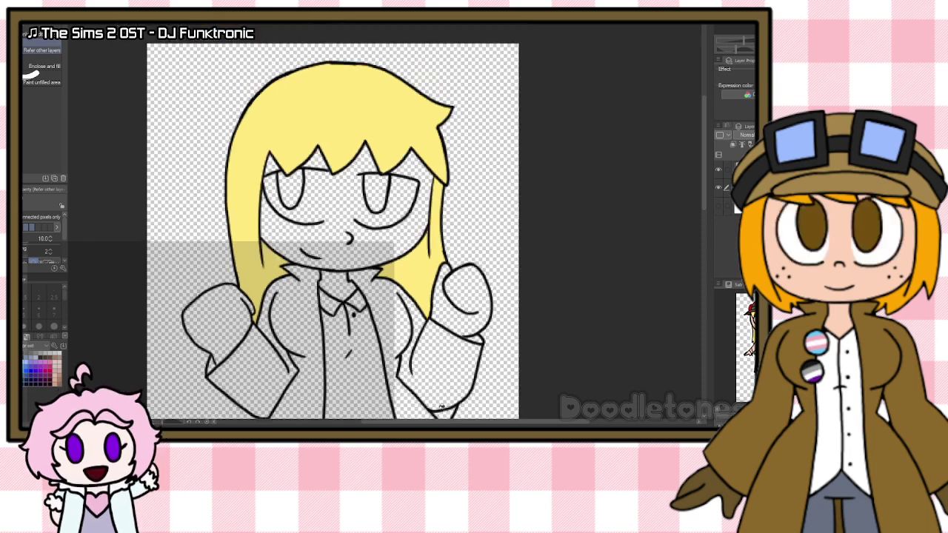
{"action": "scroll", "coordinate": [492, 291], "scroll_direction": "up", "scroll_amount": 1}
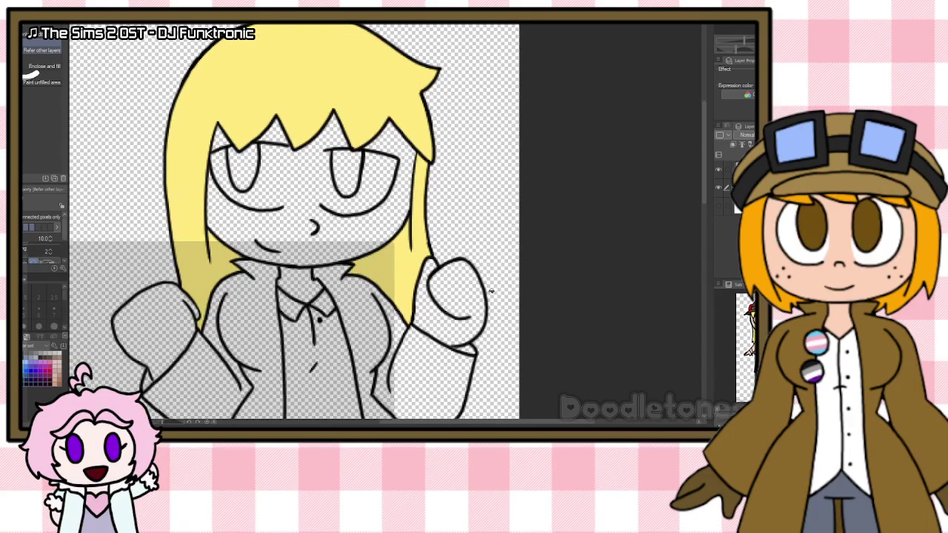
{"action": "key", "text": "i"}
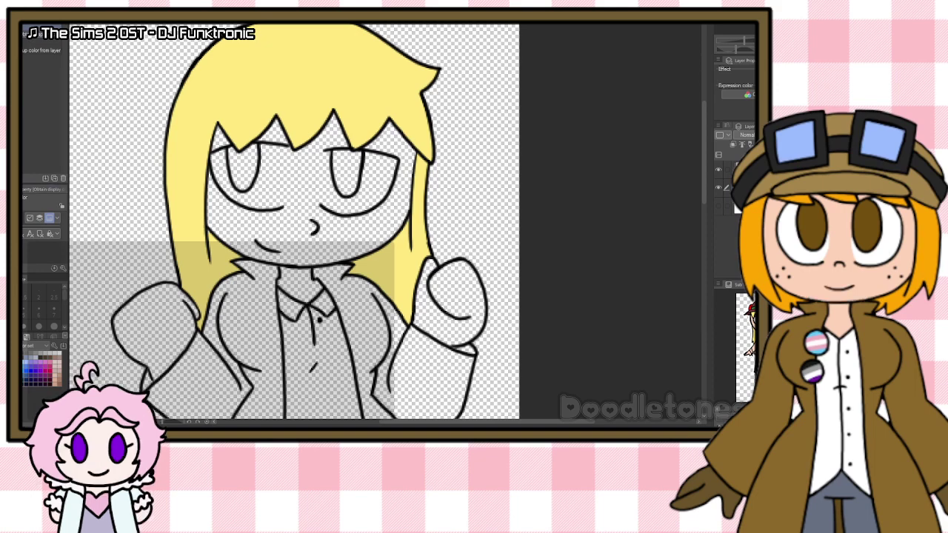
{"action": "key", "text": "g"}
{"action": "left_click", "coordinate": [154, 326]}
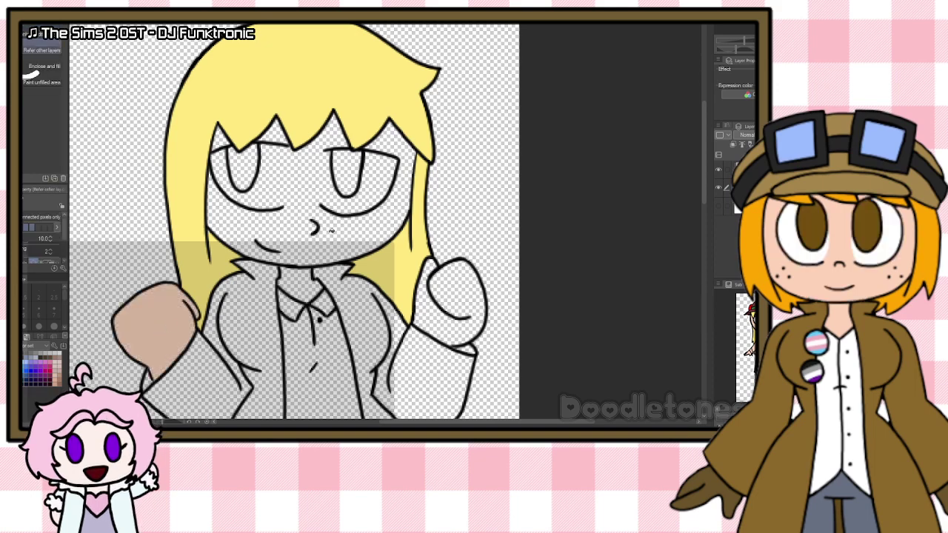
{"action": "left_click", "coordinate": [335, 231]}
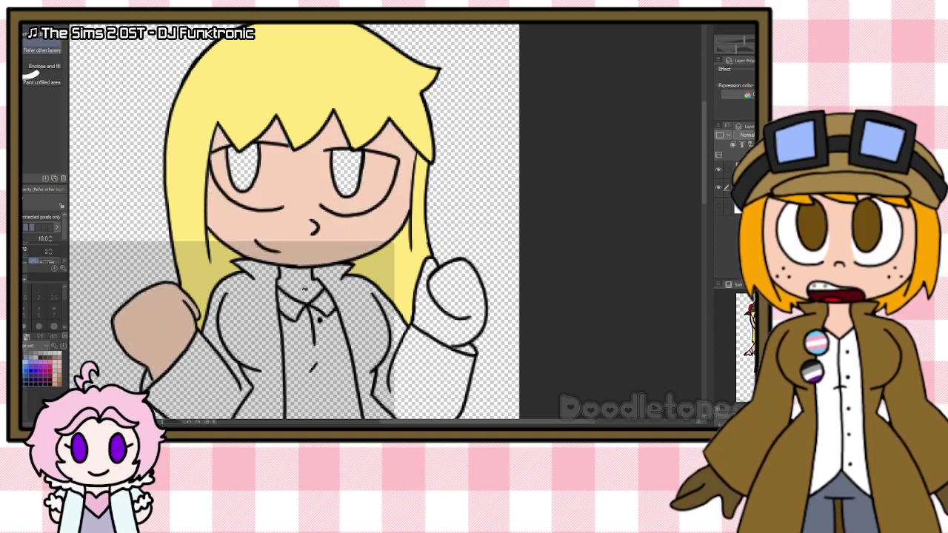
{"action": "left_click", "coordinate": [442, 311]}
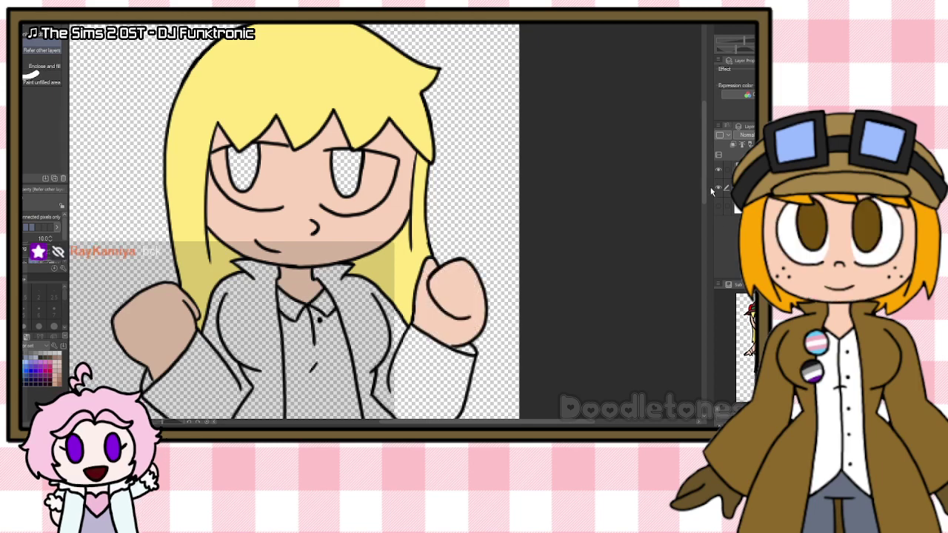
{"action": "scroll", "coordinate": [385, 237], "scroll_direction": "down", "scroll_amount": 5}
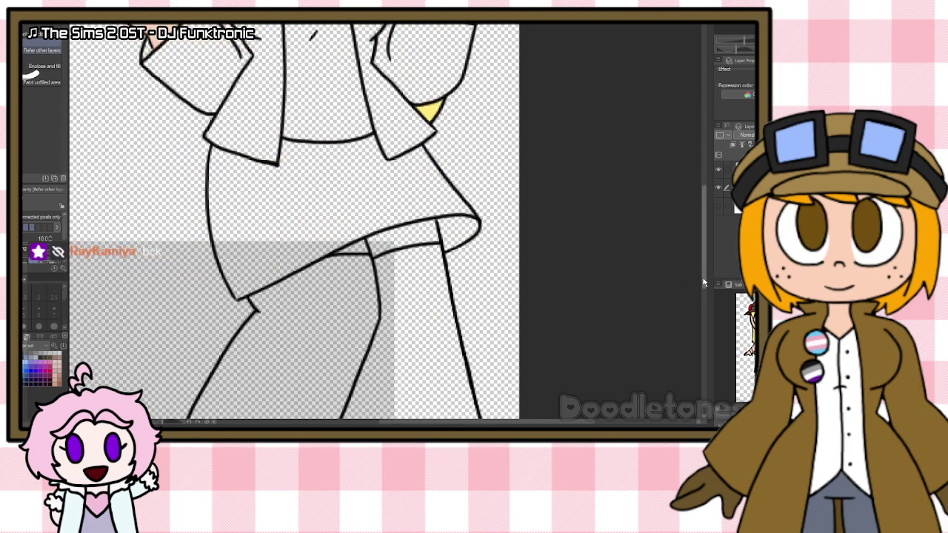
{"action": "left_click", "coordinate": [364, 245]}
{"action": "scroll", "coordinate": [484, 260], "scroll_direction": "down", "scroll_amount": 4}
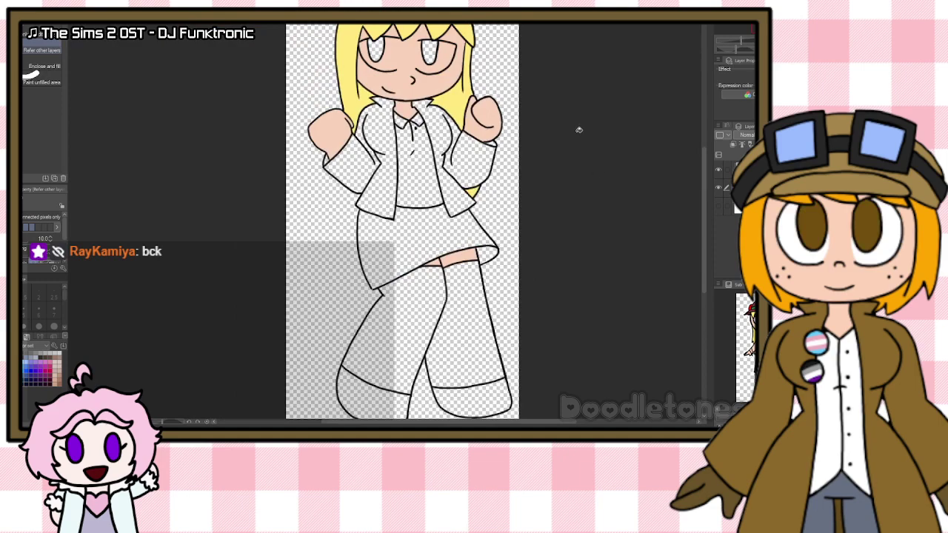
{"action": "scroll", "coordinate": [579, 130], "scroll_direction": "down", "scroll_amount": 1}
{"action": "scroll", "coordinate": [493, 151], "scroll_direction": "up", "scroll_amount": 3}
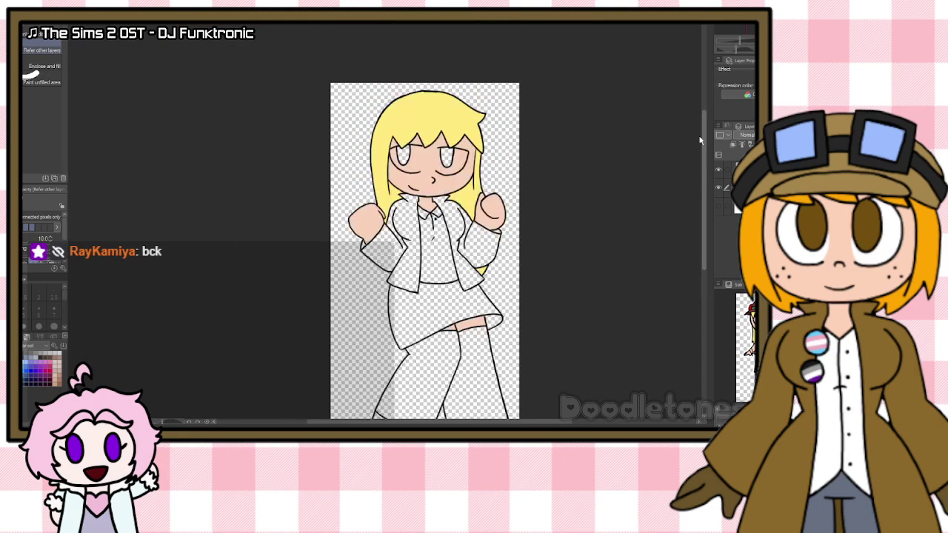
Step: Close the open inner sides of both eyes with curved white pen strokes and trim the overhanging lower eye line
{"action": "scroll", "coordinate": [493, 151], "scroll_direction": "up", "scroll_amount": 3}
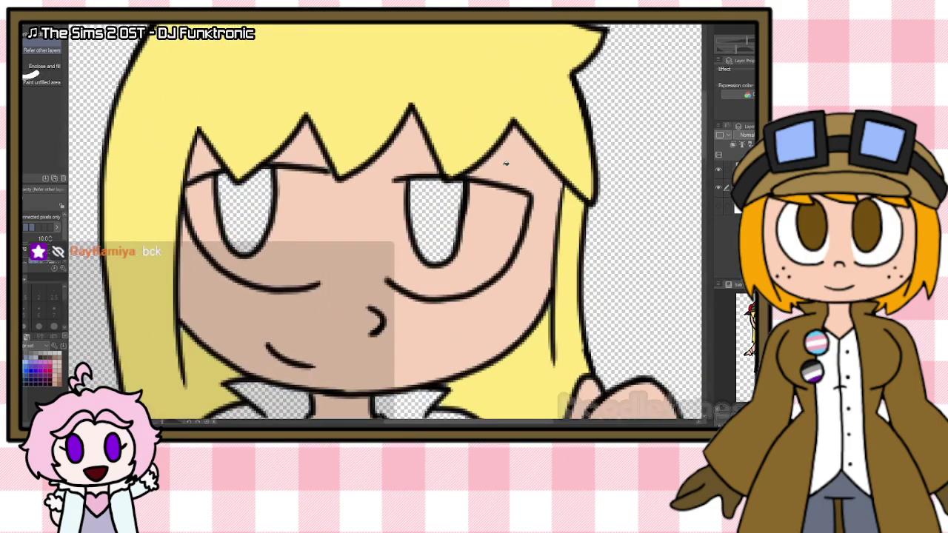
{"action": "key", "text": "p"}
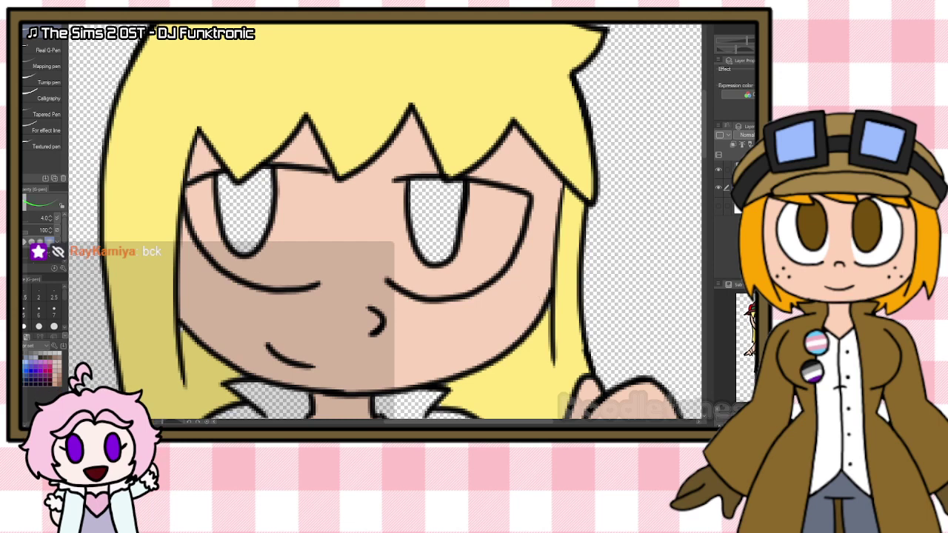
{"action": "left_click_drag", "start_coordinate": [331, 181], "coordinate": [321, 255]}
{"action": "mouse_move", "coordinate": [331, 215]}
{"action": "left_mouse_down"}
{"action": "mouse_move", "coordinate": [316, 276]}
{"action": "mouse_move", "coordinate": [302, 283]}
{"action": "left_mouse_up"}
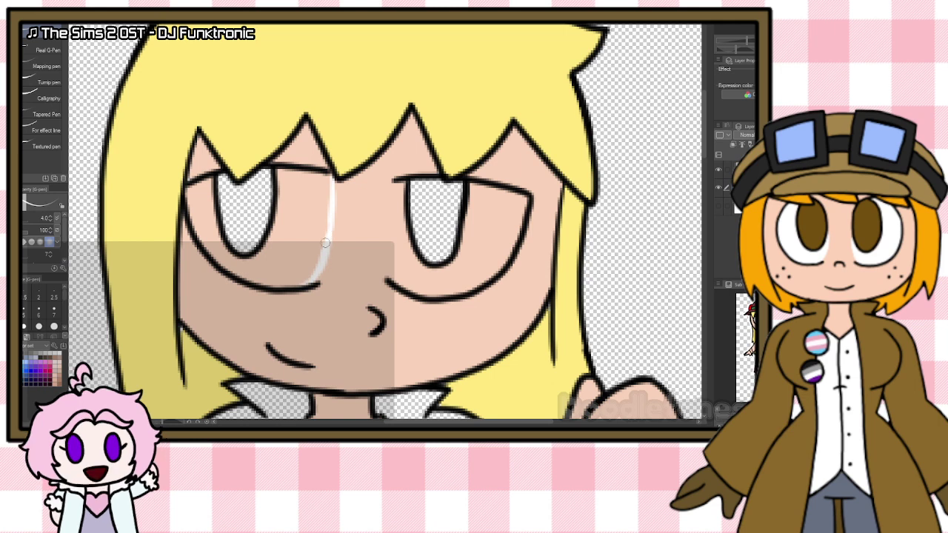
{"action": "left_click_drag", "start_coordinate": [391, 183], "coordinate": [400, 283]}
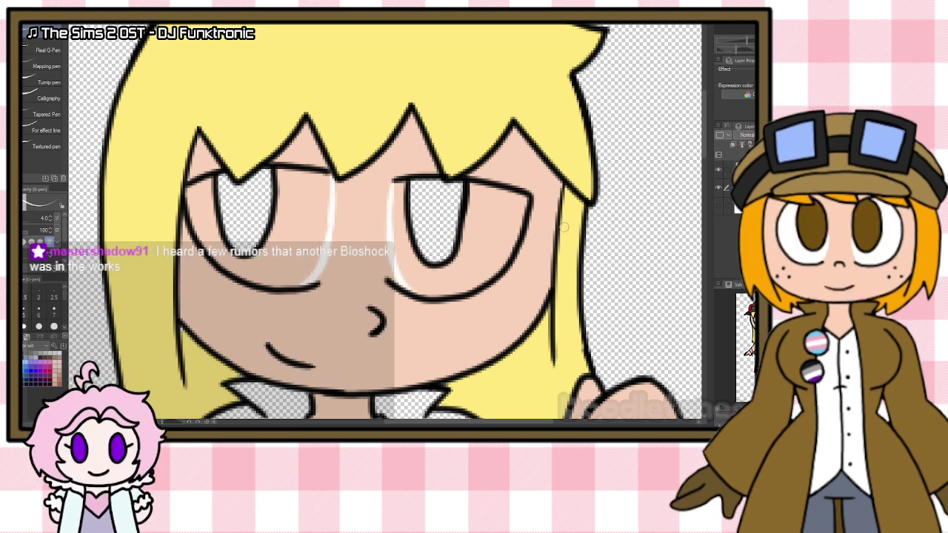
{"action": "key", "text": "e"}
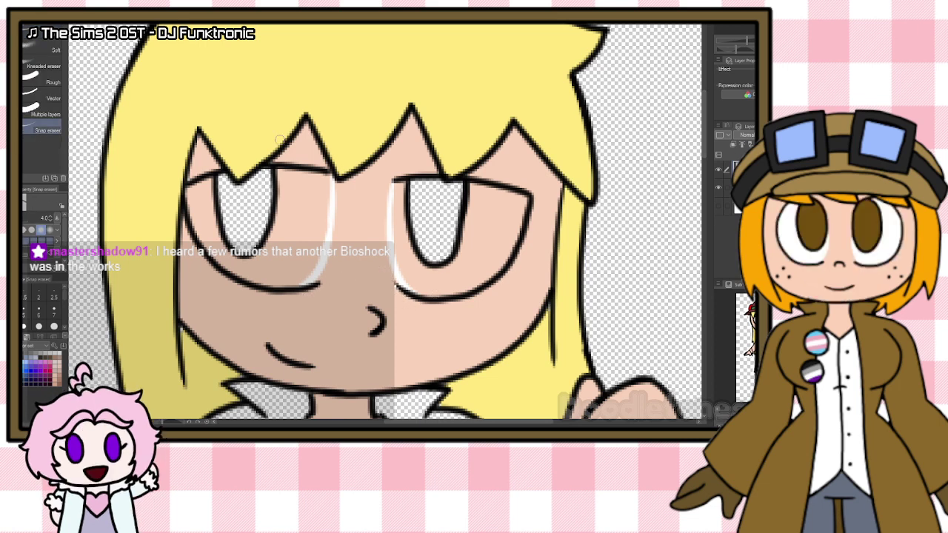
{"action": "key", "text": "p"}
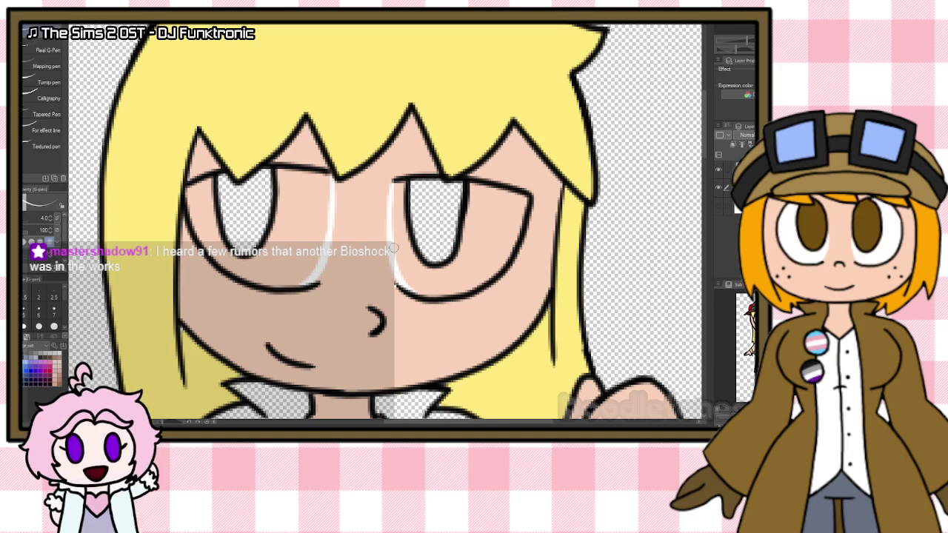
Step: Fill both eye areas around the irises with white and smooth their inner edges with the pen
{"action": "key", "text": "i"}
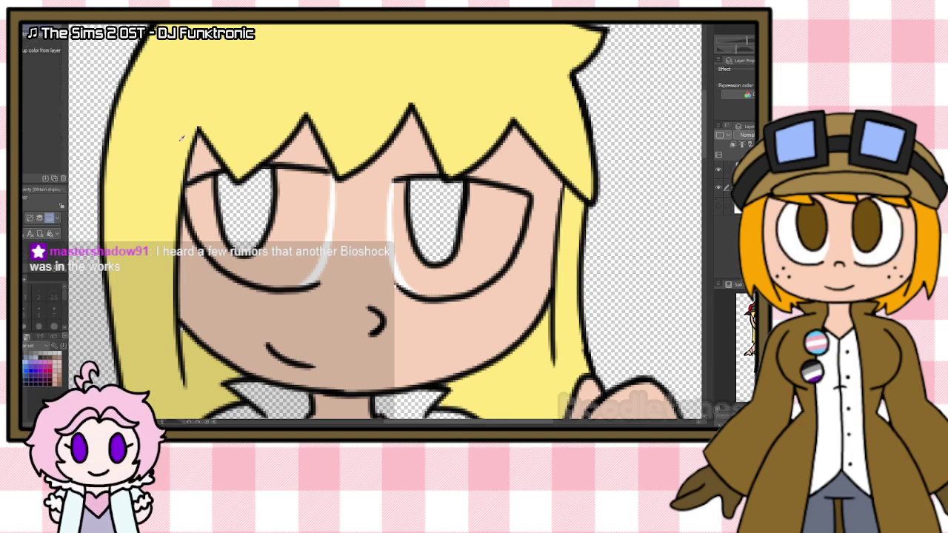
{"action": "key", "text": "p"}
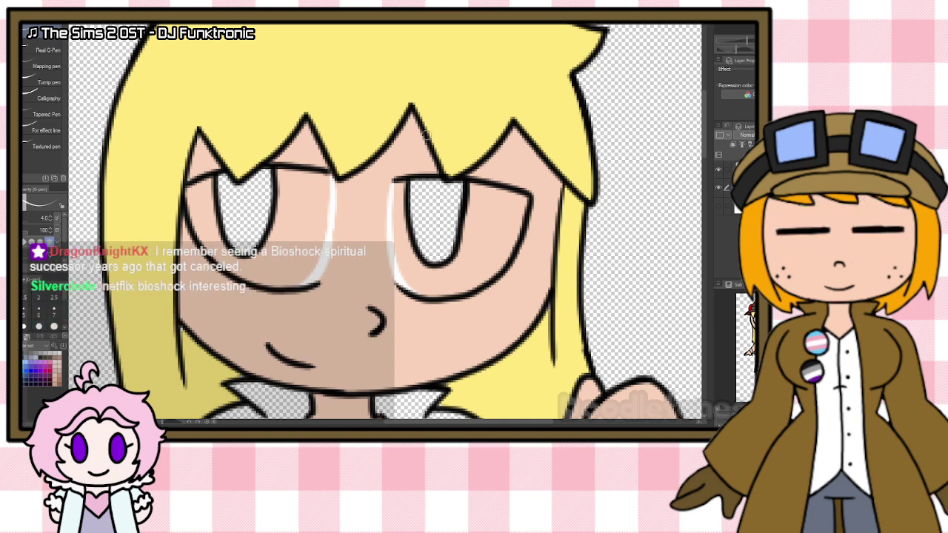
{"action": "key", "text": "g"}
{"action": "left_click", "coordinate": [316, 230]}
{"action": "left_click", "coordinate": [488, 222]}
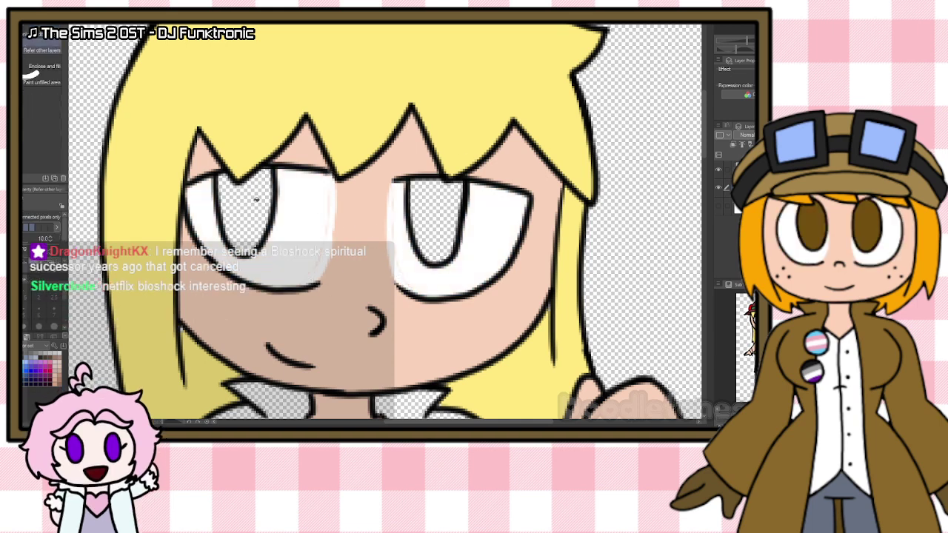
{"action": "key", "text": "p"}
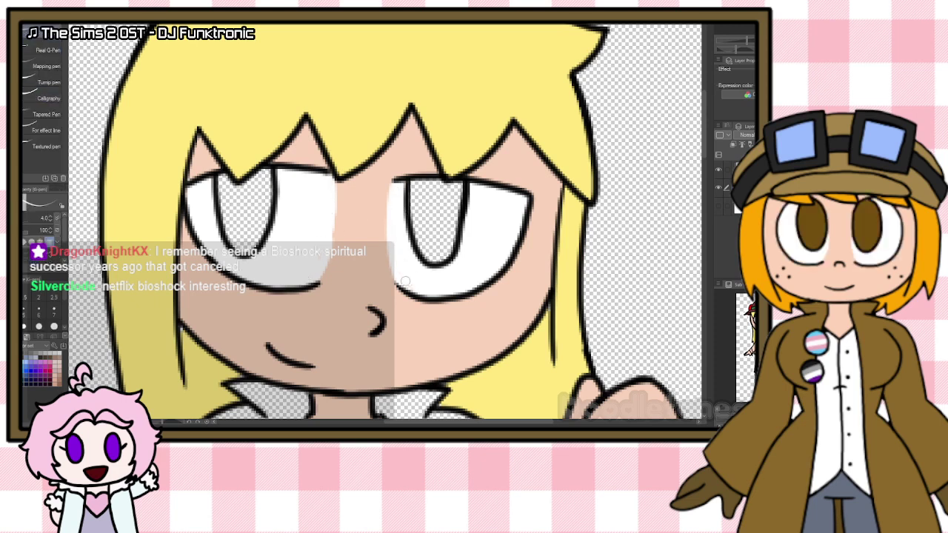
Step: Sample the olive eye colour from the reference image and fill both irises with it
{"action": "key", "text": "i"}
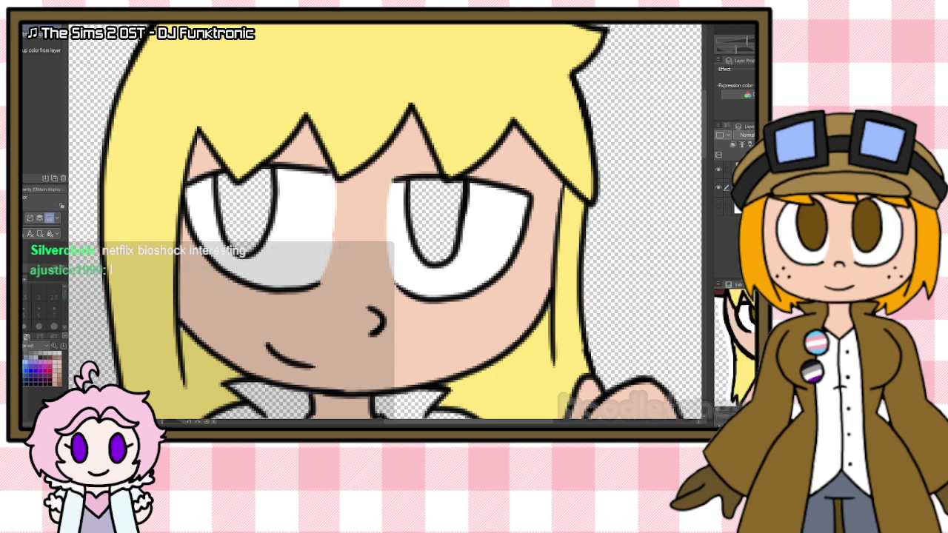
{"action": "key", "text": "g"}
{"action": "left_click", "coordinate": [222, 209]}
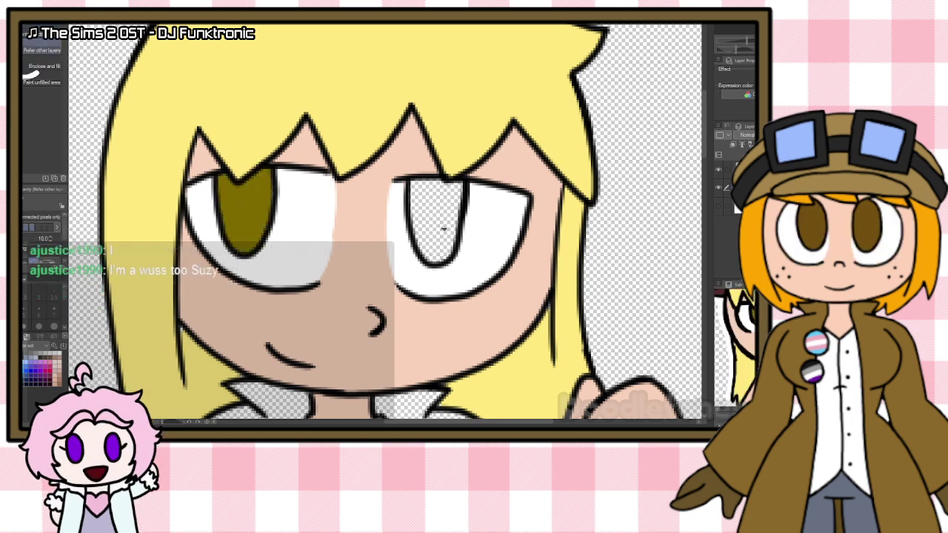
{"action": "left_click", "coordinate": [443, 222]}
{"action": "scroll", "coordinate": [461, 287], "scroll_direction": "down", "scroll_amount": 5}
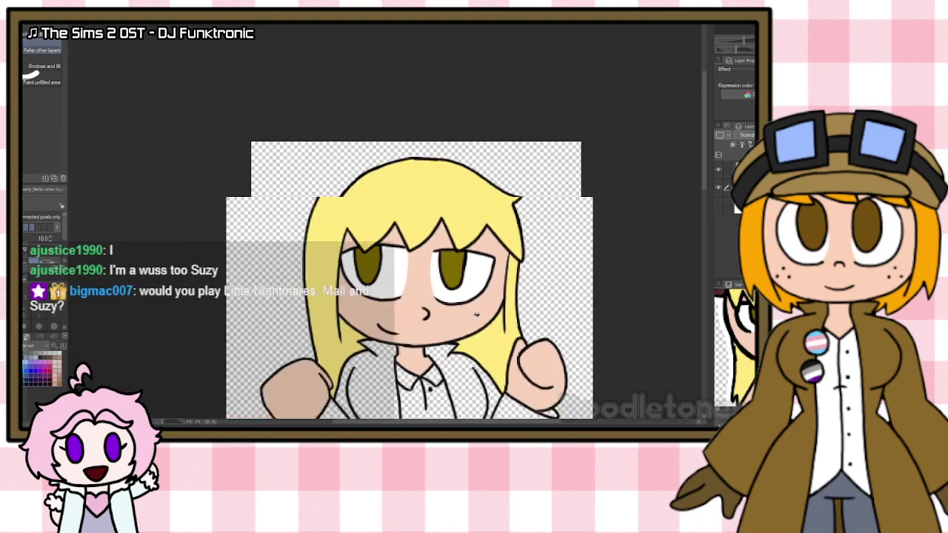
{"action": "scroll", "coordinate": [539, 309], "scroll_direction": "up", "scroll_amount": 3}
{"action": "scroll", "coordinate": [518, 314], "scroll_direction": "up", "scroll_amount": 2}
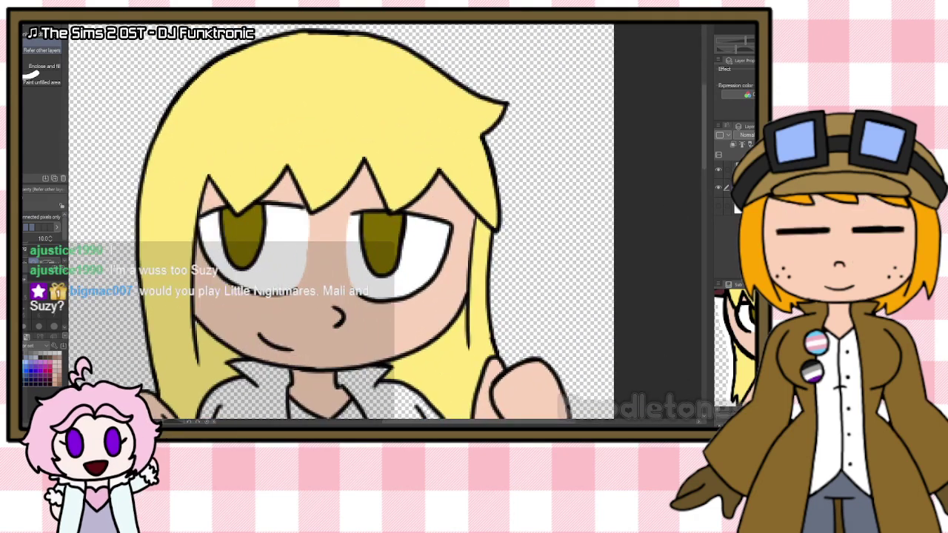
Step: Touch up the lines and colour edges around the eyes and hair with the pen and eraser, using sampled colours
{"action": "key", "text": "p"}
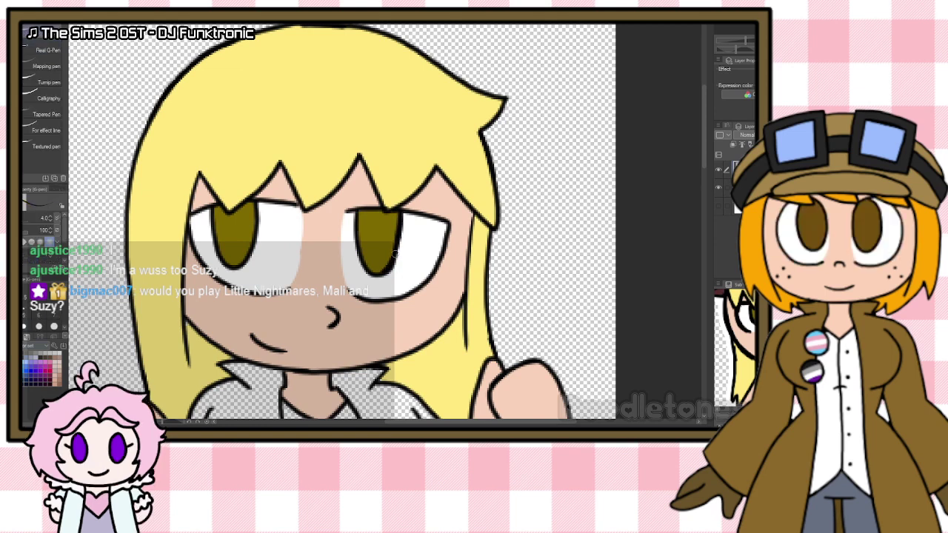
{"action": "key", "text": "e"}
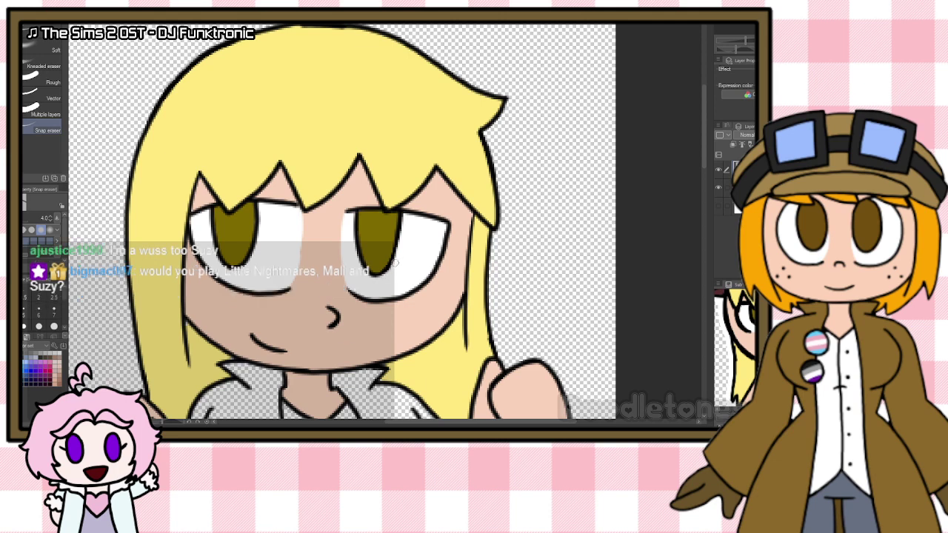
{"action": "key", "text": "i"}
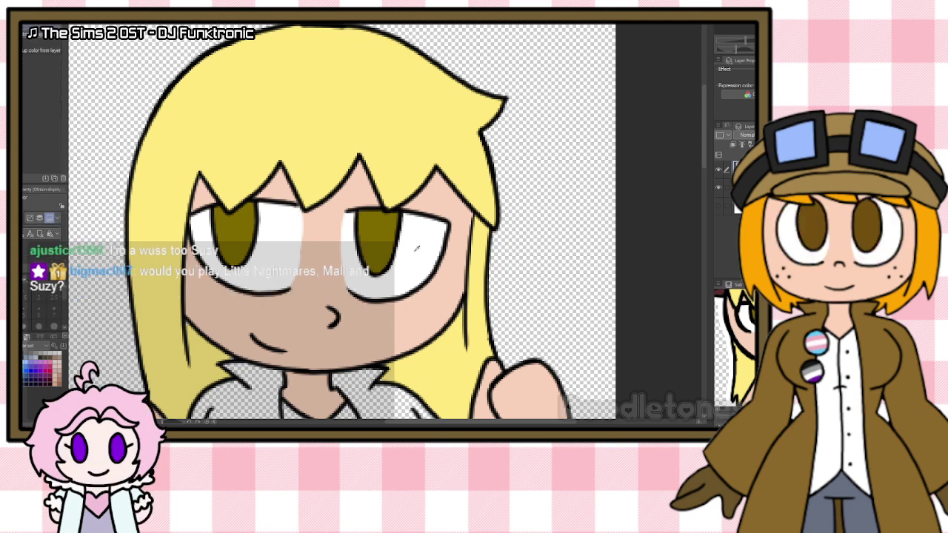
{"action": "key", "text": "p"}
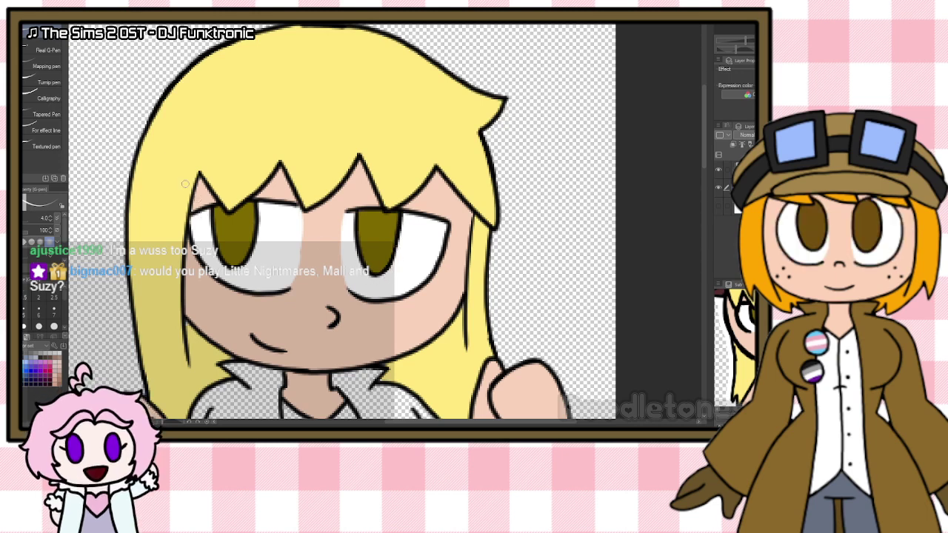
{"action": "key", "text": "i"}
{"action": "key", "text": "p"}
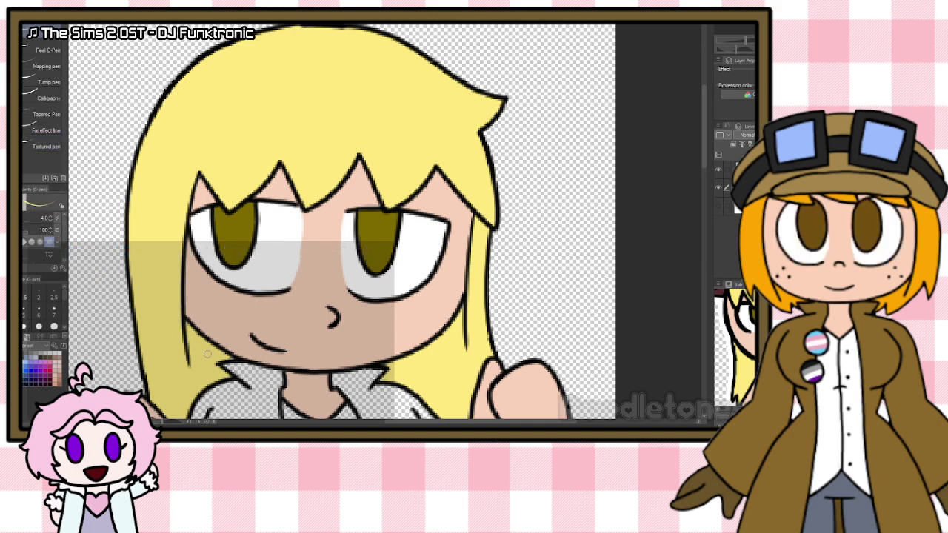
Step: Fill the jacket's body, collar and sleeves with purple, and touch up the unfilled gaps beside the sleeves with the pen
{"action": "scroll", "coordinate": [207, 354], "scroll_direction": "down", "scroll_amount": 5}
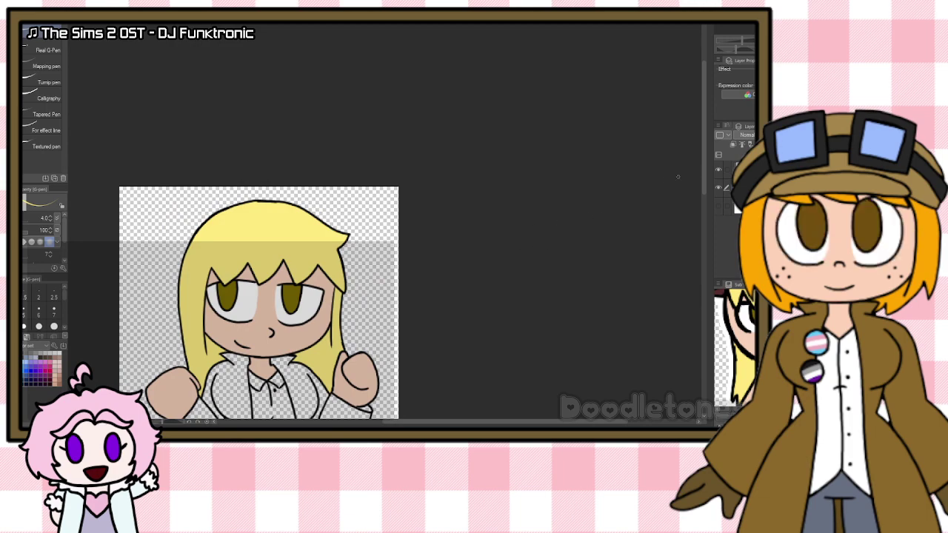
{"action": "left_click_drag", "start_coordinate": [704, 184], "coordinate": [701, 256]}
{"action": "scroll", "coordinate": [232, 169], "scroll_direction": "up", "scroll_amount": 5}
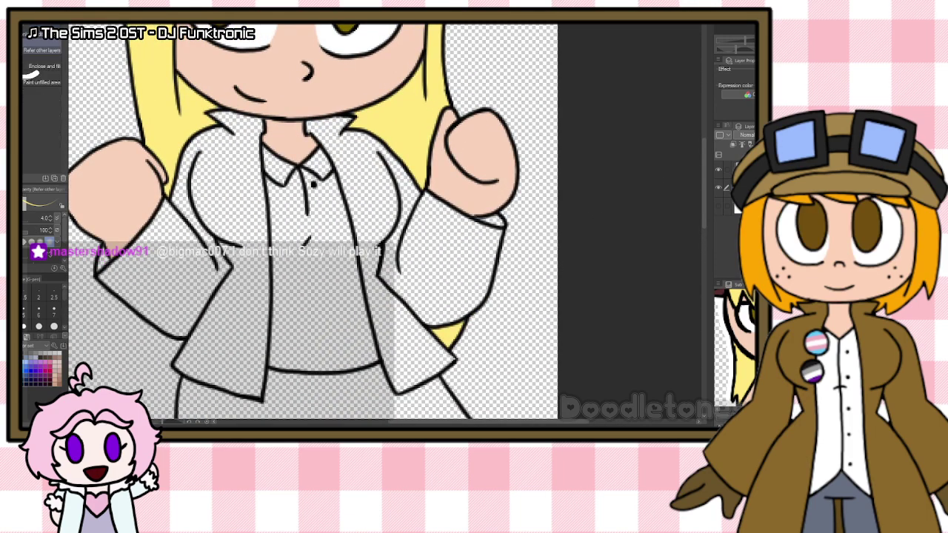
{"action": "key", "text": "g"}
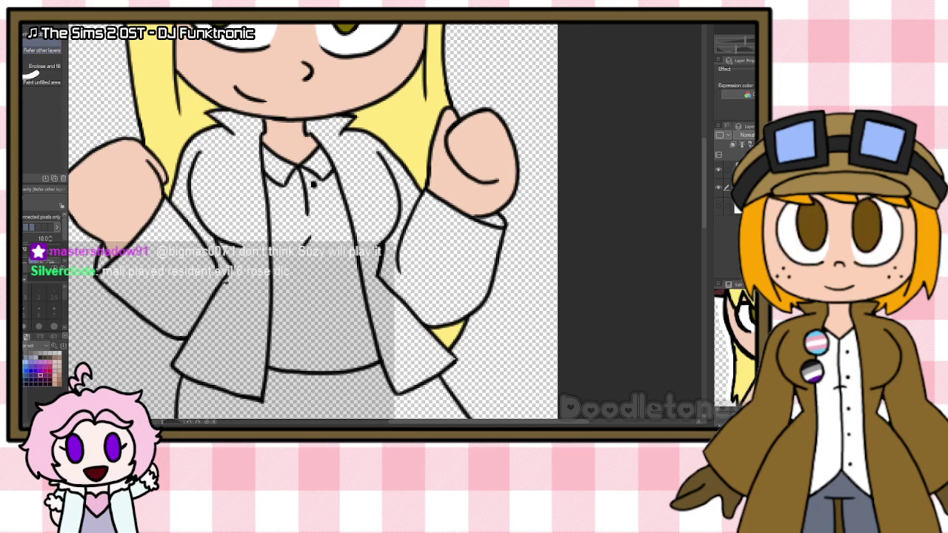
{"action": "left_click", "coordinate": [185, 267]}
{"action": "left_click", "coordinate": [248, 294]}
{"action": "left_click", "coordinate": [429, 252]}
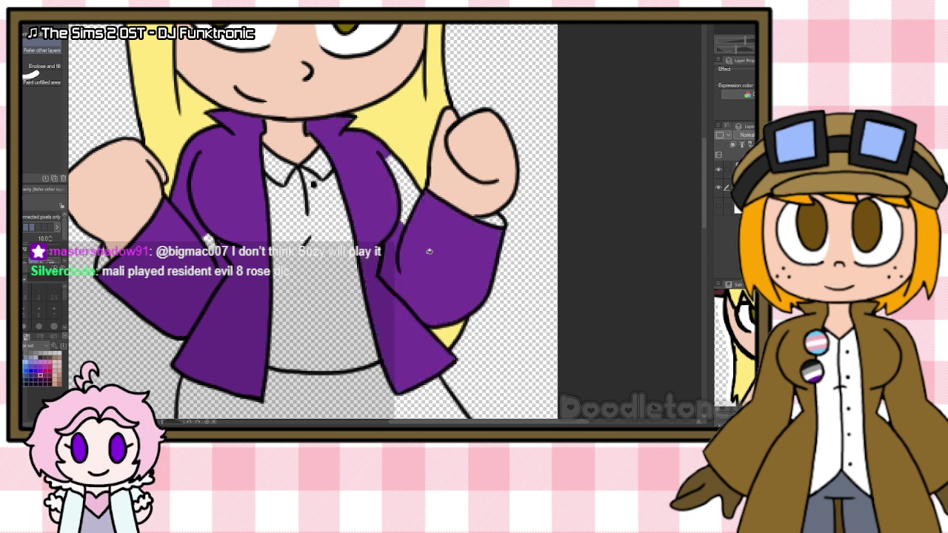
{"action": "left_click", "coordinate": [404, 185]}
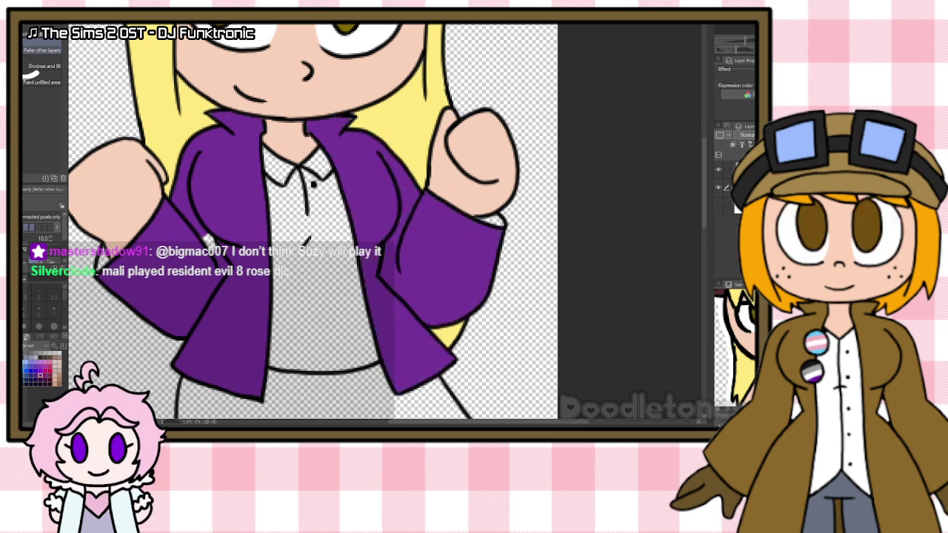
{"action": "key", "text": "p"}
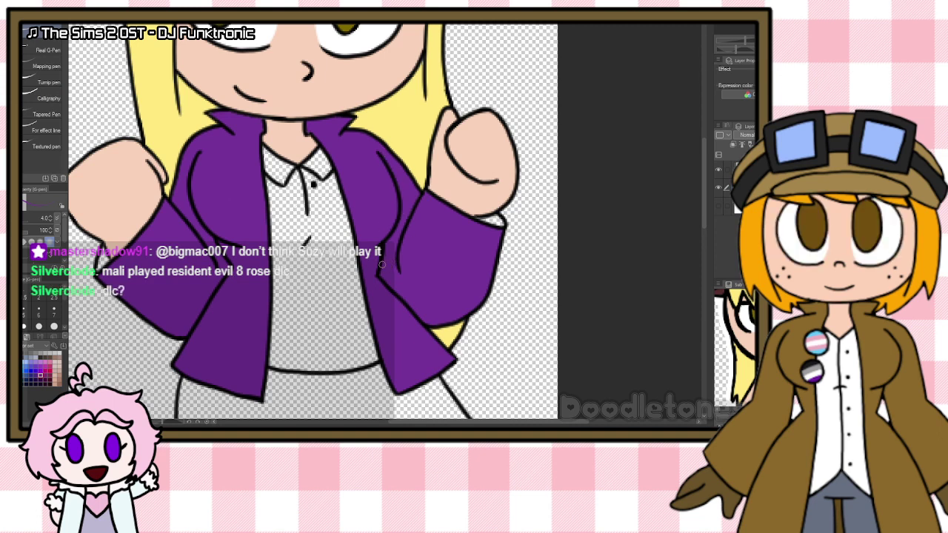
{"action": "key", "text": "g"}
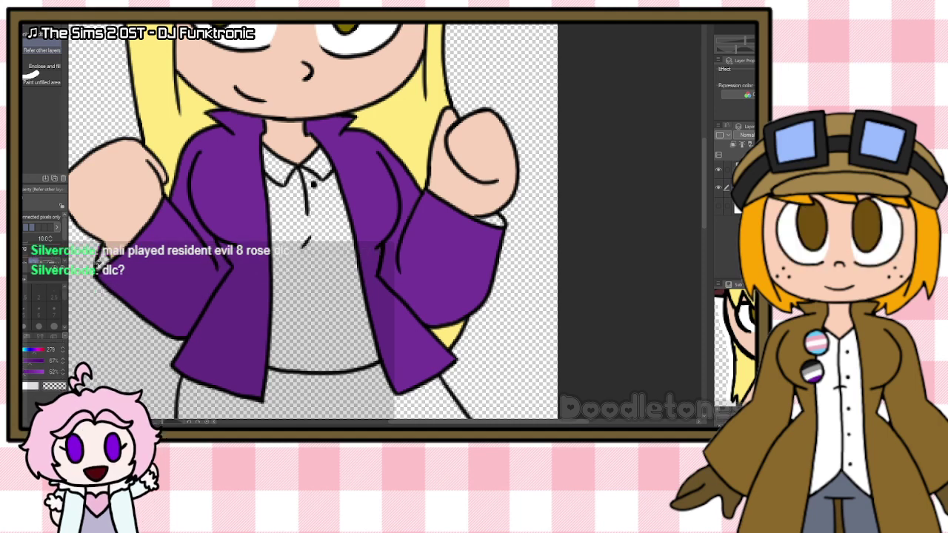
Step: Fill the open gap inside the sleeve cuff with purple and touch up the leftover cuff gaps with the pen
{"action": "left_click", "coordinate": [494, 218]}
{"action": "key", "text": "p"}
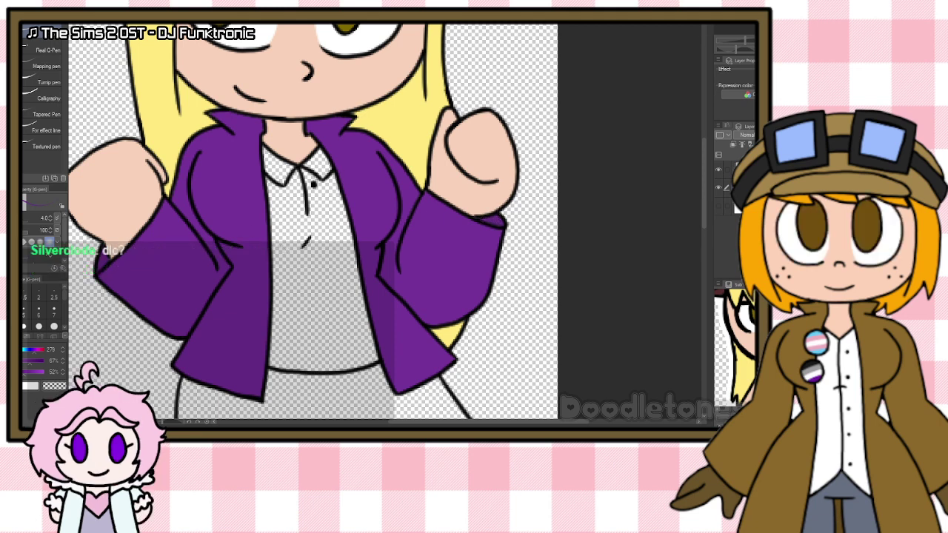
Step: Try filling the shirt and both collar flaps with a strong pink, and undo those fills
{"action": "key", "text": "g"}
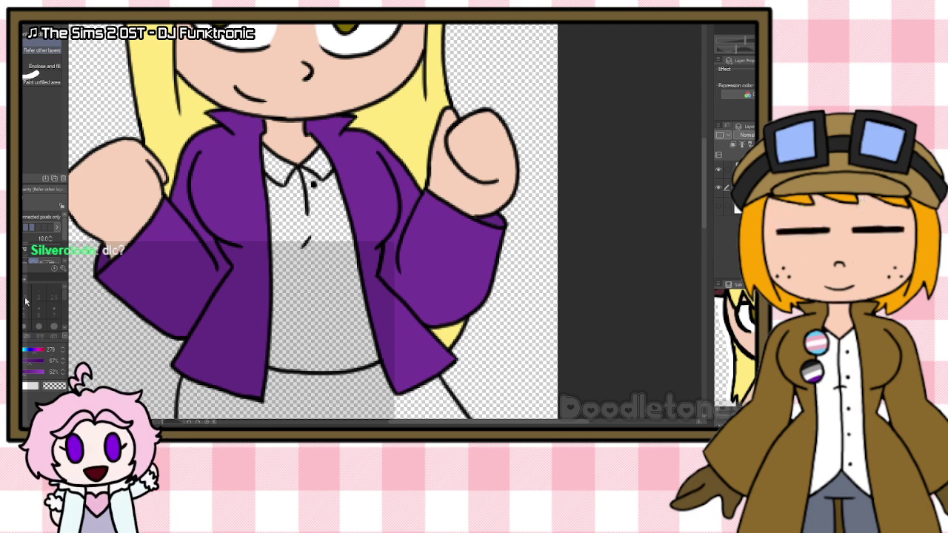
{"action": "left_click", "coordinate": [28, 337]}
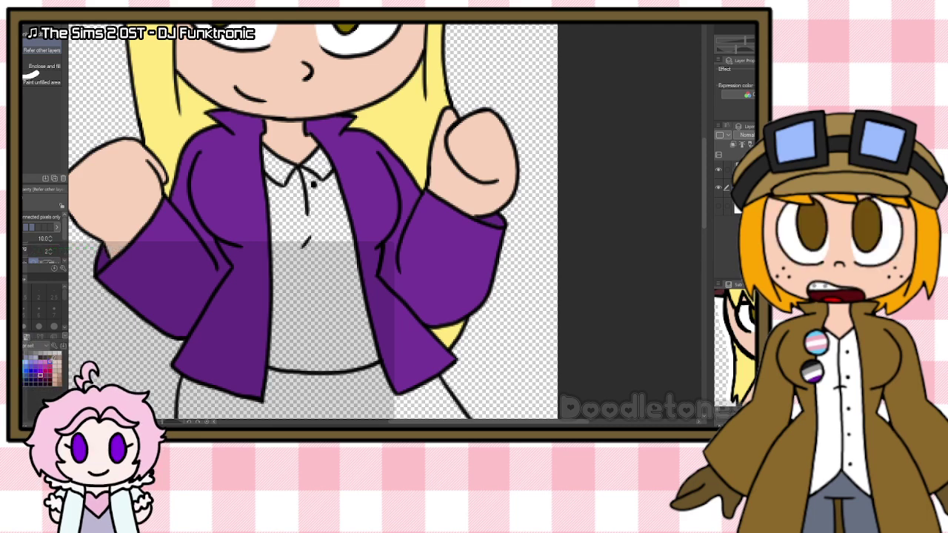
{"action": "left_click", "coordinate": [283, 169]}
{"action": "left_click", "coordinate": [326, 194]}
{"action": "left_click", "coordinate": [323, 166]}
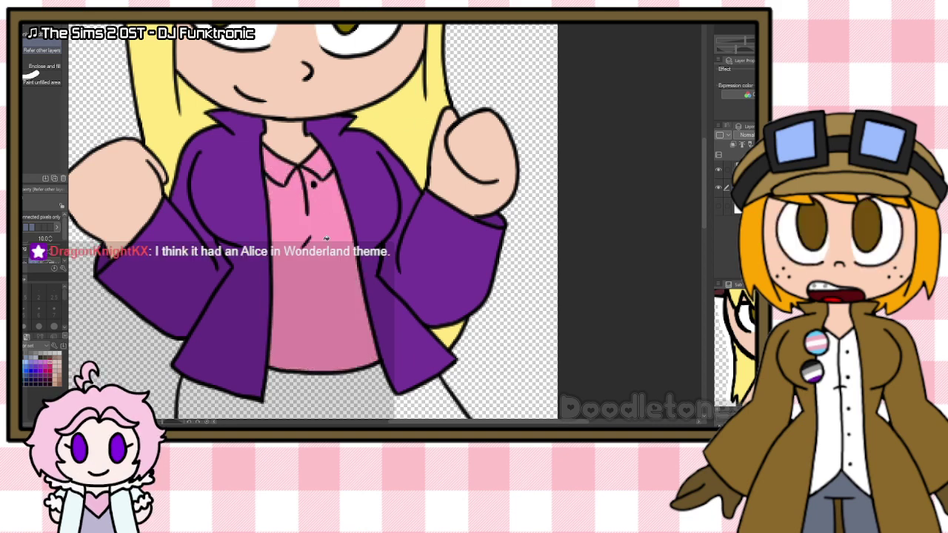
{"action": "key", "text": "ctrl+z"}
{"action": "key", "text": "ctrl+z"}
{"action": "key", "text": "ctrl+z"}
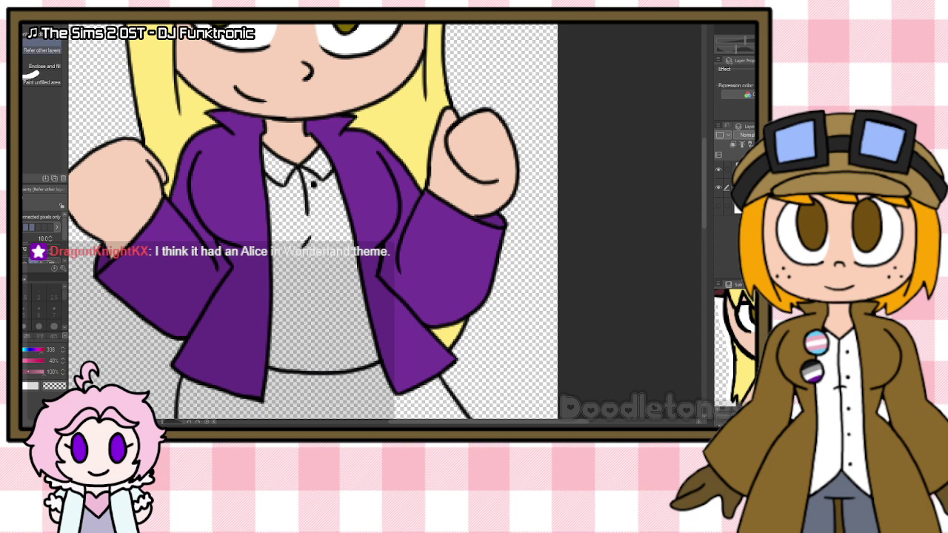
Step: Fill the shirt and both collar flaps with a paler, less saturated pink, and touch up the collar with the pen
{"action": "left_click_drag", "start_coordinate": [282, 164], "coordinate": [318, 176]}
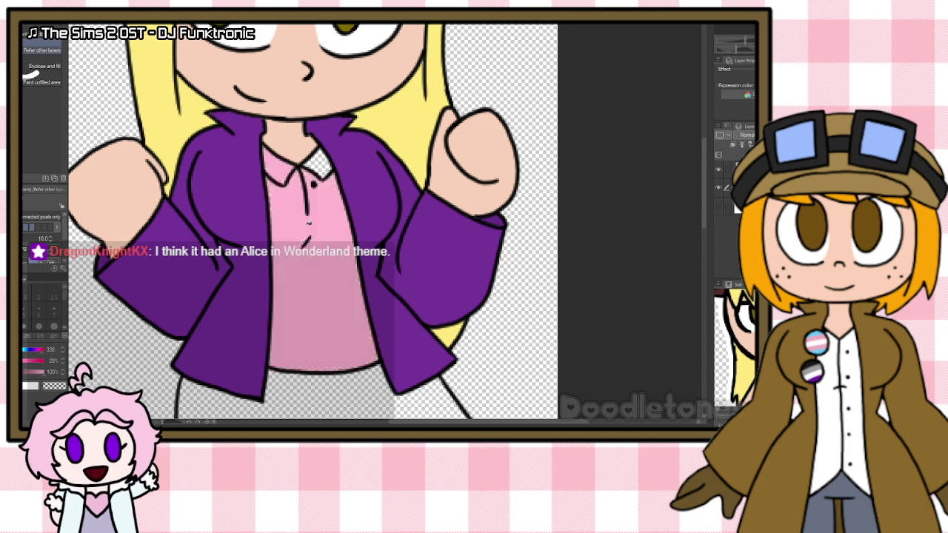
{"action": "key", "text": "p"}
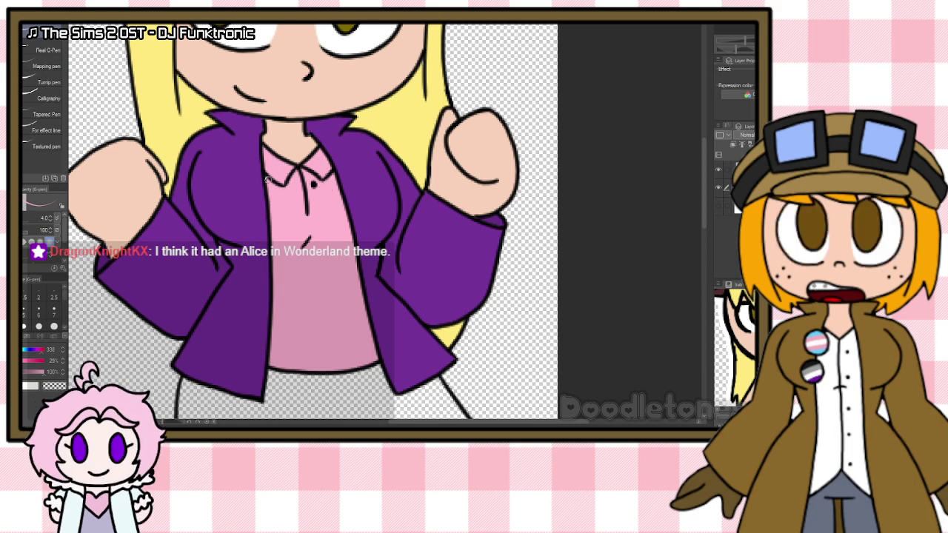
Step: Fill the skirt with pale yellow and its visible underside at the hem with a darker shade of the same yellow
{"action": "scroll", "coordinate": [280, 178], "scroll_direction": "down", "scroll_amount": 4}
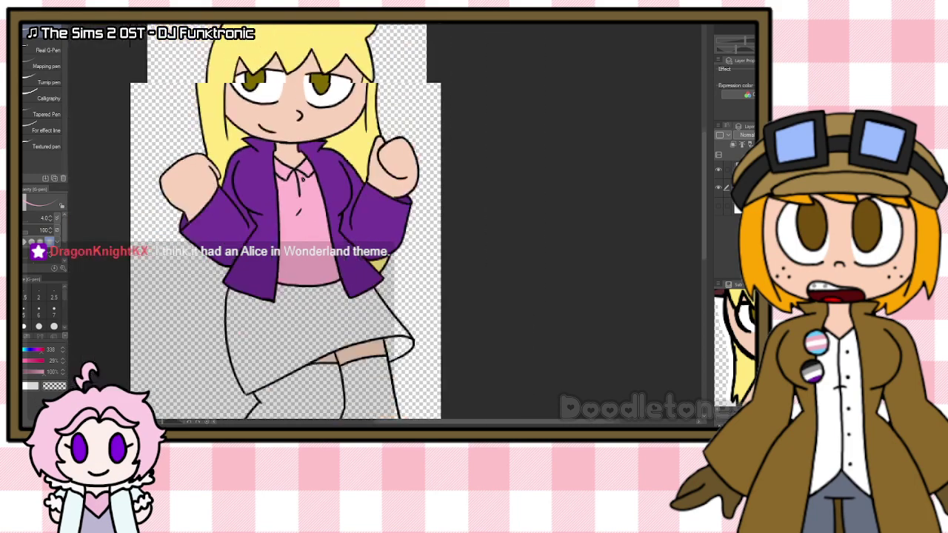
{"action": "scroll", "coordinate": [322, 296], "scroll_direction": "up", "scroll_amount": 3}
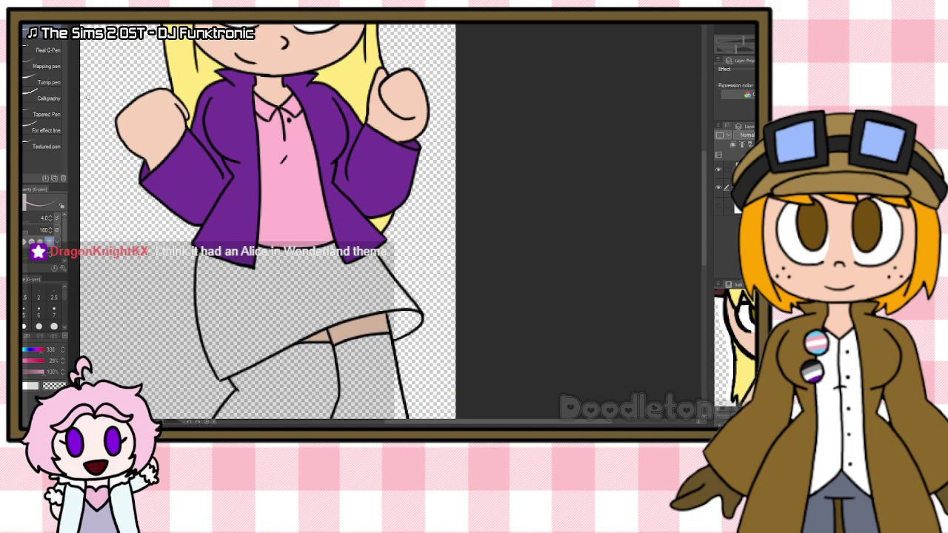
{"action": "key", "text": "g"}
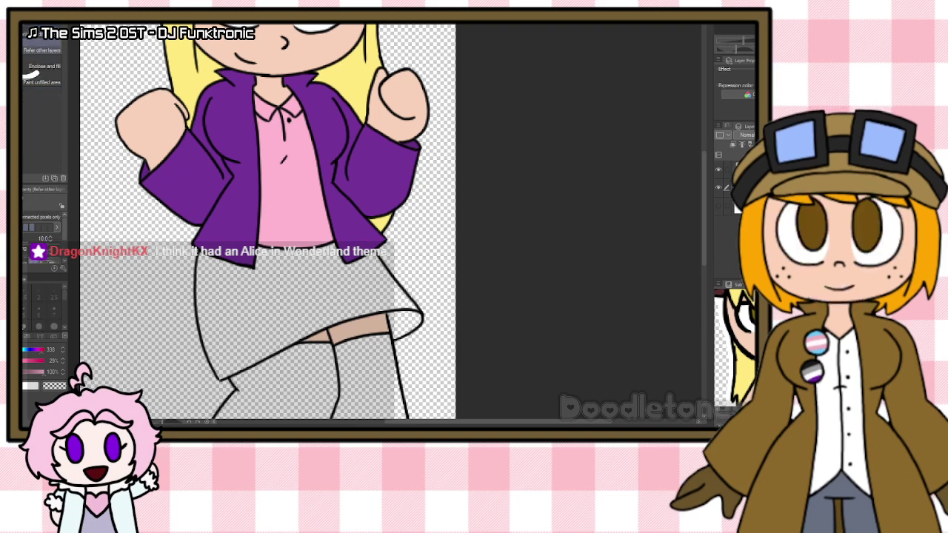
{"action": "left_click", "coordinate": [31, 337]}
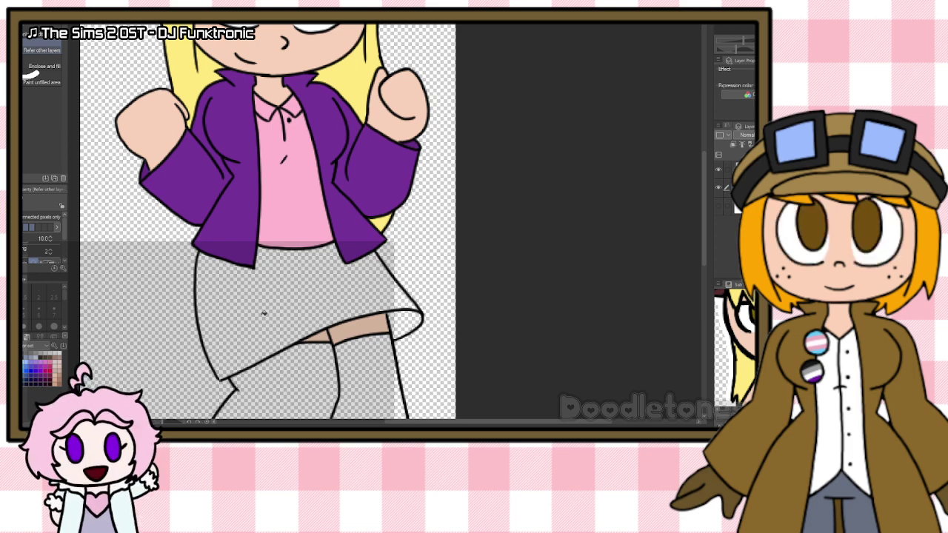
{"action": "left_click", "coordinate": [264, 314]}
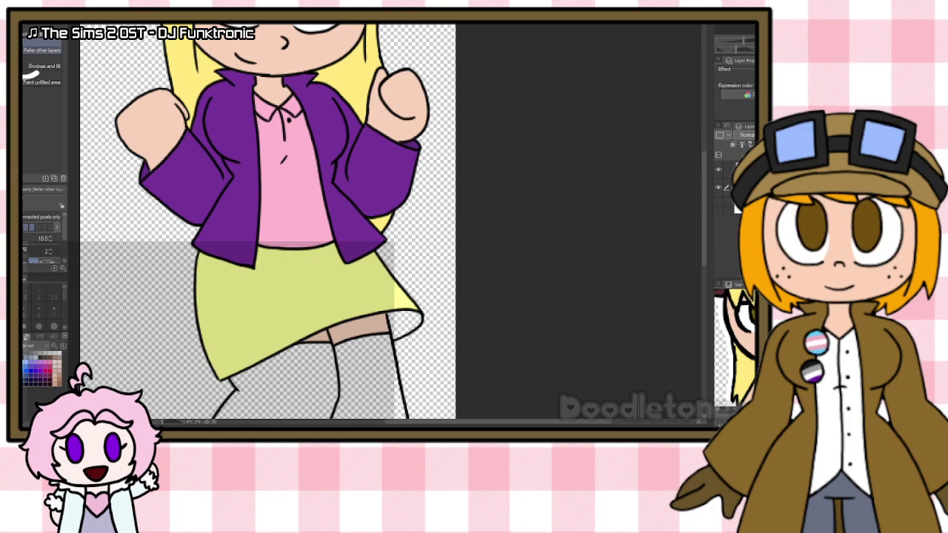
{"action": "left_click", "coordinate": [15, 337]}
{"action": "left_click_drag", "start_coordinate": [34, 373], "coordinate": [31, 374]}
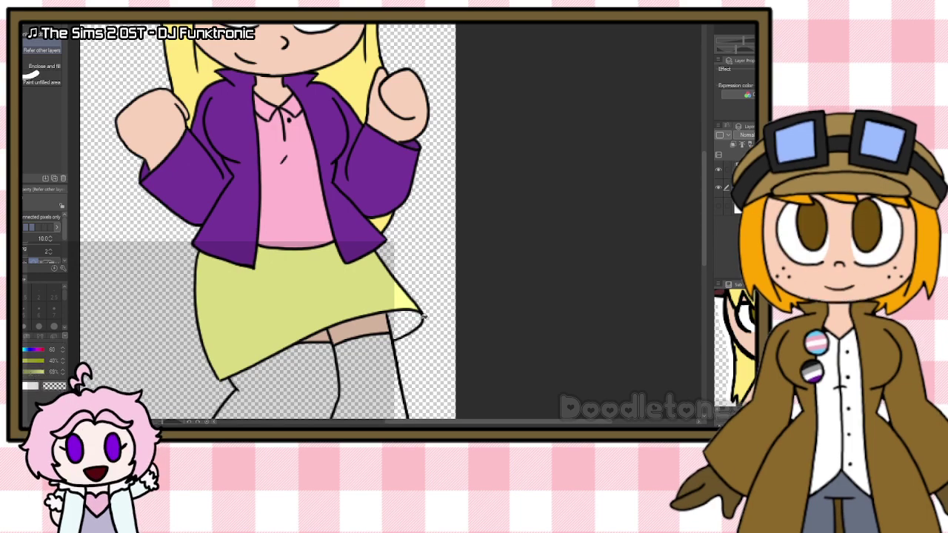
Step: Fill both long stockings with white
{"action": "scroll", "coordinate": [497, 296], "scroll_direction": "down", "scroll_amount": 5}
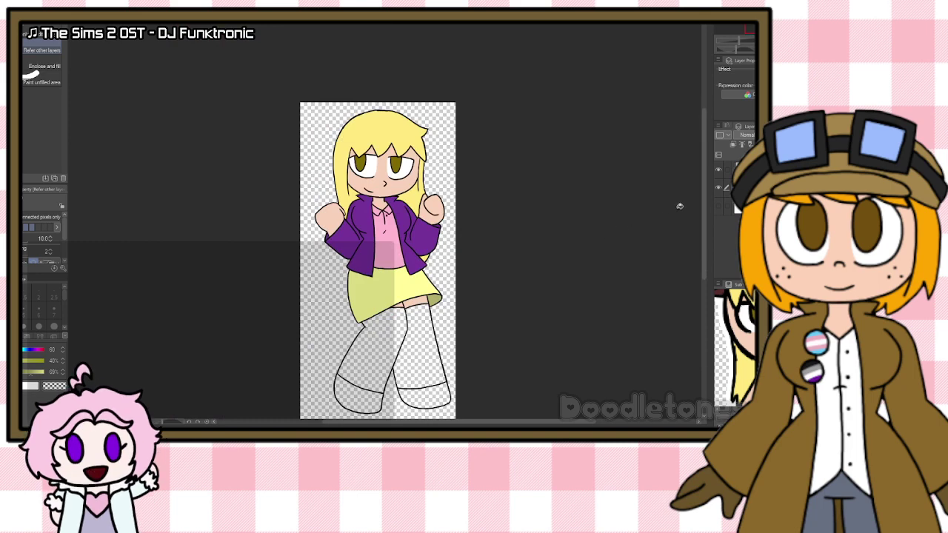
{"action": "left_click_drag", "start_coordinate": [703, 199], "coordinate": [703, 222]}
{"action": "scroll", "coordinate": [456, 326], "scroll_direction": "up", "scroll_amount": 1}
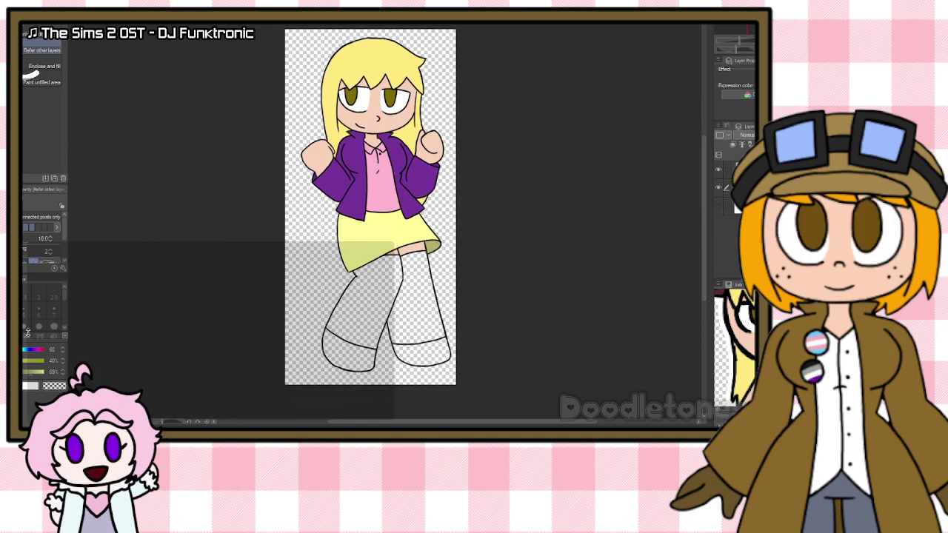
{"action": "left_click", "coordinate": [27, 336]}
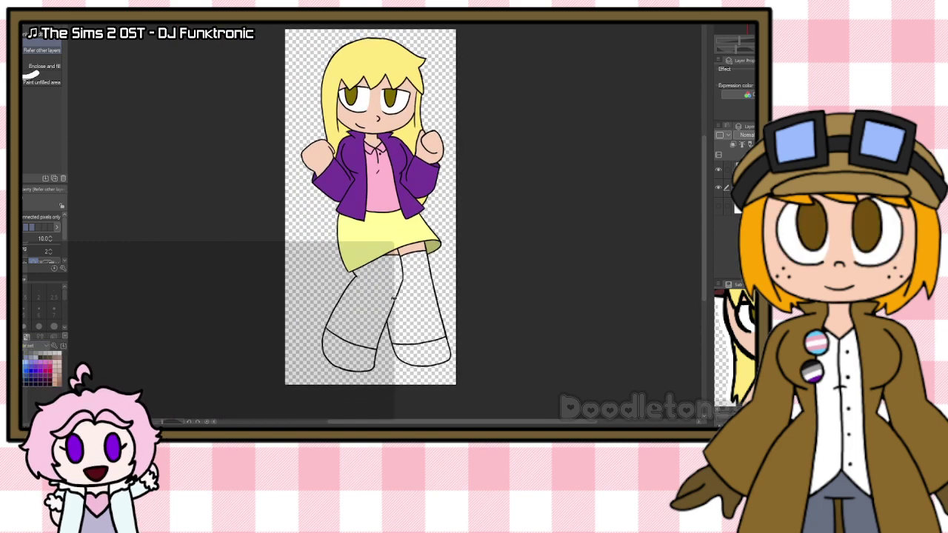
{"action": "left_click", "coordinate": [413, 301]}
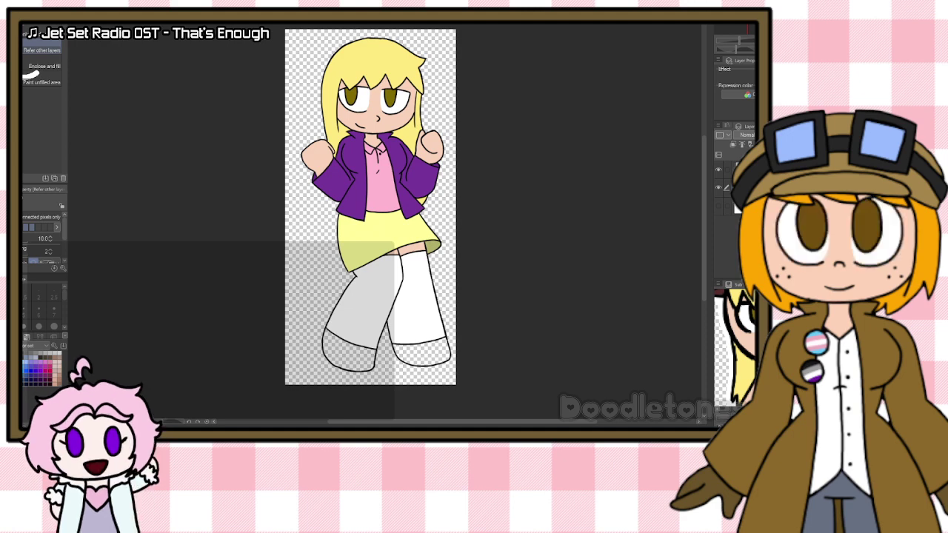
Step: Move the reference image to another area and fill both shoes with near-black
{"action": "left_click_drag", "start_coordinate": [730, 370], "coordinate": [748, 304]}
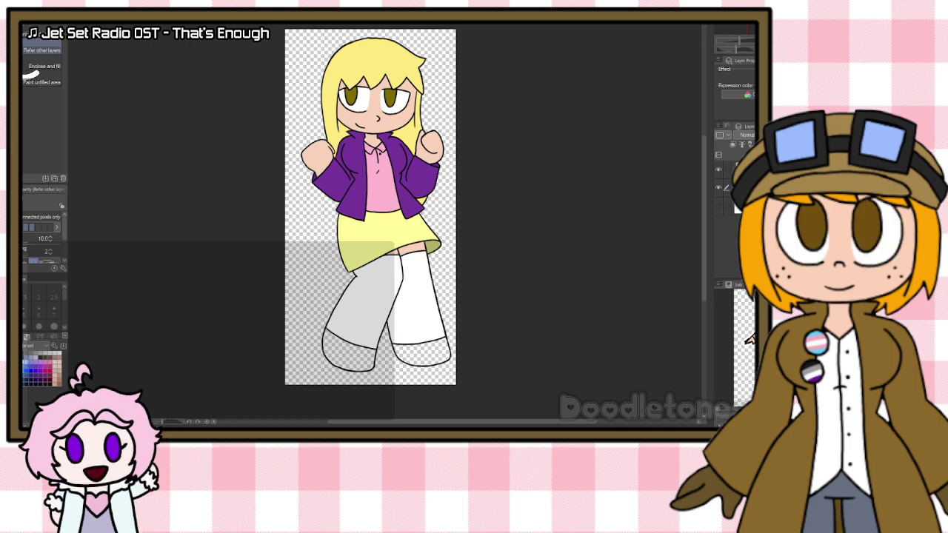
{"action": "left_click", "coordinate": [354, 357]}
{"action": "left_click", "coordinate": [418, 354]}
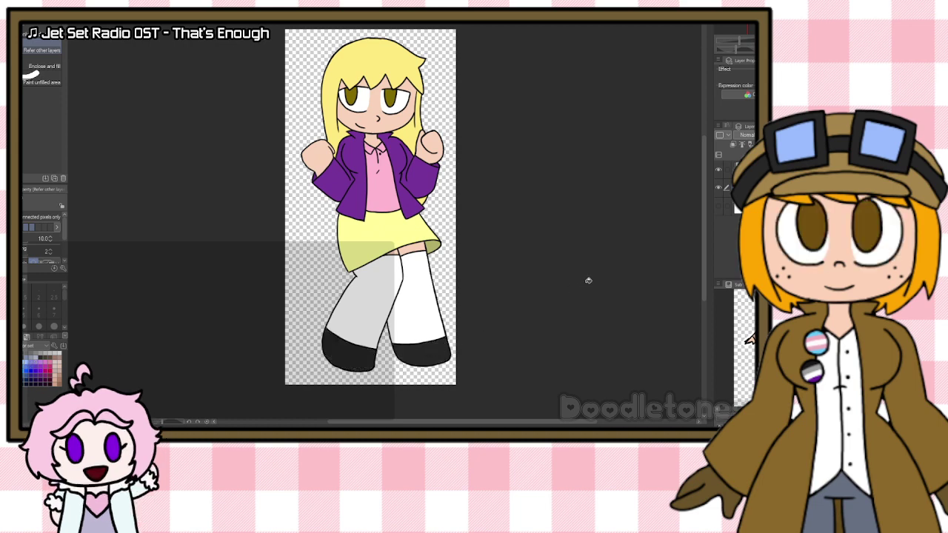
Step: Hide the character's artwork layer and fill the empty layer below it with solid black
{"action": "scroll", "coordinate": [586, 280], "scroll_direction": "up", "scroll_amount": 1}
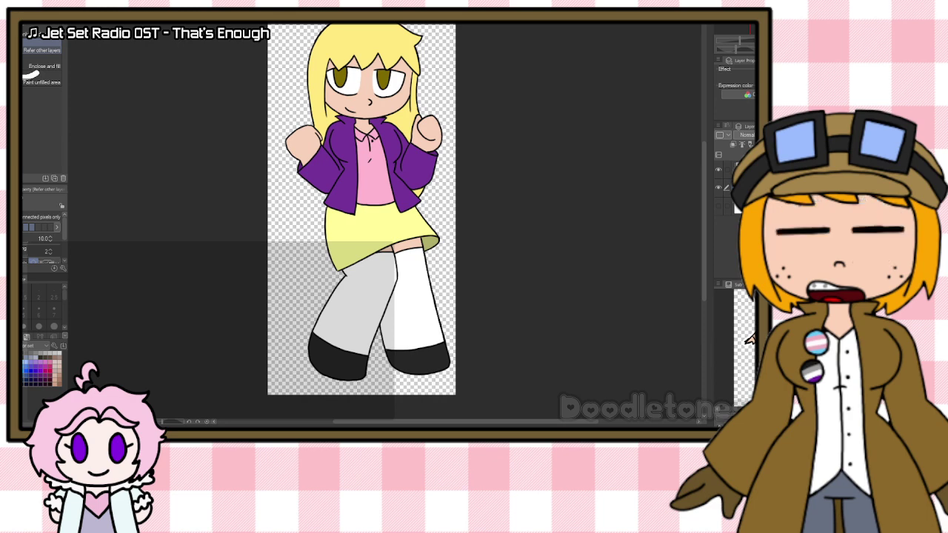
{"action": "scroll", "coordinate": [458, 207], "scroll_direction": "down", "scroll_amount": 1}
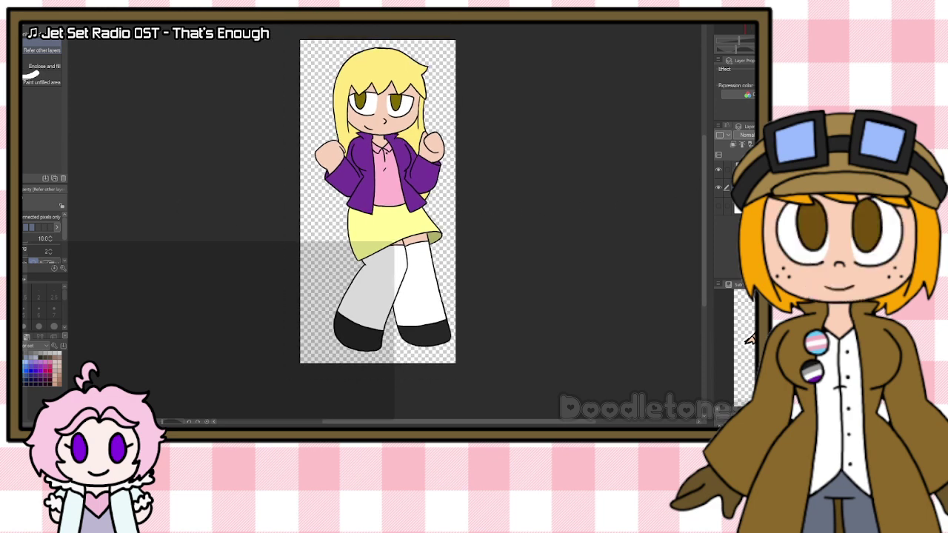
{"action": "left_click", "coordinate": [741, 169]}
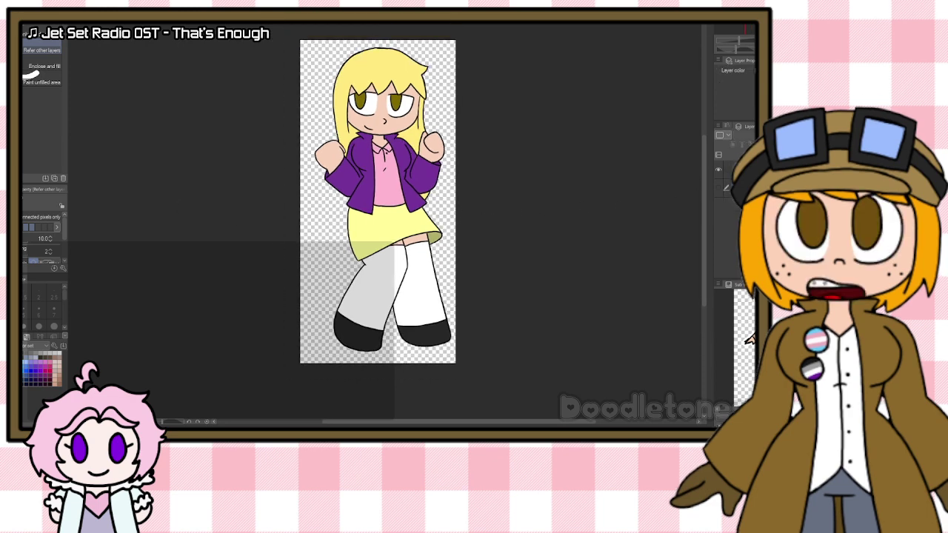
{"action": "left_click", "coordinate": [722, 170]}
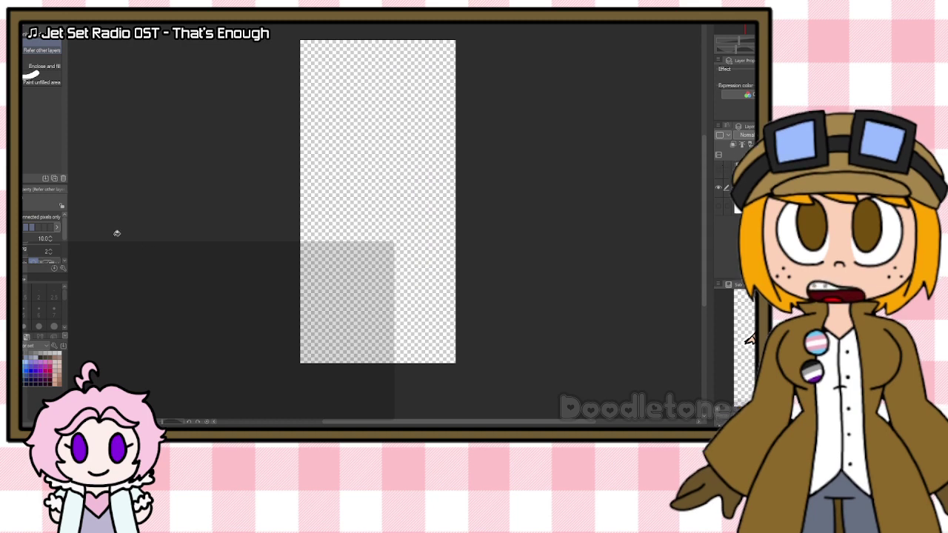
{"action": "left_click", "coordinate": [385, 205]}
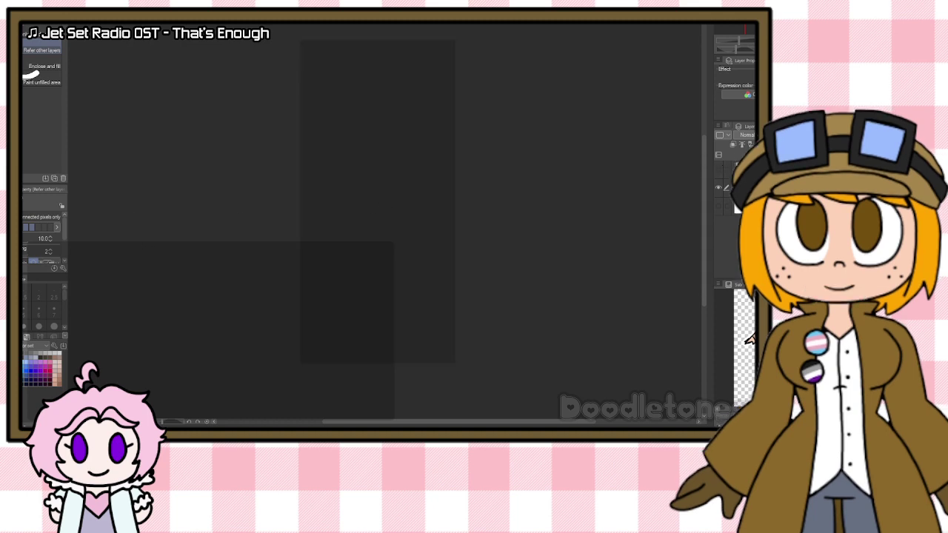
{"action": "left_click", "coordinate": [407, 232]}
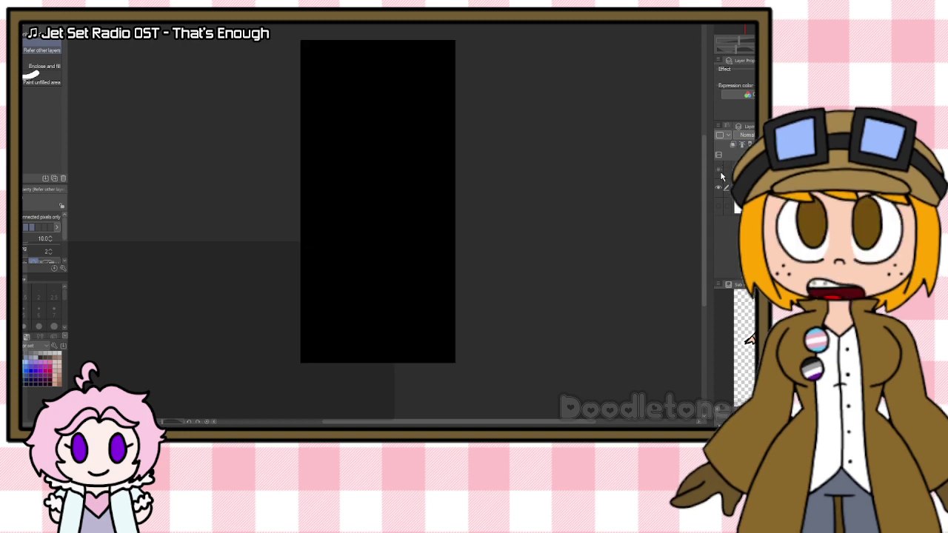
Step: Show the character layer again, auto-select the area around the figure, delete the black fill there and deselect
{"action": "left_click", "coordinate": [718, 169]}
{"action": "left_click", "coordinate": [734, 169]}
{"action": "key", "text": "w"}
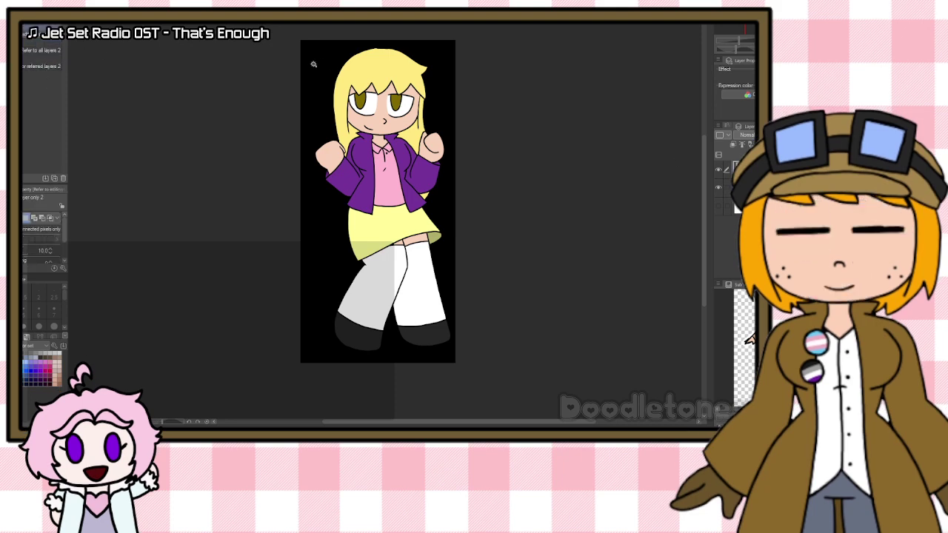
{"action": "left_click", "coordinate": [313, 64]}
{"action": "key", "text": "Delete"}
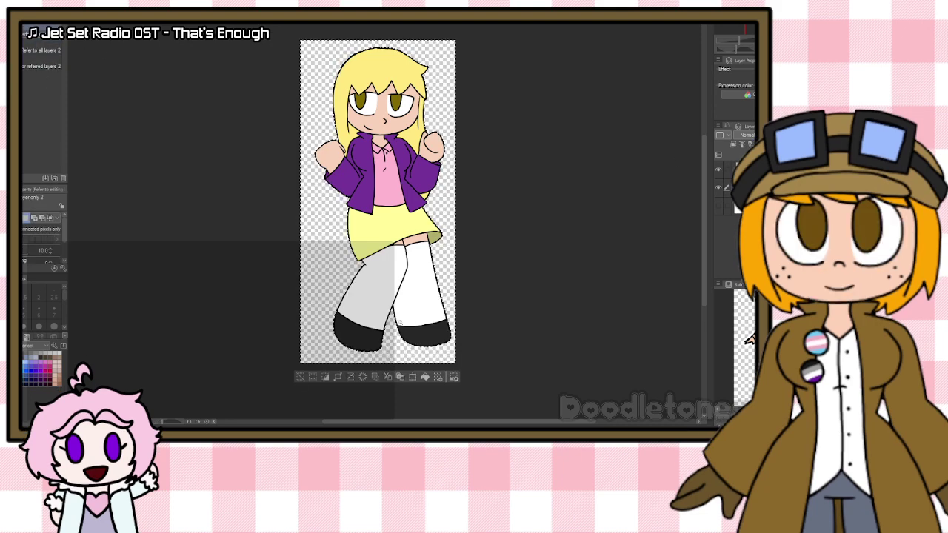
{"action": "left_click", "coordinate": [301, 377]}
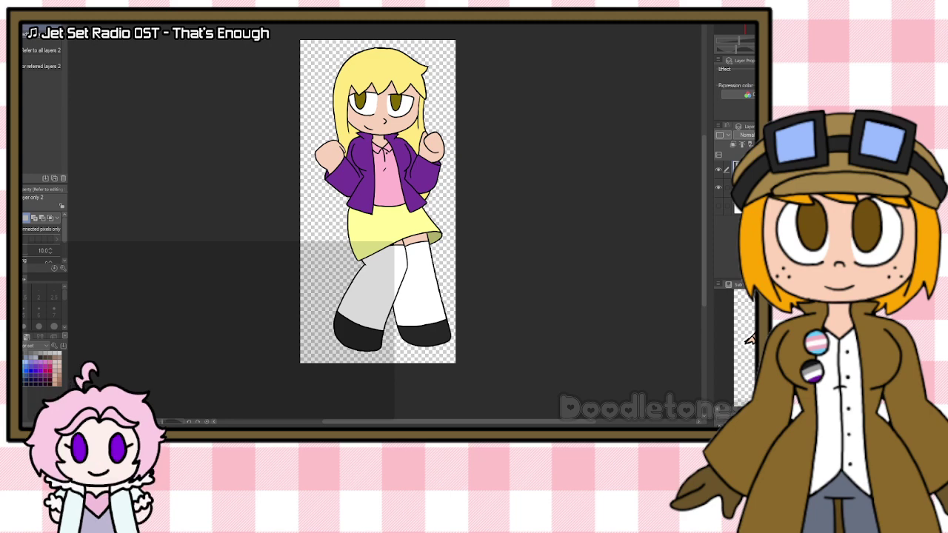
Step: Export the finished character as a single-layer PNG named "Ivy"
{"action": "left_click", "coordinate": [25, 27]}
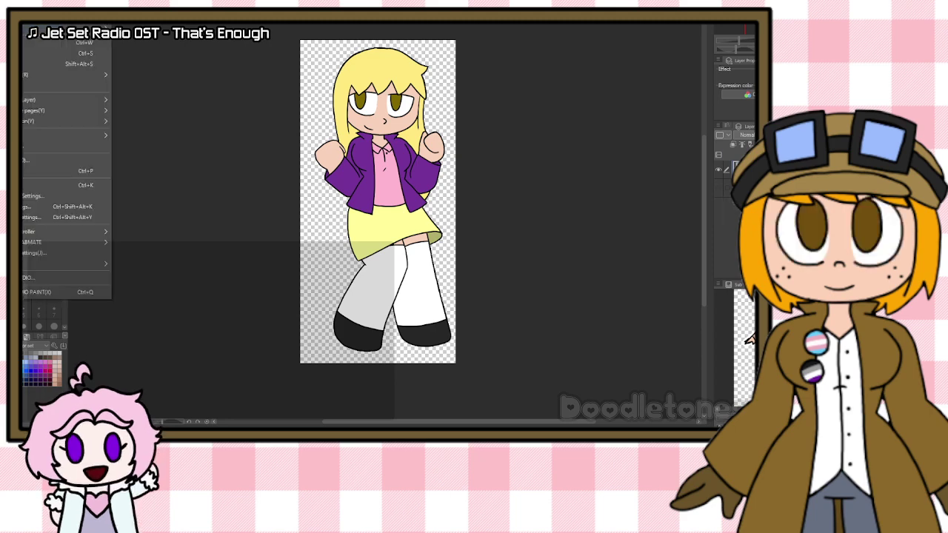
{"action": "mouse_move", "coordinate": [42, 100]}
{"action": "left_click", "coordinate": [149, 123]}
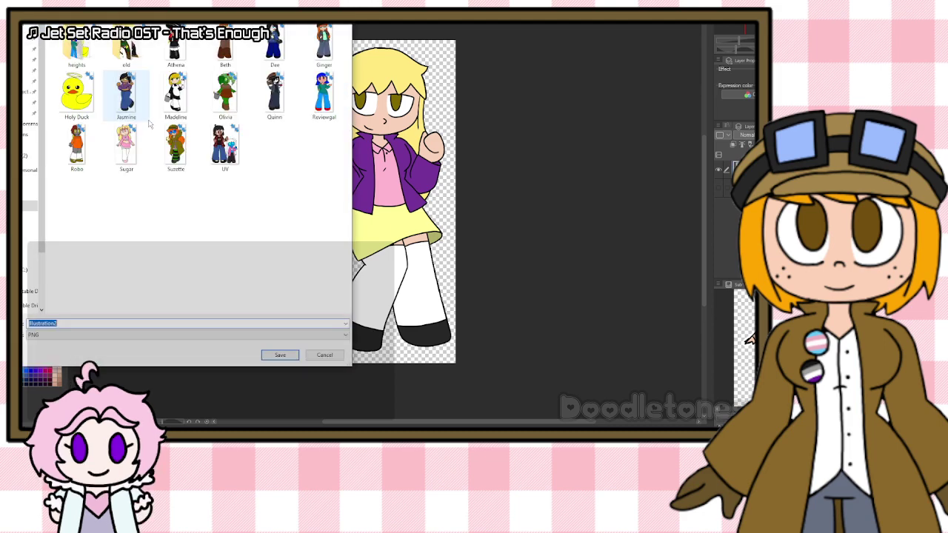
{"action": "type", "text": "Ivy"}
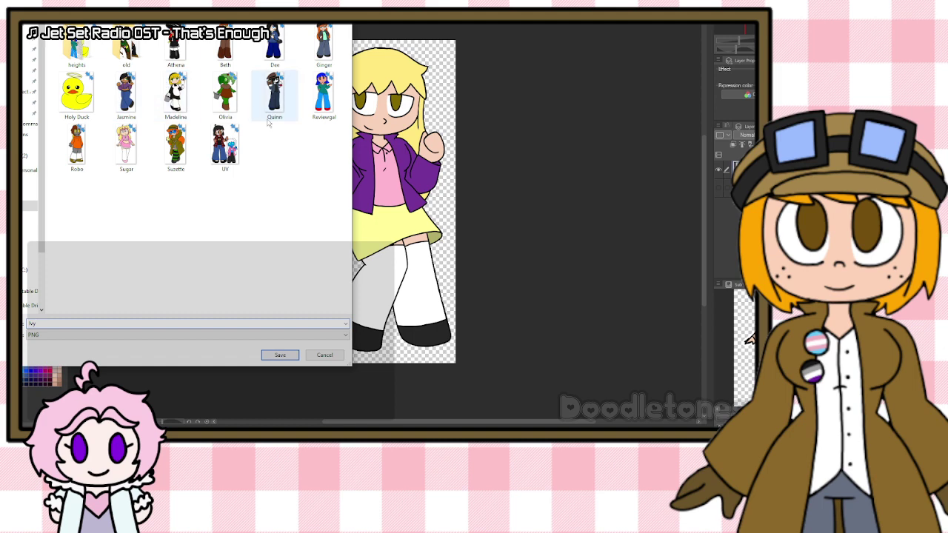
{"action": "left_click", "coordinate": [279, 355]}
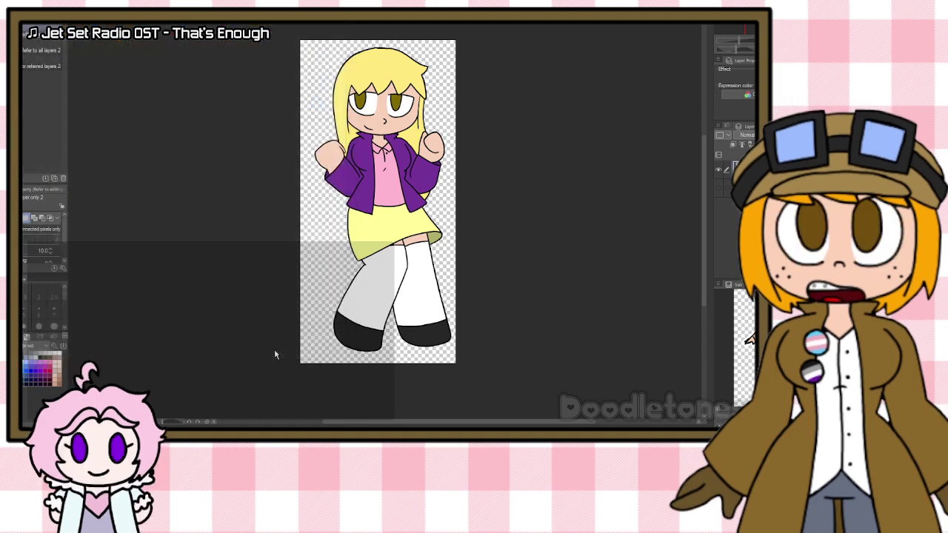
{"action": "key", "text": "Return"}
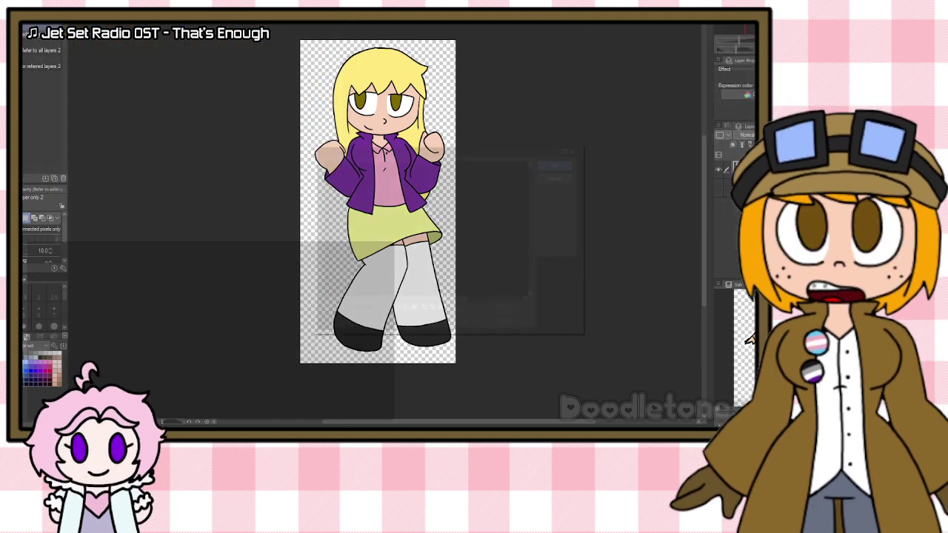
{"action": "left_click", "coordinate": [561, 163]}
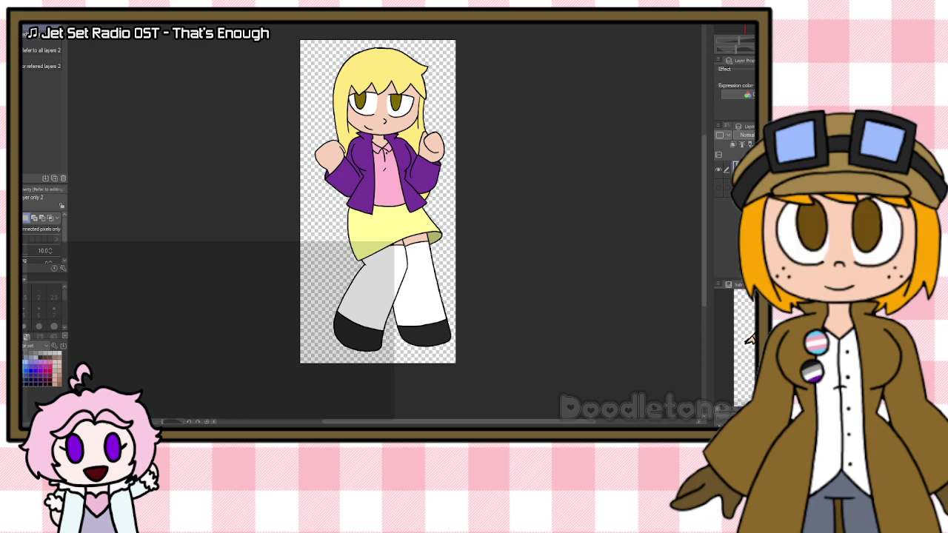
Step: Create a new A4 illustration canvas, 595 by 842 px at resolution 72, with white paper
{"action": "left_click", "coordinate": [30, 26]}
{"action": "left_click", "coordinate": [46, 31]}
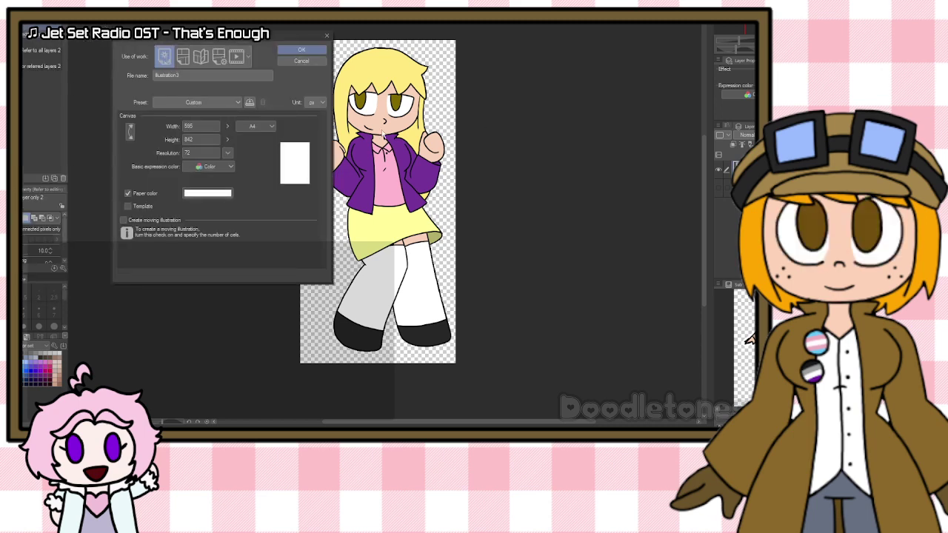
{"action": "left_click", "coordinate": [301, 50]}
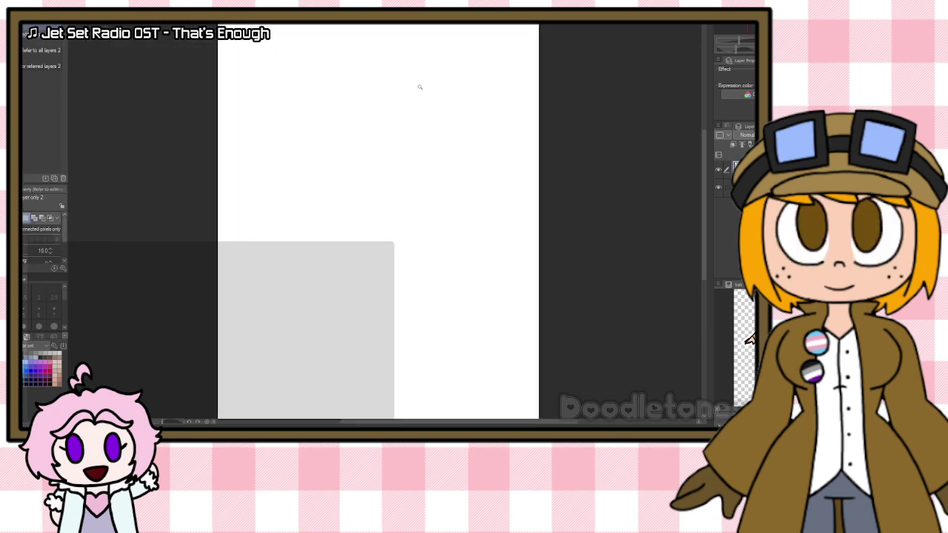
Step: Sketch a light red circle for the head in the upper left part of the canvas with the opaque watercolor brush
{"action": "left_click_drag", "start_coordinate": [703, 173], "coordinate": [703, 152]}
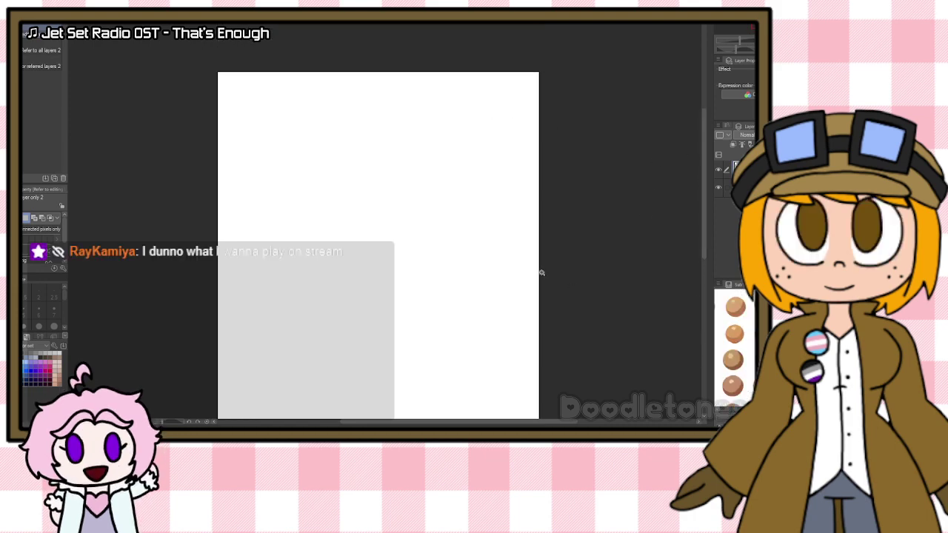
{"action": "scroll", "coordinate": [539, 269], "scroll_direction": "up", "scroll_amount": 1}
{"action": "scroll", "coordinate": [478, 221], "scroll_direction": "up", "scroll_amount": 1}
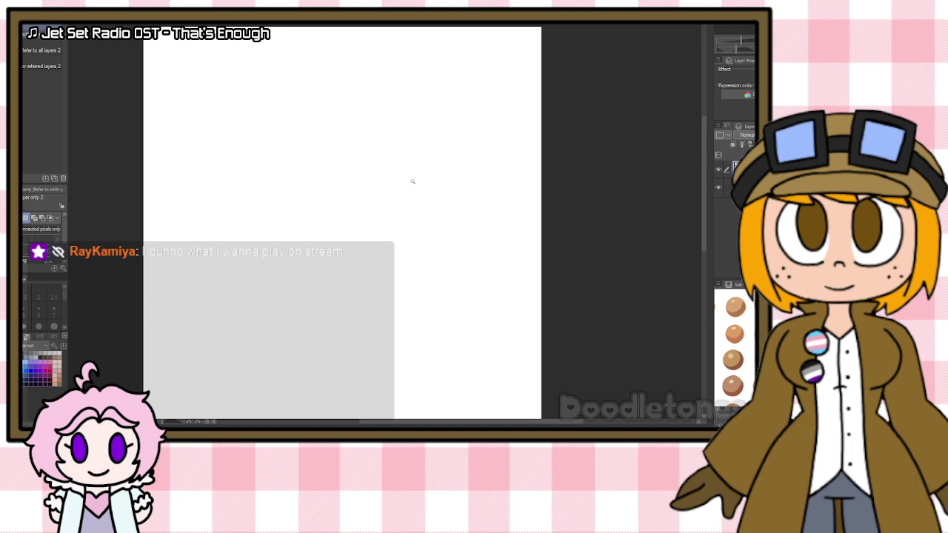
{"action": "scroll", "coordinate": [376, 173], "scroll_direction": "up", "scroll_amount": 1}
{"action": "key", "text": "b"}
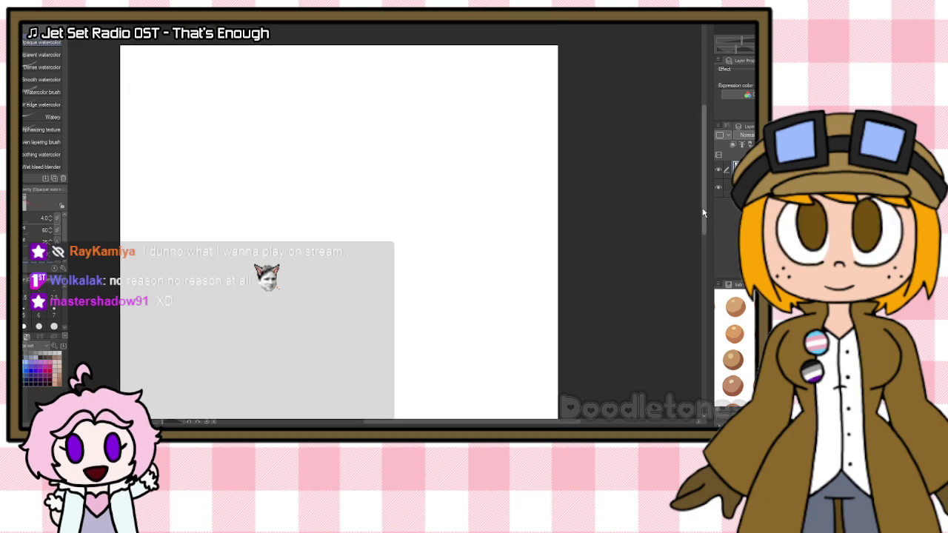
{"action": "scroll", "coordinate": [206, 210], "scroll_direction": "up", "scroll_amount": 1}
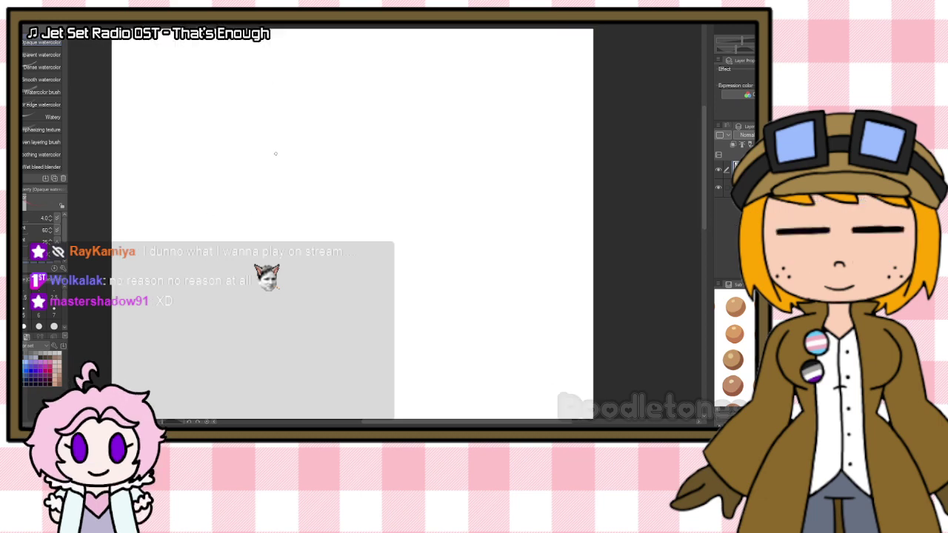
{"action": "mouse_move", "coordinate": [271, 129]}
{"action": "left_mouse_down"}
{"action": "mouse_move", "coordinate": [239, 172]}
{"action": "mouse_move", "coordinate": [236, 220]}
{"action": "mouse_move", "coordinate": [273, 237]}
{"action": "left_mouse_up"}
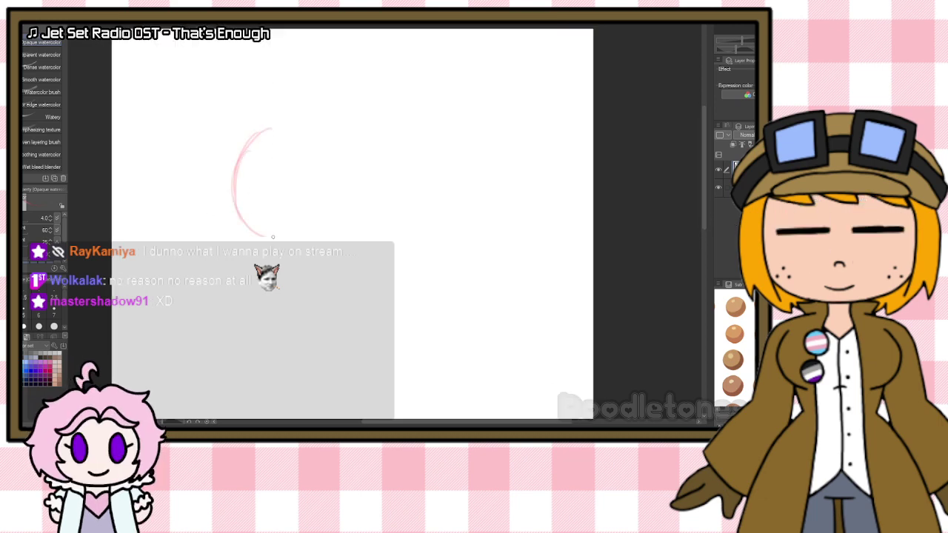
{"action": "mouse_move", "coordinate": [229, 181]}
{"action": "left_mouse_down"}
{"action": "mouse_move", "coordinate": [282, 244]}
{"action": "mouse_move", "coordinate": [296, 248]}
{"action": "left_mouse_up"}
{"action": "mouse_move", "coordinate": [232, 205]}
{"action": "left_mouse_down"}
{"action": "mouse_move", "coordinate": [279, 133]}
{"action": "mouse_move", "coordinate": [274, 124]}
{"action": "mouse_move", "coordinate": [336, 133]}
{"action": "left_mouse_up"}
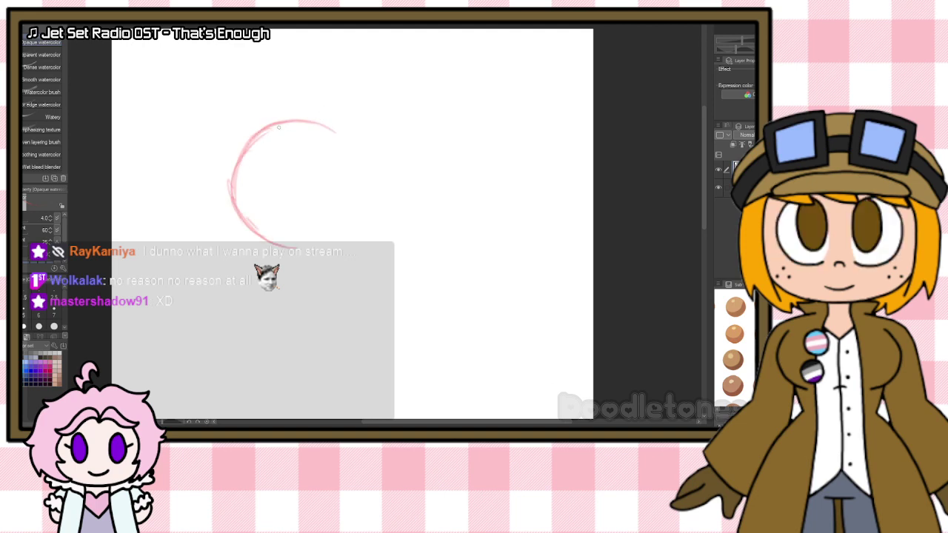
{"action": "mouse_move", "coordinate": [278, 127]}
{"action": "left_mouse_down"}
{"action": "mouse_move", "coordinate": [318, 123]}
{"action": "mouse_move", "coordinate": [274, 126]}
{"action": "mouse_move", "coordinate": [343, 146]}
{"action": "mouse_move", "coordinate": [331, 130]}
{"action": "mouse_move", "coordinate": [366, 160]}
{"action": "mouse_move", "coordinate": [337, 133]}
{"action": "mouse_move", "coordinate": [358, 164]}
{"action": "left_mouse_up"}
{"action": "mouse_move", "coordinate": [340, 133]}
{"action": "left_mouse_down"}
{"action": "mouse_move", "coordinate": [362, 173]}
{"action": "mouse_move", "coordinate": [346, 150]}
{"action": "mouse_move", "coordinate": [360, 205]}
{"action": "left_mouse_up"}
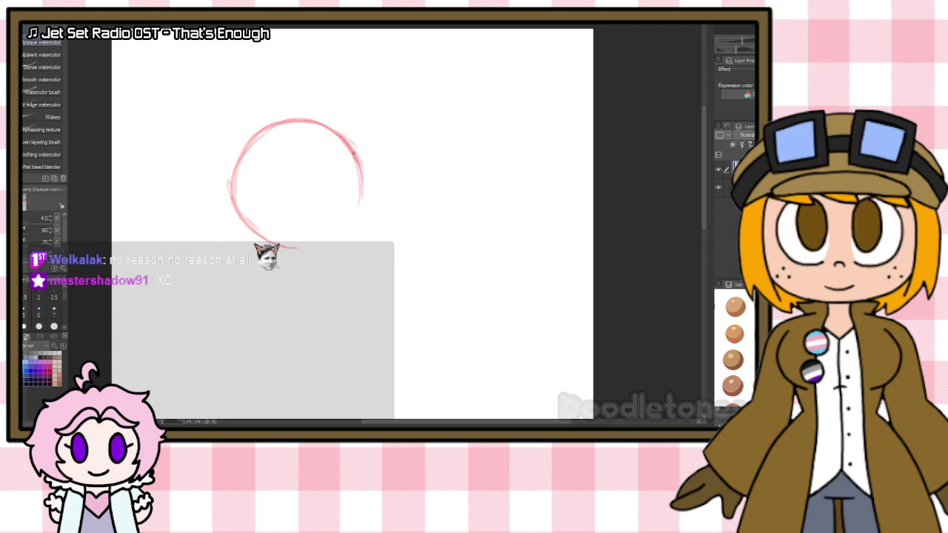
{"action": "mouse_move", "coordinate": [354, 153]}
{"action": "left_mouse_down"}
{"action": "mouse_move", "coordinate": [361, 214]}
{"action": "mouse_move", "coordinate": [330, 237]}
{"action": "mouse_move", "coordinate": [286, 243]}
{"action": "left_mouse_up"}
{"action": "left_click_drag", "start_coordinate": [244, 221], "coordinate": [311, 243]}
{"action": "mouse_move", "coordinate": [349, 145]}
{"action": "left_mouse_down"}
{"action": "mouse_move", "coordinate": [362, 192]}
{"action": "mouse_move", "coordinate": [337, 233]}
{"action": "mouse_move", "coordinate": [289, 245]}
{"action": "left_mouse_up"}
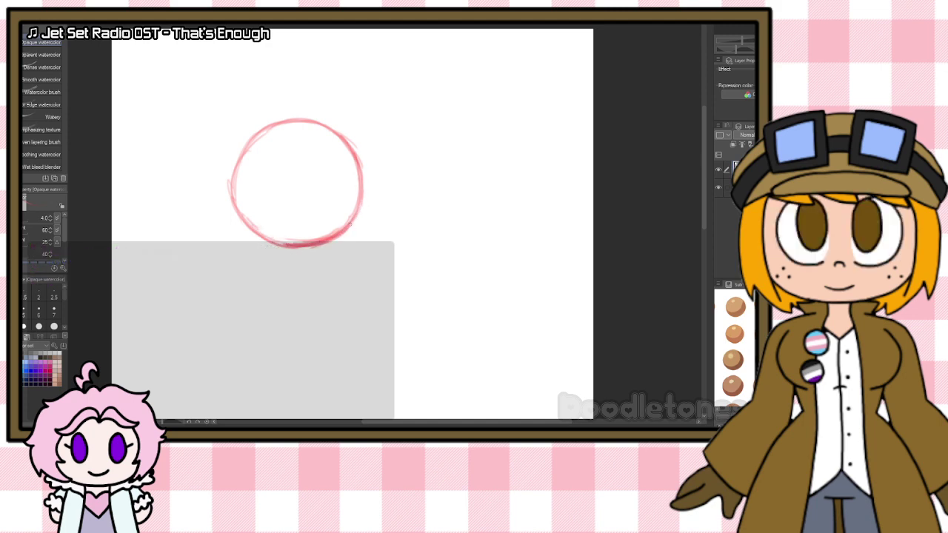
Step: Reinforce the head circle's outline and draw curved vertical and horizontal face guidelines inside it
{"action": "left_click_drag", "start_coordinate": [351, 225], "coordinate": [360, 168]}
{"action": "left_click_drag", "start_coordinate": [247, 136], "coordinate": [231, 194]}
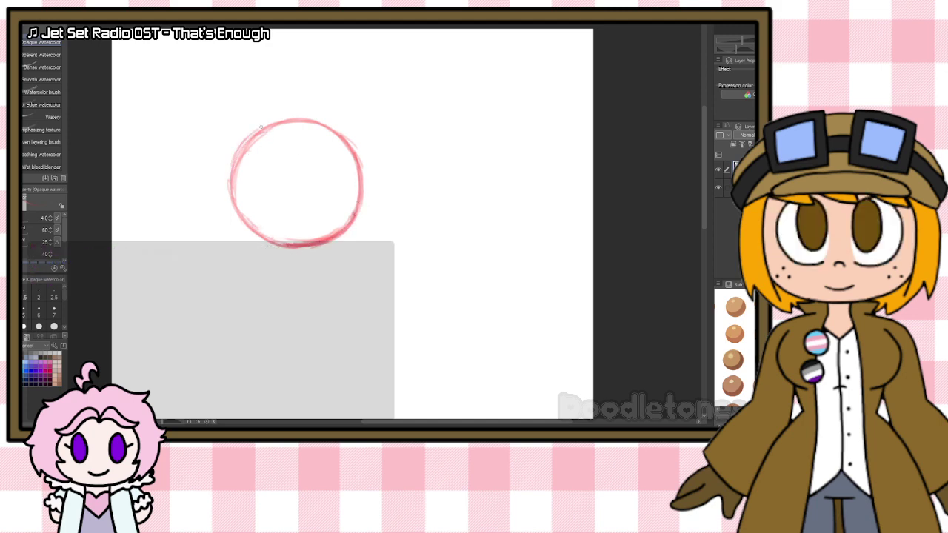
{"action": "mouse_move", "coordinate": [261, 127]}
{"action": "left_mouse_down"}
{"action": "mouse_move", "coordinate": [238, 154]}
{"action": "mouse_move", "coordinate": [271, 125]}
{"action": "mouse_move", "coordinate": [246, 151]}
{"action": "mouse_move", "coordinate": [233, 191]}
{"action": "left_mouse_up"}
{"action": "left_click_drag", "start_coordinate": [236, 154], "coordinate": [239, 216]}
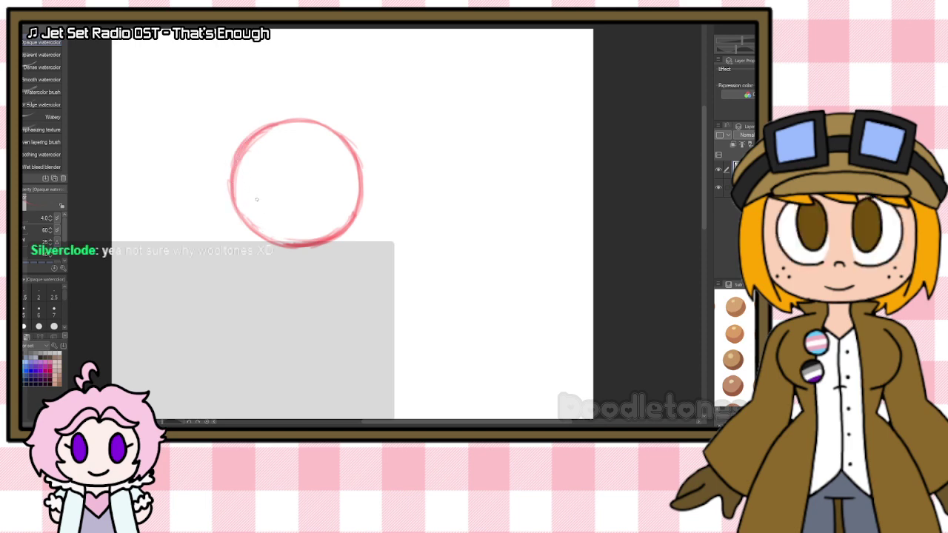
{"action": "mouse_move", "coordinate": [234, 202]}
{"action": "left_mouse_down"}
{"action": "mouse_move", "coordinate": [265, 241]}
{"action": "mouse_move", "coordinate": [291, 247]}
{"action": "left_mouse_up"}
{"action": "mouse_move", "coordinate": [301, 122]}
{"action": "left_mouse_down"}
{"action": "mouse_move", "coordinate": [257, 136]}
{"action": "mouse_move", "coordinate": [274, 120]}
{"action": "left_mouse_up"}
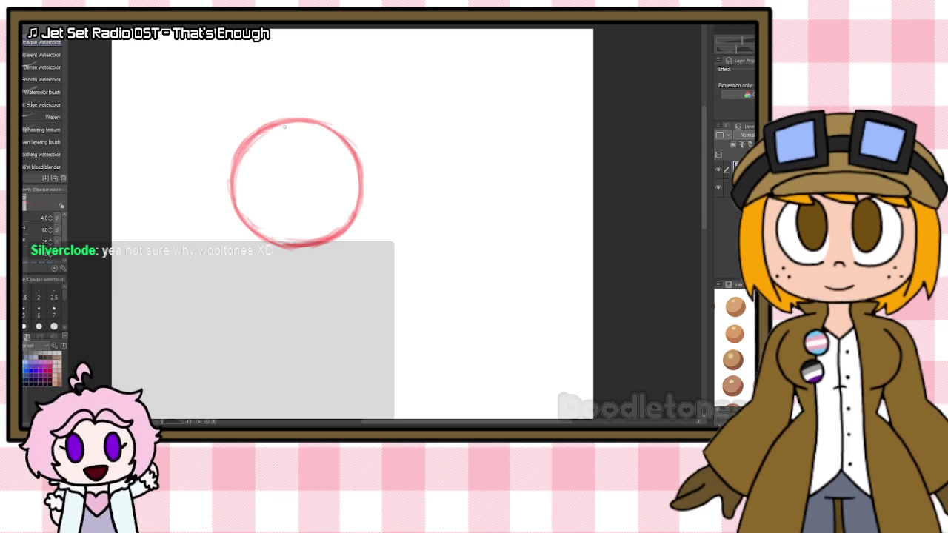
{"action": "mouse_move", "coordinate": [282, 128]}
{"action": "left_mouse_down"}
{"action": "mouse_move", "coordinate": [289, 242]}
{"action": "mouse_move", "coordinate": [318, 187]}
{"action": "mouse_move", "coordinate": [358, 184]}
{"action": "left_mouse_up"}
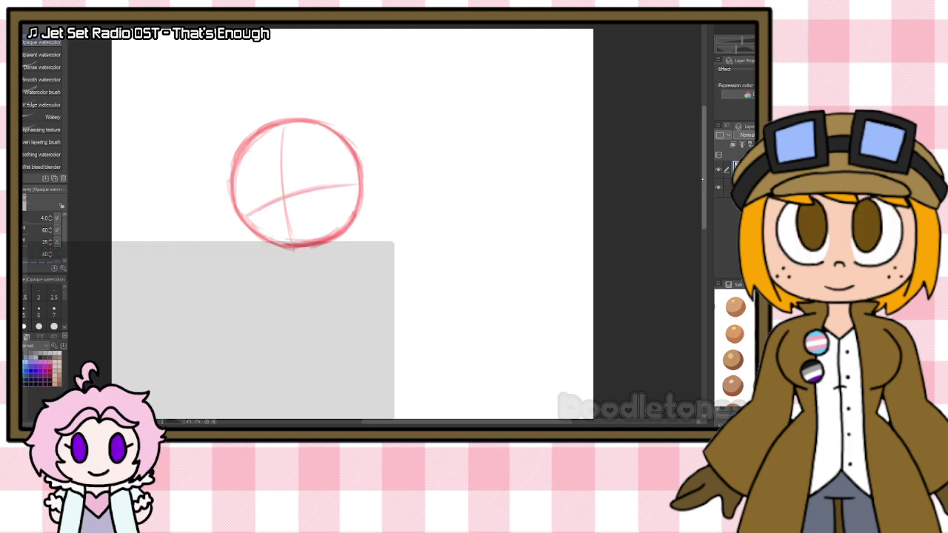
Step: Sketch a small flattened oval for the upper body just below and slightly right of the head circle
{"action": "scroll", "coordinate": [544, 157], "scroll_direction": "down", "scroll_amount": 1}
{"action": "mouse_move", "coordinate": [297, 238]}
{"action": "left_mouse_down"}
{"action": "mouse_move", "coordinate": [345, 226]}
{"action": "mouse_move", "coordinate": [366, 240]}
{"action": "left_mouse_up"}
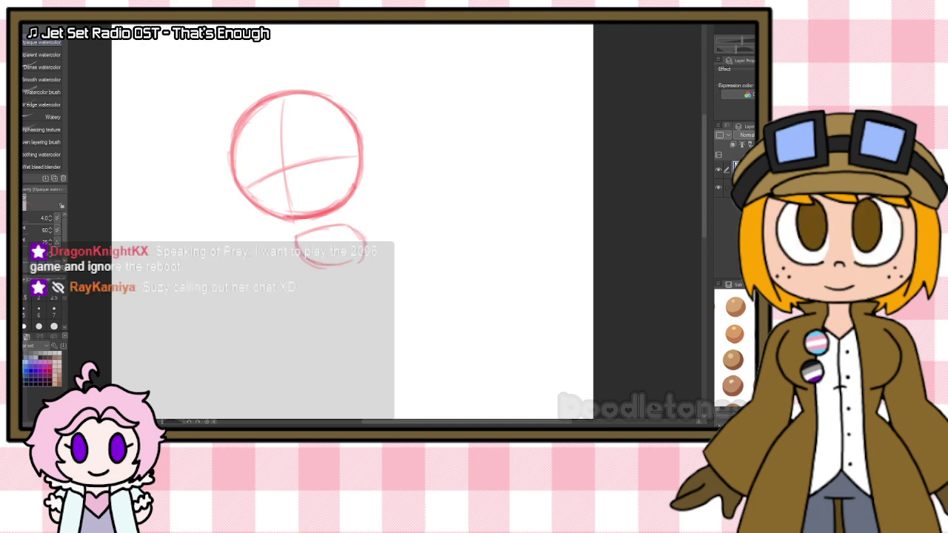
{"action": "mouse_move", "coordinate": [364, 252]}
{"action": "left_mouse_down"}
{"action": "mouse_move", "coordinate": [330, 270]}
{"action": "mouse_move", "coordinate": [348, 268]}
{"action": "left_mouse_up"}
{"action": "mouse_move", "coordinate": [298, 238]}
{"action": "left_mouse_down"}
{"action": "mouse_move", "coordinate": [347, 227]}
{"action": "mouse_move", "coordinate": [324, 225]}
{"action": "mouse_move", "coordinate": [366, 245]}
{"action": "left_mouse_up"}
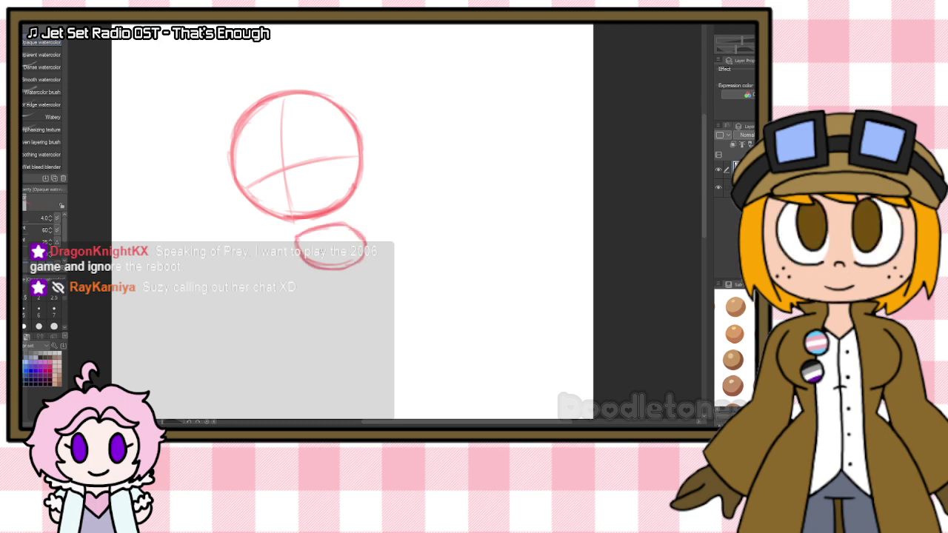
{"action": "left_click_drag", "start_coordinate": [326, 268], "coordinate": [300, 256]}
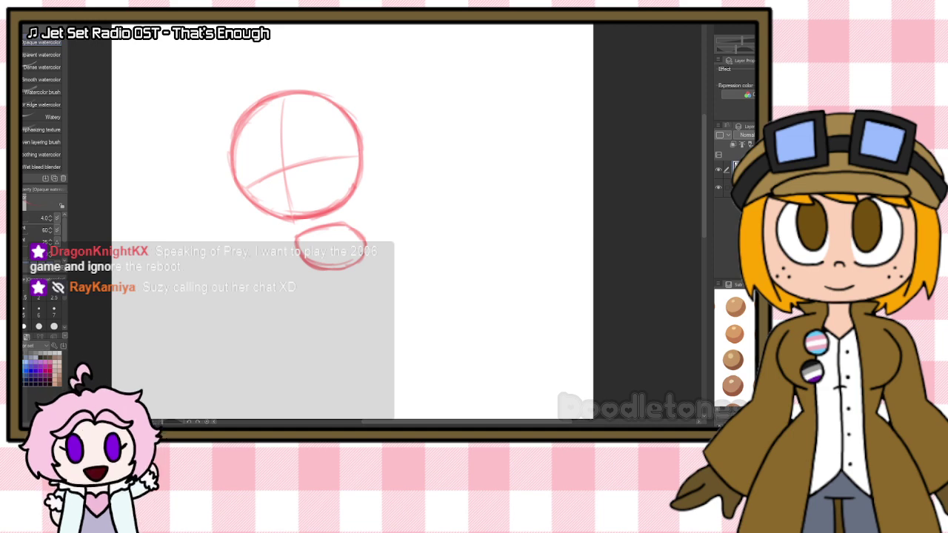
Step: Lasso the upper body oval and enlarge it slightly with a scale transform
{"action": "key", "text": "m"}
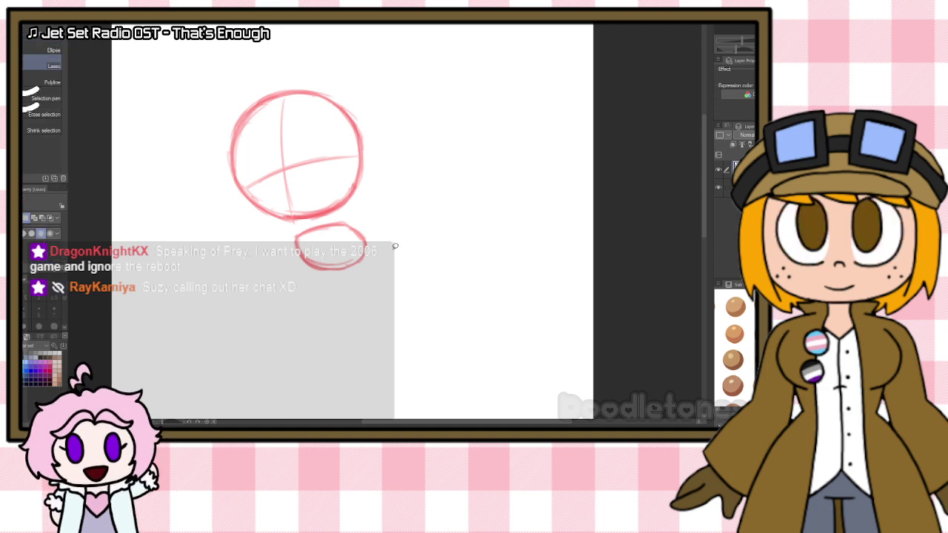
{"action": "mouse_move", "coordinate": [388, 252]}
{"action": "left_mouse_down"}
{"action": "mouse_move", "coordinate": [275, 243]}
{"action": "mouse_move", "coordinate": [388, 235]}
{"action": "left_mouse_up"}
{"action": "key", "text": "ctrl+t"}
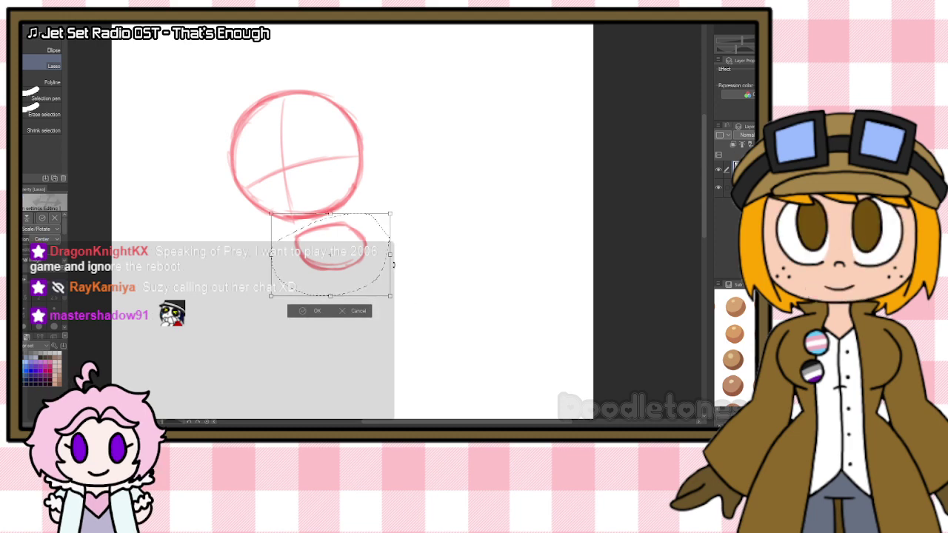
{"action": "left_click_drag", "start_coordinate": [392, 260], "coordinate": [357, 266]}
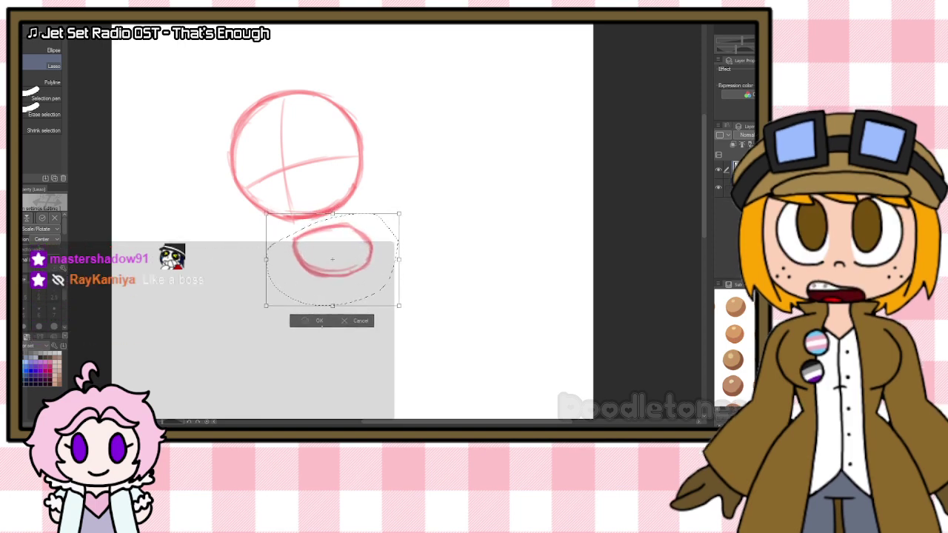
{"action": "left_click", "coordinate": [310, 321]}
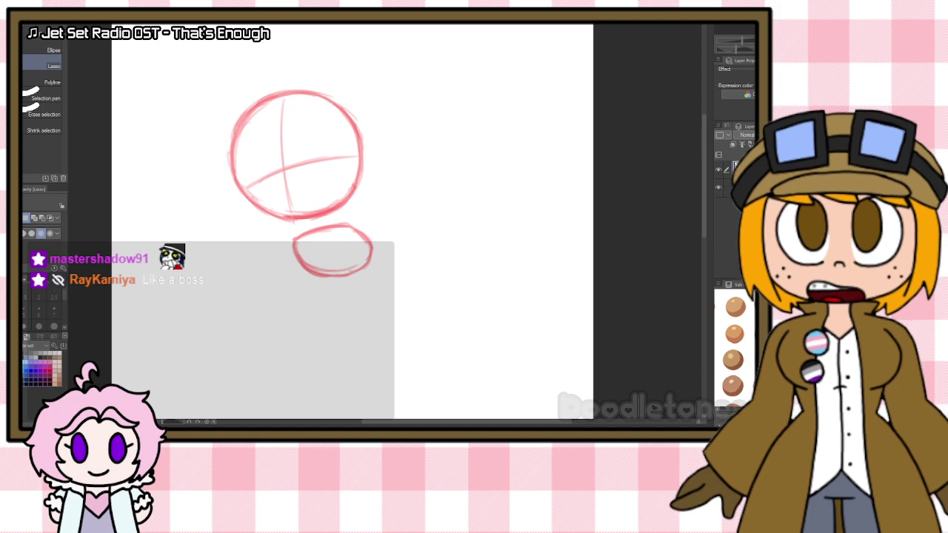
Step: Sketch a curved four-sided hip block below the upper body oval with the opaque watercolor brush and darken its outline
{"action": "key", "text": "b"}
{"action": "left_click_drag", "start_coordinate": [703, 194], "coordinate": [703, 206]}
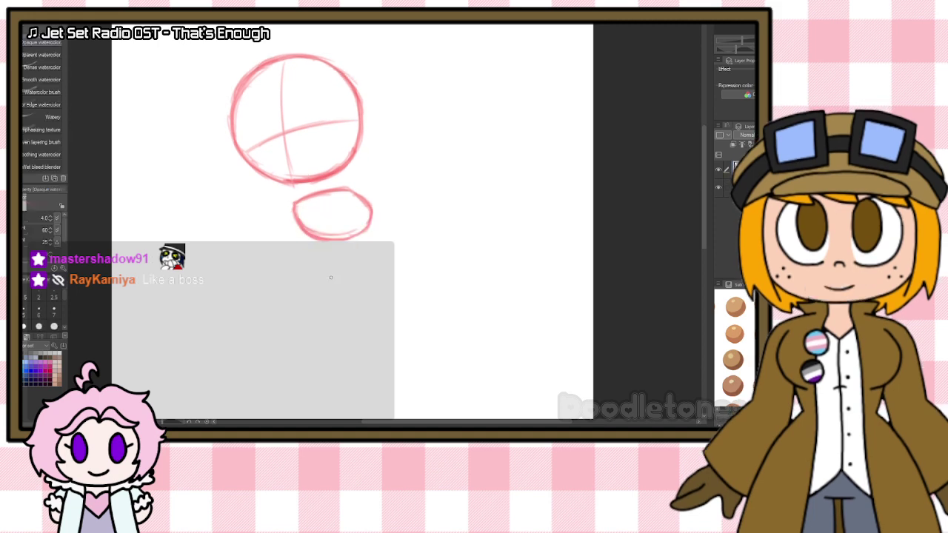
{"action": "mouse_move", "coordinate": [321, 271]}
{"action": "left_mouse_down"}
{"action": "mouse_move", "coordinate": [382, 251]}
{"action": "mouse_move", "coordinate": [314, 269]}
{"action": "mouse_move", "coordinate": [324, 305]}
{"action": "mouse_move", "coordinate": [319, 283]}
{"action": "mouse_move", "coordinate": [328, 311]}
{"action": "left_mouse_up"}
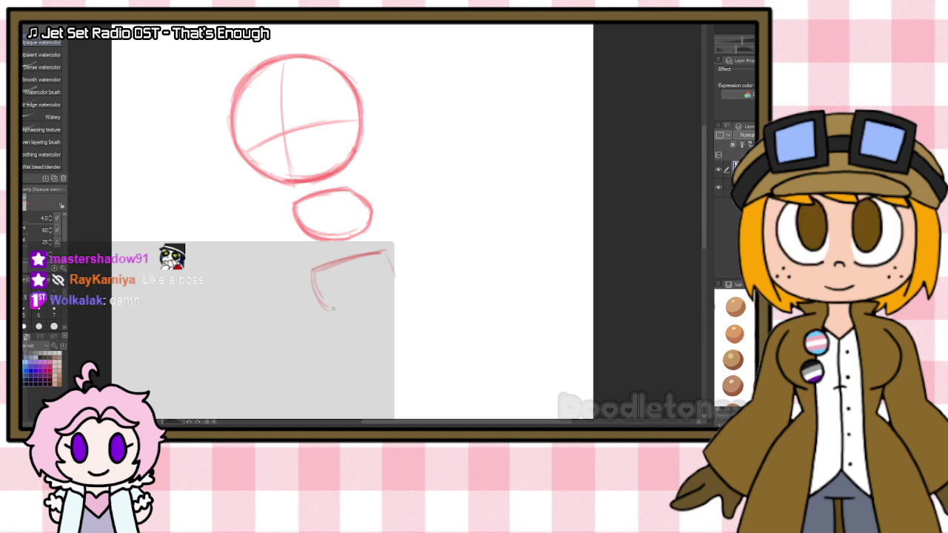
{"action": "left_click_drag", "start_coordinate": [331, 306], "coordinate": [374, 280]}
{"action": "mouse_move", "coordinate": [331, 309]}
{"action": "left_mouse_down"}
{"action": "mouse_move", "coordinate": [384, 282]}
{"action": "mouse_move", "coordinate": [389, 264]}
{"action": "mouse_move", "coordinate": [381, 286]}
{"action": "mouse_move", "coordinate": [325, 315]}
{"action": "left_mouse_up"}
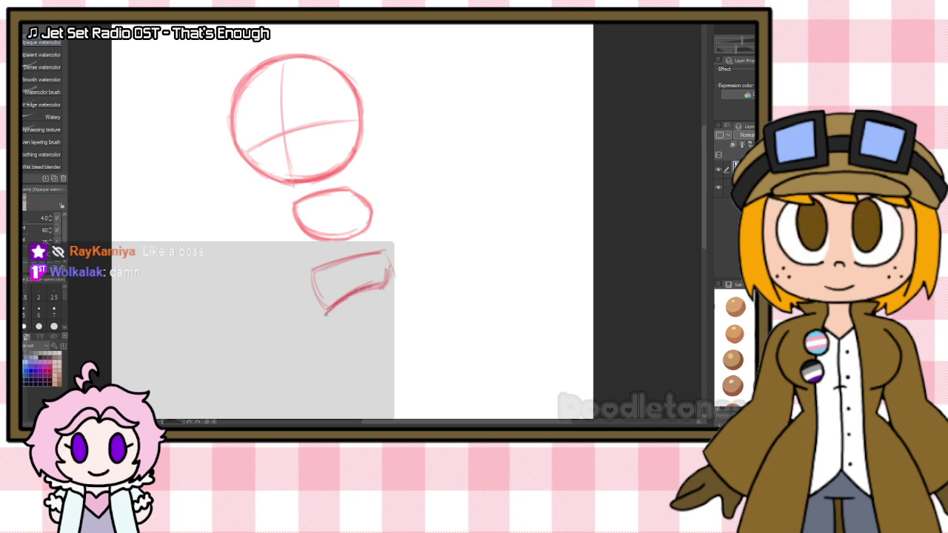
{"action": "mouse_move", "coordinate": [358, 288]}
{"action": "left_mouse_down"}
{"action": "mouse_move", "coordinate": [392, 269]}
{"action": "mouse_move", "coordinate": [384, 253]}
{"action": "mouse_move", "coordinate": [392, 271]}
{"action": "left_mouse_up"}
{"action": "mouse_move", "coordinate": [310, 268]}
{"action": "left_mouse_down"}
{"action": "mouse_move", "coordinate": [315, 308]}
{"action": "mouse_move", "coordinate": [313, 280]}
{"action": "mouse_move", "coordinate": [324, 313]}
{"action": "mouse_move", "coordinate": [313, 287]}
{"action": "mouse_move", "coordinate": [320, 311]}
{"action": "mouse_move", "coordinate": [385, 283]}
{"action": "left_mouse_up"}
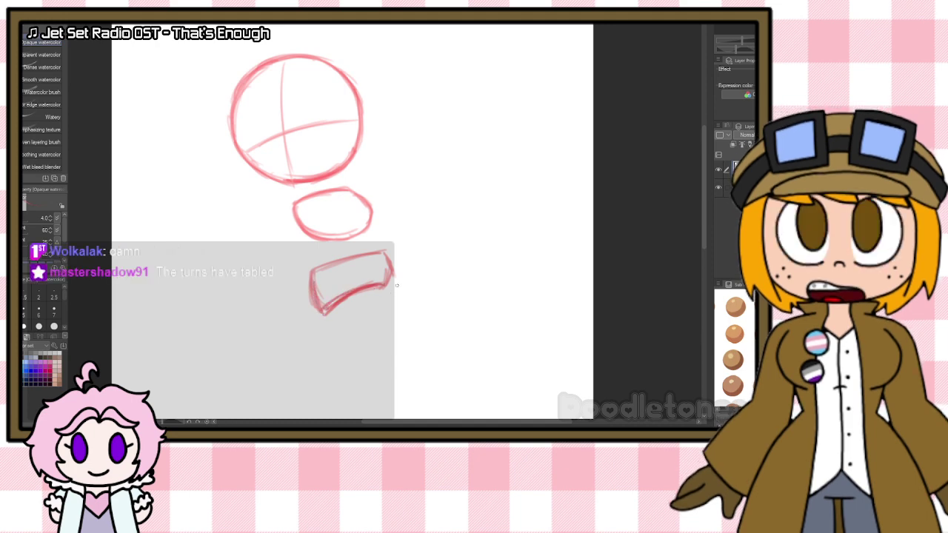
Step: Erase the rough marks along the hip block's lower edge, and lasso the block and rotate it slightly clockwise
{"action": "key", "text": "e"}
{"action": "left_click_drag", "start_coordinate": [323, 315], "coordinate": [369, 288]}
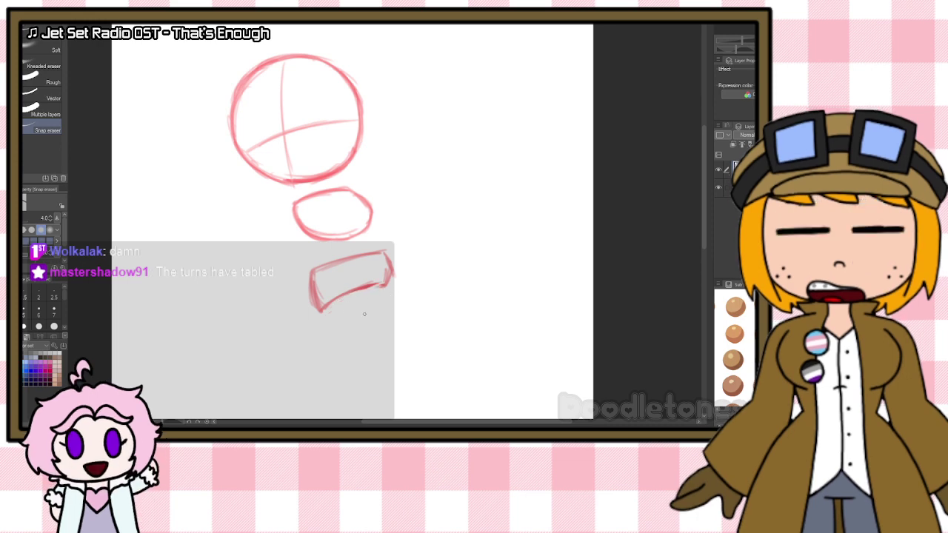
{"action": "key", "text": "m"}
{"action": "mouse_move", "coordinate": [407, 268]}
{"action": "left_mouse_down"}
{"action": "mouse_move", "coordinate": [318, 255]}
{"action": "mouse_move", "coordinate": [396, 341]}
{"action": "left_mouse_up"}
{"action": "left_click", "coordinate": [377, 356]}
{"action": "left_click_drag", "start_coordinate": [376, 296], "coordinate": [377, 292]}
{"action": "left_click_drag", "start_coordinate": [440, 278], "coordinate": [440, 292]}
{"action": "left_click", "coordinate": [320, 360]}
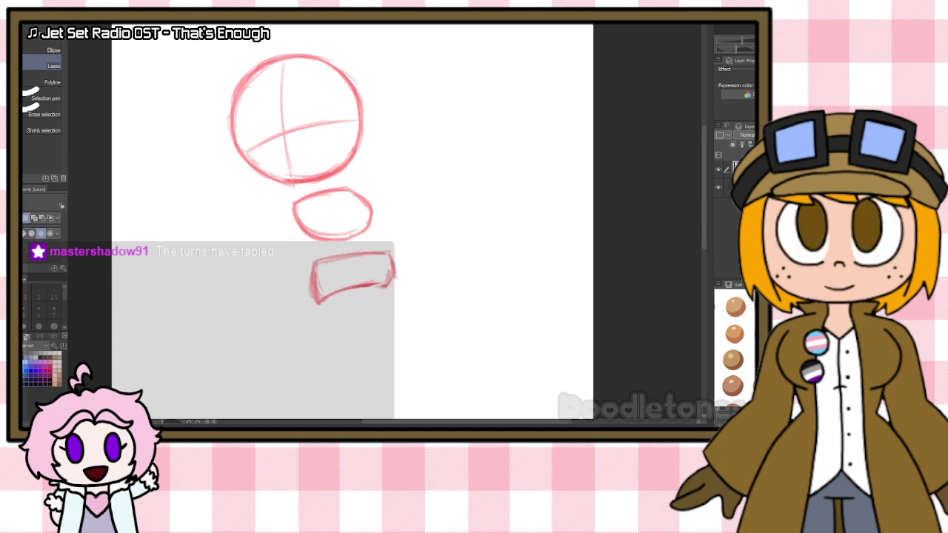
Step: Lasso the hip block again and nudge it slightly left under the upper body oval
{"action": "key", "text": "e"}
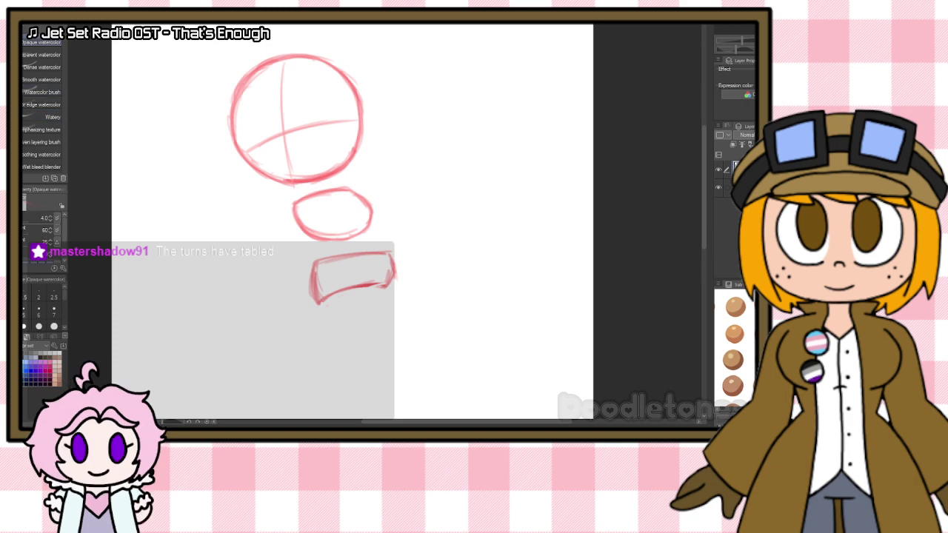
{"action": "mouse_move", "coordinate": [418, 273]}
{"action": "left_mouse_down"}
{"action": "mouse_move", "coordinate": [347, 334]}
{"action": "mouse_move", "coordinate": [390, 247]}
{"action": "left_mouse_up"}
{"action": "key", "text": "ctrl+t"}
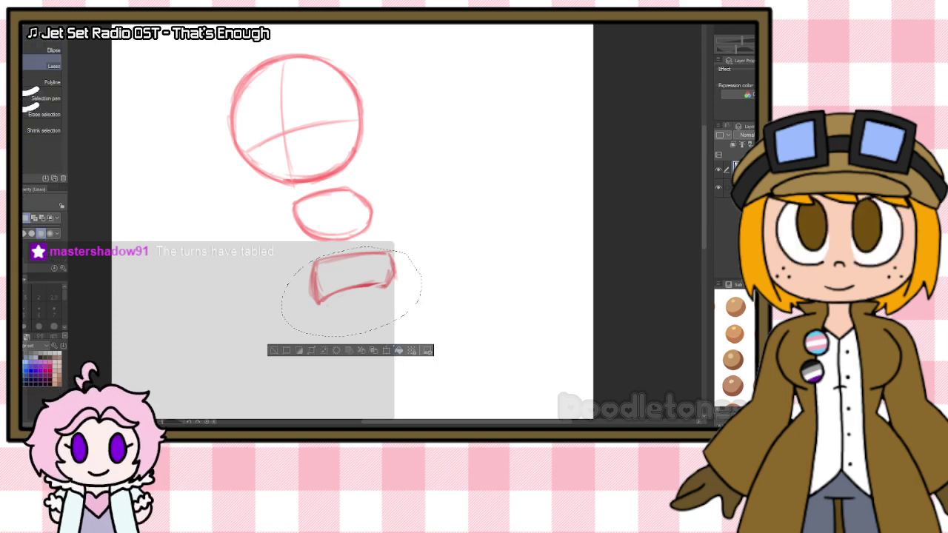
{"action": "left_click_drag", "start_coordinate": [372, 303], "coordinate": [365, 302]}
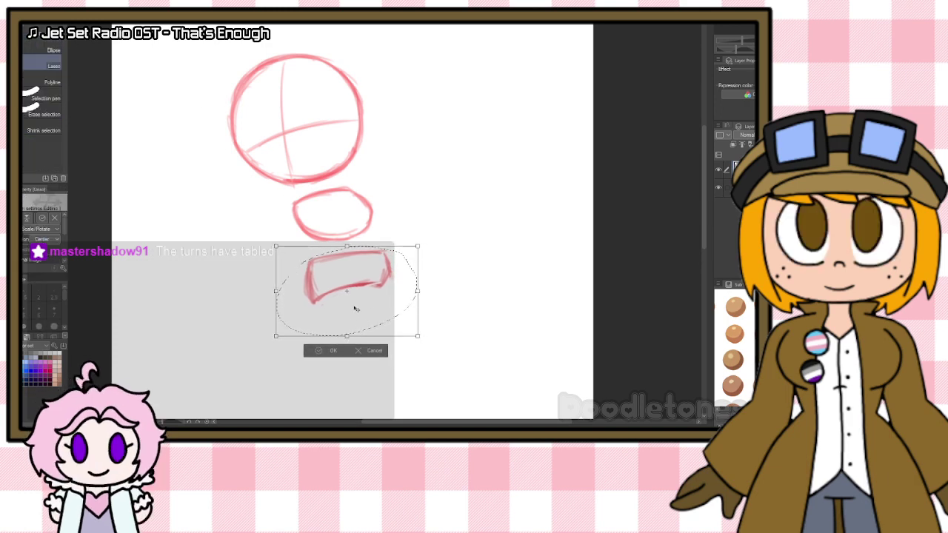
{"action": "left_click", "coordinate": [324, 352]}
Step: Connect the upper body oval to the hip block with curved waist lines on both sides using the opaque watercolor brush
{"action": "key", "text": "b"}
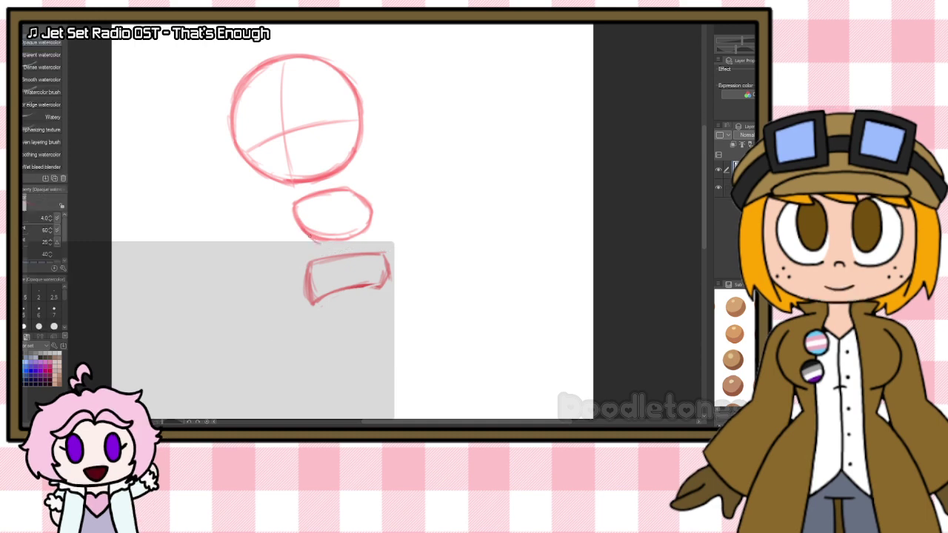
{"action": "mouse_move", "coordinate": [309, 235]}
{"action": "left_mouse_down"}
{"action": "mouse_move", "coordinate": [306, 287]}
{"action": "mouse_move", "coordinate": [319, 248]}
{"action": "mouse_move", "coordinate": [306, 272]}
{"action": "mouse_move", "coordinate": [316, 265]}
{"action": "mouse_move", "coordinate": [311, 304]}
{"action": "left_mouse_up"}
{"action": "left_click_drag", "start_coordinate": [320, 252], "coordinate": [306, 294]}
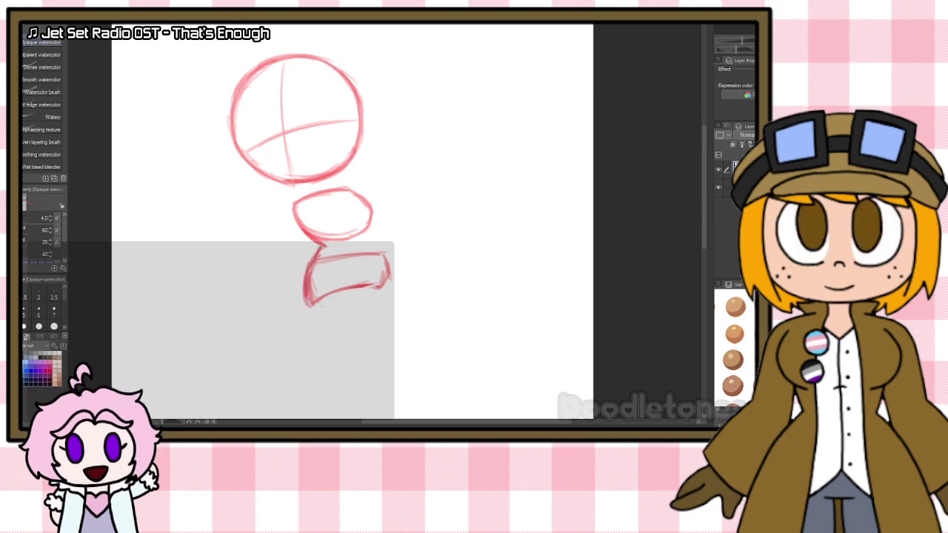
{"action": "left_click_drag", "start_coordinate": [322, 246], "coordinate": [309, 275]}
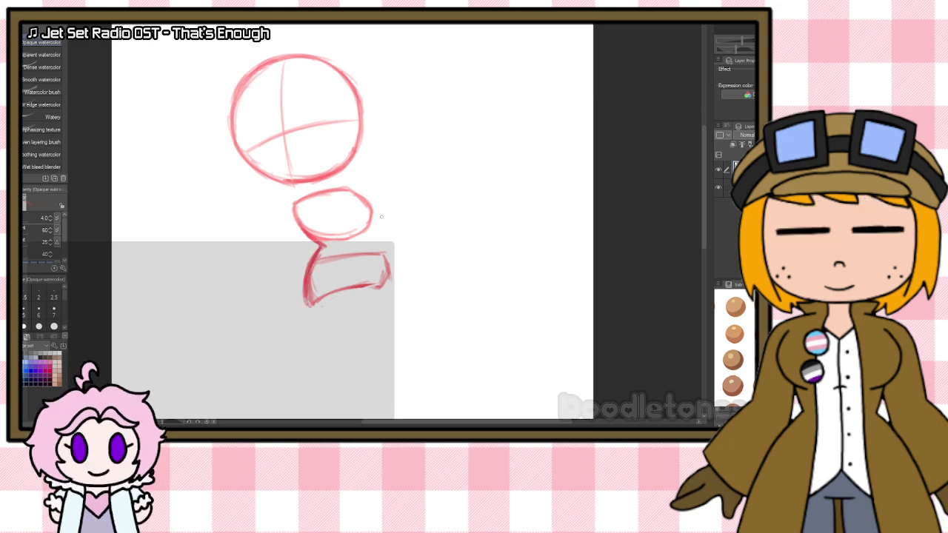
{"action": "left_click_drag", "start_coordinate": [368, 229], "coordinate": [383, 254]}
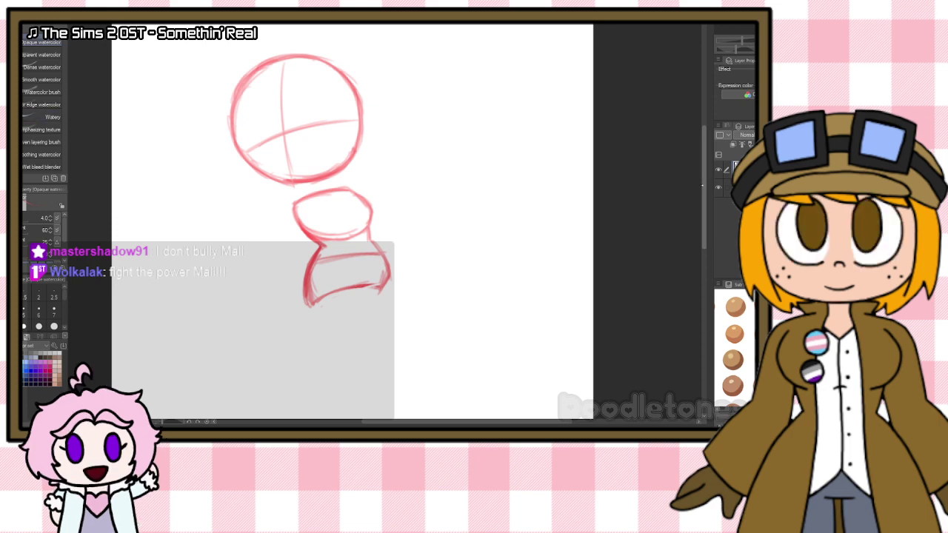
Step: Sketch a tapering thigh with a rounded end below the hip block and add a curved outer contour along its right side
{"action": "scroll", "coordinate": [320, 216], "scroll_direction": "down", "scroll_amount": 3}
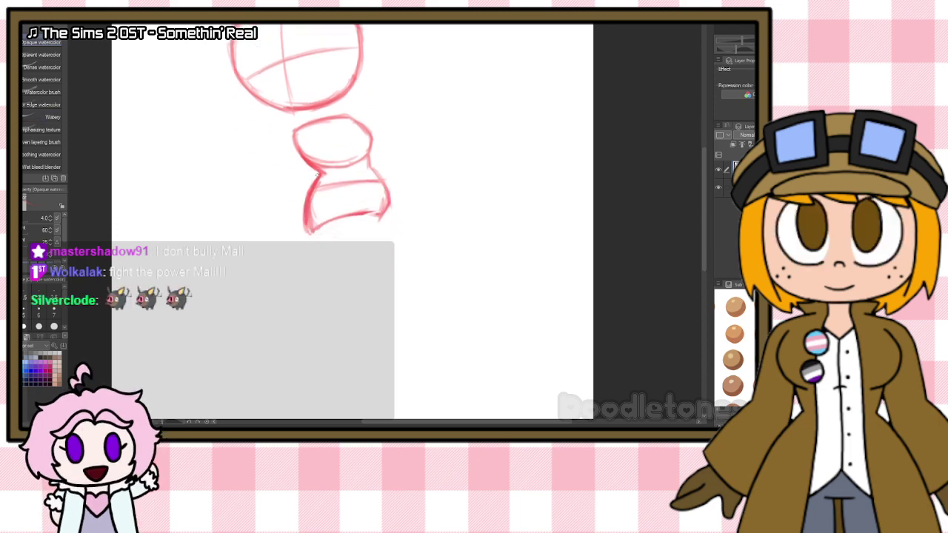
{"action": "mouse_move", "coordinate": [316, 175]}
{"action": "left_mouse_down"}
{"action": "mouse_move", "coordinate": [310, 242]}
{"action": "mouse_move", "coordinate": [306, 205]}
{"action": "mouse_move", "coordinate": [332, 271]}
{"action": "left_mouse_up"}
{"action": "left_click_drag", "start_coordinate": [305, 227], "coordinate": [367, 321]}
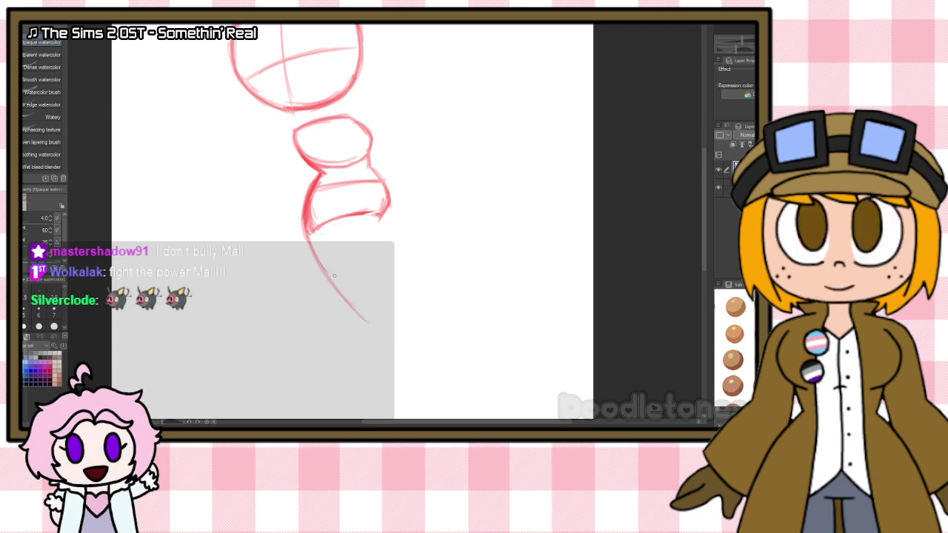
{"action": "left_click_drag", "start_coordinate": [374, 213], "coordinate": [397, 277]}
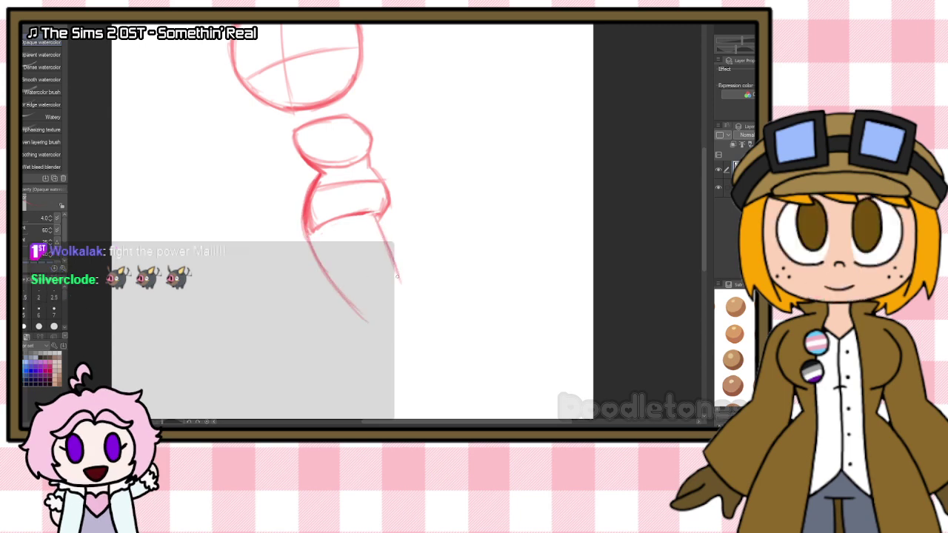
{"action": "mouse_move", "coordinate": [378, 226]}
{"action": "left_mouse_down"}
{"action": "mouse_move", "coordinate": [401, 299]}
{"action": "mouse_move", "coordinate": [366, 312]}
{"action": "left_mouse_up"}
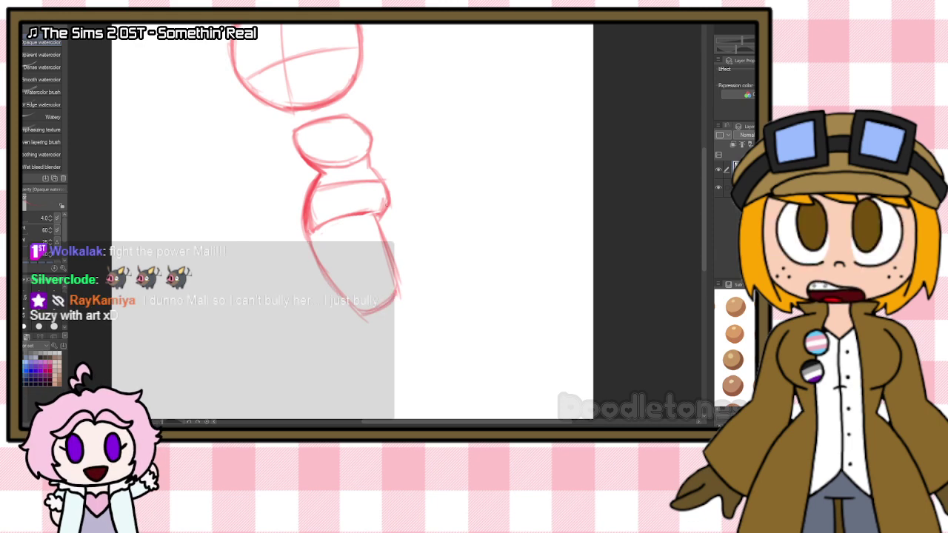
{"action": "left_click_drag", "start_coordinate": [391, 198], "coordinate": [394, 245]}
{"action": "left_click_drag", "start_coordinate": [385, 187], "coordinate": [395, 260]}
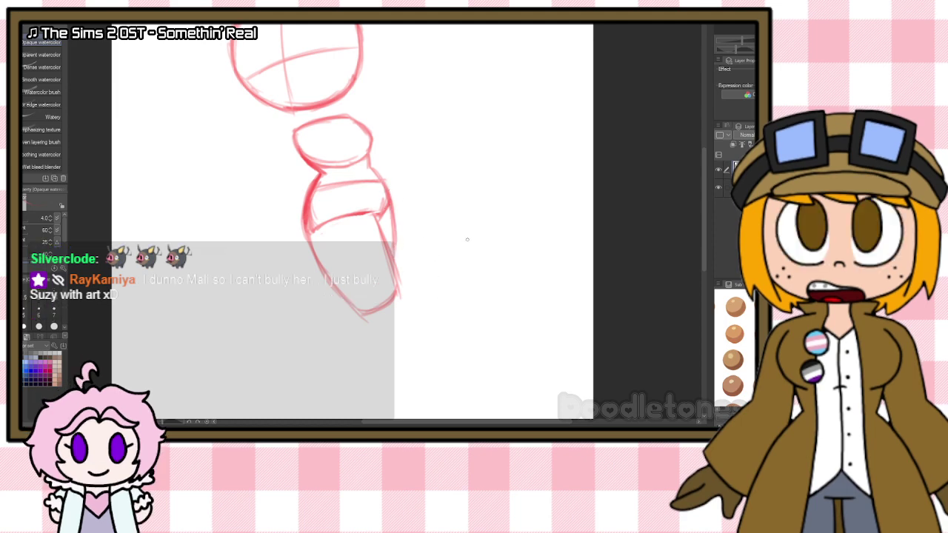
Step: Sketch a flared lower leg with a rounded bottom edge, extending diagonally down and right from the thigh
{"action": "scroll", "coordinate": [489, 307], "scroll_direction": "down", "scroll_amount": 4}
{"action": "scroll", "coordinate": [495, 307], "scroll_direction": "up", "scroll_amount": 3}
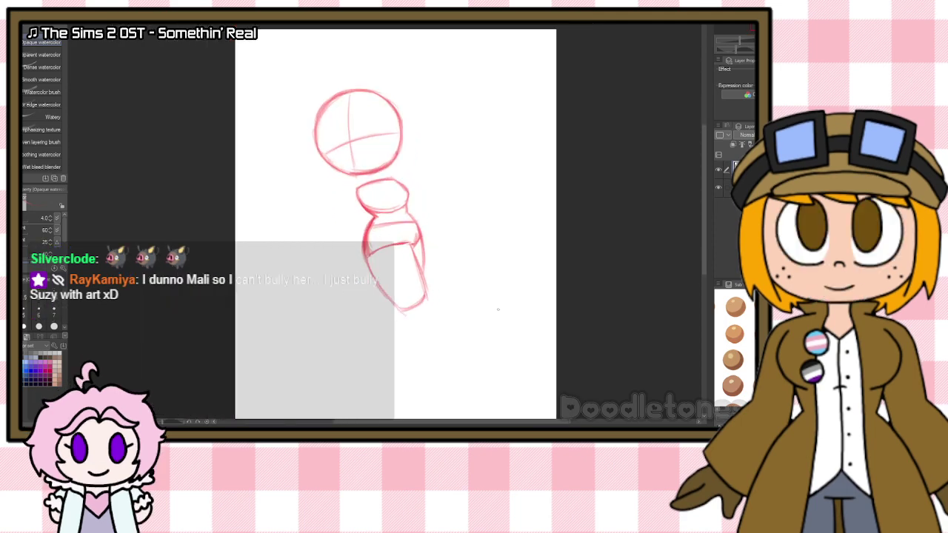
{"action": "left_click_drag", "start_coordinate": [703, 203], "coordinate": [704, 220]}
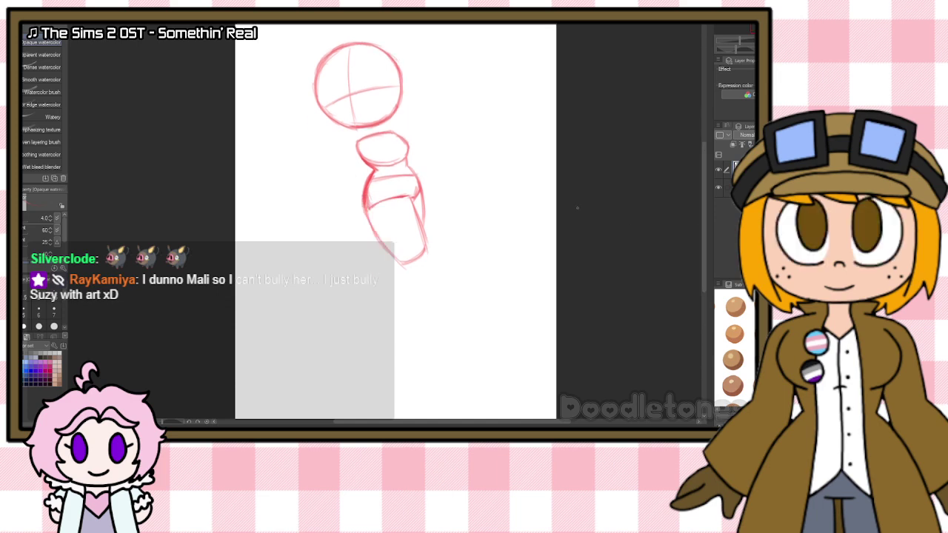
{"action": "left_click_drag", "start_coordinate": [423, 240], "coordinate": [452, 300]}
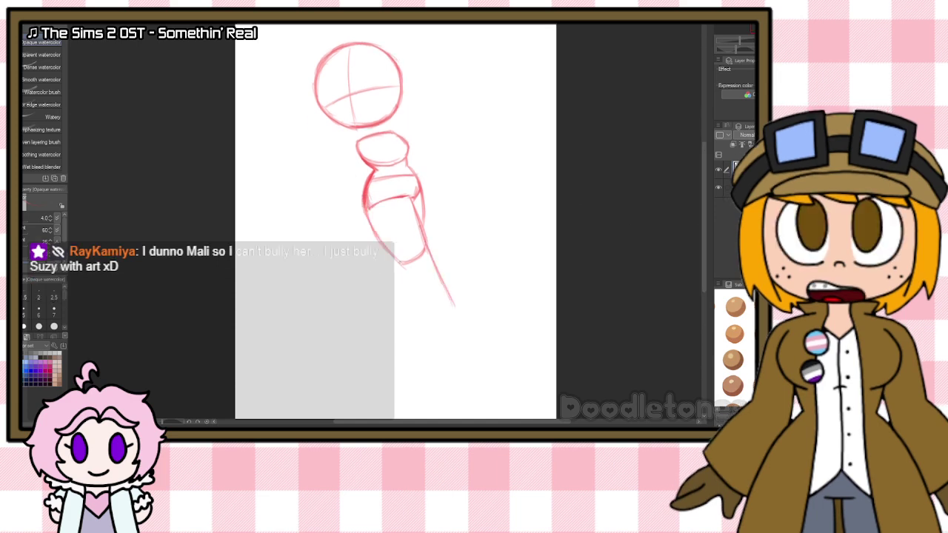
{"action": "mouse_move", "coordinate": [398, 263]}
{"action": "left_mouse_down"}
{"action": "mouse_move", "coordinate": [409, 318]}
{"action": "mouse_move", "coordinate": [420, 328]}
{"action": "left_mouse_up"}
{"action": "left_click_drag", "start_coordinate": [453, 299], "coordinate": [458, 321]}
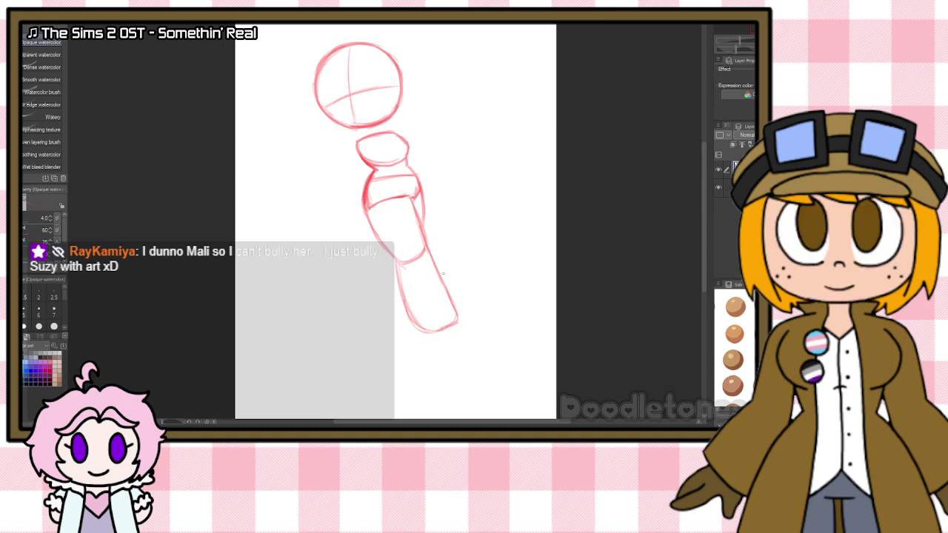
Step: Draw the second leg's inner edge from the thigh down beside the flared lower leg, and erase the overlapping strokes
{"action": "left_click_drag", "start_coordinate": [420, 228], "coordinate": [407, 304]}
{"action": "left_click_drag", "start_coordinate": [418, 248], "coordinate": [406, 310]}
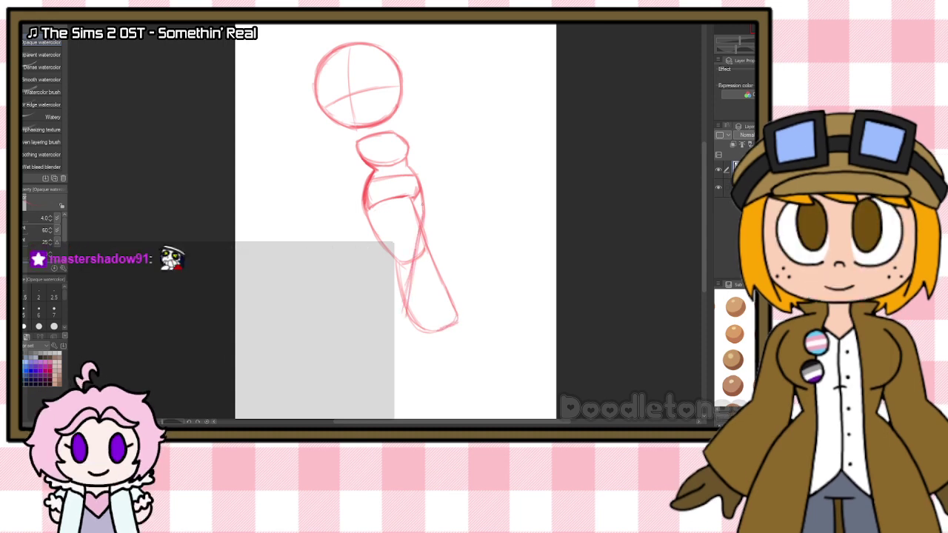
{"action": "left_click_drag", "start_coordinate": [417, 268], "coordinate": [408, 315]}
{"action": "left_click_drag", "start_coordinate": [414, 264], "coordinate": [407, 317]}
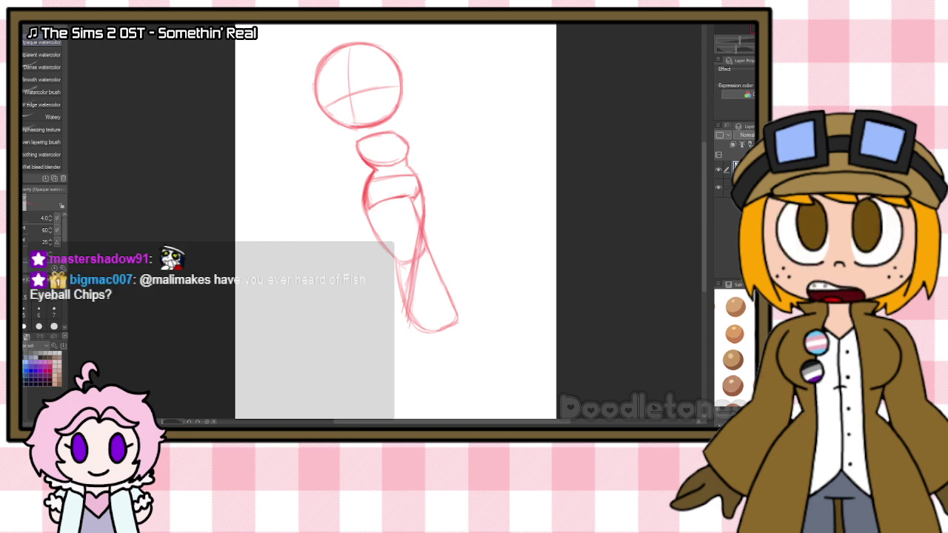
{"action": "key", "text": "e"}
{"action": "left_click_drag", "start_coordinate": [417, 233], "coordinate": [409, 286]}
{"action": "left_click_drag", "start_coordinate": [417, 240], "coordinate": [410, 289]}
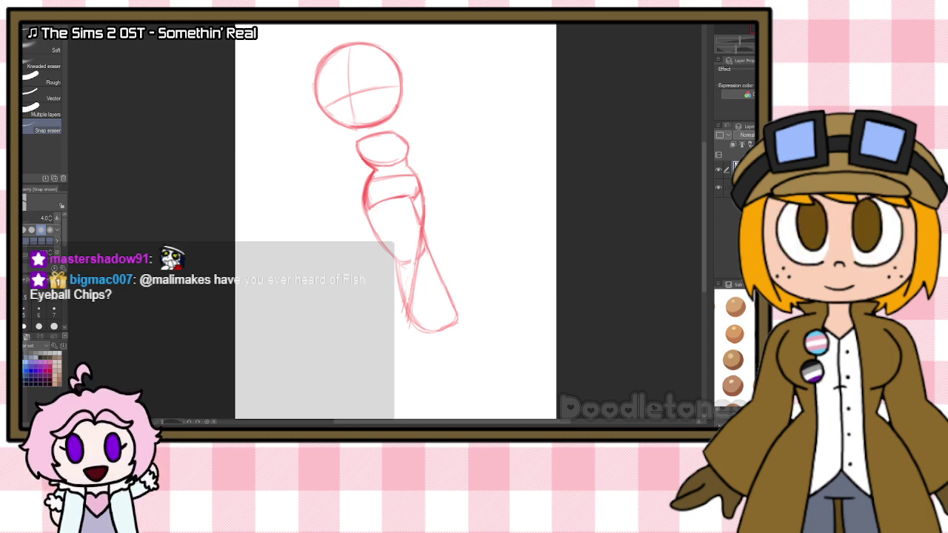
Step: Sketch the second flared lower leg to the left of the first, closing it with a rounded bottom edge
{"action": "key", "text": "b"}
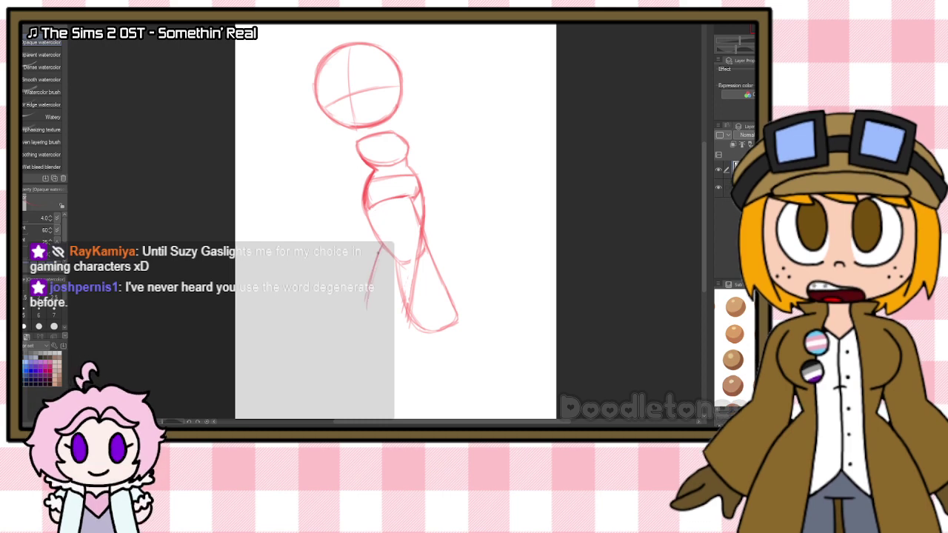
{"action": "mouse_move", "coordinate": [380, 250]}
{"action": "left_mouse_down"}
{"action": "mouse_move", "coordinate": [362, 304]}
{"action": "mouse_move", "coordinate": [382, 247]}
{"action": "mouse_move", "coordinate": [377, 326]}
{"action": "mouse_move", "coordinate": [400, 333]}
{"action": "mouse_move", "coordinate": [364, 312]}
{"action": "mouse_move", "coordinate": [397, 321]}
{"action": "mouse_move", "coordinate": [369, 286]}
{"action": "mouse_move", "coordinate": [366, 298]}
{"action": "mouse_move", "coordinate": [410, 327]}
{"action": "left_mouse_up"}
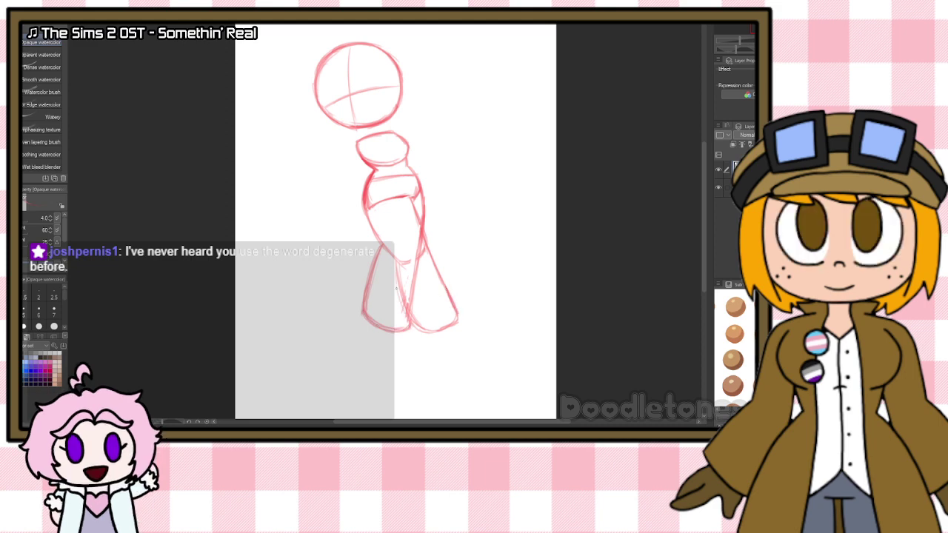
{"action": "left_click_drag", "start_coordinate": [397, 288], "coordinate": [408, 323]}
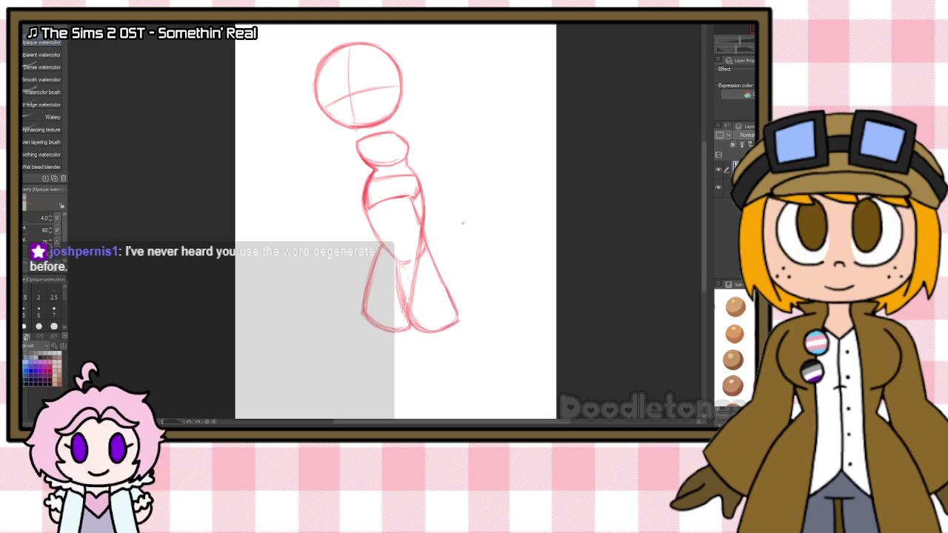
Step: Lasso the torso and legs below the head, rotate them slightly clockwise, enlarge them a little and shift them down under the head
{"action": "scroll", "coordinate": [546, 168], "scroll_direction": "down", "scroll_amount": 5}
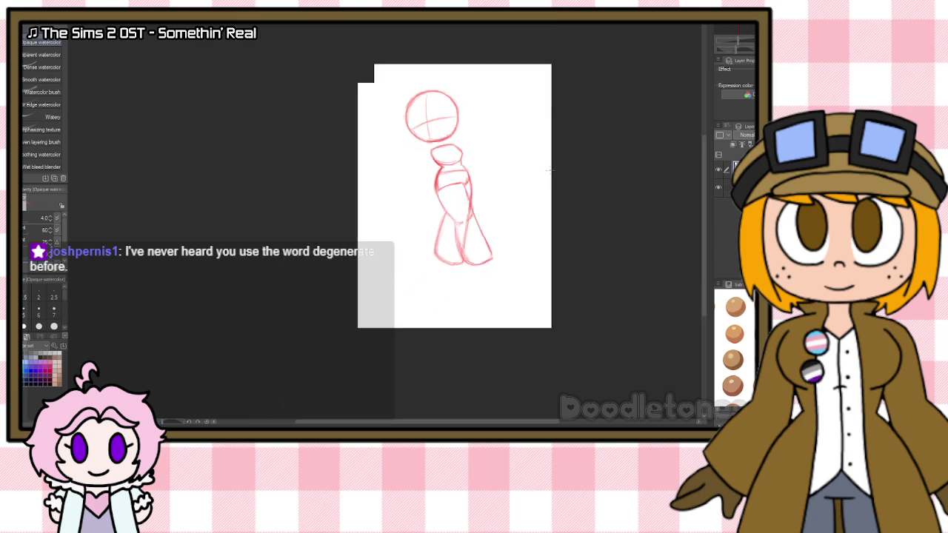
{"action": "scroll", "coordinate": [600, 134], "scroll_direction": "up", "scroll_amount": 4}
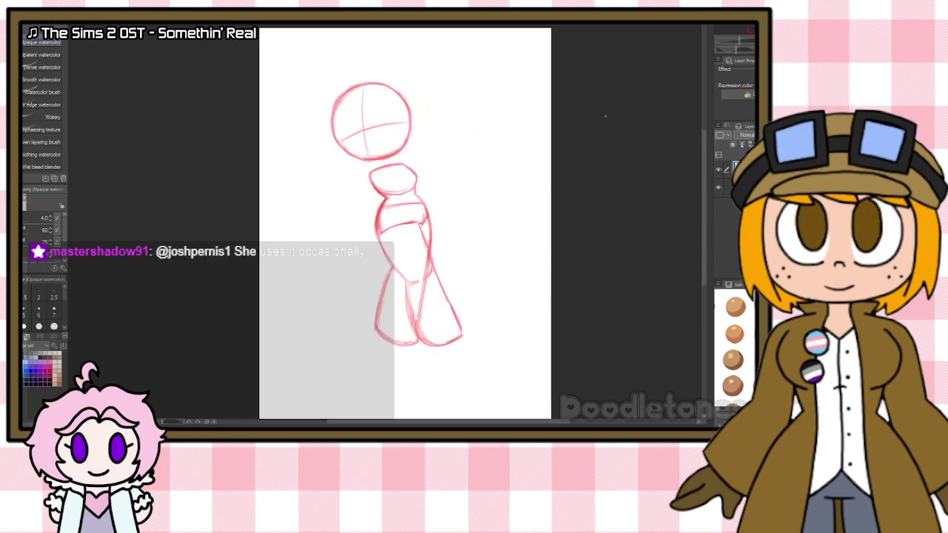
{"action": "key", "text": "m"}
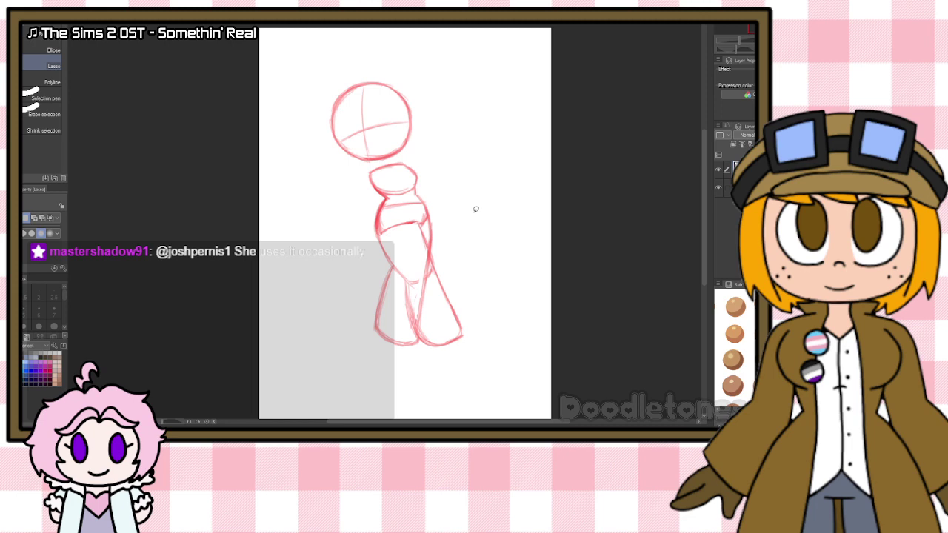
{"action": "mouse_move", "coordinate": [474, 208]}
{"action": "left_mouse_down"}
{"action": "mouse_move", "coordinate": [400, 382]}
{"action": "mouse_move", "coordinate": [342, 238]}
{"action": "mouse_move", "coordinate": [374, 164]}
{"action": "mouse_move", "coordinate": [437, 156]}
{"action": "left_mouse_up"}
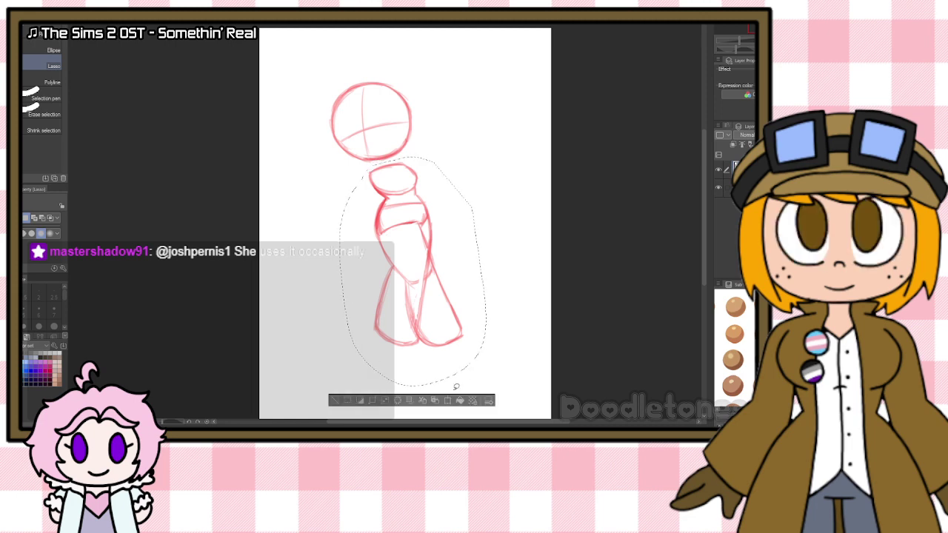
{"action": "key", "text": "ctrl+t"}
{"action": "mouse_move", "coordinate": [494, 269]}
{"action": "left_mouse_down"}
{"action": "mouse_move", "coordinate": [481, 289]}
{"action": "mouse_move", "coordinate": [492, 282]}
{"action": "left_mouse_up"}
{"action": "left_click_drag", "start_coordinate": [430, 320], "coordinate": [422, 331]}
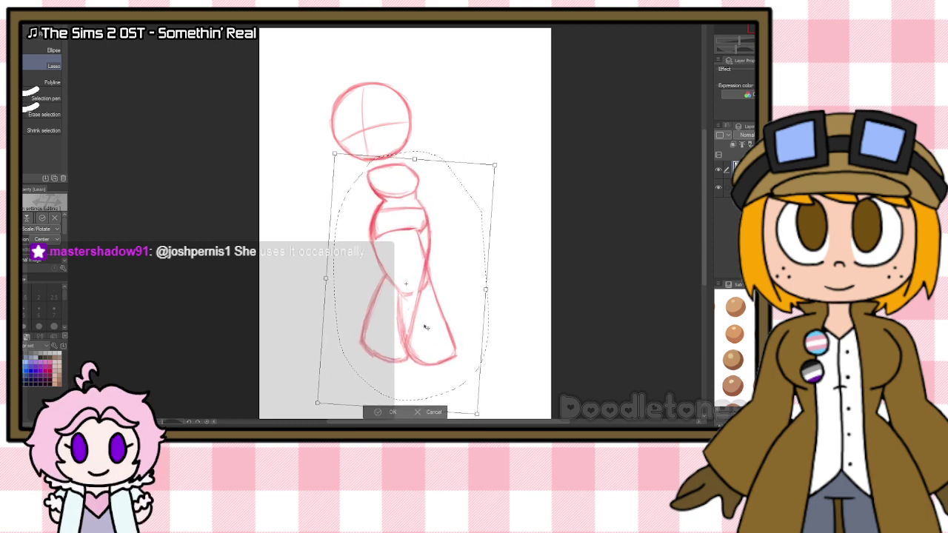
{"action": "left_click_drag", "start_coordinate": [487, 286], "coordinate": [494, 290]}
{"action": "left_click_drag", "start_coordinate": [422, 333], "coordinate": [422, 341]}
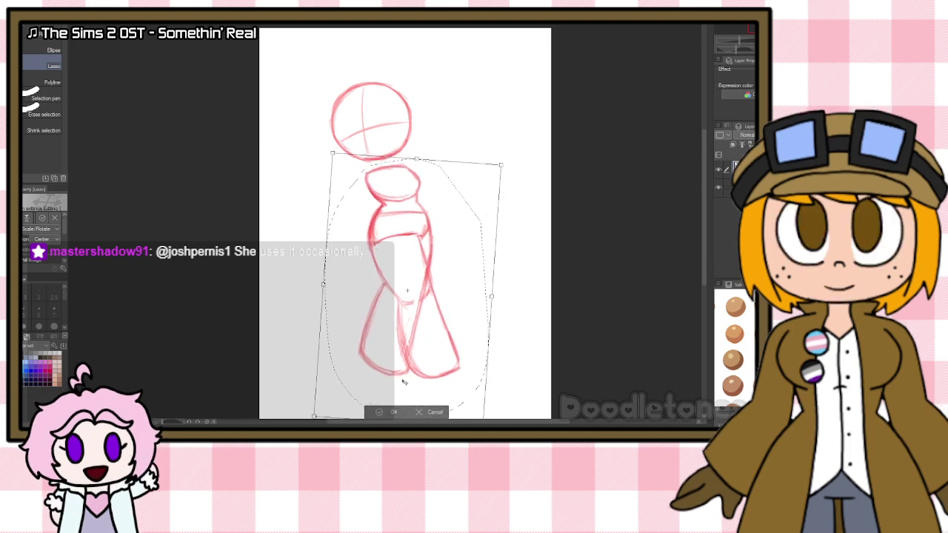
{"action": "key", "text": "Return"}
Step: Lasso the head circle, scale it down slightly and clear the selection
{"action": "mouse_move", "coordinate": [385, 68]}
{"action": "left_mouse_down"}
{"action": "mouse_move", "coordinate": [358, 69]}
{"action": "mouse_move", "coordinate": [324, 152]}
{"action": "mouse_move", "coordinate": [423, 122]}
{"action": "mouse_move", "coordinate": [404, 164]}
{"action": "left_mouse_up"}
{"action": "key", "text": "ctrl+t"}
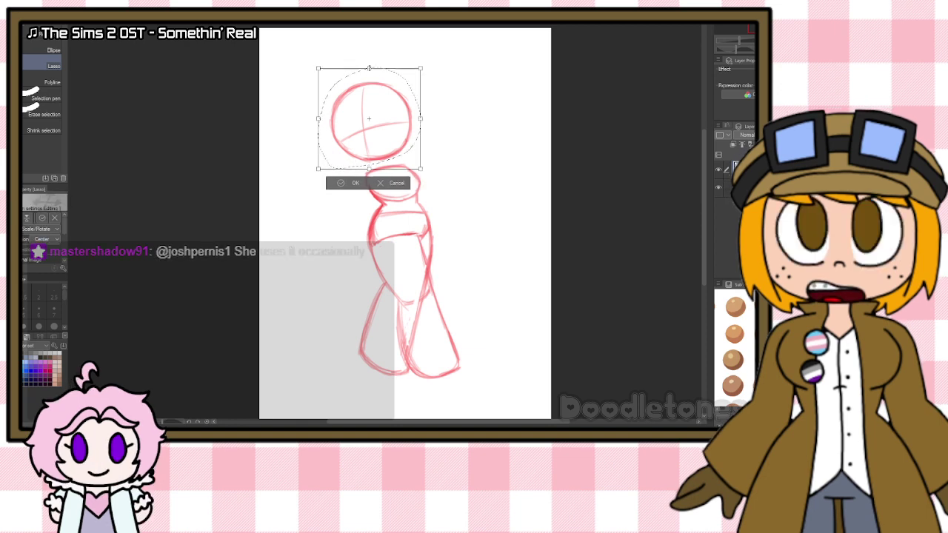
{"action": "left_click_drag", "start_coordinate": [369, 68], "coordinate": [369, 72]}
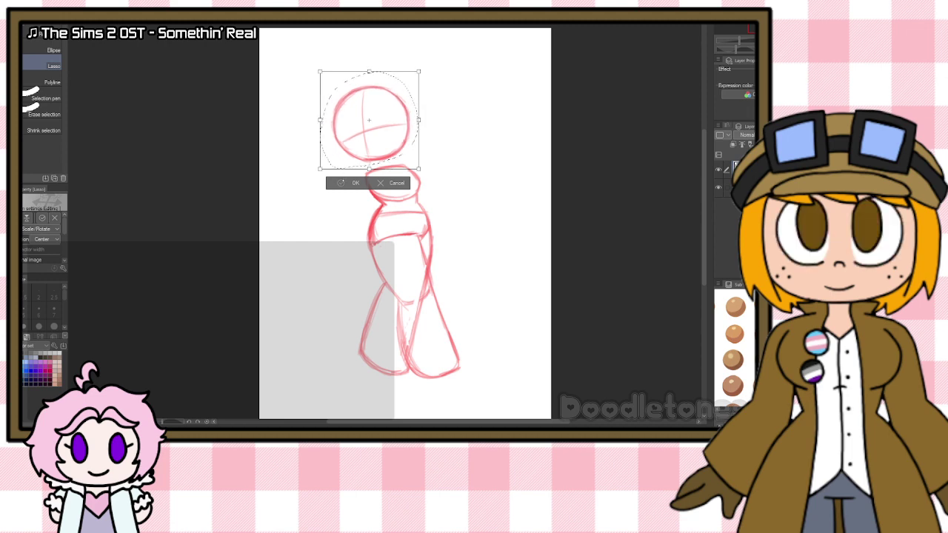
{"action": "key", "text": "Return"}
{"action": "key", "text": "ctrl+d"}
Step: Reselect the torso and legs with a lasso, scale them up slightly and nudge them down and left
{"action": "mouse_move", "coordinate": [464, 150]}
{"action": "left_mouse_down"}
{"action": "mouse_move", "coordinate": [487, 394]}
{"action": "mouse_move", "coordinate": [351, 381]}
{"action": "mouse_move", "coordinate": [336, 215]}
{"action": "mouse_move", "coordinate": [360, 169]}
{"action": "left_mouse_up"}
{"action": "key", "text": "ctrl+t"}
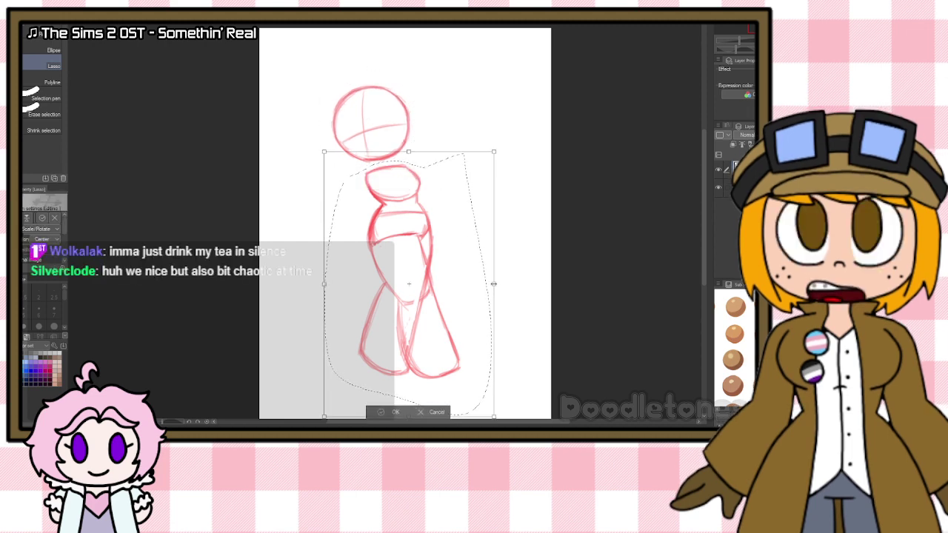
{"action": "left_click_drag", "start_coordinate": [494, 284], "coordinate": [499, 284]}
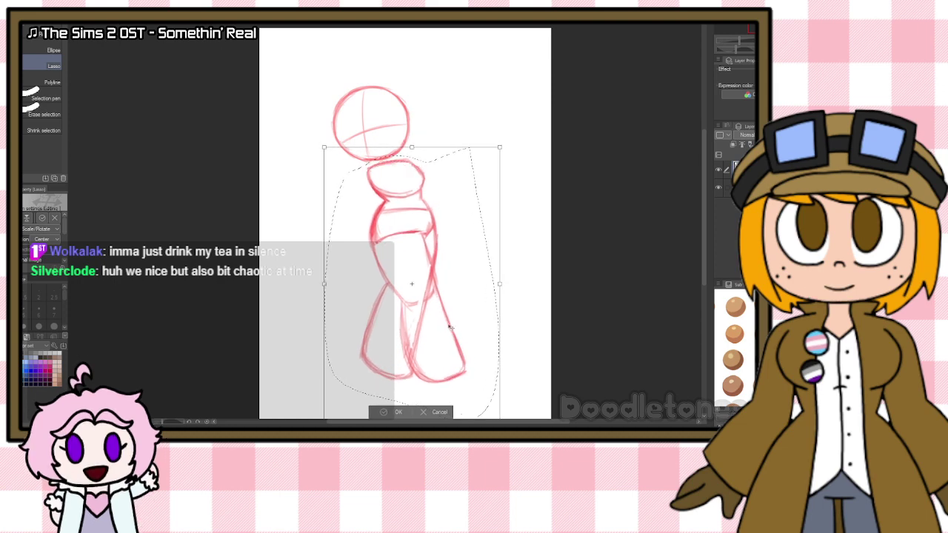
{"action": "left_click_drag", "start_coordinate": [451, 329], "coordinate": [446, 332]}
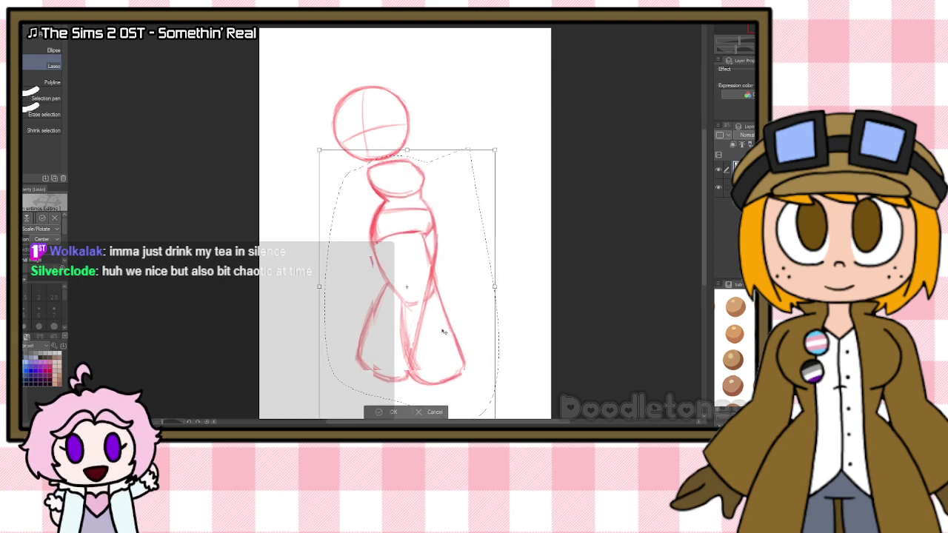
{"action": "left_click", "coordinate": [392, 407]}
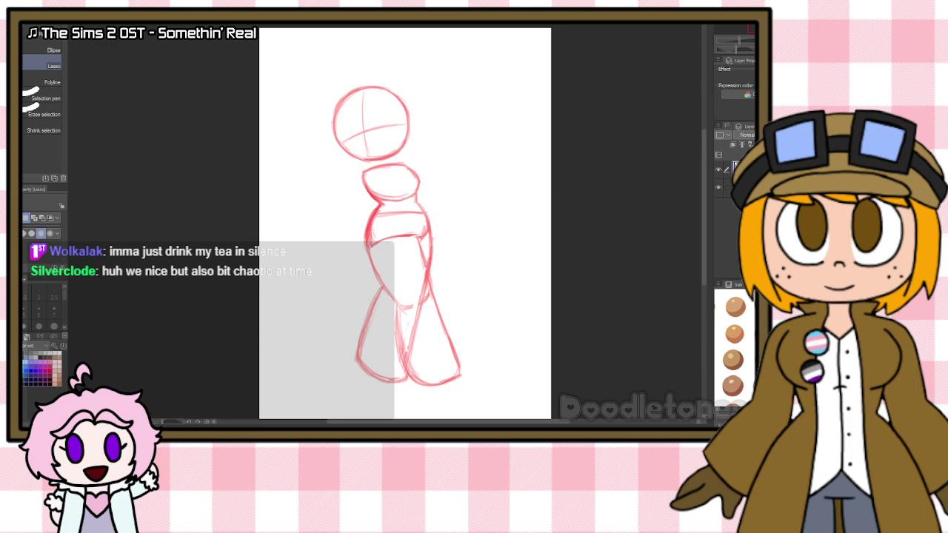
Step: Erase the overlapping construction strokes where the front thigh meets the flared lower leg
{"action": "key", "text": "e"}
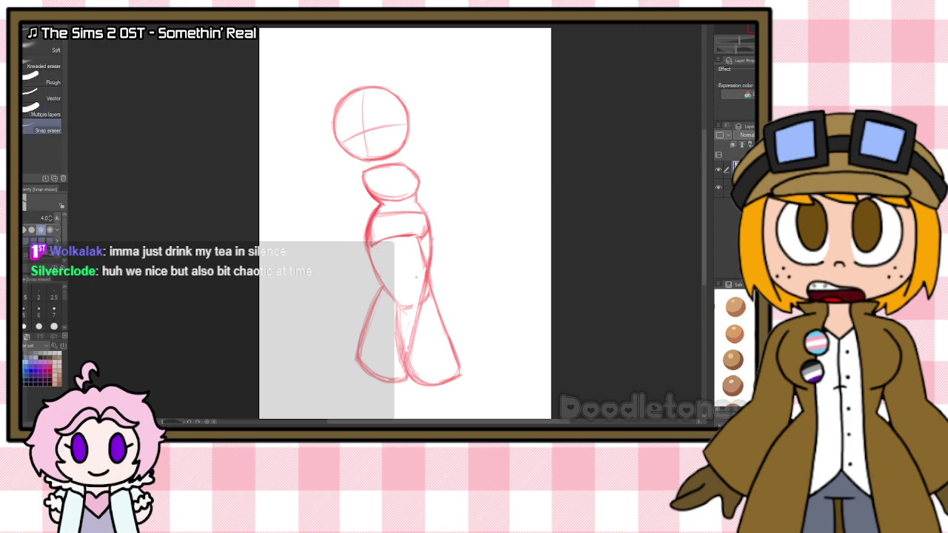
{"action": "left_click_drag", "start_coordinate": [421, 296], "coordinate": [409, 369]}
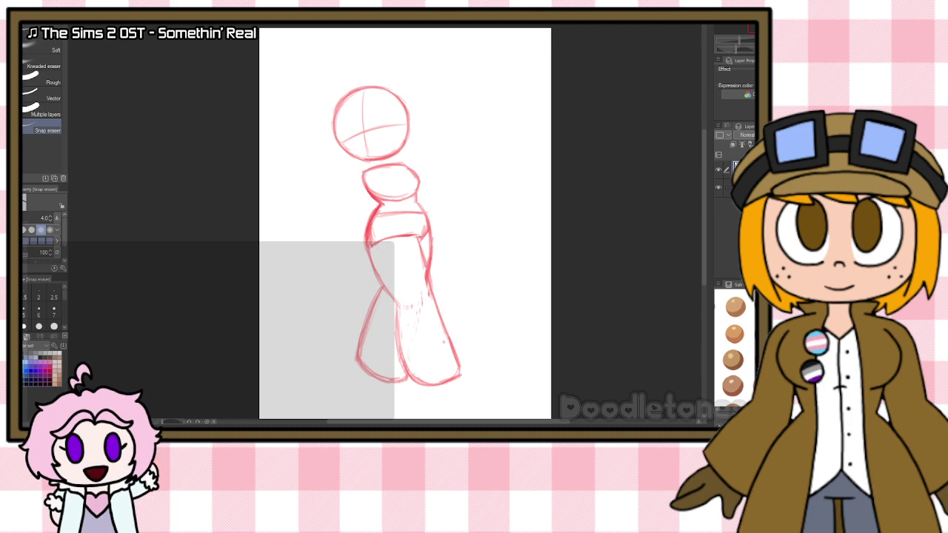
Step: Draw two short neck lines joining the head to the chest and reinforce the lower outline of the head circle
{"action": "scroll", "coordinate": [434, 334], "scroll_direction": "down", "scroll_amount": 1}
{"action": "scroll", "coordinate": [451, 188], "scroll_direction": "up", "scroll_amount": 3}
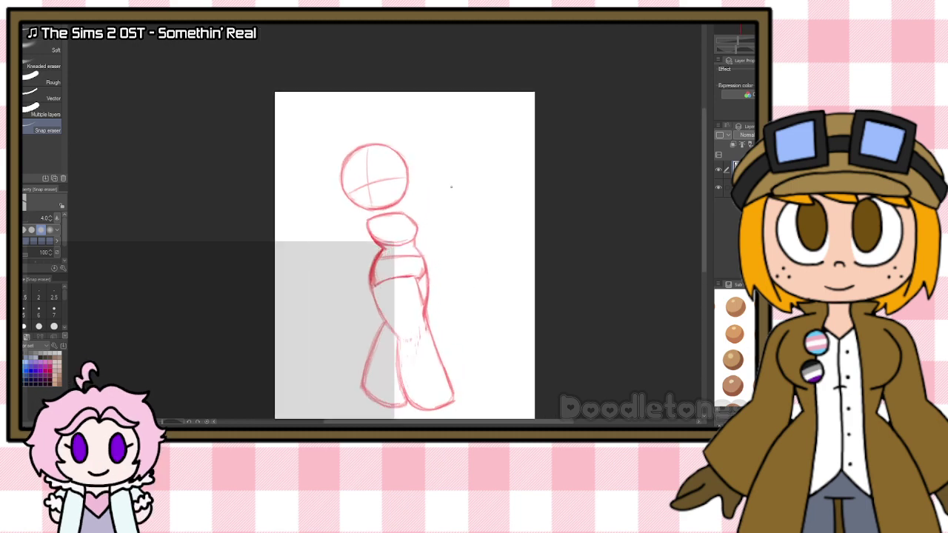
{"action": "scroll", "coordinate": [402, 196], "scroll_direction": "up", "scroll_amount": 2}
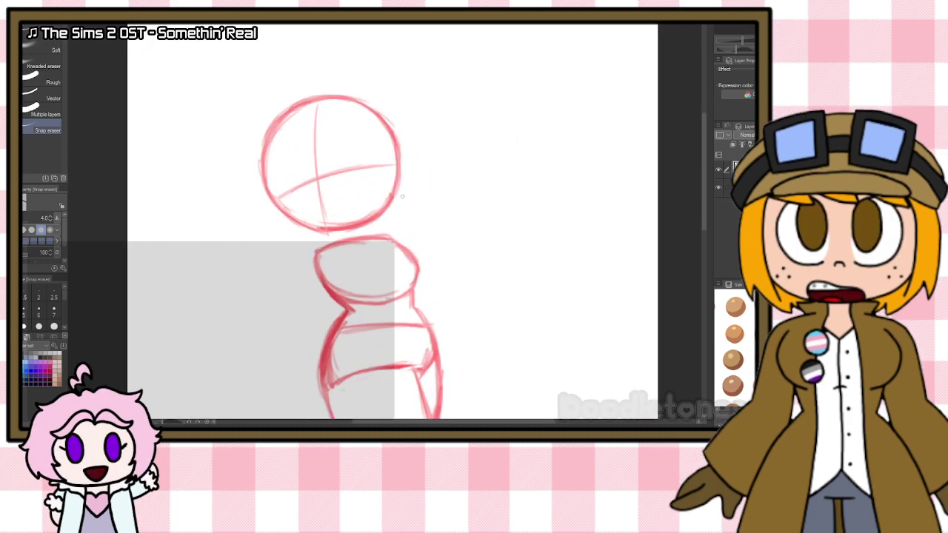
{"action": "key", "text": "b"}
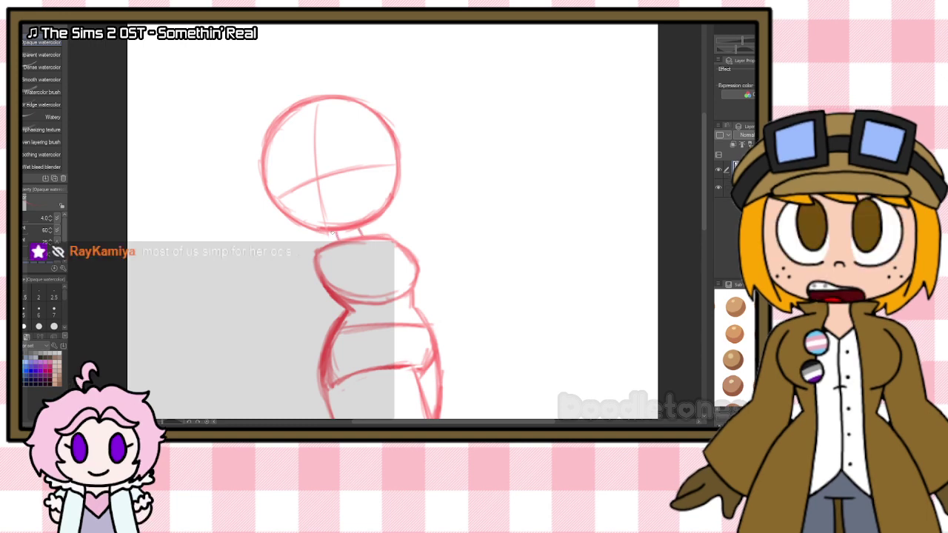
{"action": "mouse_move", "coordinate": [273, 190]}
{"action": "left_mouse_down"}
{"action": "mouse_move", "coordinate": [313, 220]}
{"action": "mouse_move", "coordinate": [265, 187]}
{"action": "mouse_move", "coordinate": [313, 230]}
{"action": "left_mouse_up"}
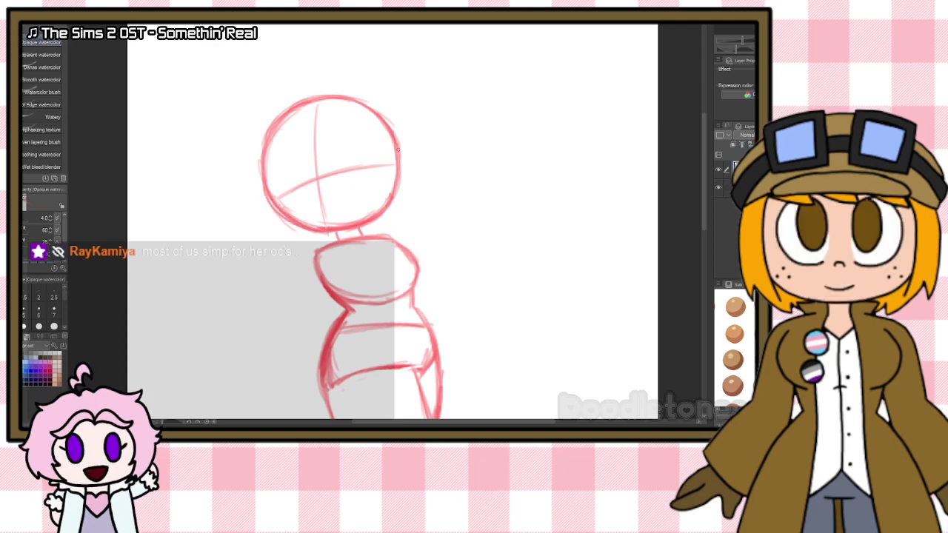
{"action": "mouse_move", "coordinate": [398, 161]}
{"action": "left_mouse_down"}
{"action": "mouse_move", "coordinate": [366, 218]}
{"action": "mouse_move", "coordinate": [341, 231]}
{"action": "left_mouse_up"}
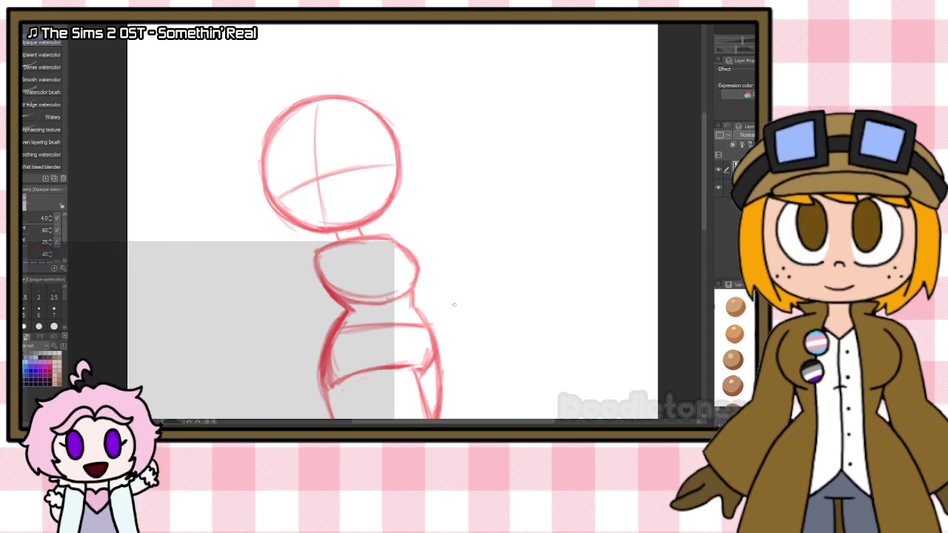
Step: Sketch curved shoulder lines from the neck over both sides of the chest shape
{"action": "scroll", "coordinate": [478, 268], "scroll_direction": "down", "scroll_amount": 4}
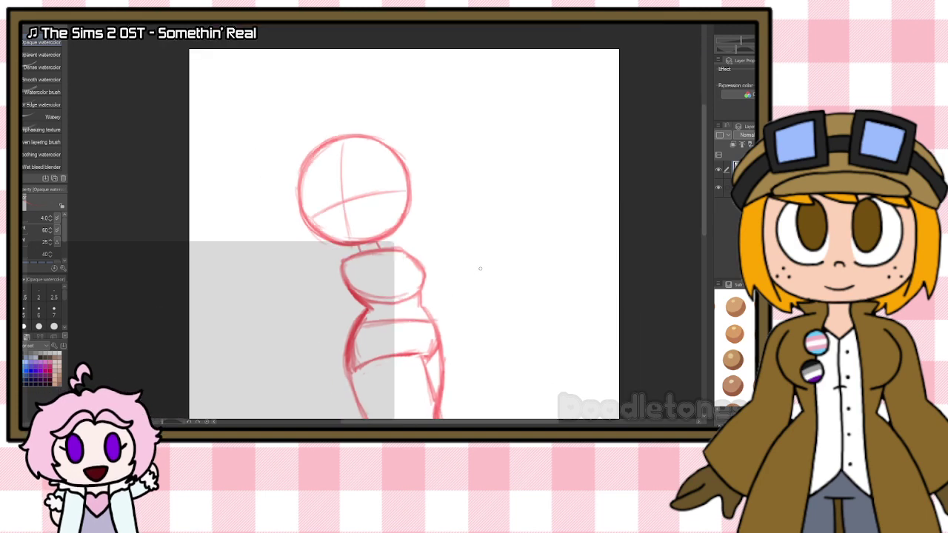
{"action": "scroll", "coordinate": [515, 273], "scroll_direction": "up", "scroll_amount": 5}
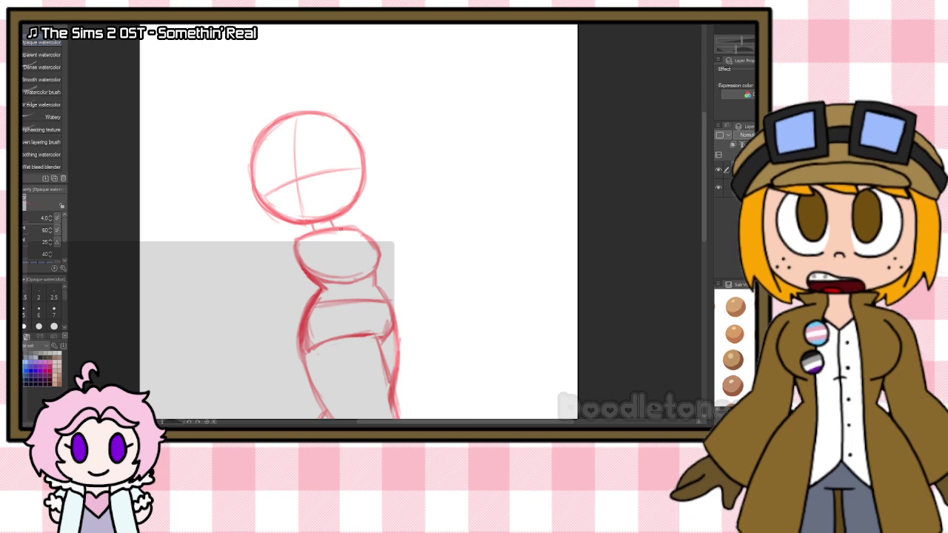
{"action": "mouse_move", "coordinate": [334, 227]}
{"action": "left_mouse_down"}
{"action": "mouse_move", "coordinate": [361, 217]}
{"action": "mouse_move", "coordinate": [297, 233]}
{"action": "mouse_move", "coordinate": [289, 255]}
{"action": "left_mouse_up"}
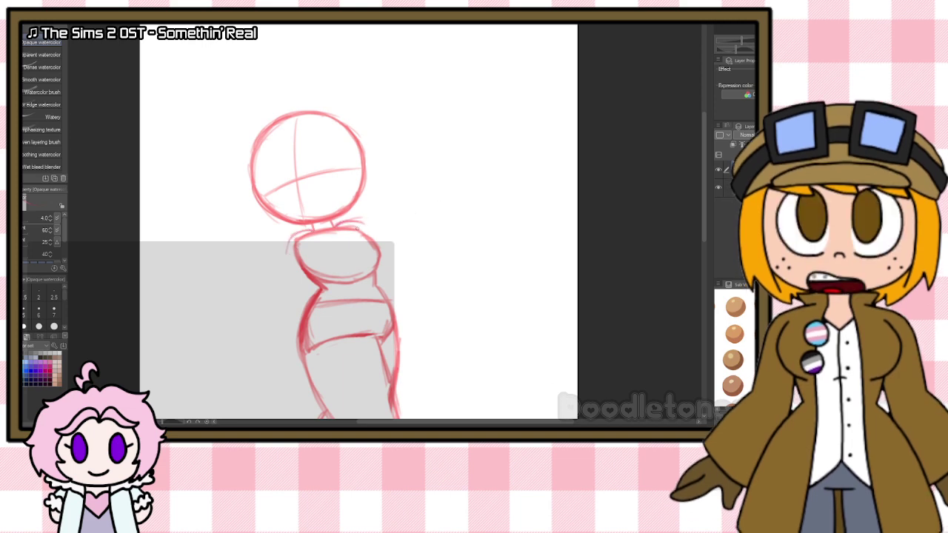
{"action": "mouse_move", "coordinate": [337, 224]}
{"action": "left_mouse_down"}
{"action": "mouse_move", "coordinate": [363, 218]}
{"action": "mouse_move", "coordinate": [370, 229]}
{"action": "left_mouse_up"}
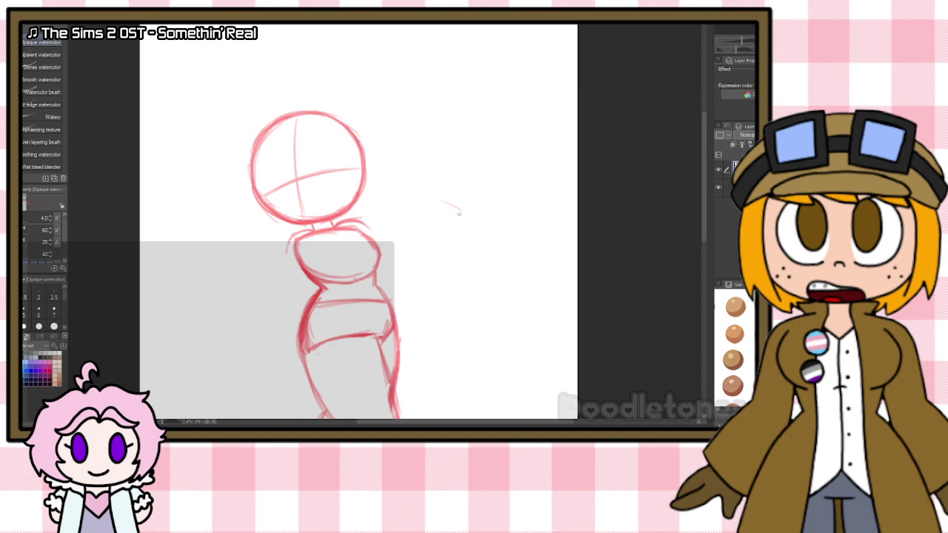
Step: Sketch a small upright oval in the blank area to the right of the chest and erase its outer edge to narrow it
{"action": "mouse_move", "coordinate": [458, 212]}
{"action": "left_mouse_down"}
{"action": "mouse_move", "coordinate": [437, 202]}
{"action": "mouse_move", "coordinate": [428, 236]}
{"action": "mouse_move", "coordinate": [460, 240]}
{"action": "mouse_move", "coordinate": [454, 245]}
{"action": "mouse_move", "coordinate": [461, 214]}
{"action": "mouse_move", "coordinate": [454, 244]}
{"action": "left_mouse_up"}
{"action": "left_click_drag", "start_coordinate": [440, 244], "coordinate": [453, 243]}
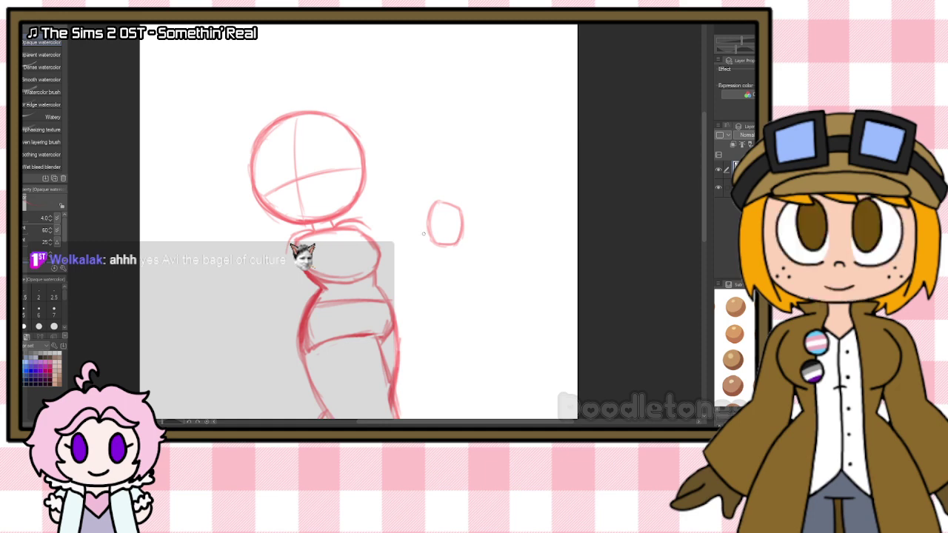
{"action": "mouse_move", "coordinate": [431, 242]}
{"action": "left_mouse_down"}
{"action": "mouse_move", "coordinate": [432, 209]}
{"action": "mouse_move", "coordinate": [423, 226]}
{"action": "mouse_move", "coordinate": [428, 211]}
{"action": "mouse_move", "coordinate": [431, 241]}
{"action": "mouse_move", "coordinate": [423, 224]}
{"action": "mouse_move", "coordinate": [438, 241]}
{"action": "mouse_move", "coordinate": [431, 211]}
{"action": "mouse_move", "coordinate": [439, 201]}
{"action": "mouse_move", "coordinate": [461, 218]}
{"action": "mouse_move", "coordinate": [437, 201]}
{"action": "mouse_move", "coordinate": [456, 241]}
{"action": "left_mouse_up"}
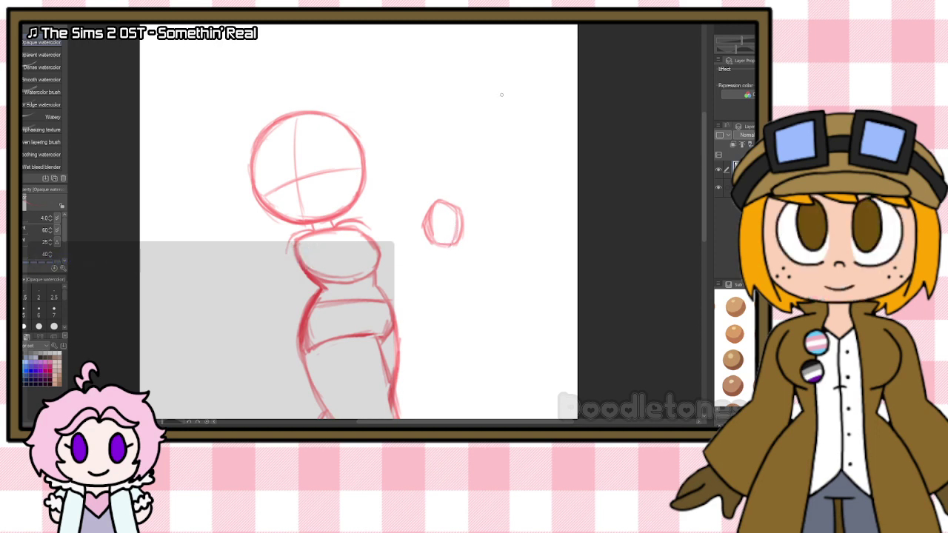
{"action": "key", "text": "e"}
{"action": "left_click_drag", "start_coordinate": [460, 224], "coordinate": [458, 205]}
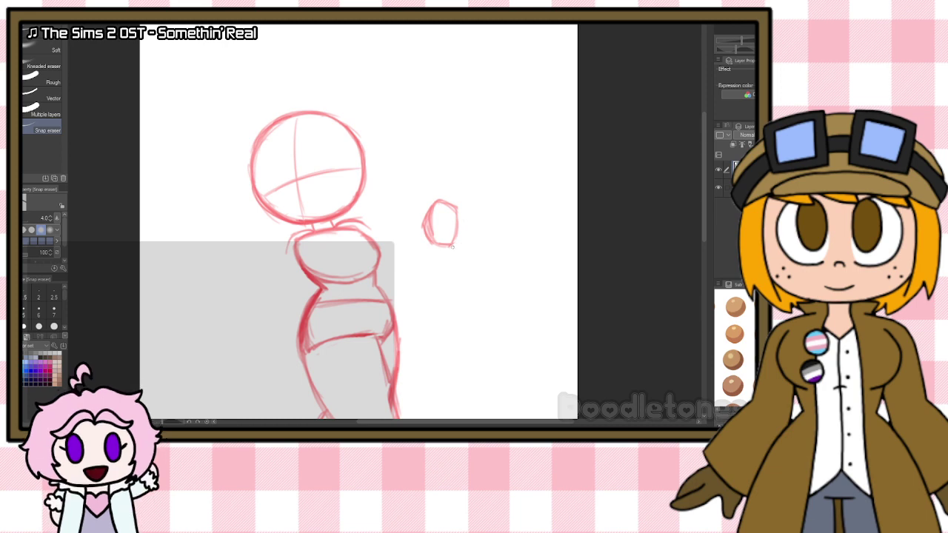
Step: Redraw the small oval's outer edge and sketch a second rounded segment directly beneath it
{"action": "key", "text": "b"}
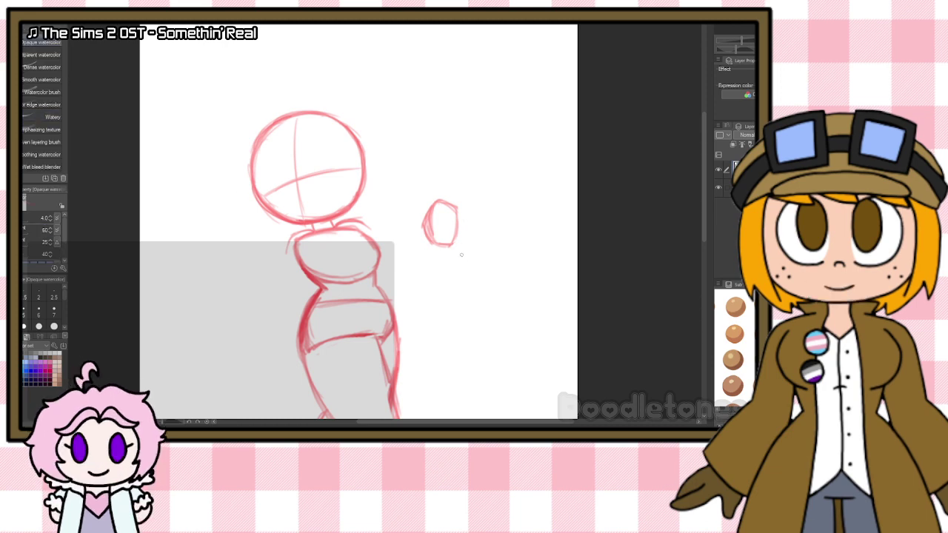
{"action": "left_click_drag", "start_coordinate": [454, 245], "coordinate": [461, 274]}
{"action": "left_click_drag", "start_coordinate": [455, 240], "coordinate": [461, 271]}
{"action": "left_click_drag", "start_coordinate": [455, 207], "coordinate": [458, 240]}
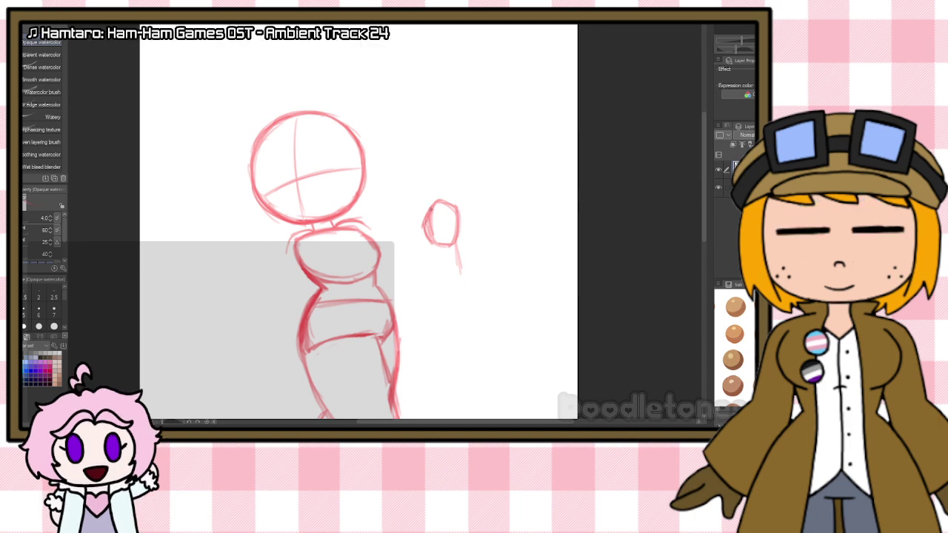
{"action": "mouse_move", "coordinate": [432, 211]}
{"action": "left_mouse_down"}
{"action": "mouse_move", "coordinate": [425, 278]}
{"action": "mouse_move", "coordinate": [454, 288]}
{"action": "left_mouse_up"}
{"action": "mouse_move", "coordinate": [458, 245]}
{"action": "left_mouse_down"}
{"action": "mouse_move", "coordinate": [460, 281]}
{"action": "mouse_move", "coordinate": [457, 268]}
{"action": "mouse_move", "coordinate": [445, 289]}
{"action": "left_mouse_up"}
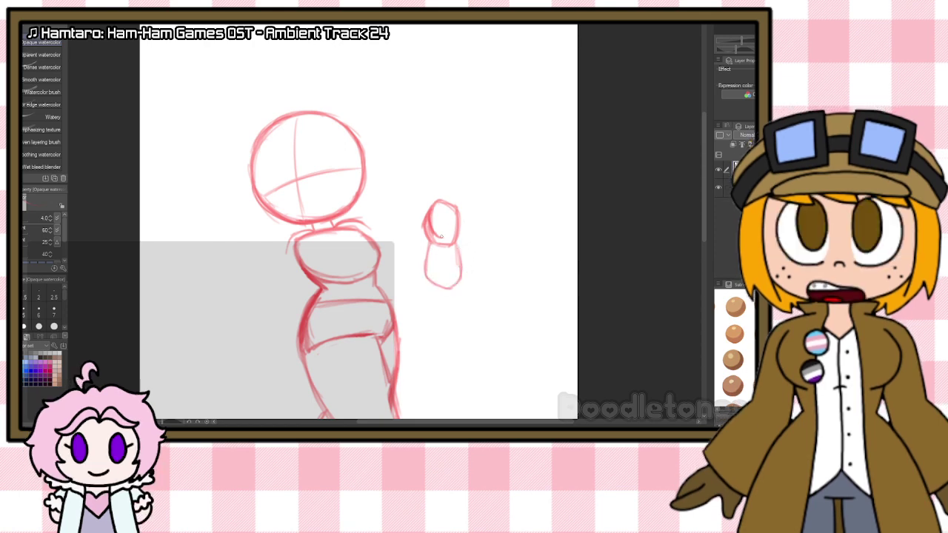
Step: Lasso the two stacked rounded shapes and move them left against the chest, below the right-hand shoulder line
{"action": "key", "text": "m"}
{"action": "mouse_move", "coordinate": [481, 211]}
{"action": "left_mouse_down"}
{"action": "mouse_move", "coordinate": [478, 220]}
{"action": "mouse_move", "coordinate": [431, 182]}
{"action": "mouse_move", "coordinate": [481, 219]}
{"action": "left_mouse_up"}
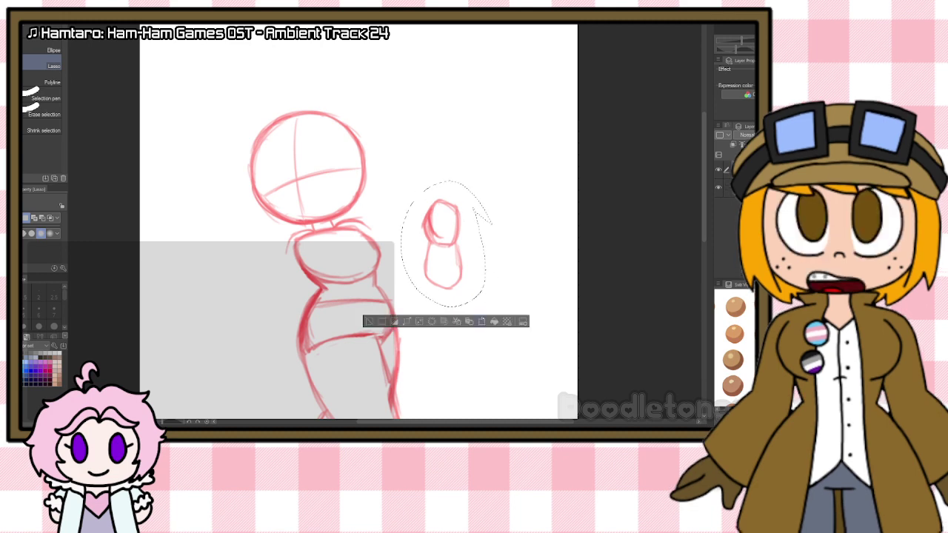
{"action": "left_click", "coordinate": [481, 321]}
{"action": "mouse_move", "coordinate": [466, 284]}
{"action": "left_mouse_down"}
{"action": "mouse_move", "coordinate": [421, 295]}
{"action": "mouse_move", "coordinate": [406, 264]}
{"action": "left_mouse_up"}
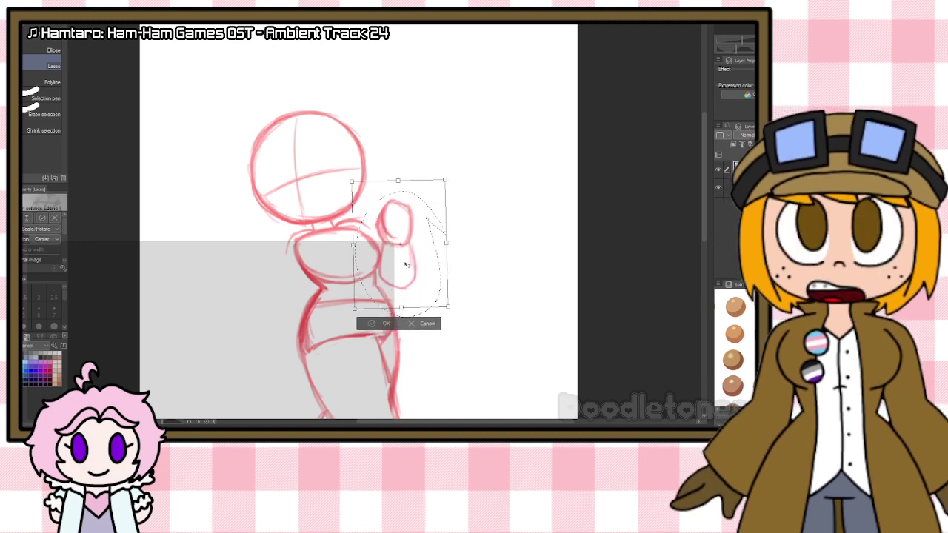
{"action": "key", "text": "Return"}
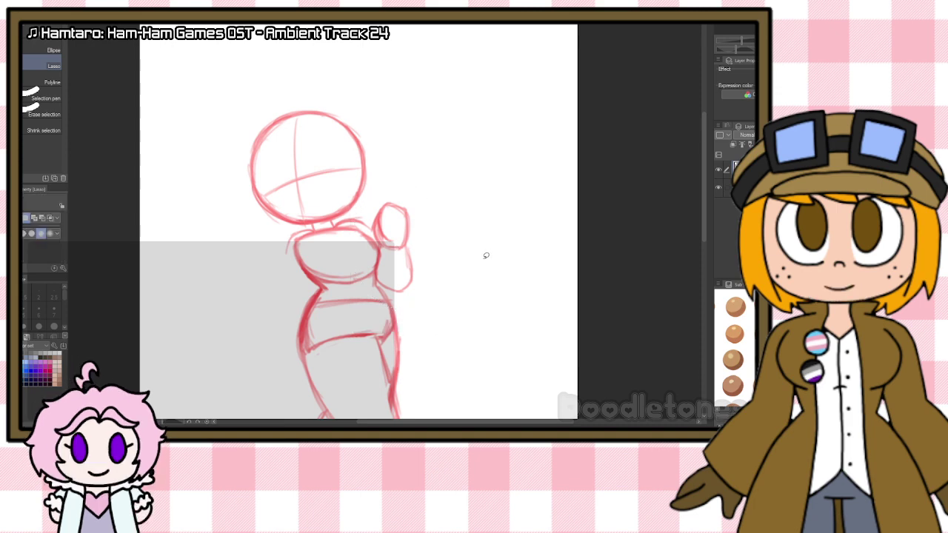
Step: Lasso the upper small oval, rotate it slightly counterclockwise, nudge it into place over the lower segment and clear the selection
{"action": "mouse_move", "coordinate": [428, 203]}
{"action": "left_mouse_down"}
{"action": "mouse_move", "coordinate": [390, 188]}
{"action": "mouse_move", "coordinate": [374, 226]}
{"action": "mouse_move", "coordinate": [406, 250]}
{"action": "left_mouse_up"}
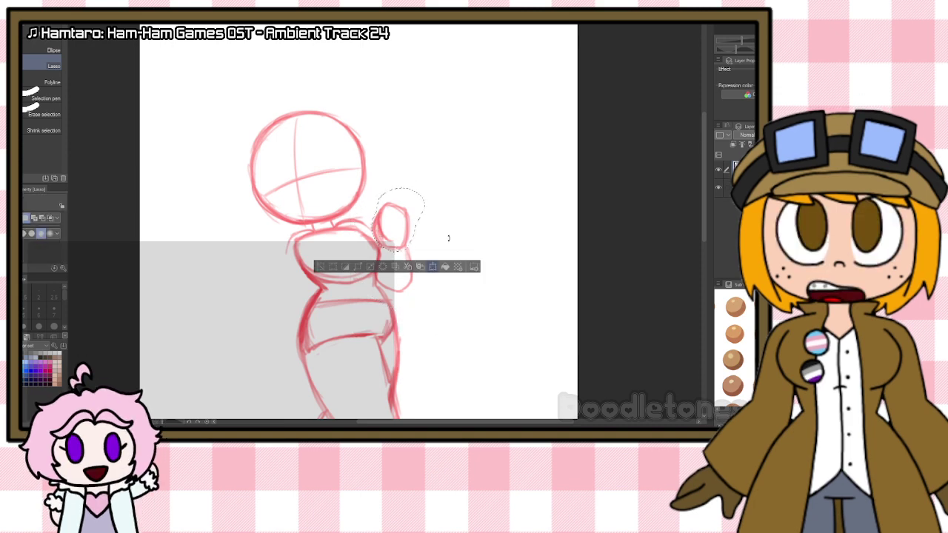
{"action": "key", "text": "ctrl+t"}
{"action": "left_click_drag", "start_coordinate": [457, 233], "coordinate": [463, 211]}
{"action": "left_click_drag", "start_coordinate": [407, 242], "coordinate": [404, 243]}
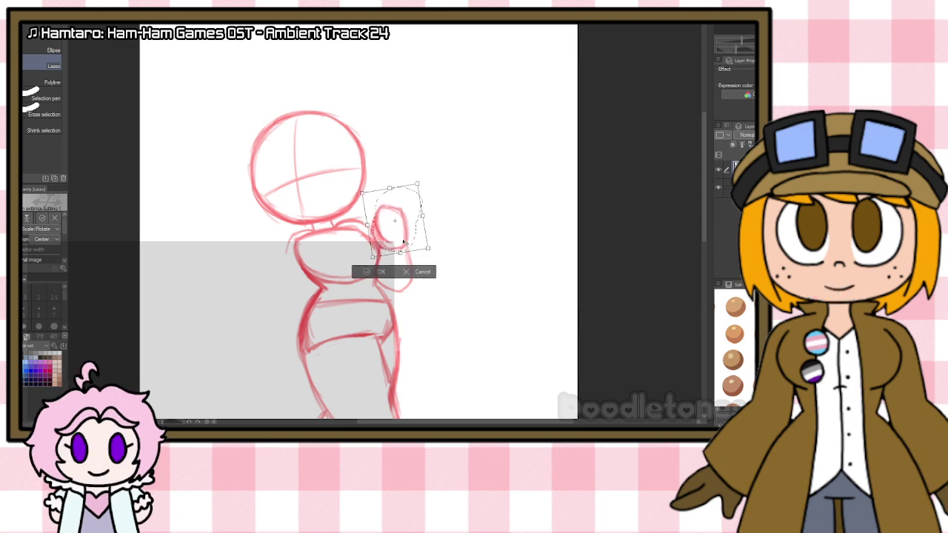
{"action": "key", "text": "Return"}
{"action": "key", "text": "ctrl+d"}
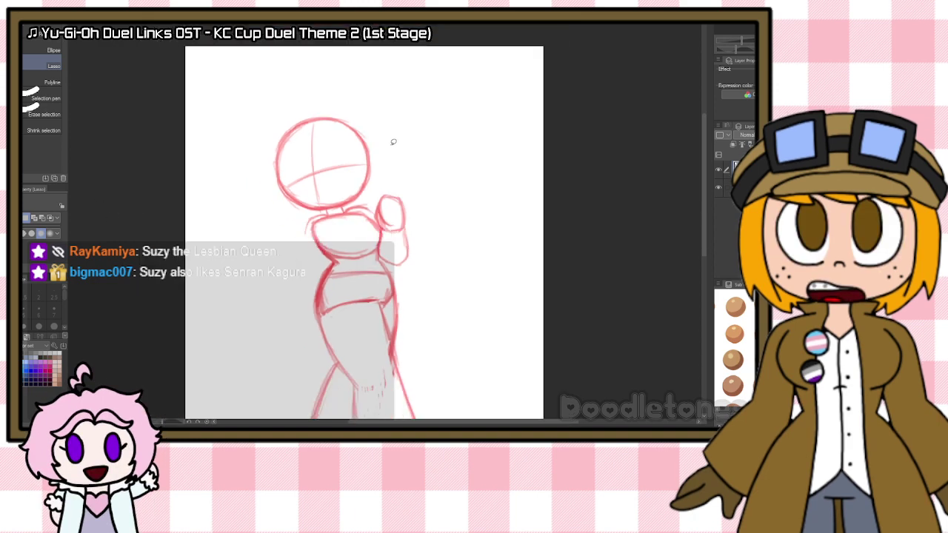
Step: Sketch the outer line of the lowered arm from the shoulder down past the hip, opposite the raised arm
{"action": "scroll", "coordinate": [393, 142], "scroll_direction": "down", "scroll_amount": 1}
{"action": "key", "text": "b"}
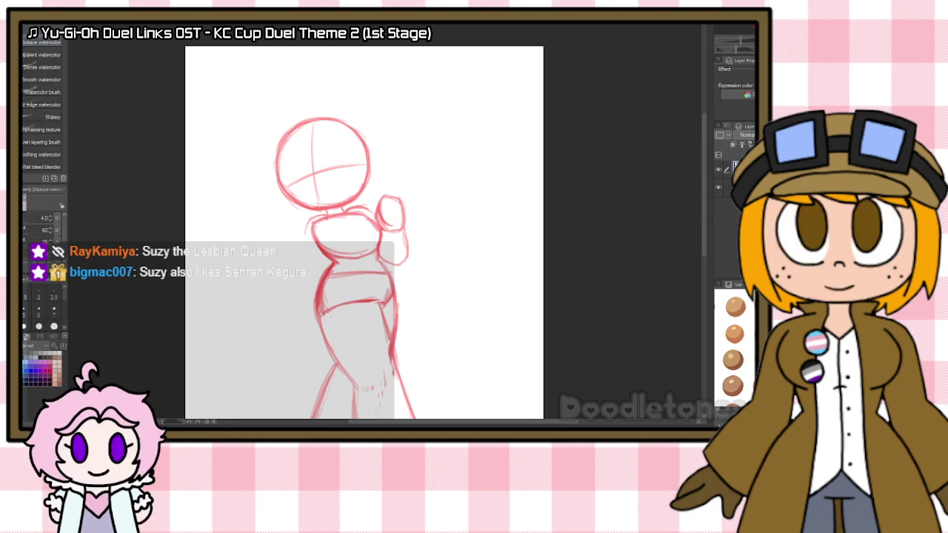
{"action": "mouse_move", "coordinate": [321, 215]}
{"action": "left_mouse_down"}
{"action": "mouse_move", "coordinate": [307, 229]}
{"action": "mouse_move", "coordinate": [290, 323]}
{"action": "left_mouse_up"}
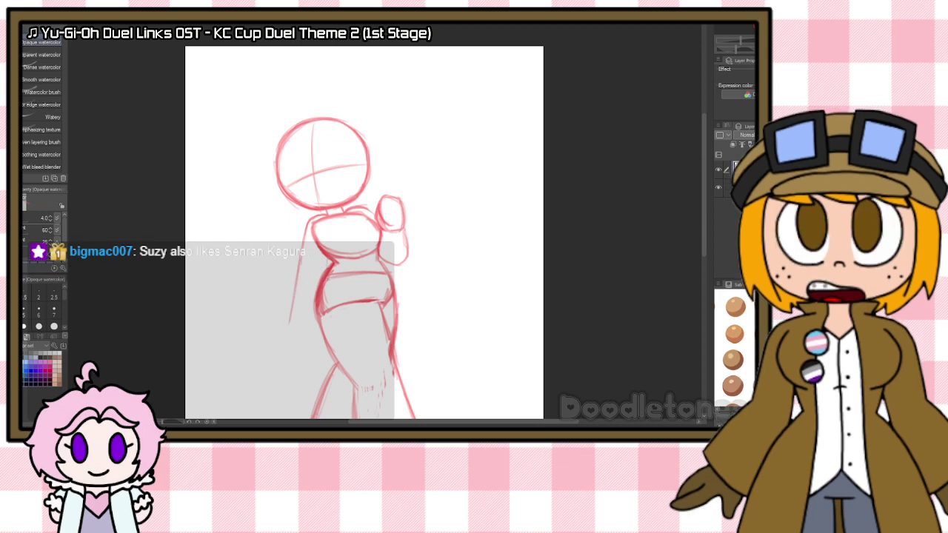
{"action": "left_click_drag", "start_coordinate": [299, 263], "coordinate": [288, 317]}
{"action": "left_click_drag", "start_coordinate": [302, 241], "coordinate": [299, 260]}
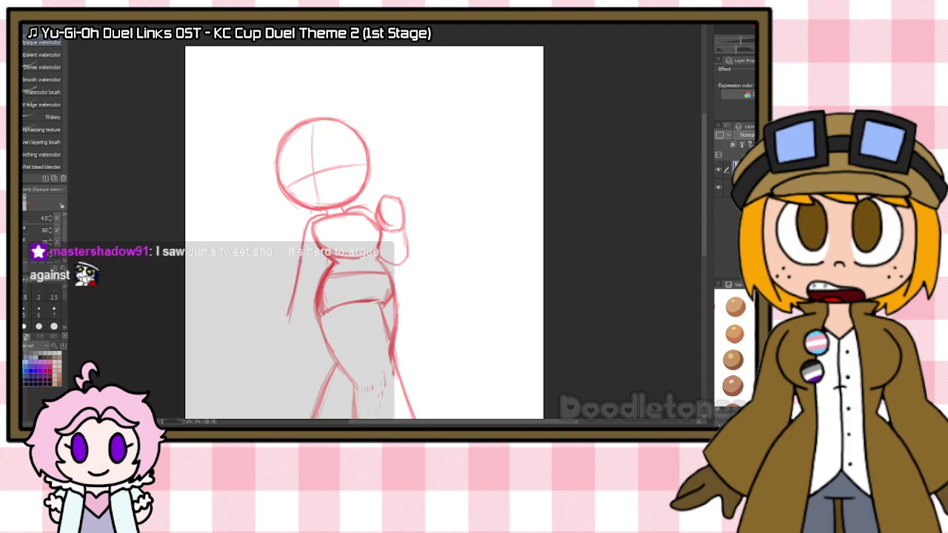
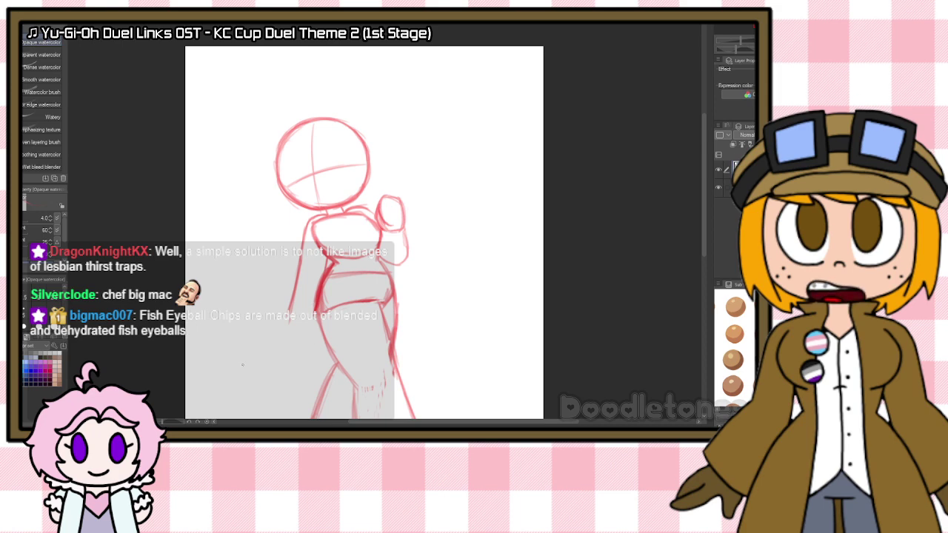
Step: Sketch a wrist line and a curled hand with fingers at the end of the lowered arm, and add the arm's inner edge
{"action": "scroll", "coordinate": [242, 365], "scroll_direction": "up", "scroll_amount": 2}
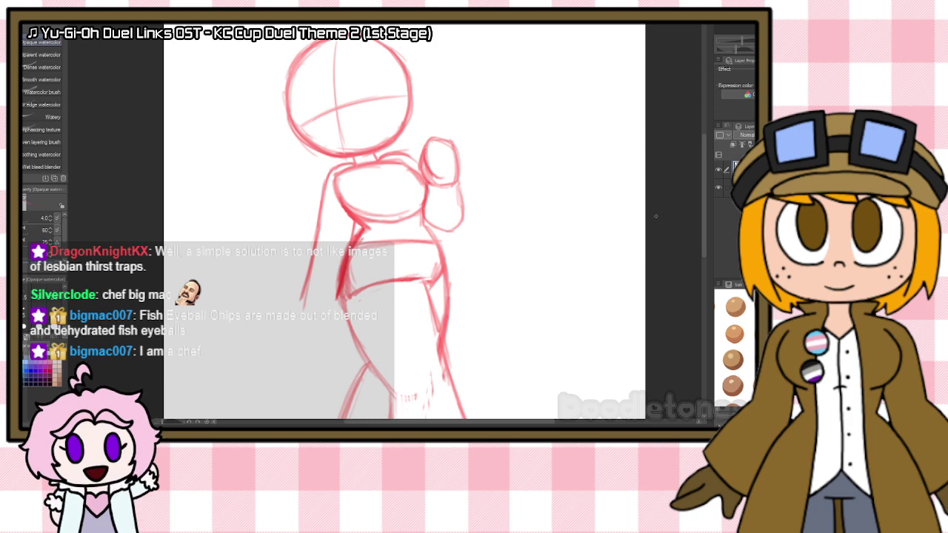
{"action": "scroll", "coordinate": [675, 161], "scroll_direction": "down", "scroll_amount": 2}
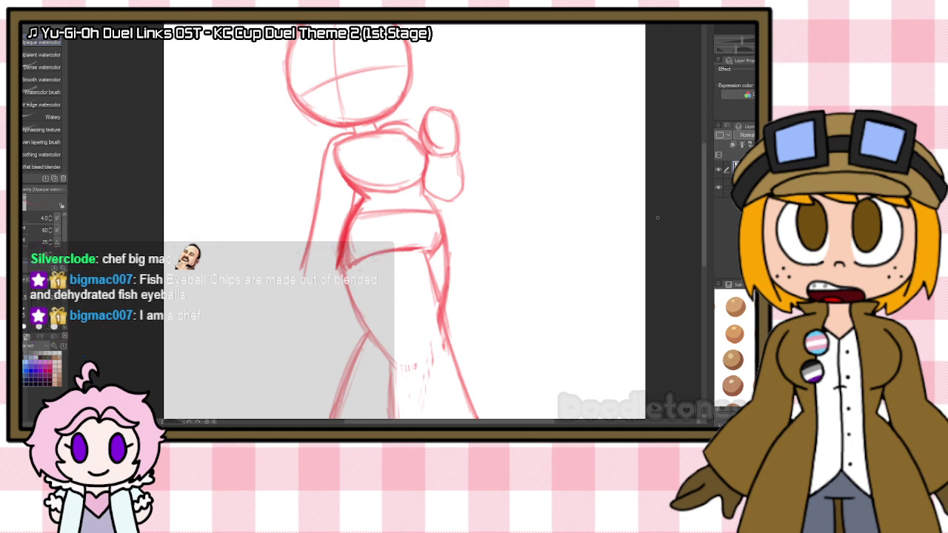
{"action": "mouse_move", "coordinate": [309, 254]}
{"action": "left_mouse_down"}
{"action": "mouse_move", "coordinate": [336, 266]}
{"action": "mouse_move", "coordinate": [299, 278]}
{"action": "mouse_move", "coordinate": [318, 300]}
{"action": "mouse_move", "coordinate": [334, 282]}
{"action": "mouse_move", "coordinate": [327, 293]}
{"action": "mouse_move", "coordinate": [318, 281]}
{"action": "left_mouse_up"}
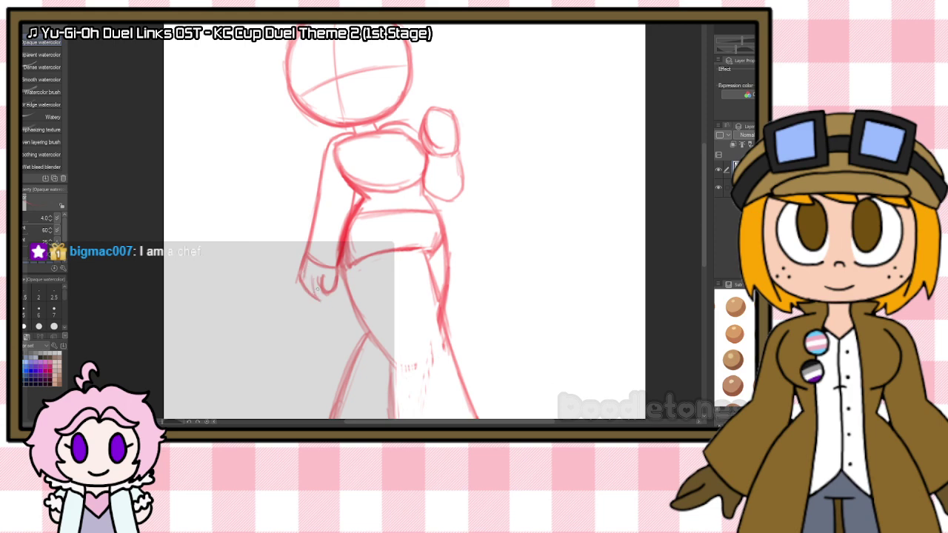
{"action": "mouse_move", "coordinate": [298, 282]}
{"action": "left_mouse_down"}
{"action": "mouse_move", "coordinate": [321, 305]}
{"action": "mouse_move", "coordinate": [327, 294]}
{"action": "mouse_move", "coordinate": [324, 304]}
{"action": "left_mouse_up"}
{"action": "mouse_move", "coordinate": [299, 272]}
{"action": "left_mouse_down"}
{"action": "mouse_move", "coordinate": [317, 304]}
{"action": "mouse_move", "coordinate": [326, 296]}
{"action": "left_mouse_up"}
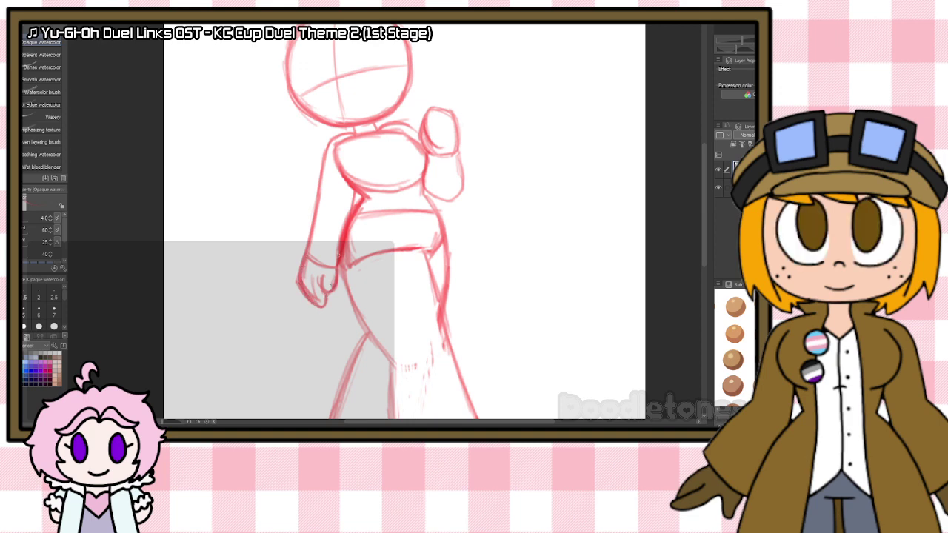
{"action": "left_click_drag", "start_coordinate": [354, 189], "coordinate": [347, 215]}
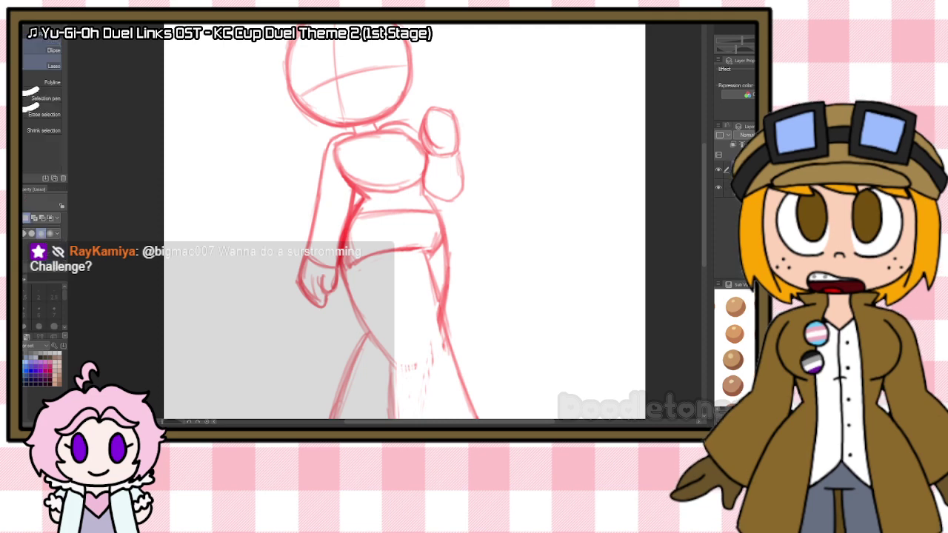
Step: Lasso the lowered forearm and hand, rotate them slightly clockwise away from the hip, nudge them into place and clear the selection
{"action": "key", "text": "m"}
{"action": "mouse_move", "coordinate": [306, 198]}
{"action": "left_mouse_down"}
{"action": "mouse_move", "coordinate": [351, 212]}
{"action": "mouse_move", "coordinate": [341, 273]}
{"action": "mouse_move", "coordinate": [320, 316]}
{"action": "mouse_move", "coordinate": [306, 199]}
{"action": "left_mouse_up"}
{"action": "key", "text": "ctrl+t"}
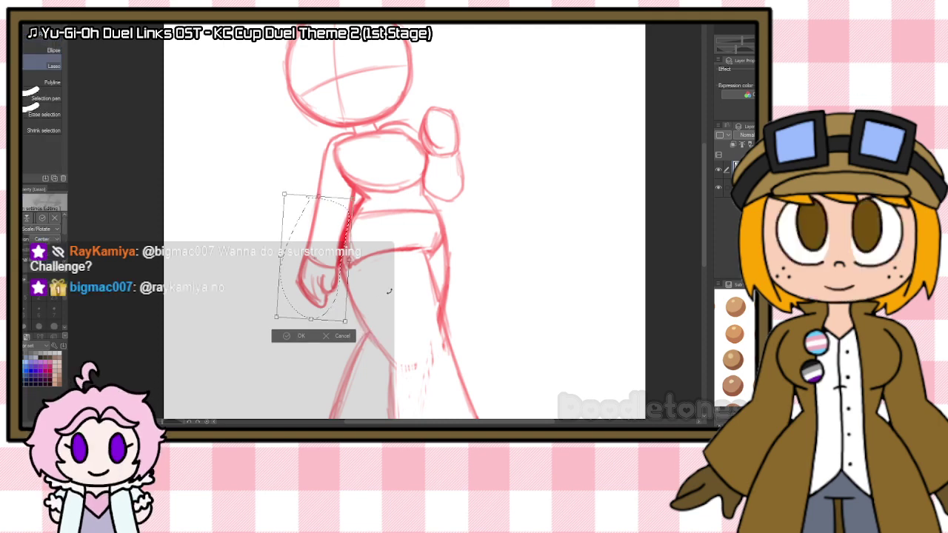
{"action": "left_click_drag", "start_coordinate": [389, 292], "coordinate": [382, 304]}
{"action": "left_click_drag", "start_coordinate": [332, 277], "coordinate": [324, 272]}
{"action": "key", "text": "Return"}
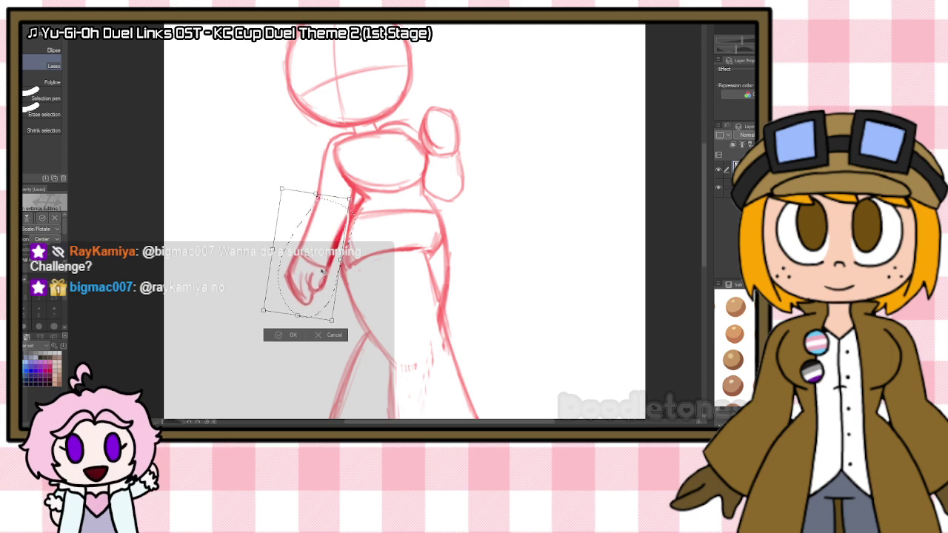
{"action": "key", "text": "ctrl+d"}
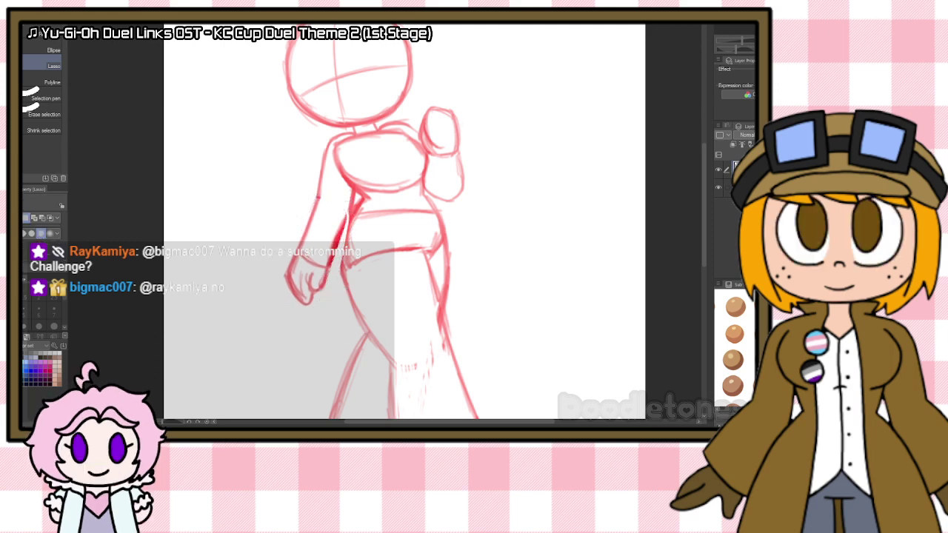
Step: Redraw the inner edge of the lowered forearm up to the elbow and erase the excess lines along it
{"action": "key", "text": "b"}
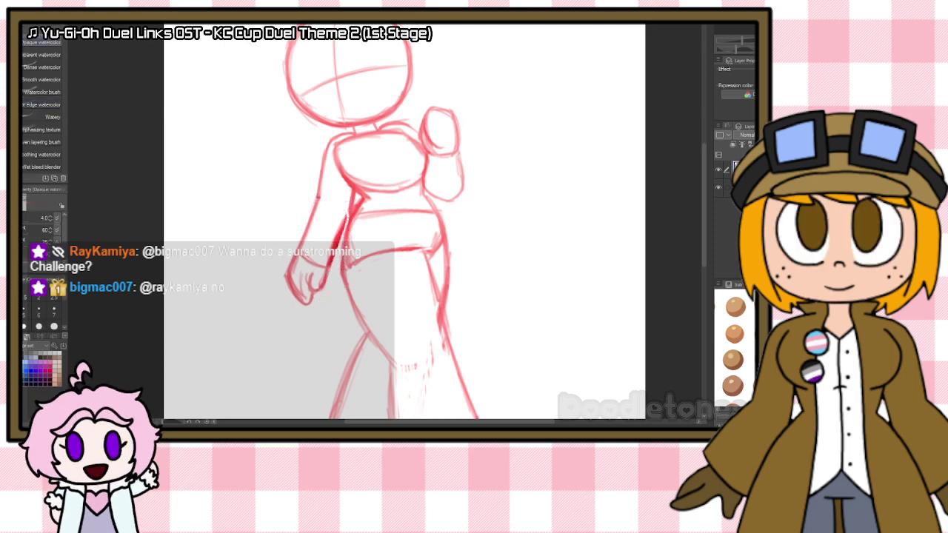
{"action": "left_click_drag", "start_coordinate": [330, 266], "coordinate": [348, 223]}
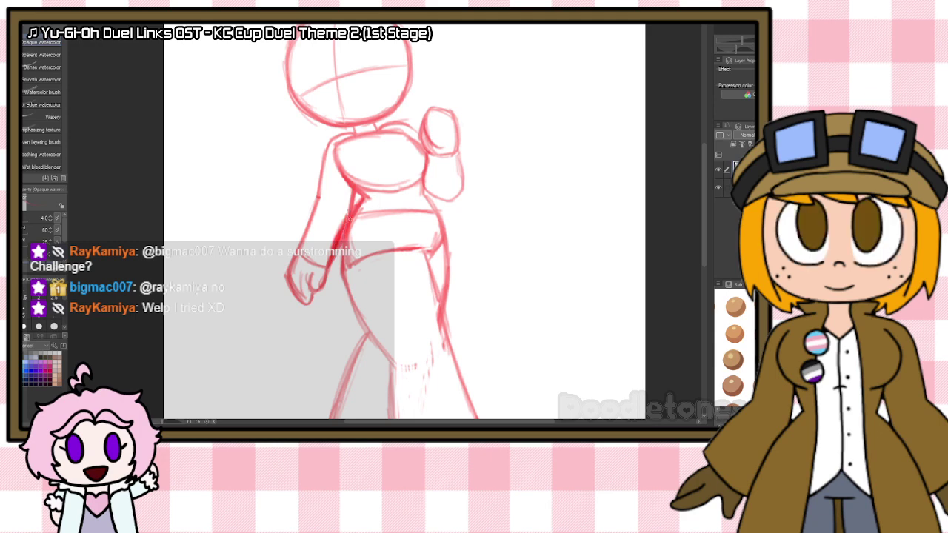
{"action": "key", "text": "e"}
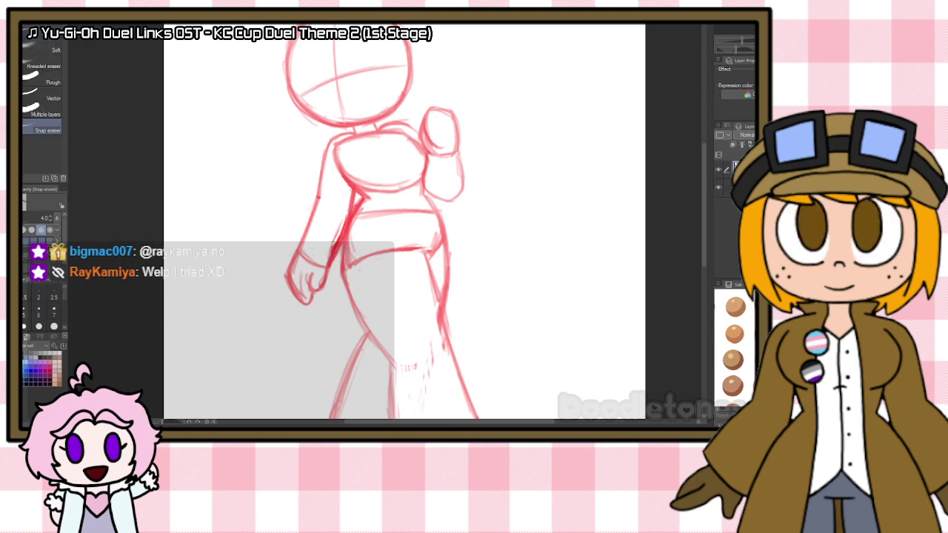
{"action": "mouse_move", "coordinate": [346, 205]}
{"action": "left_mouse_down"}
{"action": "mouse_move", "coordinate": [332, 253]}
{"action": "mouse_move", "coordinate": [338, 239]}
{"action": "left_mouse_up"}
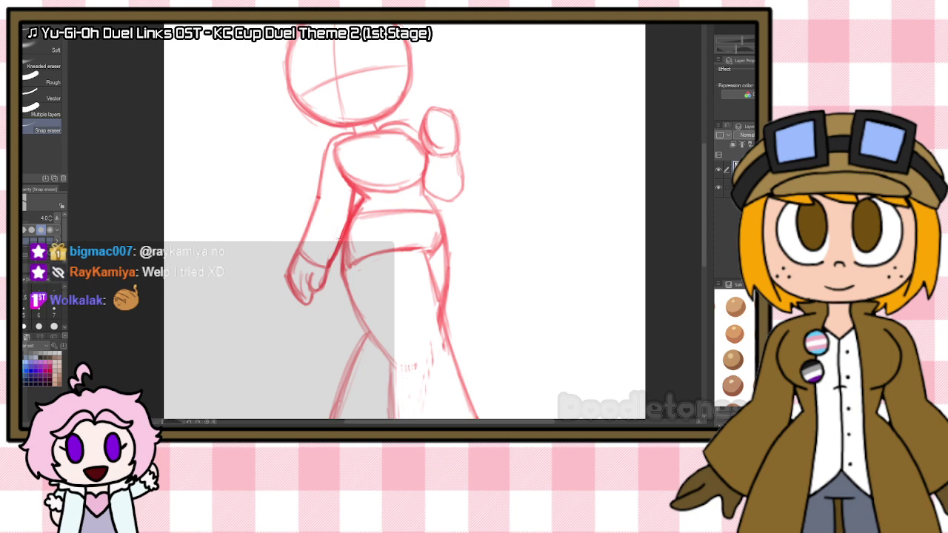
Step: Lasso the lowered hand, rotate it slightly clockwise at the wrist, clear the selection and rejoin the wrist and forearm lines
{"action": "key", "text": "m"}
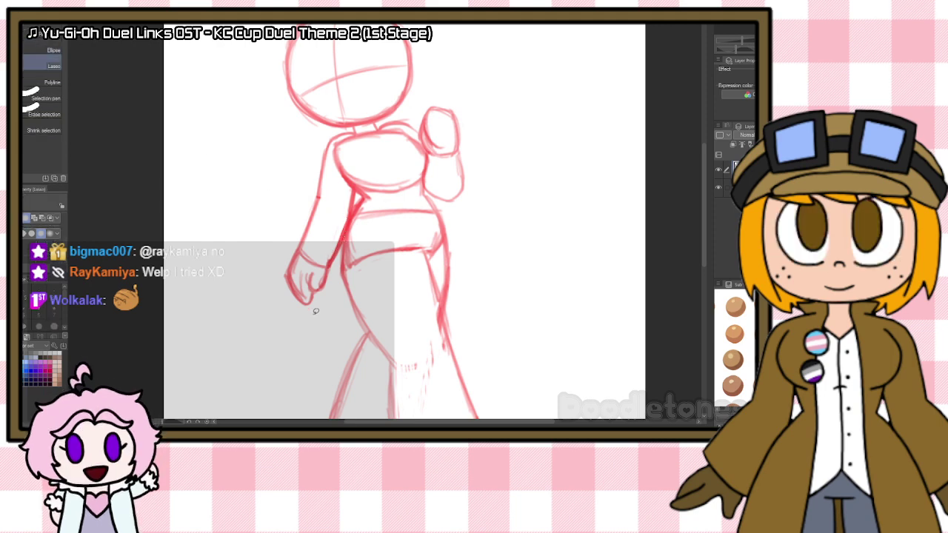
{"action": "mouse_move", "coordinate": [313, 314]}
{"action": "left_mouse_down"}
{"action": "mouse_move", "coordinate": [336, 279]}
{"action": "mouse_move", "coordinate": [333, 263]}
{"action": "mouse_move", "coordinate": [302, 247]}
{"action": "mouse_move", "coordinate": [279, 270]}
{"action": "mouse_move", "coordinate": [327, 301]}
{"action": "left_mouse_up"}
{"action": "key", "text": "ctrl+t"}
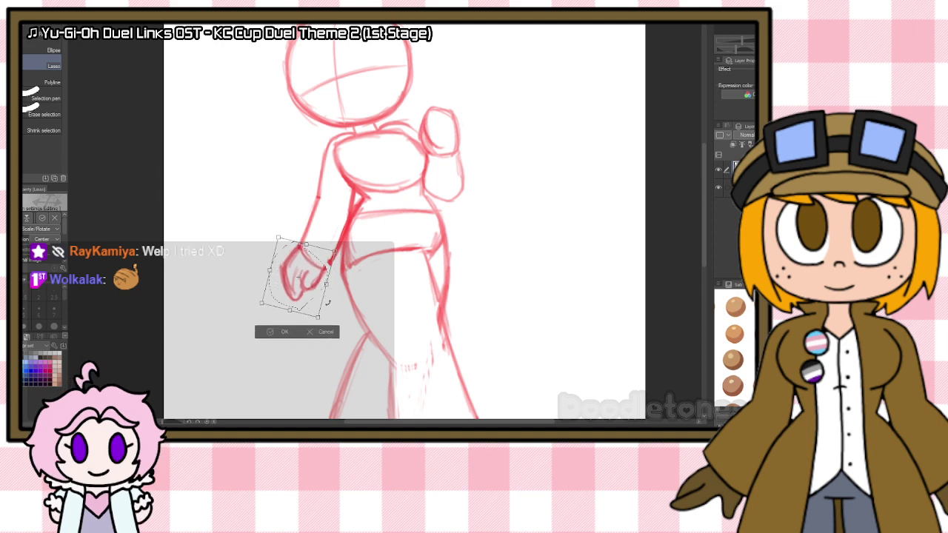
{"action": "key", "text": "Return"}
{"action": "key", "text": "ctrl+d"}
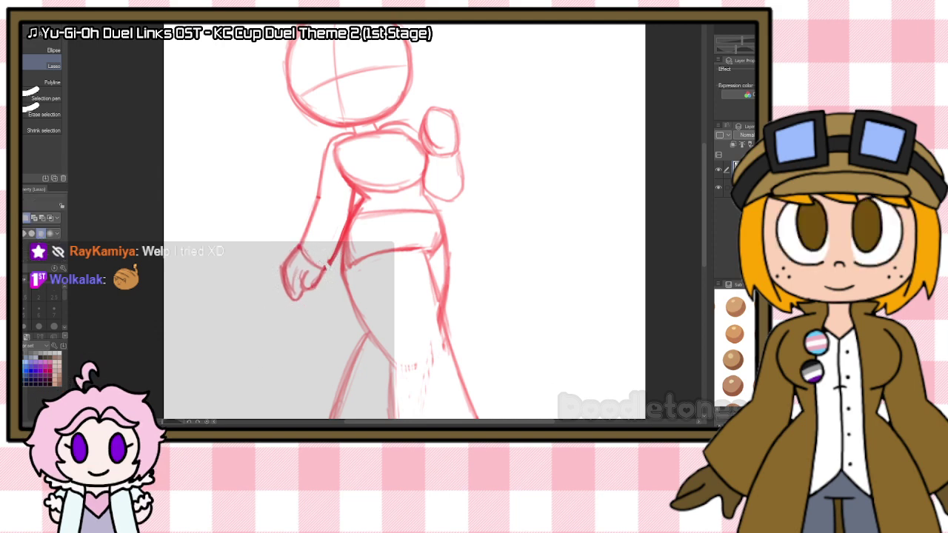
{"action": "key", "text": "b"}
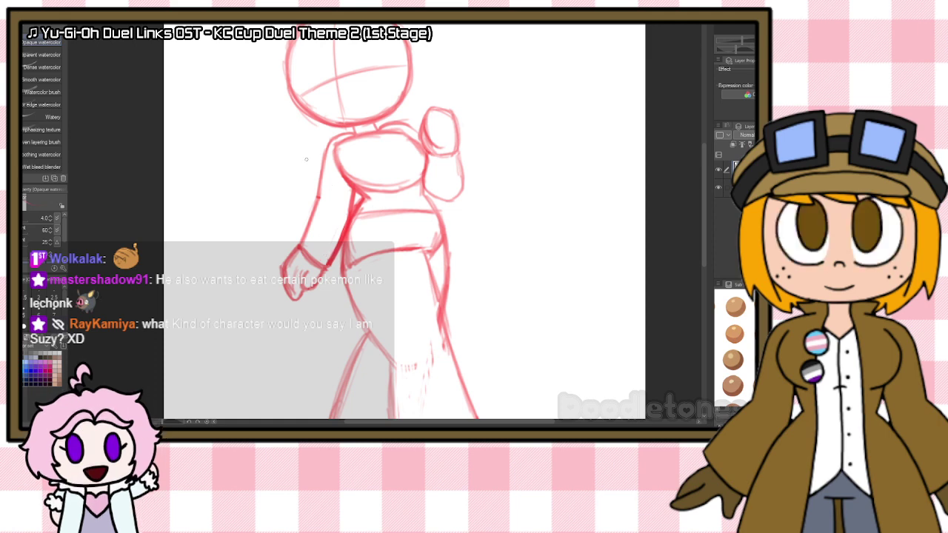
Step: Lasso the lowered hand again, skew it so its body-side edge rises slightly, apply the transform and clear the selection
{"action": "key", "text": "m"}
{"action": "mouse_move", "coordinate": [279, 305]}
{"action": "left_mouse_down"}
{"action": "mouse_move", "coordinate": [288, 243]}
{"action": "mouse_move", "coordinate": [304, 242]}
{"action": "mouse_move", "coordinate": [332, 269]}
{"action": "mouse_move", "coordinate": [304, 308]}
{"action": "left_mouse_up"}
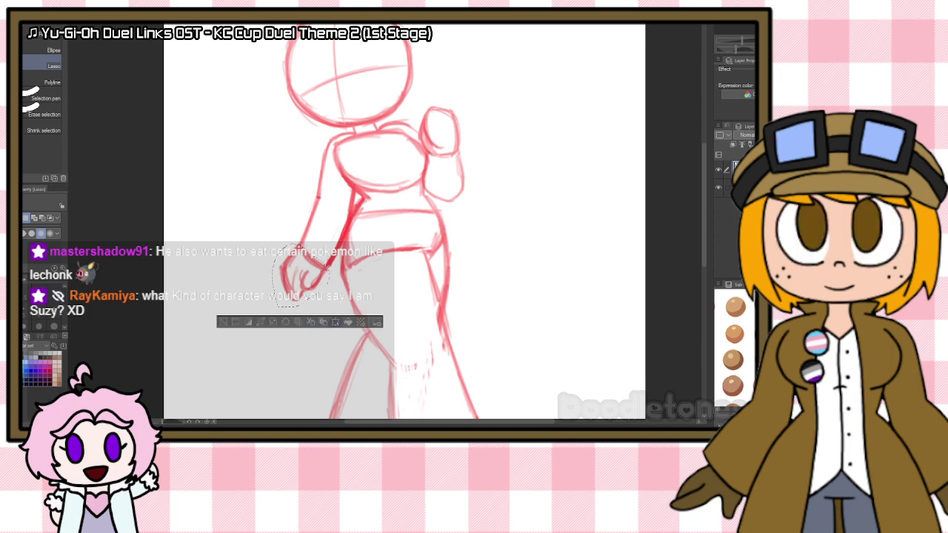
{"action": "key", "text": "ctrl+t"}
{"action": "mouse_move", "coordinate": [271, 276]}
{"action": "left_mouse_down", "text": "ctrl"}
{"action": "mouse_move", "coordinate": [263, 287]}
{"action": "mouse_move", "coordinate": [313, 287]}
{"action": "mouse_move", "coordinate": [332, 276]}
{"action": "left_mouse_up", "text": "ctrl"}
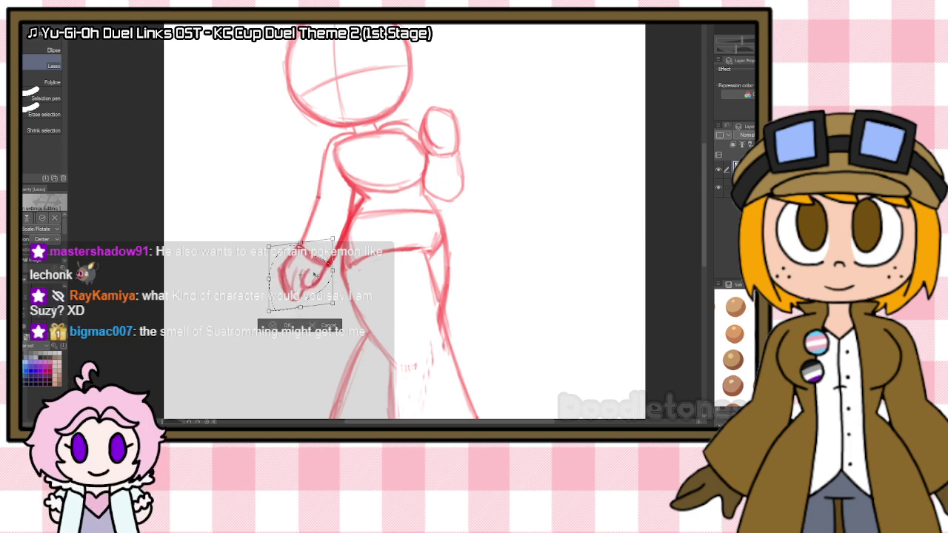
{"action": "left_click", "coordinate": [280, 326]}
{"action": "key", "text": "ctrl+d"}
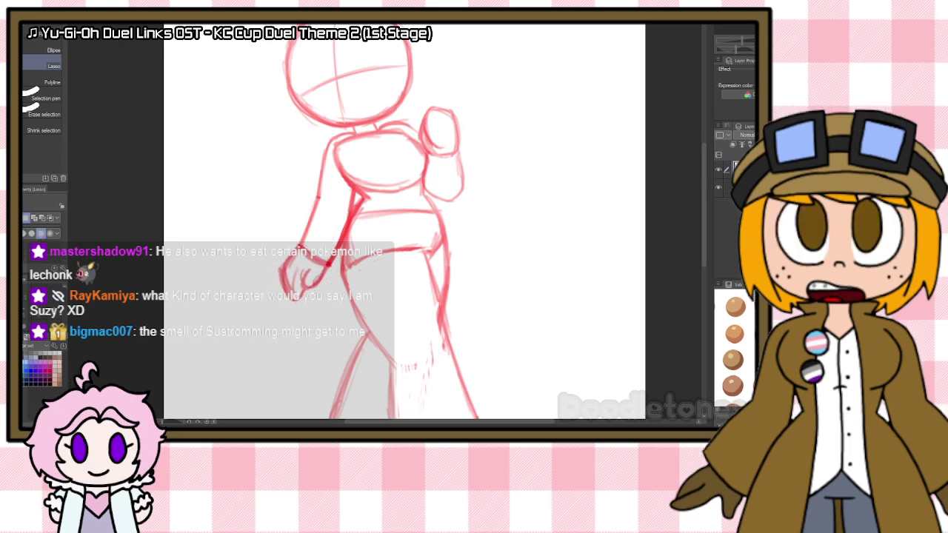
Step: Redraw the lowered hand's outline with firmer strokes and erase the excess along its outer edge
{"action": "key", "text": "b"}
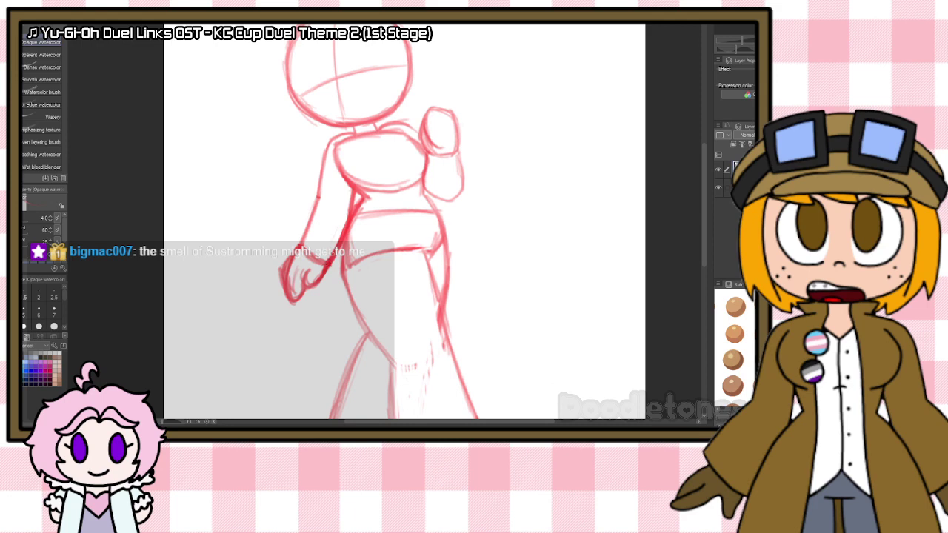
{"action": "key", "text": "e"}
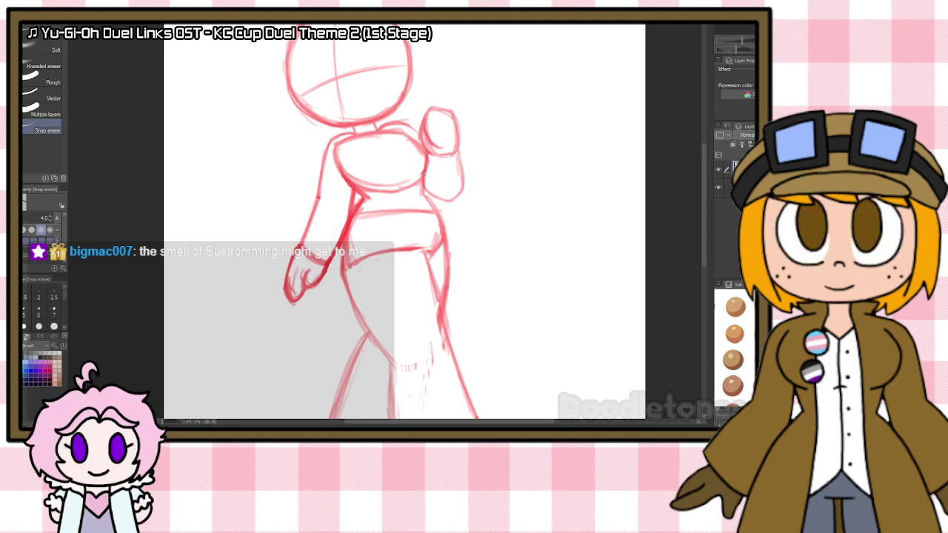
{"action": "scroll", "coordinate": [474, 111], "scroll_direction": "down", "scroll_amount": 4}
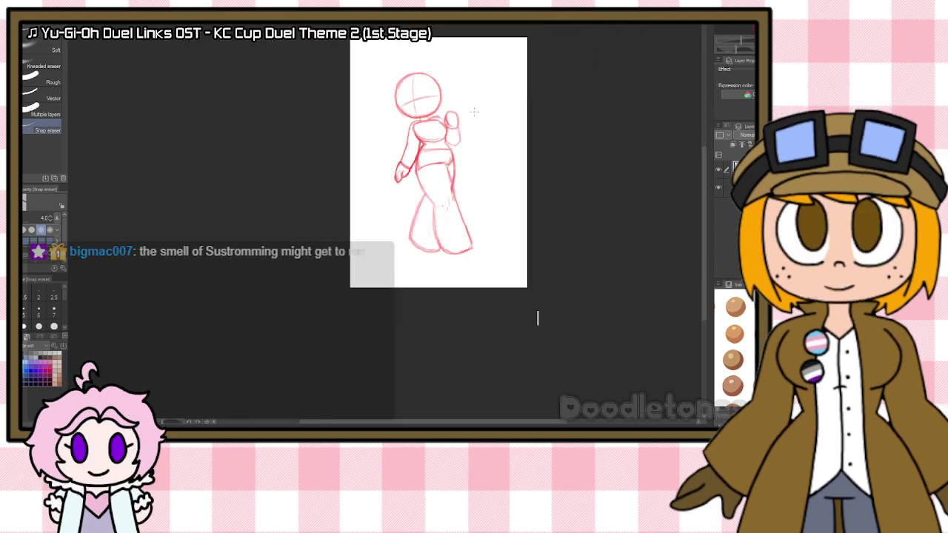
Step: Add a new layer and draw a wide flat ellipse across the top of the head, tilted up toward the raised arm's side
{"action": "scroll", "coordinate": [538, 73], "scroll_direction": "up", "scroll_amount": 4}
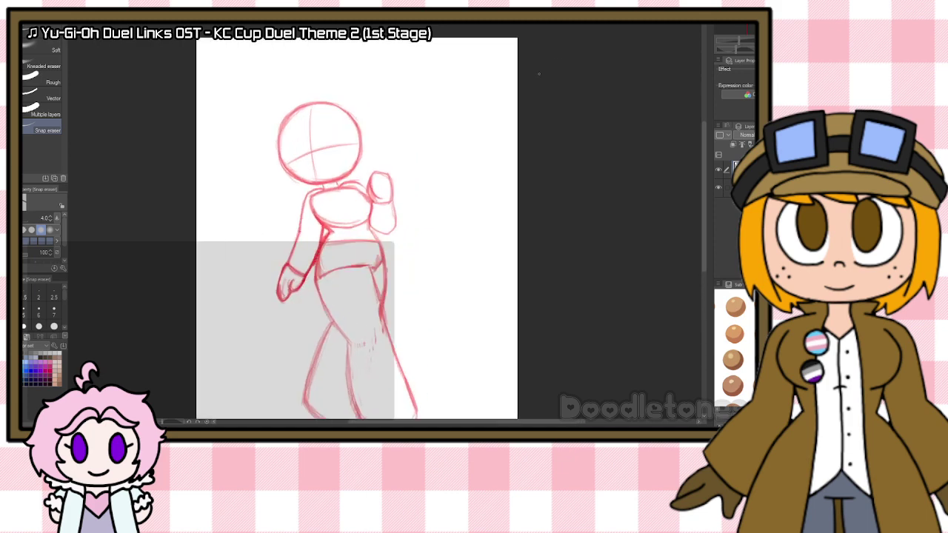
{"action": "scroll", "coordinate": [538, 73], "scroll_direction": "up", "scroll_amount": 1}
{"action": "key", "text": "u"}
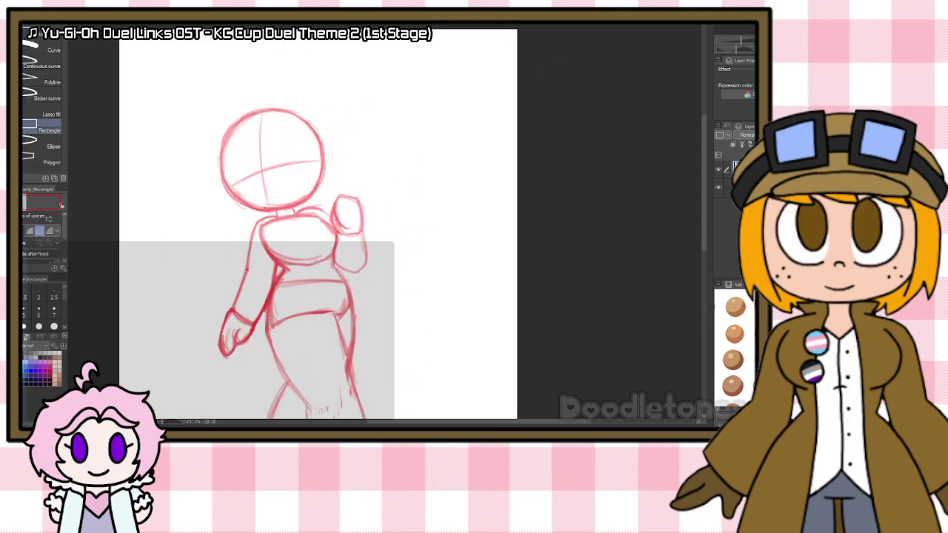
{"action": "key", "text": "ctrl+shift+n"}
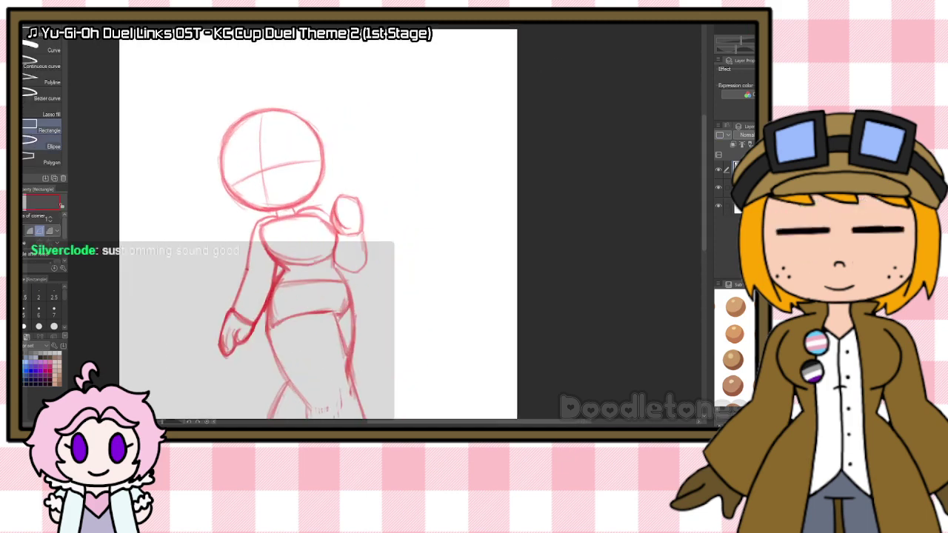
{"action": "key", "text": "period"}
{"action": "left_click_drag", "start_coordinate": [174, 66], "coordinate": [420, 114]}
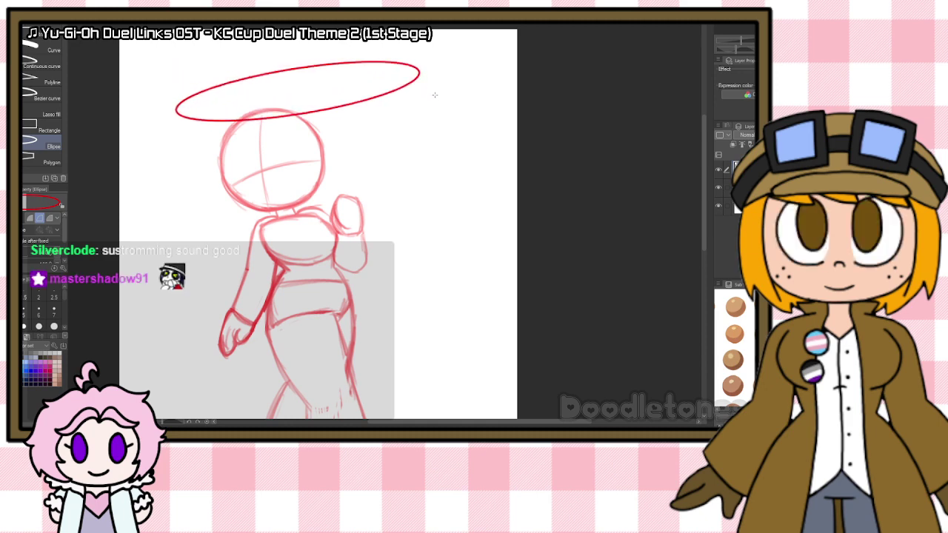
Step: Lasso the tilted ellipse, move it down and to the right over the top of the head, and clear the selection
{"action": "key", "text": "m"}
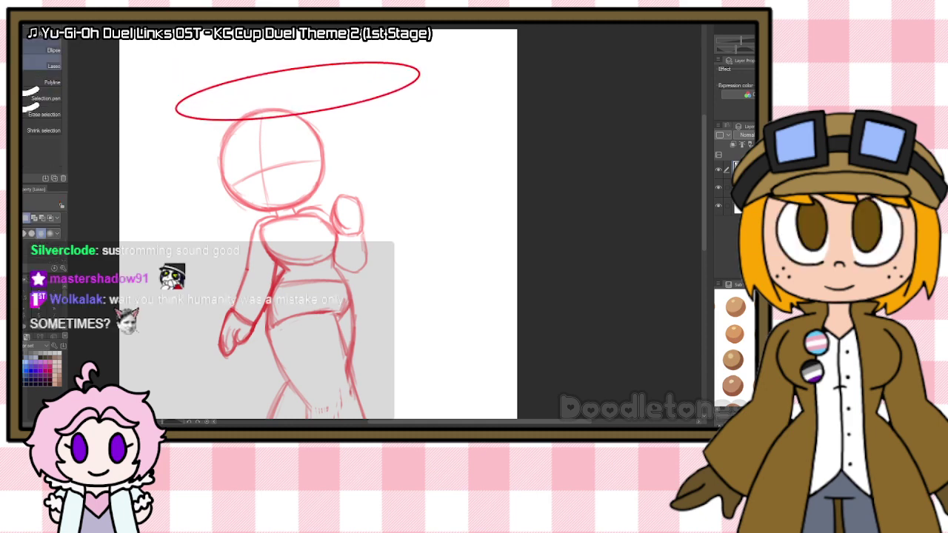
{"action": "left_click_drag", "start_coordinate": [434, 45], "coordinate": [127, 95]}
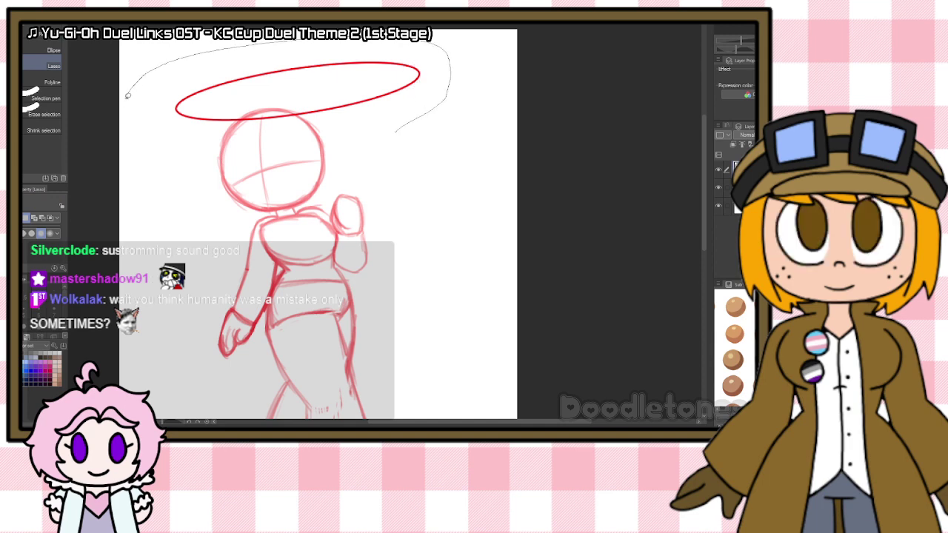
{"action": "left_click_drag", "start_coordinate": [234, 156], "coordinate": [361, 141]}
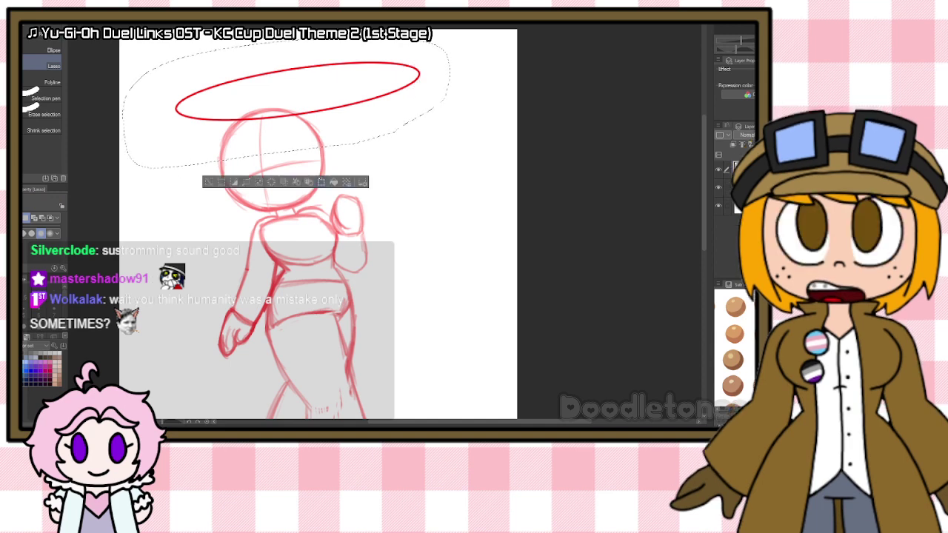
{"action": "left_click", "coordinate": [321, 181]}
{"action": "left_click_drag", "start_coordinate": [348, 106], "coordinate": [368, 123]}
{"action": "key", "text": "Return"}
{"action": "key", "text": "ctrl+d"}
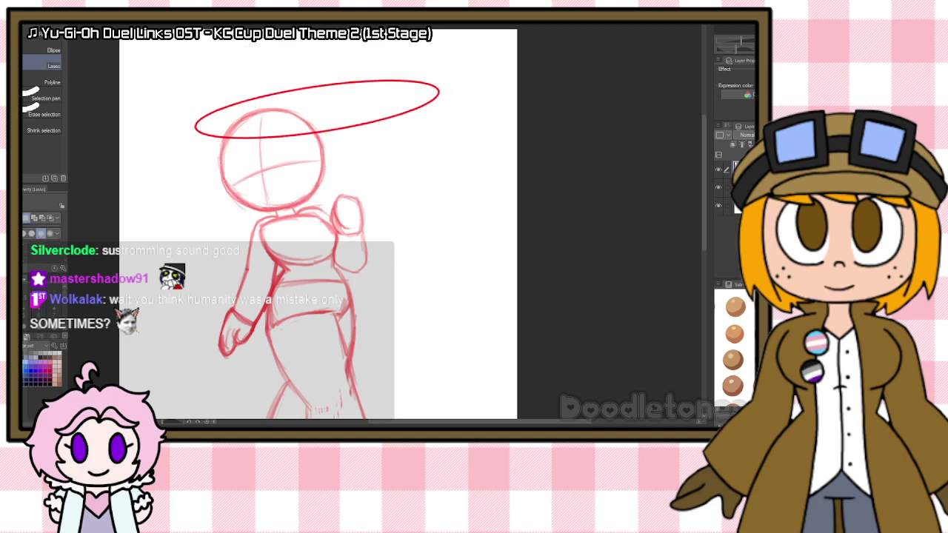
{"action": "scroll", "coordinate": [346, 232], "scroll_direction": "down", "scroll_amount": 5}
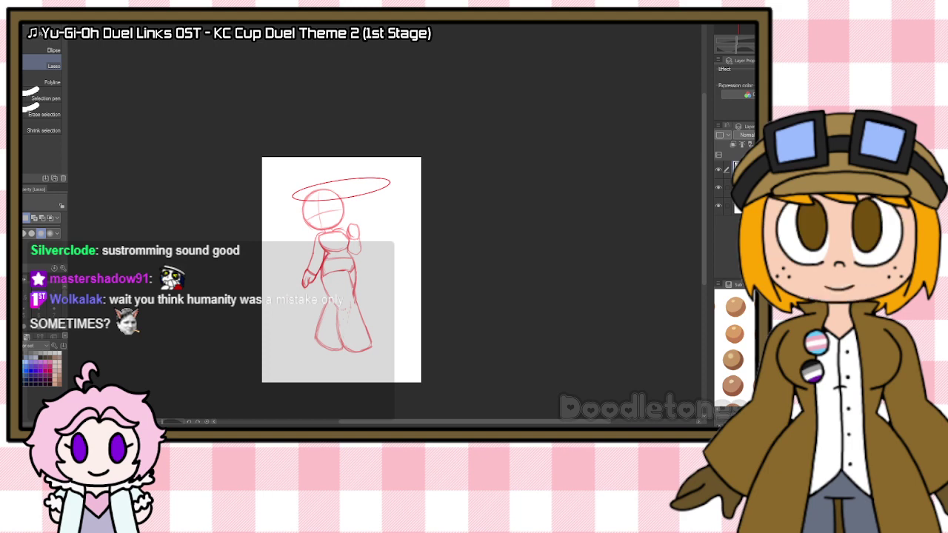
Step: Shift the canvas frame upward with Change Canvas Size, keeping 595 x 842 px, to add room above the head
{"action": "left_click", "coordinate": [39, 29]}
{"action": "left_click", "coordinate": [58, 224]}
{"action": "left_click_drag", "start_coordinate": [319, 307], "coordinate": [317, 286]}
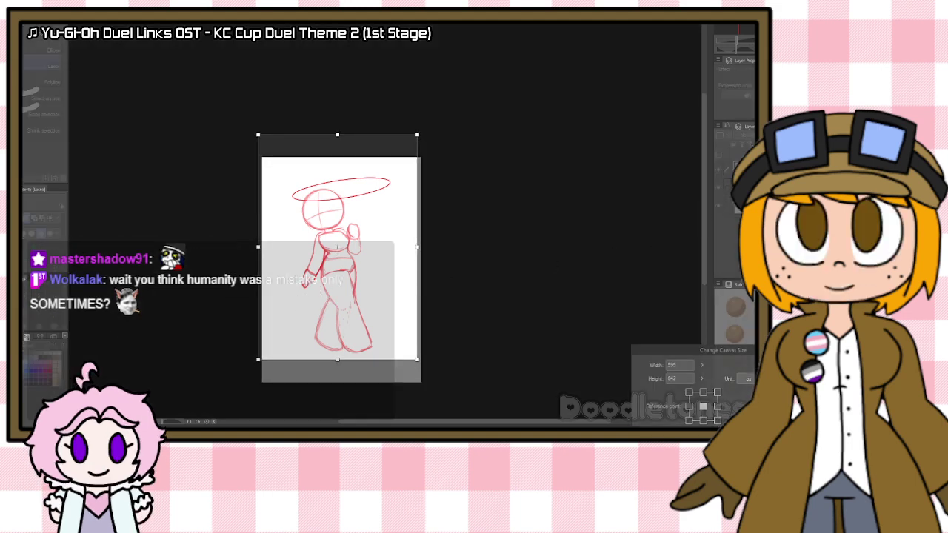
{"action": "key", "text": "Return"}
Step: Sketch a rounded umbrella dome rising from both ends of the tilted ellipse, building up its top and raised-arm side with repeated strokes
{"action": "scroll", "coordinate": [451, 116], "scroll_direction": "up", "scroll_amount": 5}
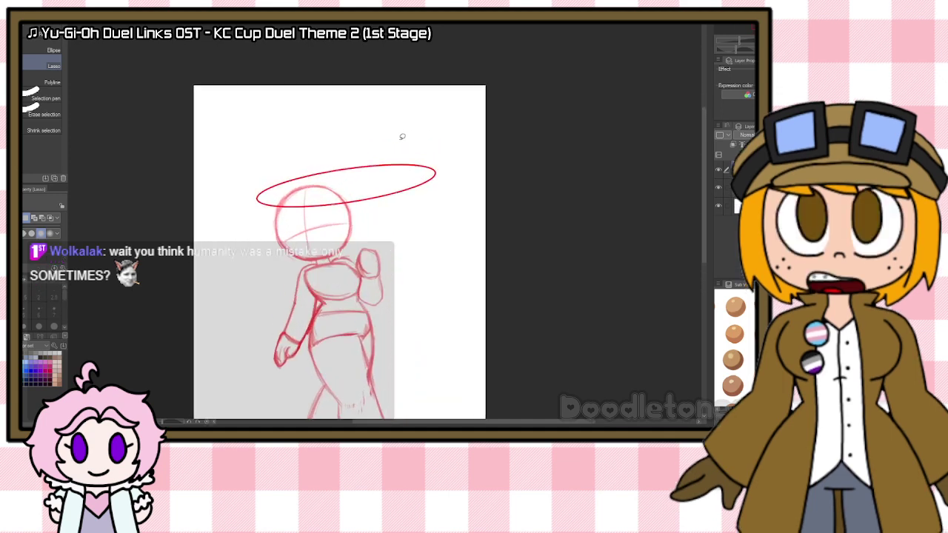
{"action": "scroll", "coordinate": [366, 160], "scroll_direction": "up", "scroll_amount": 1}
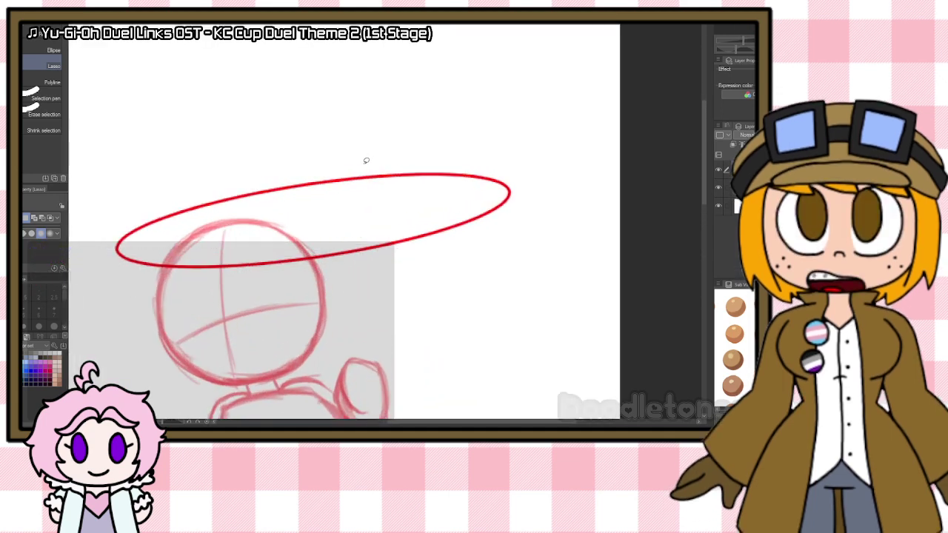
{"action": "key", "text": "b"}
{"action": "left_click_drag", "start_coordinate": [116, 244], "coordinate": [135, 138]}
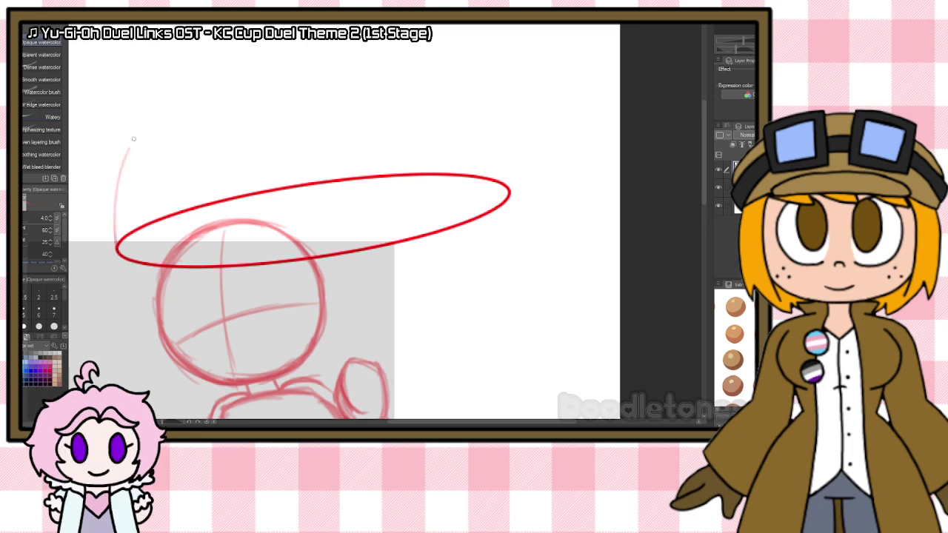
{"action": "mouse_move", "coordinate": [119, 194]}
{"action": "left_mouse_down"}
{"action": "mouse_move", "coordinate": [152, 124]}
{"action": "mouse_move", "coordinate": [171, 128]}
{"action": "mouse_move", "coordinate": [162, 112]}
{"action": "mouse_move", "coordinate": [228, 91]}
{"action": "mouse_move", "coordinate": [199, 91]}
{"action": "mouse_move", "coordinate": [337, 84]}
{"action": "mouse_move", "coordinate": [308, 69]}
{"action": "mouse_move", "coordinate": [221, 83]}
{"action": "mouse_move", "coordinate": [281, 73]}
{"action": "mouse_move", "coordinate": [261, 69]}
{"action": "mouse_move", "coordinate": [442, 115]}
{"action": "mouse_move", "coordinate": [502, 172]}
{"action": "left_mouse_up"}
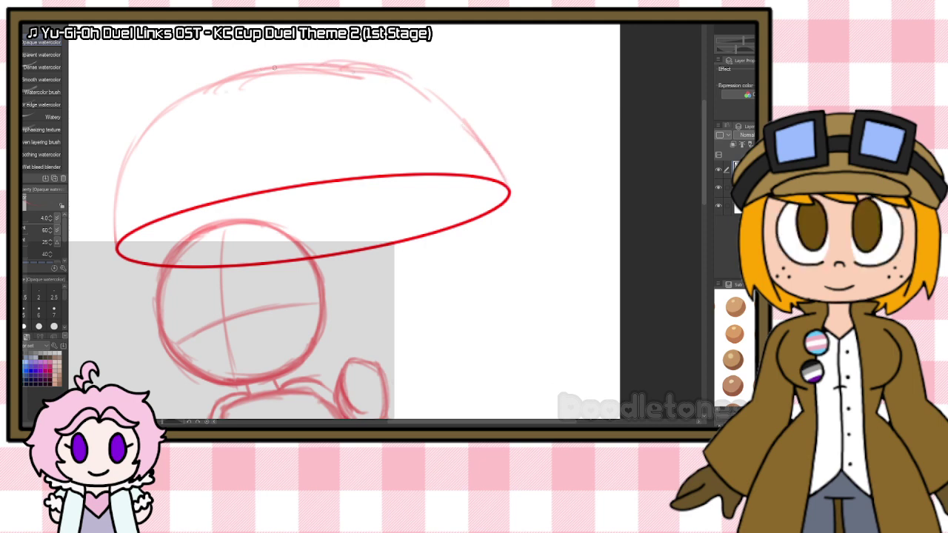
{"action": "left_click_drag", "start_coordinate": [252, 71], "coordinate": [393, 65]}
{"action": "left_click_drag", "start_coordinate": [304, 70], "coordinate": [395, 74]}
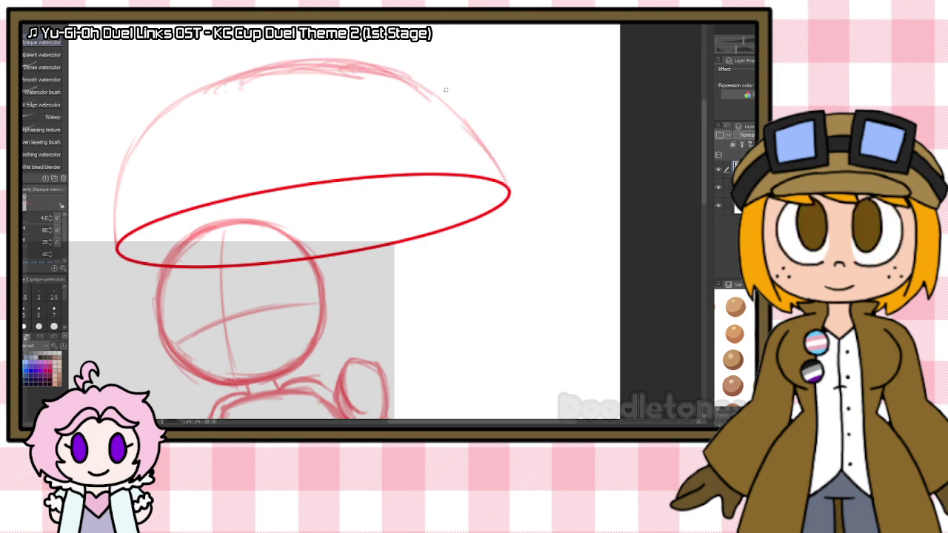
{"action": "left_click_drag", "start_coordinate": [444, 114], "coordinate": [506, 185]}
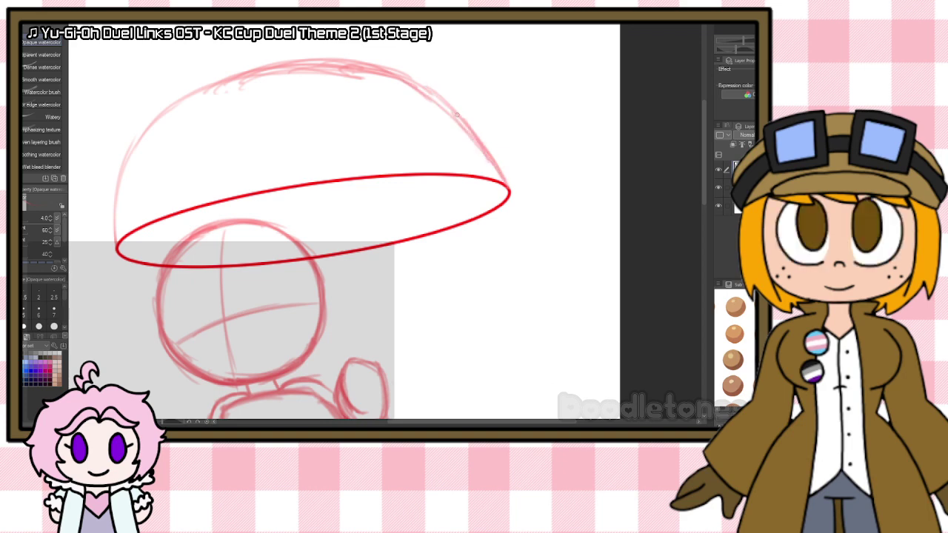
Step: Lasso the dome and ellipse, move them slightly upward over the head, apply the transform and clear the selection
{"action": "key", "text": "m"}
{"action": "mouse_move", "coordinate": [410, 50]}
{"action": "left_mouse_down"}
{"action": "mouse_move", "coordinate": [88, 183]}
{"action": "mouse_move", "coordinate": [480, 263]}
{"action": "mouse_move", "coordinate": [412, 43]}
{"action": "left_mouse_up"}
{"action": "key", "text": "ctrl+t"}
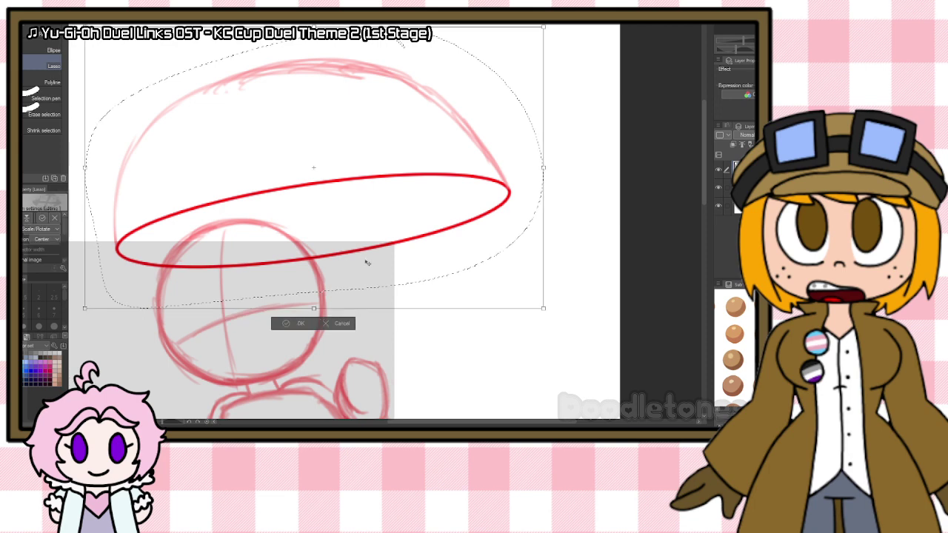
{"action": "left_click_drag", "start_coordinate": [371, 237], "coordinate": [372, 225]}
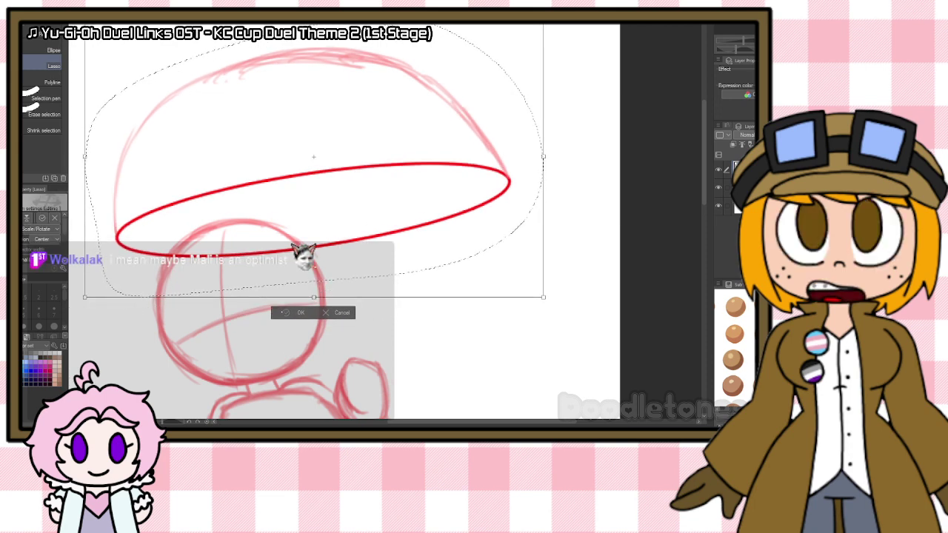
{"action": "left_click", "coordinate": [283, 313]}
{"action": "key", "text": "ctrl+d"}
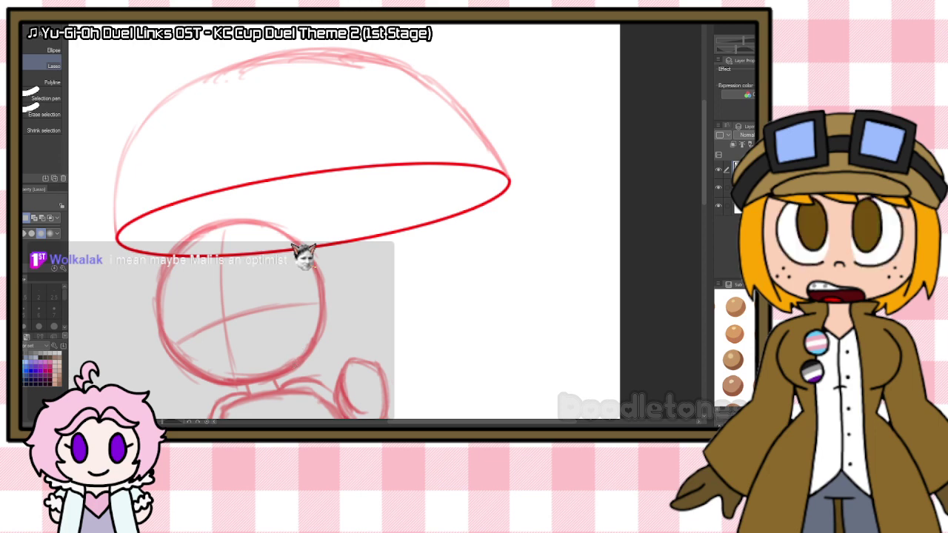
Step: Strengthen the dome's outline with extra strokes along its top and both sides
{"action": "key", "text": "b"}
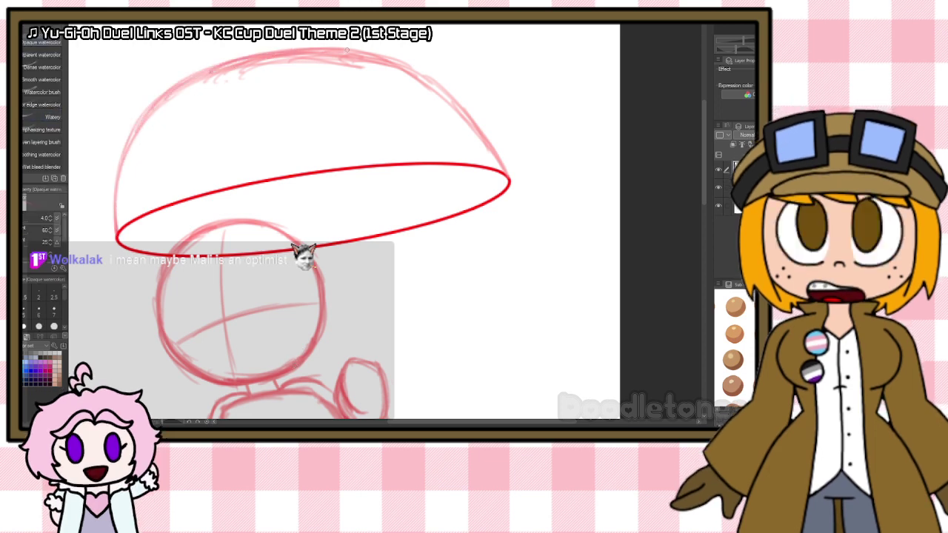
{"action": "mouse_move", "coordinate": [259, 62]}
{"action": "left_mouse_down"}
{"action": "mouse_move", "coordinate": [426, 76]}
{"action": "mouse_move", "coordinate": [498, 163]}
{"action": "left_mouse_up"}
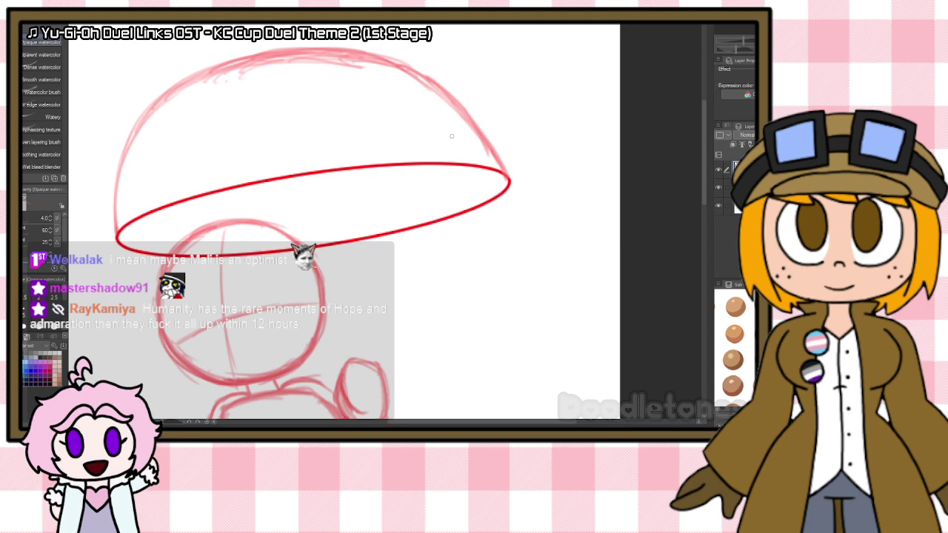
{"action": "scroll", "coordinate": [451, 136], "scroll_direction": "down", "scroll_amount": 3}
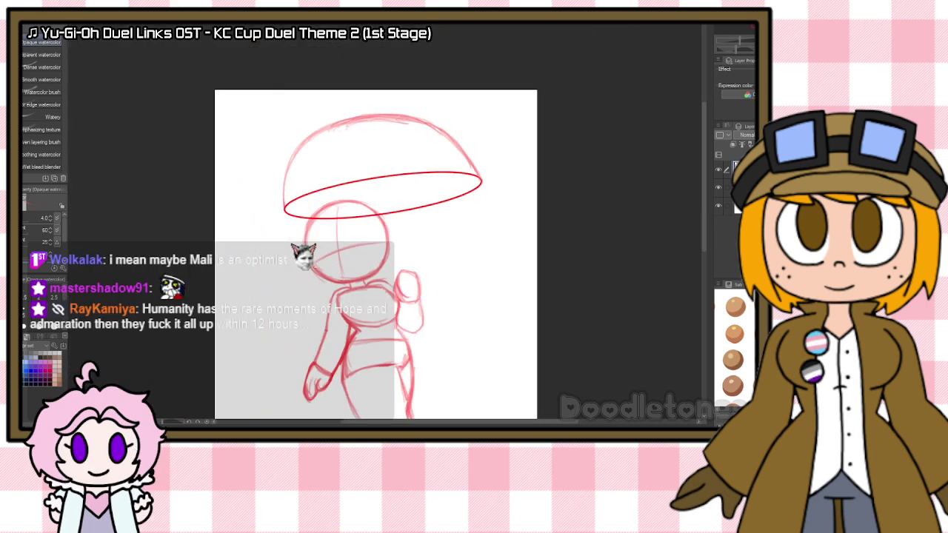
Step: Add a new layer and draw a thin upright rectangle from inside the dome down to the hips as the umbrella shaft
{"action": "key", "text": "ctrl+shift+n"}
{"action": "key", "text": "u"}
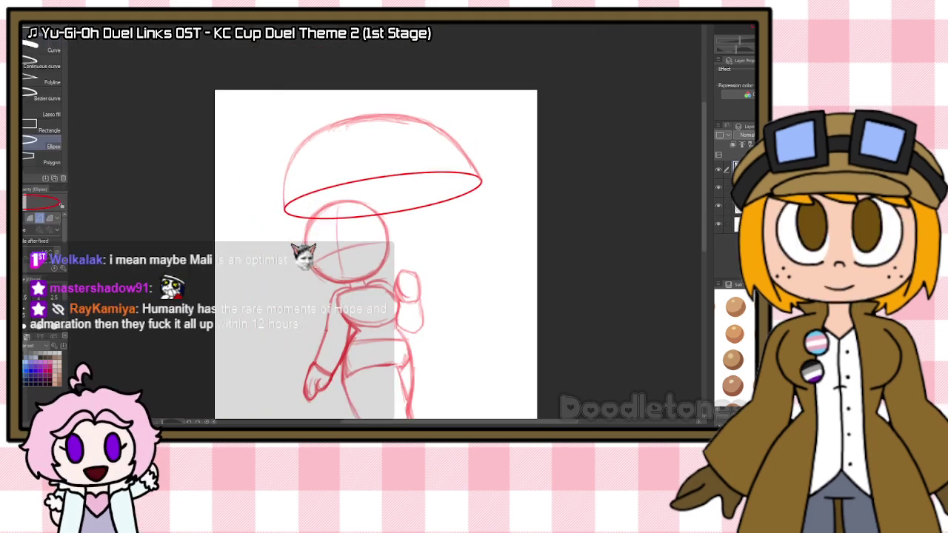
{"action": "left_click", "coordinate": [42, 128]}
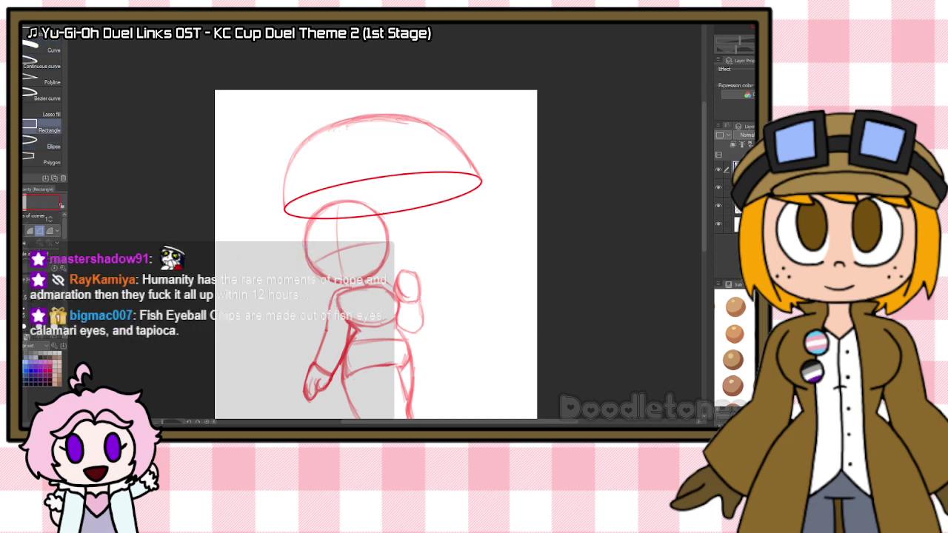
{"action": "left_click_drag", "start_coordinate": [366, 165], "coordinate": [371, 383]}
Step: Lasso the shaft, tilt it so it runs from the dome's centre down through the raised hand, and apply the transform
{"action": "key", "text": "m"}
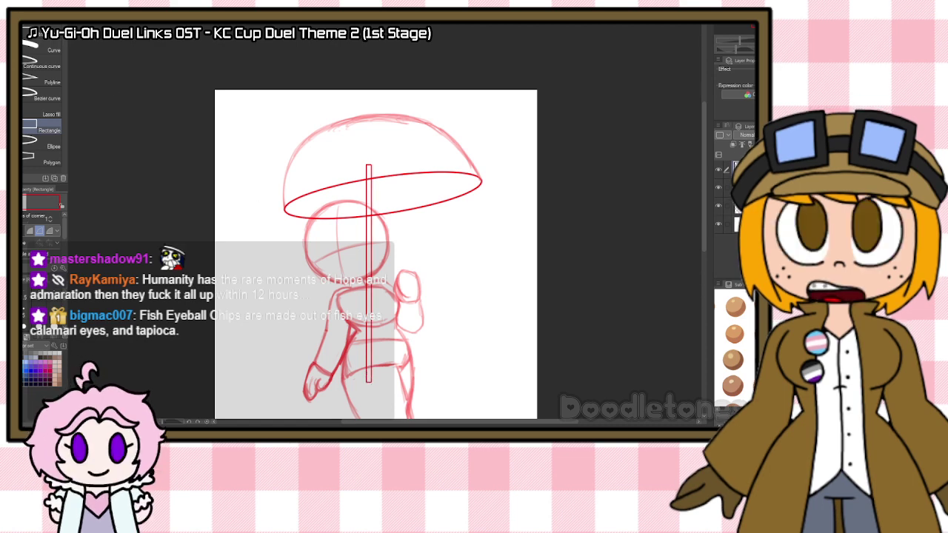
{"action": "mouse_move", "coordinate": [404, 337]}
{"action": "left_mouse_down"}
{"action": "mouse_move", "coordinate": [327, 184]}
{"action": "mouse_move", "coordinate": [401, 141]}
{"action": "left_mouse_up"}
{"action": "key", "text": "ctrl+t"}
{"action": "left_click_drag", "start_coordinate": [366, 367], "coordinate": [405, 342]}
{"action": "left_click_drag", "start_coordinate": [476, 309], "coordinate": [492, 286]}
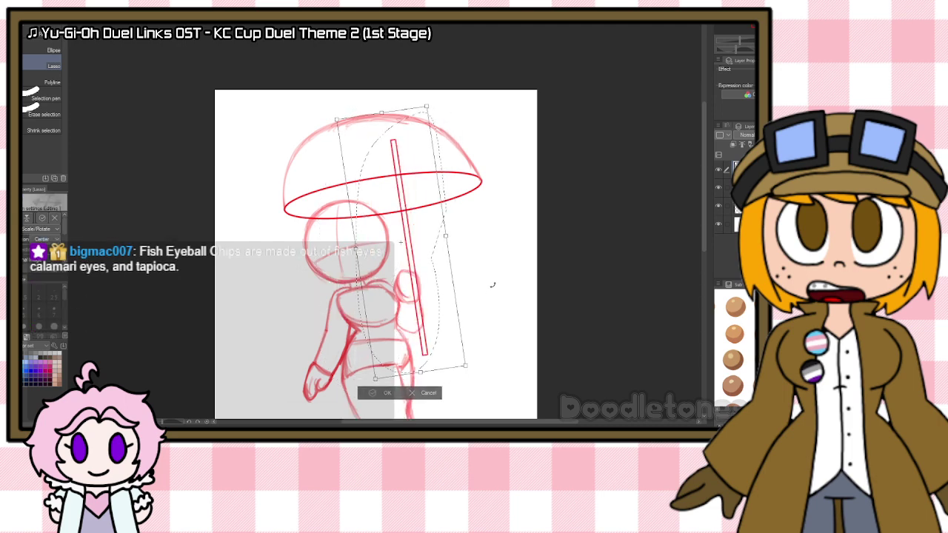
{"action": "mouse_move", "coordinate": [422, 326]}
{"action": "left_mouse_down"}
{"action": "mouse_move", "coordinate": [406, 318]}
{"action": "mouse_move", "coordinate": [414, 327]}
{"action": "left_mouse_up"}
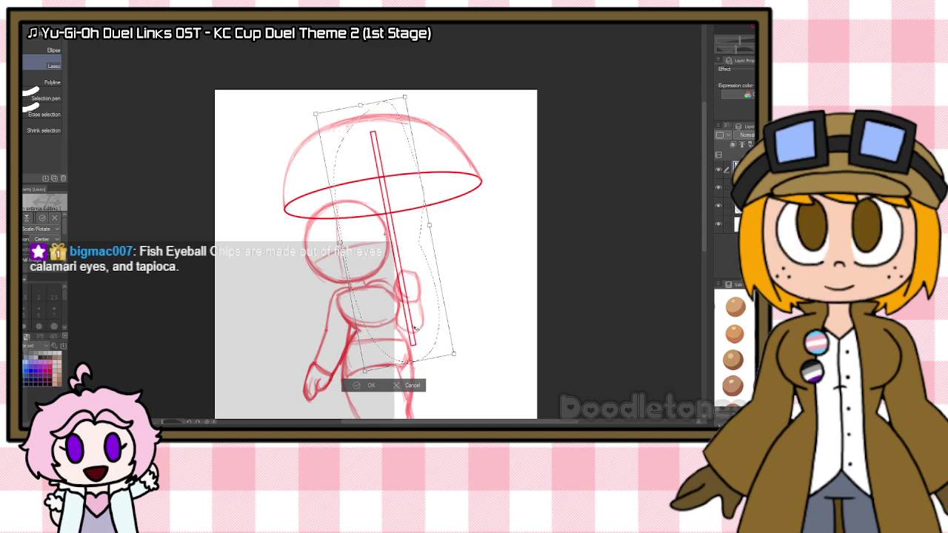
{"action": "left_click_drag", "start_coordinate": [470, 284], "coordinate": [475, 279]}
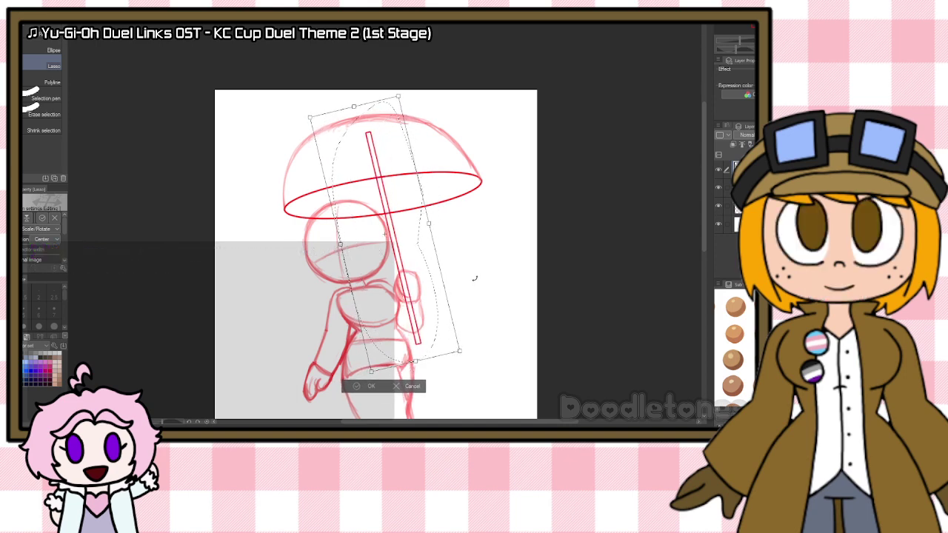
{"action": "left_click_drag", "start_coordinate": [415, 326], "coordinate": [416, 329]}
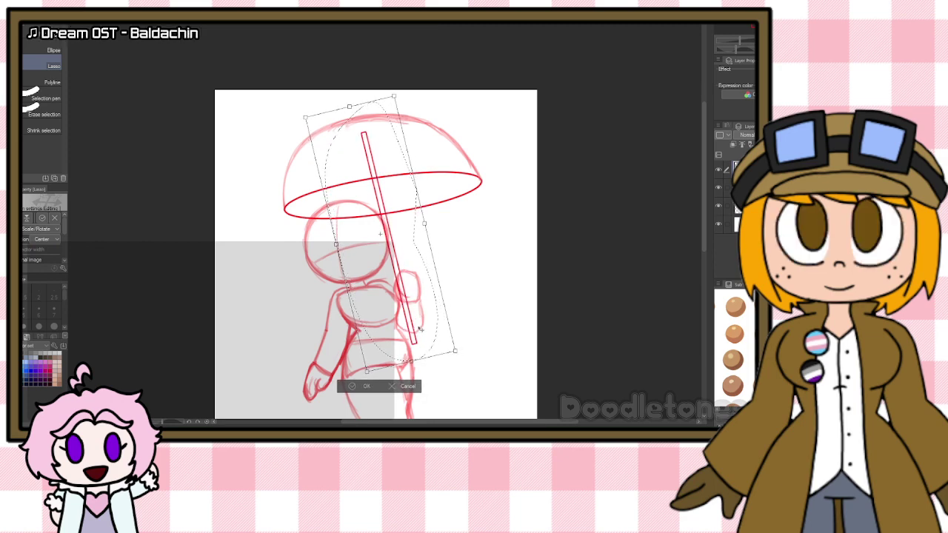
{"action": "key", "text": "Return"}
Step: Lasso and delete the shaft's lower end just below the raised hand, then clear the selection
{"action": "mouse_move", "coordinate": [452, 330]}
{"action": "left_mouse_down"}
{"action": "mouse_move", "coordinate": [409, 364]}
{"action": "mouse_move", "coordinate": [389, 329]}
{"action": "mouse_move", "coordinate": [449, 317]}
{"action": "left_mouse_up"}
{"action": "key", "text": "Delete"}
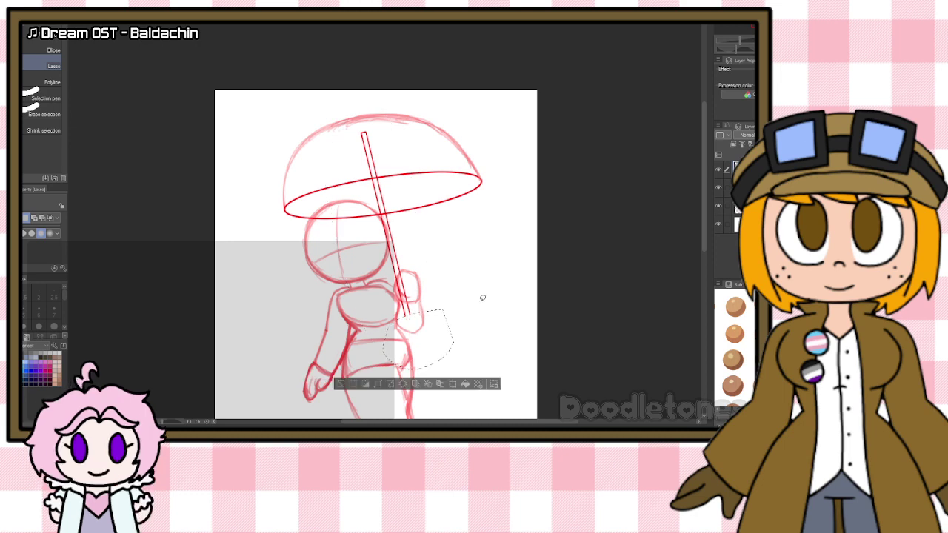
{"action": "key", "text": "ctrl+d"}
Step: Sketch a small curled handle at the shaft's lower end, below the raised hand
{"action": "scroll", "coordinate": [418, 333], "scroll_direction": "up", "scroll_amount": 4}
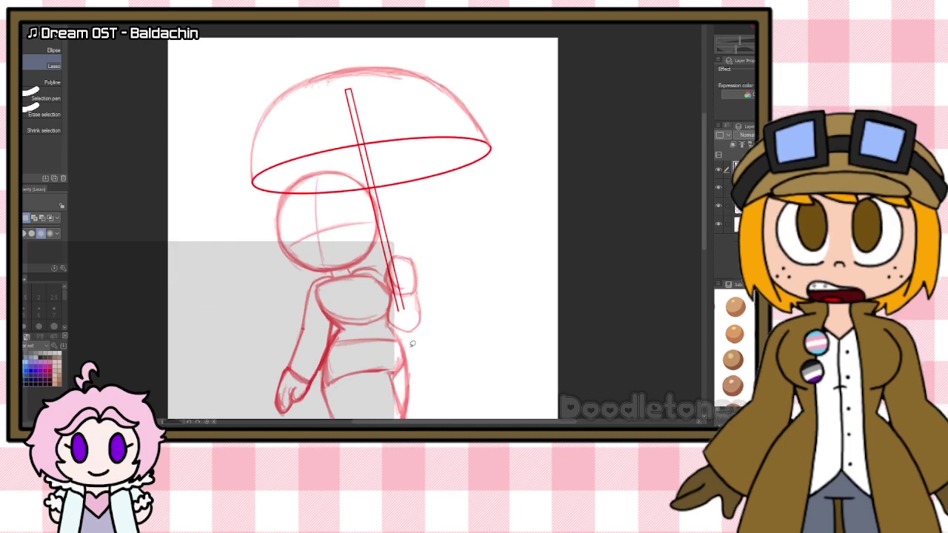
{"action": "key", "text": "b"}
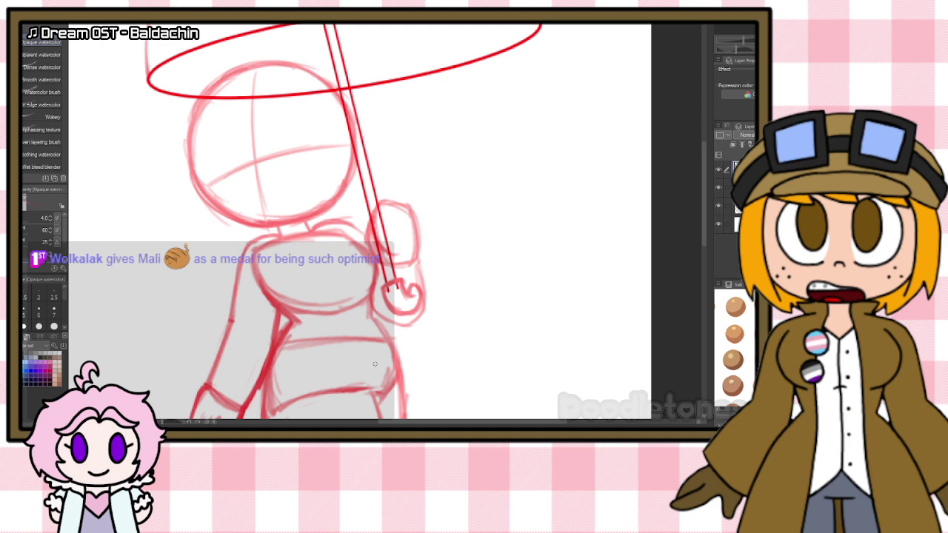
{"action": "scroll", "coordinate": [375, 363], "scroll_direction": "down", "scroll_amount": 5}
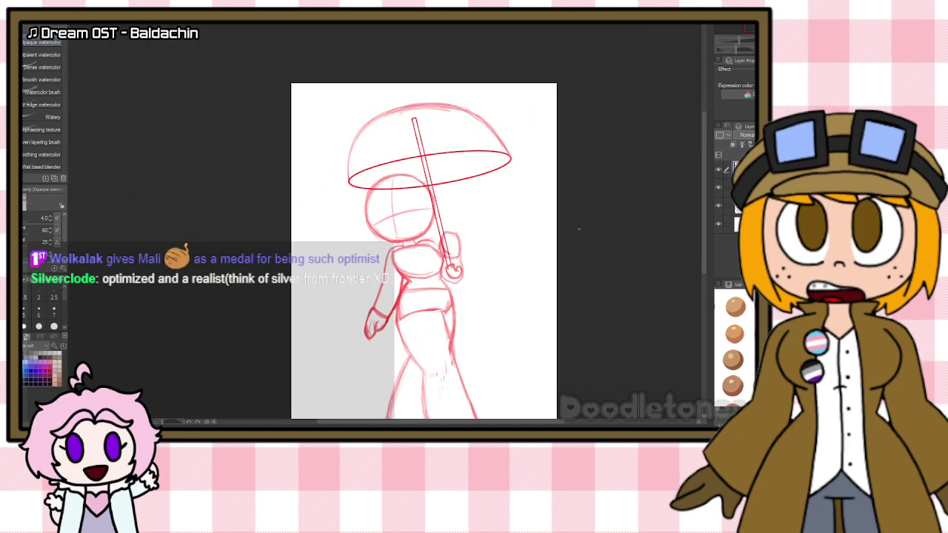
Step: Sketch a small rose with one leaf in light blue-violet on the upper part of the dome, beside the shaft
{"action": "scroll", "coordinate": [585, 244], "scroll_direction": "up", "scroll_amount": 1}
{"action": "scroll", "coordinate": [663, 226], "scroll_direction": "down", "scroll_amount": 1}
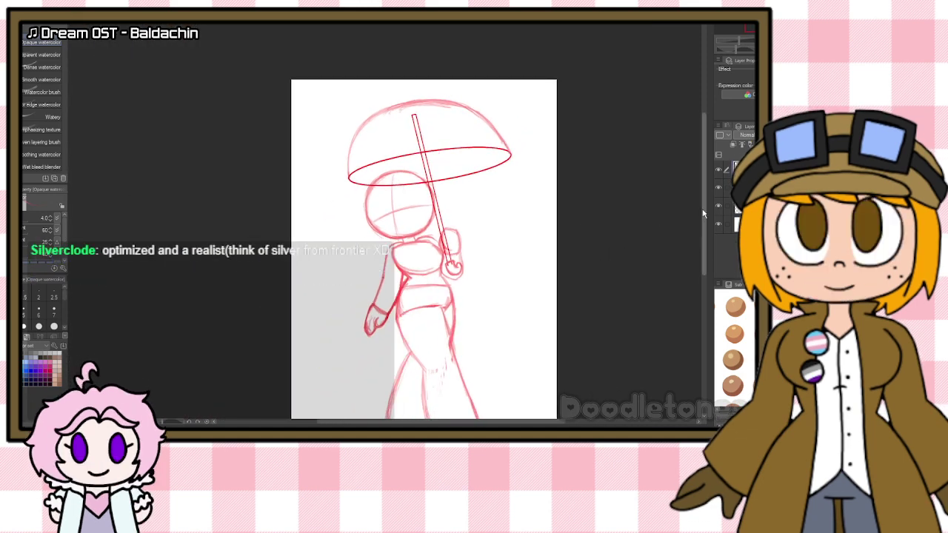
{"action": "mouse_move", "coordinate": [703, 208]}
{"action": "left_mouse_down"}
{"action": "mouse_move", "coordinate": [720, 255]}
{"action": "mouse_move", "coordinate": [712, 200]}
{"action": "left_mouse_up"}
{"action": "scroll", "coordinate": [486, 203], "scroll_direction": "up", "scroll_amount": 4}
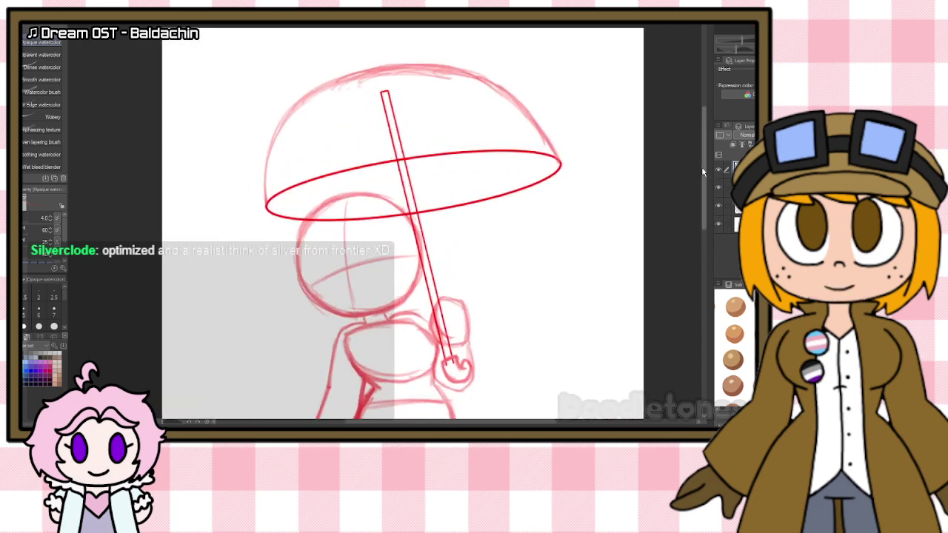
{"action": "scroll", "coordinate": [541, 146], "scroll_direction": "up", "scroll_amount": 2}
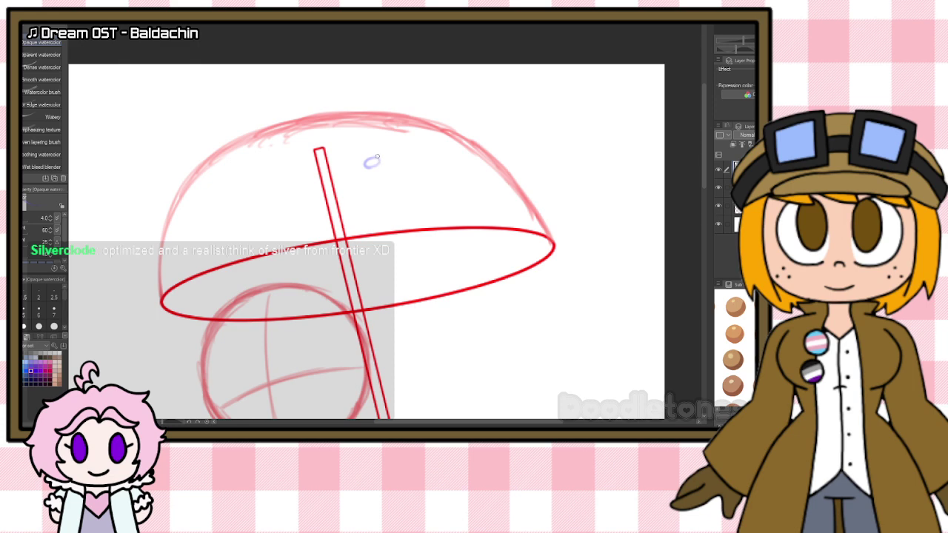
{"action": "mouse_move", "coordinate": [377, 157]}
{"action": "left_mouse_down"}
{"action": "mouse_move", "coordinate": [358, 178]}
{"action": "mouse_move", "coordinate": [375, 177]}
{"action": "mouse_move", "coordinate": [355, 177]}
{"action": "left_mouse_up"}
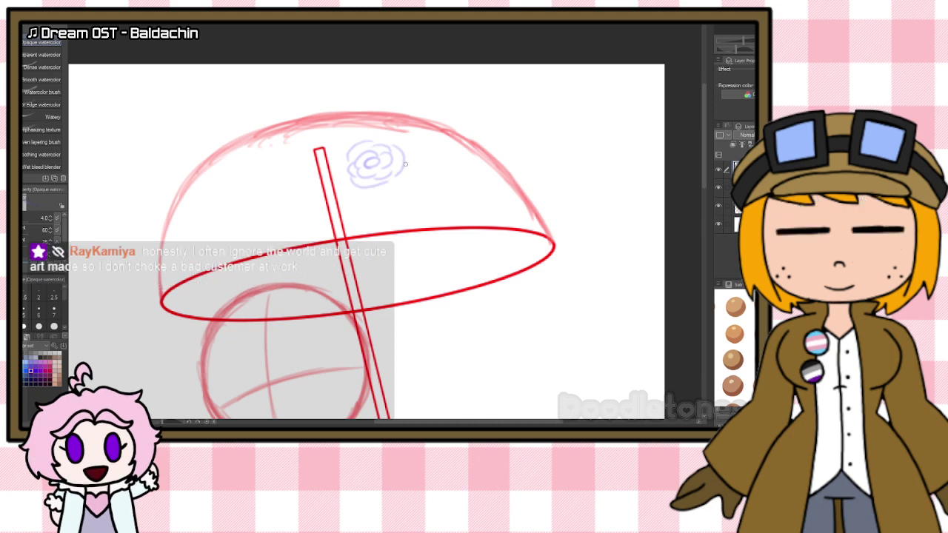
{"action": "left_click_drag", "start_coordinate": [422, 175], "coordinate": [408, 164]}
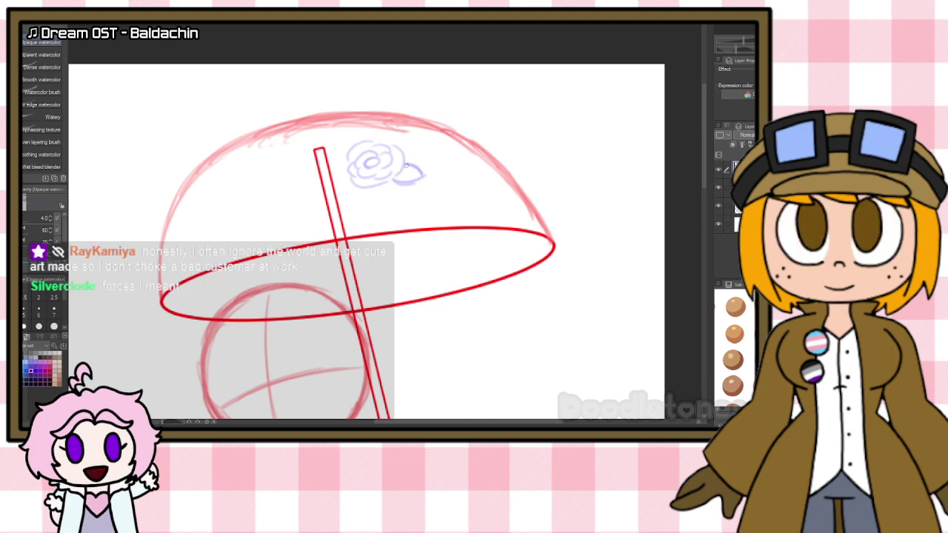
Step: Lasso the rose and its leaf, enlarge them toward the dome's outer edge, apply the transform and clear the selection
{"action": "key", "text": "m"}
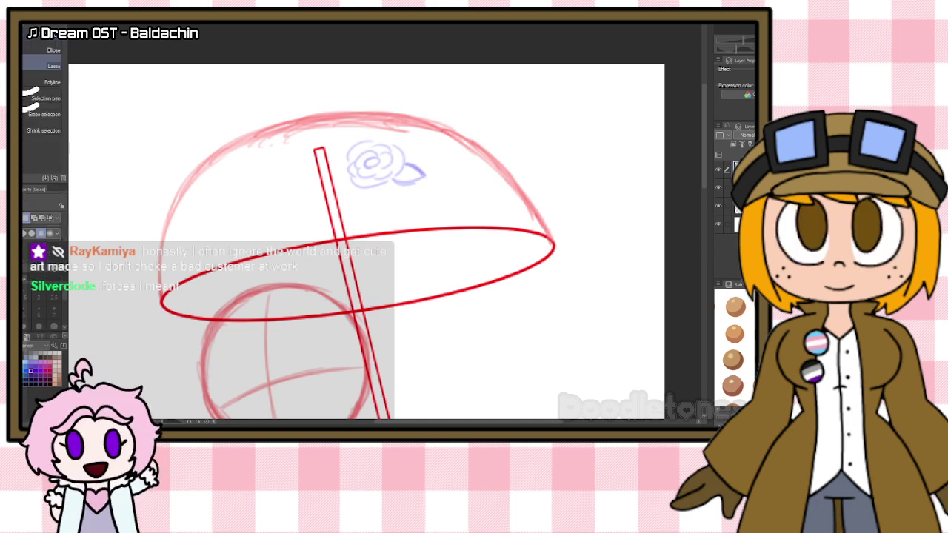
{"action": "left_click_drag", "start_coordinate": [342, 173], "coordinate": [341, 136]}
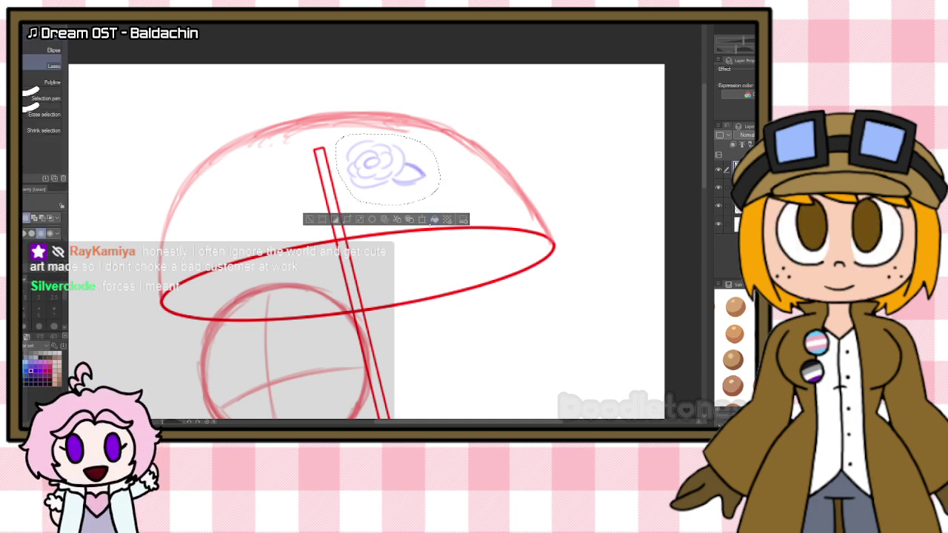
{"action": "key", "text": "ctrl+t"}
{"action": "left_click_drag", "start_coordinate": [444, 169], "coordinate": [480, 179]}
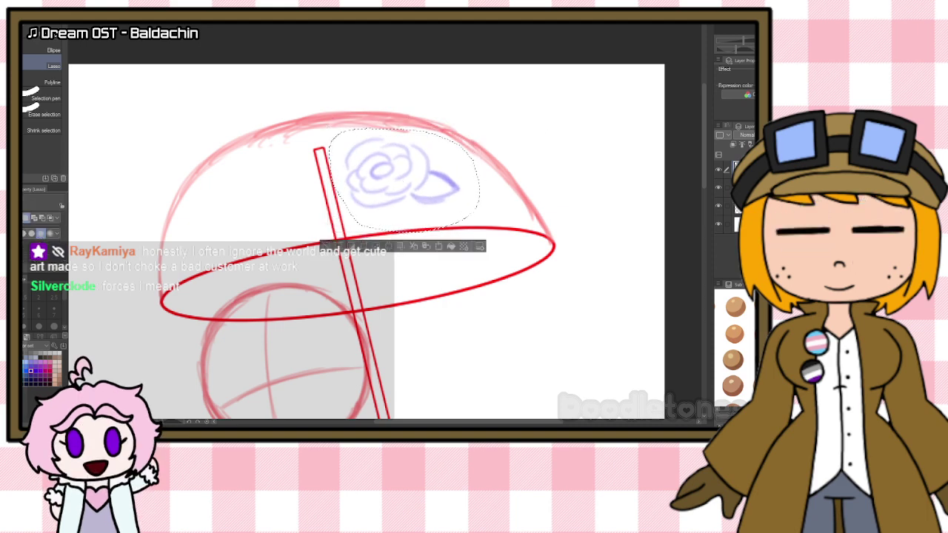
{"action": "key", "text": "Return"}
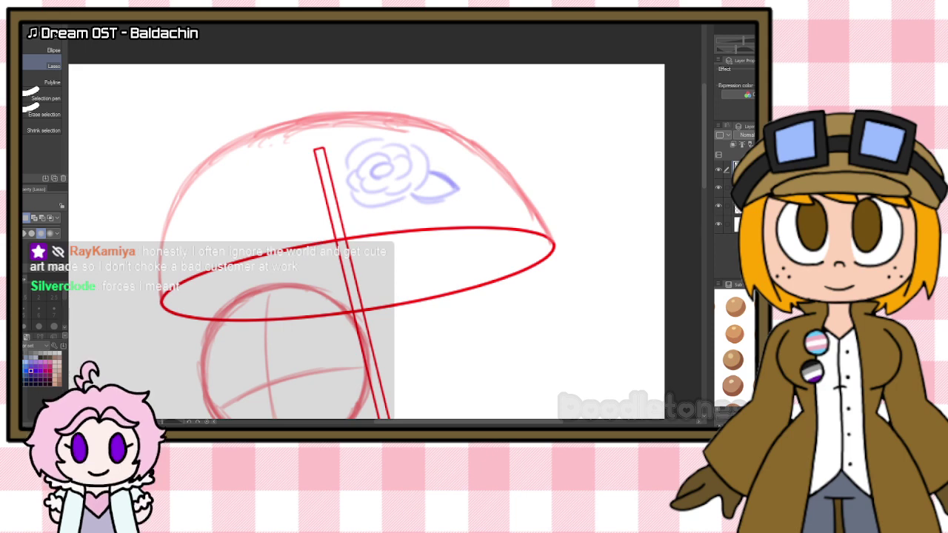
Step: Sketch blue-violet scalloped lace along both edges of the umbrella's rim and a small square tip on top of the dome
{"action": "key", "text": "b"}
{"action": "mouse_move", "coordinate": [164, 302]}
{"action": "left_mouse_down"}
{"action": "mouse_move", "coordinate": [252, 260]}
{"action": "mouse_move", "coordinate": [279, 265]}
{"action": "mouse_move", "coordinate": [311, 240]}
{"action": "mouse_move", "coordinate": [297, 249]}
{"action": "mouse_move", "coordinate": [317, 245]}
{"action": "mouse_move", "coordinate": [294, 251]}
{"action": "mouse_move", "coordinate": [467, 233]}
{"action": "mouse_move", "coordinate": [445, 231]}
{"action": "mouse_move", "coordinate": [485, 221]}
{"action": "mouse_move", "coordinate": [474, 231]}
{"action": "mouse_move", "coordinate": [486, 238]}
{"action": "mouse_move", "coordinate": [502, 231]}
{"action": "mouse_move", "coordinate": [491, 227]}
{"action": "mouse_move", "coordinate": [557, 246]}
{"action": "left_mouse_up"}
{"action": "mouse_move", "coordinate": [165, 305]}
{"action": "left_mouse_down"}
{"action": "mouse_move", "coordinate": [166, 317]}
{"action": "mouse_move", "coordinate": [179, 317]}
{"action": "mouse_move", "coordinate": [170, 323]}
{"action": "mouse_move", "coordinate": [209, 331]}
{"action": "left_mouse_up"}
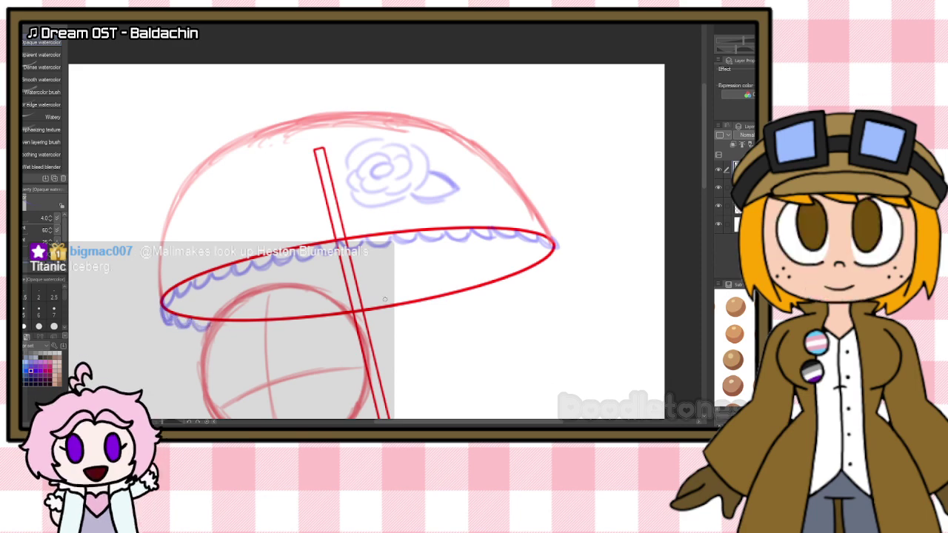
{"action": "left_click_drag", "start_coordinate": [554, 253], "coordinate": [528, 272]}
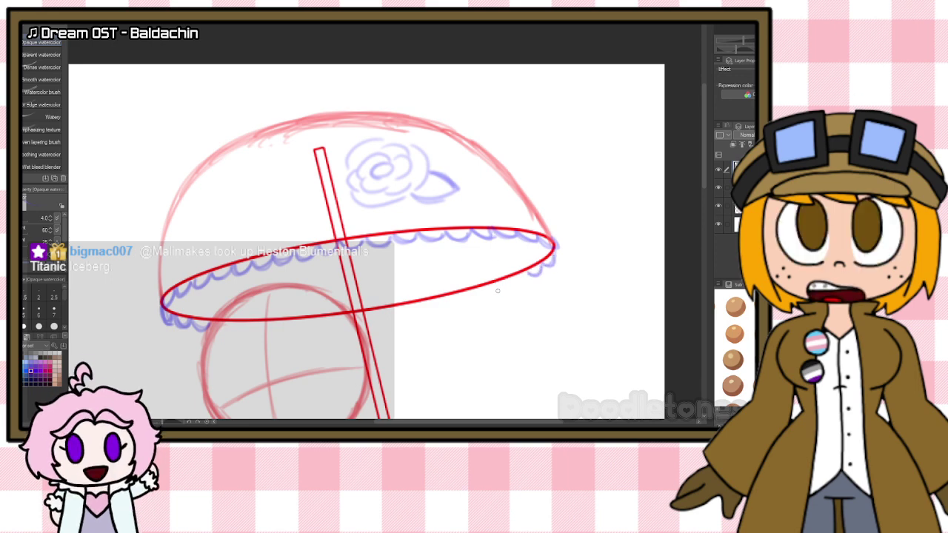
{"action": "mouse_move", "coordinate": [525, 274]}
{"action": "left_mouse_down"}
{"action": "mouse_move", "coordinate": [492, 292]}
{"action": "mouse_move", "coordinate": [392, 311]}
{"action": "left_mouse_up"}
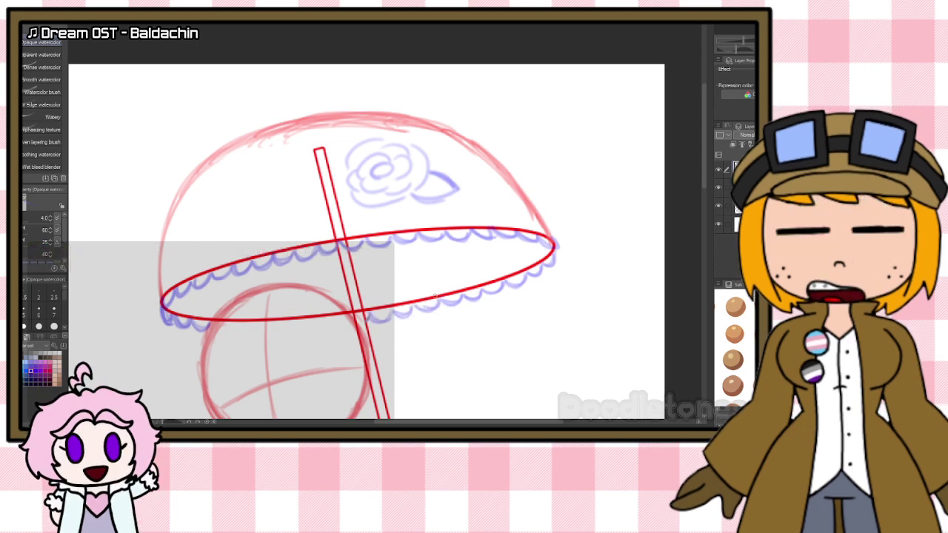
{"action": "scroll", "coordinate": [510, 202], "scroll_direction": "down", "scroll_amount": 1}
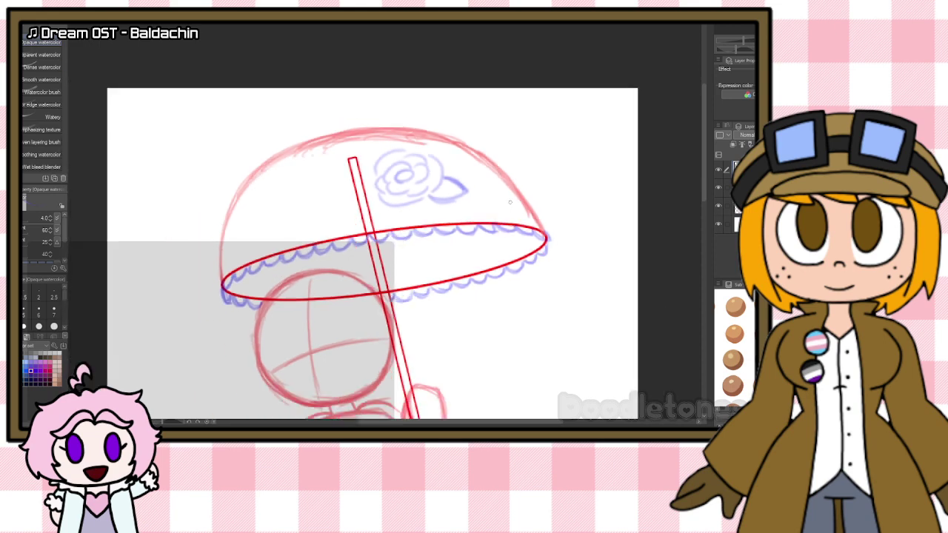
{"action": "left_click_drag", "start_coordinate": [340, 131], "coordinate": [351, 132]}
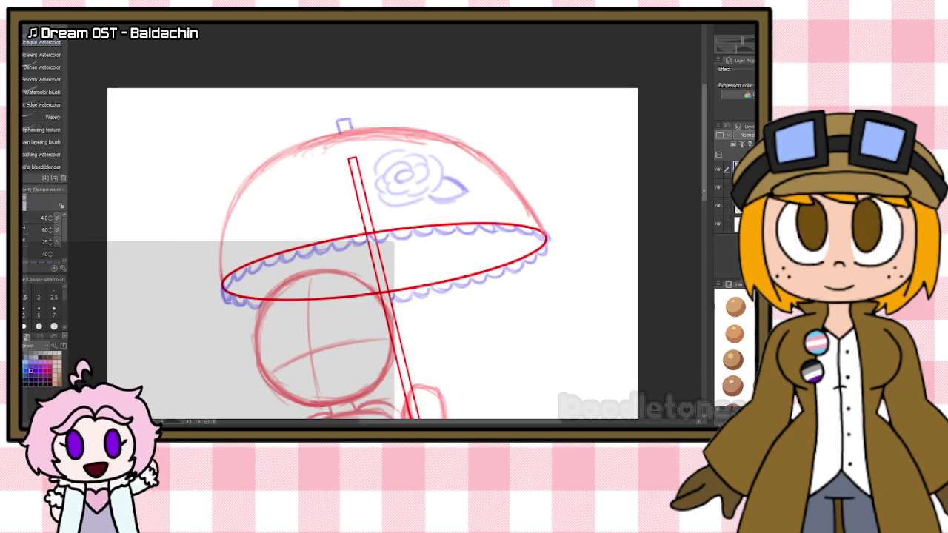
Step: Sketch two tall oval glasses lenses in blue-violet across the head's horizontal guideline
{"action": "scroll", "coordinate": [681, 215], "scroll_direction": "down", "scroll_amount": 5}
{"action": "scroll", "coordinate": [590, 189], "scroll_direction": "up", "scroll_amount": 3}
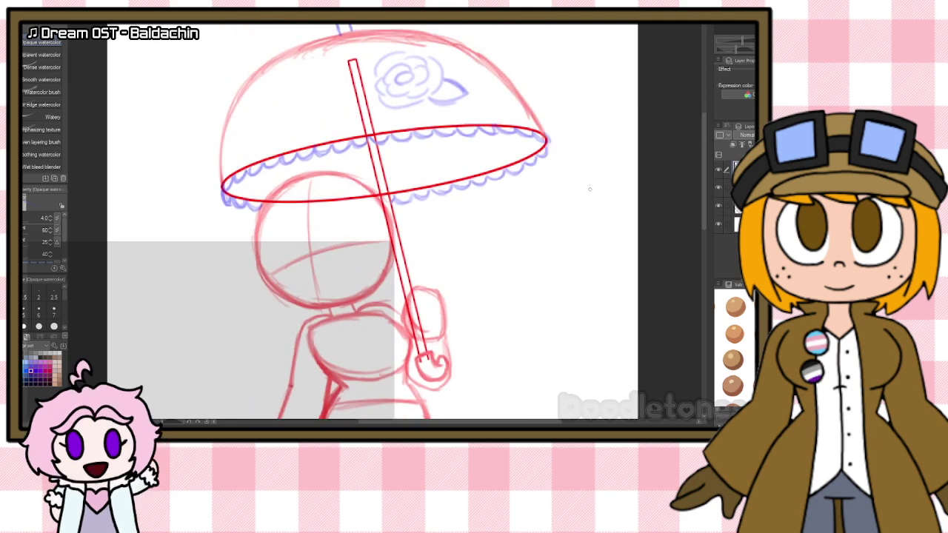
{"action": "scroll", "coordinate": [578, 199], "scroll_direction": "up", "scroll_amount": 2}
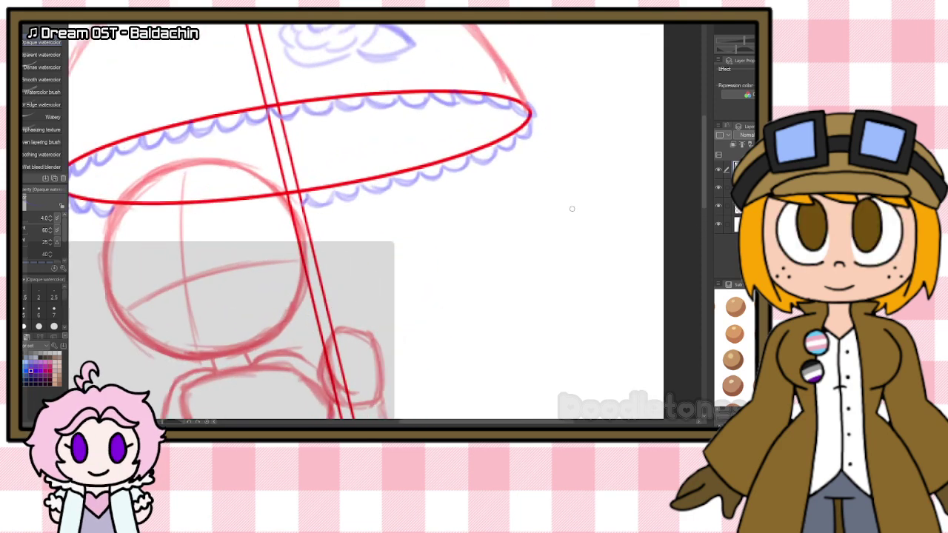
{"action": "mouse_move", "coordinate": [142, 253]}
{"action": "left_mouse_down"}
{"action": "mouse_move", "coordinate": [148, 328]}
{"action": "mouse_move", "coordinate": [141, 238]}
{"action": "mouse_move", "coordinate": [165, 326]}
{"action": "mouse_move", "coordinate": [116, 284]}
{"action": "mouse_move", "coordinate": [159, 262]}
{"action": "mouse_move", "coordinate": [162, 324]}
{"action": "mouse_move", "coordinate": [115, 271]}
{"action": "mouse_move", "coordinate": [161, 261]}
{"action": "mouse_move", "coordinate": [161, 326]}
{"action": "left_mouse_up"}
{"action": "mouse_move", "coordinate": [211, 230]}
{"action": "left_mouse_down"}
{"action": "mouse_move", "coordinate": [191, 263]}
{"action": "mouse_move", "coordinate": [200, 296]}
{"action": "mouse_move", "coordinate": [239, 315]}
{"action": "mouse_move", "coordinate": [249, 245]}
{"action": "mouse_move", "coordinate": [200, 226]}
{"action": "mouse_move", "coordinate": [192, 250]}
{"action": "mouse_move", "coordinate": [211, 304]}
{"action": "left_mouse_up"}
{"action": "mouse_move", "coordinate": [190, 261]}
{"action": "left_mouse_down"}
{"action": "mouse_move", "coordinate": [237, 241]}
{"action": "mouse_move", "coordinate": [227, 224]}
{"action": "mouse_move", "coordinate": [246, 275]}
{"action": "mouse_move", "coordinate": [246, 249]}
{"action": "mouse_move", "coordinate": [227, 312]}
{"action": "mouse_move", "coordinate": [190, 259]}
{"action": "mouse_move", "coordinate": [210, 312]}
{"action": "mouse_move", "coordinate": [198, 299]}
{"action": "mouse_move", "coordinate": [222, 317]}
{"action": "left_mouse_up"}
{"action": "mouse_move", "coordinate": [192, 245]}
{"action": "left_mouse_down"}
{"action": "mouse_move", "coordinate": [231, 232]}
{"action": "mouse_move", "coordinate": [202, 225]}
{"action": "mouse_move", "coordinate": [246, 249]}
{"action": "left_mouse_up"}
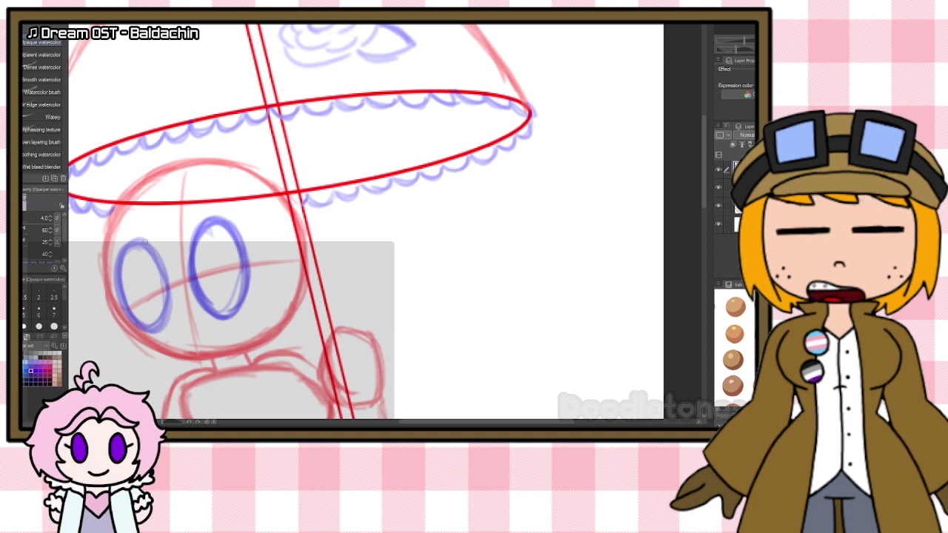
Step: Sketch a small eye inside each lens and complete the face with a glasses bridge, temple arm, nose, mouth and freckles
{"action": "mouse_move", "coordinate": [142, 271]}
{"action": "left_mouse_down"}
{"action": "mouse_move", "coordinate": [155, 277]}
{"action": "mouse_move", "coordinate": [151, 305]}
{"action": "mouse_move", "coordinate": [147, 267]}
{"action": "left_mouse_up"}
{"action": "mouse_move", "coordinate": [209, 260]}
{"action": "left_mouse_down"}
{"action": "mouse_move", "coordinate": [220, 280]}
{"action": "mouse_move", "coordinate": [210, 292]}
{"action": "left_mouse_up"}
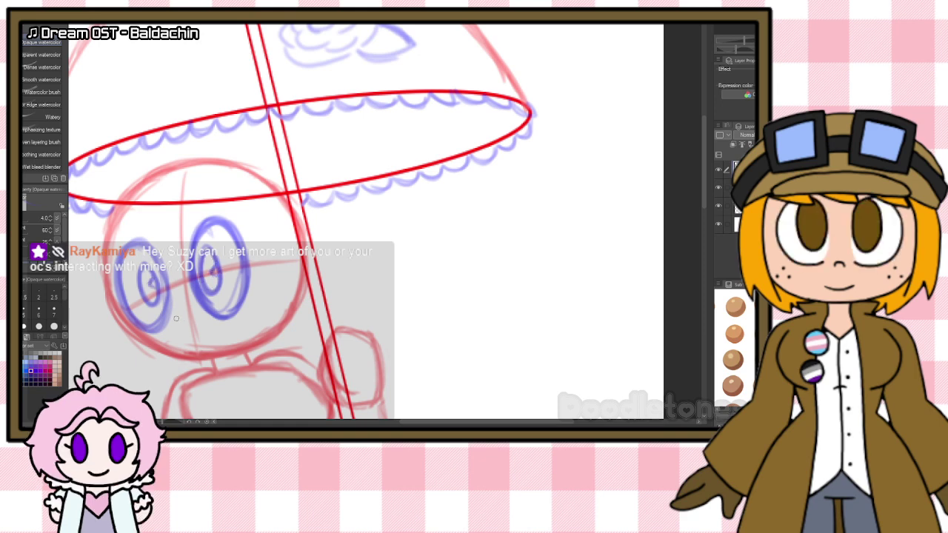
{"action": "left_click_drag", "start_coordinate": [170, 294], "coordinate": [191, 288]}
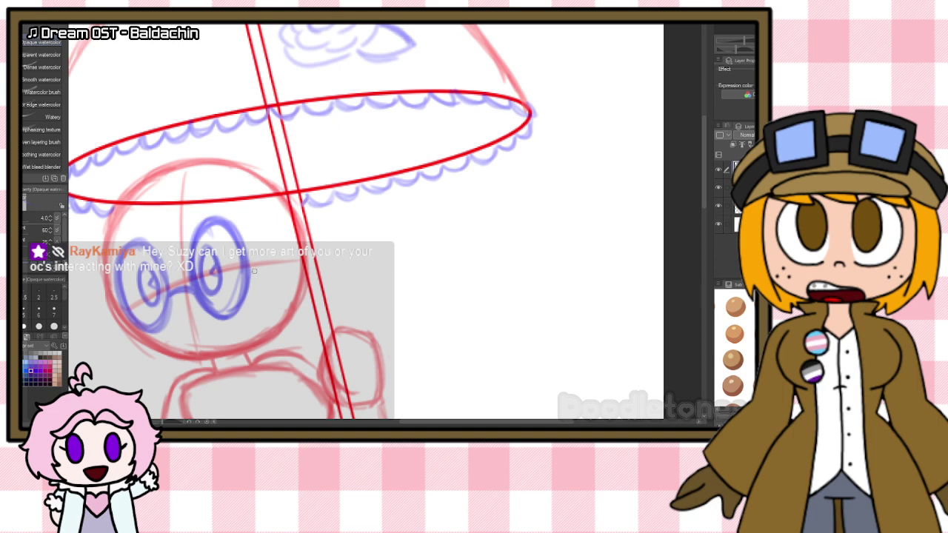
{"action": "left_click_drag", "start_coordinate": [252, 274], "coordinate": [293, 265]}
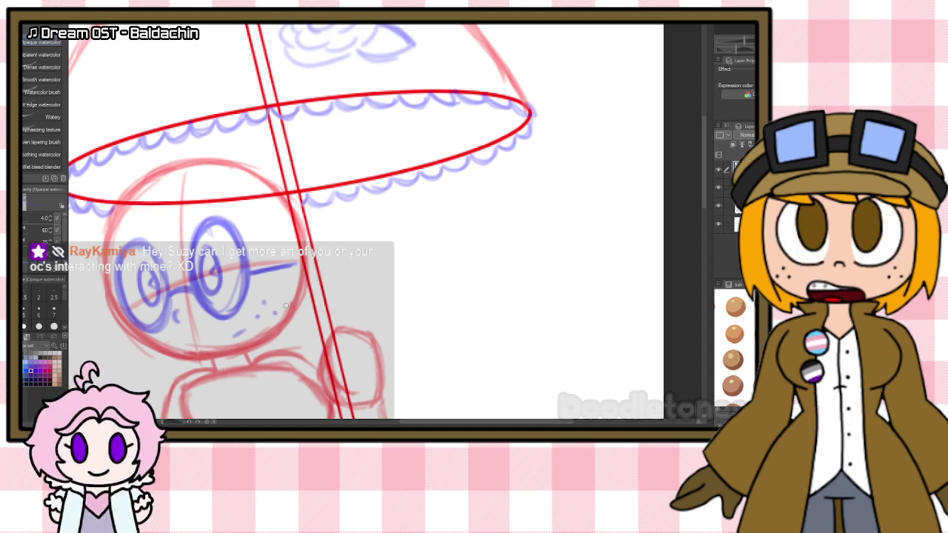
Step: Sketch a straight fringe edge across the forehead just above the lenses, with a pointed notch over the eye nearest the shaft
{"action": "scroll", "coordinate": [210, 319], "scroll_direction": "down", "scroll_amount": 1}
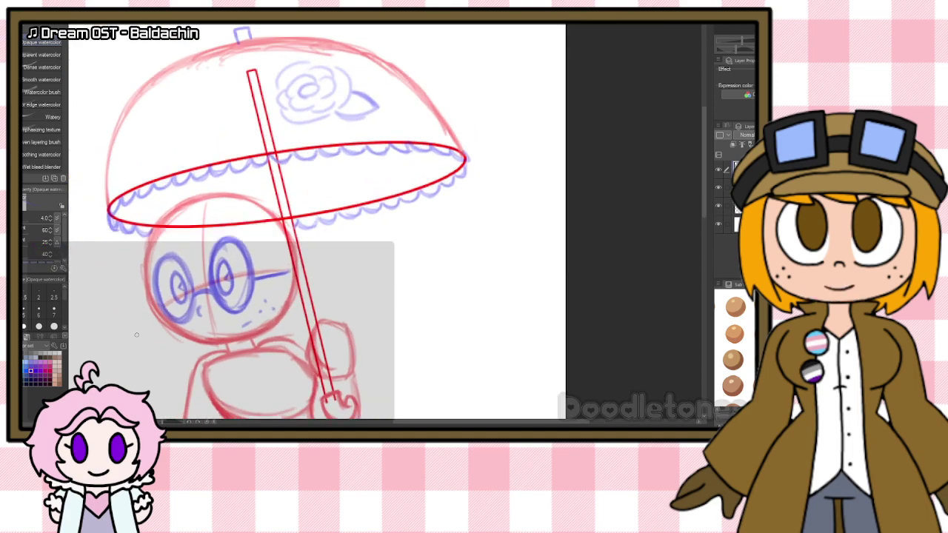
{"action": "scroll", "coordinate": [135, 330], "scroll_direction": "up", "scroll_amount": 1}
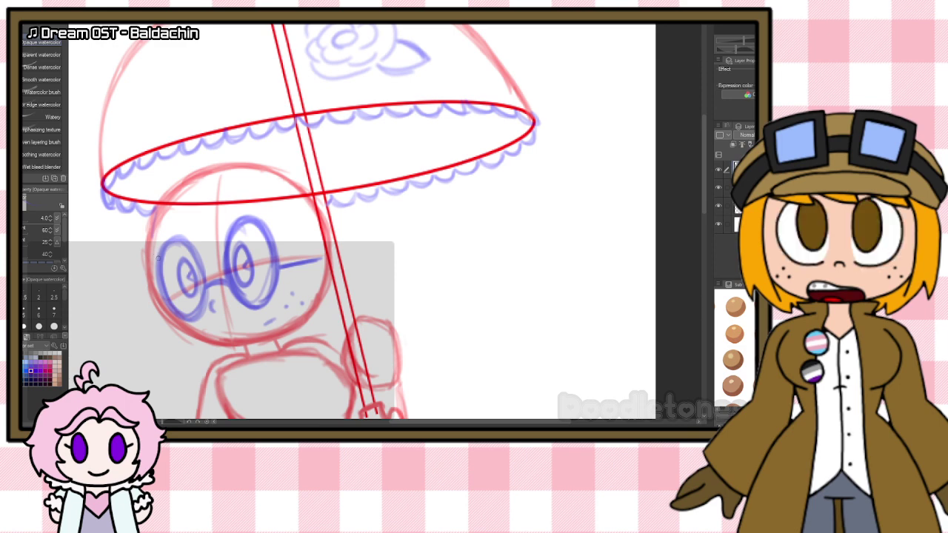
{"action": "left_click_drag", "start_coordinate": [167, 247], "coordinate": [253, 228]}
{"action": "mouse_move", "coordinate": [199, 245]}
{"action": "left_mouse_down"}
{"action": "mouse_move", "coordinate": [256, 230]}
{"action": "mouse_move", "coordinate": [235, 231]}
{"action": "left_mouse_up"}
{"action": "left_click_drag", "start_coordinate": [166, 250], "coordinate": [191, 245]}
{"action": "mouse_move", "coordinate": [185, 247]}
{"action": "left_mouse_down"}
{"action": "mouse_move", "coordinate": [259, 226]}
{"action": "mouse_move", "coordinate": [282, 239]}
{"action": "left_mouse_up"}
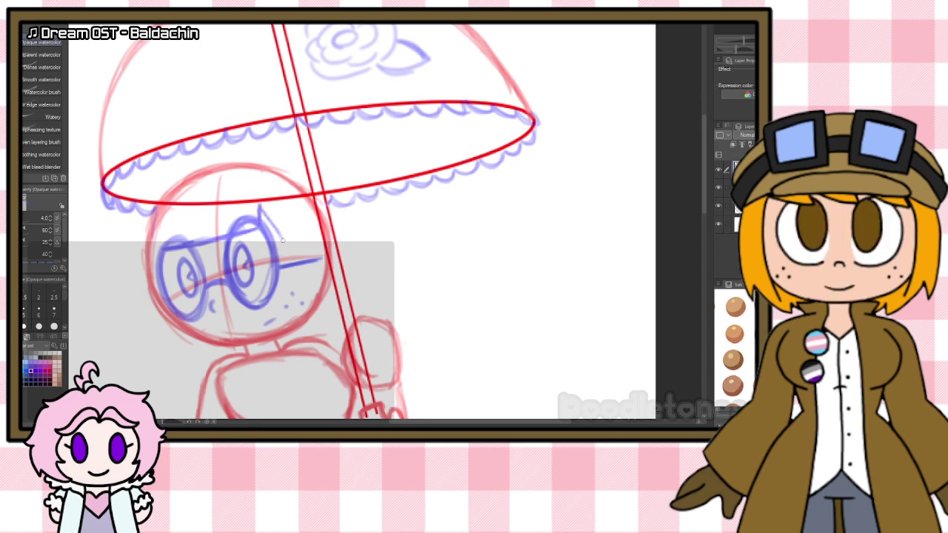
Step: Outline the hair over the crown, with a flick outside the far side of the head and the fringe extended toward the shaft
{"action": "mouse_move", "coordinate": [161, 235]}
{"action": "left_mouse_down"}
{"action": "mouse_move", "coordinate": [142, 275]}
{"action": "mouse_move", "coordinate": [150, 219]}
{"action": "left_mouse_up"}
{"action": "mouse_move", "coordinate": [219, 172]}
{"action": "left_mouse_down"}
{"action": "mouse_move", "coordinate": [158, 200]}
{"action": "mouse_move", "coordinate": [153, 214]}
{"action": "left_mouse_up"}
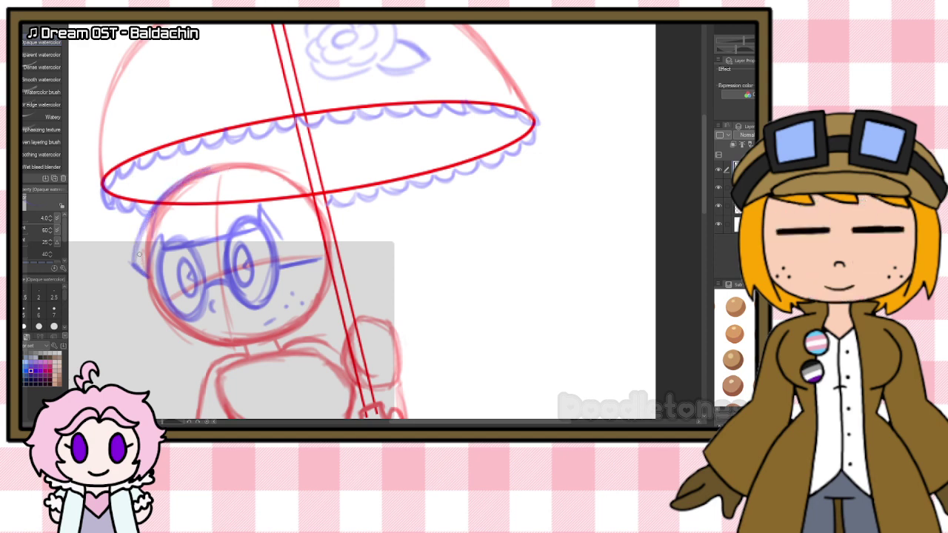
{"action": "left_click_drag", "start_coordinate": [284, 243], "coordinate": [322, 237]}
{"action": "mouse_move", "coordinate": [195, 170]}
{"action": "left_mouse_down"}
{"action": "mouse_move", "coordinate": [278, 169]}
{"action": "mouse_move", "coordinate": [312, 221]}
{"action": "left_mouse_up"}
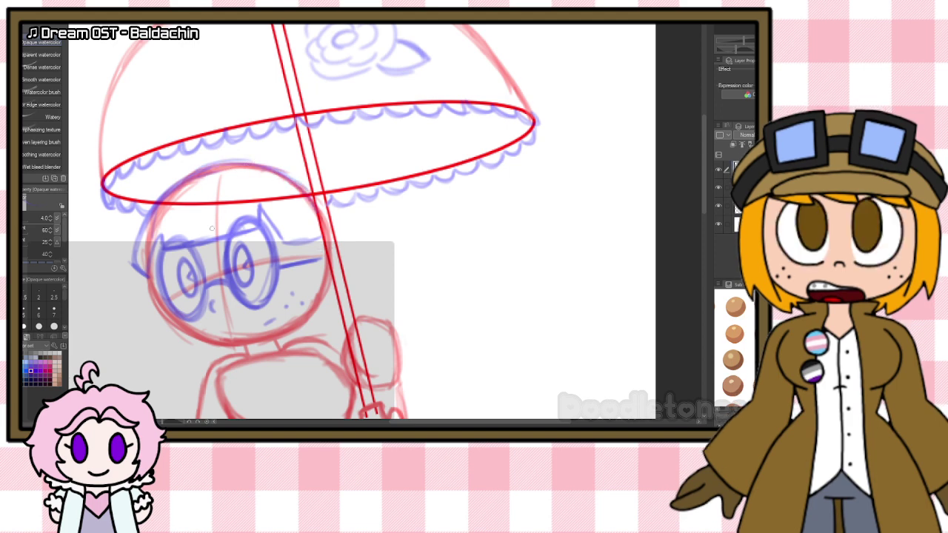
Step: Strengthen the fringe's lower edge and pointed notch, and firm up the hair flick on the far side of the head
{"action": "mouse_move", "coordinate": [162, 238]}
{"action": "left_mouse_down"}
{"action": "mouse_move", "coordinate": [160, 252]}
{"action": "mouse_move", "coordinate": [221, 246]}
{"action": "mouse_move", "coordinate": [256, 237]}
{"action": "mouse_move", "coordinate": [259, 213]}
{"action": "mouse_move", "coordinate": [259, 234]}
{"action": "left_mouse_up"}
{"action": "left_click_drag", "start_coordinate": [207, 251], "coordinate": [172, 256]}
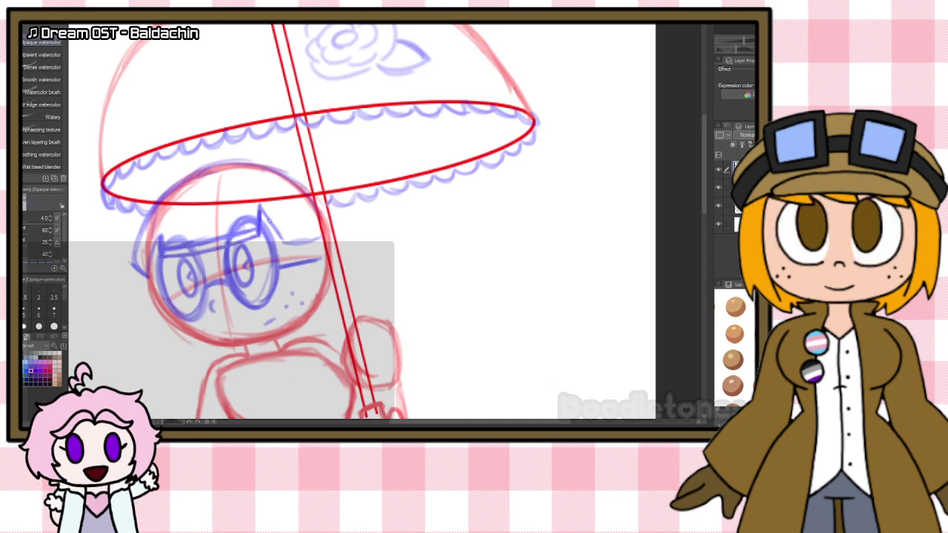
{"action": "mouse_move", "coordinate": [260, 212]}
{"action": "left_mouse_down"}
{"action": "mouse_move", "coordinate": [281, 238]}
{"action": "mouse_move", "coordinate": [319, 235]}
{"action": "mouse_move", "coordinate": [289, 241]}
{"action": "mouse_move", "coordinate": [331, 222]}
{"action": "left_mouse_up"}
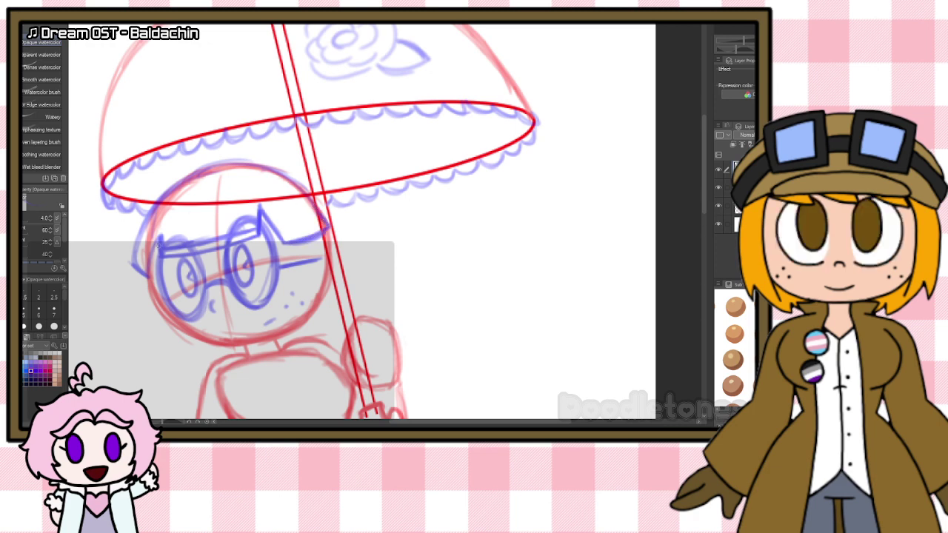
{"action": "mouse_move", "coordinate": [159, 242]}
{"action": "left_mouse_down"}
{"action": "mouse_move", "coordinate": [150, 268]}
{"action": "mouse_move", "coordinate": [130, 264]}
{"action": "mouse_move", "coordinate": [151, 218]}
{"action": "mouse_move", "coordinate": [134, 259]}
{"action": "mouse_move", "coordinate": [152, 218]}
{"action": "mouse_move", "coordinate": [133, 250]}
{"action": "mouse_move", "coordinate": [141, 220]}
{"action": "left_mouse_up"}
{"action": "key", "text": "e"}
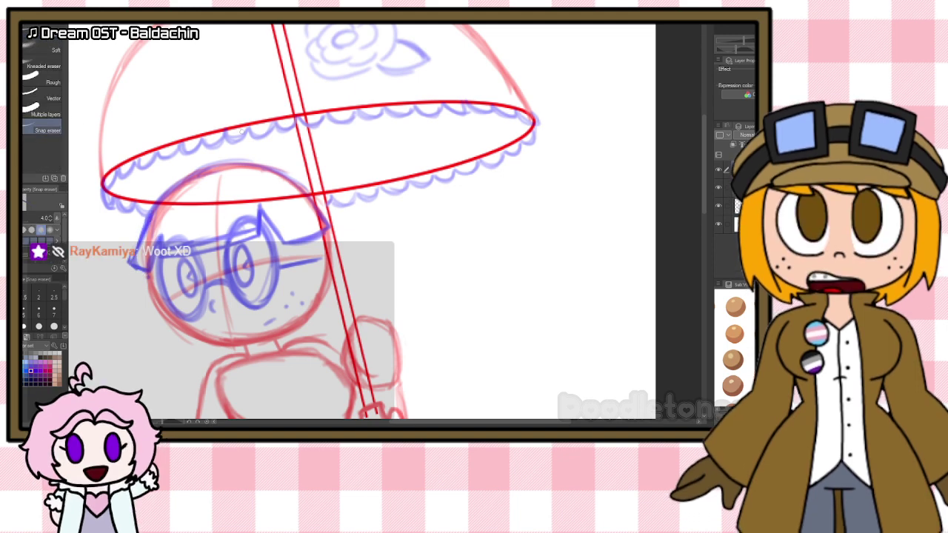
{"action": "key", "text": "b"}
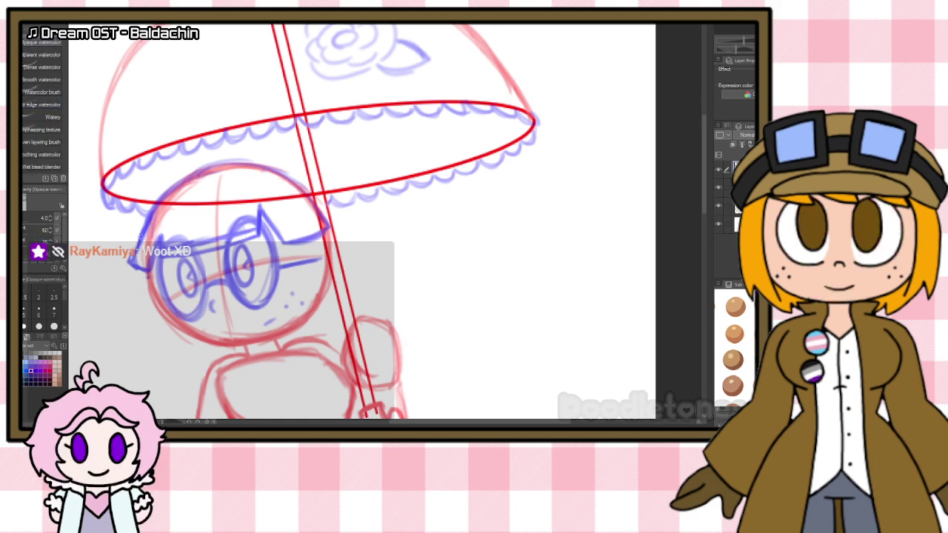
{"action": "left_click_drag", "start_coordinate": [140, 236], "coordinate": [130, 263]}
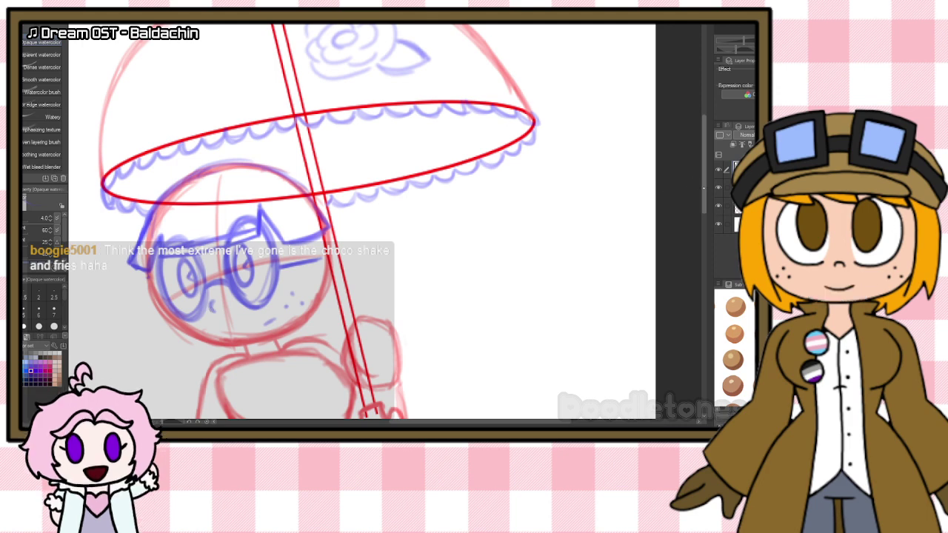
Step: Sketch a sidelock crossing the glasses' temple arm and the hair edge down the side of the head beside the shaft
{"action": "scroll", "coordinate": [212, 310], "scroll_direction": "down", "scroll_amount": 3}
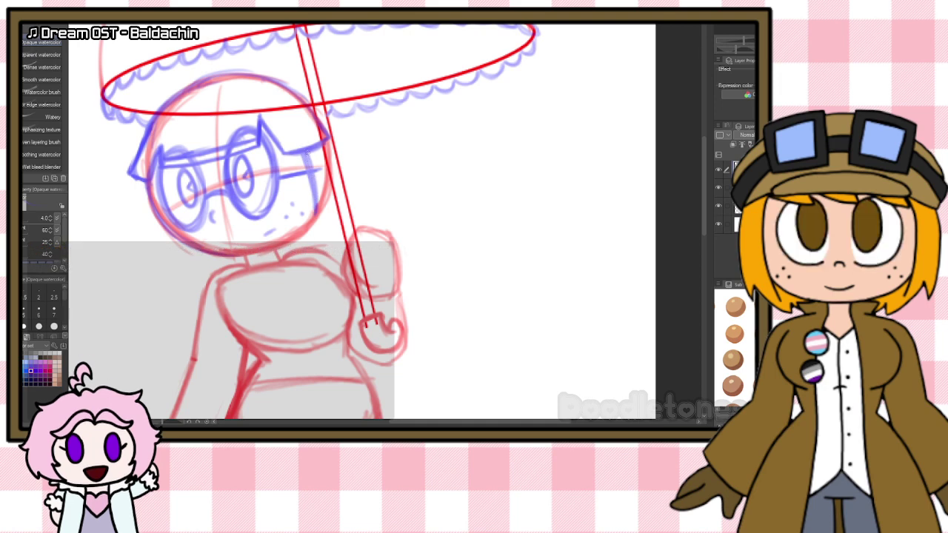
{"action": "left_click_drag", "start_coordinate": [307, 153], "coordinate": [316, 207]}
{"action": "mouse_move", "coordinate": [328, 139]}
{"action": "left_mouse_down"}
{"action": "mouse_move", "coordinate": [332, 172]}
{"action": "mouse_move", "coordinate": [318, 216]}
{"action": "left_mouse_up"}
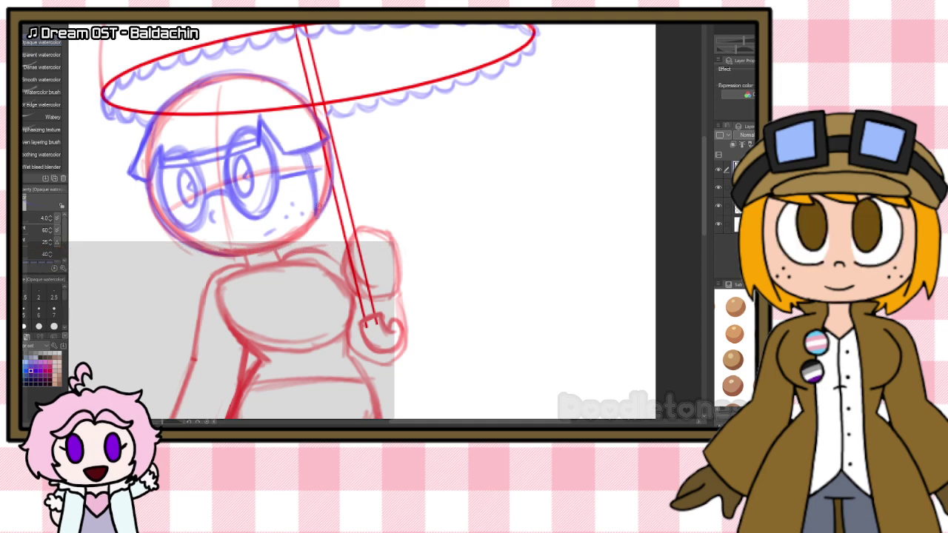
{"action": "left_click_drag", "start_coordinate": [317, 174], "coordinate": [317, 222]}
{"action": "left_click_drag", "start_coordinate": [308, 153], "coordinate": [316, 215]}
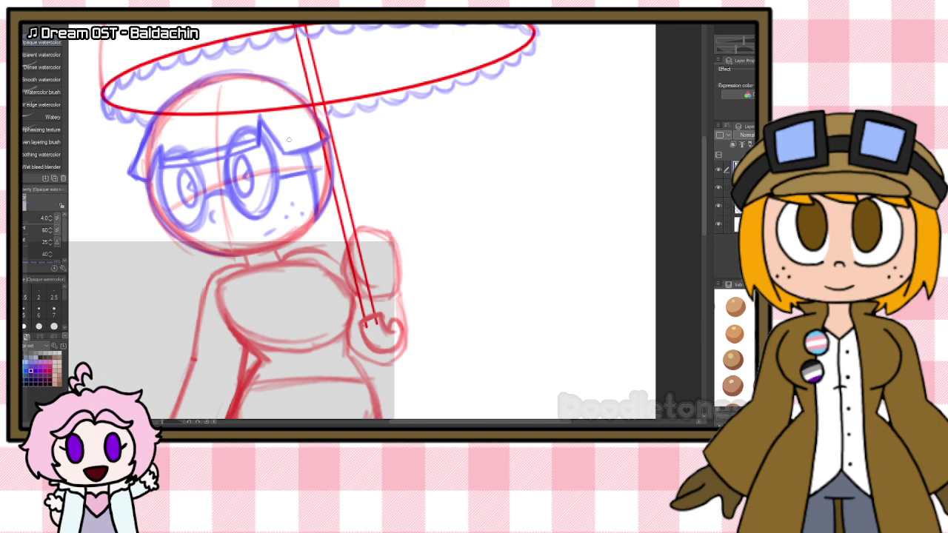
Step: Darken the hair and face outline around the head and add a short pointed strand at the temple near the shaft
{"action": "left_click_drag", "start_coordinate": [270, 137], "coordinate": [282, 154]}
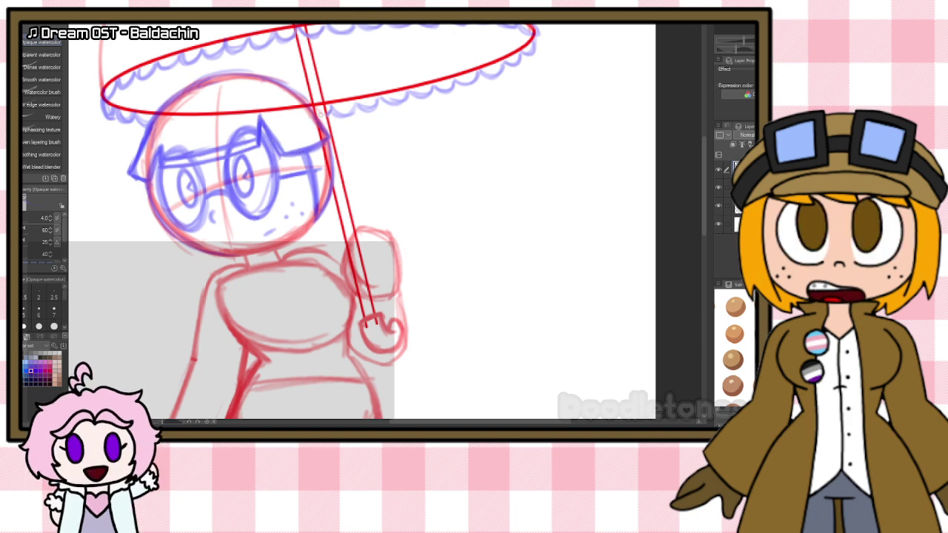
{"action": "left_click_drag", "start_coordinate": [323, 132], "coordinate": [334, 166]}
{"action": "mouse_move", "coordinate": [301, 98]}
{"action": "left_mouse_down"}
{"action": "mouse_move", "coordinate": [329, 138]}
{"action": "mouse_move", "coordinate": [333, 191]}
{"action": "mouse_move", "coordinate": [323, 215]}
{"action": "left_mouse_up"}
{"action": "left_click_drag", "start_coordinate": [334, 172], "coordinate": [314, 221]}
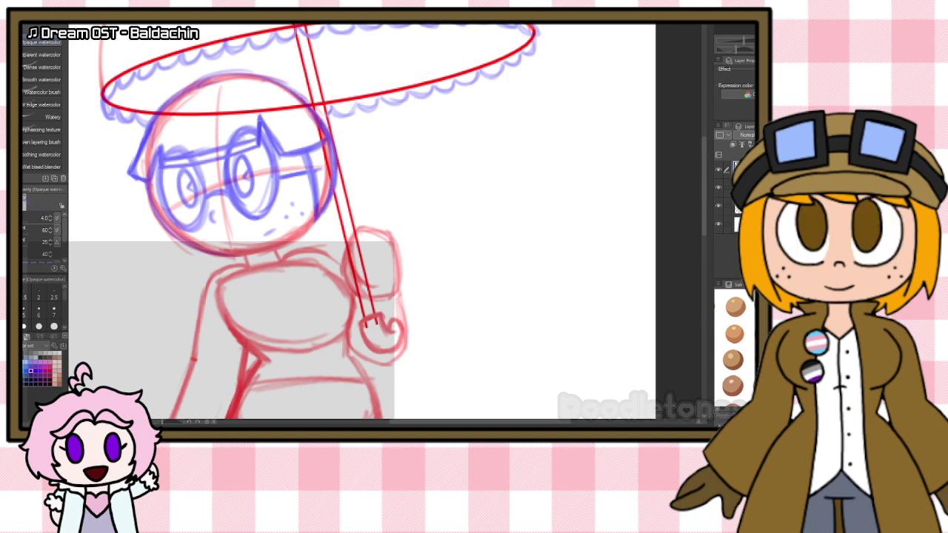
{"action": "mouse_move", "coordinate": [262, 125]}
{"action": "left_mouse_down"}
{"action": "mouse_move", "coordinate": [283, 154]}
{"action": "mouse_move", "coordinate": [304, 145]}
{"action": "left_mouse_up"}
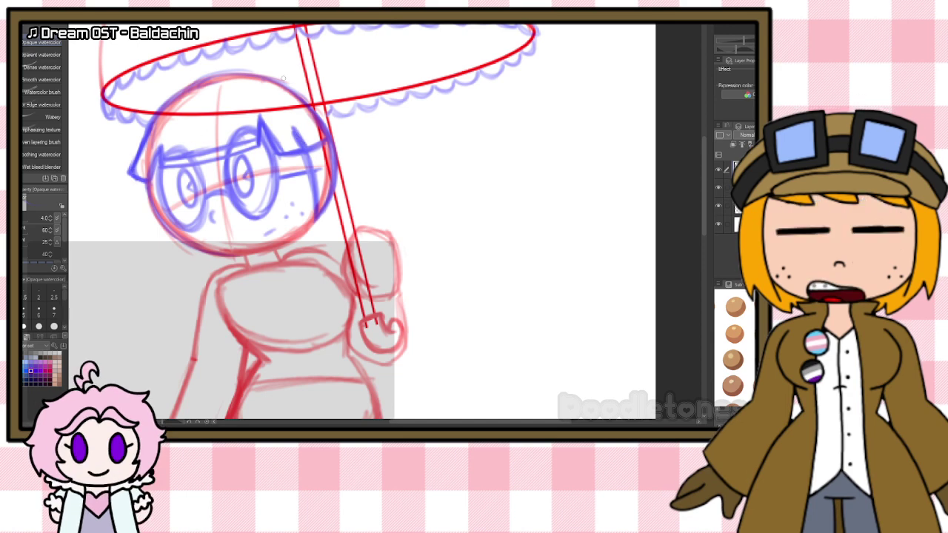
{"action": "left_click_drag", "start_coordinate": [148, 182], "coordinate": [161, 224]}
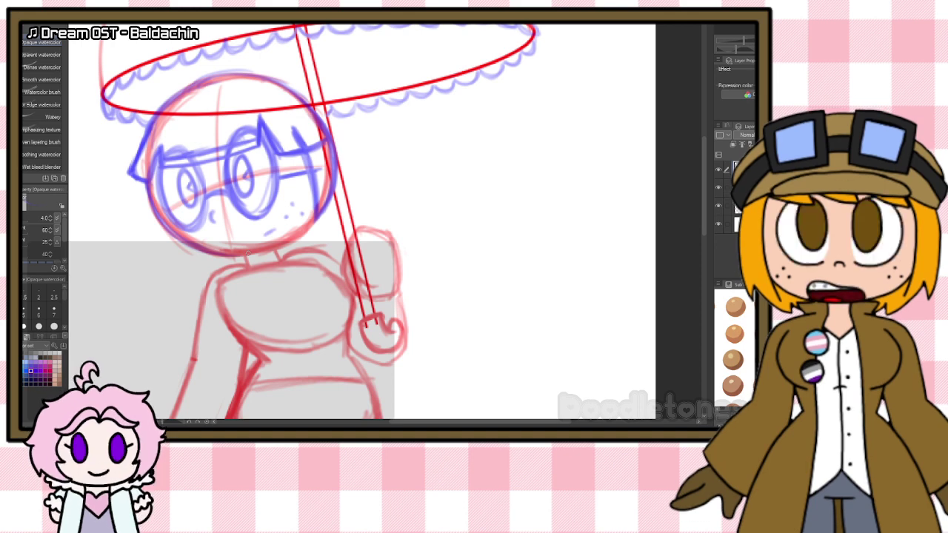
Step: Erase the stray fringe and temple lines beside the sidelock and reinforce the pointed notch of the fringe
{"action": "key", "text": "e"}
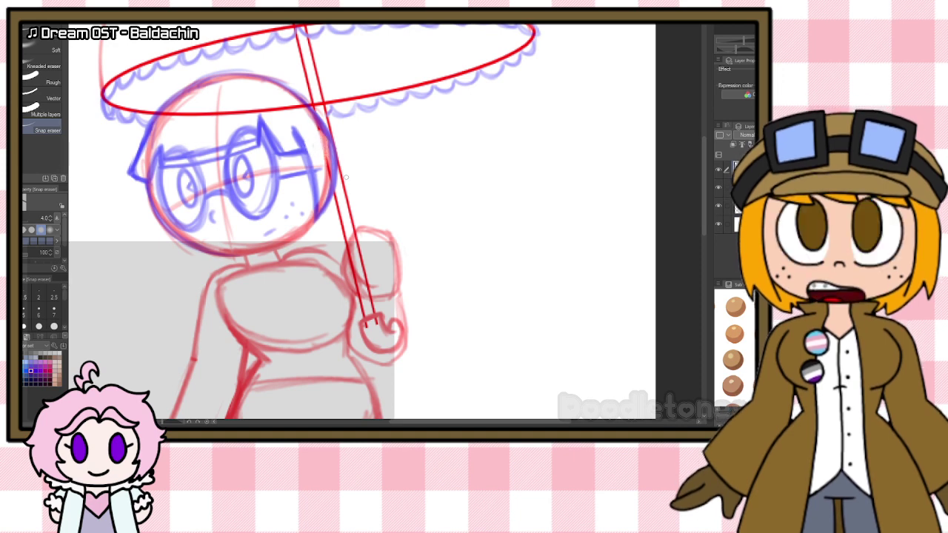
{"action": "key", "text": "b"}
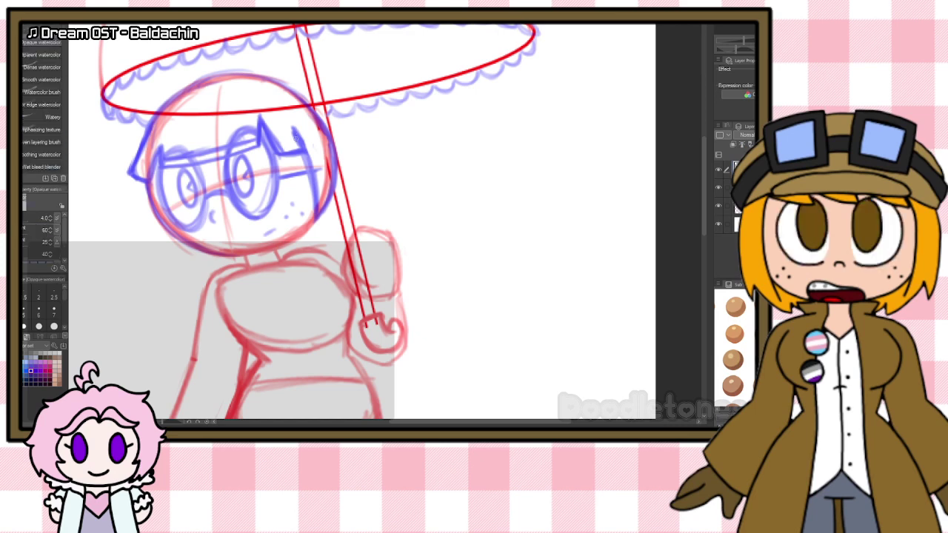
{"action": "mouse_move", "coordinate": [261, 139]}
{"action": "left_mouse_down"}
{"action": "mouse_move", "coordinate": [264, 157]}
{"action": "mouse_move", "coordinate": [288, 153]}
{"action": "left_mouse_up"}
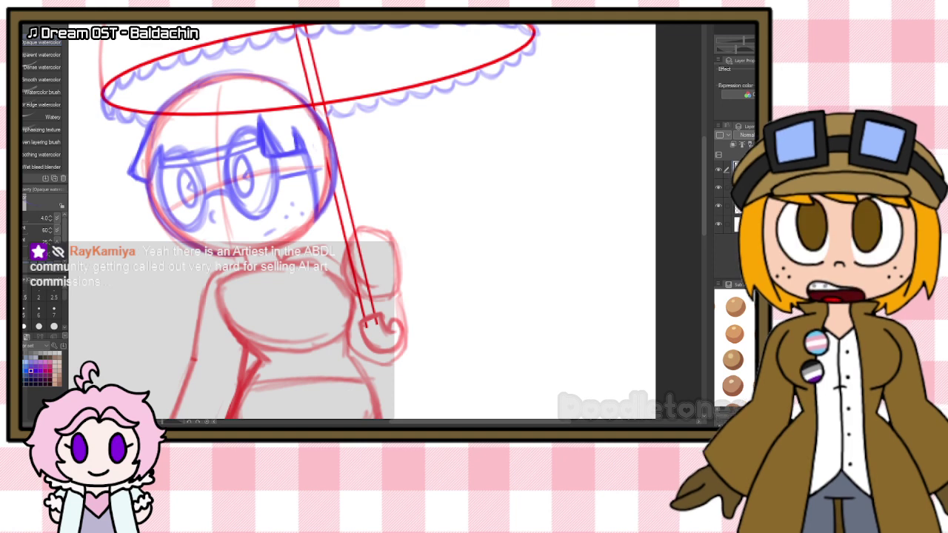
{"action": "key", "text": "e"}
{"action": "mouse_move", "coordinate": [305, 135]}
{"action": "left_mouse_down"}
{"action": "mouse_move", "coordinate": [301, 157]}
{"action": "mouse_move", "coordinate": [299, 146]}
{"action": "left_mouse_up"}
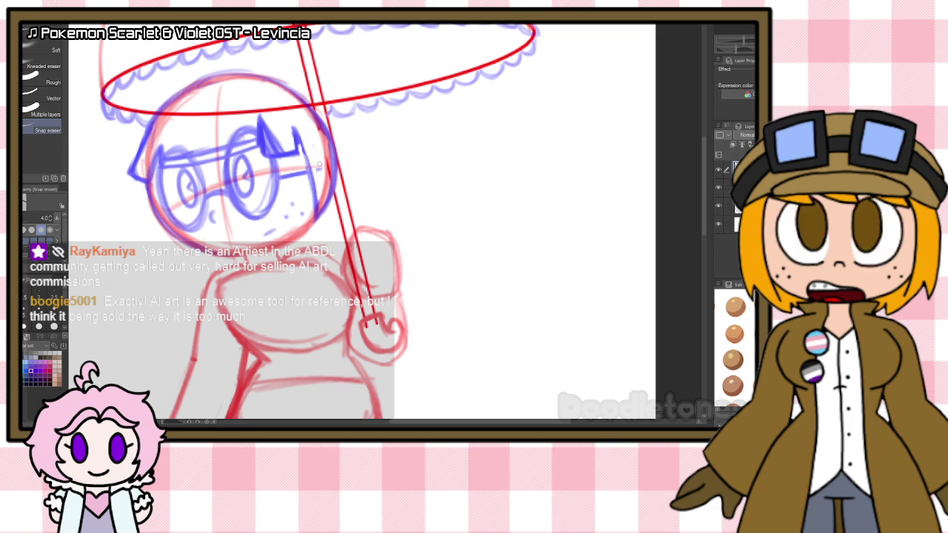
Step: Redraw the sidelock's edge and darken the fringe line from the pointed notch across to the far hair flick
{"action": "key", "text": "b"}
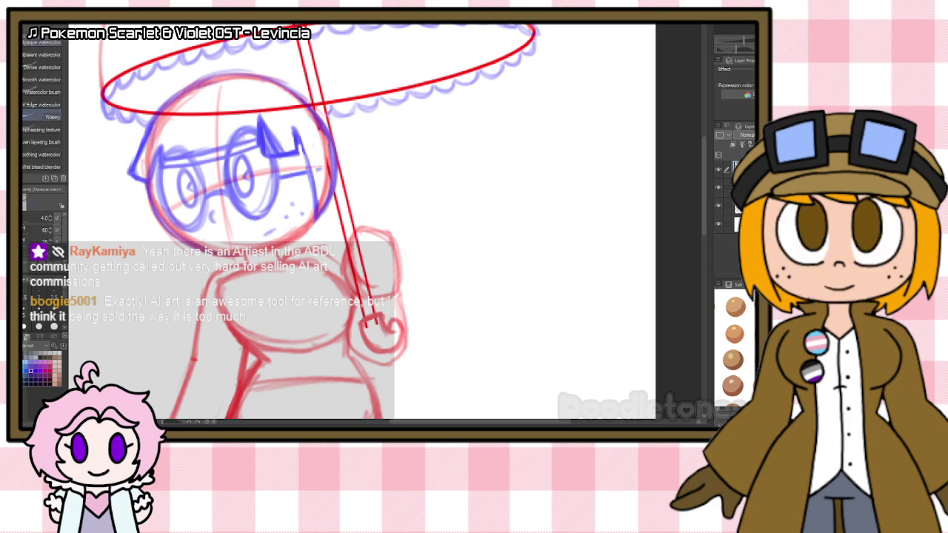
{"action": "left_click_drag", "start_coordinate": [299, 140], "coordinate": [317, 210]}
{"action": "left_click_drag", "start_coordinate": [257, 127], "coordinate": [254, 150]}
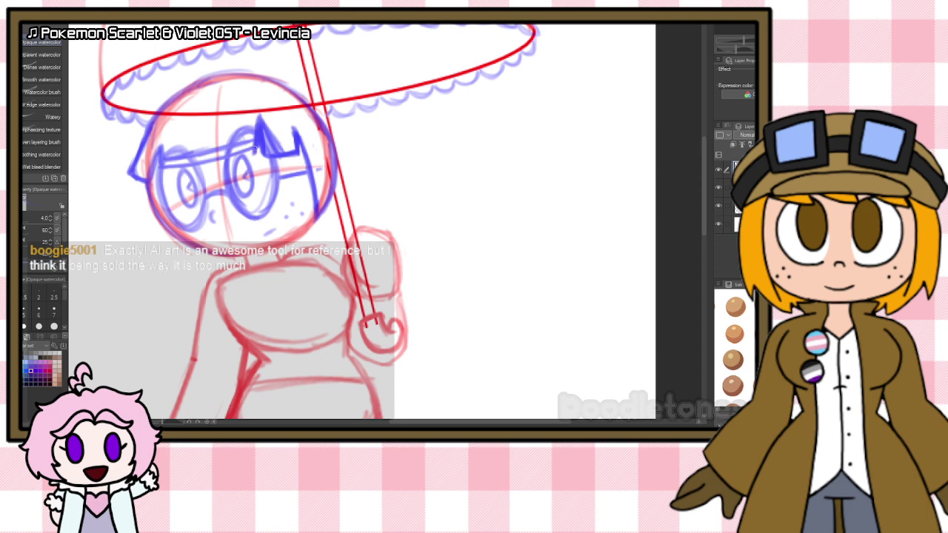
{"action": "mouse_move", "coordinate": [257, 150]}
{"action": "left_mouse_down"}
{"action": "mouse_move", "coordinate": [150, 175]}
{"action": "mouse_move", "coordinate": [161, 153]}
{"action": "mouse_move", "coordinate": [151, 172]}
{"action": "left_mouse_up"}
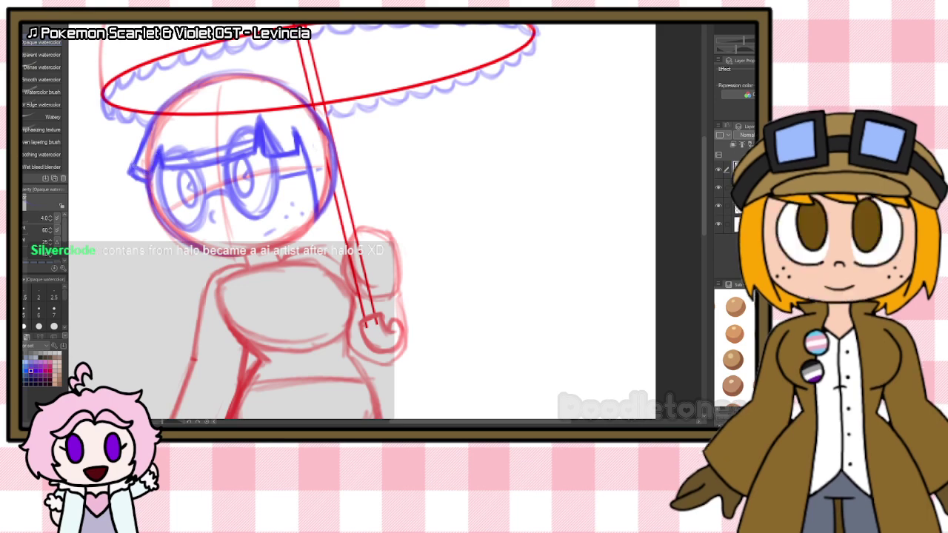
Step: Erase the stray tip of the far hair flick and the glasses' lines that overlap the hair above the fringe
{"action": "key", "text": "e"}
{"action": "left_click_drag", "start_coordinate": [127, 167], "coordinate": [145, 183]}
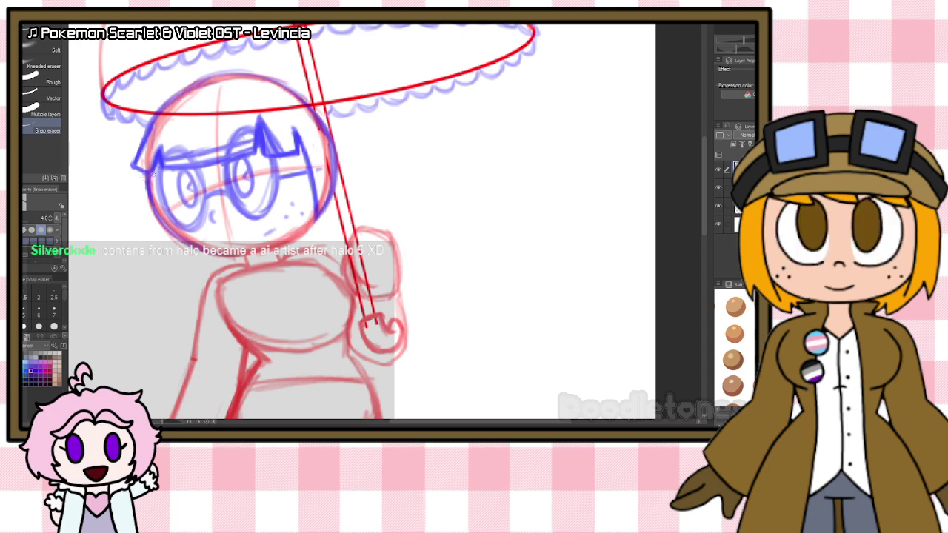
{"action": "mouse_move", "coordinate": [172, 155]}
{"action": "left_mouse_down"}
{"action": "mouse_move", "coordinate": [240, 154]}
{"action": "mouse_move", "coordinate": [249, 127]}
{"action": "mouse_move", "coordinate": [172, 151]}
{"action": "mouse_move", "coordinate": [224, 150]}
{"action": "mouse_move", "coordinate": [183, 159]}
{"action": "left_mouse_up"}
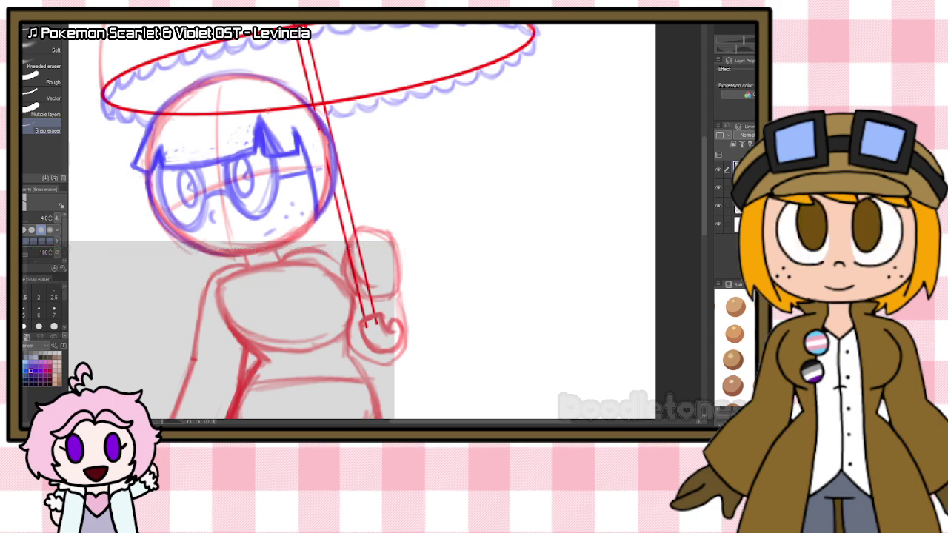
{"action": "mouse_move", "coordinate": [269, 145]}
{"action": "left_mouse_down"}
{"action": "mouse_move", "coordinate": [254, 120]}
{"action": "mouse_move", "coordinate": [260, 114]}
{"action": "mouse_move", "coordinate": [280, 149]}
{"action": "left_mouse_up"}
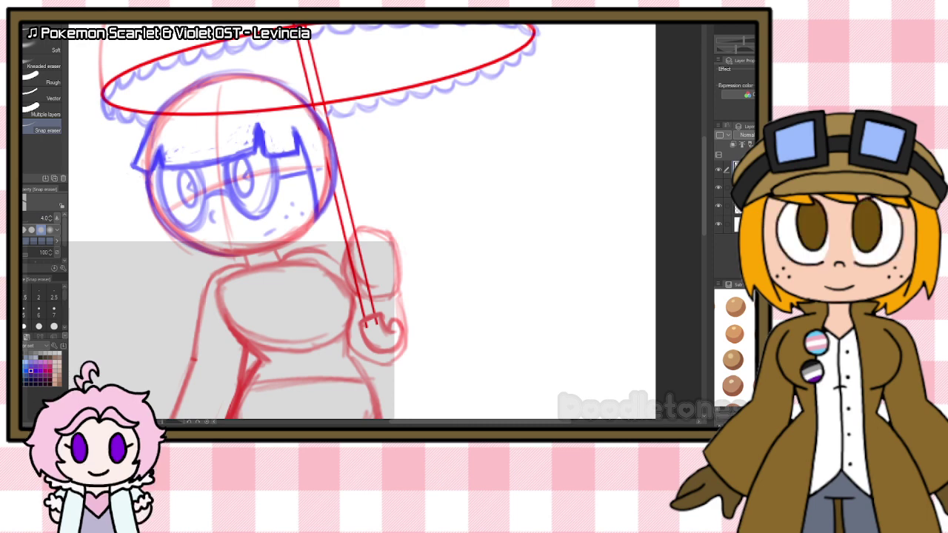
Step: Sketch the flared bob section of hair behind the umbrella shaft, curving from the crown to a corner and back to the jaw
{"action": "key", "text": "b"}
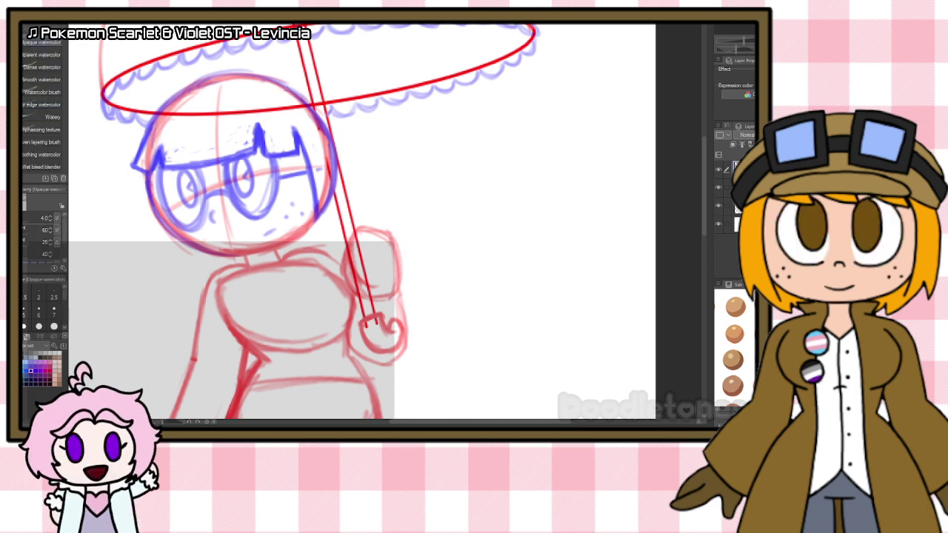
{"action": "mouse_move", "coordinate": [281, 85]}
{"action": "left_mouse_down"}
{"action": "mouse_move", "coordinate": [309, 70]}
{"action": "mouse_move", "coordinate": [340, 72]}
{"action": "mouse_move", "coordinate": [385, 167]}
{"action": "left_mouse_up"}
{"action": "mouse_move", "coordinate": [365, 129]}
{"action": "left_mouse_down"}
{"action": "mouse_move", "coordinate": [387, 172]}
{"action": "mouse_move", "coordinate": [348, 194]}
{"action": "left_mouse_up"}
{"action": "left_click_drag", "start_coordinate": [385, 164], "coordinate": [330, 203]}
{"action": "mouse_move", "coordinate": [280, 85]}
{"action": "left_mouse_down"}
{"action": "mouse_move", "coordinate": [333, 68]}
{"action": "mouse_move", "coordinate": [281, 78]}
{"action": "mouse_move", "coordinate": [376, 135]}
{"action": "left_mouse_up"}
{"action": "left_click_drag", "start_coordinate": [348, 84], "coordinate": [391, 160]}
{"action": "mouse_move", "coordinate": [363, 102]}
{"action": "left_mouse_down"}
{"action": "mouse_move", "coordinate": [393, 163]}
{"action": "mouse_move", "coordinate": [358, 194]}
{"action": "mouse_move", "coordinate": [330, 203]}
{"action": "left_mouse_up"}
Step: Sketch the matching flared bob section on the opposite side of the head, with a flat lower edge reaching the chin
{"action": "left_click_drag", "start_coordinate": [142, 110], "coordinate": [223, 80]}
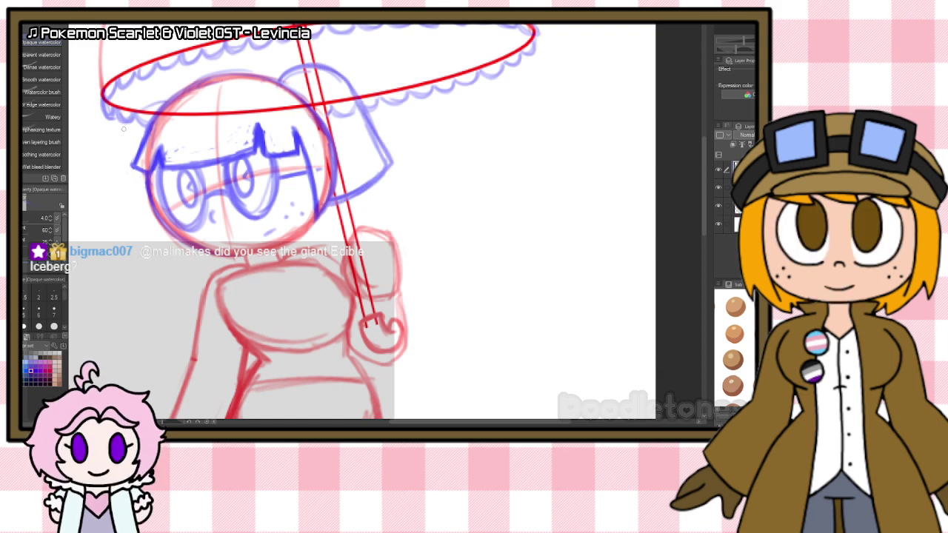
{"action": "mouse_move", "coordinate": [168, 102]}
{"action": "left_mouse_down"}
{"action": "mouse_move", "coordinate": [120, 139]}
{"action": "mouse_move", "coordinate": [111, 192]}
{"action": "left_mouse_up"}
{"action": "left_click_drag", "start_coordinate": [124, 130], "coordinate": [104, 236]}
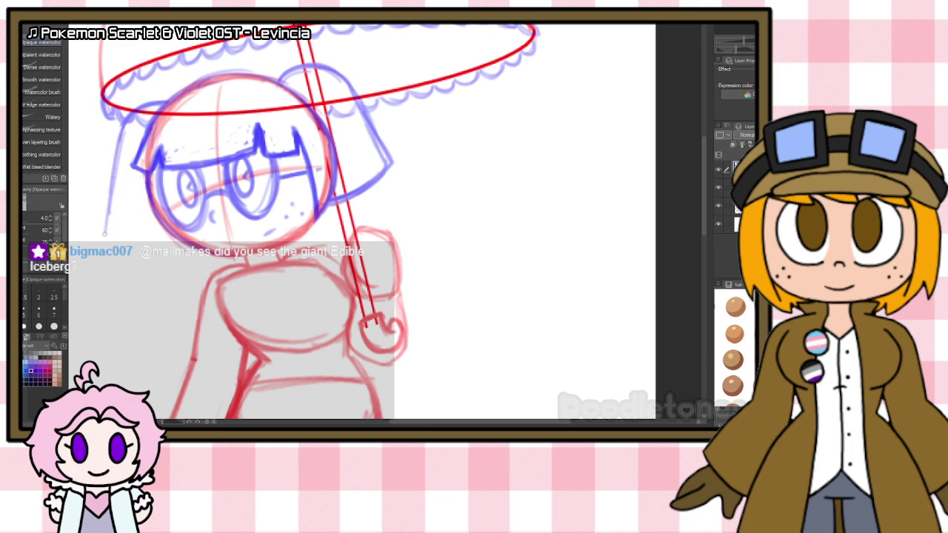
{"action": "mouse_move", "coordinate": [117, 163]}
{"action": "left_mouse_down"}
{"action": "mouse_move", "coordinate": [104, 237]}
{"action": "mouse_move", "coordinate": [168, 247]}
{"action": "left_mouse_up"}
{"action": "left_click_drag", "start_coordinate": [108, 238], "coordinate": [189, 249]}
{"action": "left_click_drag", "start_coordinate": [123, 134], "coordinate": [102, 241]}
{"action": "left_click_drag", "start_coordinate": [168, 98], "coordinate": [116, 144]}
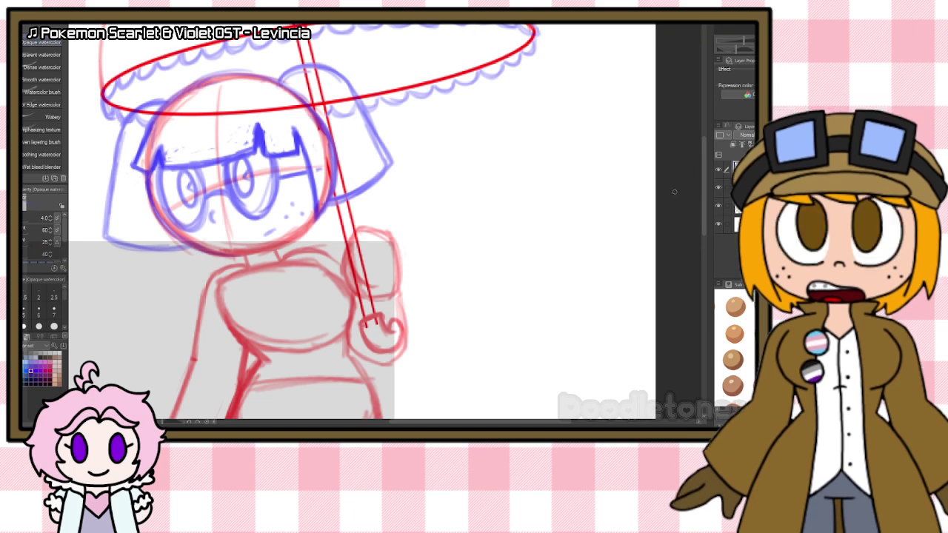
Step: Outline the shoulder and upper sleeve of the lowered arm and the flared sleeve opening of the raised arm
{"action": "left_click_drag", "start_coordinate": [702, 179], "coordinate": [702, 206]}
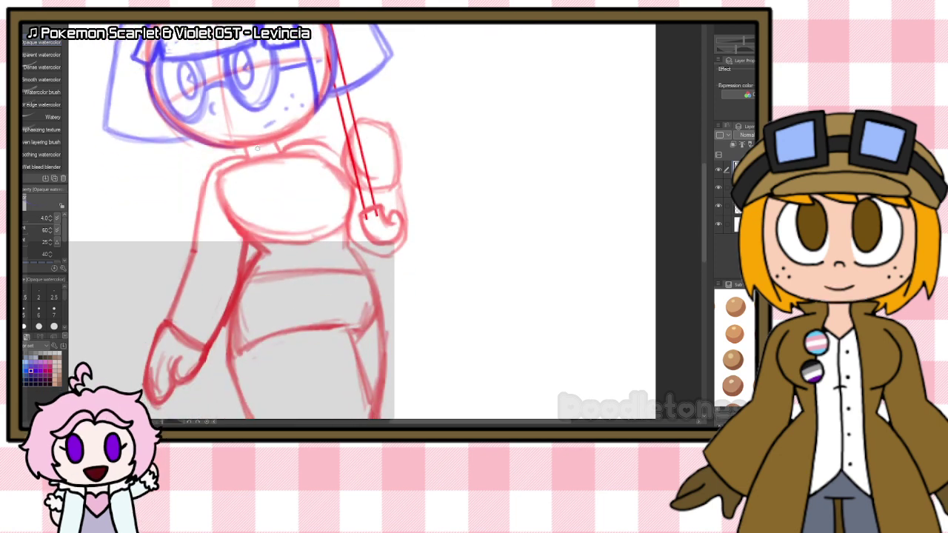
{"action": "mouse_move", "coordinate": [207, 178]}
{"action": "left_mouse_down"}
{"action": "mouse_move", "coordinate": [215, 163]}
{"action": "mouse_move", "coordinate": [244, 157]}
{"action": "mouse_move", "coordinate": [213, 166]}
{"action": "mouse_move", "coordinate": [192, 248]}
{"action": "mouse_move", "coordinate": [198, 224]}
{"action": "left_mouse_up"}
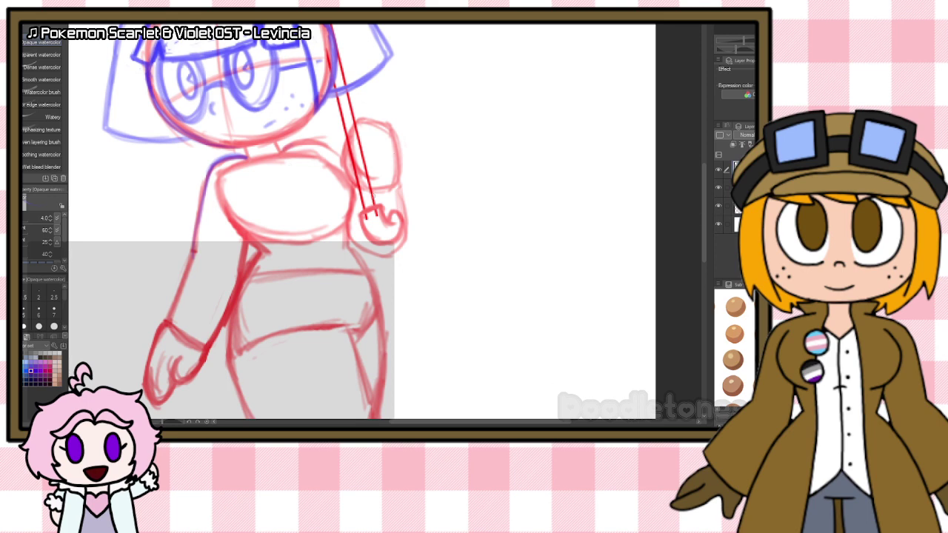
{"action": "mouse_move", "coordinate": [356, 194]}
{"action": "left_mouse_down"}
{"action": "mouse_move", "coordinate": [403, 200]}
{"action": "mouse_move", "coordinate": [408, 181]}
{"action": "mouse_move", "coordinate": [382, 199]}
{"action": "mouse_move", "coordinate": [354, 194]}
{"action": "mouse_move", "coordinate": [420, 197]}
{"action": "mouse_move", "coordinate": [398, 253]}
{"action": "mouse_move", "coordinate": [410, 231]}
{"action": "mouse_move", "coordinate": [363, 252]}
{"action": "left_mouse_up"}
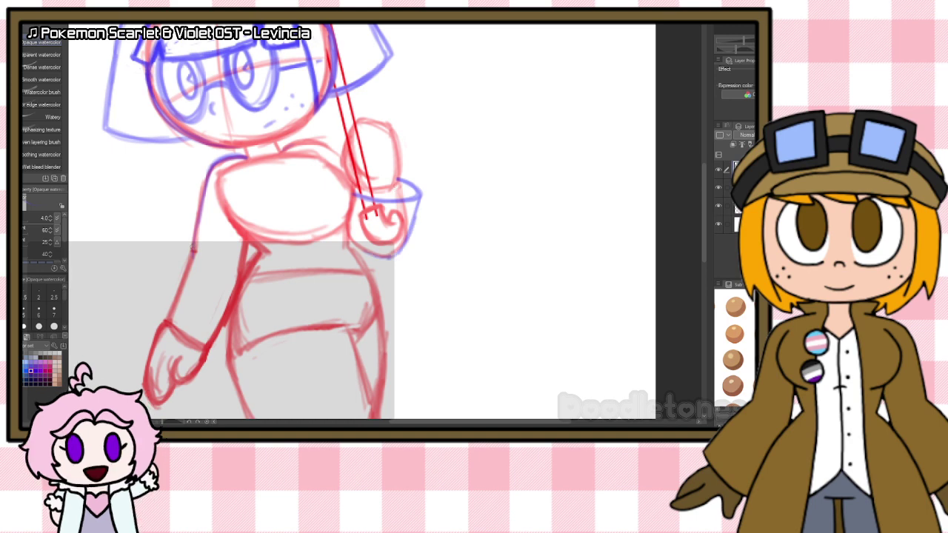
Step: Sketch the flared lower sleeve of the lowered arm, with a wide curved cuff edge above the hand
{"action": "mouse_move", "coordinate": [191, 250]}
{"action": "left_mouse_down"}
{"action": "mouse_move", "coordinate": [154, 317]}
{"action": "mouse_move", "coordinate": [157, 306]}
{"action": "left_mouse_up"}
{"action": "left_click_drag", "start_coordinate": [153, 317], "coordinate": [214, 361]}
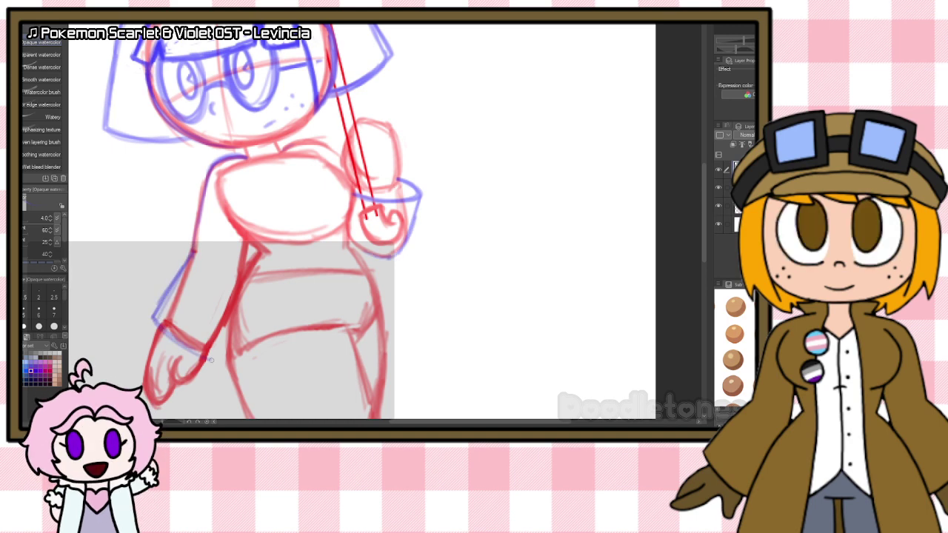
{"action": "mouse_move", "coordinate": [165, 335]}
{"action": "left_mouse_down"}
{"action": "mouse_move", "coordinate": [221, 361]}
{"action": "mouse_move", "coordinate": [236, 304]}
{"action": "left_mouse_up"}
{"action": "left_click_drag", "start_coordinate": [220, 360], "coordinate": [240, 281]}
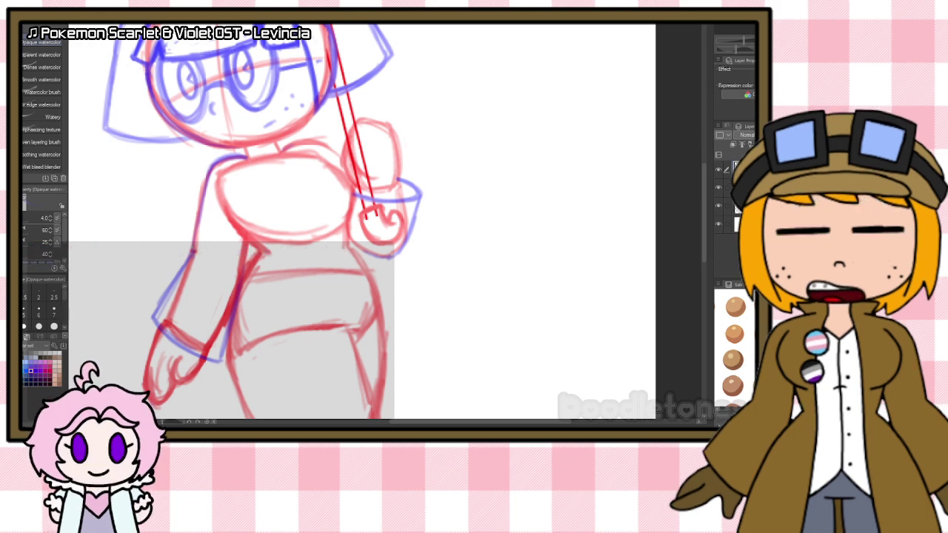
Step: Outline the raised arm's shoulder and inner sleeve edge and add scalloped lace trim to both cuffs
{"action": "mouse_move", "coordinate": [320, 158]}
{"action": "left_mouse_down"}
{"action": "mouse_move", "coordinate": [343, 178]}
{"action": "mouse_move", "coordinate": [351, 209]}
{"action": "mouse_move", "coordinate": [347, 183]}
{"action": "mouse_move", "coordinate": [348, 216]}
{"action": "left_mouse_up"}
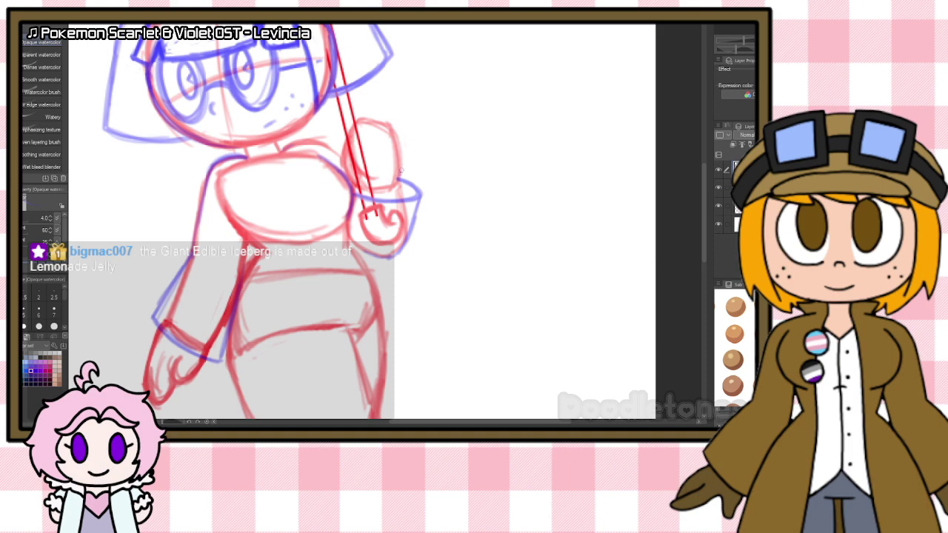
{"action": "mouse_move", "coordinate": [399, 178]}
{"action": "left_mouse_down"}
{"action": "mouse_move", "coordinate": [406, 170]}
{"action": "mouse_move", "coordinate": [428, 198]}
{"action": "mouse_move", "coordinate": [357, 189]}
{"action": "left_mouse_up"}
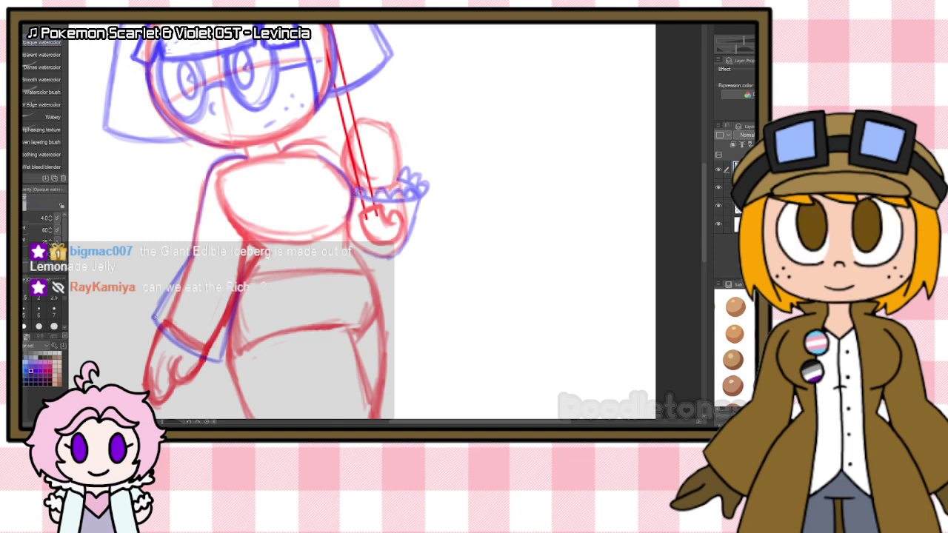
{"action": "mouse_move", "coordinate": [152, 316]}
{"action": "left_mouse_down"}
{"action": "mouse_move", "coordinate": [164, 346]}
{"action": "mouse_move", "coordinate": [202, 366]}
{"action": "mouse_move", "coordinate": [194, 359]}
{"action": "mouse_move", "coordinate": [222, 372]}
{"action": "left_mouse_up"}
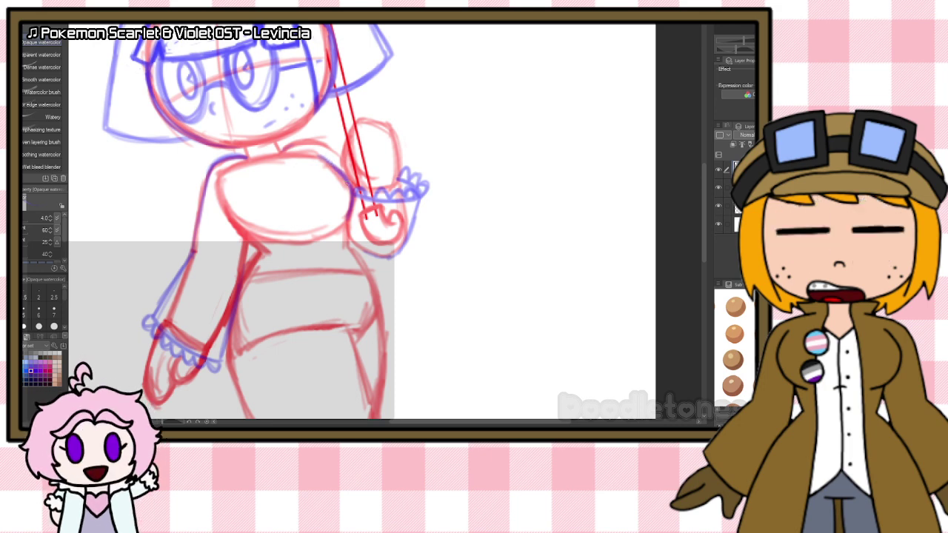
{"action": "left_click_drag", "start_coordinate": [351, 214], "coordinate": [346, 246]}
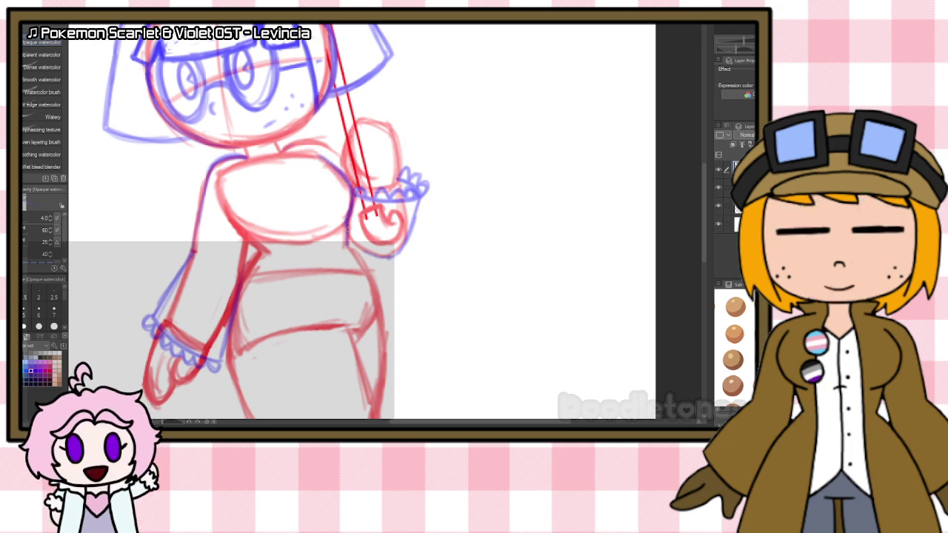
Step: Sketch a V-shaped neckline on the chest with a small ribbon bow at its point
{"action": "left_click_drag", "start_coordinate": [231, 160], "coordinate": [292, 185]}
{"action": "left_click_drag", "start_coordinate": [295, 148], "coordinate": [293, 185]}
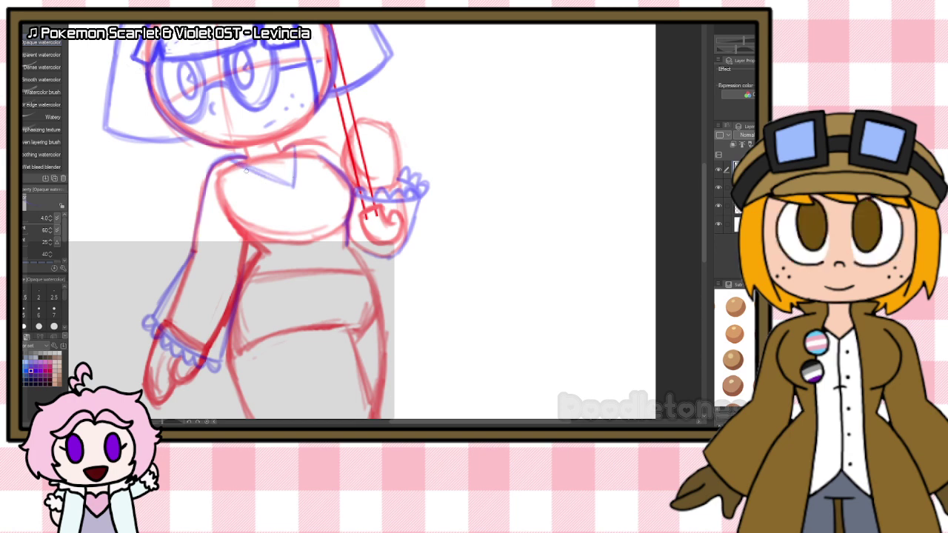
{"action": "mouse_move", "coordinate": [235, 162]}
{"action": "left_mouse_down"}
{"action": "mouse_move", "coordinate": [282, 180]}
{"action": "mouse_move", "coordinate": [258, 172]}
{"action": "mouse_move", "coordinate": [293, 163]}
{"action": "mouse_move", "coordinate": [316, 134]}
{"action": "mouse_move", "coordinate": [296, 158]}
{"action": "mouse_move", "coordinate": [298, 191]}
{"action": "mouse_move", "coordinate": [287, 192]}
{"action": "mouse_move", "coordinate": [316, 198]}
{"action": "mouse_move", "coordinate": [310, 180]}
{"action": "mouse_move", "coordinate": [290, 194]}
{"action": "mouse_move", "coordinate": [273, 187]}
{"action": "mouse_move", "coordinate": [276, 202]}
{"action": "mouse_move", "coordinate": [301, 190]}
{"action": "mouse_move", "coordinate": [277, 202]}
{"action": "mouse_move", "coordinate": [272, 186]}
{"action": "mouse_move", "coordinate": [291, 201]}
{"action": "mouse_move", "coordinate": [271, 191]}
{"action": "mouse_move", "coordinate": [298, 199]}
{"action": "left_mouse_up"}
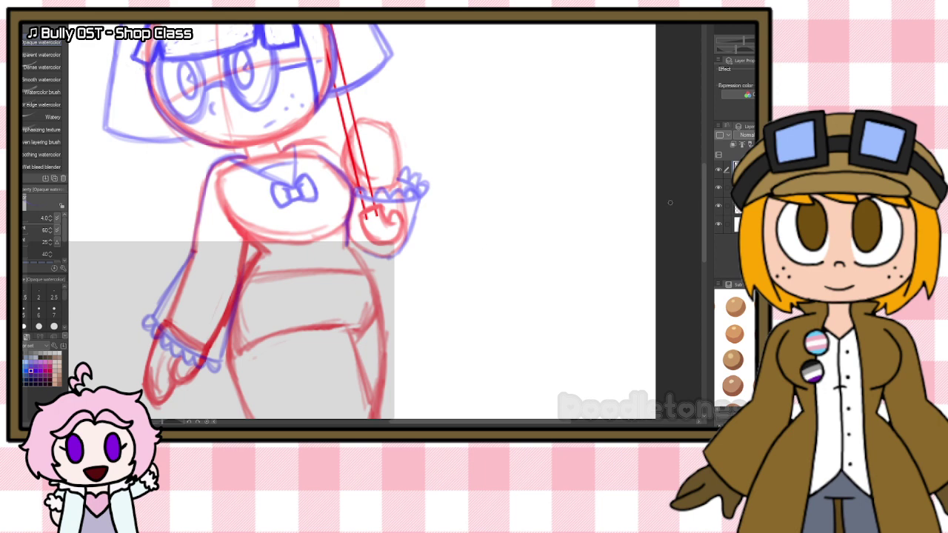
Step: Sketch both sides of a flared skirt running from the waist down past the hips
{"action": "left_click_drag", "start_coordinate": [703, 198], "coordinate": [697, 232]}
{"action": "scroll", "coordinate": [567, 179], "scroll_direction": "down", "scroll_amount": 2}
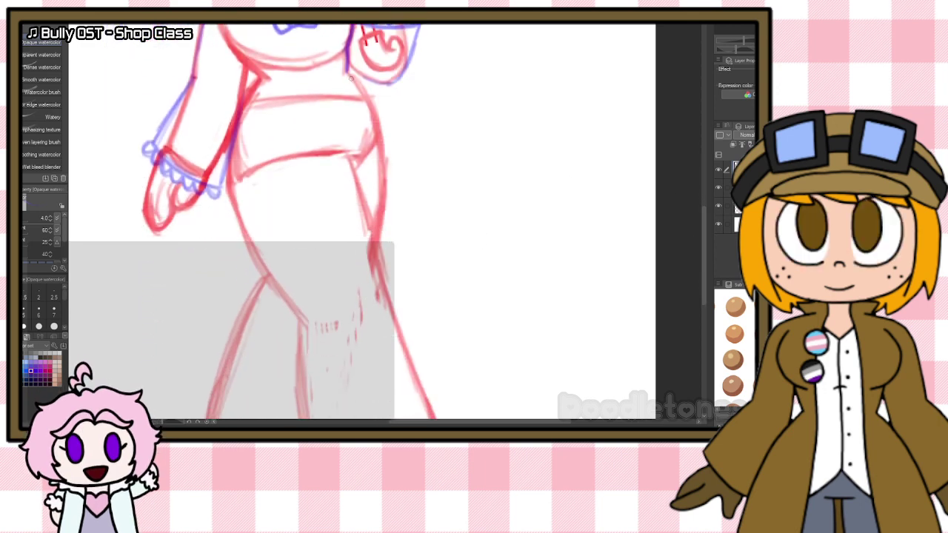
{"action": "left_click_drag", "start_coordinate": [368, 98], "coordinate": [410, 207]}
{"action": "left_click_drag", "start_coordinate": [387, 143], "coordinate": [414, 239]}
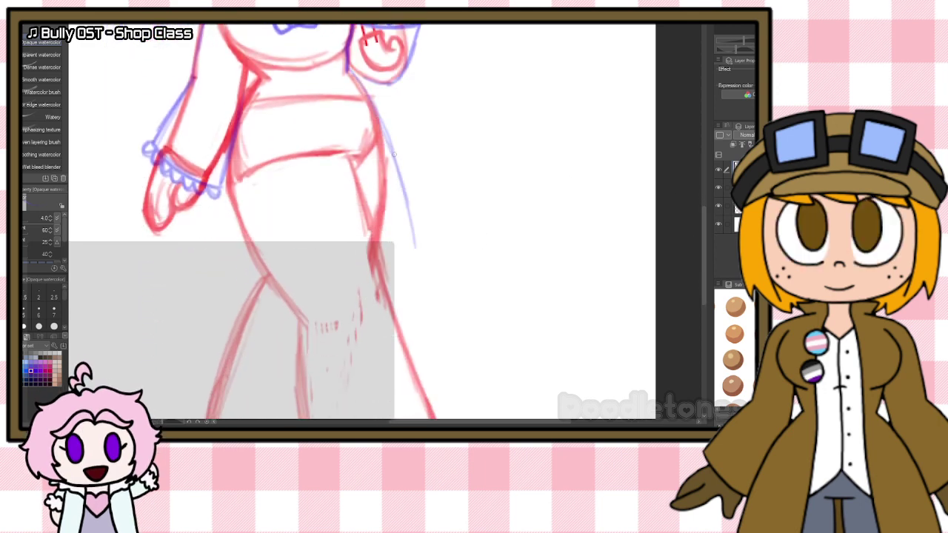
{"action": "left_click_drag", "start_coordinate": [252, 90], "coordinate": [207, 250]}
{"action": "left_click_drag", "start_coordinate": [217, 200], "coordinate": [200, 283]}
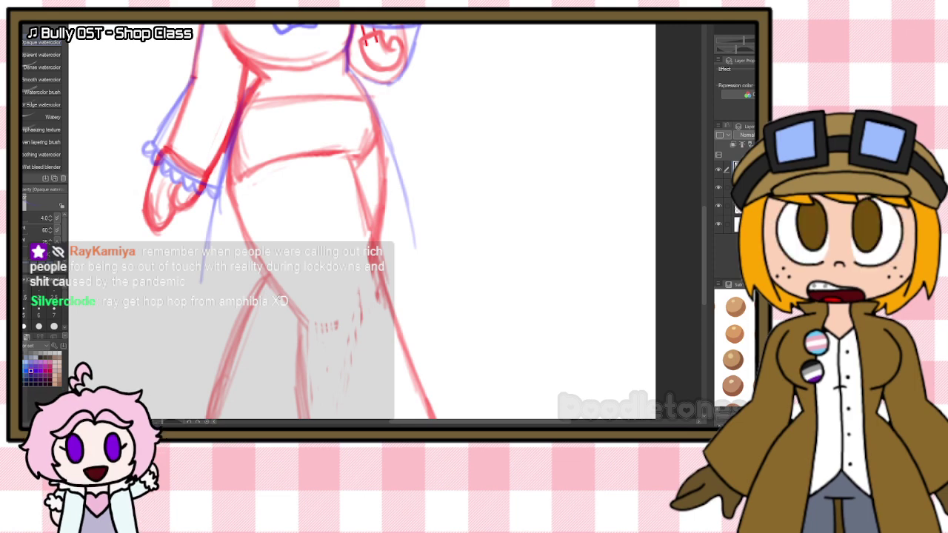
{"action": "left_click_drag", "start_coordinate": [230, 131], "coordinate": [203, 222]}
{"action": "left_click_drag", "start_coordinate": [224, 152], "coordinate": [192, 244]}
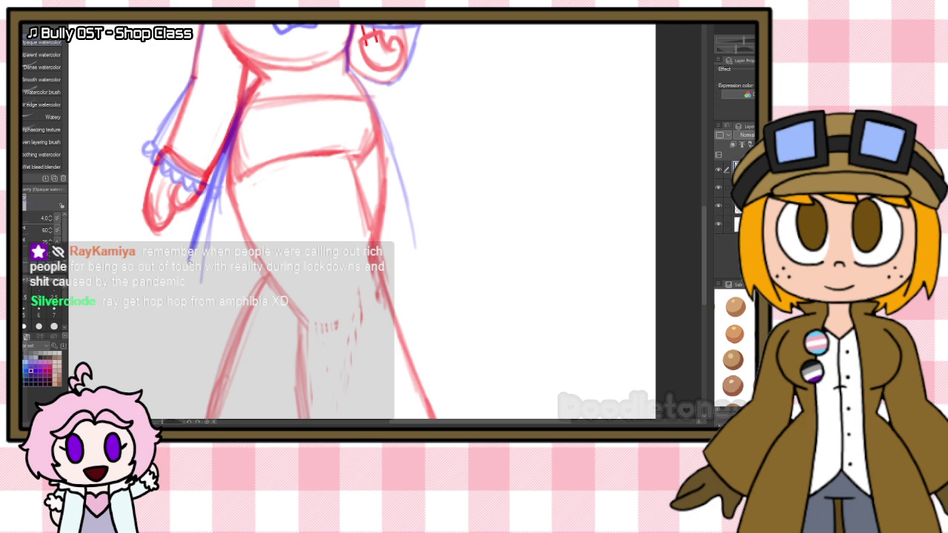
Step: Draw the skirt's curved hem across the thighs, reinforce its side edge, and add the short underside hem by the near leg
{"action": "mouse_move", "coordinate": [214, 248]}
{"action": "left_mouse_down"}
{"action": "mouse_move", "coordinate": [286, 242]}
{"action": "mouse_move", "coordinate": [427, 254]}
{"action": "left_mouse_up"}
{"action": "left_click_drag", "start_coordinate": [376, 127], "coordinate": [421, 240]}
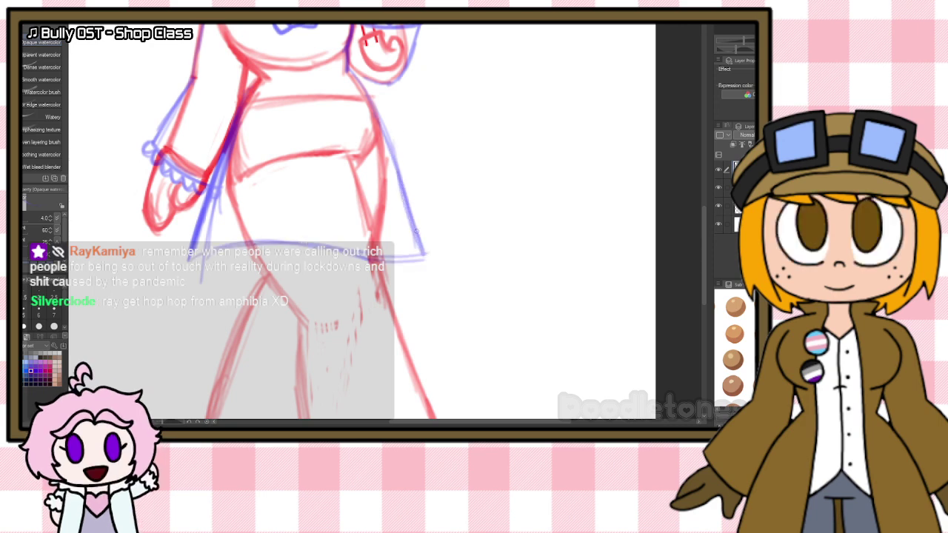
{"action": "left_click_drag", "start_coordinate": [395, 170], "coordinate": [426, 256]}
{"action": "mouse_move", "coordinate": [183, 271]}
{"action": "left_mouse_down"}
{"action": "mouse_move", "coordinate": [242, 243]}
{"action": "mouse_move", "coordinate": [388, 256]}
{"action": "mouse_move", "coordinate": [374, 261]}
{"action": "mouse_move", "coordinate": [428, 255]}
{"action": "left_mouse_up"}
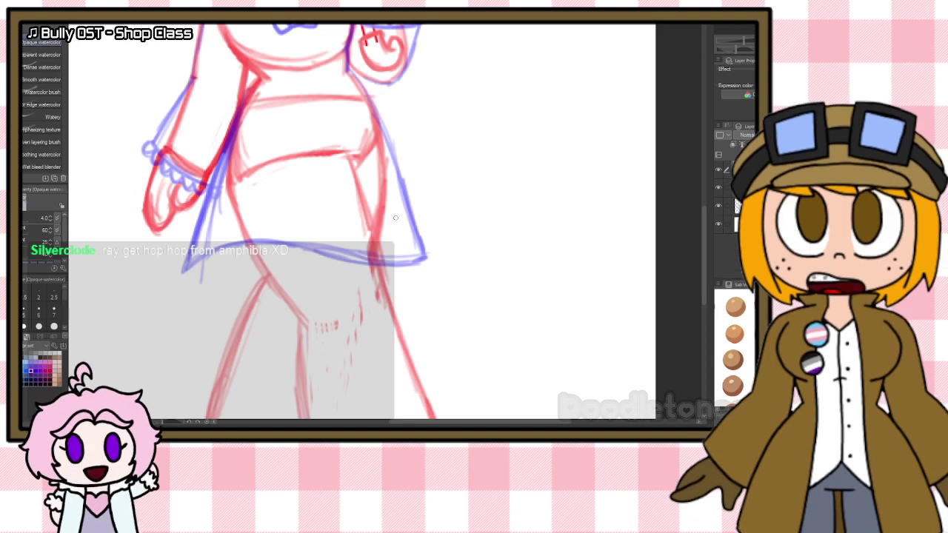
{"action": "left_click_drag", "start_coordinate": [185, 271], "coordinate": [258, 265]}
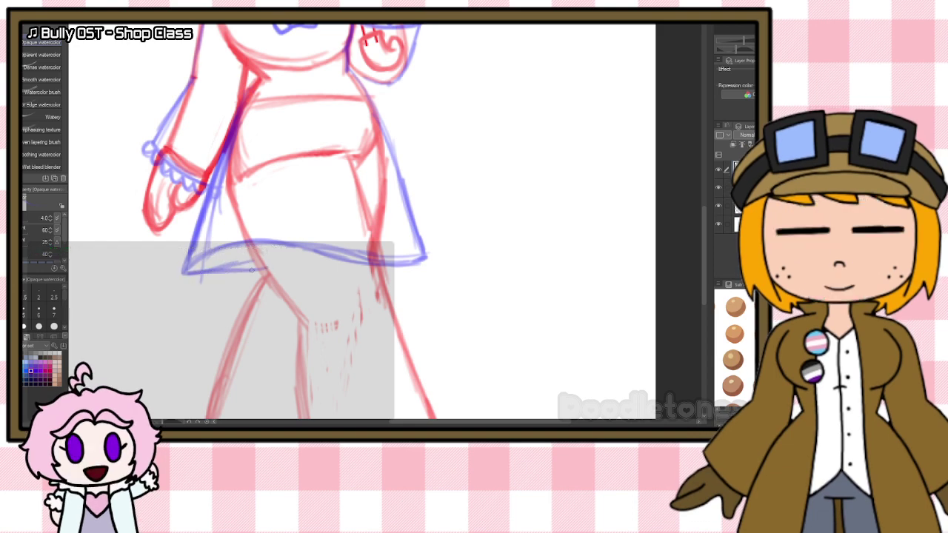
{"action": "left_click_drag", "start_coordinate": [202, 273], "coordinate": [230, 270]}
Step: Erase the stray strokes inside the skirt's side and trim the front and underside hems with scalloped lace
{"action": "key", "text": "e"}
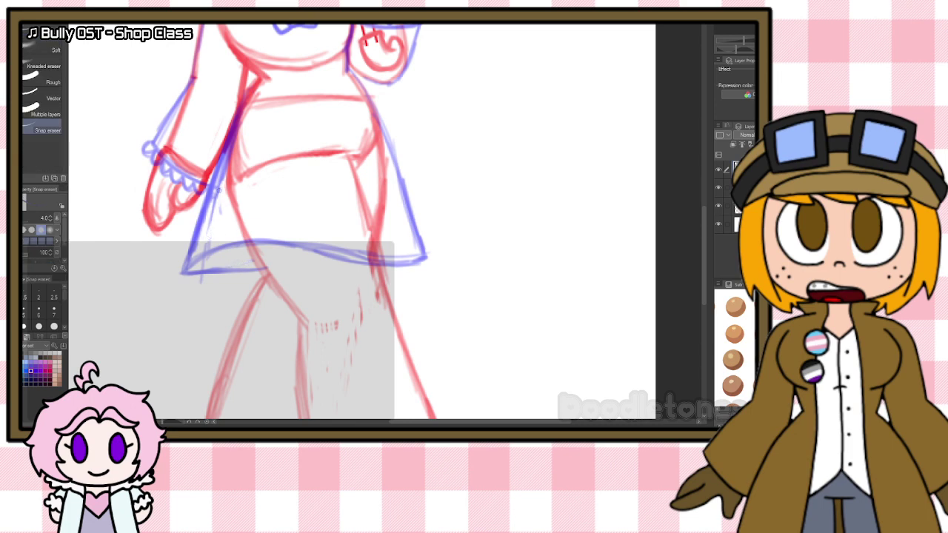
{"action": "left_click_drag", "start_coordinate": [221, 179], "coordinate": [236, 134]}
{"action": "key", "text": "b"}
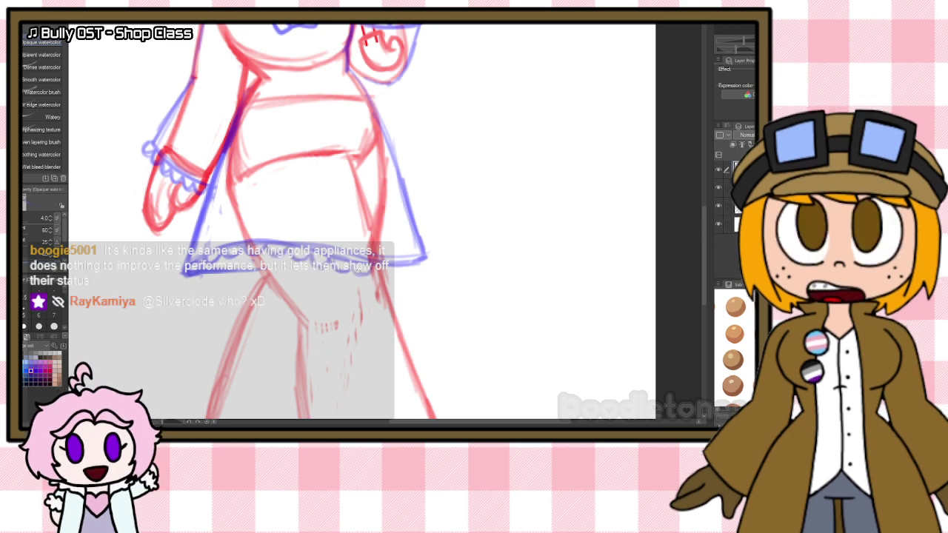
{"action": "left_click_drag", "start_coordinate": [393, 270], "coordinate": [429, 260]}
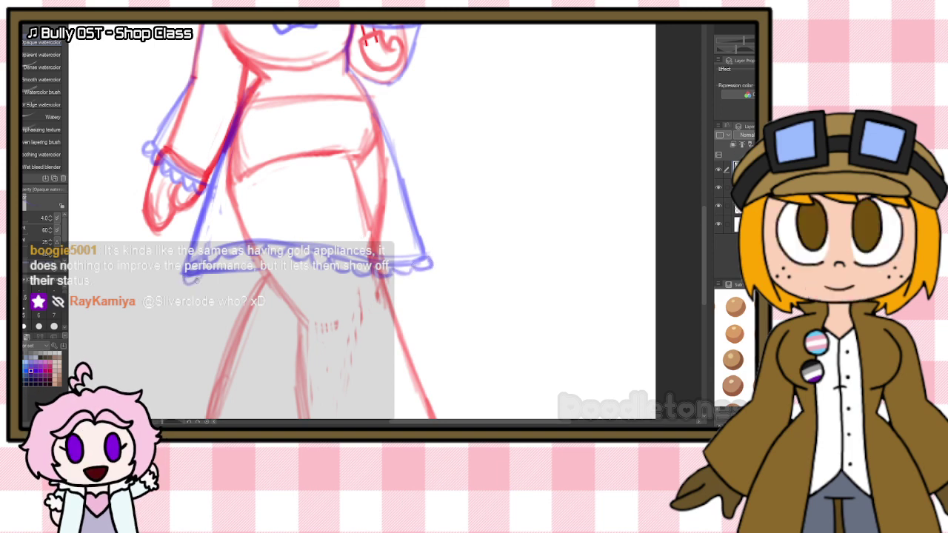
{"action": "left_click_drag", "start_coordinate": [218, 279], "coordinate": [258, 277]}
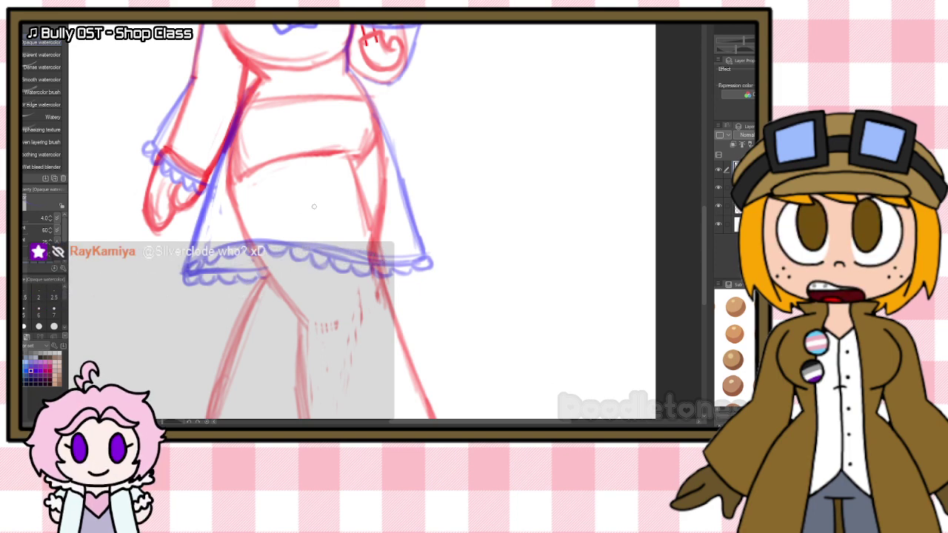
Step: Lasso the lower skirt with its lace hem and rotate it slightly clockwise to tilt the hem
{"action": "scroll", "coordinate": [341, 193], "scroll_direction": "down", "scroll_amount": 4}
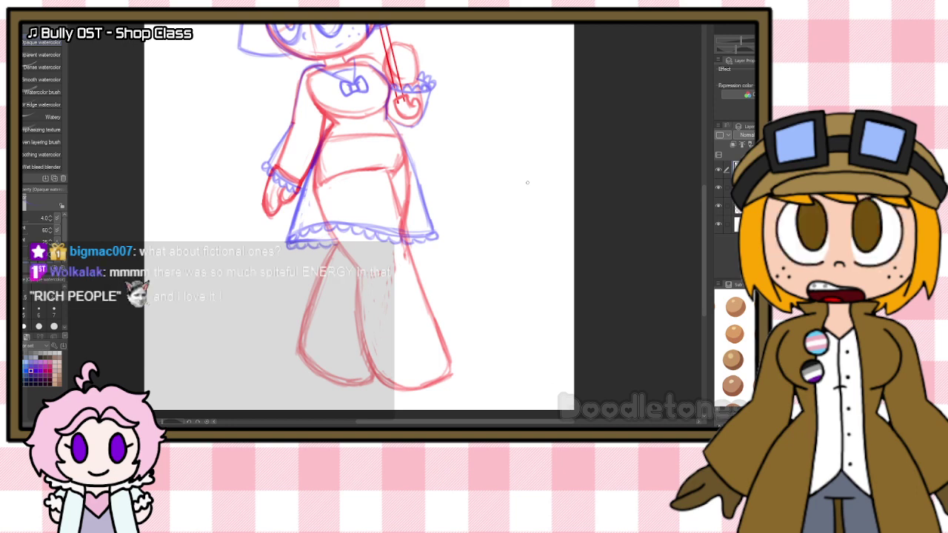
{"action": "key", "text": "m"}
{"action": "mouse_move", "coordinate": [461, 211]}
{"action": "left_mouse_down"}
{"action": "mouse_move", "coordinate": [289, 284]}
{"action": "mouse_move", "coordinate": [271, 245]}
{"action": "mouse_move", "coordinate": [295, 216]}
{"action": "mouse_move", "coordinate": [433, 188]}
{"action": "left_mouse_up"}
{"action": "key", "text": "ctrl+t"}
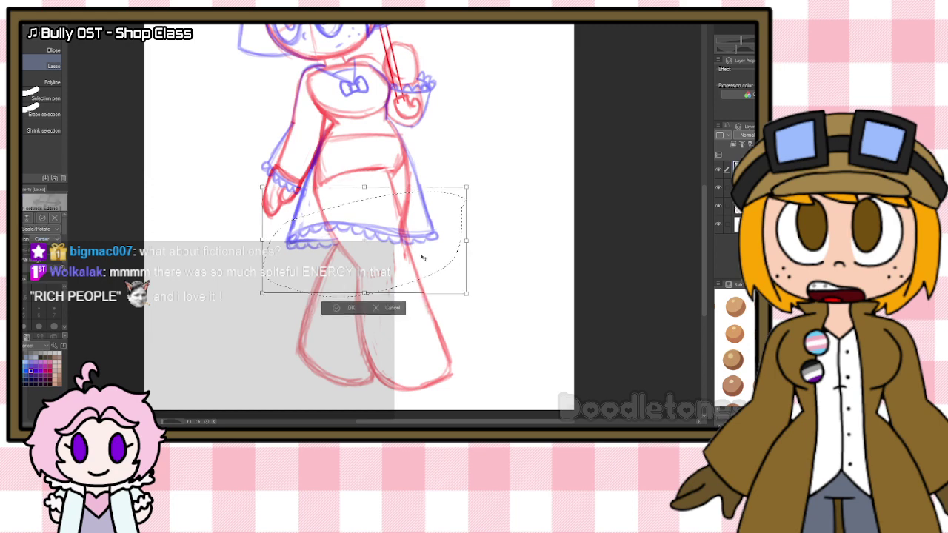
{"action": "left_click_drag", "start_coordinate": [491, 232], "coordinate": [460, 254]}
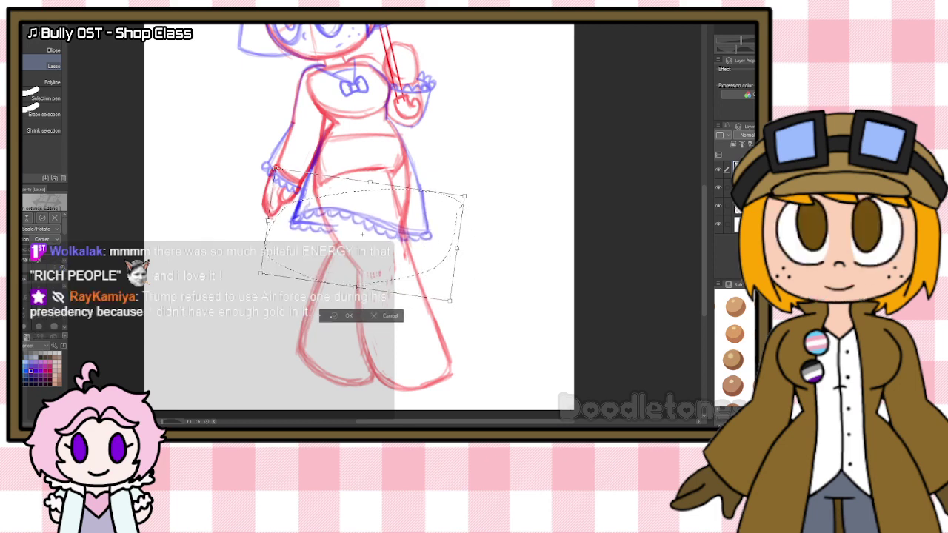
{"action": "key", "text": "Return"}
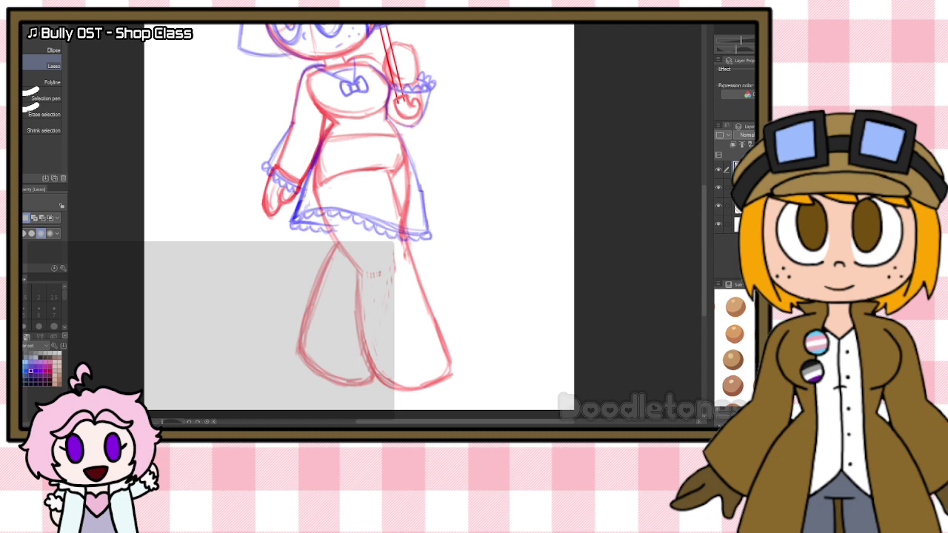
Step: Draw a curved stripe across the skirt just above the lace hem
{"action": "key", "text": "b"}
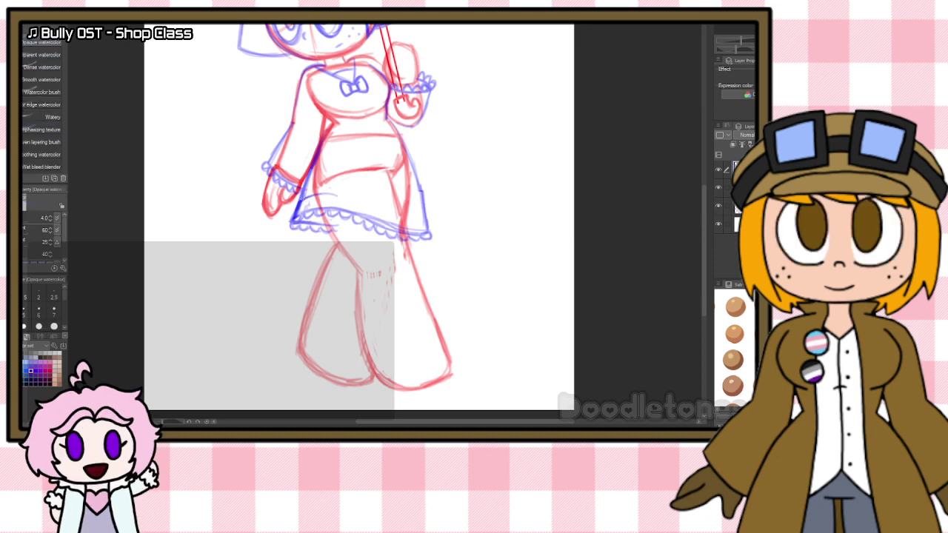
{"action": "mouse_move", "coordinate": [302, 199]}
{"action": "left_mouse_down"}
{"action": "mouse_move", "coordinate": [347, 200]}
{"action": "mouse_move", "coordinate": [341, 195]}
{"action": "mouse_move", "coordinate": [423, 216]}
{"action": "left_mouse_up"}
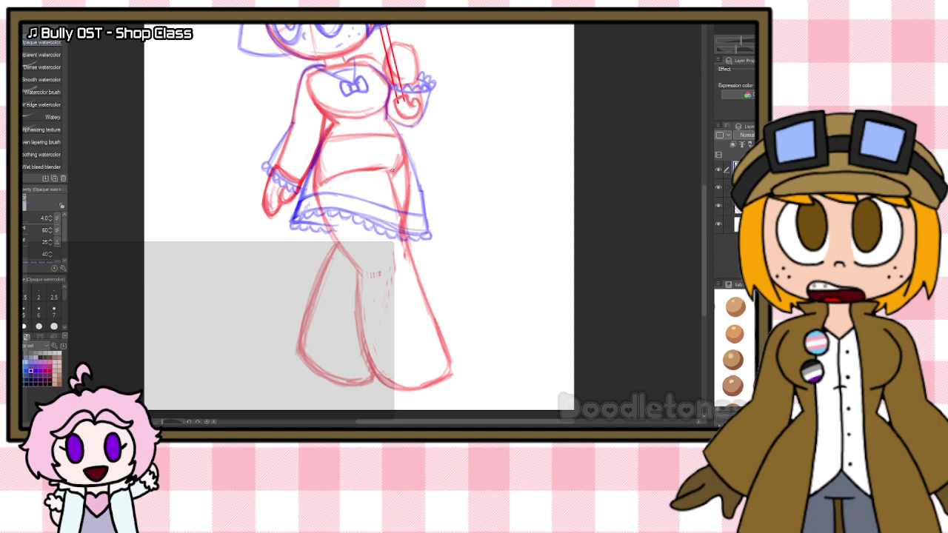
Step: Reinforce the skirt's outer side edge and draw a second curved stripe above the existing one near the hem
{"action": "scroll", "coordinate": [393, 169], "scroll_direction": "up", "scroll_amount": 5}
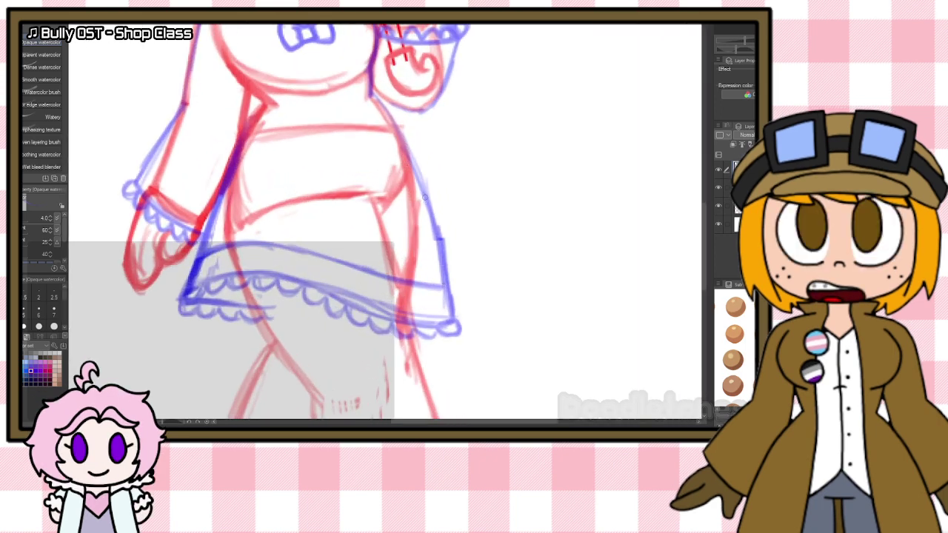
{"action": "left_click_drag", "start_coordinate": [426, 203], "coordinate": [449, 300]}
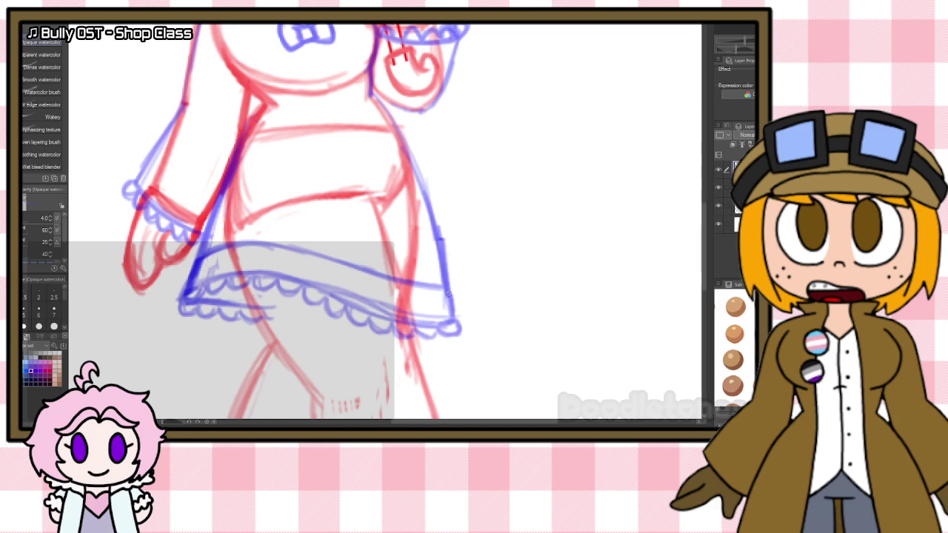
{"action": "key", "text": "e"}
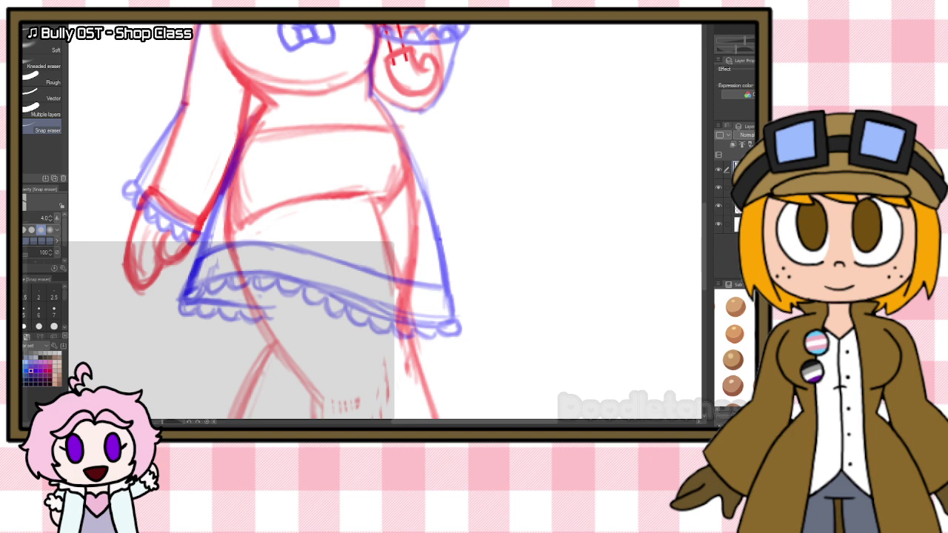
{"action": "key", "text": "b"}
{"action": "mouse_move", "coordinate": [208, 240]}
{"action": "left_mouse_down"}
{"action": "mouse_move", "coordinate": [288, 233]}
{"action": "mouse_move", "coordinate": [234, 229]}
{"action": "mouse_move", "coordinate": [332, 247]}
{"action": "mouse_move", "coordinate": [288, 231]}
{"action": "mouse_move", "coordinate": [442, 268]}
{"action": "mouse_move", "coordinate": [419, 265]}
{"action": "left_mouse_up"}
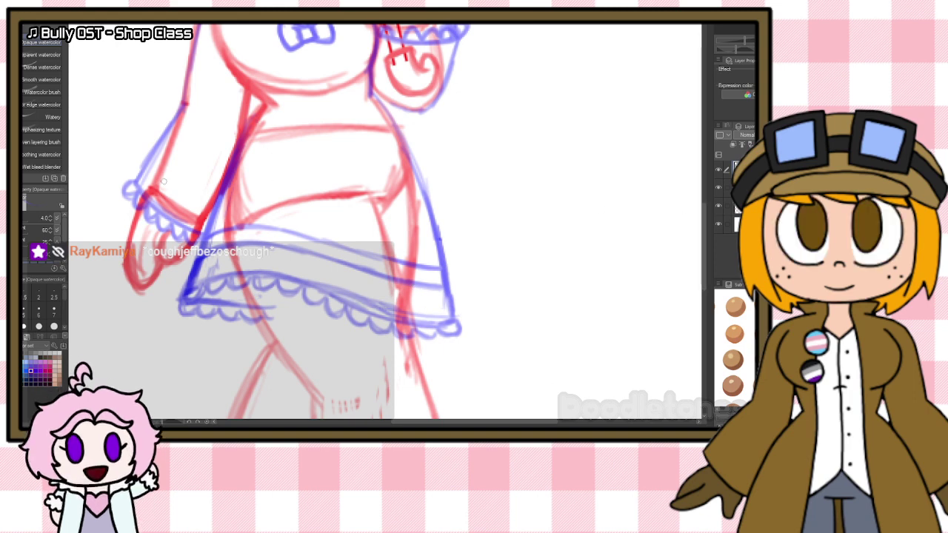
Step: Draw two curved stripes above the lace trim on both sleeve cuffs
{"action": "left_click_drag", "start_coordinate": [146, 162], "coordinate": [217, 206]}
{"action": "scroll", "coordinate": [157, 158], "scroll_direction": "up", "scroll_amount": 2}
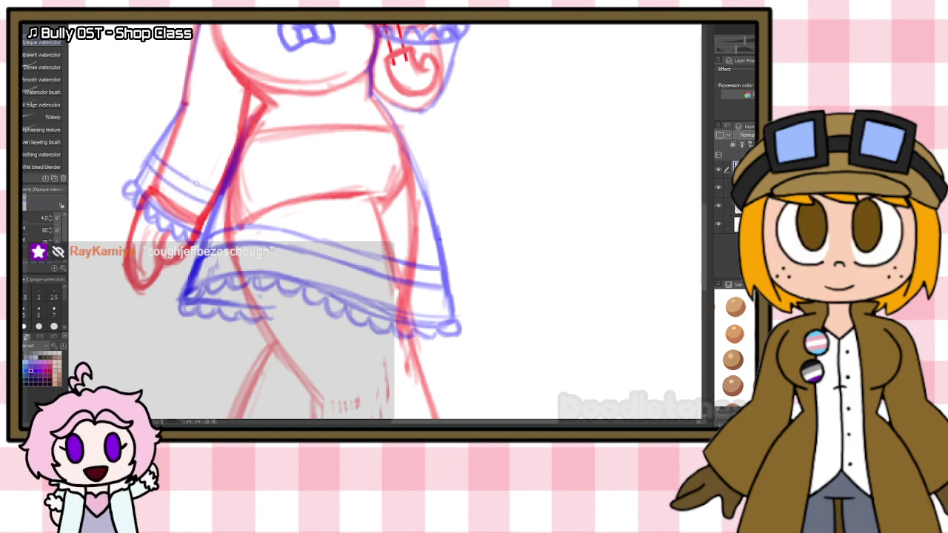
{"action": "scroll", "coordinate": [271, 221], "scroll_direction": "up", "scroll_amount": 3}
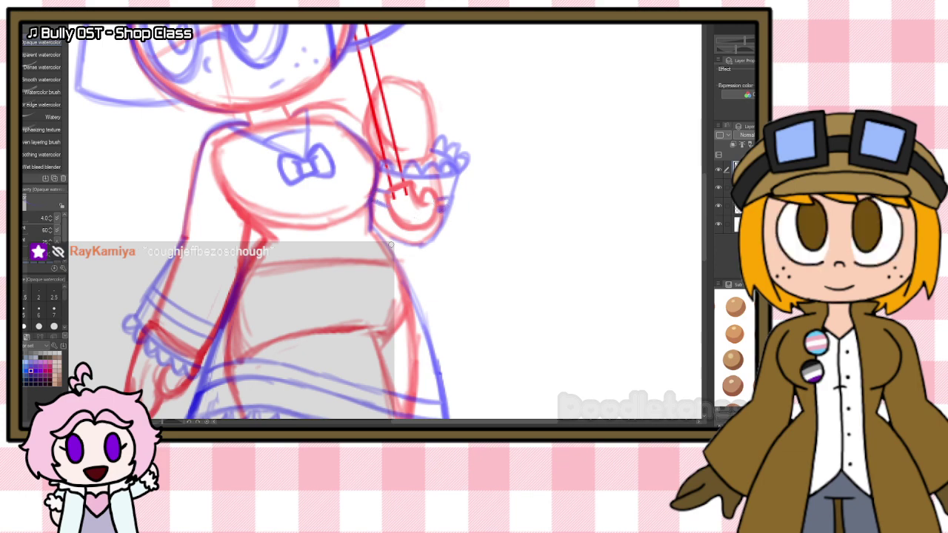
Step: Draw a double curved band and a small rectangular detail across the foot of the front leg
{"action": "scroll", "coordinate": [391, 244], "scroll_direction": "down", "scroll_amount": 6}
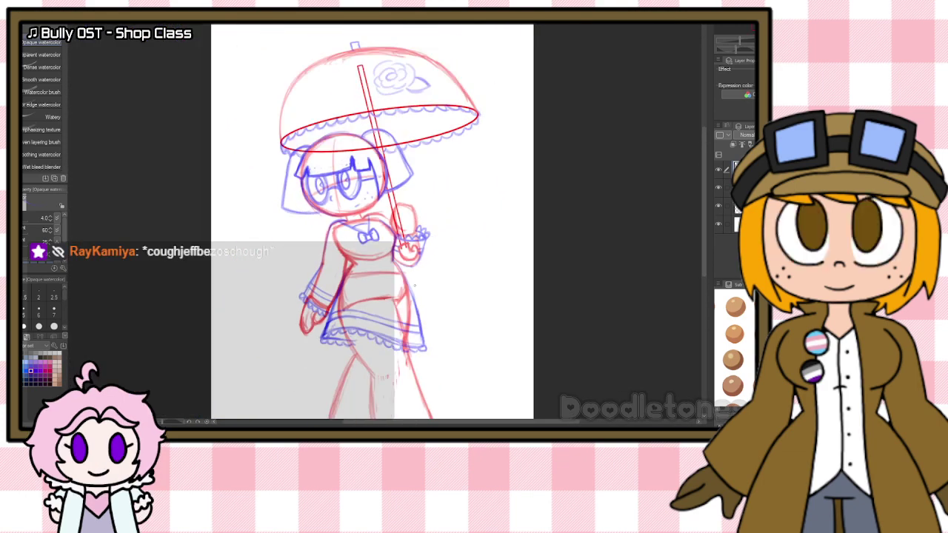
{"action": "scroll", "coordinate": [428, 303], "scroll_direction": "up", "scroll_amount": 5}
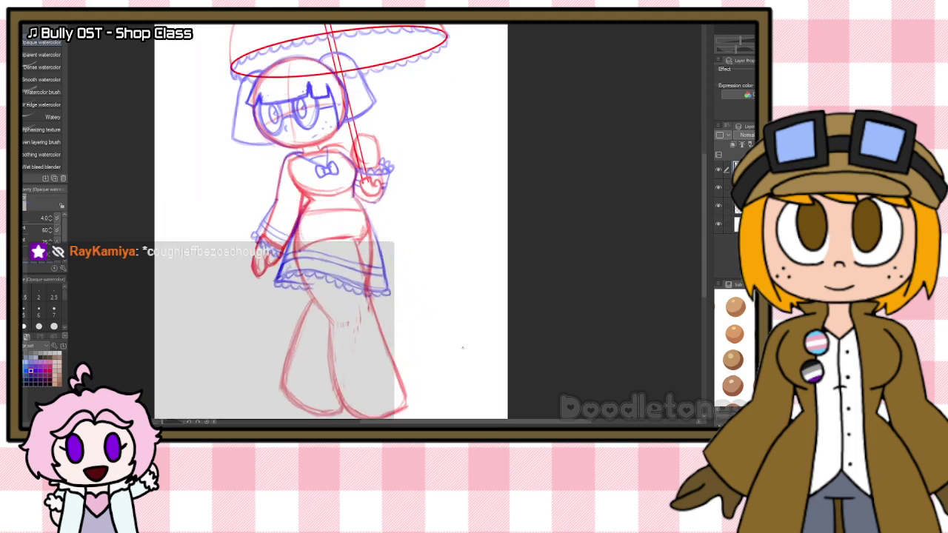
{"action": "scroll", "coordinate": [462, 347], "scroll_direction": "down", "scroll_amount": 1}
{"action": "mouse_move", "coordinate": [344, 372]}
{"action": "left_mouse_down"}
{"action": "mouse_move", "coordinate": [384, 367]}
{"action": "mouse_move", "coordinate": [397, 359]}
{"action": "mouse_move", "coordinate": [347, 367]}
{"action": "mouse_move", "coordinate": [397, 356]}
{"action": "mouse_move", "coordinate": [392, 370]}
{"action": "mouse_move", "coordinate": [374, 382]}
{"action": "left_mouse_up"}
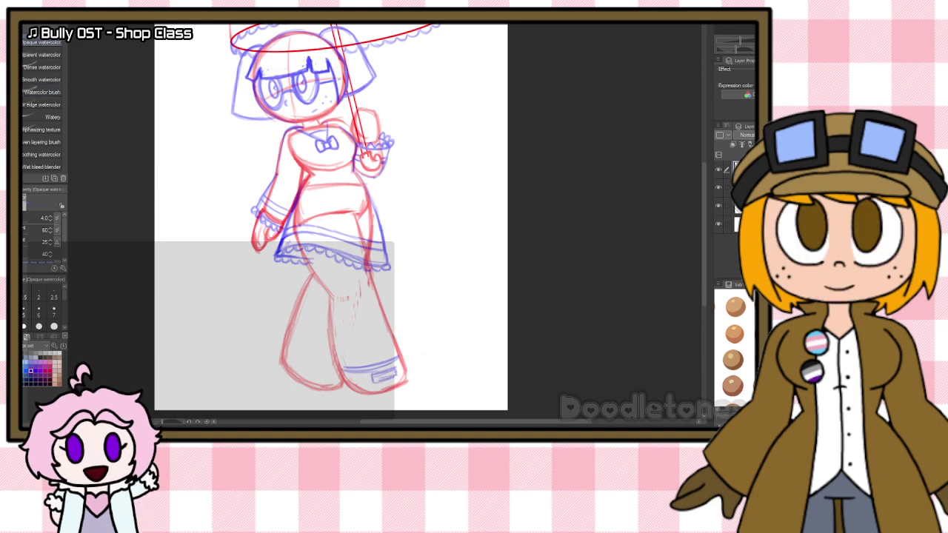
{"action": "left_click", "coordinate": [42, 33]}
{"action": "left_click_drag", "start_coordinate": [410, 346], "coordinate": [336, 388]}
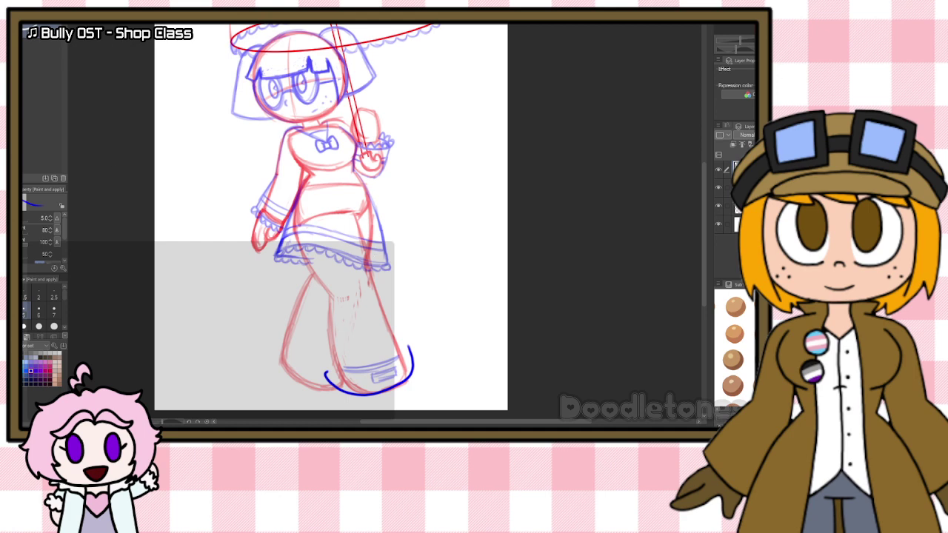
{"action": "key", "text": "m"}
{"action": "key", "text": "ctrl+z"}
Step: Lasso the front foot's band details, nudge them slightly into place, and sketch a matching band and rectangle on the other foot
{"action": "mouse_move", "coordinate": [419, 339]}
{"action": "left_mouse_down"}
{"action": "mouse_move", "coordinate": [412, 382]}
{"action": "mouse_move", "coordinate": [393, 343]}
{"action": "left_mouse_up"}
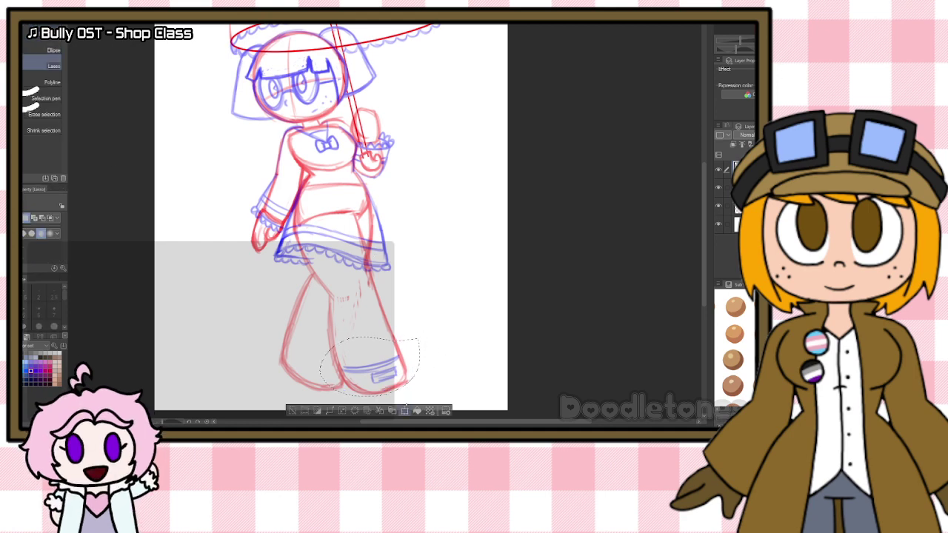
{"action": "left_click", "coordinate": [404, 410]}
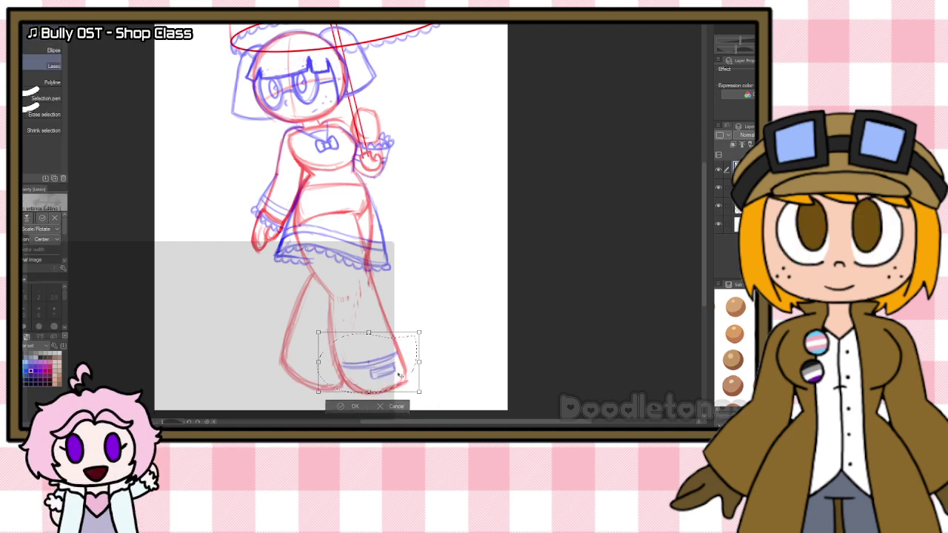
{"action": "key", "text": "Return"}
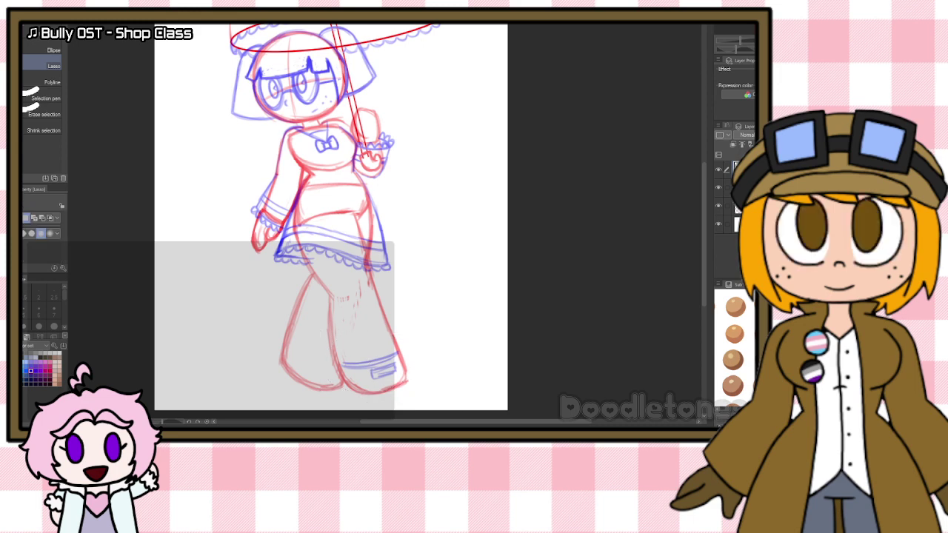
{"action": "key", "text": "b"}
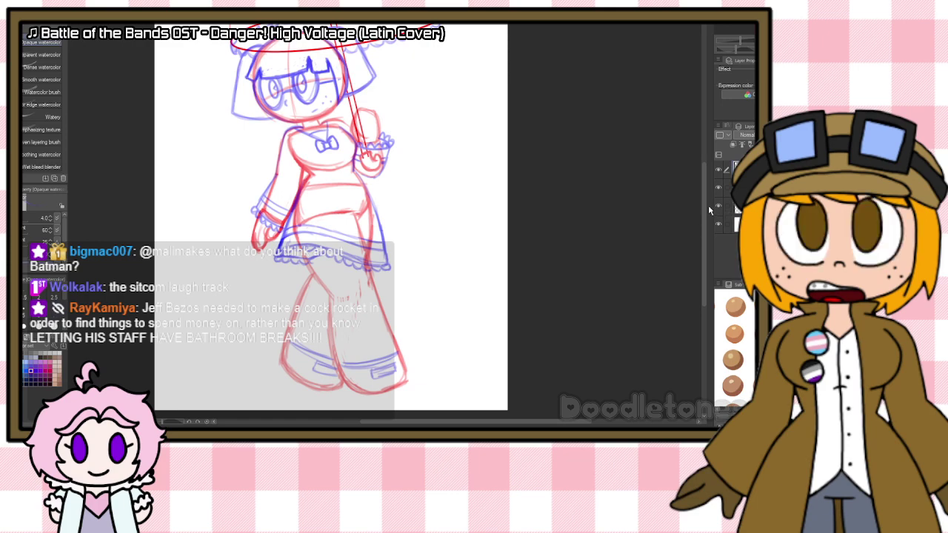
Step: Sketch a small boxy ornament on top of the head under the umbrella's rim, and curve a line along the crown
{"action": "left_click_drag", "start_coordinate": [705, 206], "coordinate": [703, 161]}
{"action": "scroll", "coordinate": [303, 80], "scroll_direction": "up", "scroll_amount": 2}
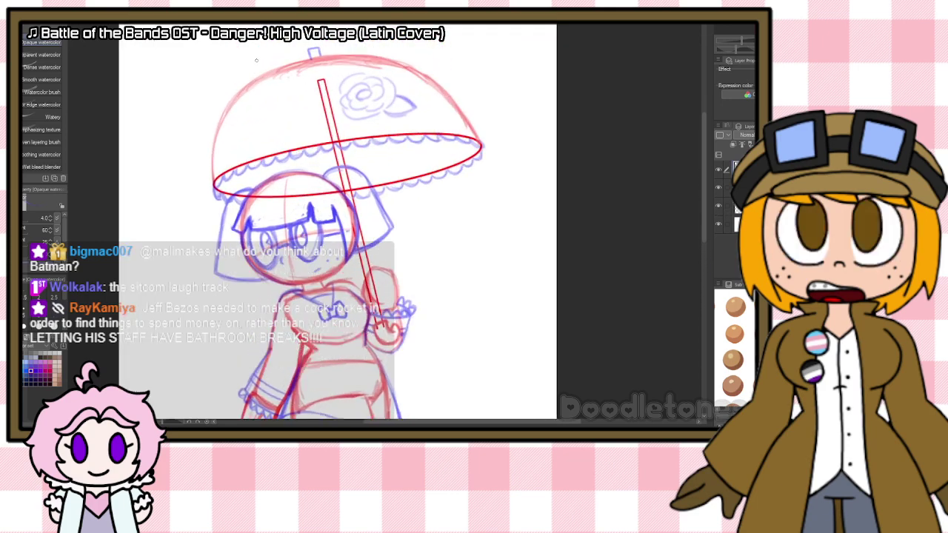
{"action": "scroll", "coordinate": [257, 60], "scroll_direction": "up", "scroll_amount": 3}
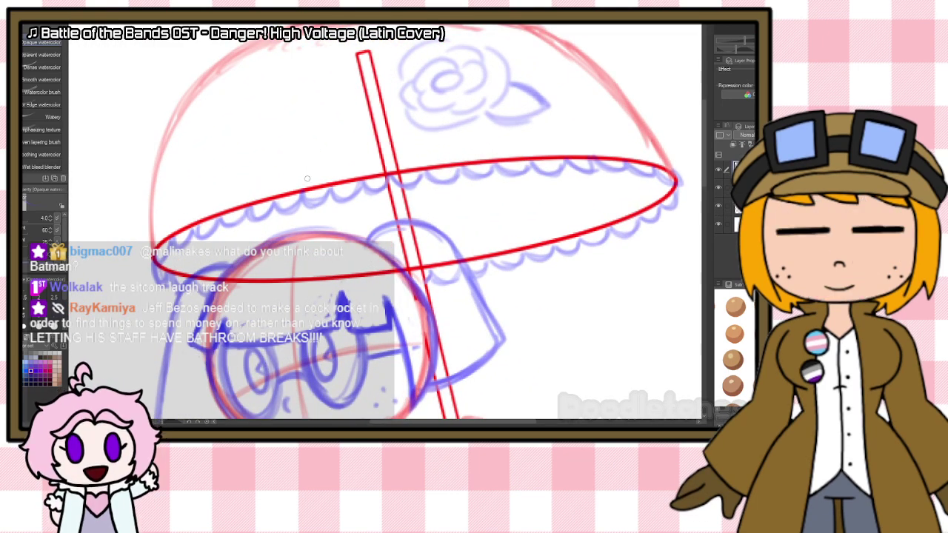
{"action": "left_click_drag", "start_coordinate": [703, 141], "coordinate": [704, 155]}
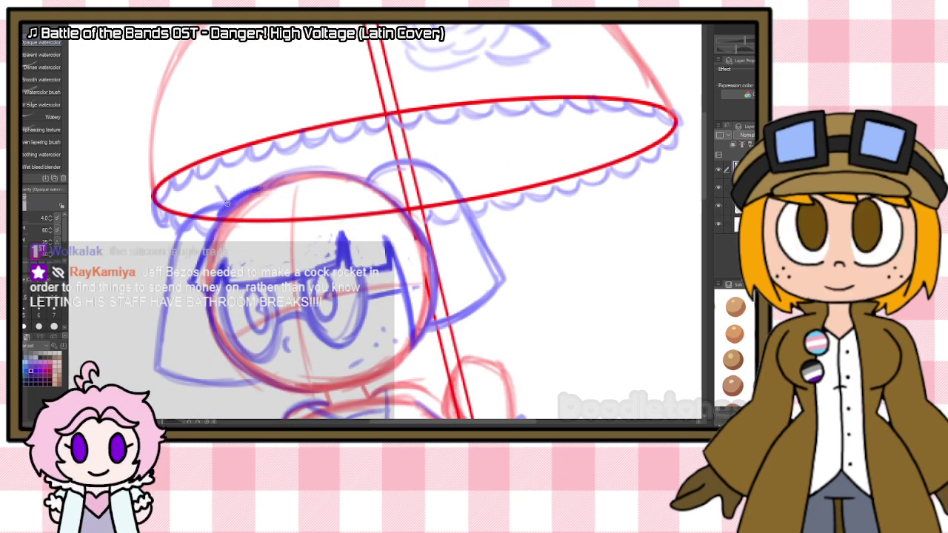
{"action": "mouse_move", "coordinate": [215, 182]}
{"action": "left_mouse_down"}
{"action": "mouse_move", "coordinate": [254, 160]}
{"action": "mouse_move", "coordinate": [253, 187]}
{"action": "mouse_move", "coordinate": [232, 190]}
{"action": "mouse_move", "coordinate": [228, 210]}
{"action": "mouse_move", "coordinate": [258, 186]}
{"action": "mouse_move", "coordinate": [232, 204]}
{"action": "mouse_move", "coordinate": [218, 181]}
{"action": "mouse_move", "coordinate": [212, 187]}
{"action": "mouse_move", "coordinate": [224, 202]}
{"action": "mouse_move", "coordinate": [237, 167]}
{"action": "left_mouse_up"}
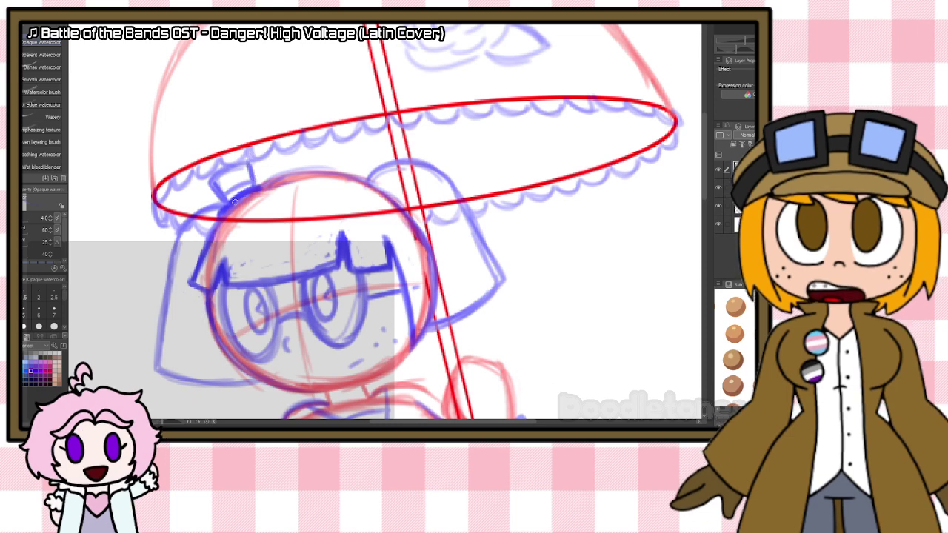
{"action": "mouse_move", "coordinate": [222, 210]}
{"action": "left_mouse_down"}
{"action": "mouse_move", "coordinate": [250, 191]}
{"action": "mouse_move", "coordinate": [216, 224]}
{"action": "mouse_move", "coordinate": [265, 184]}
{"action": "mouse_move", "coordinate": [317, 172]}
{"action": "left_mouse_up"}
{"action": "mouse_move", "coordinate": [259, 185]}
{"action": "left_mouse_down"}
{"action": "mouse_move", "coordinate": [354, 173]}
{"action": "mouse_move", "coordinate": [386, 189]}
{"action": "left_mouse_up"}
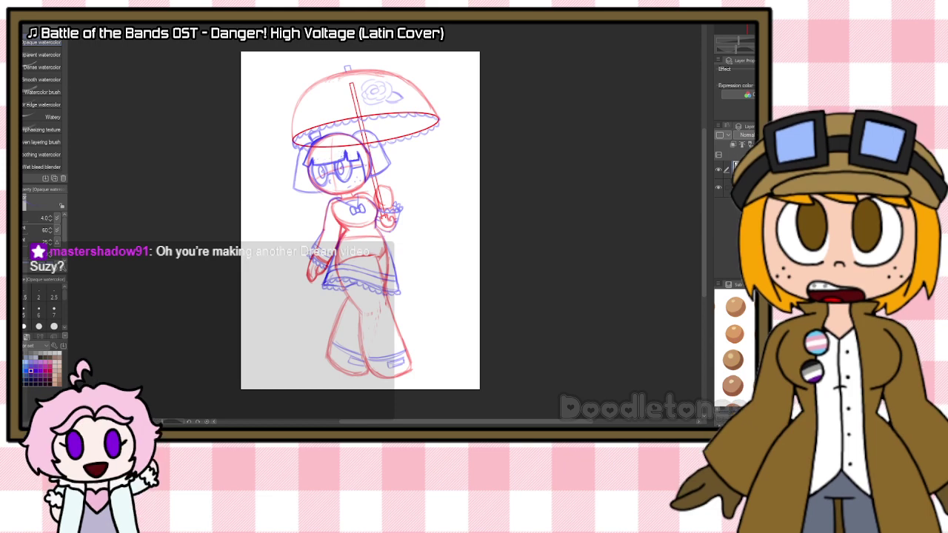
Step: Crop the canvas to about 415 px wide by trimming the blank space on both sides of the character
{"action": "left_click", "coordinate": [111, 224]}
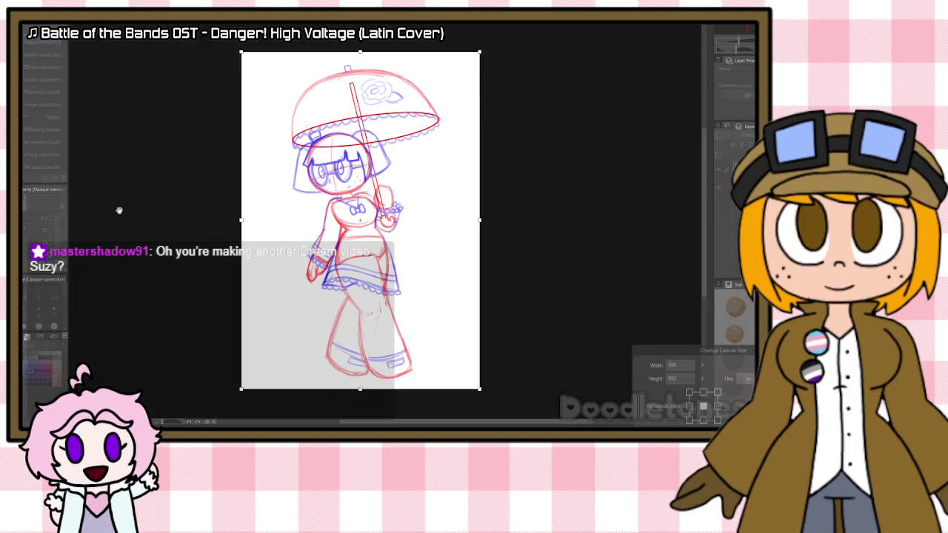
{"action": "left_click_drag", "start_coordinate": [241, 220], "coordinate": [280, 221]}
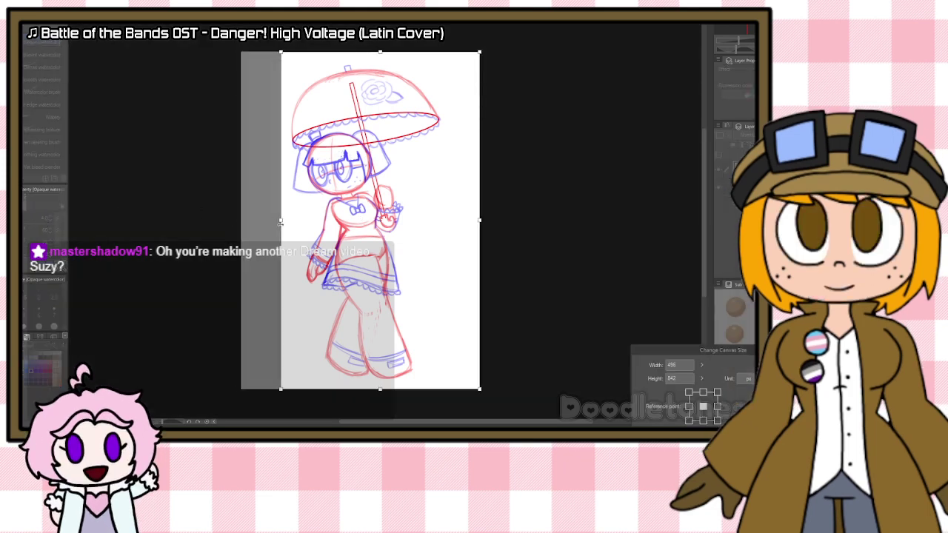
{"action": "left_click_drag", "start_coordinate": [479, 220], "coordinate": [449, 220]}
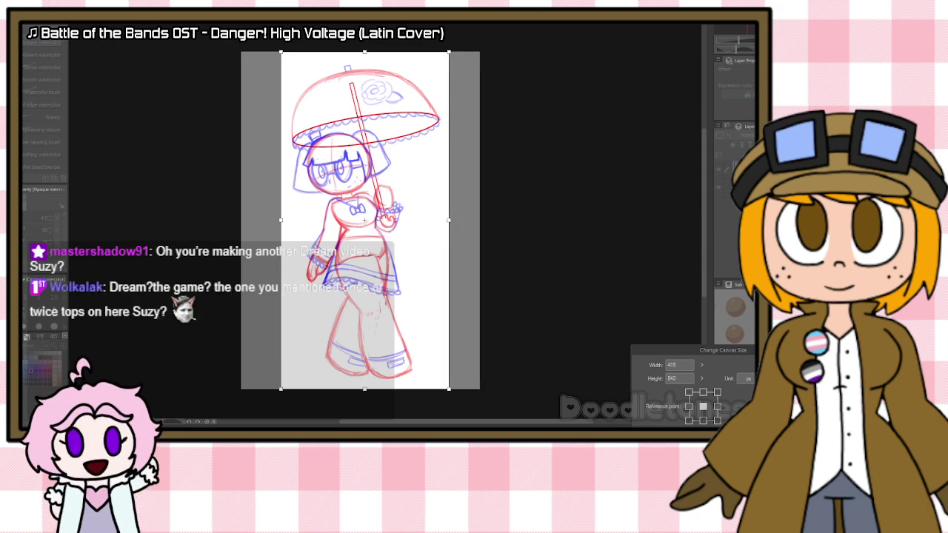
{"action": "key", "text": "Return"}
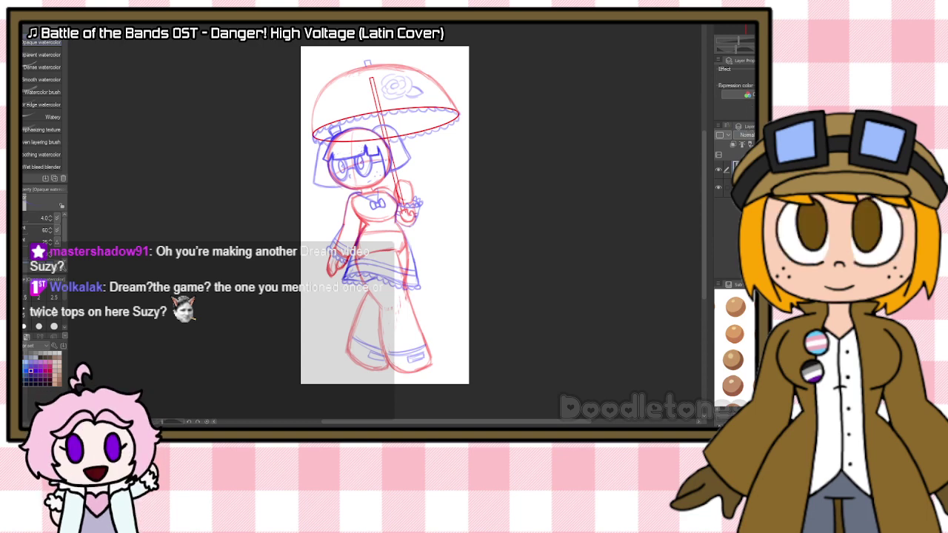
Step: Lower the sketch layer's opacity to fade the drawing, and add a new layer for inking with the G-pen
{"action": "left_click_drag", "start_coordinate": [811, 135], "coordinate": [779, 135]}
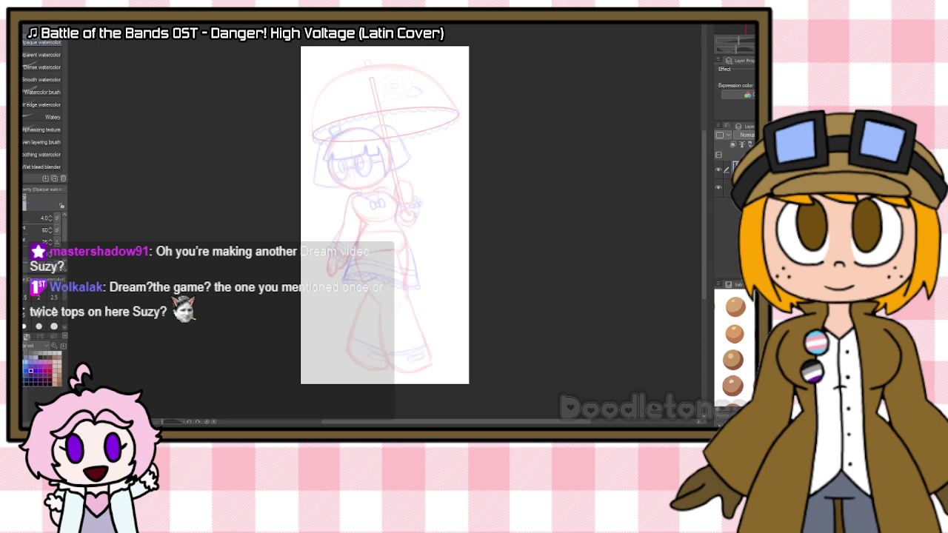
{"action": "scroll", "coordinate": [387, 46], "scroll_direction": "up", "scroll_amount": 5}
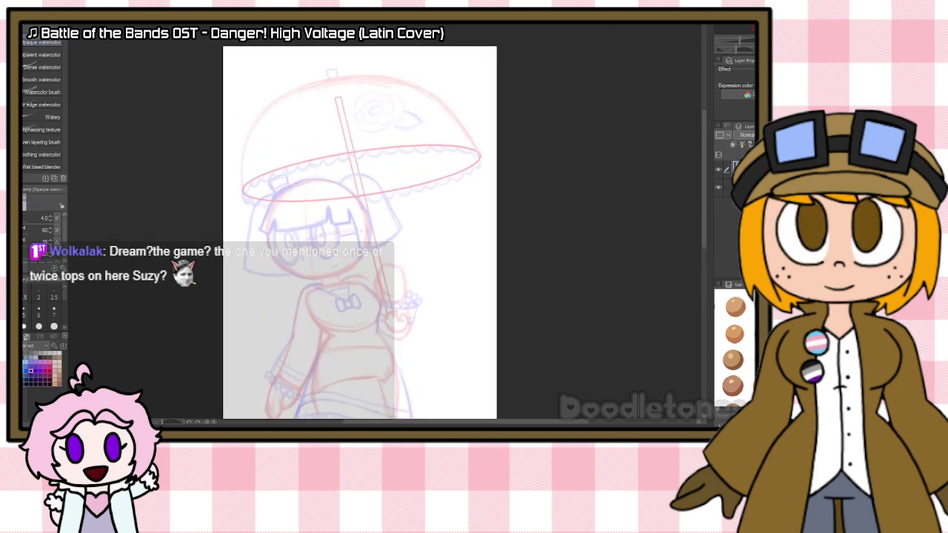
{"action": "scroll", "coordinate": [388, 46], "scroll_direction": "up", "scroll_amount": 4}
{"action": "scroll", "coordinate": [322, 108], "scroll_direction": "down", "scroll_amount": 1}
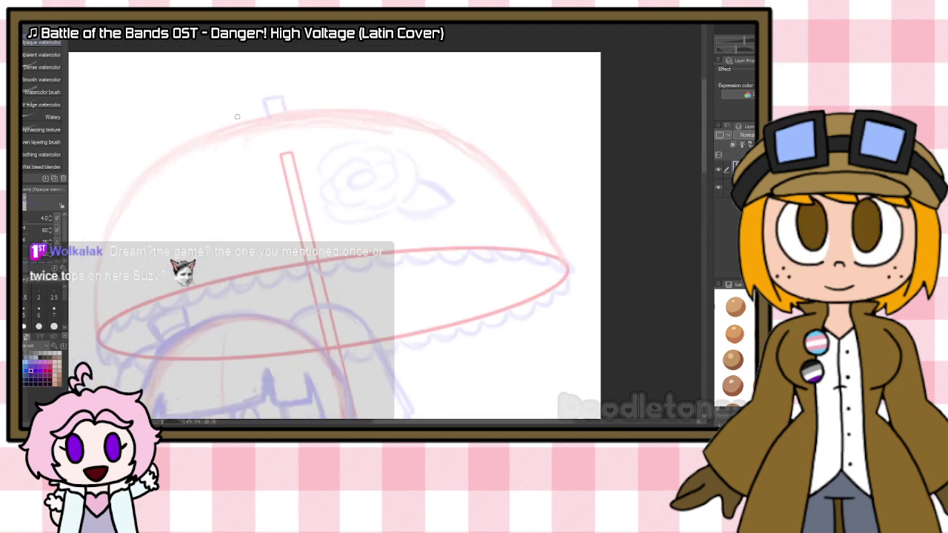
{"action": "scroll", "coordinate": [224, 113], "scroll_direction": "up", "scroll_amount": 1}
{"action": "scroll", "coordinate": [224, 112], "scroll_direction": "down", "scroll_amount": 1}
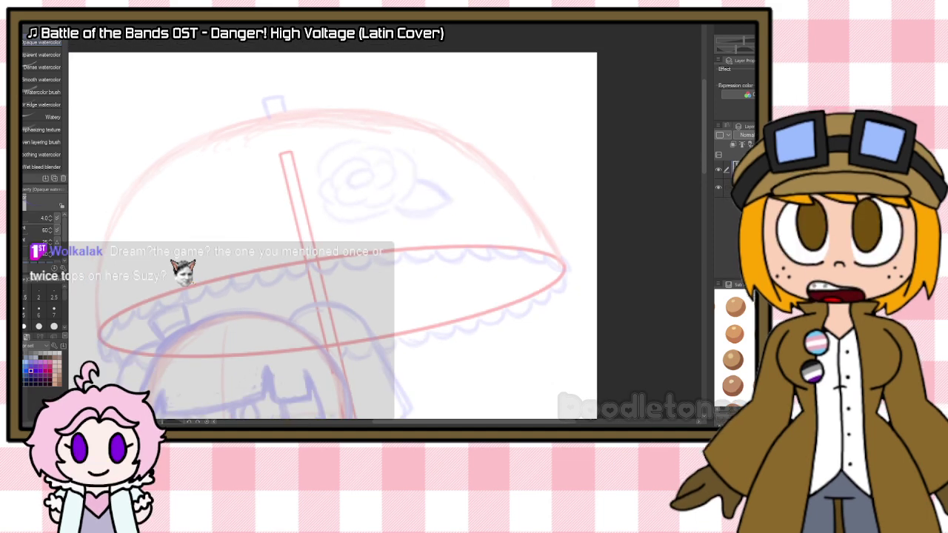
{"action": "key", "text": "p"}
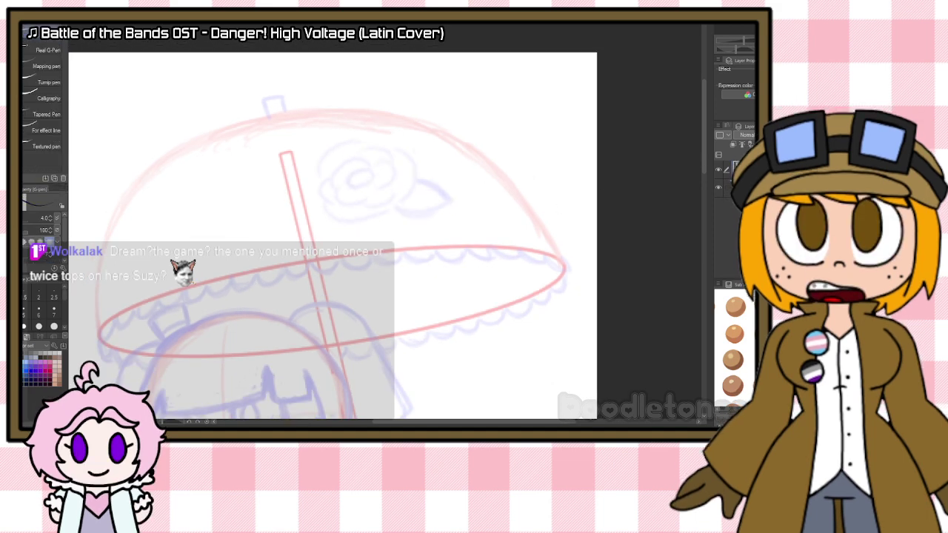
{"action": "left_click", "coordinate": [718, 155]}
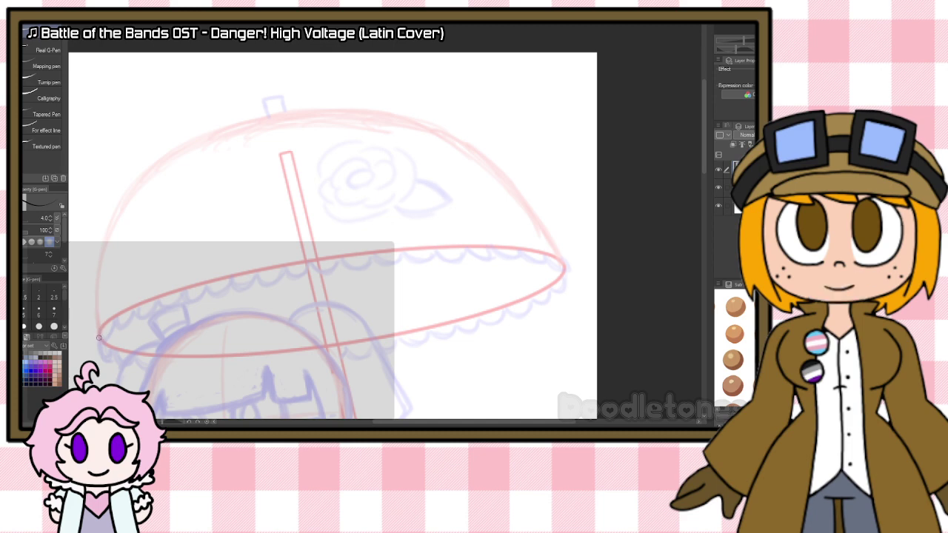
Step: Ink the umbrella's upper rim curve, domed canopy outline and small top knob in black, redrawing the rim once for a smoother line
{"action": "mouse_move", "coordinate": [98, 338]}
{"action": "left_mouse_down"}
{"action": "mouse_move", "coordinate": [197, 286]}
{"action": "mouse_move", "coordinate": [323, 260]}
{"action": "mouse_move", "coordinate": [449, 244]}
{"action": "mouse_move", "coordinate": [566, 262]}
{"action": "left_mouse_up"}
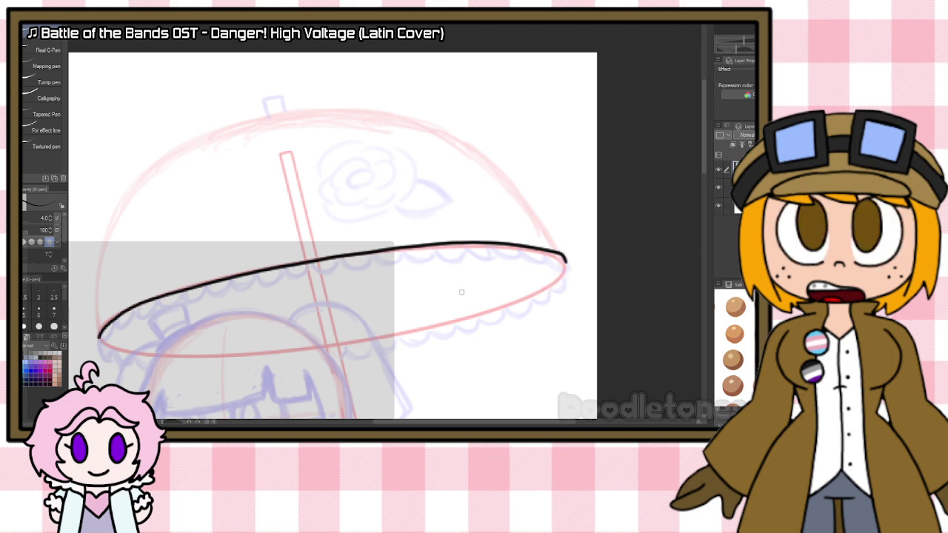
{"action": "key", "text": "ctrl+z"}
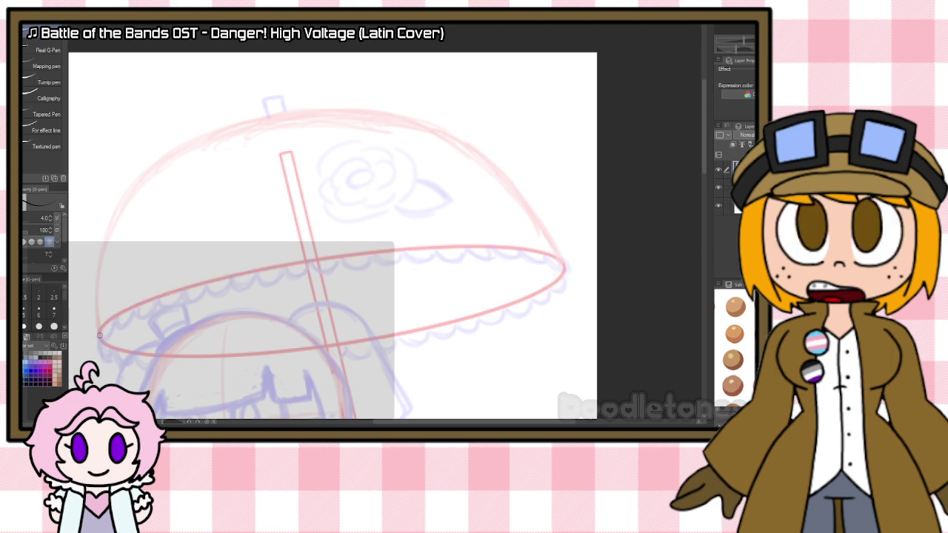
{"action": "mouse_move", "coordinate": [98, 337]}
{"action": "left_mouse_down"}
{"action": "mouse_move", "coordinate": [136, 306]}
{"action": "mouse_move", "coordinate": [189, 288]}
{"action": "mouse_move", "coordinate": [364, 254]}
{"action": "mouse_move", "coordinate": [470, 244]}
{"action": "mouse_move", "coordinate": [564, 261]}
{"action": "left_mouse_up"}
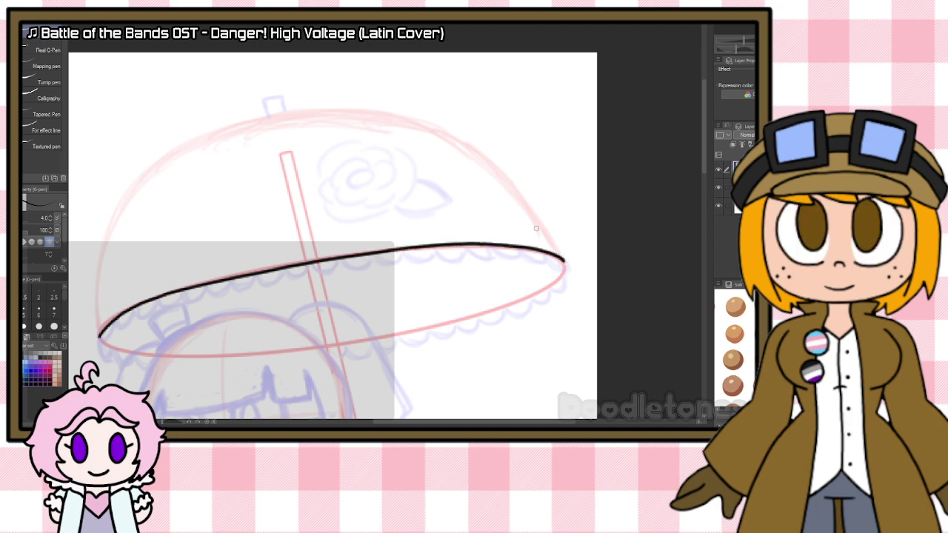
{"action": "mouse_move", "coordinate": [99, 338]}
{"action": "left_mouse_down"}
{"action": "mouse_move", "coordinate": [95, 303]}
{"action": "mouse_move", "coordinate": [113, 215]}
{"action": "mouse_move", "coordinate": [141, 177]}
{"action": "mouse_move", "coordinate": [242, 123]}
{"action": "mouse_move", "coordinate": [303, 110]}
{"action": "mouse_move", "coordinate": [414, 119]}
{"action": "mouse_move", "coordinate": [498, 172]}
{"action": "mouse_move", "coordinate": [560, 250]}
{"action": "left_mouse_up"}
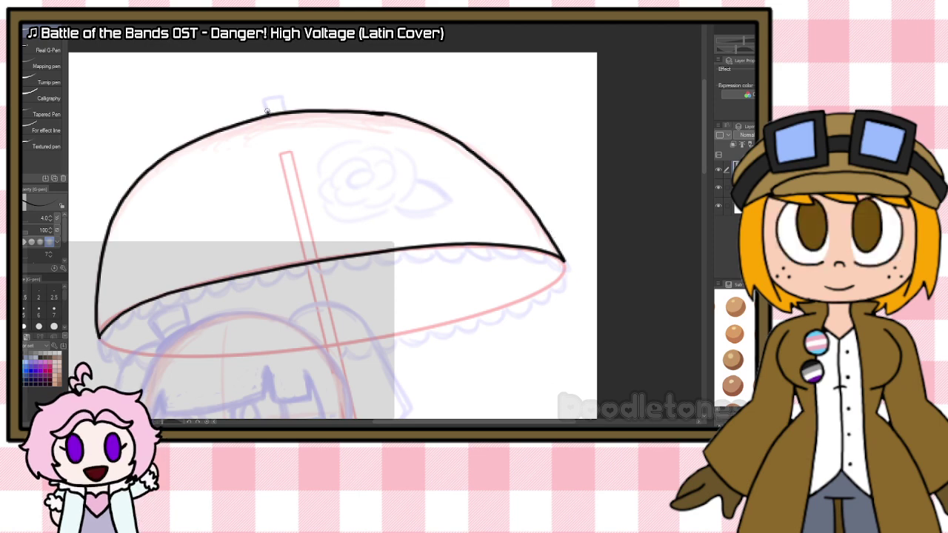
{"action": "mouse_move", "coordinate": [265, 112]}
{"action": "left_mouse_down"}
{"action": "mouse_move", "coordinate": [282, 98]}
{"action": "mouse_move", "coordinate": [286, 112]}
{"action": "left_mouse_up"}
Step: Erase the rough overlap along the top of the inked canopy and hide the white paper layer
{"action": "key", "text": "e"}
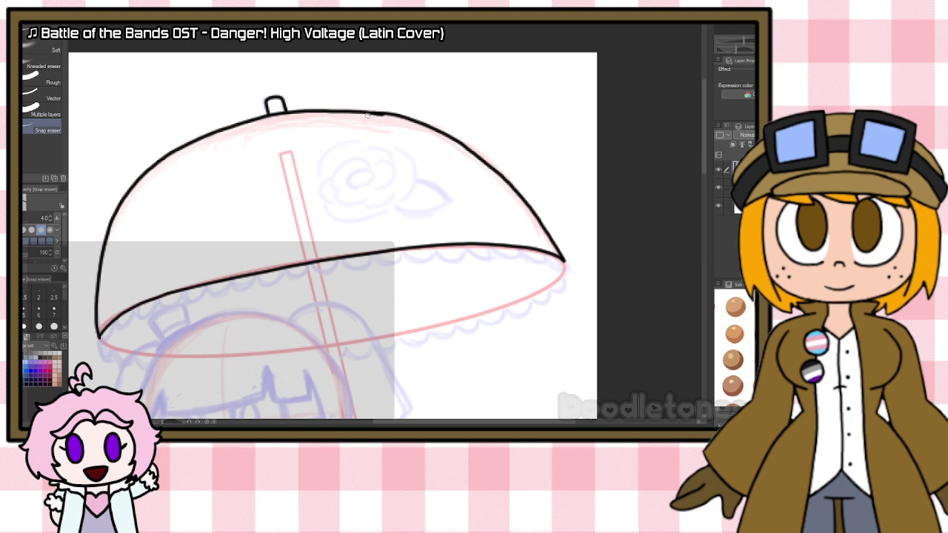
{"action": "left_click_drag", "start_coordinate": [365, 116], "coordinate": [373, 116]}
{"action": "left_click", "coordinate": [718, 205]}
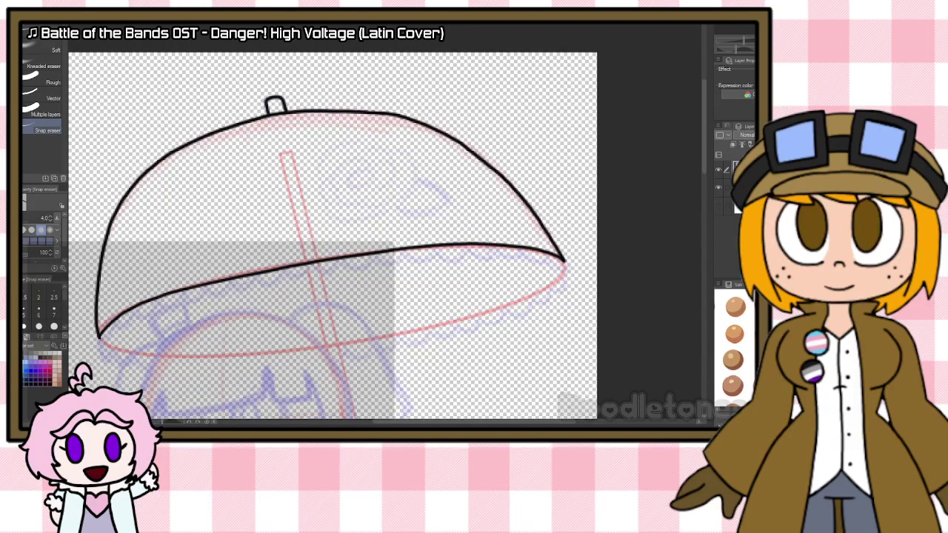
Step: Add a new layer and draw a white rose with layered petals over the sketched flower on the umbrella canopy
{"action": "key", "text": "ctrl+shift+n"}
{"action": "key", "text": "p"}
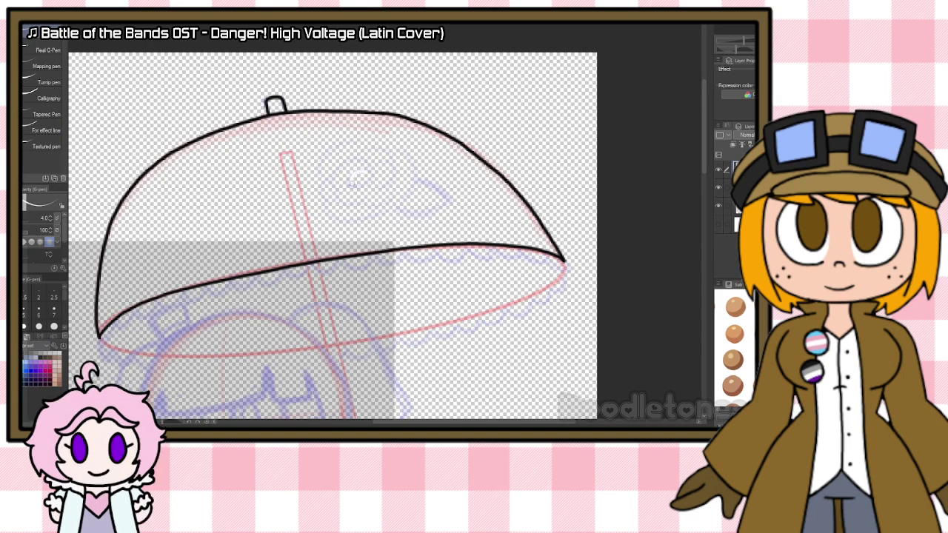
{"action": "mouse_move", "coordinate": [361, 177]}
{"action": "left_mouse_down"}
{"action": "mouse_move", "coordinate": [345, 196]}
{"action": "mouse_move", "coordinate": [383, 176]}
{"action": "mouse_move", "coordinate": [370, 168]}
{"action": "mouse_move", "coordinate": [377, 159]}
{"action": "mouse_move", "coordinate": [376, 182]}
{"action": "mouse_move", "coordinate": [365, 151]}
{"action": "mouse_move", "coordinate": [354, 156]}
{"action": "mouse_move", "coordinate": [390, 154]}
{"action": "mouse_move", "coordinate": [392, 163]}
{"action": "mouse_move", "coordinate": [375, 167]}
{"action": "mouse_move", "coordinate": [344, 159]}
{"action": "mouse_move", "coordinate": [320, 176]}
{"action": "mouse_move", "coordinate": [370, 184]}
{"action": "mouse_move", "coordinate": [382, 148]}
{"action": "mouse_move", "coordinate": [337, 203]}
{"action": "left_mouse_up"}
{"action": "key", "text": "ctrl+z"}
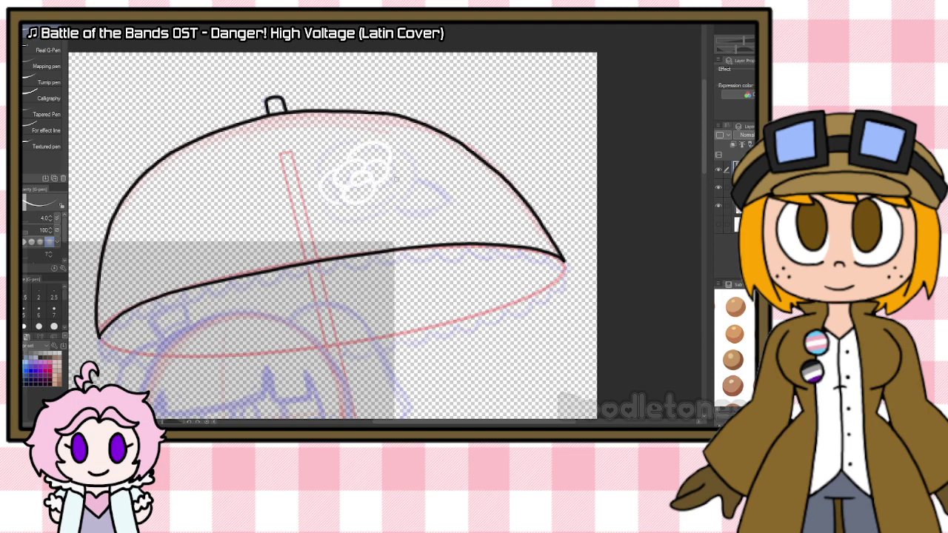
{"action": "left_click_drag", "start_coordinate": [396, 179], "coordinate": [384, 203]}
{"action": "left_click_drag", "start_coordinate": [392, 153], "coordinate": [397, 188]}
{"action": "left_click_drag", "start_coordinate": [354, 142], "coordinate": [353, 172]}
Step: Draw the rose's lower petal and a pointed leaf beside it in white, redrawing the leaf for a cleaner outline
{"action": "mouse_move", "coordinate": [335, 208]}
{"action": "left_mouse_down"}
{"action": "mouse_move", "coordinate": [367, 217]}
{"action": "mouse_move", "coordinate": [406, 198]}
{"action": "mouse_move", "coordinate": [409, 179]}
{"action": "mouse_move", "coordinate": [447, 196]}
{"action": "left_mouse_up"}
{"action": "left_click_drag", "start_coordinate": [396, 212], "coordinate": [455, 202]}
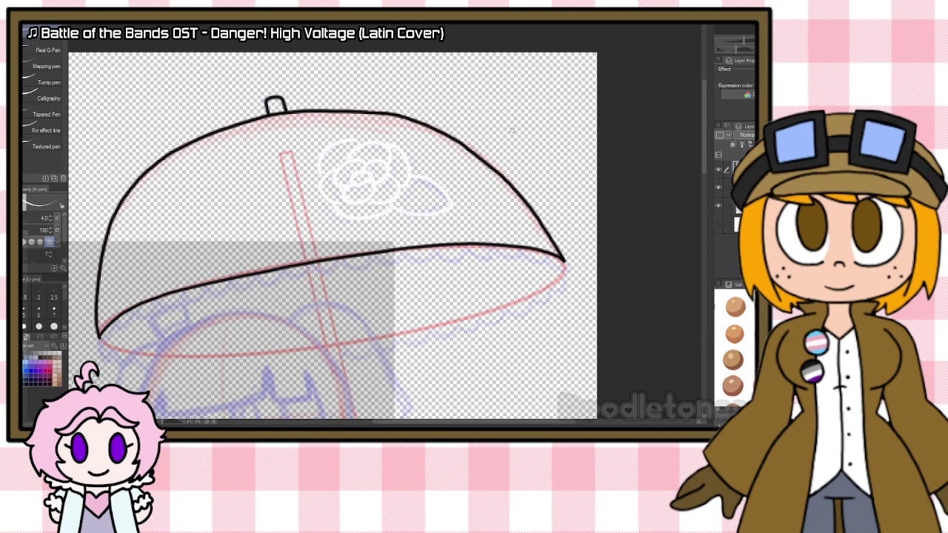
{"action": "key", "text": "ctrl+z"}
{"action": "key", "text": "ctrl+z"}
{"action": "mouse_move", "coordinate": [411, 181]}
{"action": "left_mouse_down"}
{"action": "mouse_move", "coordinate": [447, 200]}
{"action": "mouse_move", "coordinate": [398, 207]}
{"action": "mouse_move", "coordinate": [454, 200]}
{"action": "left_mouse_up"}
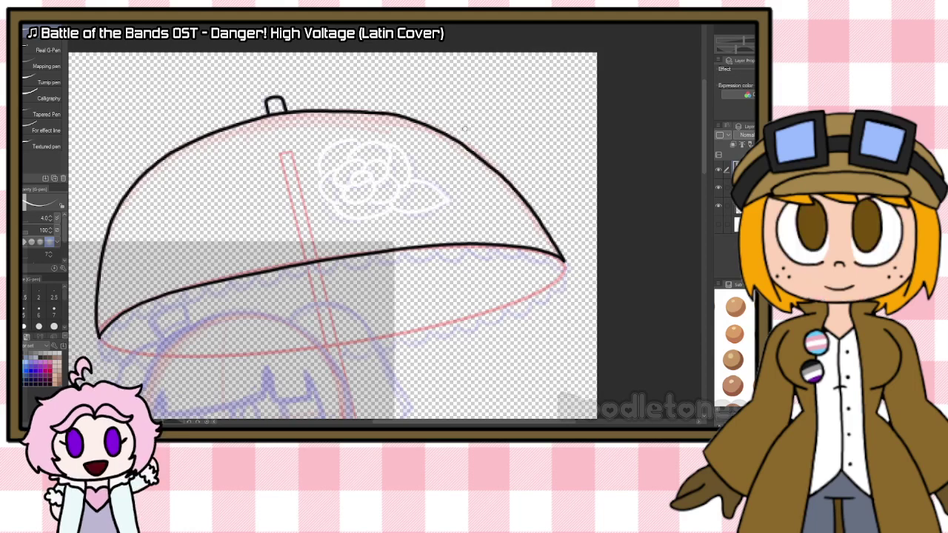
Step: Check the line art with the sketch hidden, restore the sketch and white paper layers, and select the umbrella line-art layer
{"action": "left_click", "coordinate": [719, 206]}
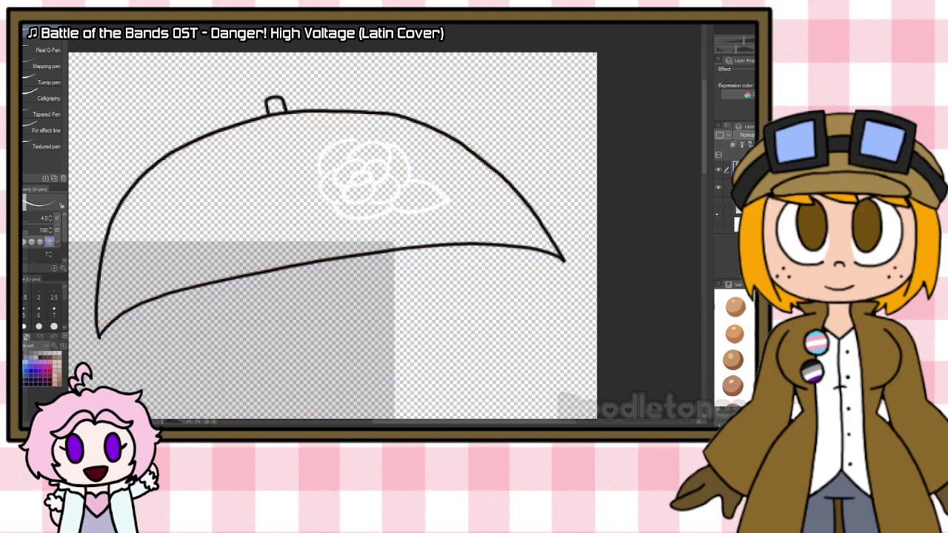
{"action": "left_click", "coordinate": [718, 206]}
{"action": "left_click", "coordinate": [718, 224]}
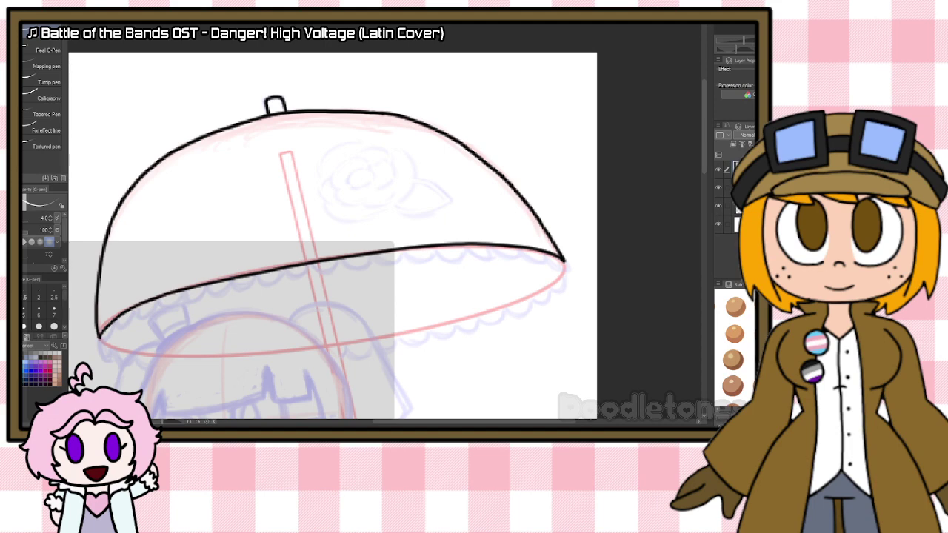
{"action": "left_click", "coordinate": [740, 187]}
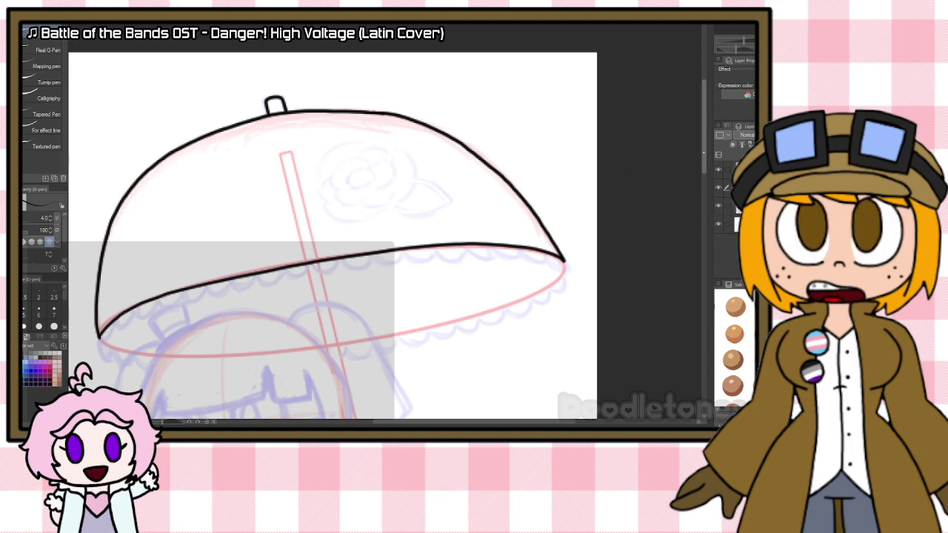
Step: Ink the scalloped lace trim in black along the whole inner edge of the umbrella rim, redoing uneven scallops
{"action": "scroll", "coordinate": [661, 135], "scroll_direction": "down", "scroll_amount": 3}
{"action": "mouse_move", "coordinate": [115, 222]}
{"action": "left_mouse_down"}
{"action": "mouse_move", "coordinate": [107, 245]}
{"action": "mouse_move", "coordinate": [136, 214]}
{"action": "mouse_move", "coordinate": [168, 201]}
{"action": "left_mouse_up"}
{"action": "left_click_drag", "start_coordinate": [167, 202], "coordinate": [207, 190]}
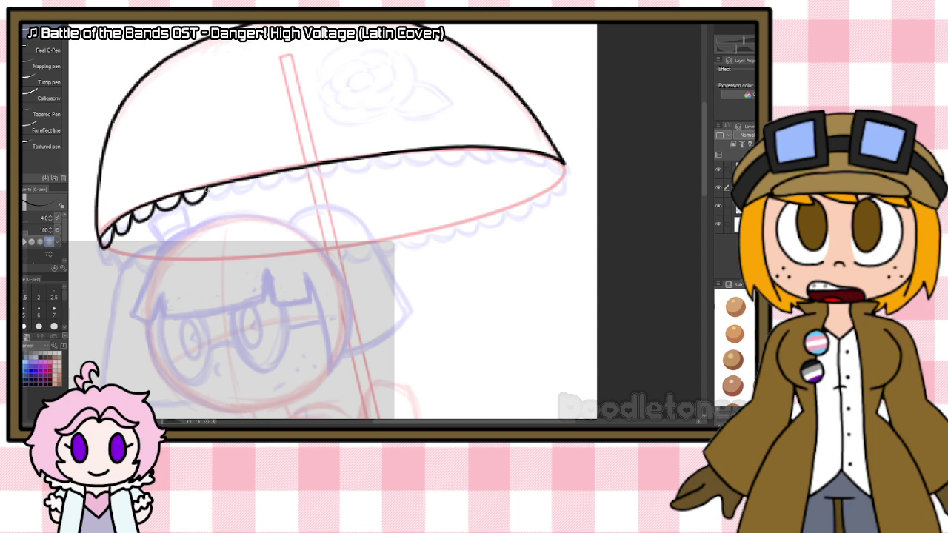
{"action": "mouse_move", "coordinate": [207, 191]}
{"action": "left_mouse_down"}
{"action": "mouse_move", "coordinate": [234, 180]}
{"action": "mouse_move", "coordinate": [256, 180]}
{"action": "left_mouse_up"}
{"action": "key", "text": "ctrl+z"}
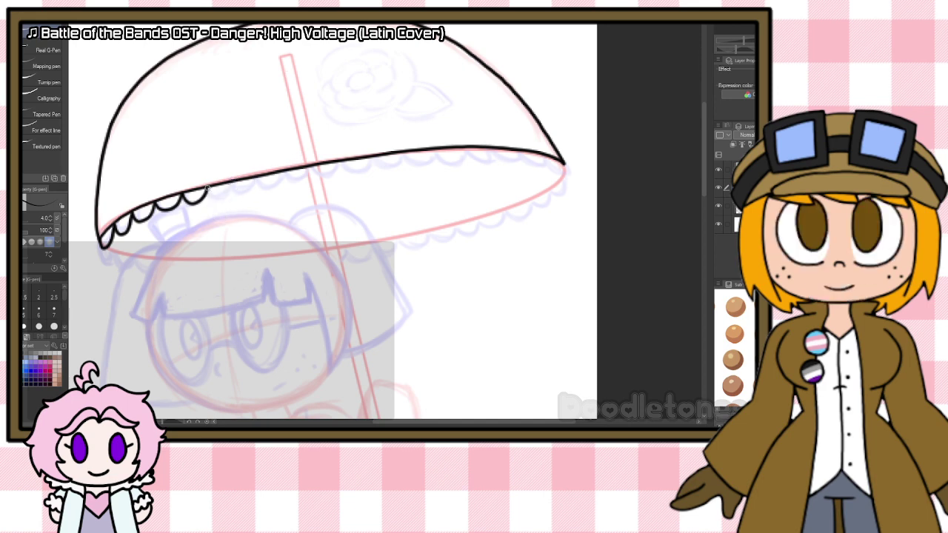
{"action": "mouse_move", "coordinate": [206, 192]}
{"action": "left_mouse_down"}
{"action": "mouse_move", "coordinate": [310, 169]}
{"action": "mouse_move", "coordinate": [305, 177]}
{"action": "mouse_move", "coordinate": [337, 162]}
{"action": "mouse_move", "coordinate": [315, 178]}
{"action": "mouse_move", "coordinate": [337, 163]}
{"action": "left_mouse_up"}
{"action": "key", "text": "ctrl+z"}
{"action": "key", "text": "ctrl+z"}
{"action": "key", "text": "ctrl+z"}
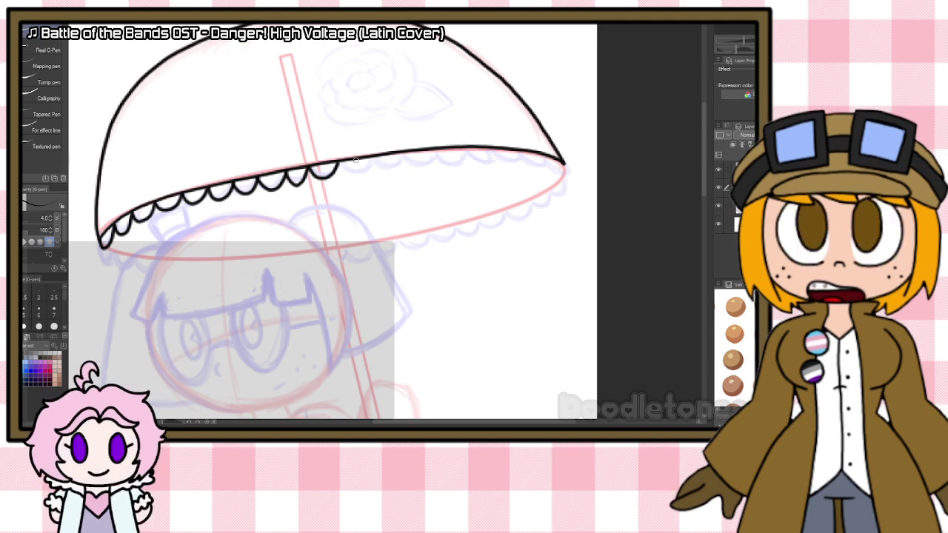
{"action": "mouse_move", "coordinate": [562, 162]}
{"action": "left_mouse_down"}
{"action": "mouse_move", "coordinate": [491, 149]}
{"action": "mouse_move", "coordinate": [510, 159]}
{"action": "mouse_move", "coordinate": [466, 150]}
{"action": "mouse_move", "coordinate": [464, 158]}
{"action": "mouse_move", "coordinate": [464, 149]}
{"action": "mouse_move", "coordinate": [416, 162]}
{"action": "mouse_move", "coordinate": [409, 151]}
{"action": "mouse_move", "coordinate": [400, 162]}
{"action": "mouse_move", "coordinate": [375, 159]}
{"action": "left_mouse_up"}
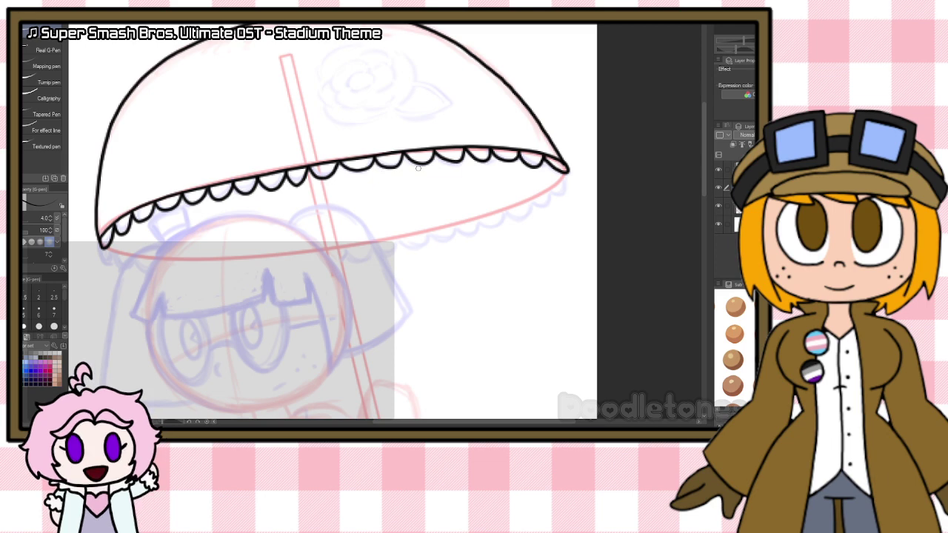
Step: Ink the character's notched blunt bangs, the long side lock and the rounded crown of the hair
{"action": "scroll", "coordinate": [419, 169], "scroll_direction": "down", "scroll_amount": 3}
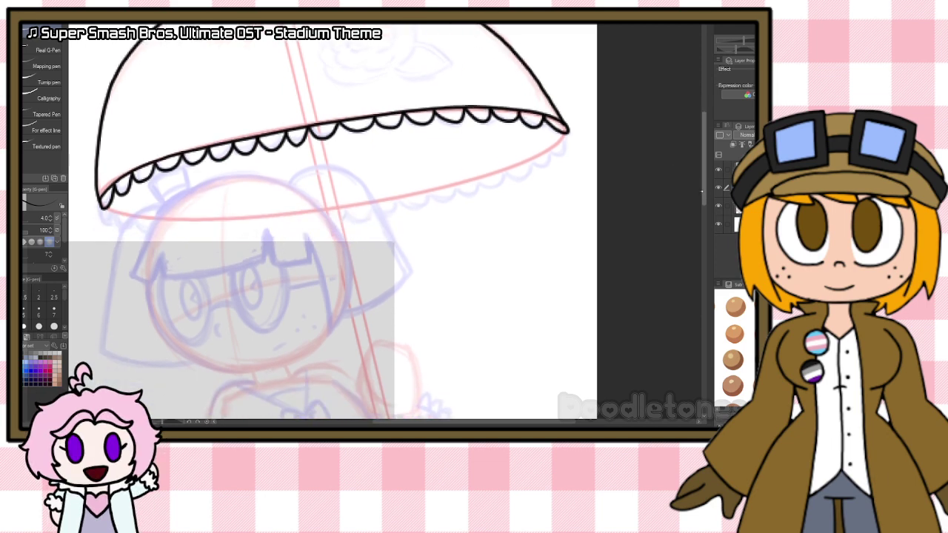
{"action": "scroll", "coordinate": [679, 190], "scroll_direction": "down", "scroll_amount": 2}
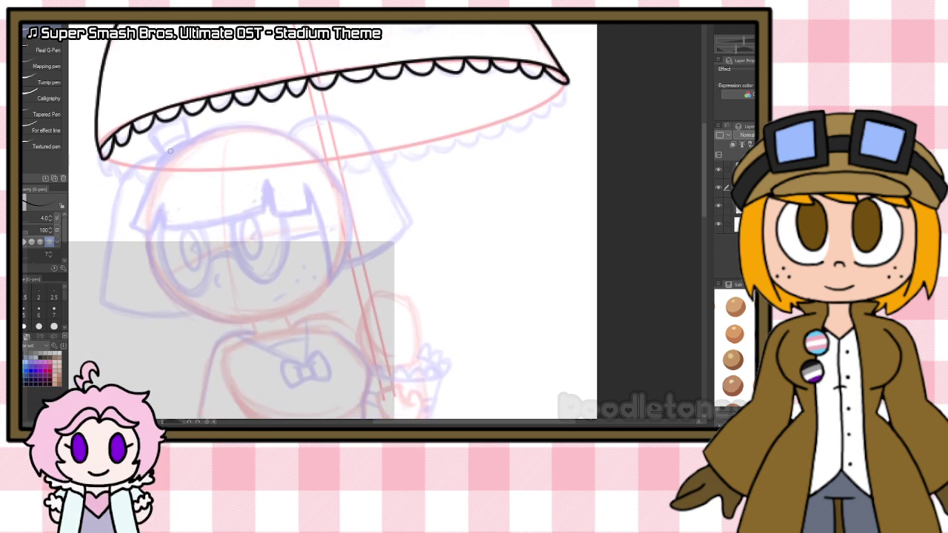
{"action": "mouse_move", "coordinate": [170, 151]}
{"action": "left_mouse_down"}
{"action": "mouse_move", "coordinate": [136, 206]}
{"action": "mouse_move", "coordinate": [134, 230]}
{"action": "mouse_move", "coordinate": [150, 234]}
{"action": "mouse_move", "coordinate": [159, 203]}
{"action": "mouse_move", "coordinate": [207, 226]}
{"action": "mouse_move", "coordinate": [260, 214]}
{"action": "mouse_move", "coordinate": [268, 189]}
{"action": "mouse_move", "coordinate": [276, 214]}
{"action": "mouse_move", "coordinate": [312, 210]}
{"action": "mouse_move", "coordinate": [310, 193]}
{"action": "mouse_move", "coordinate": [329, 285]}
{"action": "left_mouse_up"}
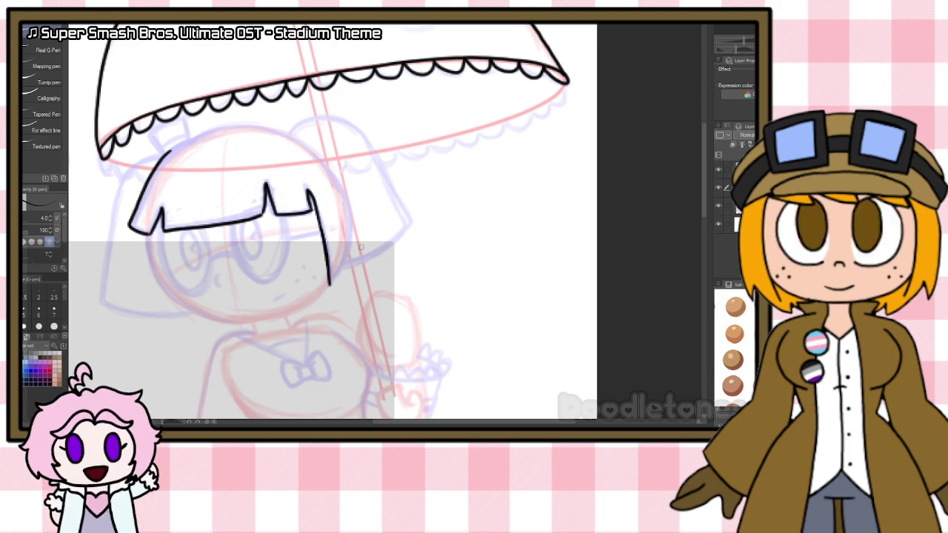
{"action": "scroll", "coordinate": [367, 237], "scroll_direction": "up", "scroll_amount": 2}
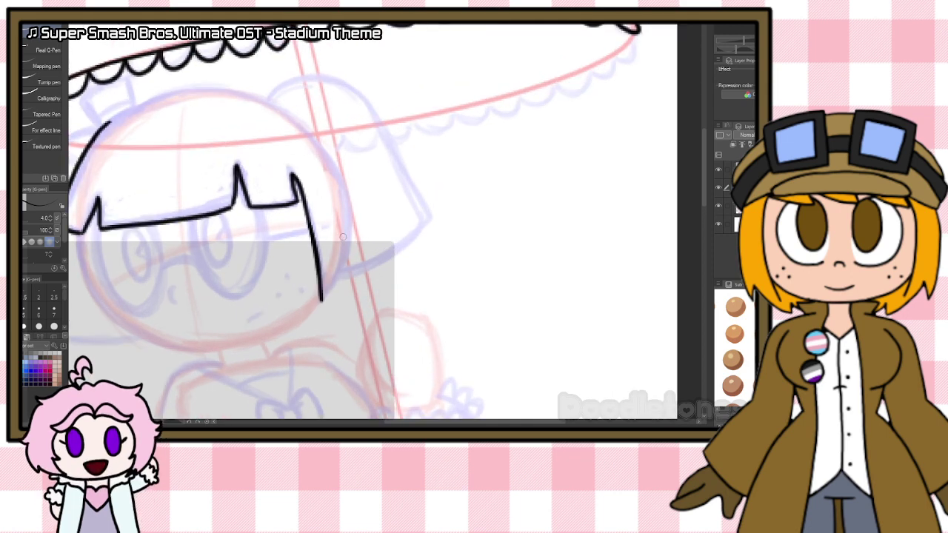
{"action": "left_click_drag", "start_coordinate": [501, 421], "coordinate": [487, 421]}
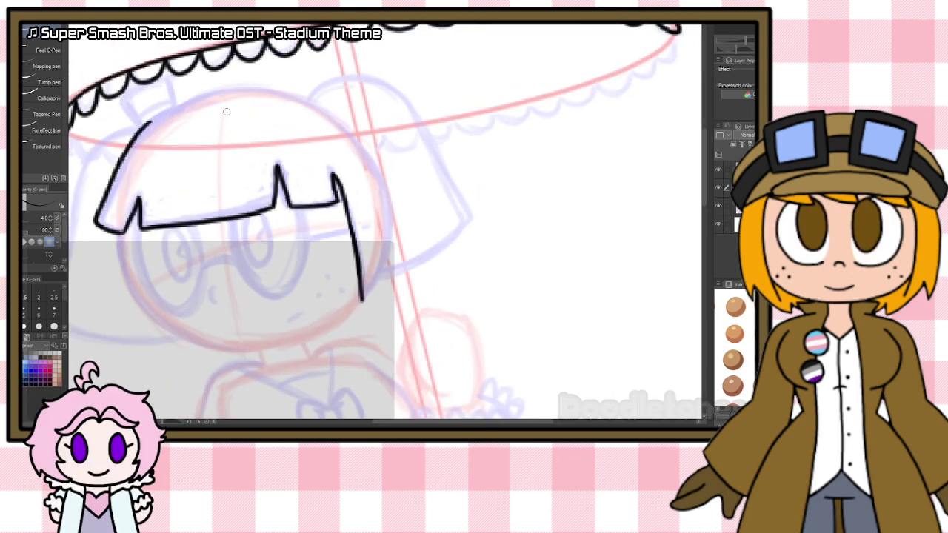
{"action": "left_click_drag", "start_coordinate": [149, 123], "coordinate": [238, 90]}
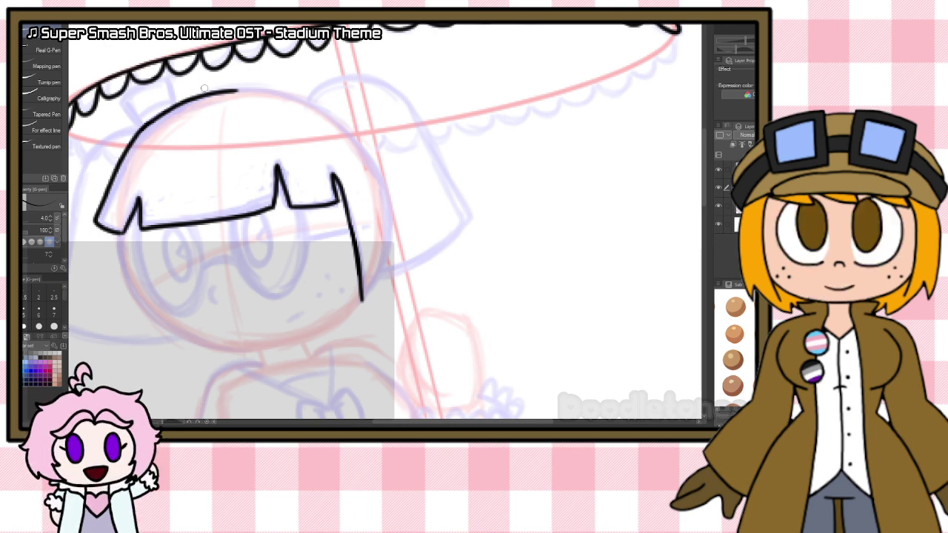
{"action": "mouse_move", "coordinate": [236, 91]}
{"action": "left_mouse_down"}
{"action": "mouse_move", "coordinate": [284, 91]}
{"action": "mouse_move", "coordinate": [333, 115]}
{"action": "mouse_move", "coordinate": [365, 151]}
{"action": "mouse_move", "coordinate": [385, 244]}
{"action": "mouse_move", "coordinate": [370, 292]}
{"action": "left_mouse_up"}
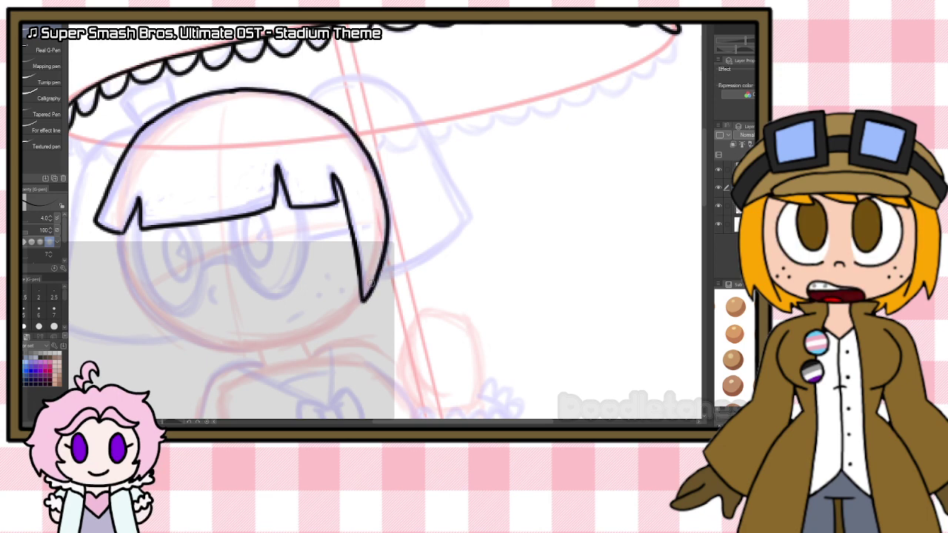
Step: Ink the flared pigtail behind the side lock and the outer edge of the pigtail on the opposite side
{"action": "mouse_move", "coordinate": [307, 99]}
{"action": "left_mouse_down"}
{"action": "mouse_move", "coordinate": [328, 79]}
{"action": "mouse_move", "coordinate": [363, 79]}
{"action": "mouse_move", "coordinate": [398, 102]}
{"action": "mouse_move", "coordinate": [472, 213]}
{"action": "mouse_move", "coordinate": [425, 258]}
{"action": "mouse_move", "coordinate": [377, 279]}
{"action": "left_mouse_up"}
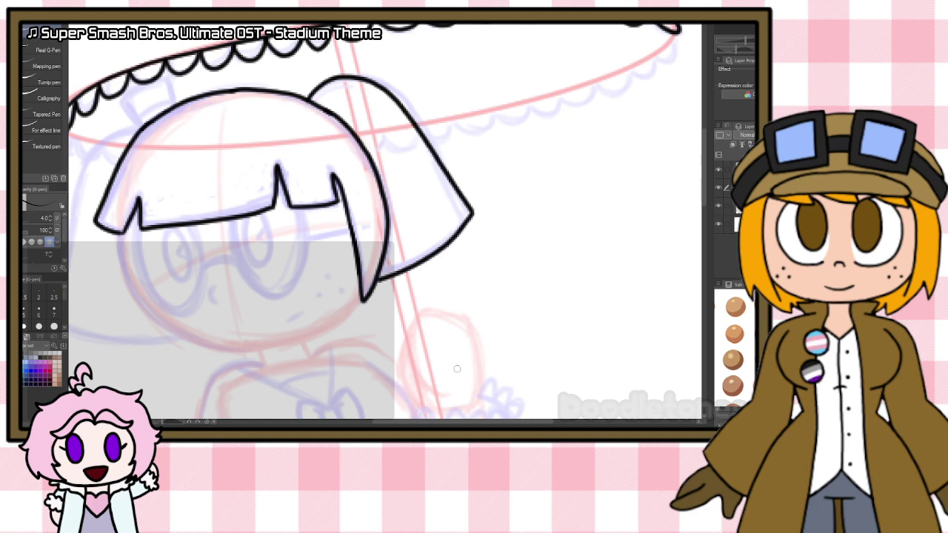
{"action": "left_click_drag", "start_coordinate": [483, 421], "coordinate": [448, 412]}
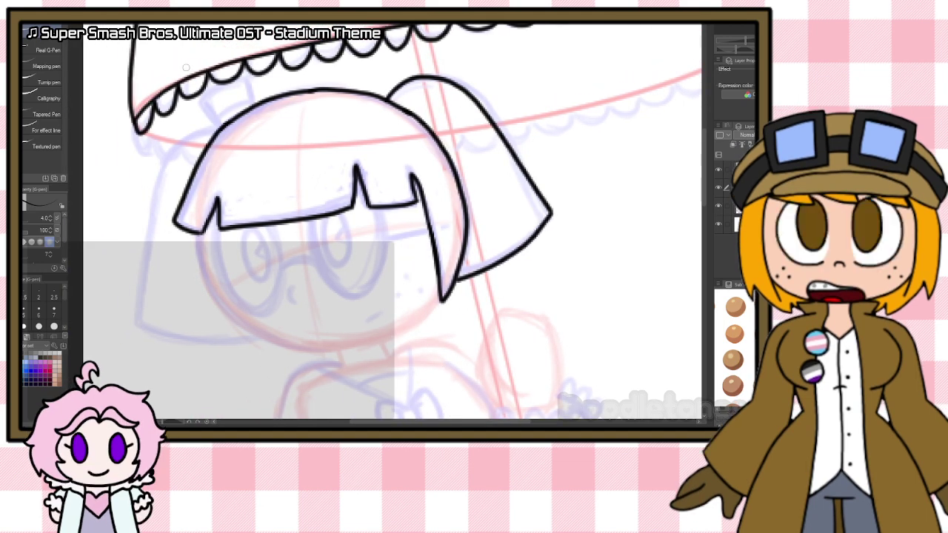
{"action": "mouse_move", "coordinate": [221, 127]}
{"action": "left_mouse_down"}
{"action": "mouse_move", "coordinate": [169, 159]}
{"action": "mouse_move", "coordinate": [139, 320]}
{"action": "left_mouse_up"}
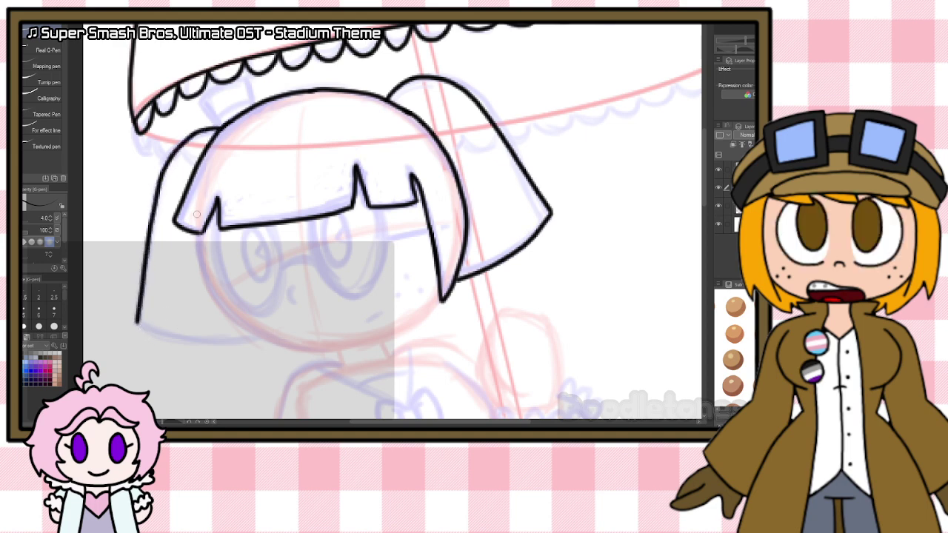
Step: Ink the rounded cheek and chin outline from the bangs to the side lock, redrawing the stroke once
{"action": "mouse_move", "coordinate": [197, 226]}
{"action": "left_mouse_down"}
{"action": "mouse_move", "coordinate": [201, 267]}
{"action": "mouse_move", "coordinate": [244, 329]}
{"action": "mouse_move", "coordinate": [290, 345]}
{"action": "left_mouse_up"}
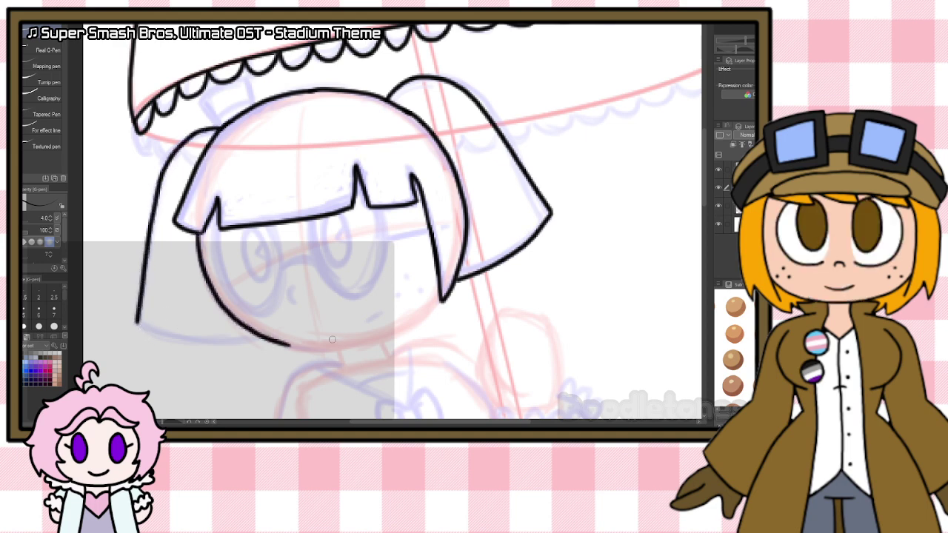
{"action": "key", "text": "ctrl+z"}
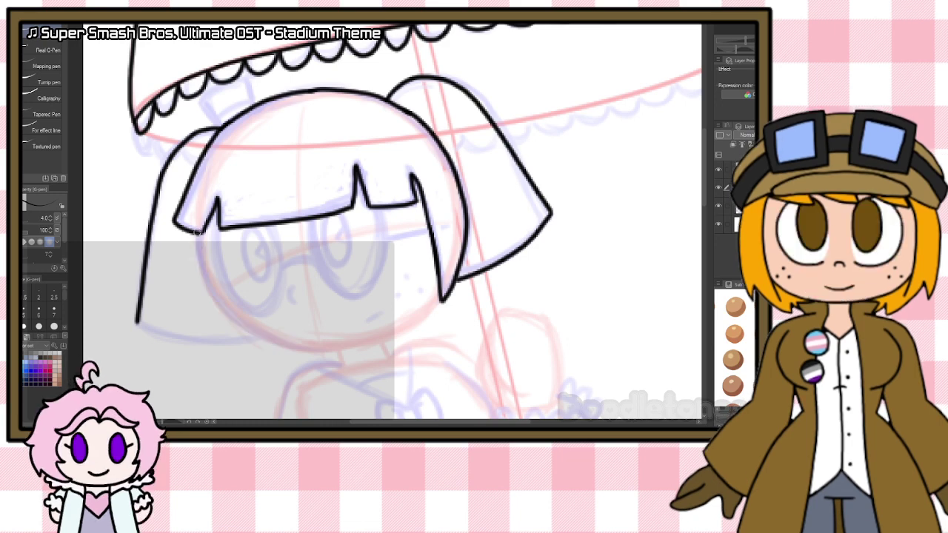
{"action": "mouse_move", "coordinate": [197, 230]}
{"action": "left_mouse_down"}
{"action": "mouse_move", "coordinate": [204, 271]}
{"action": "mouse_move", "coordinate": [255, 331]}
{"action": "mouse_move", "coordinate": [316, 350]}
{"action": "mouse_move", "coordinate": [353, 347]}
{"action": "mouse_move", "coordinate": [327, 349]}
{"action": "mouse_move", "coordinate": [423, 319]}
{"action": "mouse_move", "coordinate": [370, 338]}
{"action": "left_mouse_up"}
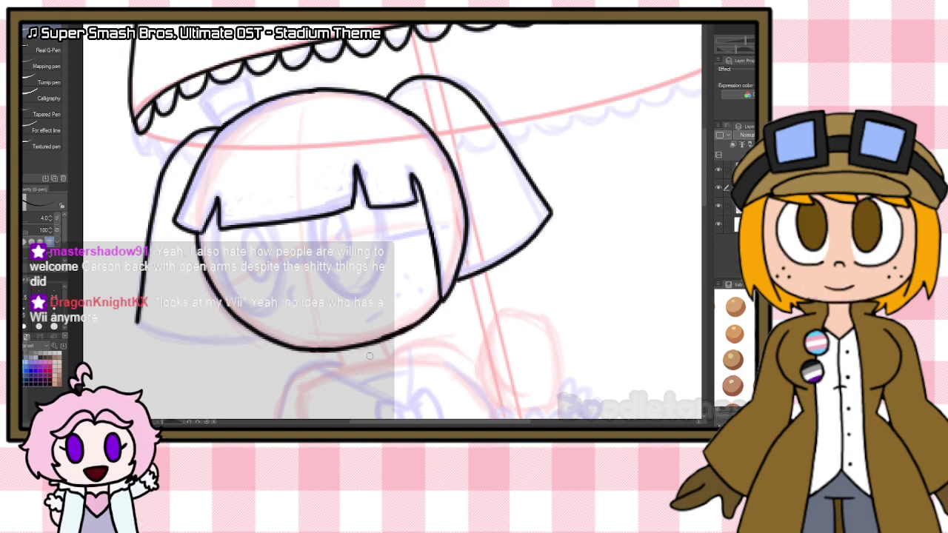
Step: Add a new layer and ink the two oval glasses lenses beneath the bangs with the pen size set to 6
{"action": "scroll", "coordinate": [347, 350], "scroll_direction": "up", "scroll_amount": 1}
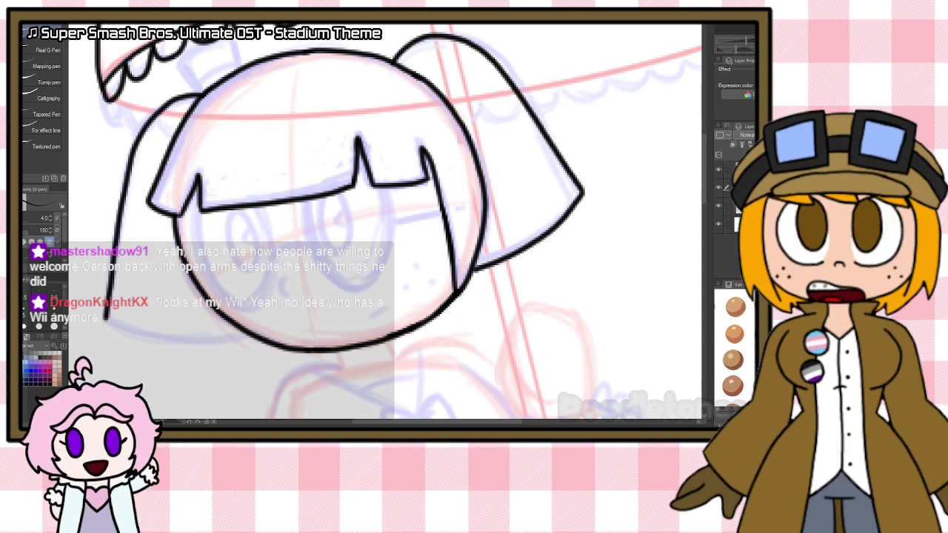
{"action": "key", "text": "ctrl+shift+n"}
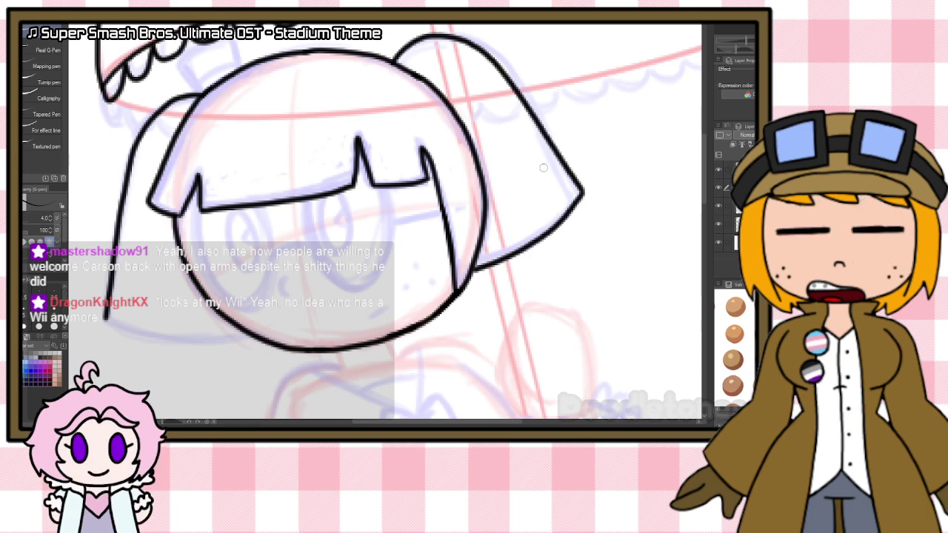
{"action": "left_click", "coordinate": [37, 309]}
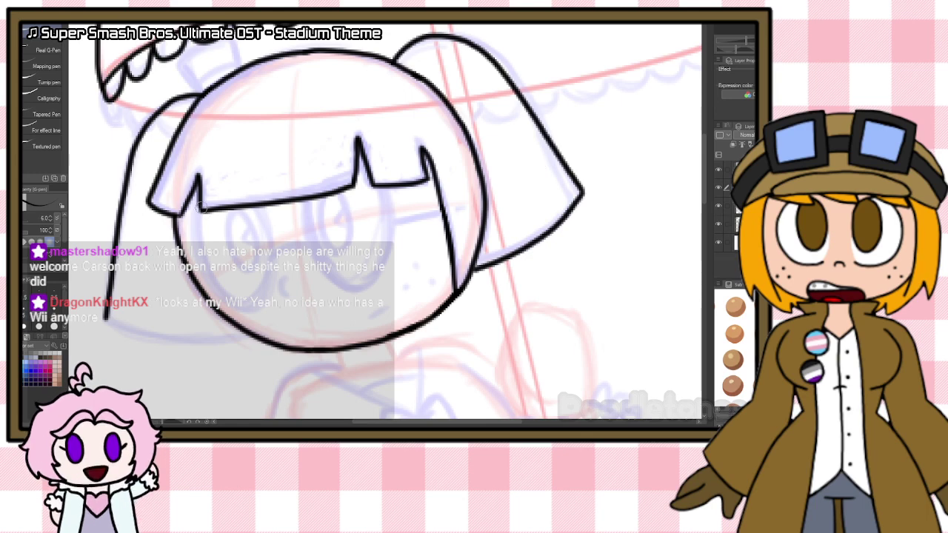
{"action": "mouse_move", "coordinate": [199, 193]}
{"action": "left_mouse_down"}
{"action": "mouse_move", "coordinate": [217, 291]}
{"action": "mouse_move", "coordinate": [245, 306]}
{"action": "mouse_move", "coordinate": [266, 286]}
{"action": "mouse_move", "coordinate": [260, 201]}
{"action": "mouse_move", "coordinate": [308, 234]}
{"action": "mouse_move", "coordinate": [305, 252]}
{"action": "mouse_move", "coordinate": [351, 283]}
{"action": "mouse_move", "coordinate": [375, 273]}
{"action": "mouse_move", "coordinate": [385, 241]}
{"action": "mouse_move", "coordinate": [382, 186]}
{"action": "left_mouse_up"}
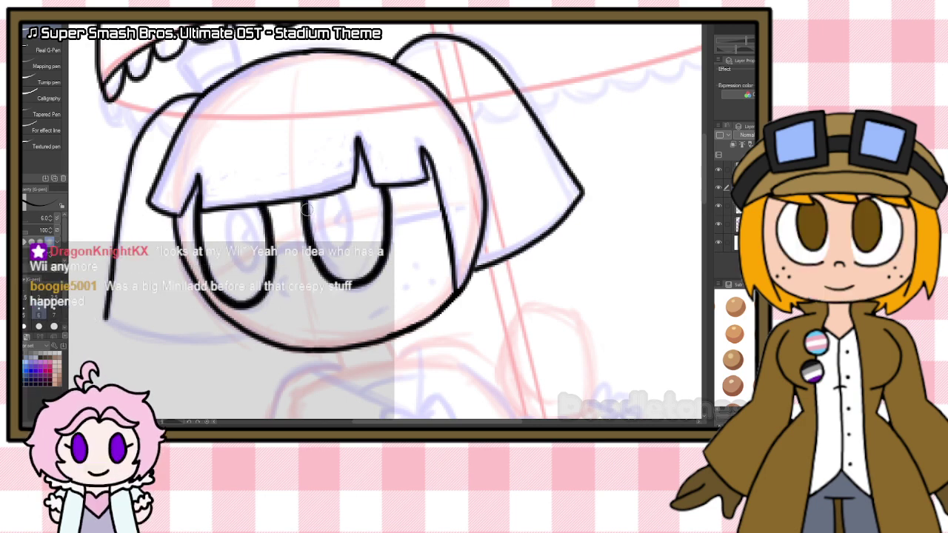
{"action": "key", "text": "ctrl+z"}
{"action": "mouse_move", "coordinate": [328, 275]}
{"action": "left_mouse_down"}
{"action": "mouse_move", "coordinate": [358, 288]}
{"action": "mouse_move", "coordinate": [379, 271]}
{"action": "mouse_move", "coordinate": [386, 185]}
{"action": "left_mouse_up"}
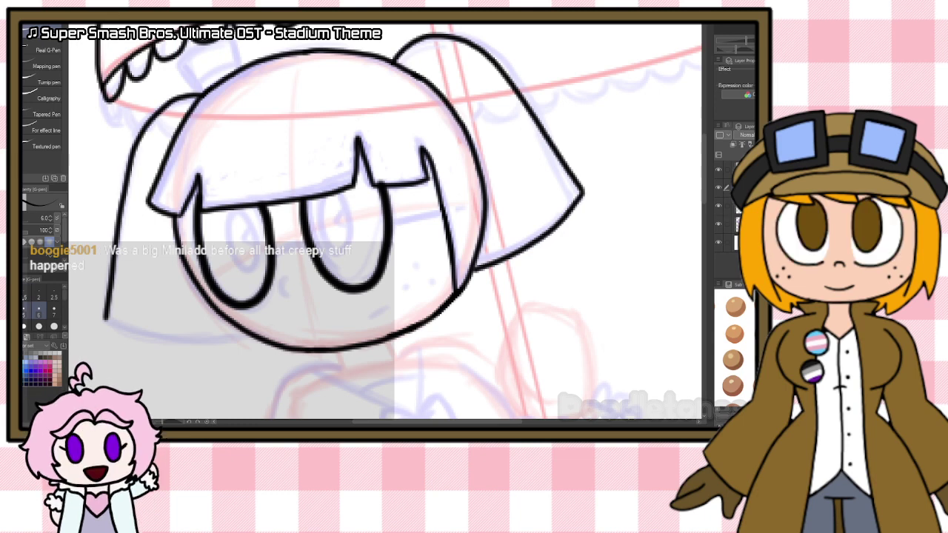
Step: Tidy the glasses frame where it meets the bangs and ink the bridge between the lenses
{"action": "left_click", "coordinate": [11, 311]}
{"action": "left_click_drag", "start_coordinate": [379, 181], "coordinate": [381, 179]}
{"action": "key", "text": "e"}
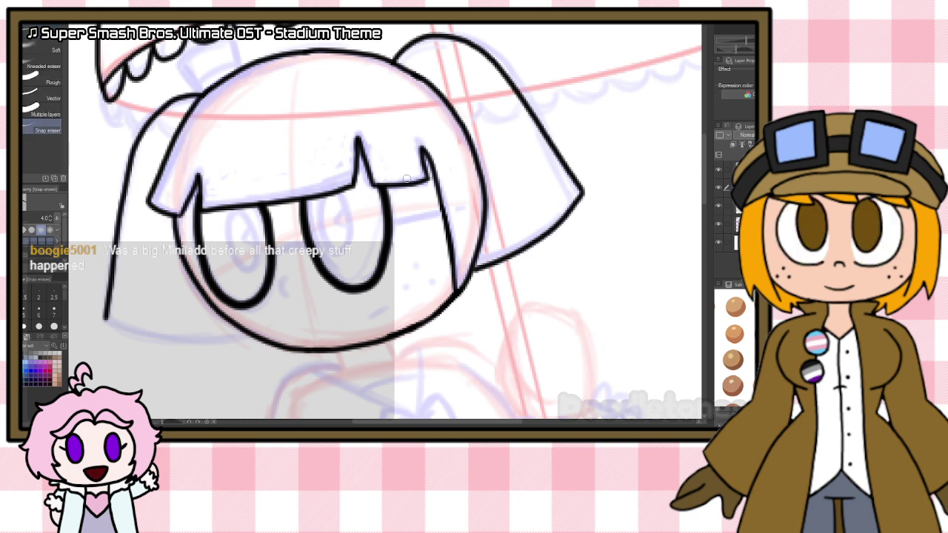
{"action": "key", "text": "p"}
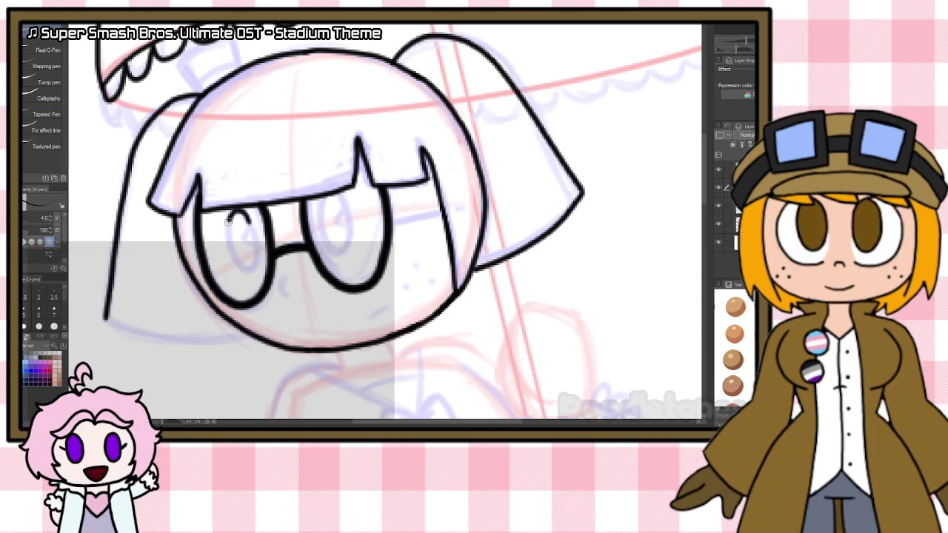
Step: Ink the oval pupils with notched highlights inside both lenses and a small curved nose below the bridge
{"action": "mouse_move", "coordinate": [229, 220]}
{"action": "left_mouse_down"}
{"action": "mouse_move", "coordinate": [245, 276]}
{"action": "mouse_move", "coordinate": [257, 238]}
{"action": "mouse_move", "coordinate": [243, 245]}
{"action": "mouse_move", "coordinate": [257, 222]}
{"action": "left_mouse_up"}
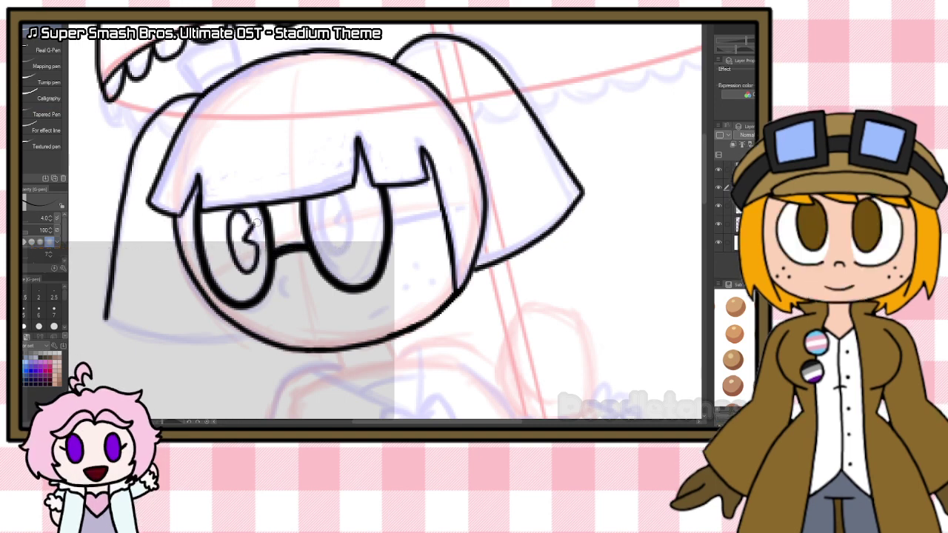
{"action": "key", "text": "e"}
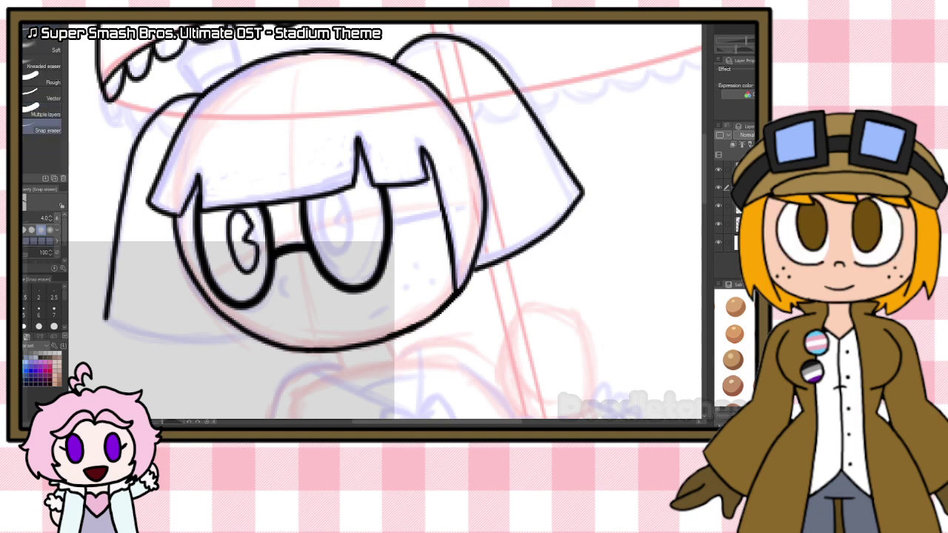
{"action": "key", "text": "p"}
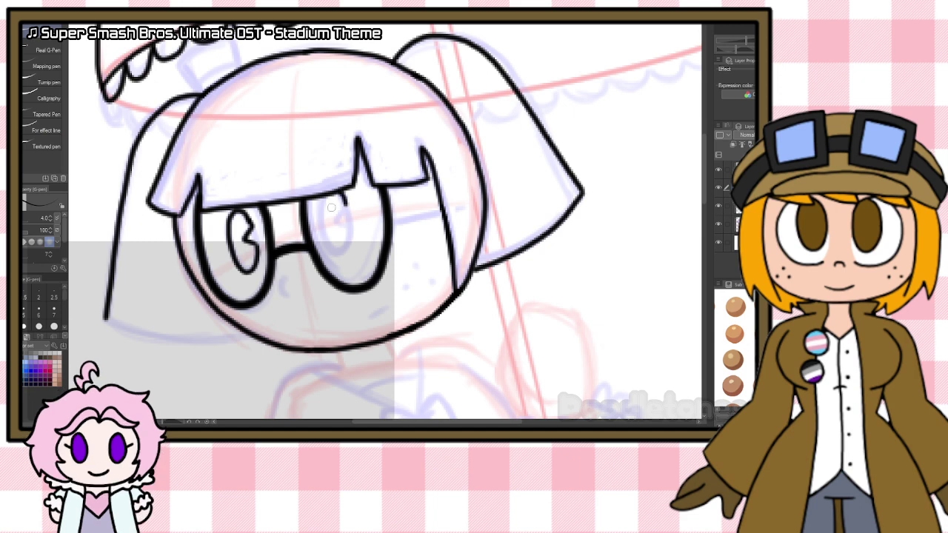
{"action": "mouse_move", "coordinate": [331, 209]}
{"action": "left_mouse_down"}
{"action": "mouse_move", "coordinate": [335, 257]}
{"action": "mouse_move", "coordinate": [352, 224]}
{"action": "mouse_move", "coordinate": [339, 215]}
{"action": "mouse_move", "coordinate": [345, 202]}
{"action": "left_mouse_up"}
{"action": "left_click_drag", "start_coordinate": [286, 280], "coordinate": [290, 294]}
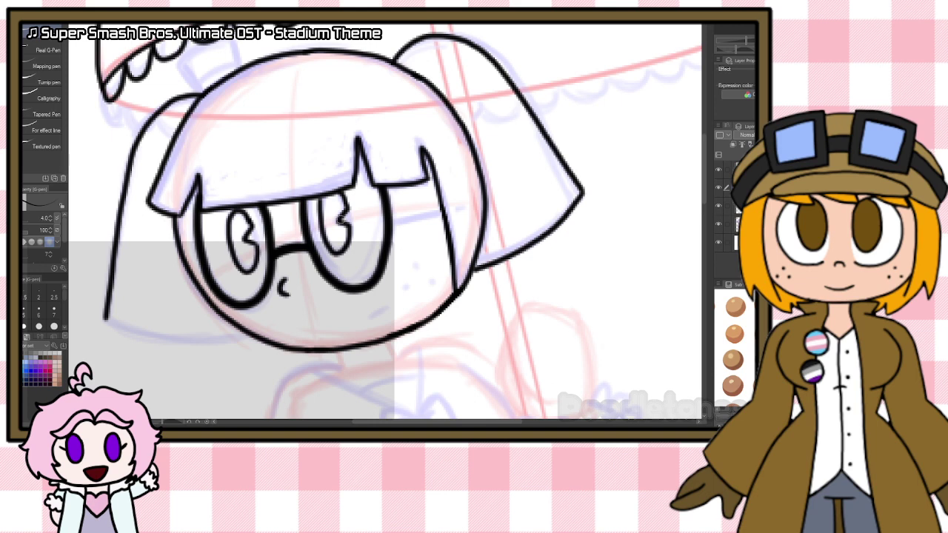
Step: Ink the glasses' temple arm with pen size 5 and the lower edge of the left pigtail with size 4
{"action": "key", "text": "bracketright"}
{"action": "left_click_drag", "start_coordinate": [390, 226], "coordinate": [443, 214]}
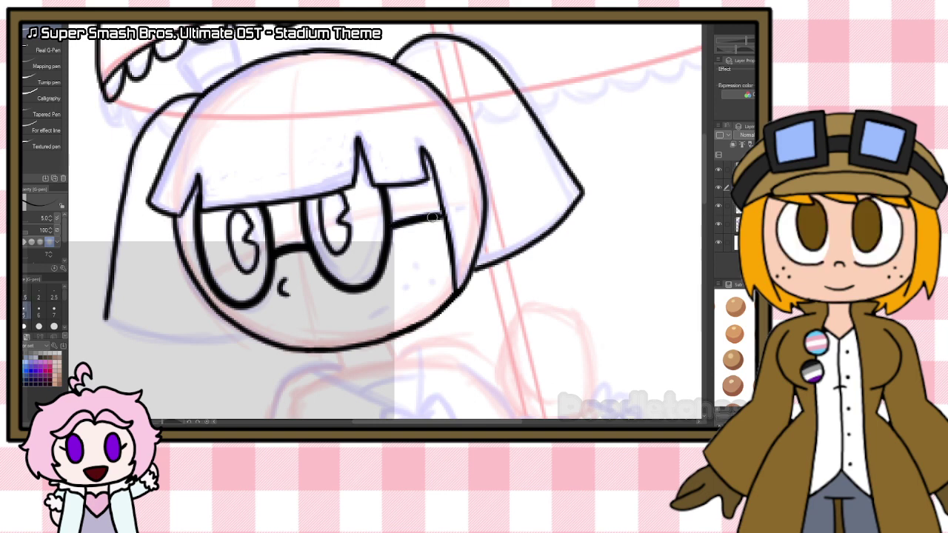
{"action": "left_click_drag", "start_coordinate": [388, 224], "coordinate": [443, 214]}
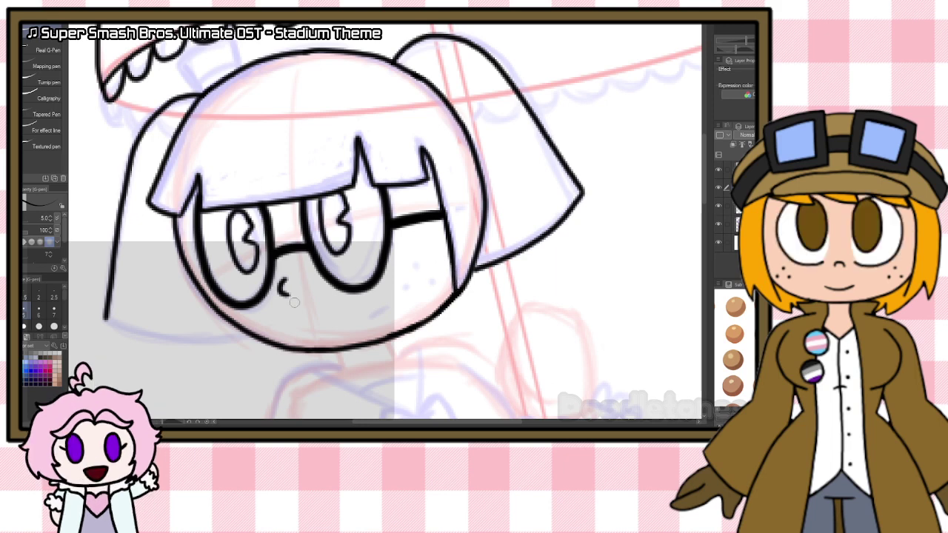
{"action": "key", "text": "["}
{"action": "mouse_move", "coordinate": [105, 319]}
{"action": "left_mouse_down"}
{"action": "mouse_move", "coordinate": [135, 333]}
{"action": "mouse_move", "coordinate": [216, 339]}
{"action": "mouse_move", "coordinate": [251, 329]}
{"action": "left_mouse_up"}
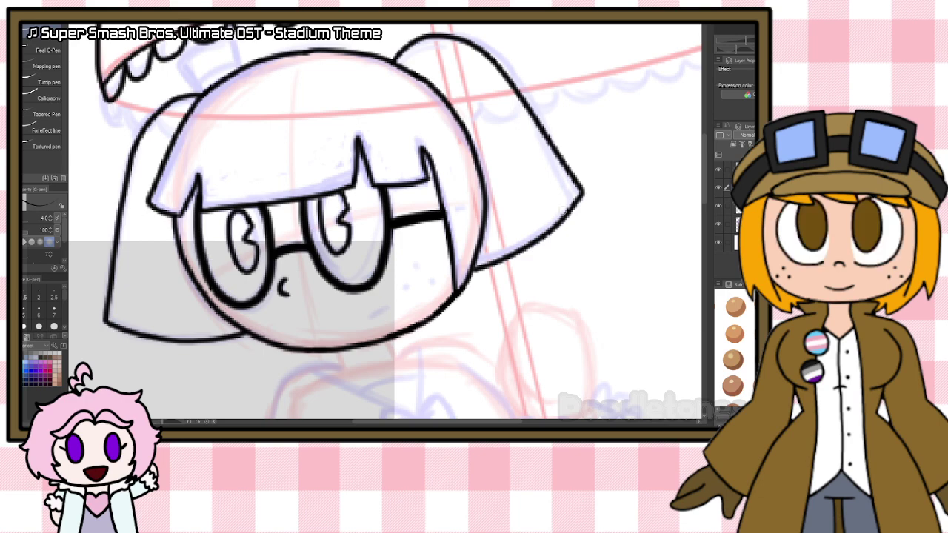
Step: Ink the hair tie above the left pigtail and the short lace-trimmed inner umbrella rim beside it
{"action": "left_click_drag", "start_coordinate": [703, 185], "coordinate": [703, 160]}
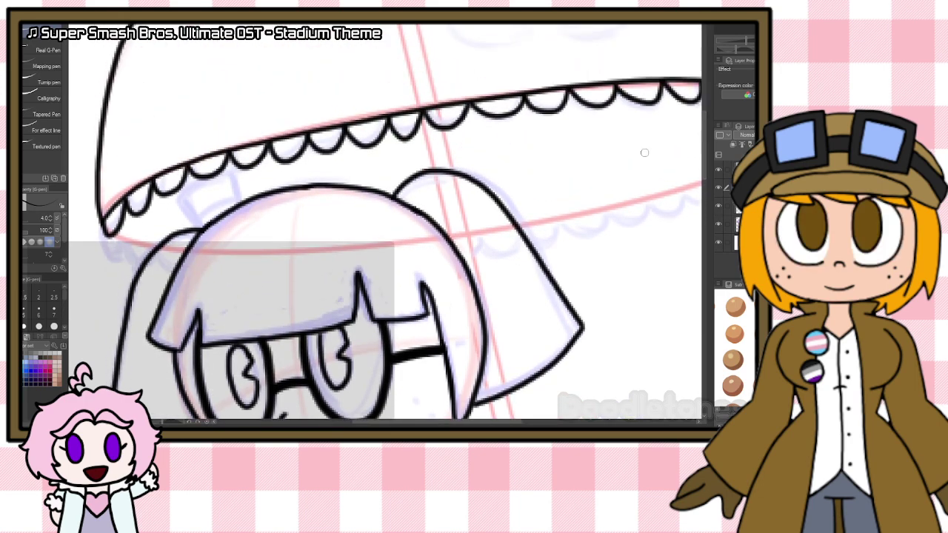
{"action": "mouse_move", "coordinate": [180, 195]}
{"action": "left_mouse_down"}
{"action": "mouse_move", "coordinate": [233, 170]}
{"action": "mouse_move", "coordinate": [226, 198]}
{"action": "mouse_move", "coordinate": [234, 195]}
{"action": "left_mouse_up"}
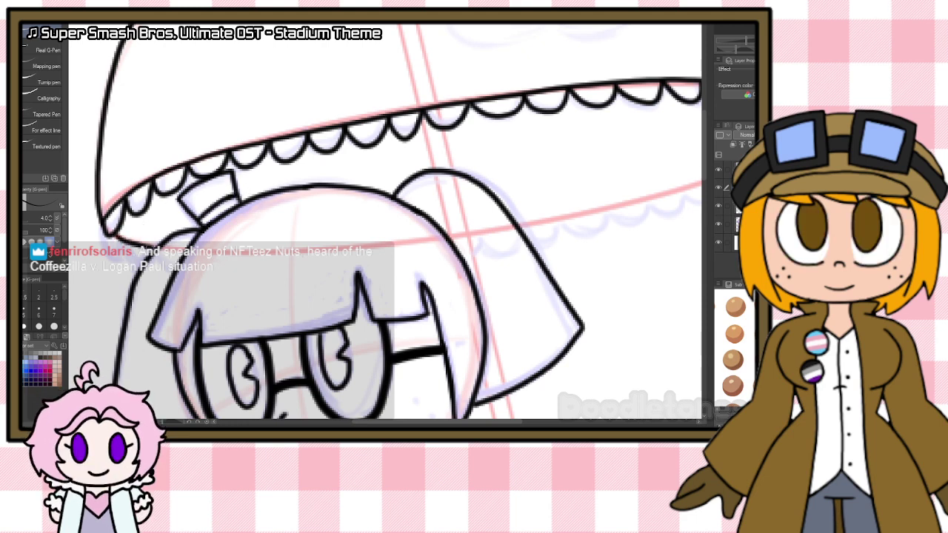
{"action": "left_click_drag", "start_coordinate": [103, 229], "coordinate": [127, 245]}
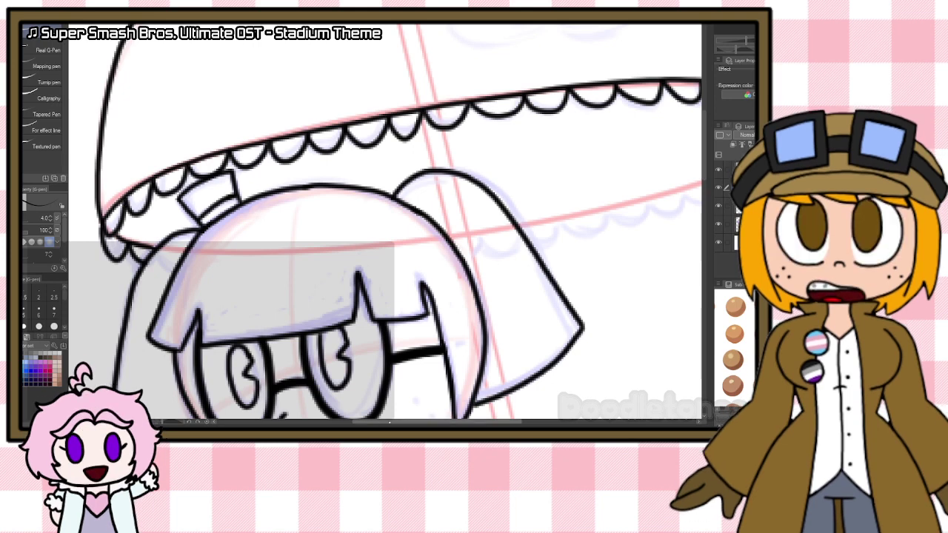
Step: Ink the umbrella's lower rim with scalloped lace from its right tip to the pigtail, plus the two shaft lines above the hair
{"action": "left_click_drag", "start_coordinate": [390, 422], "coordinate": [461, 422]}
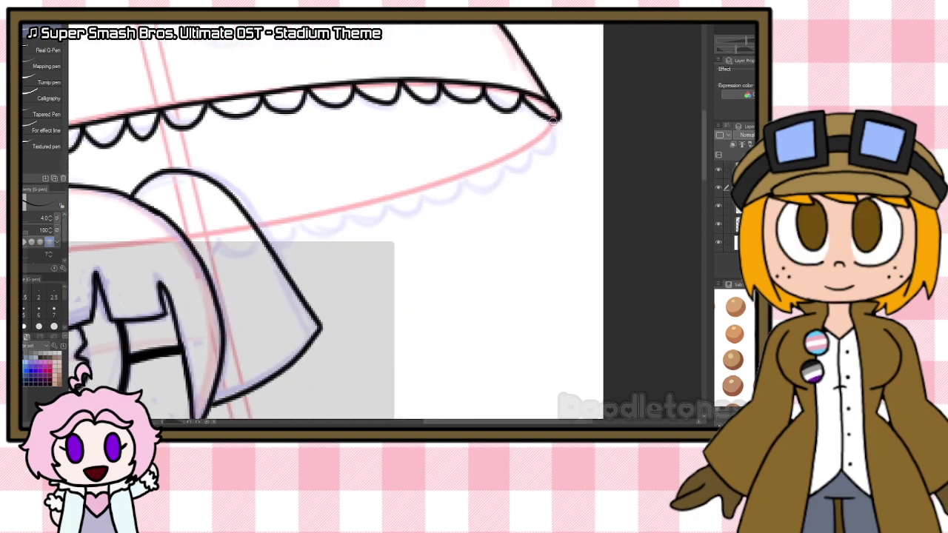
{"action": "mouse_move", "coordinate": [554, 120]}
{"action": "left_mouse_down"}
{"action": "mouse_move", "coordinate": [537, 141]}
{"action": "mouse_move", "coordinate": [465, 176]}
{"action": "mouse_move", "coordinate": [373, 205]}
{"action": "mouse_move", "coordinate": [255, 222]}
{"action": "left_mouse_up"}
{"action": "mouse_move", "coordinate": [554, 122]}
{"action": "left_mouse_down"}
{"action": "mouse_move", "coordinate": [545, 145]}
{"action": "mouse_move", "coordinate": [443, 194]}
{"action": "mouse_move", "coordinate": [276, 236]}
{"action": "mouse_move", "coordinate": [261, 225]}
{"action": "left_mouse_up"}
{"action": "left_click_drag", "start_coordinate": [181, 133], "coordinate": [191, 171]}
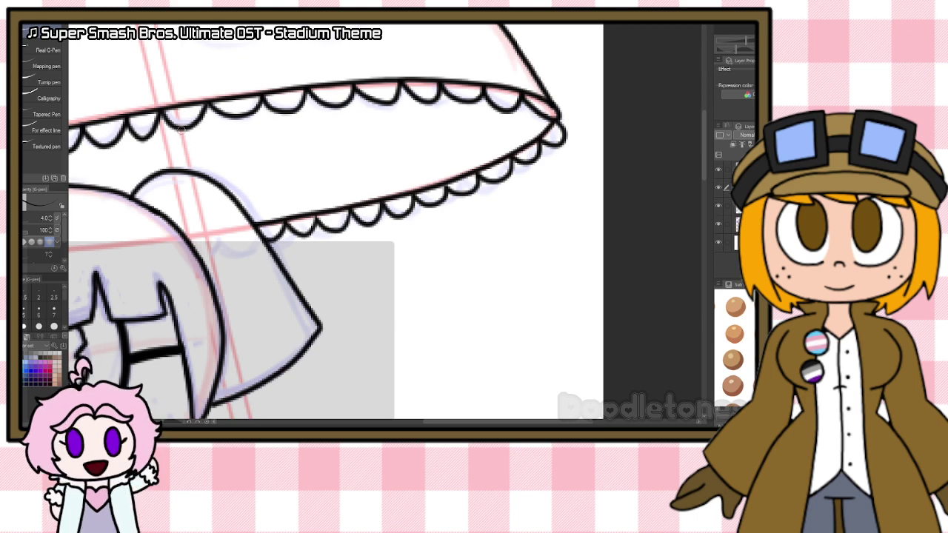
{"action": "left_click_drag", "start_coordinate": [159, 119], "coordinate": [170, 167]}
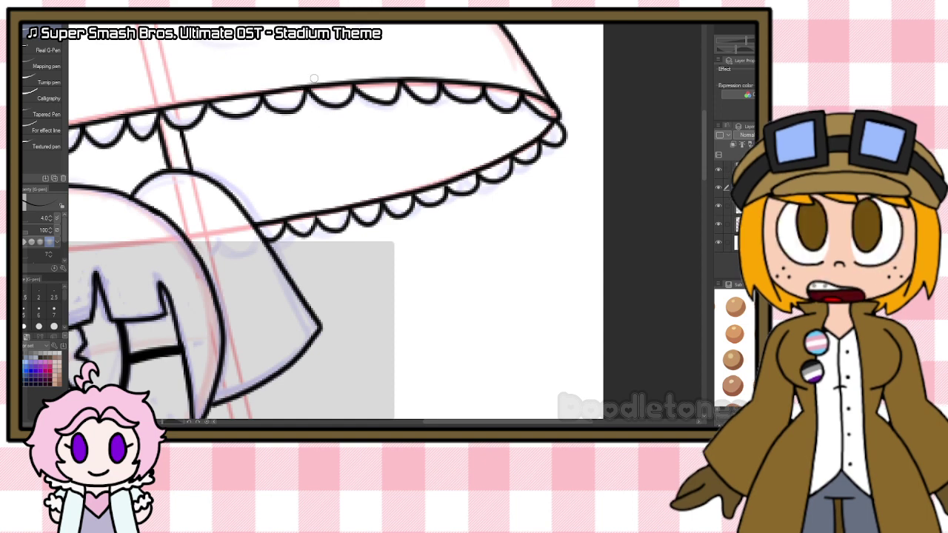
Step: Ink a short slanted mouth near the chin and three freckle dots on the cheek beside the glasses
{"action": "scroll", "coordinate": [318, 185], "scroll_direction": "down", "scroll_amount": 5}
{"action": "scroll", "coordinate": [208, 295], "scroll_direction": "up", "scroll_amount": 2}
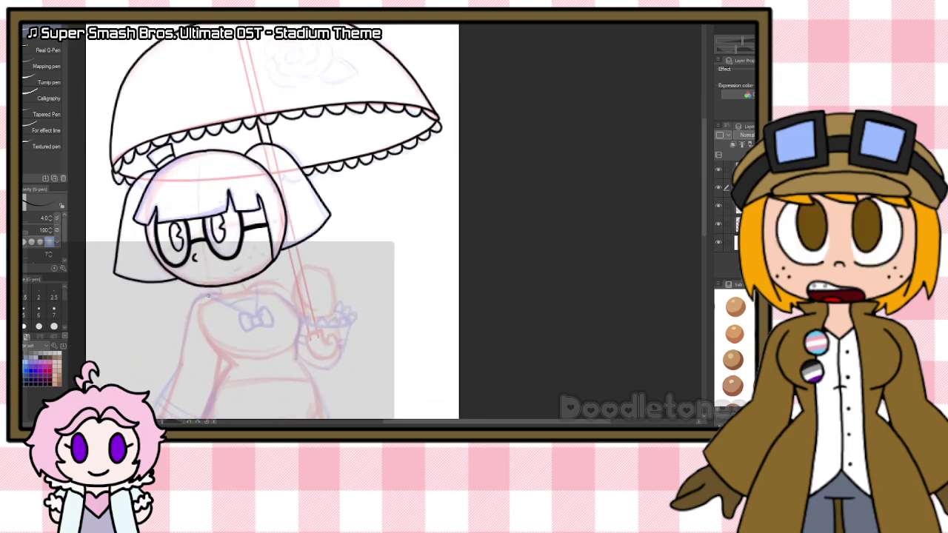
{"action": "scroll", "coordinate": [209, 295], "scroll_direction": "up", "scroll_amount": 5}
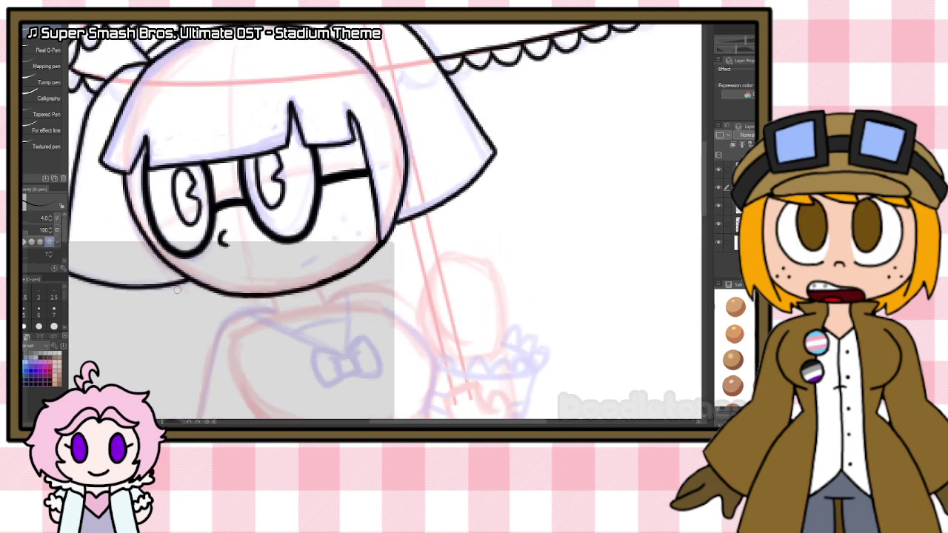
{"action": "left_click_drag", "start_coordinate": [298, 272], "coordinate": [311, 261]}
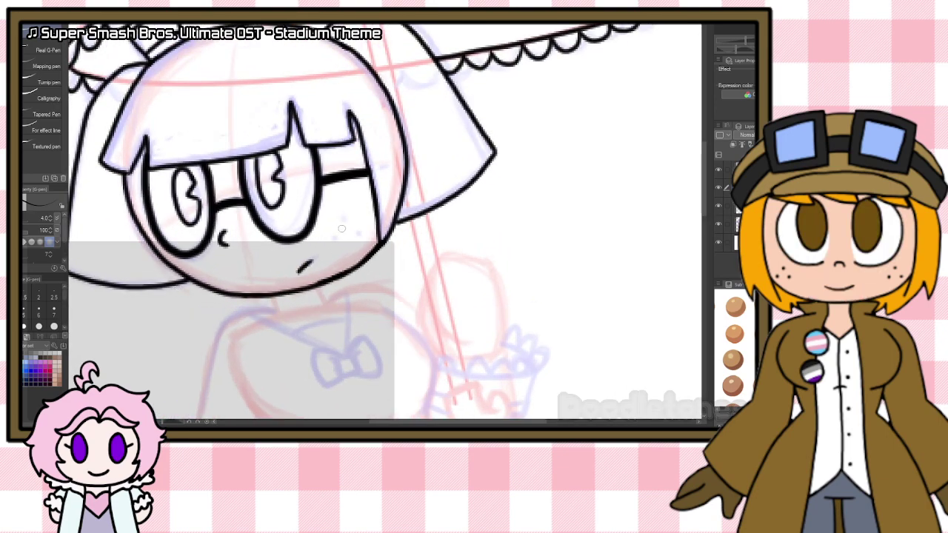
{"action": "left_click", "coordinate": [343, 218]}
{"action": "left_click", "coordinate": [335, 235]}
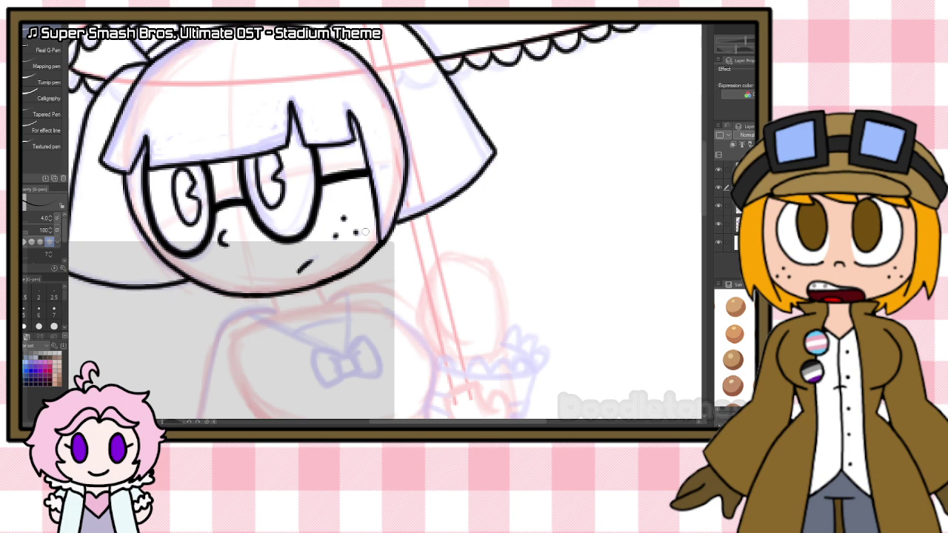
Step: Merge the upper line-art layers down so the inked lines share one layer
{"action": "scroll", "coordinate": [365, 232], "scroll_direction": "down", "scroll_amount": 3}
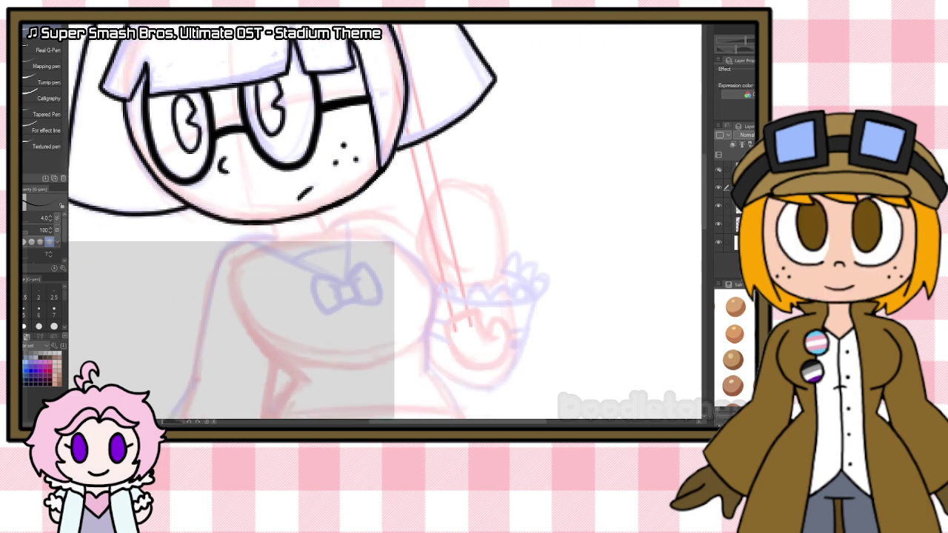
{"action": "key", "text": "ctrl+z"}
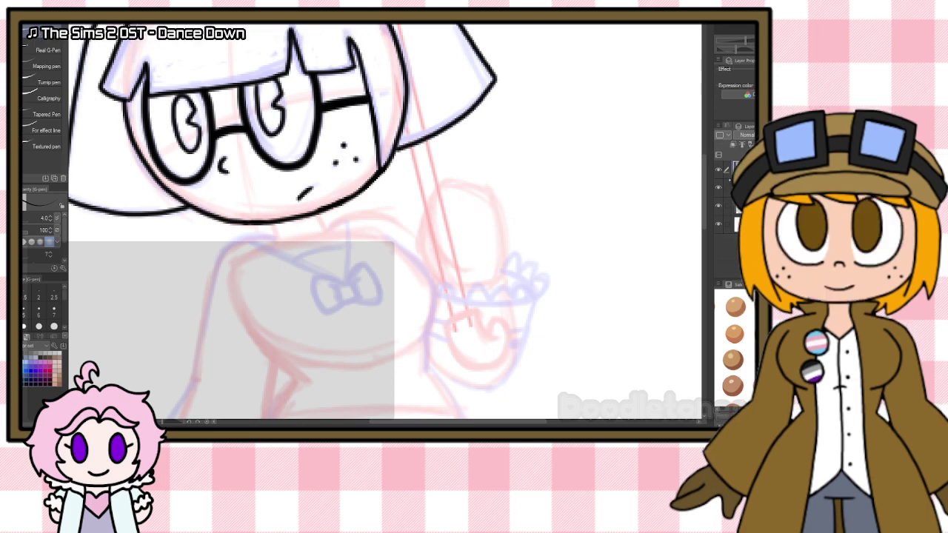
{"action": "key", "text": "ctrl+e"}
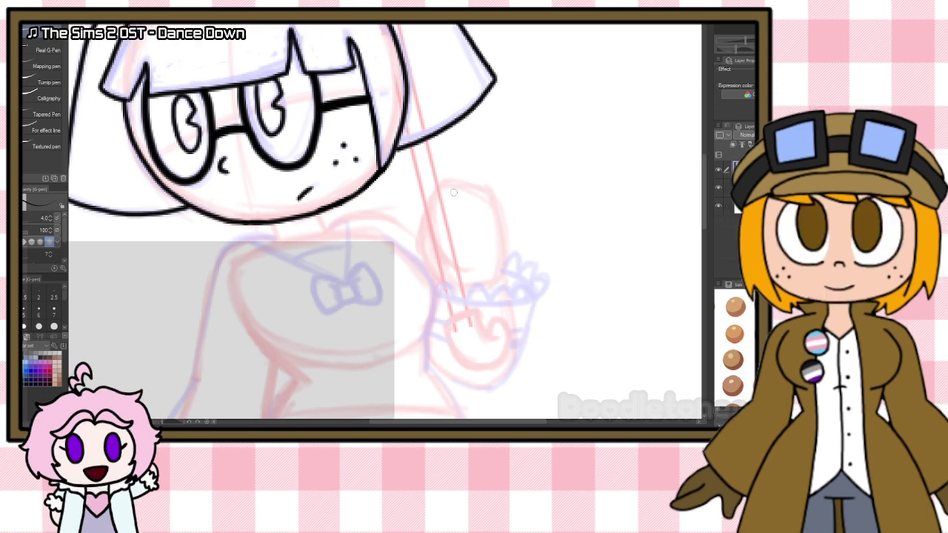
Step: Ink the rounded outline of the raised hand and both edges of the parasol handle between the hair and that hand
{"action": "mouse_move", "coordinate": [448, 181]}
{"action": "left_mouse_down"}
{"action": "mouse_move", "coordinate": [424, 215]}
{"action": "mouse_move", "coordinate": [434, 250]}
{"action": "mouse_move", "coordinate": [476, 269]}
{"action": "left_mouse_up"}
{"action": "mouse_move", "coordinate": [444, 181]}
{"action": "left_mouse_down"}
{"action": "mouse_move", "coordinate": [488, 199]}
{"action": "mouse_move", "coordinate": [496, 216]}
{"action": "mouse_move", "coordinate": [499, 280]}
{"action": "left_mouse_up"}
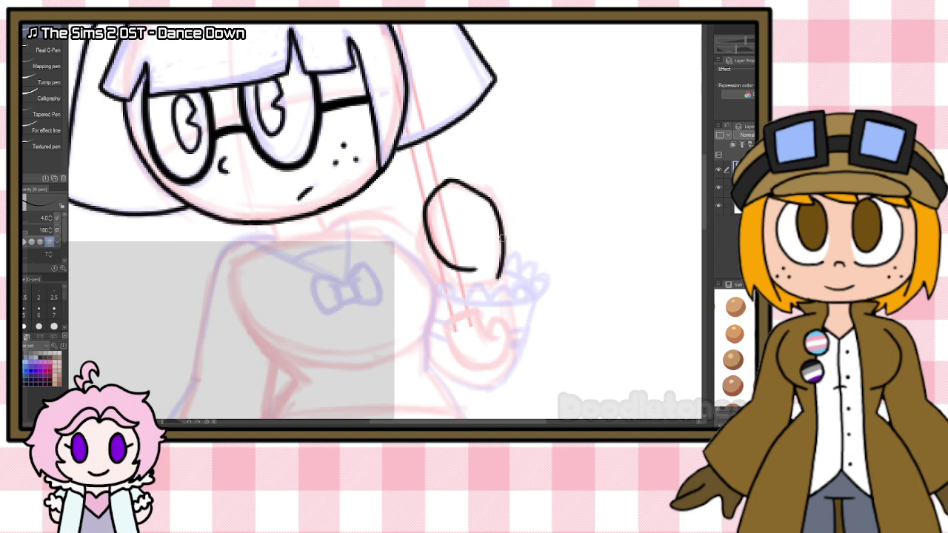
{"action": "left_click_drag", "start_coordinate": [411, 148], "coordinate": [425, 196]}
{"action": "left_click_drag", "start_coordinate": [426, 141], "coordinate": [438, 185]}
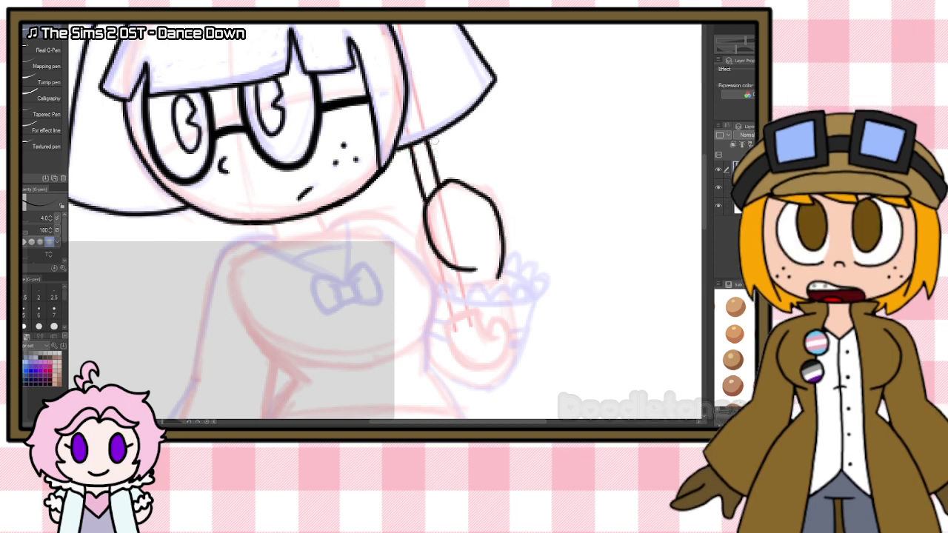
{"action": "key", "text": "ctrl+z"}
{"action": "key", "text": "ctrl+z"}
{"action": "mouse_move", "coordinate": [411, 145]}
{"action": "left_mouse_down"}
{"action": "mouse_move", "coordinate": [426, 200]}
{"action": "mouse_move", "coordinate": [432, 160]}
{"action": "mouse_move", "coordinate": [440, 183]}
{"action": "left_mouse_up"}
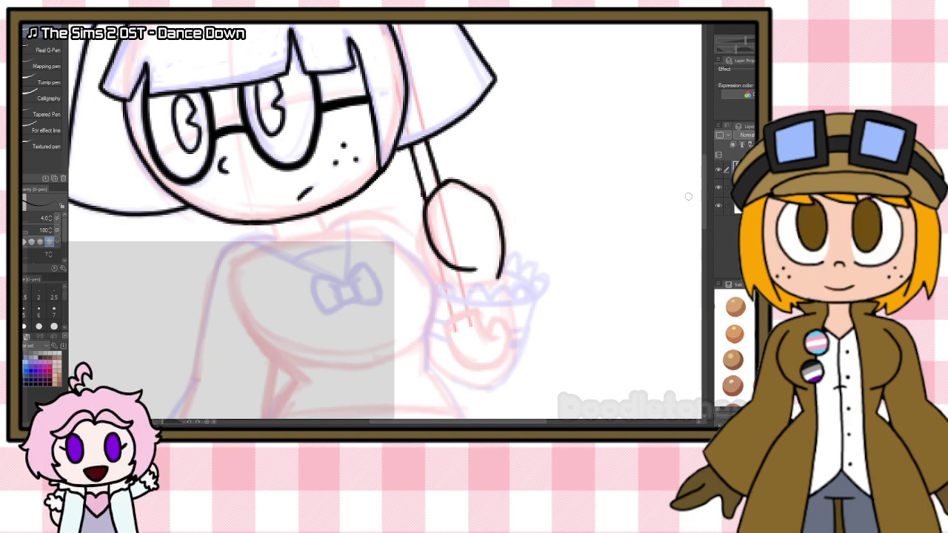
Step: Ink the parasol handle below the raised hand, ending in the curled hook traced from the red sketch
{"action": "scroll", "coordinate": [669, 203], "scroll_direction": "down", "scroll_amount": 1}
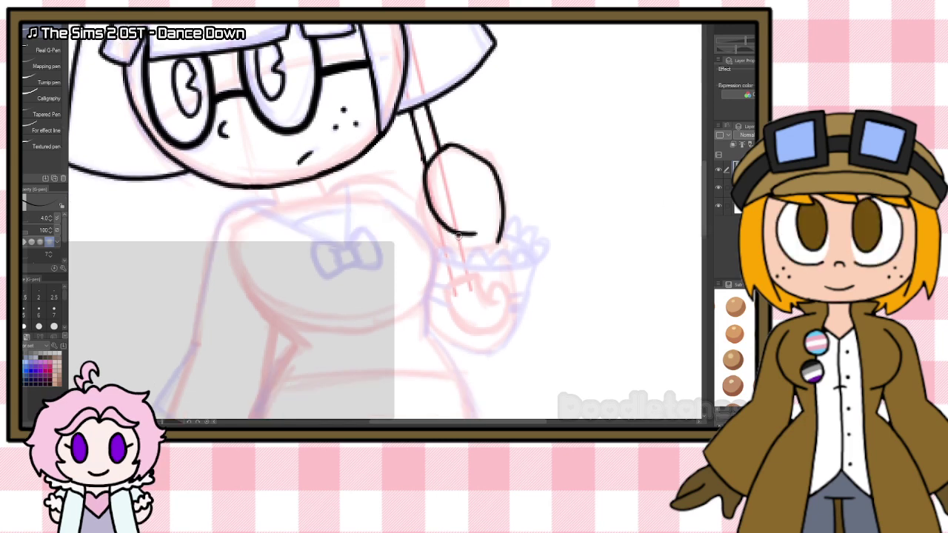
{"action": "left_click_drag", "start_coordinate": [460, 234], "coordinate": [463, 271]}
{"action": "key", "text": "ctrl+z"}
{"action": "left_click_drag", "start_coordinate": [454, 231], "coordinate": [468, 277]}
{"action": "mouse_move", "coordinate": [435, 217]}
{"action": "left_mouse_down"}
{"action": "mouse_move", "coordinate": [449, 297]}
{"action": "mouse_move", "coordinate": [456, 275]}
{"action": "mouse_move", "coordinate": [475, 277]}
{"action": "mouse_move", "coordinate": [493, 300]}
{"action": "mouse_move", "coordinate": [449, 304]}
{"action": "mouse_move", "coordinate": [459, 322]}
{"action": "mouse_move", "coordinate": [496, 323]}
{"action": "mouse_move", "coordinate": [503, 296]}
{"action": "mouse_move", "coordinate": [456, 318]}
{"action": "mouse_move", "coordinate": [494, 324]}
{"action": "mouse_move", "coordinate": [505, 296]}
{"action": "mouse_move", "coordinate": [483, 293]}
{"action": "left_mouse_up"}
{"action": "key", "text": "ctrl+z"}
{"action": "key", "text": "ctrl+z"}
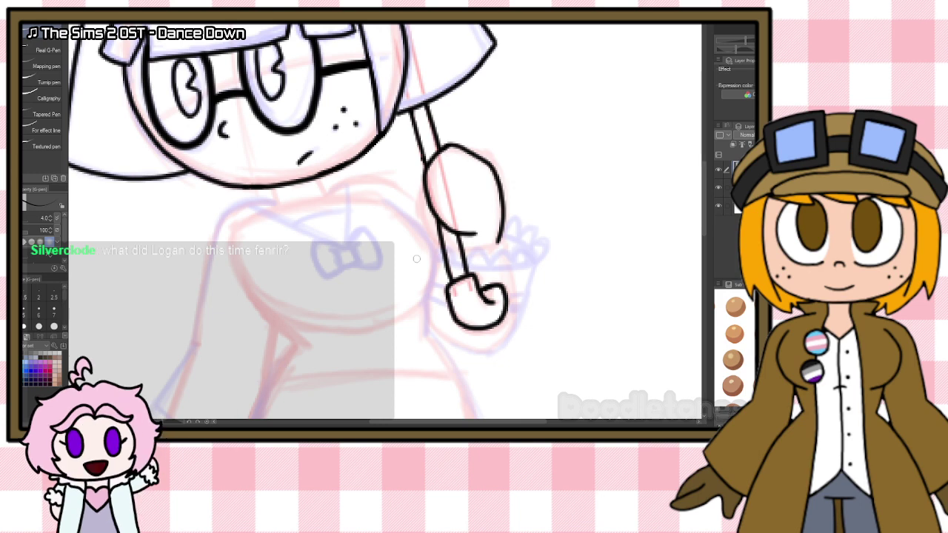
Step: Ink the first torso outlines: the short neck sides, the raised sleeve's cuff edge and both side curves of the chest
{"action": "mouse_move", "coordinate": [315, 178]}
{"action": "left_mouse_down"}
{"action": "mouse_move", "coordinate": [321, 192]}
{"action": "mouse_move", "coordinate": [280, 198]}
{"action": "left_mouse_up"}
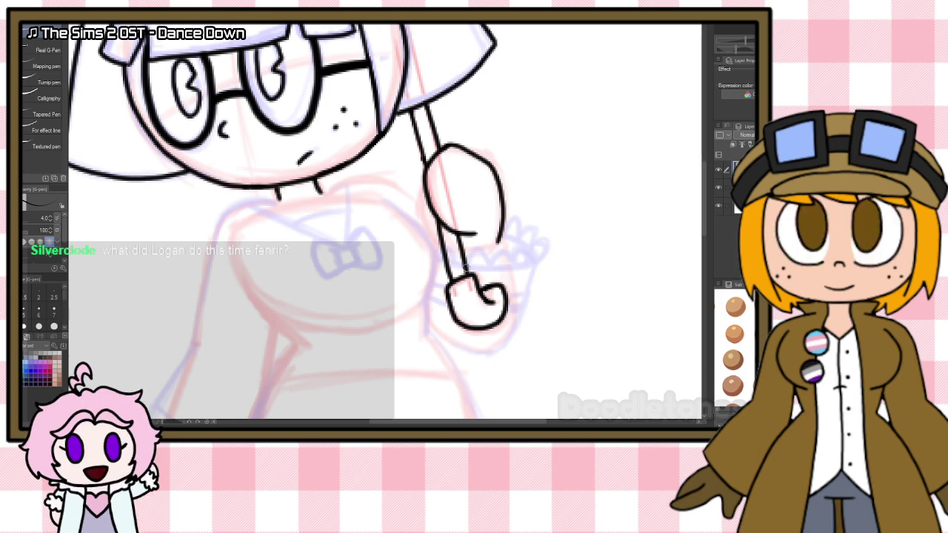
{"action": "mouse_move", "coordinate": [474, 269]}
{"action": "left_mouse_down"}
{"action": "mouse_move", "coordinate": [535, 264]}
{"action": "mouse_move", "coordinate": [500, 346]}
{"action": "left_mouse_up"}
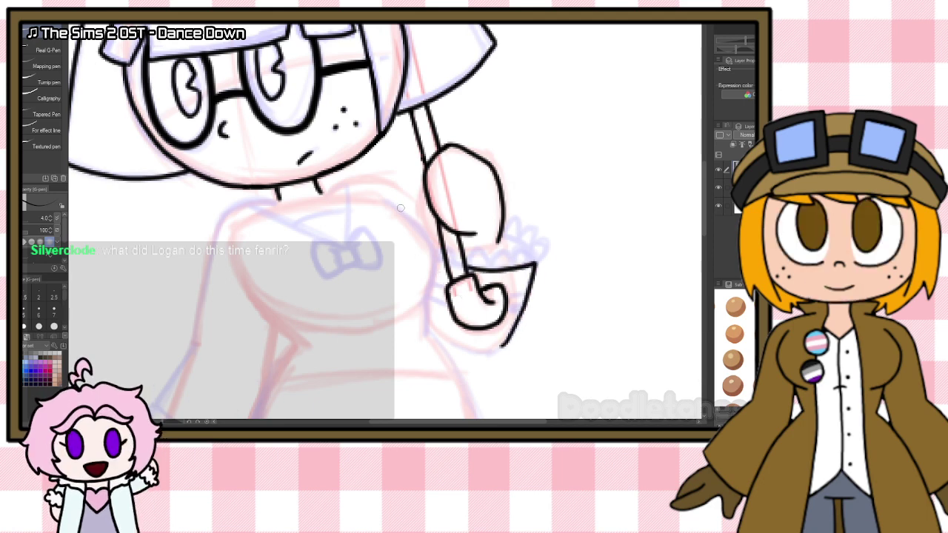
{"action": "mouse_move", "coordinate": [388, 201]}
{"action": "left_mouse_down"}
{"action": "mouse_move", "coordinate": [431, 236]}
{"action": "mouse_move", "coordinate": [437, 274]}
{"action": "mouse_move", "coordinate": [422, 303]}
{"action": "left_mouse_up"}
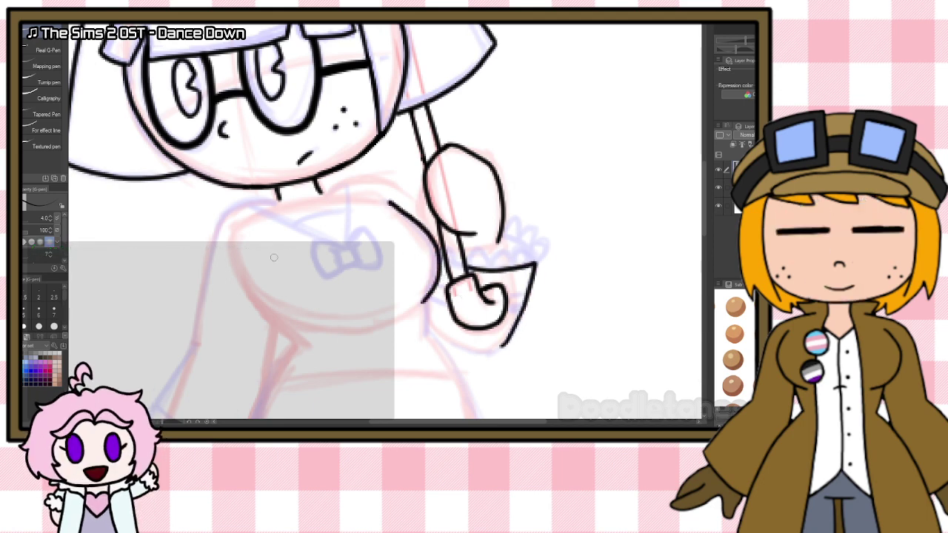
{"action": "left_click_drag", "start_coordinate": [235, 245], "coordinate": [309, 324]}
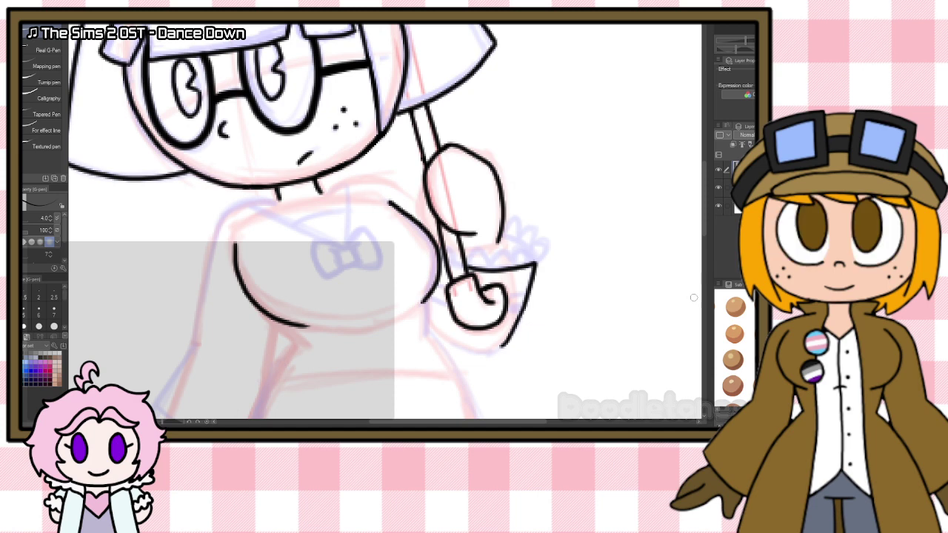
Step: Ink the small square knot of the chest bow and undo the loop tried beside it
{"action": "left_click_drag", "start_coordinate": [705, 220], "coordinate": [704, 223]}
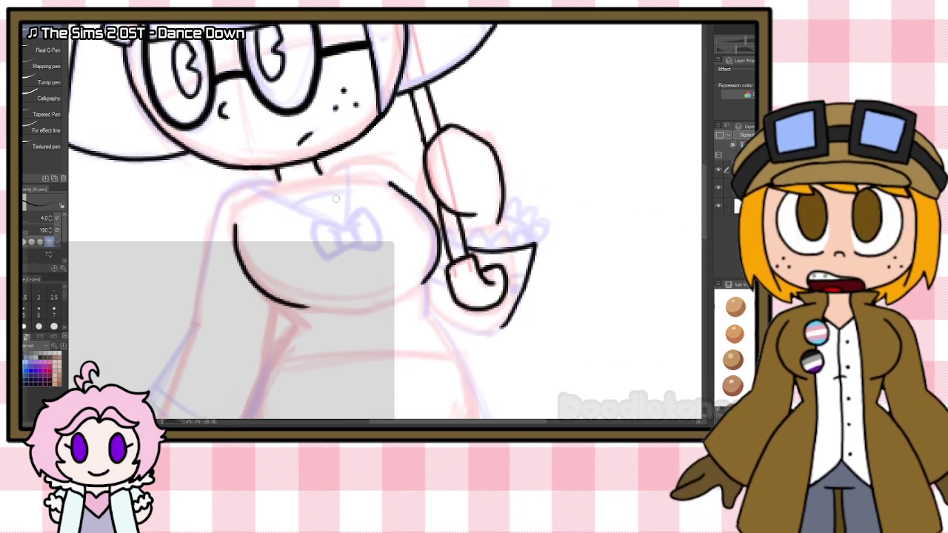
{"action": "mouse_move", "coordinate": [338, 229]}
{"action": "left_mouse_down"}
{"action": "mouse_move", "coordinate": [358, 241]}
{"action": "mouse_move", "coordinate": [345, 246]}
{"action": "mouse_move", "coordinate": [359, 230]}
{"action": "mouse_move", "coordinate": [352, 217]}
{"action": "mouse_move", "coordinate": [371, 212]}
{"action": "mouse_move", "coordinate": [359, 244]}
{"action": "left_mouse_up"}
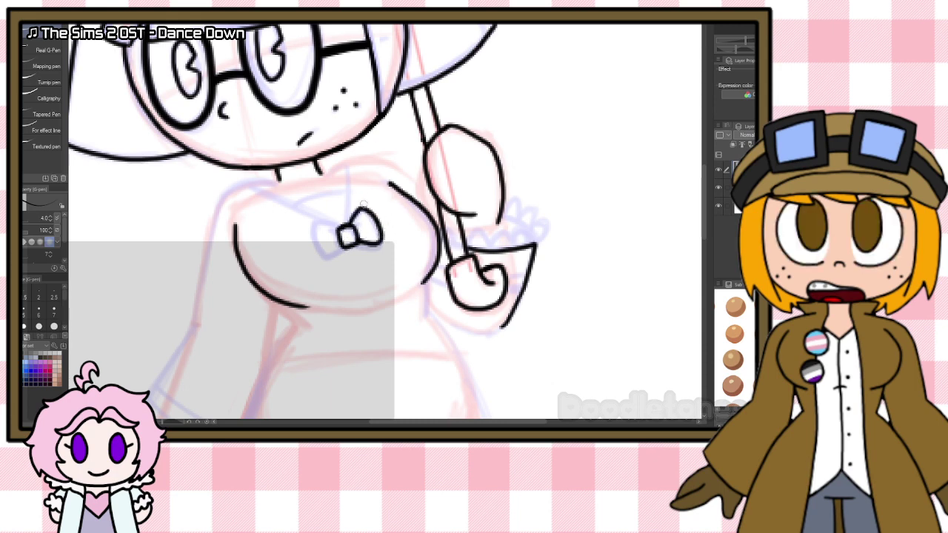
{"action": "key", "text": "ctrl+z"}
{"action": "key", "text": "ctrl+z"}
{"action": "key", "text": "ctrl+z"}
{"action": "key", "text": "ctrl+z"}
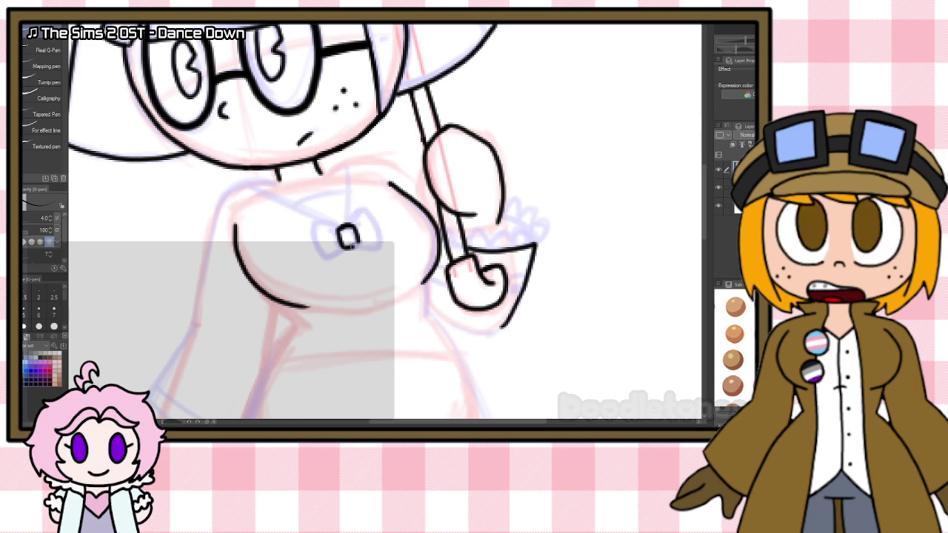
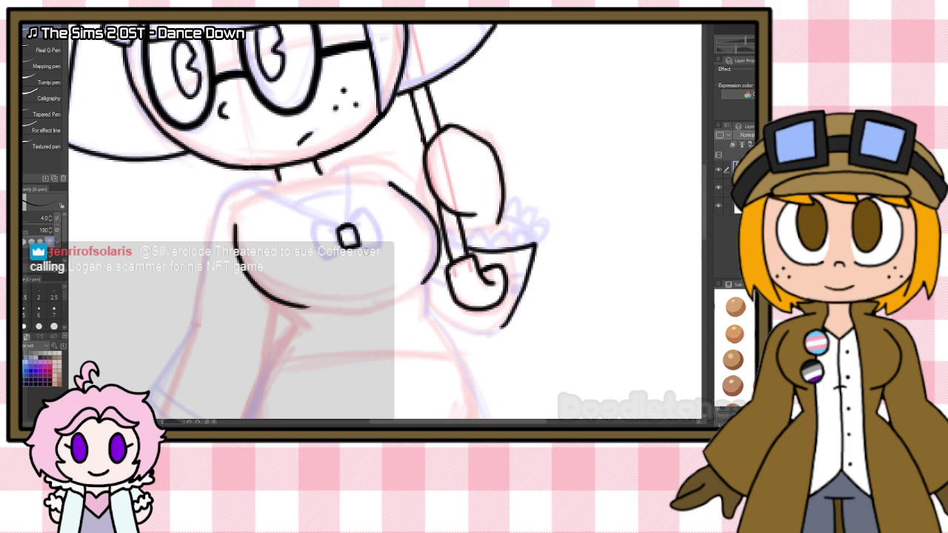
Step: Ink the scalloped ruffle around the opening of the raised sleeve, including the scallops behind the wrist
{"action": "mouse_move", "coordinate": [467, 249]}
{"action": "left_mouse_down"}
{"action": "mouse_move", "coordinate": [475, 236]}
{"action": "mouse_move", "coordinate": [488, 248]}
{"action": "mouse_move", "coordinate": [497, 234]}
{"action": "mouse_move", "coordinate": [508, 248]}
{"action": "mouse_move", "coordinate": [530, 240]}
{"action": "left_mouse_up"}
{"action": "mouse_move", "coordinate": [529, 245]}
{"action": "left_mouse_down"}
{"action": "mouse_move", "coordinate": [531, 221]}
{"action": "mouse_move", "coordinate": [505, 216]}
{"action": "mouse_move", "coordinate": [529, 219]}
{"action": "mouse_move", "coordinate": [509, 199]}
{"action": "left_mouse_up"}
{"action": "left_click_drag", "start_coordinate": [514, 213], "coordinate": [501, 201]}
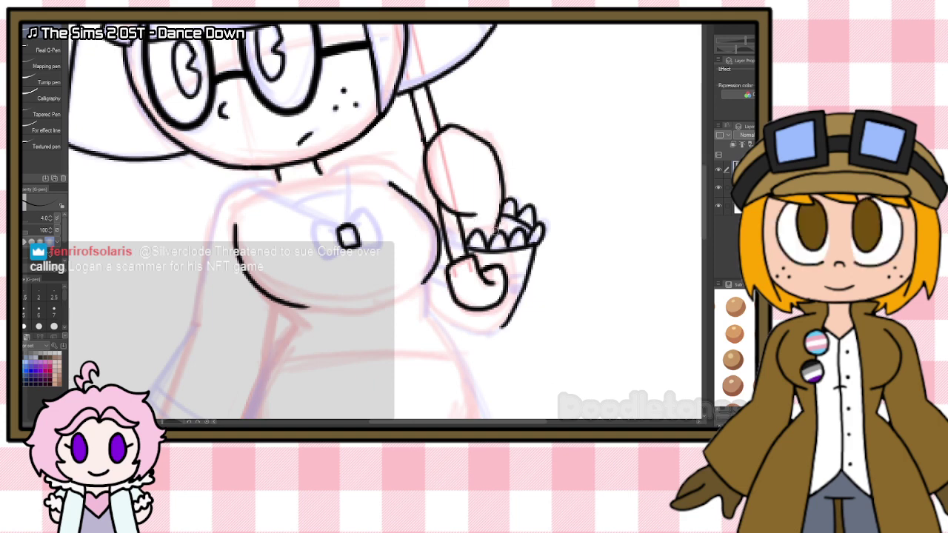
Step: Ink the thumb and shoulder line on the parasol side, and complete the chest bow with its two loops
{"action": "left_click_drag", "start_coordinate": [425, 175], "coordinate": [428, 211]}
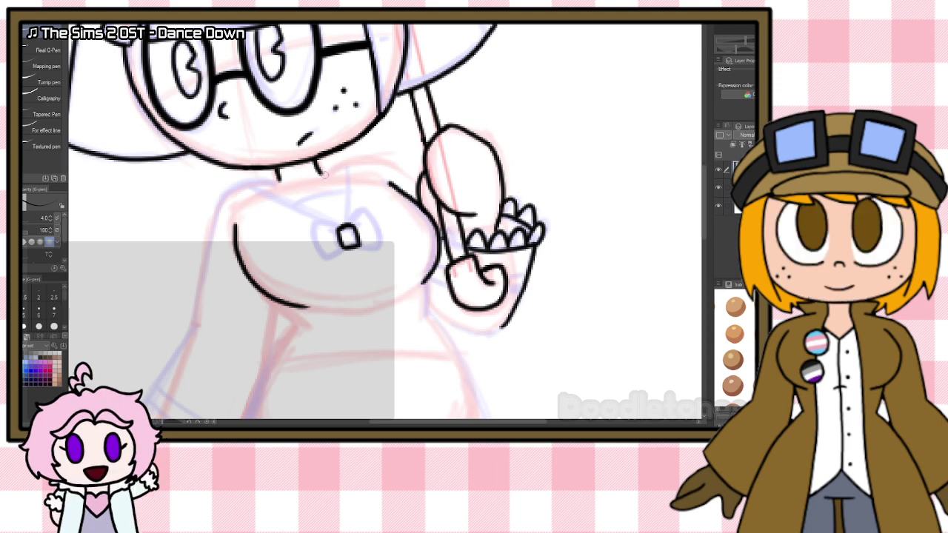
{"action": "mouse_move", "coordinate": [323, 174]}
{"action": "left_mouse_down"}
{"action": "mouse_move", "coordinate": [363, 158]}
{"action": "mouse_move", "coordinate": [404, 177]}
{"action": "left_mouse_up"}
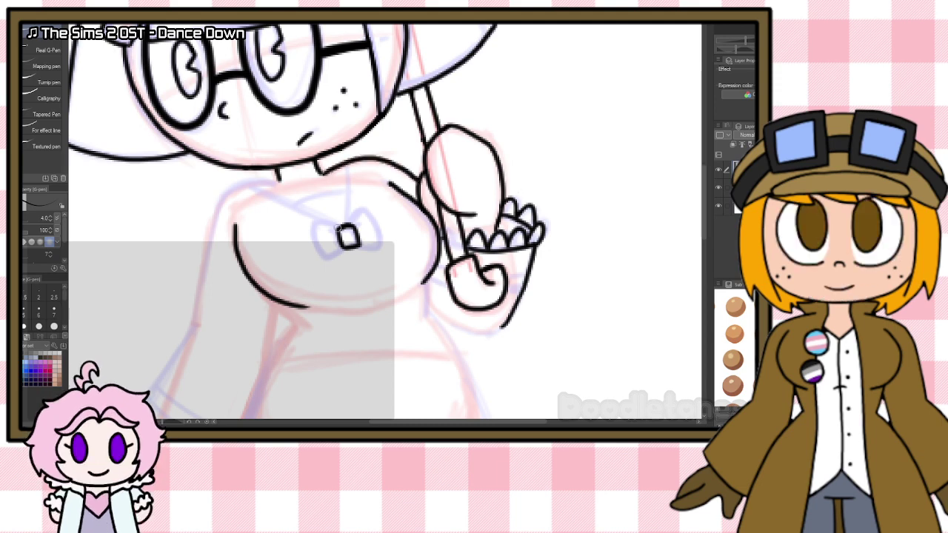
{"action": "mouse_move", "coordinate": [338, 228]}
{"action": "left_mouse_down"}
{"action": "mouse_move", "coordinate": [316, 252]}
{"action": "mouse_move", "coordinate": [324, 260]}
{"action": "mouse_move", "coordinate": [369, 213]}
{"action": "mouse_move", "coordinate": [383, 232]}
{"action": "mouse_move", "coordinate": [360, 246]}
{"action": "left_mouse_up"}
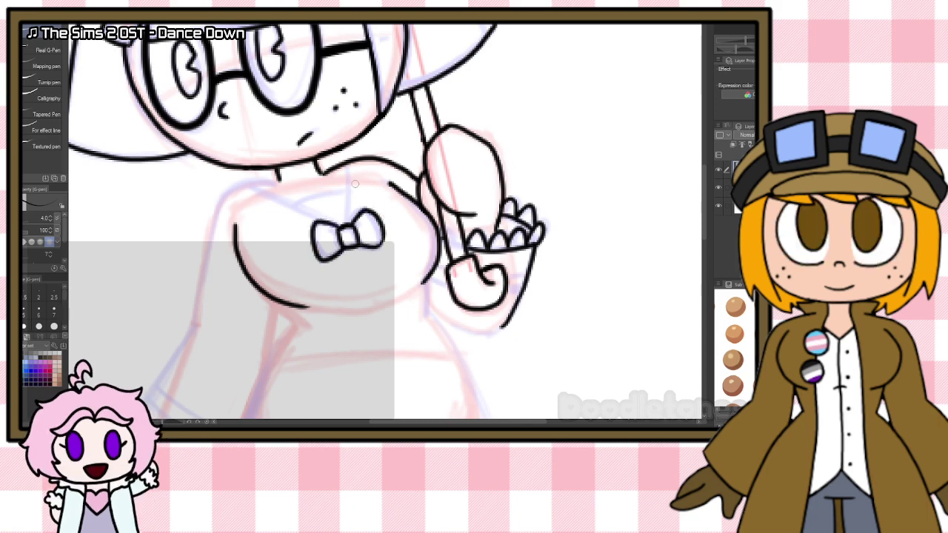
Step: Ink the collar lines converging on the bow and the outer shoulder and upper-arm line of the lowered arm
{"action": "left_click_drag", "start_coordinate": [348, 167], "coordinate": [347, 224]}
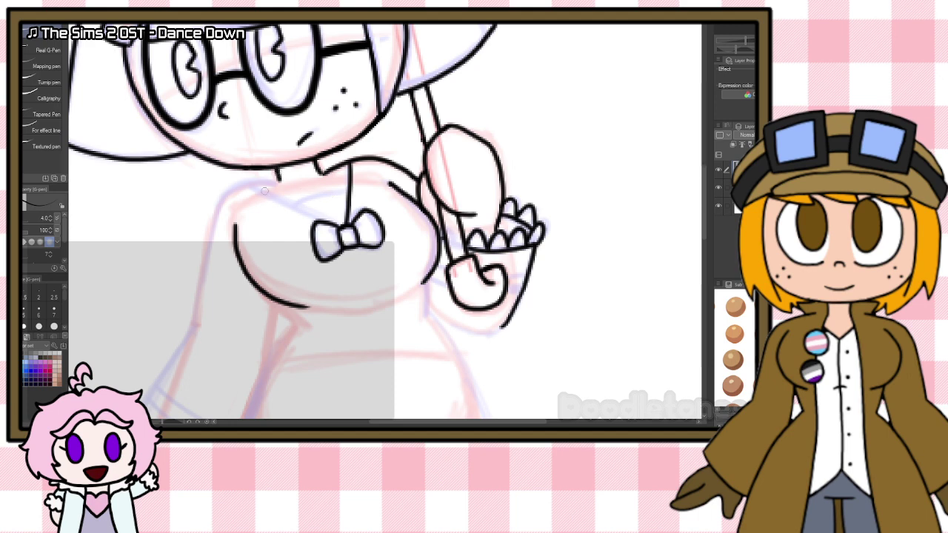
{"action": "mouse_move", "coordinate": [278, 180]}
{"action": "left_mouse_down"}
{"action": "mouse_move", "coordinate": [236, 188]}
{"action": "mouse_move", "coordinate": [192, 323]}
{"action": "left_mouse_up"}
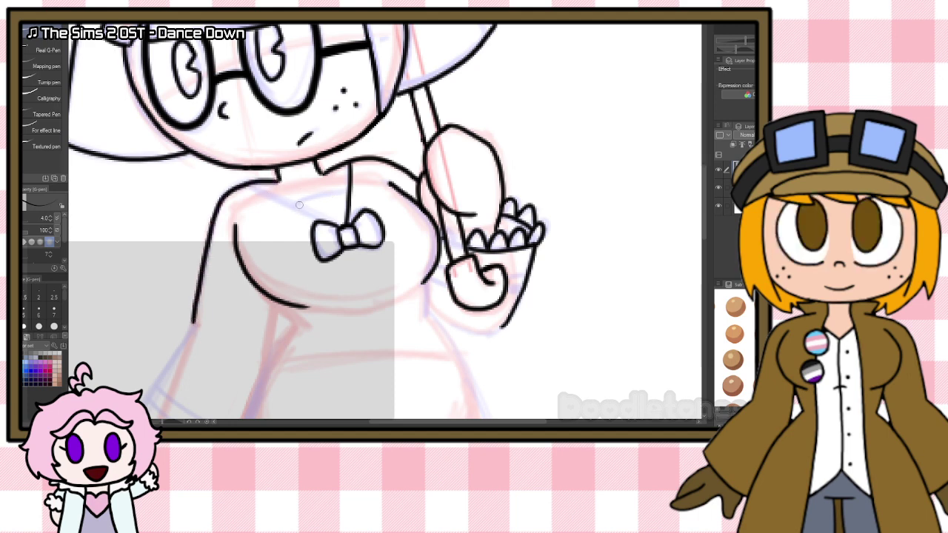
{"action": "left_click_drag", "start_coordinate": [256, 187], "coordinate": [342, 225]}
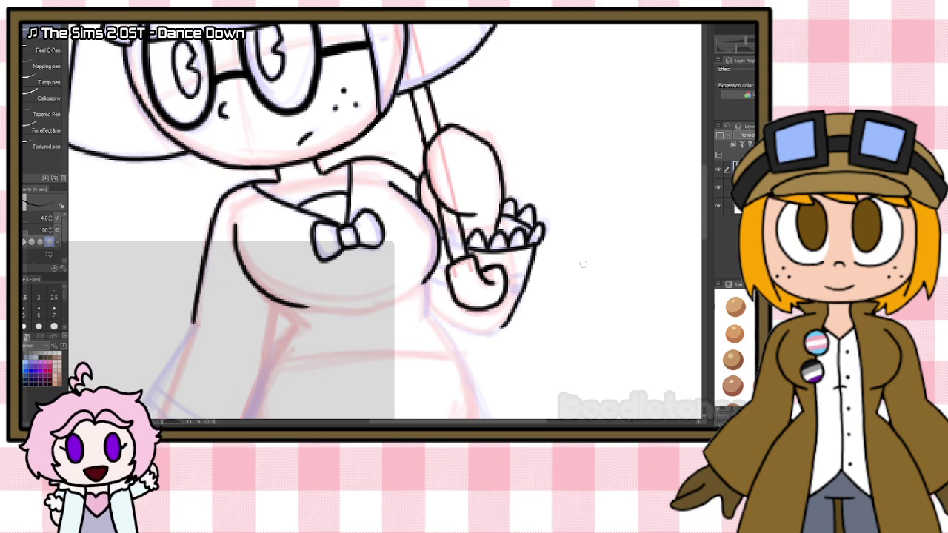
Step: Ink the curved underside of the raised sleeve and the stripes across its cuff behind the hook
{"action": "scroll", "coordinate": [385, 223], "scroll_direction": "down", "scroll_amount": 3}
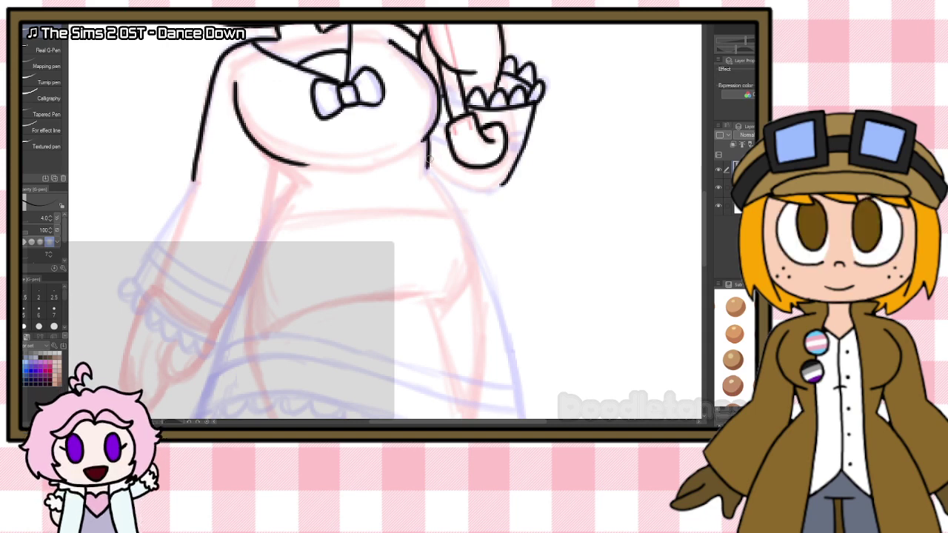
{"action": "mouse_move", "coordinate": [426, 157]}
{"action": "left_mouse_down"}
{"action": "mouse_move", "coordinate": [468, 188]}
{"action": "mouse_move", "coordinate": [511, 175]}
{"action": "left_mouse_up"}
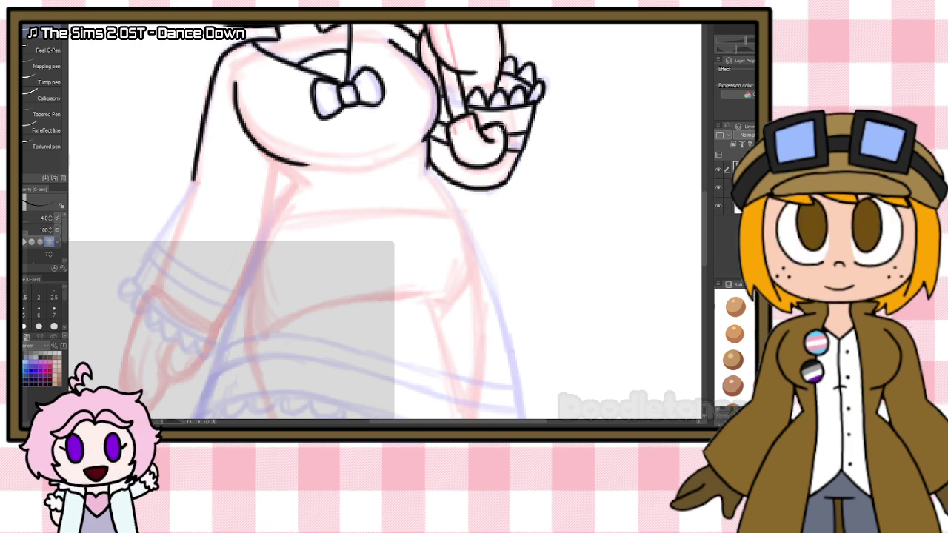
Step: Ink the notch at the waist below the chest and both flaring side edges of the dress down to the hem
{"action": "scroll", "coordinate": [614, 61], "scroll_direction": "down", "scroll_amount": 5}
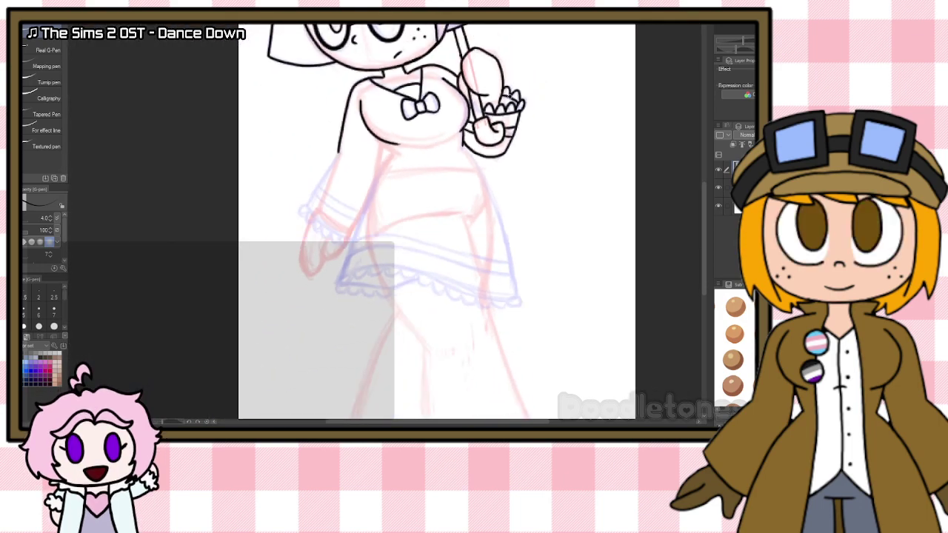
{"action": "scroll", "coordinate": [497, 148], "scroll_direction": "up", "scroll_amount": 3}
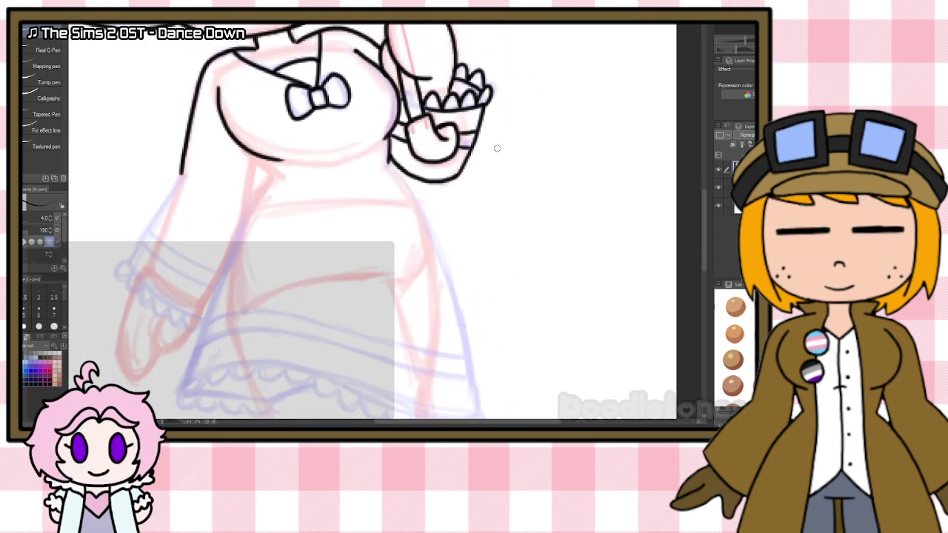
{"action": "left_click_drag", "start_coordinate": [252, 153], "coordinate": [266, 179]}
{"action": "mouse_move", "coordinate": [387, 161]}
{"action": "left_mouse_down"}
{"action": "mouse_move", "coordinate": [444, 261]}
{"action": "mouse_move", "coordinate": [473, 376]}
{"action": "left_mouse_up"}
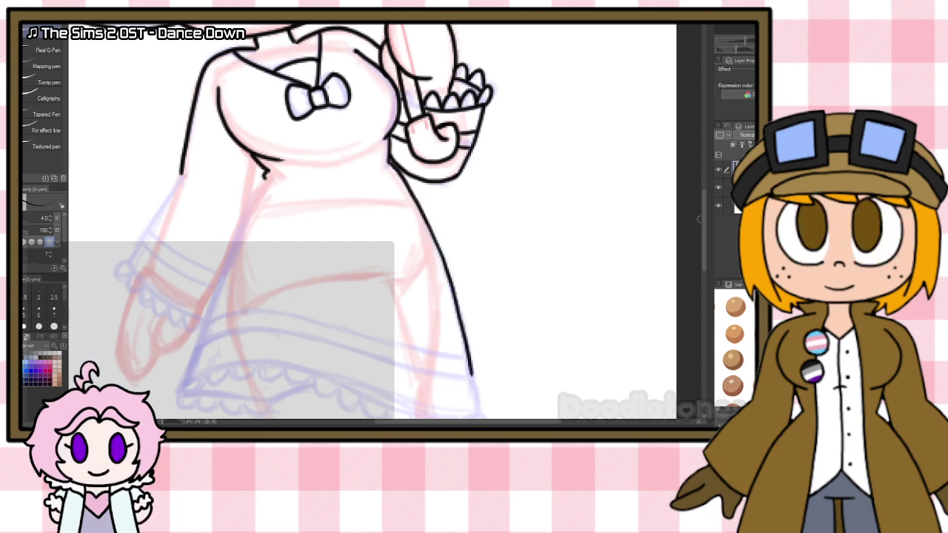
{"action": "scroll", "coordinate": [533, 311], "scroll_direction": "down", "scroll_amount": 2}
{"action": "left_click_drag", "start_coordinate": [472, 340], "coordinate": [480, 369]}
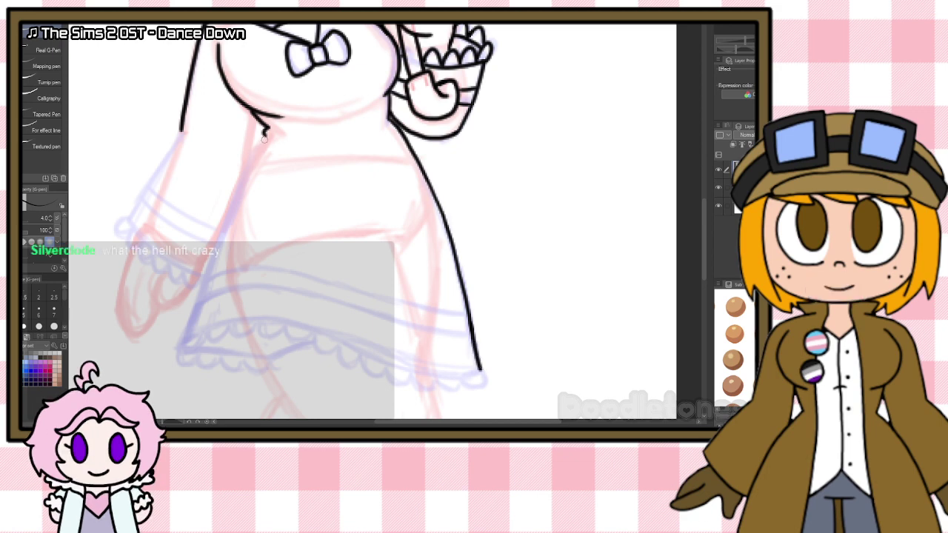
{"action": "left_click_drag", "start_coordinate": [265, 133], "coordinate": [178, 350]}
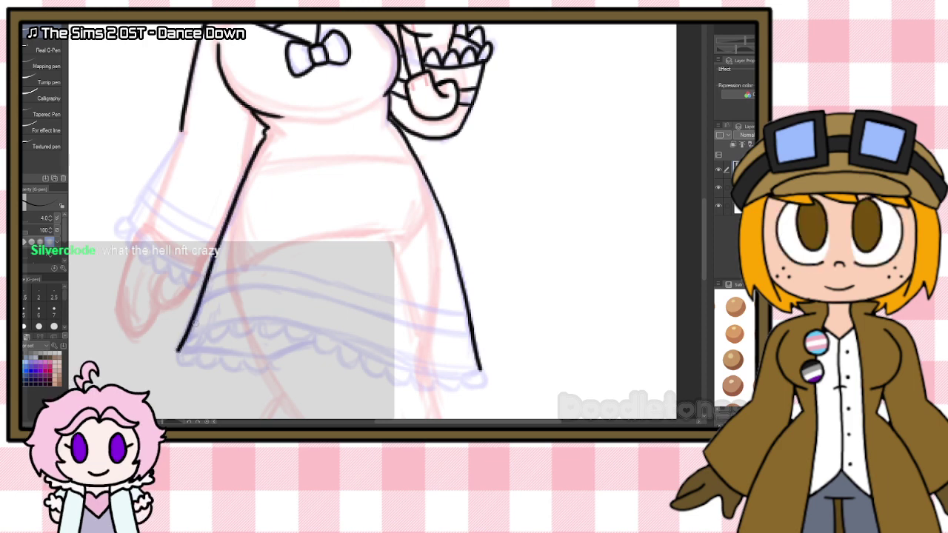
Step: Ink the lowered sleeve's forearm and cuff with two parallel stripes and a scalloped ruffle, plus the inner finger beneath it
{"action": "mouse_move", "coordinate": [182, 131]}
{"action": "left_mouse_down"}
{"action": "mouse_move", "coordinate": [128, 219]}
{"action": "mouse_move", "coordinate": [205, 274]}
{"action": "left_mouse_up"}
{"action": "left_click_drag", "start_coordinate": [143, 199], "coordinate": [205, 238]}
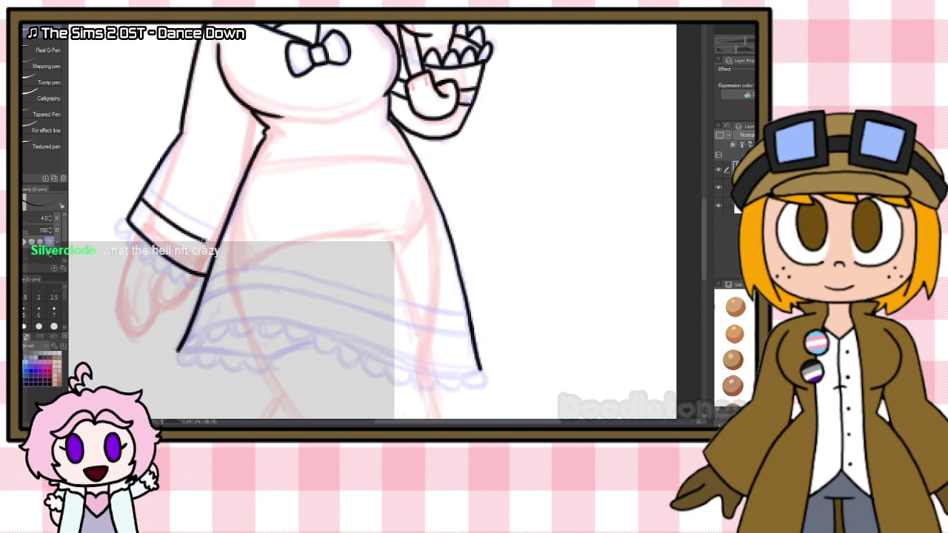
{"action": "left_click_drag", "start_coordinate": [149, 184], "coordinate": [221, 234]}
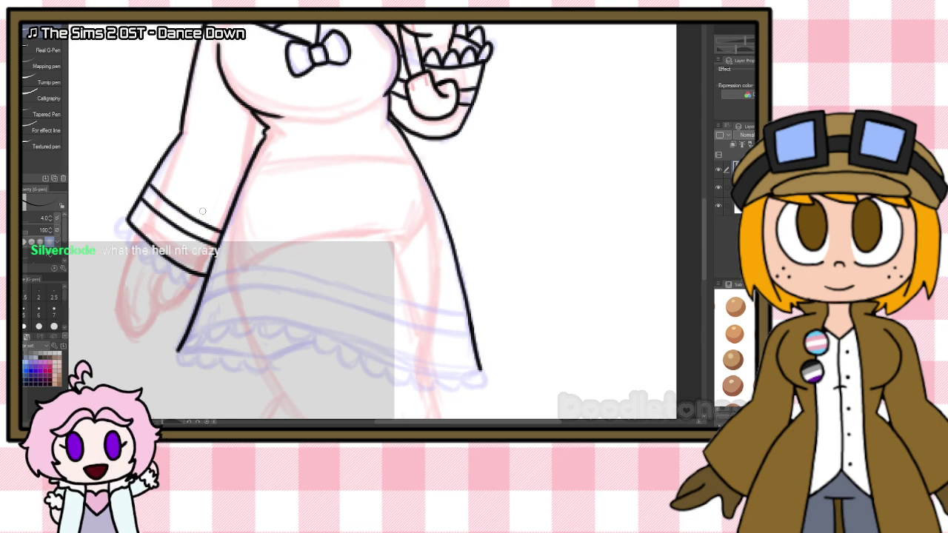
{"action": "mouse_move", "coordinate": [129, 219]}
{"action": "left_mouse_down"}
{"action": "mouse_move", "coordinate": [138, 240]}
{"action": "mouse_move", "coordinate": [148, 224]}
{"action": "mouse_move", "coordinate": [143, 243]}
{"action": "mouse_move", "coordinate": [155, 267]}
{"action": "mouse_move", "coordinate": [171, 263]}
{"action": "mouse_move", "coordinate": [174, 278]}
{"action": "mouse_move", "coordinate": [204, 281]}
{"action": "mouse_move", "coordinate": [164, 309]}
{"action": "mouse_move", "coordinate": [188, 295]}
{"action": "left_mouse_up"}
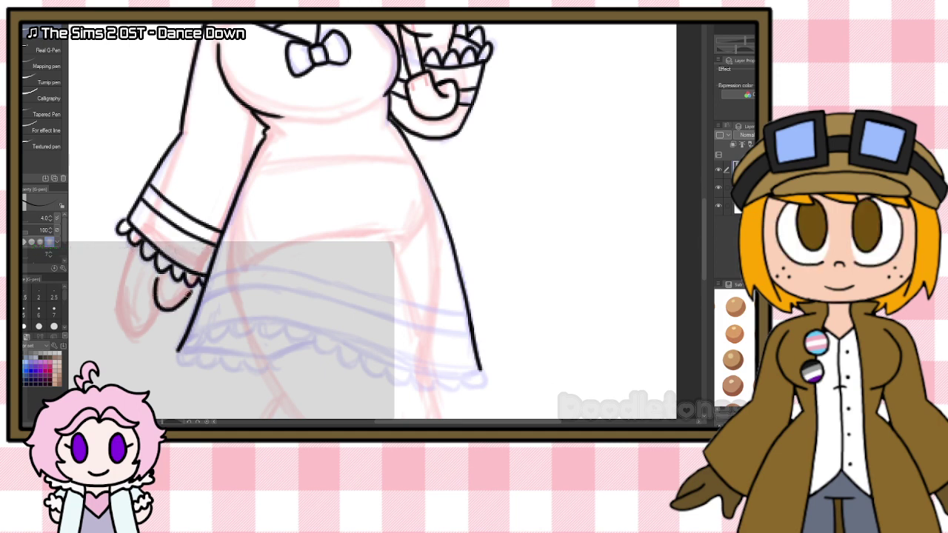
Step: Ink the outer outline of the lowered hand below the ruffle, redrawing it once to follow the sketch
{"action": "mouse_move", "coordinate": [134, 248]}
{"action": "left_mouse_down"}
{"action": "mouse_move", "coordinate": [125, 280]}
{"action": "mouse_move", "coordinate": [130, 332]}
{"action": "mouse_move", "coordinate": [161, 315]}
{"action": "left_mouse_up"}
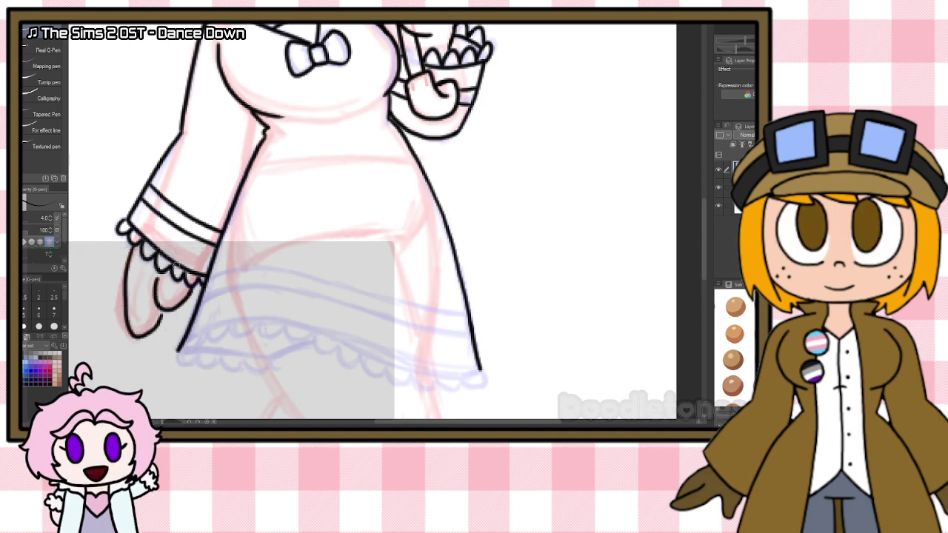
{"action": "key", "text": "ctrl+z"}
{"action": "mouse_move", "coordinate": [133, 244]}
{"action": "left_mouse_down"}
{"action": "mouse_move", "coordinate": [121, 320]}
{"action": "mouse_move", "coordinate": [154, 328]}
{"action": "mouse_move", "coordinate": [163, 305]}
{"action": "mouse_move", "coordinate": [165, 326]}
{"action": "mouse_move", "coordinate": [154, 333]}
{"action": "left_mouse_up"}
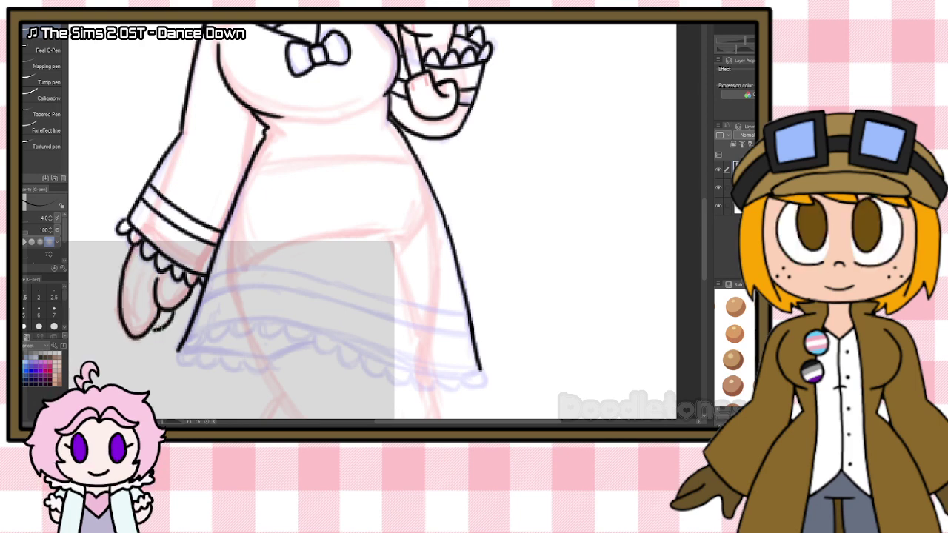
Step: Redo the inner finger line beside the dress and ink the lowered sleeve's inner edge next to the waist
{"action": "key", "text": "ctrl+z"}
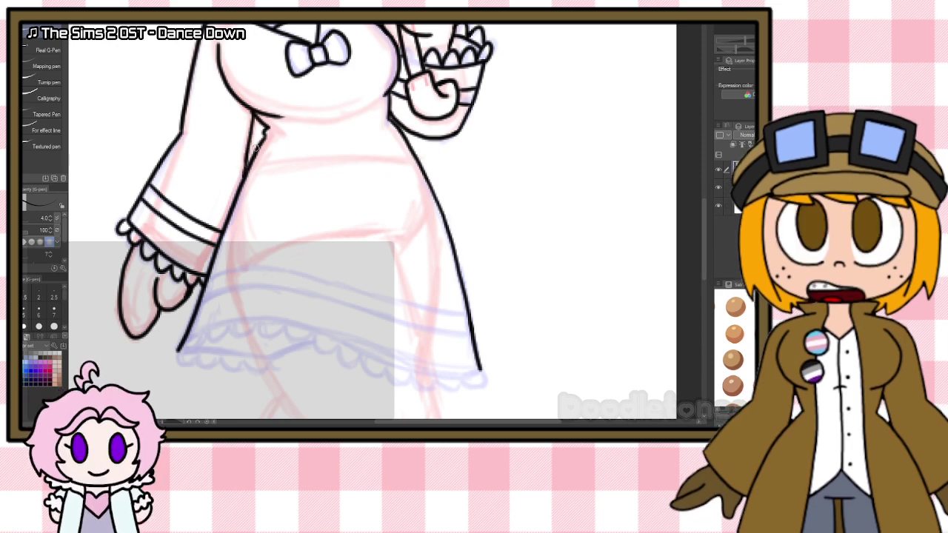
{"action": "left_click_drag", "start_coordinate": [252, 116], "coordinate": [254, 149]}
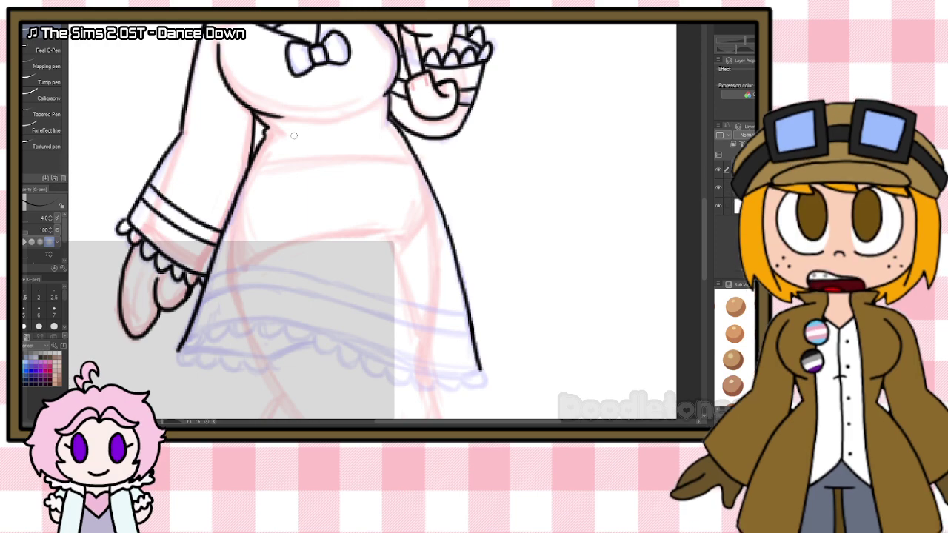
Step: Ink the dress's curved front hem with a scalloped ruffle below it and two parallel stripes above
{"action": "left_click_drag", "start_coordinate": [704, 213], "coordinate": [685, 243]}
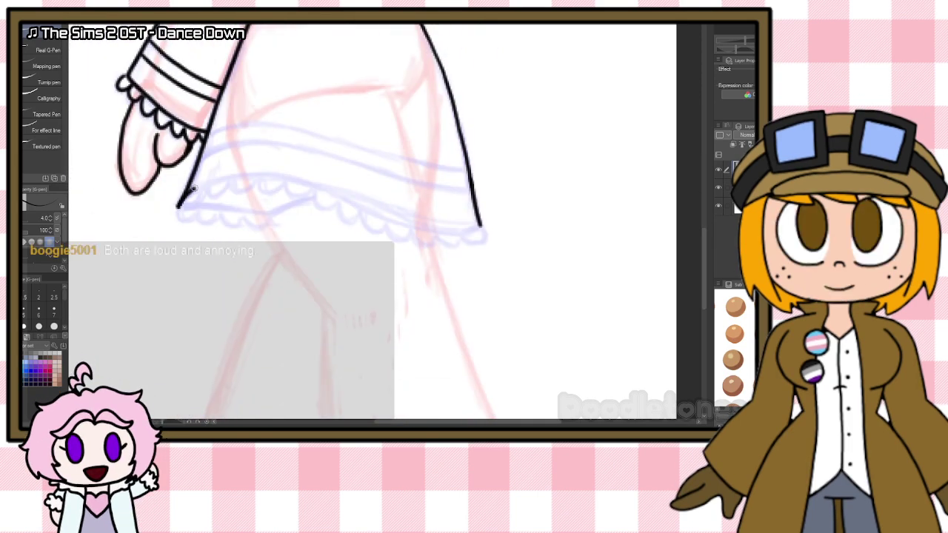
{"action": "mouse_move", "coordinate": [179, 205]}
{"action": "left_mouse_down"}
{"action": "mouse_move", "coordinate": [239, 176]}
{"action": "mouse_move", "coordinate": [301, 182]}
{"action": "mouse_move", "coordinate": [474, 229]}
{"action": "left_mouse_up"}
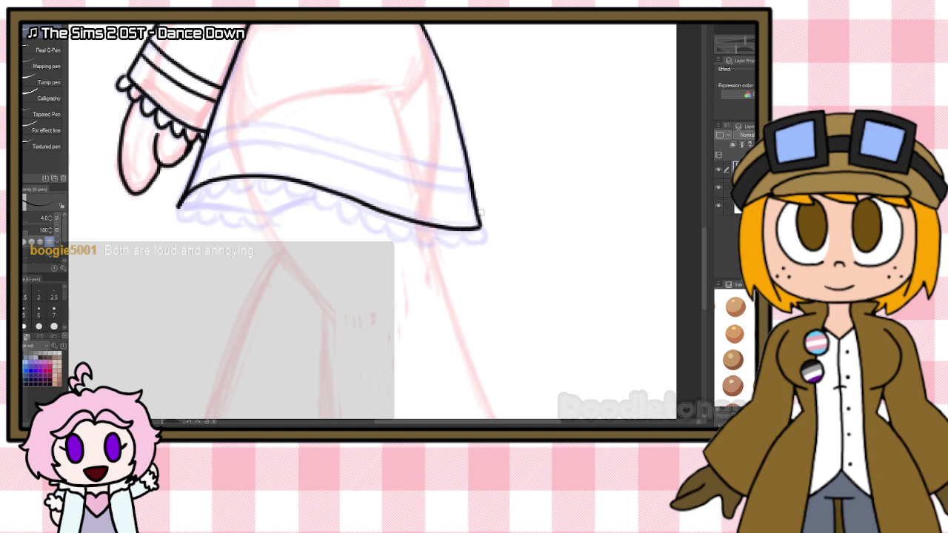
{"action": "mouse_move", "coordinate": [179, 207]}
{"action": "left_mouse_down"}
{"action": "mouse_move", "coordinate": [235, 173]}
{"action": "mouse_move", "coordinate": [230, 186]}
{"action": "mouse_move", "coordinate": [282, 179]}
{"action": "mouse_move", "coordinate": [305, 185]}
{"action": "mouse_move", "coordinate": [313, 204]}
{"action": "mouse_move", "coordinate": [329, 194]}
{"action": "mouse_move", "coordinate": [333, 212]}
{"action": "mouse_move", "coordinate": [358, 198]}
{"action": "mouse_move", "coordinate": [353, 212]}
{"action": "mouse_move", "coordinate": [382, 213]}
{"action": "mouse_move", "coordinate": [386, 233]}
{"action": "mouse_move", "coordinate": [406, 217]}
{"action": "mouse_move", "coordinate": [397, 219]}
{"action": "mouse_move", "coordinate": [443, 236]}
{"action": "mouse_move", "coordinate": [489, 229]}
{"action": "left_mouse_up"}
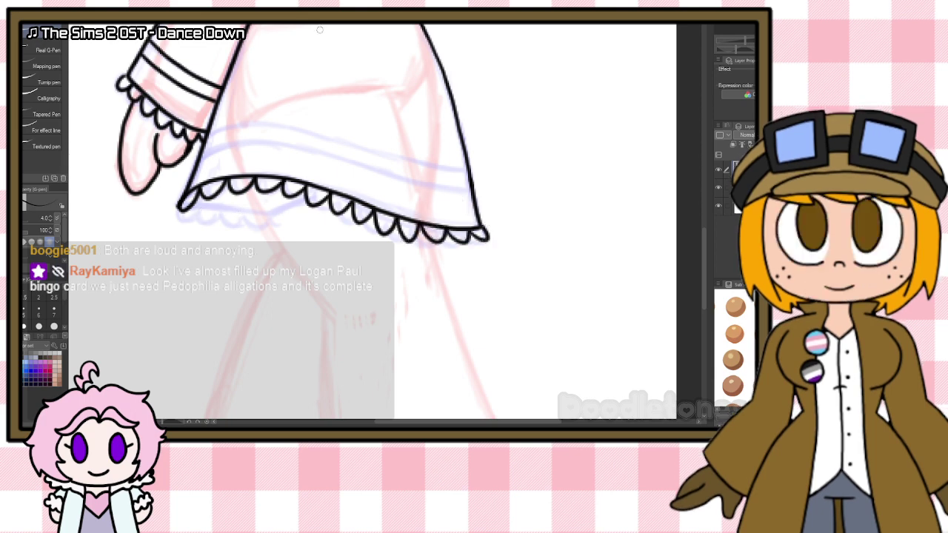
{"action": "mouse_move", "coordinate": [197, 164]}
{"action": "left_mouse_down"}
{"action": "mouse_move", "coordinate": [272, 142]}
{"action": "mouse_move", "coordinate": [469, 191]}
{"action": "left_mouse_up"}
{"action": "mouse_move", "coordinate": [207, 134]}
{"action": "left_mouse_down"}
{"action": "mouse_move", "coordinate": [268, 123]}
{"action": "mouse_move", "coordinate": [467, 165]}
{"action": "left_mouse_up"}
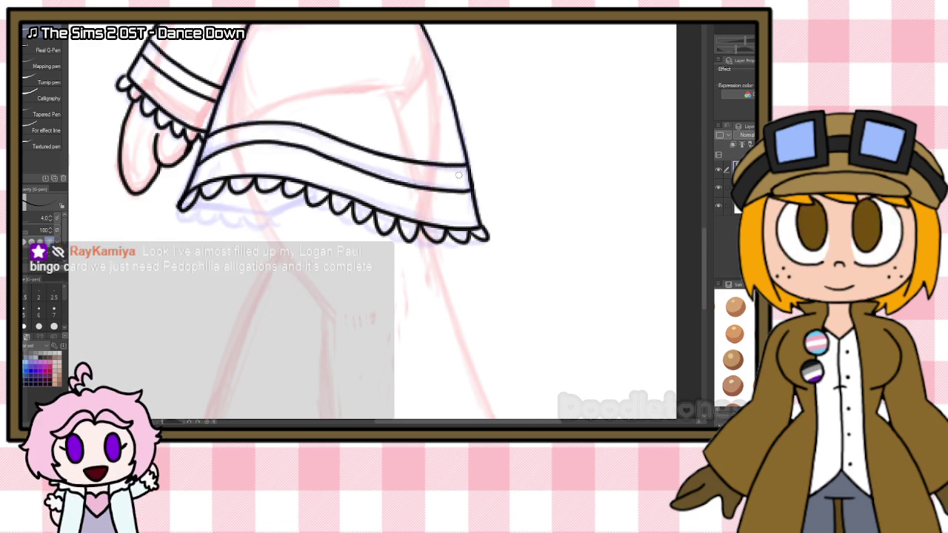
Step: Ink the front leg's outer edge from the hem to the foot and the thigh line down to the knee
{"action": "scroll", "coordinate": [683, 215], "scroll_direction": "down", "scroll_amount": 5}
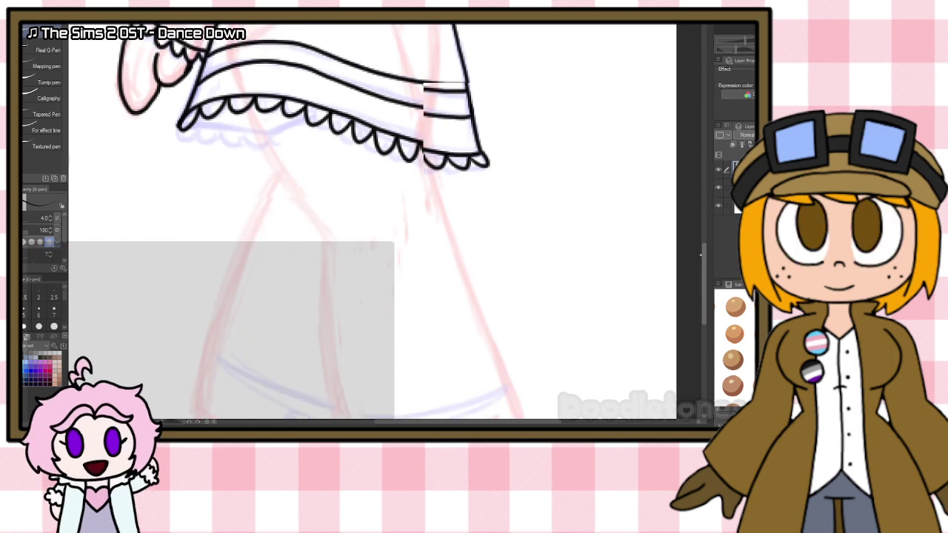
{"action": "left_click_drag", "start_coordinate": [692, 274], "coordinate": [692, 263]}
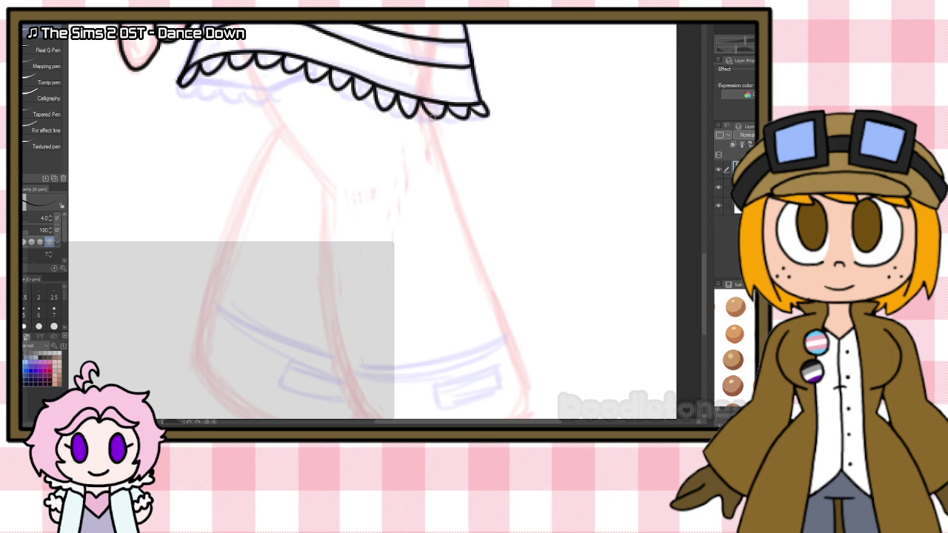
{"action": "left_click_drag", "start_coordinate": [433, 118], "coordinate": [532, 403]}
{"action": "mouse_move", "coordinate": [250, 66]}
{"action": "left_mouse_down"}
{"action": "mouse_move", "coordinate": [276, 122]}
{"action": "mouse_move", "coordinate": [329, 184]}
{"action": "left_mouse_up"}
{"action": "scroll", "coordinate": [699, 274], "scroll_direction": "down", "scroll_amount": 2}
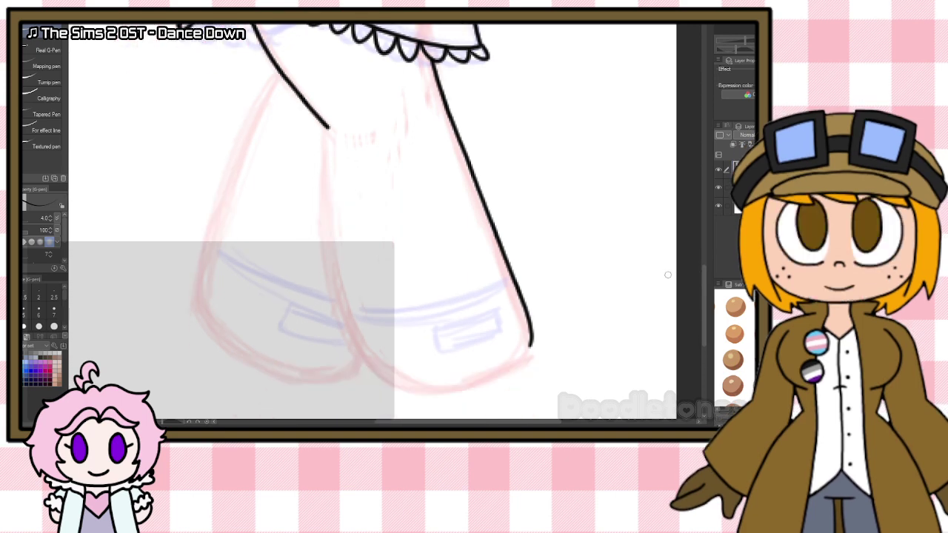
Step: Ink the front leg's inner edge from the knee and close the rounded foot, redrawing strokes until the outline joins smoothly
{"action": "mouse_move", "coordinate": [326, 127]}
{"action": "left_mouse_down"}
{"action": "mouse_move", "coordinate": [335, 281]}
{"action": "mouse_move", "coordinate": [392, 380]}
{"action": "mouse_move", "coordinate": [426, 390]}
{"action": "mouse_move", "coordinate": [475, 384]}
{"action": "left_mouse_up"}
{"action": "key", "text": "ctrl+z"}
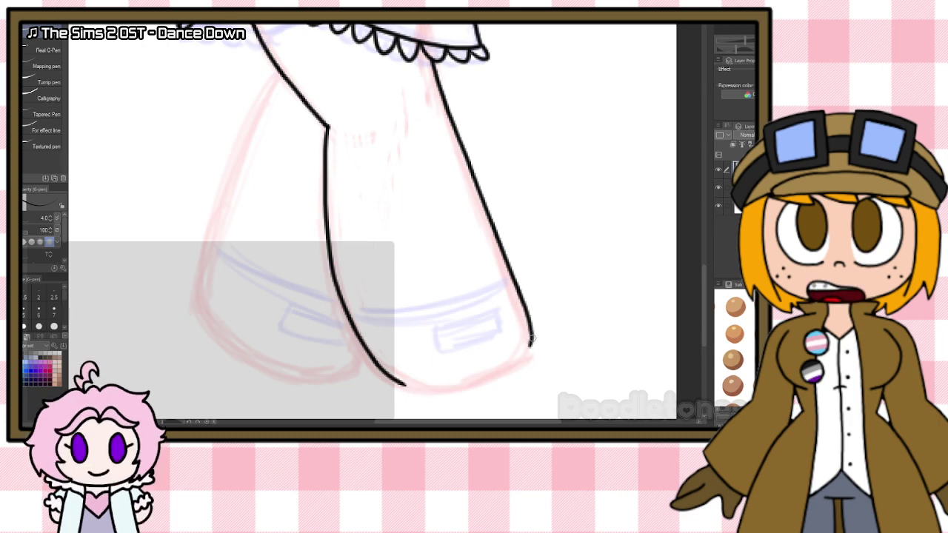
{"action": "mouse_move", "coordinate": [531, 339]}
{"action": "left_mouse_down"}
{"action": "mouse_move", "coordinate": [520, 359]}
{"action": "mouse_move", "coordinate": [465, 387]}
{"action": "left_mouse_up"}
{"action": "left_click_drag", "start_coordinate": [402, 384], "coordinate": [471, 385]}
{"action": "key", "text": "ctrl+z"}
{"action": "left_click_drag", "start_coordinate": [531, 332], "coordinate": [521, 359]}
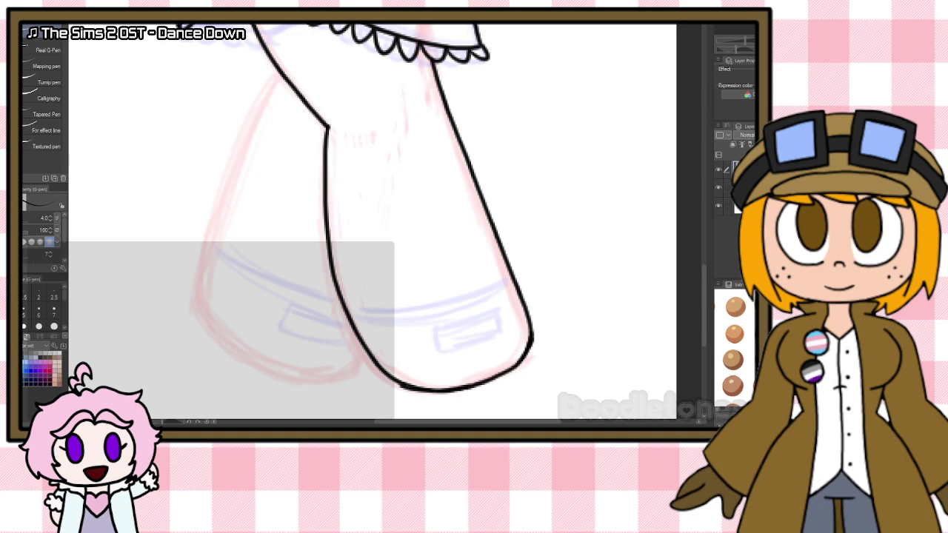
{"action": "key", "text": "e"}
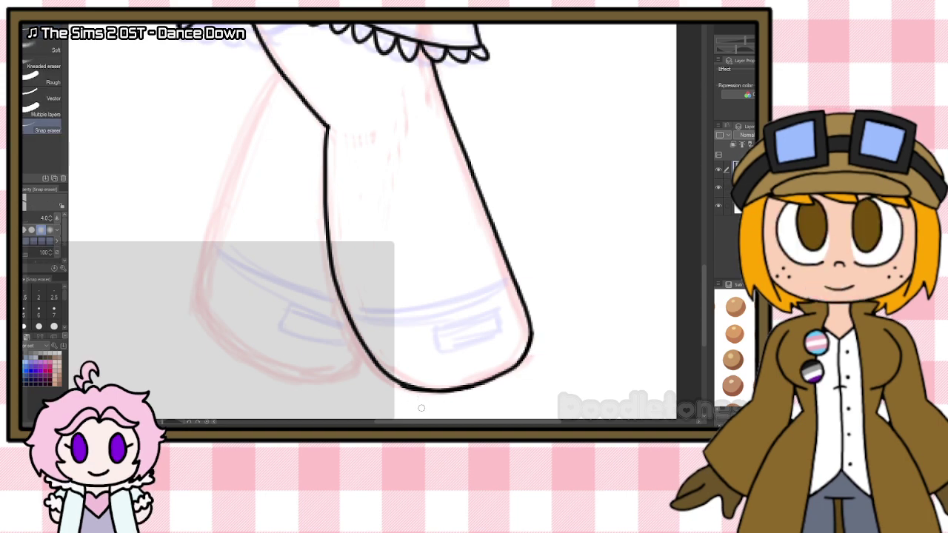
{"action": "key", "text": "p"}
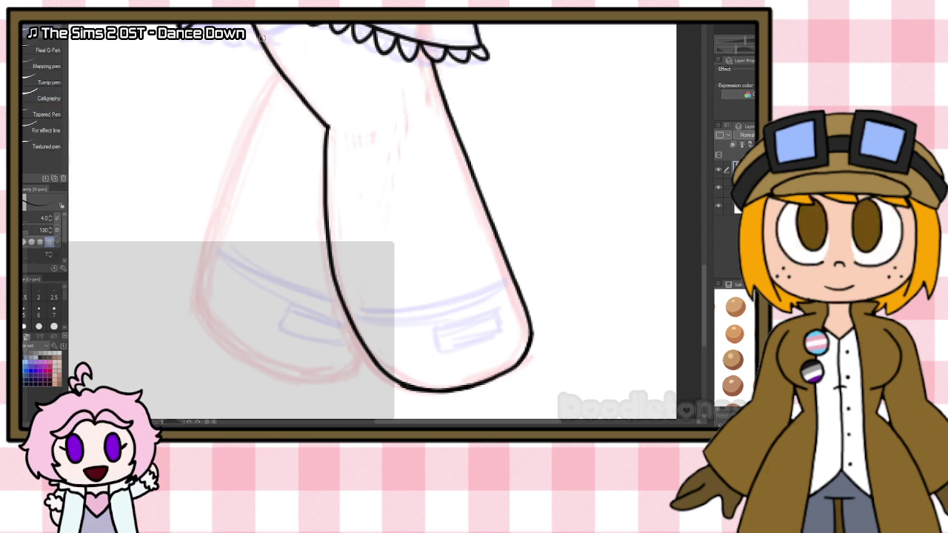
Step: Ink the short hem curve across the upper thigh and the front shoe's top band with its small rectangular buckle
{"action": "left_click_drag", "start_coordinate": [262, 37], "coordinate": [296, 24]}
{"action": "mouse_move", "coordinate": [352, 314]}
{"action": "left_mouse_down"}
{"action": "mouse_move", "coordinate": [415, 312]}
{"action": "mouse_move", "coordinate": [513, 281]}
{"action": "left_mouse_up"}
{"action": "mouse_move", "coordinate": [434, 326]}
{"action": "left_mouse_down"}
{"action": "mouse_move", "coordinate": [498, 308]}
{"action": "mouse_move", "coordinate": [501, 329]}
{"action": "left_mouse_up"}
{"action": "mouse_move", "coordinate": [437, 338]}
{"action": "left_mouse_down"}
{"action": "mouse_move", "coordinate": [476, 343]}
{"action": "mouse_move", "coordinate": [502, 328]}
{"action": "left_mouse_up"}
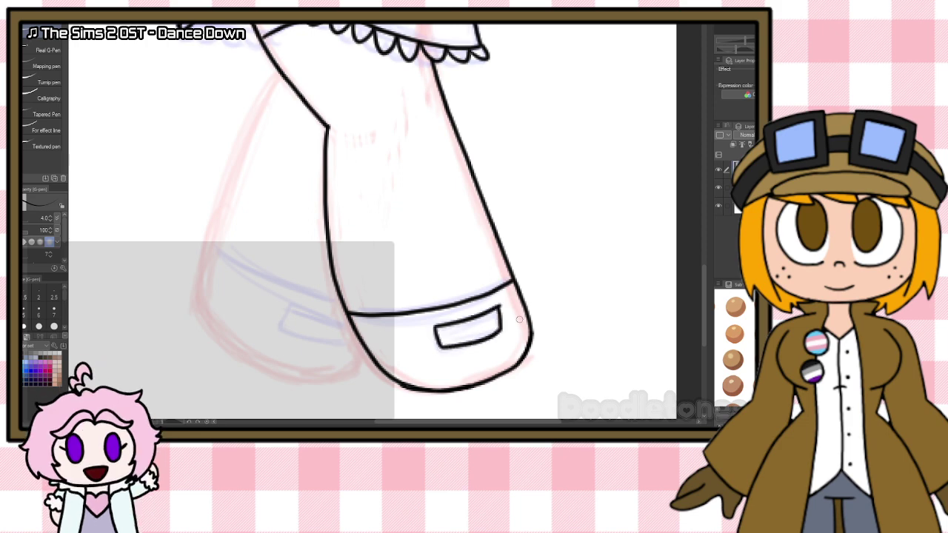
Step: Ink the rear leg's outline around the rounded foot, plus its shoe band and small rectangular buckle
{"action": "mouse_move", "coordinate": [278, 71]}
{"action": "left_mouse_down"}
{"action": "mouse_move", "coordinate": [208, 232]}
{"action": "mouse_move", "coordinate": [206, 298]}
{"action": "mouse_move", "coordinate": [244, 352]}
{"action": "left_mouse_up"}
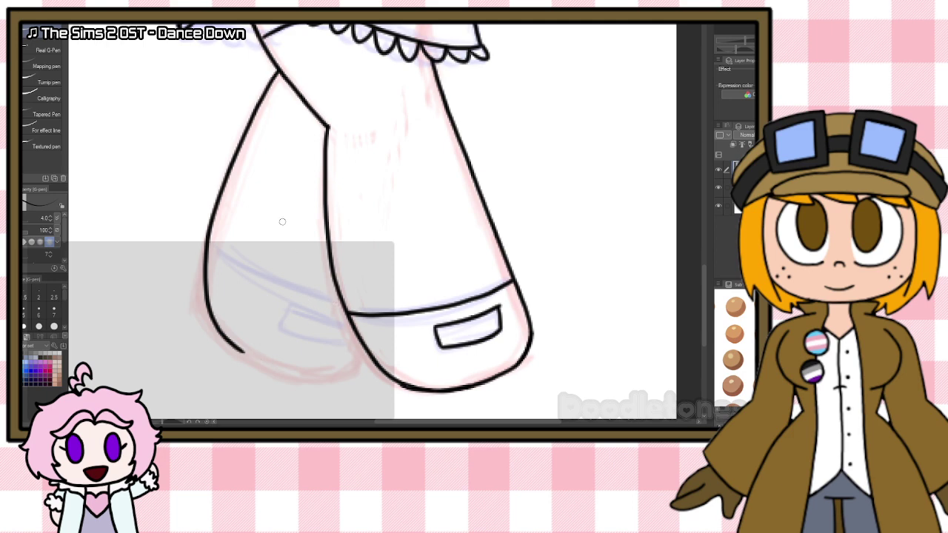
{"action": "key", "text": "ctrl+z"}
{"action": "mouse_move", "coordinate": [278, 70]}
{"action": "left_mouse_down"}
{"action": "mouse_move", "coordinate": [217, 214]}
{"action": "mouse_move", "coordinate": [207, 265]}
{"action": "left_mouse_up"}
{"action": "key", "text": "ctrl+z"}
{"action": "mouse_move", "coordinate": [278, 70]}
{"action": "left_mouse_down"}
{"action": "mouse_move", "coordinate": [243, 131]}
{"action": "mouse_move", "coordinate": [208, 237]}
{"action": "mouse_move", "coordinate": [219, 335]}
{"action": "mouse_move", "coordinate": [276, 376]}
{"action": "mouse_move", "coordinate": [301, 381]}
{"action": "mouse_move", "coordinate": [345, 376]}
{"action": "mouse_move", "coordinate": [368, 344]}
{"action": "left_mouse_up"}
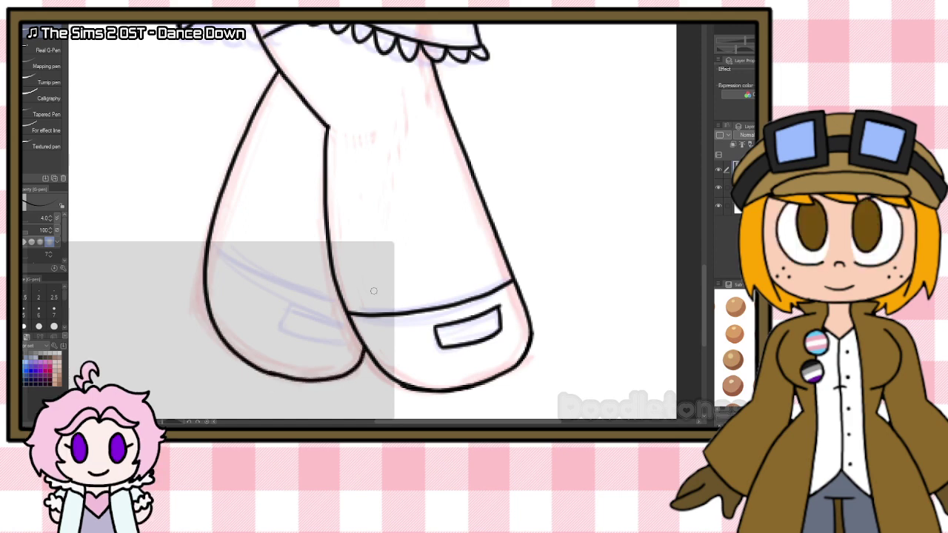
{"action": "mouse_move", "coordinate": [212, 249]}
{"action": "left_mouse_down"}
{"action": "mouse_move", "coordinate": [279, 285]}
{"action": "mouse_move", "coordinate": [340, 301]}
{"action": "mouse_move", "coordinate": [302, 311]}
{"action": "mouse_move", "coordinate": [348, 320]}
{"action": "left_mouse_up"}
{"action": "mouse_move", "coordinate": [285, 309]}
{"action": "left_mouse_down"}
{"action": "mouse_move", "coordinate": [282, 331]}
{"action": "mouse_move", "coordinate": [348, 342]}
{"action": "mouse_move", "coordinate": [354, 334]}
{"action": "left_mouse_up"}
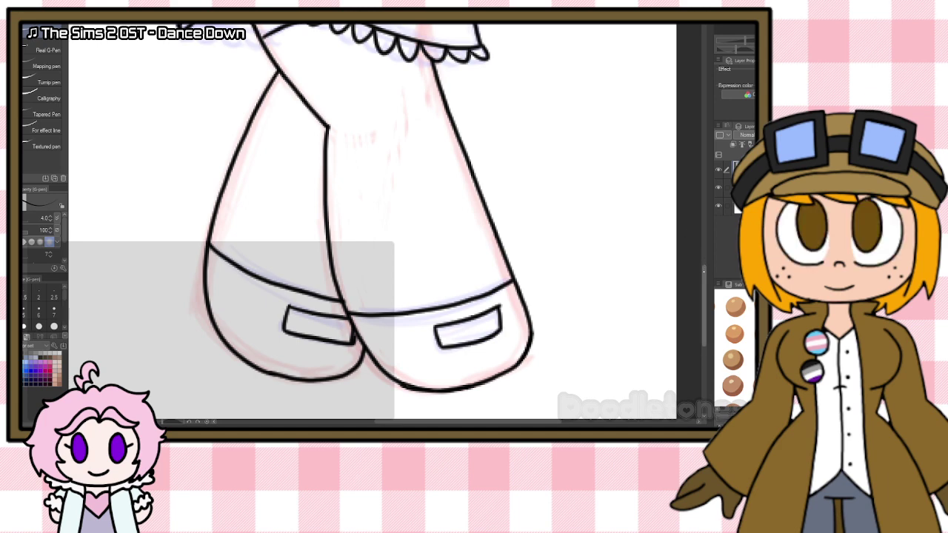
Step: Ink the back hem visible behind the front leg and its scalloped ruffle
{"action": "scroll", "coordinate": [371, 223], "scroll_direction": "up", "scroll_amount": 5}
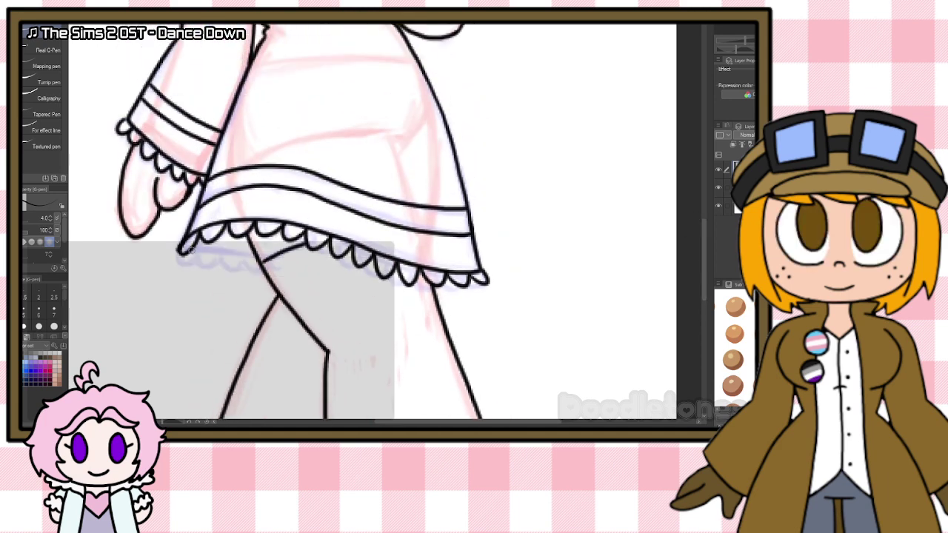
{"action": "left_click_drag", "start_coordinate": [192, 249], "coordinate": [257, 258]}
{"action": "mouse_move", "coordinate": [180, 256]}
{"action": "left_mouse_down"}
{"action": "mouse_move", "coordinate": [213, 269]}
{"action": "mouse_move", "coordinate": [222, 259]}
{"action": "mouse_move", "coordinate": [268, 268]}
{"action": "left_mouse_up"}
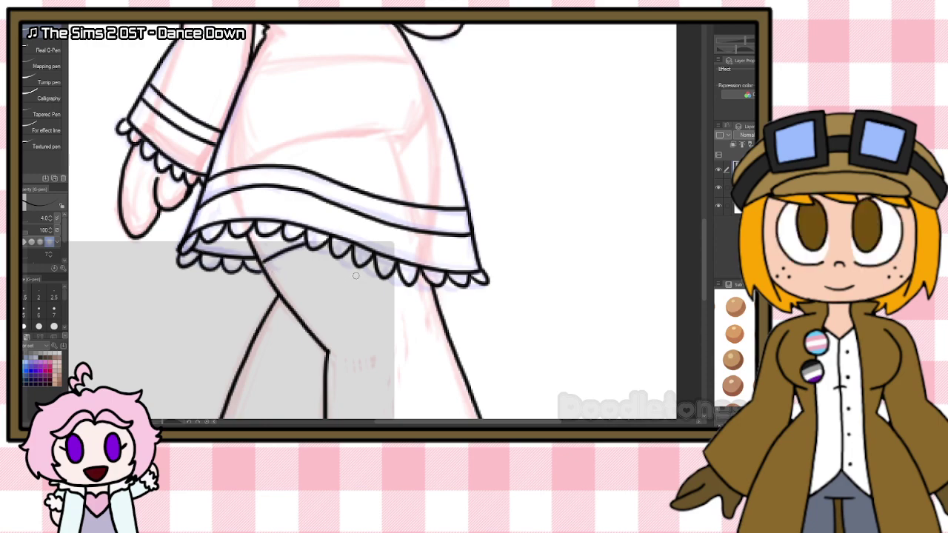
Step: Redraw the front leg's knee line slightly further inward and erase the old line beside it
{"action": "scroll", "coordinate": [356, 276], "scroll_direction": "down", "scroll_amount": 6}
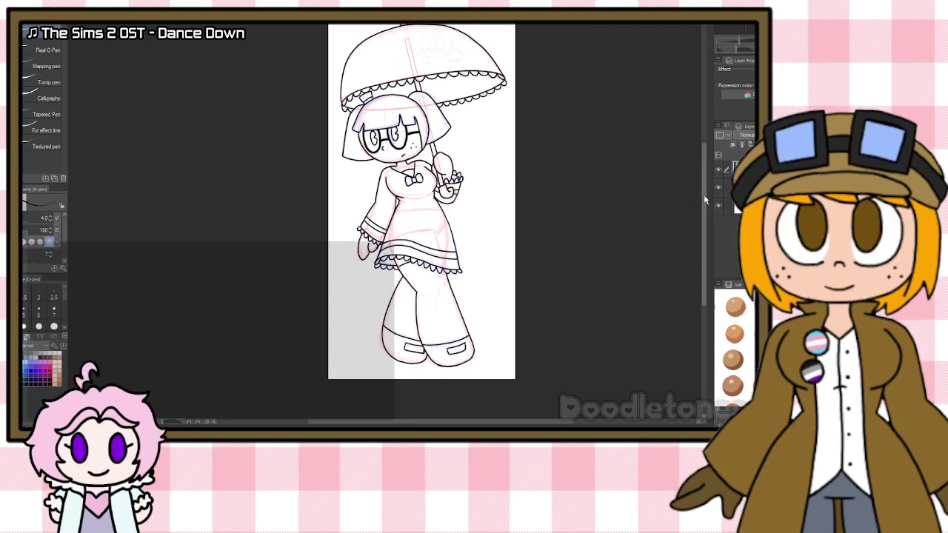
{"action": "scroll", "coordinate": [576, 282], "scroll_direction": "up", "scroll_amount": 2}
{"action": "scroll", "coordinate": [576, 283], "scroll_direction": "up", "scroll_amount": 2}
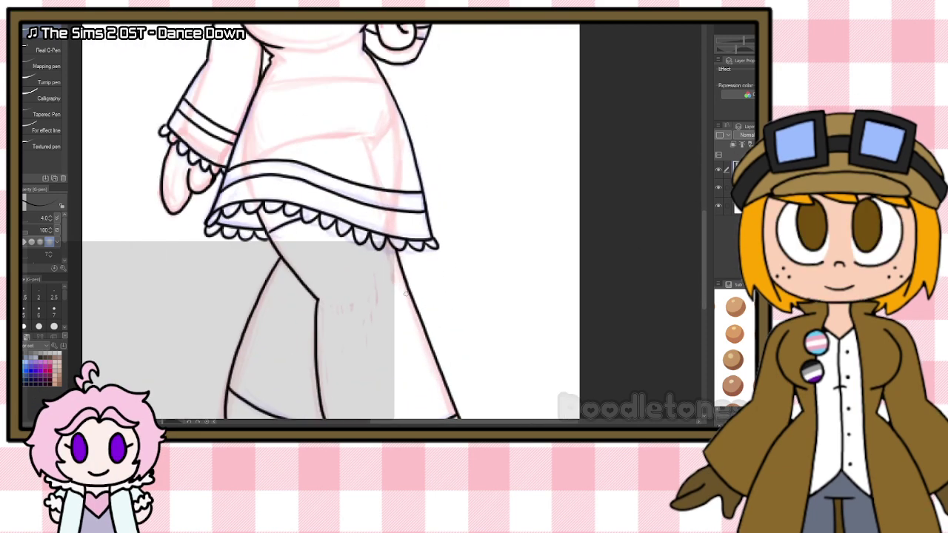
{"action": "scroll", "coordinate": [405, 293], "scroll_direction": "down", "scroll_amount": 3}
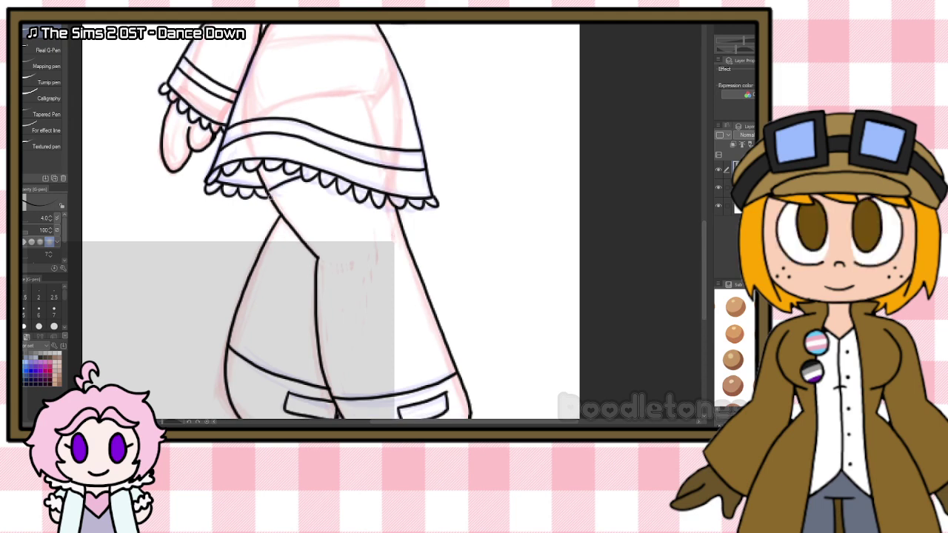
{"action": "mouse_move", "coordinate": [283, 219]}
{"action": "left_mouse_down"}
{"action": "mouse_move", "coordinate": [310, 256]}
{"action": "mouse_move", "coordinate": [315, 316]}
{"action": "left_mouse_up"}
{"action": "left_click_drag", "start_coordinate": [310, 265], "coordinate": [320, 339]}
{"action": "key", "text": "e"}
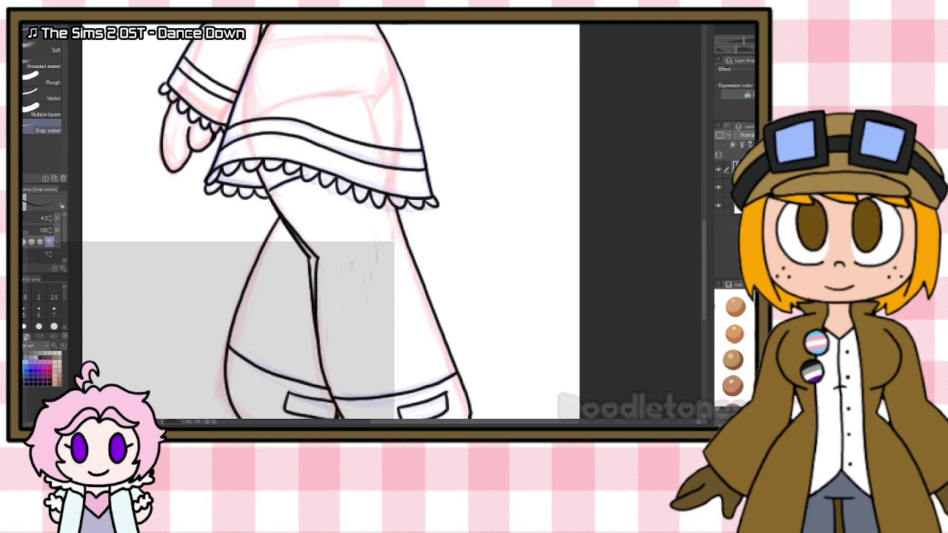
{"action": "left_click_drag", "start_coordinate": [296, 224], "coordinate": [290, 223]}
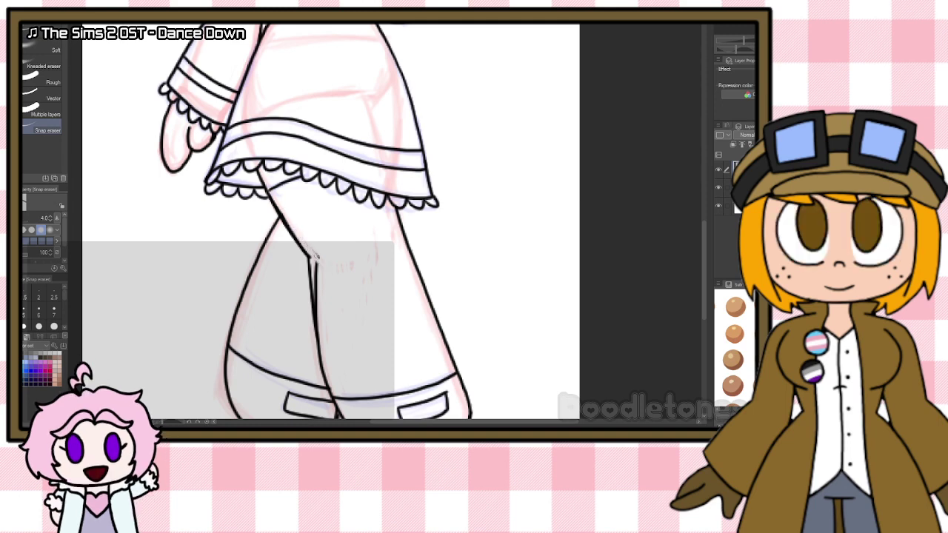
{"action": "mouse_move", "coordinate": [319, 255]}
{"action": "left_mouse_down"}
{"action": "mouse_move", "coordinate": [320, 313]}
{"action": "mouse_move", "coordinate": [315, 271]}
{"action": "mouse_move", "coordinate": [318, 314]}
{"action": "left_mouse_up"}
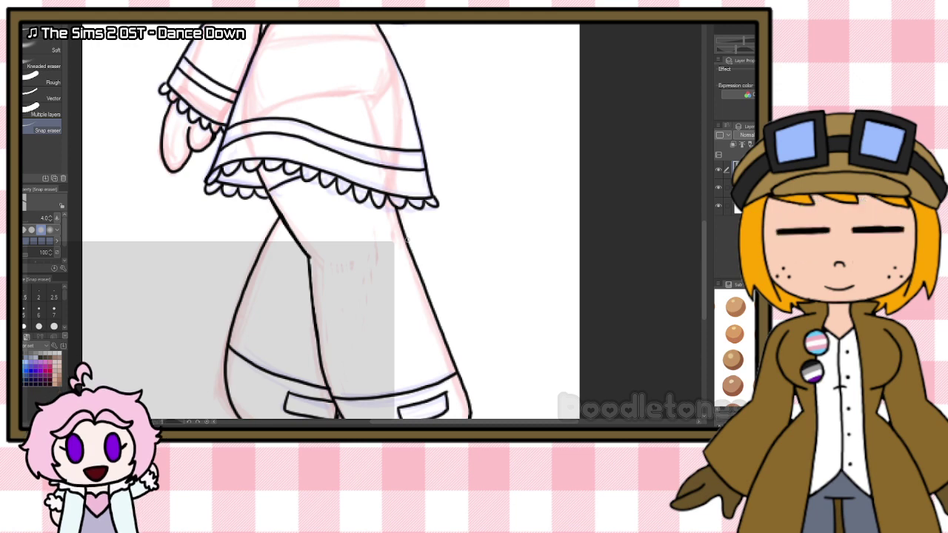
Step: Delete the rough sketch layer and hide the white paper layer beneath the line art
{"action": "scroll", "coordinate": [440, 208], "scroll_direction": "down", "scroll_amount": 3}
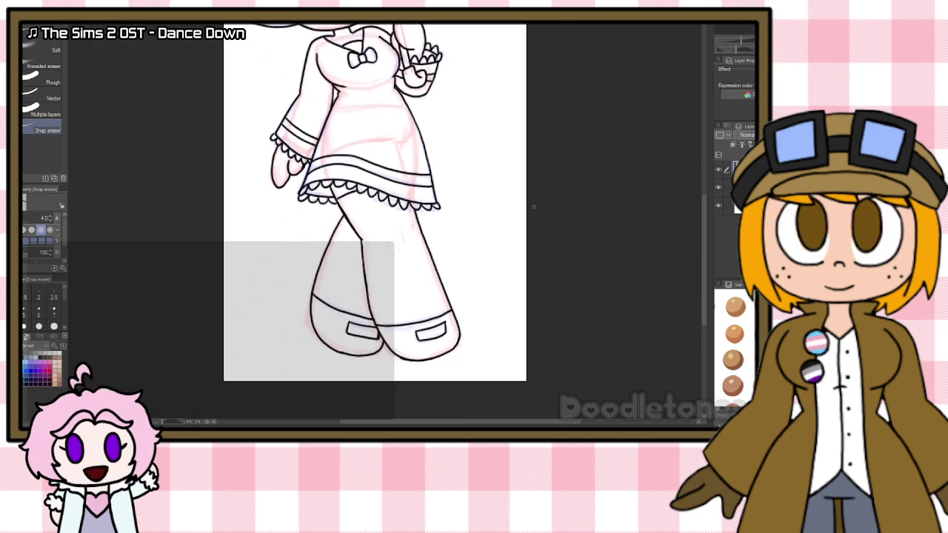
{"action": "scroll", "coordinate": [533, 206], "scroll_direction": "up", "scroll_amount": 1}
{"action": "left_click", "coordinate": [745, 187]}
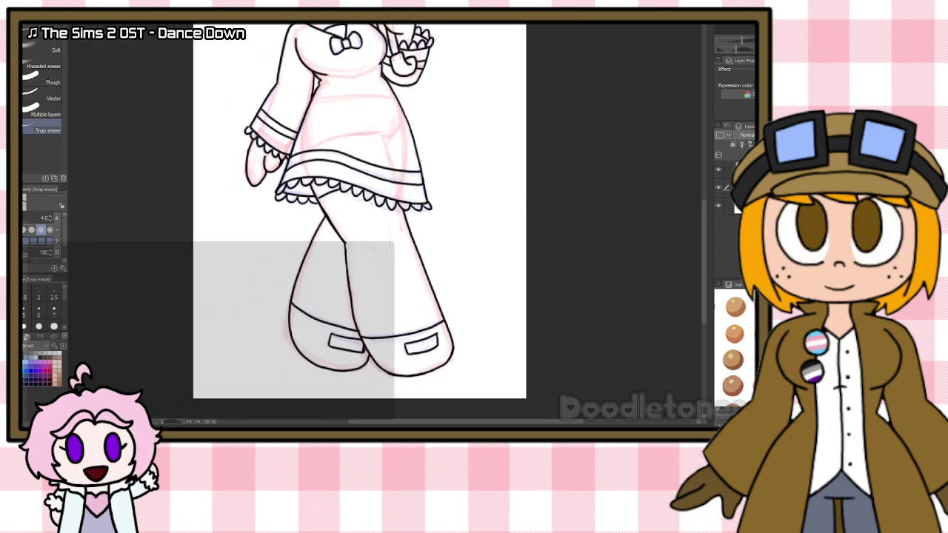
{"action": "left_click", "coordinate": [797, 155]}
{"action": "left_click", "coordinate": [400, 146]}
{"action": "scroll", "coordinate": [578, 245], "scroll_direction": "down", "scroll_amount": 3}
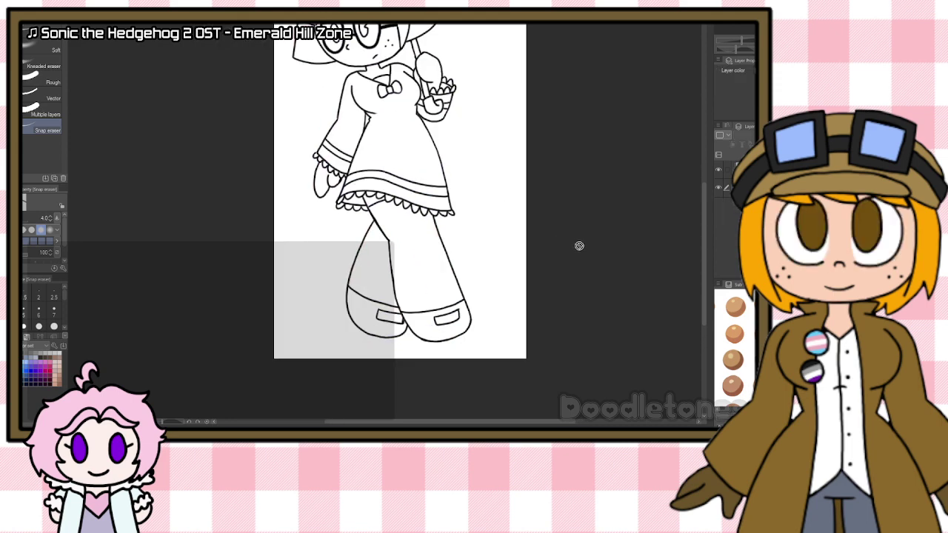
{"action": "left_click", "coordinate": [717, 191]}
{"action": "left_click_drag", "start_coordinate": [704, 191], "coordinate": [705, 166]}
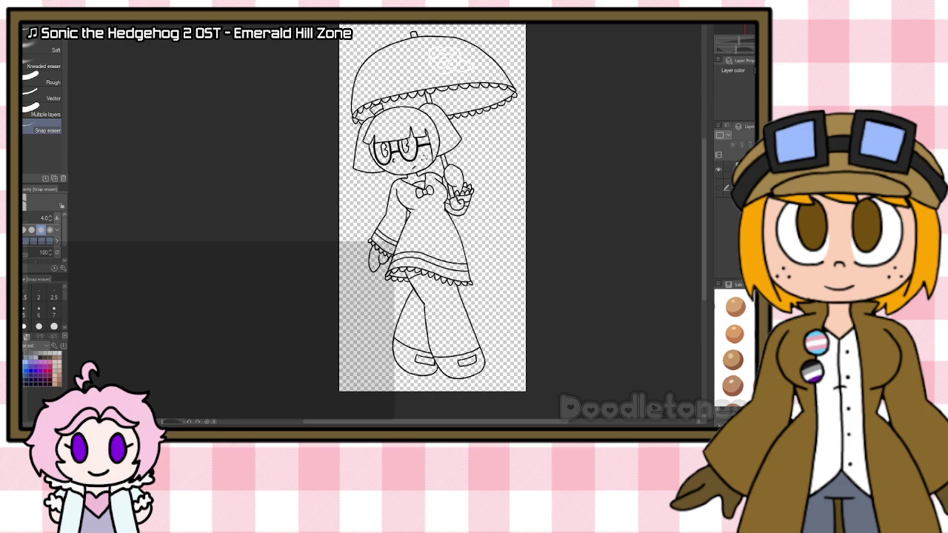
Step: Sample the reference's dark brown, add a new layer, and fill the parasol canopy and its rose emblem areas
{"action": "scroll", "coordinate": [453, 169], "scroll_direction": "up", "scroll_amount": 2}
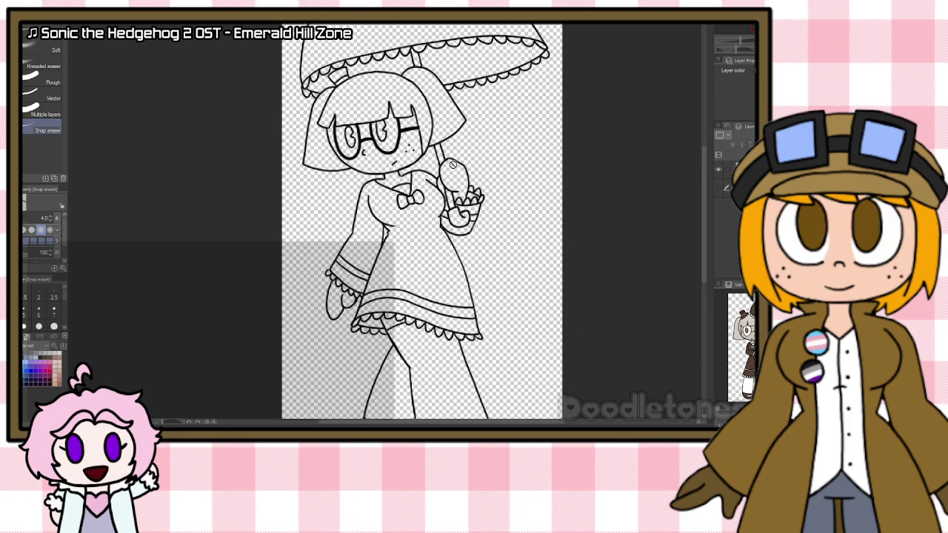
{"action": "scroll", "coordinate": [453, 164], "scroll_direction": "up", "scroll_amount": 2}
{"action": "left_click_drag", "start_coordinate": [706, 223], "coordinate": [706, 186]}
{"action": "key", "text": "i"}
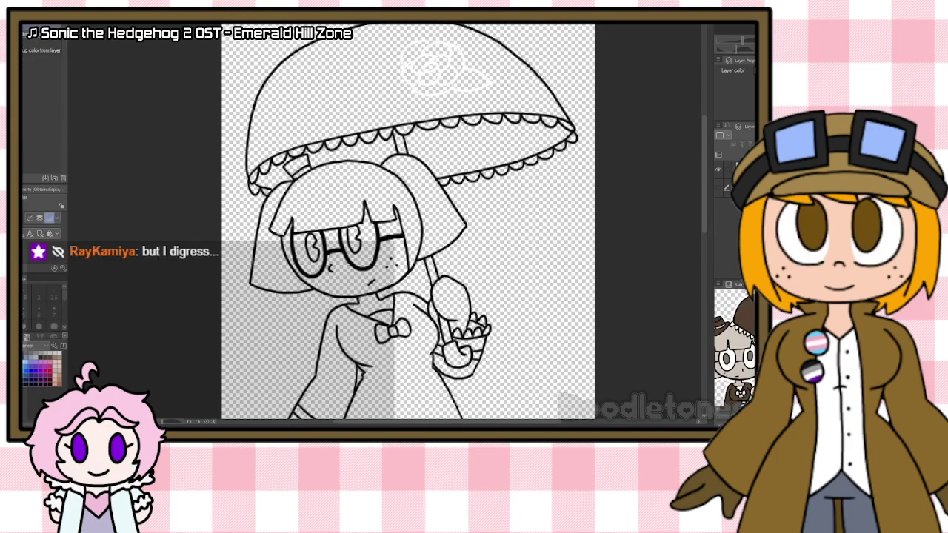
{"action": "key", "text": "ctrl+shift+n"}
{"action": "key", "text": "g"}
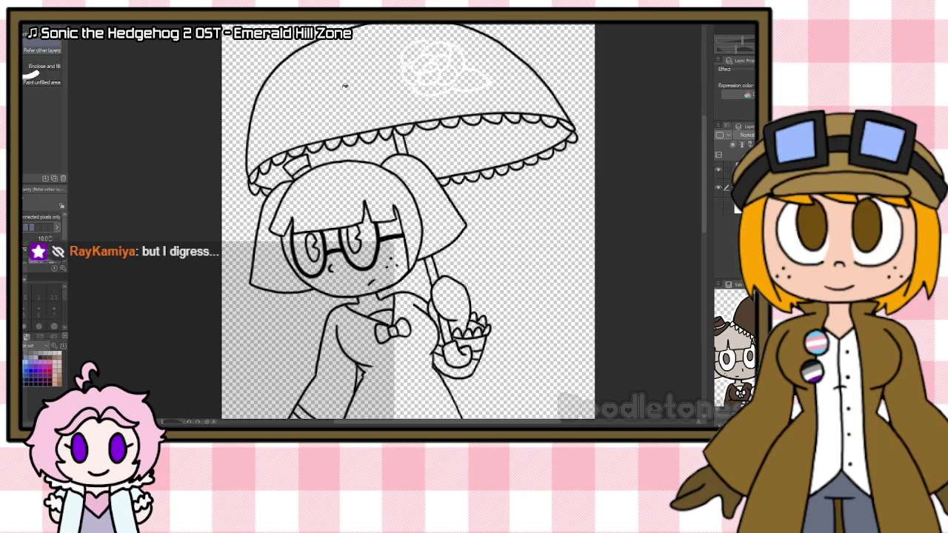
{"action": "left_click", "coordinate": [346, 86]}
{"action": "mouse_move", "coordinate": [409, 61]}
{"action": "left_mouse_down"}
{"action": "mouse_move", "coordinate": [439, 58]}
{"action": "mouse_move", "coordinate": [423, 68]}
{"action": "mouse_move", "coordinate": [430, 77]}
{"action": "mouse_move", "coordinate": [457, 84]}
{"action": "left_mouse_up"}
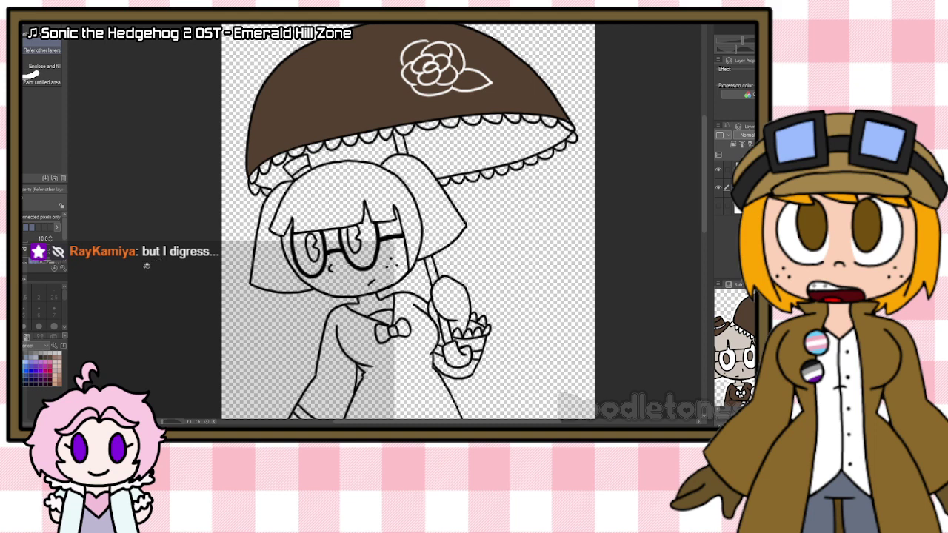
Step: Fill both parts of the parasol's underside with a darker brown set to 27, 43% and 25%
{"action": "left_click", "coordinate": [14, 336]}
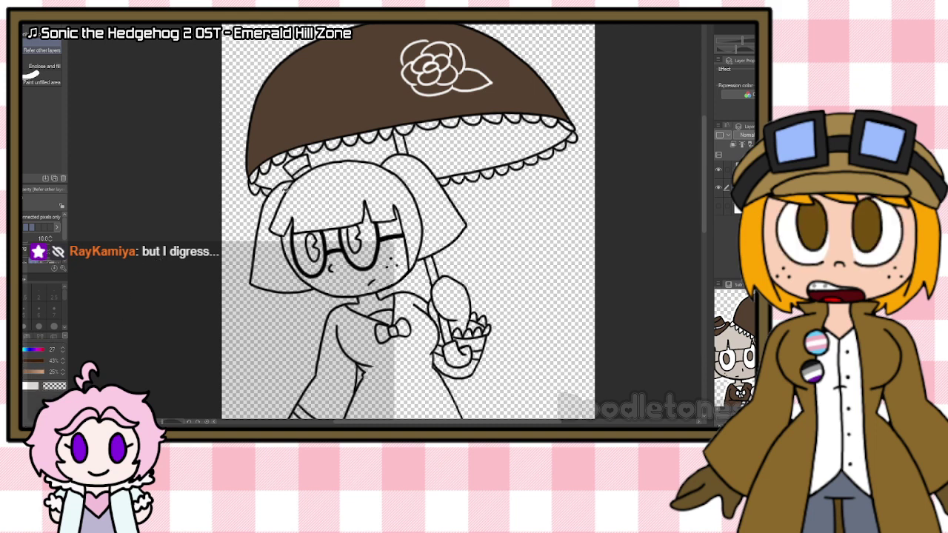
{"action": "left_click", "coordinate": [375, 155]}
{"action": "left_click", "coordinate": [482, 149]}
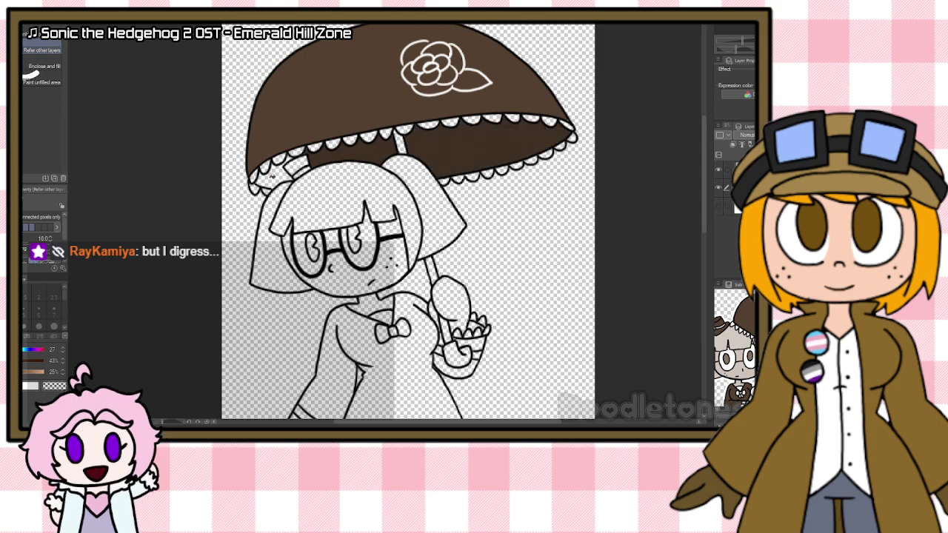
Step: Fill the remaining gap in the parasol's underside beside the small hat with the same darker brown
{"action": "left_click_drag", "start_coordinate": [271, 175], "coordinate": [312, 160]}
{"action": "scroll", "coordinate": [381, 136], "scroll_direction": "up", "scroll_amount": 4}
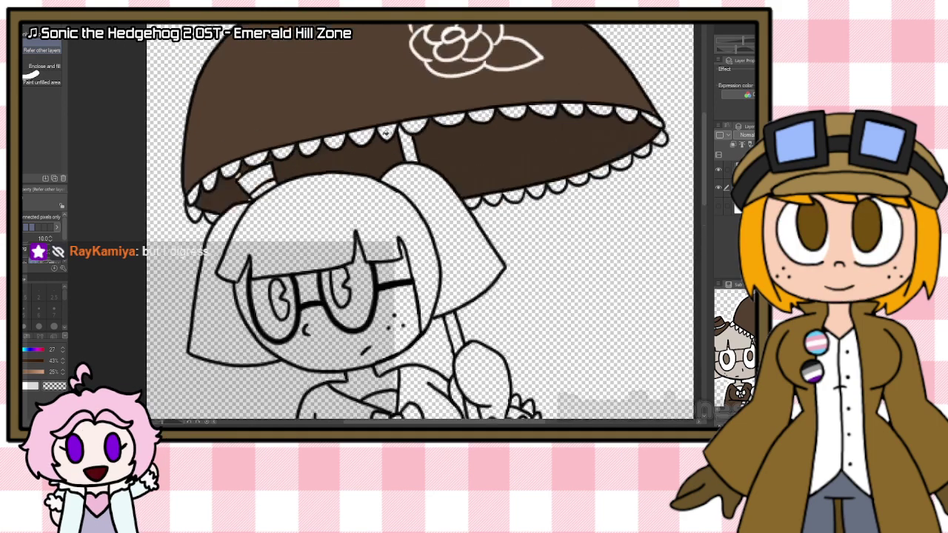
{"action": "key", "text": "p"}
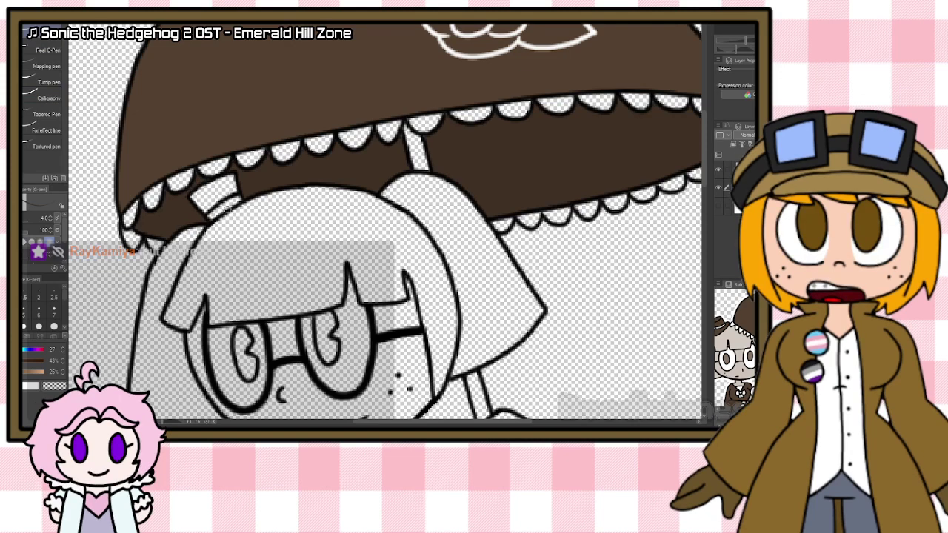
{"action": "scroll", "coordinate": [228, 173], "scroll_direction": "down", "scroll_amount": 3}
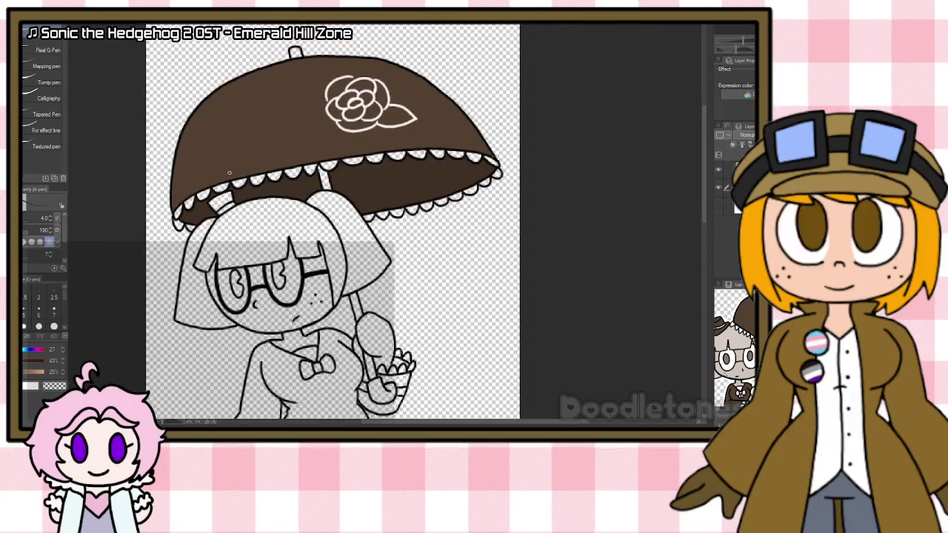
Step: Fill the scalloped frill segments along the parasol's edge with white
{"action": "scroll", "coordinate": [203, 121], "scroll_direction": "up", "scroll_amount": 2}
{"action": "scroll", "coordinate": [203, 121], "scroll_direction": "up", "scroll_amount": 1}
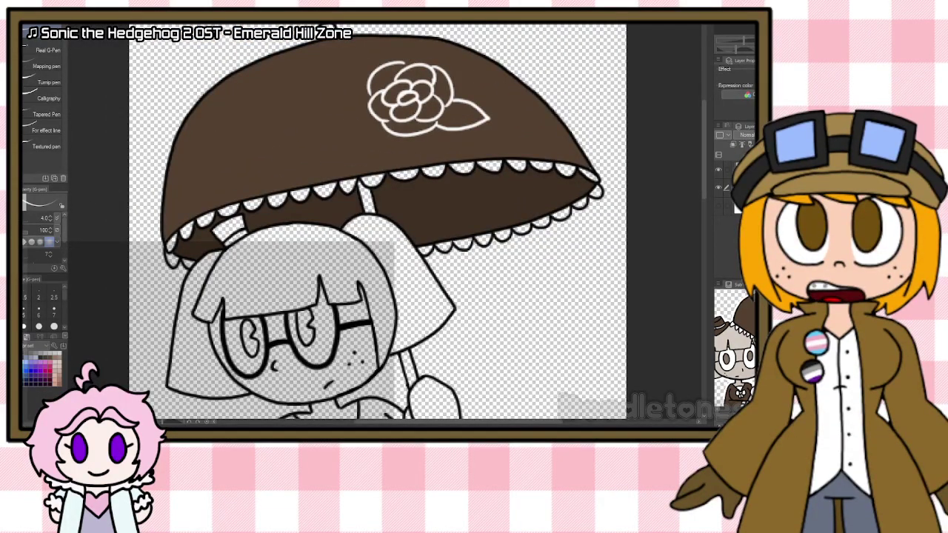
{"action": "key", "text": "g"}
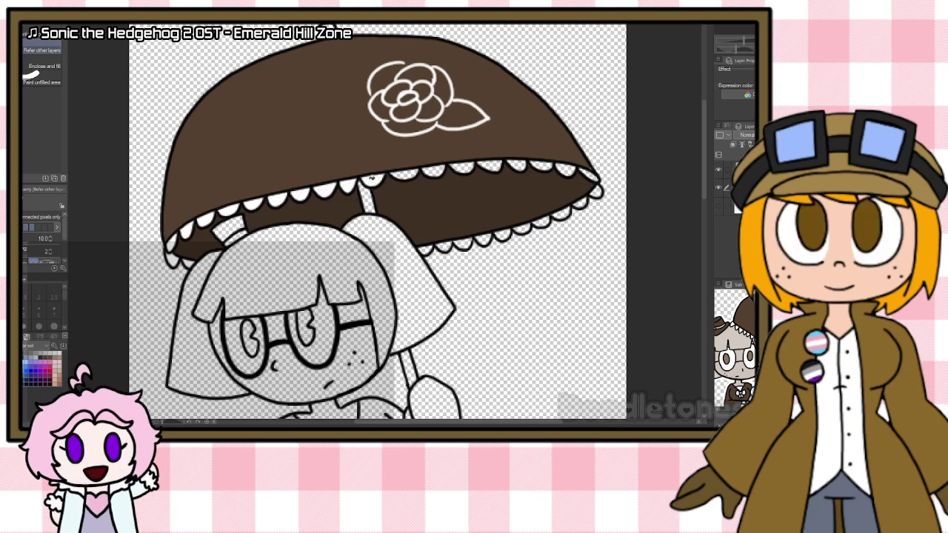
{"action": "left_click", "coordinate": [403, 173]}
{"action": "left_click", "coordinate": [441, 170]}
{"action": "left_click", "coordinate": [467, 167]}
{"action": "left_click", "coordinate": [491, 162]}
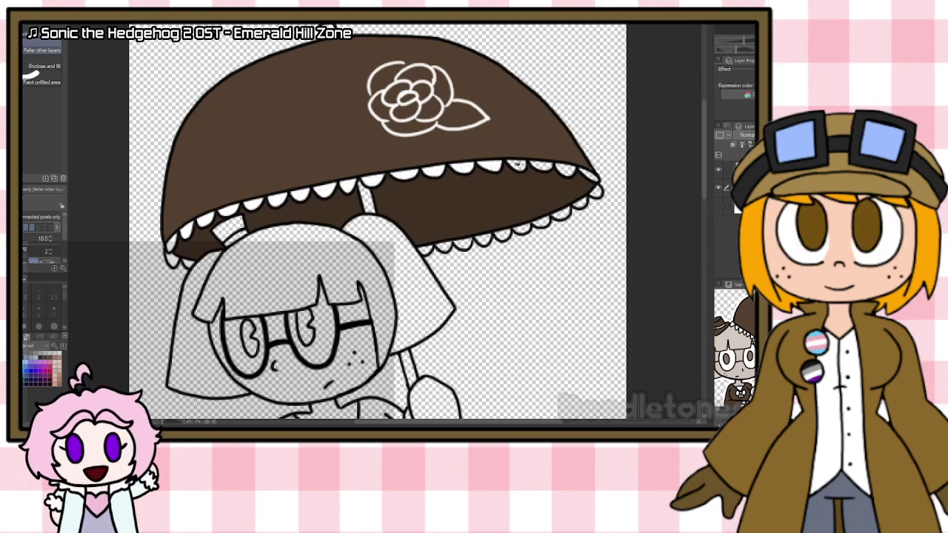
{"action": "left_click", "coordinate": [518, 164]}
{"action": "left_click_drag", "start_coordinate": [540, 164], "coordinate": [599, 179]}
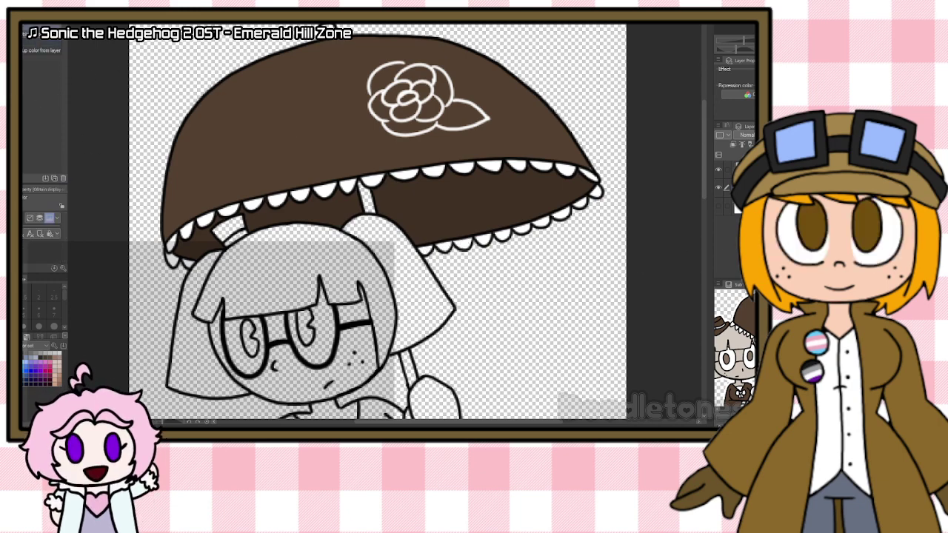
Step: Fill the parasol's pole with light greyish beige, covering the tip, the shaft sections and the part behind the hand
{"action": "key", "text": "g"}
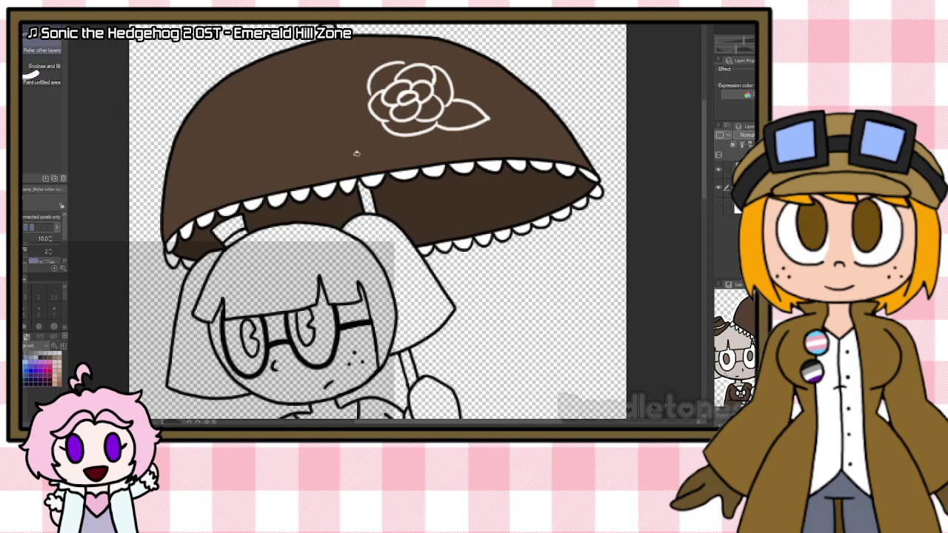
{"action": "left_click", "coordinate": [364, 190]}
{"action": "left_click", "coordinate": [410, 358]}
{"action": "scroll", "coordinate": [411, 318], "scroll_direction": "up", "scroll_amount": 2}
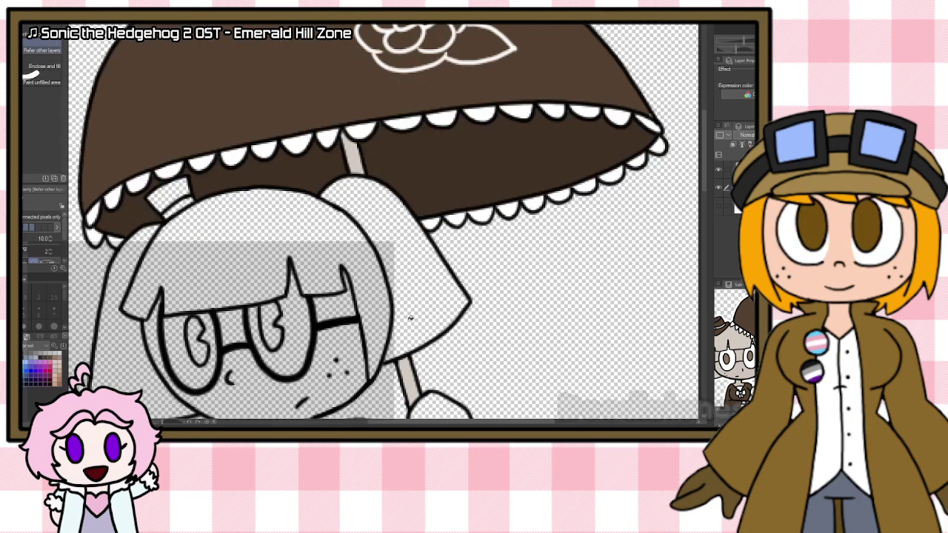
{"action": "scroll", "coordinate": [411, 318], "scroll_direction": "down", "scroll_amount": 3}
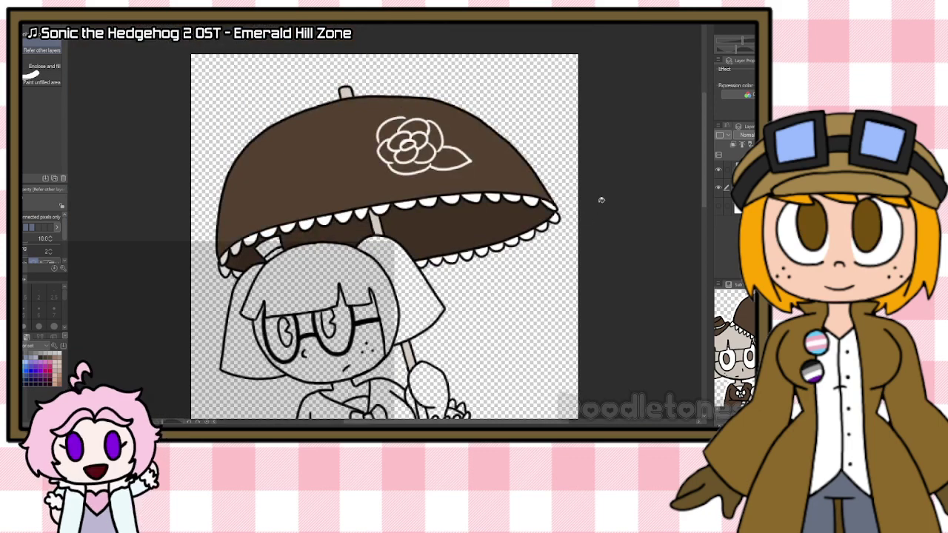
{"action": "scroll", "coordinate": [600, 199], "scroll_direction": "up", "scroll_amount": 1}
{"action": "key", "text": "i"}
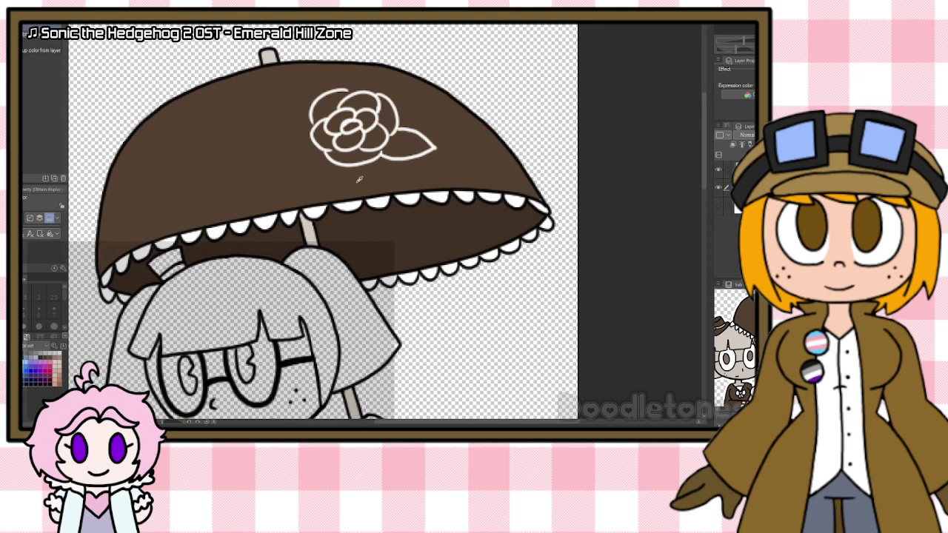
{"action": "key", "text": "p"}
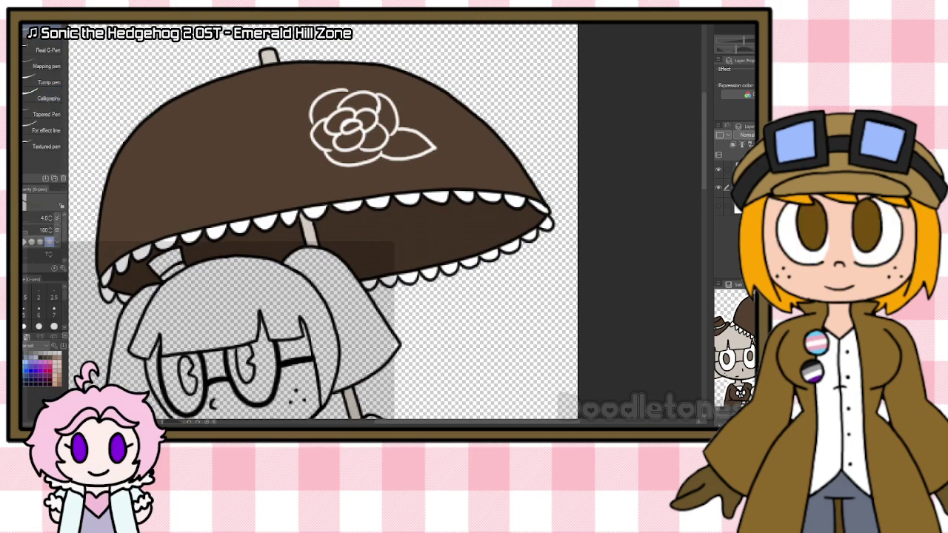
{"action": "left_click_drag", "start_coordinate": [704, 182], "coordinate": [702, 235]}
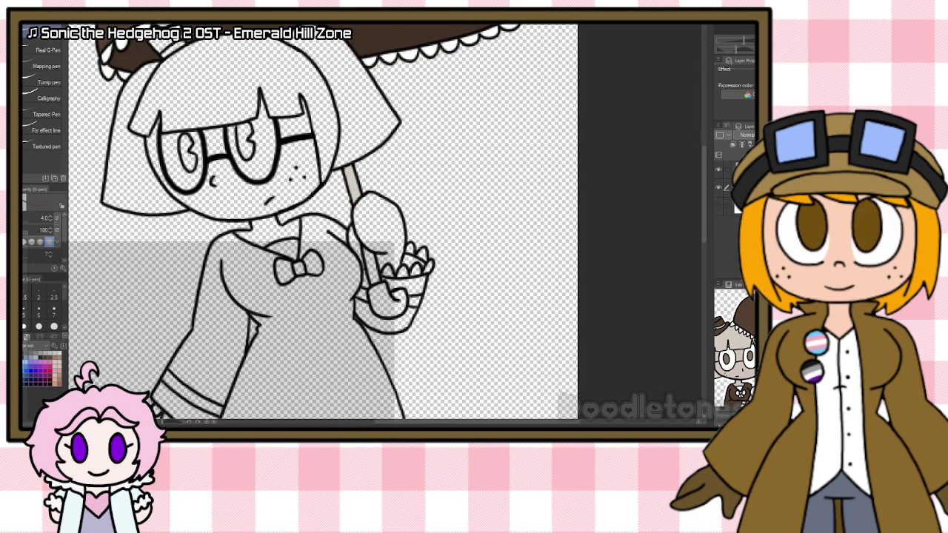
{"action": "key", "text": "i"}
{"action": "key", "text": "g"}
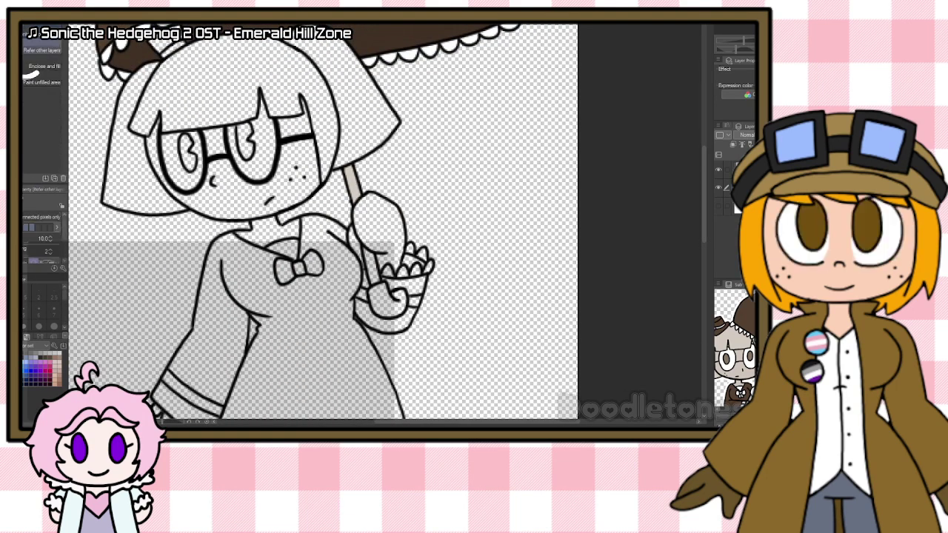
Step: Sample the handle's brown from the reference and fill the parasol's curved handle with it
{"action": "key", "text": "i"}
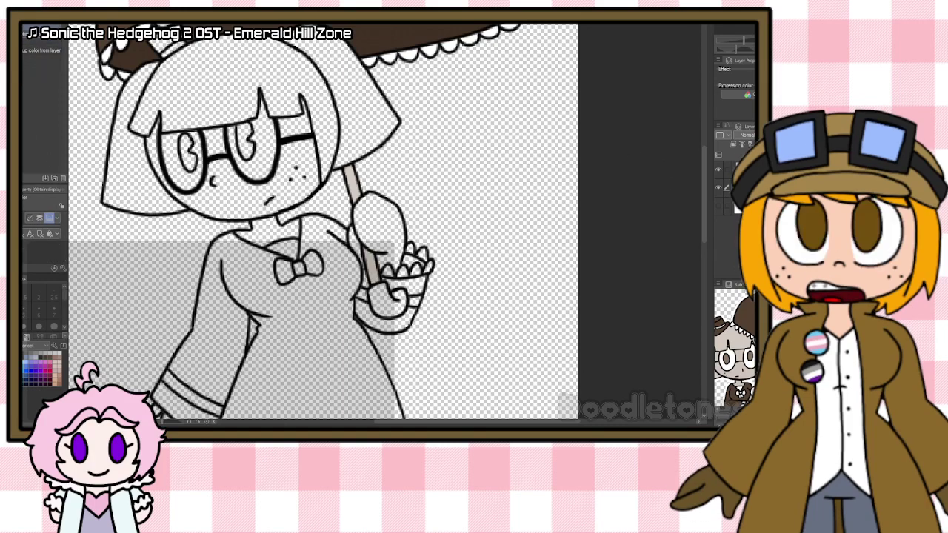
{"action": "scroll", "coordinate": [734, 347], "scroll_direction": "up", "scroll_amount": 3}
{"action": "scroll", "coordinate": [736, 348], "scroll_direction": "up", "scroll_amount": 2}
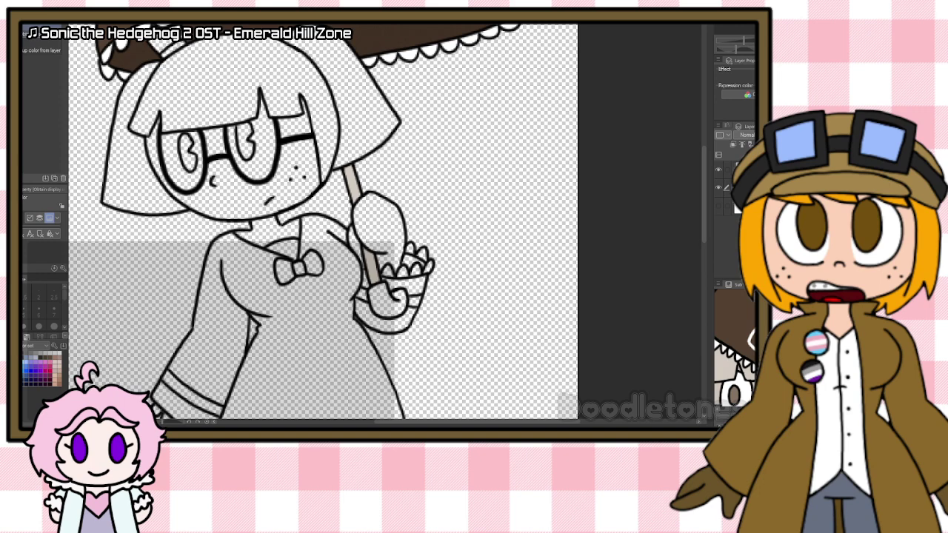
{"action": "scroll", "coordinate": [730, 391], "scroll_direction": "down", "scroll_amount": 5}
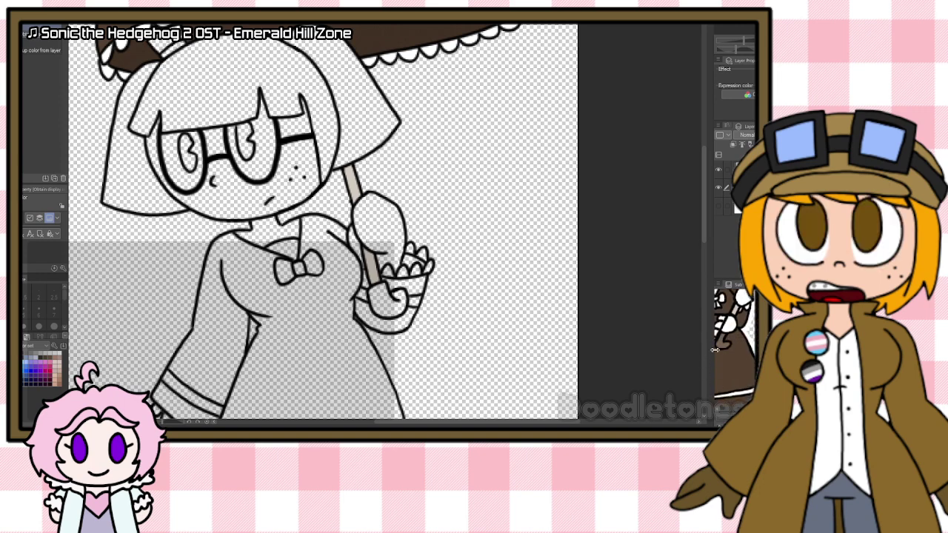
{"action": "scroll", "coordinate": [715, 350], "scroll_direction": "up", "scroll_amount": 3}
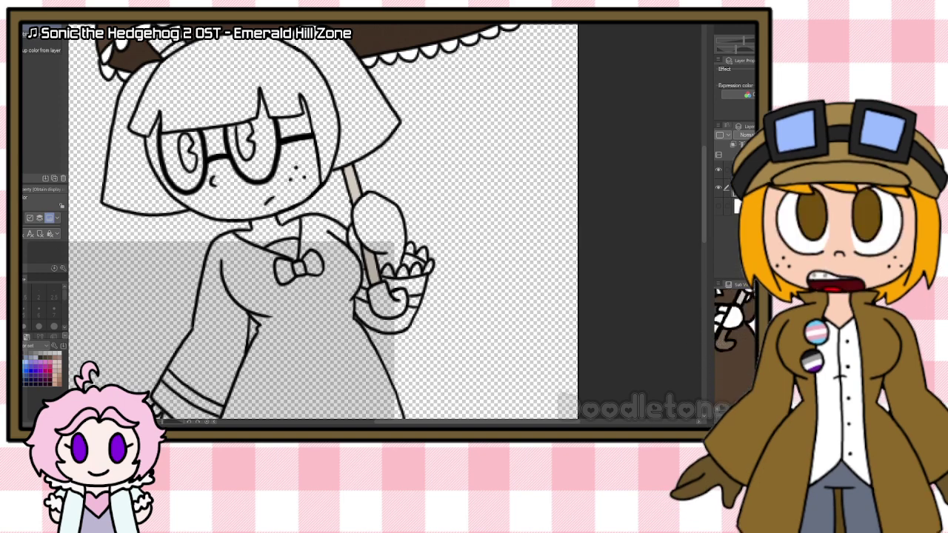
{"action": "key", "text": "g"}
{"action": "left_click", "coordinate": [388, 305]}
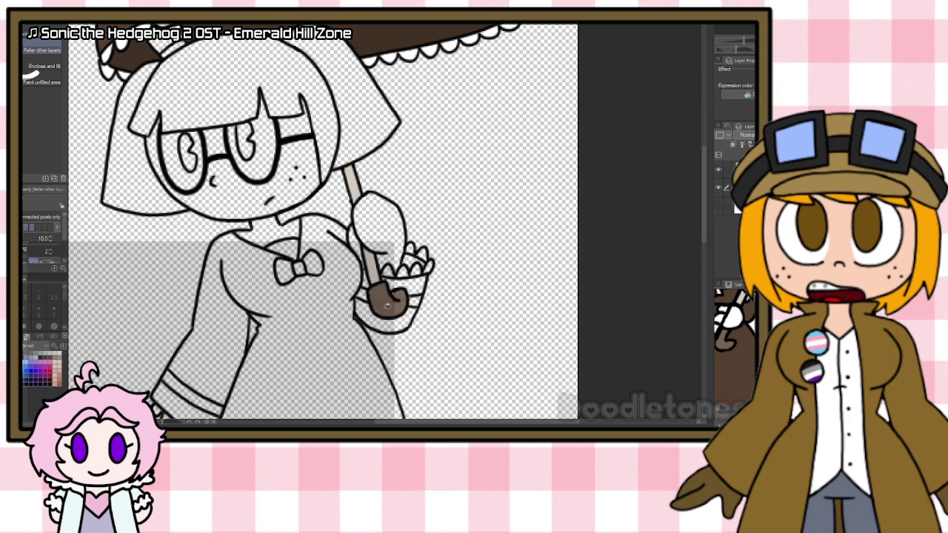
Step: Sample the light beige hair colour and fill the fringe and both side sections of the character's hair
{"action": "scroll", "coordinate": [387, 302], "scroll_direction": "up", "scroll_amount": 3}
{"action": "key", "text": "p"}
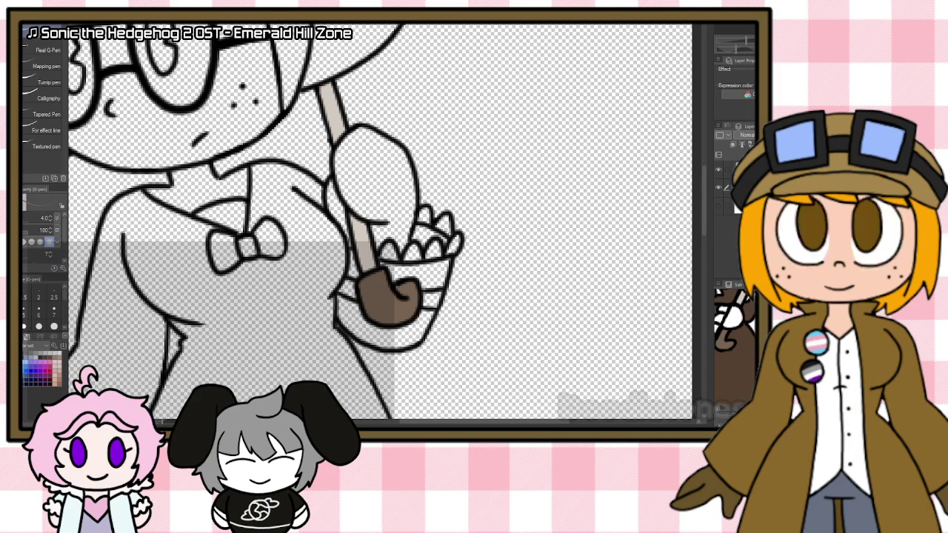
{"action": "scroll", "coordinate": [422, 243], "scroll_direction": "down", "scroll_amount": 5}
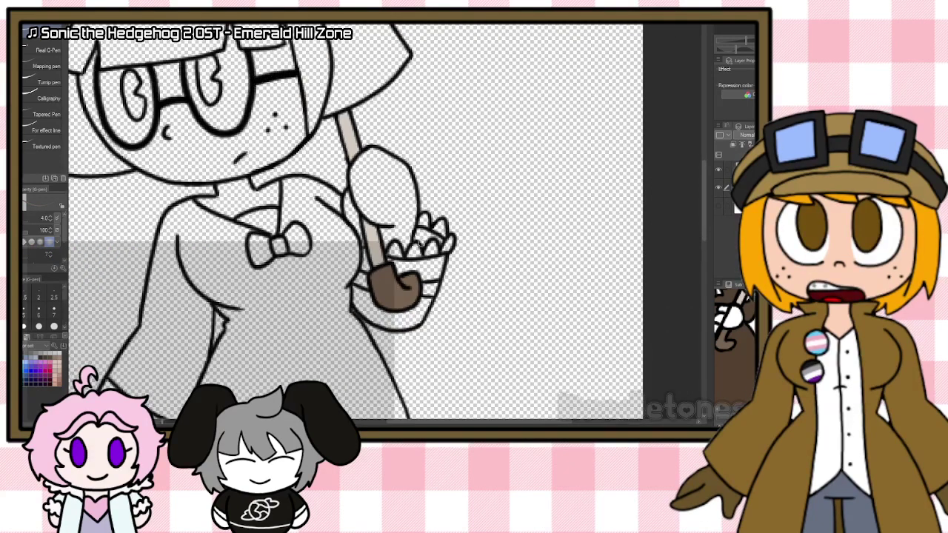
{"action": "scroll", "coordinate": [370, 59], "scroll_direction": "up", "scroll_amount": 5}
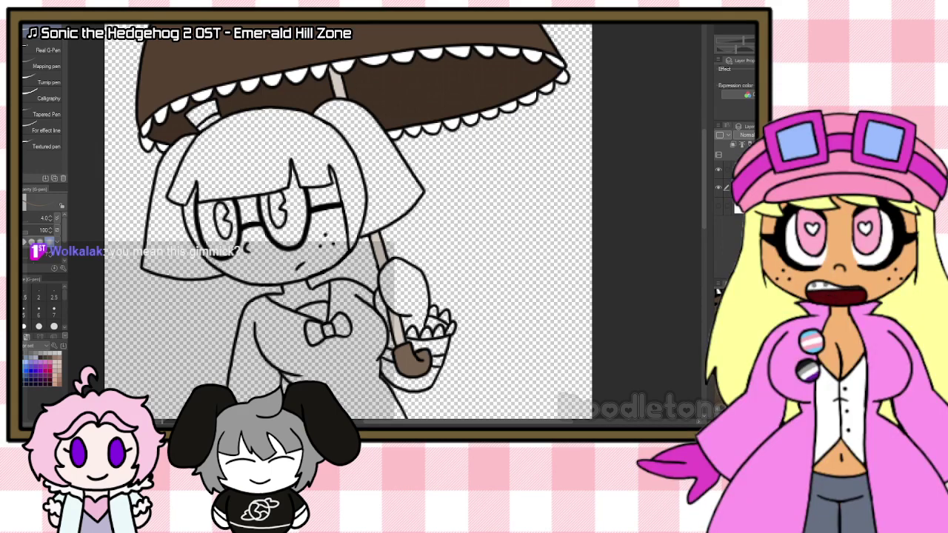
{"action": "scroll", "coordinate": [289, 177], "scroll_direction": "up", "scroll_amount": 2}
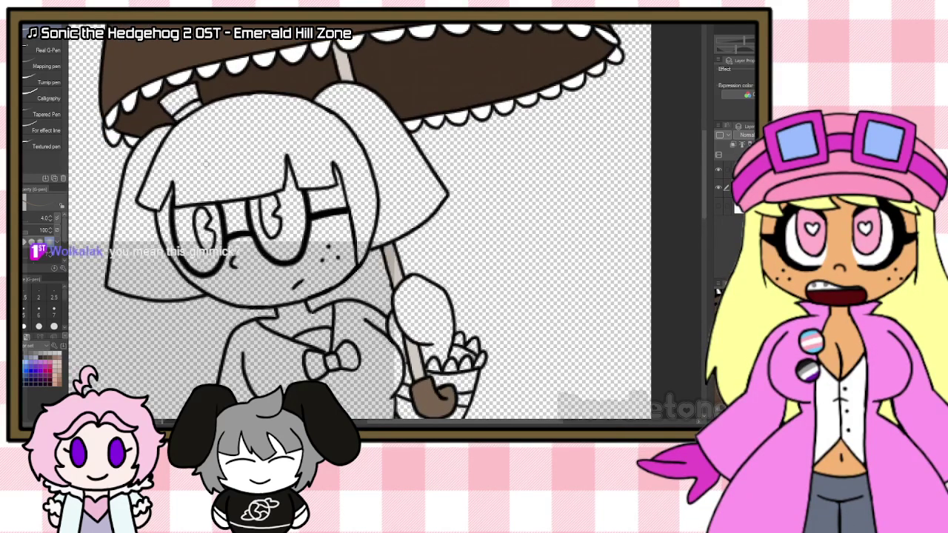
{"action": "key", "text": "i"}
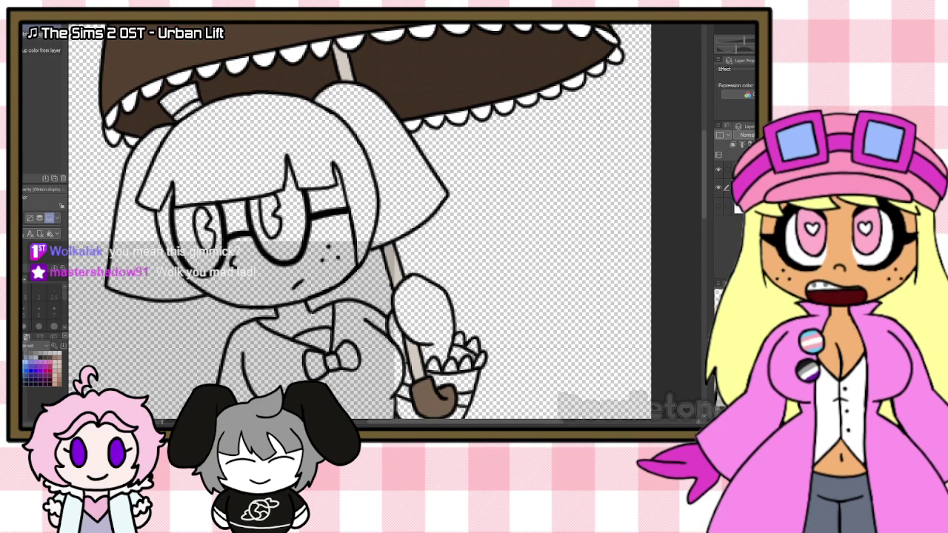
{"action": "key", "text": "g"}
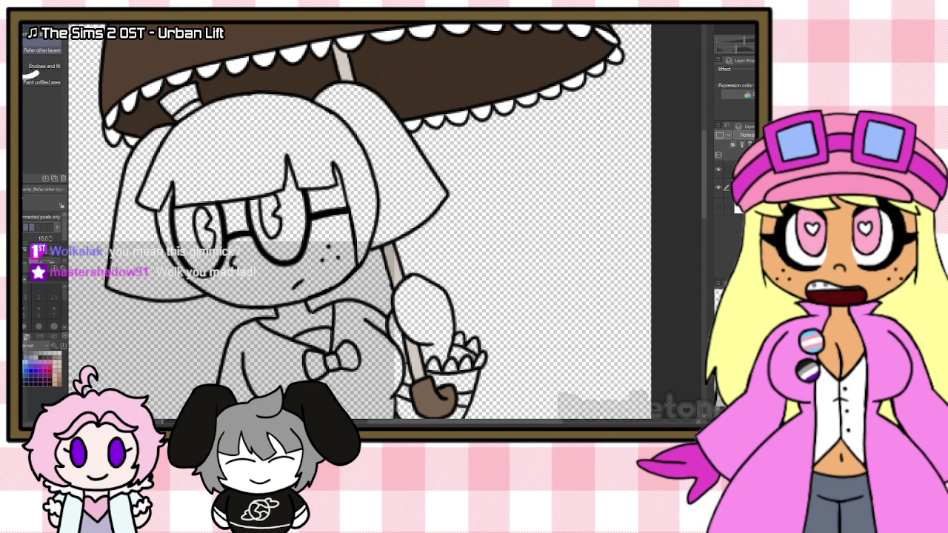
{"action": "left_click", "coordinate": [164, 168]}
{"action": "left_click", "coordinate": [148, 169]}
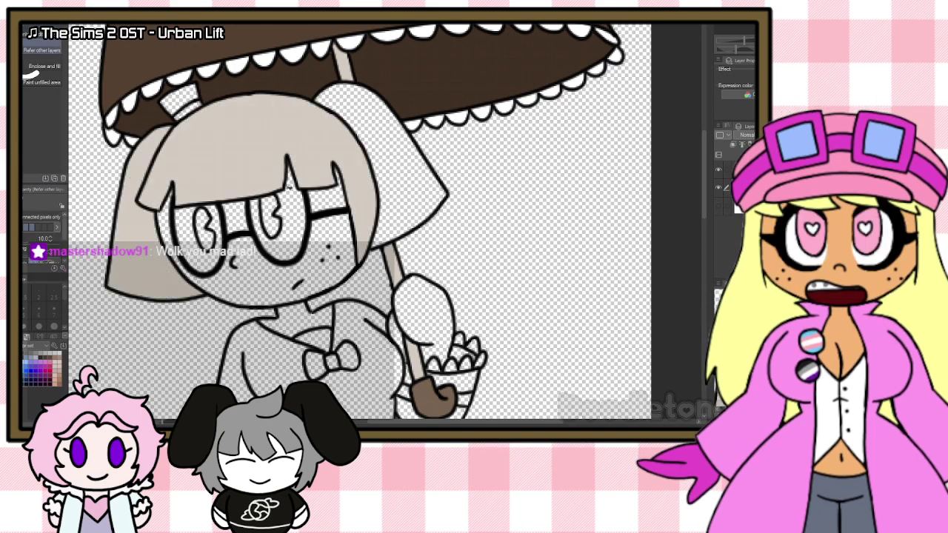
{"action": "left_click", "coordinate": [383, 150]}
{"action": "scroll", "coordinate": [296, 118], "scroll_direction": "up", "scroll_amount": 2}
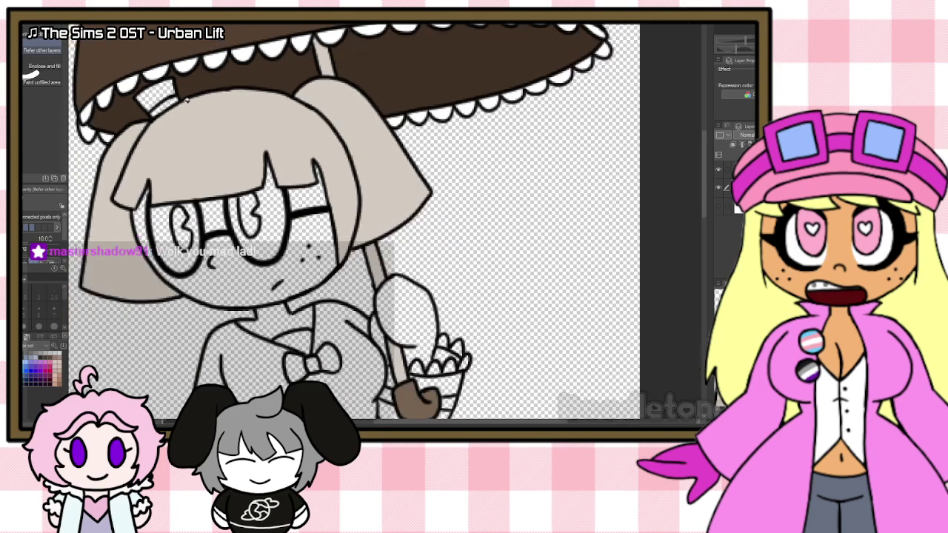
Step: Sample the hat's brown from the reference and fill the small hat on the character's head
{"action": "scroll", "coordinate": [188, 121], "scroll_direction": "up", "scroll_amount": 1}
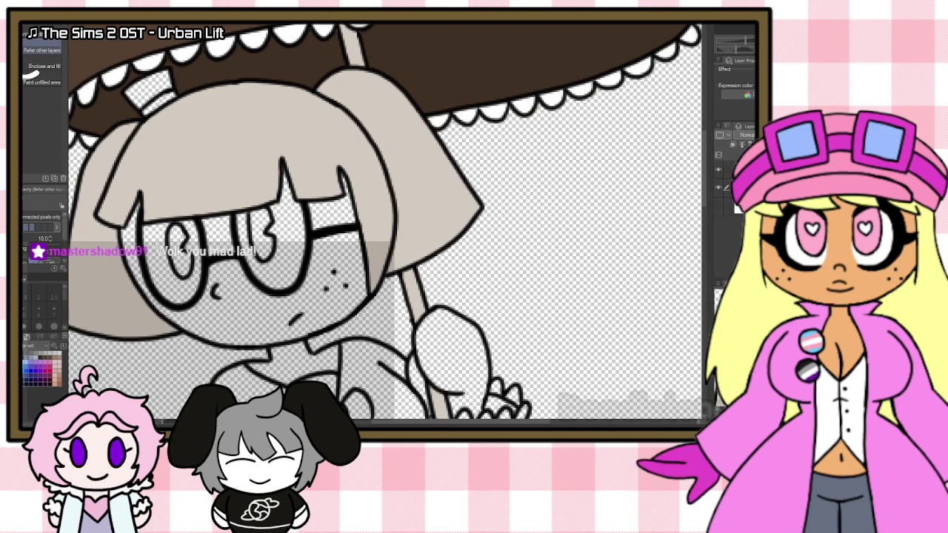
{"action": "key", "text": "i"}
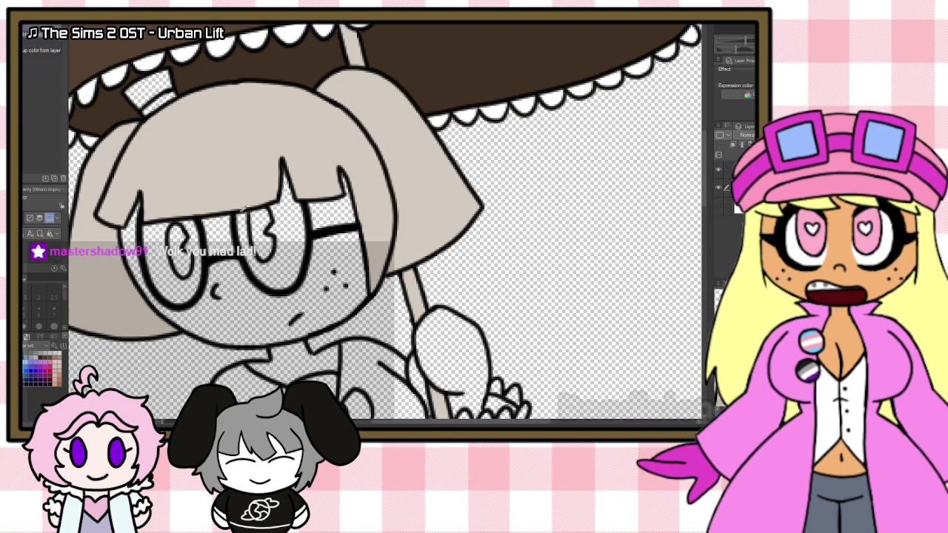
{"action": "key", "text": "g"}
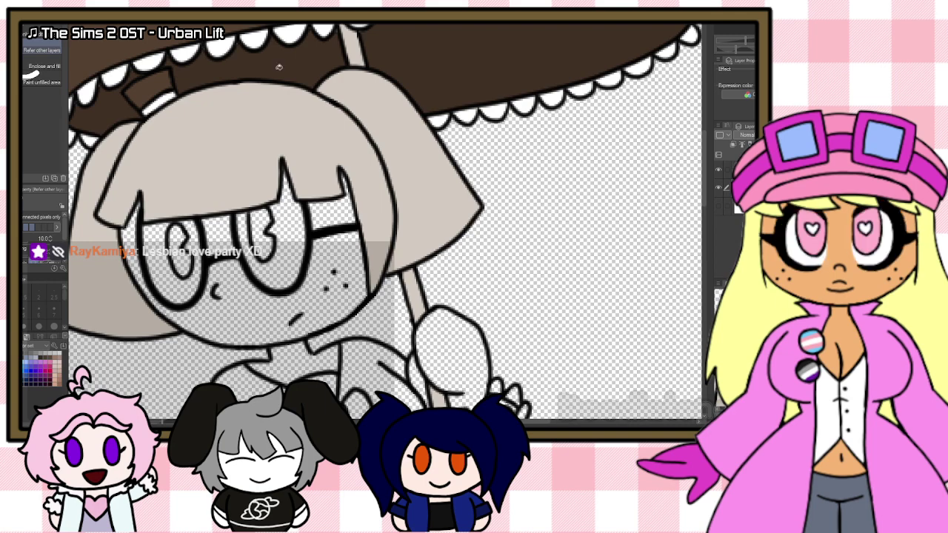
{"action": "scroll", "coordinate": [264, 229], "scroll_direction": "down", "scroll_amount": 2}
{"action": "scroll", "coordinate": [224, 262], "scroll_direction": "up", "scroll_amount": 1}
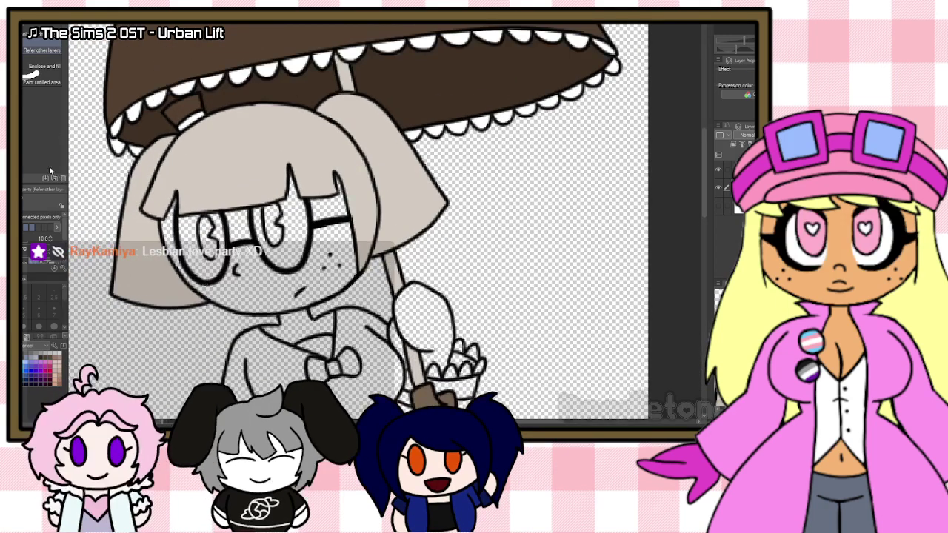
Step: Fill both irises with sampled brown and the whites of the eyes with white
{"action": "key", "text": "i"}
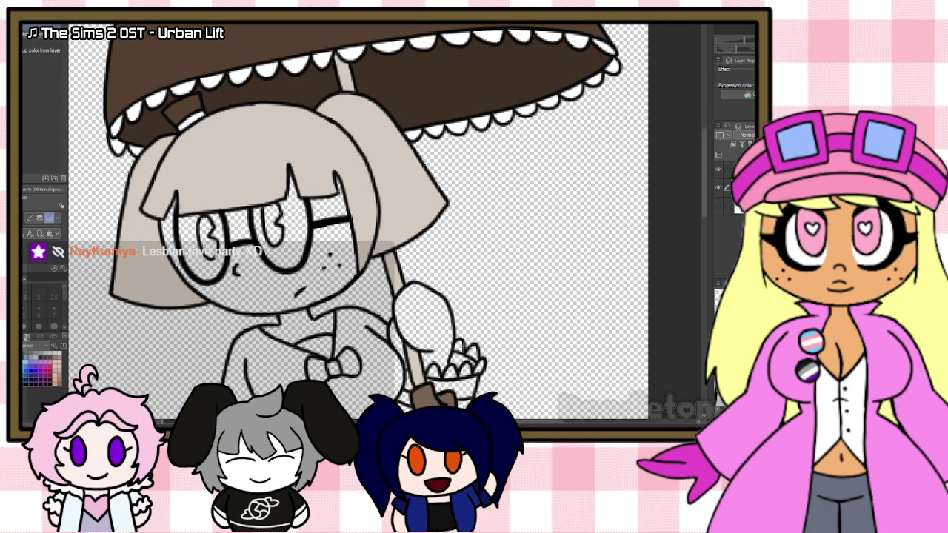
{"action": "key", "text": "g"}
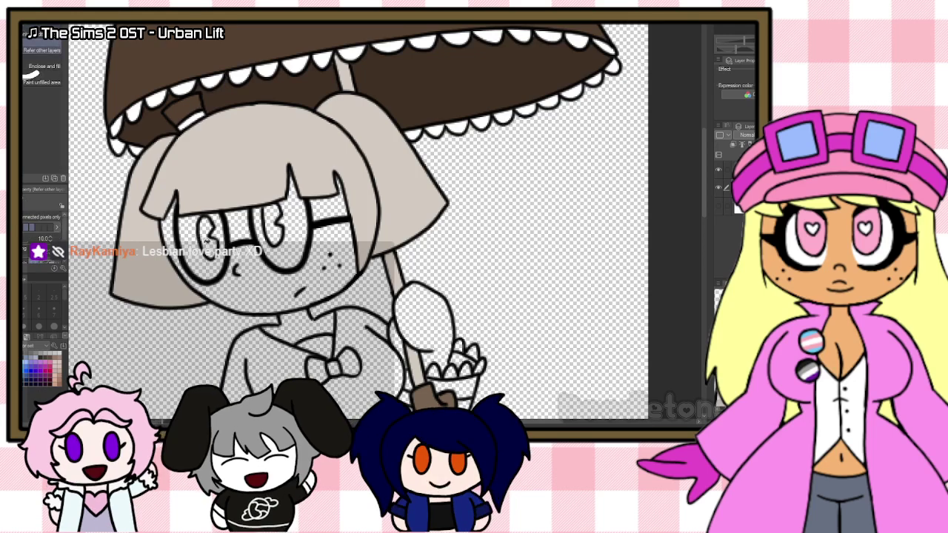
{"action": "left_click", "coordinate": [208, 238]}
{"action": "left_click", "coordinate": [279, 230]}
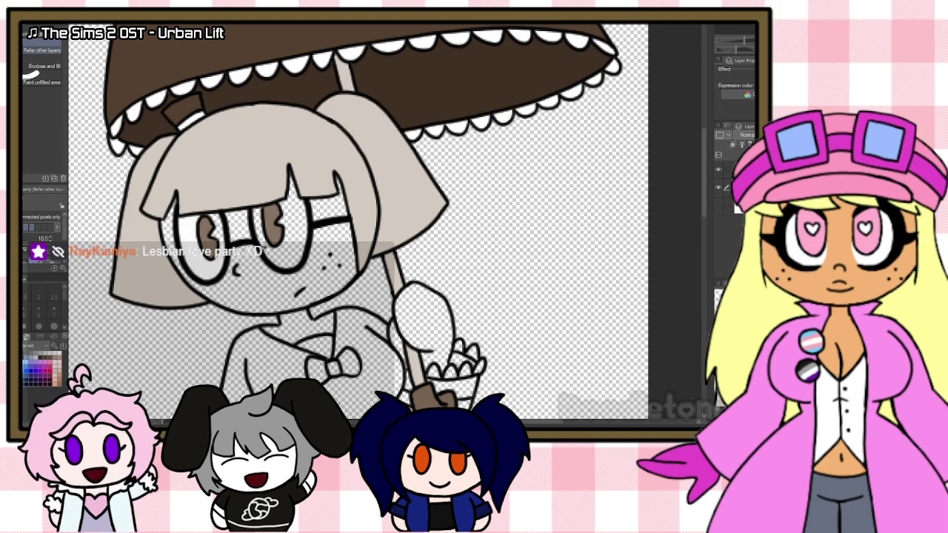
{"action": "left_click", "coordinate": [283, 226]}
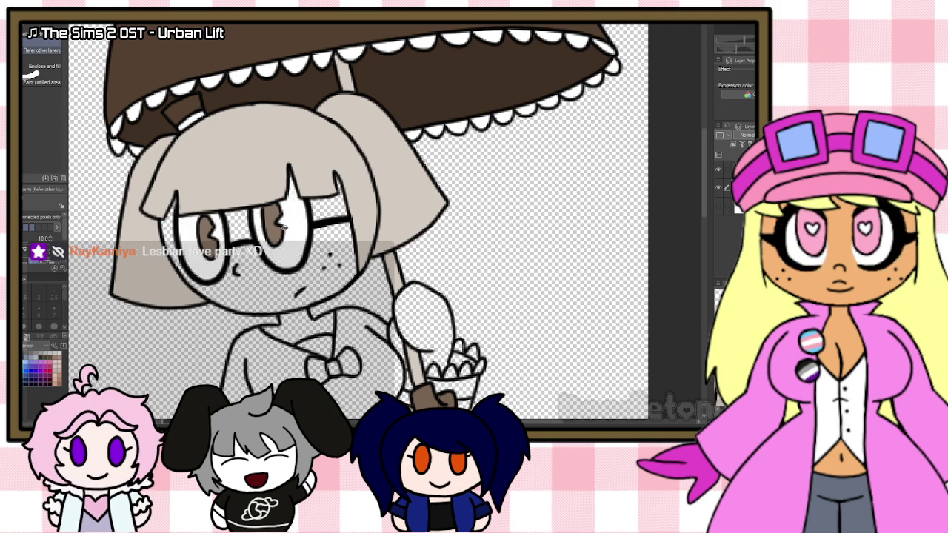
Step: Sample the skin tone from the reference and fill the character's face around the glasses with it
{"action": "scroll", "coordinate": [234, 258], "scroll_direction": "up", "scroll_amount": 3}
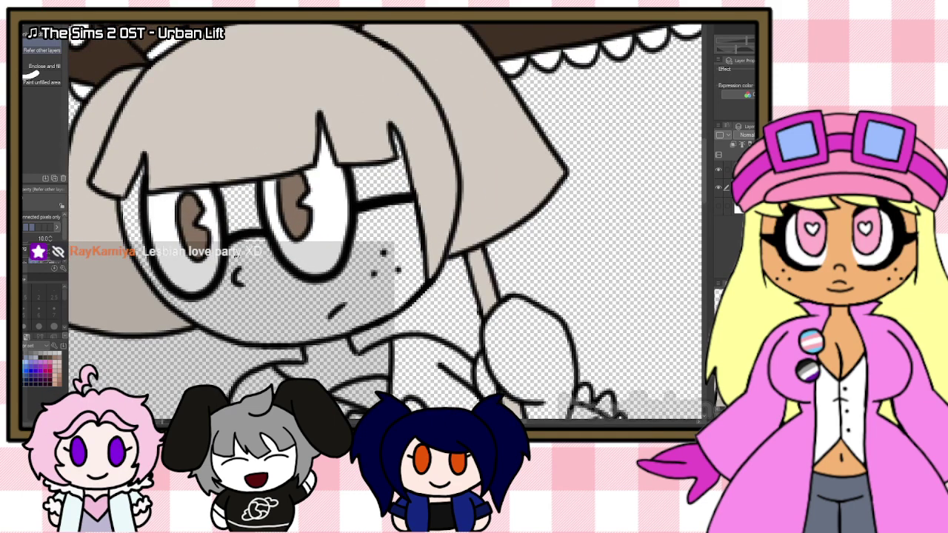
{"action": "key", "text": "p"}
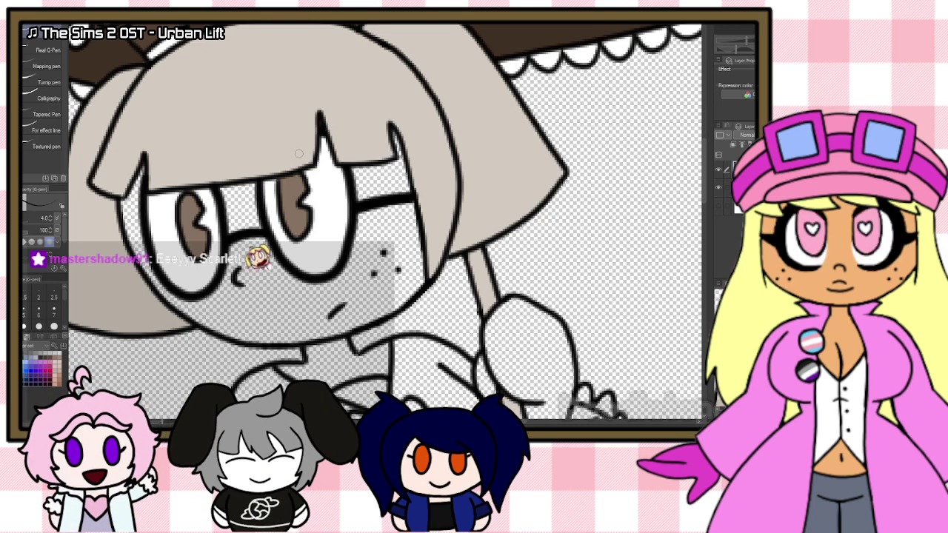
{"action": "scroll", "coordinate": [349, 157], "scroll_direction": "down", "scroll_amount": 3}
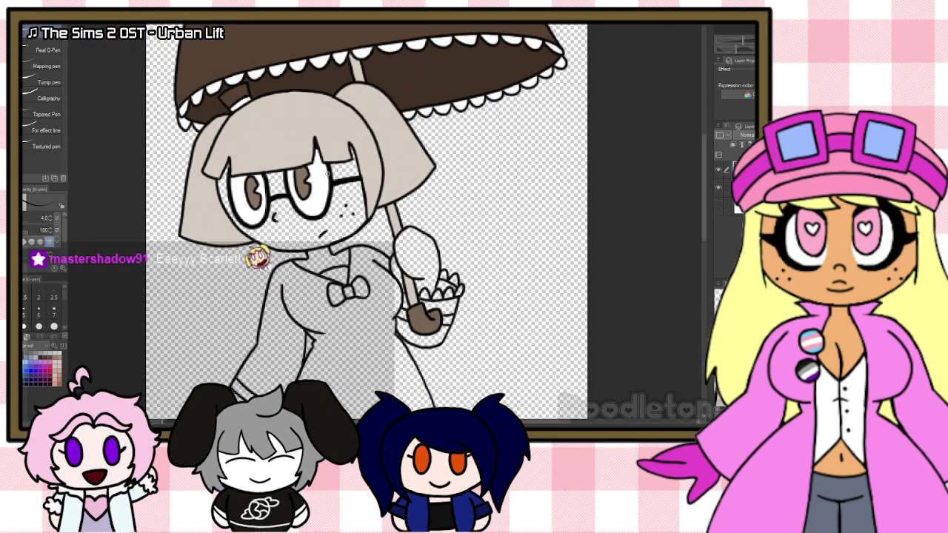
{"action": "scroll", "coordinate": [327, 172], "scroll_direction": "up", "scroll_amount": 1}
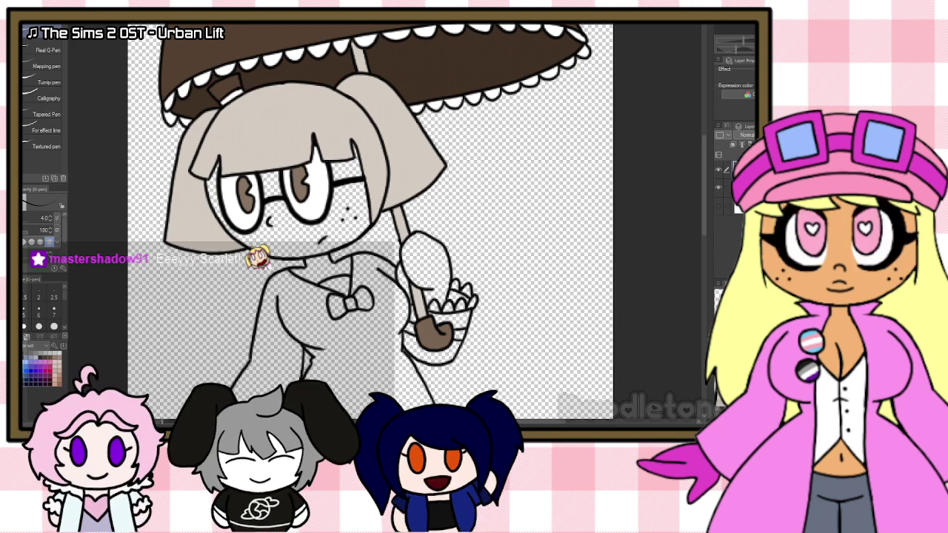
{"action": "key", "text": "g"}
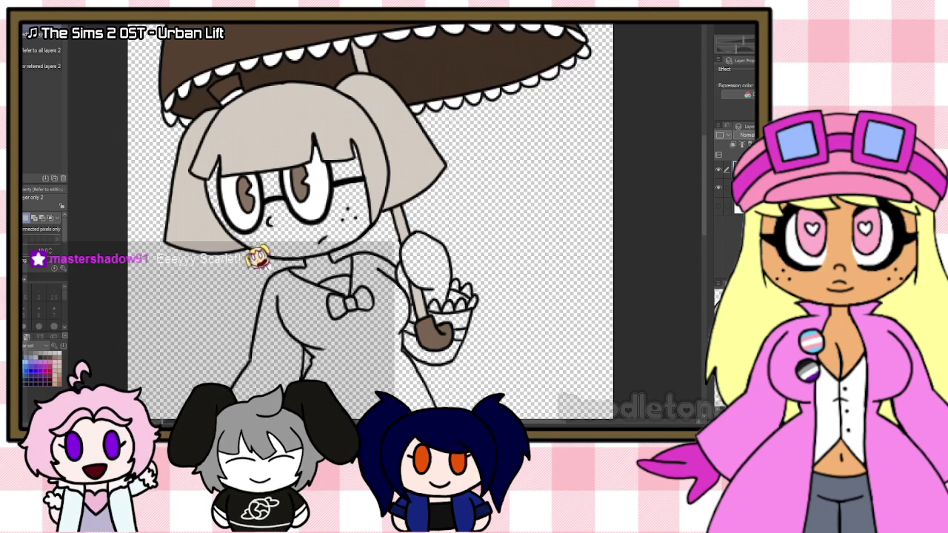
{"action": "key", "text": "i"}
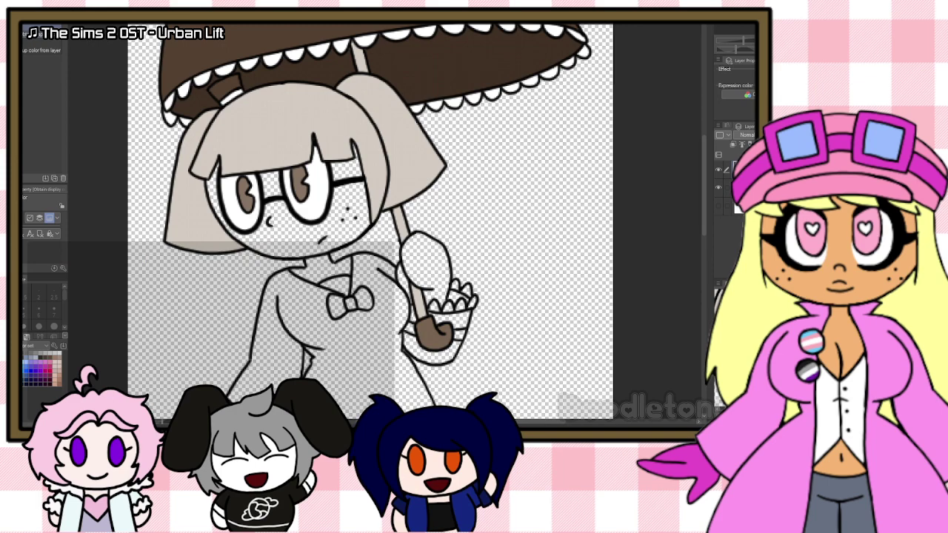
{"action": "key", "text": "g"}
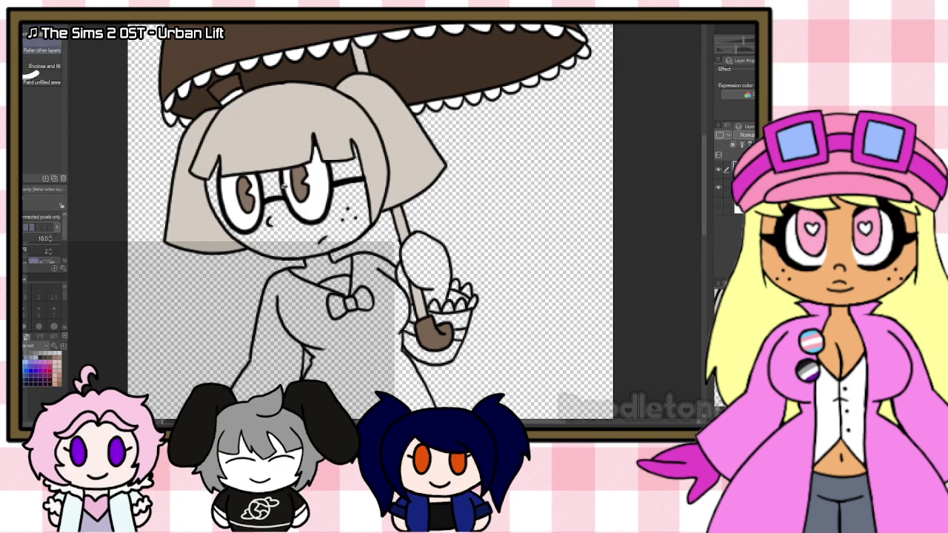
{"action": "left_click", "coordinate": [277, 187]}
{"action": "key", "text": "ctrl+y"}
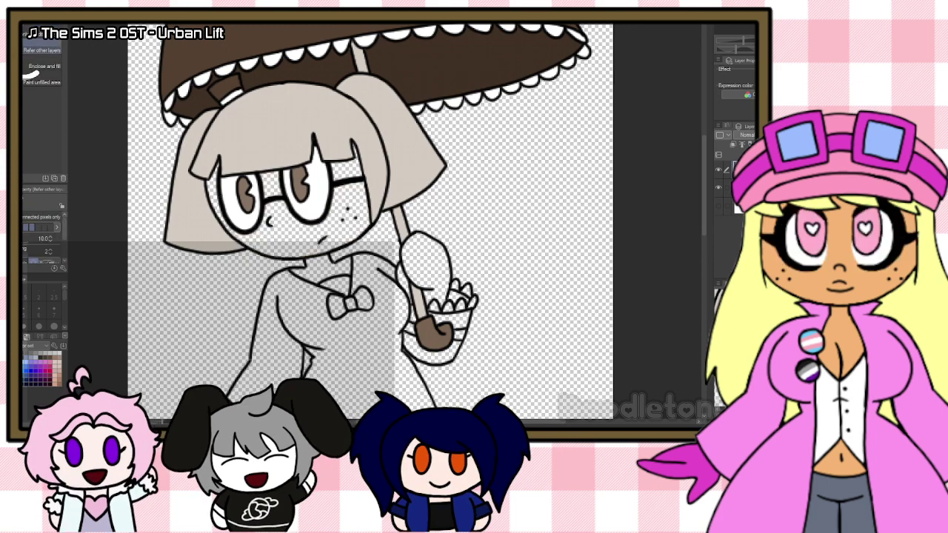
{"action": "left_click", "coordinate": [271, 188]}
{"action": "left_click", "coordinate": [275, 211]}
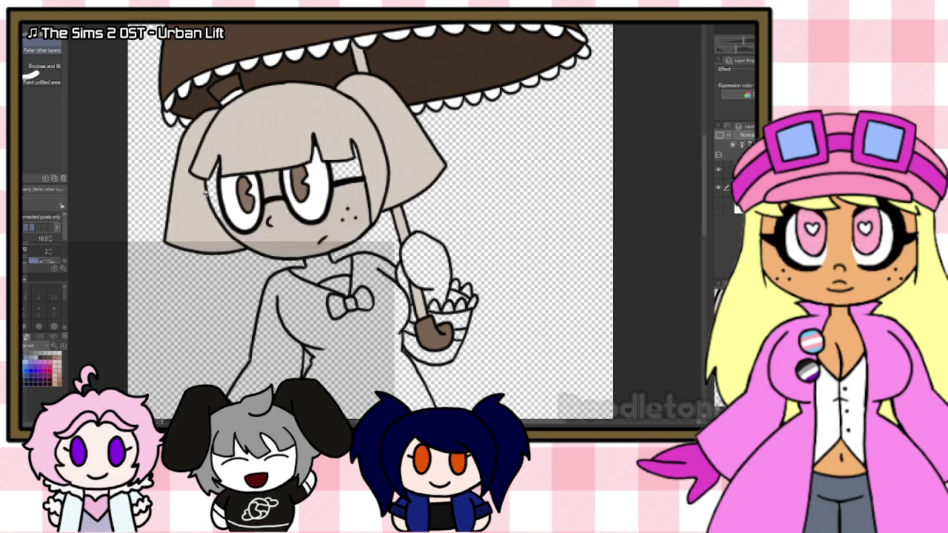
Step: Paint the small leftover gaps of the face beside the glasses and fill the neck with the skin tone
{"action": "scroll", "coordinate": [336, 176], "scroll_direction": "up", "scroll_amount": 3}
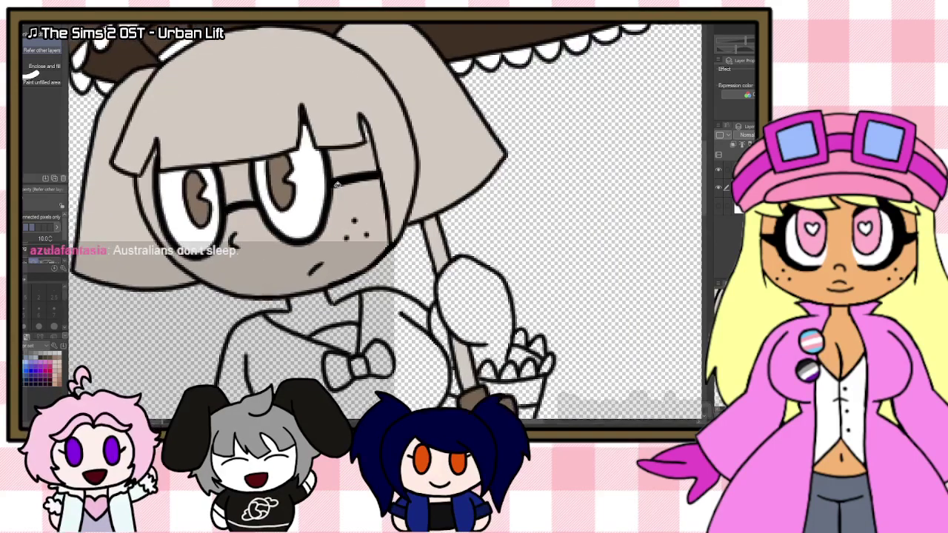
{"action": "key", "text": "p"}
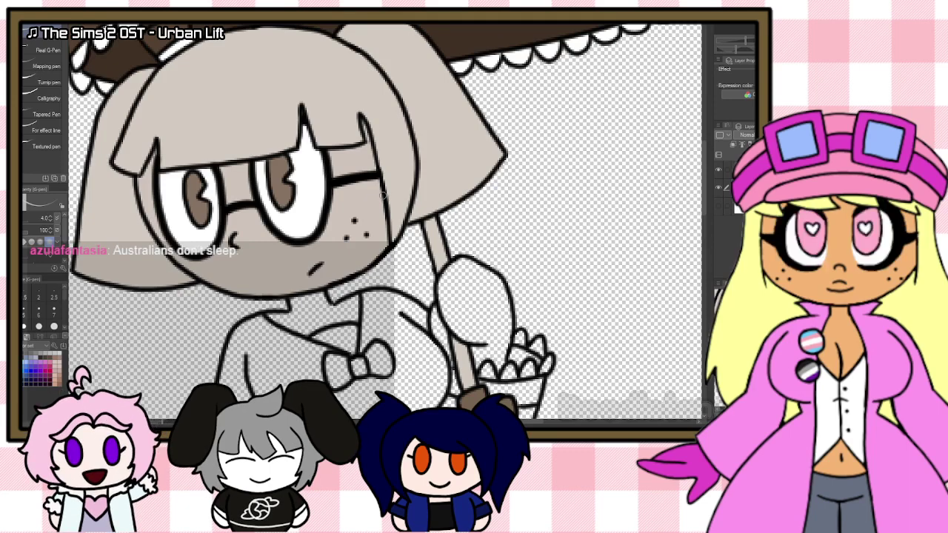
{"action": "scroll", "coordinate": [382, 195], "scroll_direction": "down", "scroll_amount": 3}
{"action": "scroll", "coordinate": [345, 241], "scroll_direction": "up", "scroll_amount": 2}
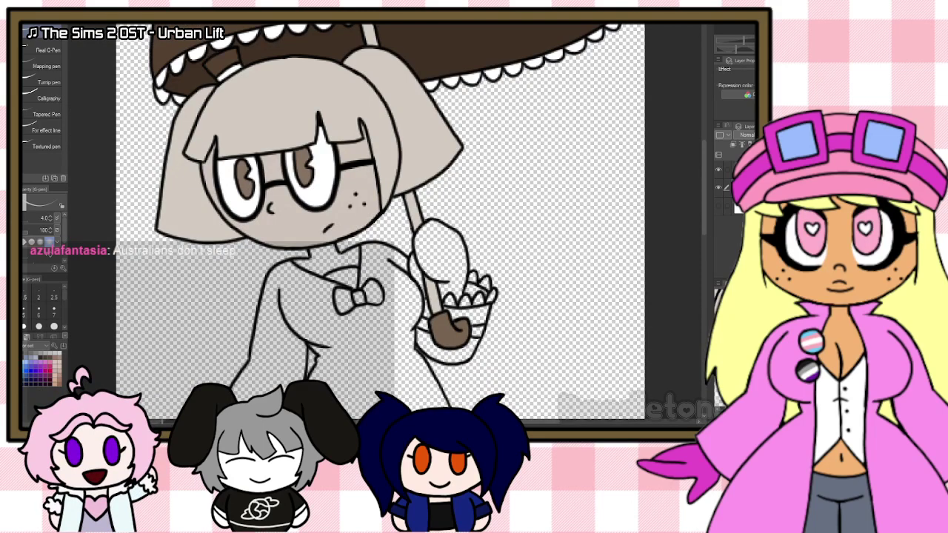
{"action": "key", "text": "g"}
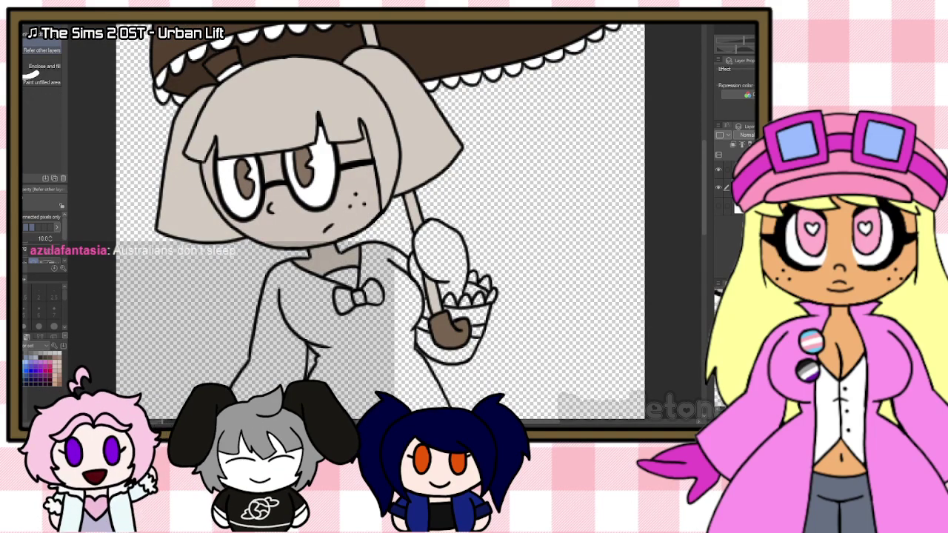
Step: Sample white and fill the bow, the neckline insert, the raised hand and the frills of its cuff
{"action": "key", "text": "i"}
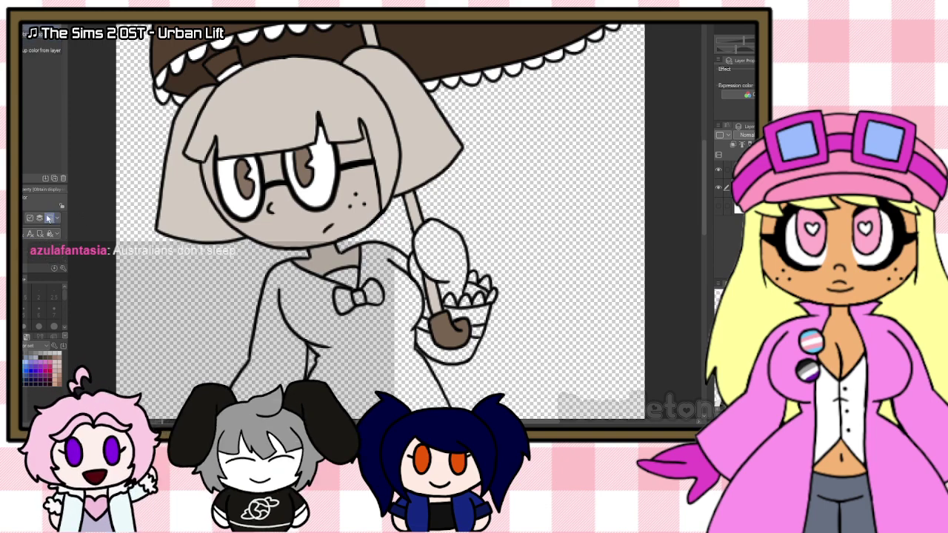
{"action": "key", "text": "g"}
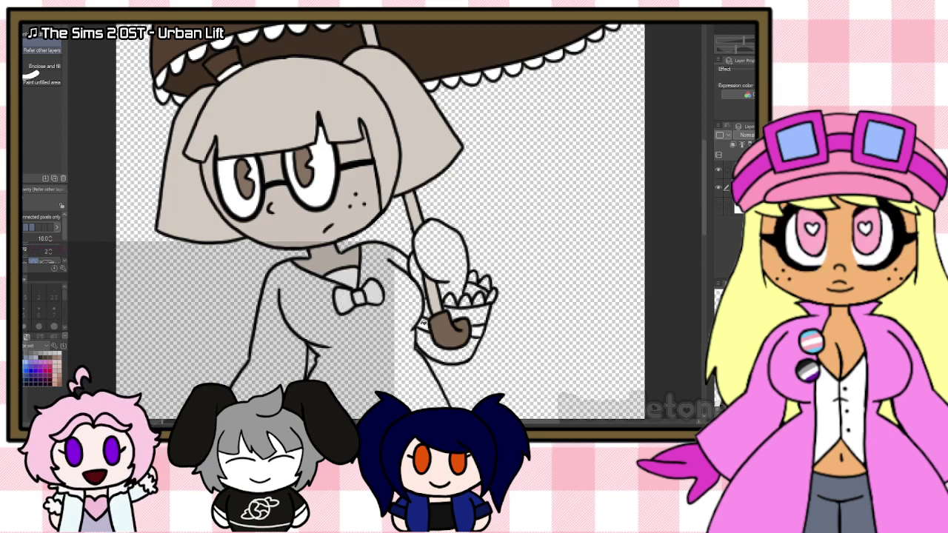
{"action": "scroll", "coordinate": [439, 320], "scroll_direction": "up", "scroll_amount": 1}
{"action": "scroll", "coordinate": [439, 320], "scroll_direction": "up", "scroll_amount": 1}
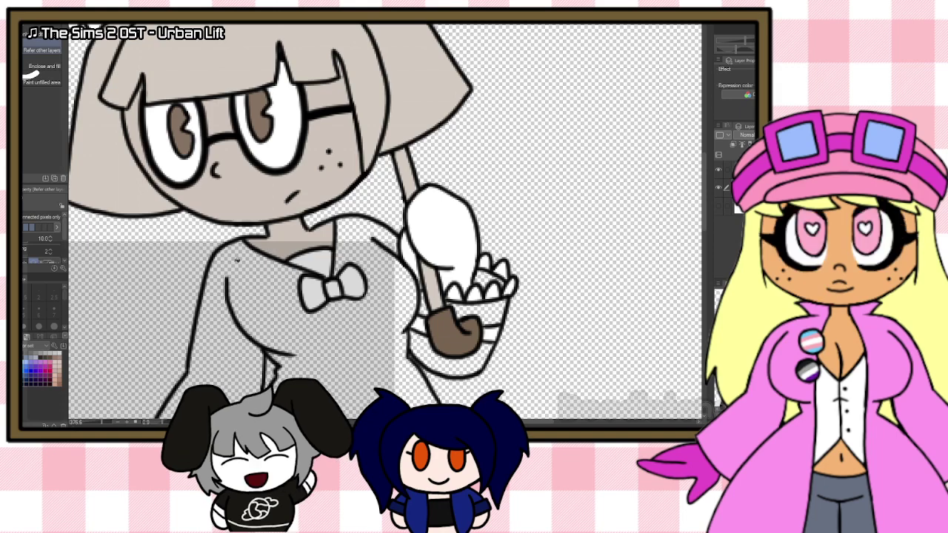
{"action": "scroll", "coordinate": [297, 214], "scroll_direction": "down", "scroll_amount": 5}
{"action": "scroll", "coordinate": [449, 339], "scroll_direction": "up", "scroll_amount": 2}
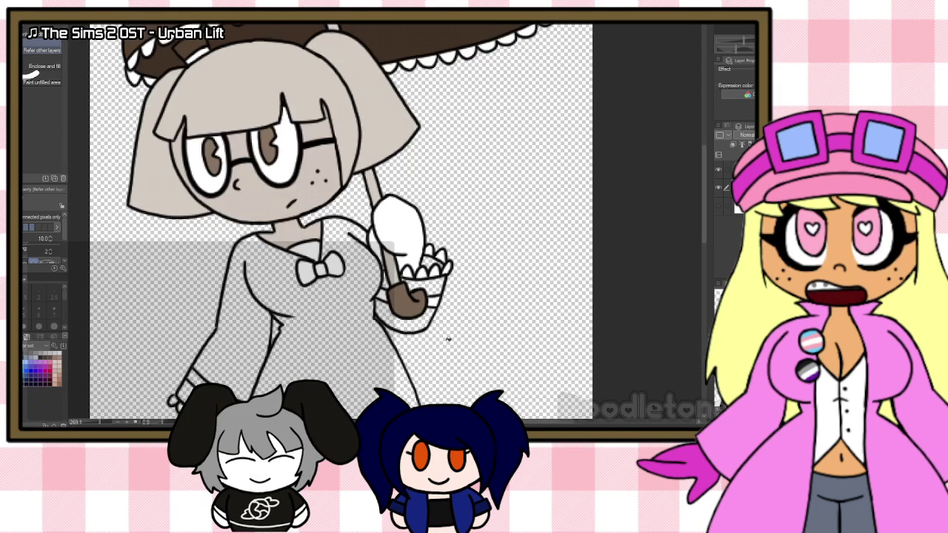
Step: Fill the stripes on the lowered sleeve and the skirt, plus that sleeve's frills, with white
{"action": "scroll", "coordinate": [447, 340], "scroll_direction": "down", "scroll_amount": 5}
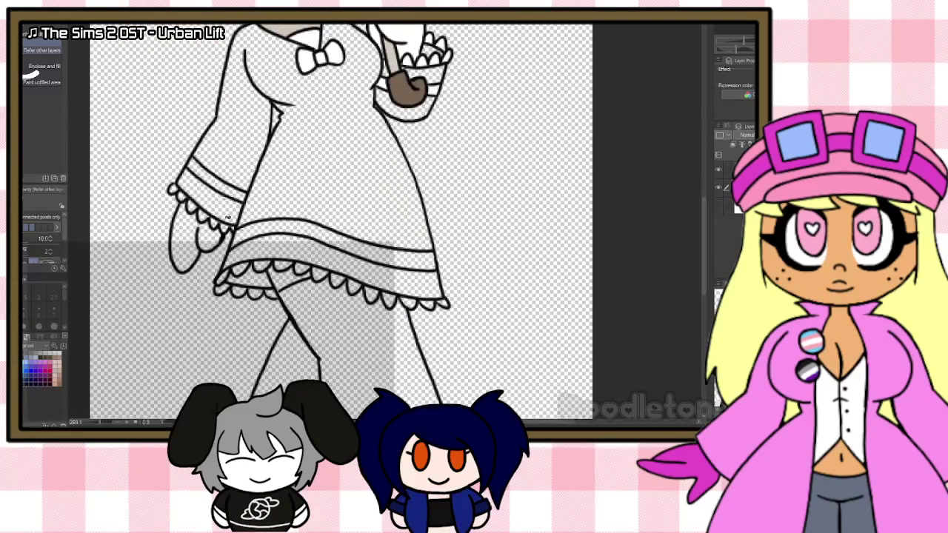
{"action": "scroll", "coordinate": [290, 225], "scroll_direction": "up", "scroll_amount": 2}
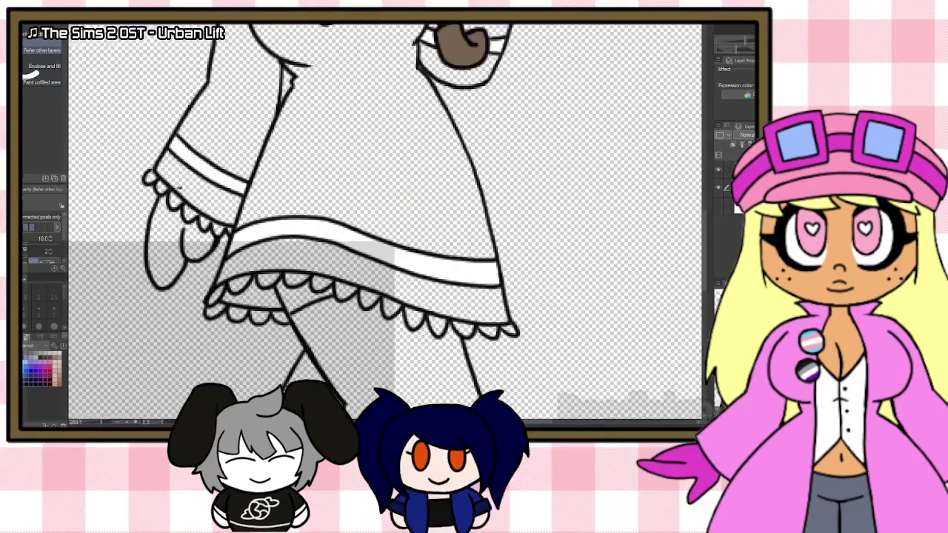
{"action": "scroll", "coordinate": [202, 196], "scroll_direction": "up", "scroll_amount": 1}
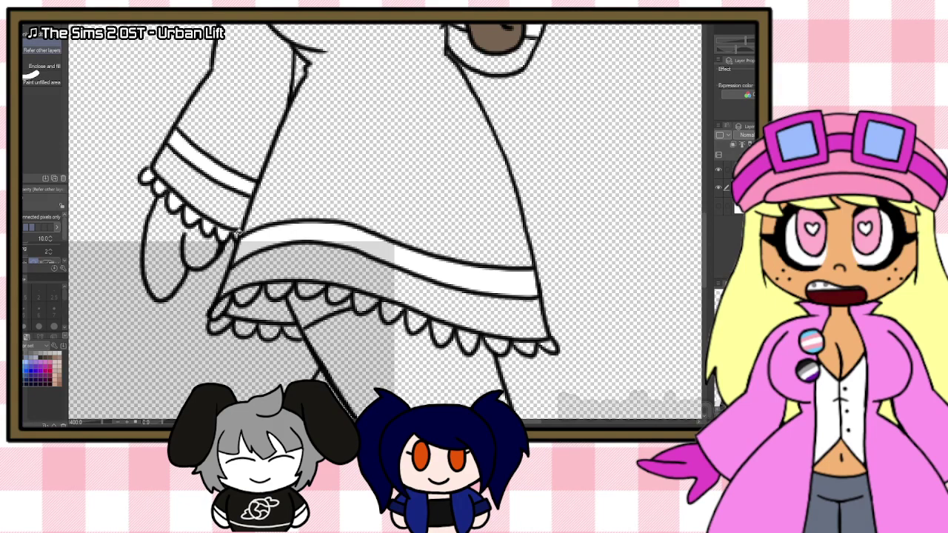
Step: Fill the scalloped frills along the skirt's hem with white
{"action": "left_click", "coordinate": [249, 294]}
{"action": "left_click", "coordinate": [285, 290]}
{"action": "left_click", "coordinate": [316, 290]}
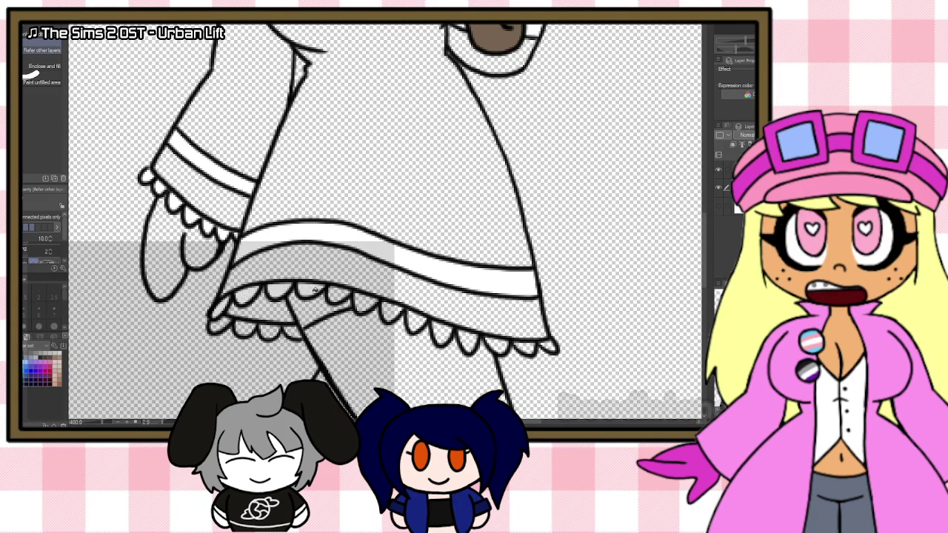
{"action": "left_click", "coordinate": [340, 294]}
{"action": "left_click", "coordinate": [359, 301]}
{"action": "left_click_drag", "start_coordinate": [376, 306], "coordinate": [526, 345]}
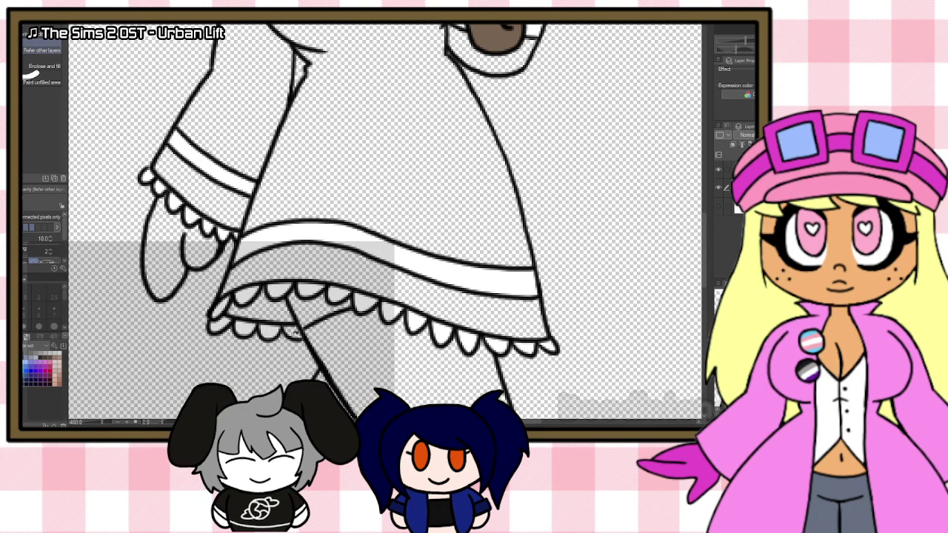
Step: Fill both legs and the straps on the shoes with white
{"action": "scroll", "coordinate": [370, 342], "scroll_direction": "down", "scroll_amount": 6}
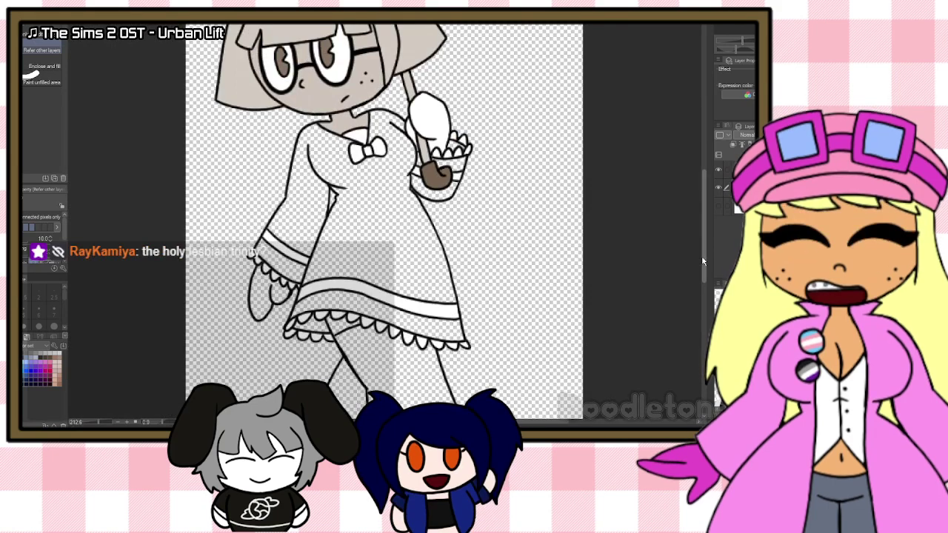
{"action": "left_click_drag", "start_coordinate": [702, 259], "coordinate": [703, 294]}
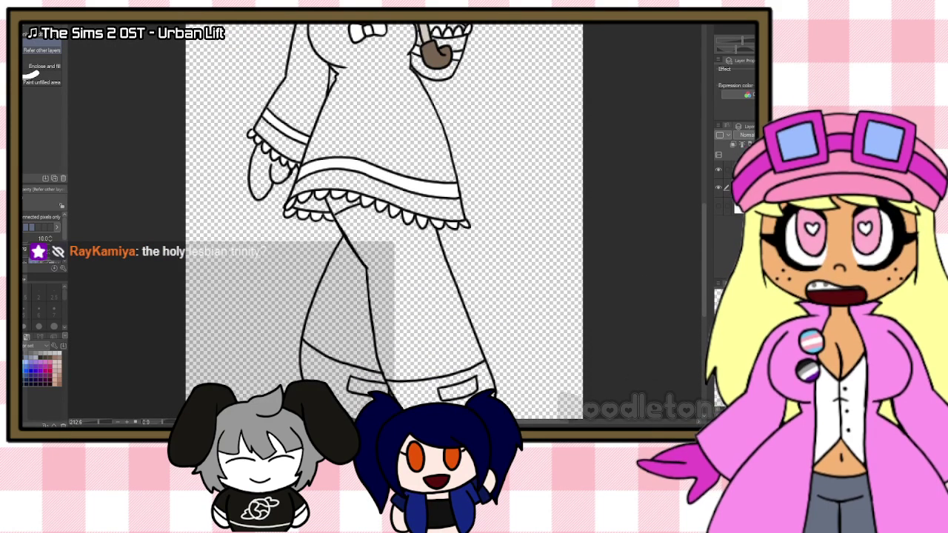
{"action": "left_click", "coordinate": [358, 374]}
{"action": "left_click", "coordinate": [430, 373]}
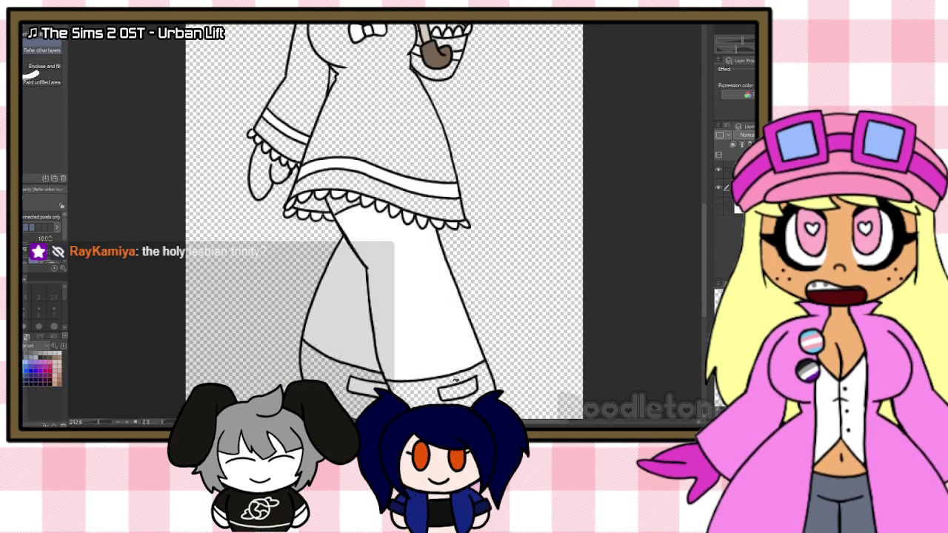
Step: Sample the dark brown from the reference, fill both shoes with it and touch up small gaps with the pen
{"action": "key", "text": "i"}
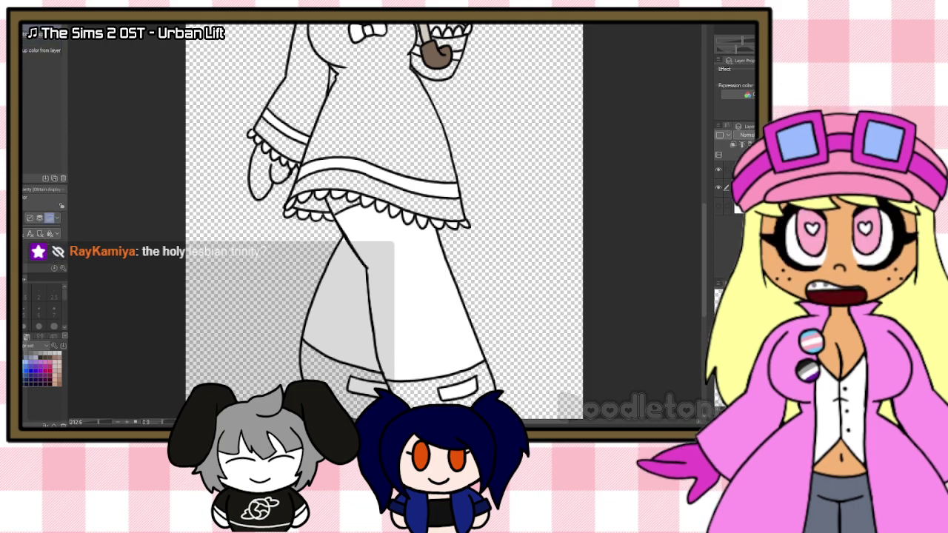
{"action": "key", "text": "g"}
{"action": "left_click", "coordinate": [343, 394]}
{"action": "left_click", "coordinate": [423, 390]}
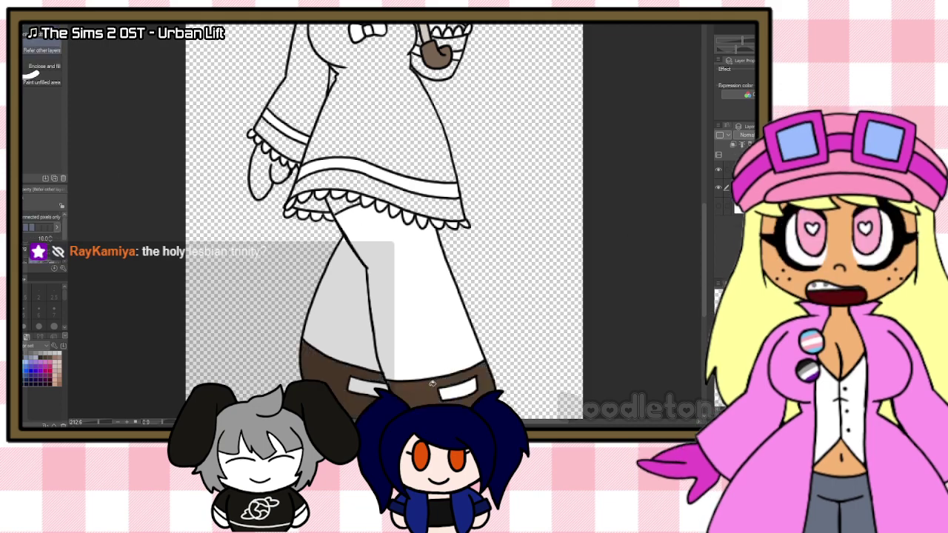
{"action": "scroll", "coordinate": [433, 383], "scroll_direction": "up", "scroll_amount": 1}
{"action": "left_click_drag", "start_coordinate": [706, 233], "coordinate": [704, 254]}
{"action": "scroll", "coordinate": [589, 346], "scroll_direction": "up", "scroll_amount": 3}
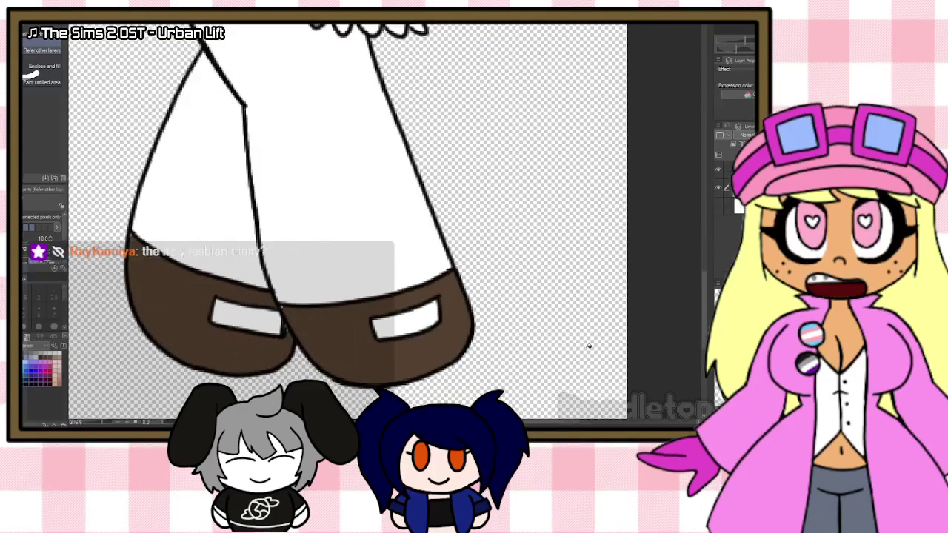
{"action": "key", "text": "p"}
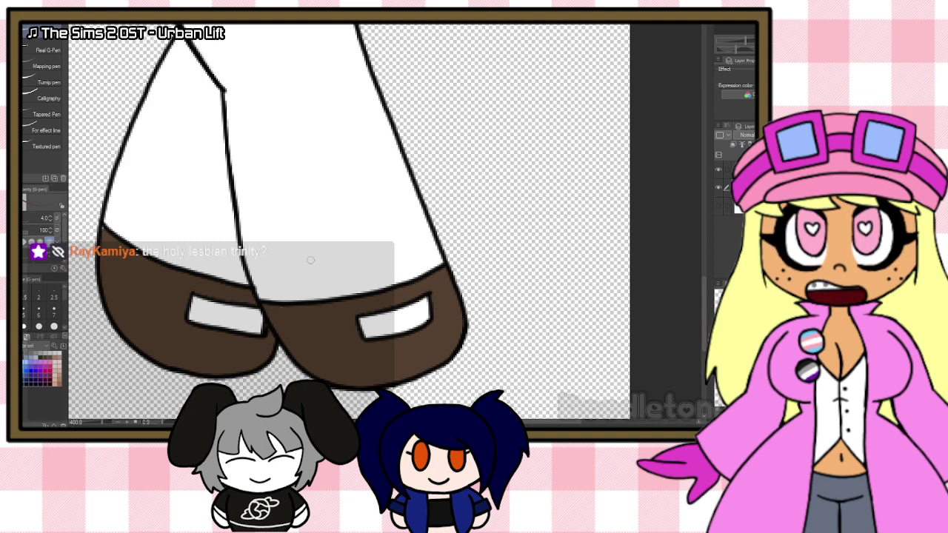
{"action": "scroll", "coordinate": [310, 260], "scroll_direction": "down", "scroll_amount": 3}
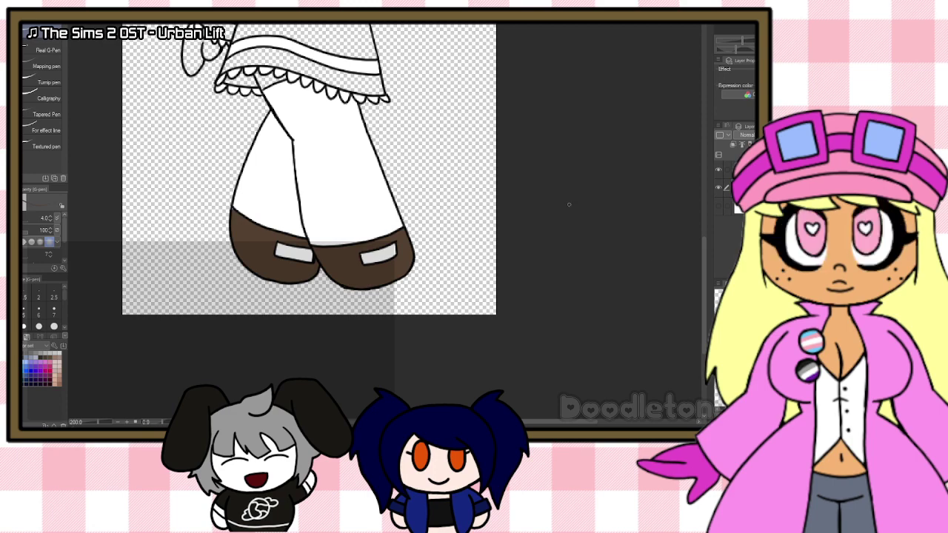
Step: Fill the dress's bodice, skirt, hem band and both sleeves, including the cuff of the raised arm, with brown
{"action": "left_click_drag", "start_coordinate": [704, 269], "coordinate": [703, 208]}
{"action": "scroll", "coordinate": [406, 159], "scroll_direction": "up", "scroll_amount": 1}
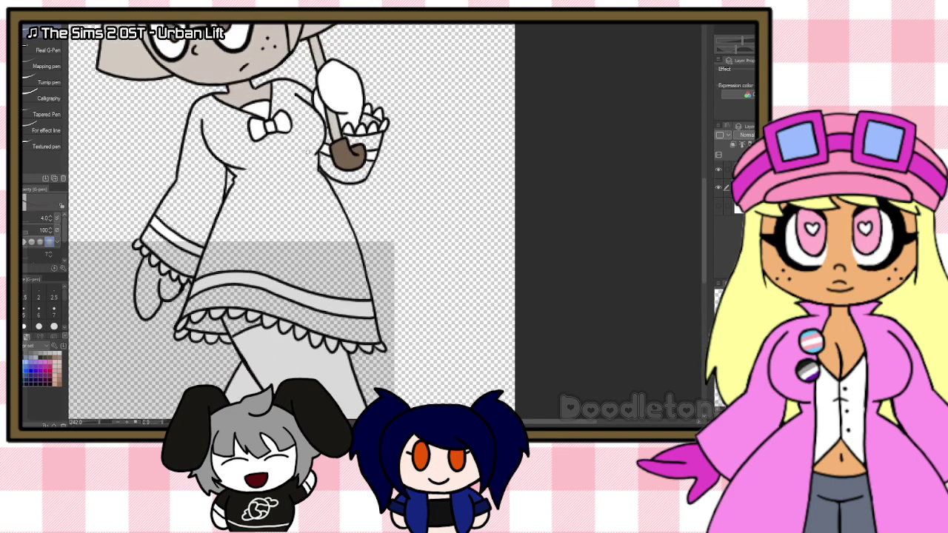
{"action": "scroll", "coordinate": [305, 153], "scroll_direction": "up", "scroll_amount": 1}
{"action": "key", "text": "g"}
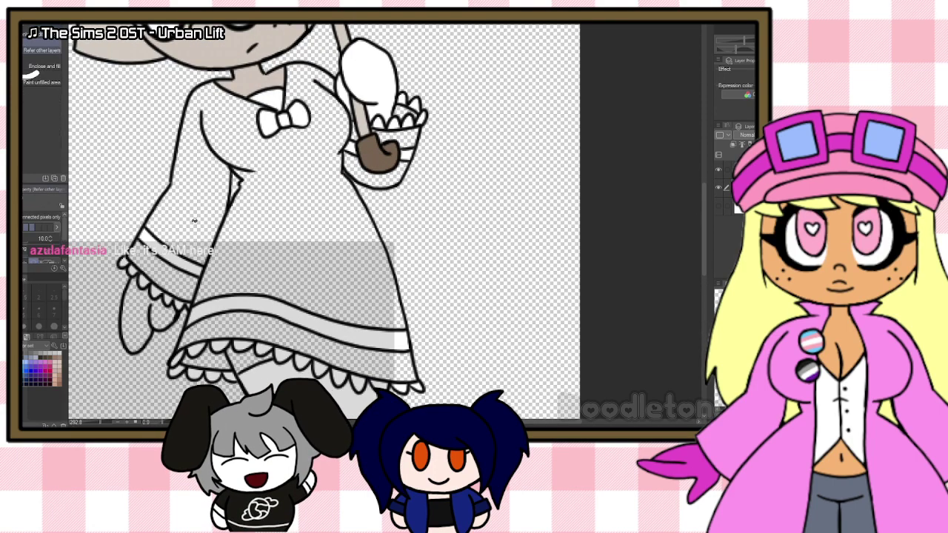
{"action": "left_click", "coordinate": [207, 226]}
{"action": "left_click", "coordinate": [167, 273]}
{"action": "left_click", "coordinate": [244, 330]}
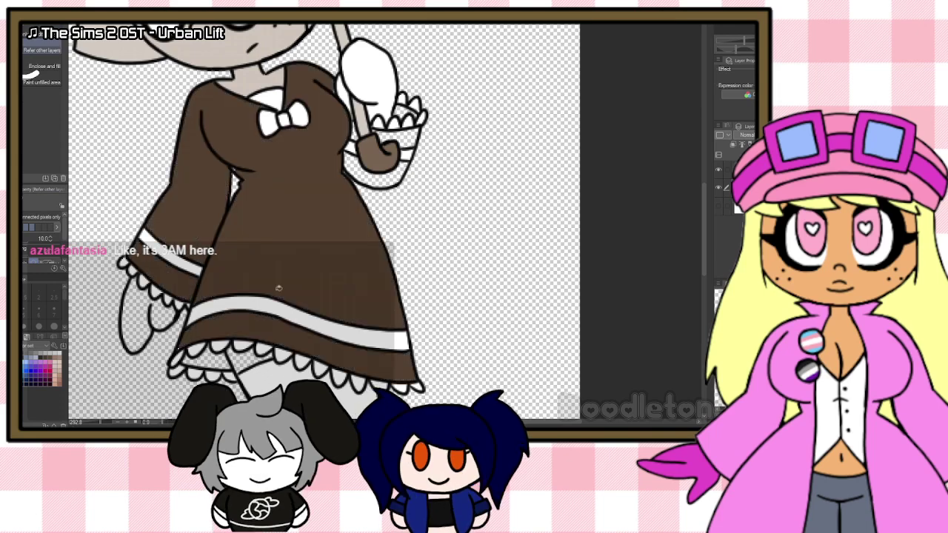
{"action": "left_click", "coordinate": [360, 140]}
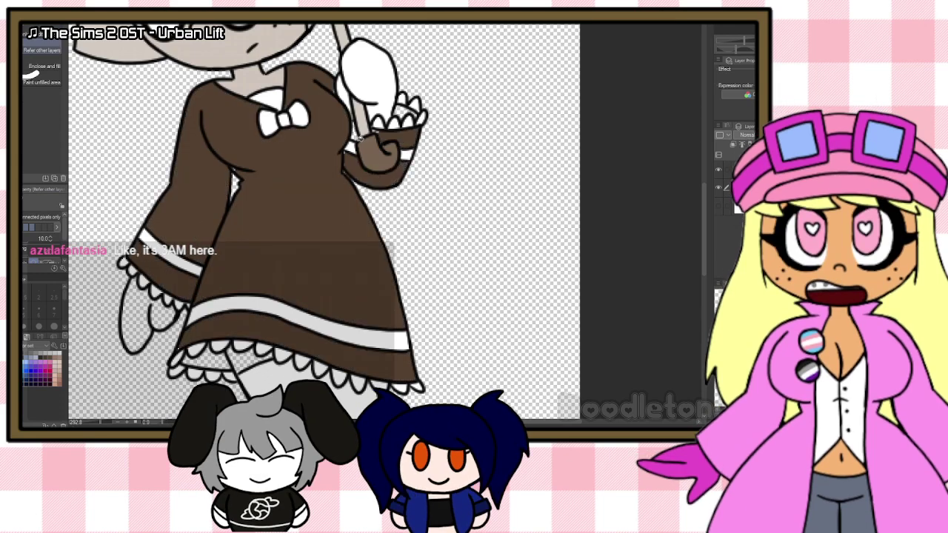
{"action": "scroll", "coordinate": [354, 162], "scroll_direction": "up", "scroll_amount": 1}
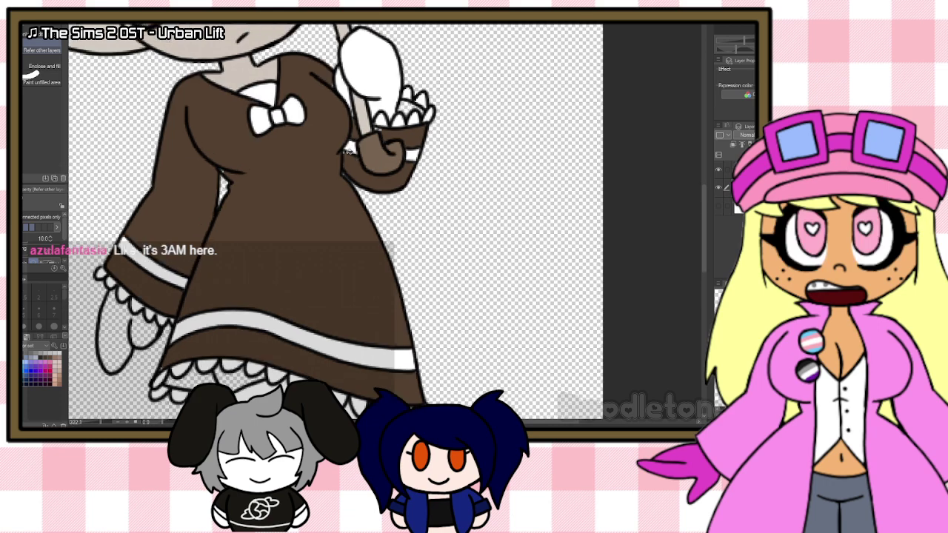
Step: Fill the inside of the raised sleeve's cuff and the underside of the skirt behind the frills with dark brown
{"action": "key", "text": "p"}
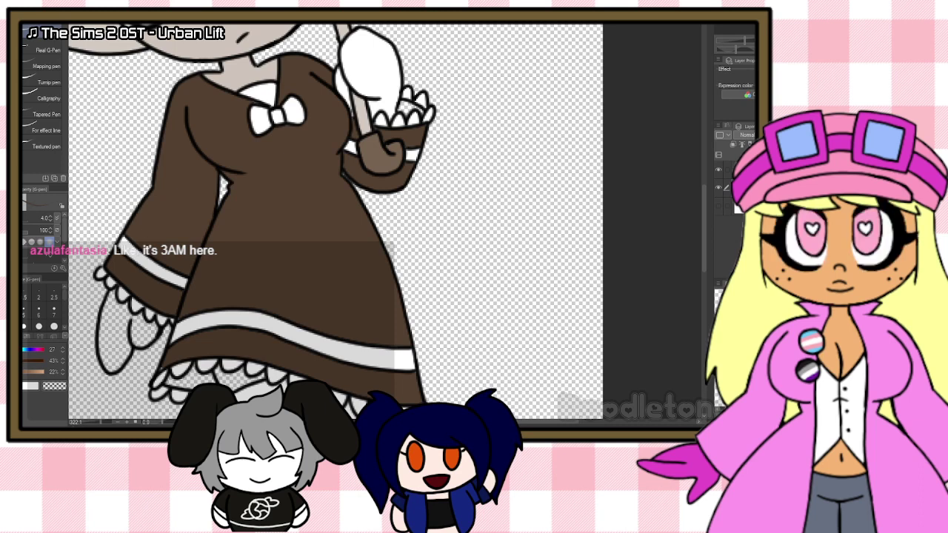
{"action": "key", "text": "g"}
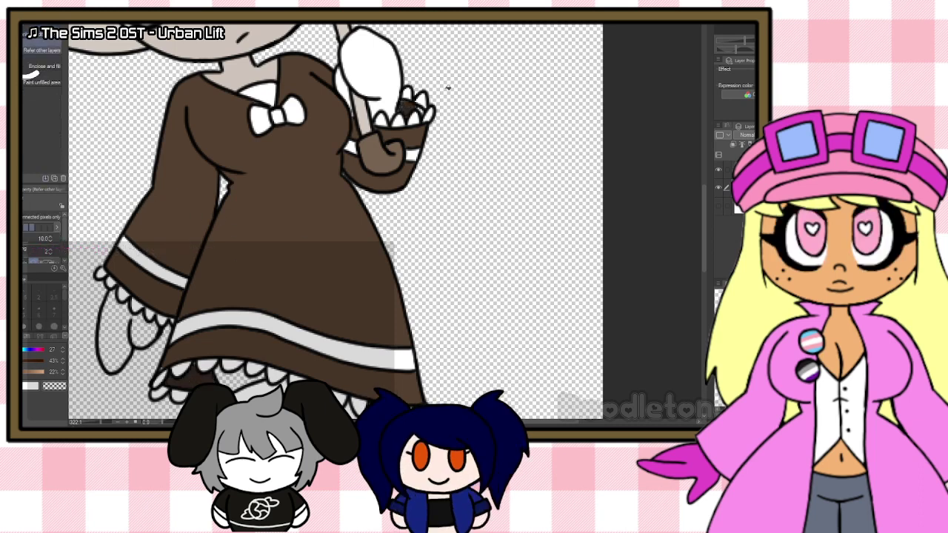
{"action": "key", "text": "p"}
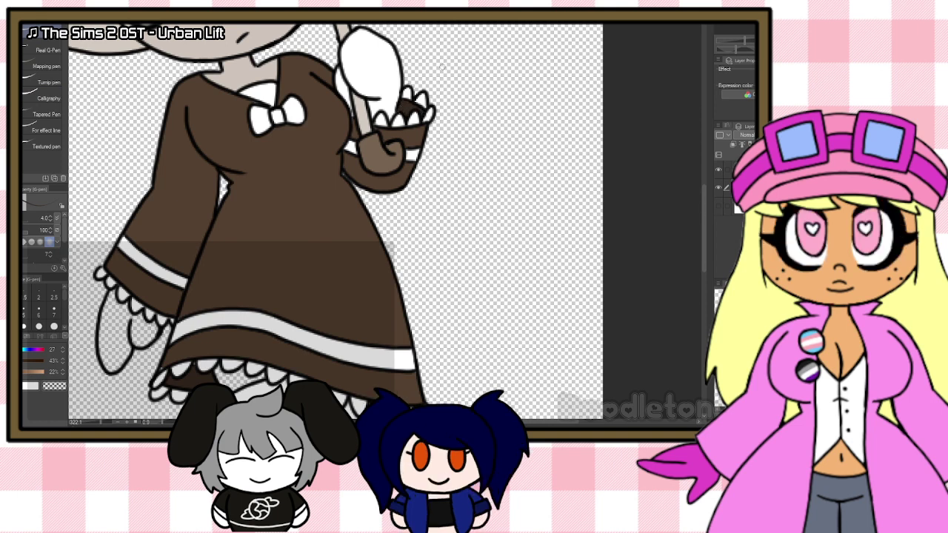
Step: Sample the dress's brown and touch up small gaps along the skirt's hem with the pen
{"action": "key", "text": "i"}
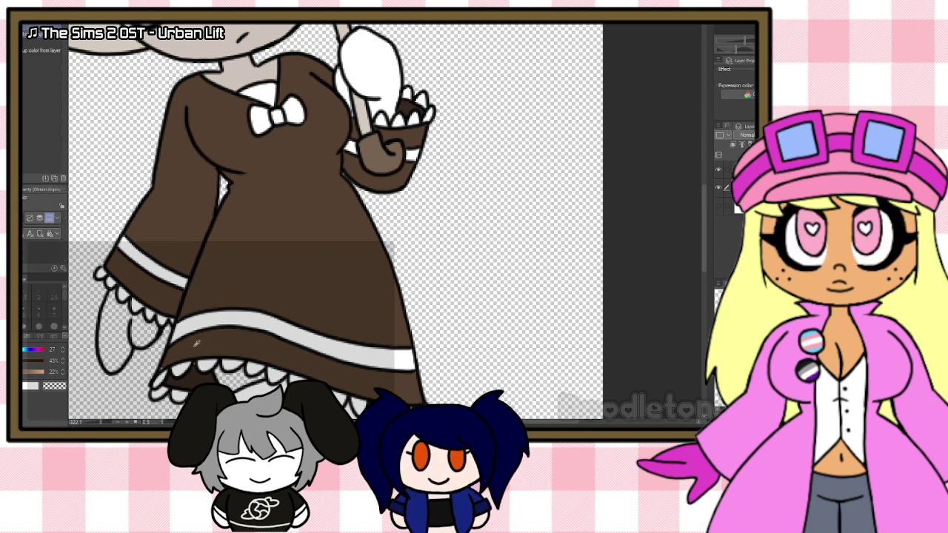
{"action": "key", "text": "p"}
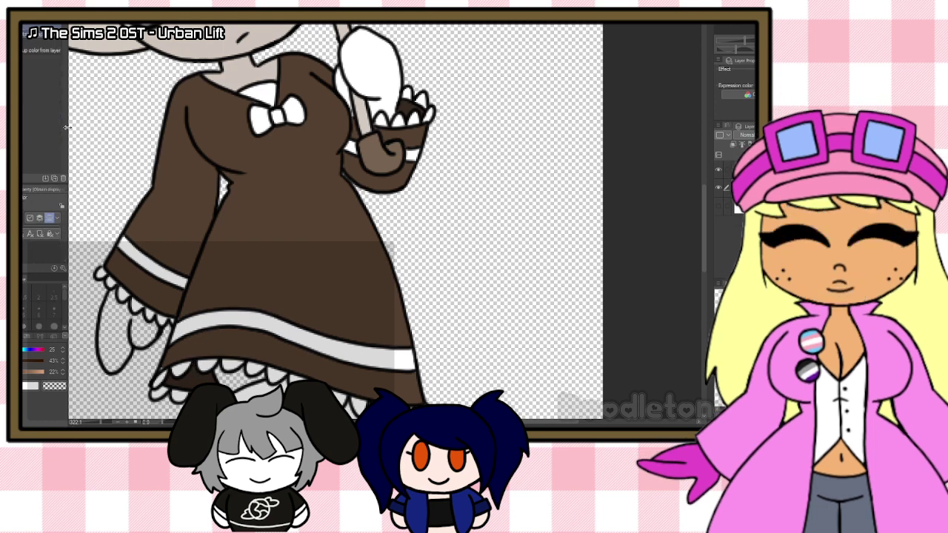
{"action": "left_click", "coordinate": [230, 257], "text": "alt"}
{"action": "key", "text": "p"}
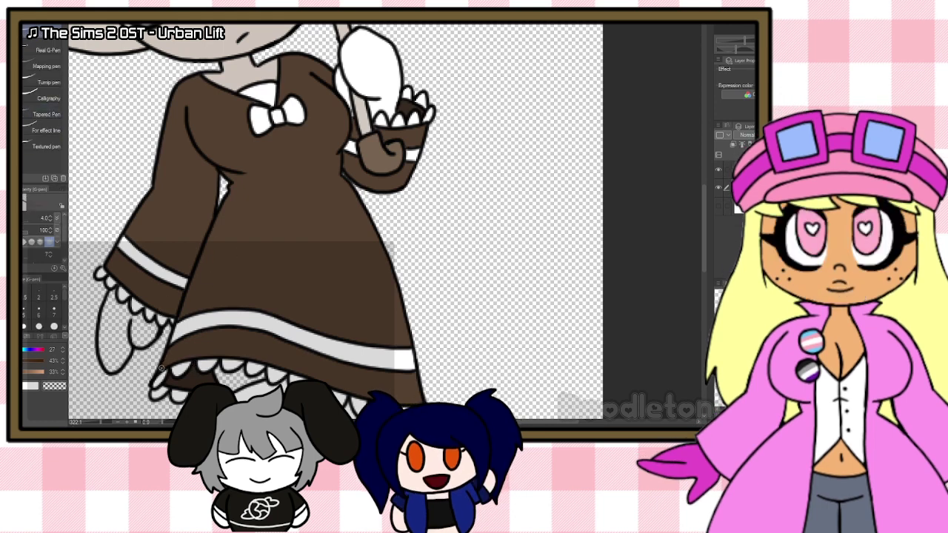
{"action": "scroll", "coordinate": [212, 266], "scroll_direction": "down", "scroll_amount": 5}
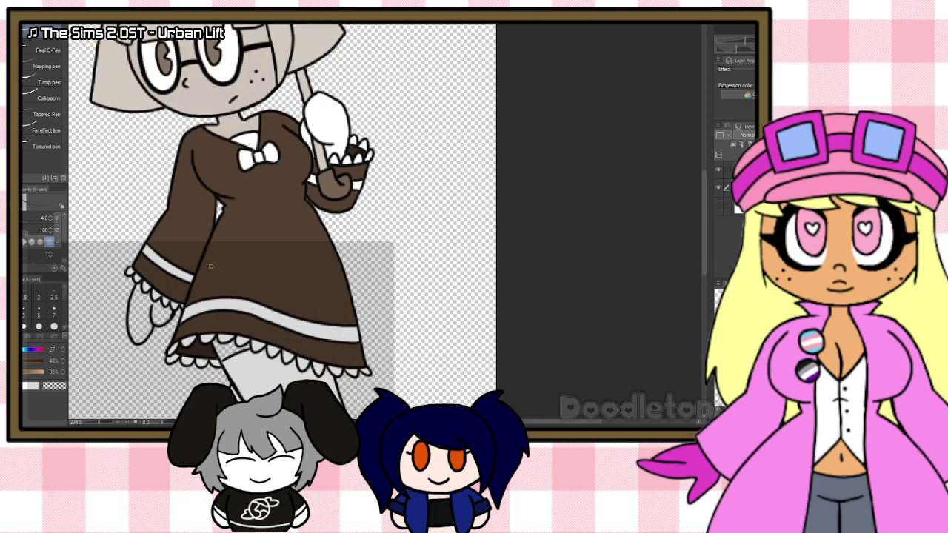
{"action": "scroll", "coordinate": [207, 278], "scroll_direction": "up", "scroll_amount": 2}
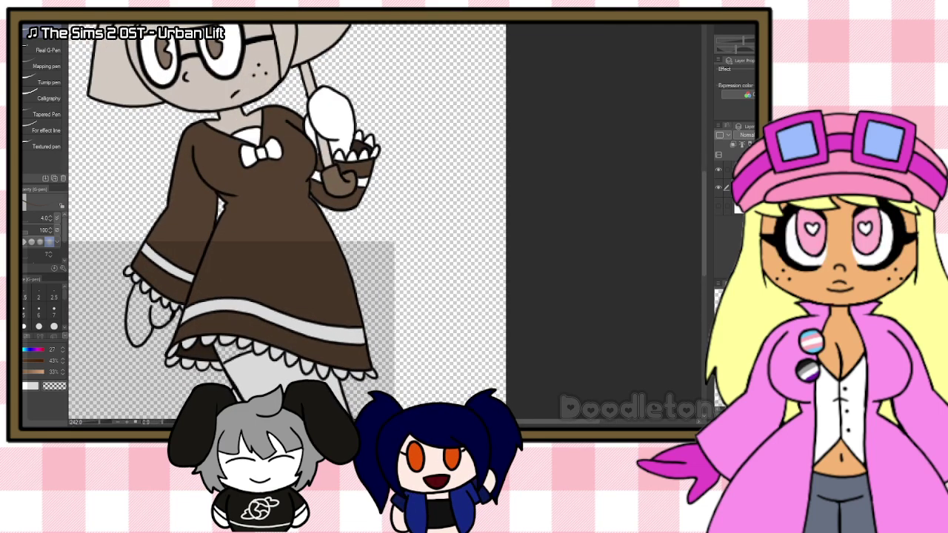
Step: Sample white from the raised glove and fill the lowered hand and its fingers with it
{"action": "key", "text": "i"}
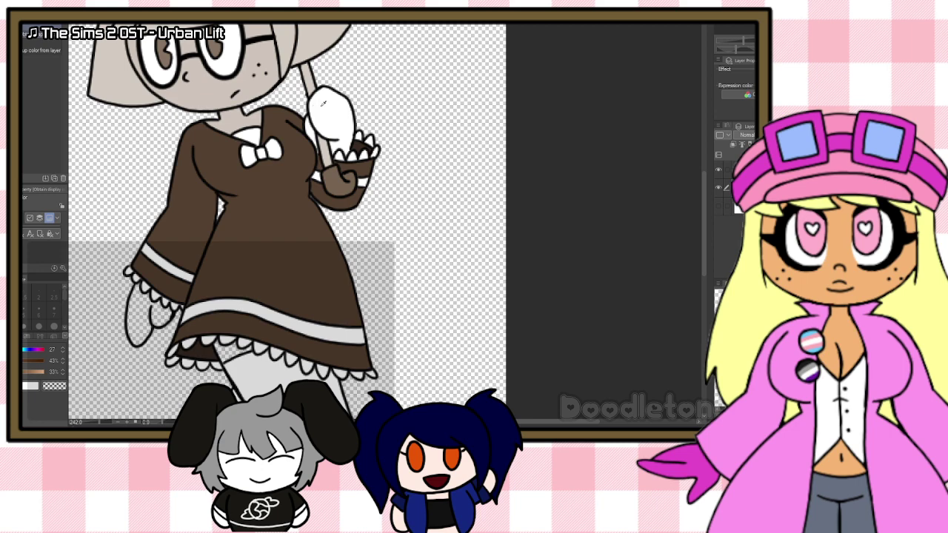
{"action": "left_click", "coordinate": [322, 104]}
{"action": "key", "text": "g"}
{"action": "left_click", "coordinate": [140, 313]}
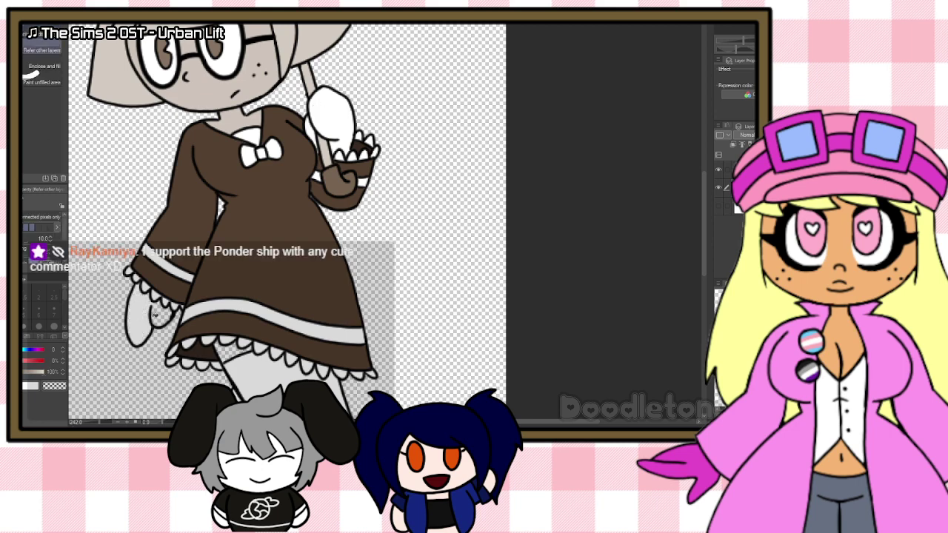
{"action": "left_click", "coordinate": [155, 315]}
{"action": "scroll", "coordinate": [177, 318], "scroll_direction": "down", "scroll_amount": 1}
{"action": "scroll", "coordinate": [187, 339], "scroll_direction": "up", "scroll_amount": 1}
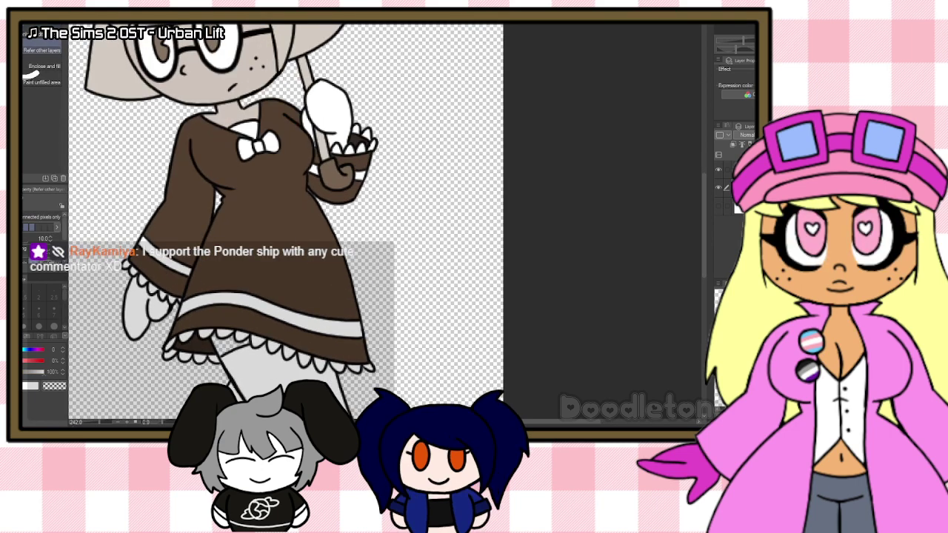
Step: Sample the skin tone and fill the small patch of thigh under the skirt's frills with it
{"action": "key", "text": "i"}
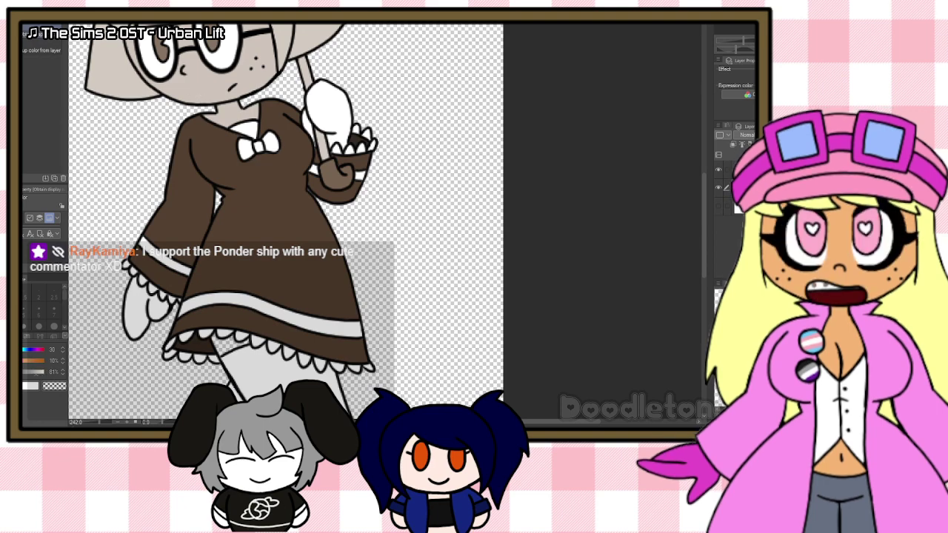
{"action": "key", "text": "g"}
{"action": "left_click", "coordinate": [234, 350]}
{"action": "scroll", "coordinate": [233, 359], "scroll_direction": "up", "scroll_amount": 1}
{"action": "scroll", "coordinate": [233, 359], "scroll_direction": "down", "scroll_amount": 5}
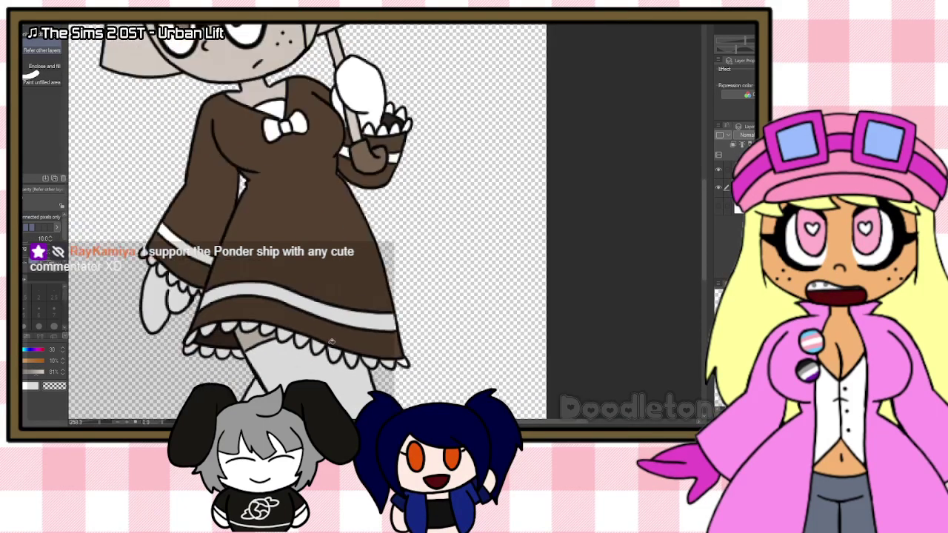
{"action": "scroll", "coordinate": [543, 313], "scroll_direction": "up", "scroll_amount": 3}
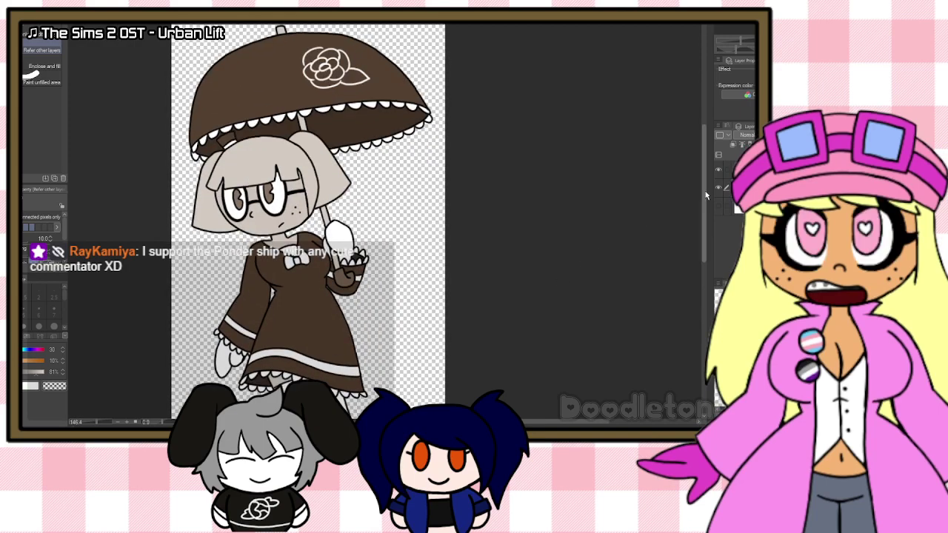
Step: Hide the character artwork, fill the layer beneath it with black, and show the artwork again
{"action": "left_click_drag", "start_coordinate": [705, 191], "coordinate": [701, 231]}
{"action": "scroll", "coordinate": [603, 233], "scroll_direction": "down", "scroll_amount": 2}
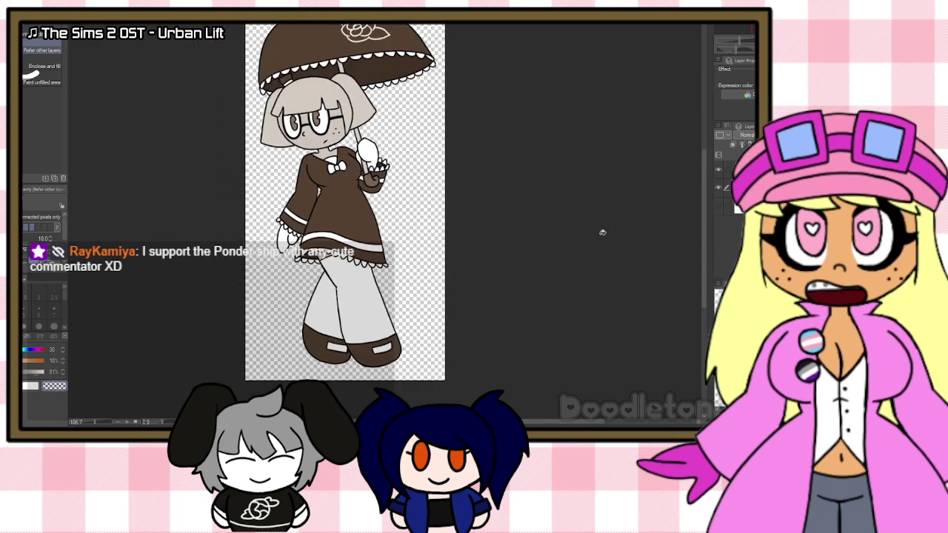
{"action": "scroll", "coordinate": [484, 176], "scroll_direction": "up", "scroll_amount": 2}
{"action": "scroll", "coordinate": [443, 180], "scroll_direction": "down", "scroll_amount": 2}
{"action": "scroll", "coordinate": [443, 179], "scroll_direction": "up", "scroll_amount": 2}
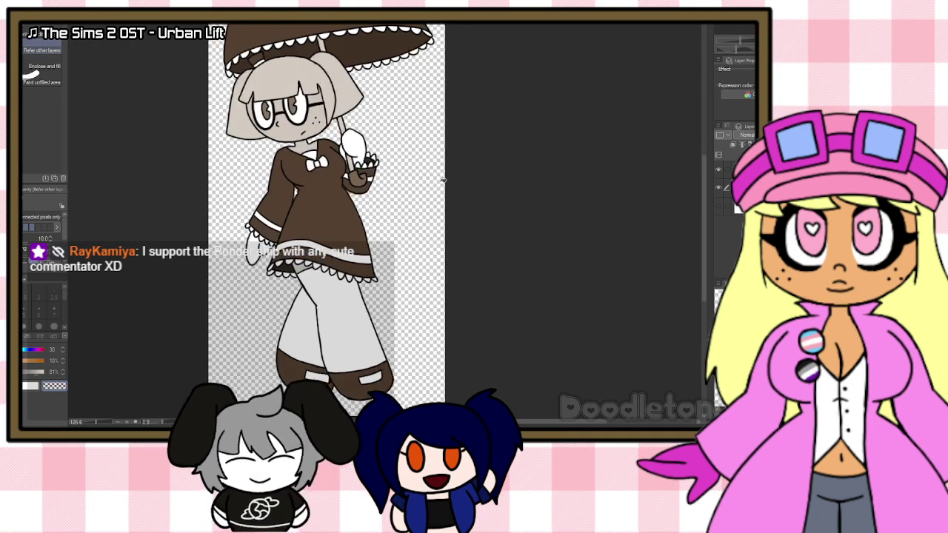
{"action": "scroll", "coordinate": [442, 179], "scroll_direction": "down", "scroll_amount": 2}
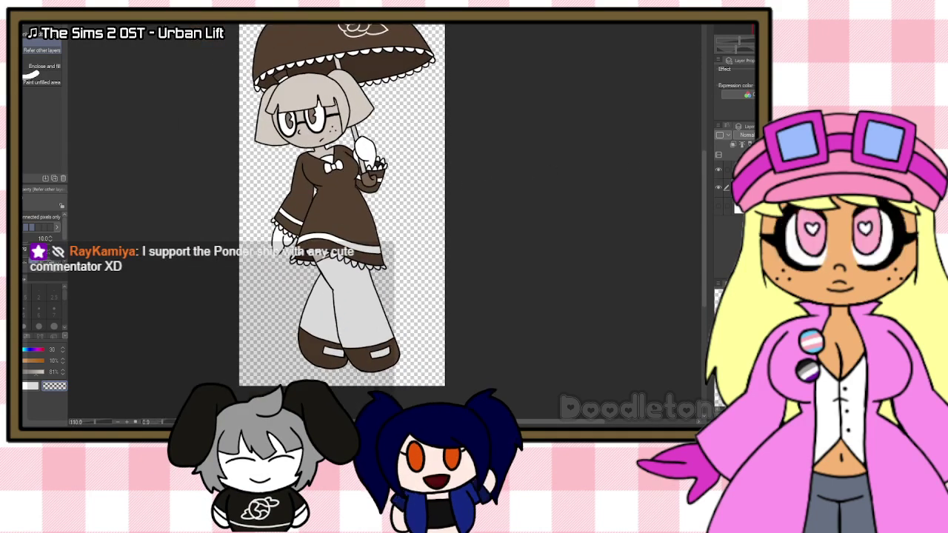
{"action": "left_click", "coordinate": [739, 205]}
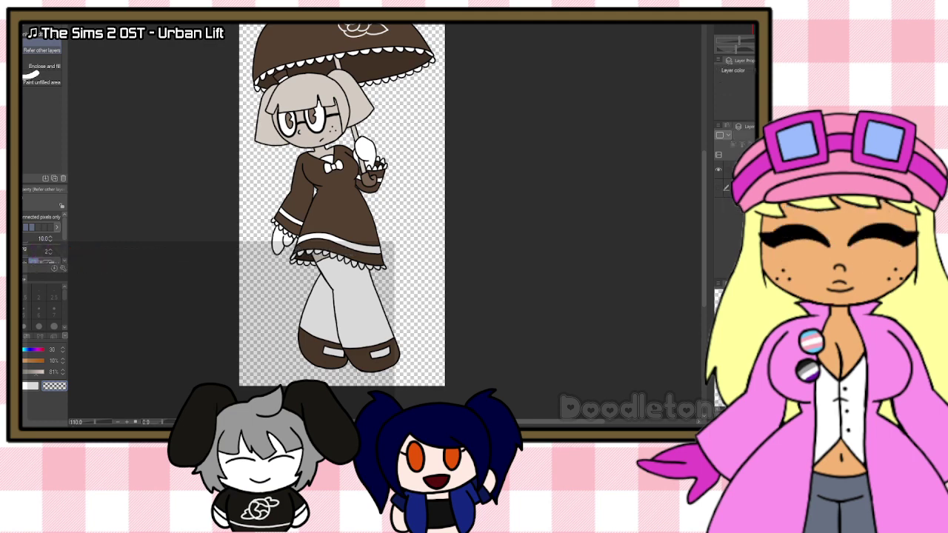
{"action": "left_click", "coordinate": [739, 188]}
{"action": "left_click", "coordinate": [718, 169]}
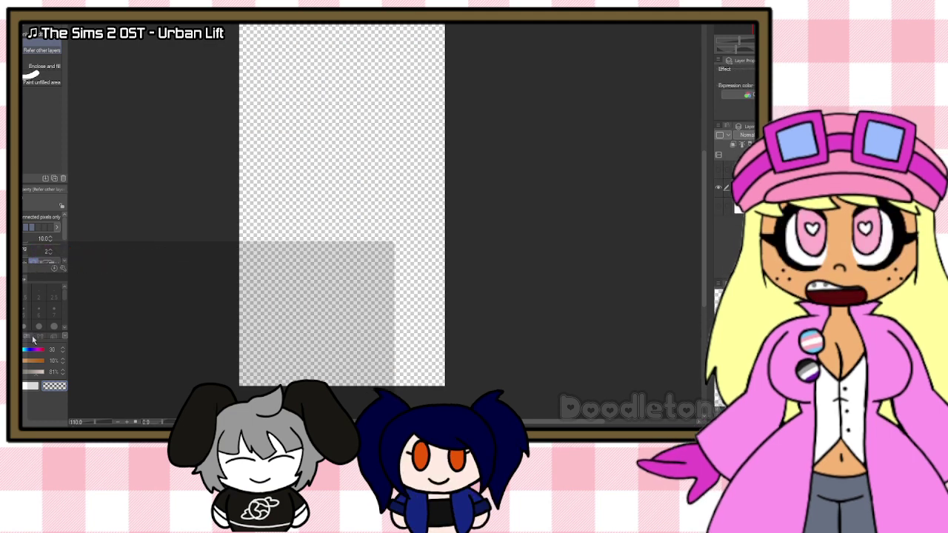
{"action": "left_click", "coordinate": [26, 337]}
{"action": "left_click", "coordinate": [328, 194]}
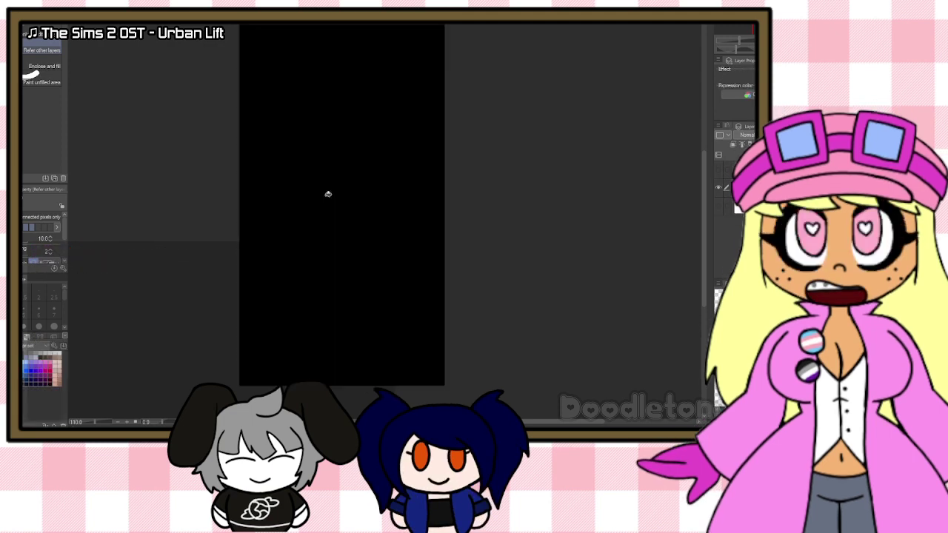
{"action": "left_click", "coordinate": [718, 170]}
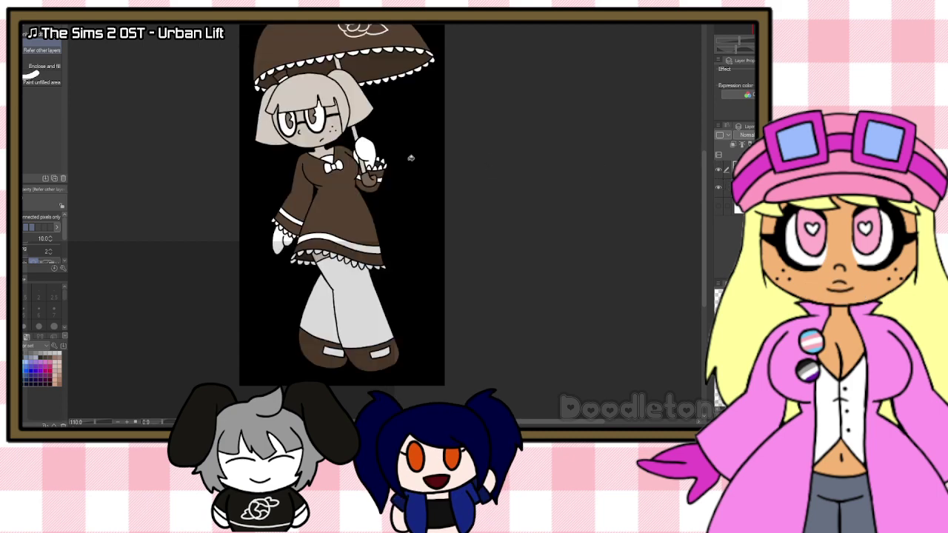
Step: Select the area outside the character and the gap between neck and parasol handle, clear their black from the layer below, and deselect
{"action": "key", "text": "w"}
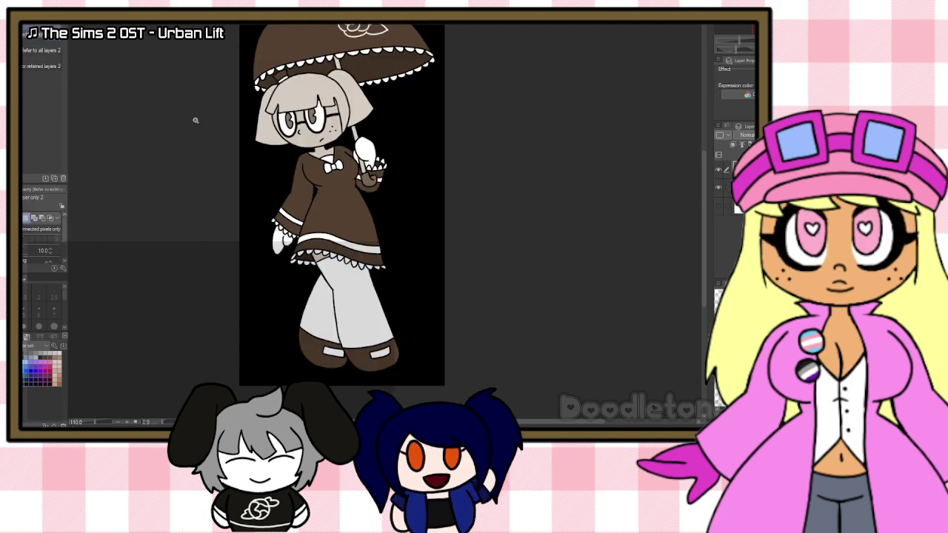
{"action": "left_click", "coordinate": [269, 170]}
{"action": "key", "text": "Delete"}
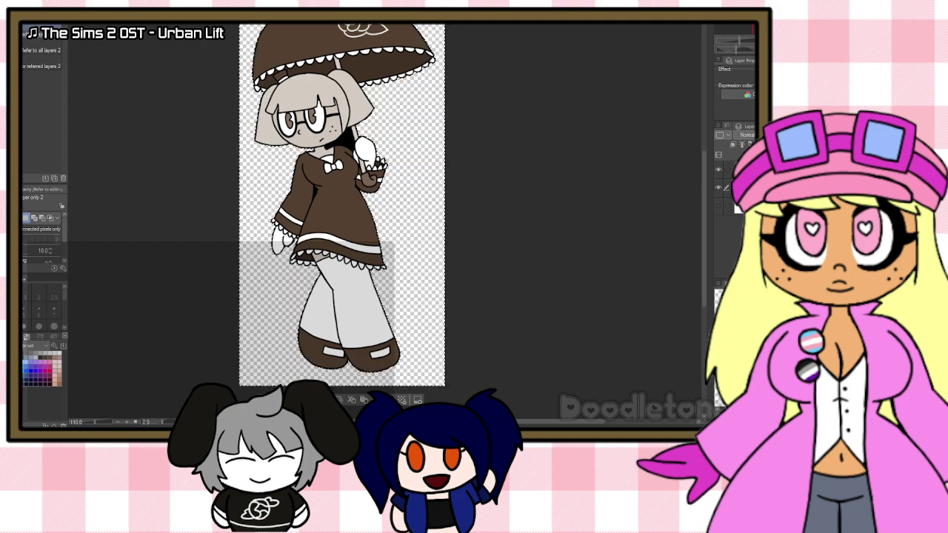
{"action": "left_click", "coordinate": [345, 141]}
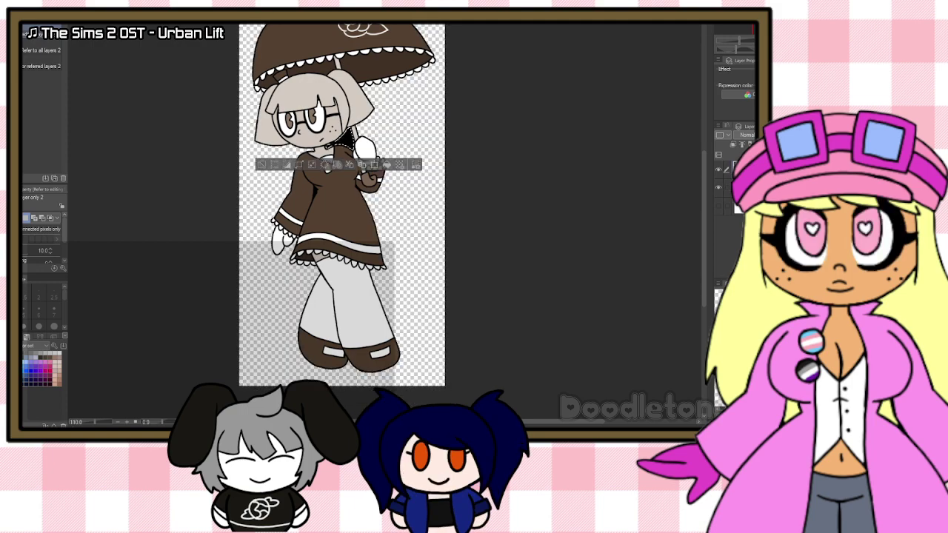
{"action": "scroll", "coordinate": [331, 155], "scroll_direction": "up", "scroll_amount": 5}
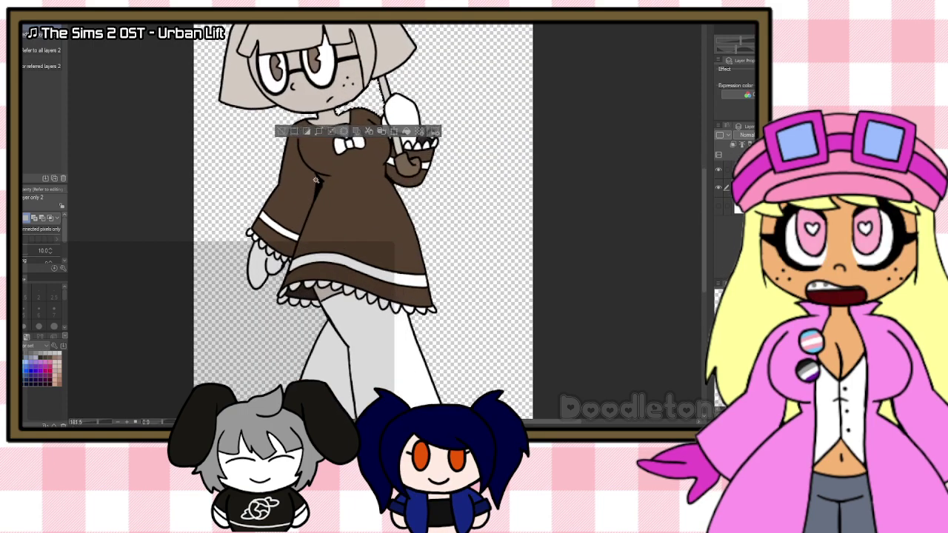
{"action": "scroll", "coordinate": [330, 168], "scroll_direction": "up", "scroll_amount": 1}
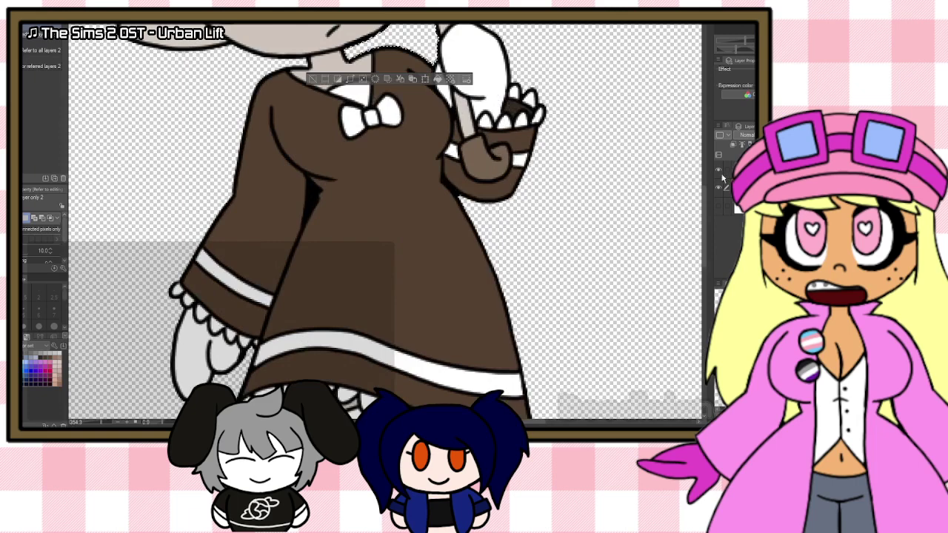
{"action": "left_click", "coordinate": [317, 80]}
Step: Select the gap between the lowered arm and the waist, clear the black there from the backing layer, and deselect
{"action": "key", "text": "e"}
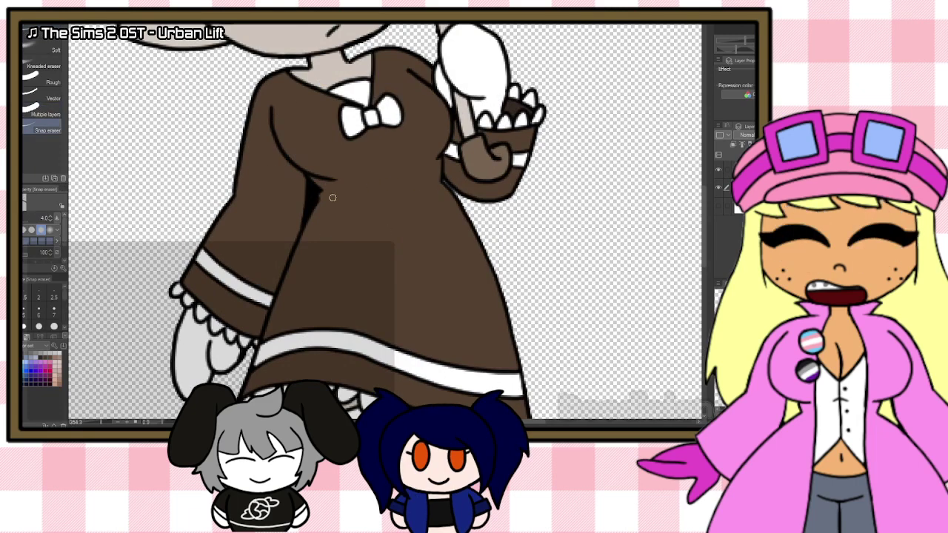
{"action": "key", "text": "g"}
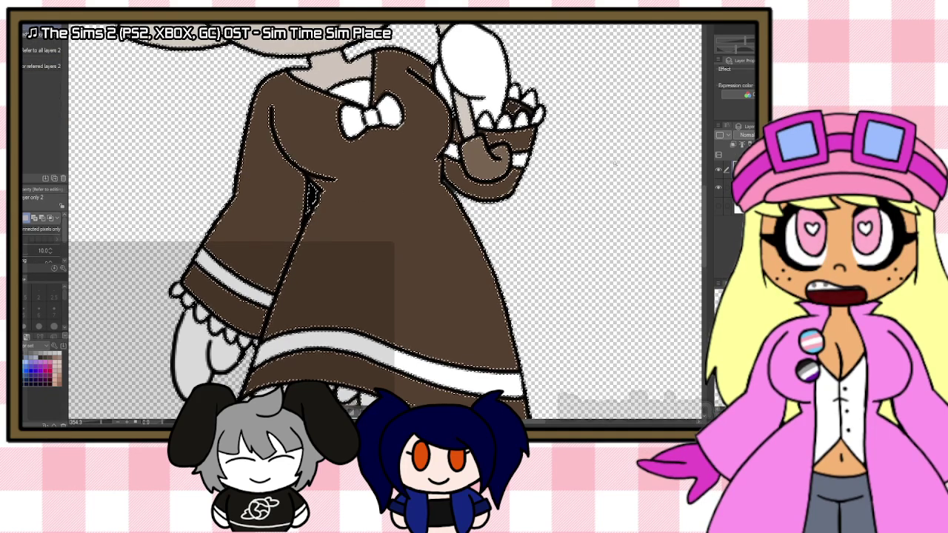
{"action": "left_click", "coordinate": [311, 197]}
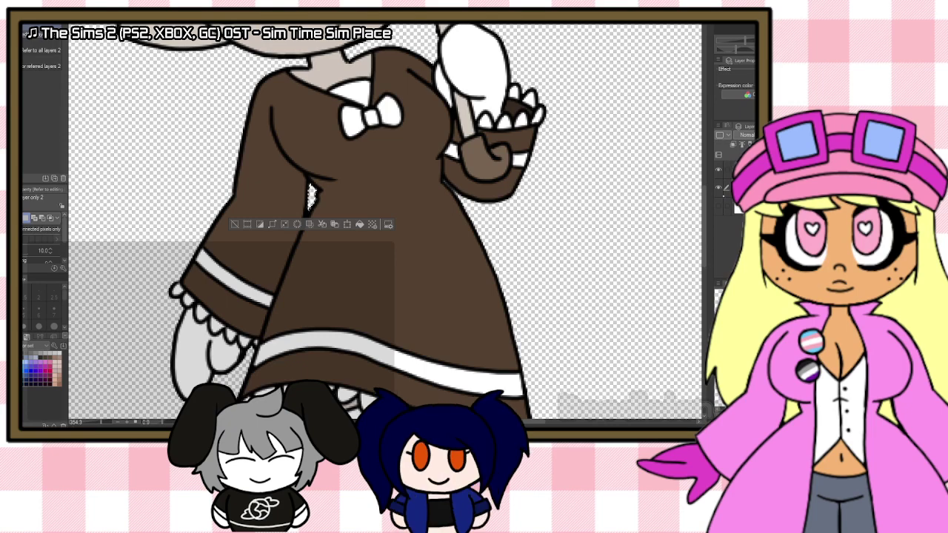
{"action": "left_click", "coordinate": [235, 225]}
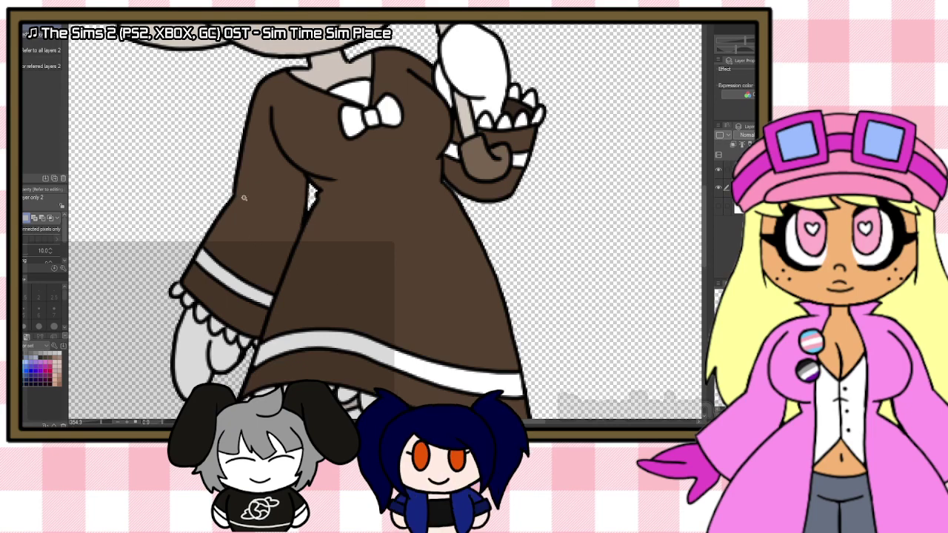
{"action": "scroll", "coordinate": [243, 198], "scroll_direction": "down", "scroll_amount": 5}
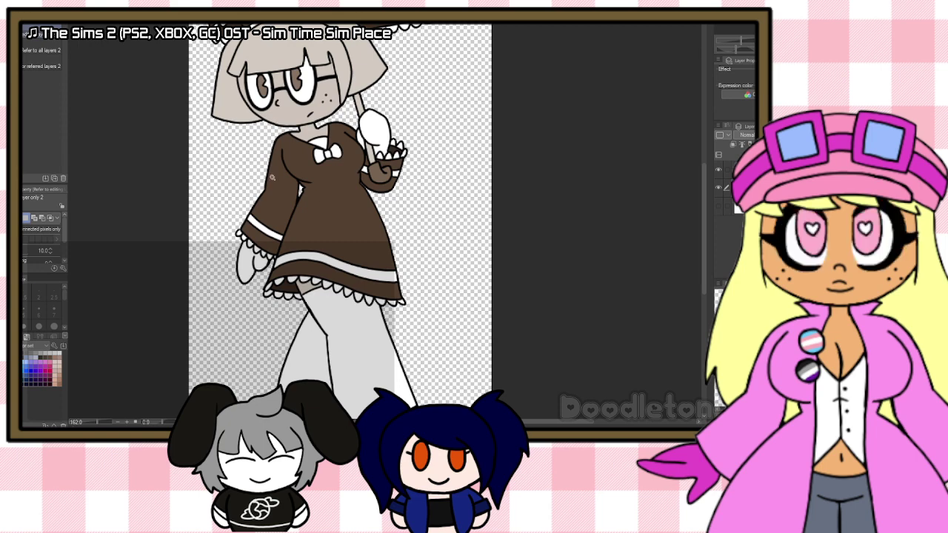
{"action": "scroll", "coordinate": [319, 215], "scroll_direction": "down", "scroll_amount": 2}
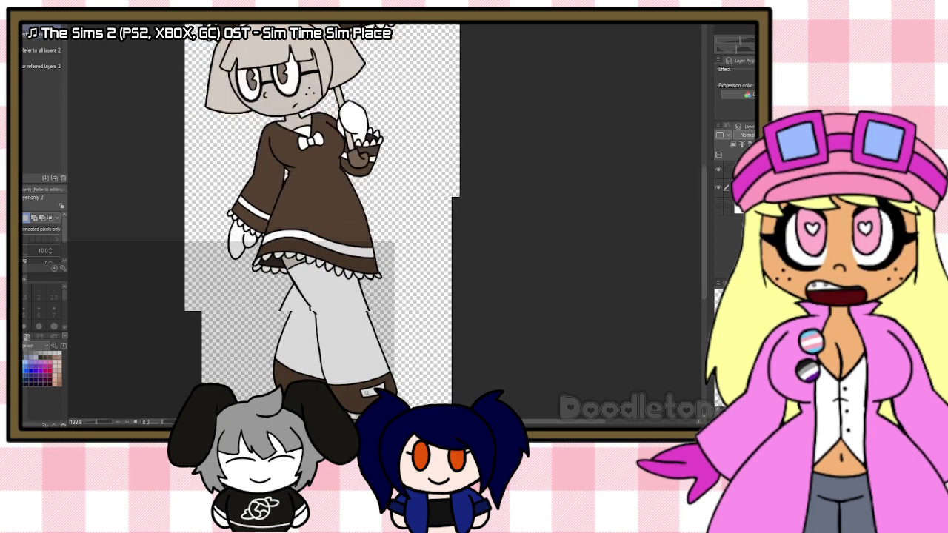
{"action": "scroll", "coordinate": [366, 393], "scroll_direction": "up", "scroll_amount": 6}
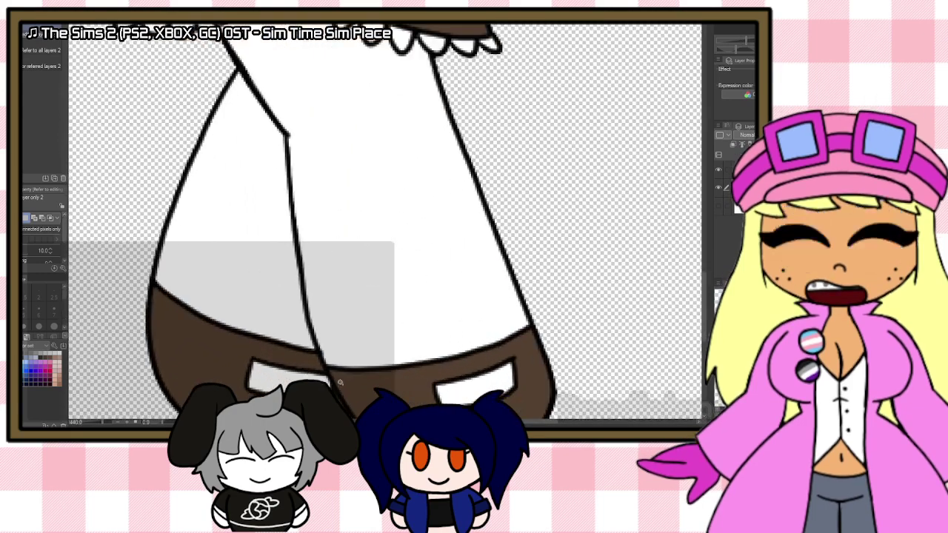
{"action": "scroll", "coordinate": [339, 382], "scroll_direction": "down", "scroll_amount": 1}
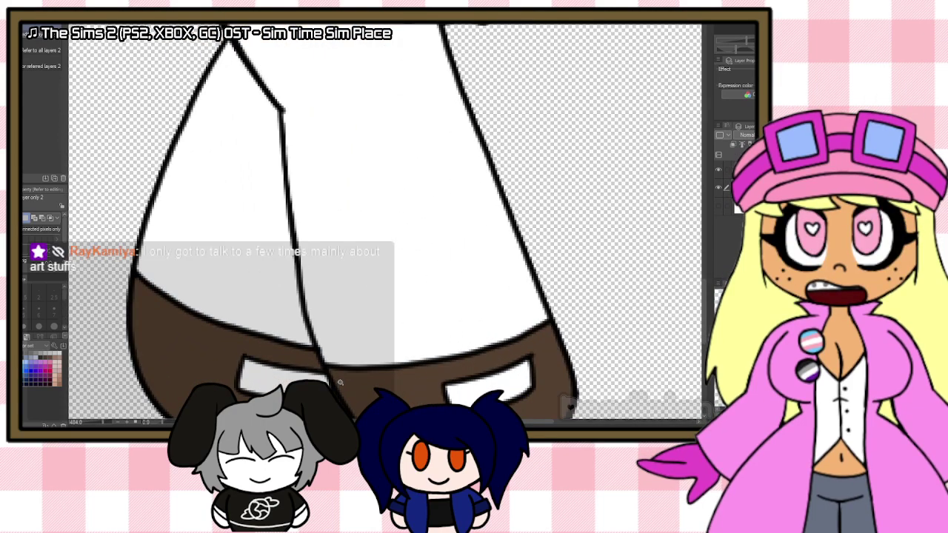
{"action": "scroll", "coordinate": [340, 382], "scroll_direction": "up", "scroll_amount": 1}
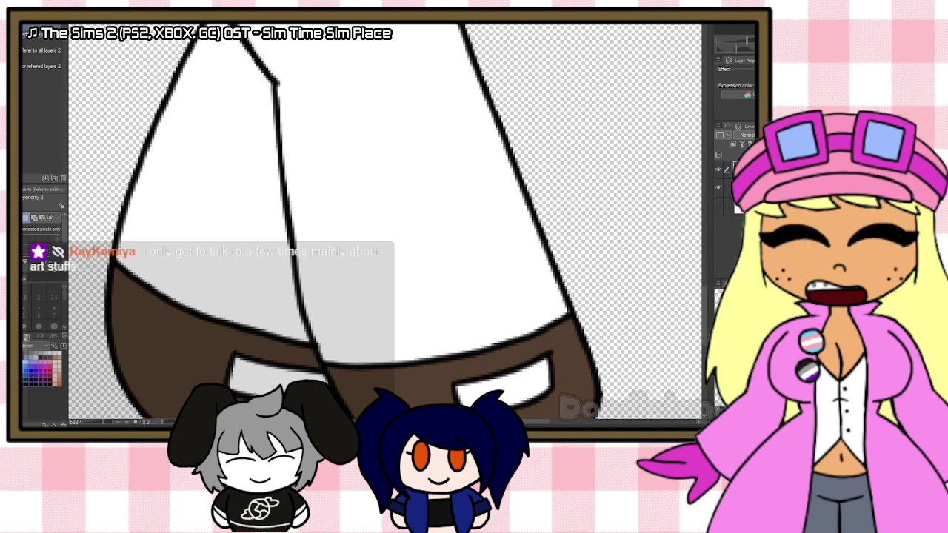
Step: Inspect the black backing silhouette against the whole figure by hiding the character artwork and showing it again
{"action": "key", "text": "i"}
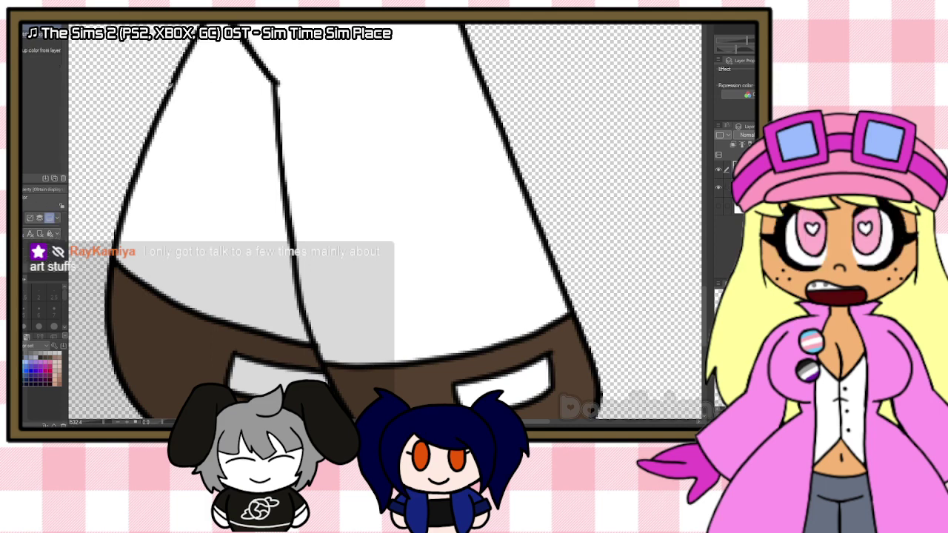
{"action": "key", "text": "p"}
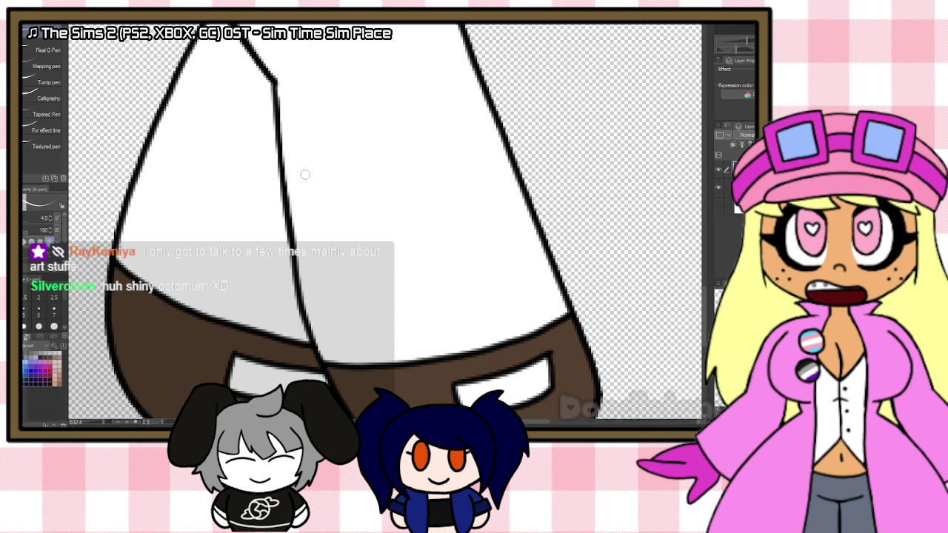
{"action": "scroll", "coordinate": [216, 175], "scroll_direction": "down", "scroll_amount": 5}
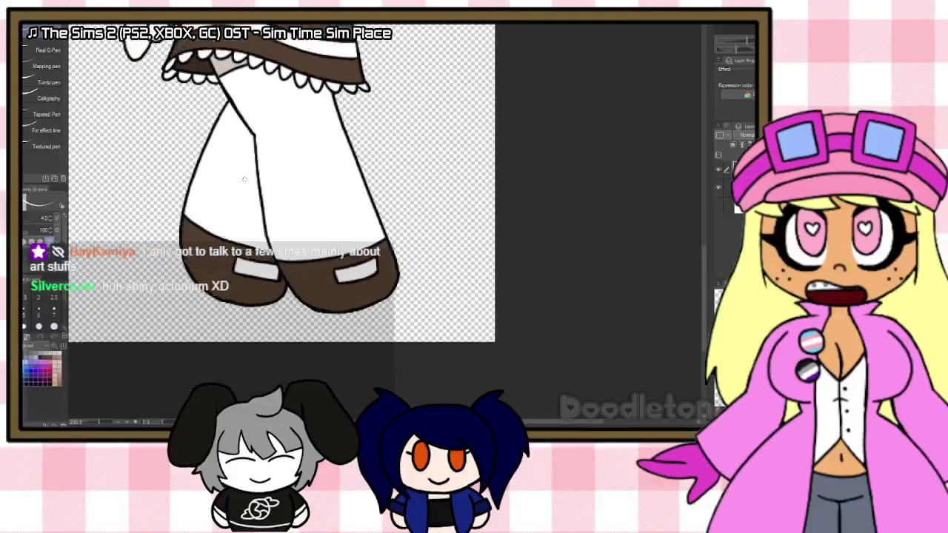
{"action": "scroll", "coordinate": [243, 179], "scroll_direction": "down", "scroll_amount": 5}
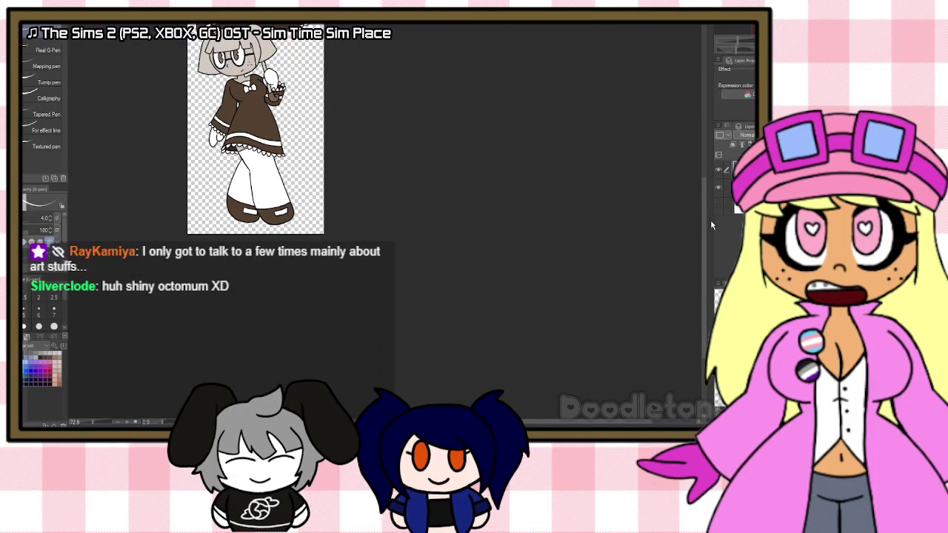
{"action": "left_click_drag", "start_coordinate": [705, 224], "coordinate": [691, 171]}
{"action": "scroll", "coordinate": [316, 238], "scroll_direction": "up", "scroll_amount": 1}
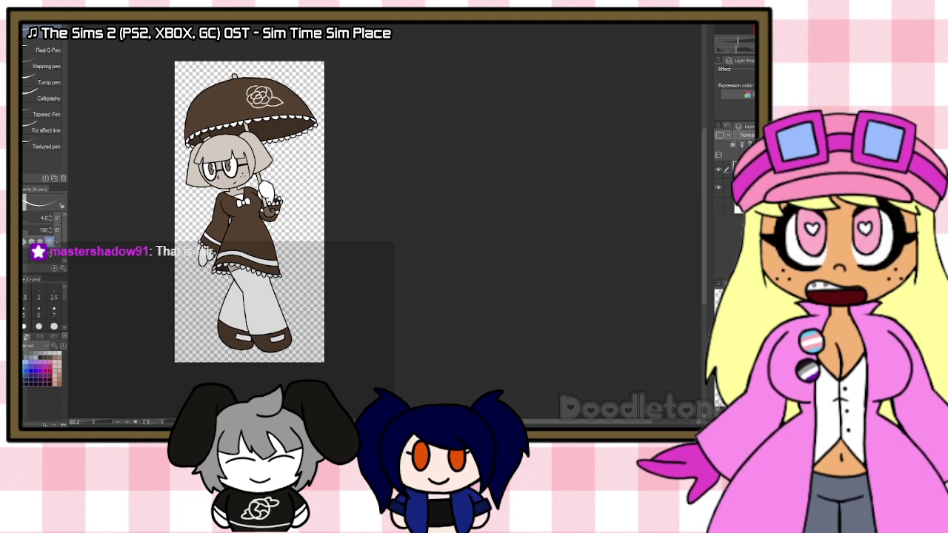
{"action": "scroll", "coordinate": [301, 201], "scroll_direction": "up", "scroll_amount": 2}
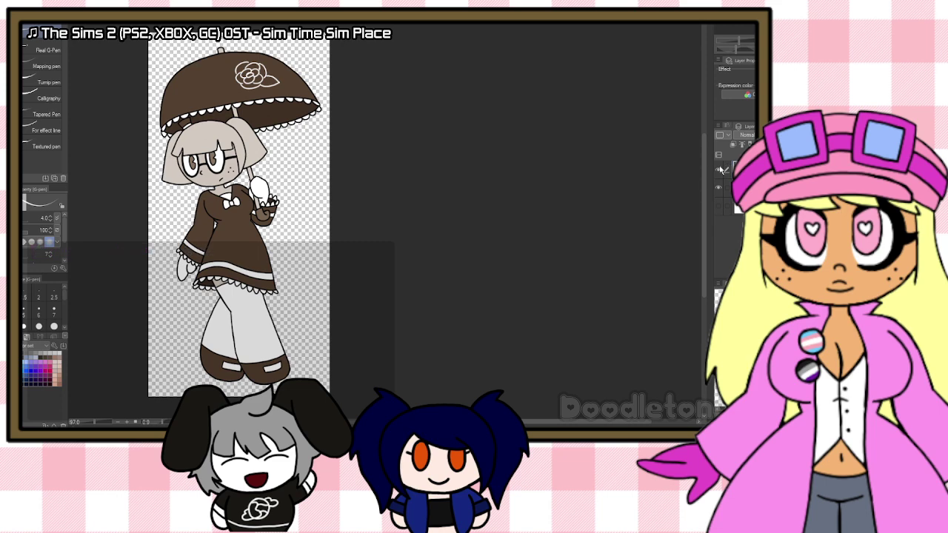
{"action": "left_click", "coordinate": [718, 171]}
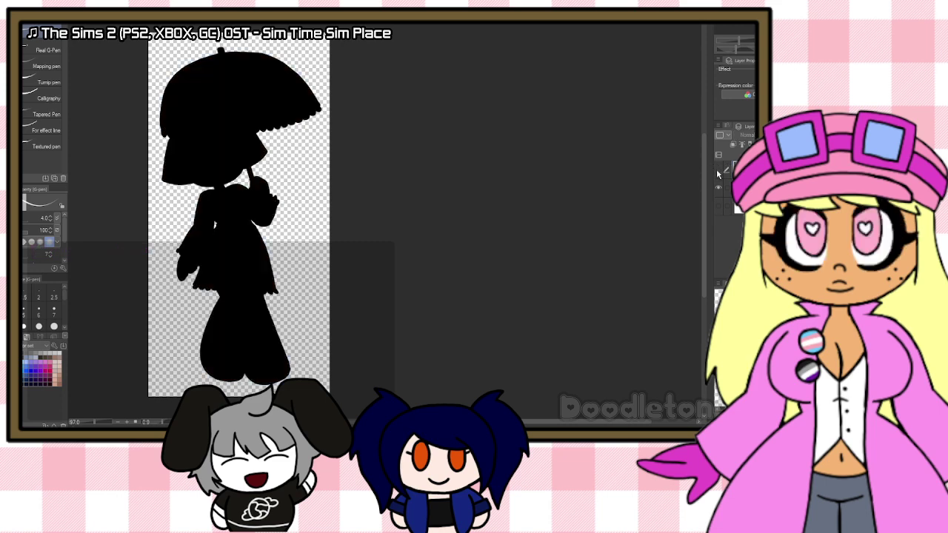
{"action": "left_click", "coordinate": [716, 170]}
{"action": "left_click", "coordinate": [716, 170]}
{"action": "left_click", "coordinate": [716, 170]}
{"action": "left_click", "coordinate": [716, 169]}
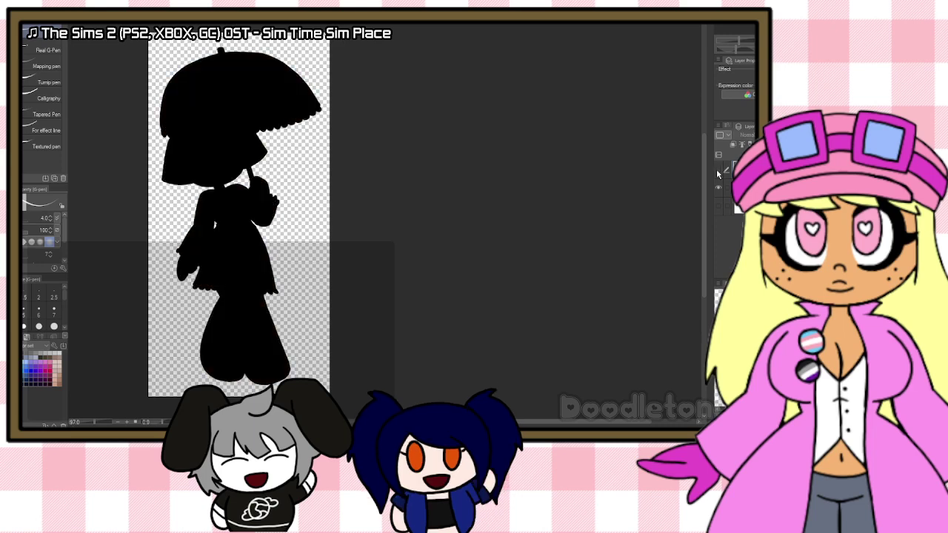
{"action": "left_click", "coordinate": [716, 169]}
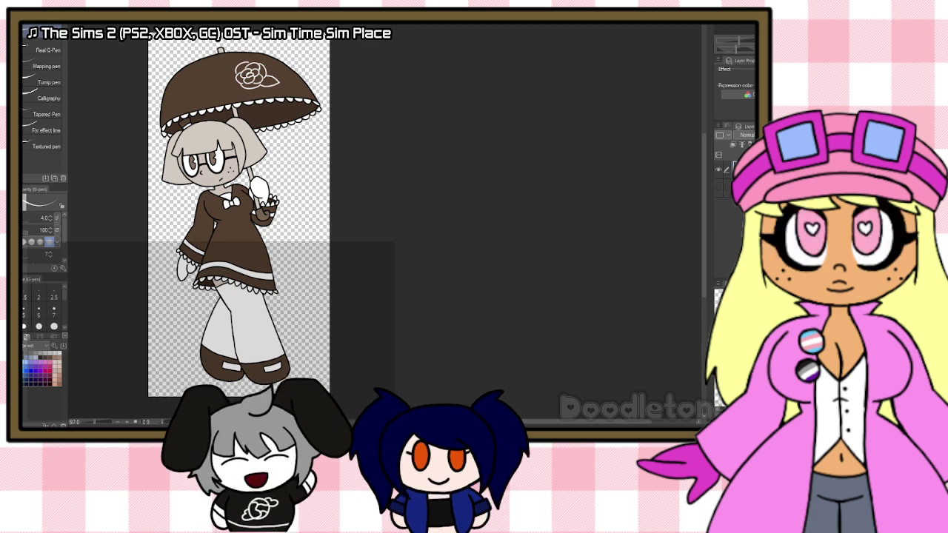
Step: Export the finished character artwork as a single-layer PNG named Tabitha at 100% scale
{"action": "left_click", "coordinate": [29, 26]}
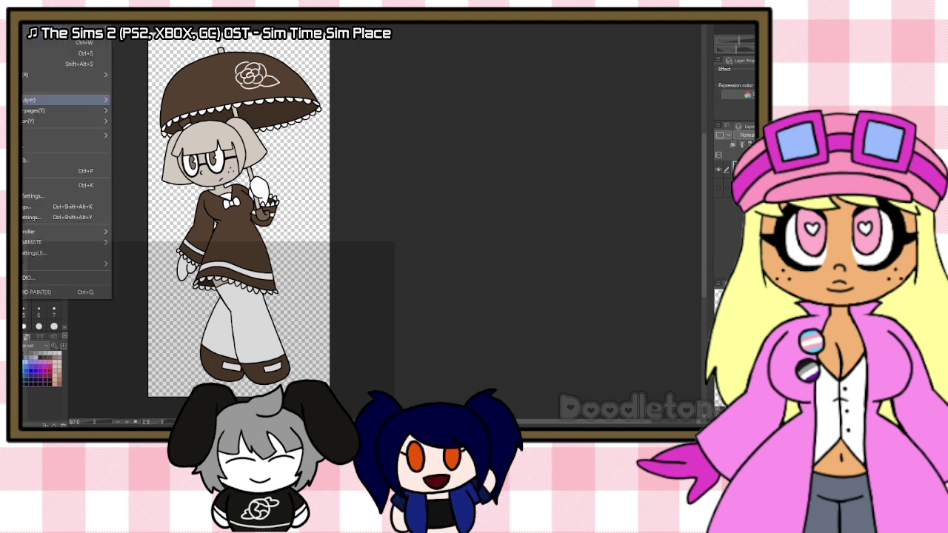
{"action": "mouse_move", "coordinate": [67, 99]}
{"action": "left_click", "coordinate": [175, 114]}
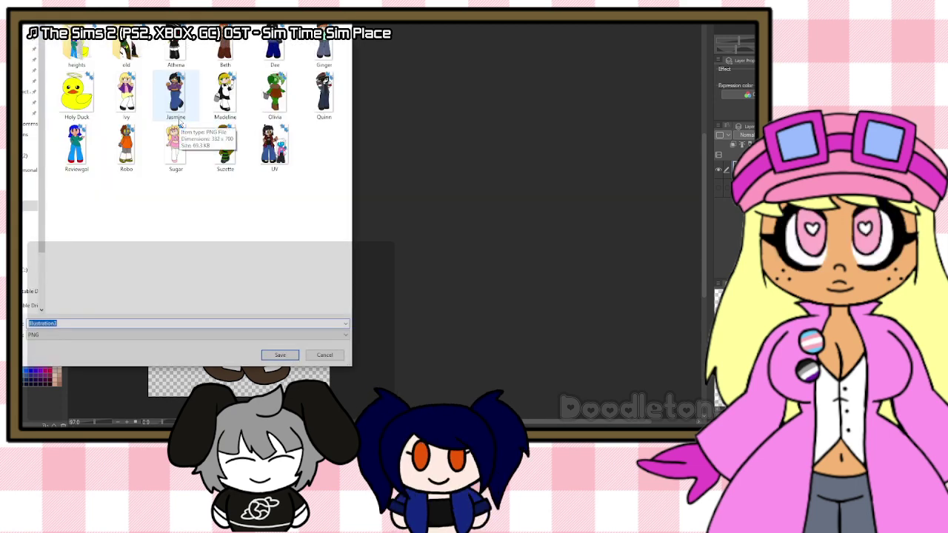
{"action": "type", "text": "Tabitha"}
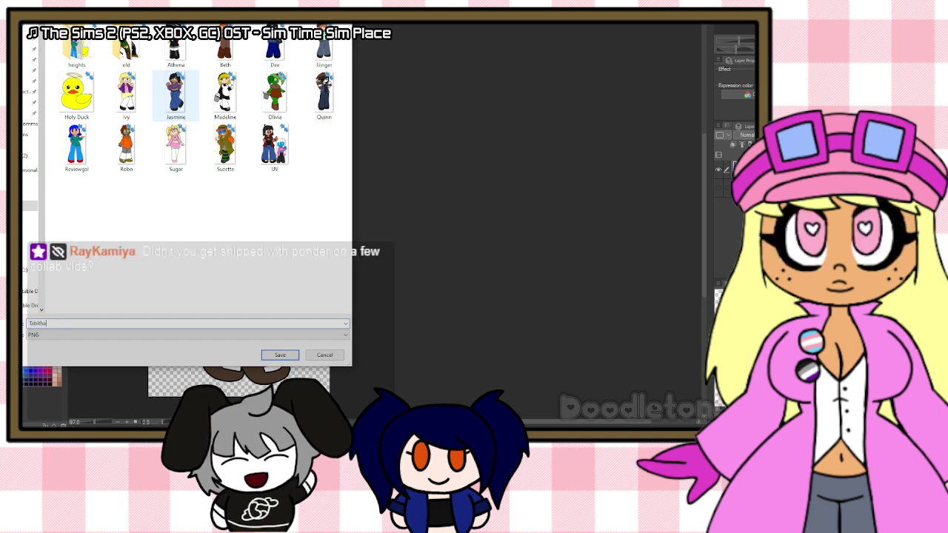
{"action": "left_click", "coordinate": [280, 355]}
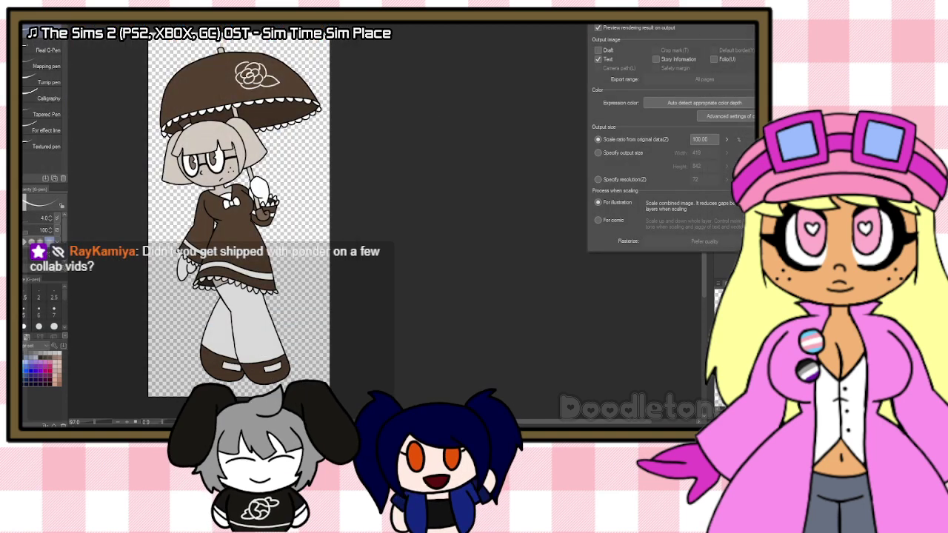
{"action": "left_click", "coordinate": [790, 32]}
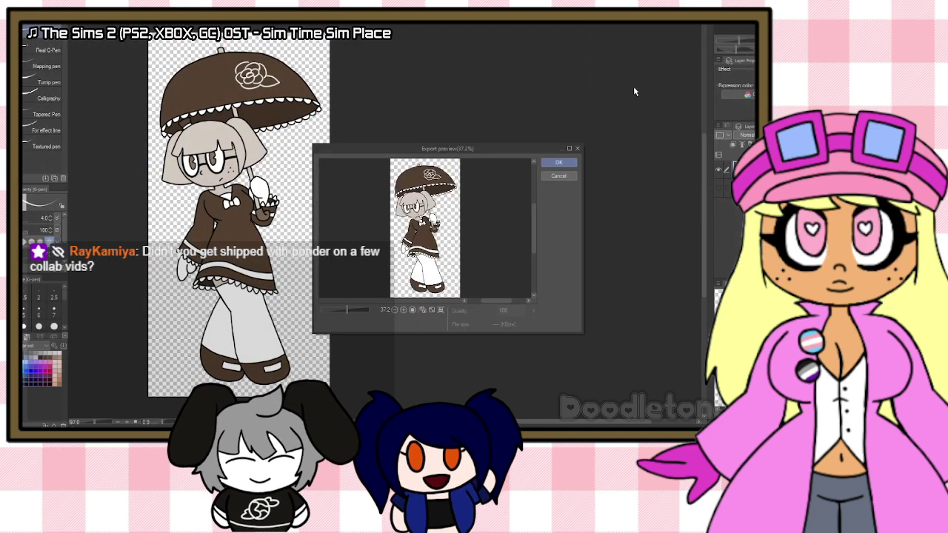
{"action": "left_click", "coordinate": [559, 163]}
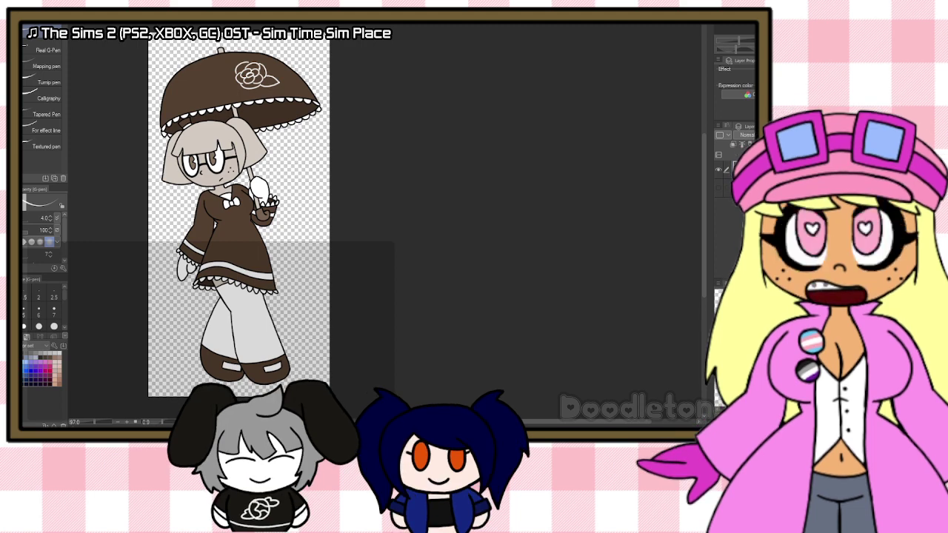
Step: Create a new 595 × 842 px colour illustration at 72 resolution with white paper
{"action": "key", "text": "alt+f"}
{"action": "key", "text": "ctrl+n"}
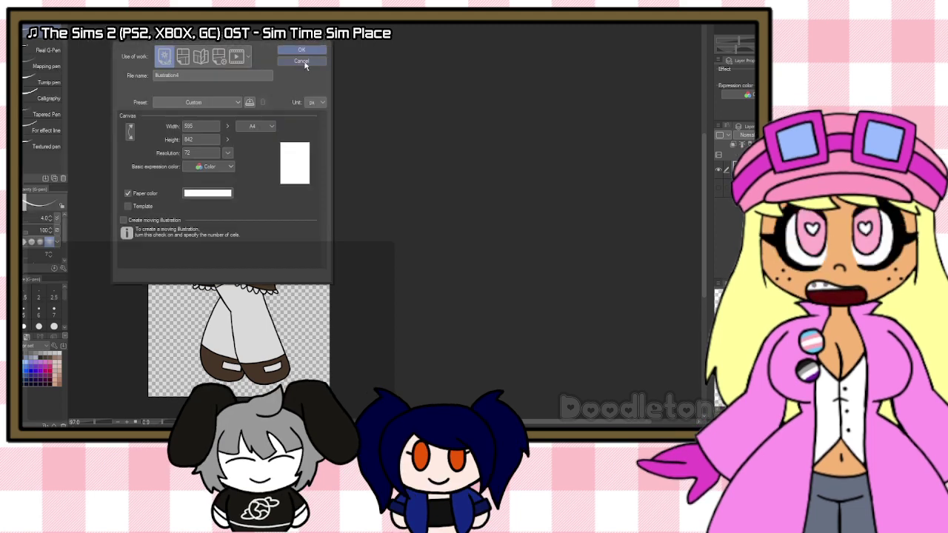
{"action": "left_click", "coordinate": [303, 53]}
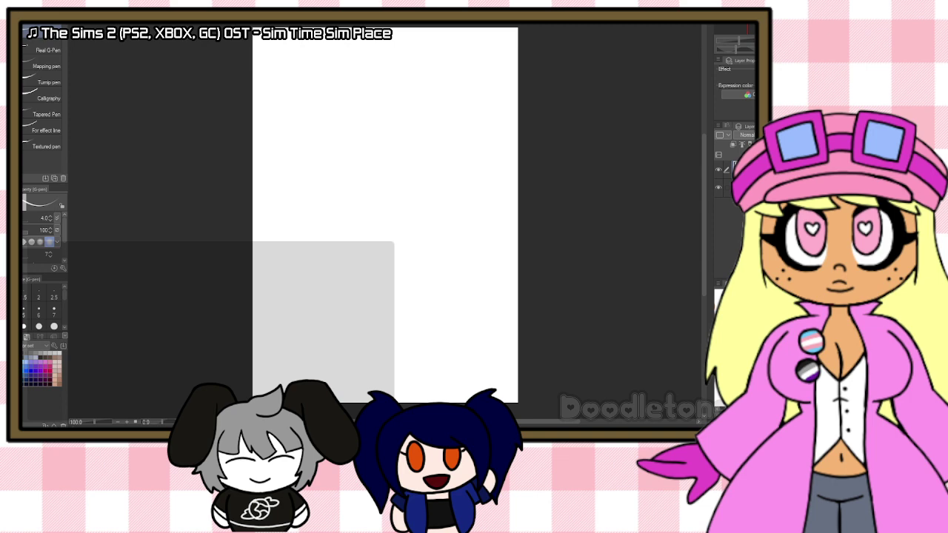
Step: Sketch a round head outline in light red with the opaque watercolor brush in the canvas's upper middle, reinforcing its edge
{"action": "key", "text": "ctrl+0"}
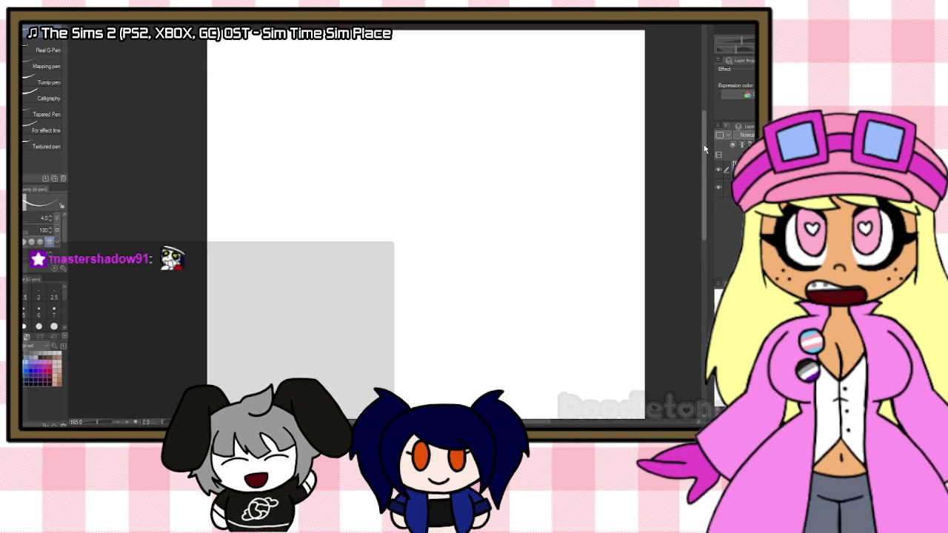
{"action": "scroll", "coordinate": [519, 265], "scroll_direction": "up", "scroll_amount": 1}
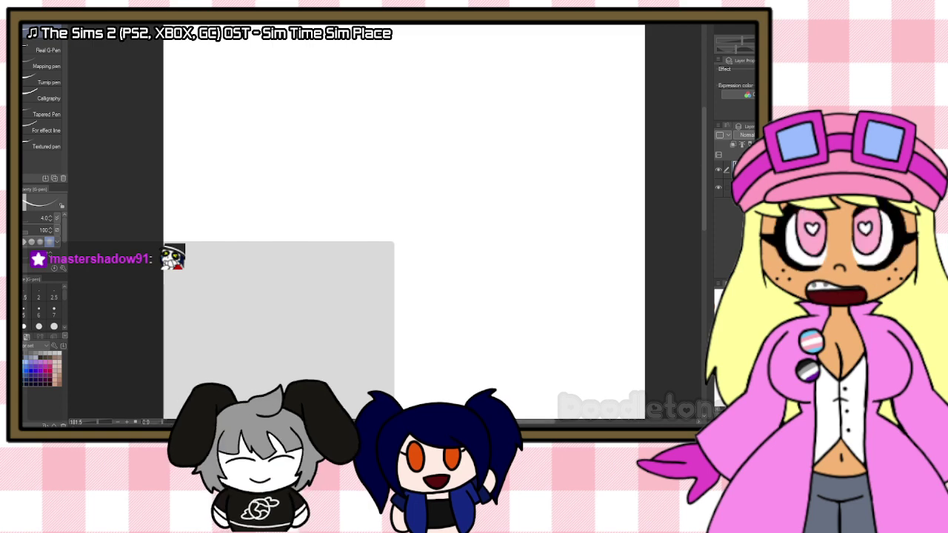
{"action": "scroll", "coordinate": [279, 174], "scroll_direction": "up", "scroll_amount": 1}
{"action": "scroll", "coordinate": [279, 174], "scroll_direction": "down", "scroll_amount": 1}
{"action": "scroll", "coordinate": [635, 174], "scroll_direction": "down", "scroll_amount": 1}
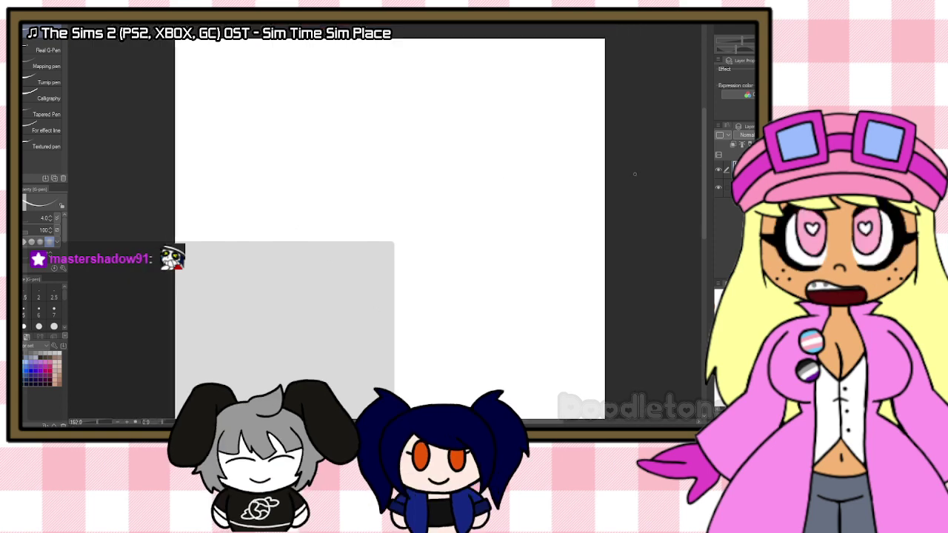
{"action": "left_click_drag", "start_coordinate": [704, 167], "coordinate": [704, 157]}
{"action": "scroll", "coordinate": [516, 212], "scroll_direction": "up", "scroll_amount": 2}
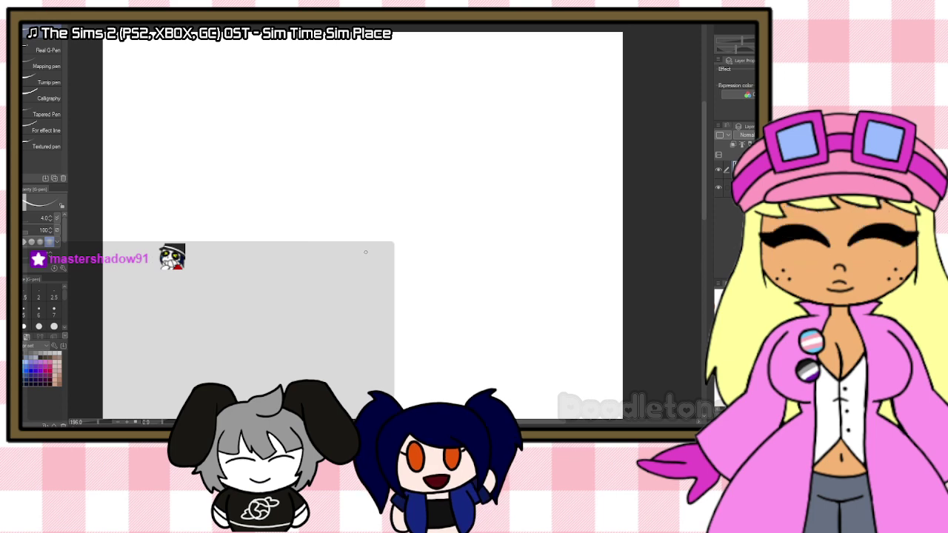
{"action": "key", "text": "b"}
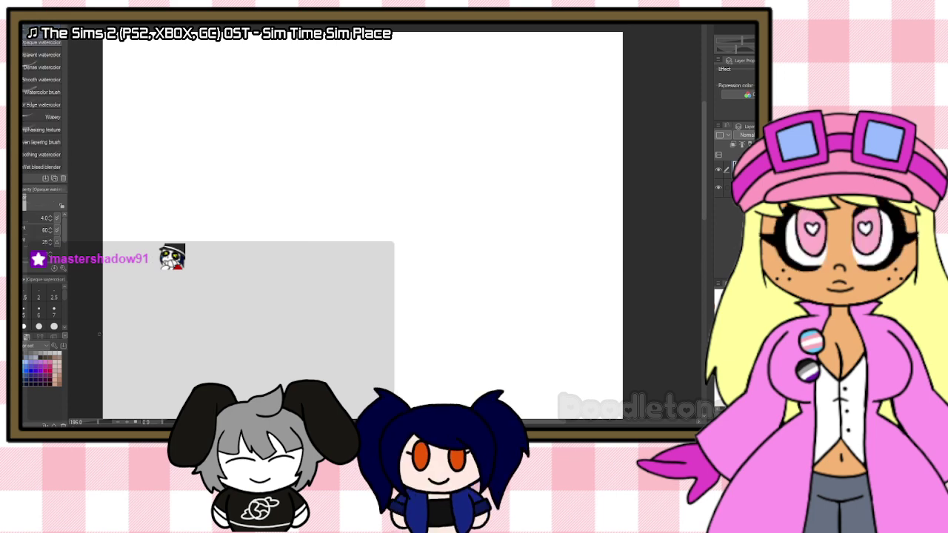
{"action": "scroll", "coordinate": [352, 173], "scroll_direction": "up", "scroll_amount": 1}
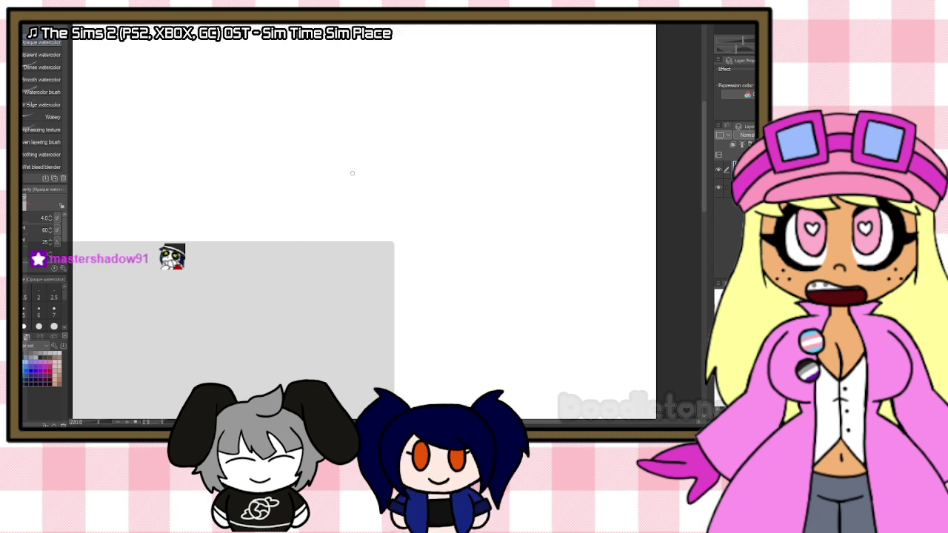
{"action": "scroll", "coordinate": [353, 173], "scroll_direction": "down", "scroll_amount": 1}
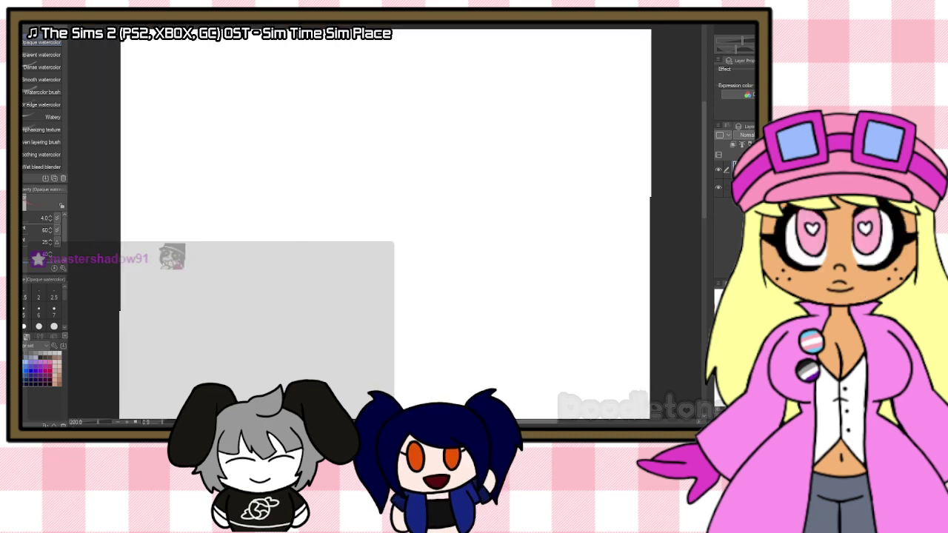
{"action": "left_click_drag", "start_coordinate": [704, 160], "coordinate": [704, 169]}
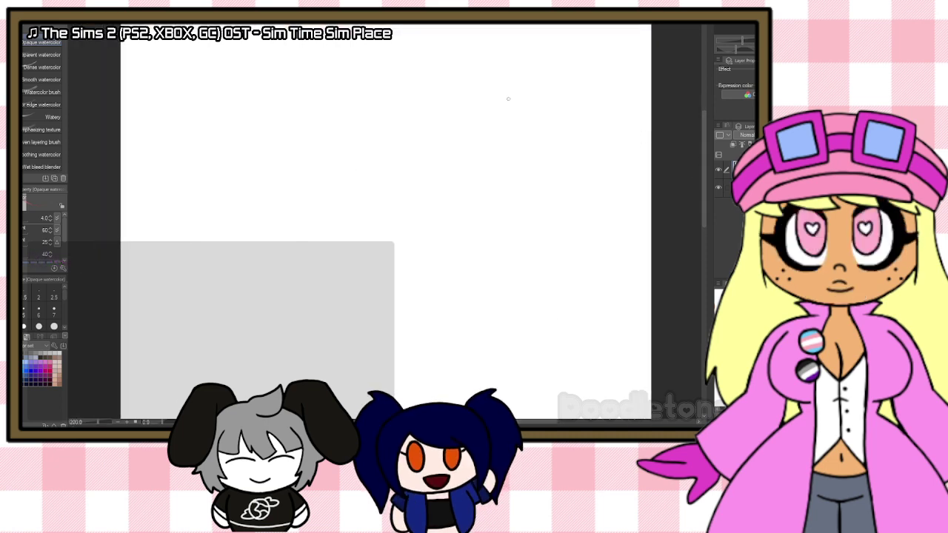
{"action": "mouse_move", "coordinate": [362, 105]}
{"action": "left_mouse_down"}
{"action": "mouse_move", "coordinate": [320, 134]}
{"action": "mouse_move", "coordinate": [310, 155]}
{"action": "mouse_move", "coordinate": [318, 198]}
{"action": "mouse_move", "coordinate": [310, 171]}
{"action": "mouse_move", "coordinate": [352, 229]}
{"action": "mouse_move", "coordinate": [387, 240]}
{"action": "left_mouse_up"}
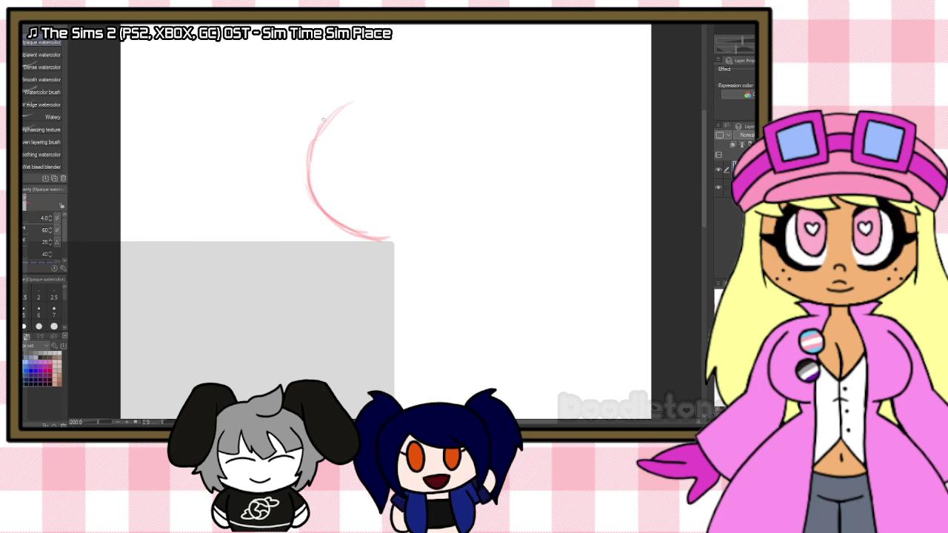
{"action": "mouse_move", "coordinate": [323, 119]}
{"action": "left_mouse_down"}
{"action": "mouse_move", "coordinate": [397, 92]}
{"action": "mouse_move", "coordinate": [430, 108]}
{"action": "mouse_move", "coordinate": [454, 157]}
{"action": "mouse_move", "coordinate": [449, 215]}
{"action": "mouse_move", "coordinate": [362, 238]}
{"action": "left_mouse_up"}
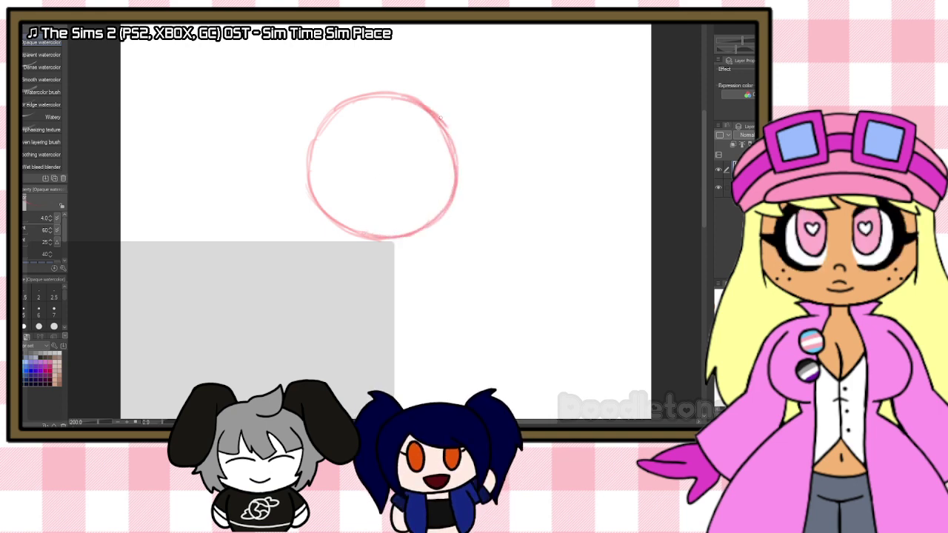
{"action": "left_click_drag", "start_coordinate": [416, 101], "coordinate": [452, 144]}
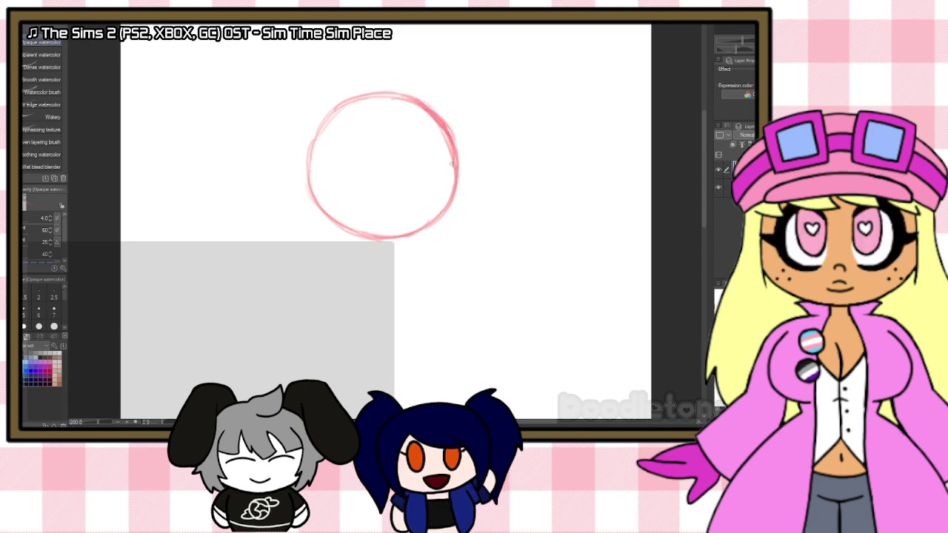
{"action": "mouse_move", "coordinate": [310, 157]}
{"action": "left_mouse_down"}
{"action": "mouse_move", "coordinate": [334, 108]}
{"action": "mouse_move", "coordinate": [357, 99]}
{"action": "left_mouse_up"}
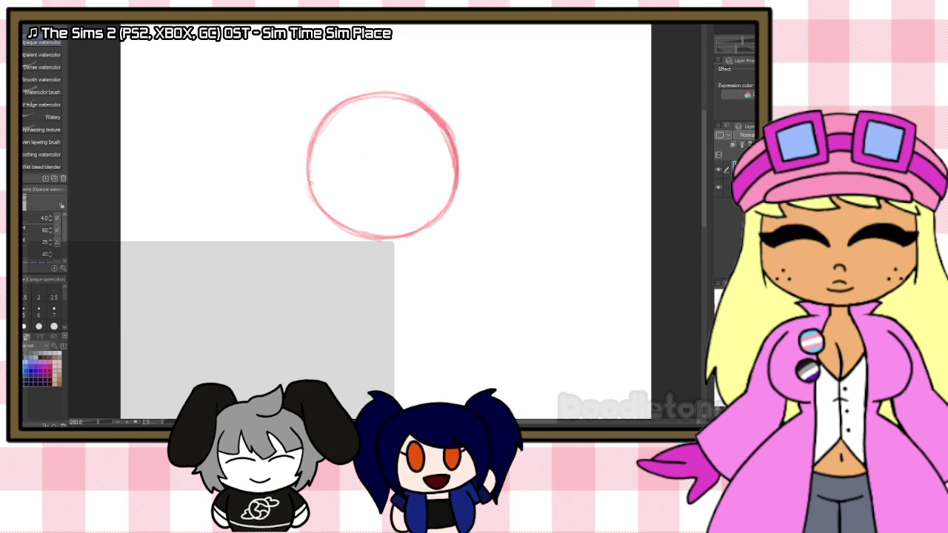
{"action": "mouse_move", "coordinate": [312, 196]}
{"action": "left_mouse_down"}
{"action": "mouse_move", "coordinate": [314, 140]}
{"action": "mouse_move", "coordinate": [361, 96]}
{"action": "left_mouse_up"}
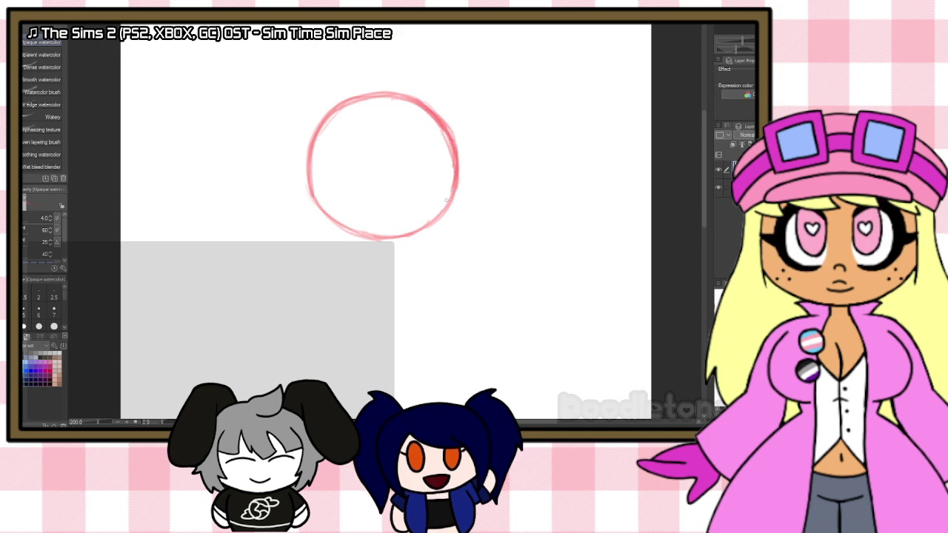
{"action": "mouse_move", "coordinate": [321, 207]}
{"action": "left_mouse_down"}
{"action": "mouse_move", "coordinate": [404, 237]}
{"action": "mouse_move", "coordinate": [431, 227]}
{"action": "left_mouse_up"}
{"action": "left_click_drag", "start_coordinate": [454, 177], "coordinate": [428, 228]}
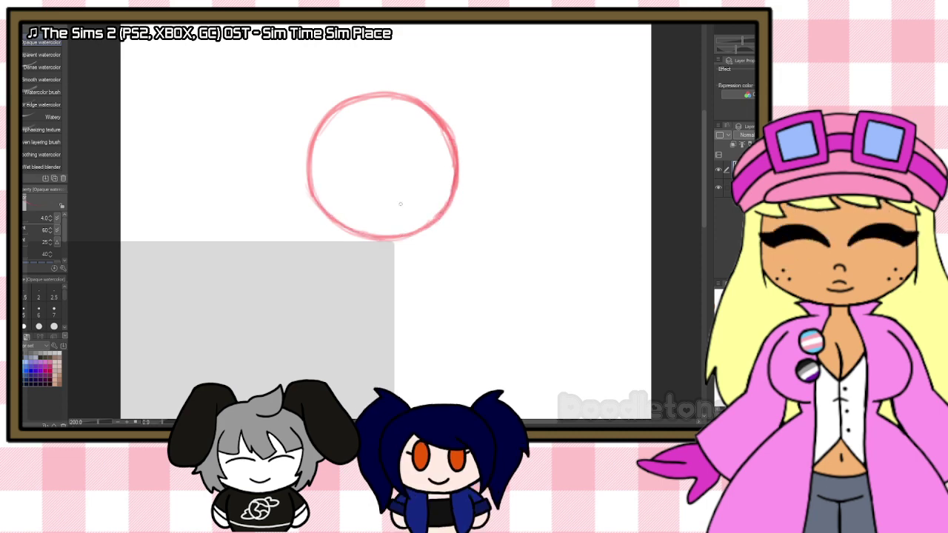
Step: Sketch a curved vertical centre line and an arched horizontal eye line inside the head circle
{"action": "left_click_drag", "start_coordinate": [399, 103], "coordinate": [390, 229]}
{"action": "left_click_drag", "start_coordinate": [401, 119], "coordinate": [389, 229]}
{"action": "left_click_drag", "start_coordinate": [324, 197], "coordinate": [435, 179]}
{"action": "mouse_move", "coordinate": [326, 194]}
{"action": "left_mouse_down"}
{"action": "mouse_move", "coordinate": [401, 182]}
{"action": "mouse_move", "coordinate": [381, 180]}
{"action": "mouse_move", "coordinate": [449, 179]}
{"action": "left_mouse_up"}
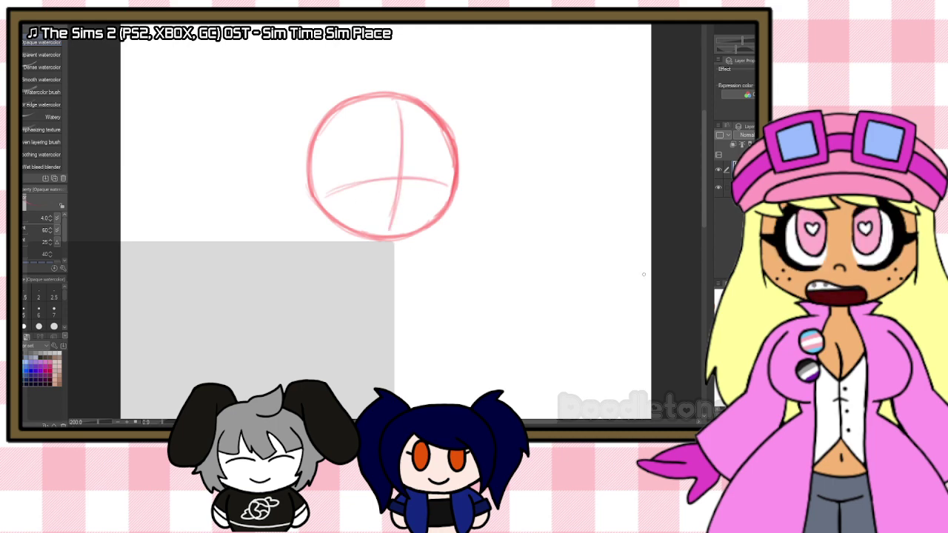
Step: Sketch a rounded chest shape below the head, reinforcing its outline and erasing the excess line along its side
{"action": "scroll", "coordinate": [361, 140], "scroll_direction": "down", "scroll_amount": 3}
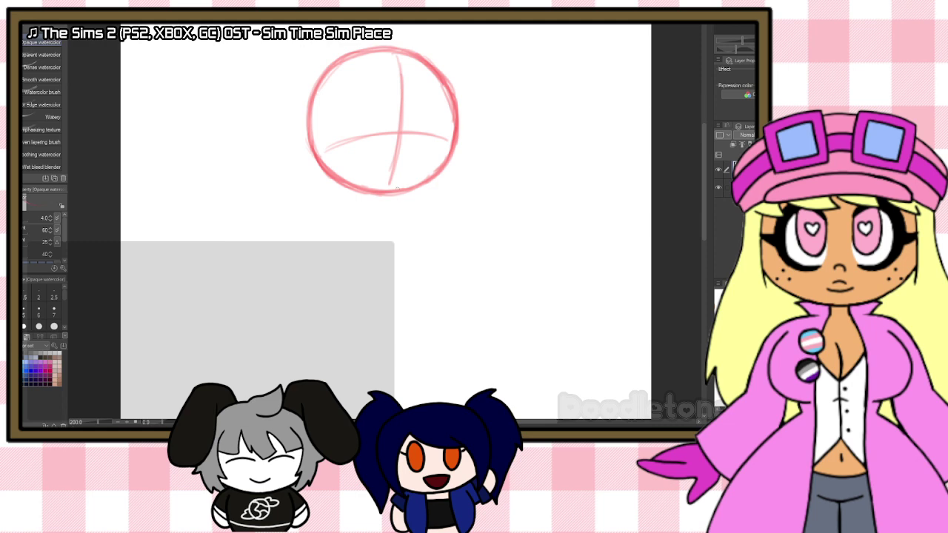
{"action": "mouse_move", "coordinate": [370, 211]}
{"action": "left_mouse_down"}
{"action": "mouse_move", "coordinate": [422, 208]}
{"action": "mouse_move", "coordinate": [366, 210]}
{"action": "mouse_move", "coordinate": [431, 212]}
{"action": "mouse_move", "coordinate": [423, 211]}
{"action": "mouse_move", "coordinate": [440, 232]}
{"action": "left_mouse_up"}
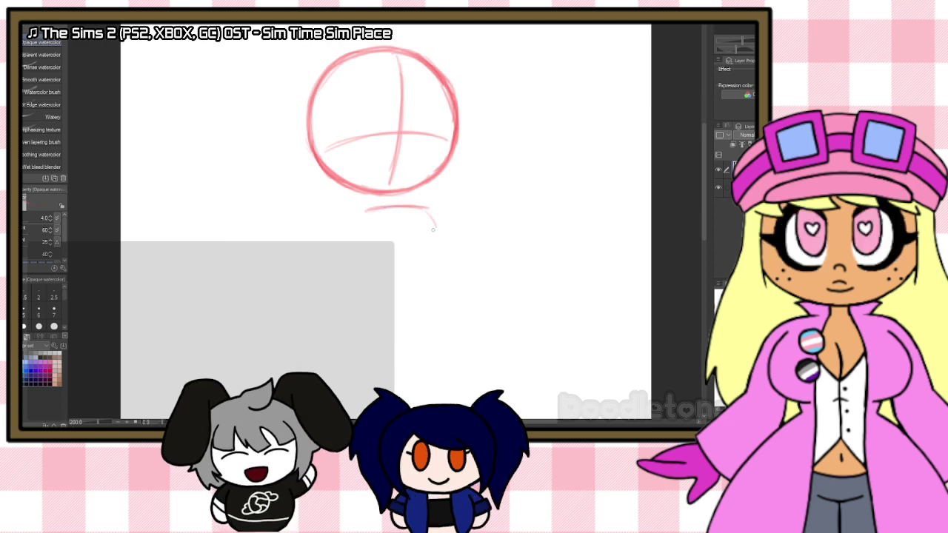
{"action": "mouse_move", "coordinate": [370, 210]}
{"action": "left_mouse_down"}
{"action": "mouse_move", "coordinate": [381, 257]}
{"action": "mouse_move", "coordinate": [425, 256]}
{"action": "left_mouse_up"}
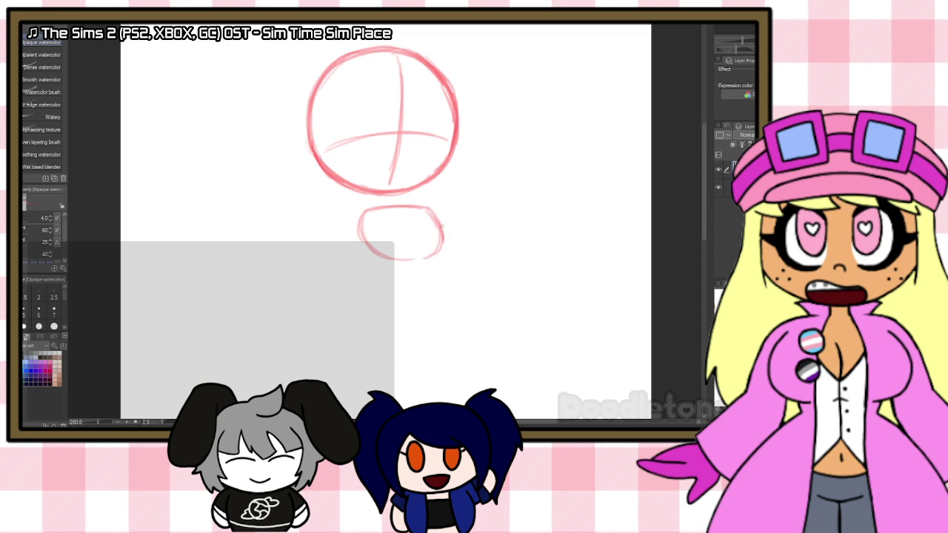
{"action": "mouse_move", "coordinate": [428, 210]}
{"action": "left_mouse_down"}
{"action": "mouse_move", "coordinate": [439, 252]}
{"action": "mouse_move", "coordinate": [402, 256]}
{"action": "left_mouse_up"}
{"action": "mouse_move", "coordinate": [368, 217]}
{"action": "left_mouse_down"}
{"action": "mouse_move", "coordinate": [382, 253]}
{"action": "mouse_move", "coordinate": [397, 259]}
{"action": "mouse_move", "coordinate": [433, 257]}
{"action": "mouse_move", "coordinate": [444, 244]}
{"action": "mouse_move", "coordinate": [421, 258]}
{"action": "left_mouse_up"}
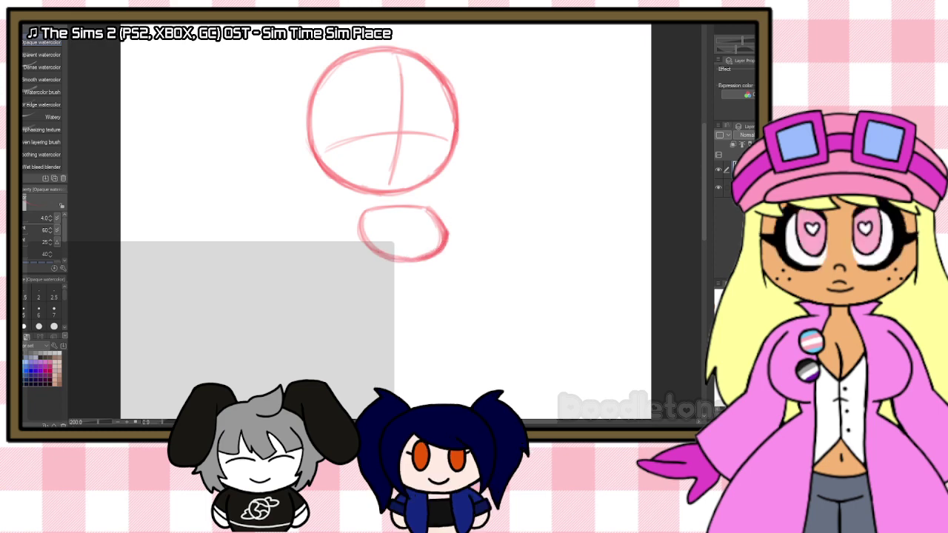
{"action": "key", "text": "e"}
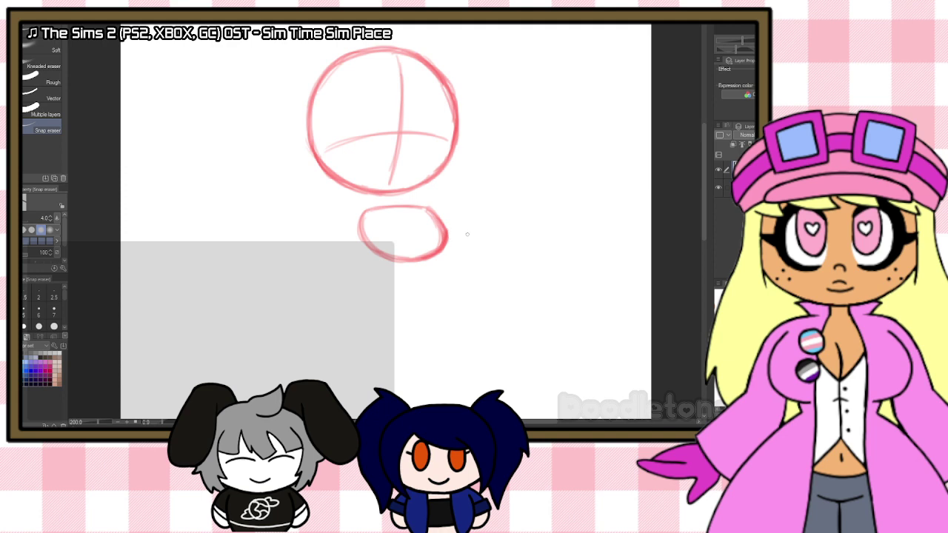
{"action": "mouse_move", "coordinate": [434, 221]}
{"action": "left_mouse_down"}
{"action": "mouse_move", "coordinate": [444, 240]}
{"action": "mouse_move", "coordinate": [439, 231]}
{"action": "left_mouse_up"}
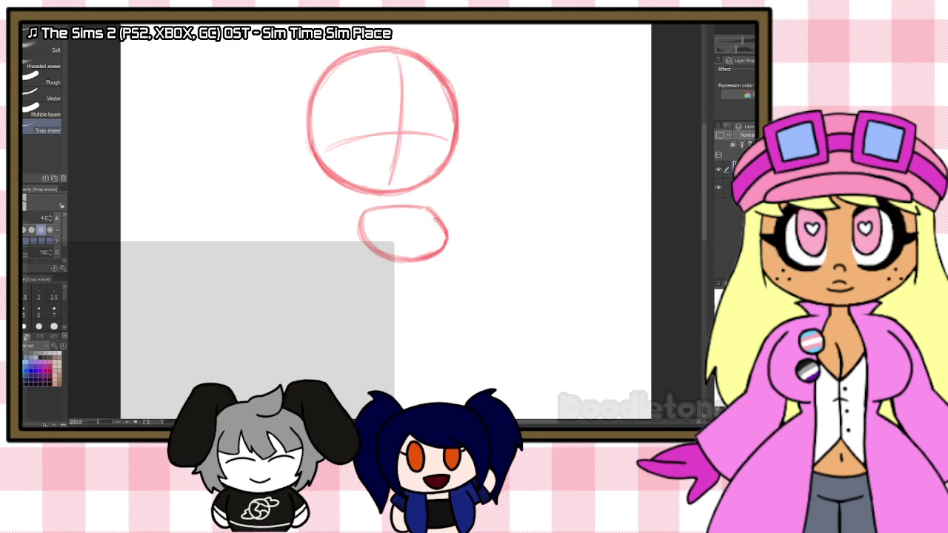
{"action": "key", "text": "b"}
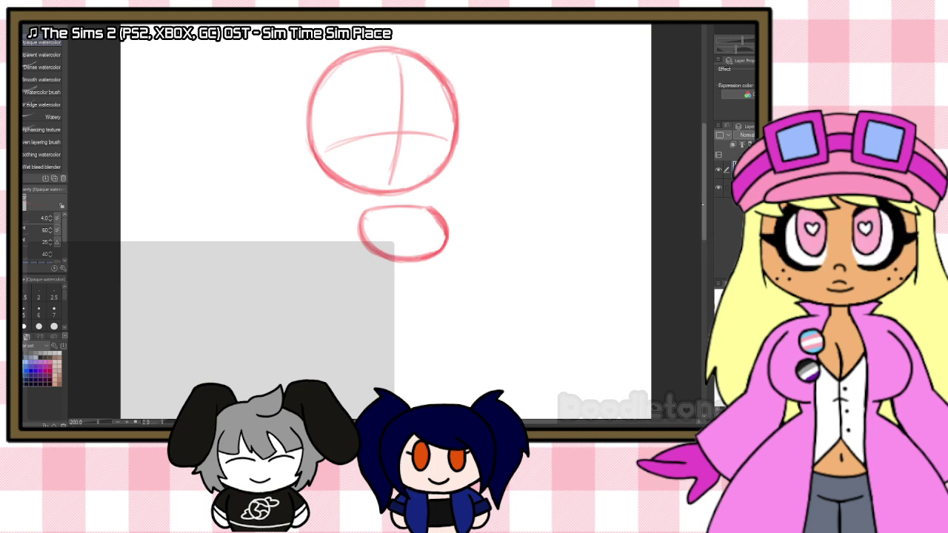
Step: Sketch a flared pelvis shape with a curved lower edge below the chest
{"action": "scroll", "coordinate": [702, 204], "scroll_direction": "down", "scroll_amount": 2}
{"action": "mouse_move", "coordinate": [444, 216]}
{"action": "left_mouse_down"}
{"action": "mouse_move", "coordinate": [374, 217]}
{"action": "mouse_move", "coordinate": [356, 256]}
{"action": "left_mouse_up"}
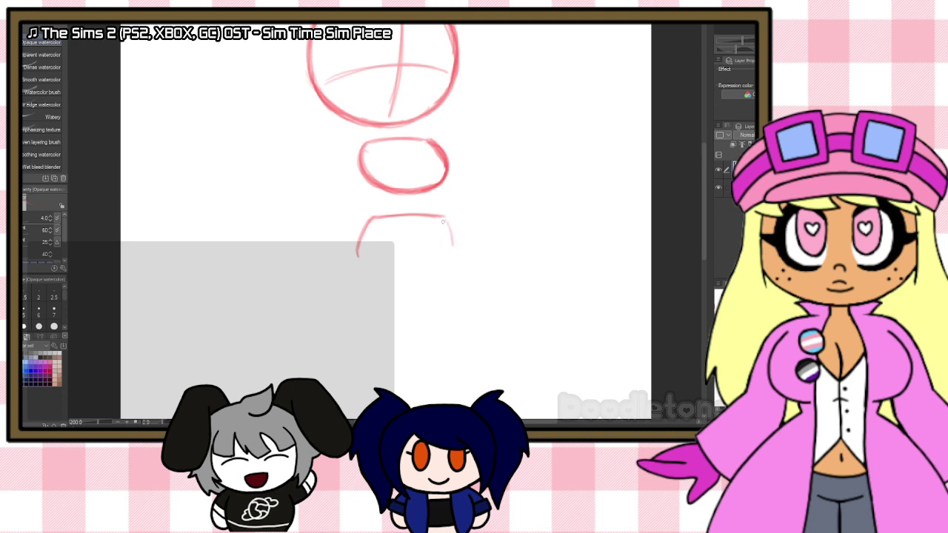
{"action": "left_click_drag", "start_coordinate": [443, 221], "coordinate": [454, 251]}
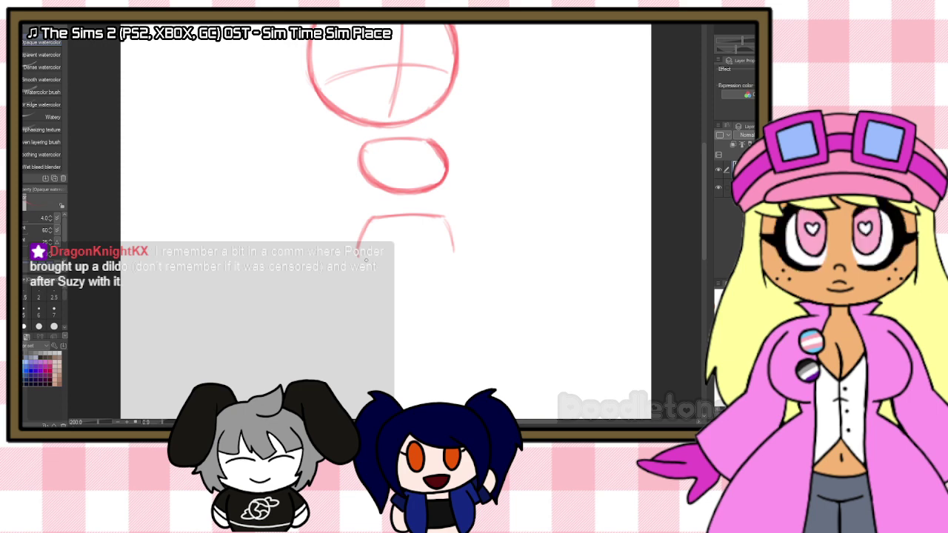
{"action": "mouse_move", "coordinate": [387, 250]}
{"action": "left_mouse_down"}
{"action": "mouse_move", "coordinate": [402, 266]}
{"action": "mouse_move", "coordinate": [423, 268]}
{"action": "mouse_move", "coordinate": [448, 243]}
{"action": "mouse_move", "coordinate": [433, 268]}
{"action": "mouse_move", "coordinate": [451, 246]}
{"action": "mouse_move", "coordinate": [440, 258]}
{"action": "mouse_move", "coordinate": [447, 228]}
{"action": "mouse_move", "coordinate": [452, 250]}
{"action": "left_mouse_up"}
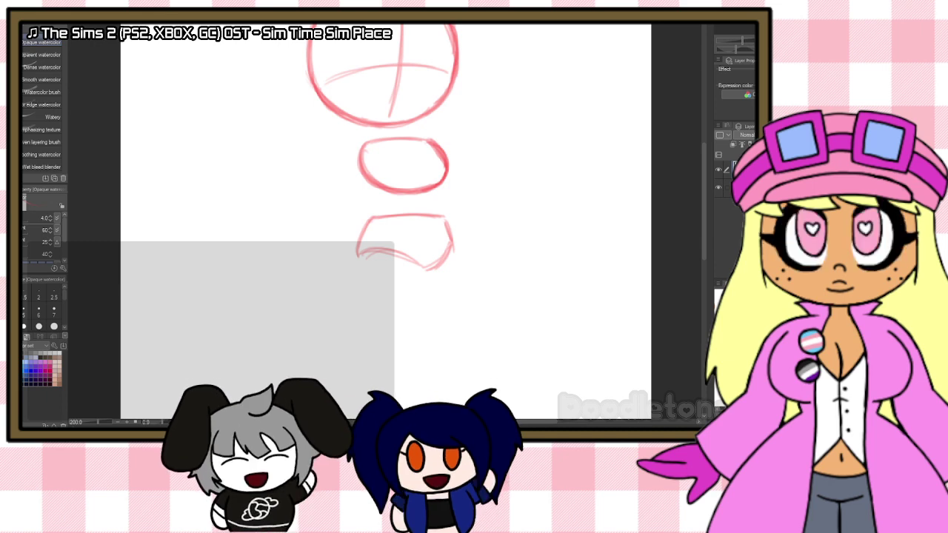
Step: Lasso the chest and pelvis shapes together and scale them up slightly below the head
{"action": "scroll", "coordinate": [669, 166], "scroll_direction": "down", "scroll_amount": 2}
{"action": "scroll", "coordinate": [668, 165], "scroll_direction": "down", "scroll_amount": 1}
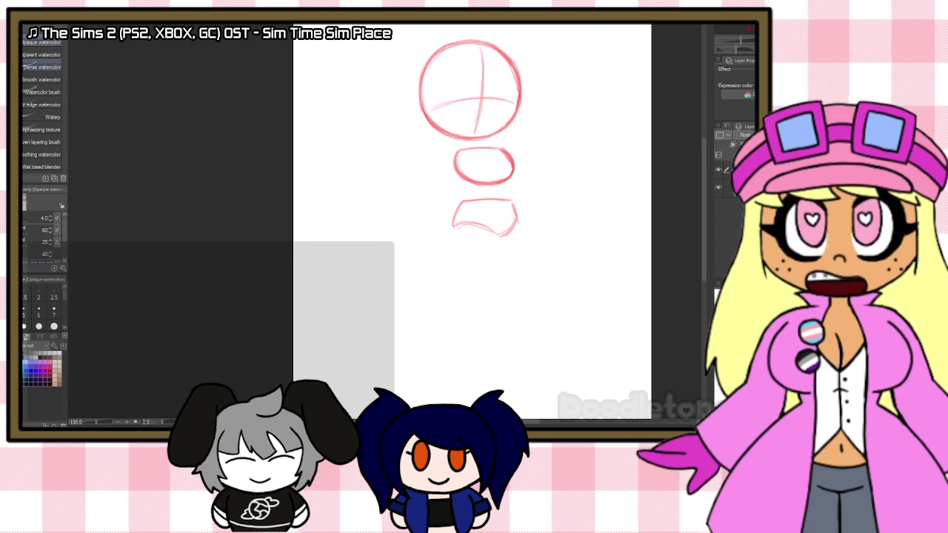
{"action": "key", "text": "m"}
{"action": "mouse_move", "coordinate": [552, 191]}
{"action": "left_mouse_down"}
{"action": "mouse_move", "coordinate": [498, 260]}
{"action": "mouse_move", "coordinate": [427, 207]}
{"action": "mouse_move", "coordinate": [436, 163]}
{"action": "mouse_move", "coordinate": [450, 150]}
{"action": "mouse_move", "coordinate": [511, 141]}
{"action": "left_mouse_up"}
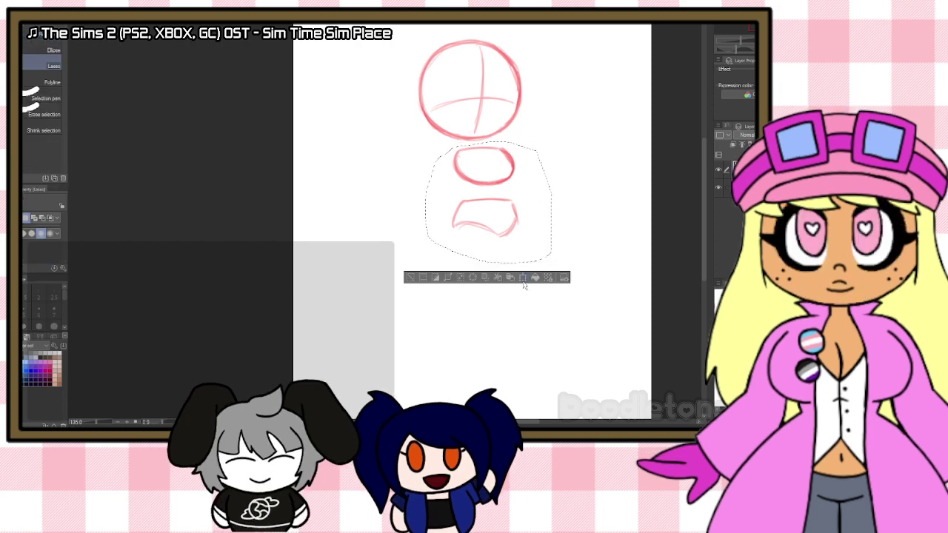
{"action": "left_click", "coordinate": [523, 280]}
{"action": "mouse_move", "coordinate": [488, 263]}
{"action": "left_mouse_down"}
{"action": "mouse_move", "coordinate": [490, 277]}
{"action": "mouse_move", "coordinate": [496, 248]}
{"action": "left_mouse_up"}
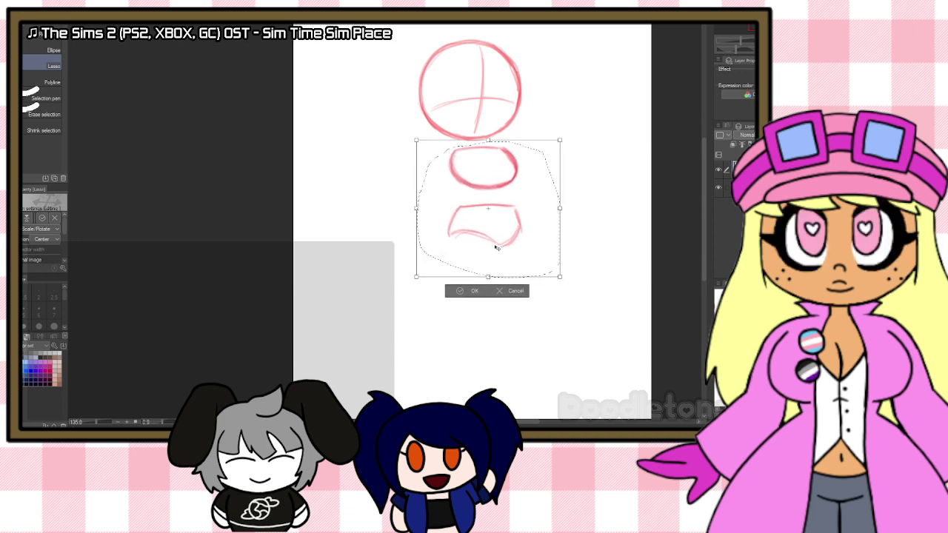
{"action": "left_click", "coordinate": [462, 292]}
{"action": "key", "text": "Return"}
Step: Lasso the pelvis shape alone, enlarge it slightly, reposition it beneath the chest and clear the selection
{"action": "mouse_move", "coordinate": [548, 222]}
{"action": "left_mouse_down"}
{"action": "mouse_move", "coordinate": [417, 238]}
{"action": "mouse_move", "coordinate": [471, 196]}
{"action": "mouse_move", "coordinate": [543, 217]}
{"action": "left_mouse_up"}
{"action": "left_click", "coordinate": [514, 293]}
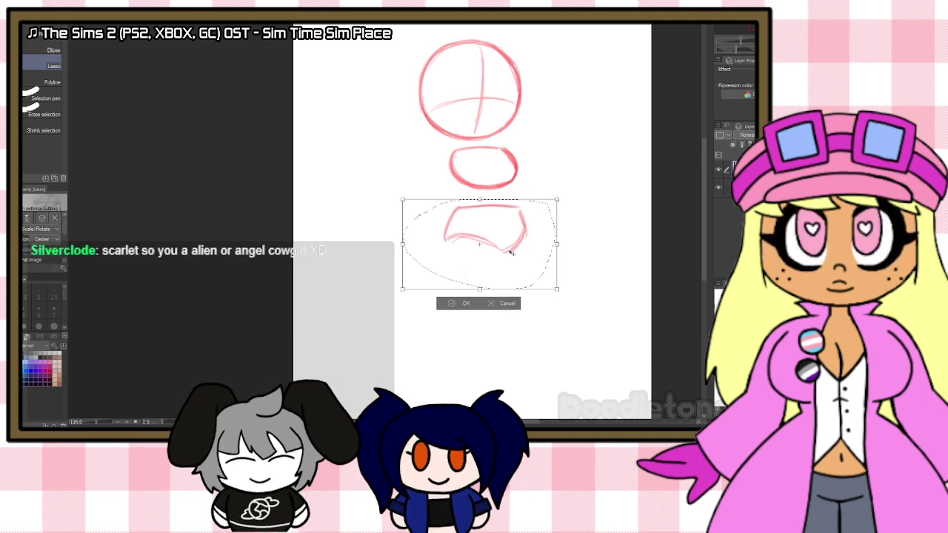
{"action": "left_click_drag", "start_coordinate": [510, 248], "coordinate": [510, 245]}
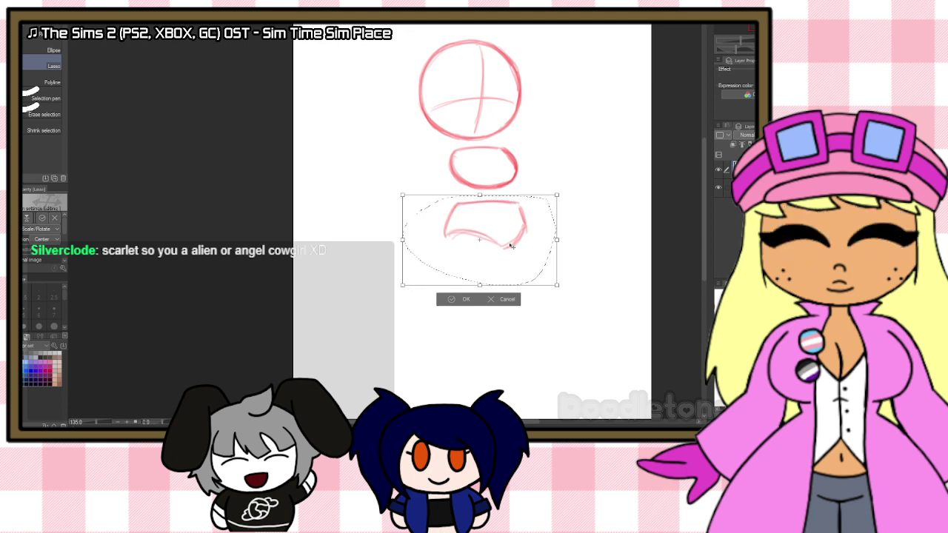
{"action": "key", "text": "ctrl+d"}
Step: Sketch two short neck lines under the head and connect chest to pelvis with pinched waist and hip curves
{"action": "scroll", "coordinate": [585, 107], "scroll_direction": "up", "scroll_amount": 5}
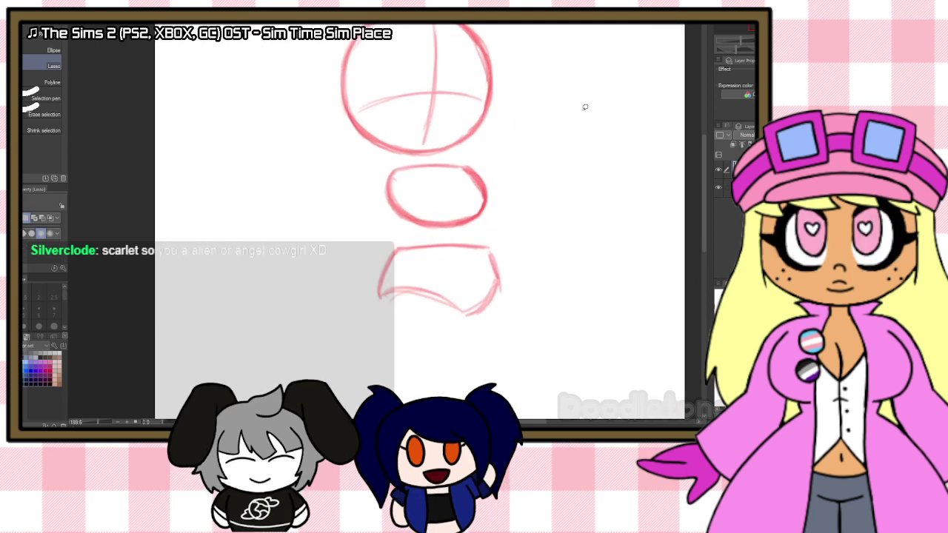
{"action": "key", "text": "b"}
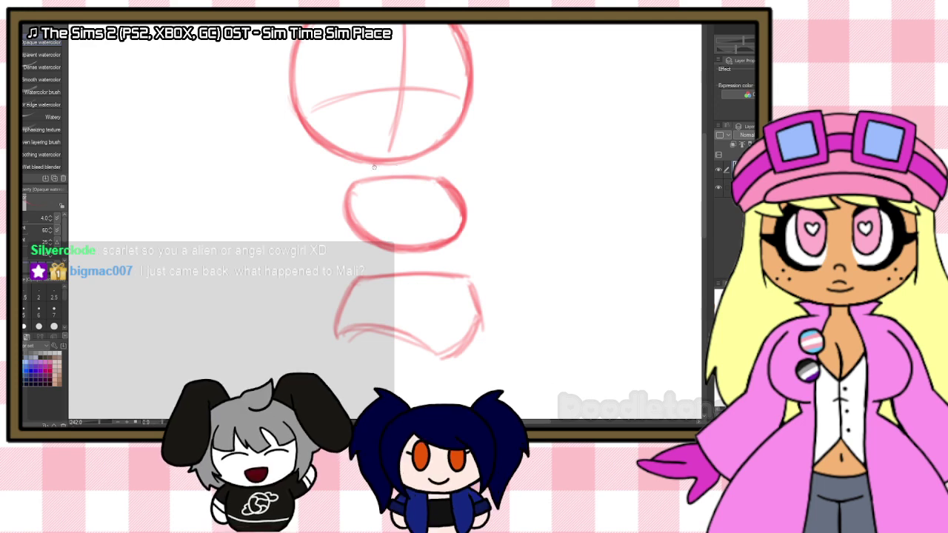
{"action": "mouse_move", "coordinate": [375, 164]}
{"action": "left_mouse_down"}
{"action": "mouse_move", "coordinate": [374, 177]}
{"action": "mouse_move", "coordinate": [401, 177]}
{"action": "left_mouse_up"}
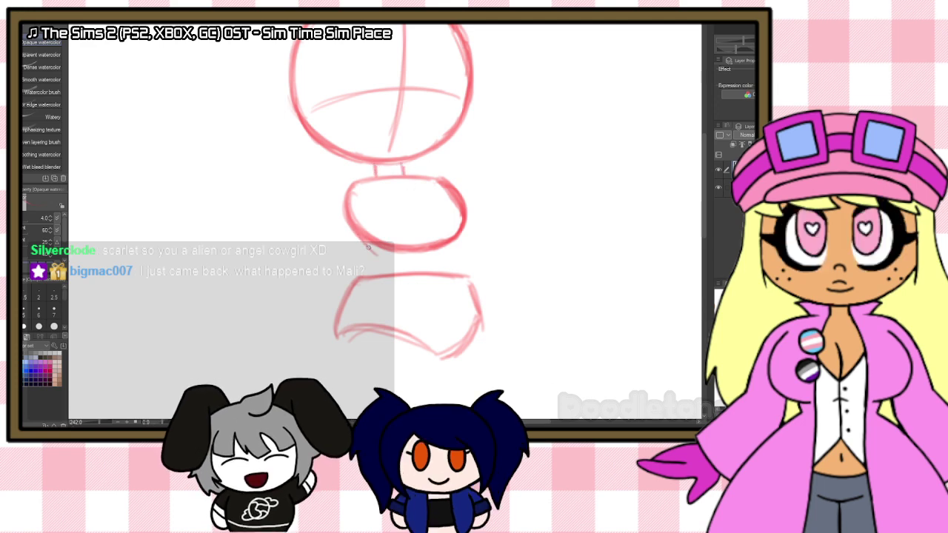
{"action": "mouse_move", "coordinate": [377, 259]}
{"action": "left_mouse_down"}
{"action": "mouse_move", "coordinate": [334, 331]}
{"action": "mouse_move", "coordinate": [337, 317]}
{"action": "left_mouse_up"}
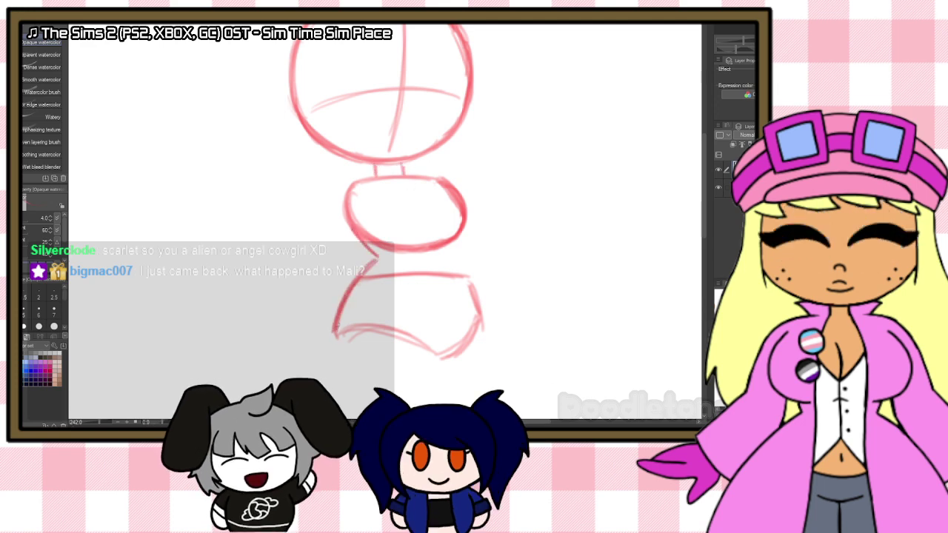
{"action": "left_click_drag", "start_coordinate": [458, 239], "coordinate": [453, 254]}
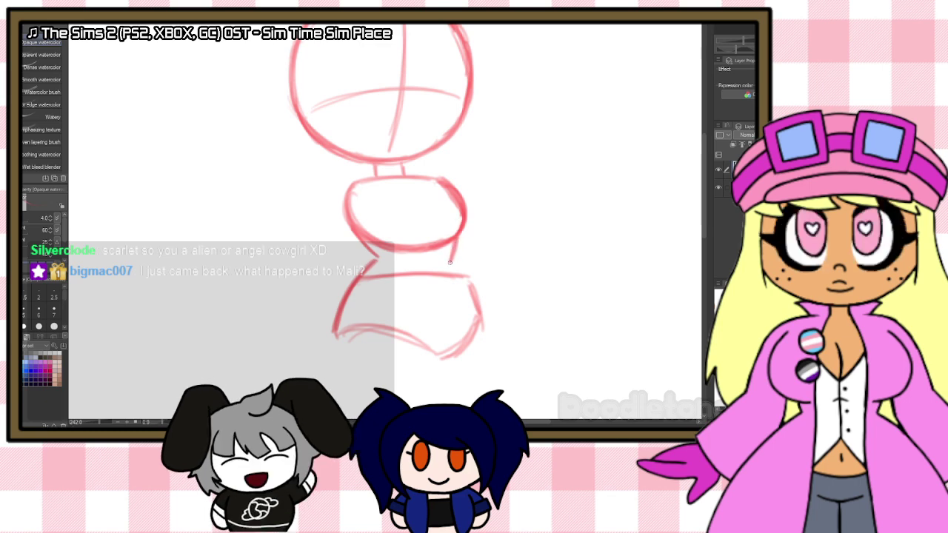
{"action": "left_click_drag", "start_coordinate": [454, 266], "coordinate": [485, 325]}
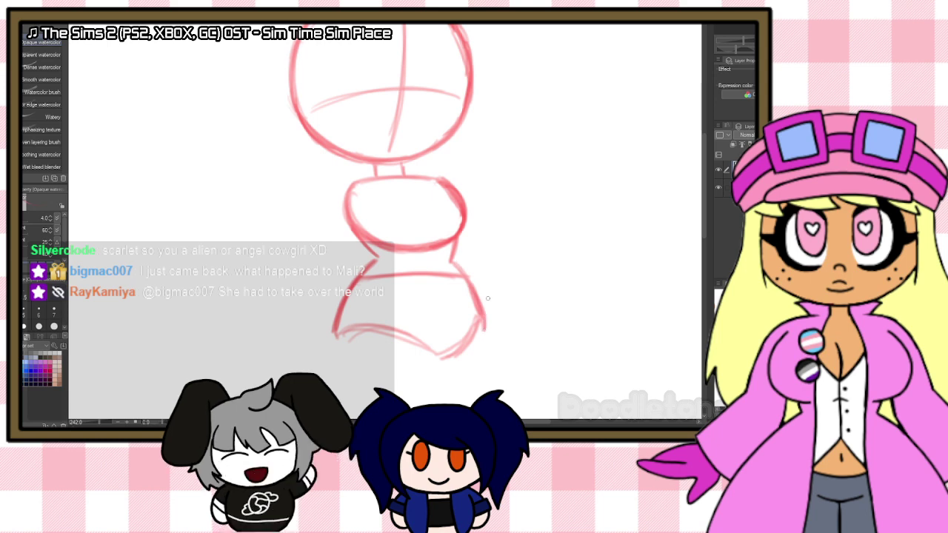
Step: Lasso the whole torso below the neck and scale it up slightly, then clear the selection
{"action": "scroll", "coordinate": [471, 282], "scroll_direction": "down", "scroll_amount": 5}
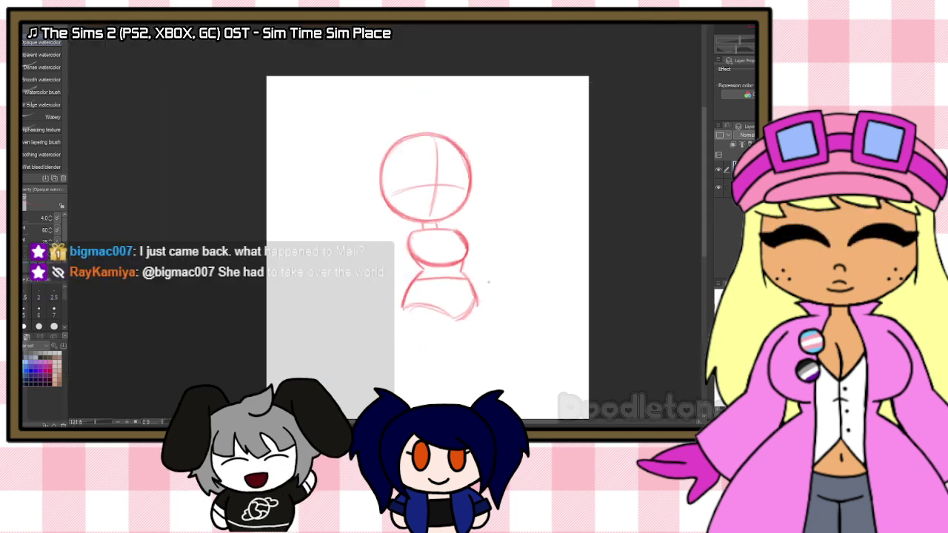
{"action": "scroll", "coordinate": [536, 344], "scroll_direction": "up", "scroll_amount": 3}
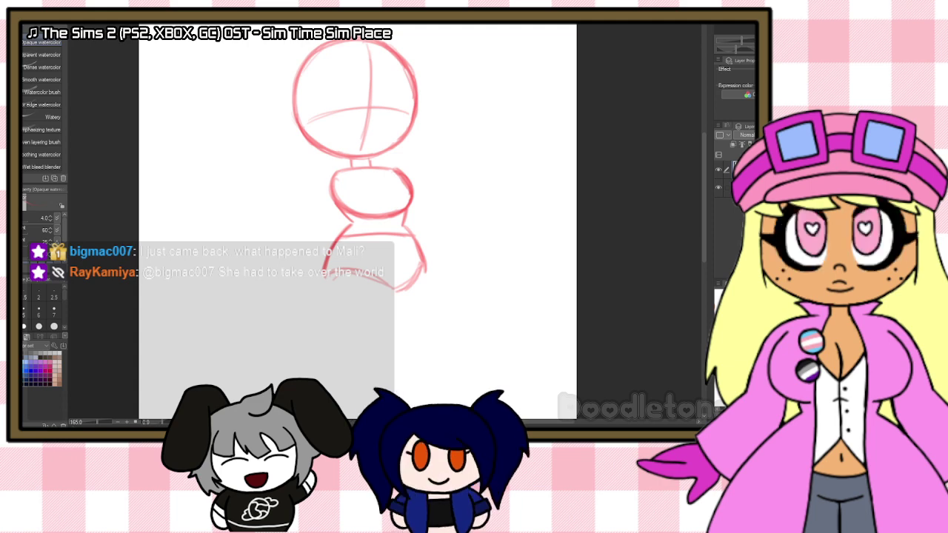
{"action": "key", "text": "m"}
{"action": "mouse_move", "coordinate": [468, 214]}
{"action": "left_mouse_down"}
{"action": "mouse_move", "coordinate": [294, 233]}
{"action": "mouse_move", "coordinate": [319, 177]}
{"action": "mouse_move", "coordinate": [344, 165]}
{"action": "mouse_move", "coordinate": [374, 162]}
{"action": "mouse_move", "coordinate": [445, 185]}
{"action": "left_mouse_up"}
{"action": "key", "text": "ctrl+t"}
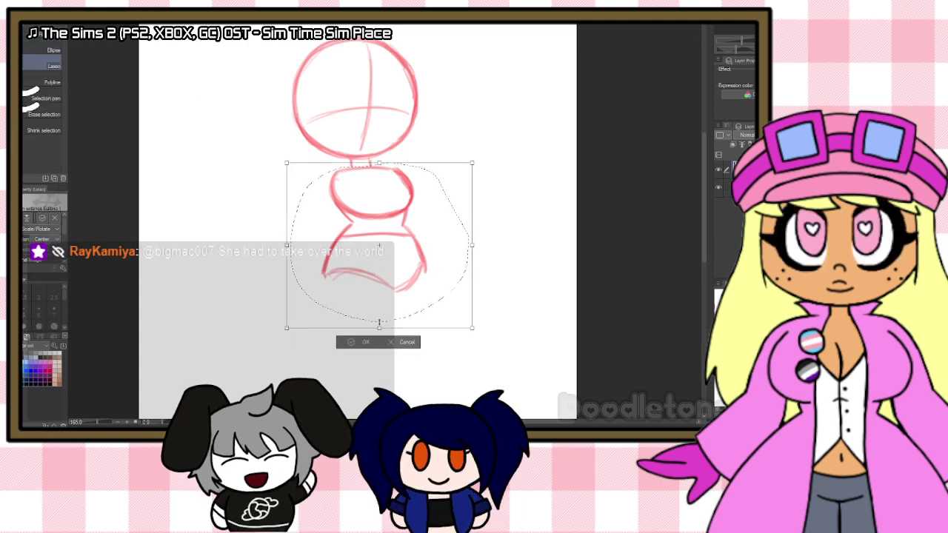
{"action": "left_click_drag", "start_coordinate": [379, 335], "coordinate": [379, 331]}
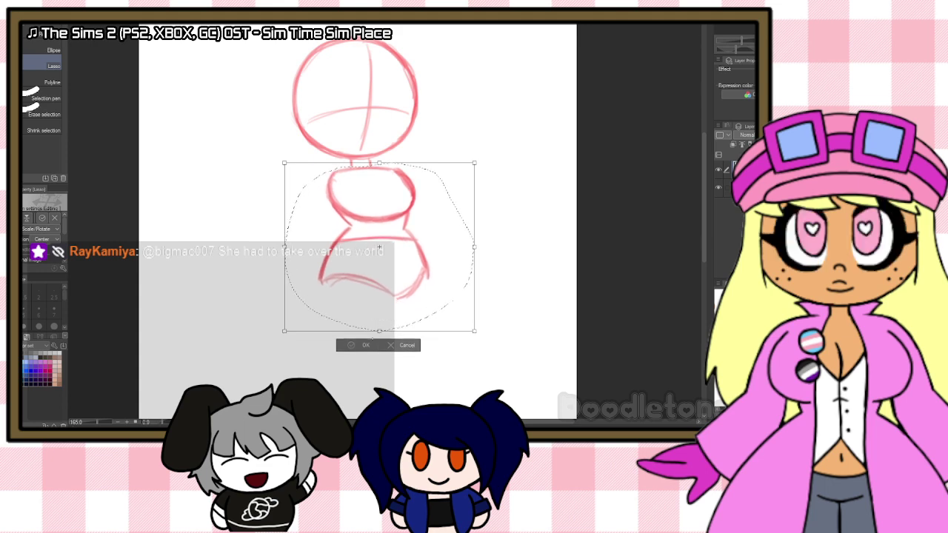
{"action": "key", "text": "Return"}
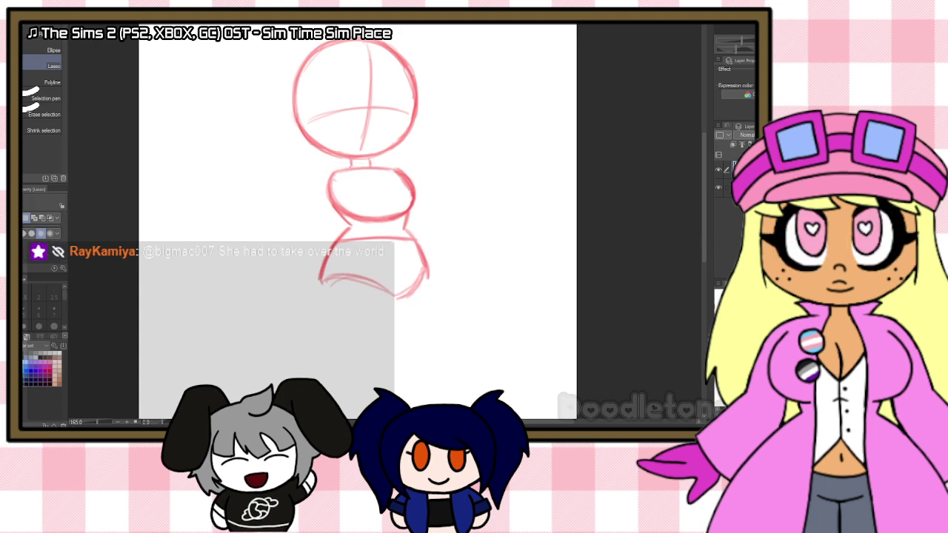
Step: Sketch the outlines of both eyes across the eye line, with arched tops, outer sides and flat lower lines
{"action": "key", "text": "b"}
{"action": "scroll", "coordinate": [699, 206], "scroll_direction": "up", "scroll_amount": 4}
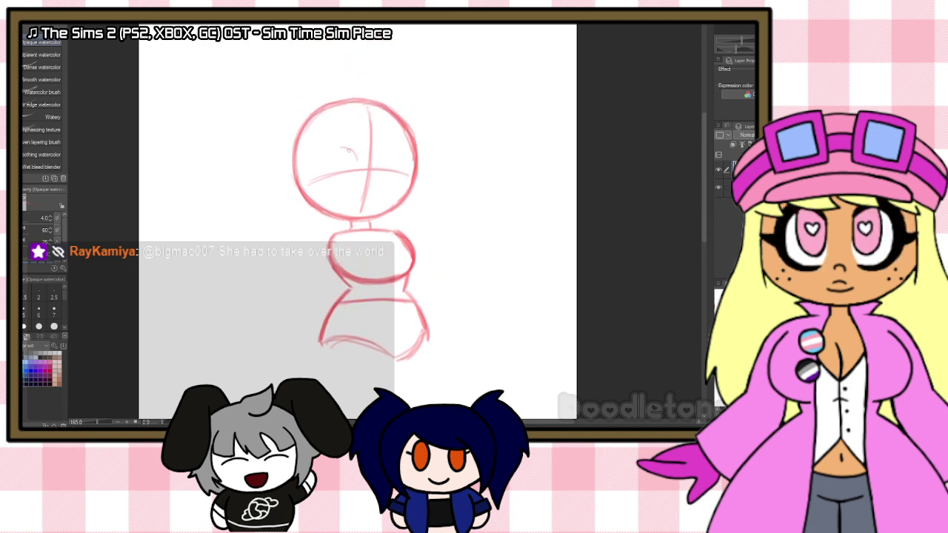
{"action": "left_click_drag", "start_coordinate": [336, 148], "coordinate": [327, 191]}
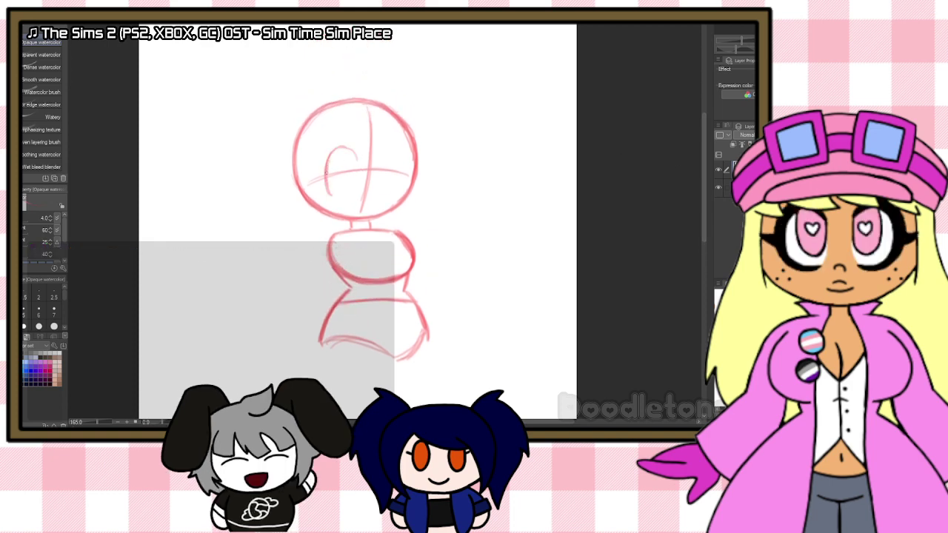
{"action": "key", "text": "ctrl+z"}
{"action": "left_click_drag", "start_coordinate": [330, 193], "coordinate": [356, 195]}
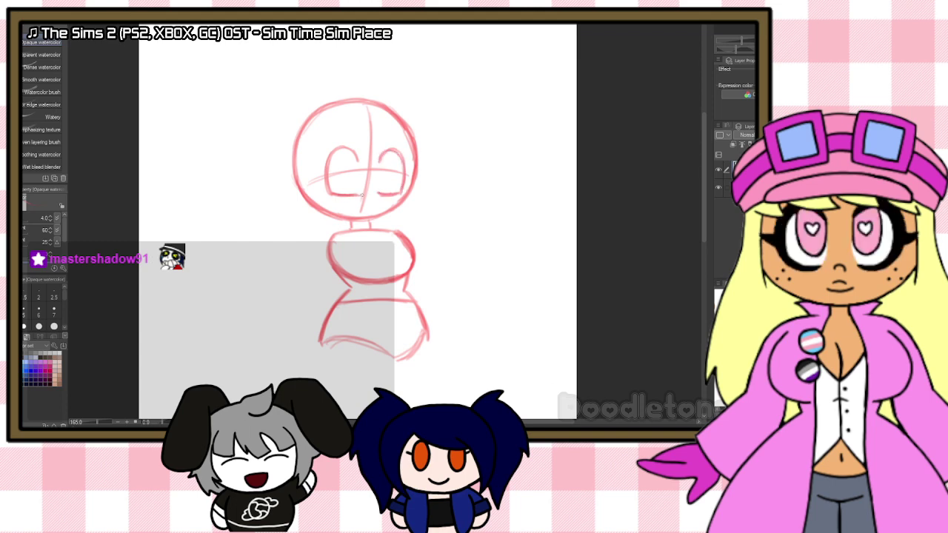
Step: Sketch a tall oval iris inside each eye, reinforcing the curves
{"action": "scroll", "coordinate": [446, 78], "scroll_direction": "up", "scroll_amount": 1}
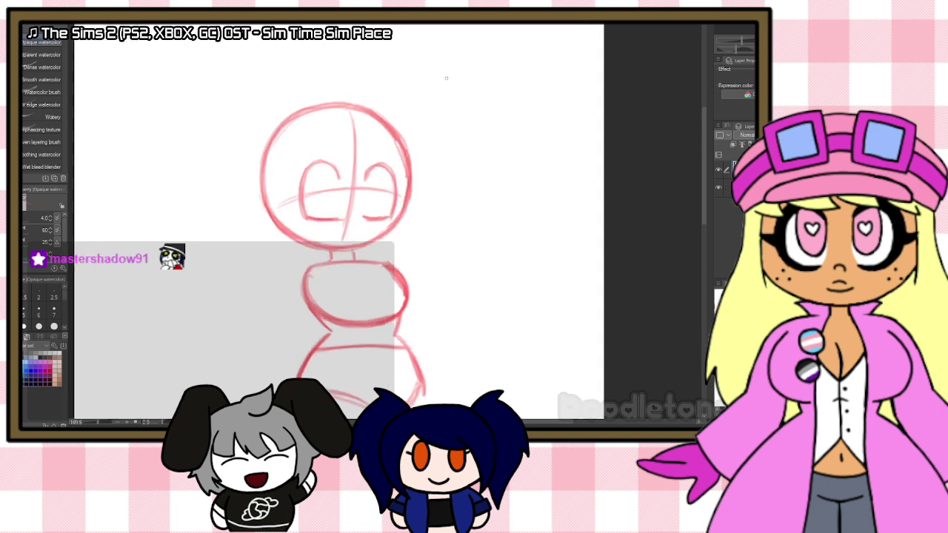
{"action": "scroll", "coordinate": [334, 181], "scroll_direction": "up", "scroll_amount": 2}
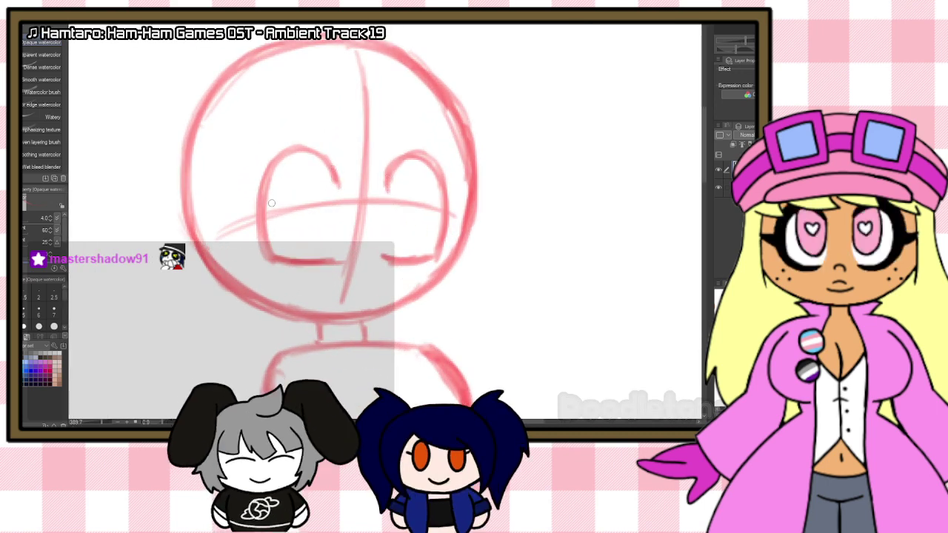
{"action": "left_click_drag", "start_coordinate": [269, 184], "coordinate": [293, 231]}
{"action": "left_click_drag", "start_coordinate": [268, 200], "coordinate": [313, 211]}
{"action": "left_click_drag", "start_coordinate": [305, 158], "coordinate": [302, 225]}
{"action": "mouse_move", "coordinate": [317, 175]}
{"action": "left_mouse_down"}
{"action": "mouse_move", "coordinate": [265, 191]}
{"action": "mouse_move", "coordinate": [290, 238]}
{"action": "left_mouse_up"}
{"action": "mouse_move", "coordinate": [394, 179]}
{"action": "left_mouse_down"}
{"action": "mouse_move", "coordinate": [392, 230]}
{"action": "mouse_move", "coordinate": [388, 181]}
{"action": "mouse_move", "coordinate": [420, 211]}
{"action": "left_mouse_up"}
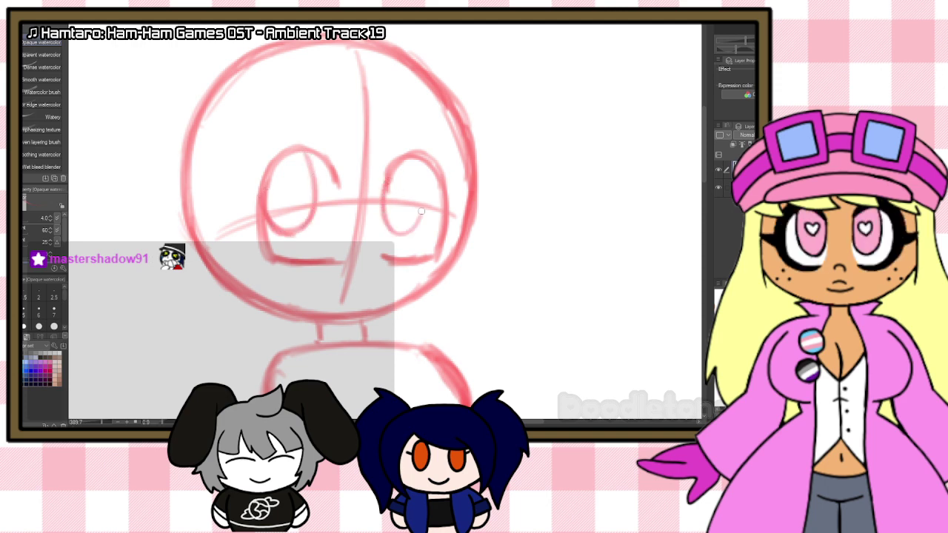
{"action": "left_click_drag", "start_coordinate": [418, 157], "coordinate": [384, 222]}
{"action": "left_click_drag", "start_coordinate": [387, 188], "coordinate": [409, 234]}
Step: Sketch a small angled mark beside the lower centre line and a short curved mouth near the chin, erasing the mouth's excess
{"action": "left_click_drag", "start_coordinate": [372, 268], "coordinate": [373, 284]}
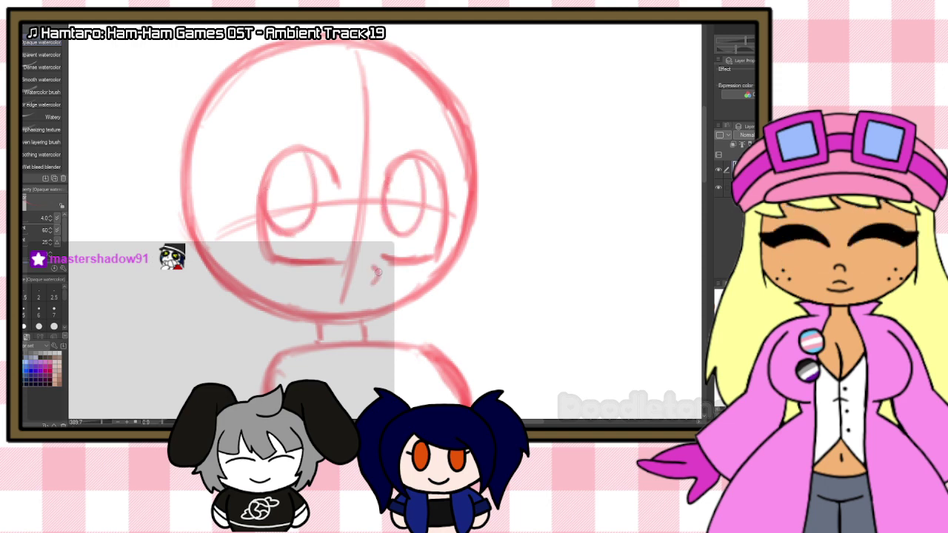
{"action": "left_click_drag", "start_coordinate": [310, 289], "coordinate": [340, 295]}
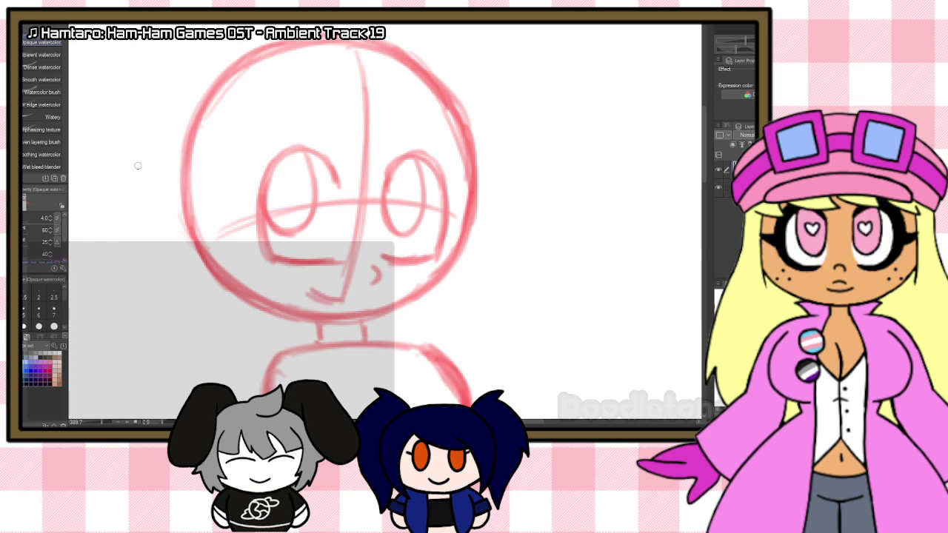
{"action": "key", "text": "e"}
{"action": "mouse_move", "coordinate": [333, 302]}
{"action": "left_mouse_down"}
{"action": "mouse_move", "coordinate": [315, 298]}
{"action": "mouse_move", "coordinate": [342, 287]}
{"action": "mouse_move", "coordinate": [327, 304]}
{"action": "left_mouse_up"}
{"action": "key", "text": "b"}
{"action": "scroll", "coordinate": [377, 237], "scroll_direction": "down", "scroll_amount": 8}
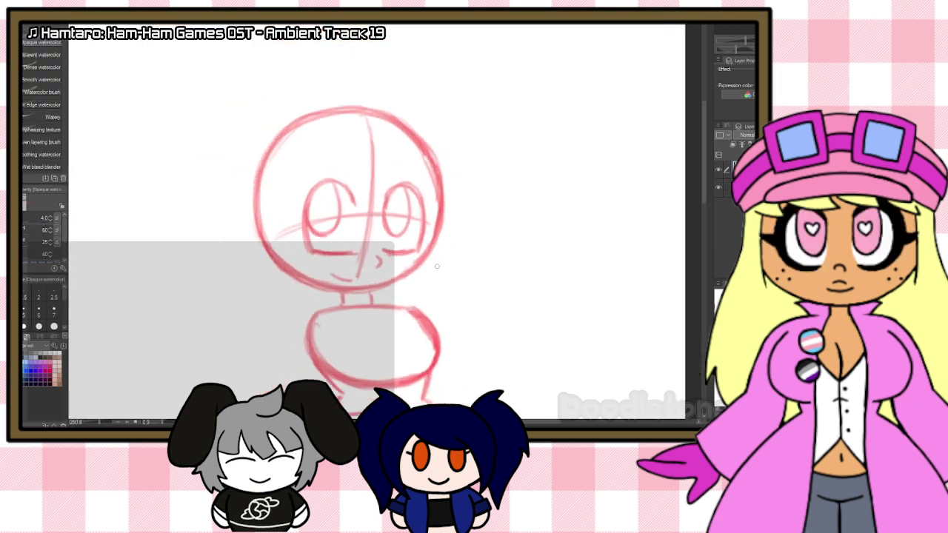
Step: Sketch the front thigh as a long tapering shape below the hips, with reinforced sides and a rounded lower end
{"action": "scroll", "coordinate": [653, 261], "scroll_direction": "up", "scroll_amount": 5}
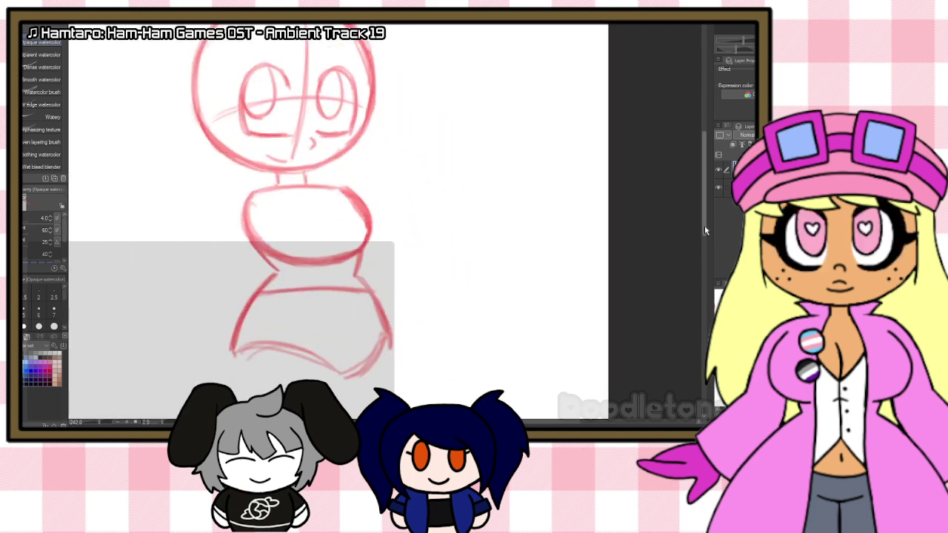
{"action": "left_click_drag", "start_coordinate": [705, 225], "coordinate": [705, 240]}
{"action": "scroll", "coordinate": [338, 222], "scroll_direction": "down", "scroll_amount": 3}
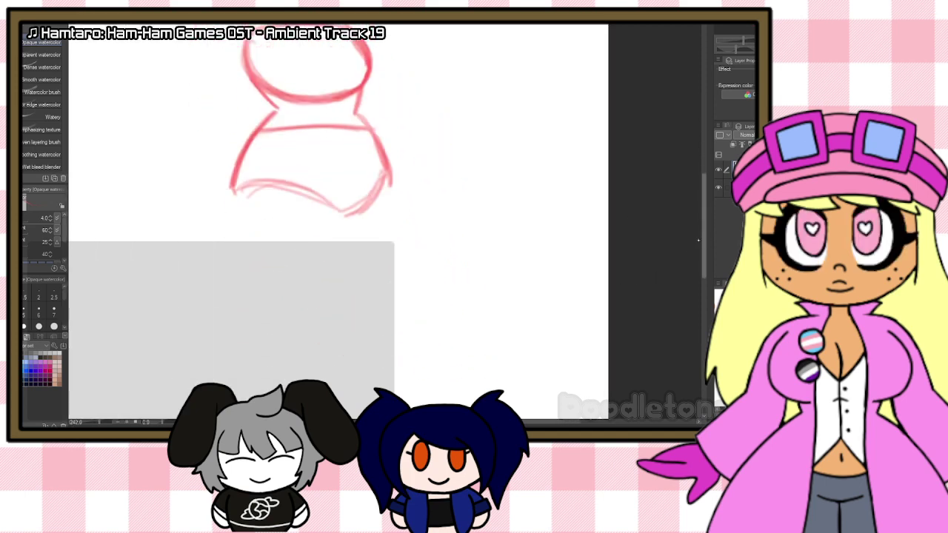
{"action": "mouse_move", "coordinate": [231, 180]}
{"action": "left_mouse_down"}
{"action": "mouse_move", "coordinate": [234, 222]}
{"action": "mouse_move", "coordinate": [241, 264]}
{"action": "left_mouse_up"}
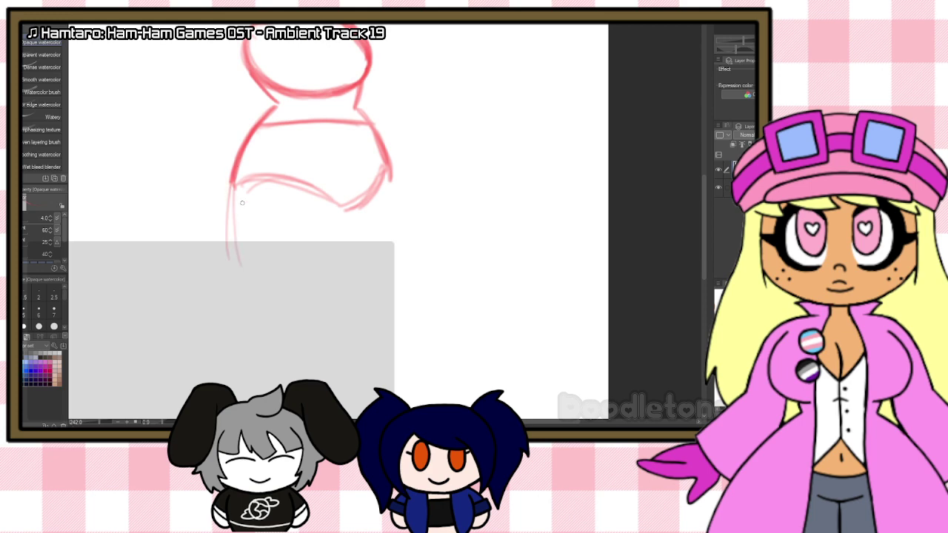
{"action": "left_click_drag", "start_coordinate": [233, 182], "coordinate": [259, 308]}
{"action": "left_click_drag", "start_coordinate": [343, 191], "coordinate": [345, 311]}
{"action": "left_click_drag", "start_coordinate": [347, 215], "coordinate": [343, 319]}
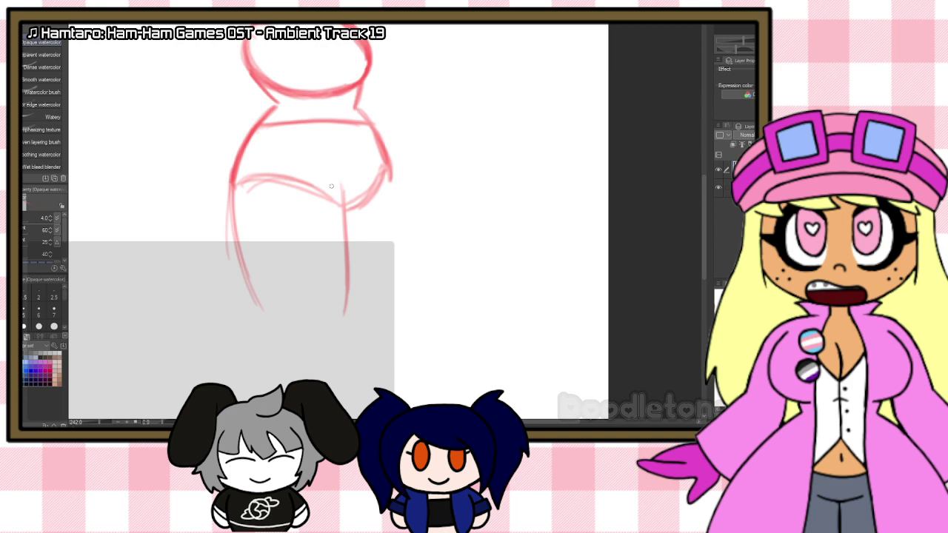
{"action": "left_click_drag", "start_coordinate": [332, 186], "coordinate": [345, 288]}
{"action": "left_click_drag", "start_coordinate": [342, 212], "coordinate": [340, 324]}
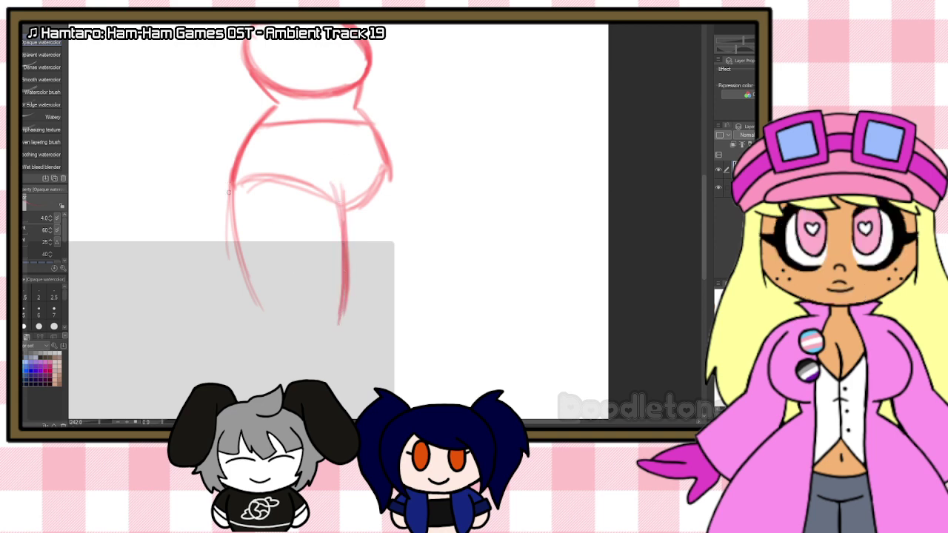
{"action": "left_click_drag", "start_coordinate": [228, 192], "coordinate": [263, 314]}
{"action": "mouse_move", "coordinate": [238, 217]}
{"action": "left_mouse_down"}
{"action": "mouse_move", "coordinate": [271, 323]}
{"action": "mouse_move", "coordinate": [334, 338]}
{"action": "left_mouse_up"}
{"action": "left_click_drag", "start_coordinate": [262, 308], "coordinate": [270, 316]}
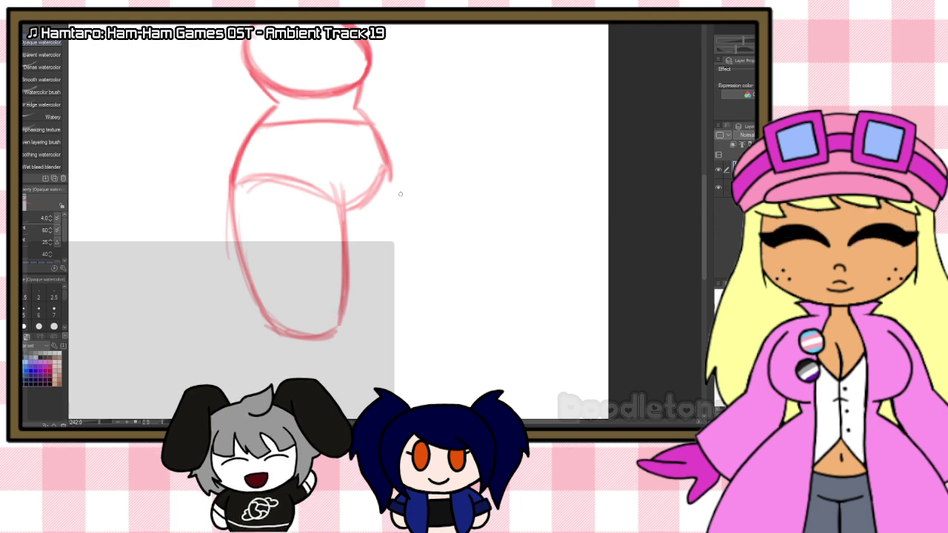
Step: Sketch the other thigh with a slanted outer line from the hip and a shallow curve closing it at the knee
{"action": "left_click_drag", "start_coordinate": [389, 164], "coordinate": [428, 290]}
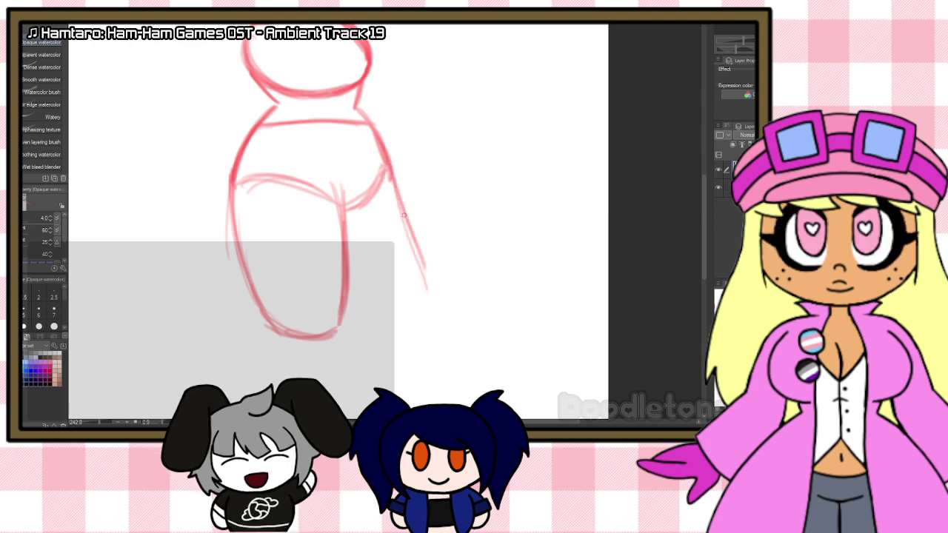
{"action": "mouse_move", "coordinate": [347, 306]}
{"action": "left_mouse_down"}
{"action": "mouse_move", "coordinate": [374, 318]}
{"action": "mouse_move", "coordinate": [431, 290]}
{"action": "left_mouse_up"}
{"action": "left_click_drag", "start_coordinate": [388, 167], "coordinate": [432, 290]}
Step: Sketch the front lower leg below its thigh, with long side lines and a rounded lower end
{"action": "scroll", "coordinate": [447, 222], "scroll_direction": "down", "scroll_amount": 5}
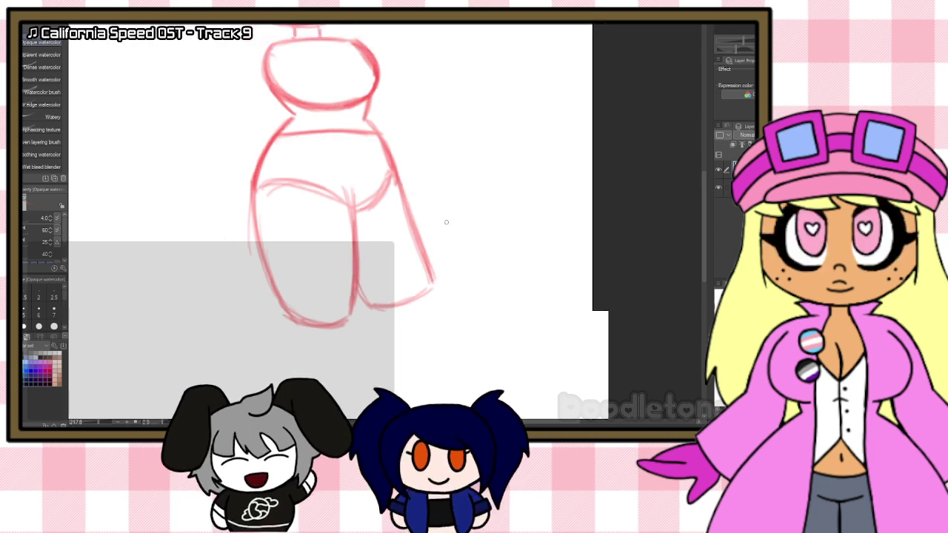
{"action": "scroll", "coordinate": [478, 304], "scroll_direction": "up", "scroll_amount": 4}
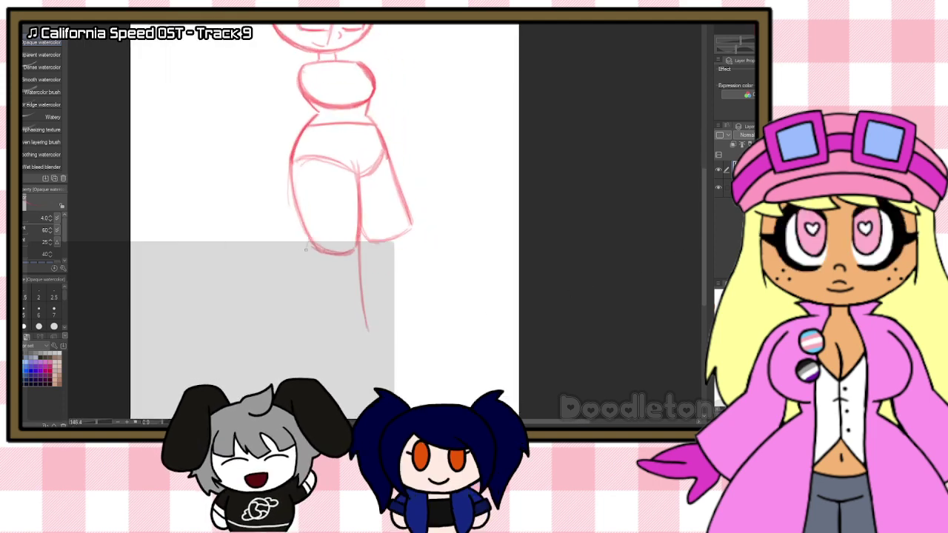
{"action": "left_click_drag", "start_coordinate": [305, 249], "coordinate": [300, 346]}
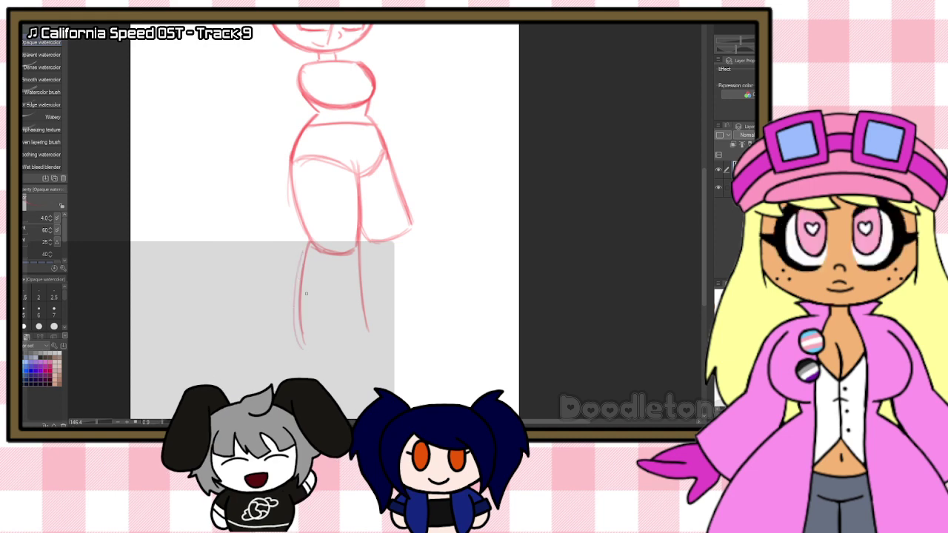
{"action": "mouse_move", "coordinate": [308, 248]}
{"action": "left_mouse_down"}
{"action": "mouse_move", "coordinate": [303, 340]}
{"action": "mouse_move", "coordinate": [350, 354]}
{"action": "left_mouse_up"}
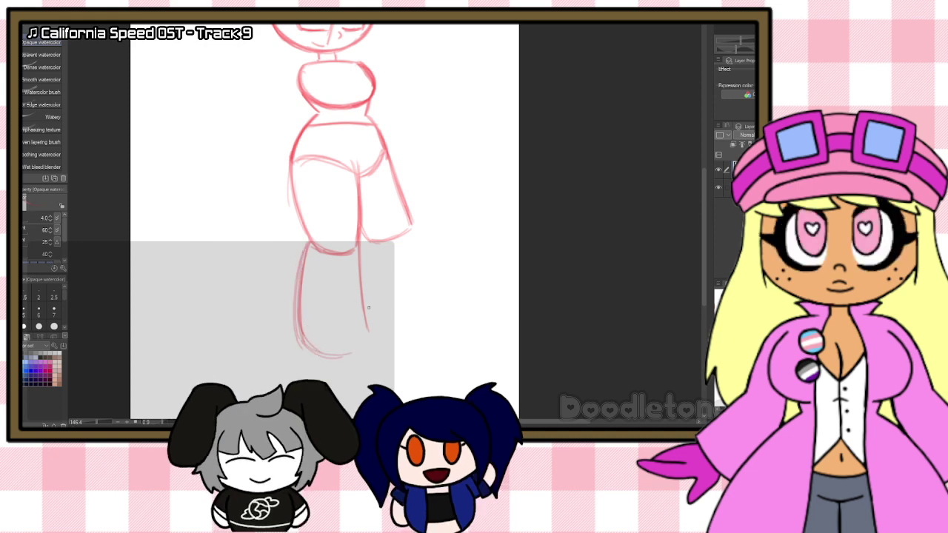
{"action": "mouse_move", "coordinate": [365, 309]}
{"action": "left_mouse_down"}
{"action": "mouse_move", "coordinate": [371, 343]}
{"action": "mouse_move", "coordinate": [349, 354]}
{"action": "left_mouse_up"}
Step: Sketch the rear lower leg slanting inward from the knee to the front leg, and erase the stray lines outside the knee
{"action": "left_click_drag", "start_coordinate": [412, 221], "coordinate": [371, 311]}
{"action": "left_click_drag", "start_coordinate": [402, 234], "coordinate": [369, 312]}
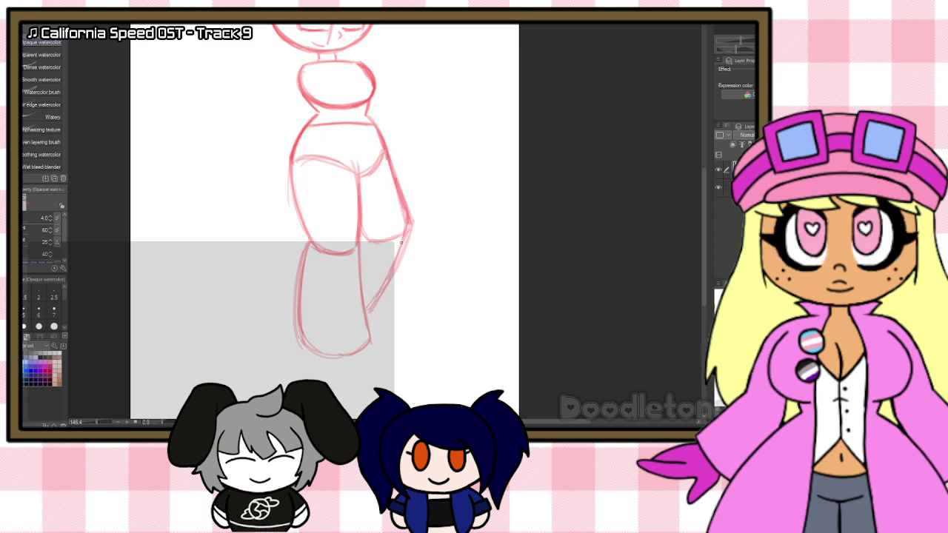
{"action": "left_click_drag", "start_coordinate": [388, 276], "coordinate": [368, 314]}
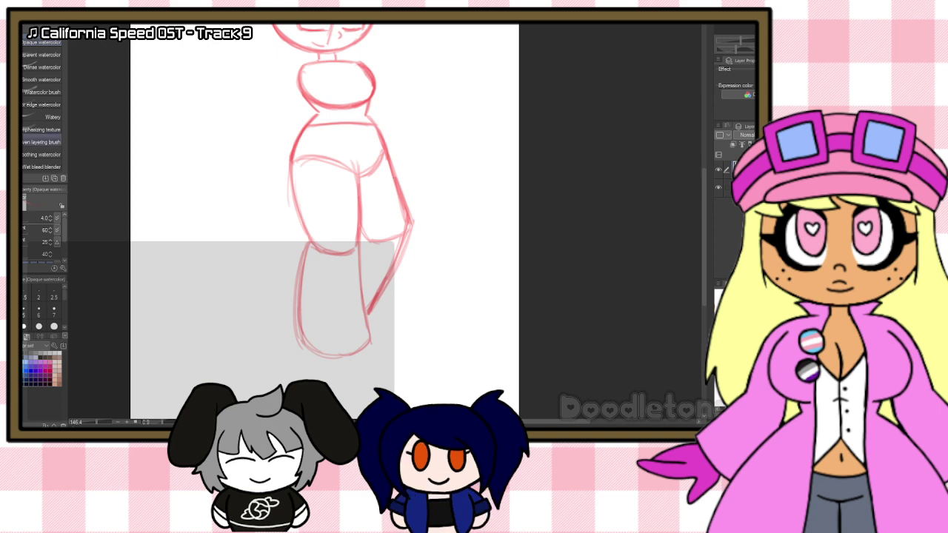
{"action": "key", "text": "e"}
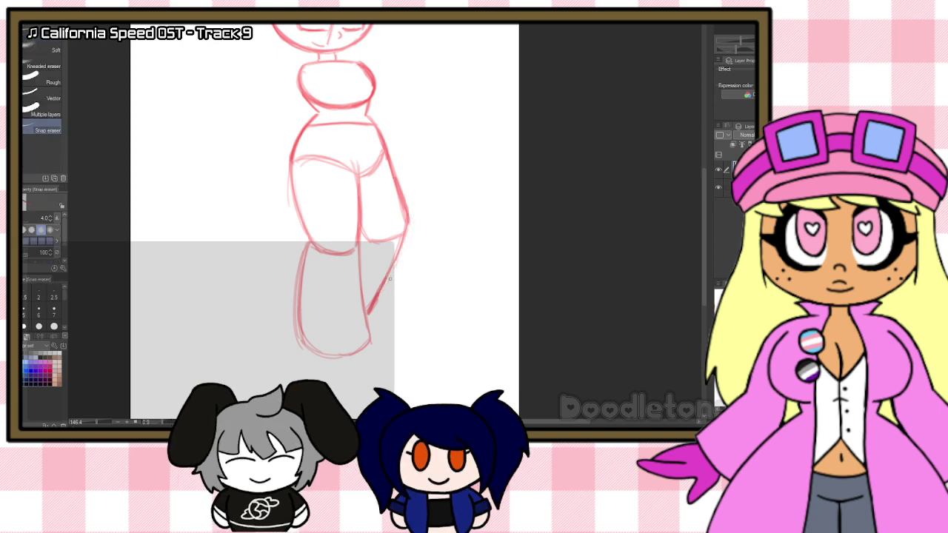
Step: Lasso the rear leg from hip to calf and rotate it inward toward the front leg
{"action": "key", "text": "m"}
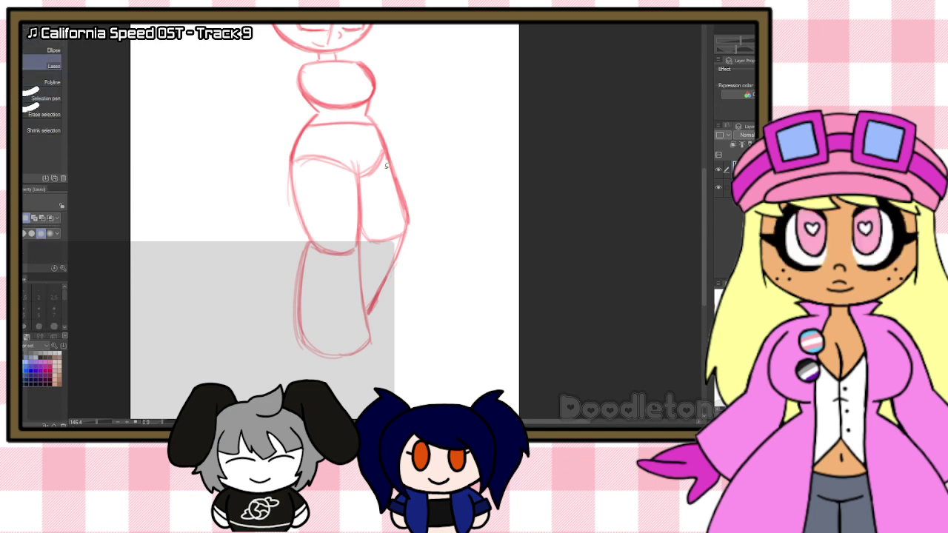
{"action": "left_click_drag", "start_coordinate": [387, 154], "coordinate": [395, 302]}
{"action": "left_click_drag", "start_coordinate": [366, 251], "coordinate": [366, 233]}
{"action": "key", "text": "ctrl+t"}
{"action": "mouse_move", "coordinate": [429, 236]}
{"action": "left_mouse_down"}
{"action": "mouse_move", "coordinate": [418, 261]}
{"action": "mouse_move", "coordinate": [386, 256]}
{"action": "left_mouse_up"}
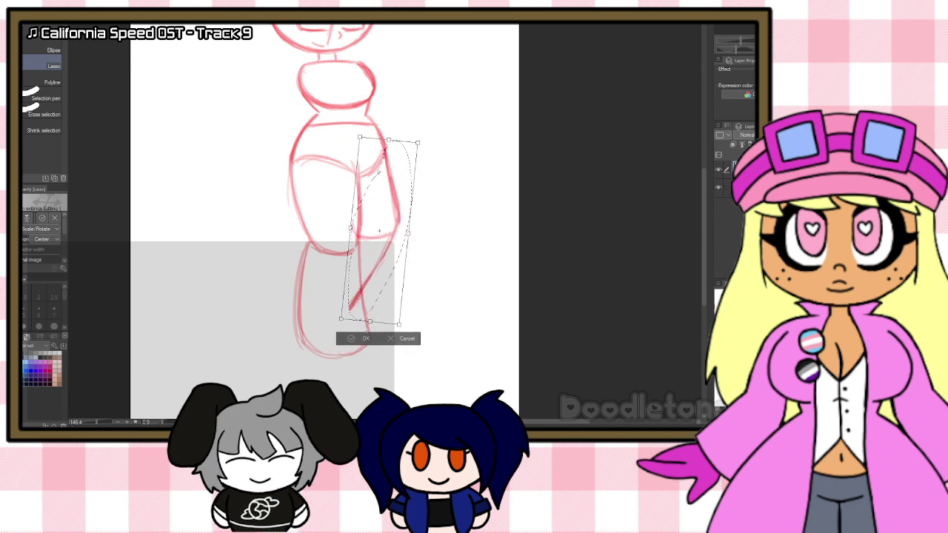
{"action": "key", "text": "Return"}
Step: Erase the parts of the rear leg that overlap the front leg
{"action": "key", "text": "e"}
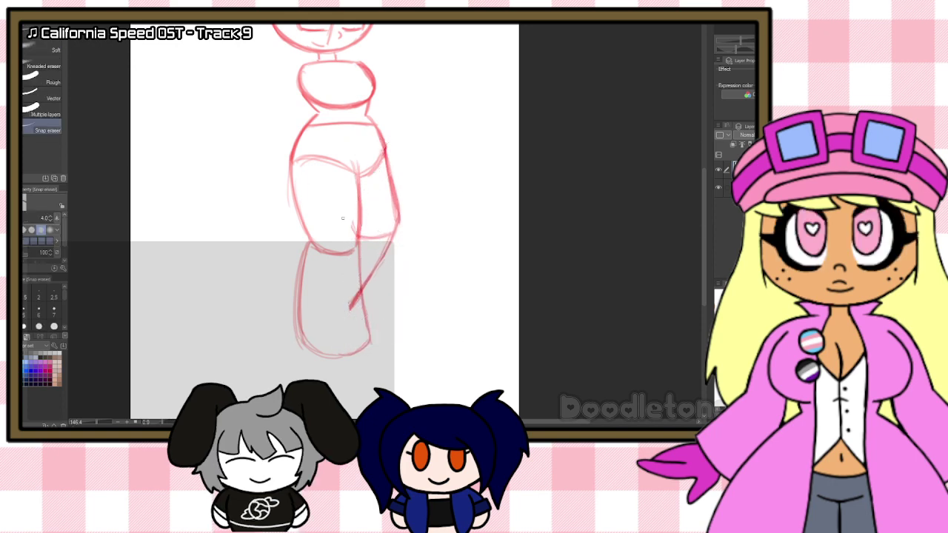
{"action": "left_click", "coordinate": [351, 305]}
{"action": "left_click_drag", "start_coordinate": [358, 298], "coordinate": [355, 293]}
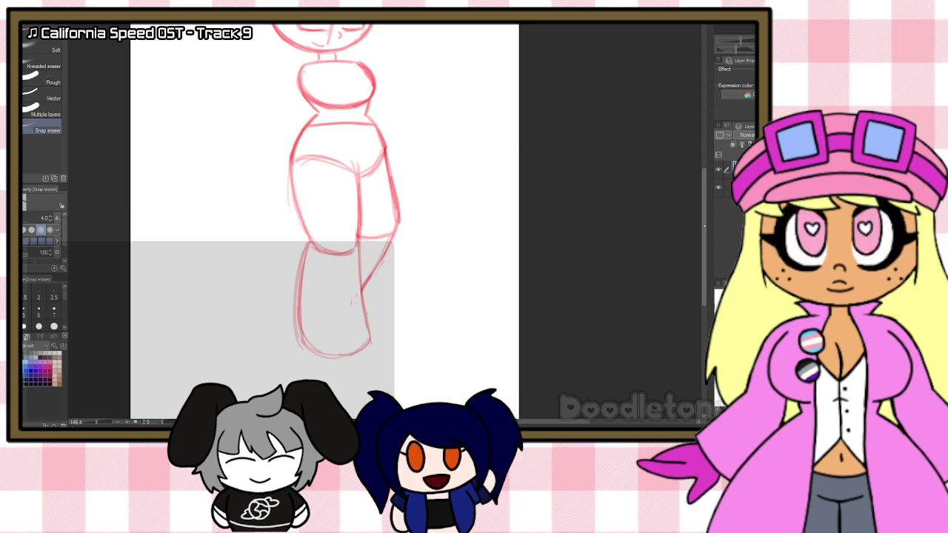
Step: Lasso both legs, then narrow them slightly, lengthen them downward, tilt them a little and realign them with the hips
{"action": "scroll", "coordinate": [489, 239], "scroll_direction": "up", "scroll_amount": 2}
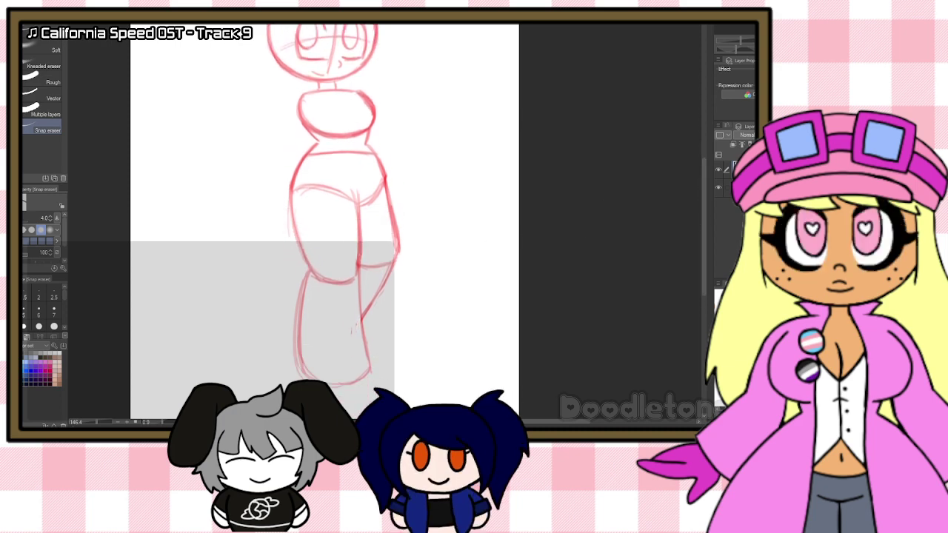
{"action": "key", "text": "m"}
{"action": "mouse_move", "coordinate": [425, 216]}
{"action": "left_mouse_down"}
{"action": "mouse_move", "coordinate": [281, 185]}
{"action": "mouse_move", "coordinate": [251, 355]}
{"action": "mouse_move", "coordinate": [377, 380]}
{"action": "left_mouse_up"}
{"action": "key", "text": "ctrl+t"}
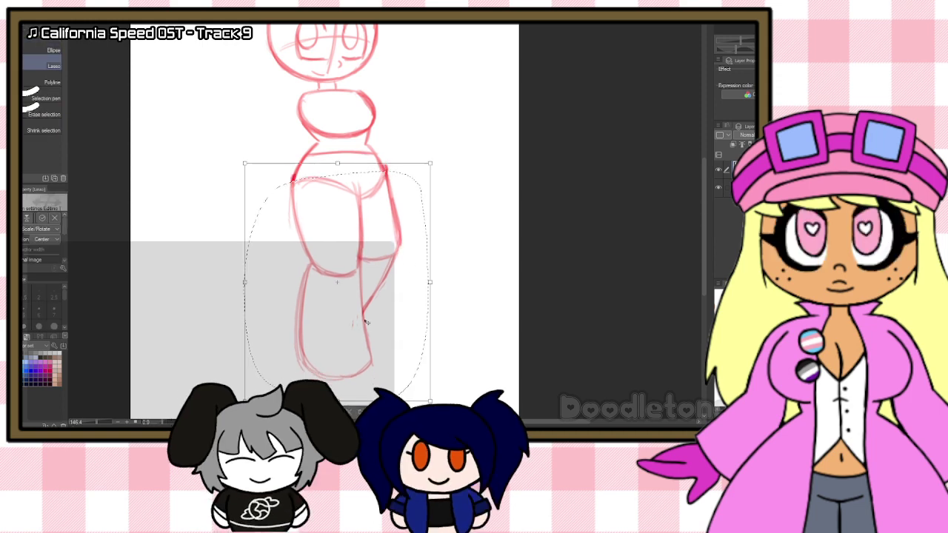
{"action": "left_click_drag", "start_coordinate": [428, 283], "coordinate": [425, 282]}
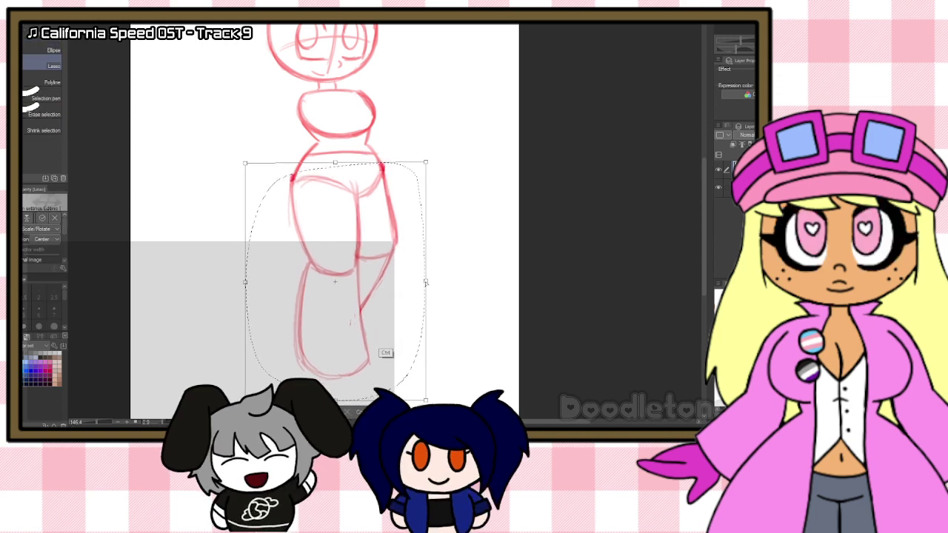
{"action": "left_click_drag", "start_coordinate": [336, 401], "coordinate": [335, 419]}
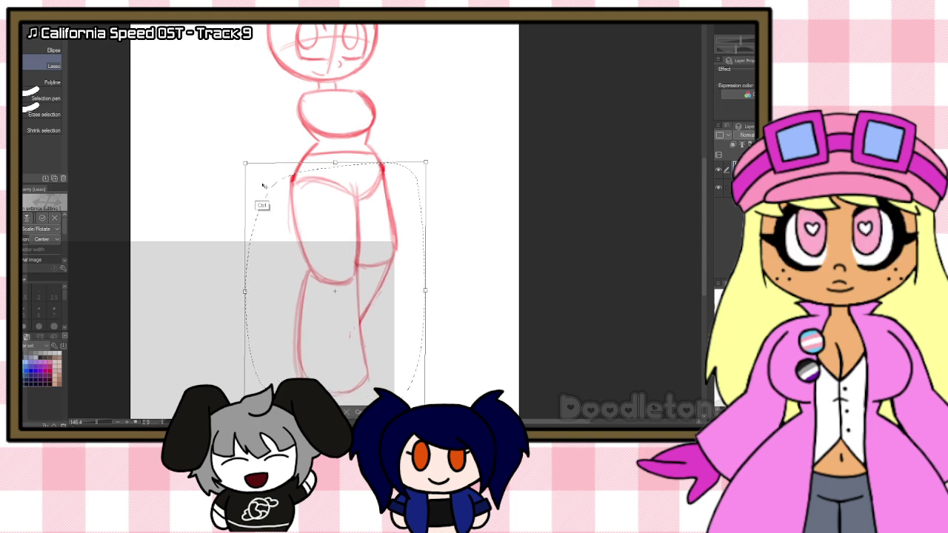
{"action": "left_click_drag", "start_coordinate": [245, 163], "coordinate": [248, 158]}
{"action": "mouse_move", "coordinate": [420, 318]}
{"action": "left_mouse_down"}
{"action": "mouse_move", "coordinate": [445, 295]}
{"action": "mouse_move", "coordinate": [443, 308]}
{"action": "left_mouse_up"}
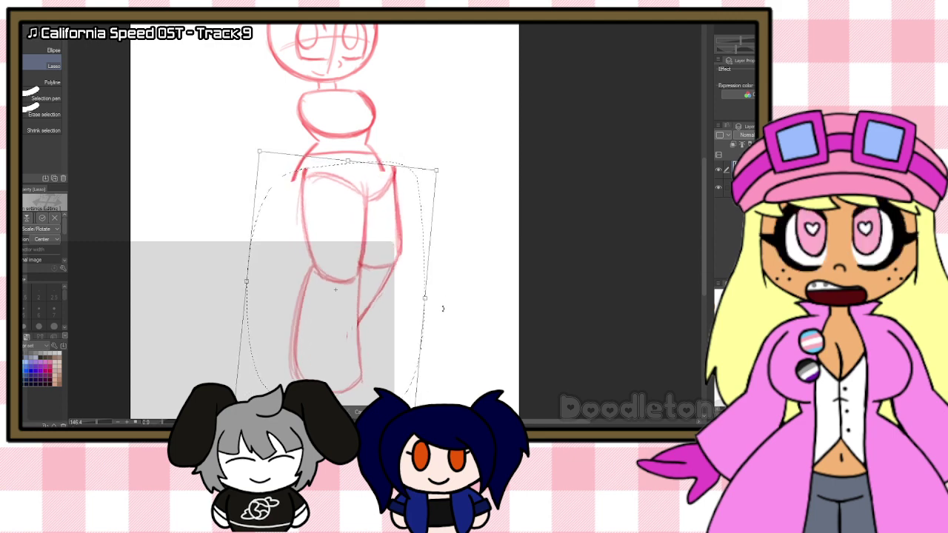
{"action": "left_click_drag", "start_coordinate": [351, 299], "coordinate": [345, 301]}
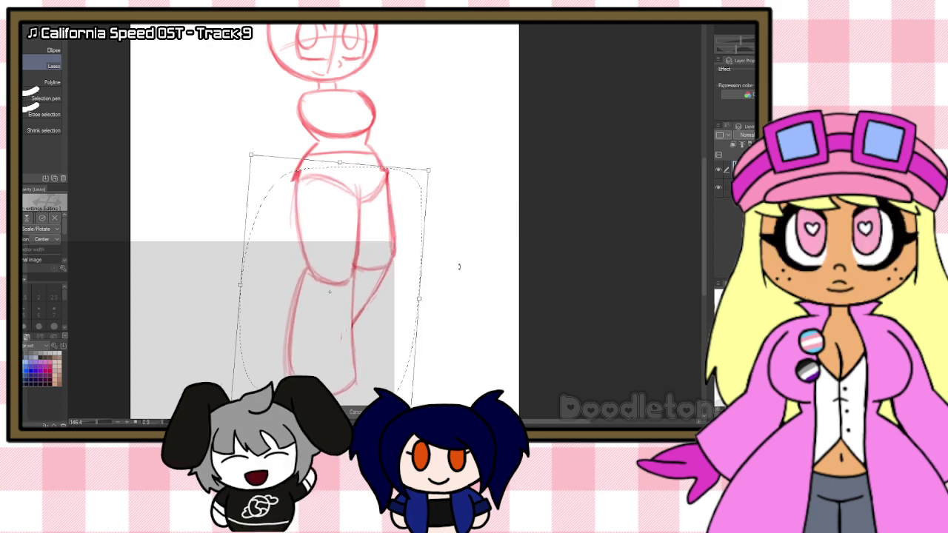
{"action": "left_click_drag", "start_coordinate": [459, 269], "coordinate": [460, 262]}
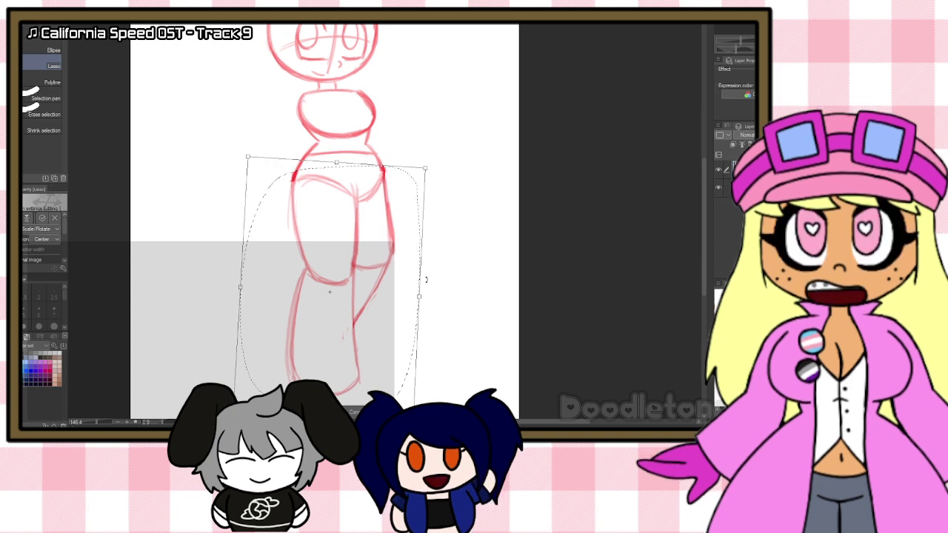
{"action": "key", "text": "Return"}
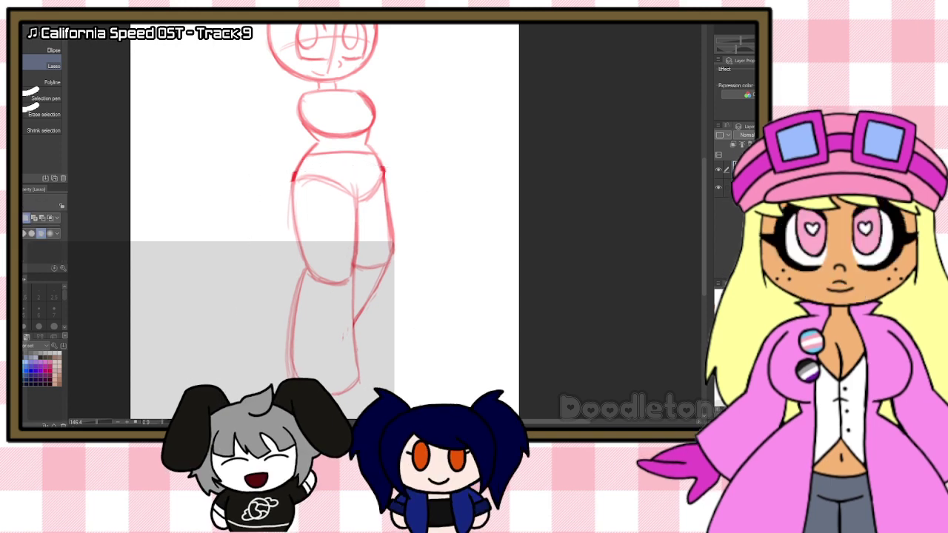
Step: Sketch curved shoulder lines from the neck around the chest, undoing the trial arm line beside the chest
{"action": "left_click_drag", "start_coordinate": [702, 234], "coordinate": [702, 198]}
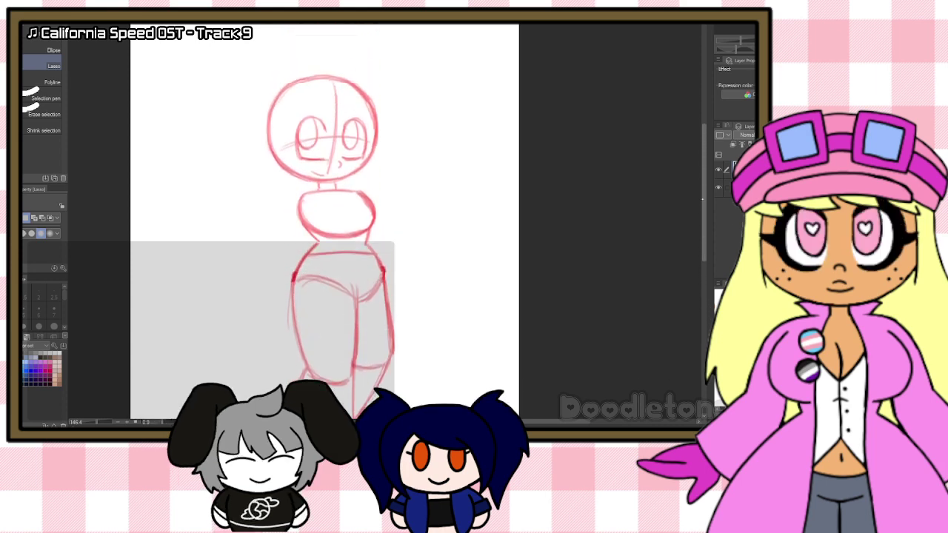
{"action": "scroll", "coordinate": [502, 210], "scroll_direction": "up", "scroll_amount": 3}
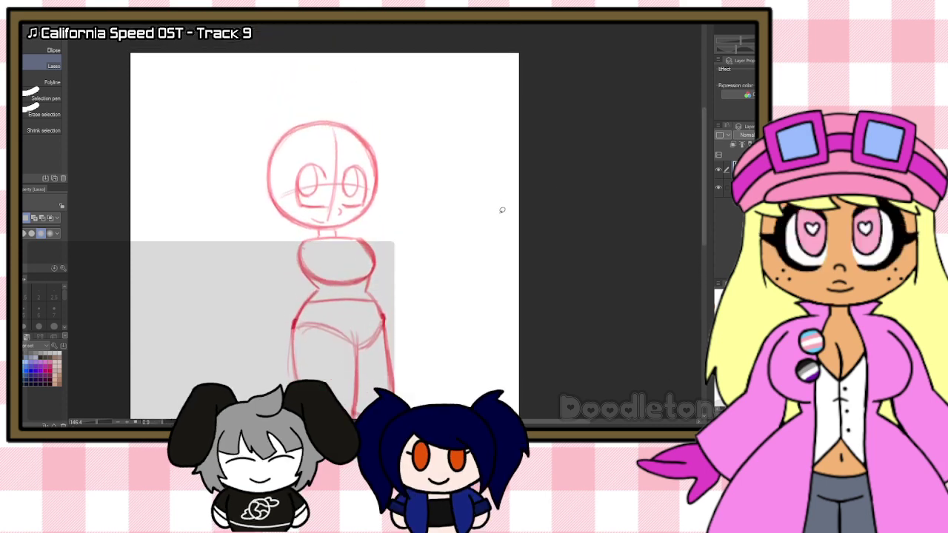
{"action": "scroll", "coordinate": [412, 232], "scroll_direction": "up", "scroll_amount": 4}
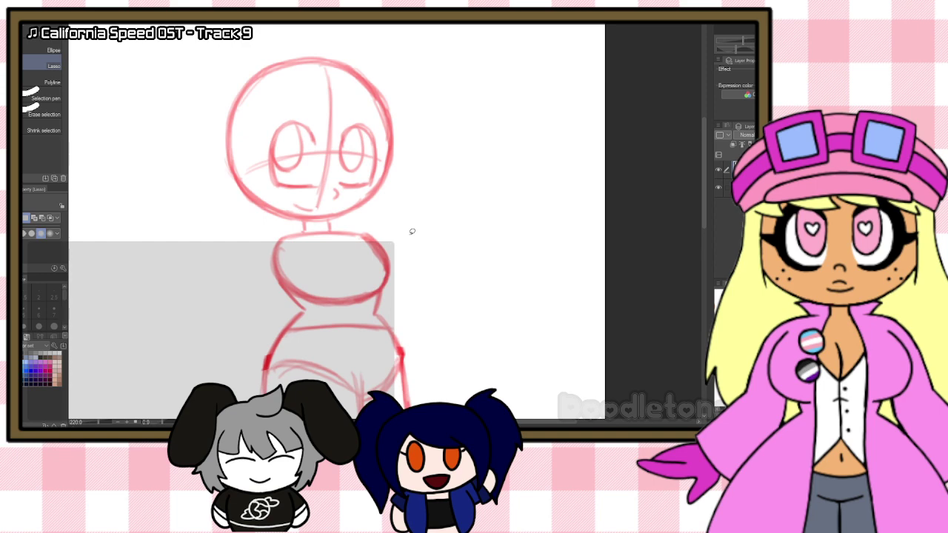
{"action": "key", "text": "b"}
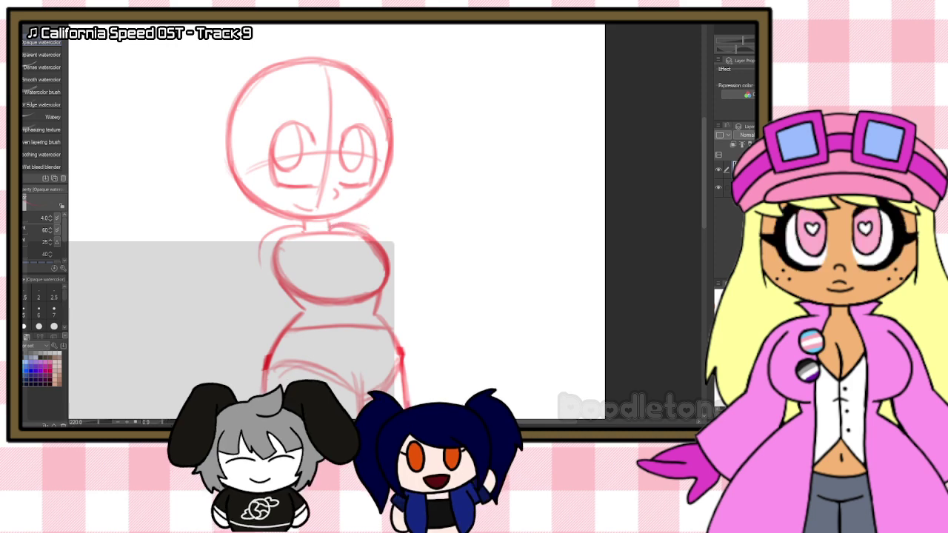
{"action": "key", "text": "ctrl"}
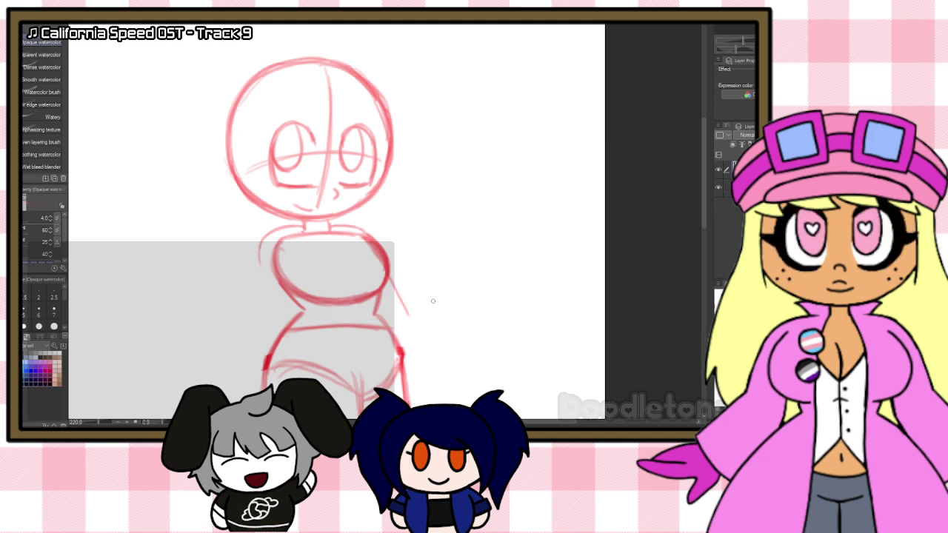
{"action": "key", "text": "ctrl+z"}
{"action": "key", "text": "ctrl+z"}
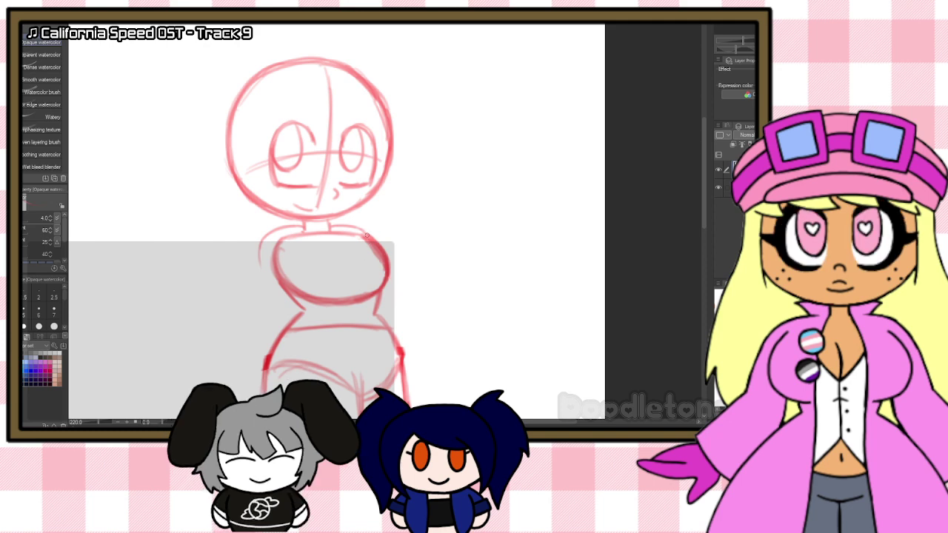
Step: Sketch both arms angling outward from the shoulders, with inner and outer outlines closed off by short lines at the wrists
{"action": "left_click_drag", "start_coordinate": [392, 273], "coordinate": [448, 327]}
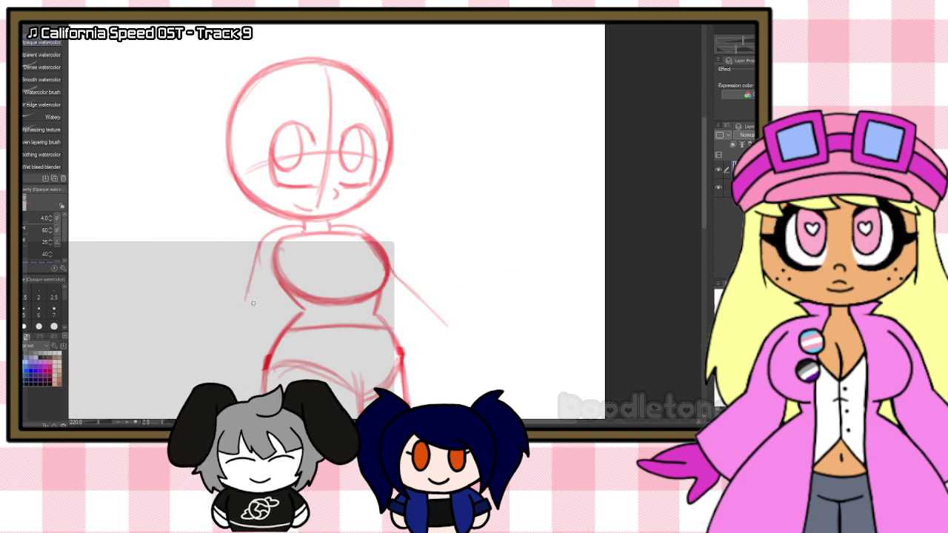
{"action": "scroll", "coordinate": [681, 229], "scroll_direction": "down", "scroll_amount": 3}
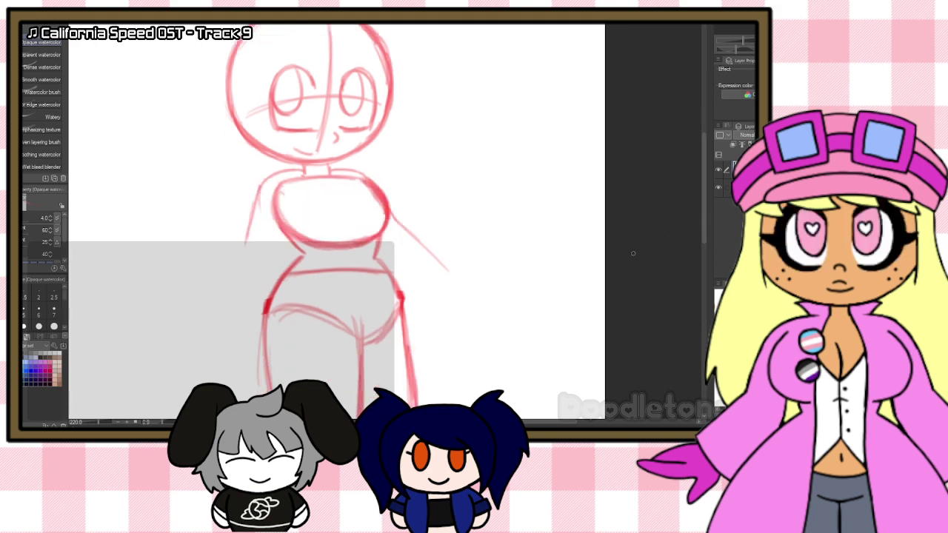
{"action": "left_click_drag", "start_coordinate": [383, 264], "coordinate": [413, 289]}
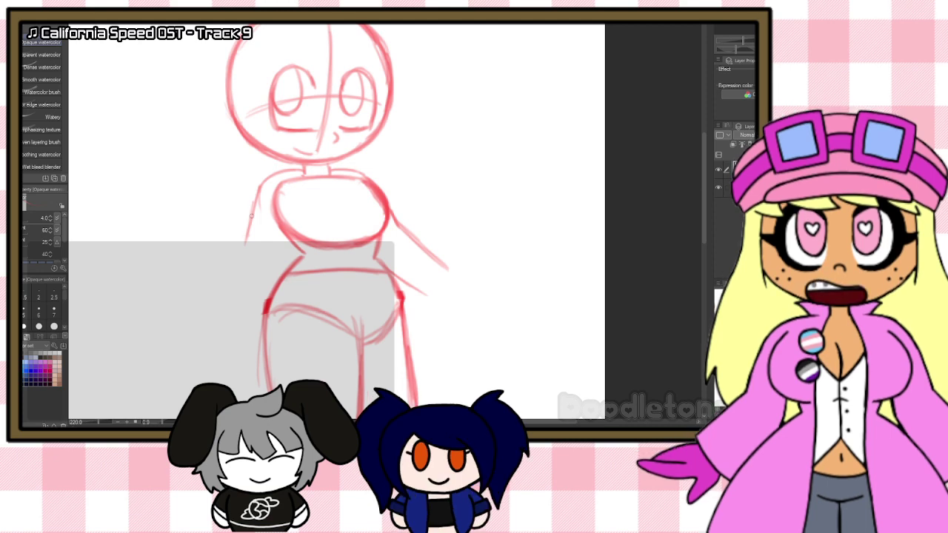
{"action": "left_click_drag", "start_coordinate": [255, 209], "coordinate": [214, 296]}
{"action": "left_click_drag", "start_coordinate": [244, 243], "coordinate": [205, 312]}
{"action": "left_click_drag", "start_coordinate": [391, 274], "coordinate": [428, 294]}
{"action": "mouse_move", "coordinate": [406, 231]}
{"action": "left_mouse_down"}
{"action": "mouse_move", "coordinate": [441, 266]}
{"action": "mouse_move", "coordinate": [397, 283]}
{"action": "mouse_move", "coordinate": [388, 272]}
{"action": "mouse_move", "coordinate": [429, 296]}
{"action": "left_mouse_up"}
{"action": "scroll", "coordinate": [289, 169], "scroll_direction": "down", "scroll_amount": 3}
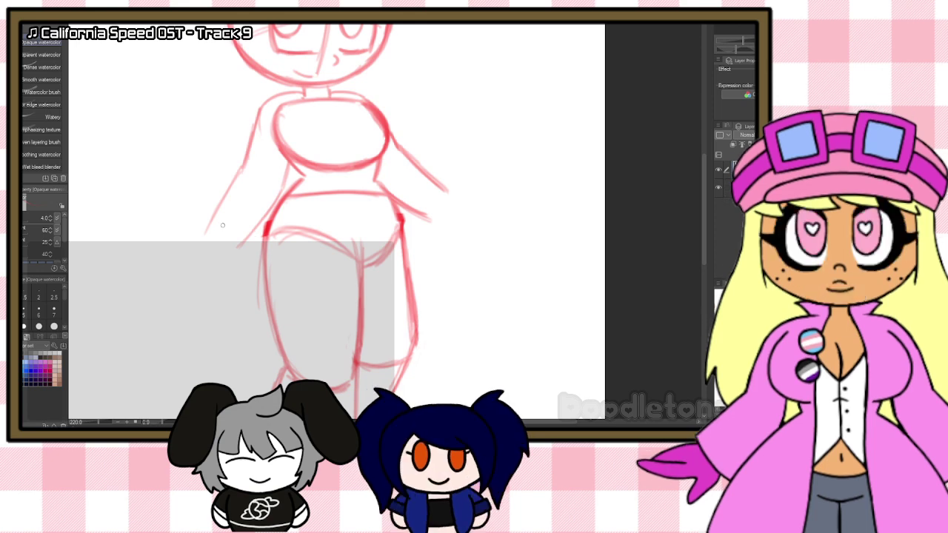
{"action": "left_click_drag", "start_coordinate": [211, 220], "coordinate": [239, 241]}
{"action": "left_click_drag", "start_coordinate": [448, 193], "coordinate": [427, 220]}
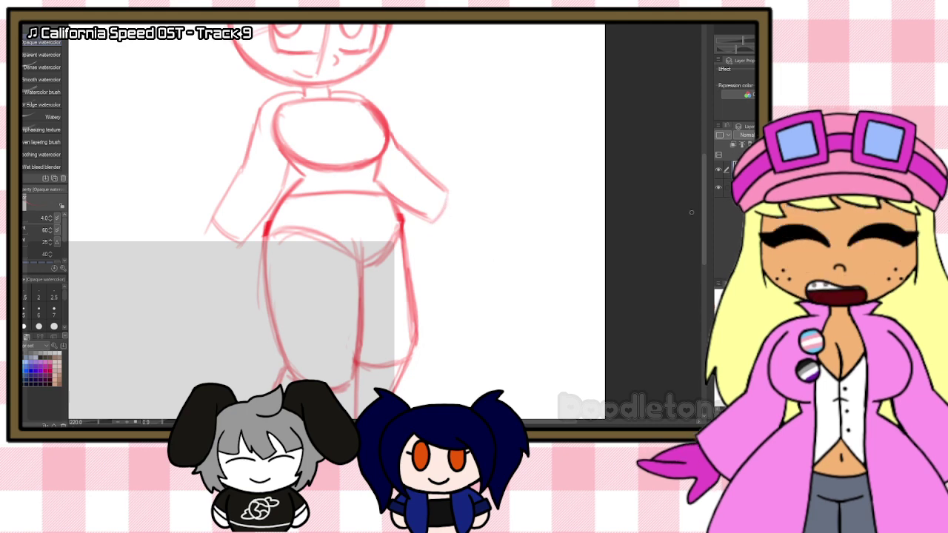
Step: Block in a rounded palm shape at the end of each arm
{"action": "scroll", "coordinate": [674, 200], "scroll_direction": "down", "scroll_amount": 2}
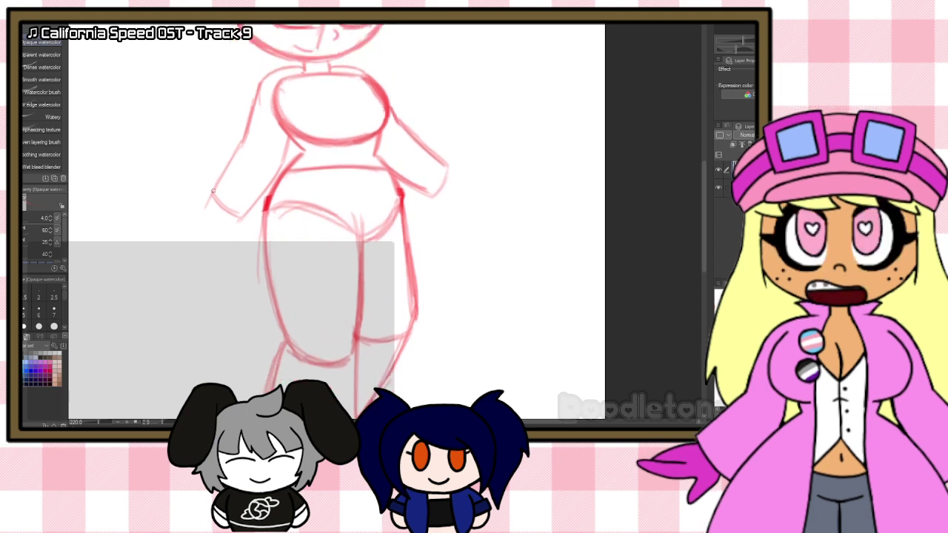
{"action": "mouse_move", "coordinate": [192, 215]}
{"action": "left_mouse_down"}
{"action": "mouse_move", "coordinate": [222, 243]}
{"action": "mouse_move", "coordinate": [215, 240]}
{"action": "mouse_move", "coordinate": [238, 220]}
{"action": "mouse_move", "coordinate": [215, 243]}
{"action": "left_mouse_up"}
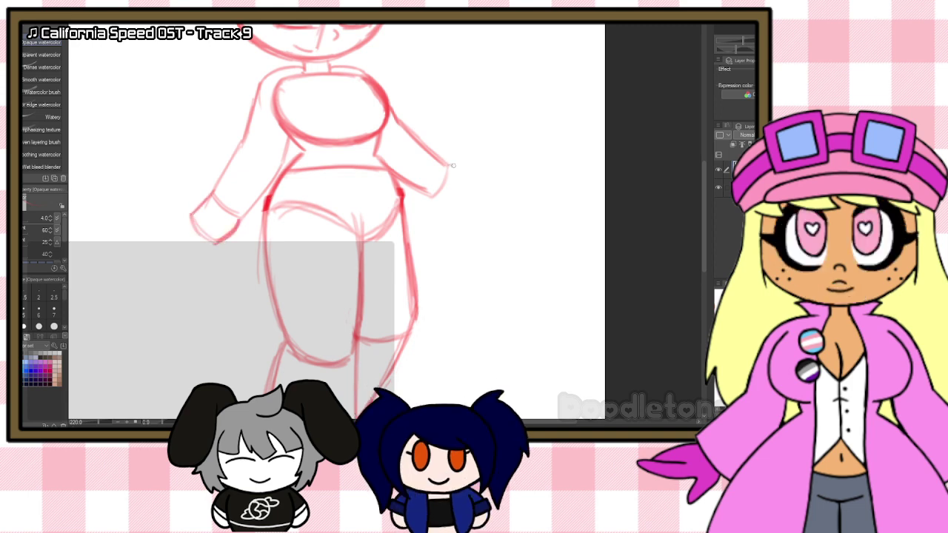
{"action": "mouse_move", "coordinate": [447, 164]}
{"action": "left_mouse_down"}
{"action": "mouse_move", "coordinate": [477, 177]}
{"action": "mouse_move", "coordinate": [458, 200]}
{"action": "left_mouse_up"}
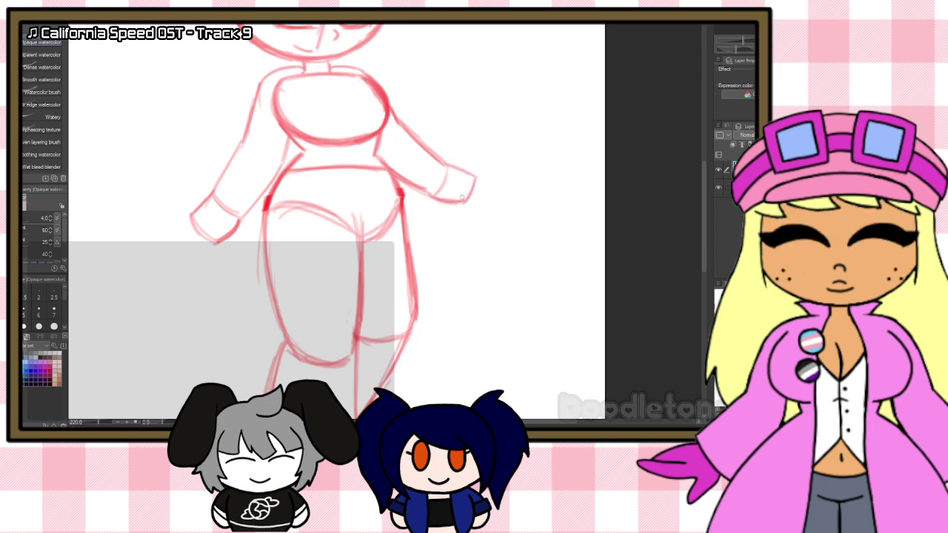
Step: Sketch short fingers and an extended pointing finger on each hand
{"action": "left_click_drag", "start_coordinate": [221, 227], "coordinate": [216, 252]}
{"action": "mouse_move", "coordinate": [238, 221]}
{"action": "left_mouse_down"}
{"action": "mouse_move", "coordinate": [223, 245]}
{"action": "mouse_move", "coordinate": [208, 245]}
{"action": "left_mouse_up"}
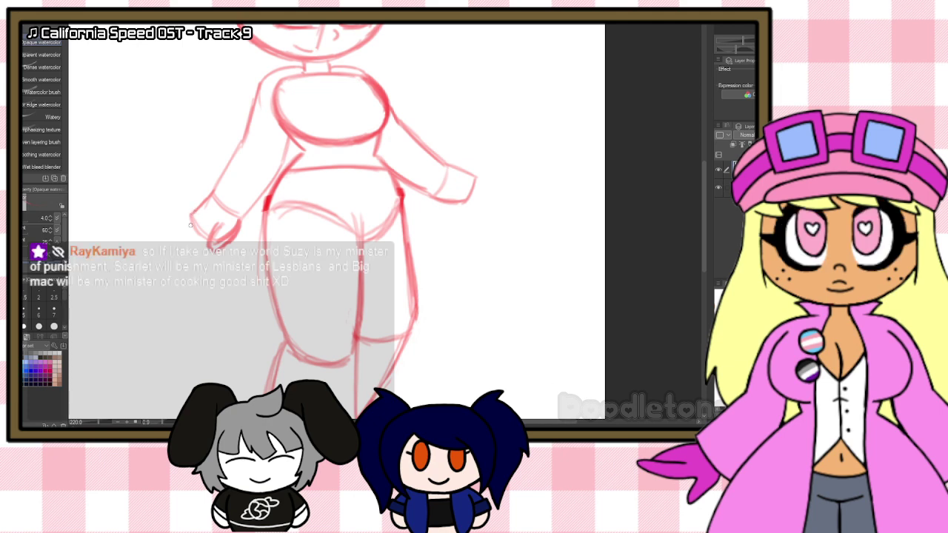
{"action": "mouse_move", "coordinate": [191, 224]}
{"action": "left_mouse_down"}
{"action": "mouse_move", "coordinate": [171, 237]}
{"action": "mouse_move", "coordinate": [208, 235]}
{"action": "mouse_move", "coordinate": [178, 245]}
{"action": "mouse_move", "coordinate": [172, 236]}
{"action": "left_mouse_up"}
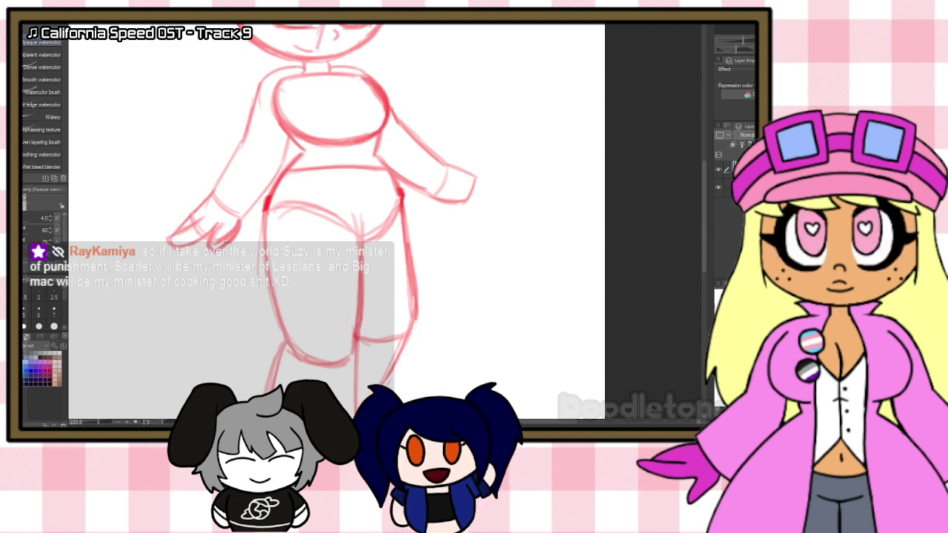
{"action": "mouse_move", "coordinate": [442, 200]}
{"action": "left_mouse_down"}
{"action": "mouse_move", "coordinate": [465, 207]}
{"action": "mouse_move", "coordinate": [470, 198]}
{"action": "mouse_move", "coordinate": [457, 206]}
{"action": "left_mouse_up"}
{"action": "left_click_drag", "start_coordinate": [475, 182], "coordinate": [499, 192]}
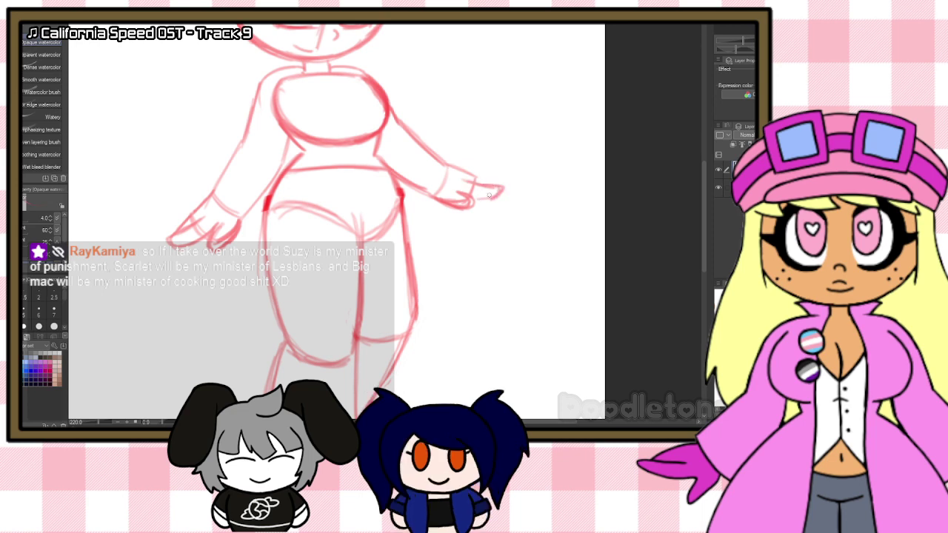
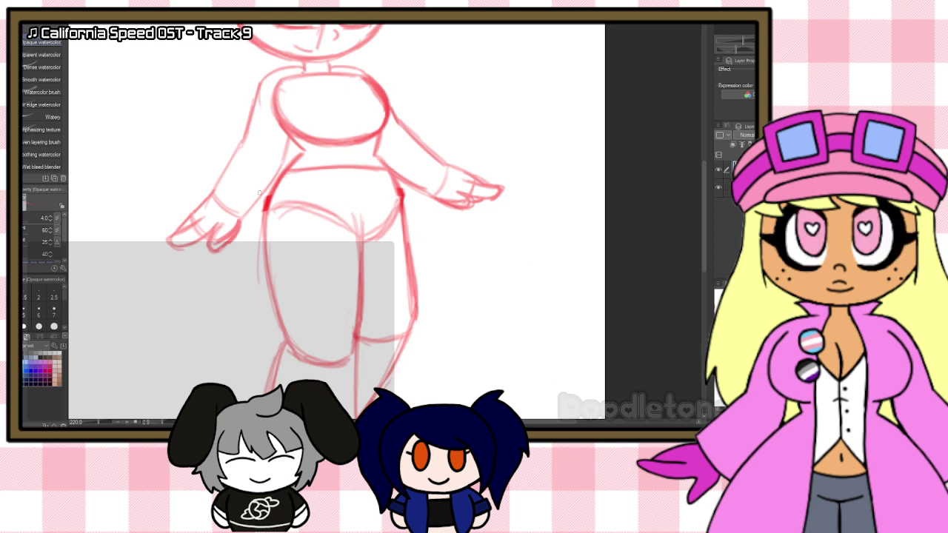
Step: Lasso the figure's left-hand arm below the shoulder, rotate it slightly outward from the body, and deselect it
{"action": "scroll", "coordinate": [405, 196], "scroll_direction": "down", "scroll_amount": 8}
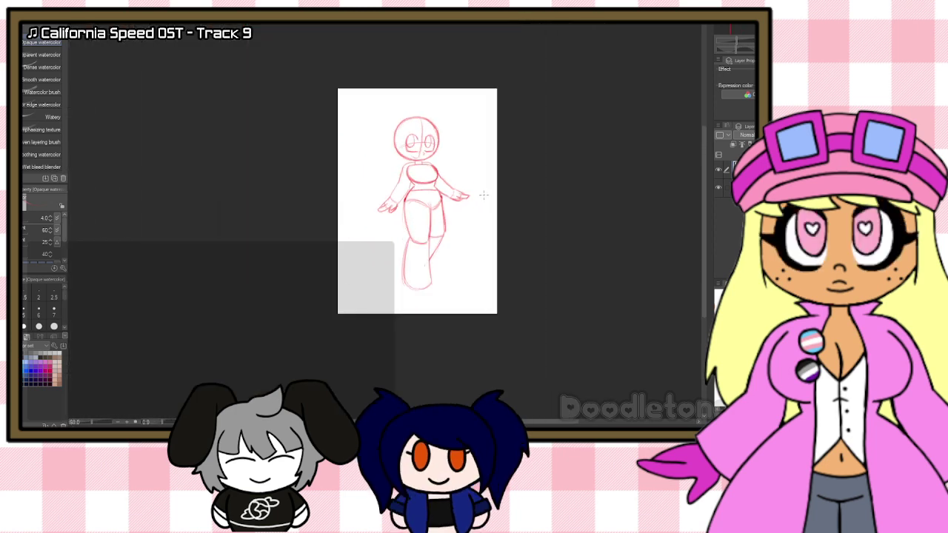
{"action": "scroll", "coordinate": [442, 171], "scroll_direction": "up", "scroll_amount": 5}
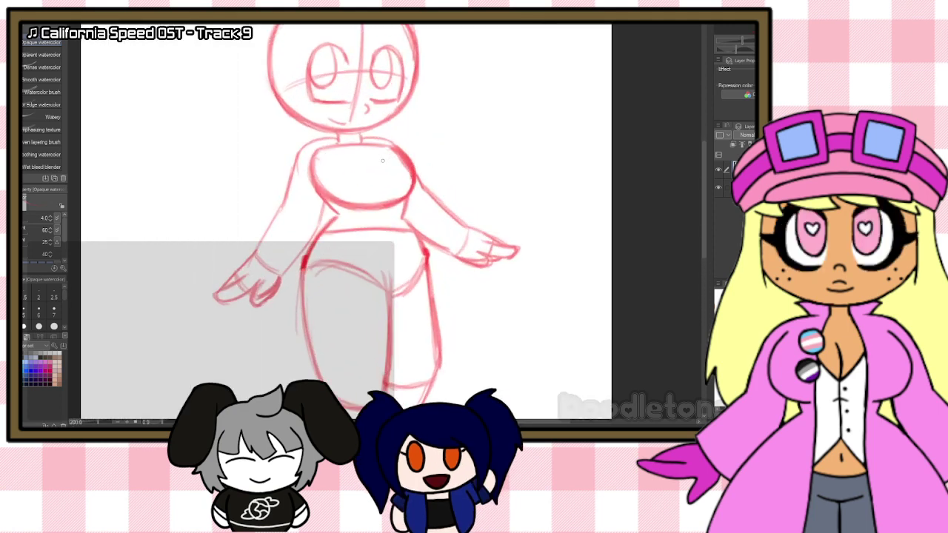
{"action": "scroll", "coordinate": [383, 160], "scroll_direction": "up", "scroll_amount": 1}
{"action": "key", "text": "m"}
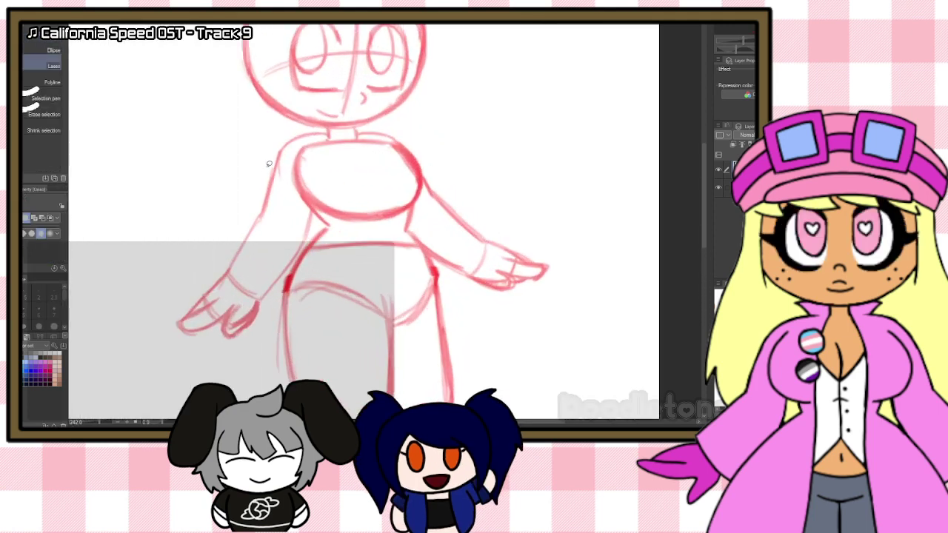
{"action": "mouse_move", "coordinate": [256, 178]}
{"action": "left_mouse_down"}
{"action": "mouse_move", "coordinate": [285, 146]}
{"action": "mouse_move", "coordinate": [288, 186]}
{"action": "mouse_move", "coordinate": [305, 213]}
{"action": "mouse_move", "coordinate": [314, 210]}
{"action": "mouse_move", "coordinate": [259, 333]}
{"action": "mouse_move", "coordinate": [161, 352]}
{"action": "mouse_move", "coordinate": [162, 245]}
{"action": "left_mouse_up"}
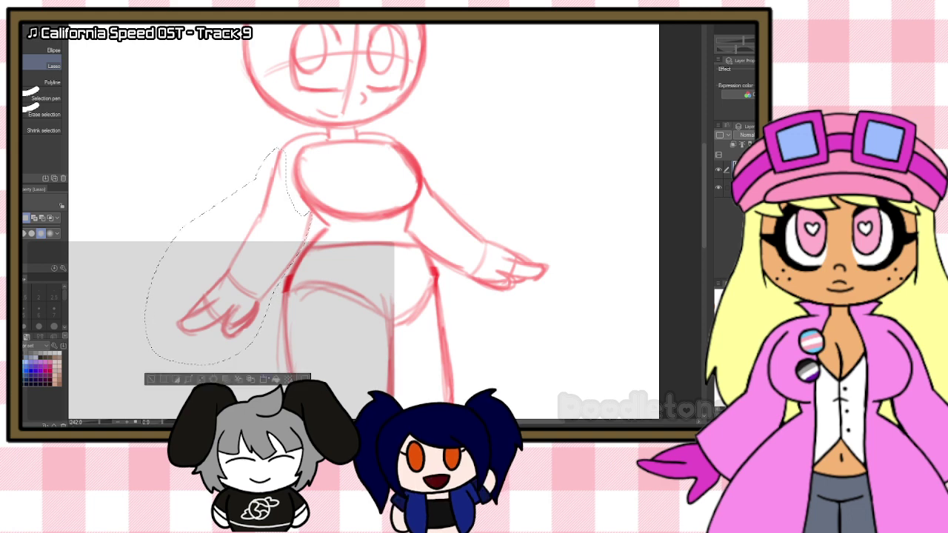
{"action": "left_click", "coordinate": [264, 378]}
{"action": "left_click_drag", "start_coordinate": [328, 305], "coordinate": [313, 307]}
{"action": "mouse_move", "coordinate": [266, 259]}
{"action": "left_mouse_down"}
{"action": "mouse_move", "coordinate": [262, 248]}
{"action": "mouse_move", "coordinate": [284, 271]}
{"action": "mouse_move", "coordinate": [264, 268]}
{"action": "left_mouse_up"}
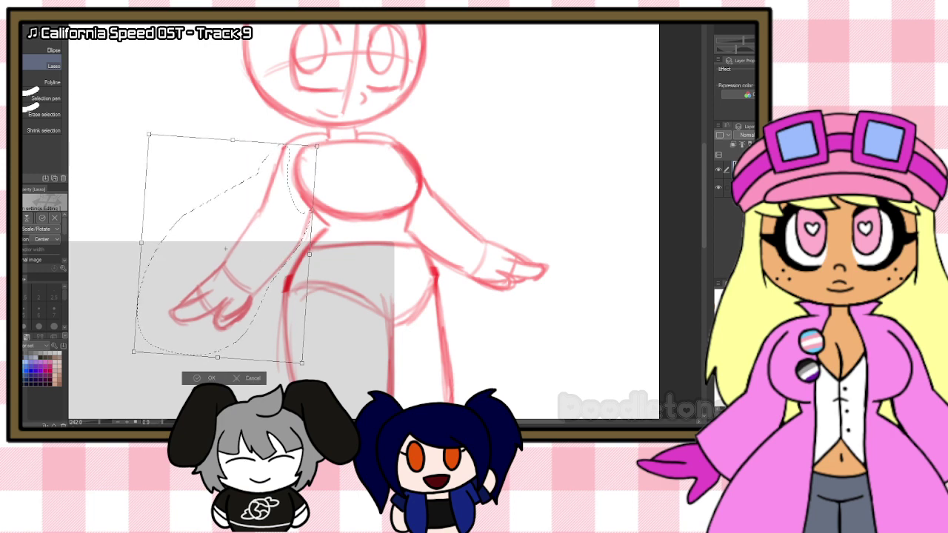
{"action": "left_click", "coordinate": [204, 380]}
{"action": "left_click", "coordinate": [150, 104]}
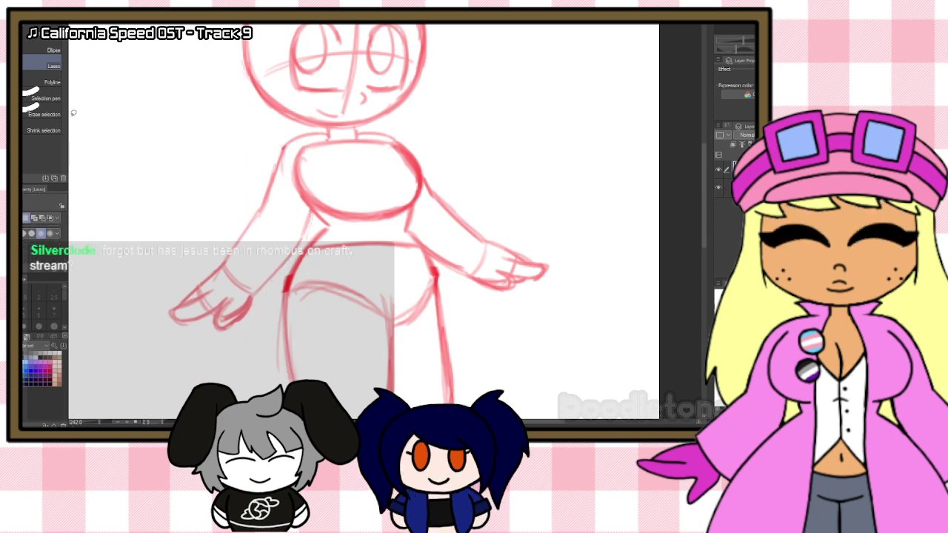
Step: Strengthen the inner and outer outlines of the rotated arm from the armpit down to the wrist
{"action": "left_click", "coordinate": [22, 115]}
{"action": "left_click_drag", "start_coordinate": [308, 210], "coordinate": [298, 244]}
{"action": "mouse_move", "coordinate": [310, 206]}
{"action": "left_mouse_down"}
{"action": "mouse_move", "coordinate": [299, 246]}
{"action": "mouse_move", "coordinate": [253, 294]}
{"action": "left_mouse_up"}
{"action": "left_click_drag", "start_coordinate": [288, 261], "coordinate": [252, 294]}
{"action": "left_click_drag", "start_coordinate": [271, 181], "coordinate": [221, 263]}
{"action": "mouse_move", "coordinate": [259, 211]}
{"action": "left_mouse_down"}
{"action": "mouse_move", "coordinate": [218, 270]}
{"action": "mouse_move", "coordinate": [223, 263]}
{"action": "left_mouse_up"}
{"action": "left_click_drag", "start_coordinate": [258, 215], "coordinate": [225, 261]}
{"action": "left_click_drag", "start_coordinate": [260, 211], "coordinate": [219, 270]}
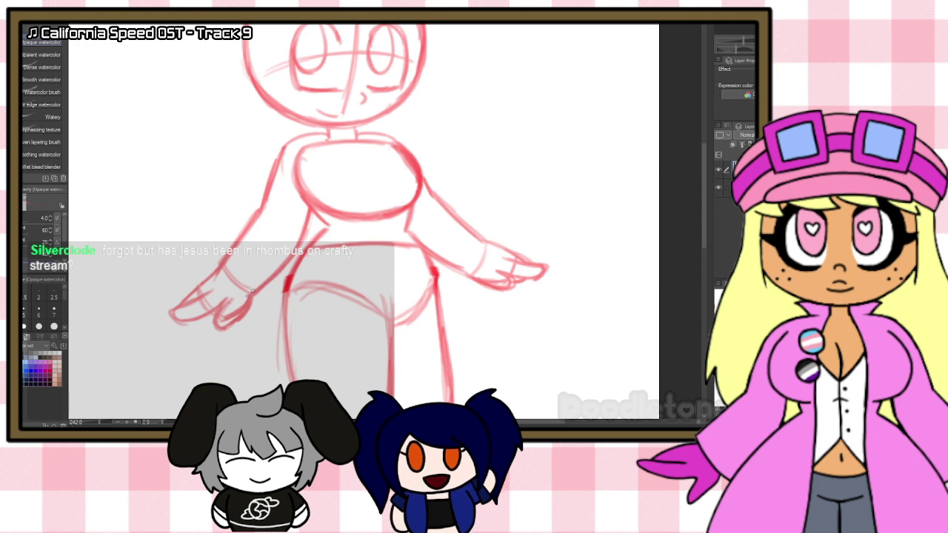
Step: Darken the inner edge of the front leg from crotch to ankle and redraw the rounded end of its lower leg
{"action": "key", "text": "e"}
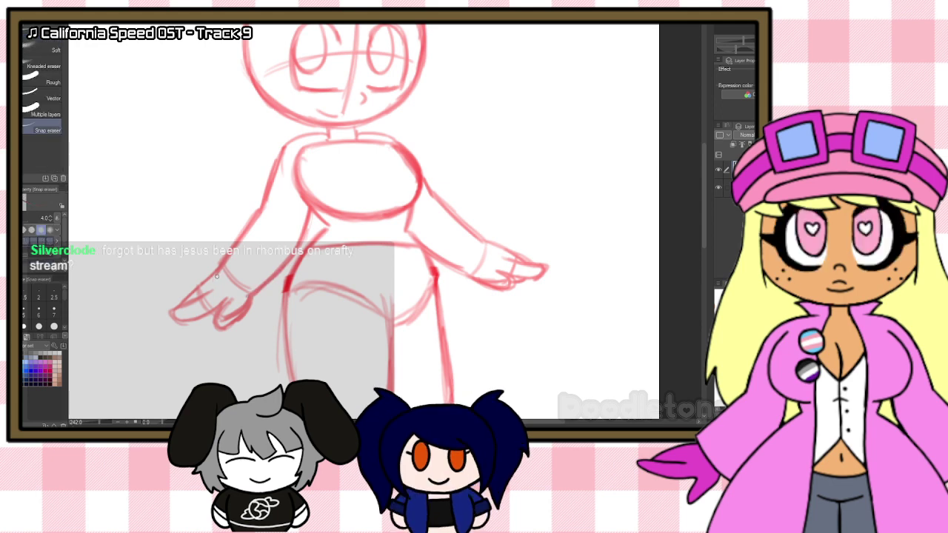
{"action": "scroll", "coordinate": [289, 172], "scroll_direction": "down", "scroll_amount": 6}
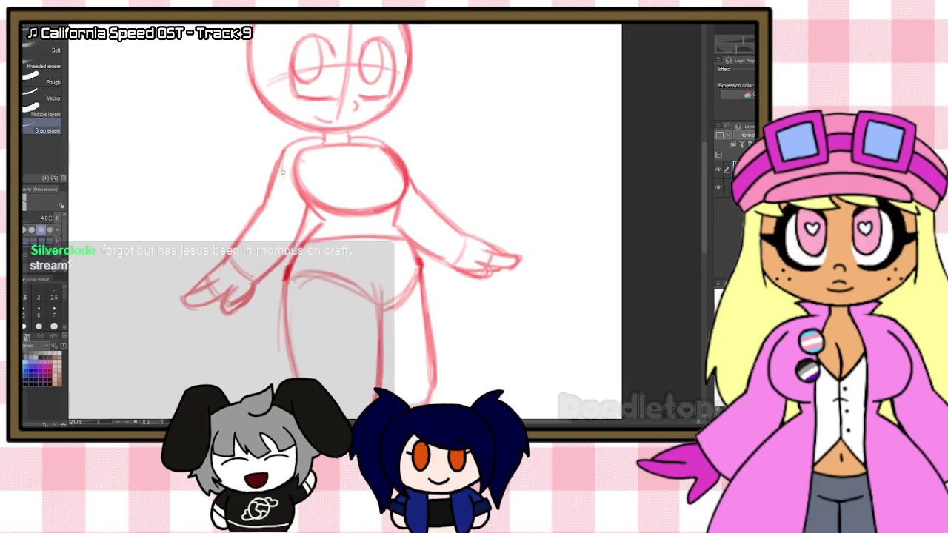
{"action": "key", "text": "ctrl+plus"}
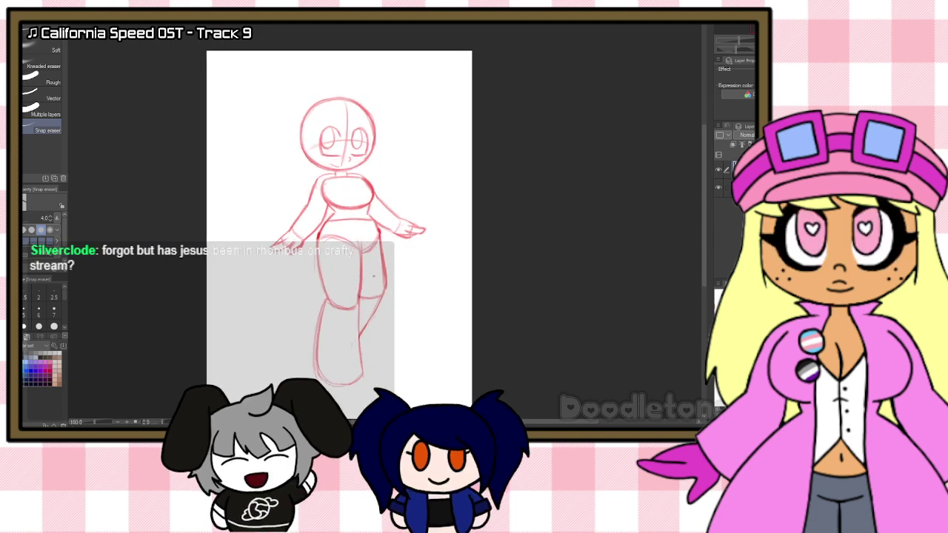
{"action": "key", "text": "ctrl+plus"}
{"action": "key", "text": "ctrl+plus"}
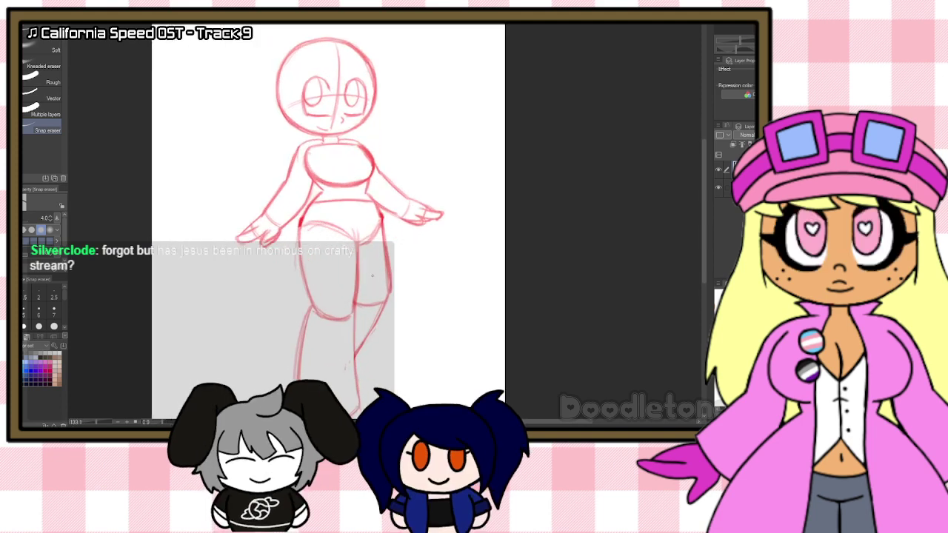
{"action": "left_click_drag", "start_coordinate": [705, 252], "coordinate": [705, 269]}
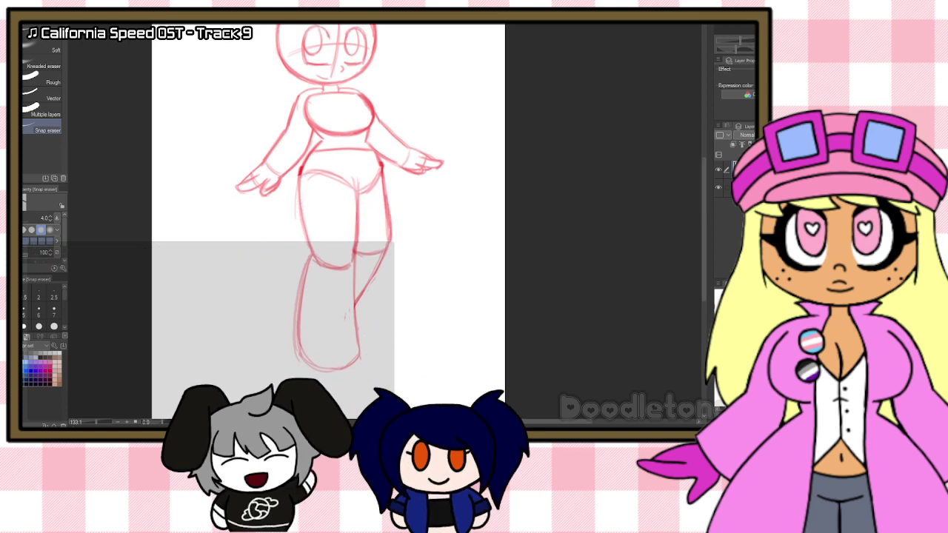
{"action": "key", "text": "b"}
{"action": "left_click_drag", "start_coordinate": [358, 177], "coordinate": [357, 236]}
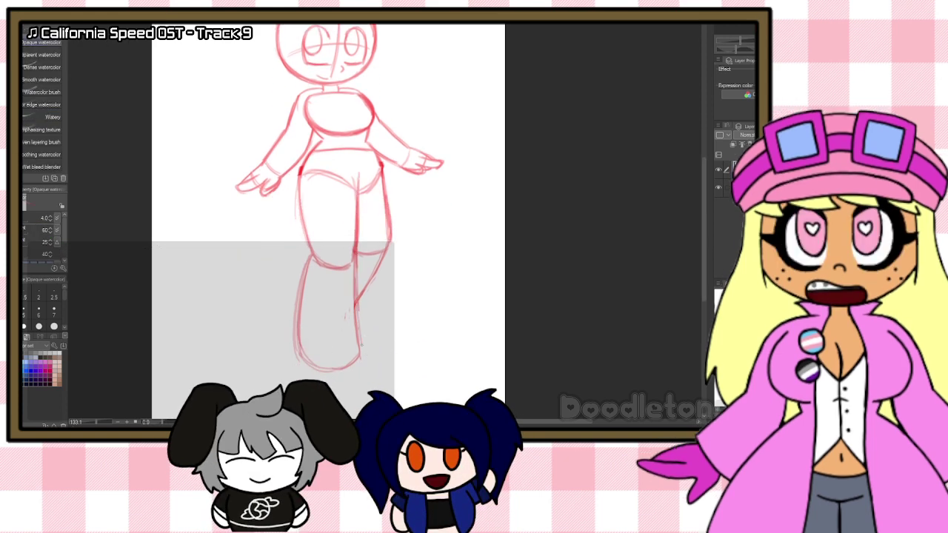
{"action": "left_click_drag", "start_coordinate": [356, 304], "coordinate": [362, 355]}
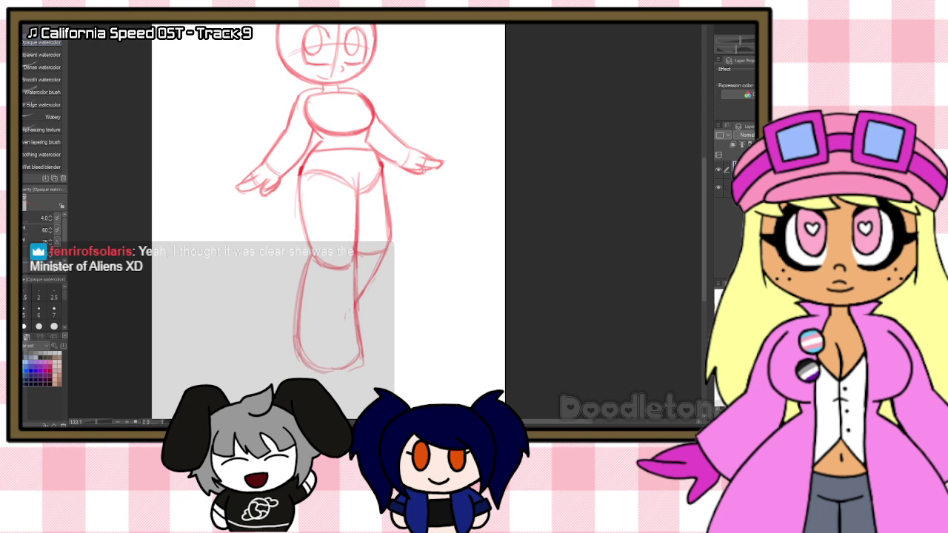
{"action": "mouse_move", "coordinate": [299, 357]}
{"action": "left_mouse_down"}
{"action": "mouse_move", "coordinate": [361, 365]}
{"action": "mouse_move", "coordinate": [352, 371]}
{"action": "left_mouse_up"}
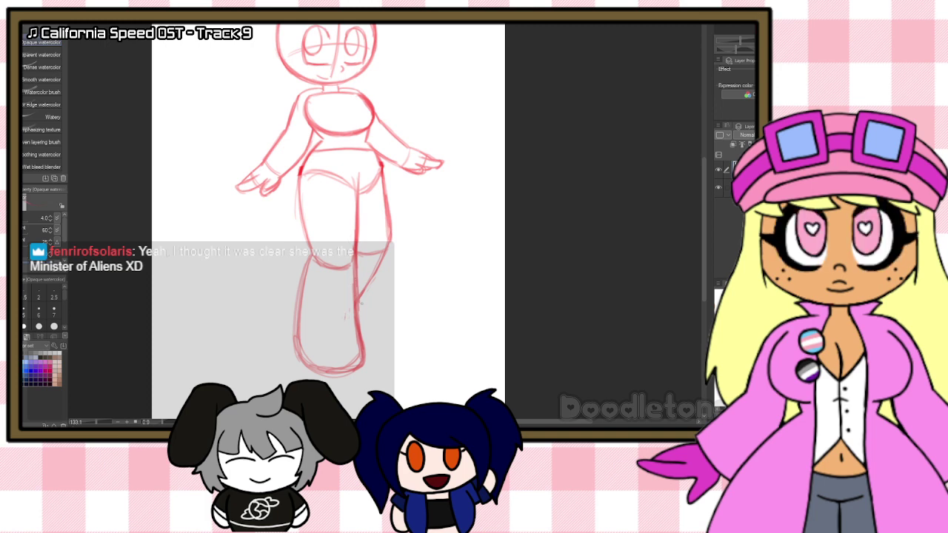
Step: Lasso the whole head, shrink it slightly, tilt it a little counterclockwise above the neck, and deselect it
{"action": "key", "text": "m"}
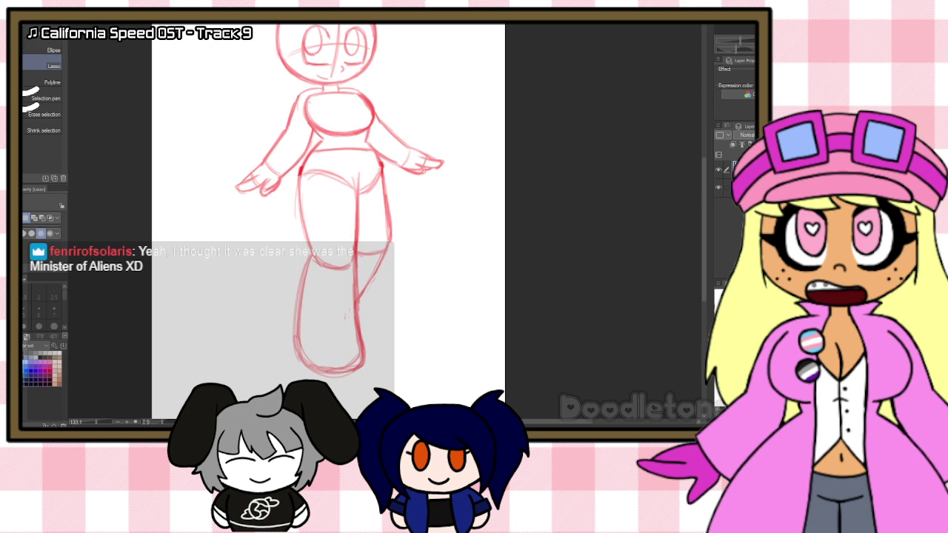
{"action": "scroll", "coordinate": [451, 96], "scroll_direction": "down", "scroll_amount": 4}
{"action": "scroll", "coordinate": [575, 99], "scroll_direction": "up", "scroll_amount": 3}
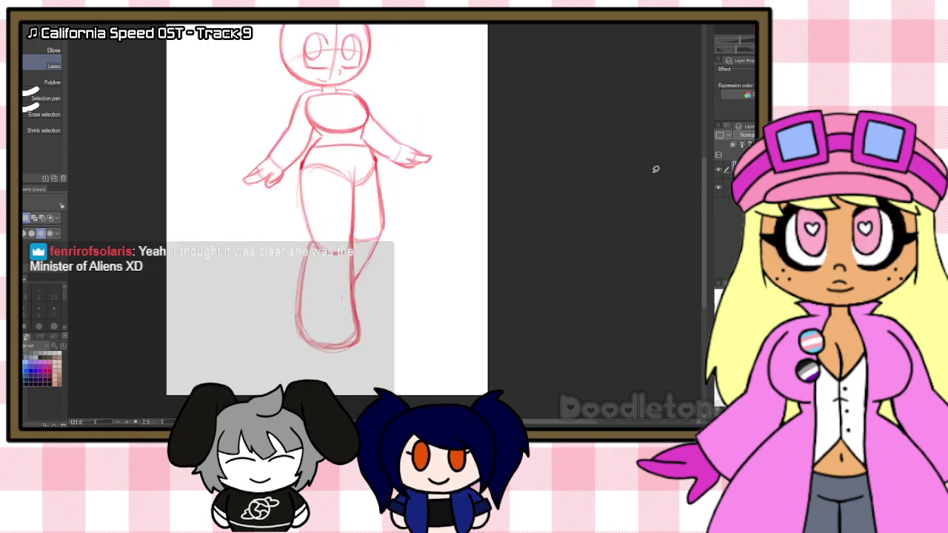
{"action": "left_click_drag", "start_coordinate": [702, 198], "coordinate": [703, 150]}
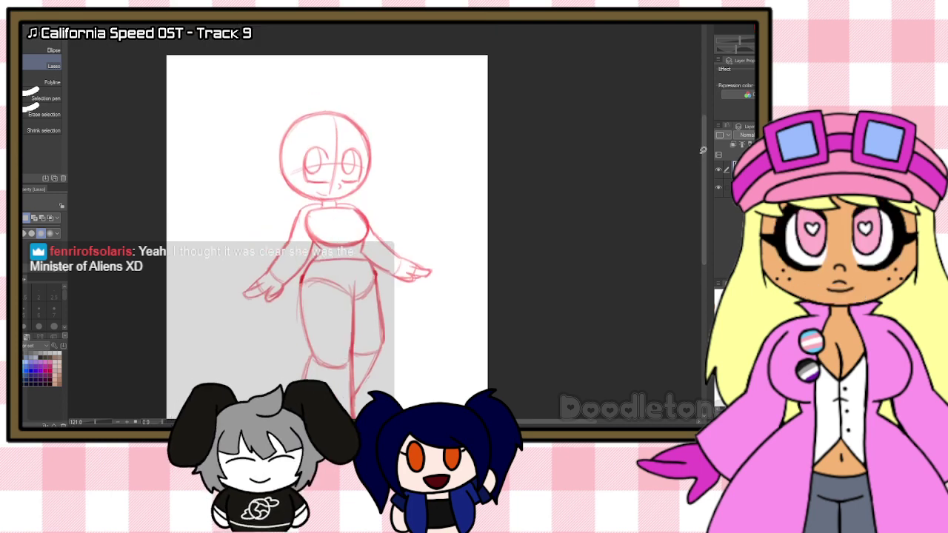
{"action": "scroll", "coordinate": [377, 93], "scroll_direction": "up", "scroll_amount": 3}
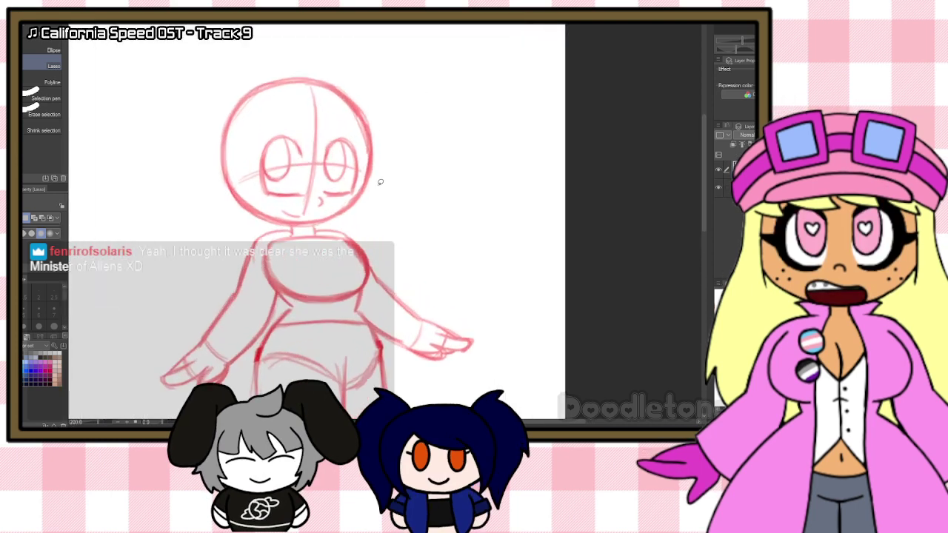
{"action": "mouse_move", "coordinate": [300, 59]}
{"action": "left_mouse_down"}
{"action": "mouse_move", "coordinate": [195, 173]}
{"action": "mouse_move", "coordinate": [230, 229]}
{"action": "mouse_move", "coordinate": [318, 222]}
{"action": "mouse_move", "coordinate": [395, 174]}
{"action": "mouse_move", "coordinate": [339, 65]}
{"action": "mouse_move", "coordinate": [295, 69]}
{"action": "left_mouse_up"}
{"action": "key", "text": "ctrl+t"}
{"action": "left_click_drag", "start_coordinate": [417, 140], "coordinate": [417, 125]}
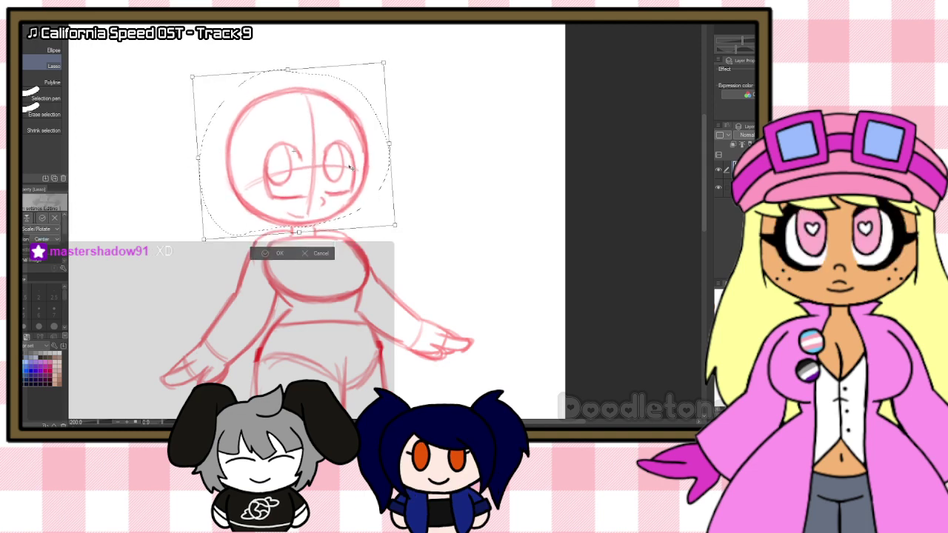
{"action": "key", "text": "Return"}
{"action": "key", "text": "ctrl+d"}
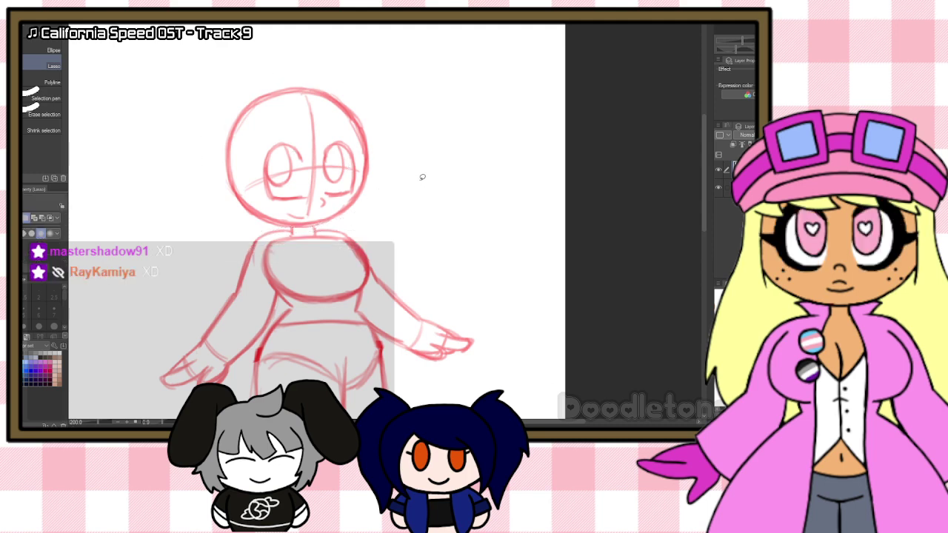
Step: Sketch headphones on the head: a double oval ear cup on the left-hand side, a narrow cup opposite, and a headband over the crown
{"action": "key", "text": "b"}
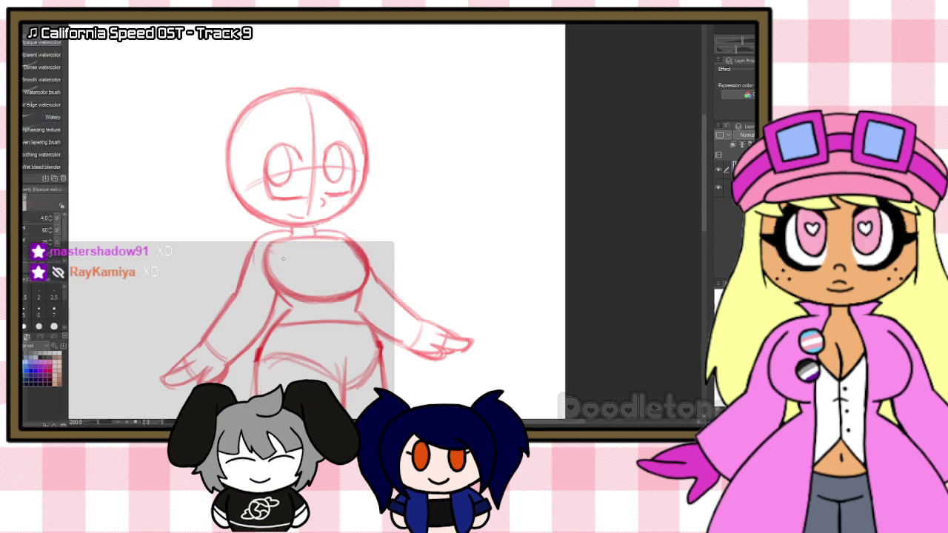
{"action": "mouse_move", "coordinate": [224, 157]}
{"action": "left_mouse_down"}
{"action": "mouse_move", "coordinate": [236, 214]}
{"action": "mouse_move", "coordinate": [250, 159]}
{"action": "mouse_move", "coordinate": [223, 148]}
{"action": "mouse_move", "coordinate": [254, 181]}
{"action": "mouse_move", "coordinate": [217, 158]}
{"action": "left_mouse_up"}
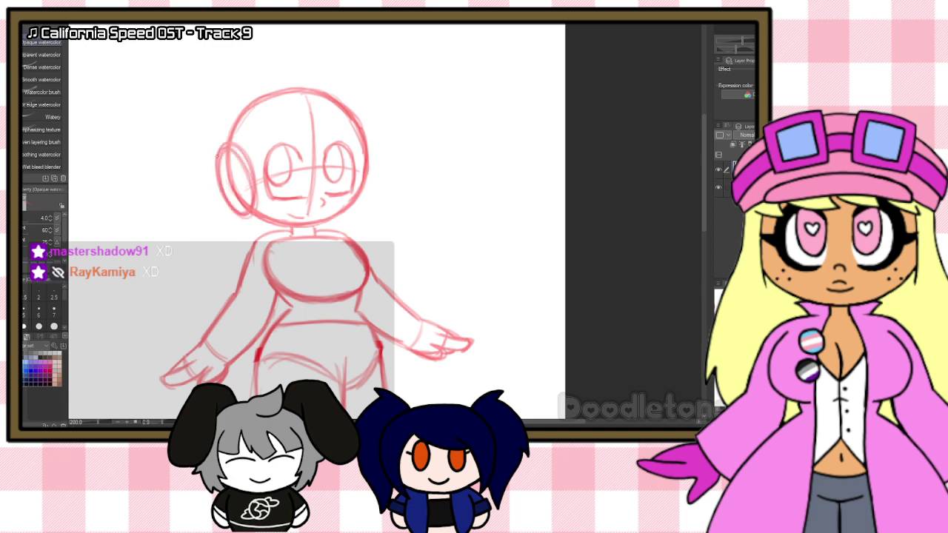
{"action": "mouse_move", "coordinate": [363, 131]}
{"action": "left_mouse_down"}
{"action": "mouse_move", "coordinate": [375, 163]}
{"action": "mouse_move", "coordinate": [372, 153]}
{"action": "mouse_move", "coordinate": [357, 199]}
{"action": "left_mouse_up"}
{"action": "mouse_move", "coordinate": [245, 144]}
{"action": "left_mouse_down"}
{"action": "mouse_move", "coordinate": [247, 119]}
{"action": "mouse_move", "coordinate": [275, 93]}
{"action": "mouse_move", "coordinate": [306, 91]}
{"action": "left_mouse_up"}
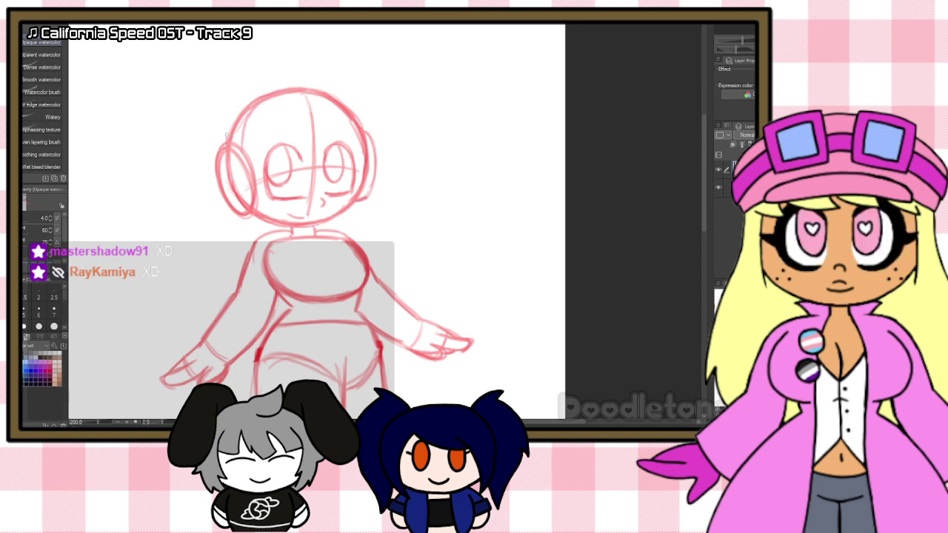
{"action": "mouse_move", "coordinate": [226, 135]}
{"action": "left_mouse_down"}
{"action": "mouse_move", "coordinate": [269, 88]}
{"action": "mouse_move", "coordinate": [237, 111]}
{"action": "mouse_move", "coordinate": [312, 86]}
{"action": "left_mouse_up"}
{"action": "mouse_move", "coordinate": [256, 95]}
{"action": "left_mouse_down"}
{"action": "mouse_move", "coordinate": [334, 98]}
{"action": "mouse_move", "coordinate": [348, 109]}
{"action": "left_mouse_up"}
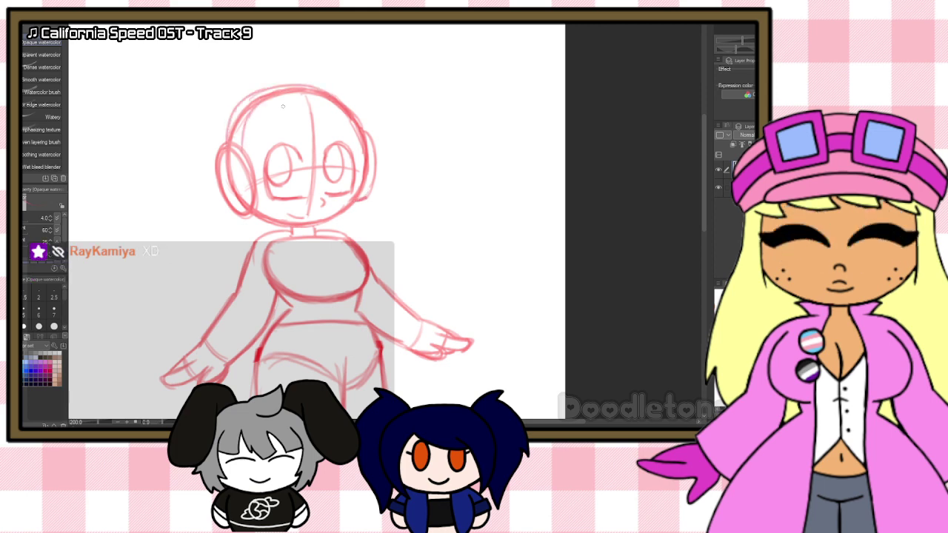
Step: Strengthen the headband's inner edge and the outlines of both headphone ear cups
{"action": "mouse_move", "coordinate": [248, 123]}
{"action": "left_mouse_down"}
{"action": "mouse_move", "coordinate": [279, 94]}
{"action": "mouse_move", "coordinate": [248, 121]}
{"action": "mouse_move", "coordinate": [252, 112]}
{"action": "mouse_move", "coordinate": [244, 141]}
{"action": "mouse_move", "coordinate": [218, 152]}
{"action": "mouse_move", "coordinate": [248, 157]}
{"action": "left_mouse_up"}
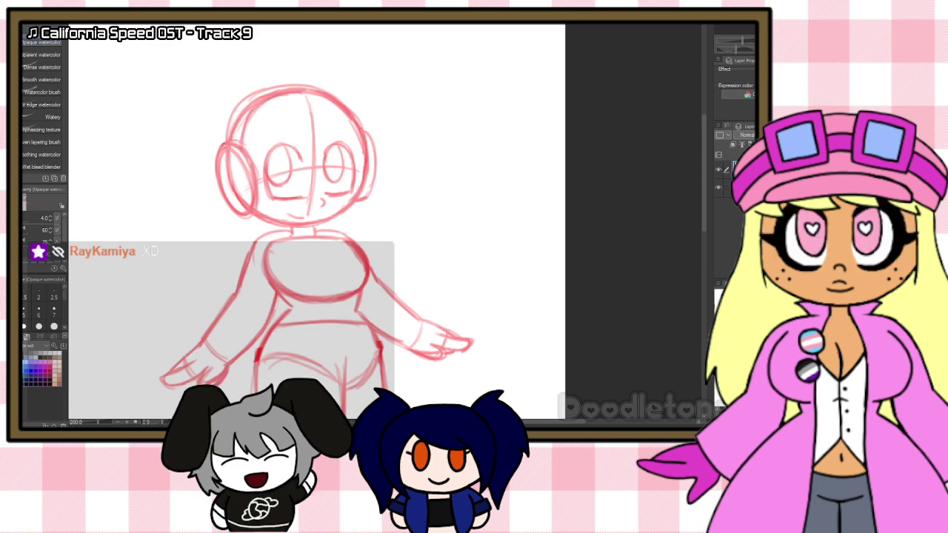
{"action": "mouse_move", "coordinate": [219, 154]}
{"action": "left_mouse_down"}
{"action": "mouse_move", "coordinate": [233, 144]}
{"action": "mouse_move", "coordinate": [225, 209]}
{"action": "mouse_move", "coordinate": [241, 218]}
{"action": "left_mouse_up"}
{"action": "left_click_drag", "start_coordinate": [254, 210], "coordinate": [250, 162]}
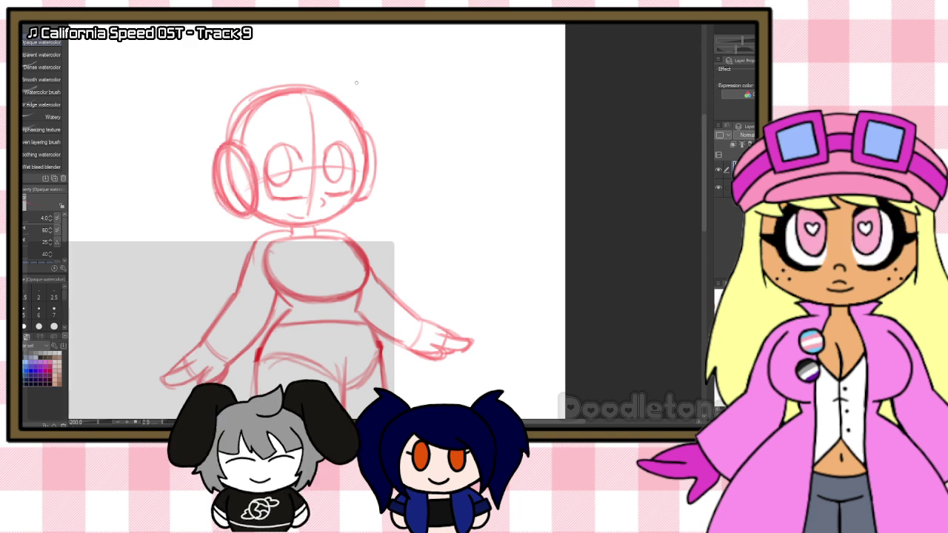
{"action": "mouse_move", "coordinate": [364, 136]}
{"action": "left_mouse_down"}
{"action": "mouse_move", "coordinate": [374, 185]}
{"action": "mouse_move", "coordinate": [358, 201]}
{"action": "left_mouse_up"}
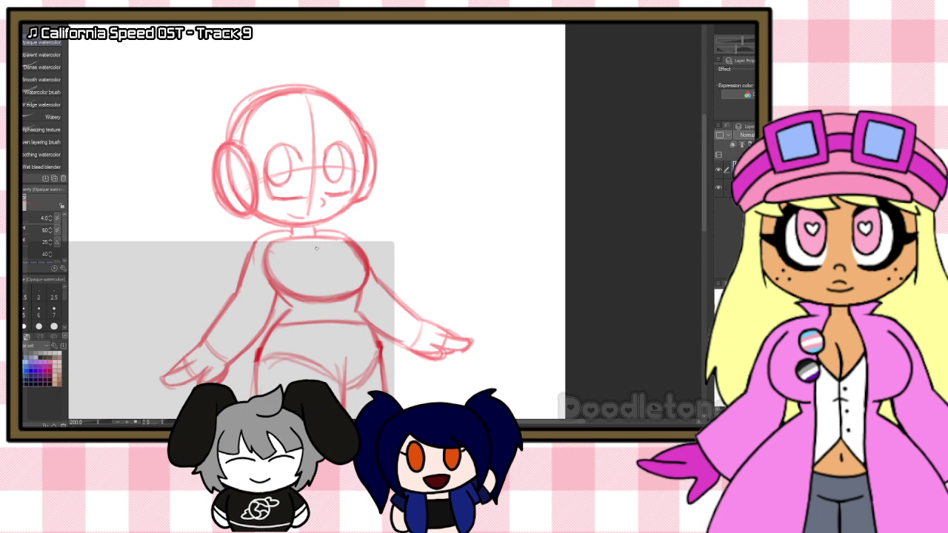
Step: Sketch pointed bangs across the forehead and a curved, tapering lock of hair from below the left-hand ear cup onto the chest
{"action": "scroll", "coordinate": [284, 311], "scroll_direction": "up", "scroll_amount": 3}
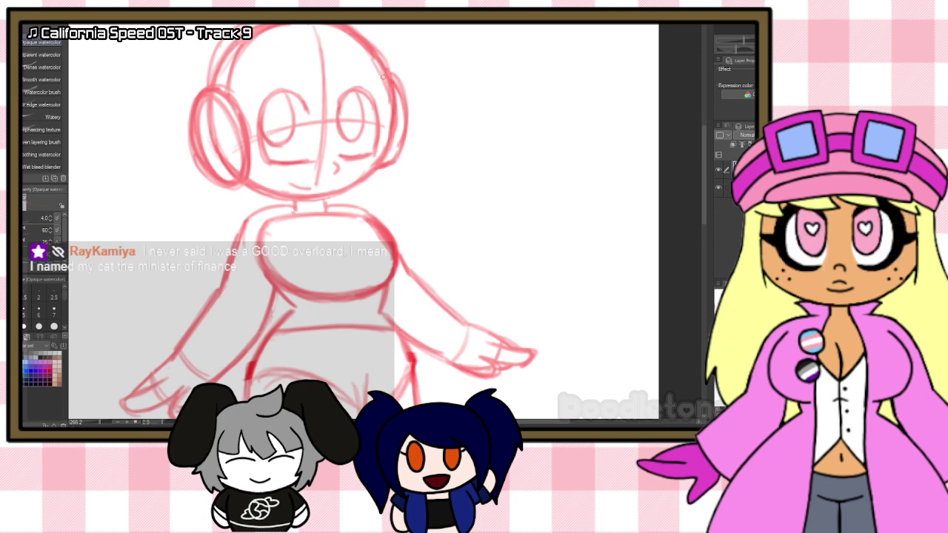
{"action": "mouse_move", "coordinate": [383, 71]}
{"action": "left_mouse_down"}
{"action": "mouse_move", "coordinate": [337, 92]}
{"action": "mouse_move", "coordinate": [346, 77]}
{"action": "mouse_move", "coordinate": [285, 95]}
{"action": "mouse_move", "coordinate": [289, 75]}
{"action": "mouse_move", "coordinate": [294, 93]}
{"action": "mouse_move", "coordinate": [347, 77]}
{"action": "mouse_move", "coordinate": [370, 84]}
{"action": "mouse_move", "coordinate": [388, 137]}
{"action": "left_mouse_up"}
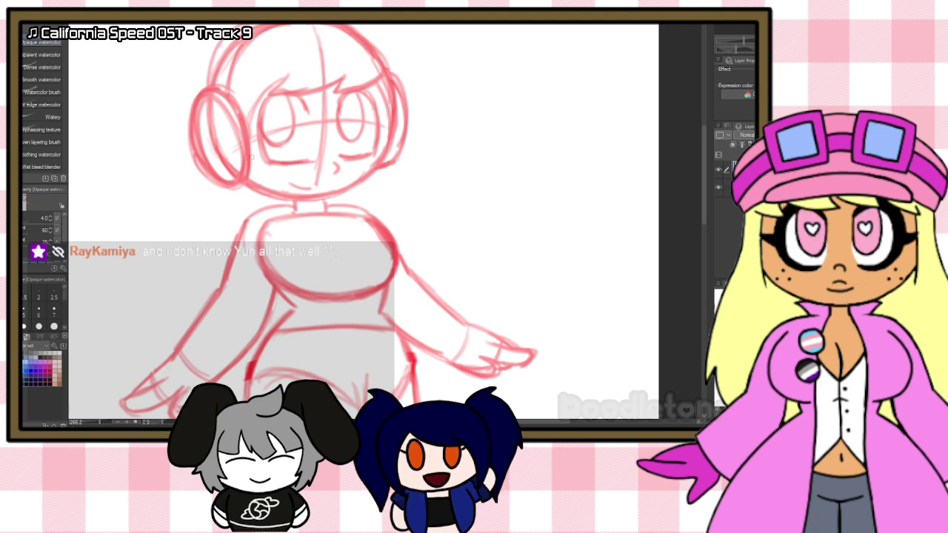
{"action": "left_click_drag", "start_coordinate": [264, 188], "coordinate": [300, 262]}
{"action": "left_click_drag", "start_coordinate": [277, 203], "coordinate": [302, 251]}
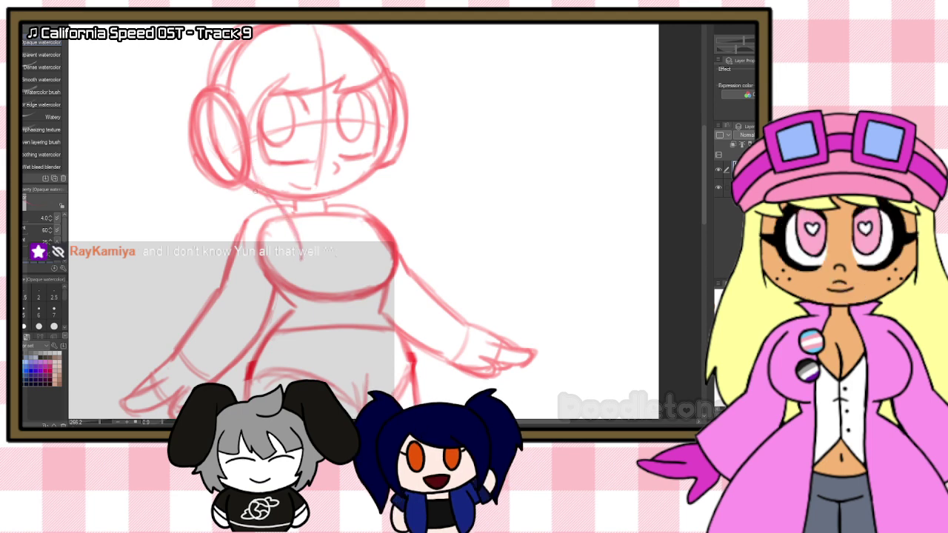
{"action": "left_click_drag", "start_coordinate": [226, 187], "coordinate": [299, 266]}
{"action": "left_click_drag", "start_coordinate": [271, 196], "coordinate": [302, 252]}
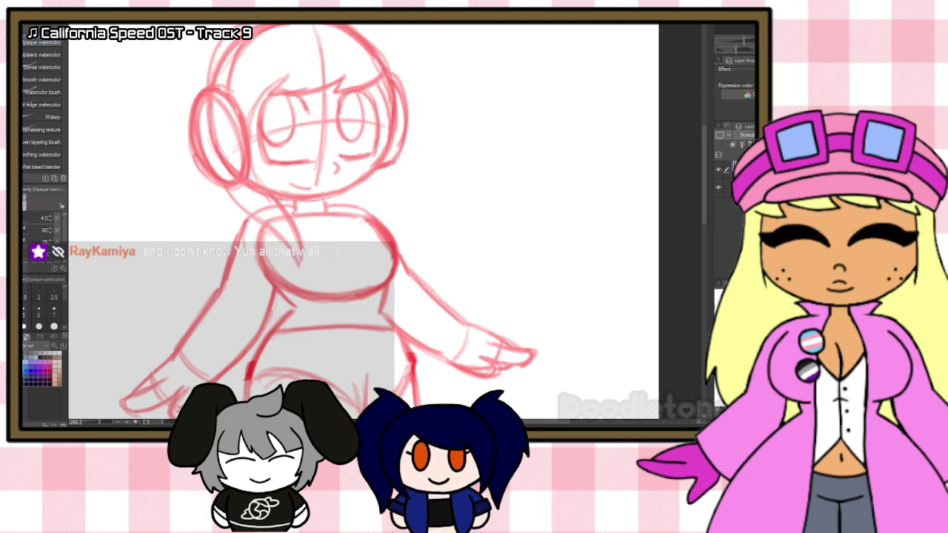
{"action": "left_click_drag", "start_coordinate": [251, 165], "coordinate": [284, 205]}
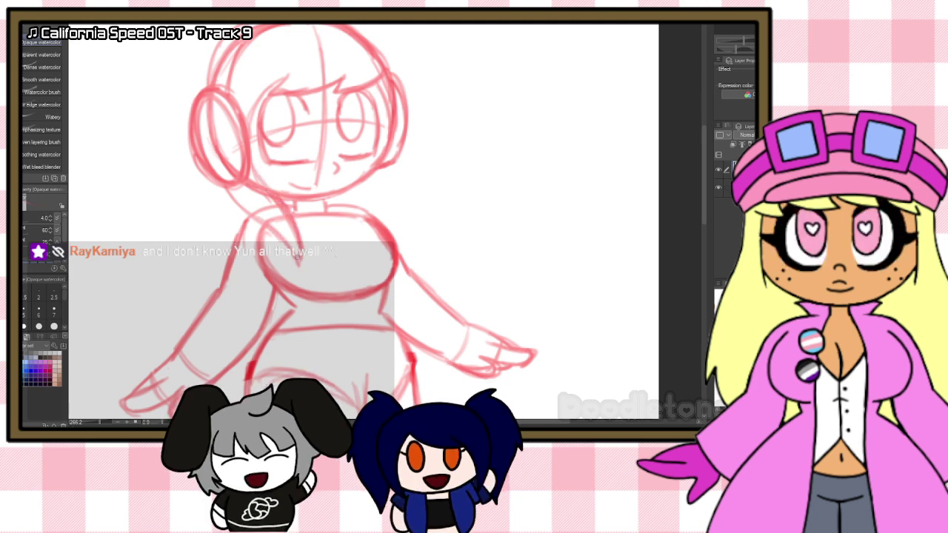
{"action": "mouse_move", "coordinate": [291, 245]}
{"action": "left_mouse_down"}
{"action": "mouse_move", "coordinate": [299, 259]}
{"action": "mouse_move", "coordinate": [275, 231]}
{"action": "left_mouse_up"}
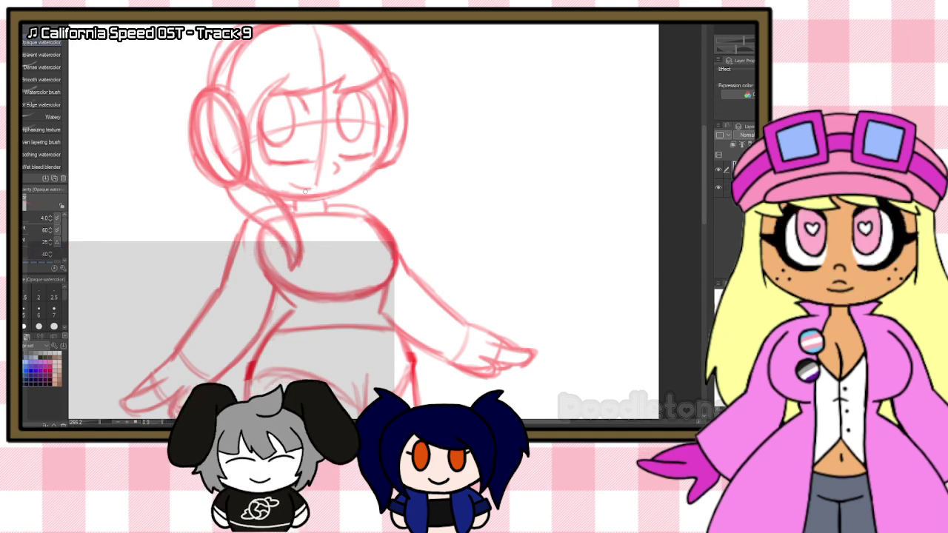
{"action": "scroll", "coordinate": [304, 191], "scroll_direction": "down", "scroll_amount": 5}
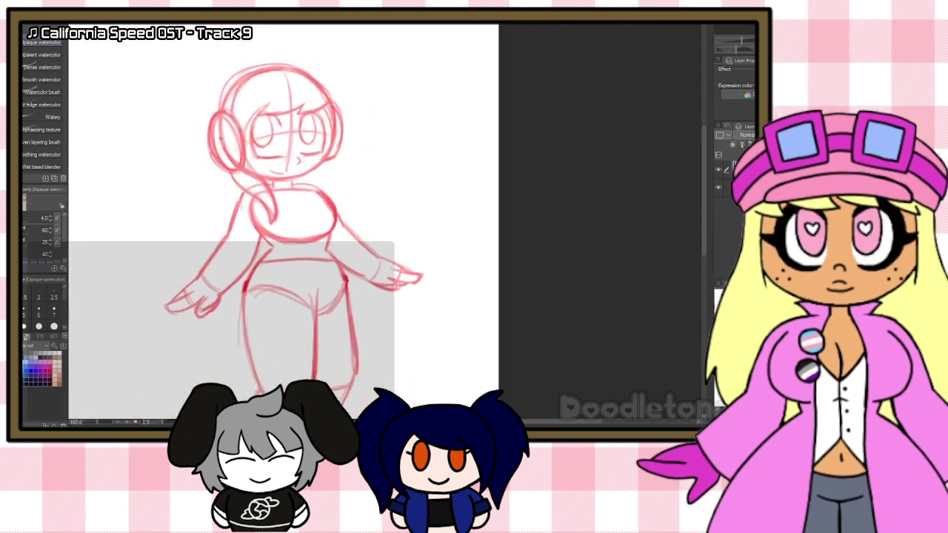
Step: Sketch long, tapering hair strands hanging from both sides of the head down past the shoulders
{"action": "left_click_drag", "start_coordinate": [220, 139], "coordinate": [208, 245]}
{"action": "key", "text": "ctrl+z"}
{"action": "left_click_drag", "start_coordinate": [210, 237], "coordinate": [219, 166]}
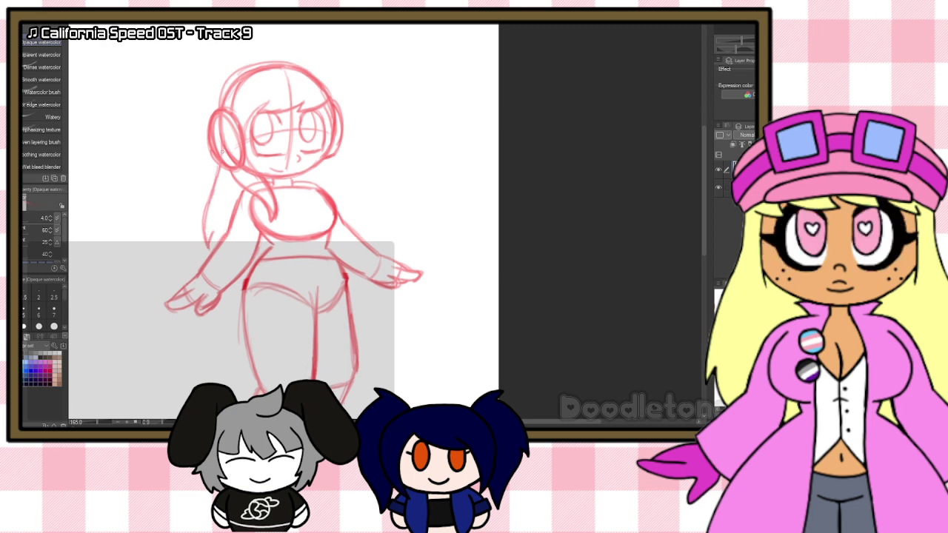
{"action": "left_click_drag", "start_coordinate": [329, 159], "coordinate": [358, 228]}
{"action": "left_click_drag", "start_coordinate": [343, 197], "coordinate": [357, 230]}
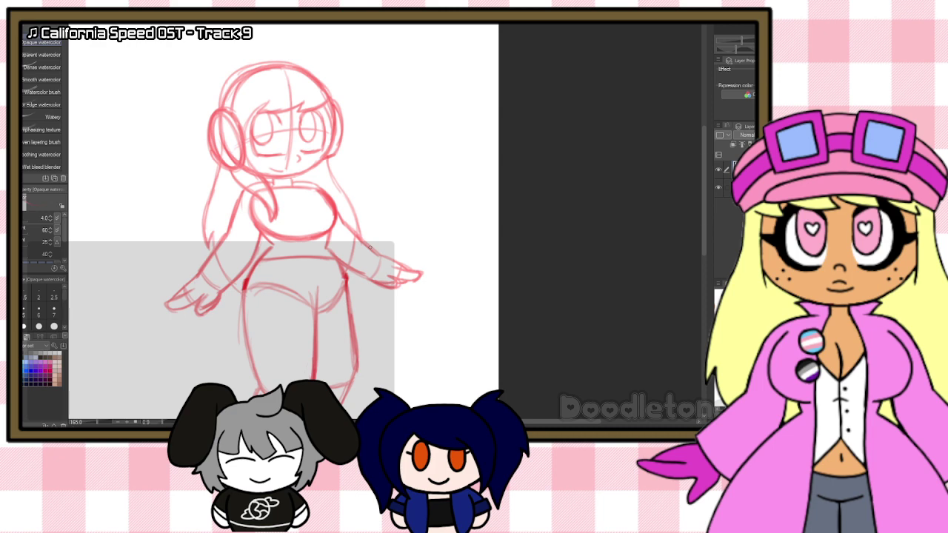
Step: Reinforce and reshape the long hair strands on both sides, cleaning up their tips and adding a curve behind the arm toward the hip
{"action": "scroll", "coordinate": [311, 180], "scroll_direction": "up", "scroll_amount": 4}
{"action": "scroll", "coordinate": [289, 159], "scroll_direction": "down", "scroll_amount": 5}
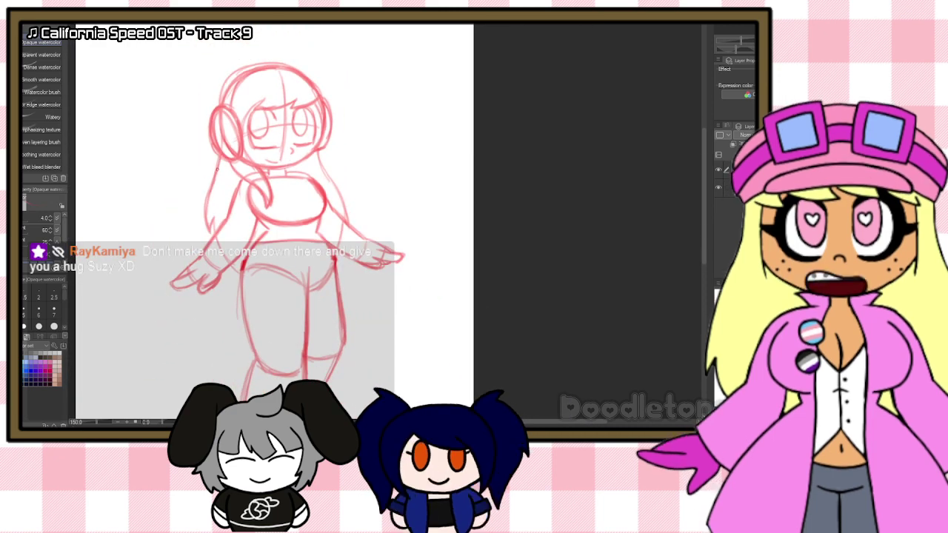
{"action": "left_click_drag", "start_coordinate": [205, 196], "coordinate": [205, 246]}
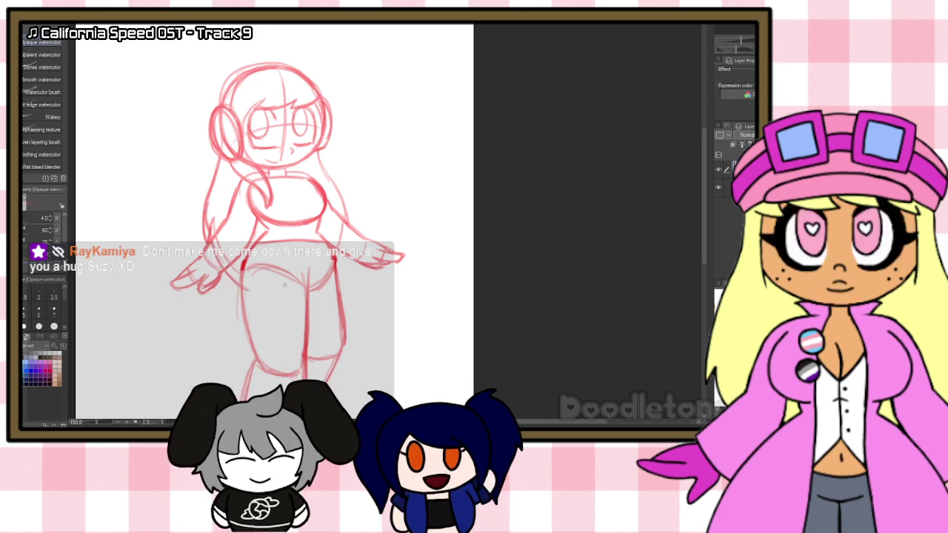
{"action": "left_click_drag", "start_coordinate": [327, 182], "coordinate": [337, 195]}
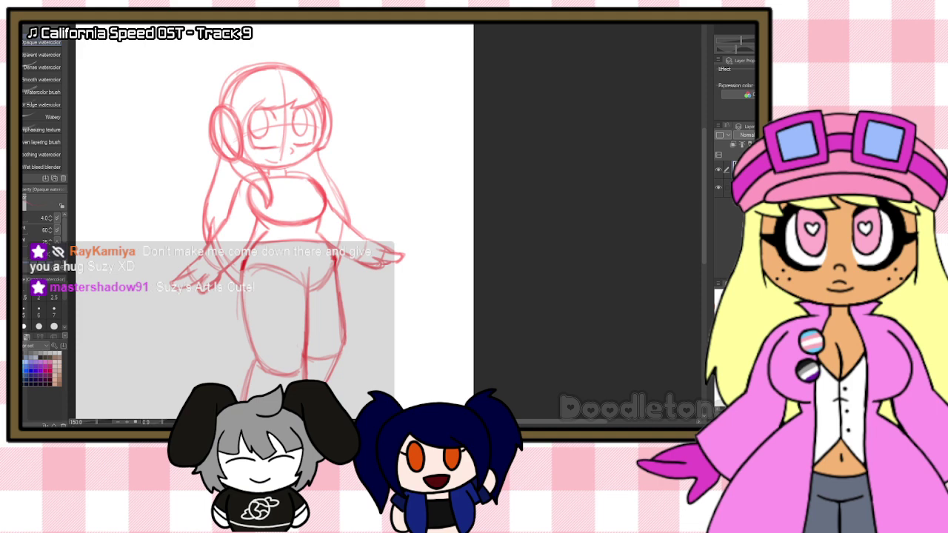
{"action": "key", "text": "e"}
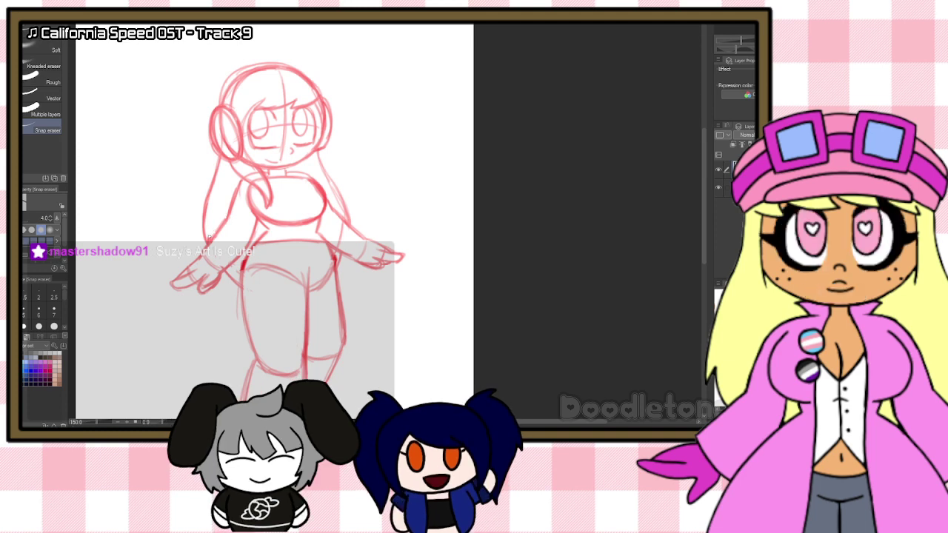
{"action": "key", "text": "b"}
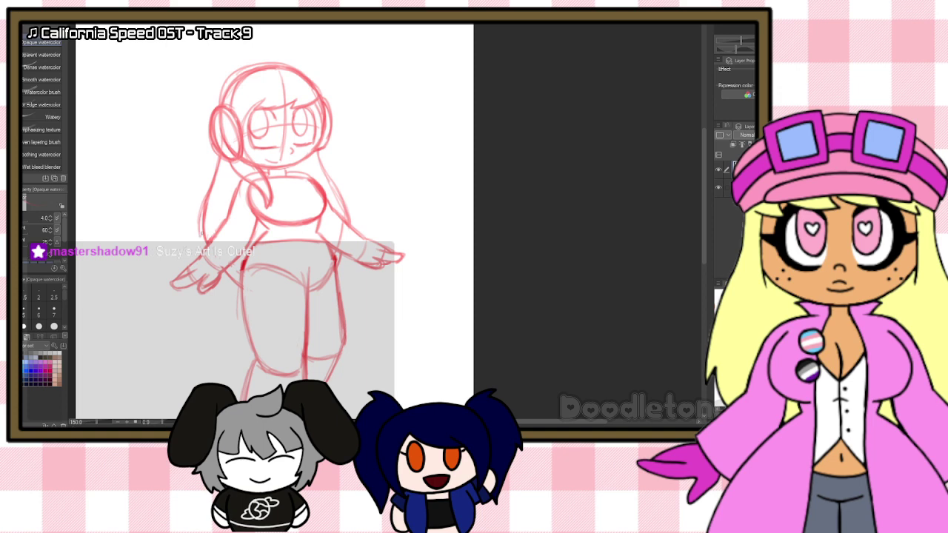
{"action": "left_click_drag", "start_coordinate": [205, 207], "coordinate": [200, 234]}
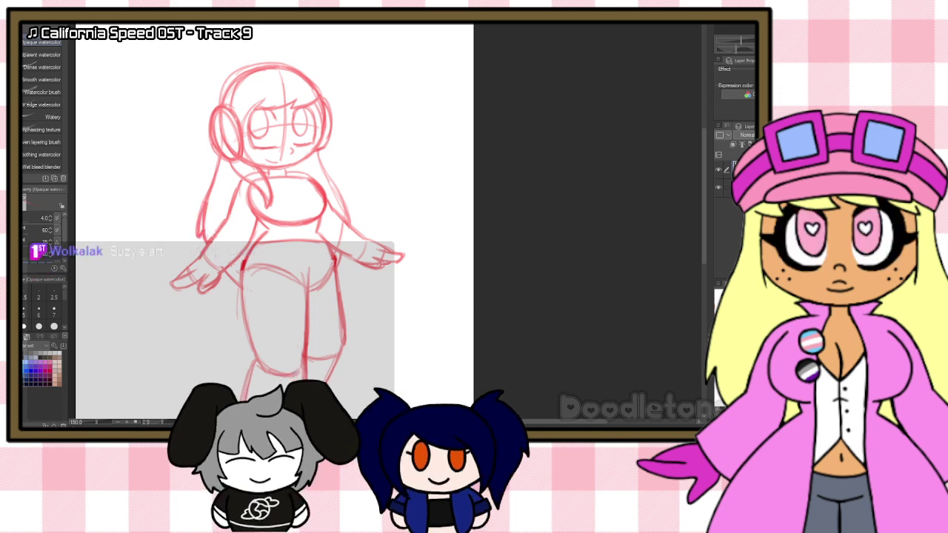
{"action": "left_click_drag", "start_coordinate": [209, 197], "coordinate": [222, 160]}
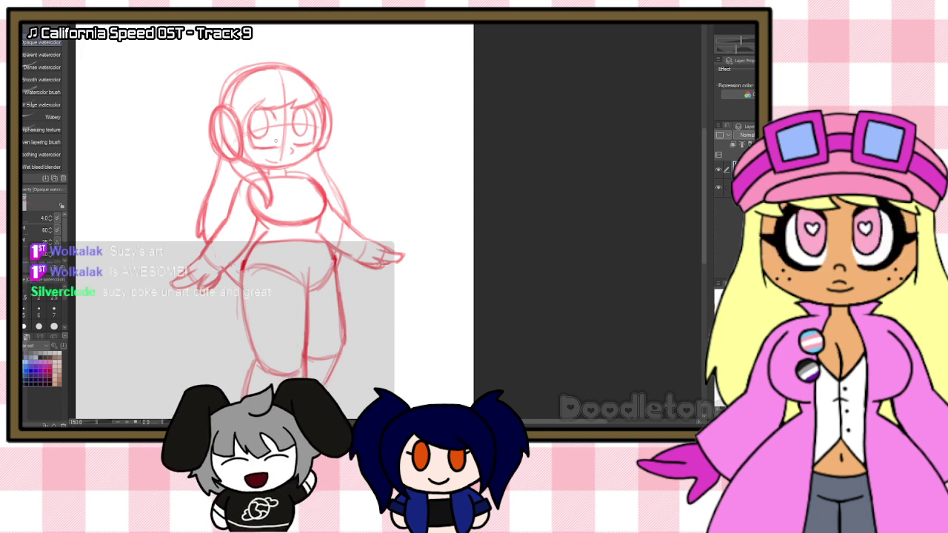
Step: Sketch the jacket collar around the neck and a curved front centre line running down the chest and belly
{"action": "scroll", "coordinate": [326, 160], "scroll_direction": "up", "scroll_amount": 4}
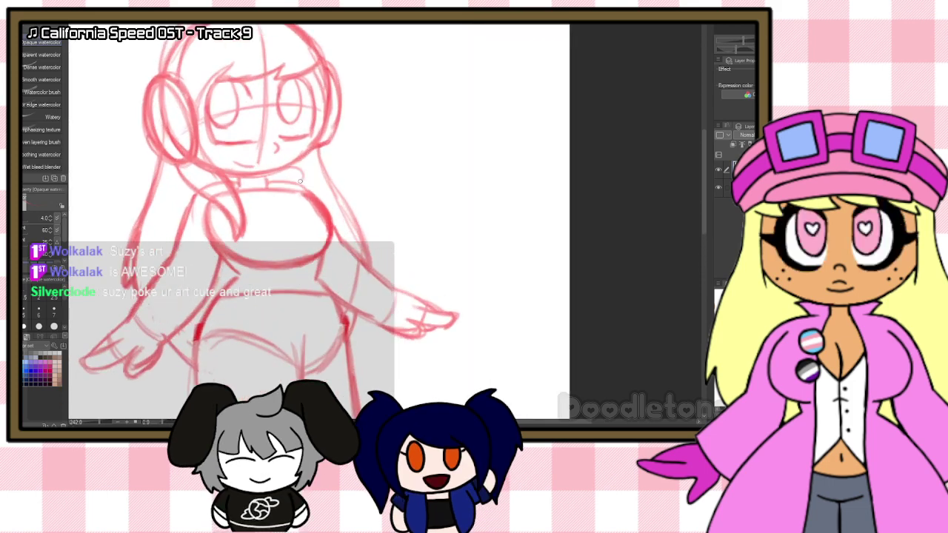
{"action": "mouse_move", "coordinate": [235, 186]}
{"action": "left_mouse_down"}
{"action": "mouse_move", "coordinate": [277, 213]}
{"action": "mouse_move", "coordinate": [290, 247]}
{"action": "left_mouse_up"}
{"action": "left_click_drag", "start_coordinate": [278, 214], "coordinate": [295, 306]}
{"action": "left_click_drag", "start_coordinate": [284, 274], "coordinate": [298, 317]}
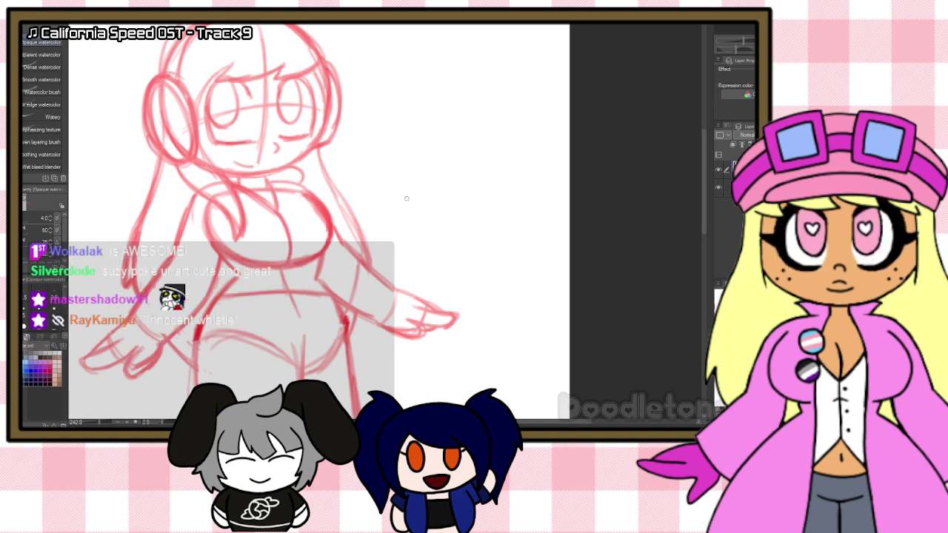
{"action": "scroll", "coordinate": [394, 253], "scroll_direction": "down", "scroll_amount": 2}
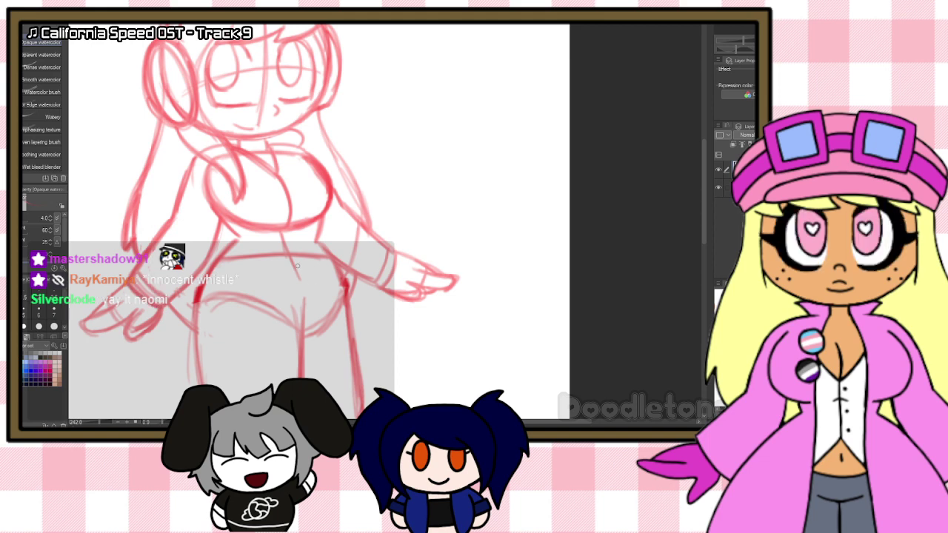
{"action": "left_click_drag", "start_coordinate": [287, 258], "coordinate": [295, 275]}
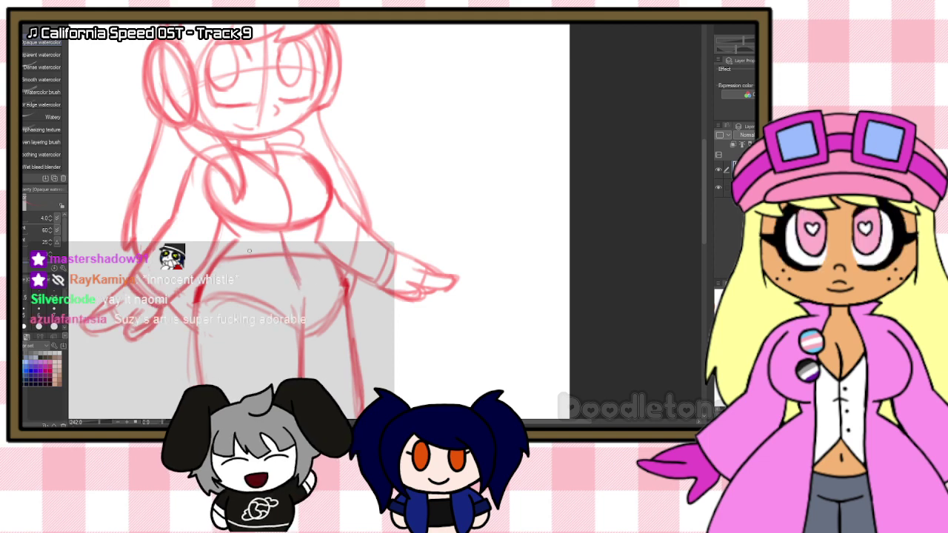
Step: Draw the jacket's sides and a two-line hem band across the hips, extending the front centre line down to the hem
{"action": "mouse_move", "coordinate": [220, 248]}
{"action": "left_mouse_down"}
{"action": "mouse_move", "coordinate": [204, 265]}
{"action": "mouse_move", "coordinate": [192, 317]}
{"action": "left_mouse_up"}
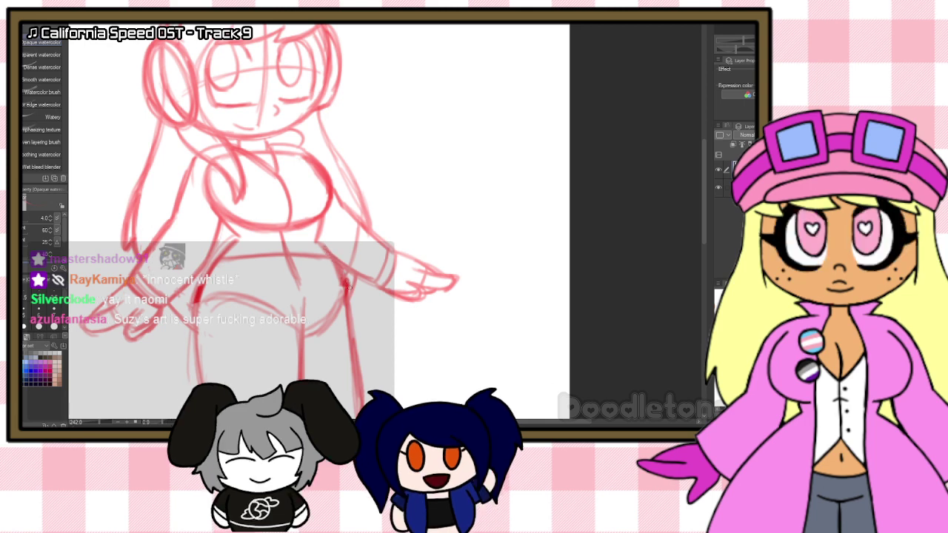
{"action": "left_click_drag", "start_coordinate": [332, 255], "coordinate": [351, 297]}
{"action": "left_click_drag", "start_coordinate": [201, 307], "coordinate": [317, 306]}
{"action": "left_click_drag", "start_coordinate": [248, 311], "coordinate": [343, 296]}
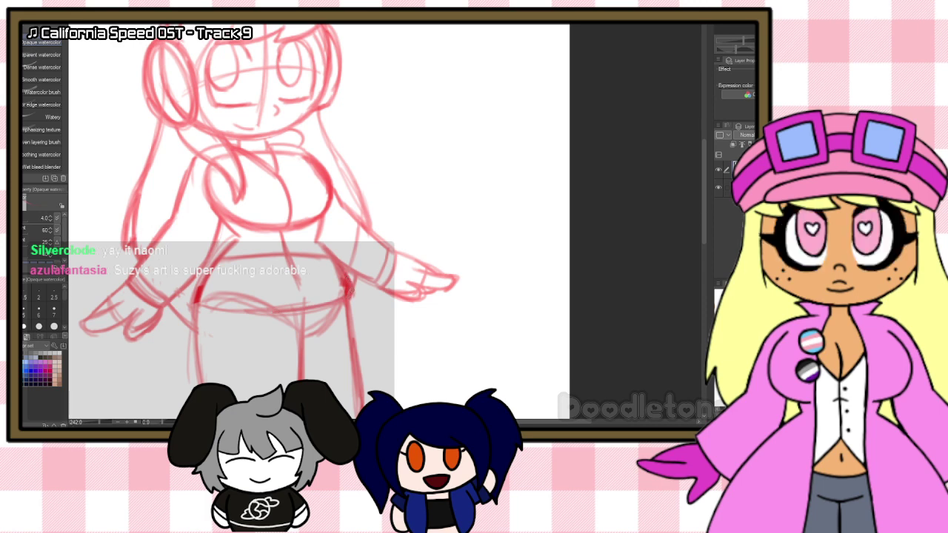
{"action": "left_click_drag", "start_coordinate": [203, 277], "coordinate": [192, 302]}
{"action": "left_click_drag", "start_coordinate": [216, 254], "coordinate": [198, 280]}
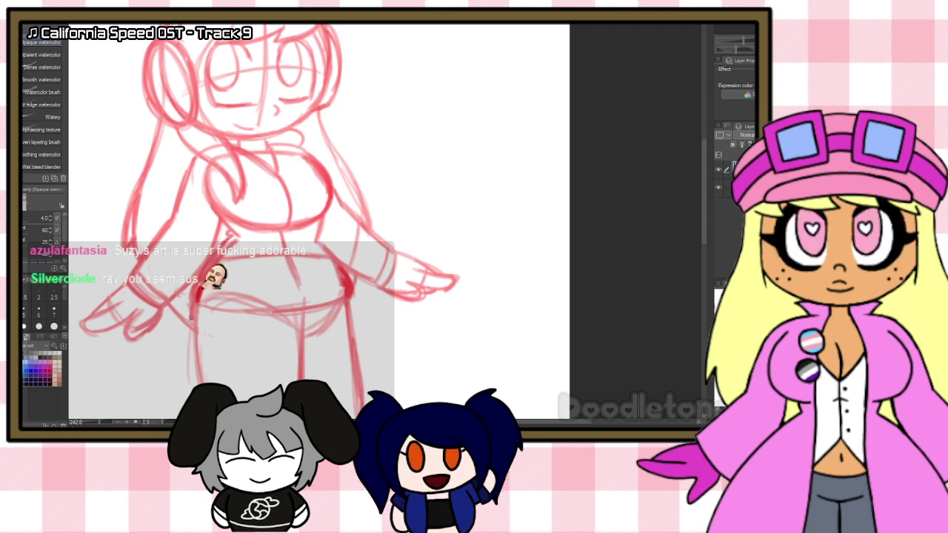
{"action": "mouse_move", "coordinate": [191, 317]}
{"action": "left_mouse_down"}
{"action": "mouse_move", "coordinate": [292, 327]}
{"action": "mouse_move", "coordinate": [269, 332]}
{"action": "mouse_move", "coordinate": [354, 314]}
{"action": "left_mouse_up"}
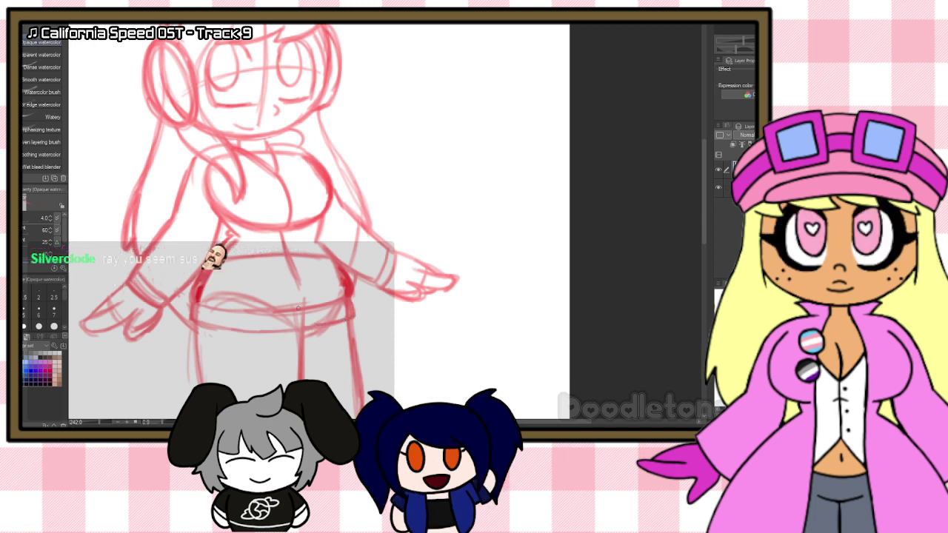
{"action": "left_click_drag", "start_coordinate": [295, 278], "coordinate": [306, 325]}
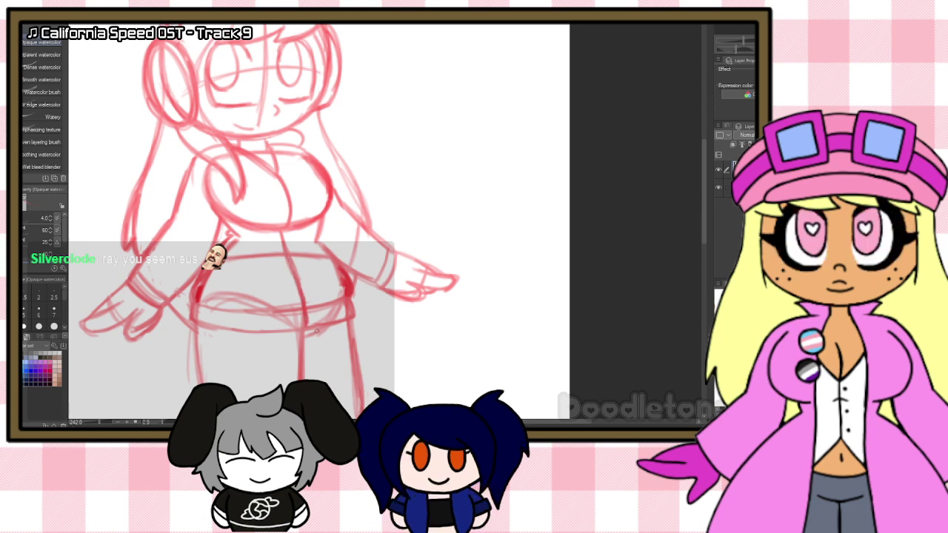
Step: Outline the jacket's sleeve along the outstretched arm and draw its cuff around the wrist
{"action": "mouse_move", "coordinate": [346, 204]}
{"action": "left_mouse_down"}
{"action": "mouse_move", "coordinate": [389, 247]}
{"action": "mouse_move", "coordinate": [369, 220]}
{"action": "mouse_move", "coordinate": [387, 241]}
{"action": "left_mouse_up"}
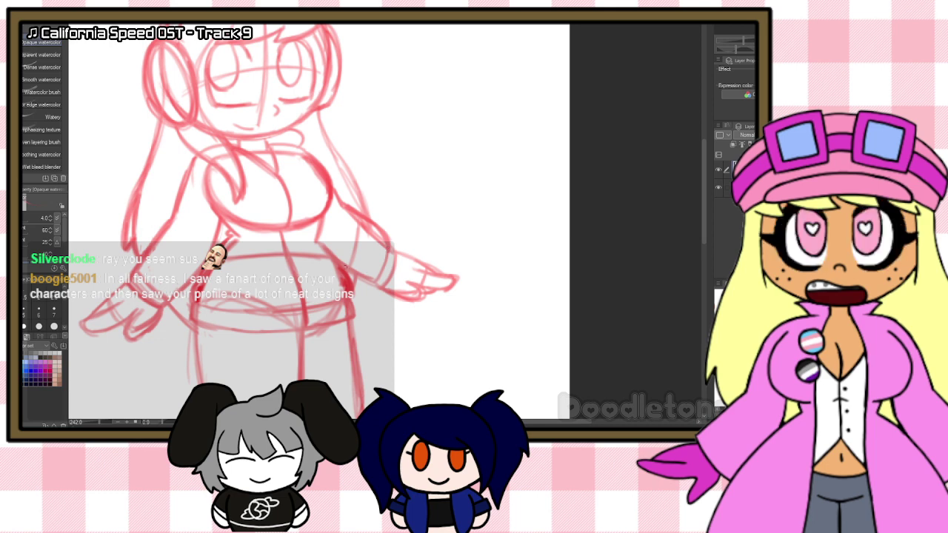
{"action": "left_click_drag", "start_coordinate": [346, 274], "coordinate": [377, 285]}
{"action": "left_click_drag", "start_coordinate": [392, 248], "coordinate": [376, 282]}
{"action": "left_click_drag", "start_coordinate": [394, 248], "coordinate": [382, 286]}
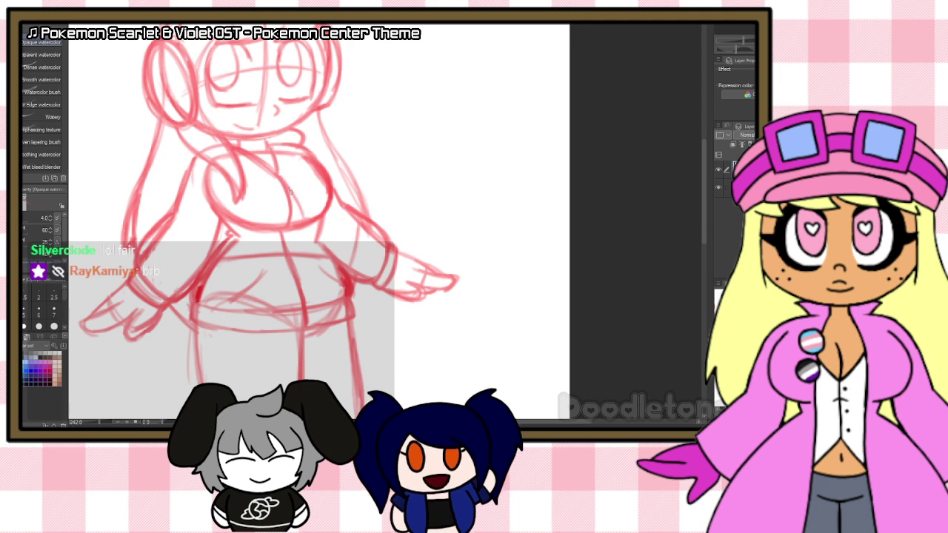
Step: Draw a five-pointed star emblem on the chest of the jacket and thicken its outline
{"action": "left_click_drag", "start_coordinate": [291, 192], "coordinate": [302, 220]}
{"action": "left_click_drag", "start_coordinate": [302, 220], "coordinate": [269, 200]}
{"action": "mouse_move", "coordinate": [268, 200]}
{"action": "left_mouse_down"}
{"action": "mouse_move", "coordinate": [303, 192]}
{"action": "mouse_move", "coordinate": [265, 200]}
{"action": "mouse_move", "coordinate": [308, 194]}
{"action": "mouse_move", "coordinate": [277, 222]}
{"action": "left_mouse_up"}
{"action": "left_click_drag", "start_coordinate": [306, 193], "coordinate": [276, 222]}
{"action": "left_click_drag", "start_coordinate": [278, 181], "coordinate": [277, 221]}
{"action": "mouse_move", "coordinate": [281, 182]}
{"action": "left_mouse_down"}
{"action": "mouse_move", "coordinate": [278, 223]}
{"action": "mouse_move", "coordinate": [265, 197]}
{"action": "mouse_move", "coordinate": [278, 225]}
{"action": "mouse_move", "coordinate": [281, 180]}
{"action": "left_mouse_up"}
{"action": "mouse_move", "coordinate": [271, 225]}
{"action": "left_mouse_down"}
{"action": "mouse_move", "coordinate": [308, 194]}
{"action": "mouse_move", "coordinate": [303, 219]}
{"action": "left_mouse_up"}
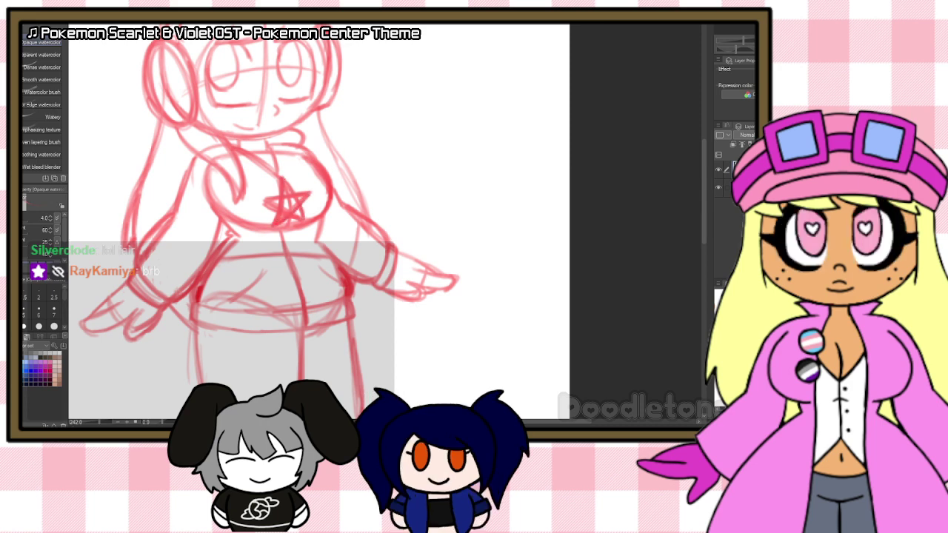
{"action": "key", "text": "e"}
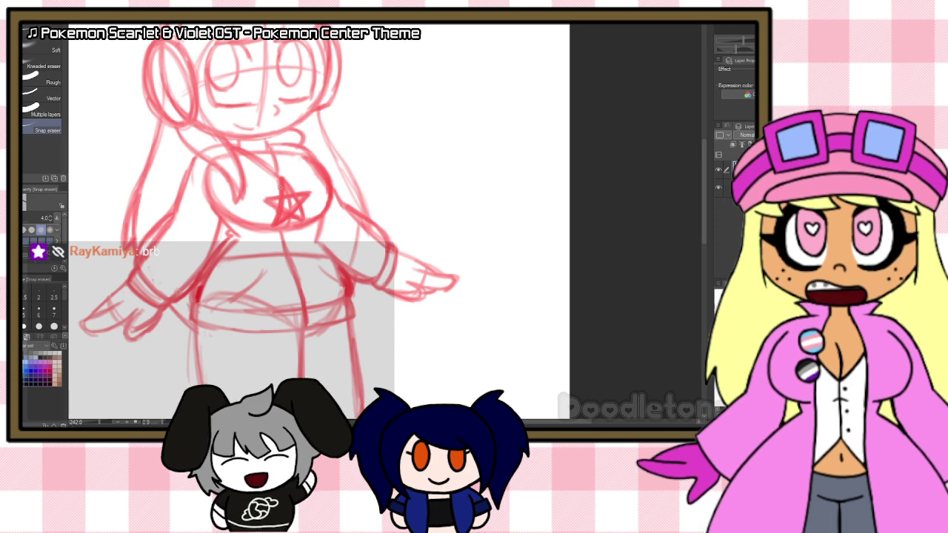
Step: Draw a flared trouser cuff above the foot of the front leg and reinforce the trouser outline along the leg
{"action": "scroll", "coordinate": [334, 200], "scroll_direction": "down", "scroll_amount": 8}
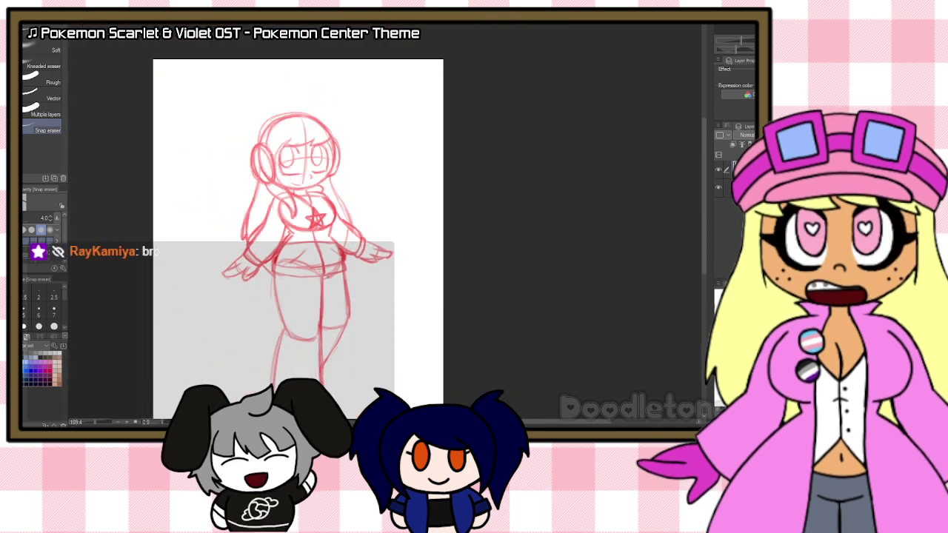
{"action": "scroll", "coordinate": [331, 362], "scroll_direction": "up", "scroll_amount": 4}
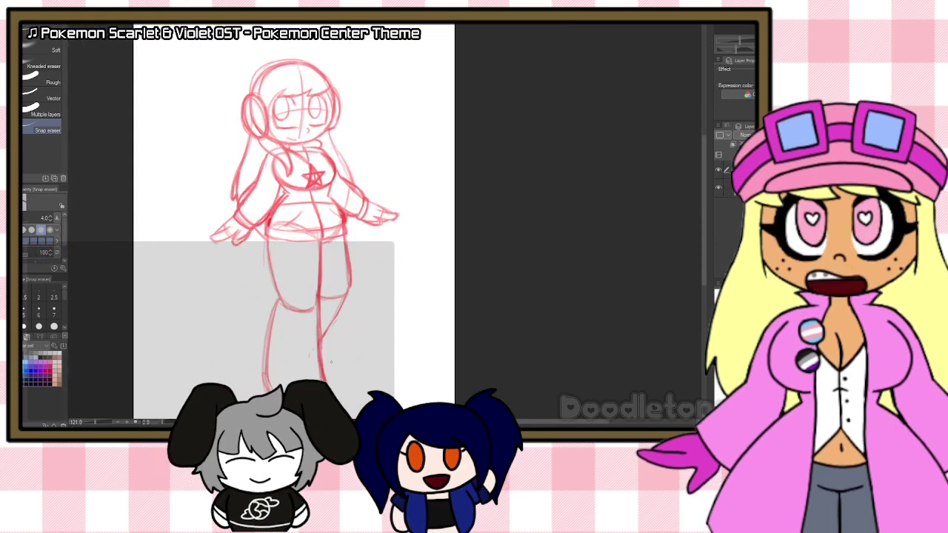
{"action": "key", "text": "b"}
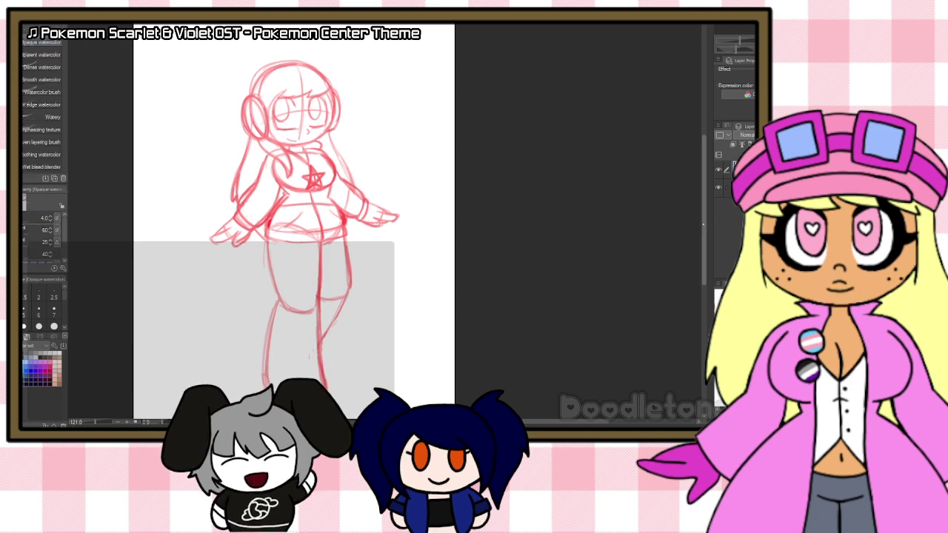
{"action": "scroll", "coordinate": [303, 215], "scroll_direction": "down", "scroll_amount": 1}
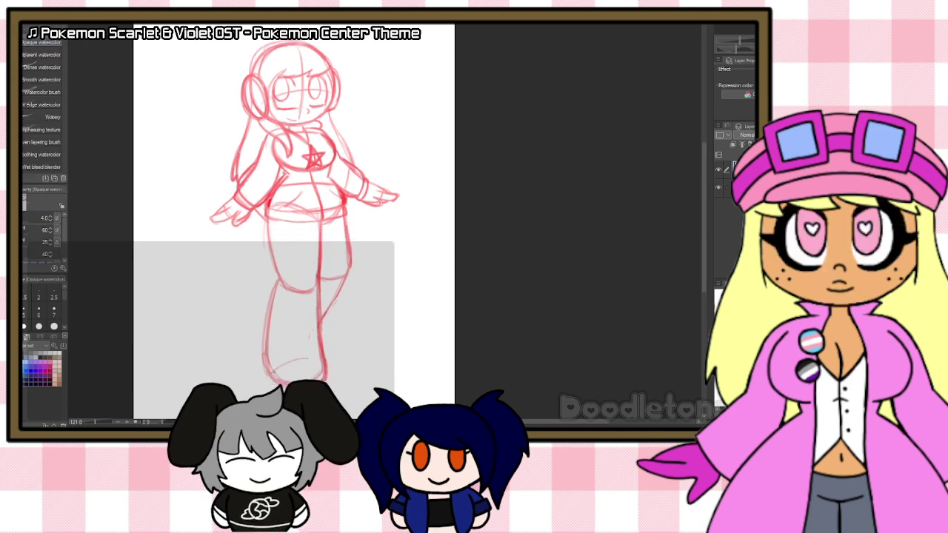
{"action": "left_click_drag", "start_coordinate": [294, 367], "coordinate": [323, 362]}
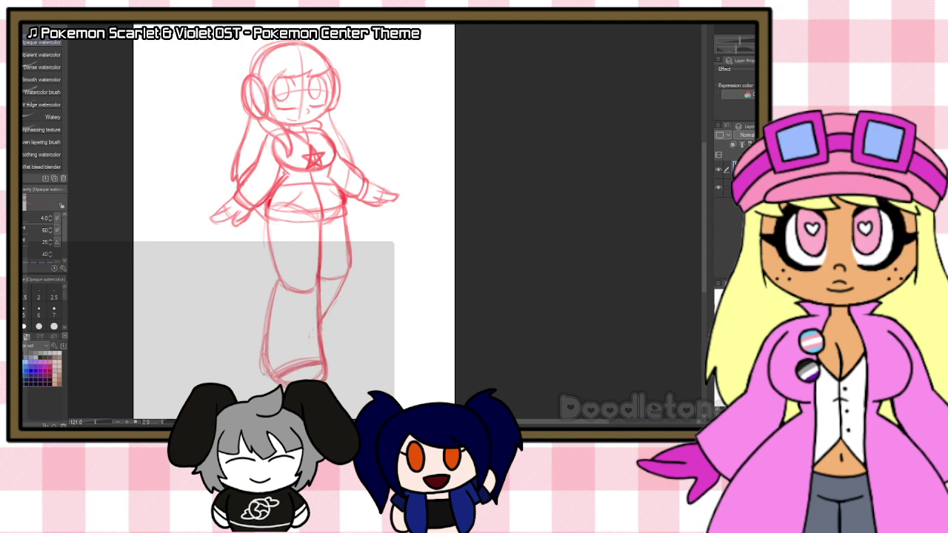
{"action": "left_click_drag", "start_coordinate": [263, 353], "coordinate": [273, 378]}
{"action": "left_click_drag", "start_coordinate": [321, 337], "coordinate": [326, 361]}
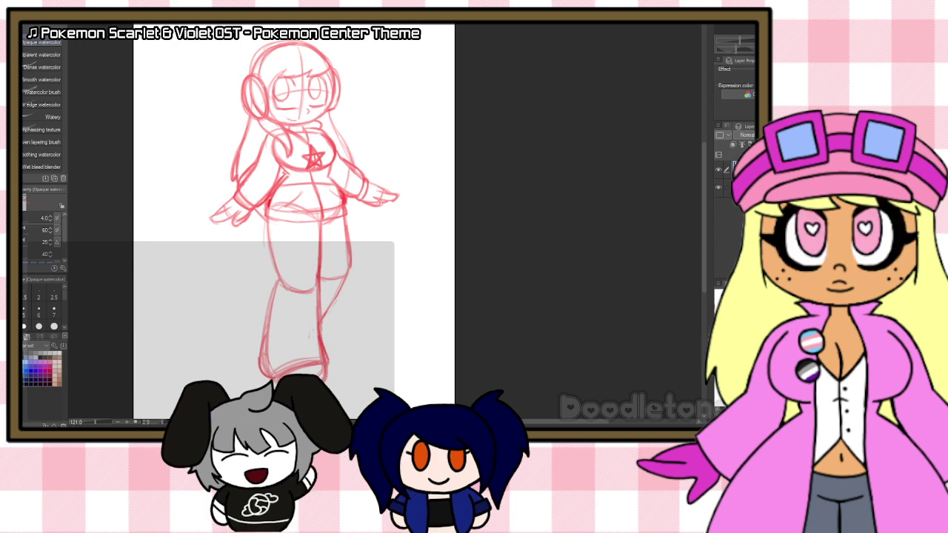
{"action": "left_click_drag", "start_coordinate": [322, 321], "coordinate": [323, 340]}
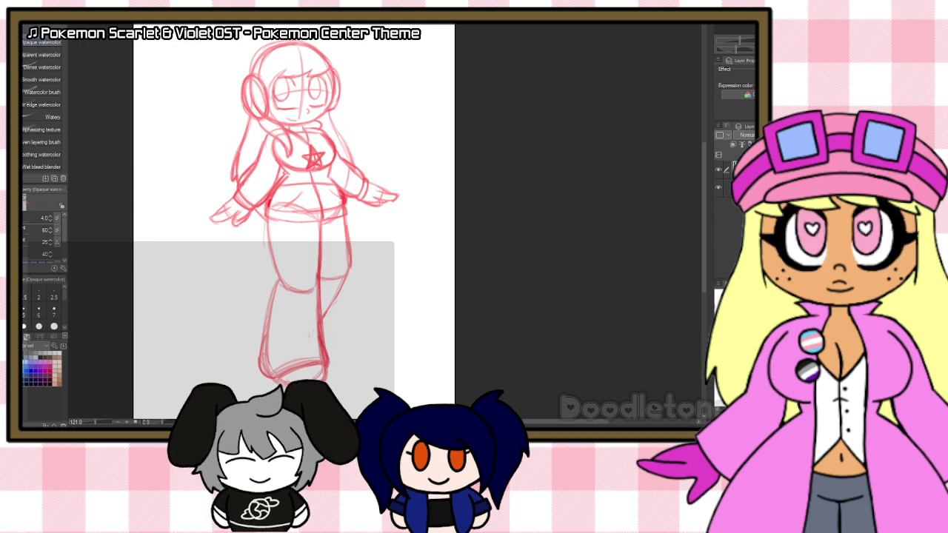
{"action": "mouse_move", "coordinate": [268, 248]}
{"action": "left_mouse_down"}
{"action": "mouse_move", "coordinate": [278, 275]}
{"action": "mouse_move", "coordinate": [269, 295]}
{"action": "left_mouse_up"}
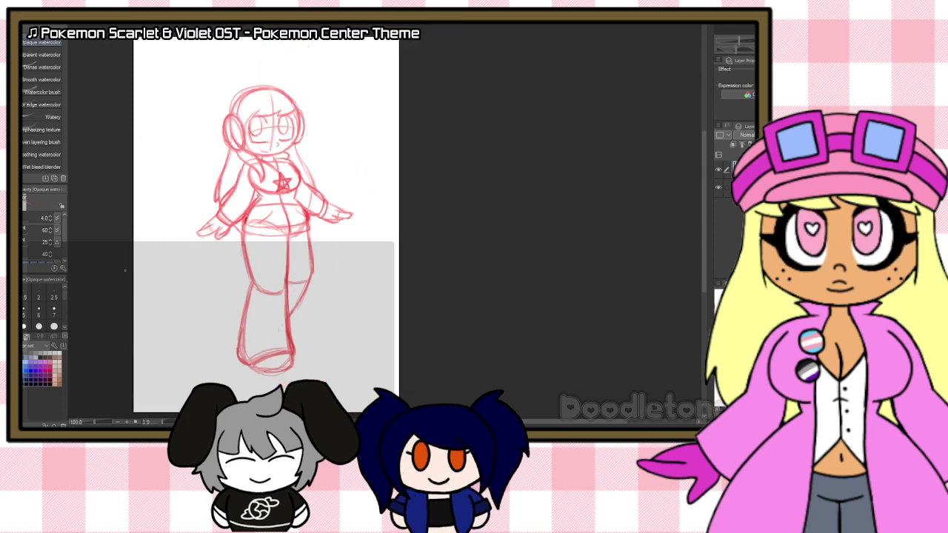
Step: Draw a blue headphone cable hanging from the ear cup and curving across the waist of the jacket
{"action": "scroll", "coordinate": [302, 119], "scroll_direction": "up", "scroll_amount": 4}
{"action": "scroll", "coordinate": [301, 119], "scroll_direction": "up", "scroll_amount": 1}
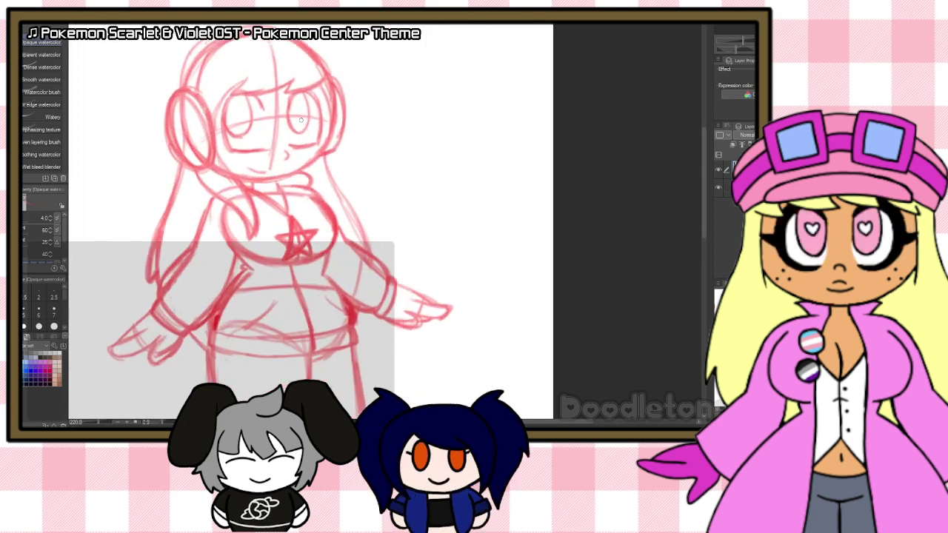
{"action": "left_click_drag", "start_coordinate": [204, 215], "coordinate": [243, 311]}
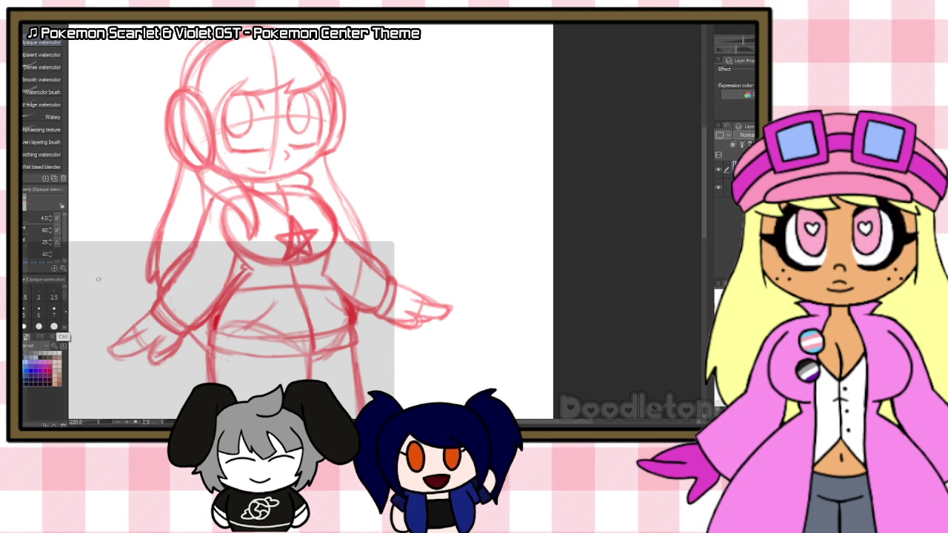
{"action": "mouse_move", "coordinate": [197, 173]}
{"action": "left_mouse_down"}
{"action": "mouse_move", "coordinate": [212, 295]}
{"action": "mouse_move", "coordinate": [243, 301]}
{"action": "left_mouse_up"}
{"action": "mouse_move", "coordinate": [198, 177]}
{"action": "left_mouse_down"}
{"action": "mouse_move", "coordinate": [204, 274]}
{"action": "mouse_move", "coordinate": [234, 303]}
{"action": "left_mouse_up"}
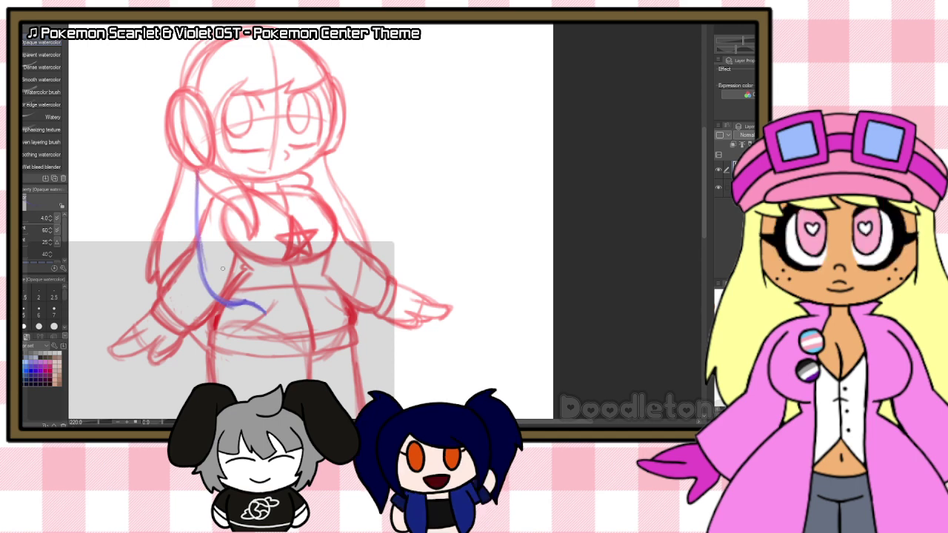
{"action": "scroll", "coordinate": [286, 254], "scroll_direction": "down", "scroll_amount": 3}
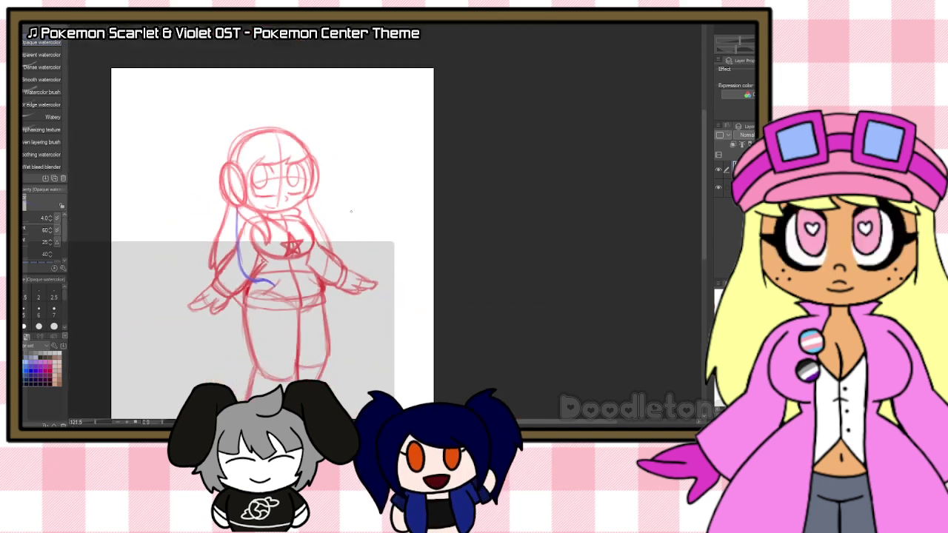
{"action": "scroll", "coordinate": [357, 151], "scroll_direction": "down", "scroll_amount": 2}
{"action": "scroll", "coordinate": [356, 151], "scroll_direction": "down", "scroll_amount": 1}
{"action": "scroll", "coordinate": [356, 152], "scroll_direction": "up", "scroll_amount": 2}
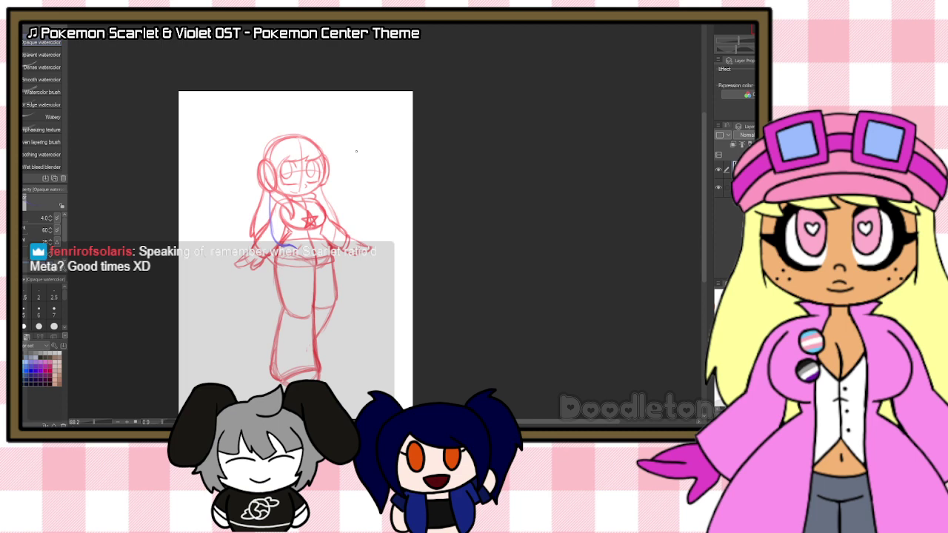
Step: Lasso the whole character sketch, enlarge it slightly, reposition it on the canvas and clear the selection
{"action": "scroll", "coordinate": [412, 185], "scroll_direction": "down", "scroll_amount": 3}
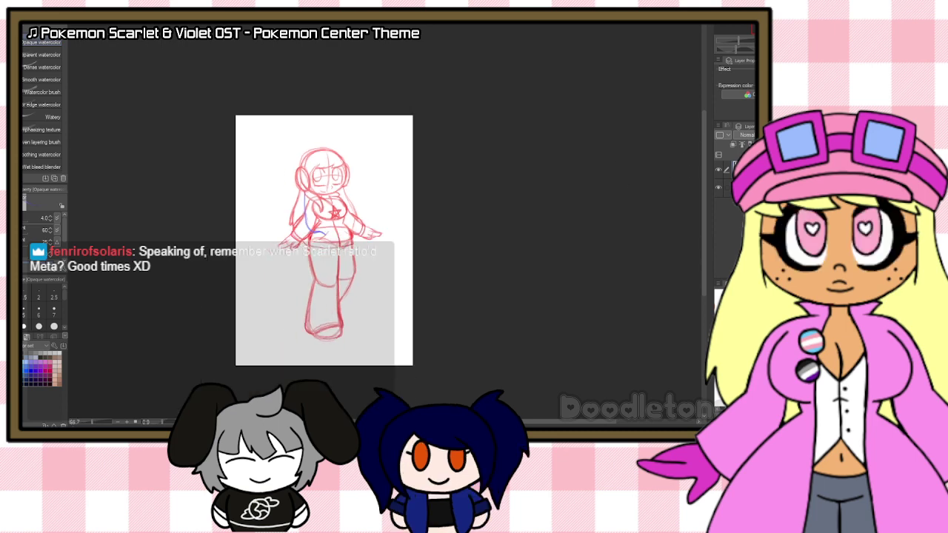
{"action": "scroll", "coordinate": [326, 152], "scroll_direction": "up", "scroll_amount": 2}
{"action": "key", "text": "m"}
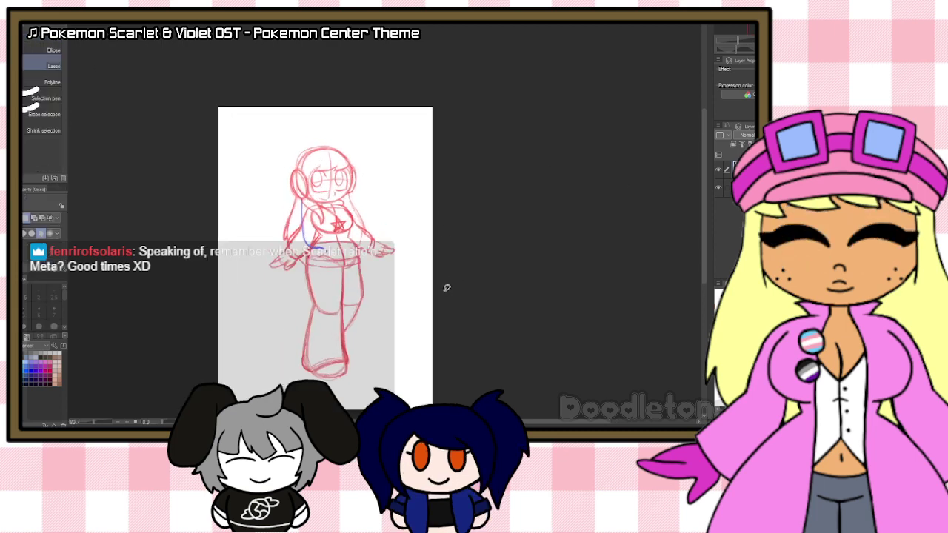
{"action": "mouse_move", "coordinate": [405, 305]}
{"action": "left_mouse_down"}
{"action": "mouse_move", "coordinate": [430, 216]}
{"action": "mouse_move", "coordinate": [406, 177]}
{"action": "mouse_move", "coordinate": [335, 115]}
{"action": "left_mouse_up"}
{"action": "left_click_drag", "start_coordinate": [254, 186], "coordinate": [254, 359]}
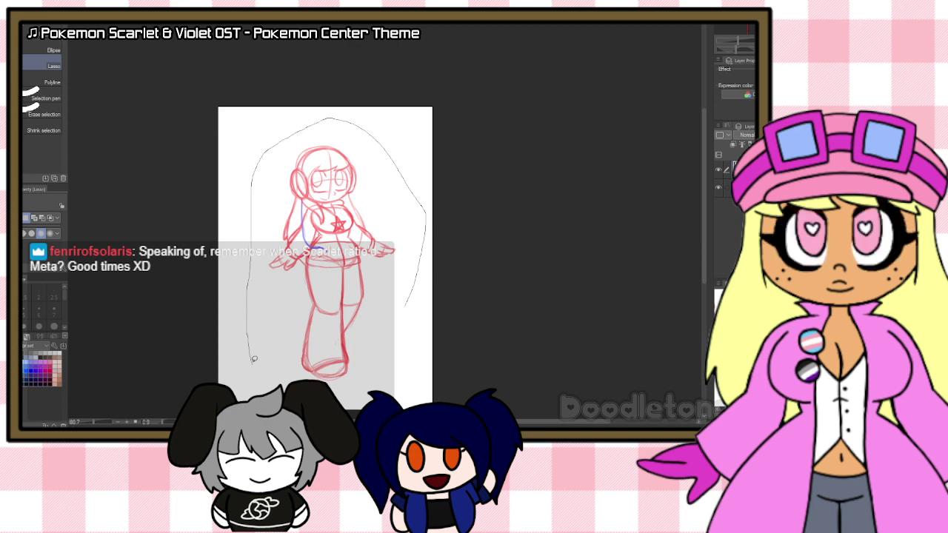
{"action": "mouse_move", "coordinate": [346, 396]}
{"action": "left_mouse_down"}
{"action": "mouse_move", "coordinate": [402, 346]}
{"action": "mouse_move", "coordinate": [408, 315]}
{"action": "left_mouse_up"}
{"action": "key", "text": "ctrl+t"}
{"action": "left_click_drag", "start_coordinate": [354, 335], "coordinate": [320, 303]}
{"action": "left_click_drag", "start_coordinate": [400, 258], "coordinate": [417, 251]}
{"action": "left_click_drag", "start_coordinate": [324, 273], "coordinate": [332, 278]}
{"action": "key", "text": "Return"}
{"action": "key", "text": "ctrl+d"}
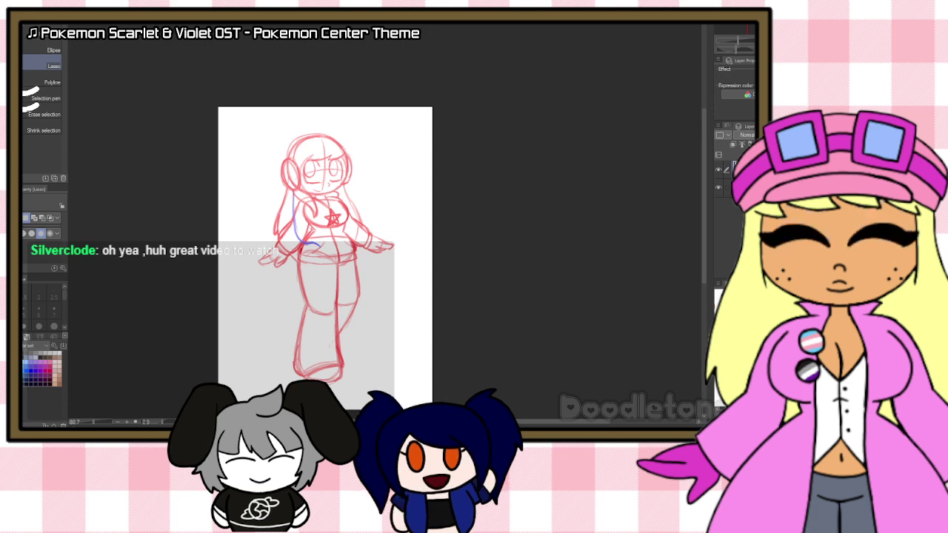
Step: Crop the canvas closely around the character, to about 404 by 731
{"action": "left_click", "coordinate": [27, 26]}
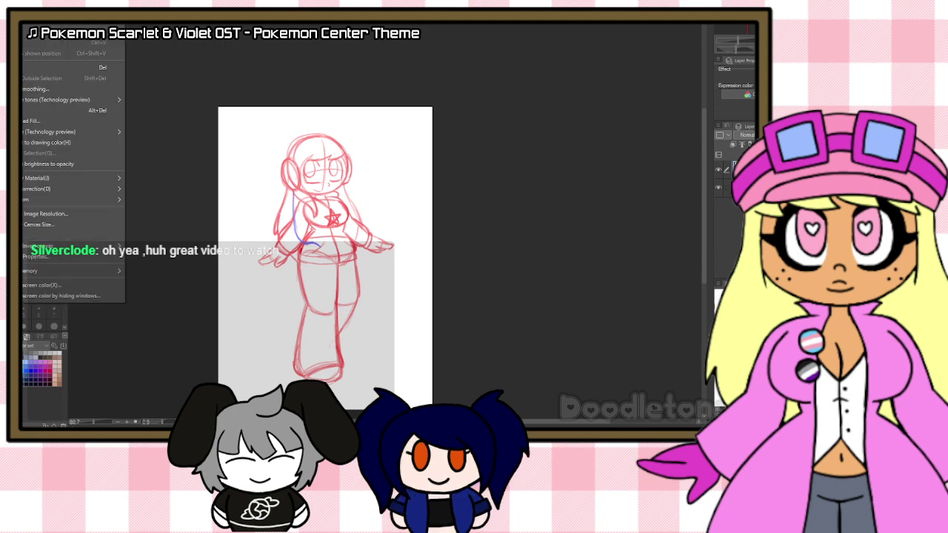
{"action": "left_click", "coordinate": [34, 224]}
{"action": "left_click_drag", "start_coordinate": [219, 405], "coordinate": [254, 391]}
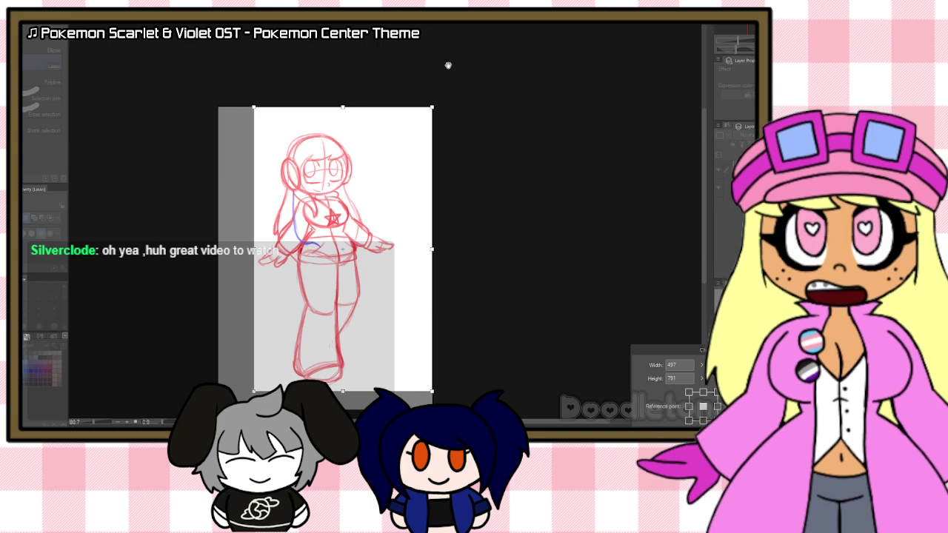
{"action": "left_click_drag", "start_coordinate": [432, 108], "coordinate": [398, 128]}
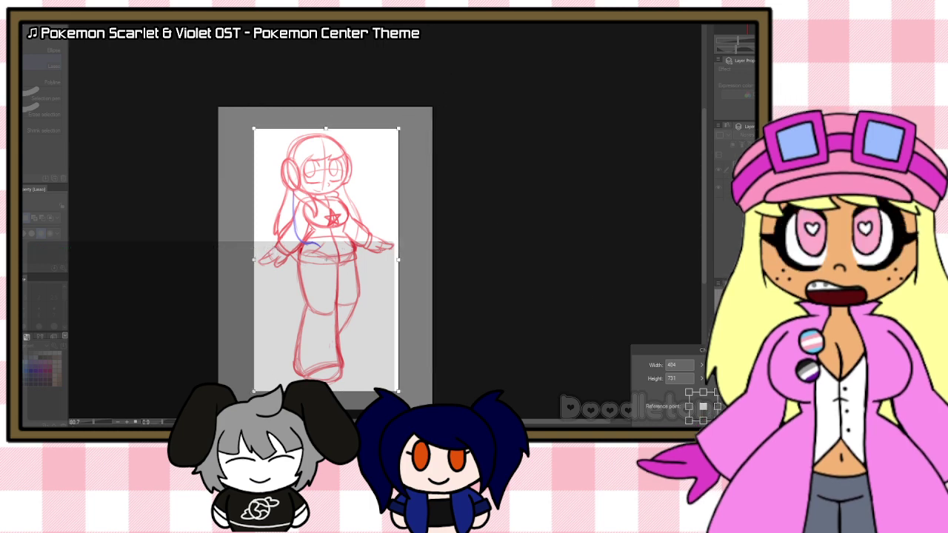
{"action": "key", "text": "Return"}
Step: Sketch a blue five-pointed star filling the near ear cup of the headphones and reinforce its lines
{"action": "scroll", "coordinate": [385, 99], "scroll_direction": "up", "scroll_amount": 9}
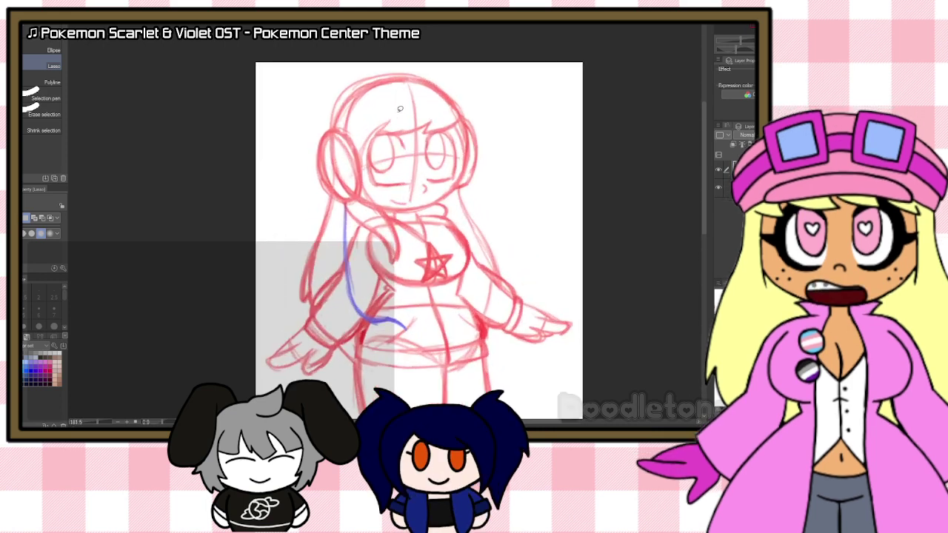
{"action": "key", "text": "b"}
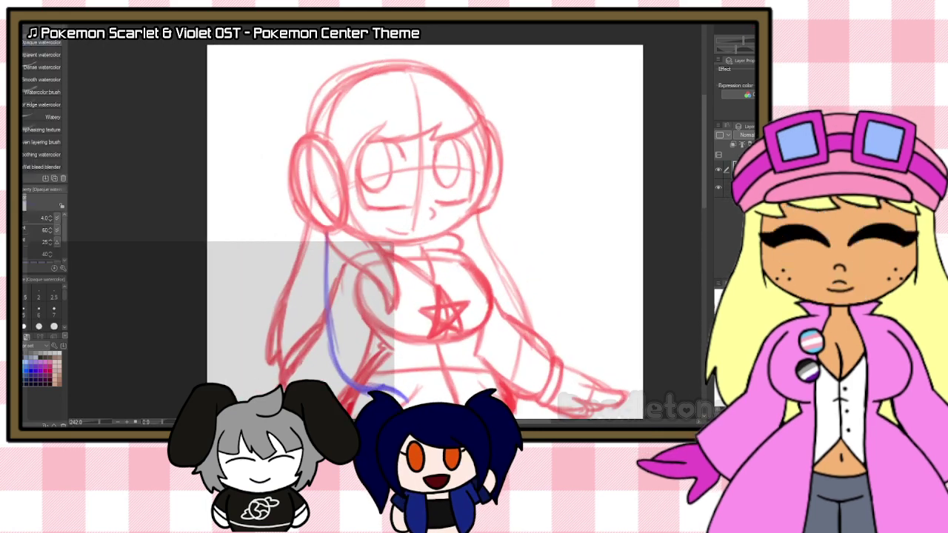
{"action": "left_click_drag", "start_coordinate": [308, 156], "coordinate": [340, 218]}
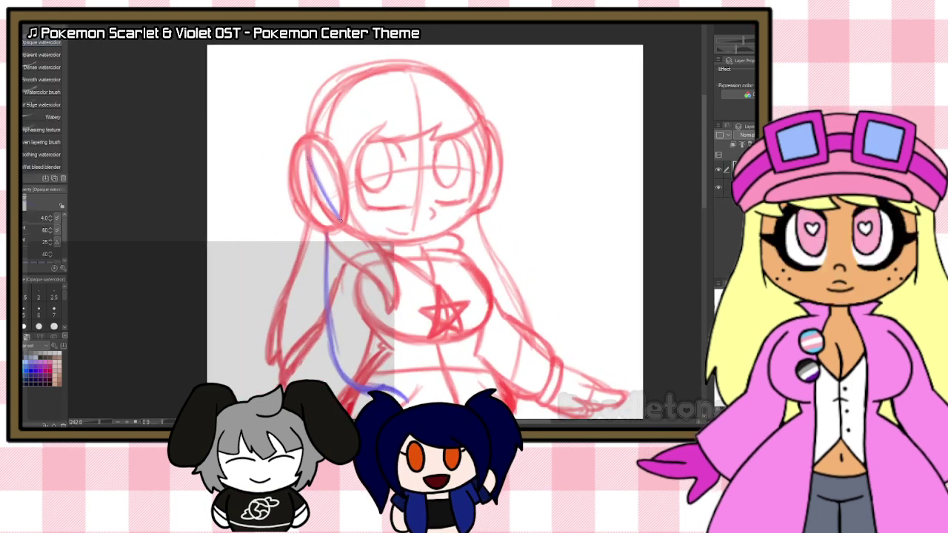
{"action": "left_click_drag", "start_coordinate": [300, 189], "coordinate": [338, 216]}
{"action": "left_click_drag", "start_coordinate": [335, 173], "coordinate": [302, 184]}
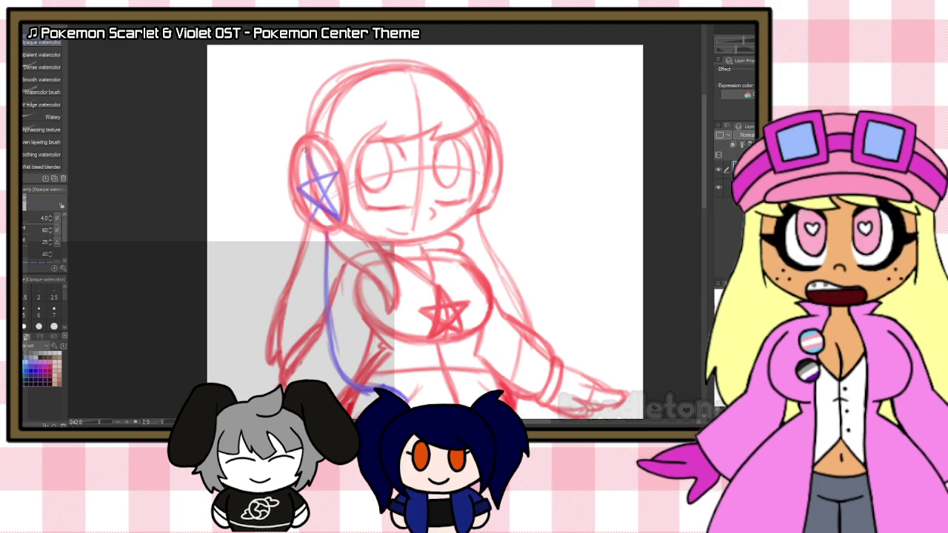
{"action": "left_click_drag", "start_coordinate": [304, 152], "coordinate": [316, 218]}
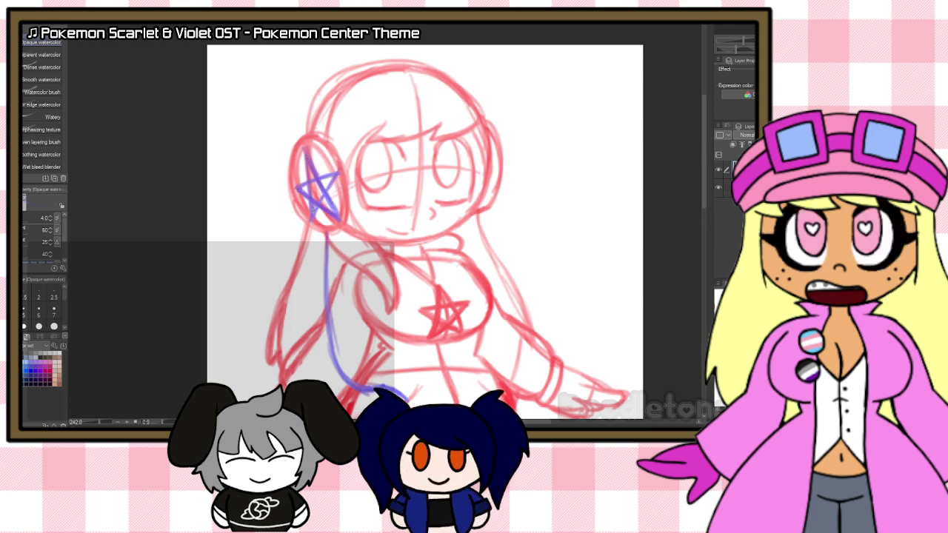
{"action": "mouse_move", "coordinate": [305, 154]}
{"action": "left_mouse_down"}
{"action": "mouse_move", "coordinate": [311, 193]}
{"action": "mouse_move", "coordinate": [338, 215]}
{"action": "left_mouse_up"}
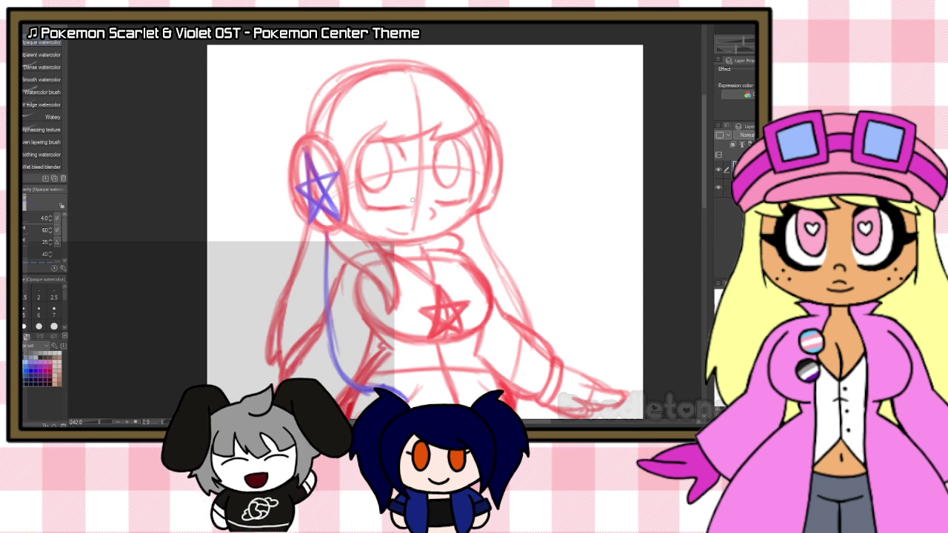
Step: Ink the near ear cup's oval and its five-pointed star in black with the G-pen on a new layer over the faded sketch
{"action": "scroll", "coordinate": [413, 200], "scroll_direction": "down", "scroll_amount": 5}
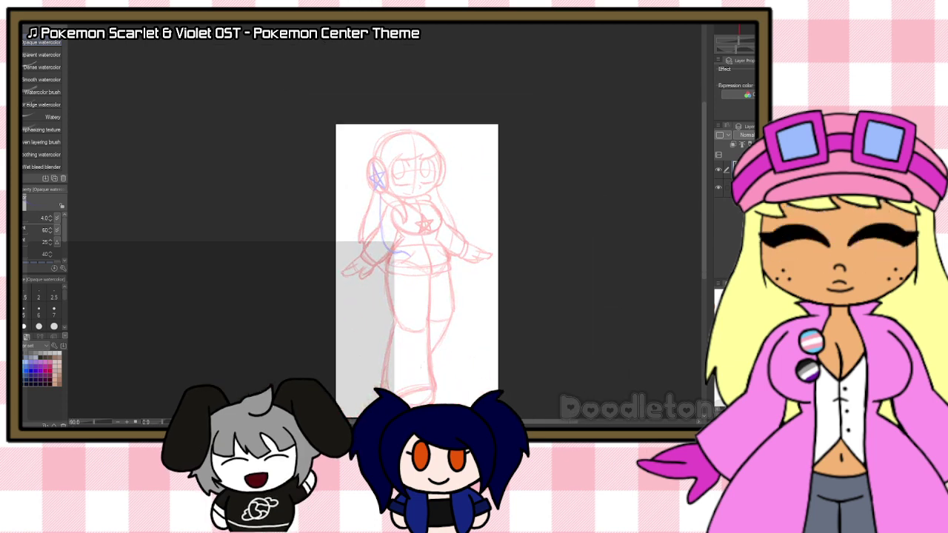
{"action": "scroll", "coordinate": [415, 259], "scroll_direction": "up", "scroll_amount": 2}
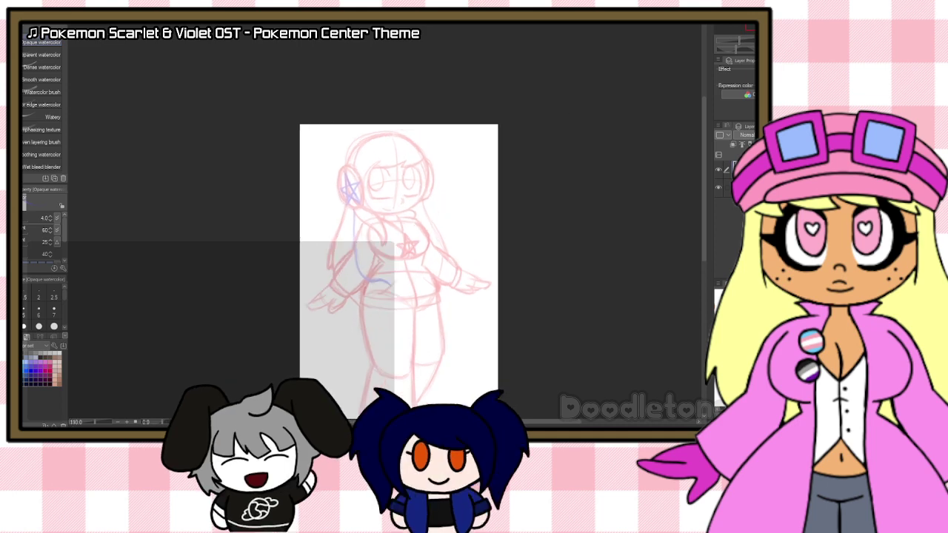
{"action": "scroll", "coordinate": [431, 161], "scroll_direction": "up", "scroll_amount": 4}
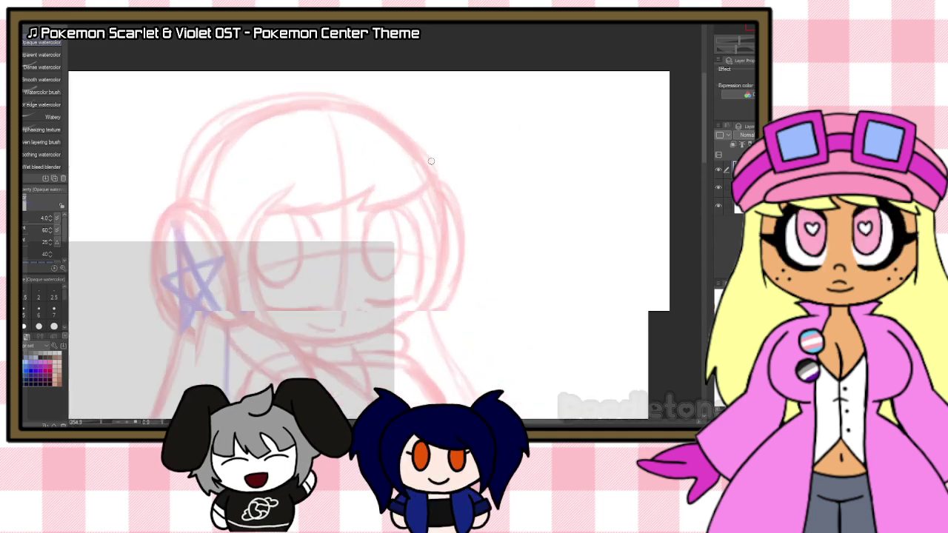
{"action": "scroll", "coordinate": [431, 161], "scroll_direction": "up", "scroll_amount": 2}
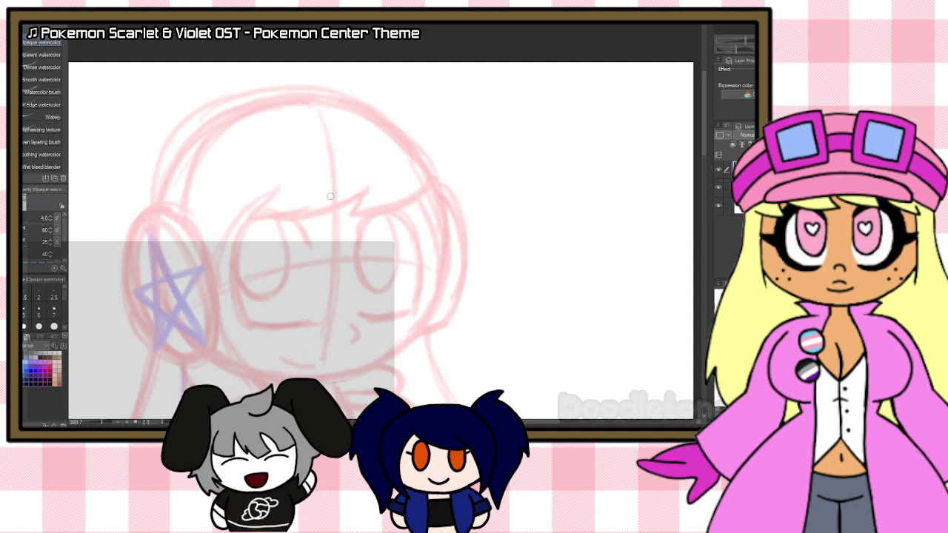
{"action": "key", "text": "p"}
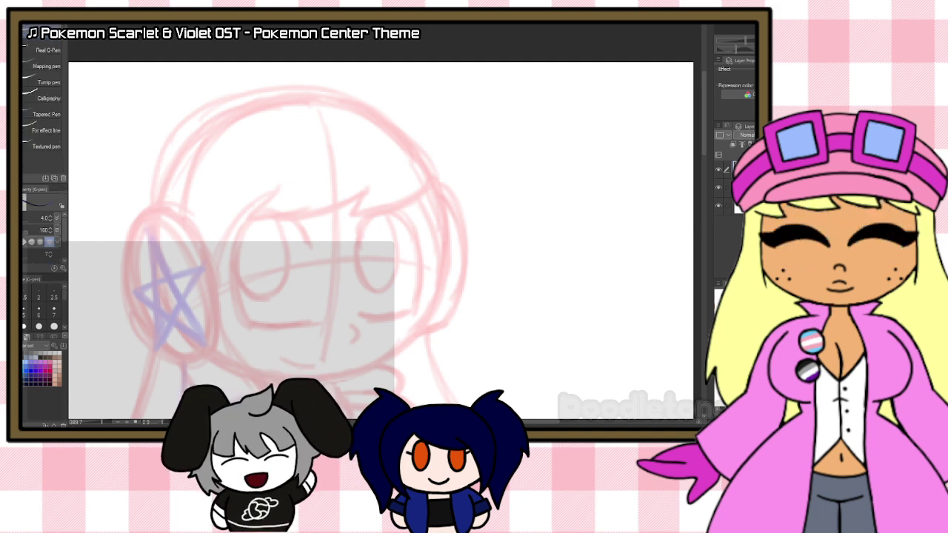
{"action": "mouse_move", "coordinate": [151, 280]}
{"action": "left_mouse_down"}
{"action": "mouse_move", "coordinate": [149, 229]}
{"action": "mouse_move", "coordinate": [171, 273]}
{"action": "left_mouse_up"}
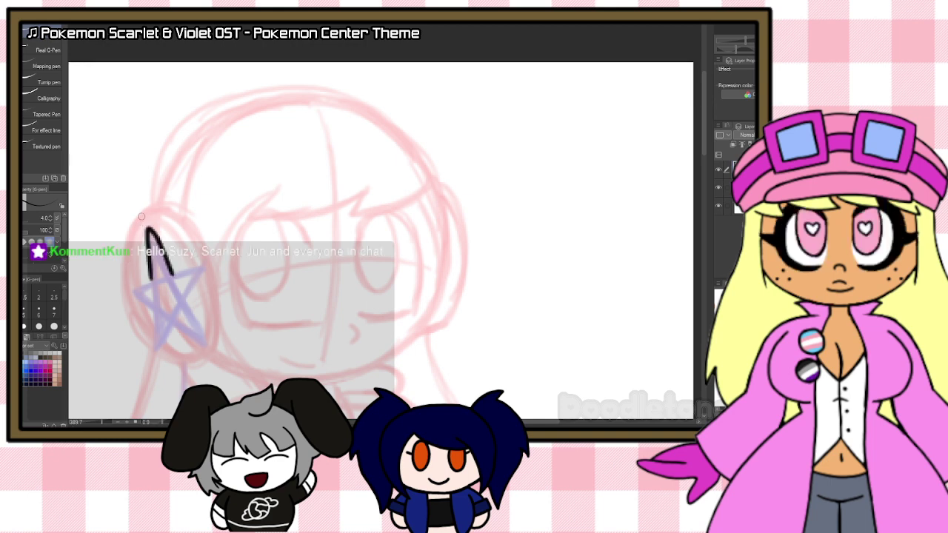
{"action": "mouse_move", "coordinate": [140, 216]}
{"action": "left_mouse_down"}
{"action": "mouse_move", "coordinate": [125, 302]}
{"action": "mouse_move", "coordinate": [143, 337]}
{"action": "mouse_move", "coordinate": [180, 361]}
{"action": "left_mouse_up"}
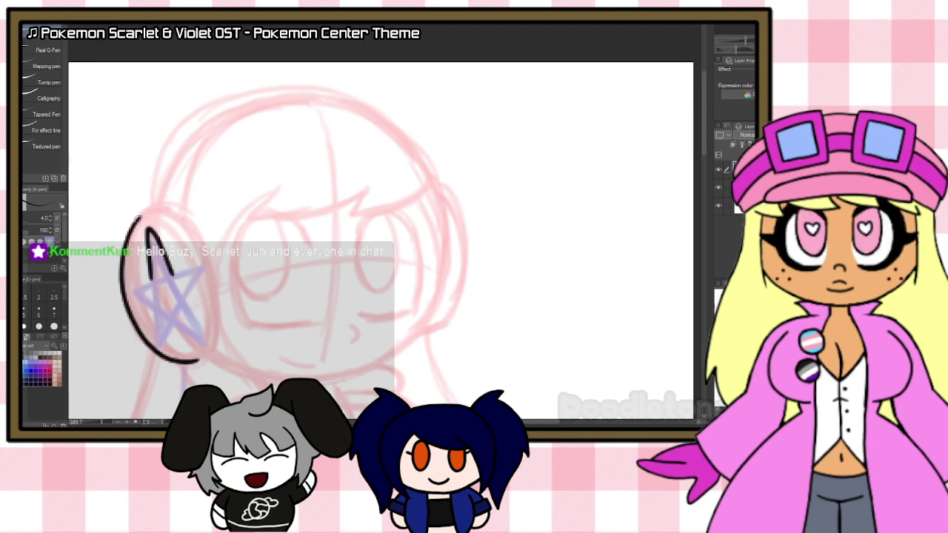
{"action": "mouse_move", "coordinate": [137, 217]}
{"action": "left_mouse_down"}
{"action": "mouse_move", "coordinate": [171, 207]}
{"action": "mouse_move", "coordinate": [187, 217]}
{"action": "mouse_move", "coordinate": [215, 308]}
{"action": "mouse_move", "coordinate": [210, 357]}
{"action": "left_mouse_up"}
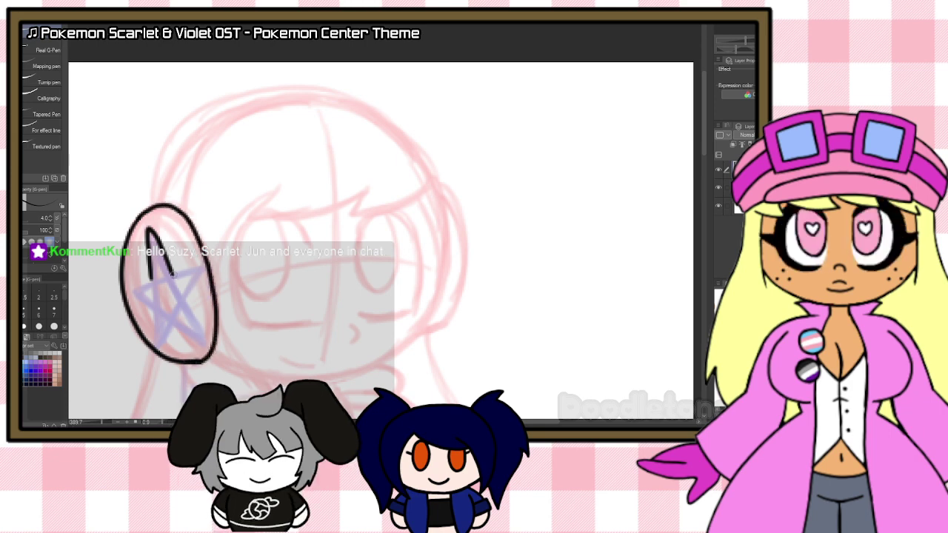
{"action": "mouse_move", "coordinate": [172, 273]}
{"action": "left_mouse_down"}
{"action": "mouse_move", "coordinate": [205, 268]}
{"action": "mouse_move", "coordinate": [183, 289]}
{"action": "mouse_move", "coordinate": [128, 293]}
{"action": "mouse_move", "coordinate": [151, 306]}
{"action": "mouse_move", "coordinate": [159, 351]}
{"action": "mouse_move", "coordinate": [189, 319]}
{"action": "mouse_move", "coordinate": [175, 328]}
{"action": "mouse_move", "coordinate": [210, 341]}
{"action": "left_mouse_up"}
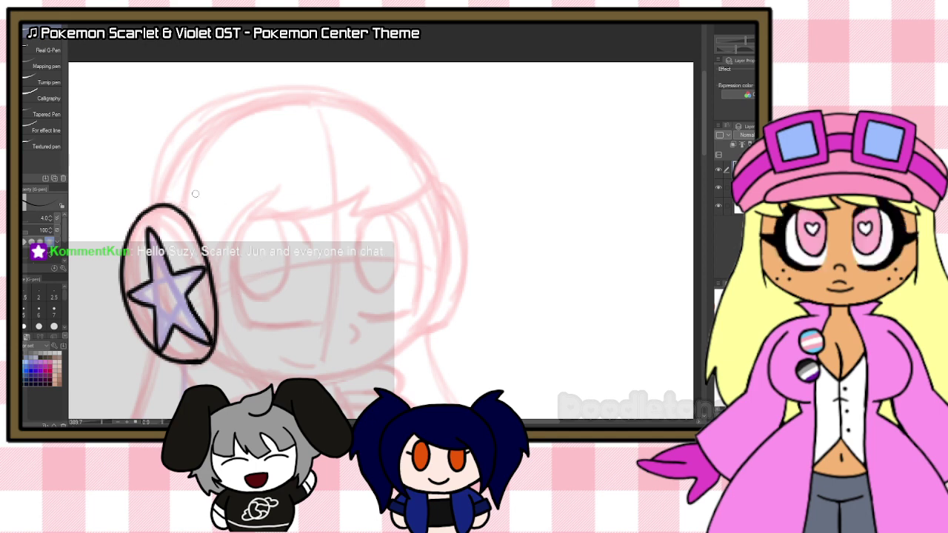
Step: Ink the inner and outer arcs of the headband over the head, plus the far ear cup's outline
{"action": "mouse_move", "coordinate": [183, 211]}
{"action": "left_mouse_down"}
{"action": "mouse_move", "coordinate": [234, 124]}
{"action": "mouse_move", "coordinate": [275, 104]}
{"action": "mouse_move", "coordinate": [318, 99]}
{"action": "mouse_move", "coordinate": [377, 117]}
{"action": "mouse_move", "coordinate": [420, 162]}
{"action": "mouse_move", "coordinate": [445, 228]}
{"action": "mouse_move", "coordinate": [441, 287]}
{"action": "mouse_move", "coordinate": [404, 349]}
{"action": "left_mouse_up"}
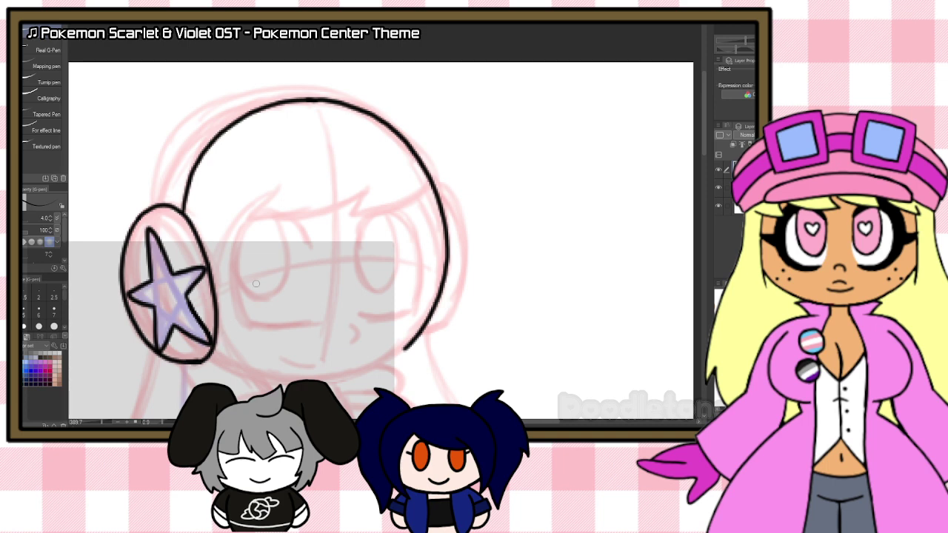
{"action": "mouse_move", "coordinate": [154, 202]}
{"action": "left_mouse_down"}
{"action": "mouse_move", "coordinate": [164, 162]}
{"action": "mouse_move", "coordinate": [189, 127]}
{"action": "mouse_move", "coordinate": [240, 97]}
{"action": "mouse_move", "coordinate": [338, 91]}
{"action": "mouse_move", "coordinate": [411, 130]}
{"action": "left_mouse_up"}
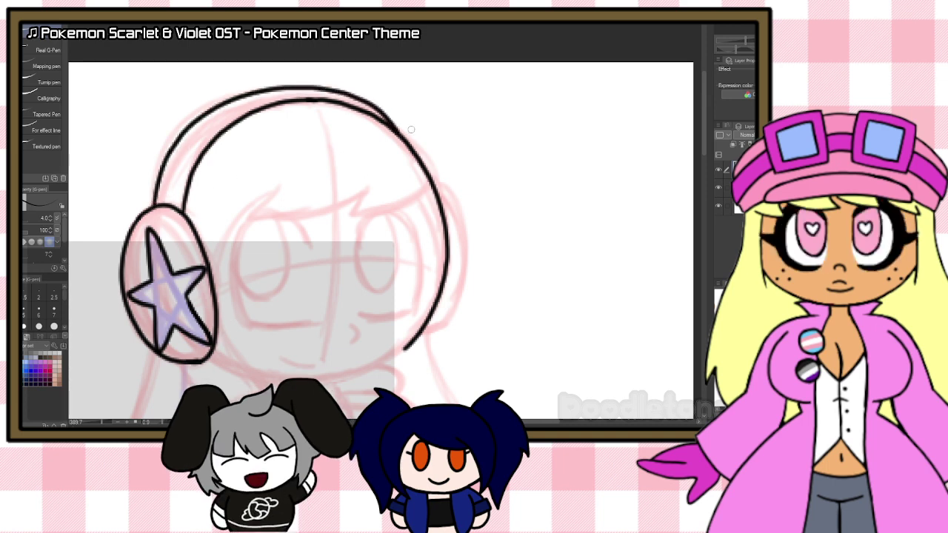
{"action": "mouse_move", "coordinate": [434, 182]}
{"action": "left_mouse_down"}
{"action": "mouse_move", "coordinate": [464, 245]}
{"action": "mouse_move", "coordinate": [420, 332]}
{"action": "left_mouse_up"}
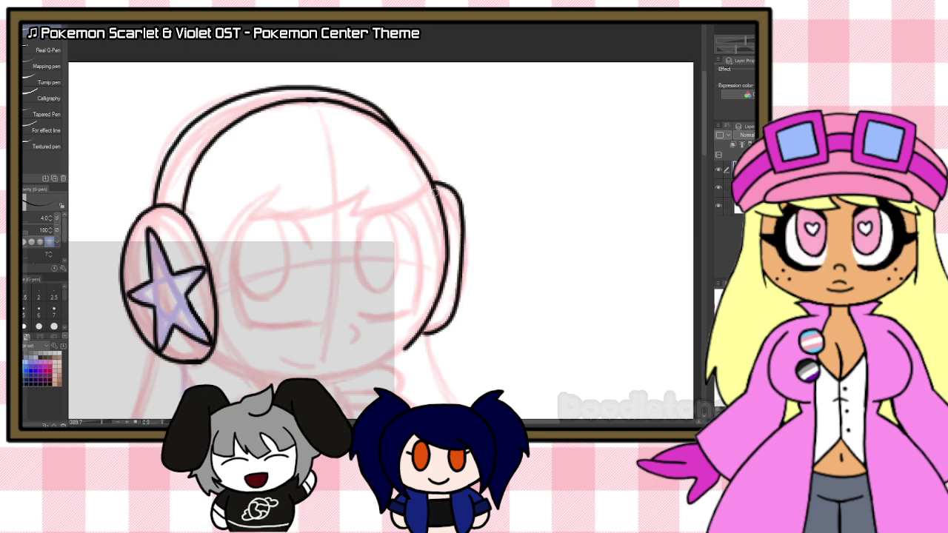
{"action": "key", "text": "ctrl+z"}
{"action": "mouse_move", "coordinate": [428, 179]}
{"action": "left_mouse_down"}
{"action": "mouse_move", "coordinate": [467, 218]}
{"action": "mouse_move", "coordinate": [470, 256]}
{"action": "mouse_move", "coordinate": [437, 328]}
{"action": "left_mouse_up"}
{"action": "key", "text": "ctrl+z"}
{"action": "mouse_move", "coordinate": [434, 184]}
{"action": "left_mouse_down"}
{"action": "mouse_move", "coordinate": [464, 241]}
{"action": "mouse_move", "coordinate": [455, 290]}
{"action": "mouse_move", "coordinate": [428, 325]}
{"action": "left_mouse_up"}
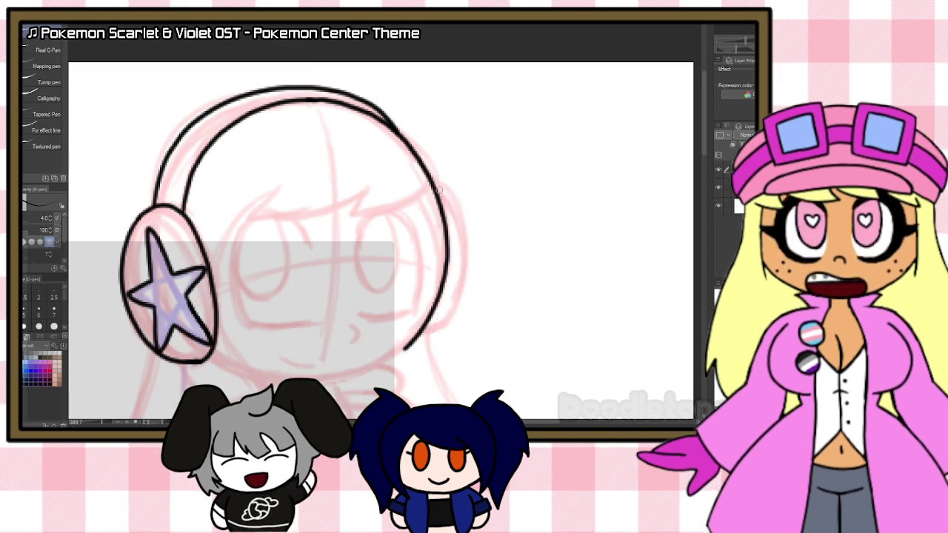
{"action": "mouse_move", "coordinate": [435, 184]}
{"action": "left_mouse_down"}
{"action": "mouse_move", "coordinate": [463, 256]}
{"action": "mouse_move", "coordinate": [444, 323]}
{"action": "mouse_move", "coordinate": [417, 337]}
{"action": "left_mouse_up"}
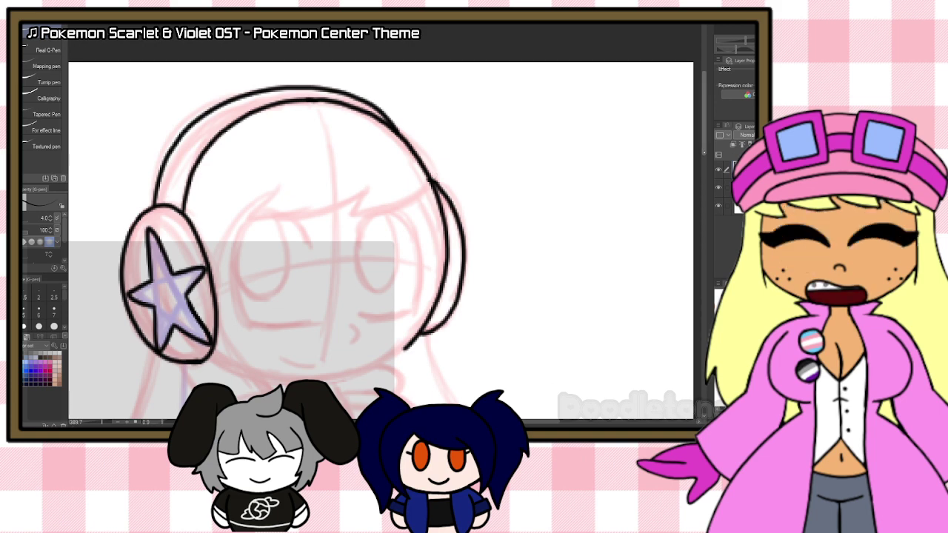
Step: Ink the jagged bangs across the forehead and the hair edge curving down to the near ear cup
{"action": "scroll", "coordinate": [381, 222], "scroll_direction": "down", "scroll_amount": 2}
{"action": "scroll", "coordinate": [264, 153], "scroll_direction": "up", "scroll_amount": 1}
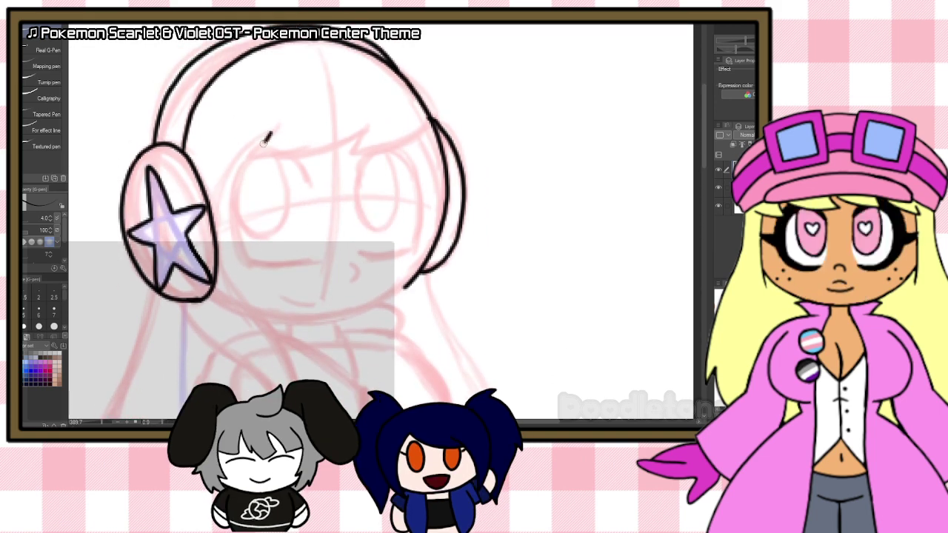
{"action": "mouse_move", "coordinate": [270, 134]}
{"action": "left_mouse_down"}
{"action": "mouse_move", "coordinate": [335, 144]}
{"action": "mouse_move", "coordinate": [365, 128]}
{"action": "mouse_move", "coordinate": [347, 152]}
{"action": "mouse_move", "coordinate": [388, 149]}
{"action": "mouse_move", "coordinate": [417, 130]}
{"action": "mouse_move", "coordinate": [442, 215]}
{"action": "left_mouse_up"}
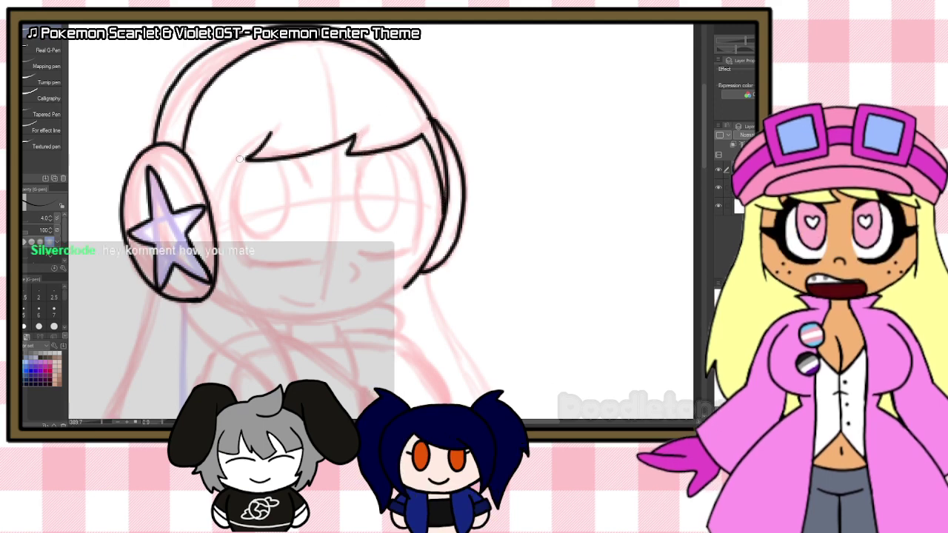
{"action": "mouse_move", "coordinate": [270, 134]}
{"action": "left_mouse_down"}
{"action": "mouse_move", "coordinate": [228, 179]}
{"action": "mouse_move", "coordinate": [220, 229]}
{"action": "left_mouse_up"}
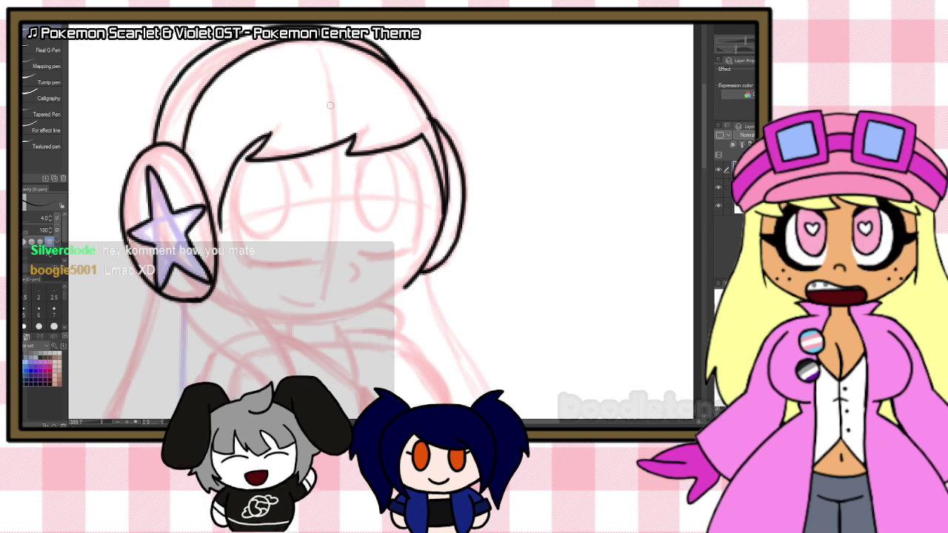
{"action": "key", "text": "ctrl+z"}
{"action": "left_click_drag", "start_coordinate": [268, 135], "coordinate": [216, 221]}
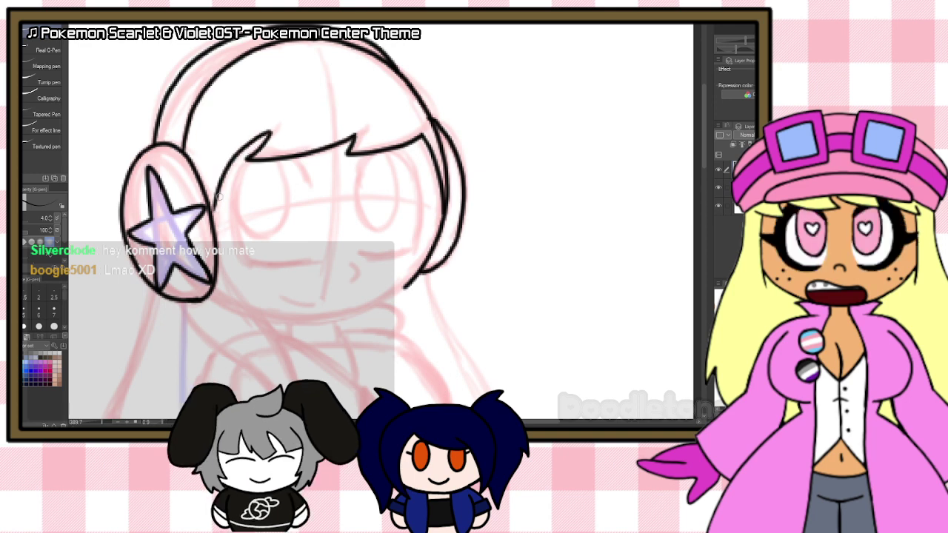
{"action": "key", "text": "ctrl+z"}
{"action": "mouse_move", "coordinate": [270, 134]}
{"action": "left_mouse_down"}
{"action": "mouse_move", "coordinate": [221, 191]}
{"action": "mouse_move", "coordinate": [215, 228]}
{"action": "left_mouse_up"}
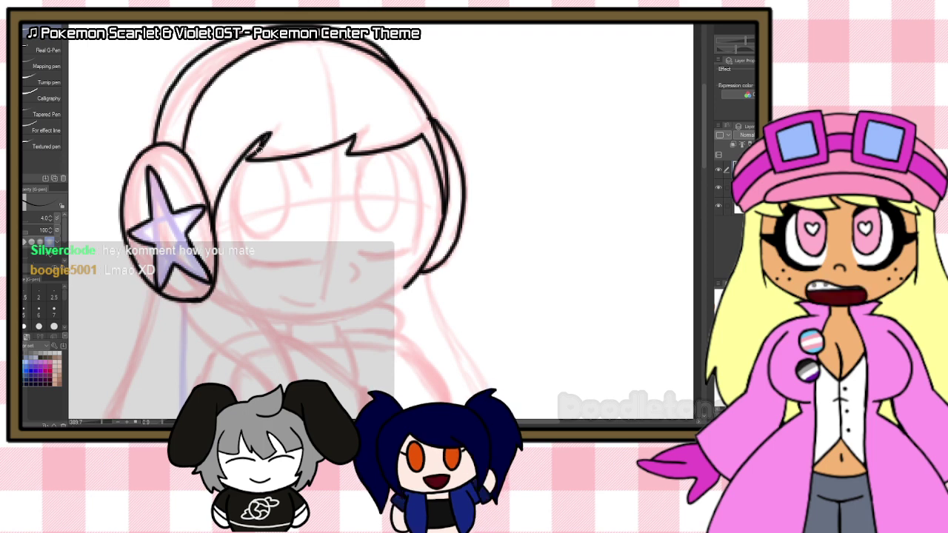
Step: Erase the overlapping lines at the bangs' tip near the star ear cup and redraw a clean point
{"action": "key", "text": "e"}
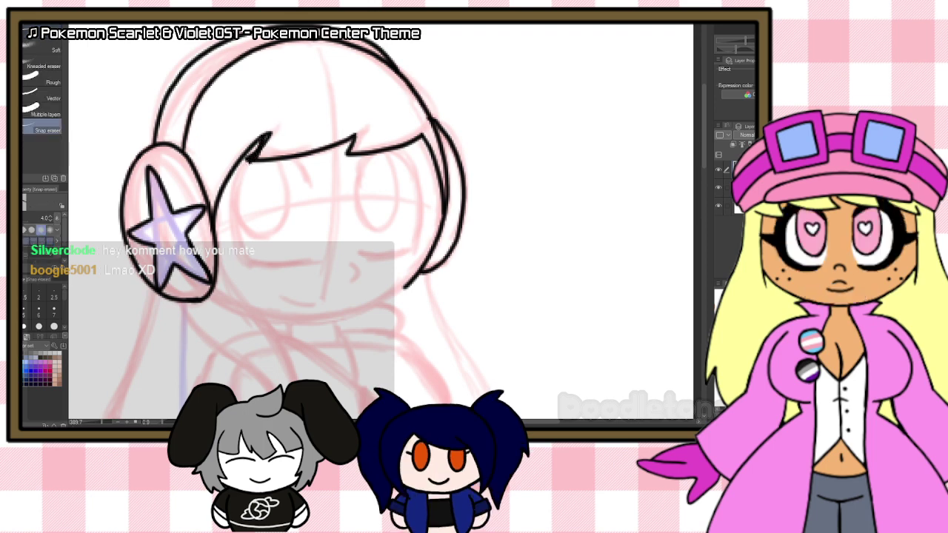
{"action": "left_click_drag", "start_coordinate": [247, 159], "coordinate": [265, 139]}
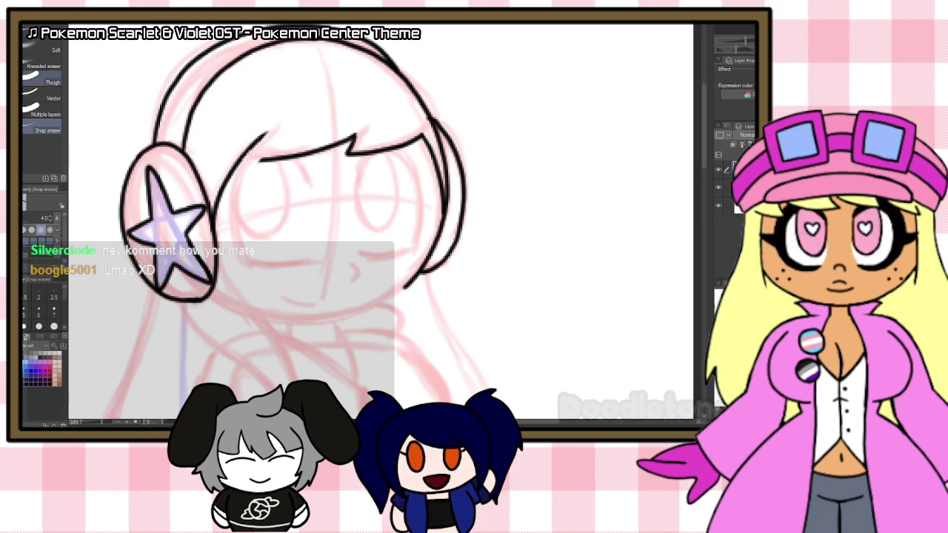
{"action": "key", "text": "p"}
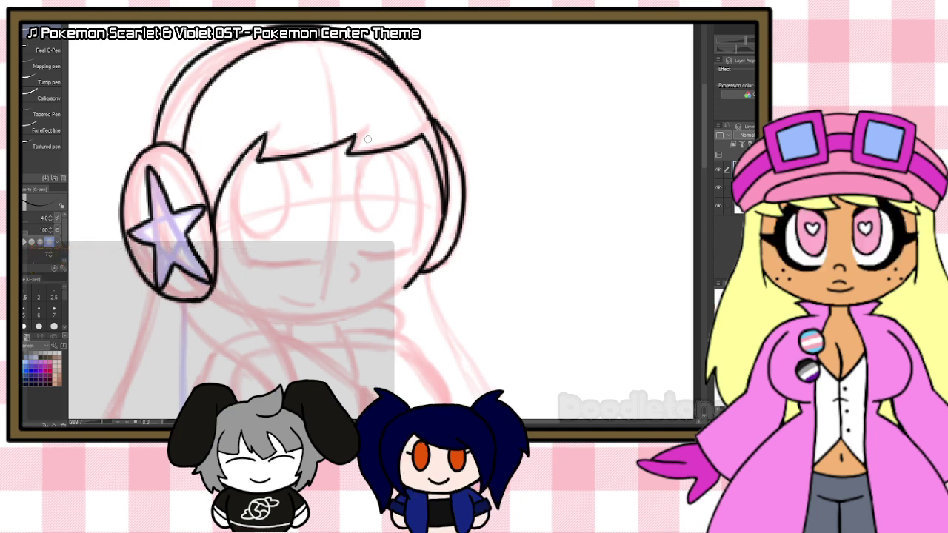
Step: Ink the pointed hair lock that curves from below the near ear cup over the chest
{"action": "key", "text": "e"}
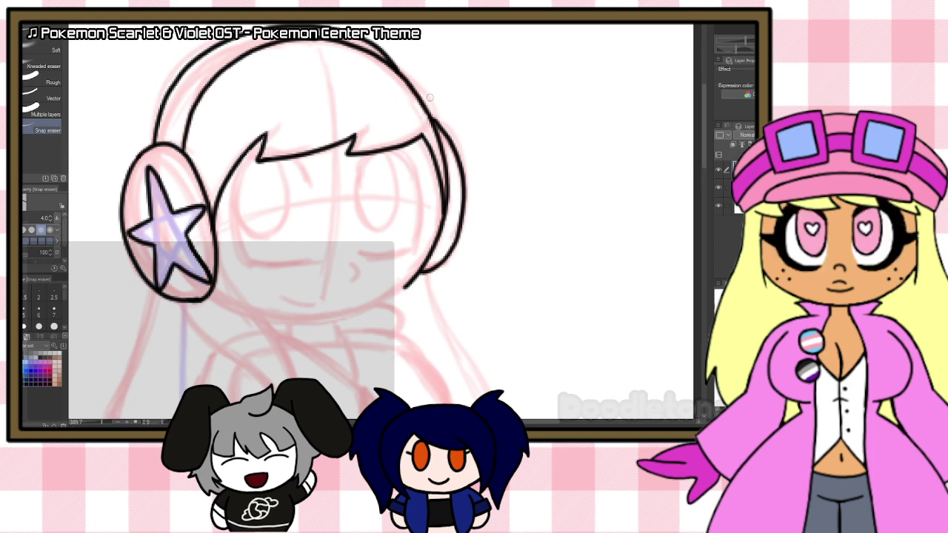
{"action": "key", "text": "p"}
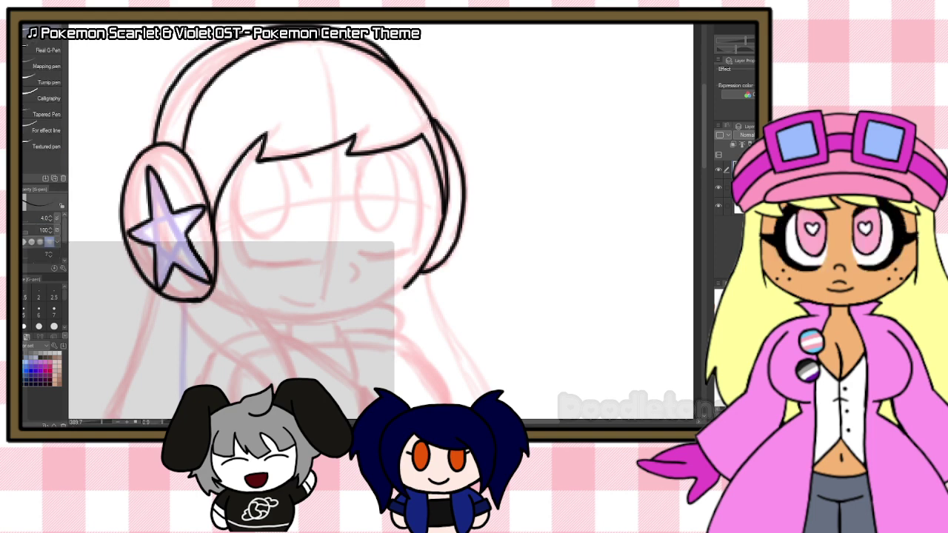
{"action": "scroll", "coordinate": [548, 161], "scroll_direction": "down", "scroll_amount": 3}
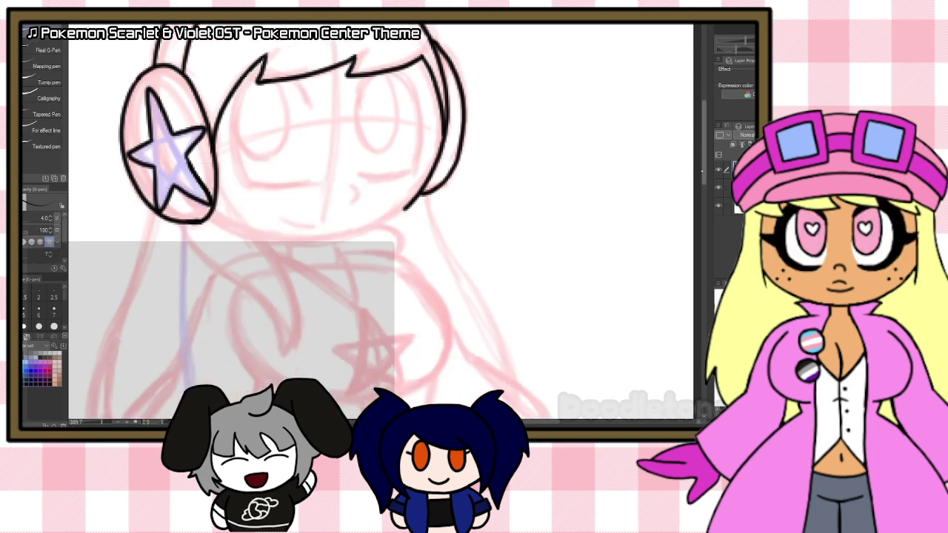
{"action": "mouse_move", "coordinate": [217, 161]}
{"action": "left_mouse_down"}
{"action": "mouse_move", "coordinate": [285, 248]}
{"action": "mouse_move", "coordinate": [281, 322]}
{"action": "mouse_move", "coordinate": [190, 211]}
{"action": "left_mouse_up"}
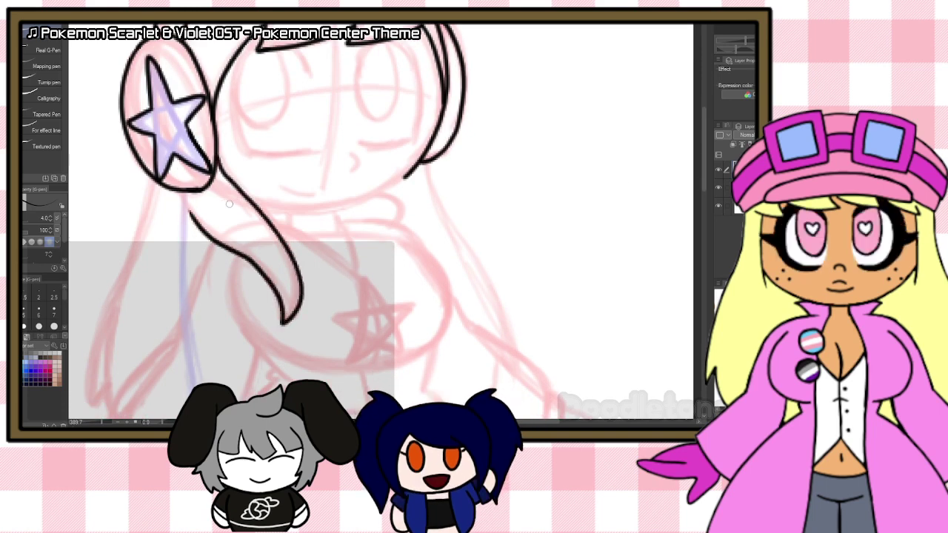
{"action": "key", "text": "ctrl+z"}
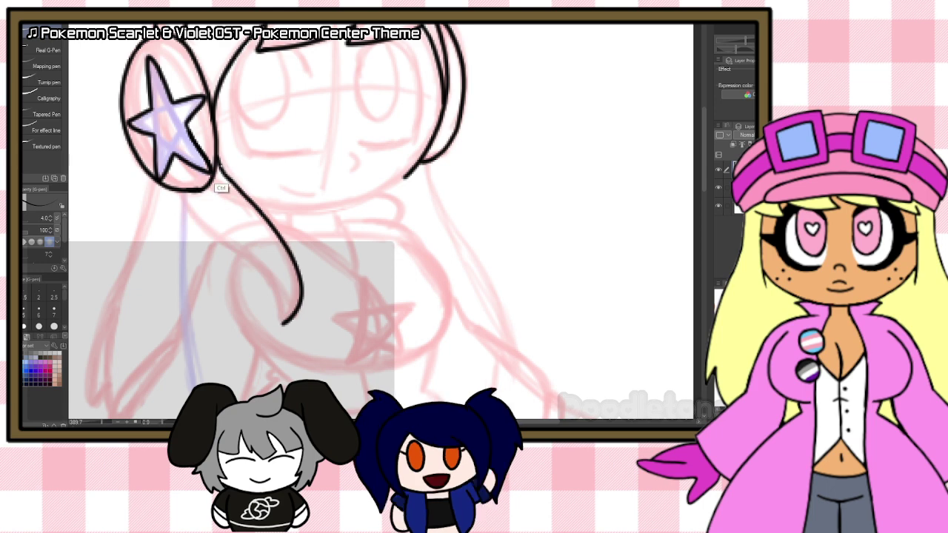
{"action": "key", "text": "ctrl+z"}
{"action": "mouse_move", "coordinate": [217, 157]}
{"action": "left_mouse_down"}
{"action": "mouse_move", "coordinate": [292, 264]}
{"action": "mouse_move", "coordinate": [295, 308]}
{"action": "mouse_move", "coordinate": [282, 326]}
{"action": "mouse_move", "coordinate": [274, 286]}
{"action": "mouse_move", "coordinate": [197, 222]}
{"action": "mouse_move", "coordinate": [259, 268]}
{"action": "mouse_move", "coordinate": [283, 328]}
{"action": "left_mouse_up"}
{"action": "key", "text": "ctrl+z"}
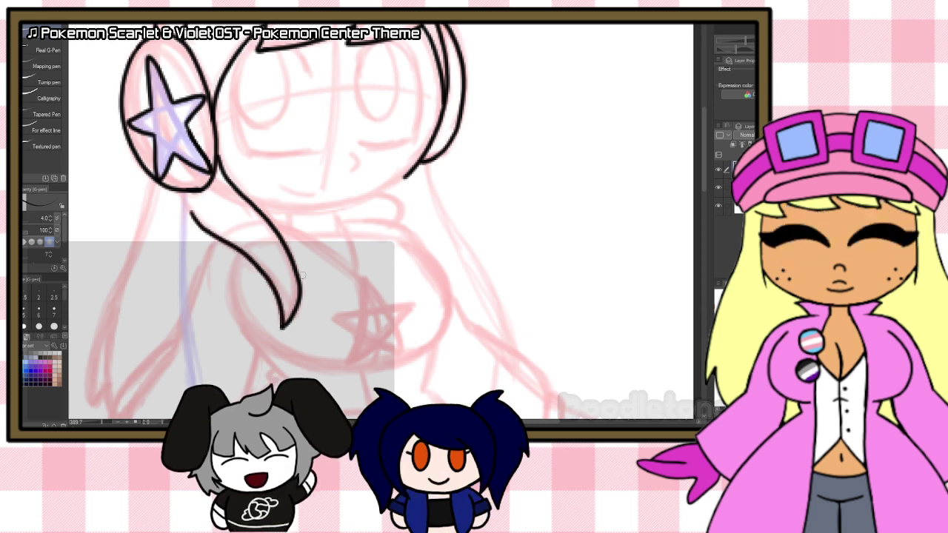
Step: Ink the headphone cord from the bottom of the near ear cup down to the jacket's waist in one long curve
{"action": "mouse_move", "coordinate": [183, 199]}
{"action": "left_mouse_down"}
{"action": "mouse_move", "coordinate": [178, 283]}
{"action": "mouse_move", "coordinate": [194, 372]}
{"action": "left_mouse_up"}
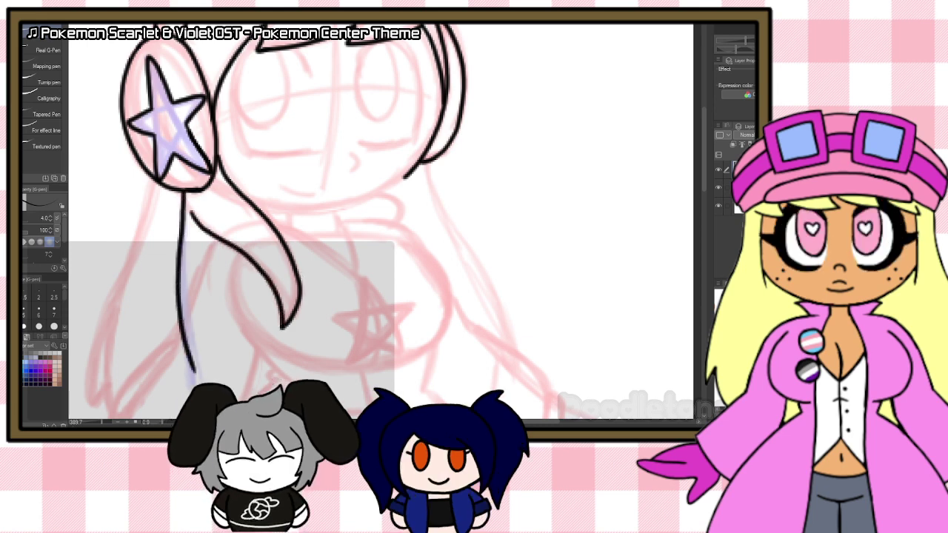
{"action": "scroll", "coordinate": [414, 222], "scroll_direction": "down", "scroll_amount": 3}
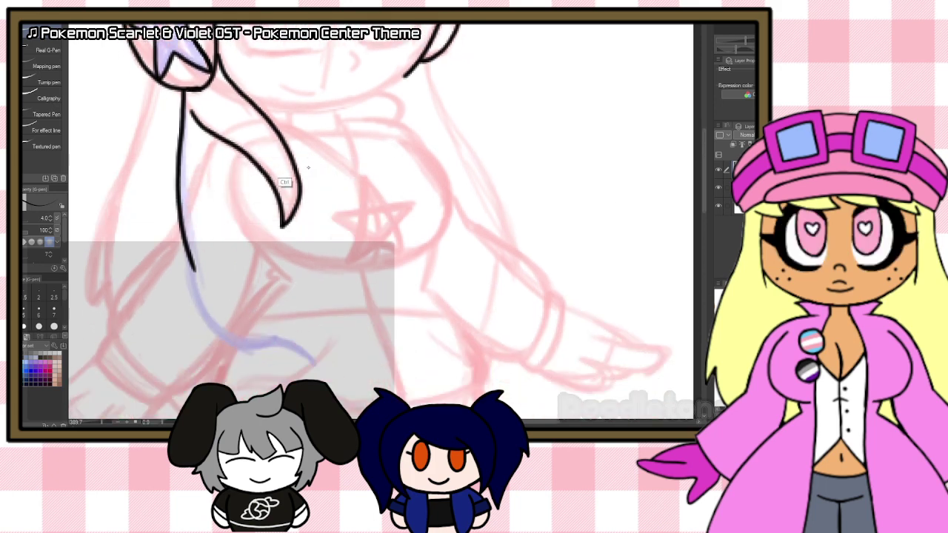
{"action": "key", "text": "ctrl+z"}
{"action": "mouse_move", "coordinate": [188, 89]}
{"action": "left_mouse_down"}
{"action": "mouse_move", "coordinate": [181, 224]}
{"action": "mouse_move", "coordinate": [209, 317]}
{"action": "mouse_move", "coordinate": [249, 354]}
{"action": "mouse_move", "coordinate": [298, 353]}
{"action": "left_mouse_up"}
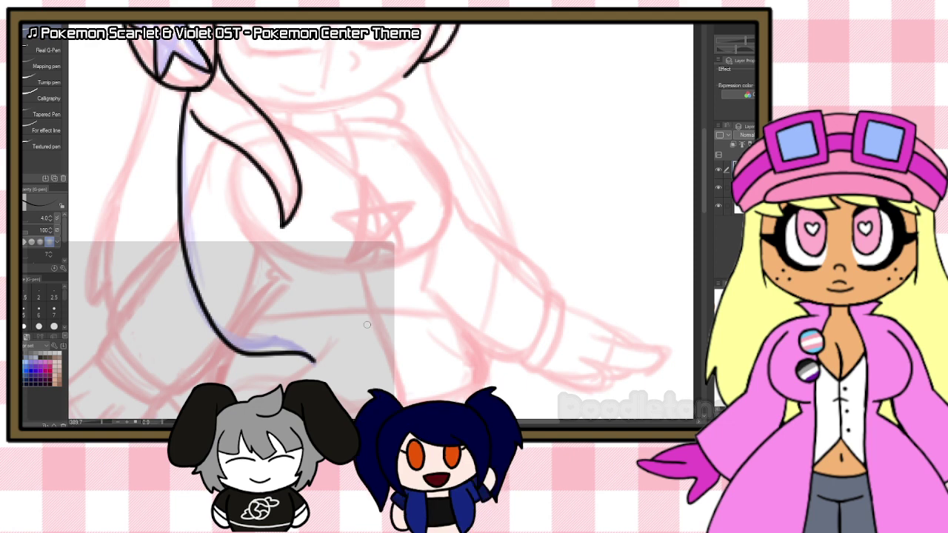
Step: Ink the jaw and chin line, joining the far cheek to the hair lock beside the near ear cup
{"action": "scroll", "coordinate": [278, 297], "scroll_direction": "up", "scroll_amount": 4}
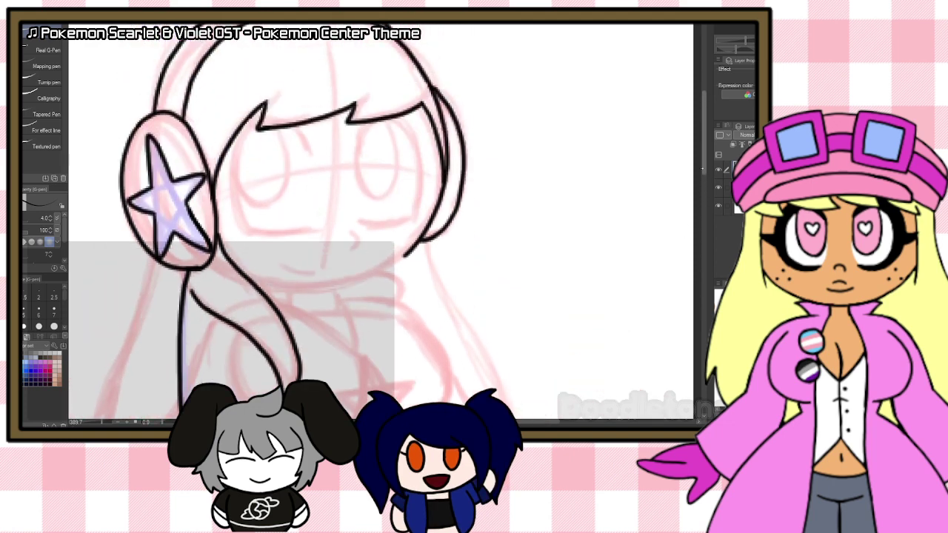
{"action": "mouse_move", "coordinate": [247, 291]}
{"action": "left_mouse_down"}
{"action": "mouse_move", "coordinate": [290, 300]}
{"action": "mouse_move", "coordinate": [361, 292]}
{"action": "mouse_move", "coordinate": [412, 255]}
{"action": "mouse_move", "coordinate": [358, 292]}
{"action": "mouse_move", "coordinate": [293, 292]}
{"action": "mouse_move", "coordinate": [313, 299]}
{"action": "left_mouse_up"}
{"action": "key", "text": "ctrl+z"}
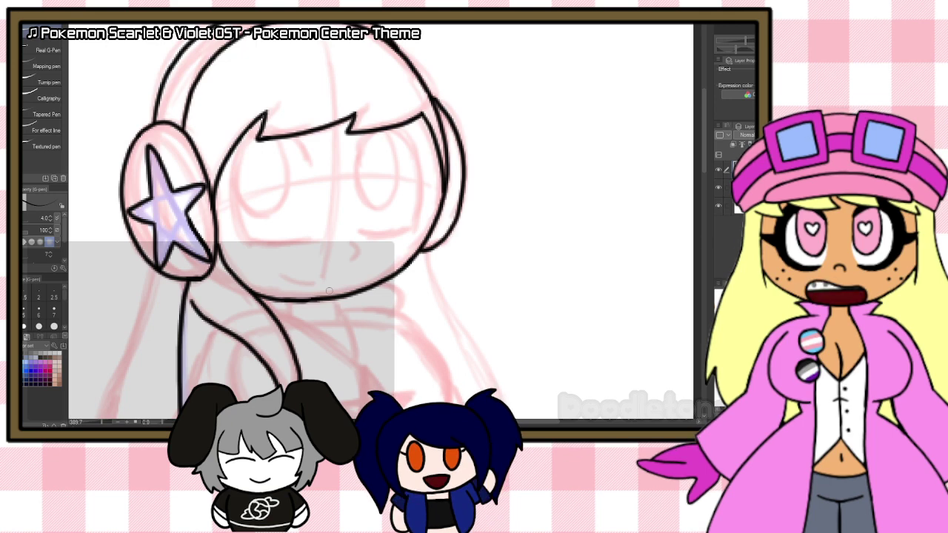
{"action": "key", "text": "ctrl+z"}
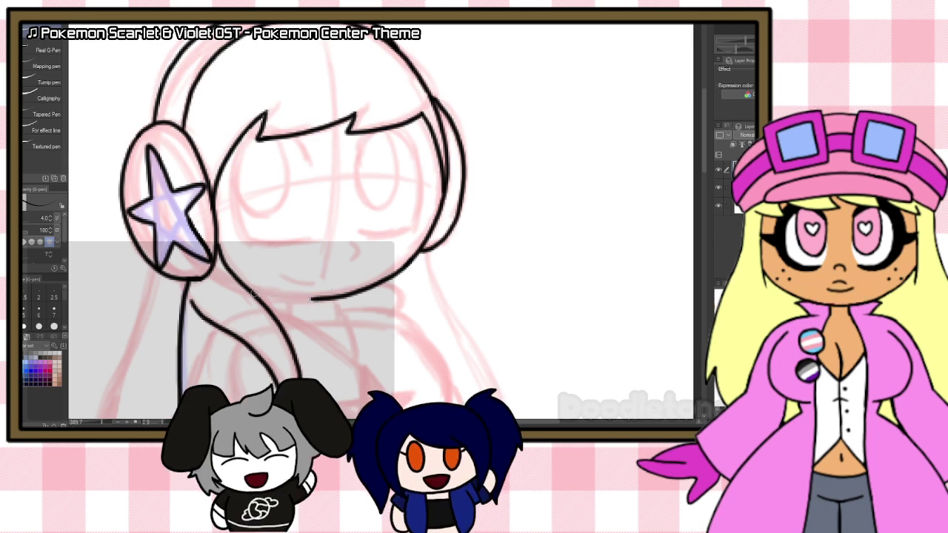
{"action": "left_click_drag", "start_coordinate": [250, 290], "coordinate": [319, 299]}
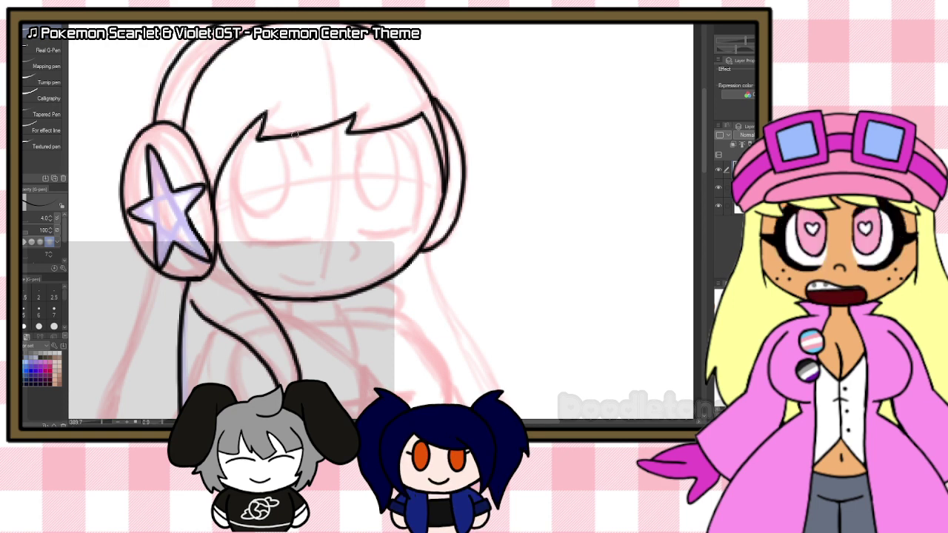
Step: Ink the outlines of both eyes, with short curved inner edges, long outer edges and flat lower lids
{"action": "left_click_drag", "start_coordinate": [301, 137], "coordinate": [309, 163]}
{"action": "mouse_move", "coordinate": [259, 132]}
{"action": "left_mouse_down"}
{"action": "mouse_move", "coordinate": [231, 187]}
{"action": "mouse_move", "coordinate": [238, 239]}
{"action": "mouse_move", "coordinate": [291, 245]}
{"action": "left_mouse_up"}
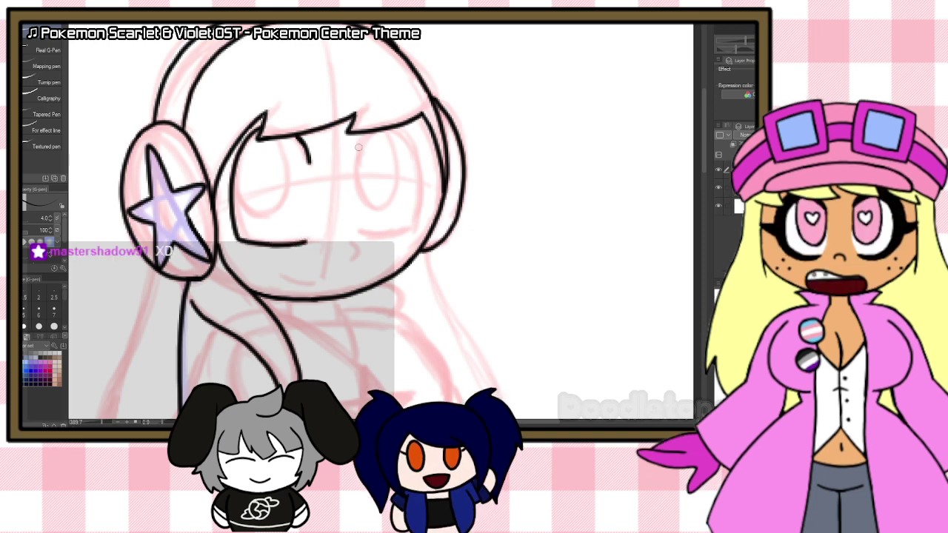
{"action": "left_click_drag", "start_coordinate": [354, 164], "coordinate": [371, 133]}
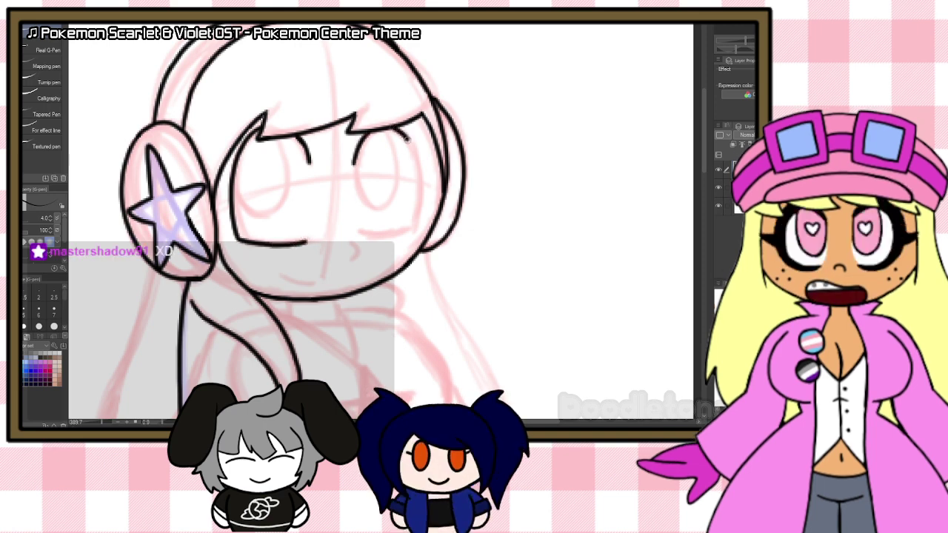
{"action": "mouse_move", "coordinate": [413, 165]}
{"action": "left_mouse_down"}
{"action": "mouse_move", "coordinate": [410, 236]}
{"action": "mouse_move", "coordinate": [361, 238]}
{"action": "left_mouse_up"}
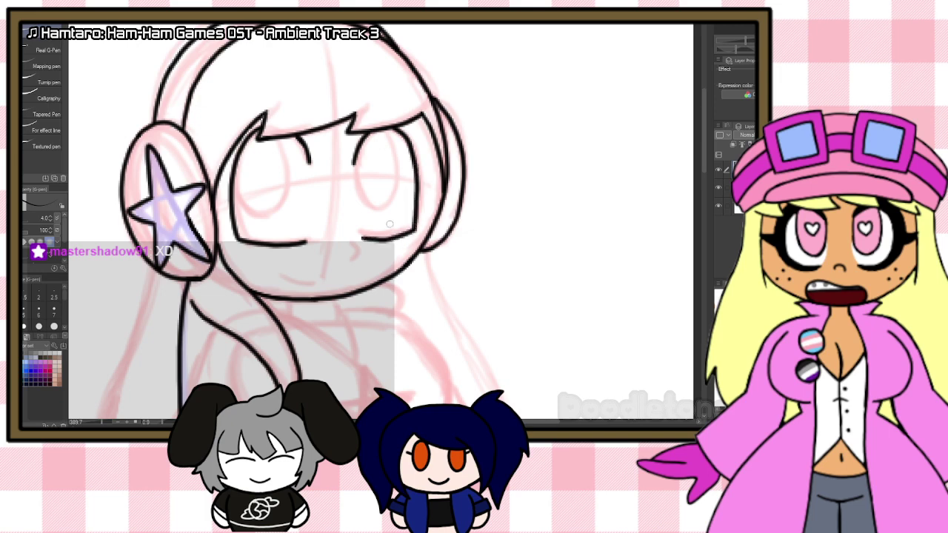
Step: Ink the tall oval irises of both eyes, plus the small nose and smile
{"action": "mouse_move", "coordinate": [234, 171]}
{"action": "left_mouse_down"}
{"action": "mouse_move", "coordinate": [257, 212]}
{"action": "mouse_move", "coordinate": [277, 202]}
{"action": "mouse_move", "coordinate": [285, 140]}
{"action": "left_mouse_up"}
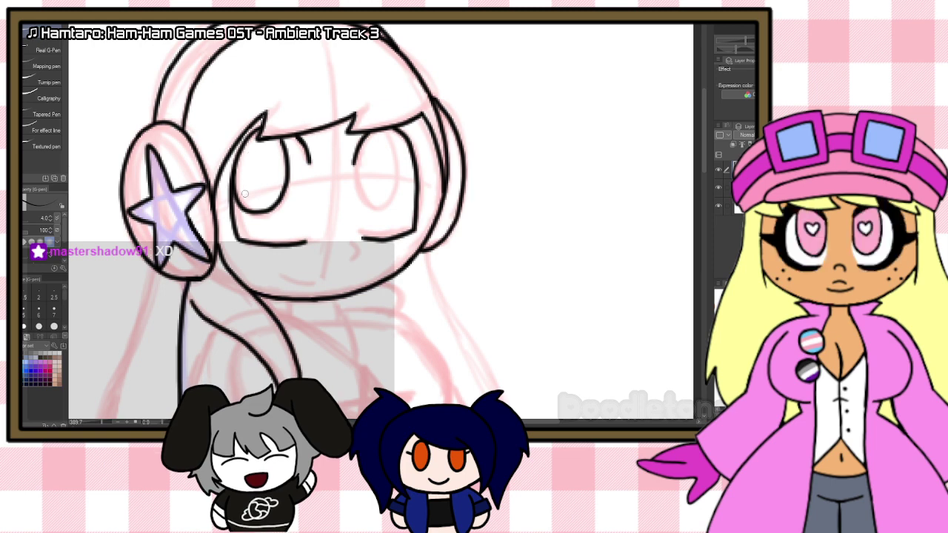
{"action": "key", "text": "ctrl+z"}
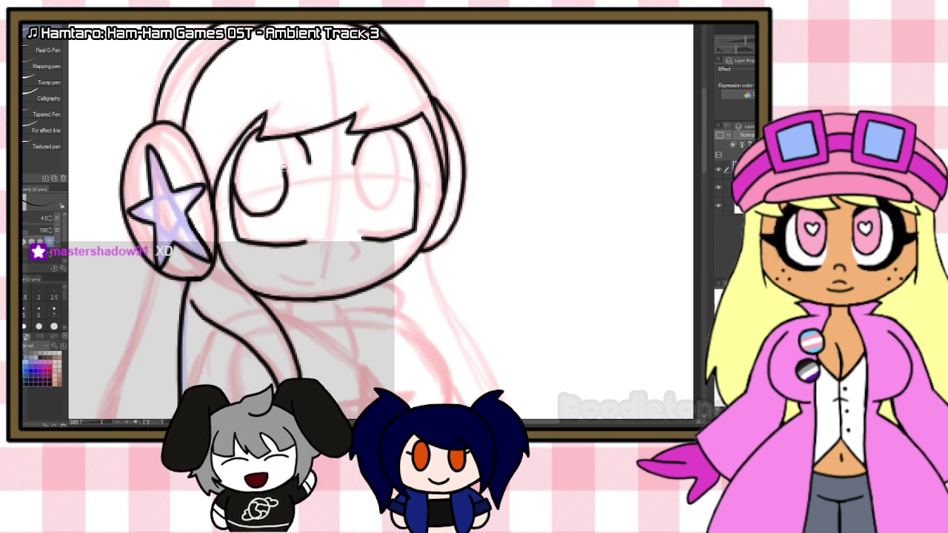
{"action": "mouse_move", "coordinate": [276, 139]}
{"action": "left_mouse_down"}
{"action": "mouse_move", "coordinate": [285, 171]}
{"action": "mouse_move", "coordinate": [270, 213]}
{"action": "mouse_move", "coordinate": [245, 208]}
{"action": "mouse_move", "coordinate": [234, 185]}
{"action": "left_mouse_up"}
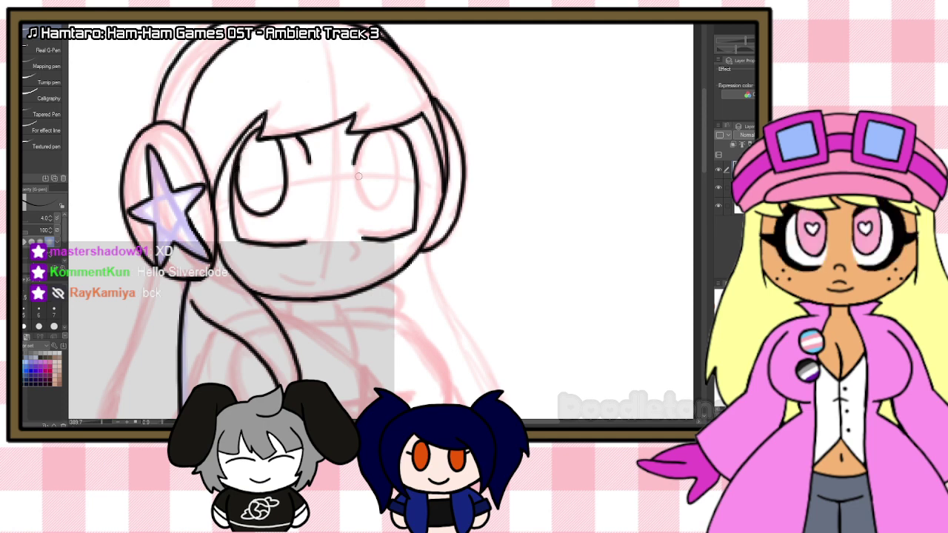
{"action": "mouse_move", "coordinate": [354, 160]}
{"action": "left_mouse_down"}
{"action": "mouse_move", "coordinate": [371, 208]}
{"action": "mouse_move", "coordinate": [403, 175]}
{"action": "mouse_move", "coordinate": [391, 126]}
{"action": "mouse_move", "coordinate": [379, 141]}
{"action": "mouse_move", "coordinate": [373, 207]}
{"action": "mouse_move", "coordinate": [392, 122]}
{"action": "left_mouse_up"}
{"action": "key", "text": "ctrl+z"}
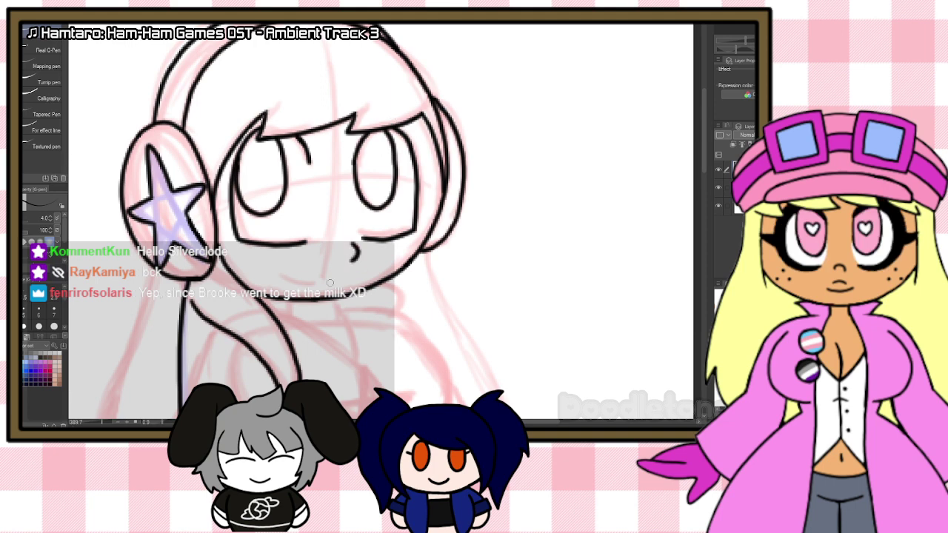
{"action": "left_click_drag", "start_coordinate": [284, 277], "coordinate": [320, 281]}
Step: Ink the neck, the pointed collar edge below it and the rounded hood bulge beside the far jaw
{"action": "scroll", "coordinate": [661, 149], "scroll_direction": "down", "scroll_amount": 4}
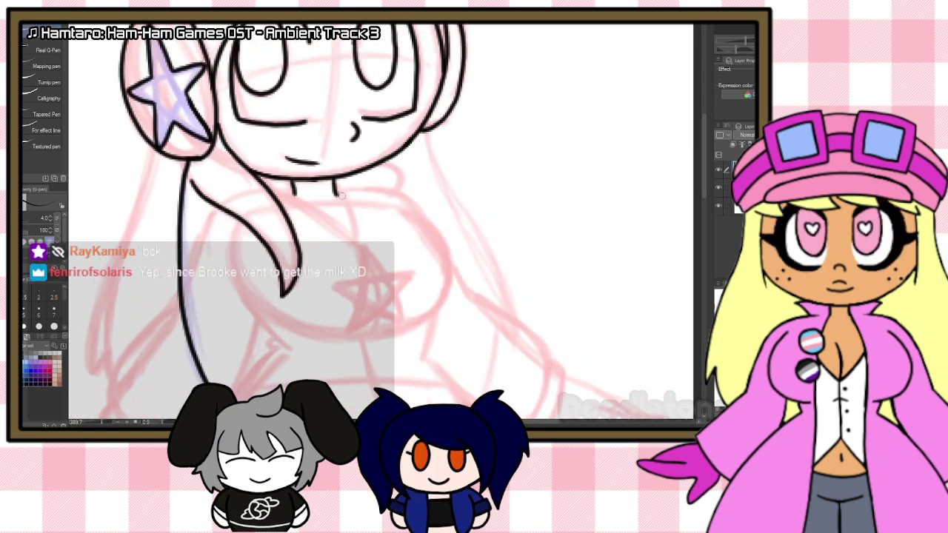
{"action": "left_click_drag", "start_coordinate": [340, 194], "coordinate": [358, 244]}
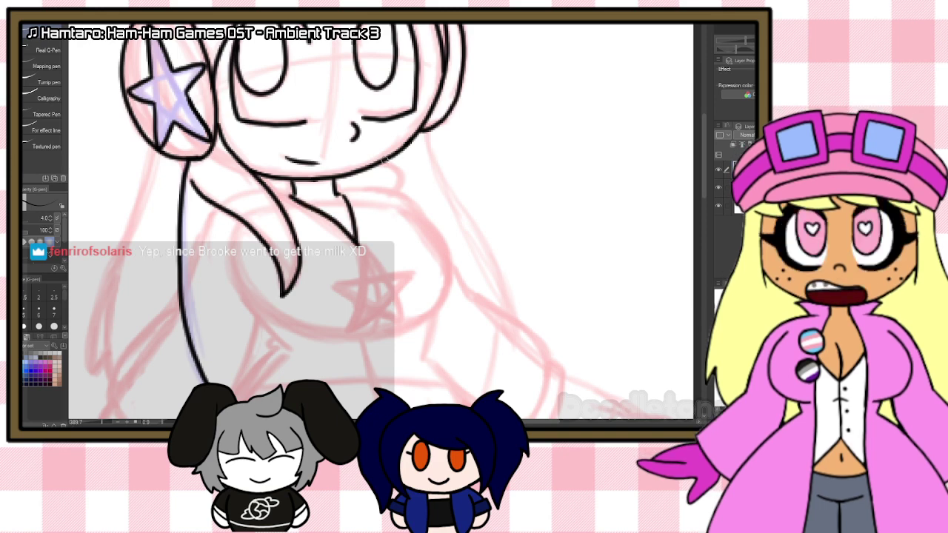
{"action": "left_click_drag", "start_coordinate": [385, 158], "coordinate": [403, 198]}
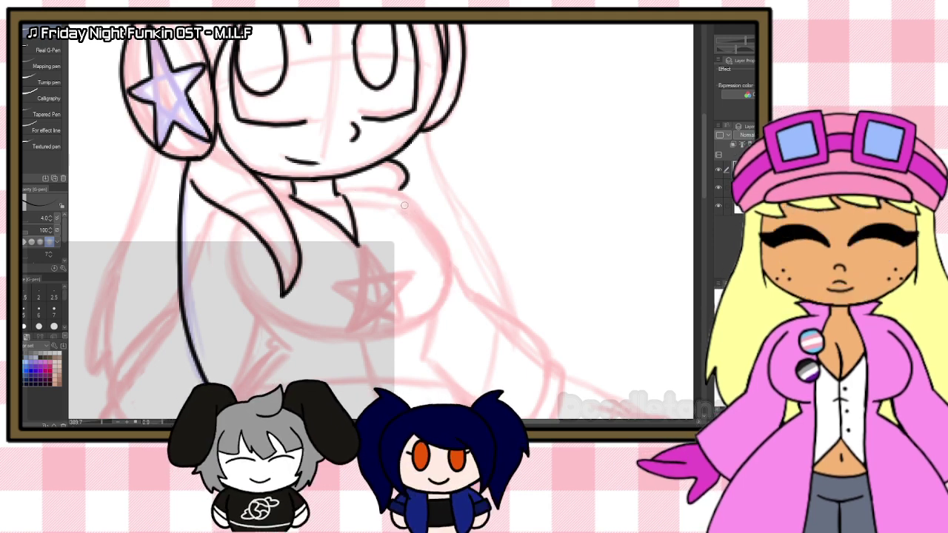
Step: Ink the jacket's chest curves on both sides and the far shoulder line running out from the collar
{"action": "mouse_move", "coordinate": [405, 208]}
{"action": "left_mouse_down"}
{"action": "mouse_move", "coordinate": [449, 260]}
{"action": "mouse_move", "coordinate": [447, 295]}
{"action": "mouse_move", "coordinate": [415, 326]}
{"action": "left_mouse_up"}
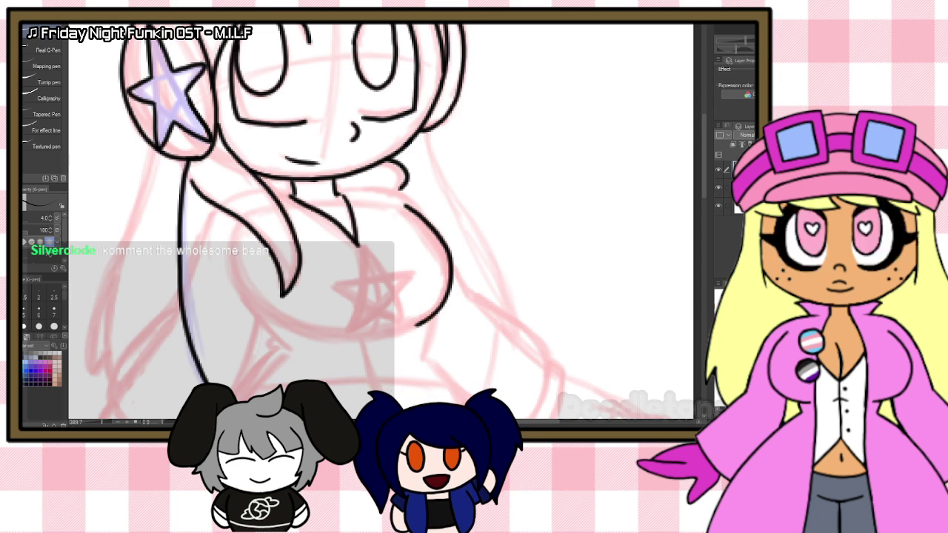
{"action": "left_click_drag", "start_coordinate": [231, 248], "coordinate": [316, 333]}
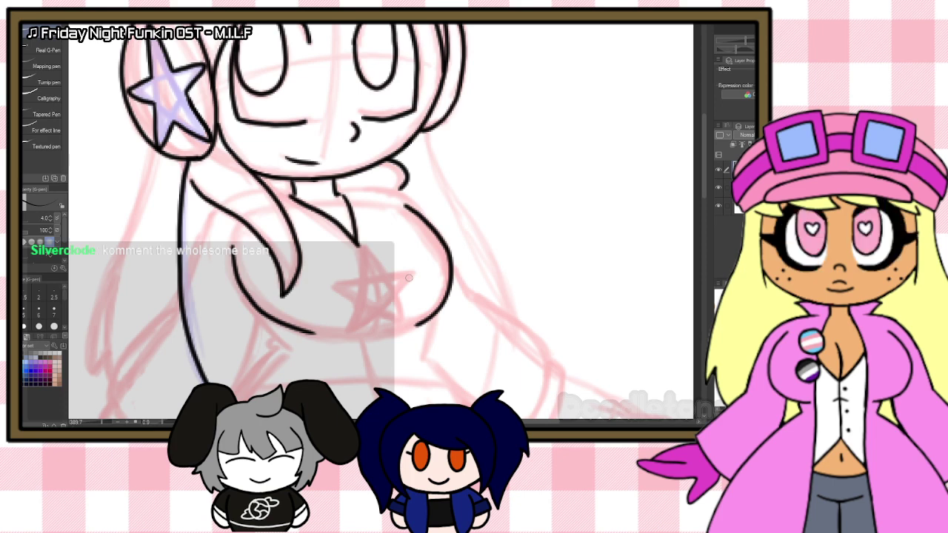
{"action": "mouse_move", "coordinate": [377, 190]}
{"action": "left_mouse_down"}
{"action": "mouse_move", "coordinate": [418, 198]}
{"action": "mouse_move", "coordinate": [437, 213]}
{"action": "left_mouse_up"}
{"action": "left_click_drag", "start_coordinate": [387, 190], "coordinate": [428, 219]}
{"action": "key", "text": "ctrl+z"}
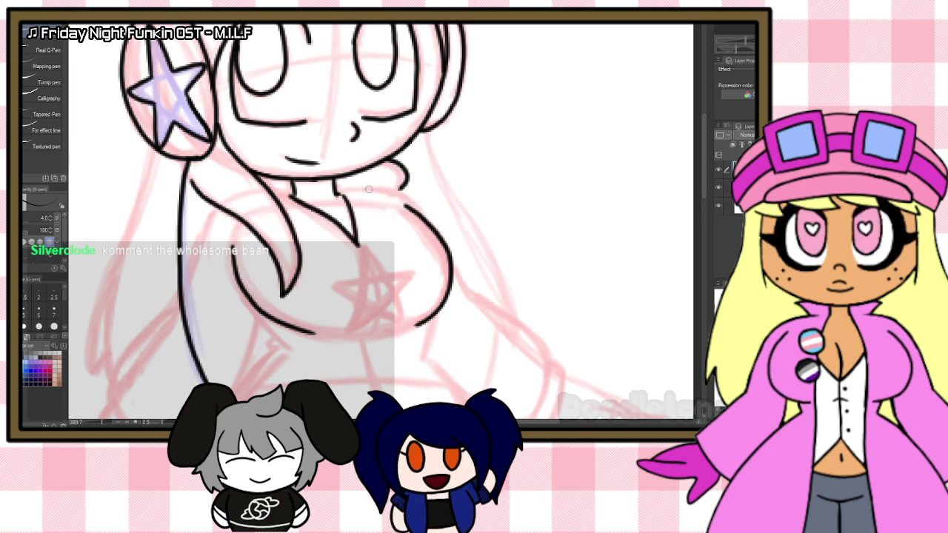
{"action": "left_click_drag", "start_coordinate": [370, 190], "coordinate": [432, 220]}
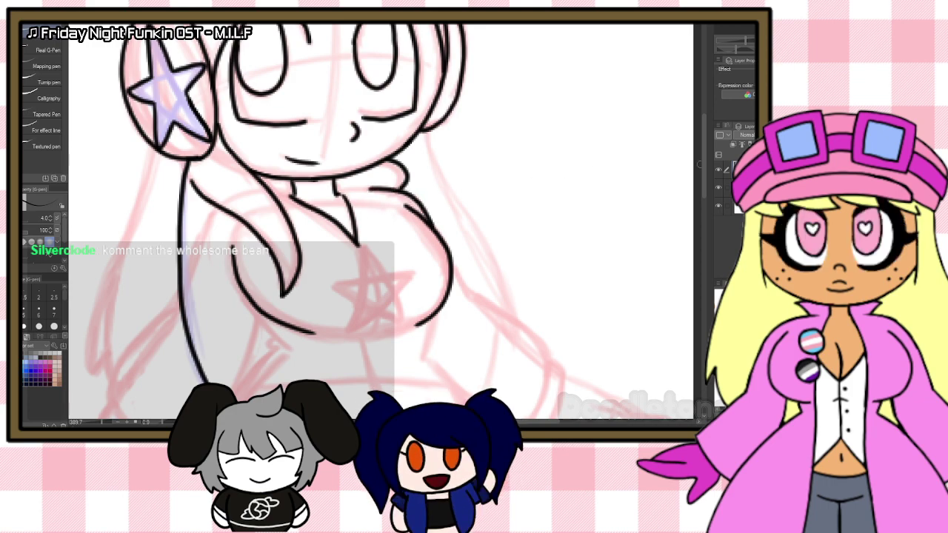
Step: Ink the jacket's waist and hip contours on both sides, plus a short crease under the chest
{"action": "scroll", "coordinate": [435, 222], "scroll_direction": "down", "scroll_amount": 5}
{"action": "mouse_move", "coordinate": [434, 155]}
{"action": "left_mouse_down"}
{"action": "mouse_move", "coordinate": [423, 194]}
{"action": "mouse_move", "coordinate": [434, 196]}
{"action": "left_mouse_up"}
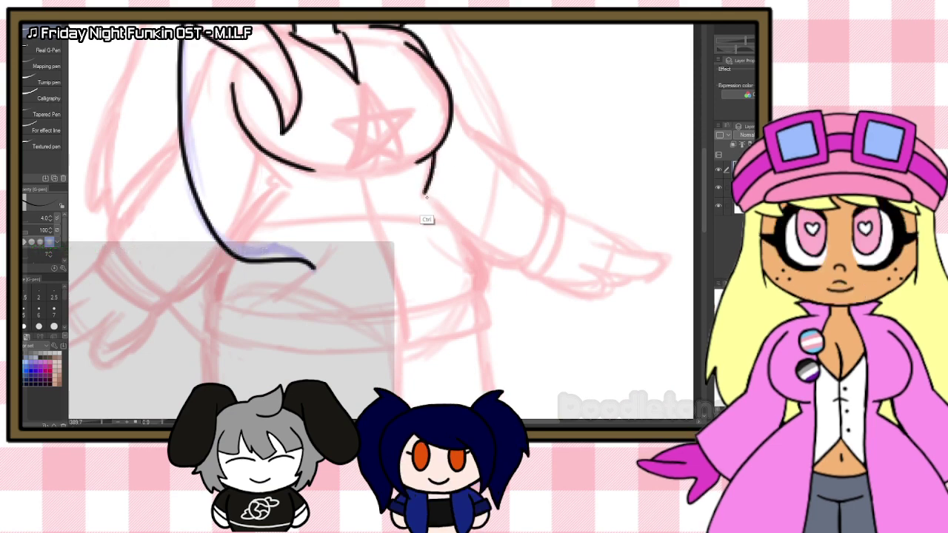
{"action": "mouse_move", "coordinate": [425, 195]}
{"action": "left_mouse_down"}
{"action": "mouse_move", "coordinate": [471, 246]}
{"action": "mouse_move", "coordinate": [483, 283]}
{"action": "left_mouse_up"}
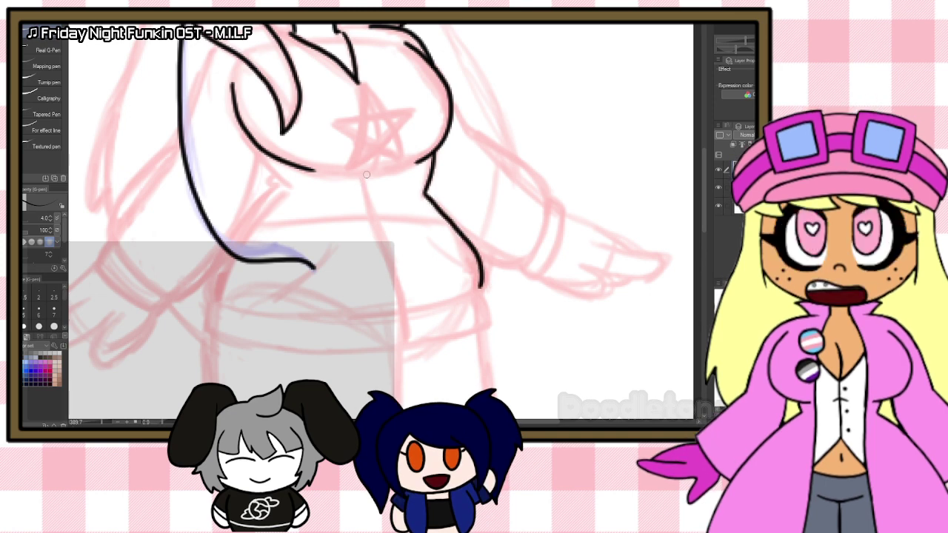
{"action": "left_click_drag", "start_coordinate": [356, 175], "coordinate": [388, 172]}
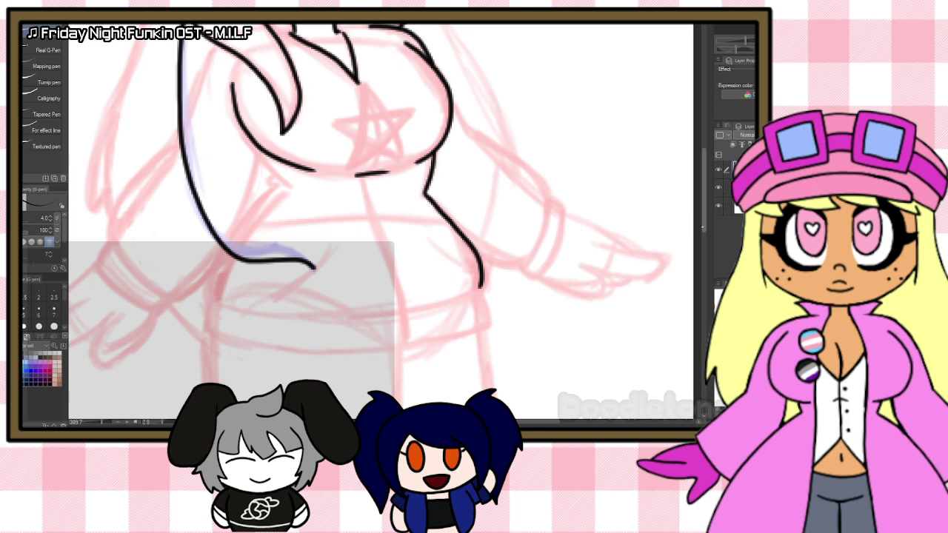
{"action": "scroll", "coordinate": [276, 208], "scroll_direction": "up", "scroll_amount": 1}
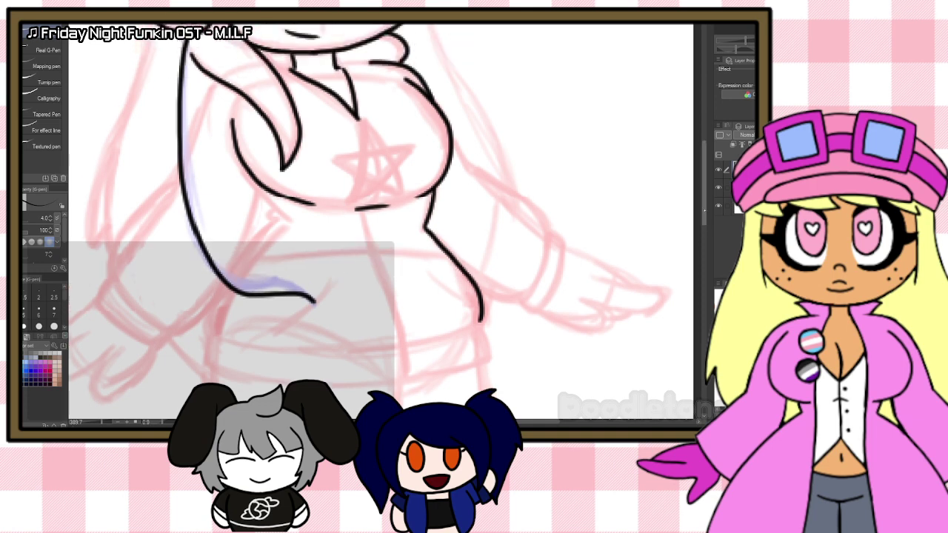
{"action": "mouse_move", "coordinate": [276, 208]}
{"action": "left_mouse_down"}
{"action": "mouse_move", "coordinate": [235, 263]}
{"action": "mouse_move", "coordinate": [210, 333]}
{"action": "left_mouse_up"}
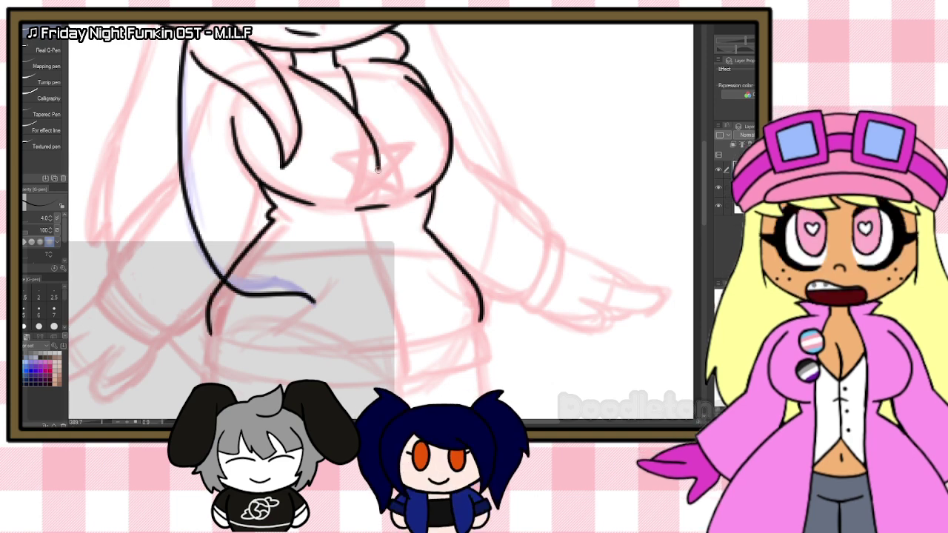
Step: Ink the jacket's front closure line down the torso and the curved hem band around its bottom edge
{"action": "left_click_drag", "start_coordinate": [364, 122], "coordinate": [404, 380]}
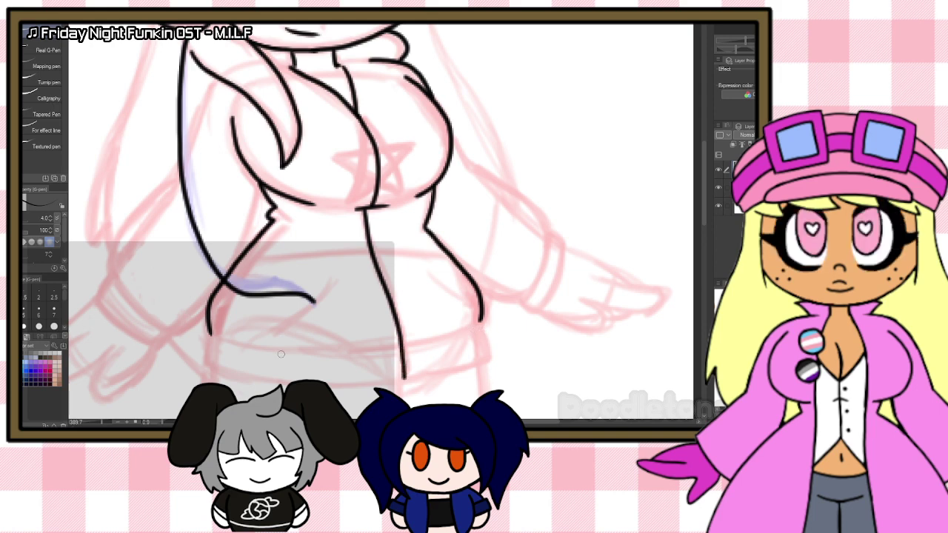
{"action": "left_click_drag", "start_coordinate": [222, 339], "coordinate": [474, 322]}
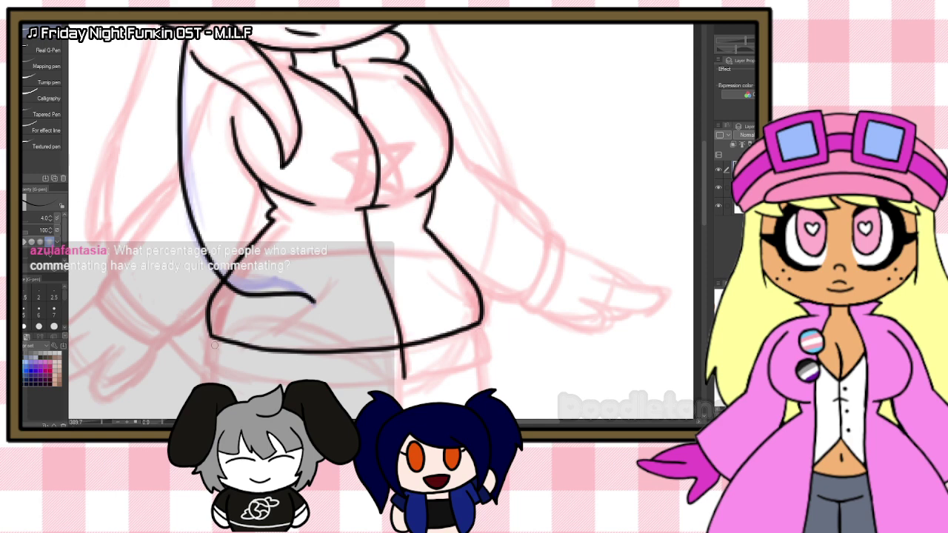
{"action": "left_click_drag", "start_coordinate": [210, 338], "coordinate": [205, 365]}
{"action": "left_click_drag", "start_coordinate": [482, 323], "coordinate": [485, 350]}
{"action": "mouse_move", "coordinate": [205, 363]}
{"action": "left_mouse_down"}
{"action": "mouse_move", "coordinate": [377, 380]}
{"action": "mouse_move", "coordinate": [487, 351]}
{"action": "mouse_move", "coordinate": [401, 377]}
{"action": "left_mouse_up"}
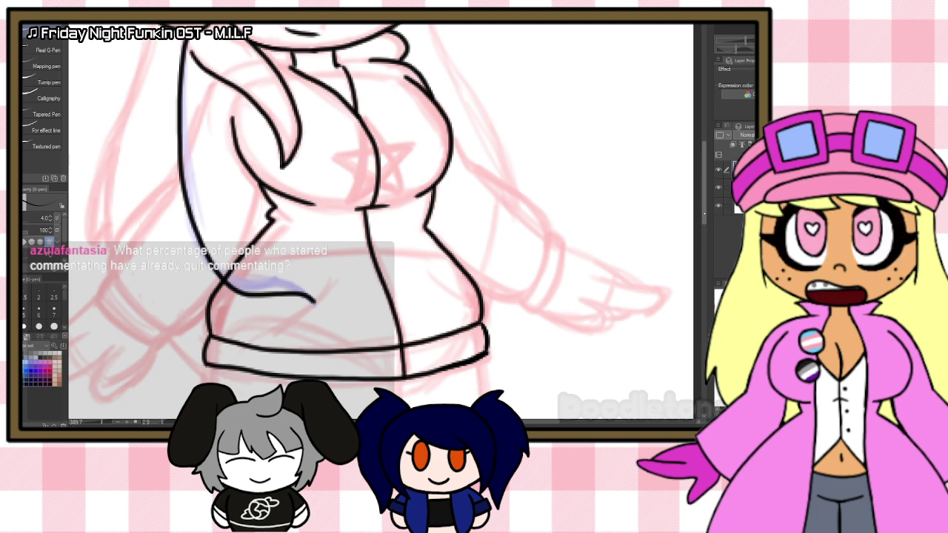
Step: Ink the star emblem on the jacket's chest and the outer contours of both sleeves
{"action": "scroll", "coordinate": [381, 221], "scroll_direction": "up", "scroll_amount": 3}
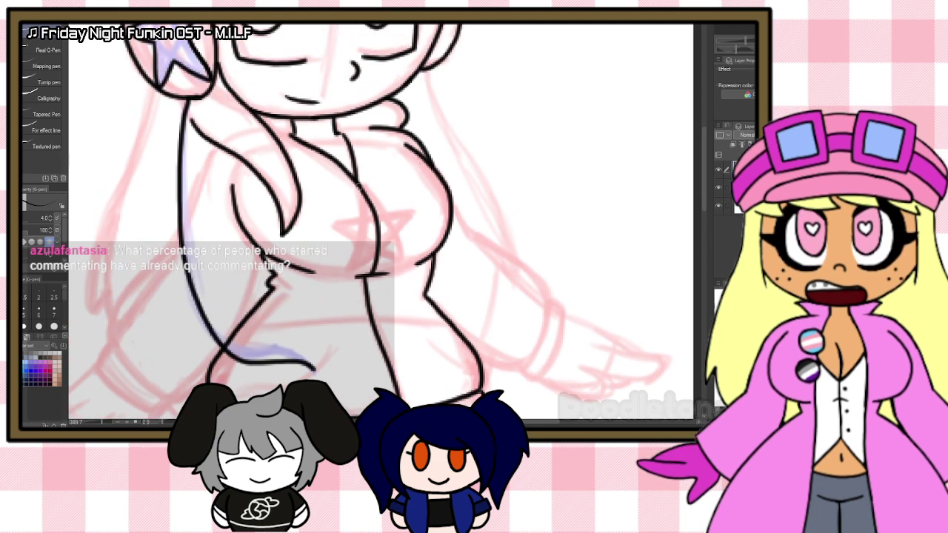
{"action": "mouse_move", "coordinate": [360, 188]}
{"action": "left_mouse_down"}
{"action": "mouse_move", "coordinate": [362, 216]}
{"action": "mouse_move", "coordinate": [337, 231]}
{"action": "mouse_move", "coordinate": [357, 245]}
{"action": "mouse_move", "coordinate": [349, 264]}
{"action": "mouse_move", "coordinate": [373, 253]}
{"action": "left_mouse_up"}
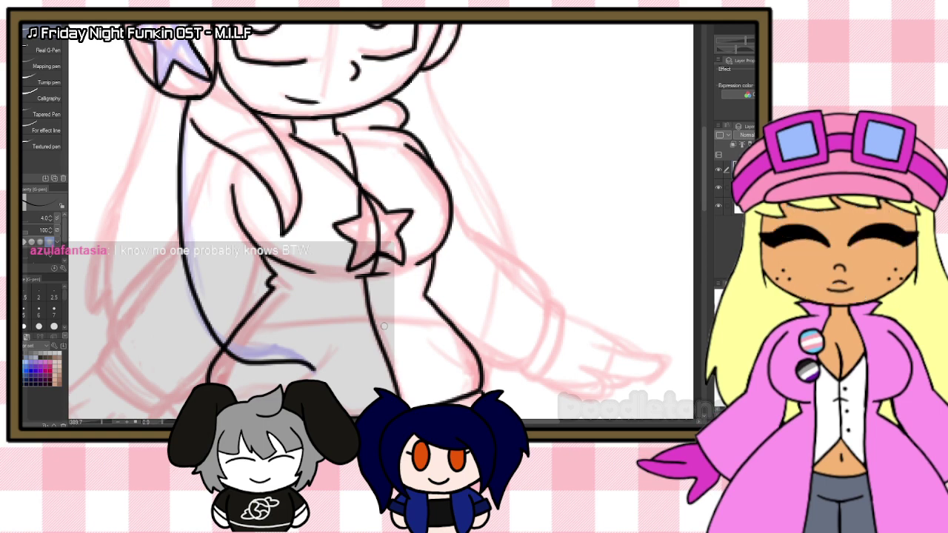
{"action": "mouse_move", "coordinate": [217, 143]}
{"action": "left_mouse_down"}
{"action": "mouse_move", "coordinate": [198, 169]}
{"action": "mouse_move", "coordinate": [181, 242]}
{"action": "left_mouse_up"}
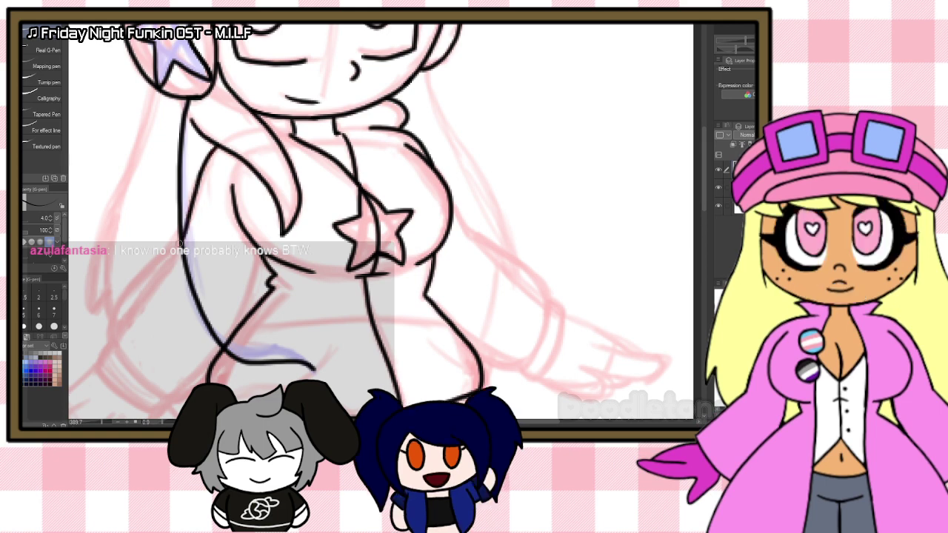
{"action": "left_click_drag", "start_coordinate": [137, 280], "coordinate": [113, 343]}
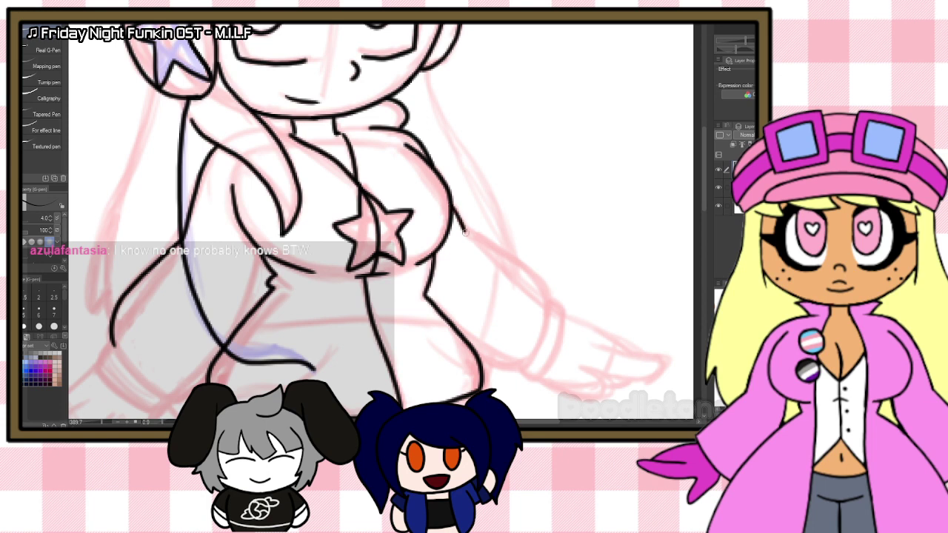
{"action": "left_click_drag", "start_coordinate": [465, 231], "coordinate": [548, 300]}
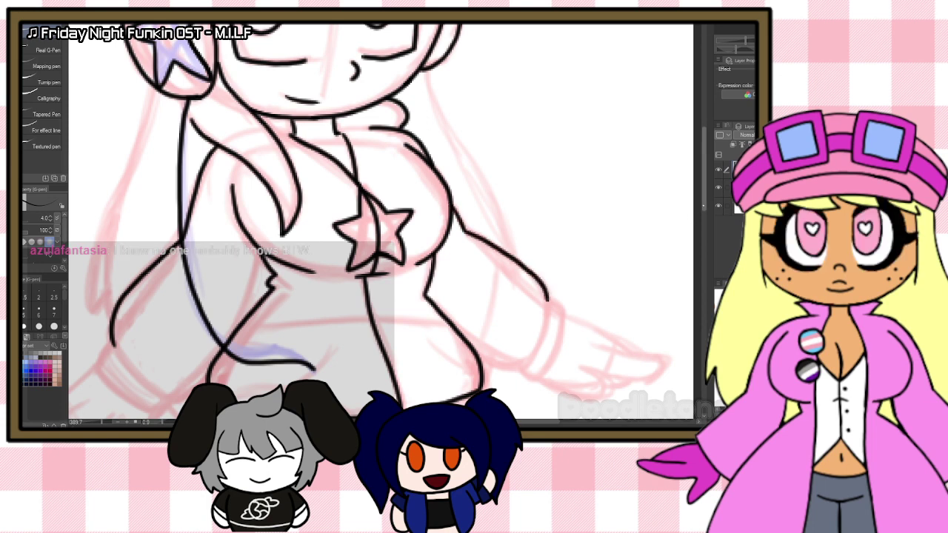
Step: Ink the lower ends of both puffed sleeves and the near sleeve's inner line along the torso
{"action": "left_click_drag", "start_coordinate": [703, 206], "coordinate": [702, 226]}
{"action": "mouse_move", "coordinate": [114, 250]}
{"action": "left_mouse_down"}
{"action": "mouse_move", "coordinate": [162, 300]}
{"action": "mouse_move", "coordinate": [183, 305]}
{"action": "mouse_move", "coordinate": [178, 311]}
{"action": "mouse_move", "coordinate": [207, 285]}
{"action": "left_mouse_up"}
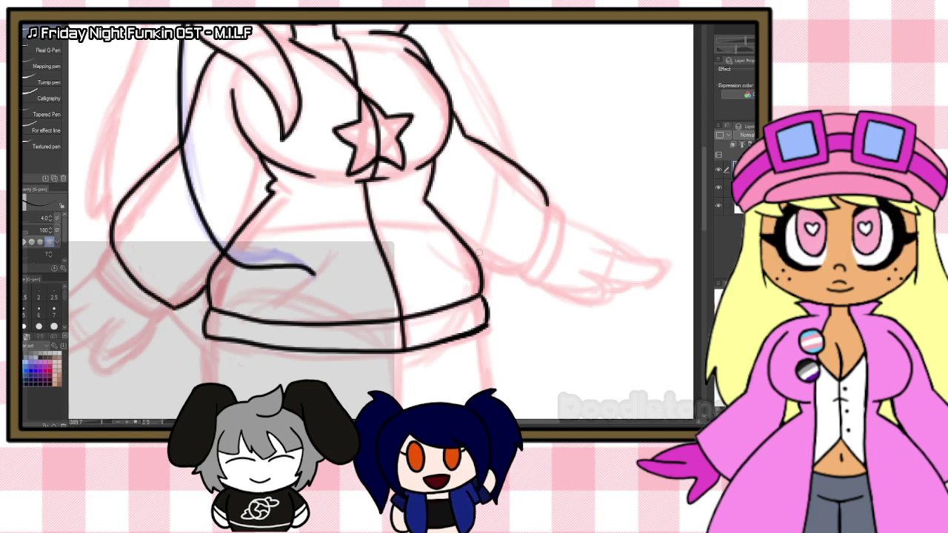
{"action": "left_click_drag", "start_coordinate": [485, 270], "coordinate": [517, 271]}
{"action": "left_click_drag", "start_coordinate": [547, 211], "coordinate": [520, 271]}
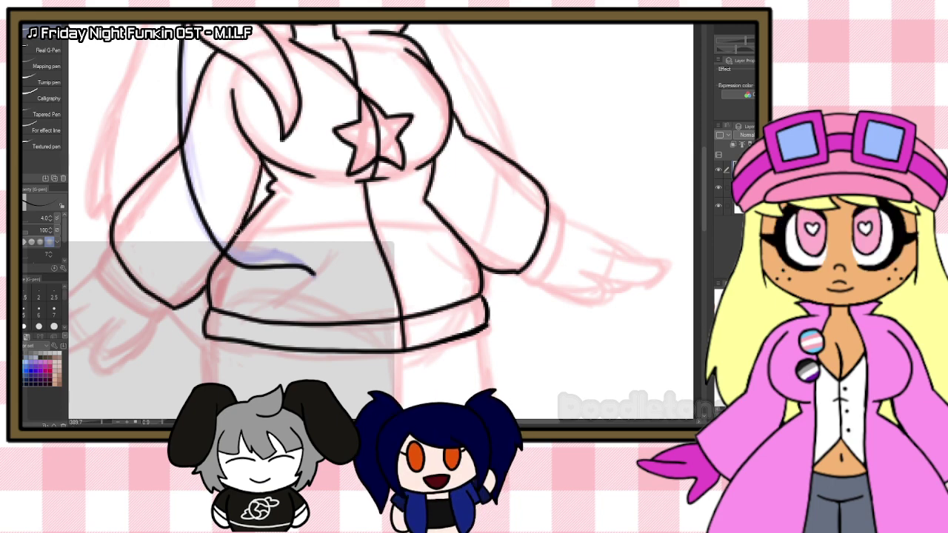
Step: Ink the near sleeve's cuff band and the spread hand with its fingers below it
{"action": "scroll", "coordinate": [265, 197], "scroll_direction": "down", "scroll_amount": 5}
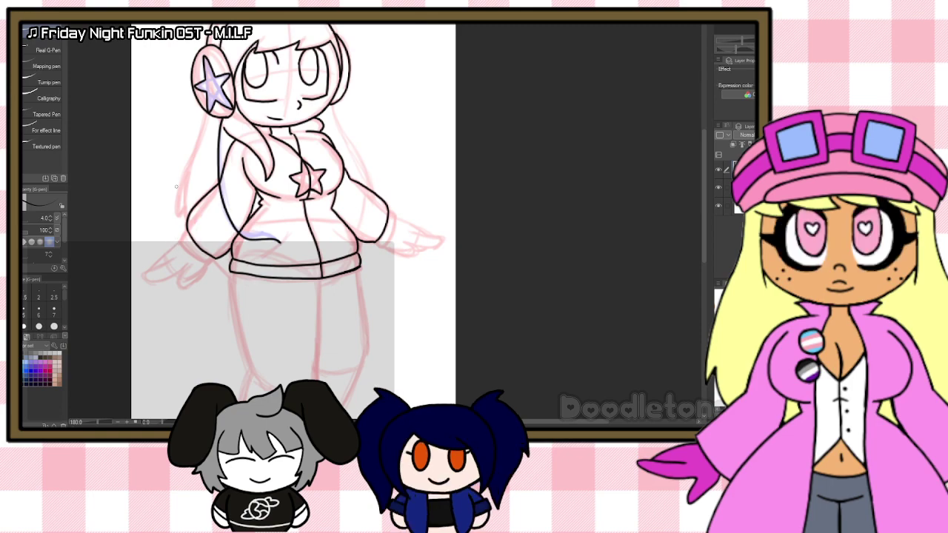
{"action": "scroll", "coordinate": [176, 253], "scroll_direction": "up", "scroll_amount": 3}
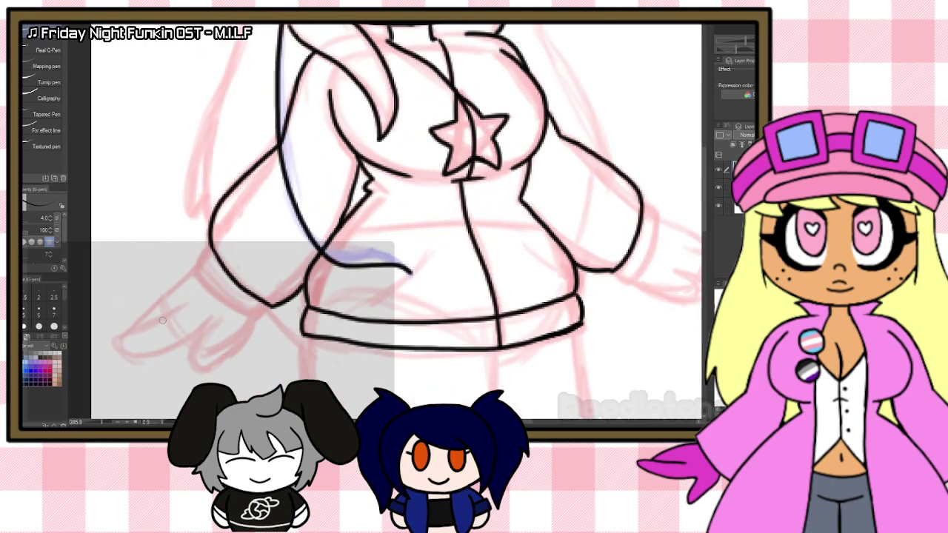
{"action": "mouse_move", "coordinate": [193, 268]}
{"action": "left_mouse_down"}
{"action": "mouse_move", "coordinate": [219, 268]}
{"action": "mouse_move", "coordinate": [194, 267]}
{"action": "mouse_move", "coordinate": [259, 318]}
{"action": "left_mouse_up"}
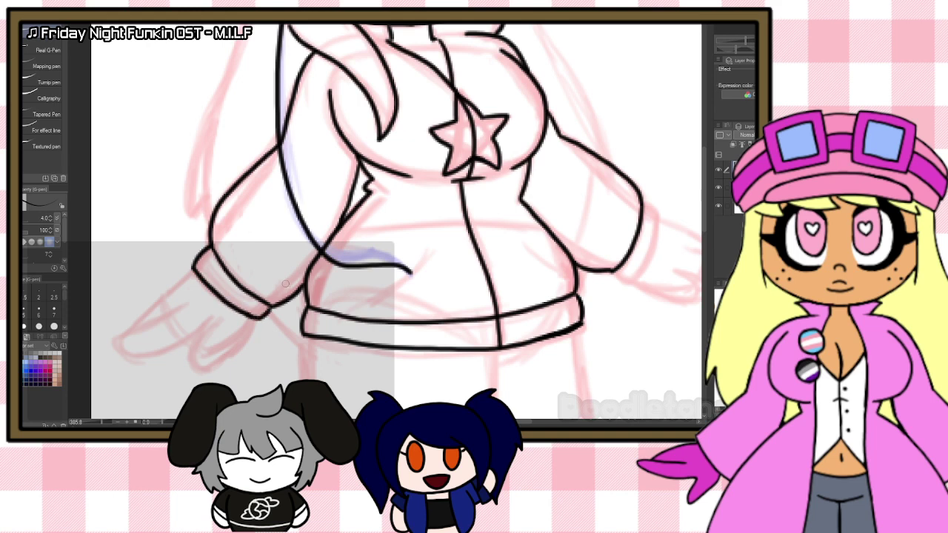
{"action": "mouse_move", "coordinate": [211, 318]}
{"action": "left_mouse_down"}
{"action": "mouse_move", "coordinate": [195, 354]}
{"action": "mouse_move", "coordinate": [202, 370]}
{"action": "mouse_move", "coordinate": [256, 320]}
{"action": "left_mouse_up"}
{"action": "mouse_move", "coordinate": [195, 331]}
{"action": "left_mouse_down"}
{"action": "mouse_move", "coordinate": [117, 347]}
{"action": "mouse_move", "coordinate": [181, 308]}
{"action": "left_mouse_up"}
{"action": "left_click_drag", "start_coordinate": [195, 269], "coordinate": [146, 316]}
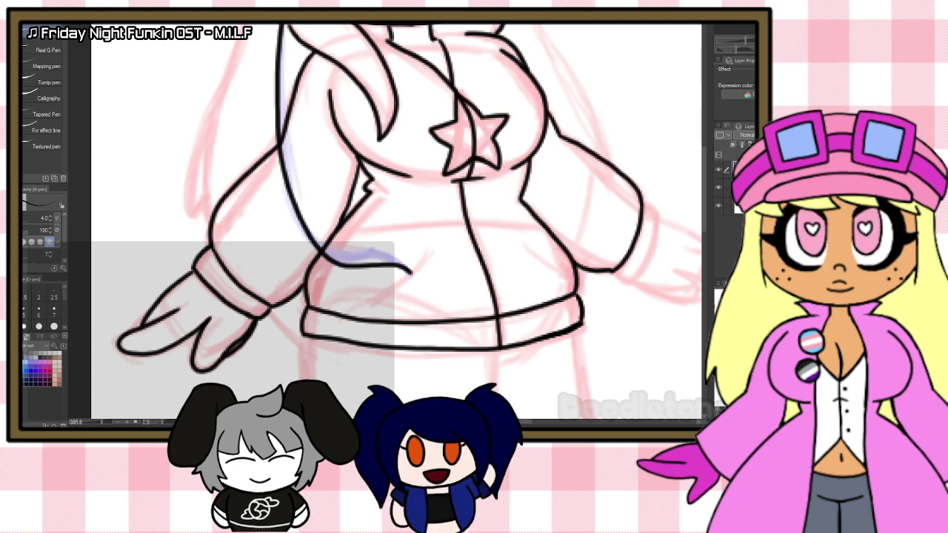
Step: Erase the tip of the near hand's finger closest to the body, redraw it shorter and rounder, and thicken the neighbouring finger's underside
{"action": "key", "text": "e"}
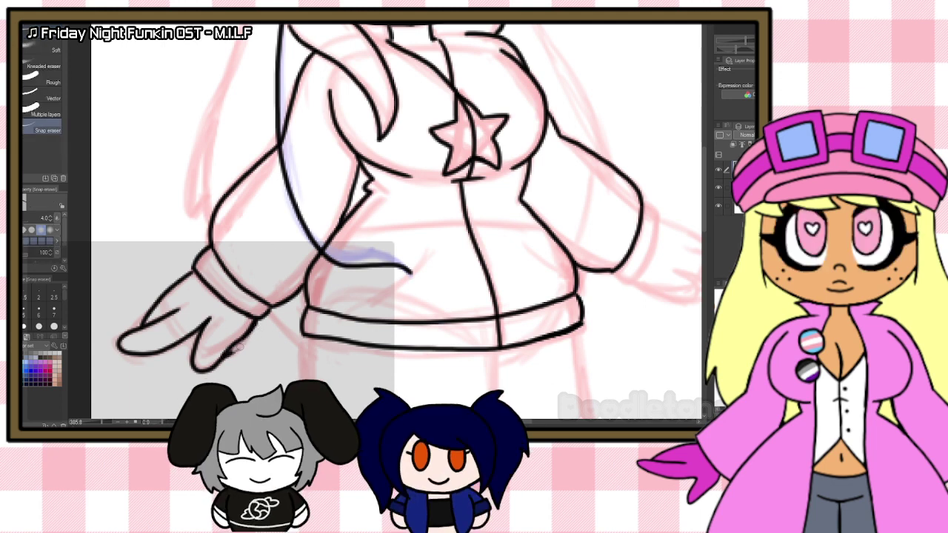
{"action": "mouse_move", "coordinate": [227, 364]}
{"action": "left_mouse_down"}
{"action": "mouse_move", "coordinate": [189, 351]}
{"action": "mouse_move", "coordinate": [202, 376]}
{"action": "left_mouse_up"}
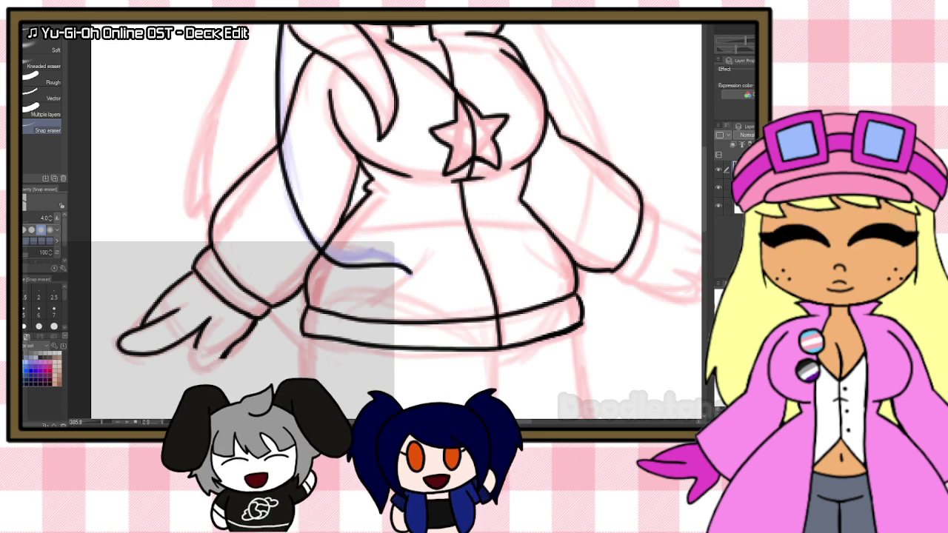
{"action": "key", "text": "p"}
{"action": "mouse_move", "coordinate": [194, 337]}
{"action": "left_mouse_down"}
{"action": "mouse_move", "coordinate": [211, 360]}
{"action": "mouse_move", "coordinate": [232, 347]}
{"action": "left_mouse_up"}
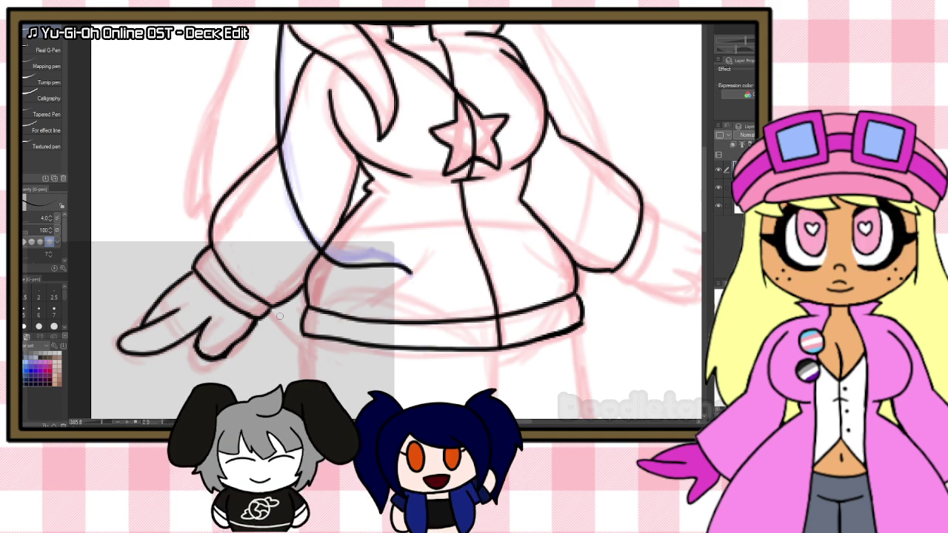
{"action": "left_click_drag", "start_coordinate": [150, 355], "coordinate": [179, 344]}
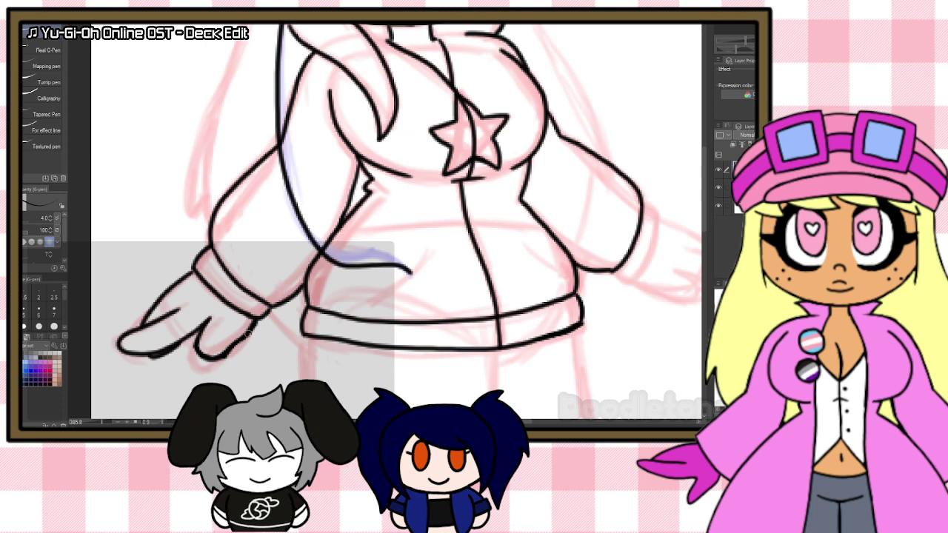
{"action": "key", "text": "e"}
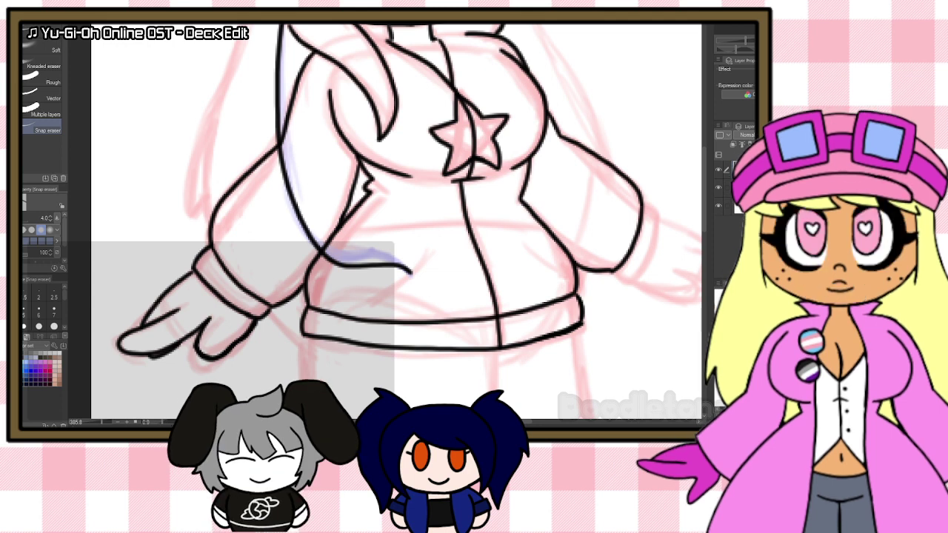
Step: Ink the long outer hair contours hanging behind the shoulders on both sides of the body
{"action": "scroll", "coordinate": [426, 197], "scroll_direction": "down", "scroll_amount": 8}
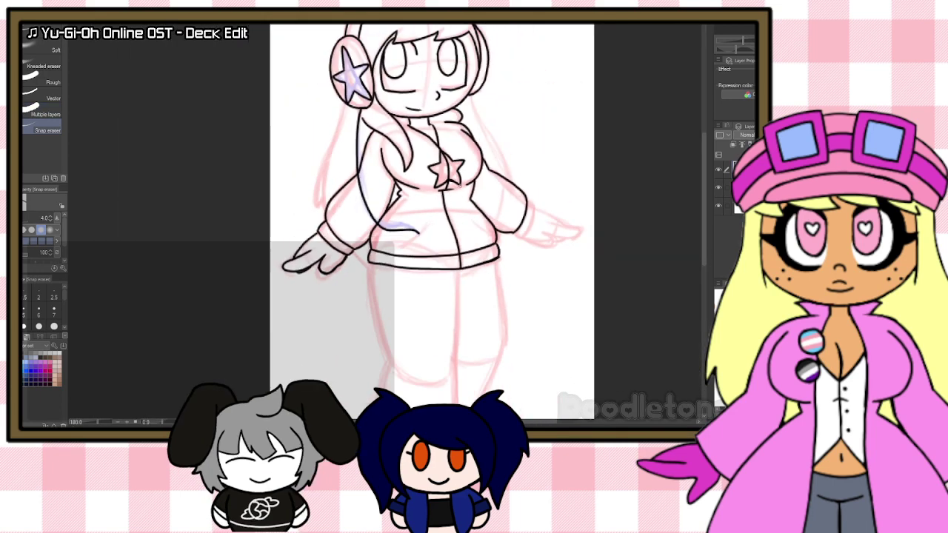
{"action": "scroll", "coordinate": [418, 260], "scroll_direction": "up", "scroll_amount": 5}
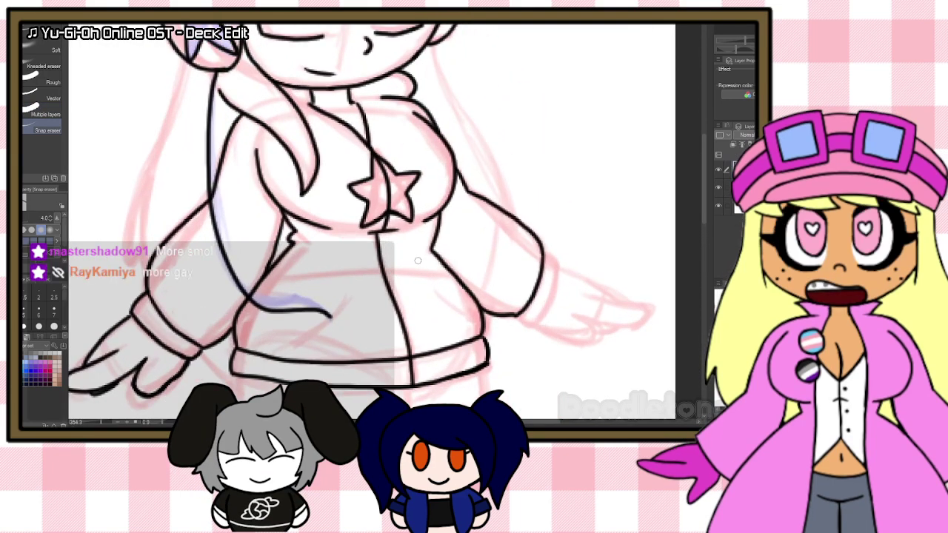
{"action": "key", "text": "p"}
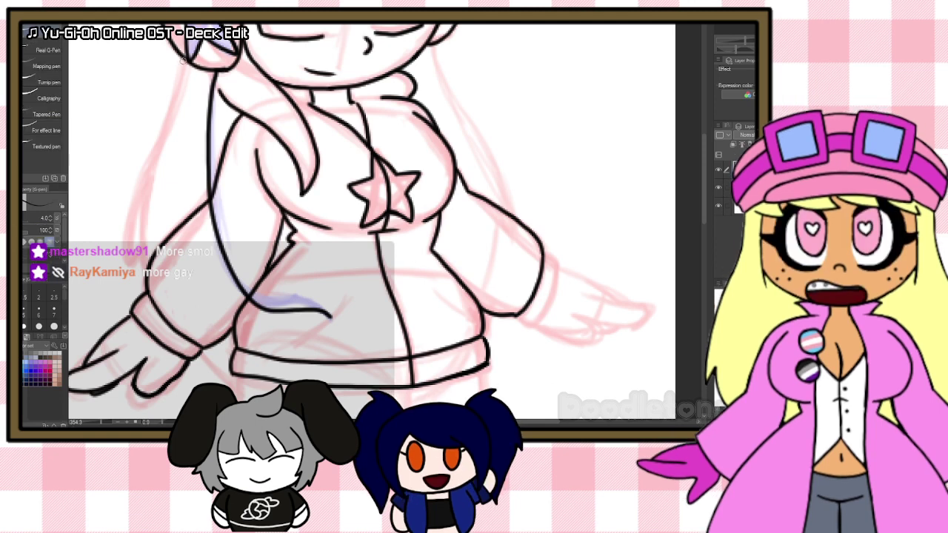
{"action": "left_click_drag", "start_coordinate": [184, 61], "coordinate": [127, 269]}
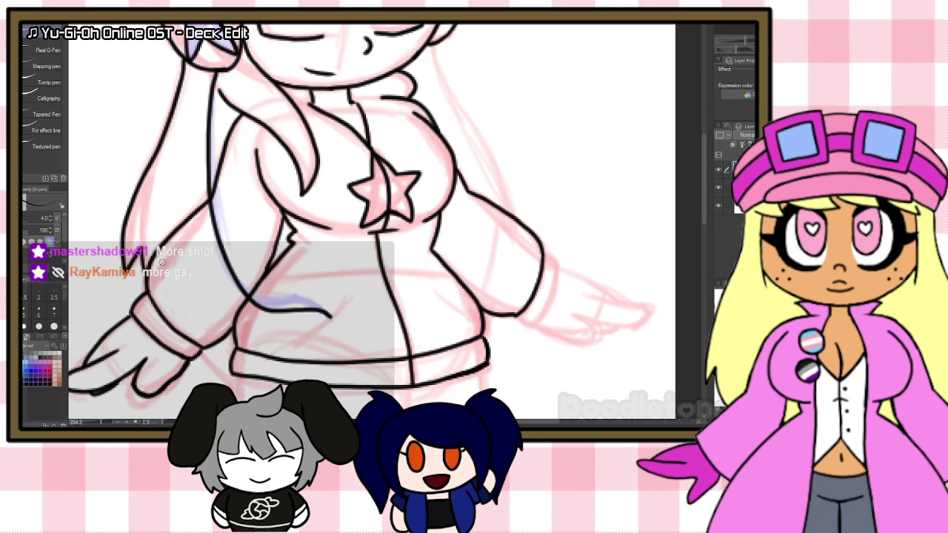
{"action": "left_click_drag", "start_coordinate": [434, 60], "coordinate": [517, 211]}
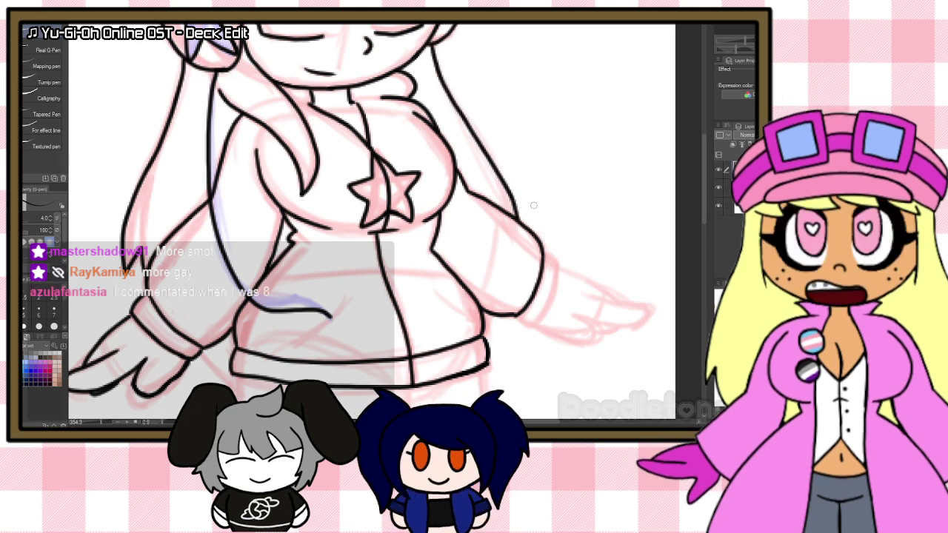
Step: Ink the far sleeve's cuff band and the far hand with its extended finger
{"action": "scroll", "coordinate": [362, 257], "scroll_direction": "right", "scroll_amount": 5}
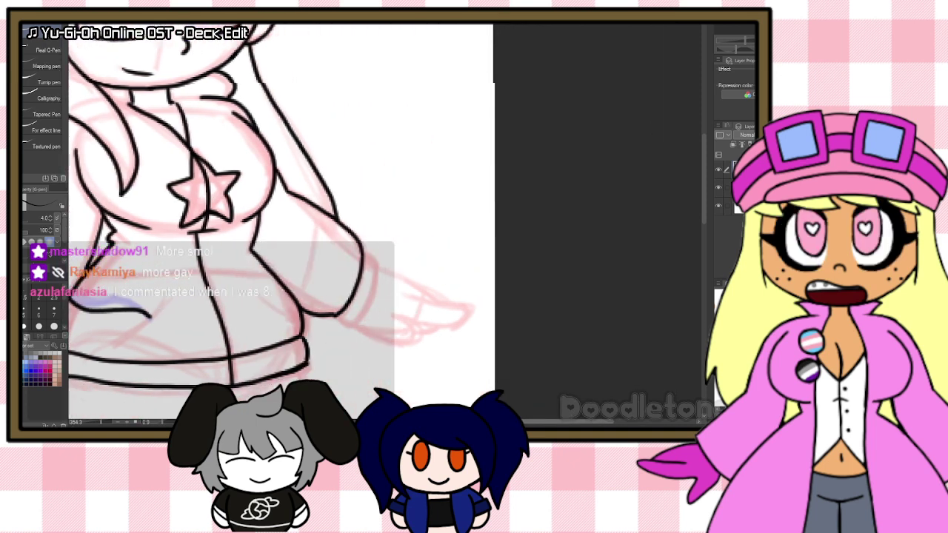
{"action": "mouse_move", "coordinate": [368, 263]}
{"action": "left_mouse_down"}
{"action": "mouse_move", "coordinate": [344, 325]}
{"action": "mouse_move", "coordinate": [323, 315]}
{"action": "mouse_move", "coordinate": [344, 324]}
{"action": "left_mouse_up"}
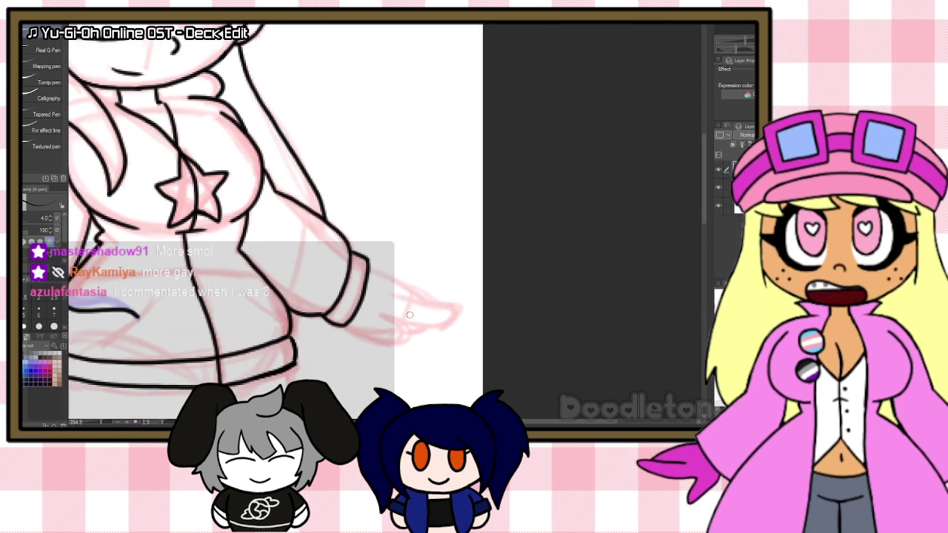
{"action": "mouse_move", "coordinate": [394, 296]}
{"action": "left_mouse_down"}
{"action": "mouse_move", "coordinate": [454, 302]}
{"action": "mouse_move", "coordinate": [461, 315]}
{"action": "mouse_move", "coordinate": [415, 326]}
{"action": "mouse_move", "coordinate": [385, 320]}
{"action": "mouse_move", "coordinate": [394, 342]}
{"action": "left_mouse_up"}
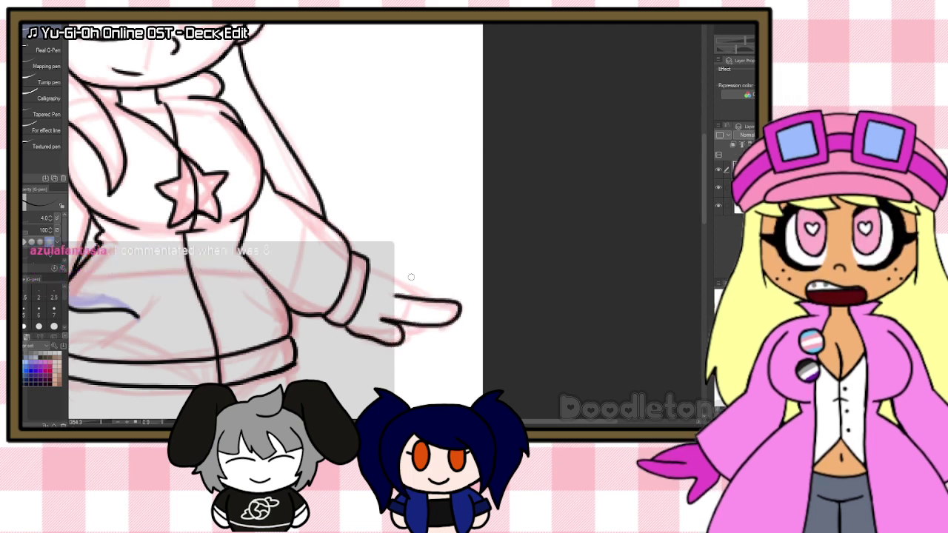
{"action": "left_click_drag", "start_coordinate": [370, 272], "coordinate": [440, 298]}
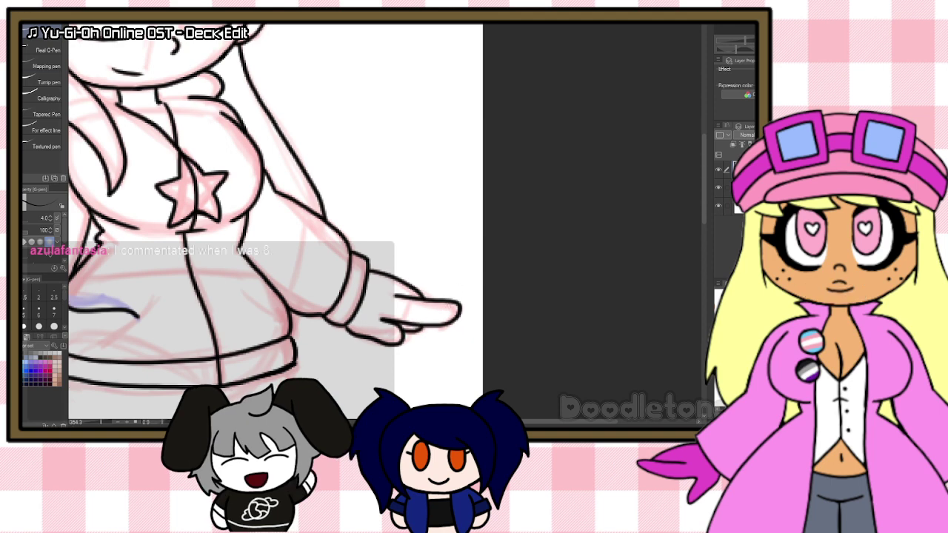
Step: Shorten the far hand's extended finger by lassoing its tip and moving it slightly toward the palm
{"action": "key", "text": "m"}
{"action": "mouse_move", "coordinate": [445, 288]}
{"action": "left_mouse_down"}
{"action": "mouse_move", "coordinate": [439, 339]}
{"action": "mouse_move", "coordinate": [474, 280]}
{"action": "left_mouse_up"}
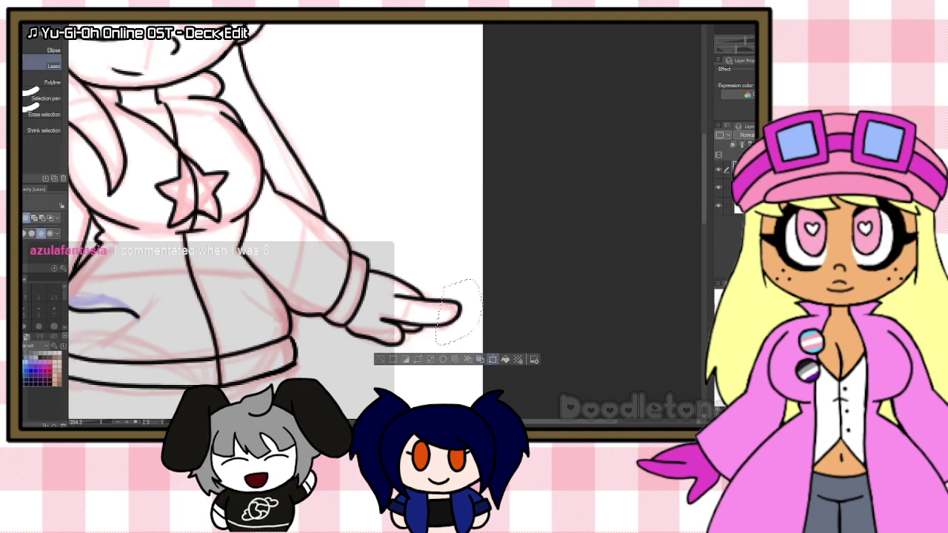
{"action": "key", "text": "ctrl+t"}
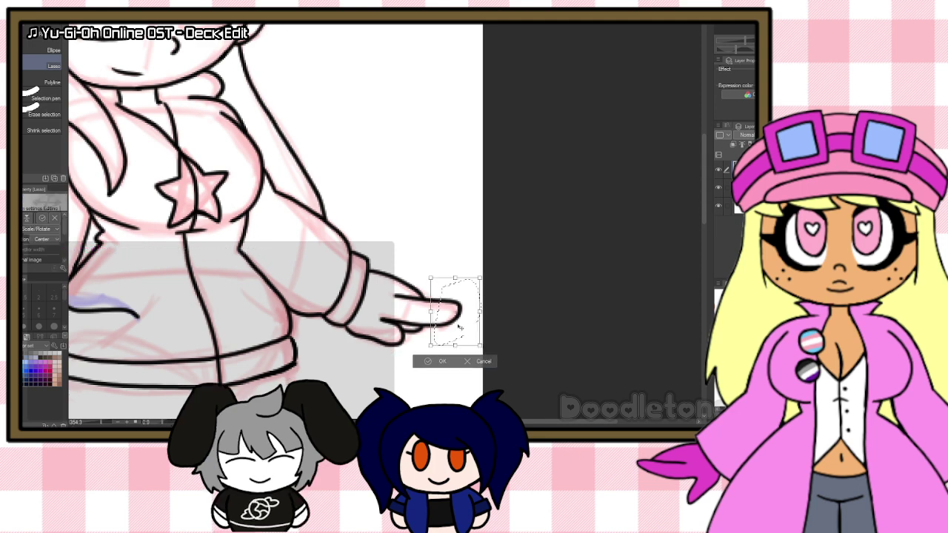
{"action": "left_click_drag", "start_coordinate": [459, 327], "coordinate": [453, 327]}
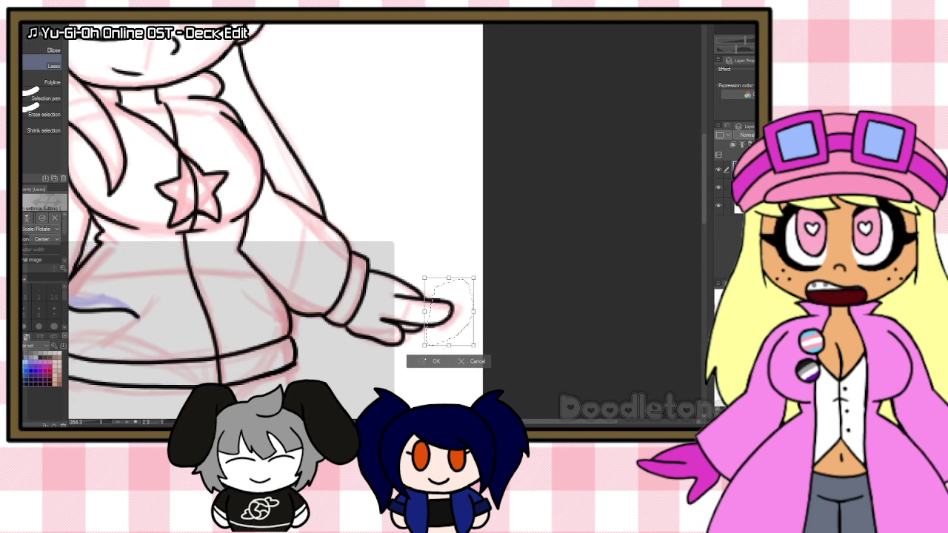
{"action": "key", "text": "Return"}
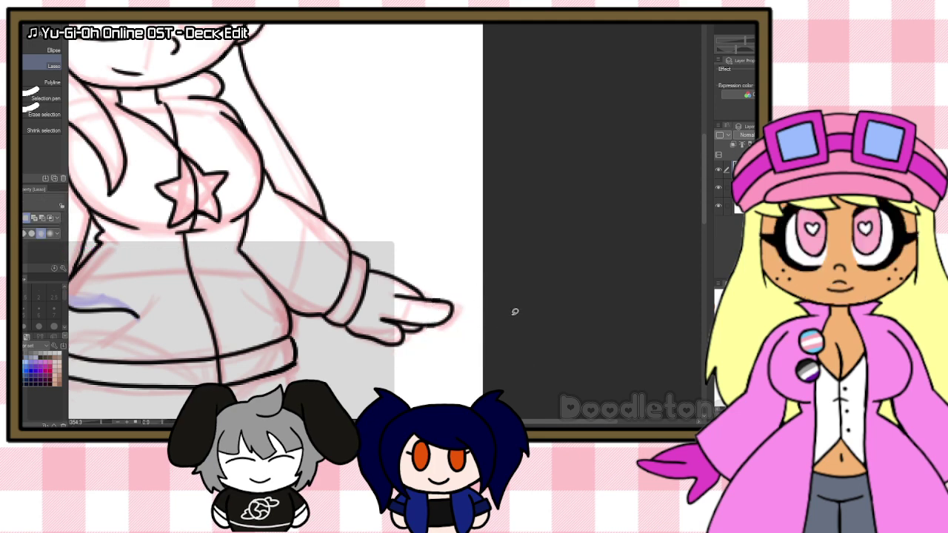
{"action": "scroll", "coordinate": [430, 251], "scroll_direction": "down", "scroll_amount": 4}
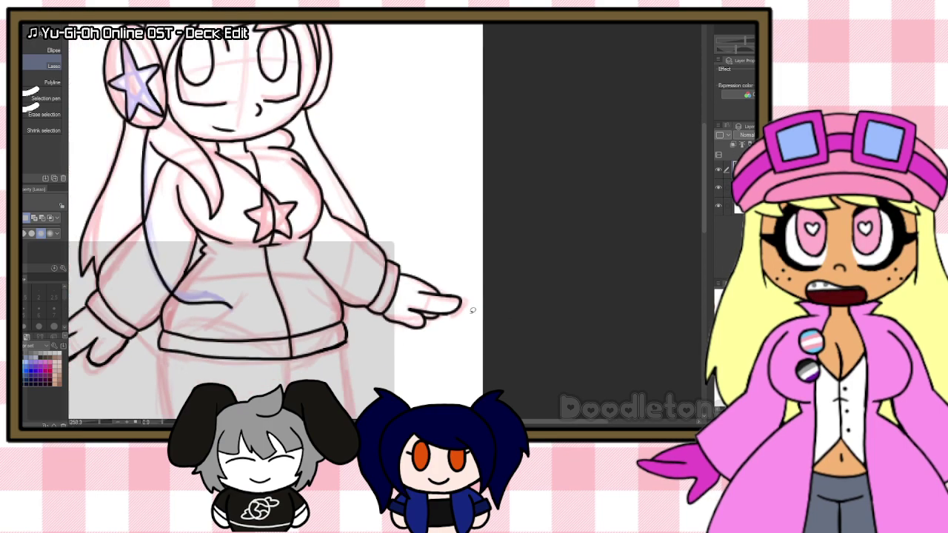
{"action": "scroll", "coordinate": [425, 241], "scroll_direction": "down", "scroll_amount": 3}
{"action": "scroll", "coordinate": [324, 340], "scroll_direction": "up", "scroll_amount": 3}
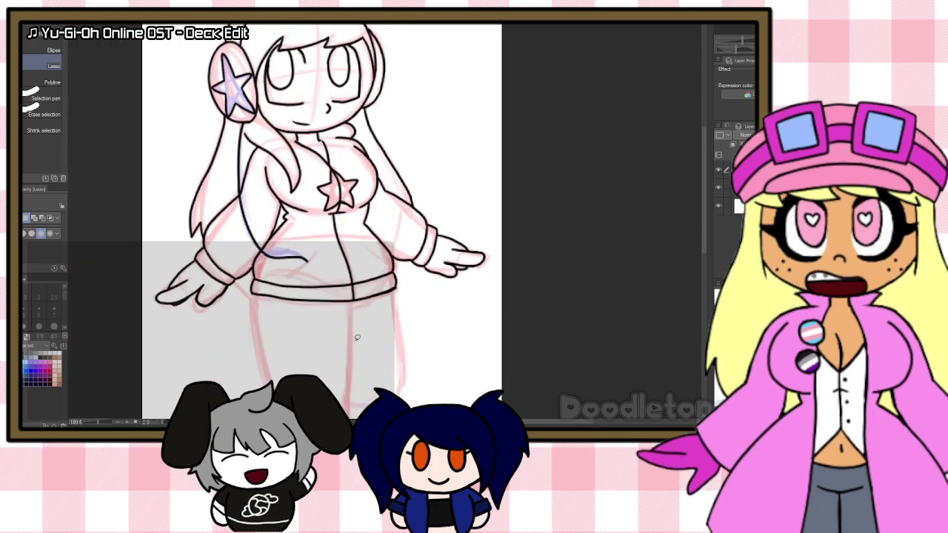
{"action": "scroll", "coordinate": [357, 338], "scroll_direction": "up", "scroll_amount": 2}
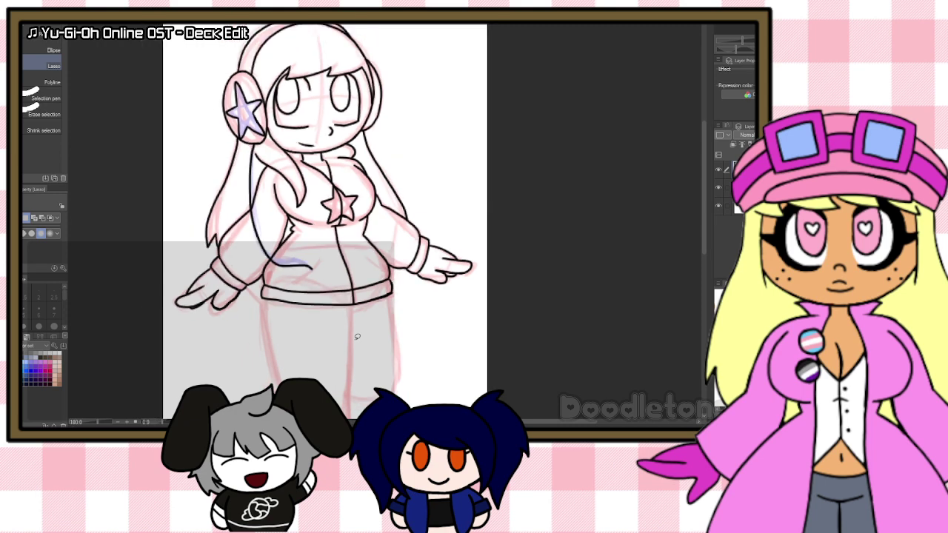
{"action": "scroll", "coordinate": [357, 338], "scroll_direction": "up", "scroll_amount": 1}
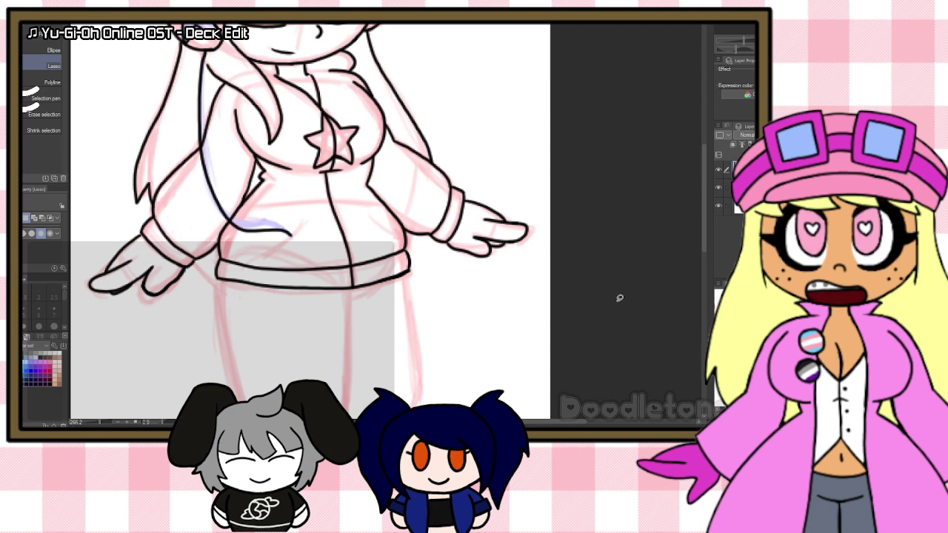
{"action": "scroll", "coordinate": [690, 213], "scroll_direction": "down", "scroll_amount": 5}
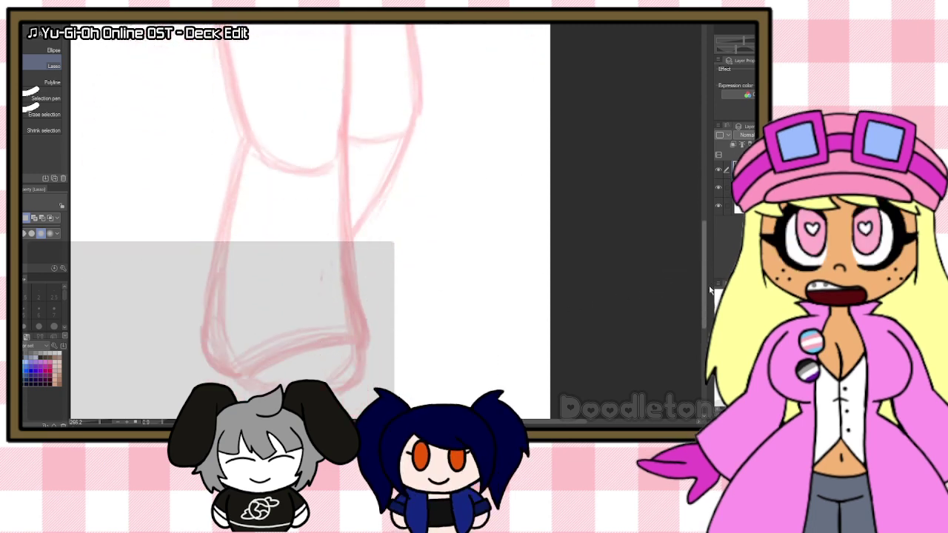
{"action": "scroll", "coordinate": [285, 103], "scroll_direction": "up", "scroll_amount": 4}
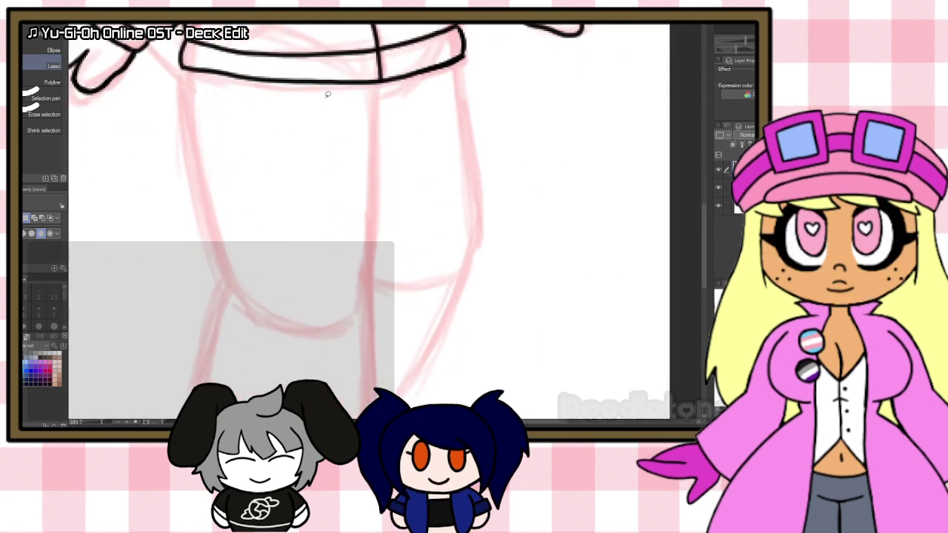
Step: Ink the short crotch crease and the start of the leg-dividing line below the jacket hem, trimming the overshoot where they meet
{"action": "key", "text": "p"}
{"action": "mouse_move", "coordinate": [404, 90]}
{"action": "left_mouse_down"}
{"action": "mouse_move", "coordinate": [370, 102]}
{"action": "mouse_move", "coordinate": [372, 163]}
{"action": "left_mouse_up"}
{"action": "key", "text": "e"}
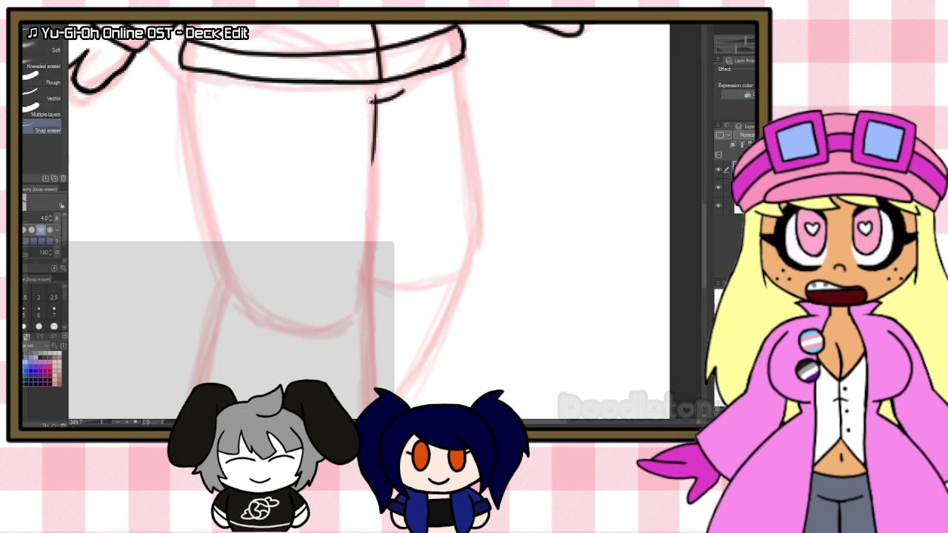
{"action": "key", "text": "p"}
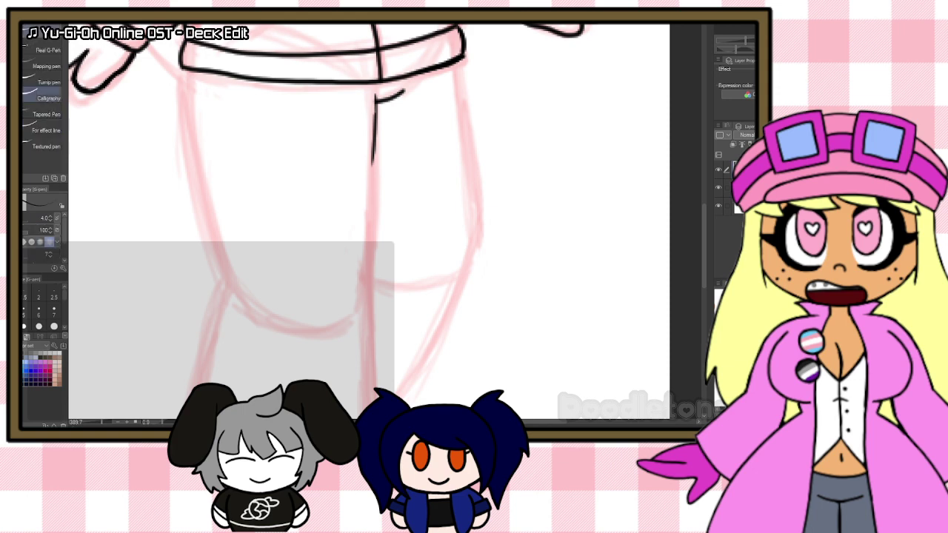
Step: Ink the outer contours of both thighs and extend the dividing line between the legs down to knee level
{"action": "mouse_move", "coordinate": [185, 68]}
{"action": "left_mouse_down"}
{"action": "mouse_move", "coordinate": [195, 212]}
{"action": "mouse_move", "coordinate": [217, 279]}
{"action": "left_mouse_up"}
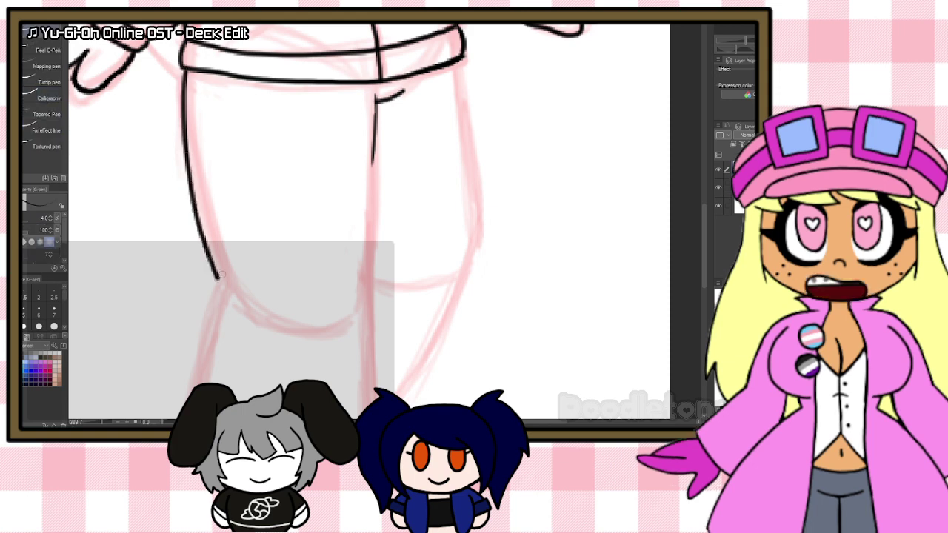
{"action": "left_click_drag", "start_coordinate": [375, 96], "coordinate": [372, 296]}
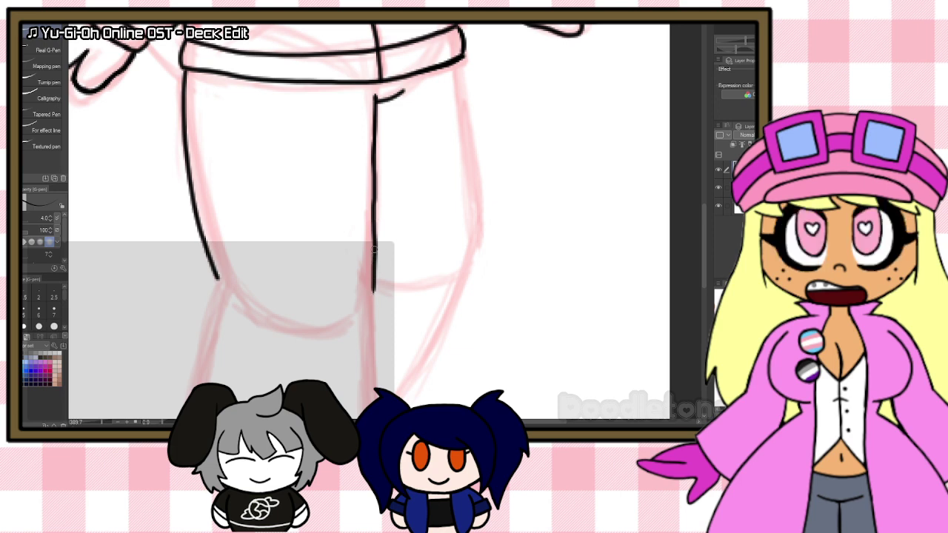
{"action": "left_click_drag", "start_coordinate": [373, 248], "coordinate": [373, 345]}
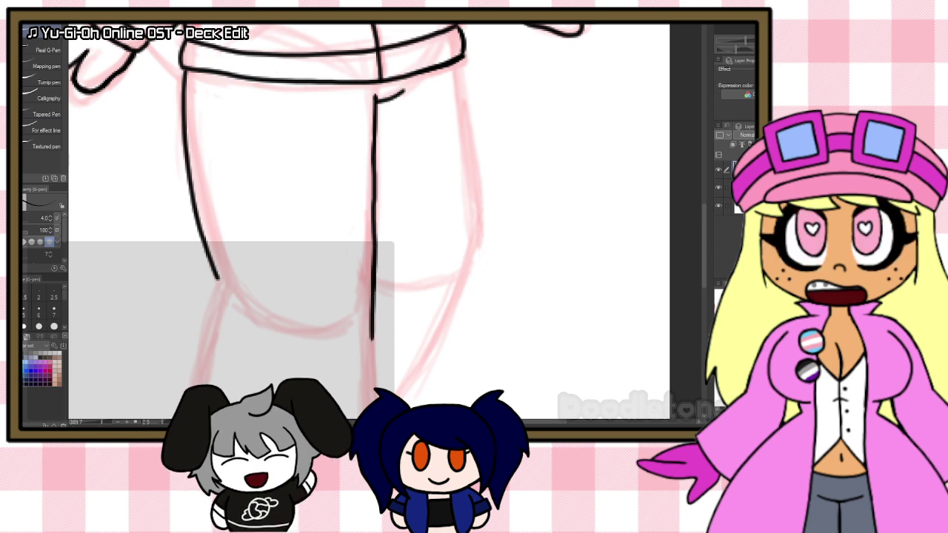
{"action": "key", "text": "e"}
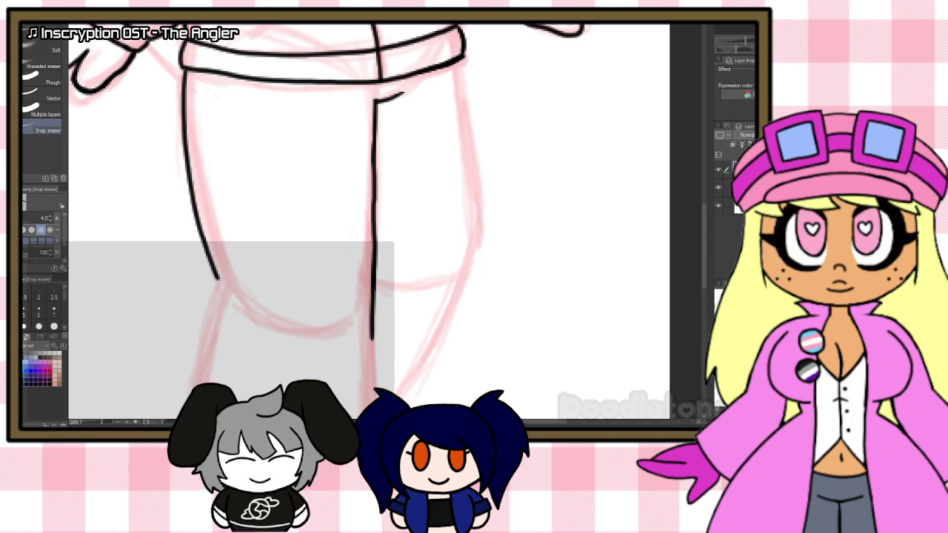
{"action": "key", "text": "p"}
{"action": "left_click_drag", "start_coordinate": [458, 59], "coordinate": [475, 240]}
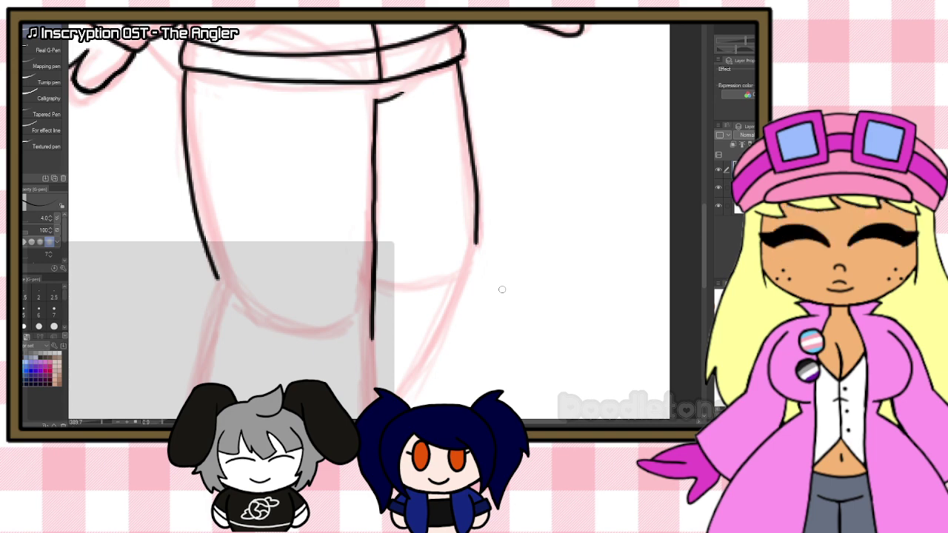
Step: Ink the near trouser leg below the knee with its inner and outer contours, the curved flared hem and the rounded shoe tip
{"action": "scroll", "coordinate": [229, 200], "scroll_direction": "down", "scroll_amount": 2}
{"action": "scroll", "coordinate": [226, 208], "scroll_direction": "down", "scroll_amount": 3}
{"action": "scroll", "coordinate": [276, 363], "scroll_direction": "up", "scroll_amount": 3}
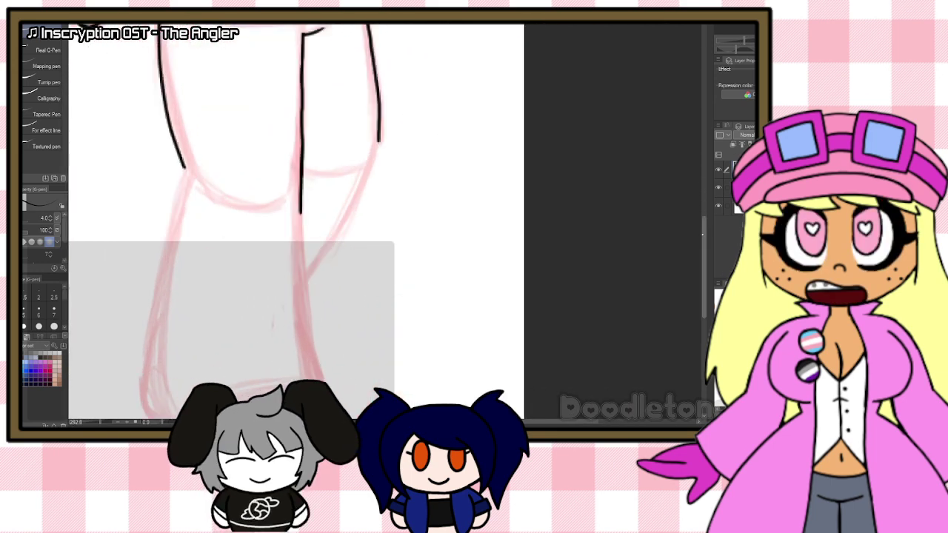
{"action": "left_click_drag", "start_coordinate": [700, 237], "coordinate": [701, 257]}
{"action": "left_click_drag", "start_coordinate": [300, 131], "coordinate": [320, 308]}
{"action": "left_click_drag", "start_coordinate": [179, 95], "coordinate": [141, 250]}
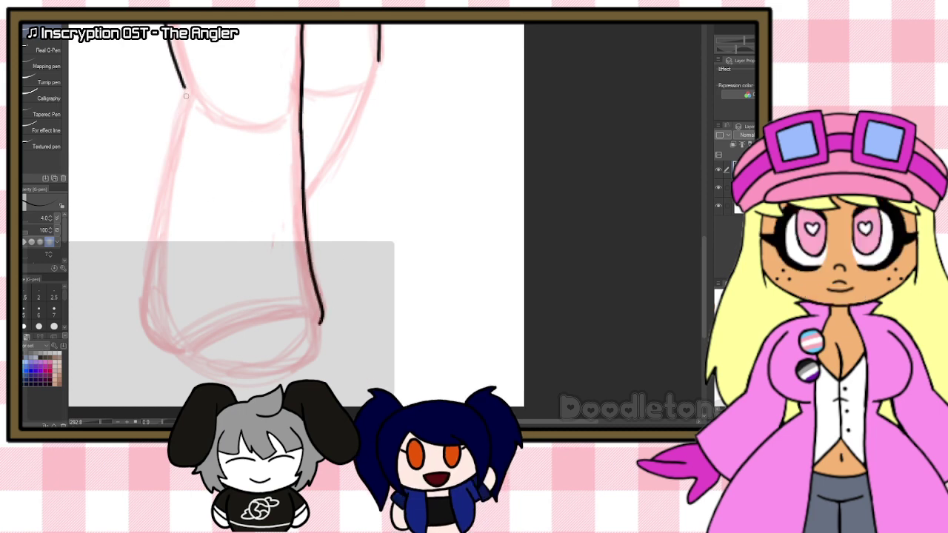
{"action": "mouse_move", "coordinate": [185, 86]}
{"action": "left_mouse_down"}
{"action": "mouse_move", "coordinate": [139, 299]}
{"action": "mouse_move", "coordinate": [151, 337]}
{"action": "mouse_move", "coordinate": [178, 355]}
{"action": "mouse_move", "coordinate": [266, 316]}
{"action": "mouse_move", "coordinate": [320, 318]}
{"action": "mouse_move", "coordinate": [316, 354]}
{"action": "mouse_move", "coordinate": [278, 372]}
{"action": "left_mouse_up"}
{"action": "mouse_move", "coordinate": [175, 353]}
{"action": "left_mouse_down"}
{"action": "mouse_move", "coordinate": [239, 374]}
{"action": "mouse_move", "coordinate": [282, 371]}
{"action": "left_mouse_up"}
{"action": "key", "text": "e"}
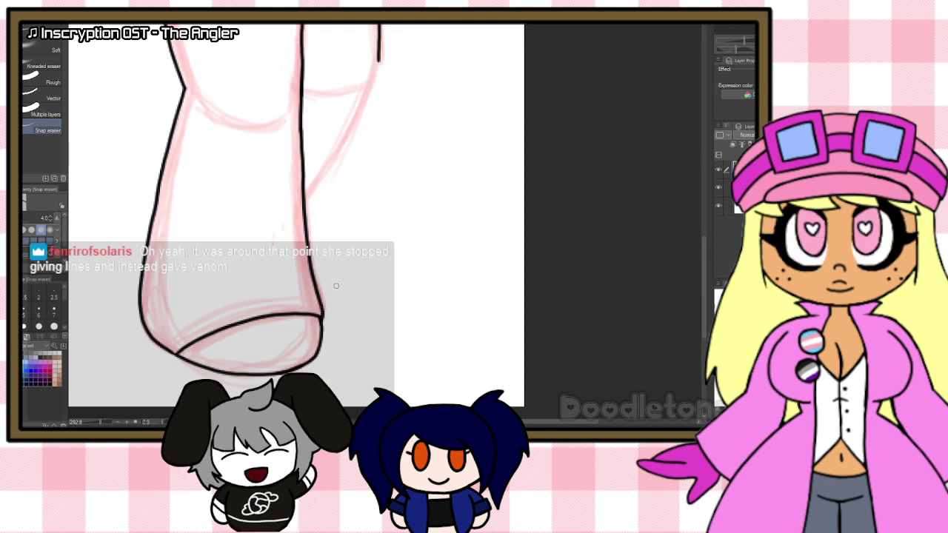
Step: Clean up and round the corner where the near trouser leg's inner contour meets the hem and shoe
{"action": "key", "text": "p"}
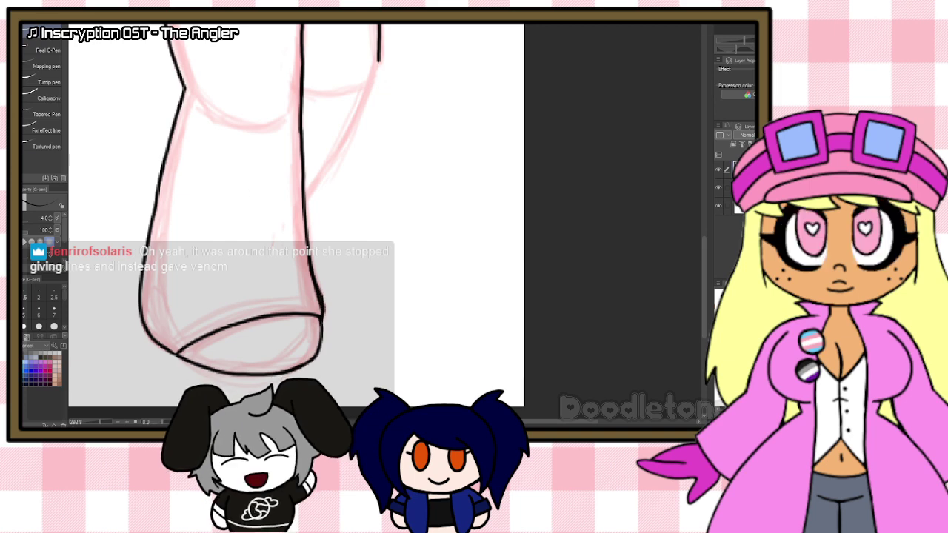
{"action": "key", "text": "e"}
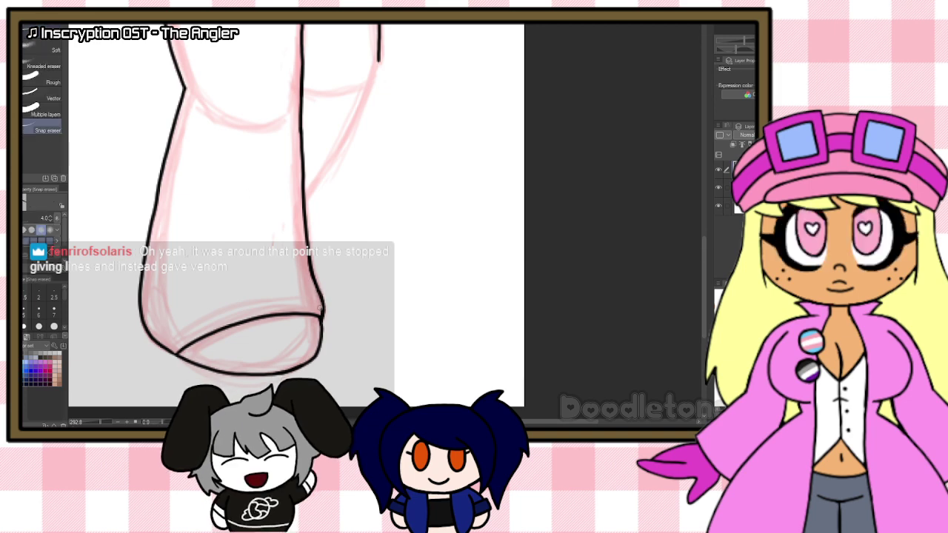
{"action": "key", "text": "p"}
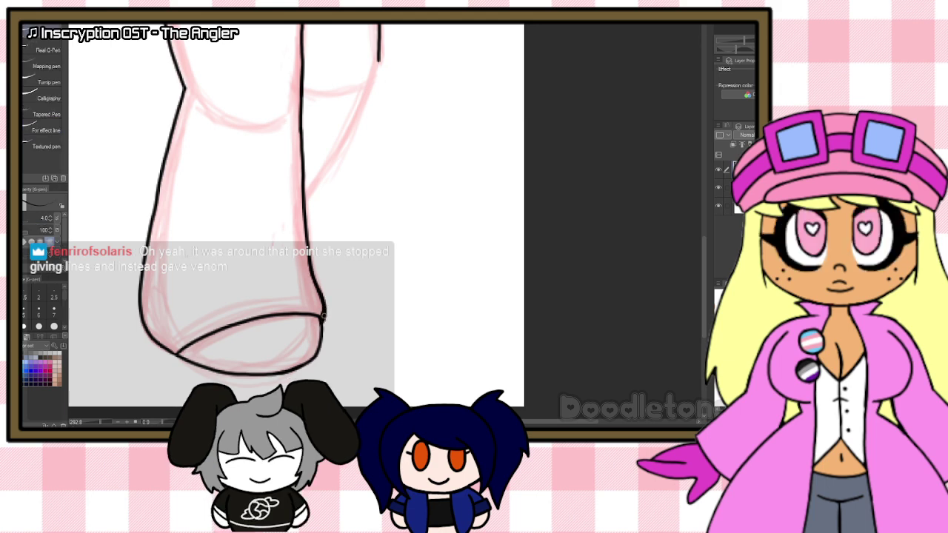
{"action": "key", "text": "e"}
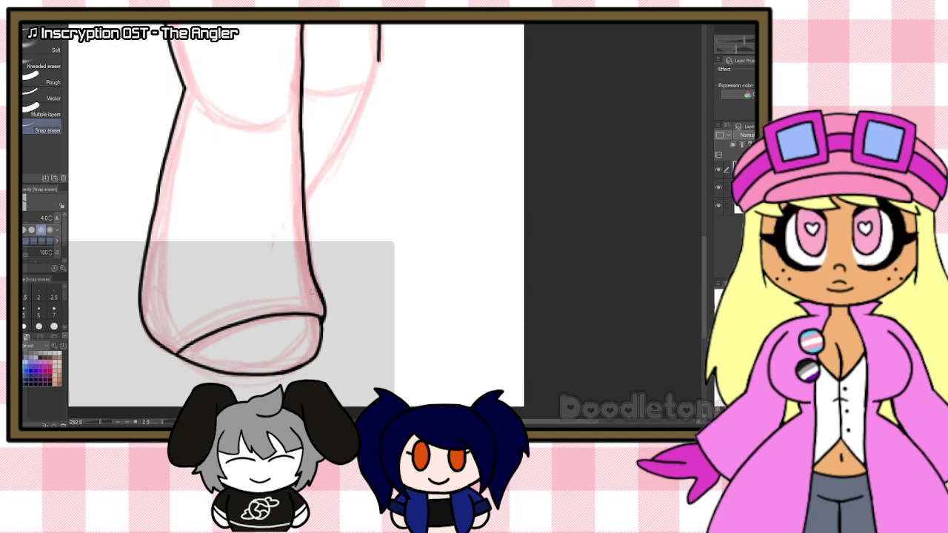
{"action": "left_click", "coordinate": [321, 314]}
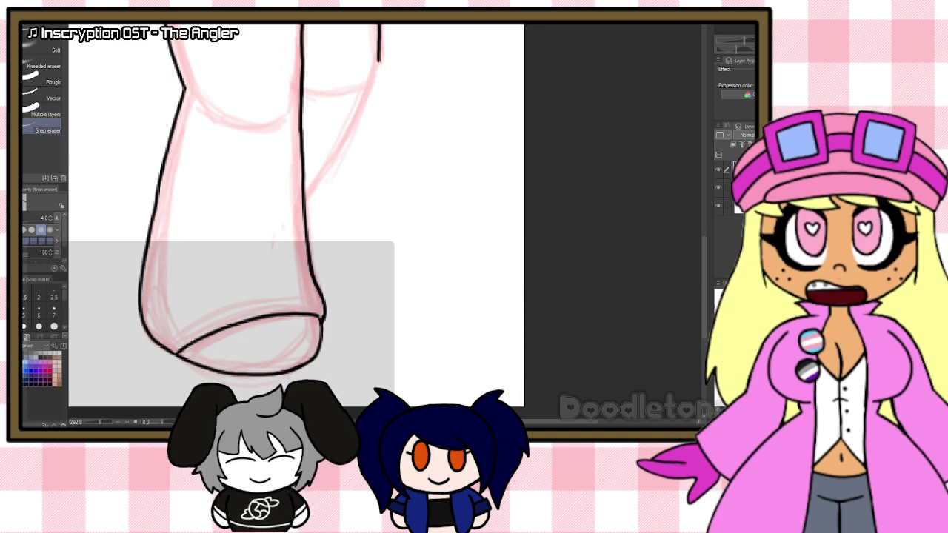
{"action": "key", "text": "p"}
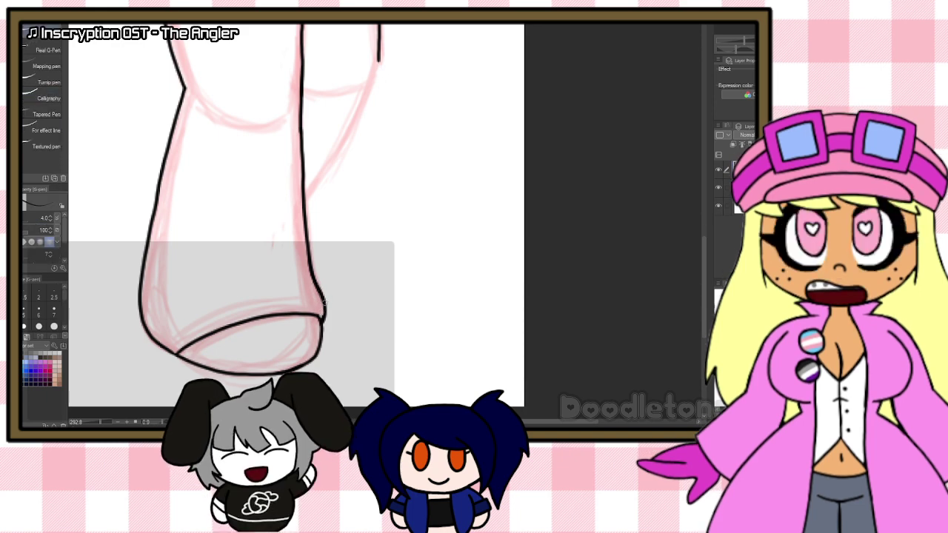
{"action": "left_click_drag", "start_coordinate": [323, 299], "coordinate": [323, 323]}
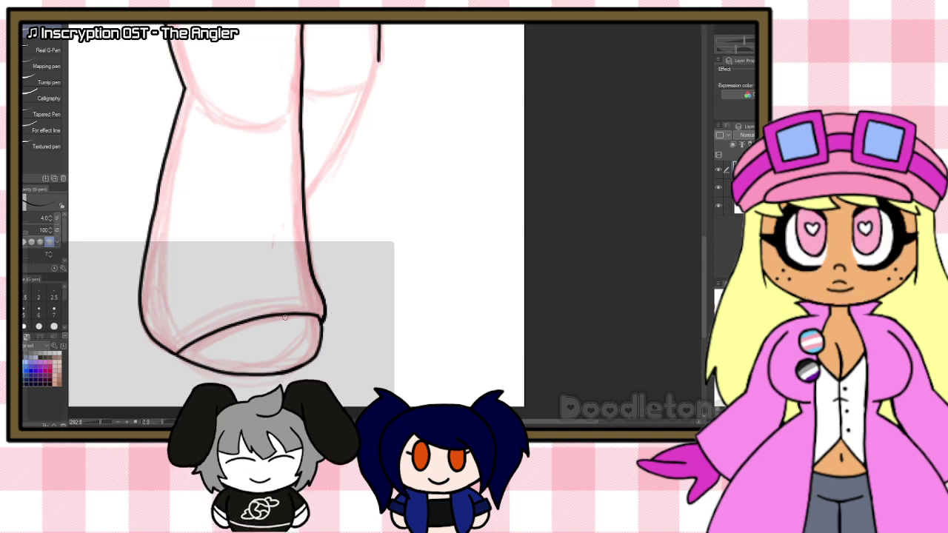
Step: Ink the far leg's lower contour from the knee diagonally down to where it disappears behind the near leg
{"action": "scroll", "coordinate": [690, 235], "scroll_direction": "up", "scroll_amount": 5}
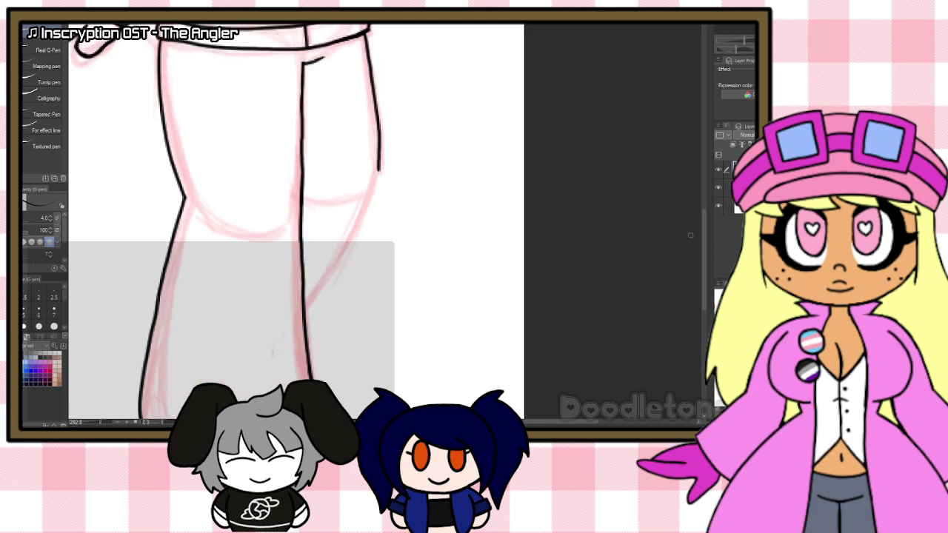
{"action": "left_click_drag", "start_coordinate": [378, 167], "coordinate": [305, 312]}
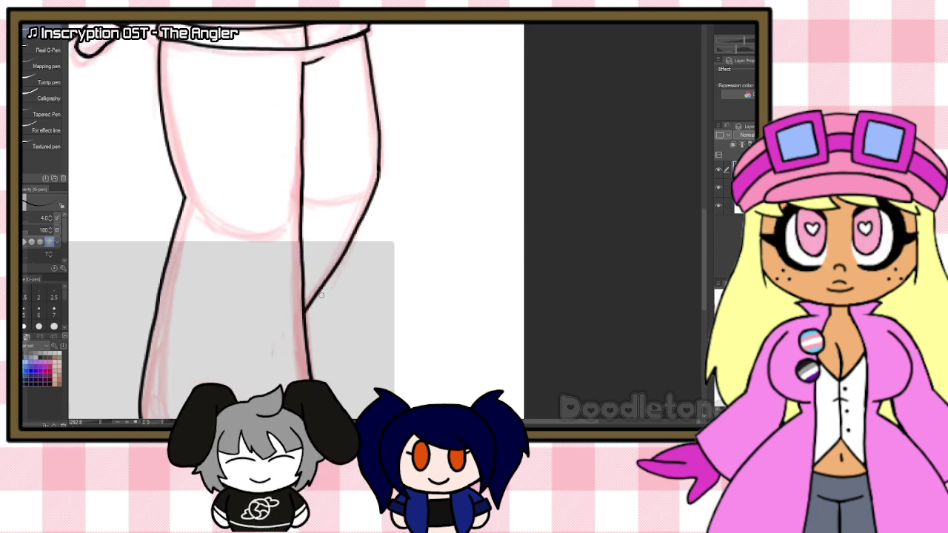
{"action": "scroll", "coordinate": [302, 219], "scroll_direction": "down", "scroll_amount": 5}
{"action": "scroll", "coordinate": [249, 128], "scroll_direction": "down", "scroll_amount": 2}
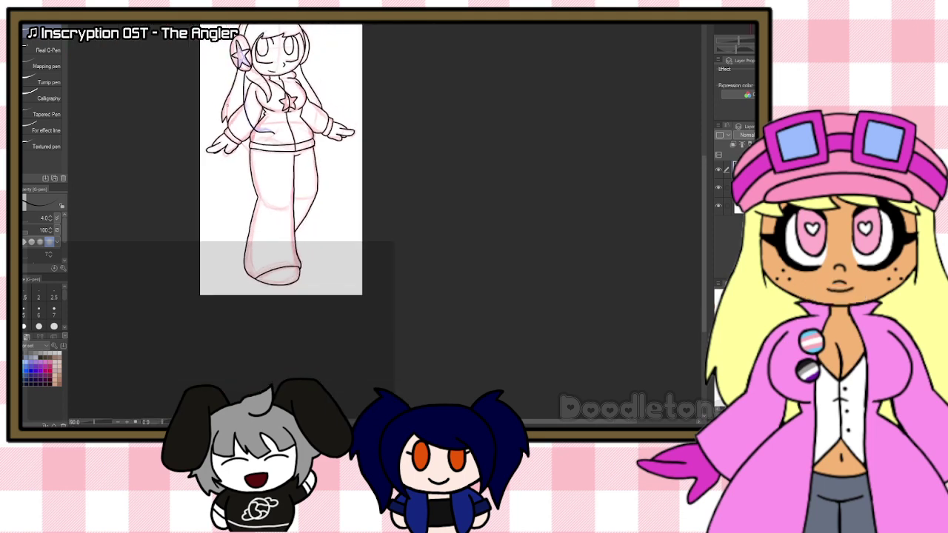
Step: Hide the coloured sketch and erase the stray line end at the top of the front hair strand below the headphone
{"action": "scroll", "coordinate": [224, 89], "scroll_direction": "up", "scroll_amount": 4}
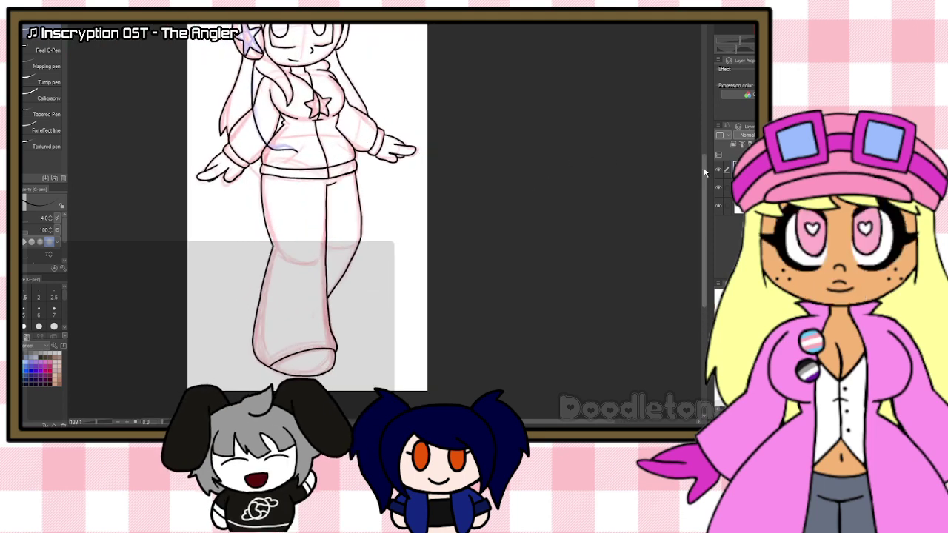
{"action": "scroll", "coordinate": [317, 241], "scroll_direction": "up", "scroll_amount": 3}
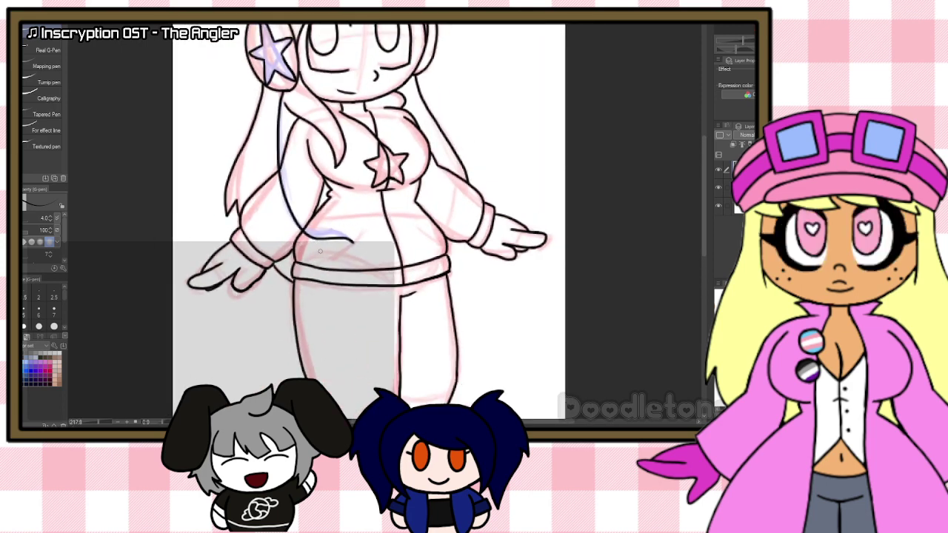
{"action": "scroll", "coordinate": [320, 251], "scroll_direction": "down", "scroll_amount": 3}
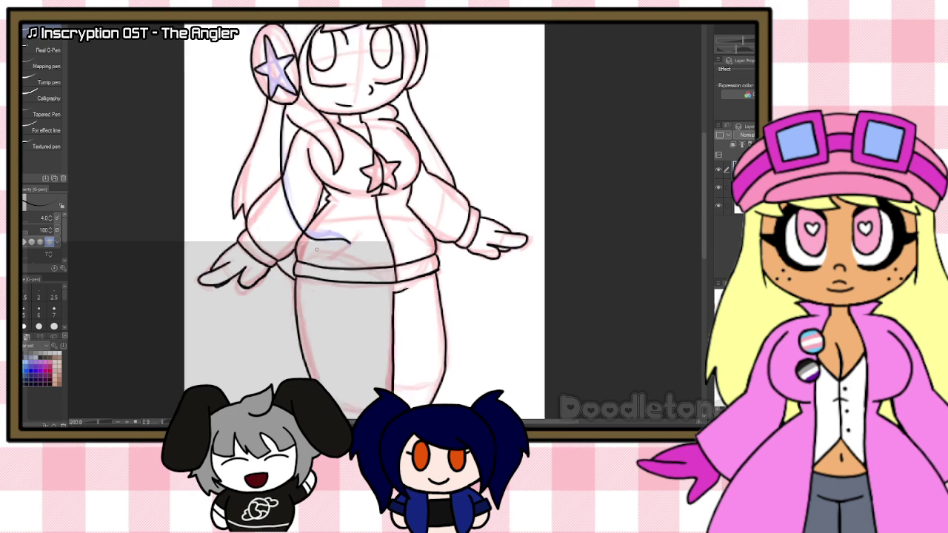
{"action": "scroll", "coordinate": [630, 117], "scroll_direction": "up", "scroll_amount": 1}
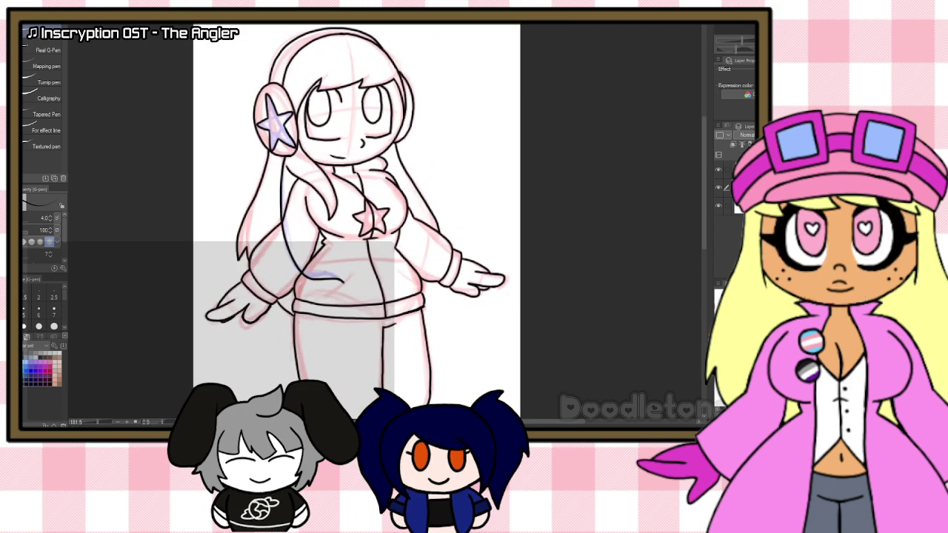
{"action": "left_click", "coordinate": [404, 143]}
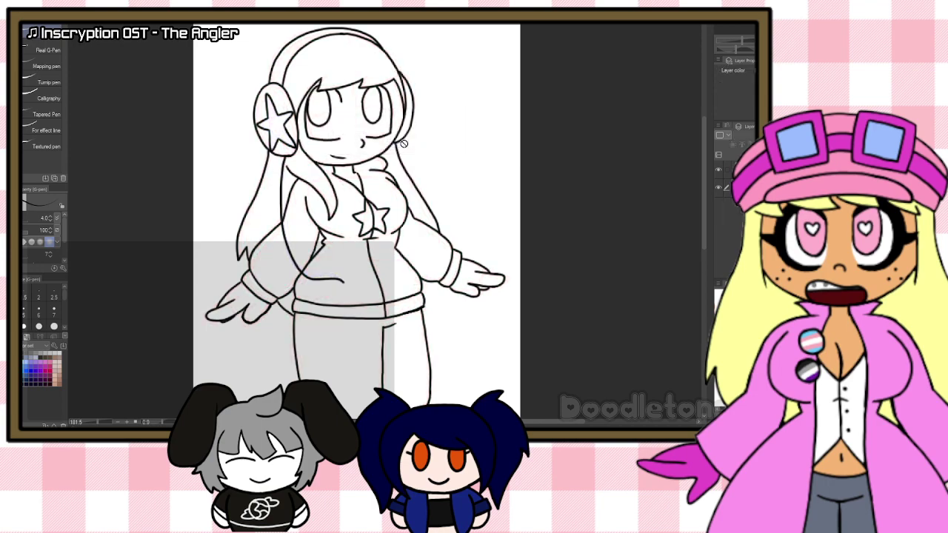
{"action": "scroll", "coordinate": [290, 122], "scroll_direction": "up", "scroll_amount": 3}
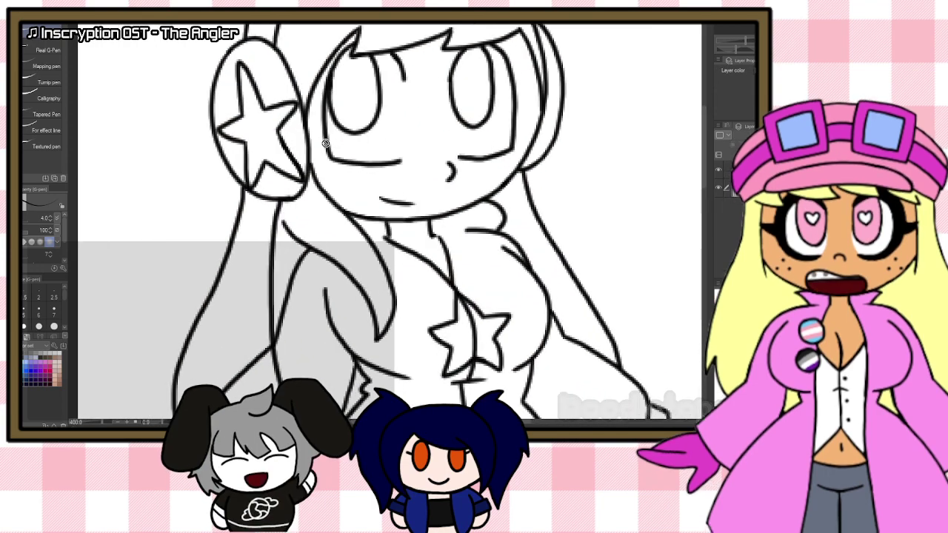
{"action": "key", "text": "e"}
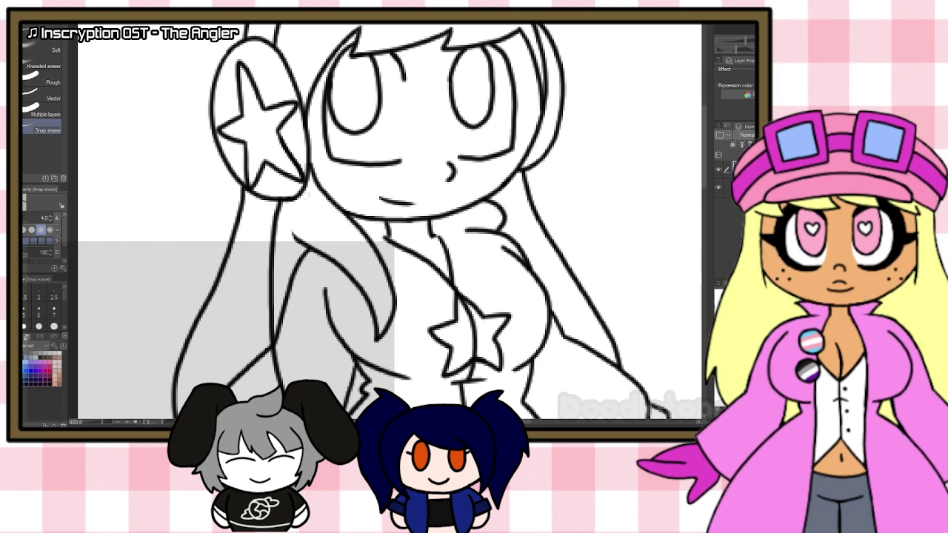
{"action": "scroll", "coordinate": [323, 210], "scroll_direction": "down", "scroll_amount": 5}
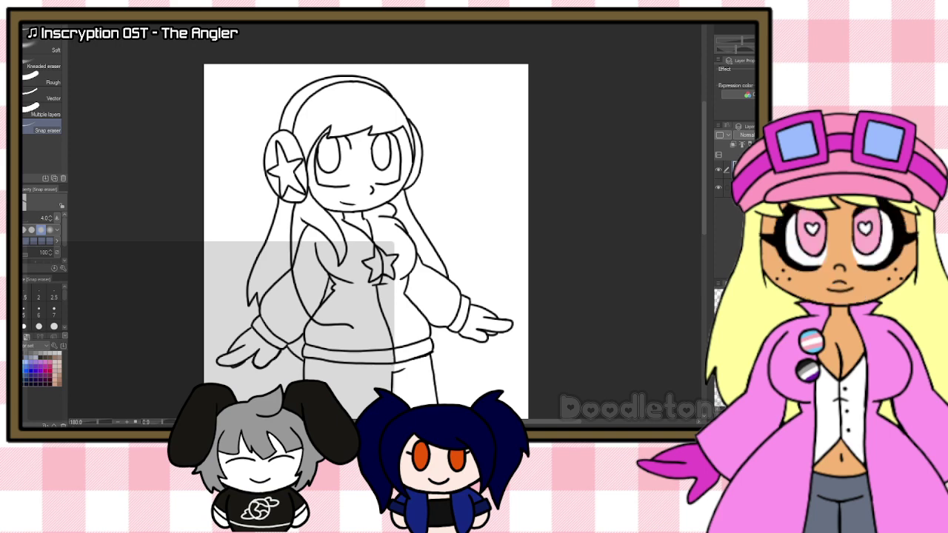
Step: Hide the white paper and, on a layer below the line art, fill the bangs, side strands and back hair with bright blue
{"action": "left_click", "coordinate": [721, 189]}
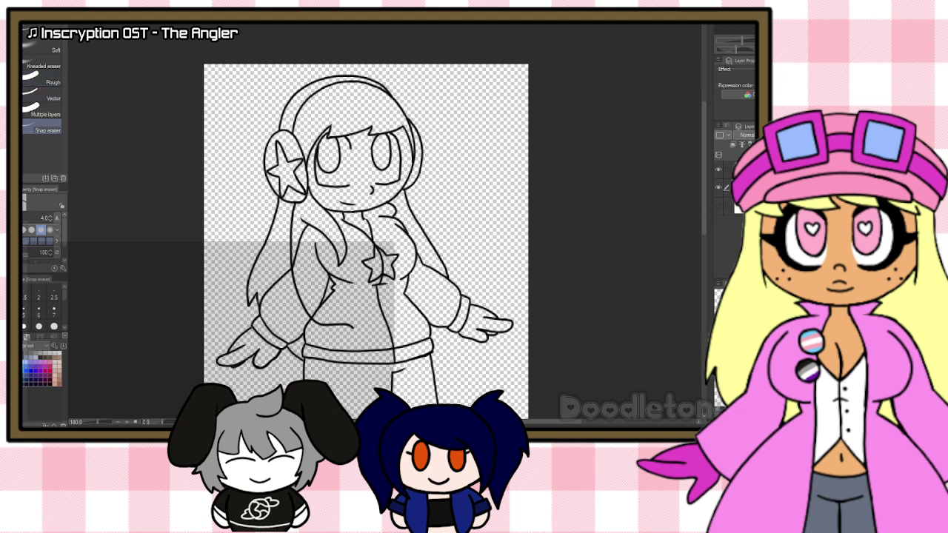
{"action": "key", "text": "i"}
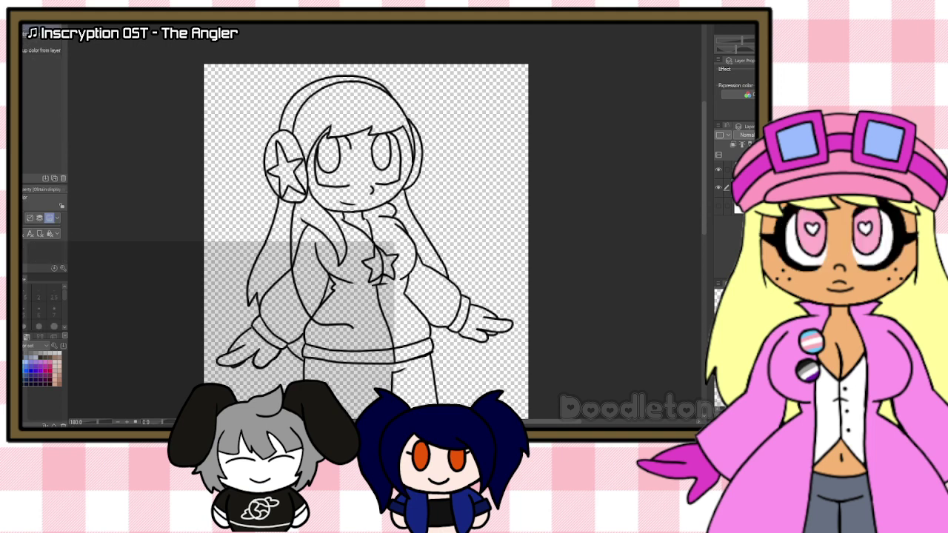
{"action": "key", "text": "g"}
{"action": "left_click", "coordinate": [330, 126]}
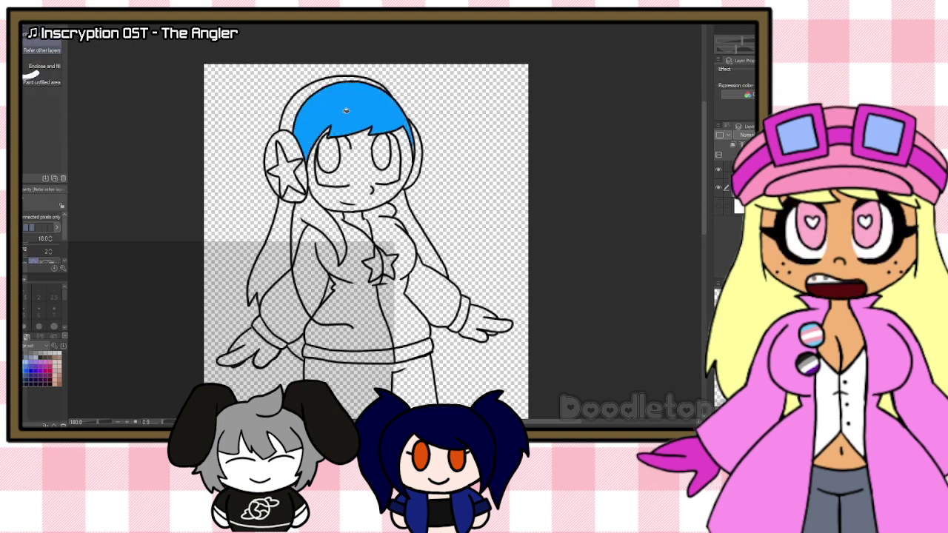
{"action": "left_click", "coordinate": [311, 219]}
{"action": "left_click", "coordinate": [284, 239]}
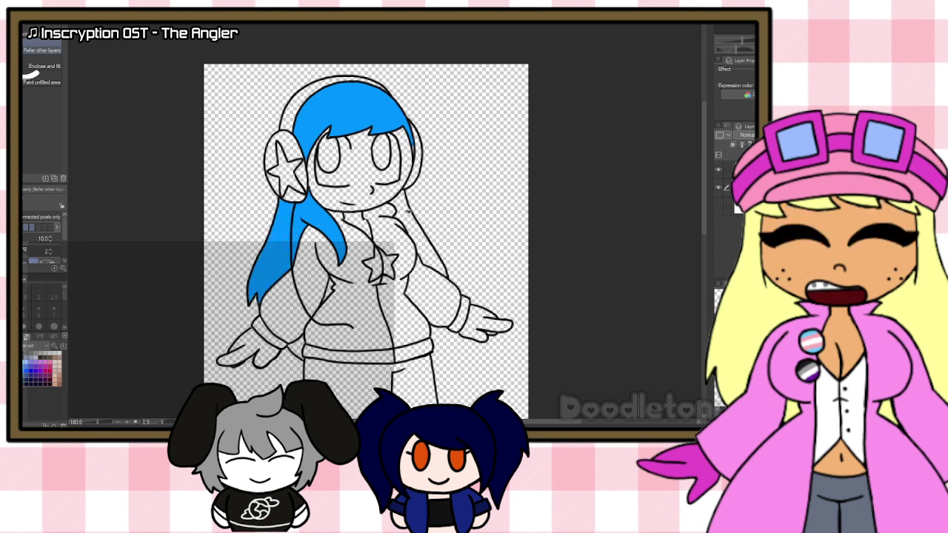
{"action": "left_click", "coordinate": [409, 214]}
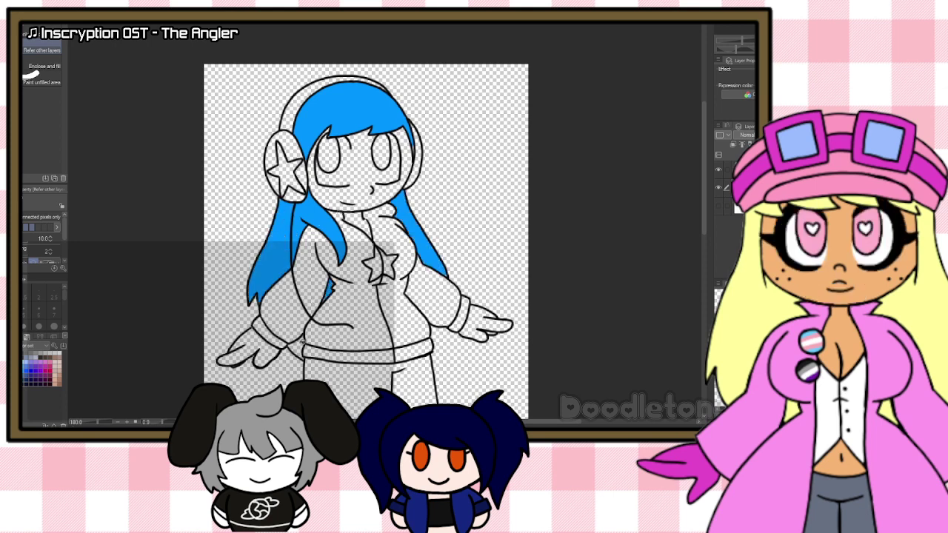
Step: Paint the small unfilled patch of back hair between the jacket's waist and the far sleeve in the same bright blue
{"action": "scroll", "coordinate": [376, 261], "scroll_direction": "up", "scroll_amount": 2}
{"action": "scroll", "coordinate": [377, 258], "scroll_direction": "up", "scroll_amount": 1}
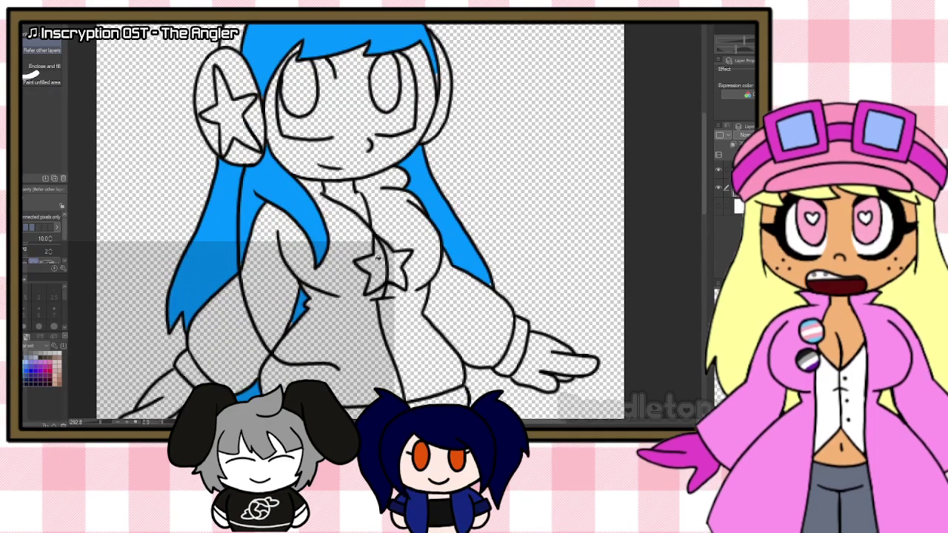
{"action": "key", "text": "p"}
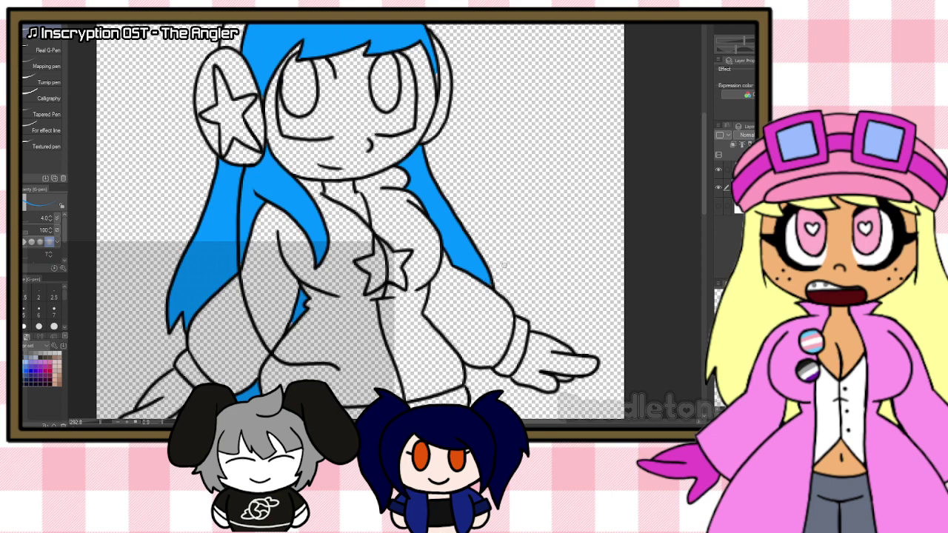
{"action": "left_click_drag", "start_coordinate": [704, 199], "coordinate": [703, 211]}
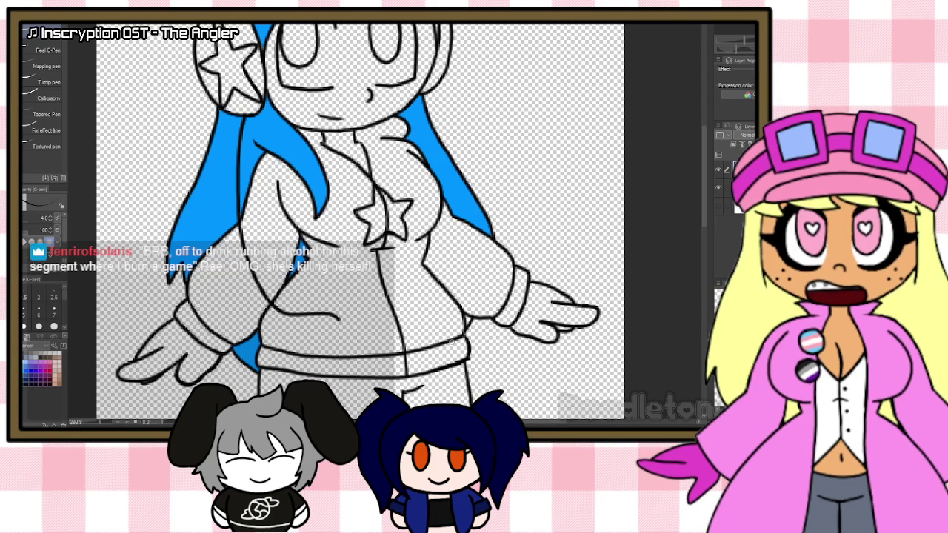
{"action": "left_click", "coordinate": [16, 87]}
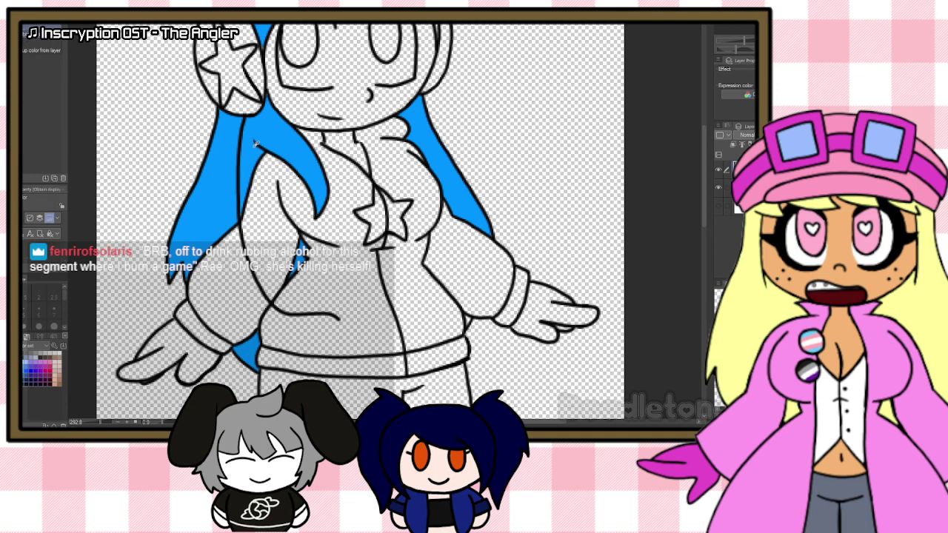
{"action": "key", "text": "p"}
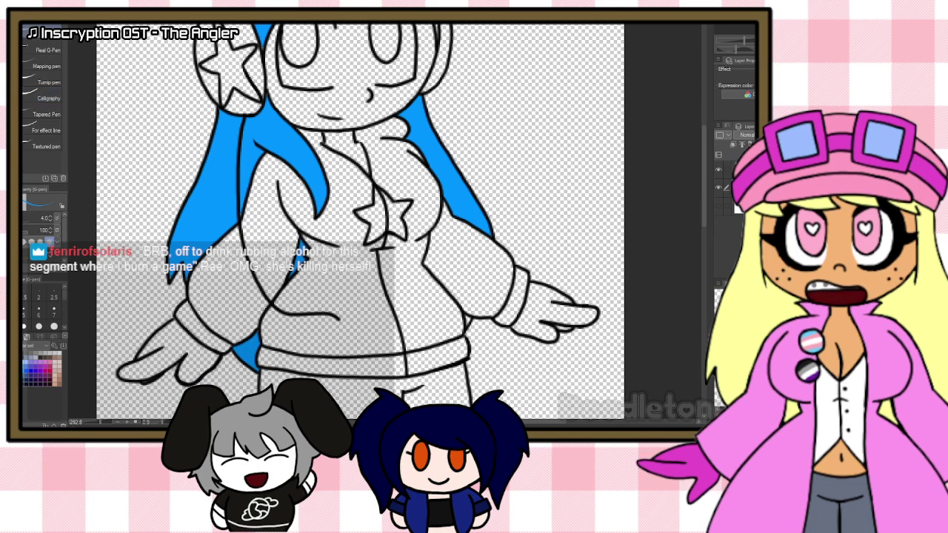
{"action": "left_click_drag", "start_coordinate": [468, 320], "coordinate": [469, 321]}
{"action": "scroll", "coordinate": [479, 327], "scroll_direction": "down", "scroll_amount": 4}
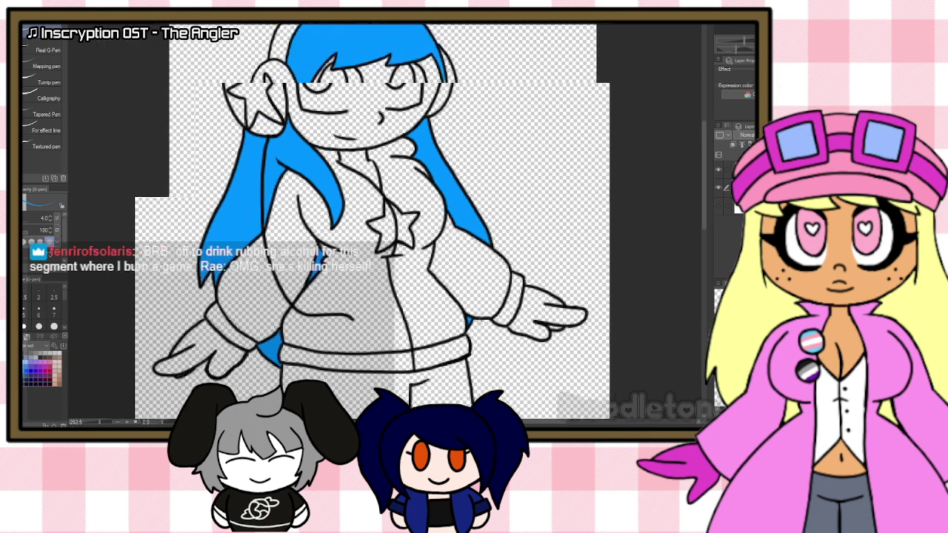
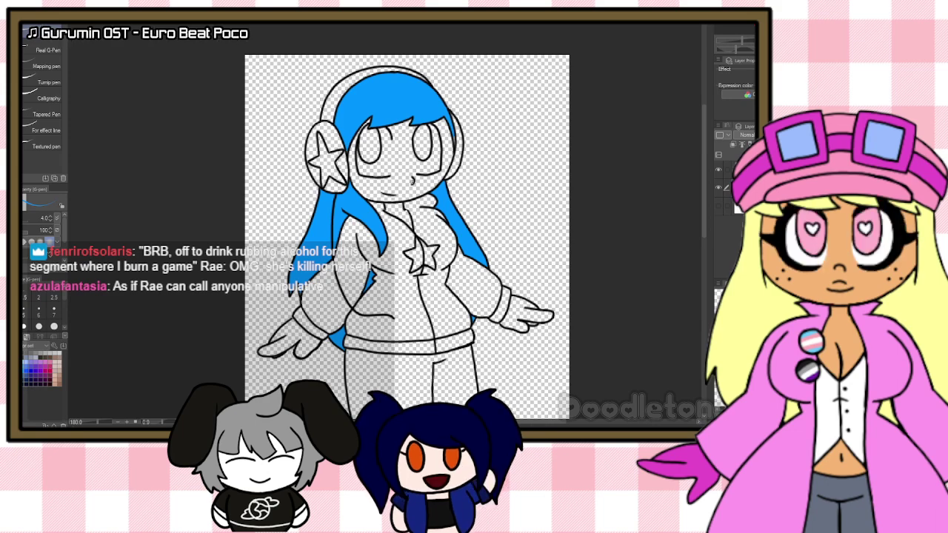
Step: Fill the headphone band with bright green, including the narrow tip at its far end
{"action": "scroll", "coordinate": [462, 96], "scroll_direction": "up", "scroll_amount": 5}
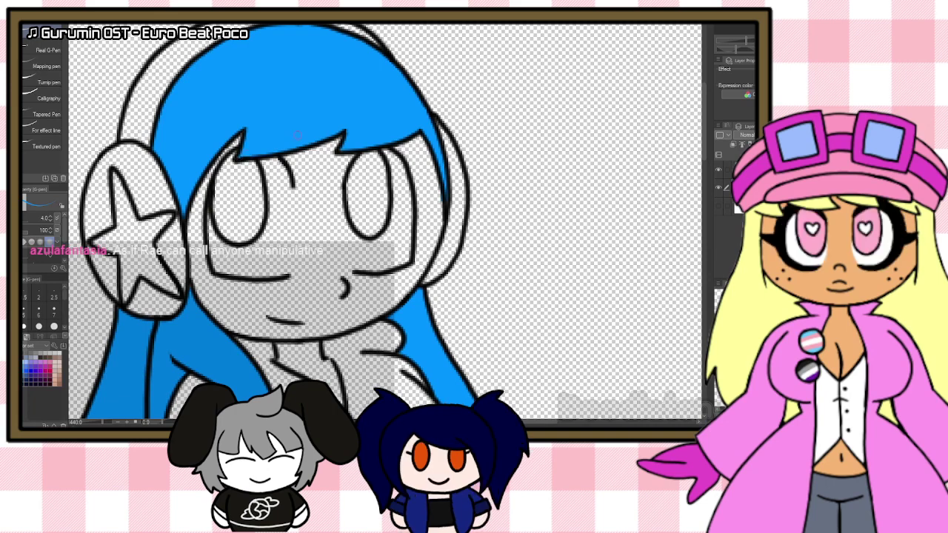
{"action": "scroll", "coordinate": [297, 135], "scroll_direction": "down", "scroll_amount": 4}
{"action": "scroll", "coordinate": [297, 135], "scroll_direction": "up", "scroll_amount": 3}
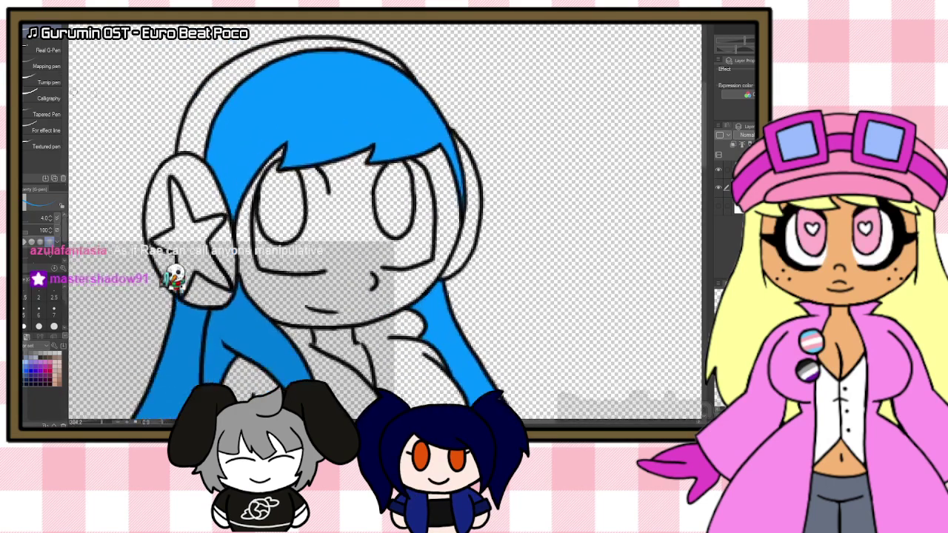
{"action": "key", "text": "i"}
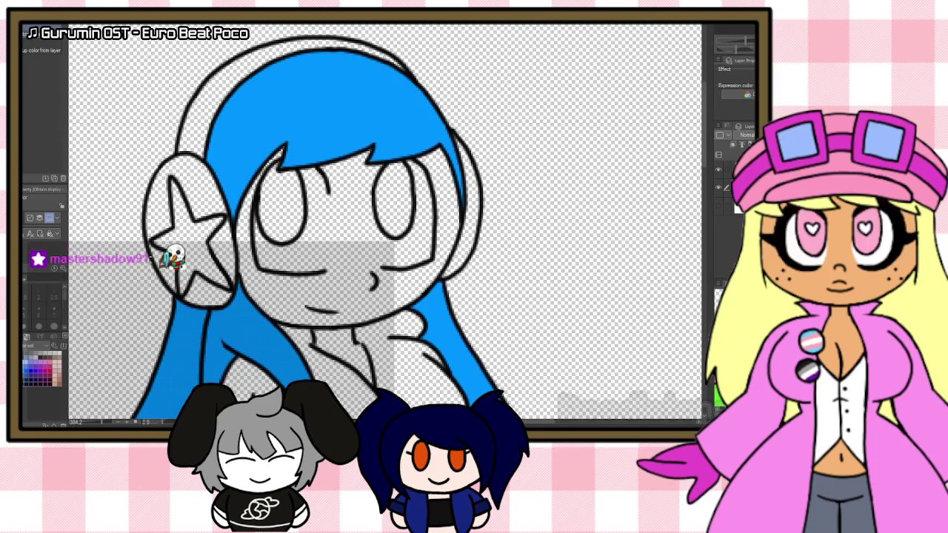
{"action": "key", "text": "g"}
{"action": "left_click", "coordinate": [211, 98]}
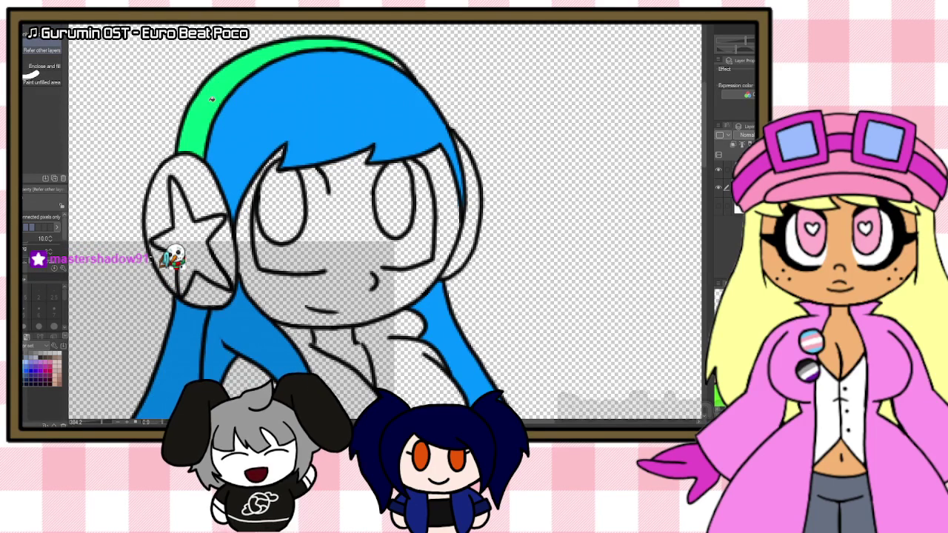
{"action": "key", "text": "p"}
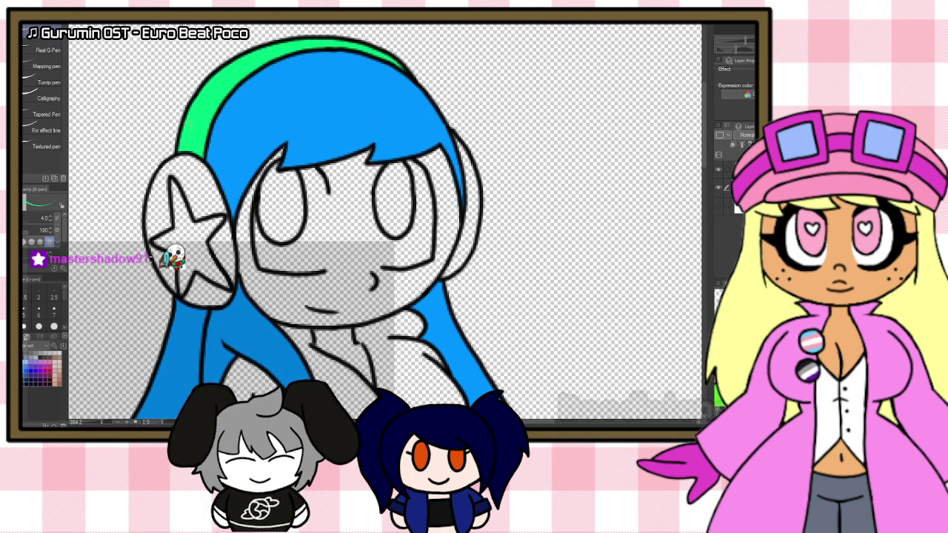
Step: Fill every area around the star on the near headphone ear cup with pink
{"action": "key", "text": "i"}
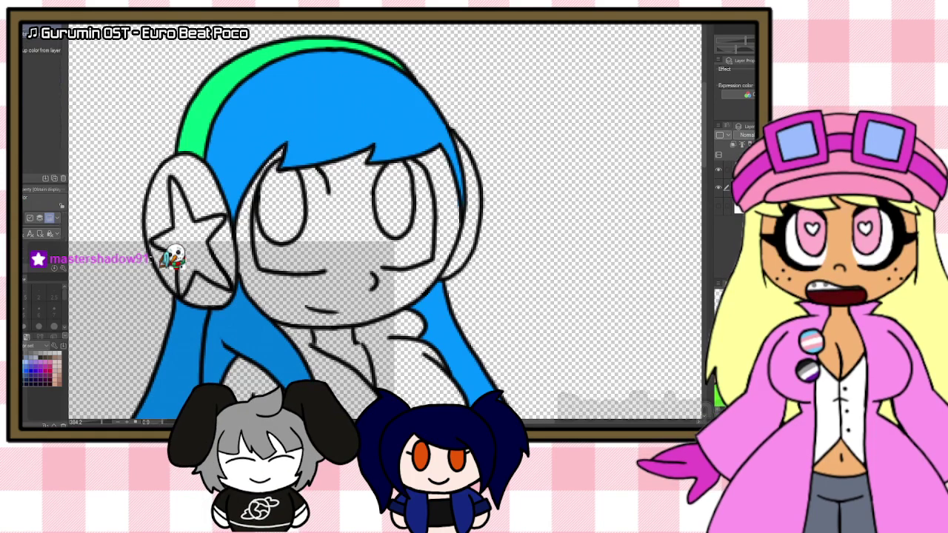
{"action": "key", "text": "g"}
{"action": "left_click", "coordinate": [170, 193]}
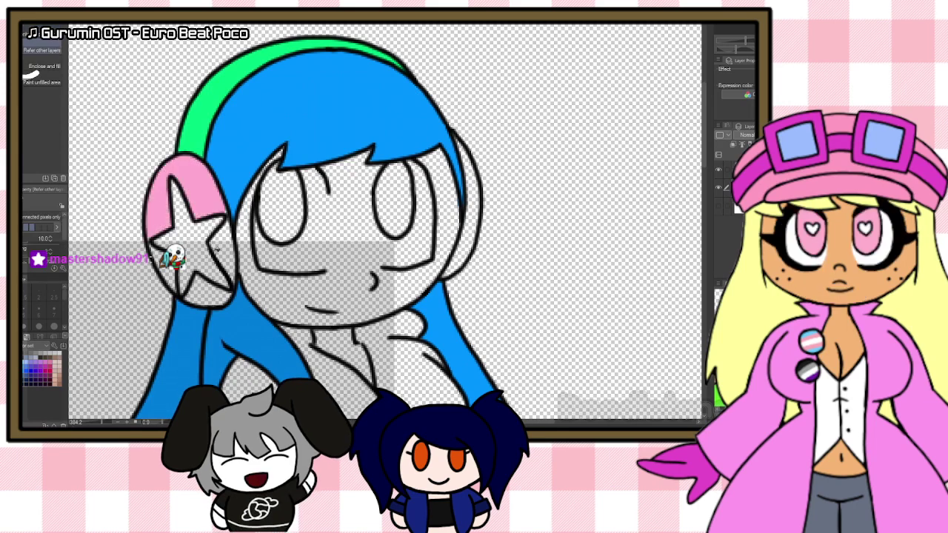
{"action": "left_click", "coordinate": [224, 253]}
{"action": "left_click", "coordinate": [206, 295]}
{"action": "left_click", "coordinate": [162, 270]}
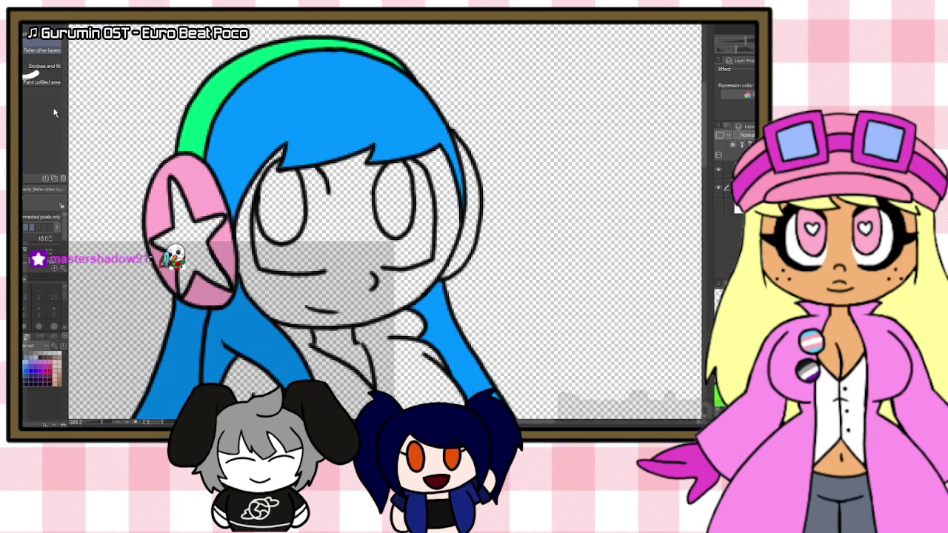
Step: Fill the star on the near ear cup with golden yellow
{"action": "key", "text": "i"}
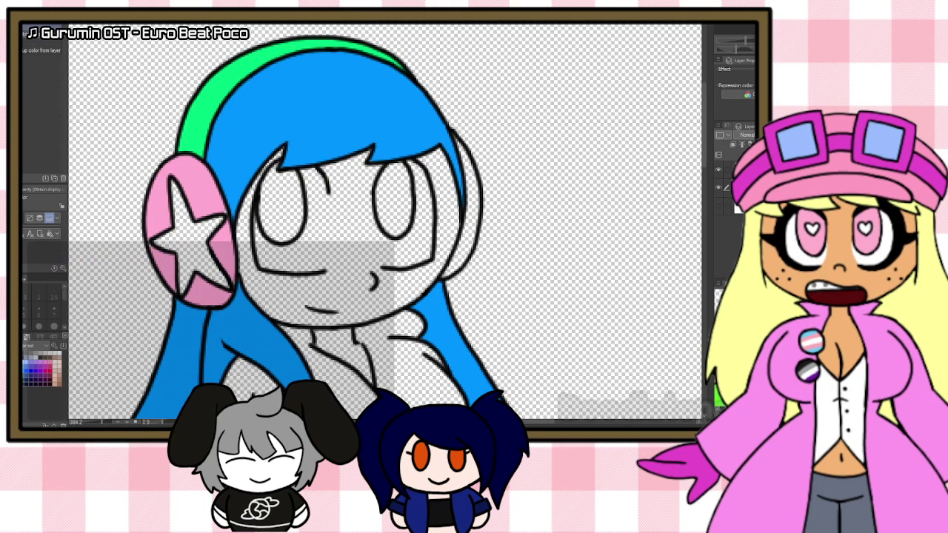
{"action": "key", "text": "g"}
{"action": "left_click", "coordinate": [191, 246]}
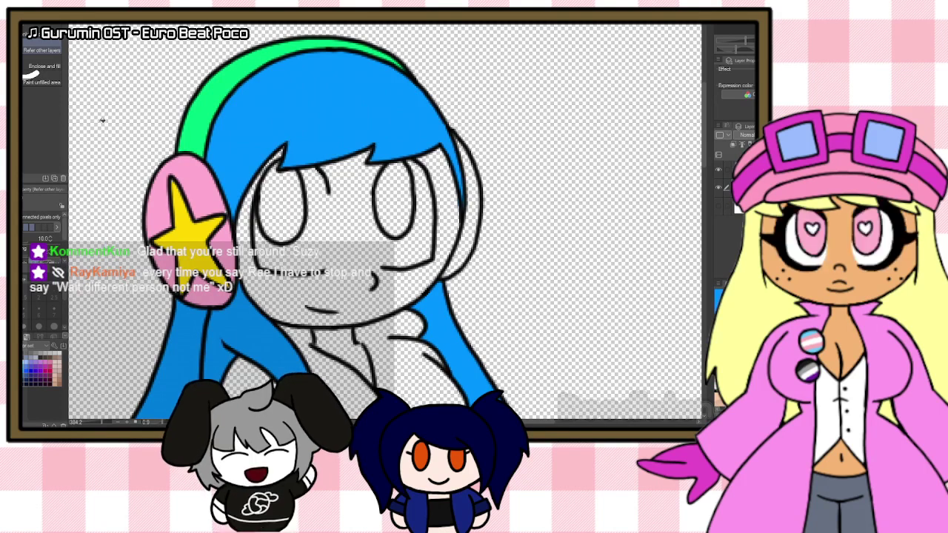
Step: Fill the far headphone ear cup with pale yellow
{"action": "key", "text": "i"}
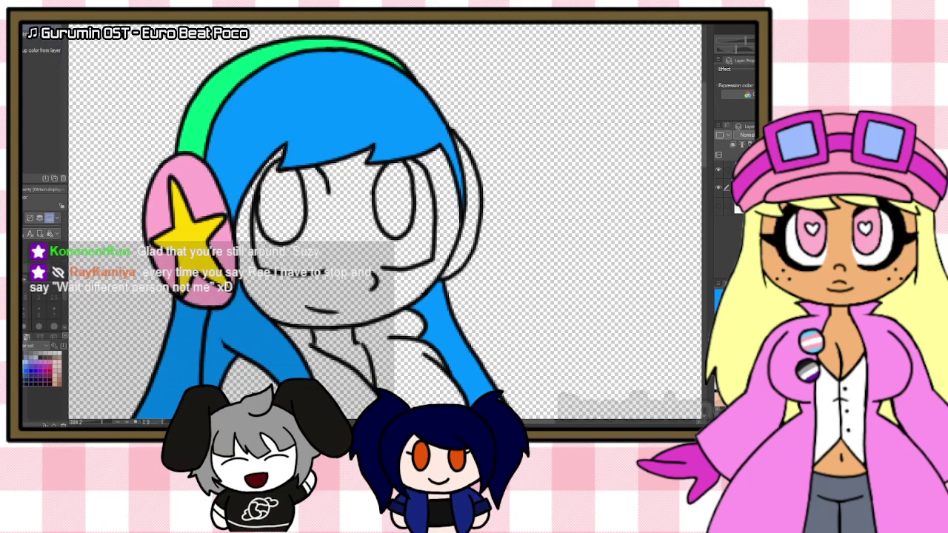
{"action": "key", "text": "g"}
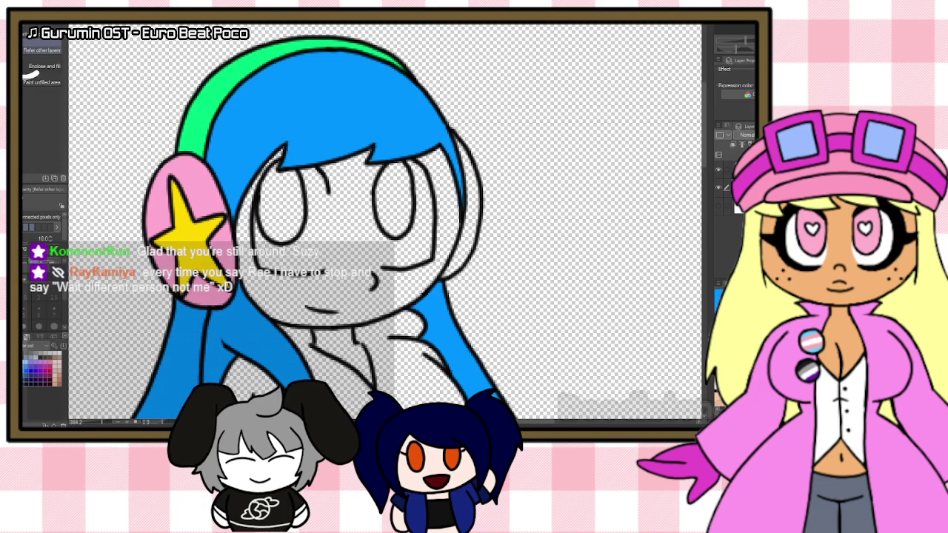
{"action": "left_click", "coordinate": [477, 216]}
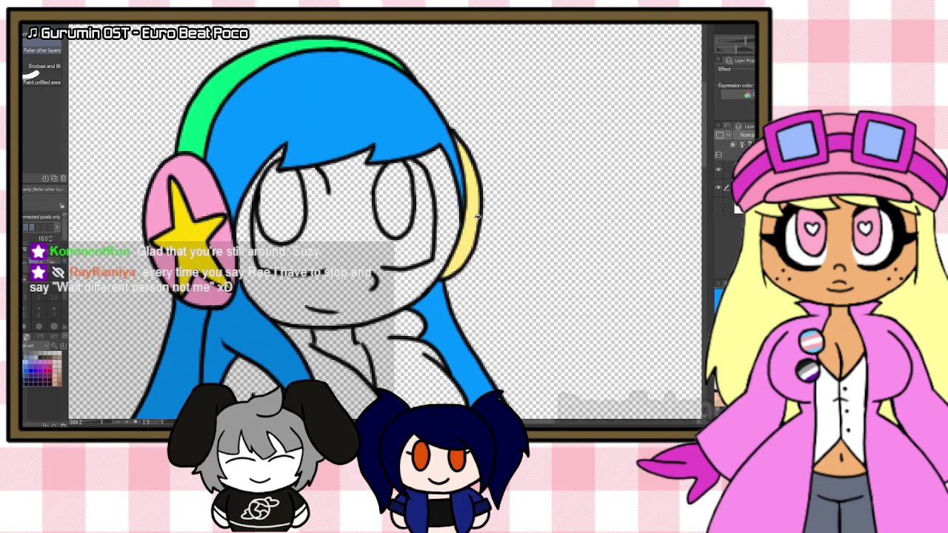
{"action": "key", "text": "p"}
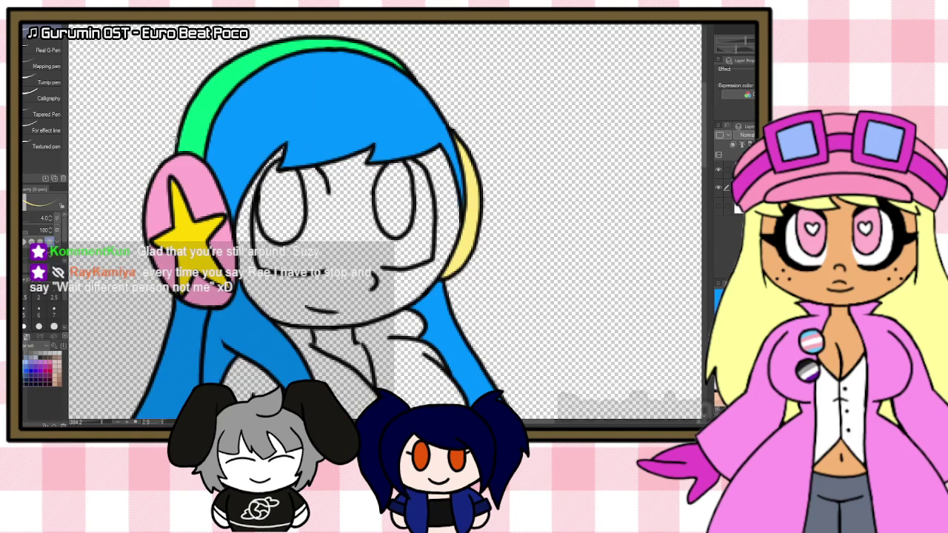
Step: Touch up the unfilled corners of the near ear cup in pink and its star in yellow with the pen
{"action": "key", "text": "i"}
{"action": "key", "text": "p"}
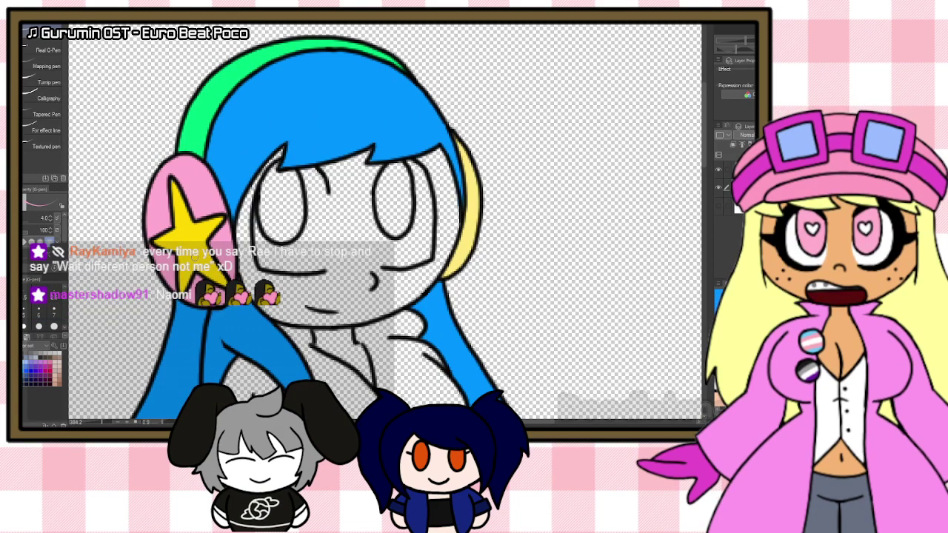
{"action": "key", "text": "i"}
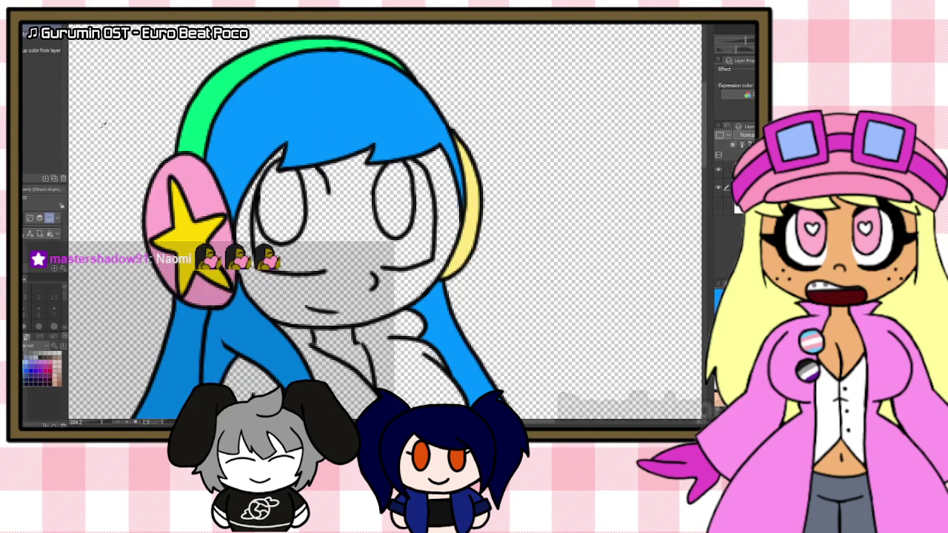
{"action": "key", "text": "p"}
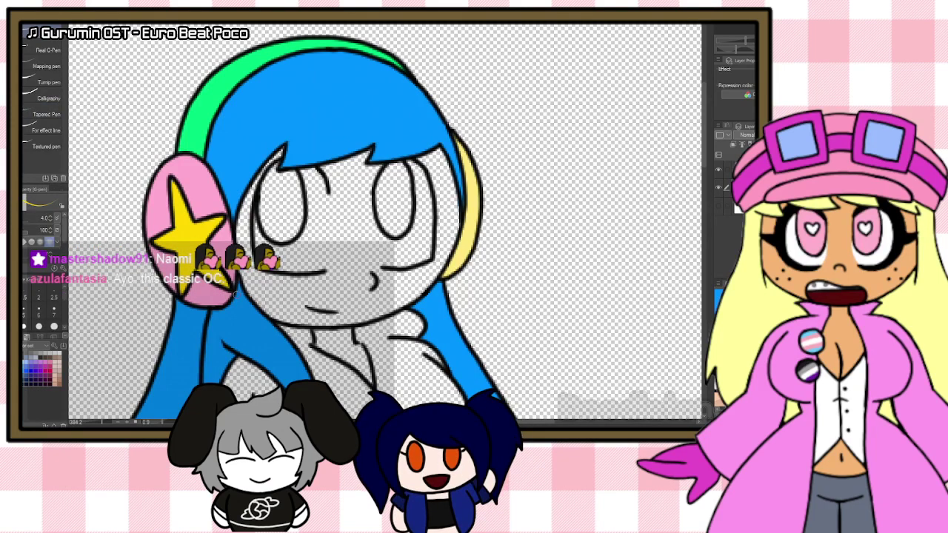
Step: Fill the face, neck and both hands with a peach skin colour, including the small areas between the far hand's fingers
{"action": "scroll", "coordinate": [476, 220], "scroll_direction": "down", "scroll_amount": 3}
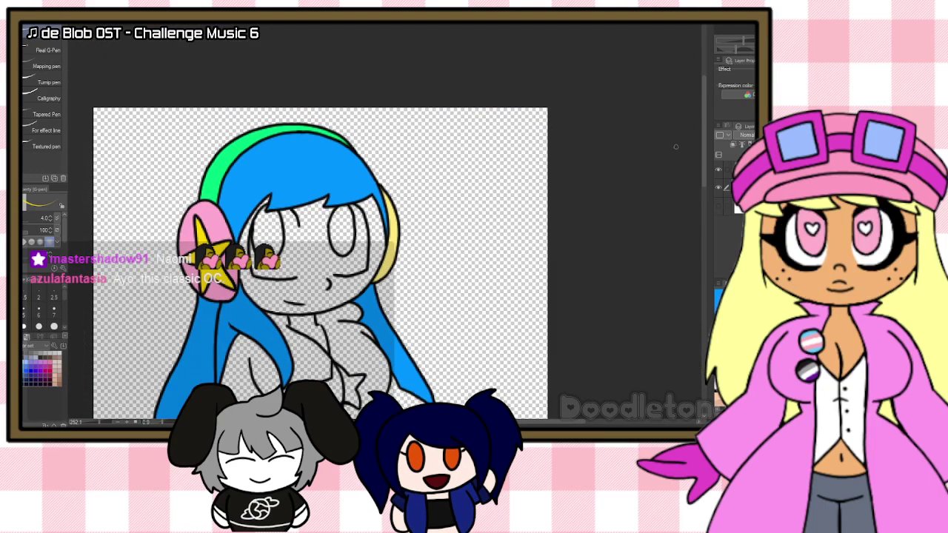
{"action": "left_click_drag", "start_coordinate": [704, 157], "coordinate": [703, 182]}
{"action": "scroll", "coordinate": [223, 177], "scroll_direction": "up", "scroll_amount": 1}
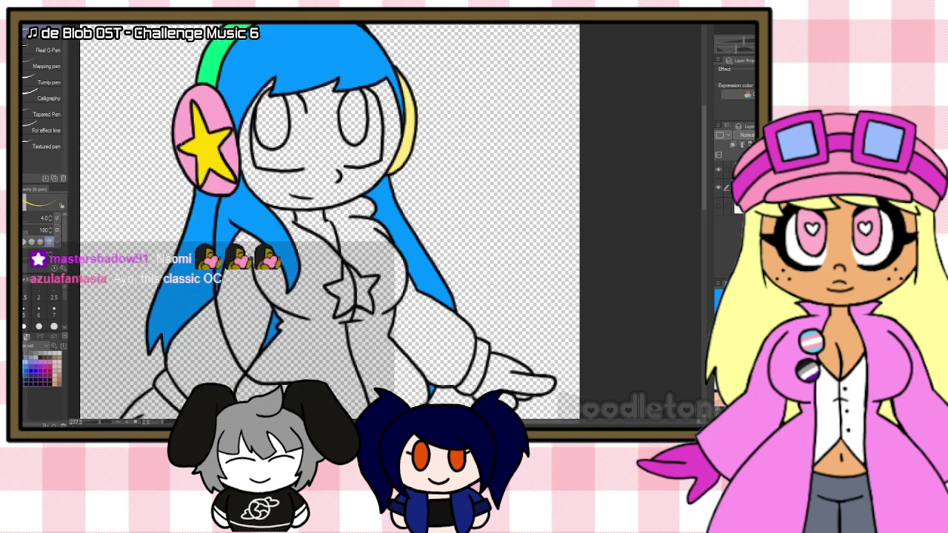
{"action": "key", "text": "i"}
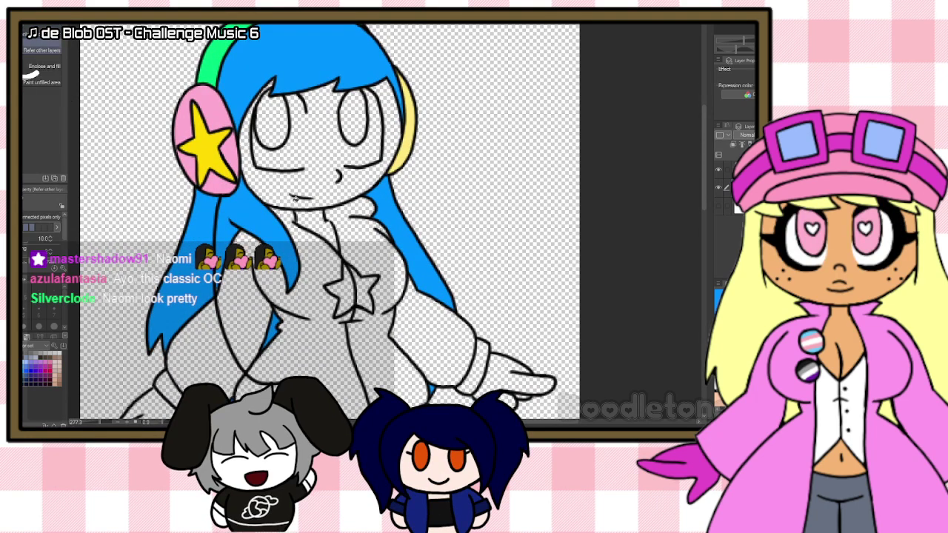
{"action": "left_click", "coordinate": [313, 194]}
{"action": "scroll", "coordinate": [317, 222], "scroll_direction": "down", "scroll_amount": 2}
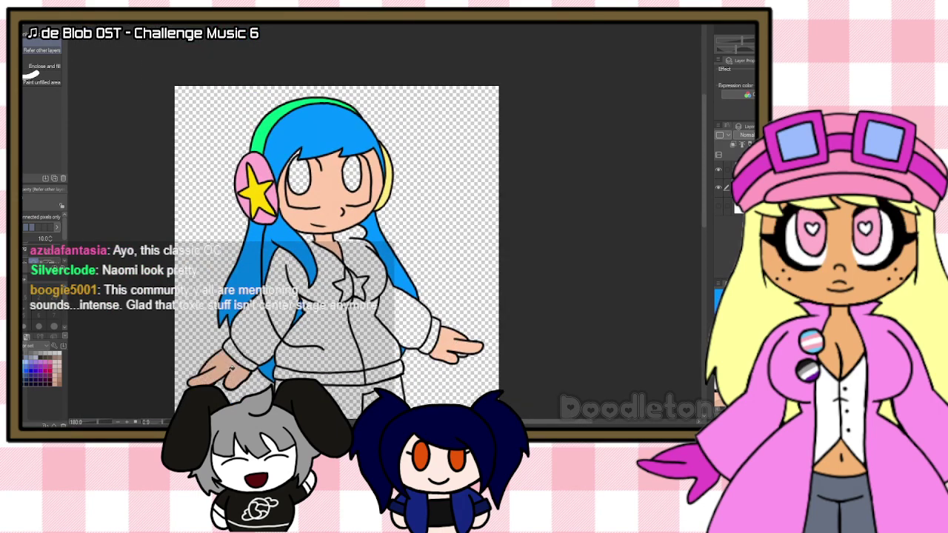
{"action": "scroll", "coordinate": [459, 374], "scroll_direction": "up", "scroll_amount": 3}
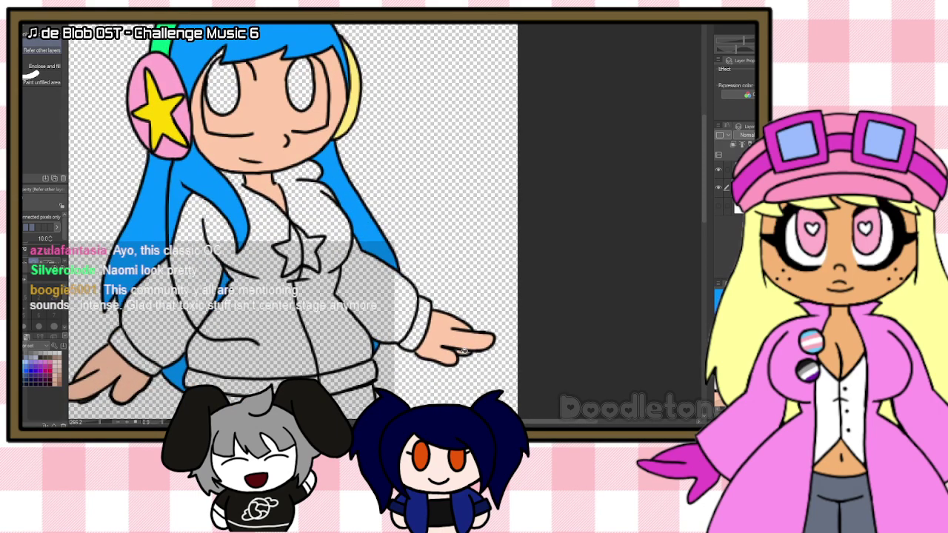
{"action": "scroll", "coordinate": [463, 351], "scroll_direction": "down", "scroll_amount": 3}
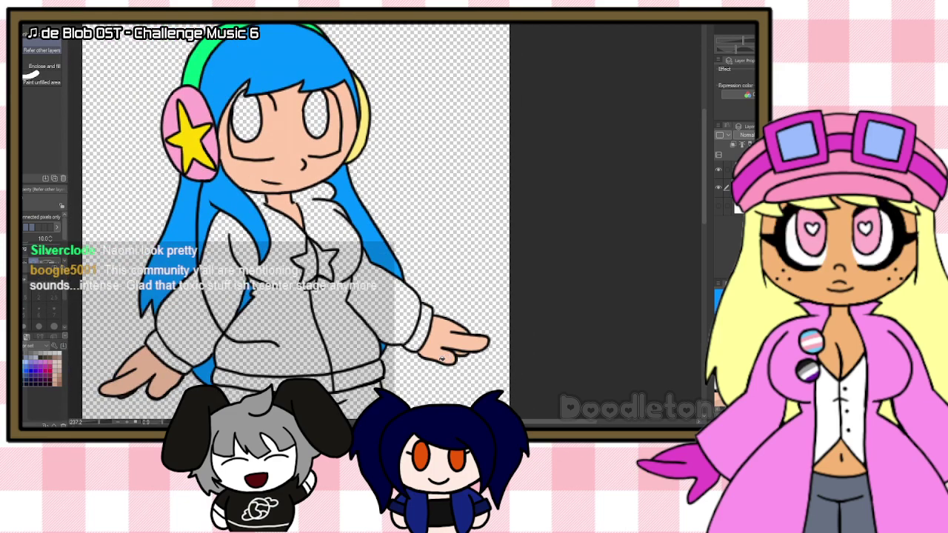
{"action": "scroll", "coordinate": [442, 358], "scroll_direction": "up", "scroll_amount": 3}
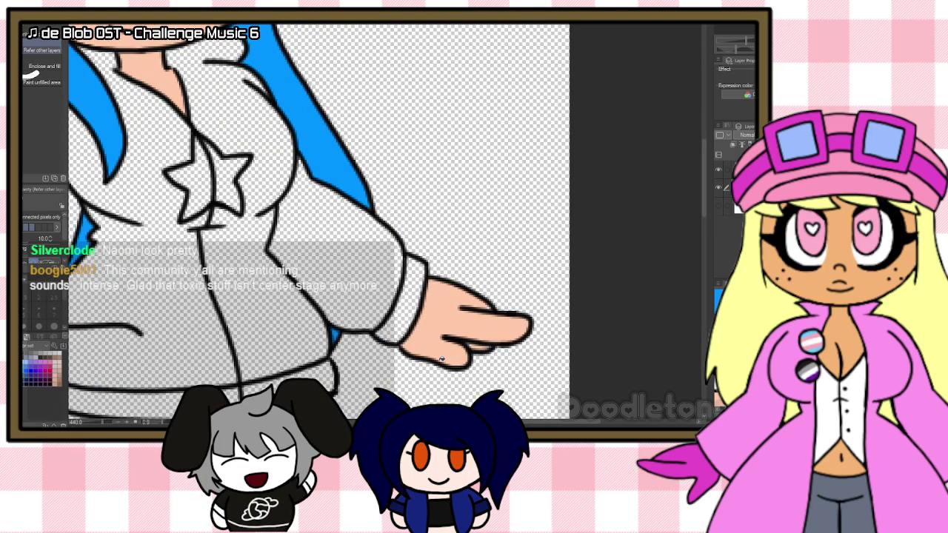
{"action": "key", "text": "p"}
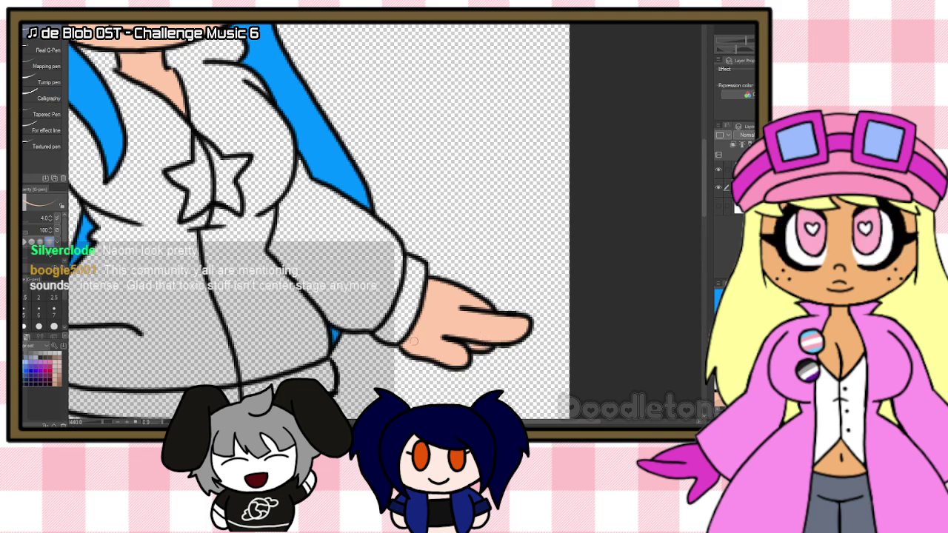
Step: Paint the unfilled sliver of skin between the bangs and the near eye in the same peach colour
{"action": "scroll", "coordinate": [433, 335], "scroll_direction": "down", "scroll_amount": 3}
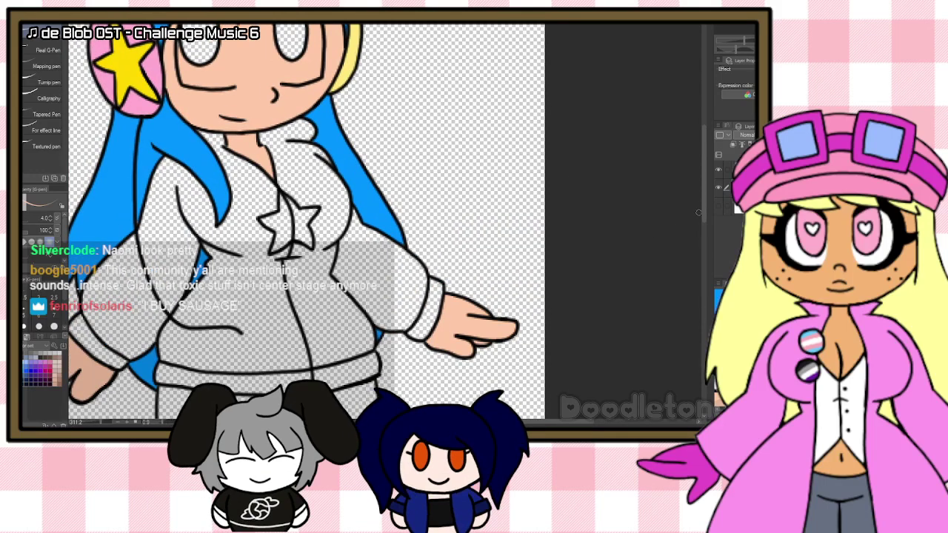
{"action": "left_click_drag", "start_coordinate": [702, 215], "coordinate": [698, 175]}
{"action": "scroll", "coordinate": [222, 170], "scroll_direction": "up", "scroll_amount": 1}
{"action": "scroll", "coordinate": [220, 169], "scroll_direction": "up", "scroll_amount": 2}
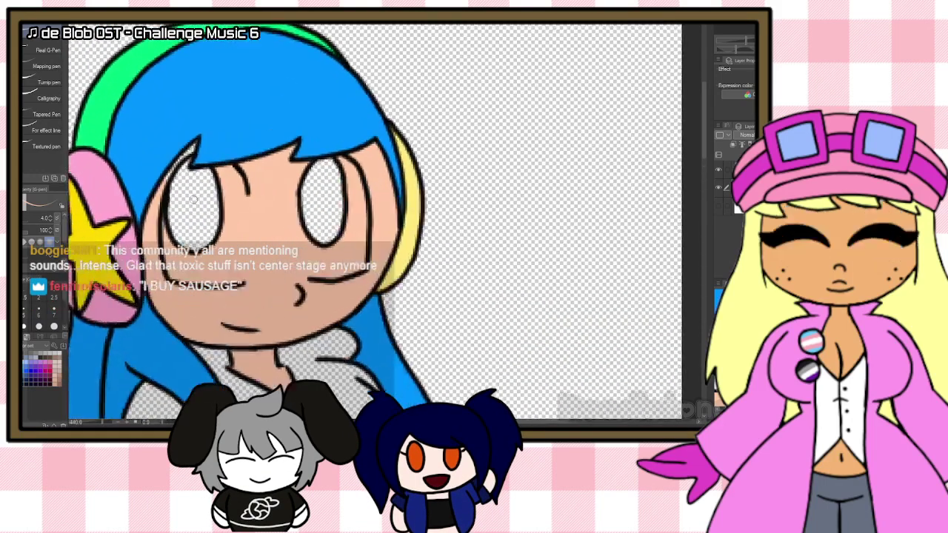
{"action": "left_click_drag", "start_coordinate": [156, 178], "coordinate": [200, 117]}
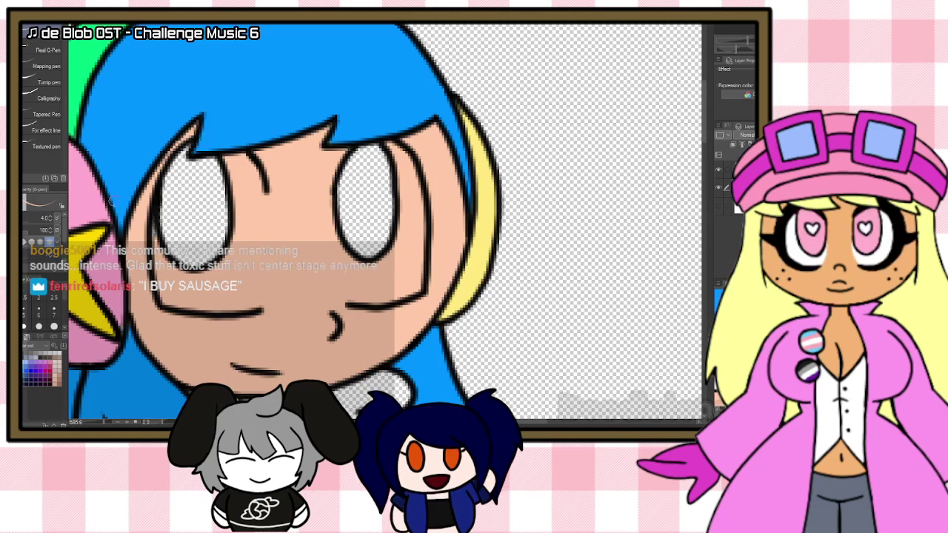
Step: Close the open inner edges of both eyes with white pen strokes and fill the eye whites with white
{"action": "left_click_drag", "start_coordinate": [261, 177], "coordinate": [263, 304]}
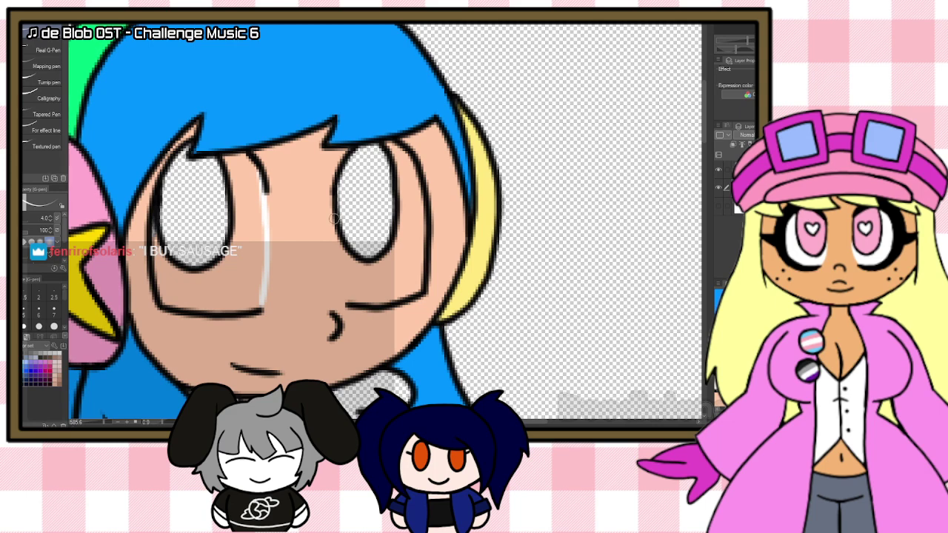
{"action": "left_click_drag", "start_coordinate": [335, 223], "coordinate": [351, 303]}
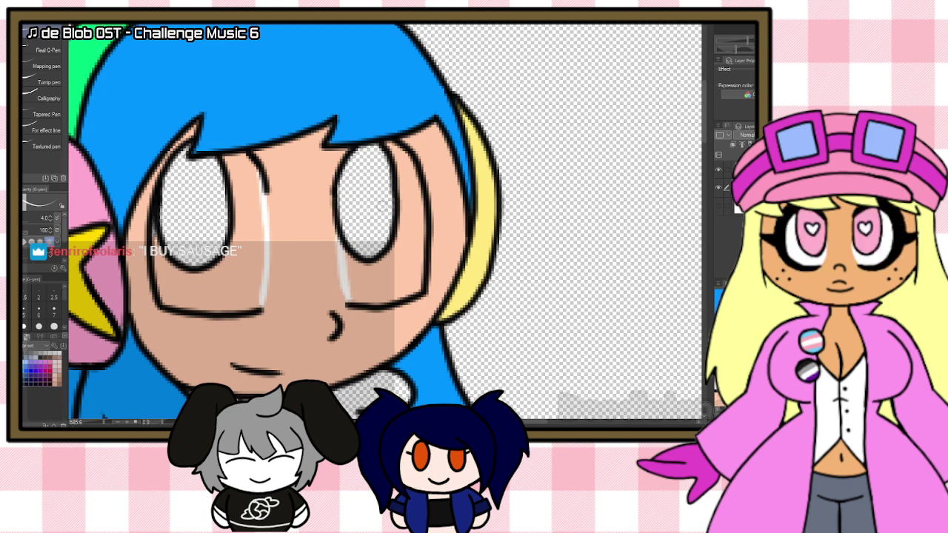
{"action": "key", "text": "g"}
{"action": "left_click", "coordinate": [245, 263]}
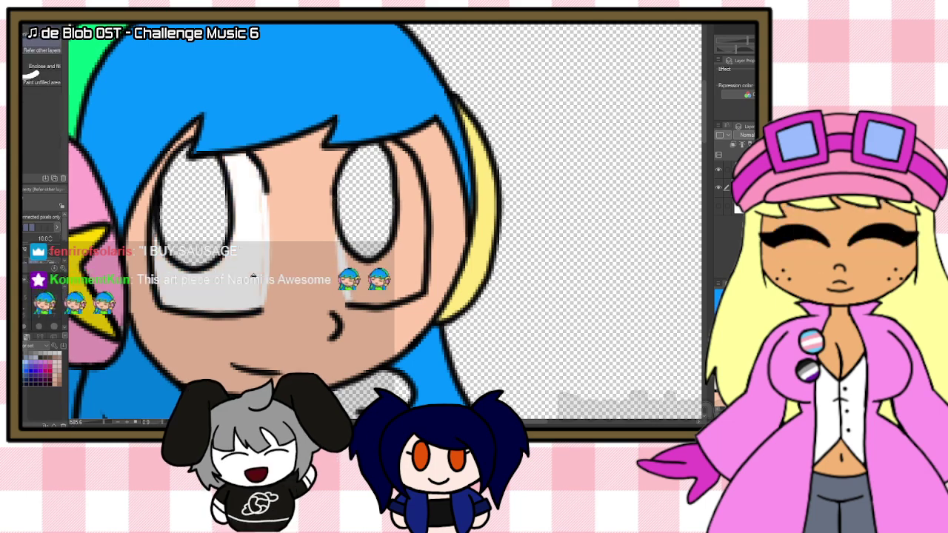
{"action": "left_click", "coordinate": [396, 256]}
Step: Fill the irises of both eyes with a medium brown
{"action": "key", "text": "p"}
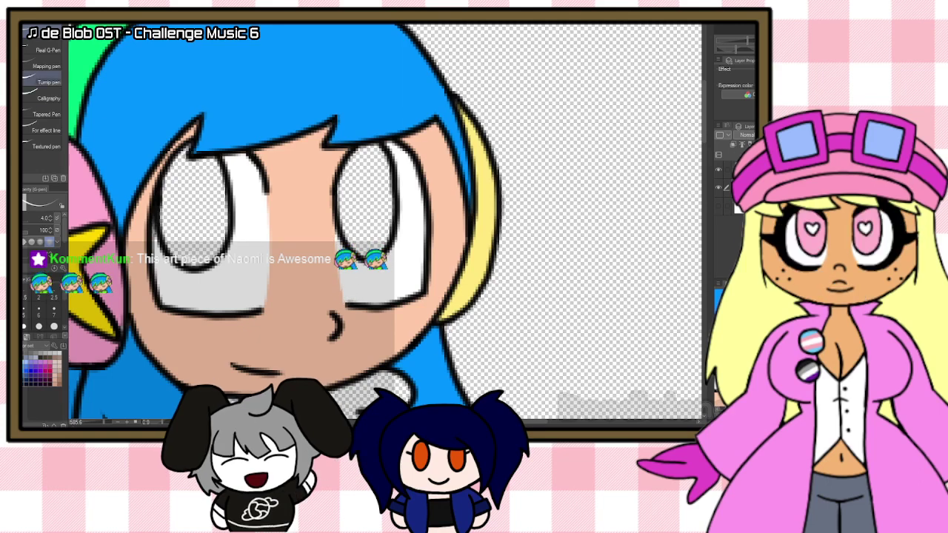
{"action": "key", "text": "i"}
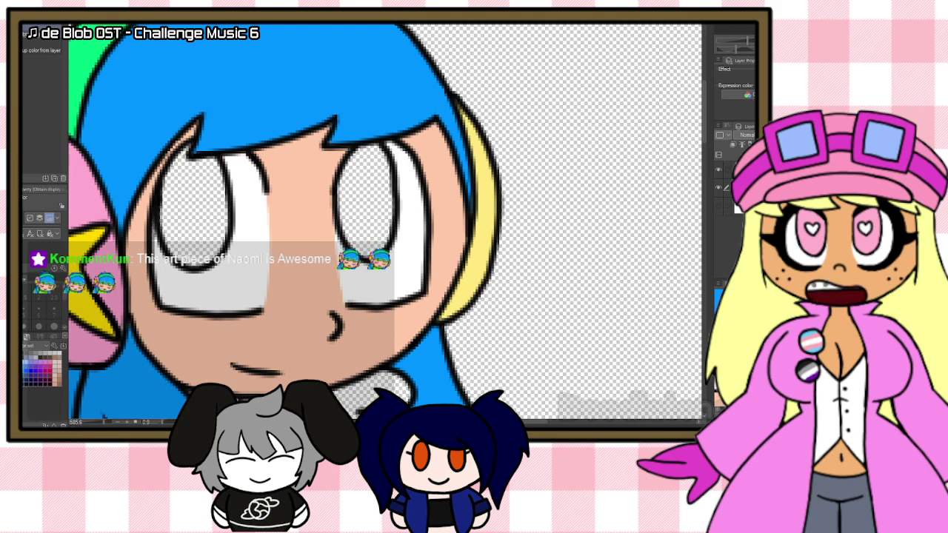
{"action": "key", "text": "g"}
{"action": "left_click", "coordinate": [196, 217]}
{"action": "left_click", "coordinate": [362, 185]}
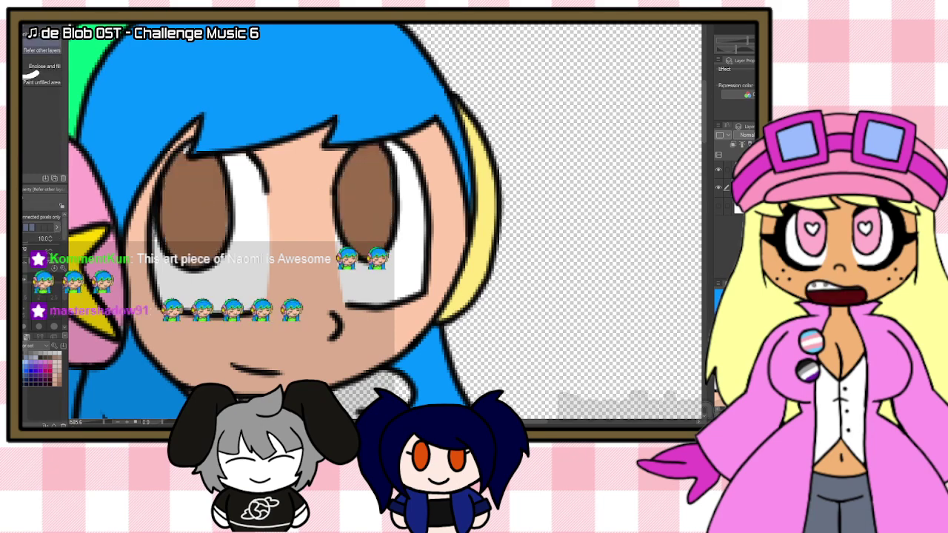
{"action": "key", "text": "p"}
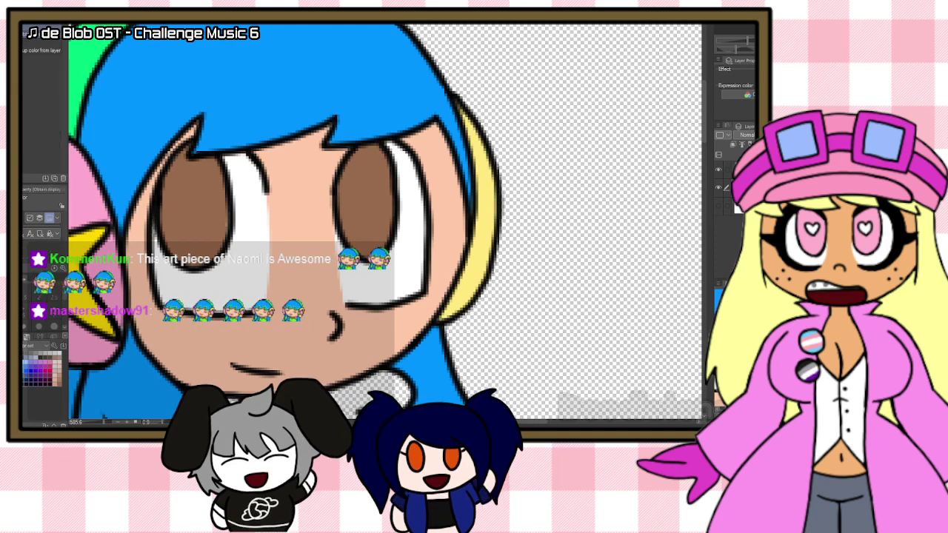
{"action": "left_click", "coordinate": [41, 95]}
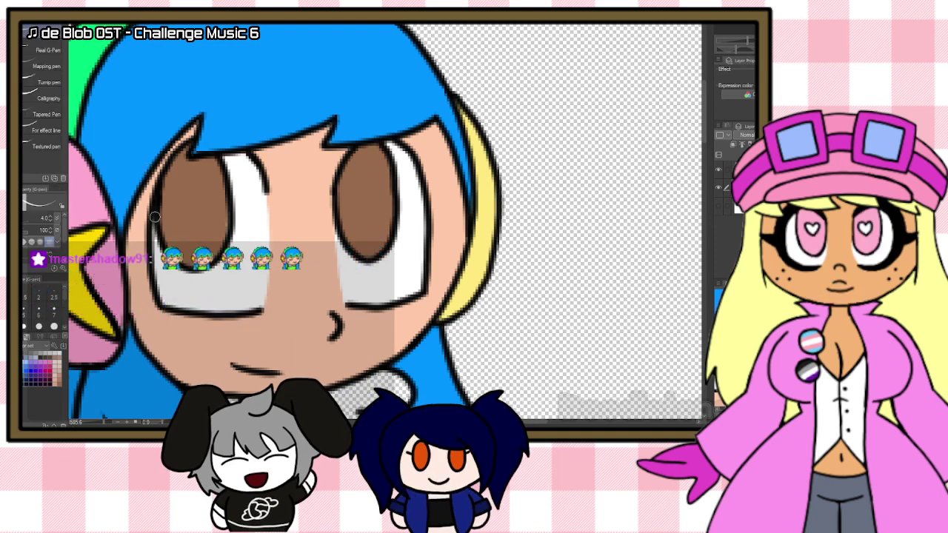
Step: Fill both halves of the star on the jacket's chest with pale yellow
{"action": "scroll", "coordinate": [172, 271], "scroll_direction": "down", "scroll_amount": 8}
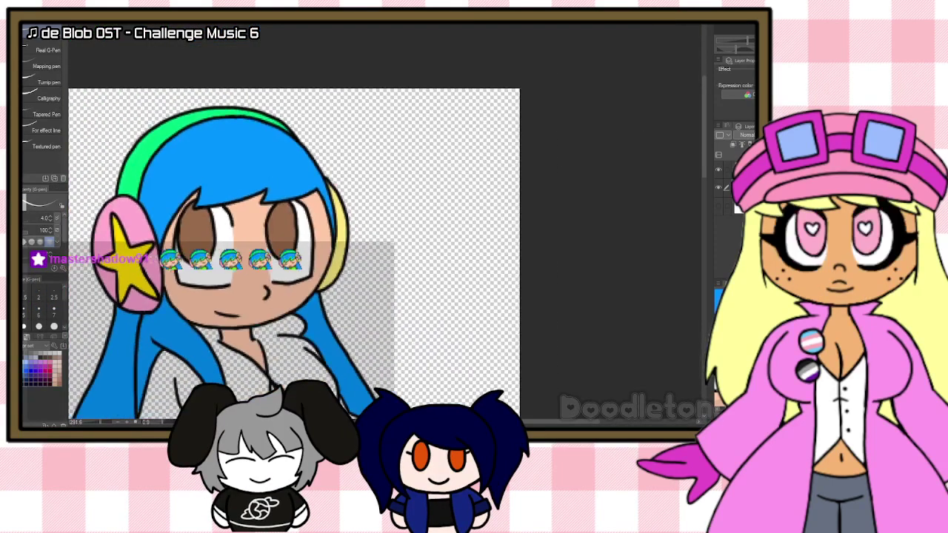
{"action": "scroll", "coordinate": [157, 348], "scroll_direction": "up", "scroll_amount": 4}
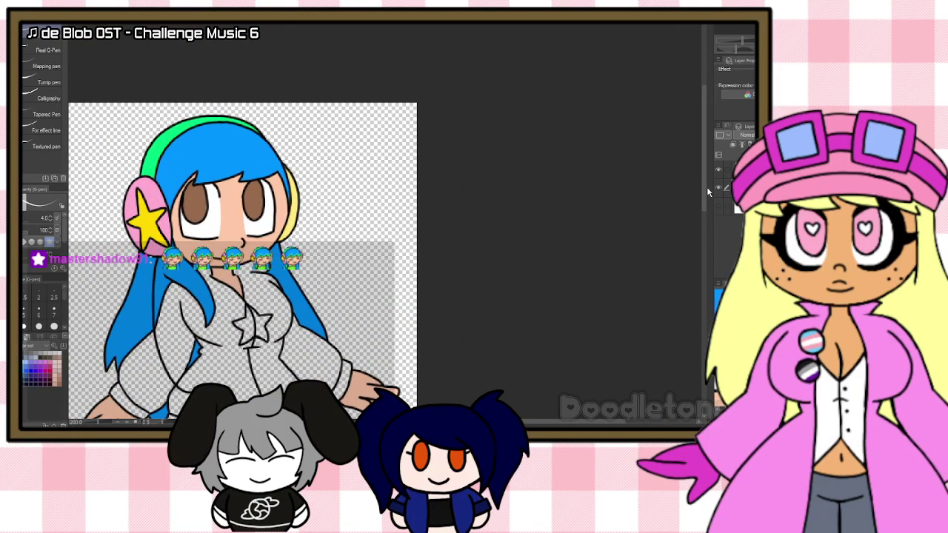
{"action": "left_click_drag", "start_coordinate": [705, 194], "coordinate": [706, 233]}
{"action": "scroll", "coordinate": [194, 179], "scroll_direction": "up", "scroll_amount": 4}
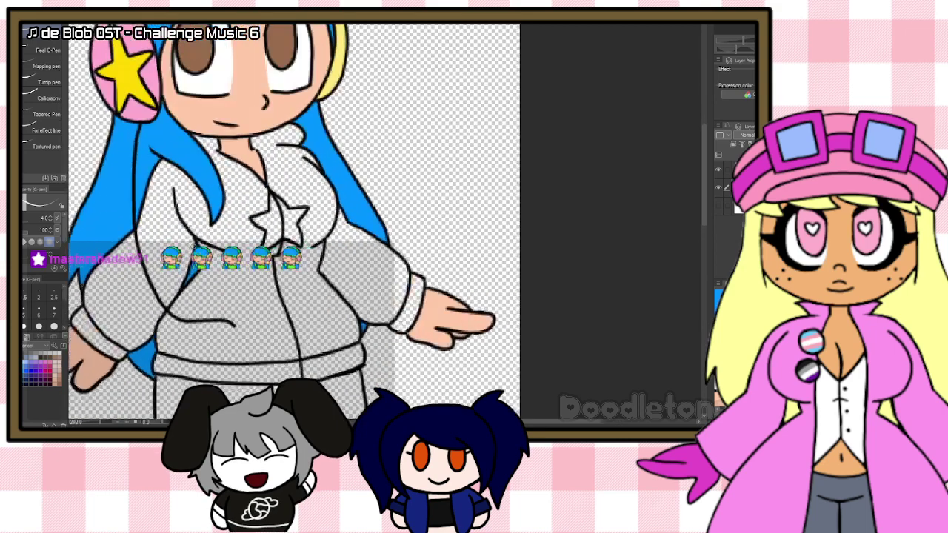
{"action": "scroll", "coordinate": [202, 240], "scroll_direction": "up", "scroll_amount": 1}
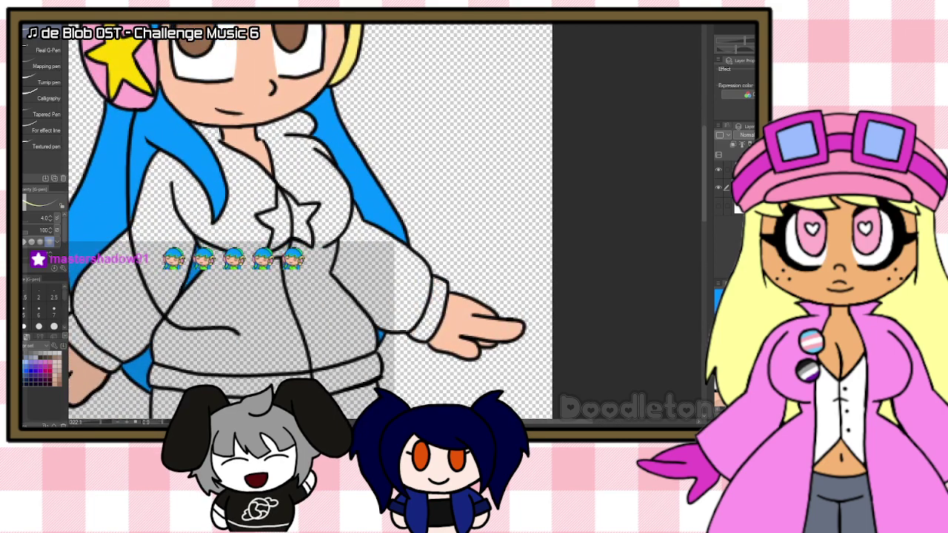
{"action": "key", "text": "g"}
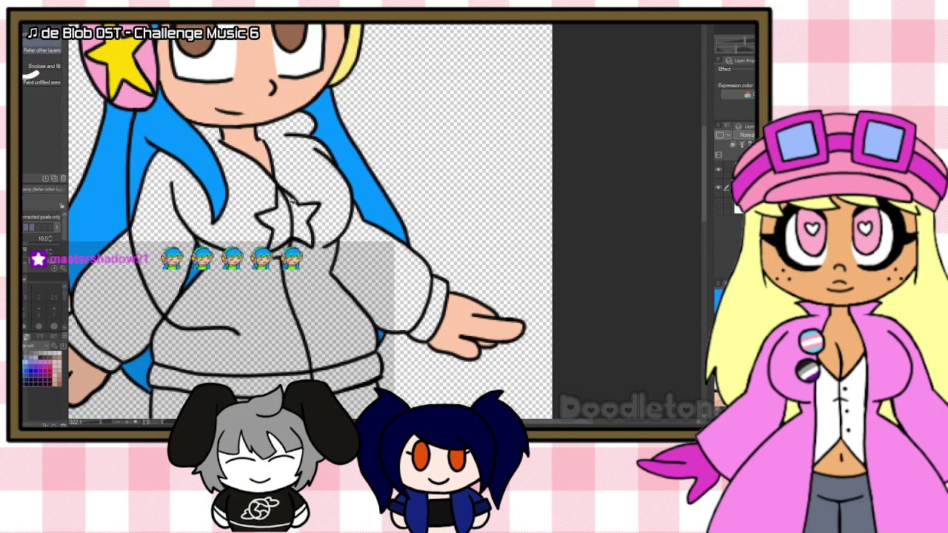
{"action": "left_click", "coordinate": [282, 213]}
{"action": "scroll", "coordinate": [302, 212], "scroll_direction": "up", "scroll_amount": 5}
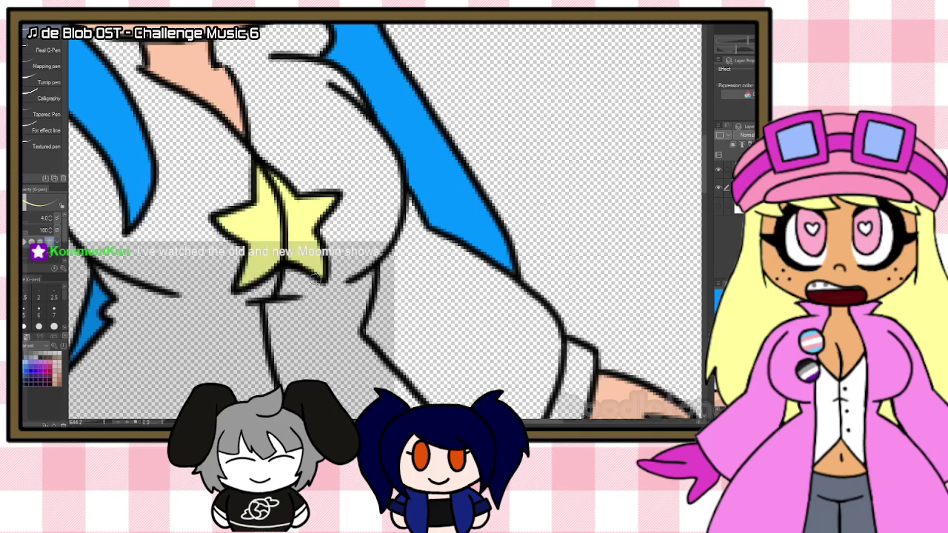
{"action": "scroll", "coordinate": [317, 277], "scroll_direction": "down", "scroll_amount": 5}
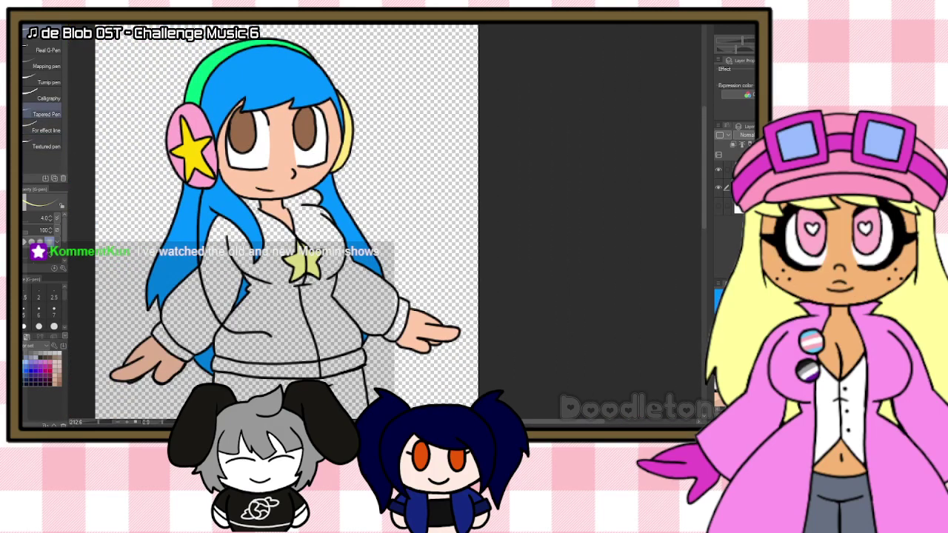
Step: Fill the jacket's body, hood and sleeves with a darkened green of hue 102 and saturation 83%
{"action": "key", "text": "i"}
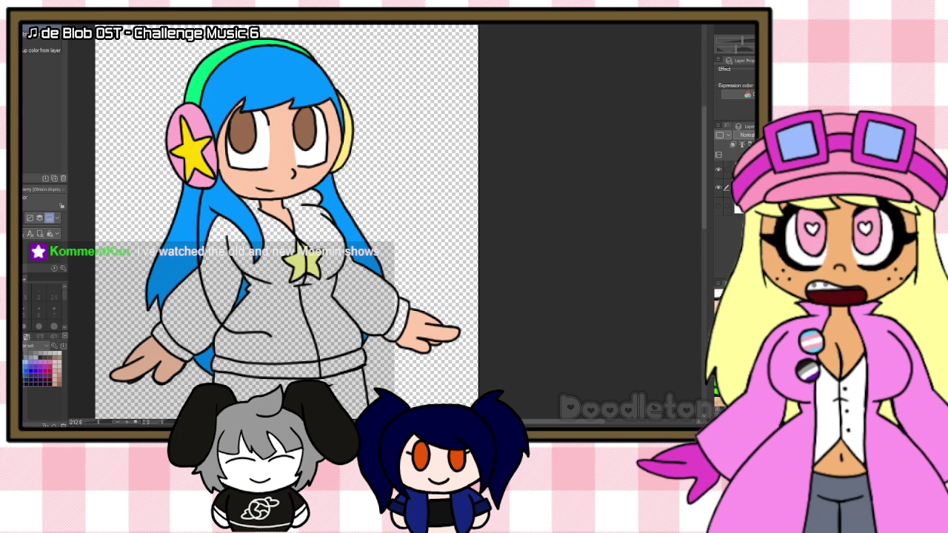
{"action": "left_click", "coordinate": [22, 336]}
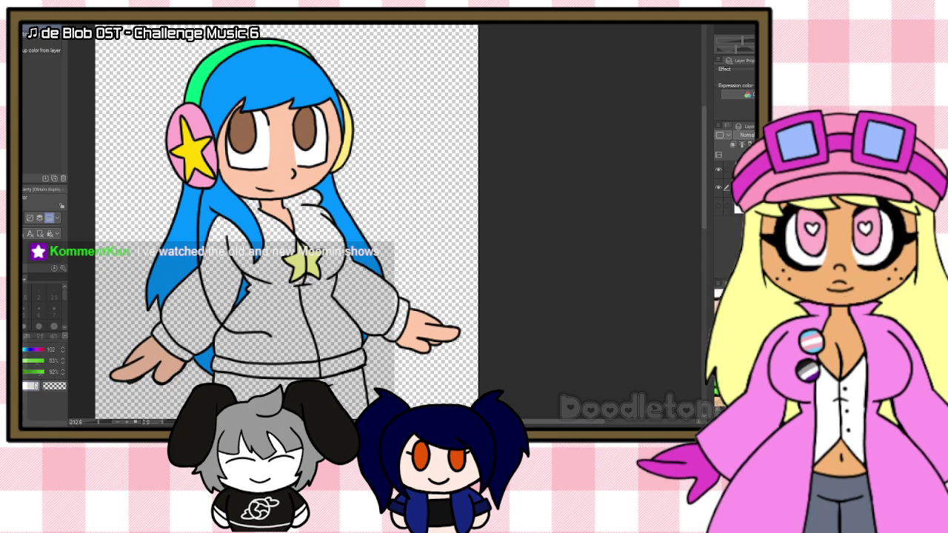
{"action": "left_click", "coordinate": [31, 373]}
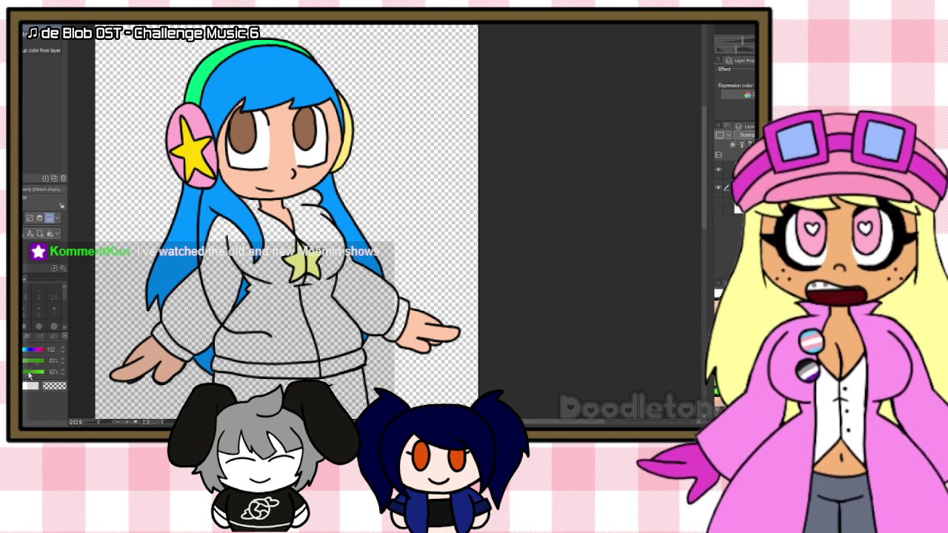
{"action": "left_click", "coordinate": [27, 374]}
{"action": "key", "text": "g"}
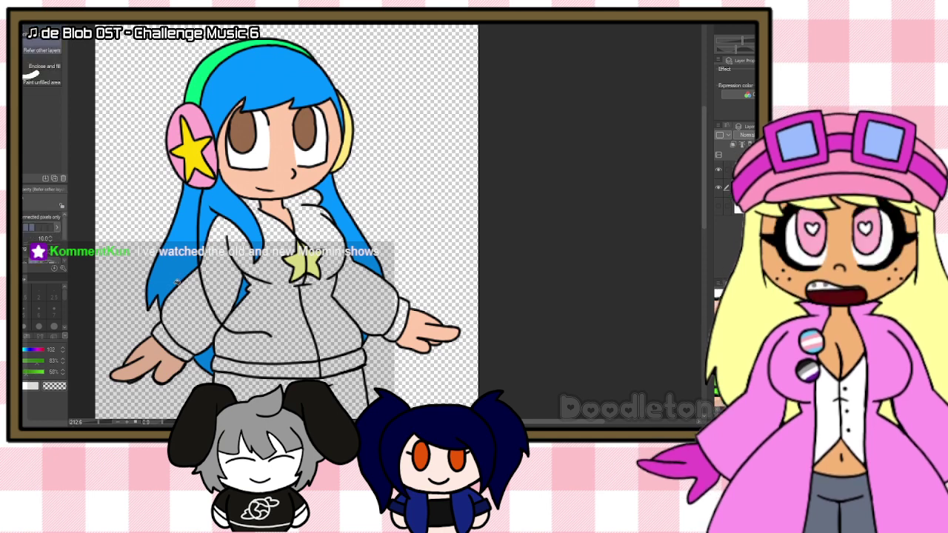
{"action": "left_click", "coordinate": [205, 318]}
{"action": "left_click", "coordinate": [244, 311]}
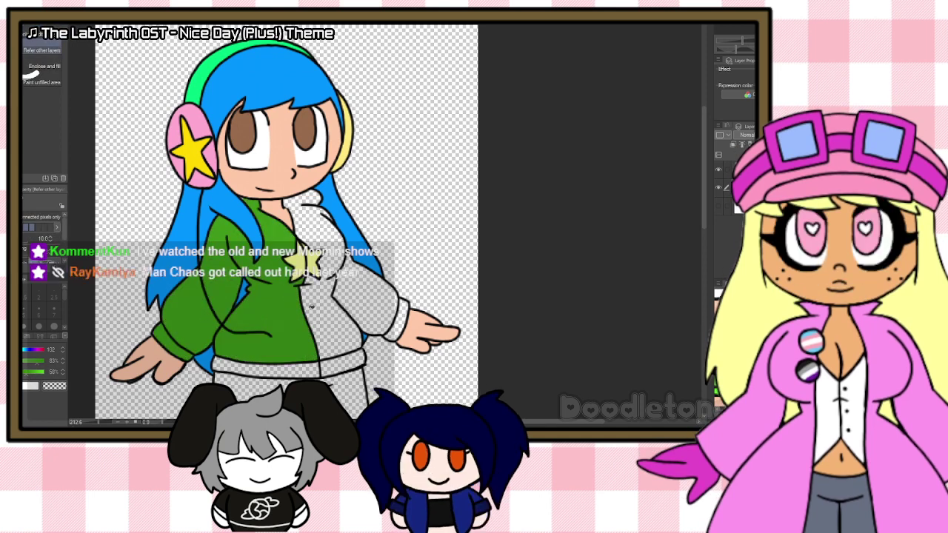
{"action": "left_click", "coordinate": [322, 243]}
{"action": "left_click", "coordinate": [374, 300]}
Step: Fill the far sleeve's cuff and the jacket's hem band with the same green
{"action": "scroll", "coordinate": [375, 300], "scroll_direction": "up", "scroll_amount": 1}
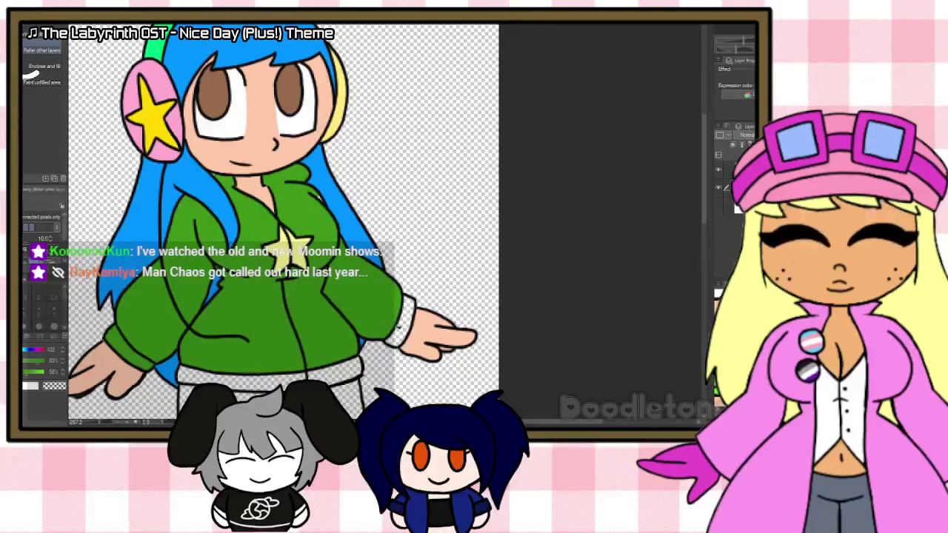
{"action": "scroll", "coordinate": [237, 335], "scroll_direction": "up", "scroll_amount": 1}
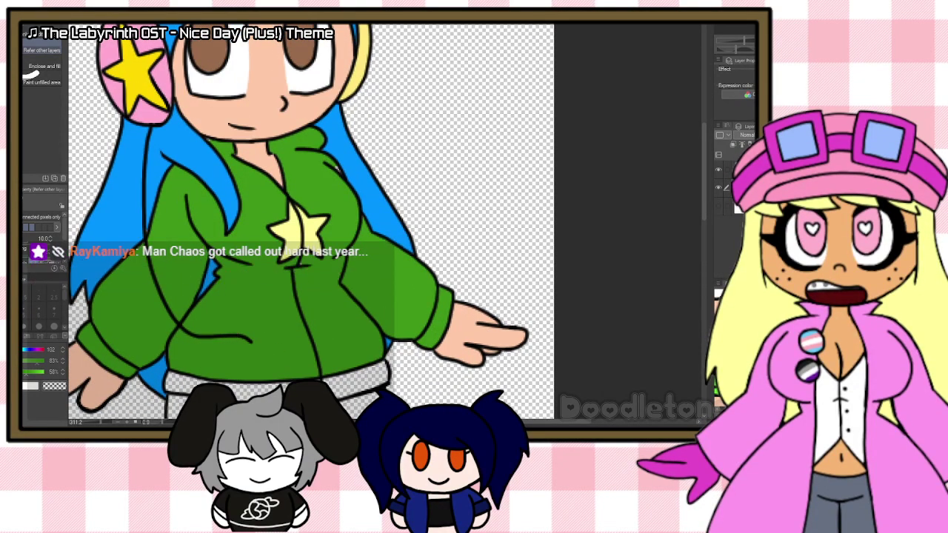
{"action": "key", "text": "p"}
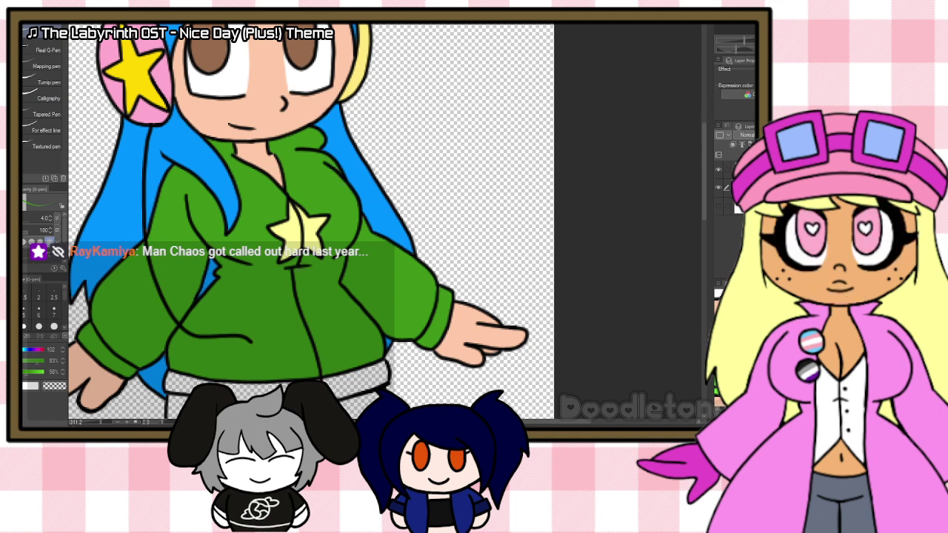
{"action": "key", "text": "g"}
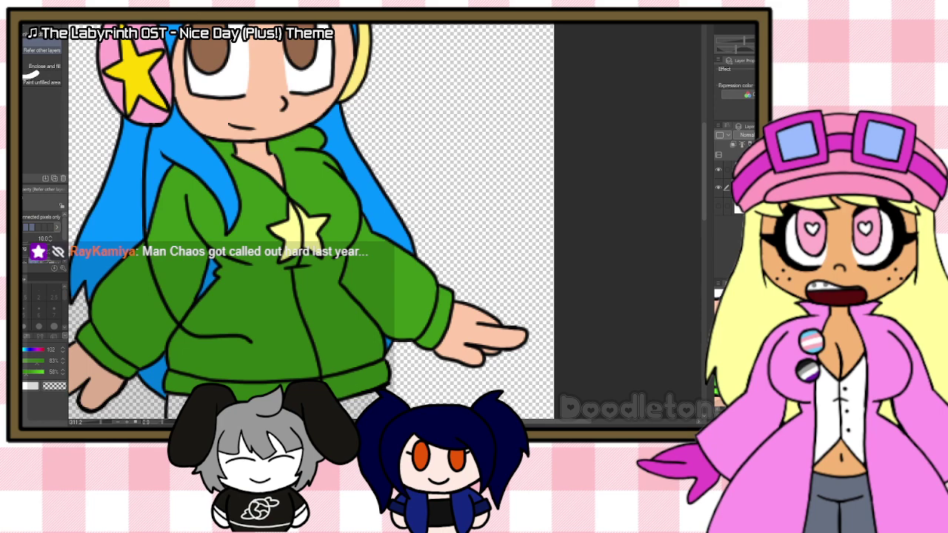
Step: Fill the flared trousers with a denim blue of hue 219, saturation 54% and brightness 55%
{"action": "scroll", "coordinate": [524, 266], "scroll_direction": "down", "scroll_amount": 4}
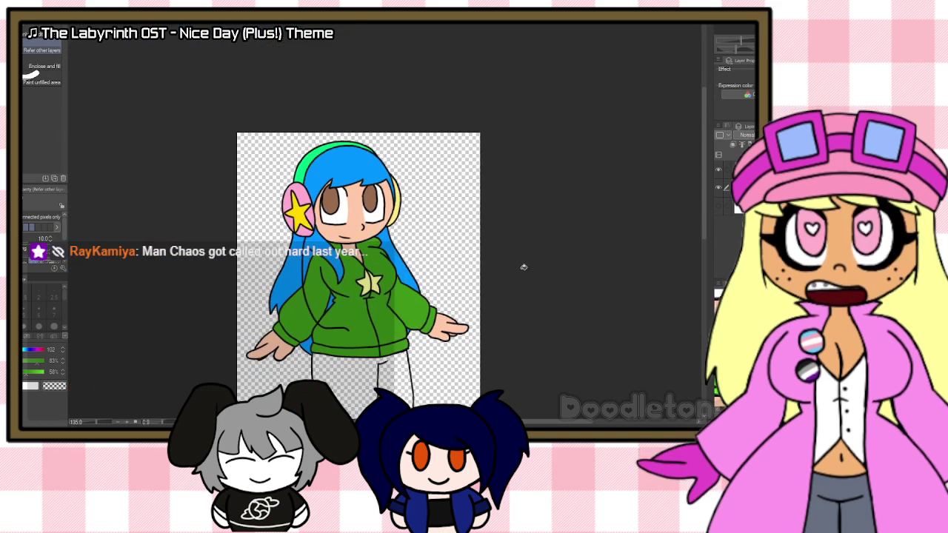
{"action": "left_click_drag", "start_coordinate": [706, 183], "coordinate": [573, 271]}
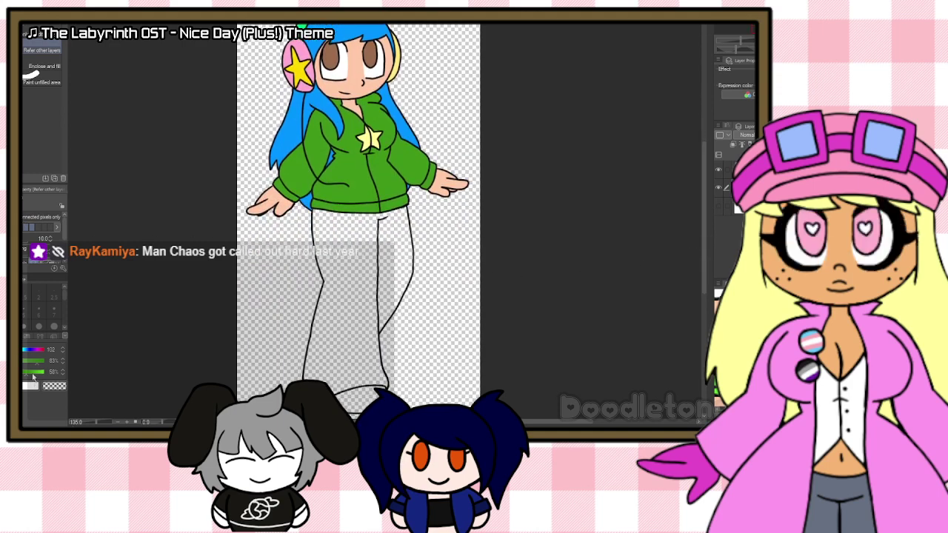
{"action": "left_click", "coordinate": [28, 337]}
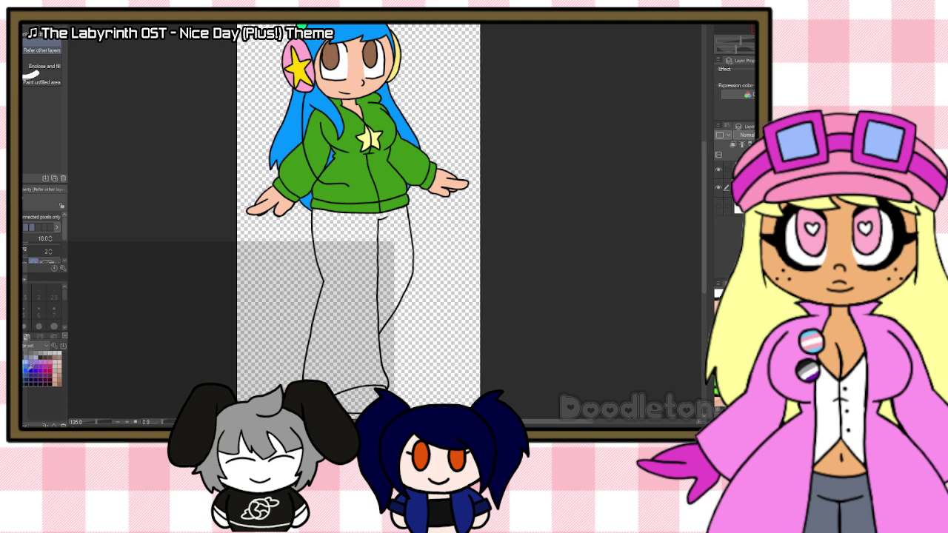
{"action": "left_click", "coordinate": [14, 337]}
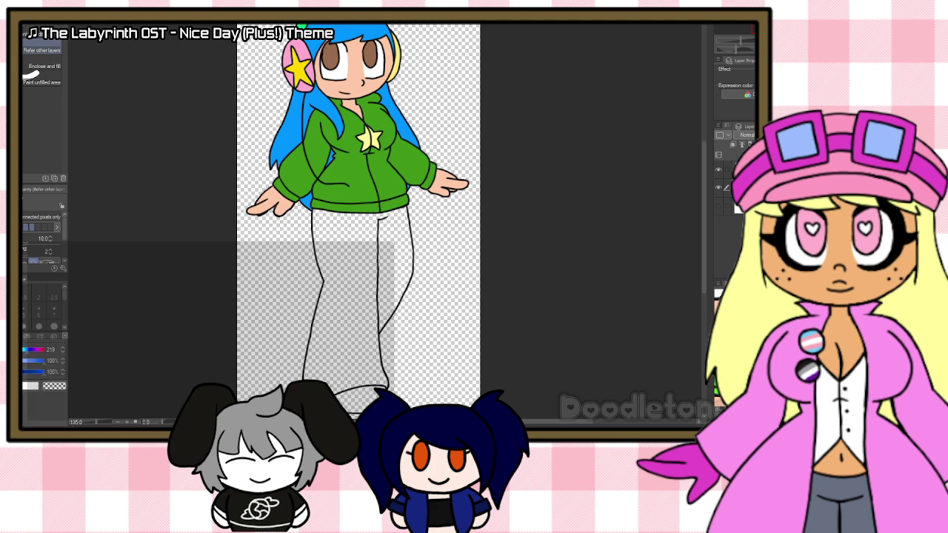
{"action": "left_click", "coordinate": [36, 372]}
{"action": "left_click", "coordinate": [35, 361]}
{"action": "left_click", "coordinate": [31, 374]}
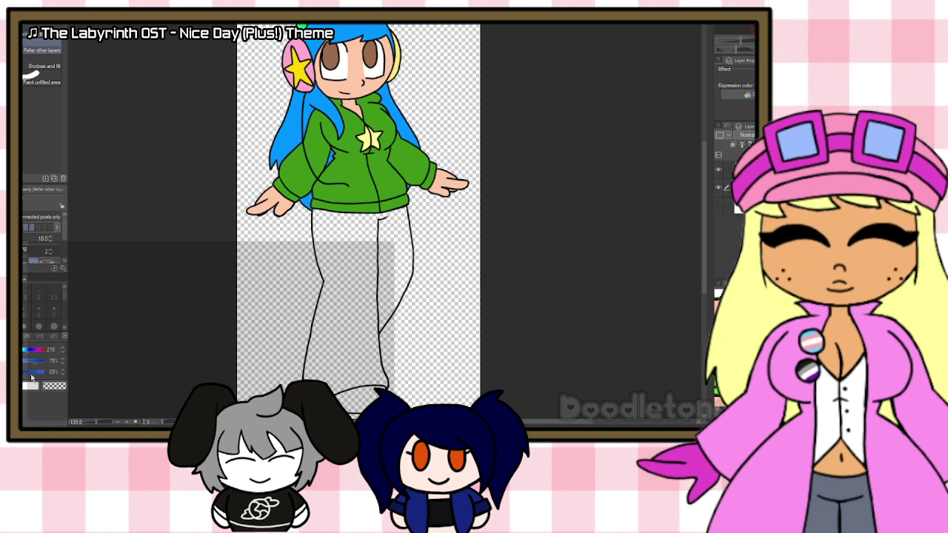
{"action": "left_click", "coordinate": [30, 362]}
{"action": "left_click", "coordinate": [25, 361]}
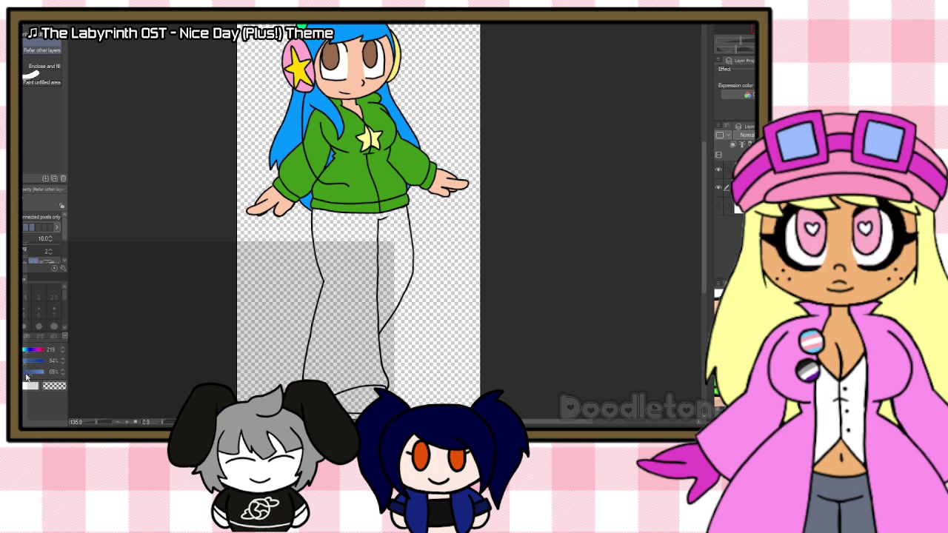
{"action": "left_click", "coordinate": [370, 272]}
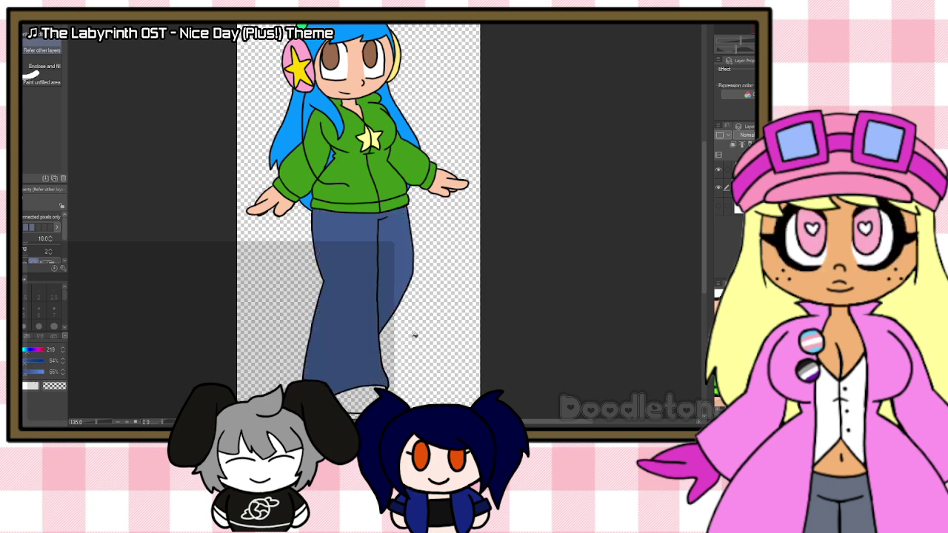
Step: Fill the shoe below the trouser hem with a golden yellow of hue 51 and full saturation
{"action": "scroll", "coordinate": [405, 336], "scroll_direction": "down", "scroll_amount": 1}
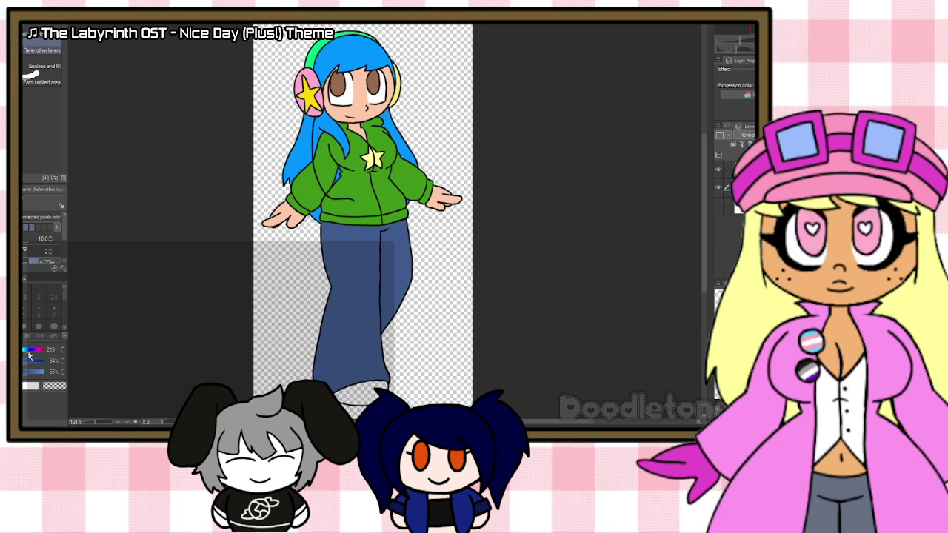
{"action": "key", "text": "i"}
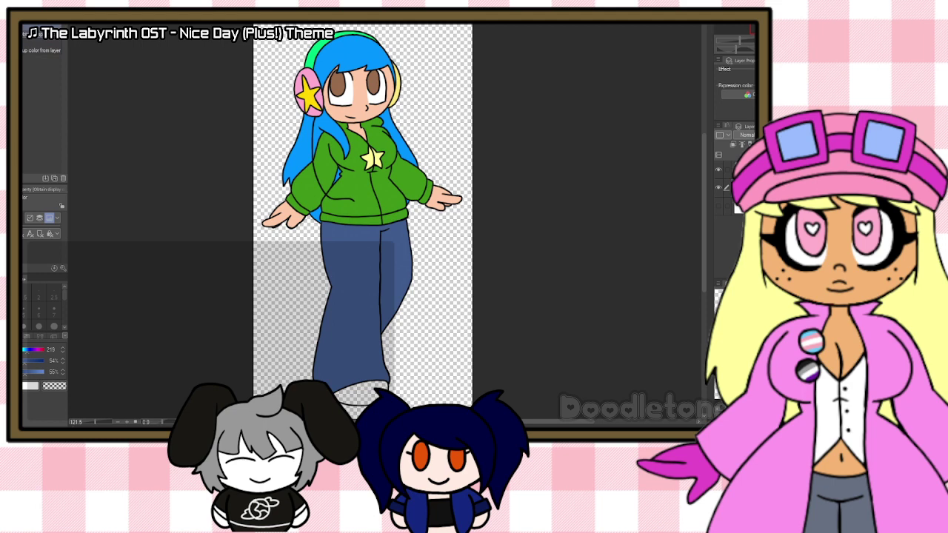
{"action": "key", "text": "x"}
{"action": "key", "text": "g"}
{"action": "left_click", "coordinate": [363, 394]}
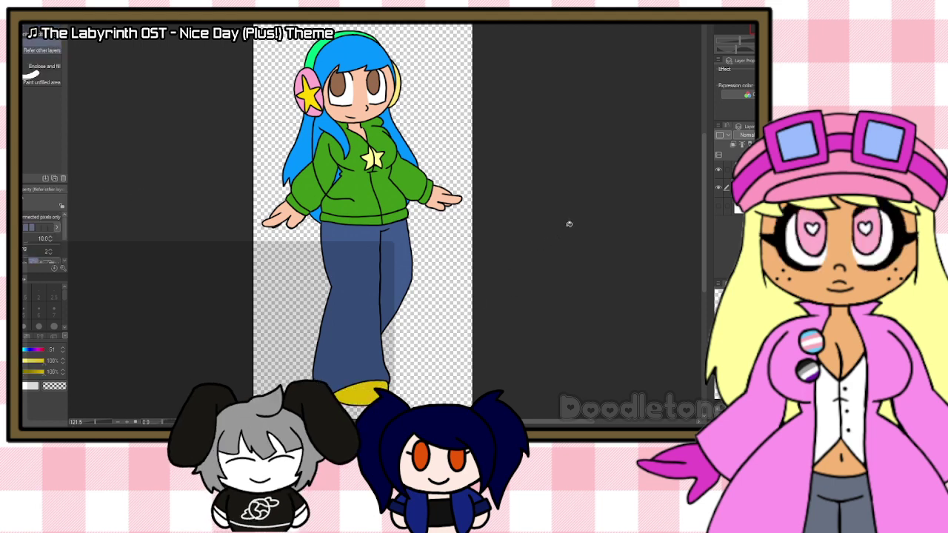
{"action": "scroll", "coordinate": [593, 213], "scroll_direction": "up", "scroll_amount": 2}
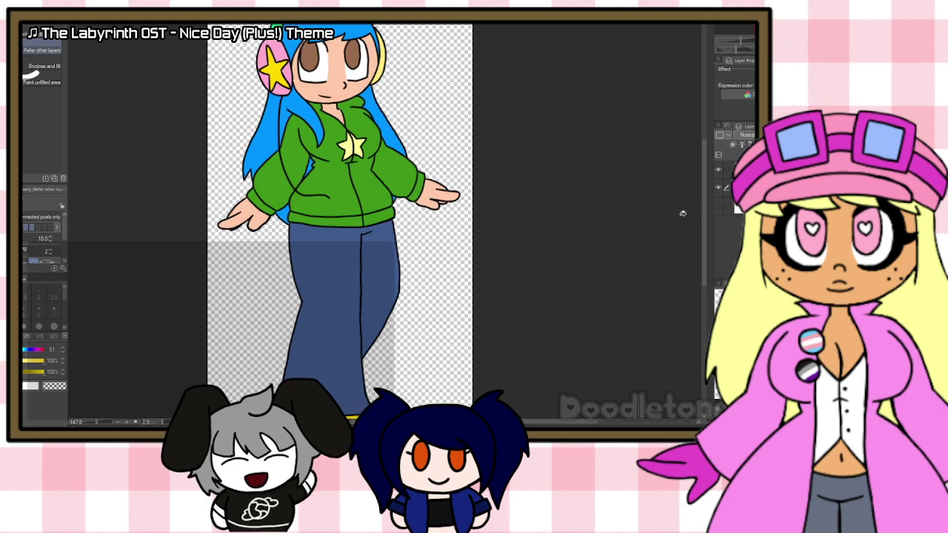
Step: Draw a curved yellow pocket line on the left half of the jacket front, on the line art layer with a size 4 pen
{"action": "left_click_drag", "start_coordinate": [704, 219], "coordinate": [708, 181]}
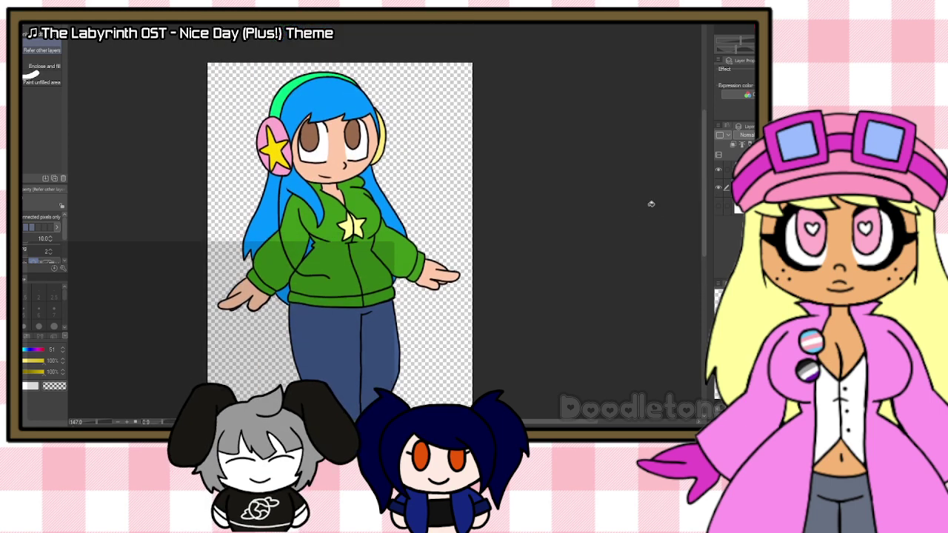
{"action": "scroll", "coordinate": [651, 204], "scroll_direction": "up", "scroll_amount": 2}
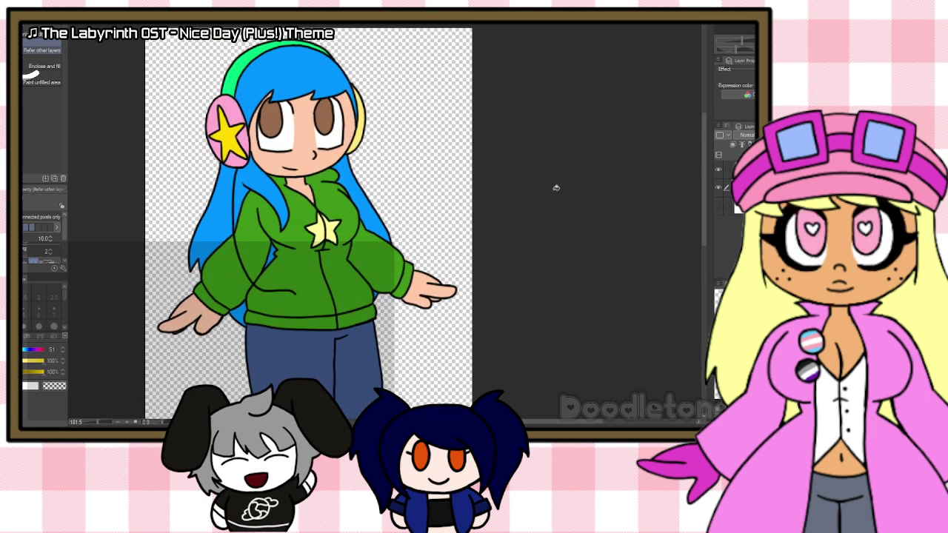
{"action": "scroll", "coordinate": [525, 193], "scroll_direction": "up", "scroll_amount": 2}
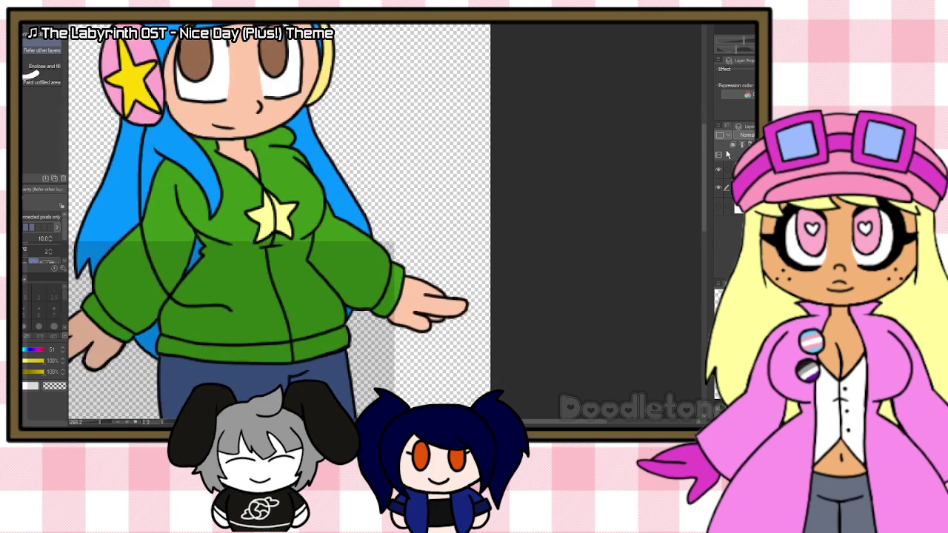
{"action": "left_click", "coordinate": [732, 169]}
{"action": "left_click", "coordinate": [27, 335]}
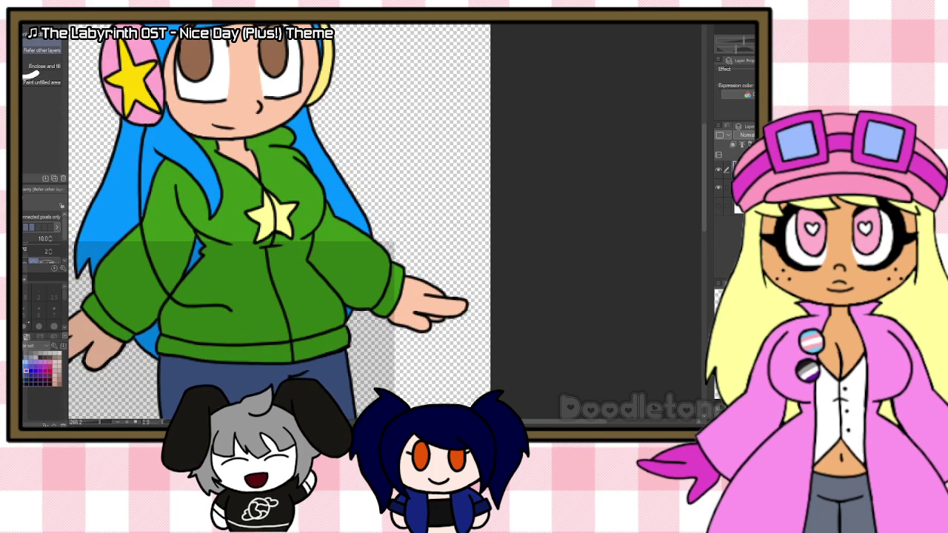
{"action": "key", "text": "p"}
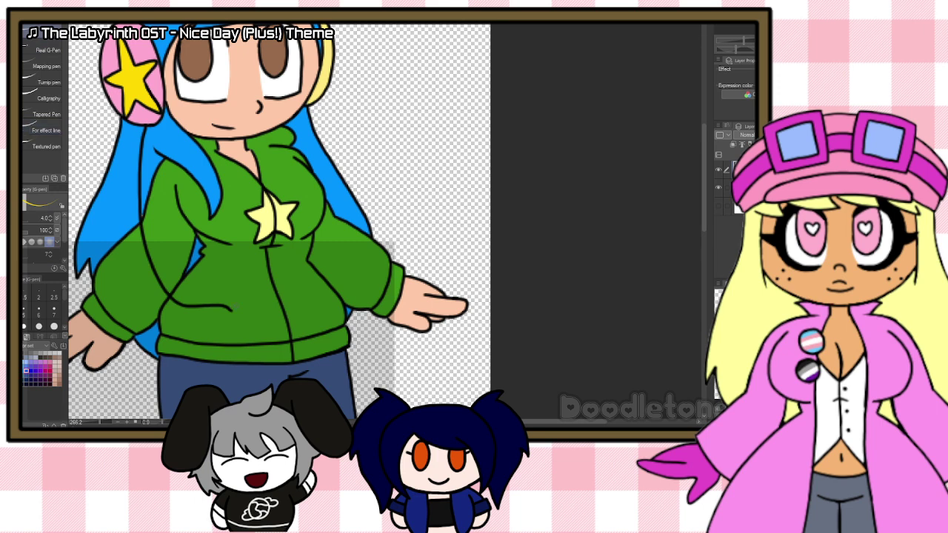
{"action": "left_click_drag", "start_coordinate": [246, 296], "coordinate": [197, 330]}
{"action": "key", "text": "ctrl+z"}
{"action": "left_click_drag", "start_coordinate": [247, 291], "coordinate": [194, 337]}
{"action": "left_click_drag", "start_coordinate": [305, 286], "coordinate": [340, 314]}
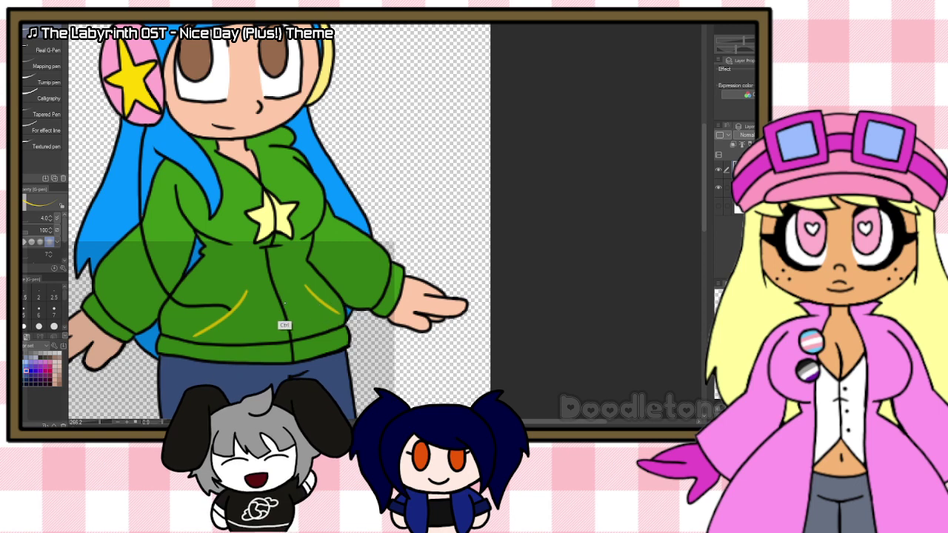
{"action": "key", "text": "ctrl+z"}
{"action": "key", "text": "ctrl+z"}
{"action": "left_click_drag", "start_coordinate": [243, 298], "coordinate": [206, 323]}
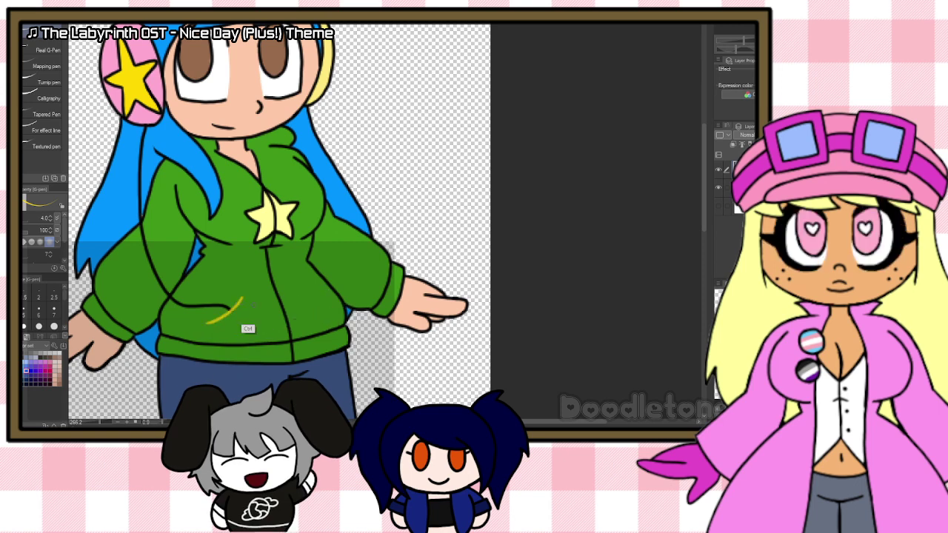
{"action": "key", "text": "ctrl+z"}
{"action": "left_click_drag", "start_coordinate": [243, 287], "coordinate": [204, 328]}
{"action": "key", "text": "ctrl+z"}
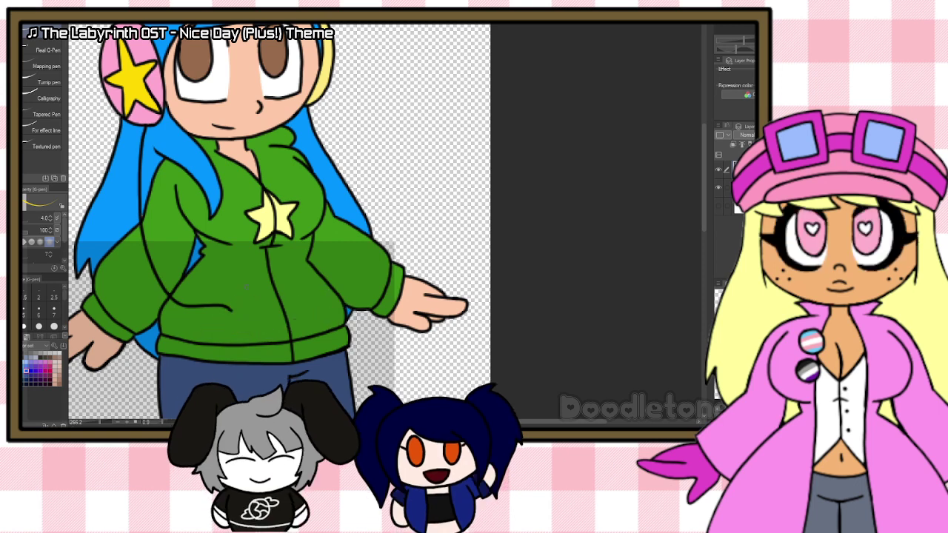
{"action": "left_click_drag", "start_coordinate": [246, 289], "coordinate": [196, 329]}
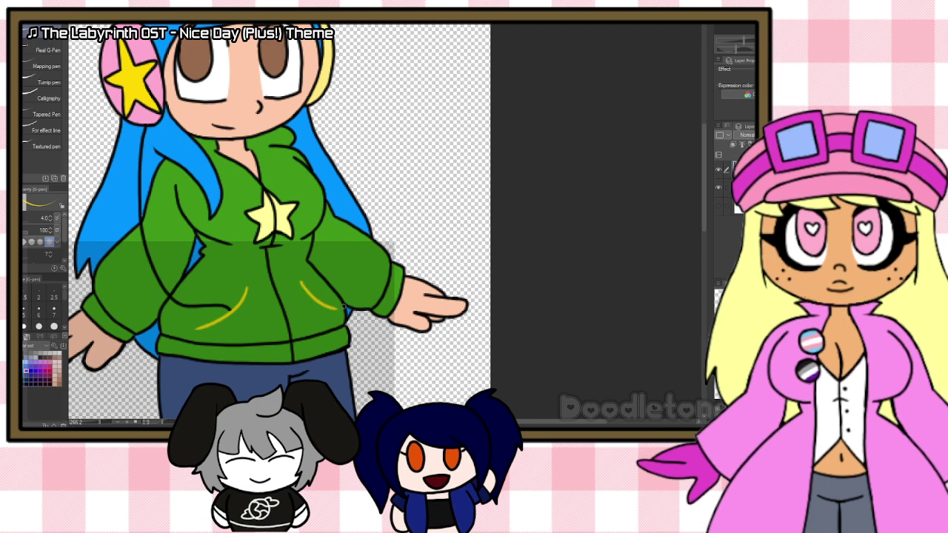
Step: Draw a shorter slanted yellow pocket line on the right half of the jacket front, redoing the stroke until it fits
{"action": "left_click_drag", "start_coordinate": [300, 284], "coordinate": [341, 313]}
{"action": "key", "text": "ctrl+z"}
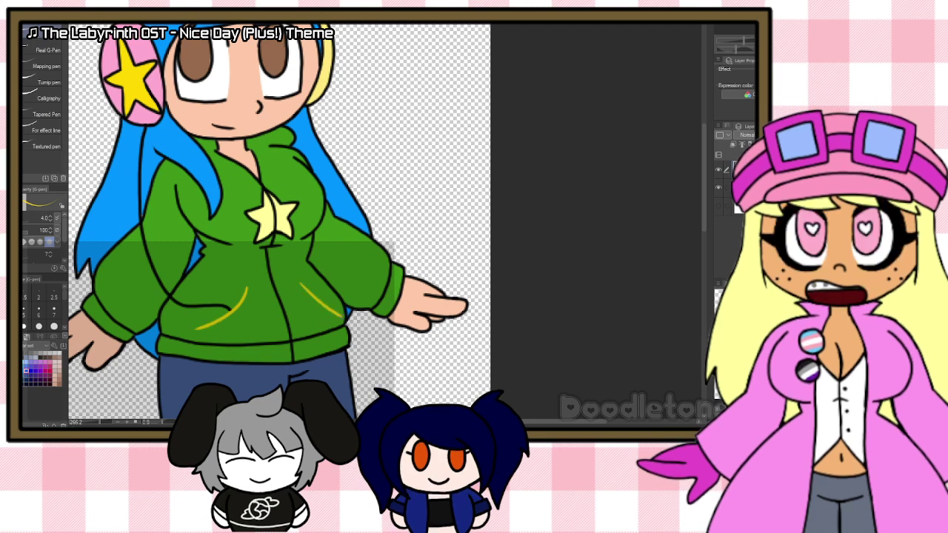
{"action": "key", "text": "ctrl+z"}
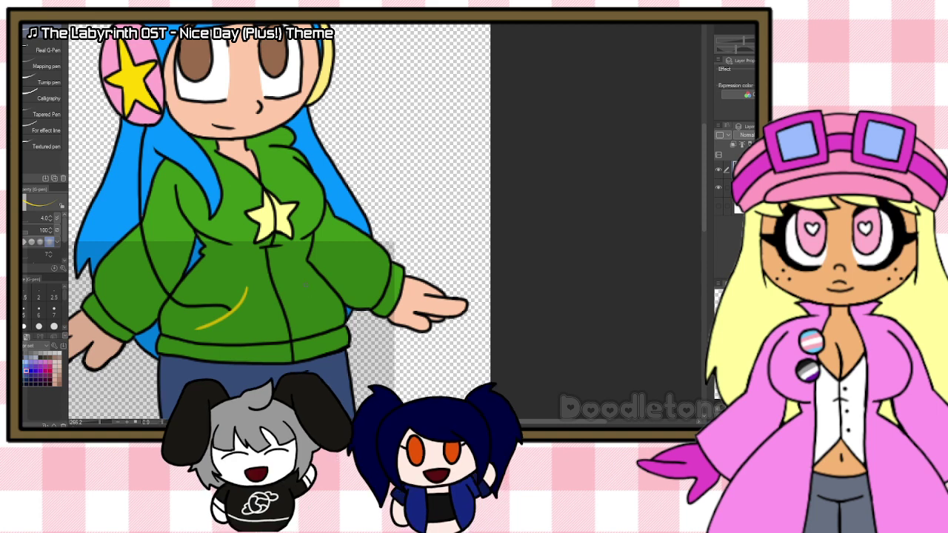
{"action": "left_click_drag", "start_coordinate": [305, 286], "coordinate": [336, 307]}
{"action": "key", "text": "ctrl+z"}
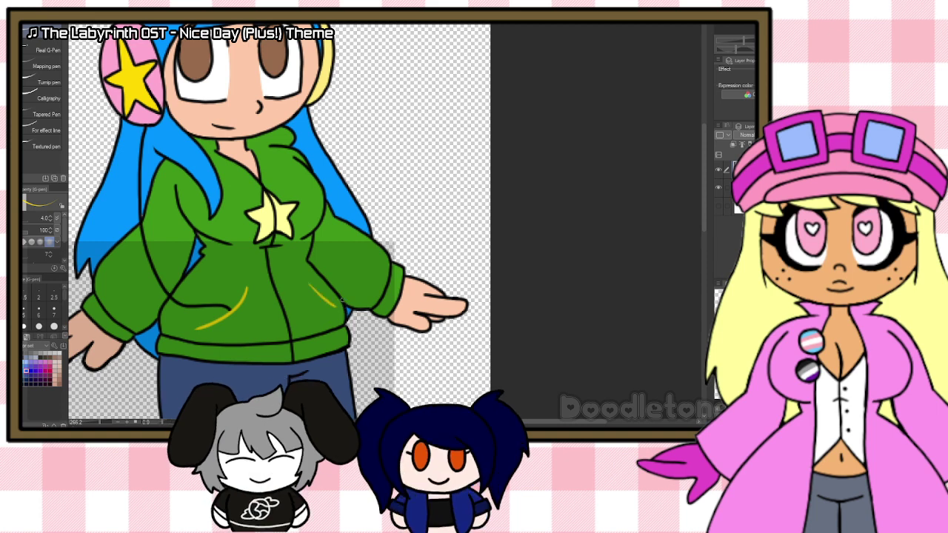
Step: Fill both sleeve cuffs and the jacket's hem band with the same yellow on the colour layer
{"action": "key", "text": "g"}
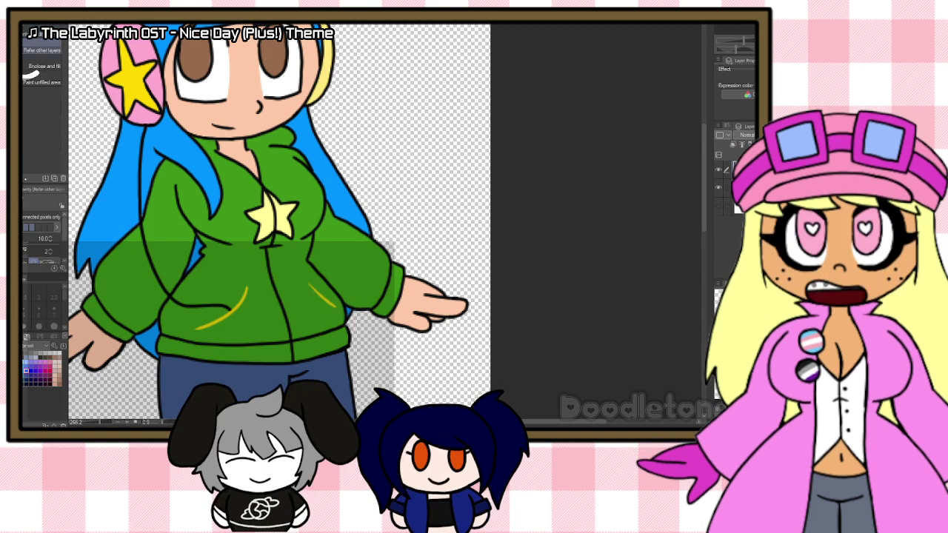
{"action": "left_click", "coordinate": [112, 317]}
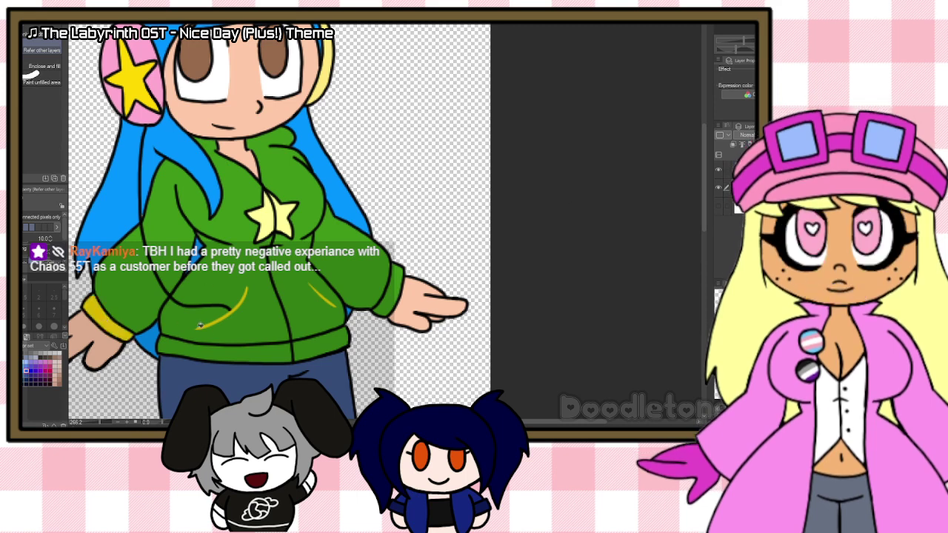
{"action": "left_click", "coordinate": [287, 352]}
{"action": "left_click", "coordinate": [395, 298]}
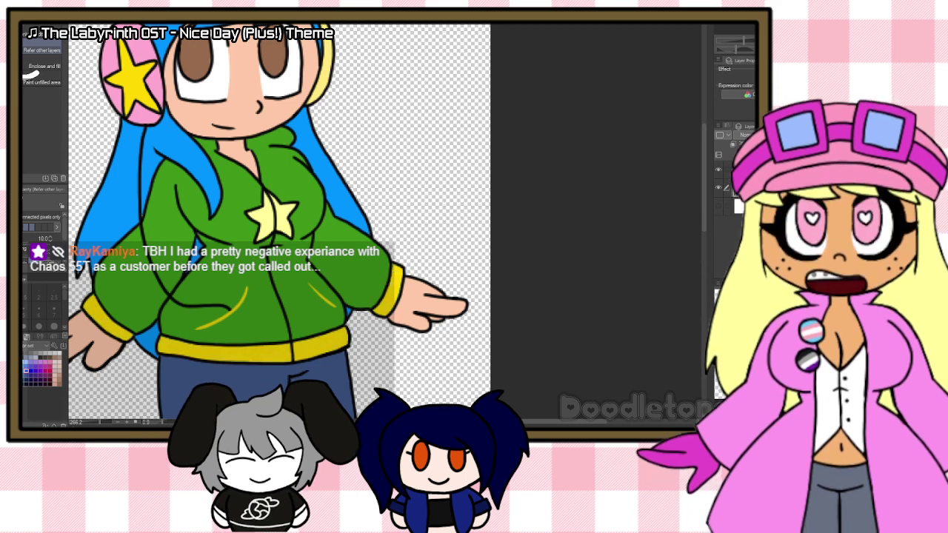
Step: Trim the upper tip of the jacket's left pocket line with the eraser and patch the erased spot with the jacket's green
{"action": "scroll", "coordinate": [355, 274], "scroll_direction": "down", "scroll_amount": 1}
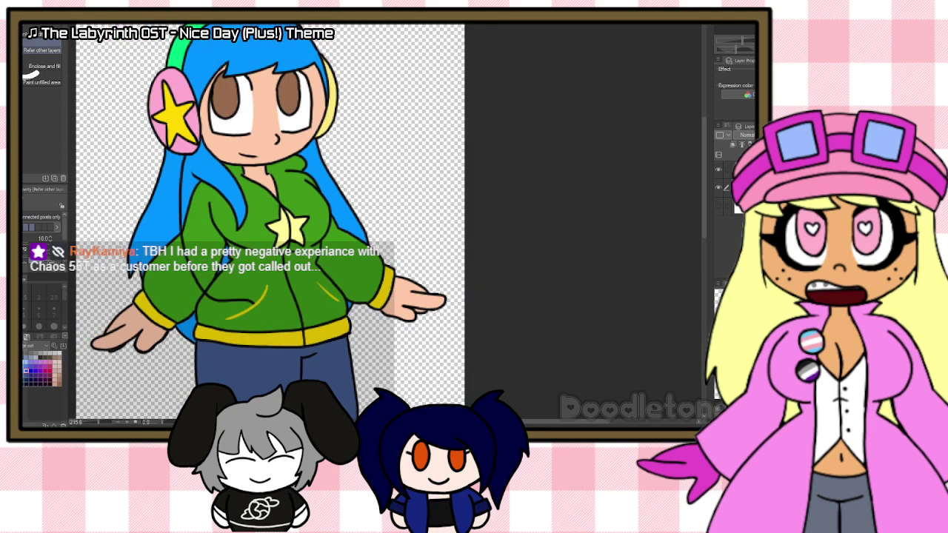
{"action": "scroll", "coordinate": [211, 279], "scroll_direction": "up", "scroll_amount": 1}
{"action": "scroll", "coordinate": [215, 277], "scroll_direction": "up", "scroll_amount": 2}
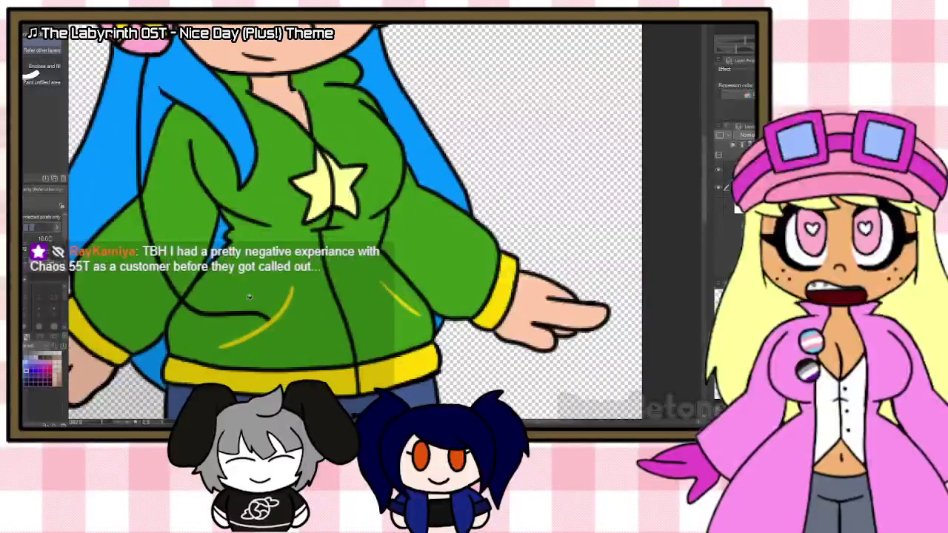
{"action": "key", "text": "p"}
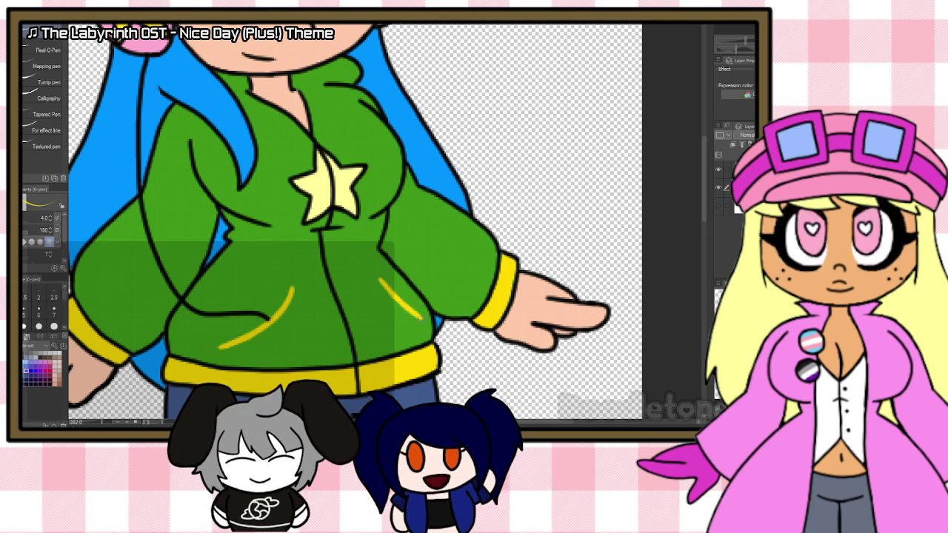
{"action": "scroll", "coordinate": [414, 295], "scroll_direction": "up", "scroll_amount": 1}
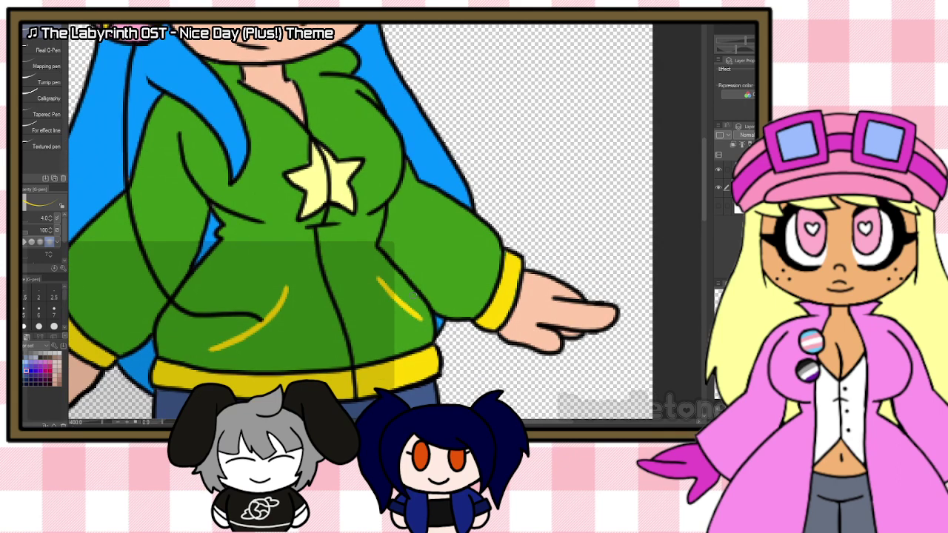
{"action": "scroll", "coordinate": [360, 222], "scroll_direction": "down", "scroll_amount": 3}
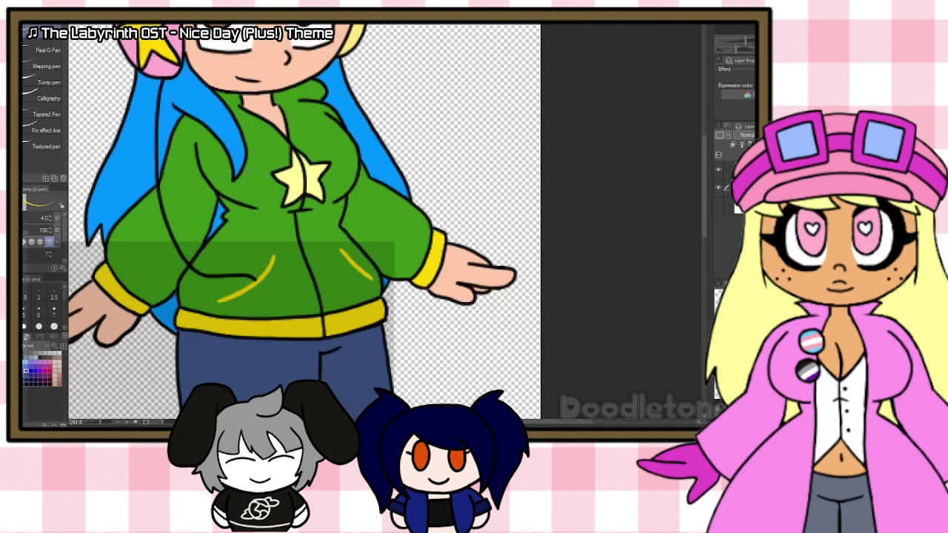
{"action": "scroll", "coordinate": [193, 203], "scroll_direction": "up", "scroll_amount": 4}
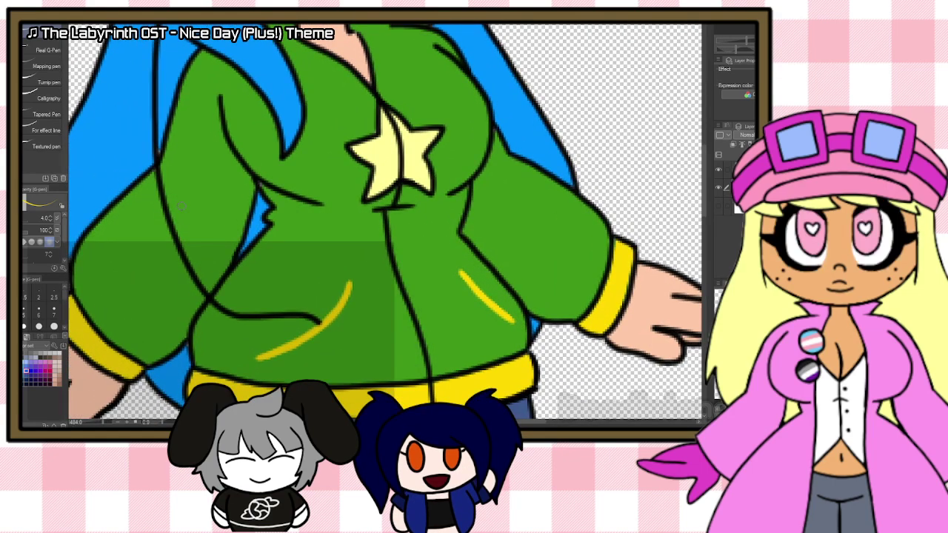
{"action": "key", "text": "e"}
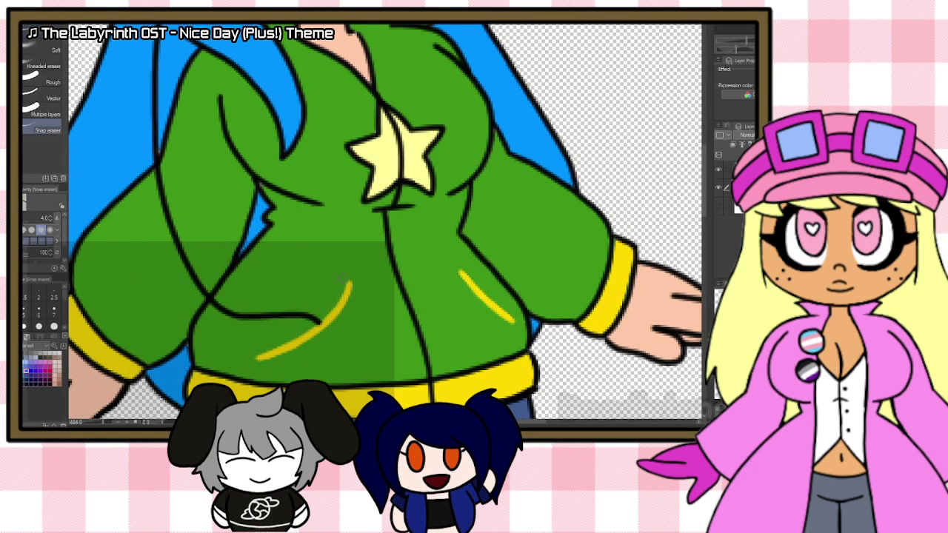
{"action": "key", "text": "i"}
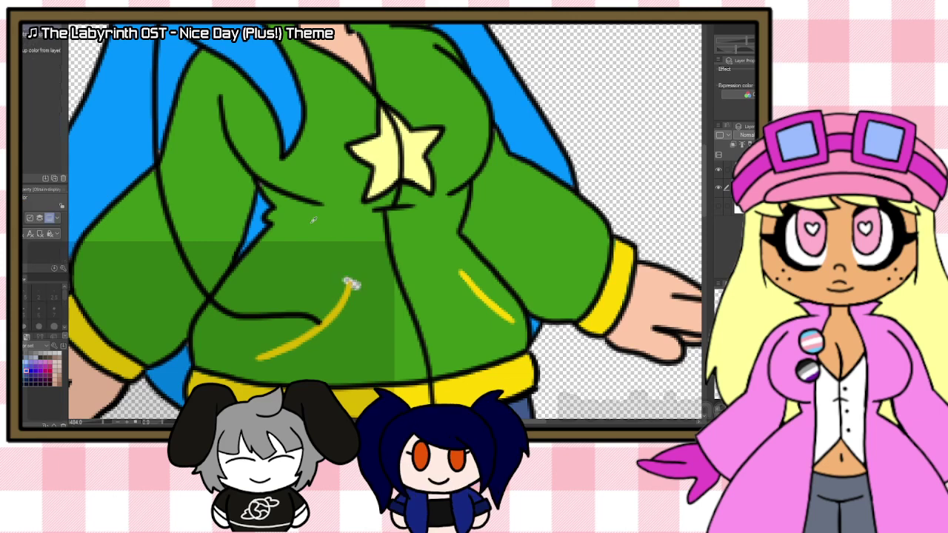
{"action": "key", "text": "p"}
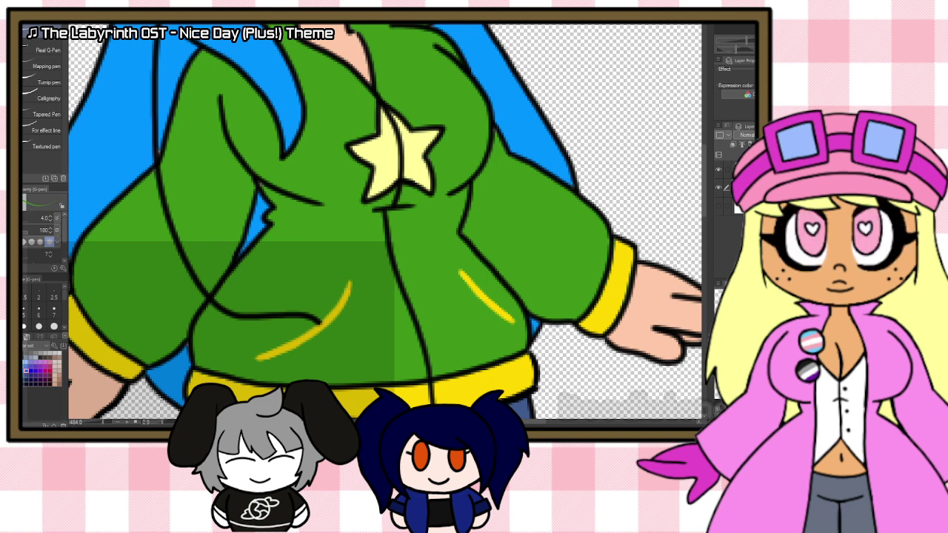
{"action": "key", "text": "e"}
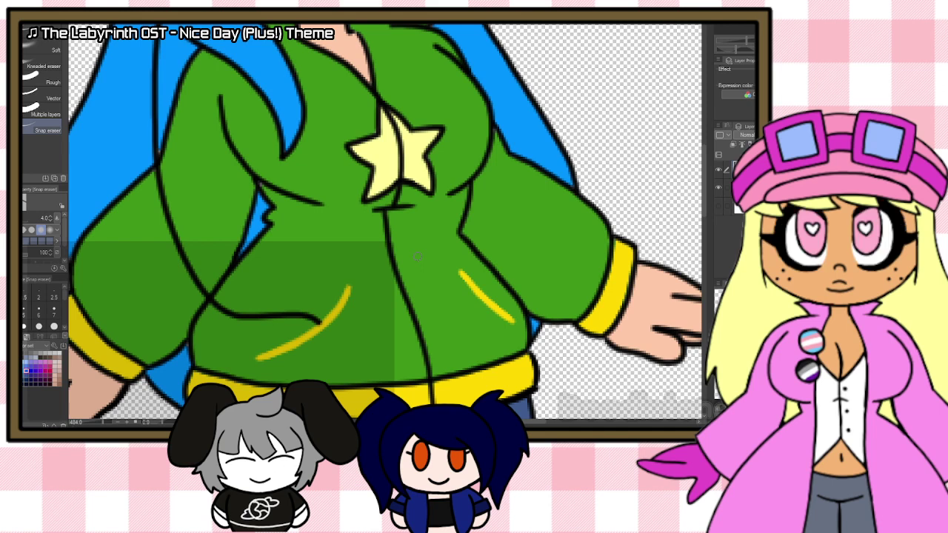
{"action": "key", "text": "p"}
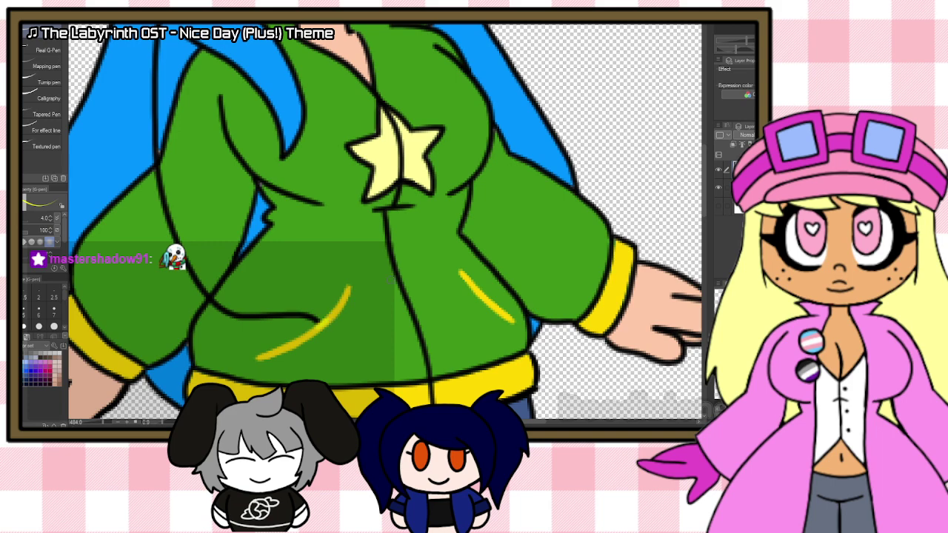
Step: Examine the jacket's pocket lines and yellow trim up close and the colours of the whole figure
{"action": "scroll", "coordinate": [481, 67], "scroll_direction": "down", "scroll_amount": 4}
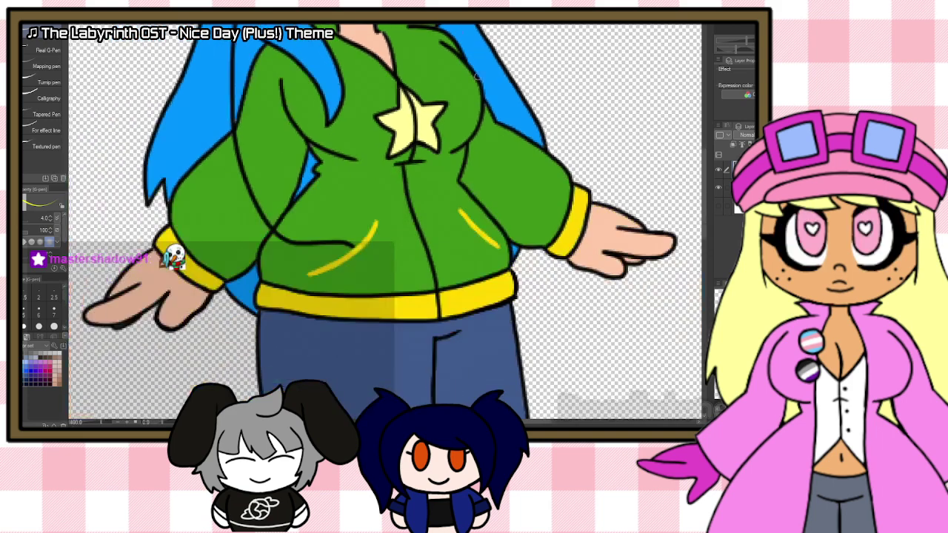
{"action": "scroll", "coordinate": [466, 149], "scroll_direction": "up", "scroll_amount": 2}
{"action": "scroll", "coordinate": [466, 149], "scroll_direction": "up", "scroll_amount": 3}
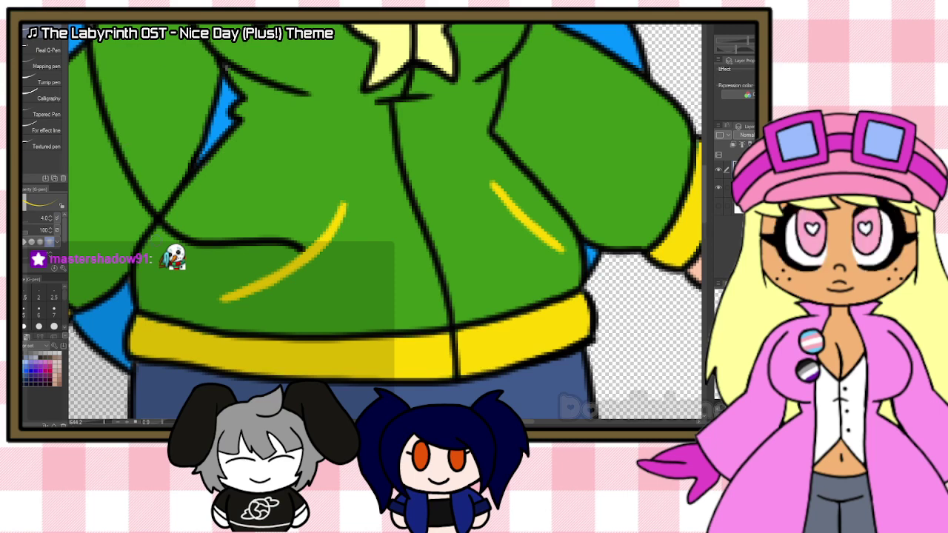
{"action": "scroll", "coordinate": [374, 258], "scroll_direction": "down", "scroll_amount": 3}
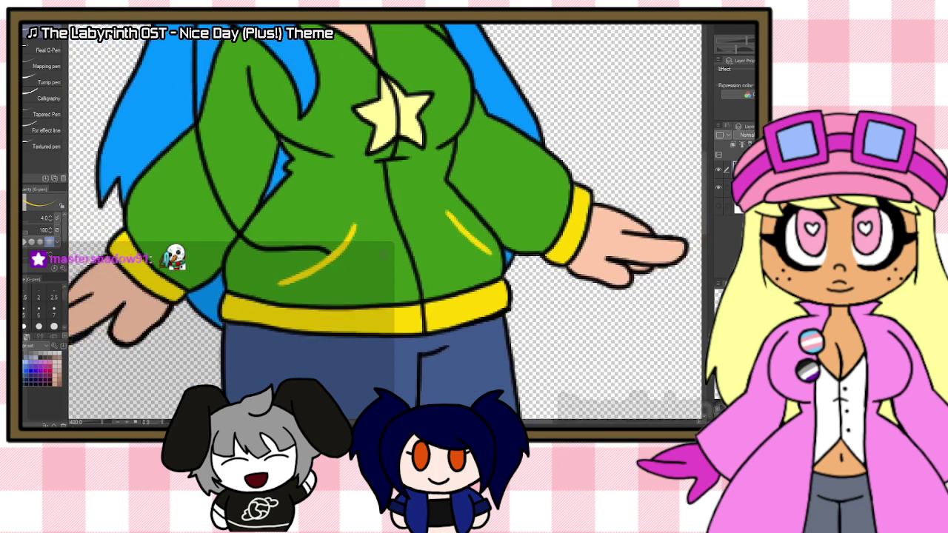
{"action": "scroll", "coordinate": [498, 254], "scroll_direction": "down", "scroll_amount": 6}
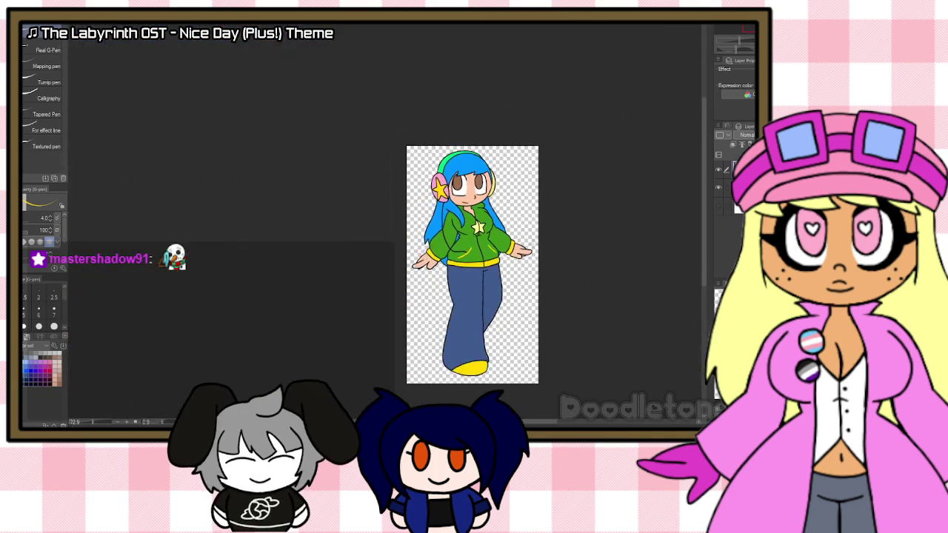
{"action": "scroll", "coordinate": [567, 243], "scroll_direction": "up", "scroll_amount": 1}
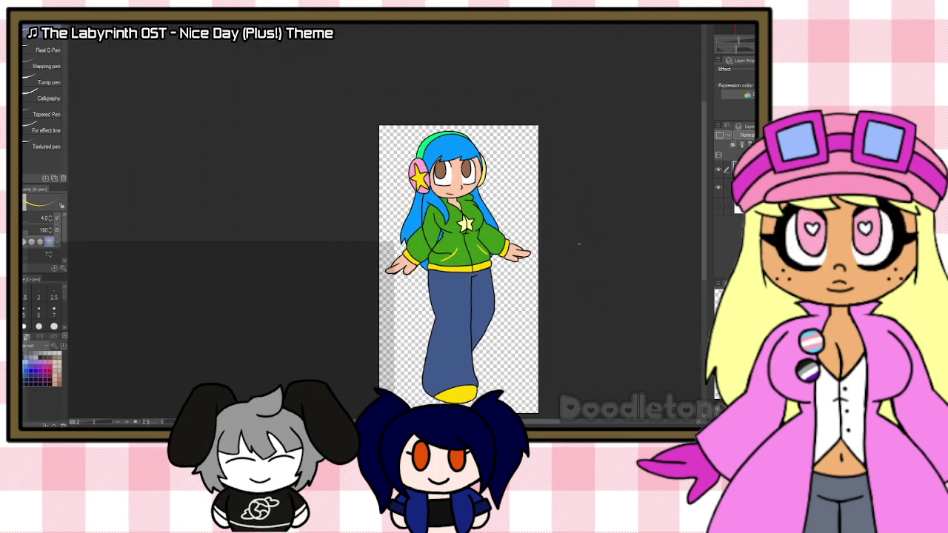
{"action": "scroll", "coordinate": [578, 244], "scroll_direction": "up", "scroll_amount": 1}
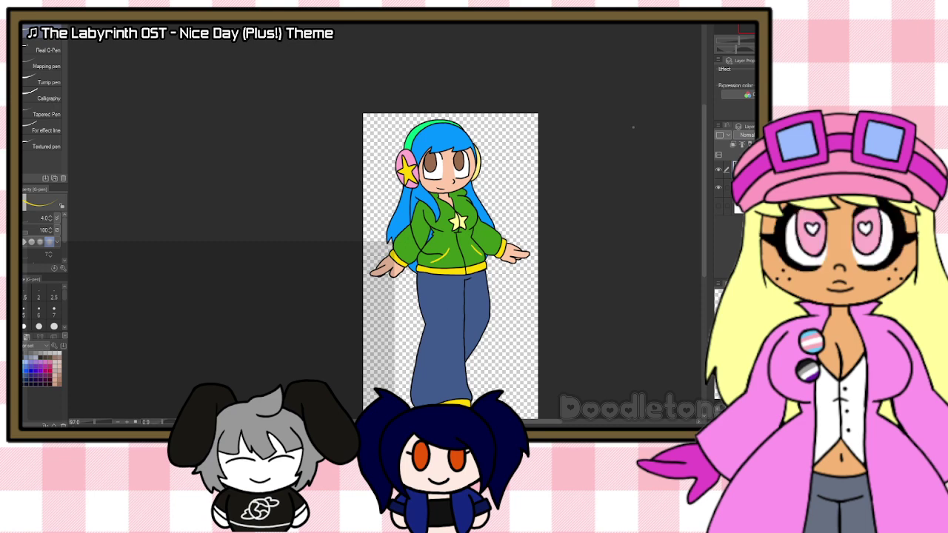
Step: Draw a black zigzag line across the blue fringe, parallel to its lower edge, redoing the stroke until it fits
{"action": "scroll", "coordinate": [533, 126], "scroll_direction": "up", "scroll_amount": 14}
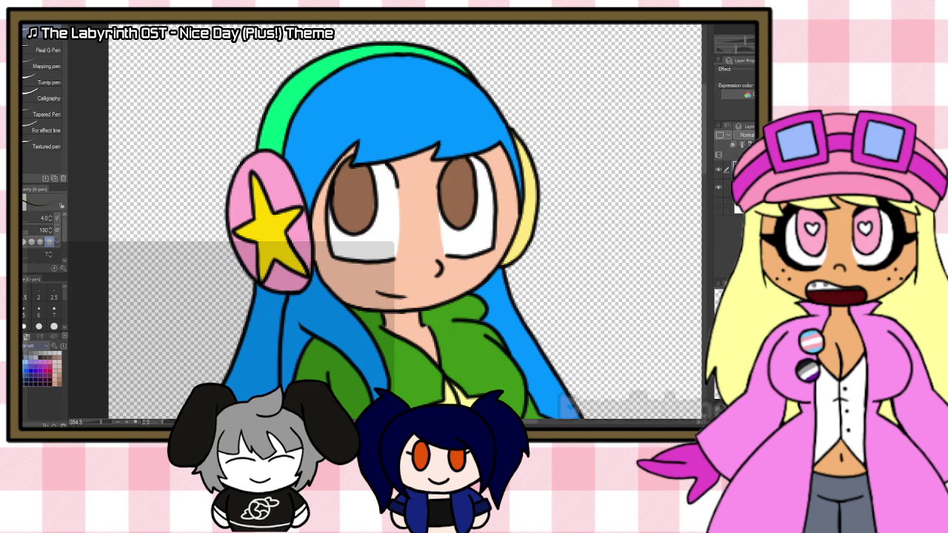
{"action": "mouse_move", "coordinate": [305, 198]}
{"action": "left_mouse_down"}
{"action": "mouse_move", "coordinate": [341, 143]}
{"action": "mouse_move", "coordinate": [367, 126]}
{"action": "mouse_move", "coordinate": [363, 142]}
{"action": "left_mouse_up"}
{"action": "key", "text": "ctrl+z"}
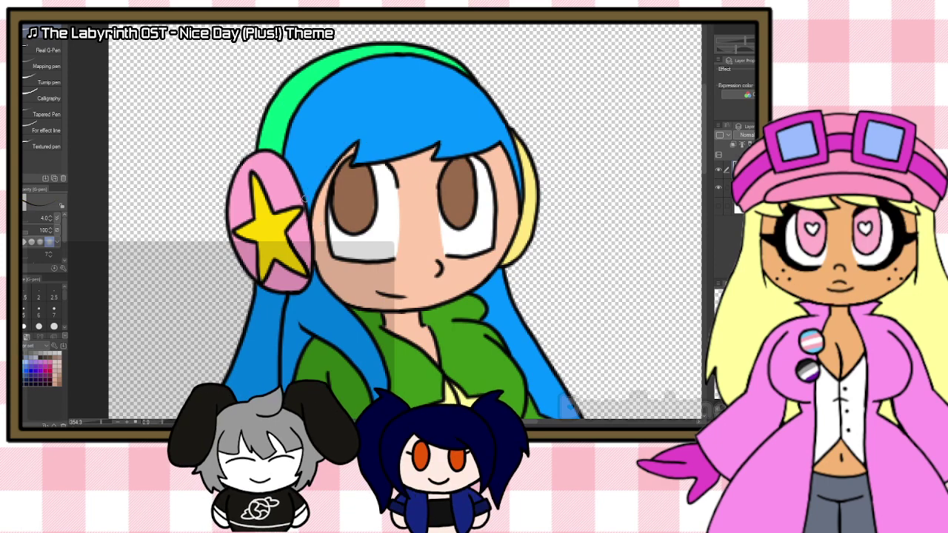
{"action": "left_click_drag", "start_coordinate": [304, 199], "coordinate": [352, 140]}
{"action": "key", "text": "ctrl+z"}
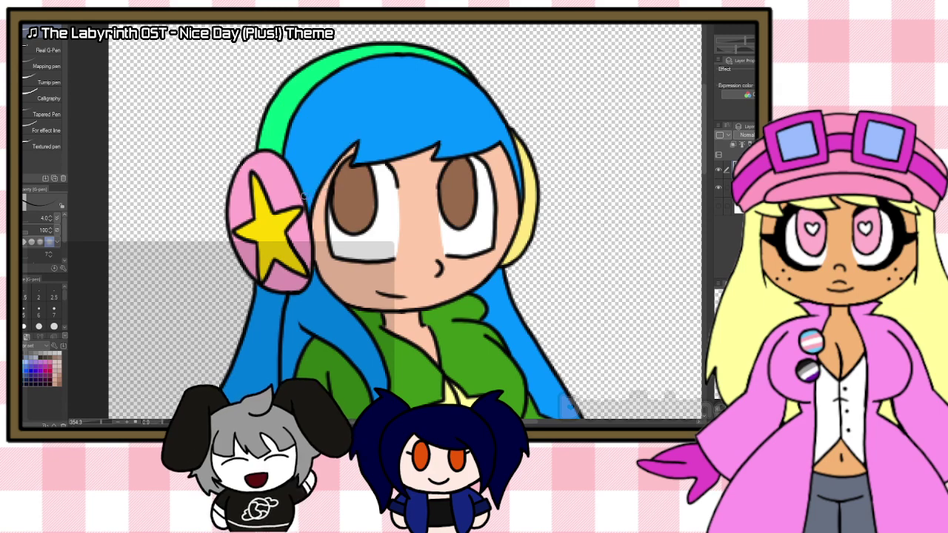
{"action": "mouse_move", "coordinate": [303, 198]}
{"action": "left_mouse_down"}
{"action": "mouse_move", "coordinate": [330, 154]}
{"action": "mouse_move", "coordinate": [367, 128]}
{"action": "mouse_move", "coordinate": [365, 154]}
{"action": "mouse_move", "coordinate": [452, 124]}
{"action": "mouse_move", "coordinate": [449, 153]}
{"action": "mouse_move", "coordinate": [503, 127]}
{"action": "mouse_move", "coordinate": [515, 151]}
{"action": "left_mouse_up"}
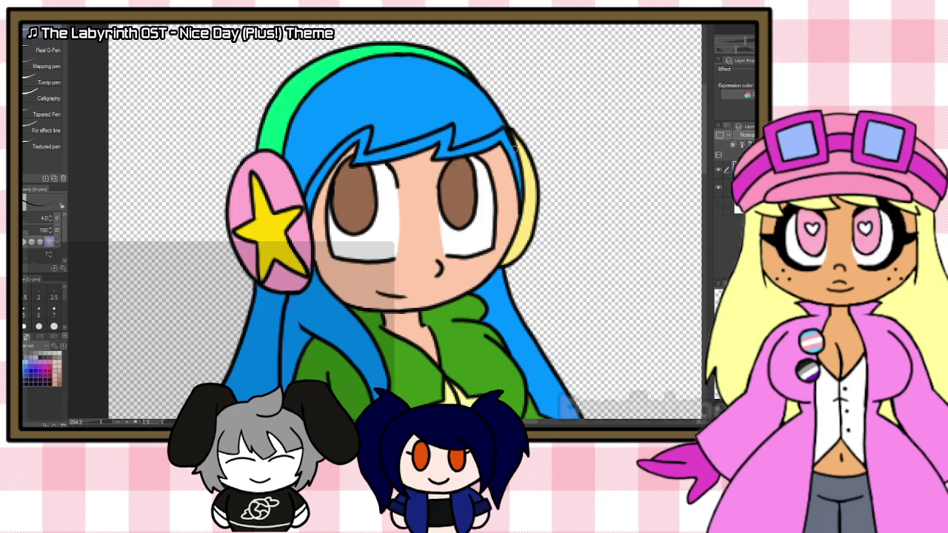
Step: Draw jagged black dividing lines near the ends of the long blue hair on both sides of the body
{"action": "scroll", "coordinate": [689, 179], "scroll_direction": "down", "scroll_amount": 3}
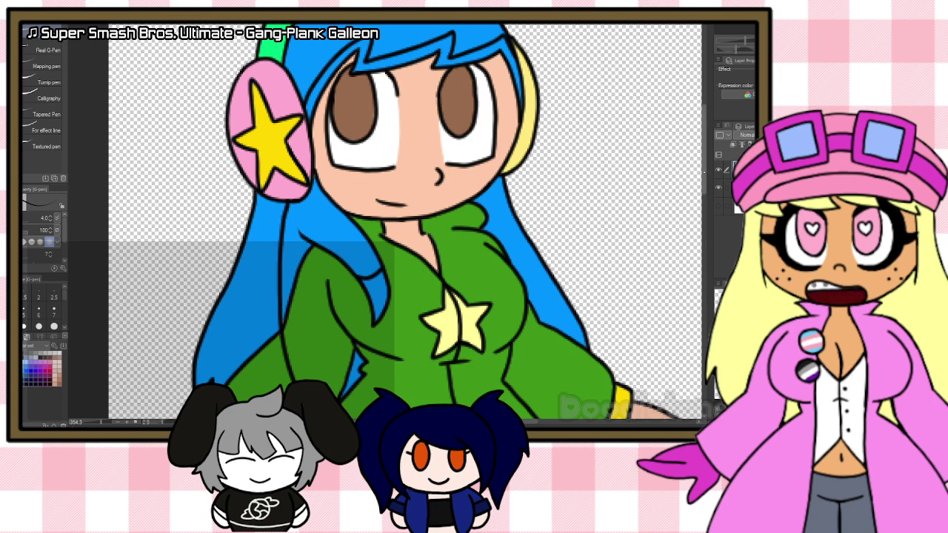
{"action": "scroll", "coordinate": [427, 206], "scroll_direction": "down", "scroll_amount": 3}
{"action": "left_click_drag", "start_coordinate": [226, 194], "coordinate": [205, 279]}
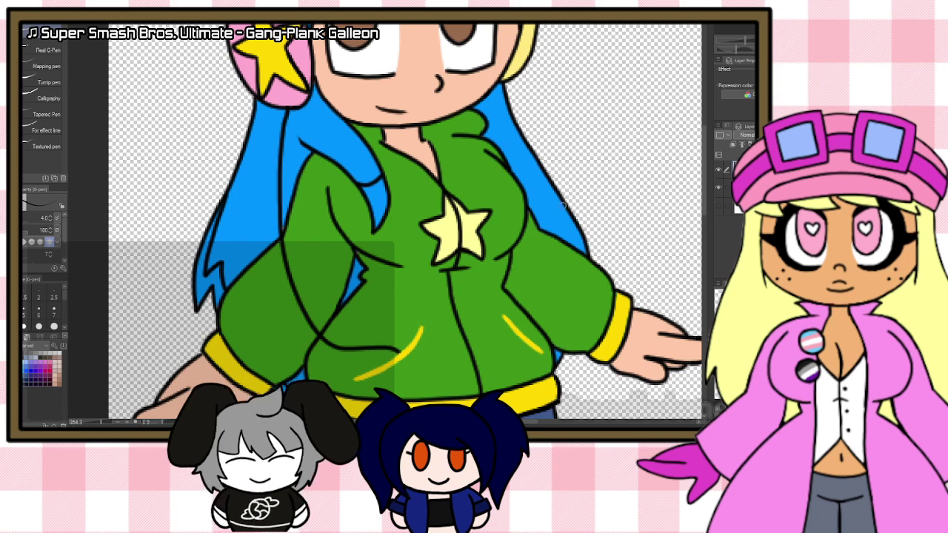
{"action": "left_click_drag", "start_coordinate": [563, 201], "coordinate": [574, 244]}
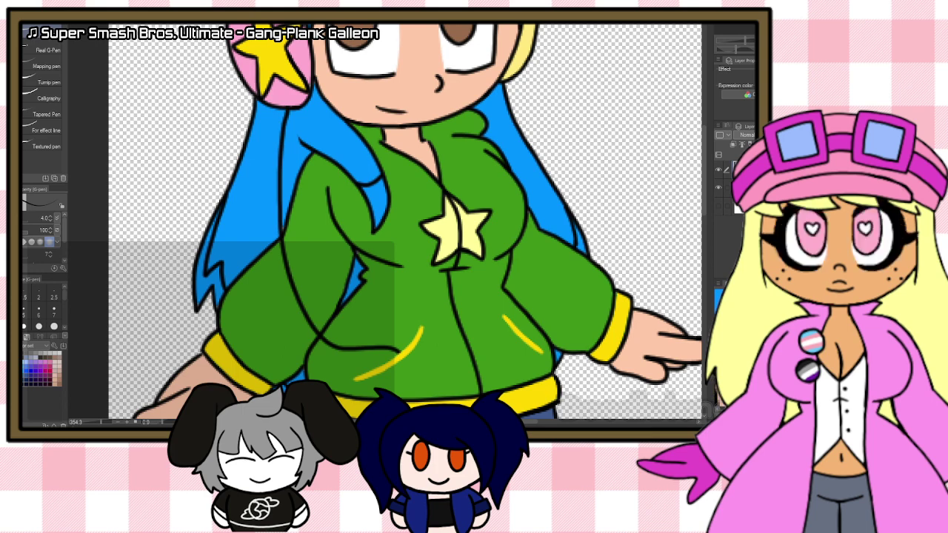
Step: Fill the outlined hair tips on both sides with bright lime green on the colour layer
{"action": "key", "text": "i"}
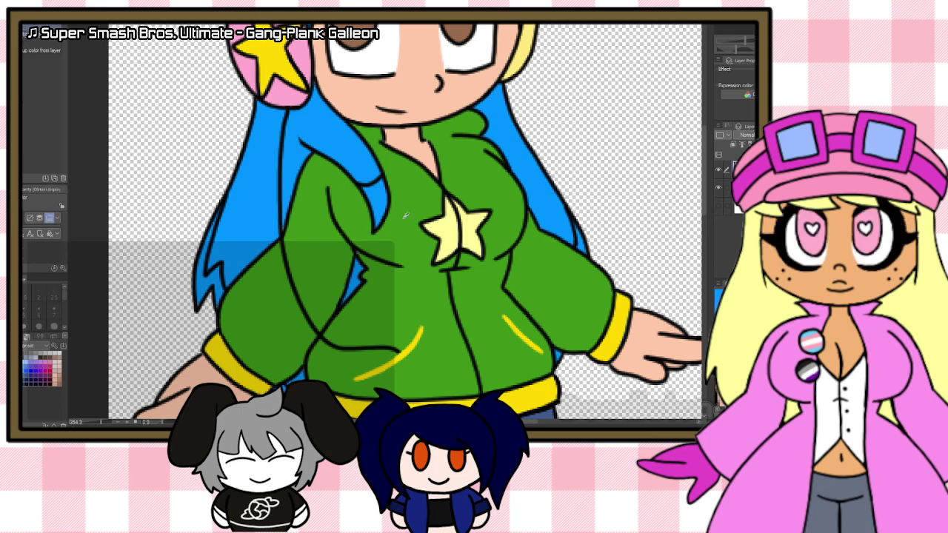
{"action": "key", "text": "g"}
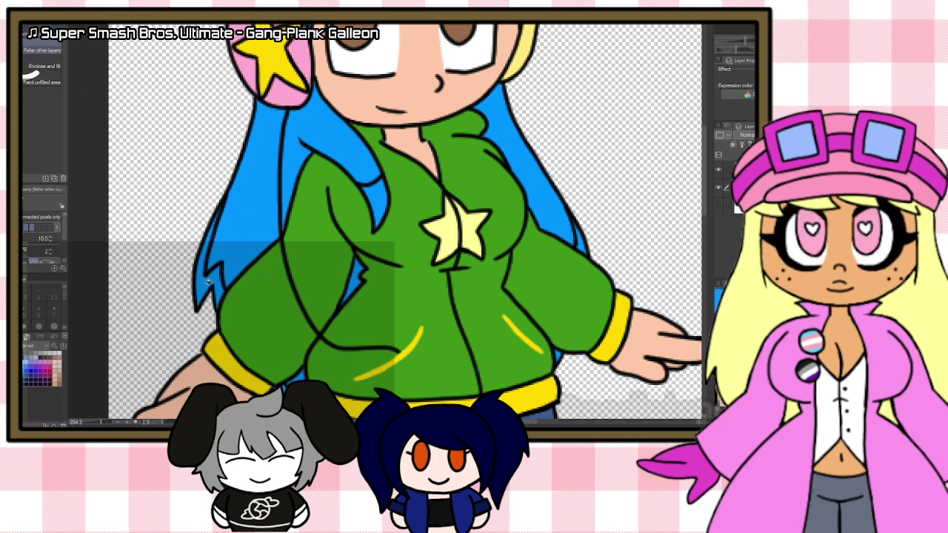
{"action": "left_click", "coordinate": [208, 281]}
{"action": "left_click", "coordinate": [582, 245]}
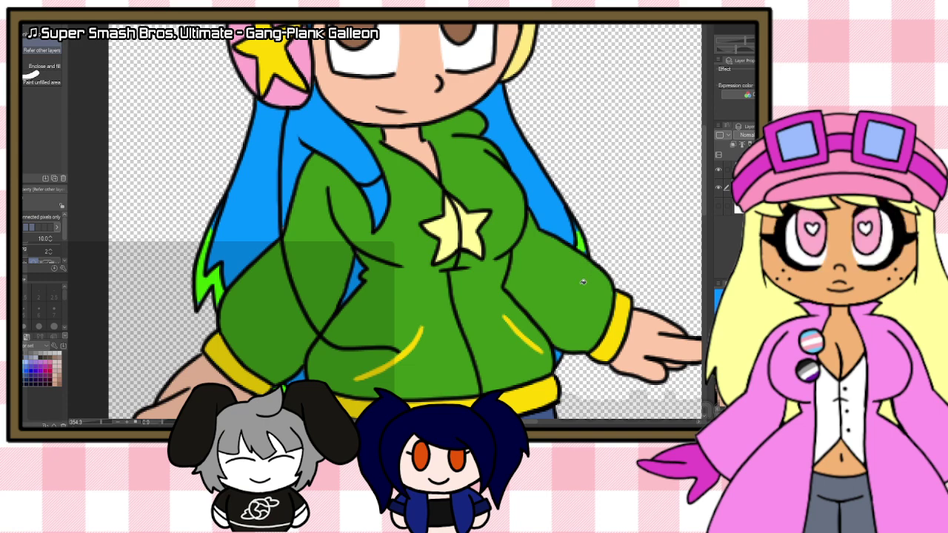
{"action": "key", "text": "p"}
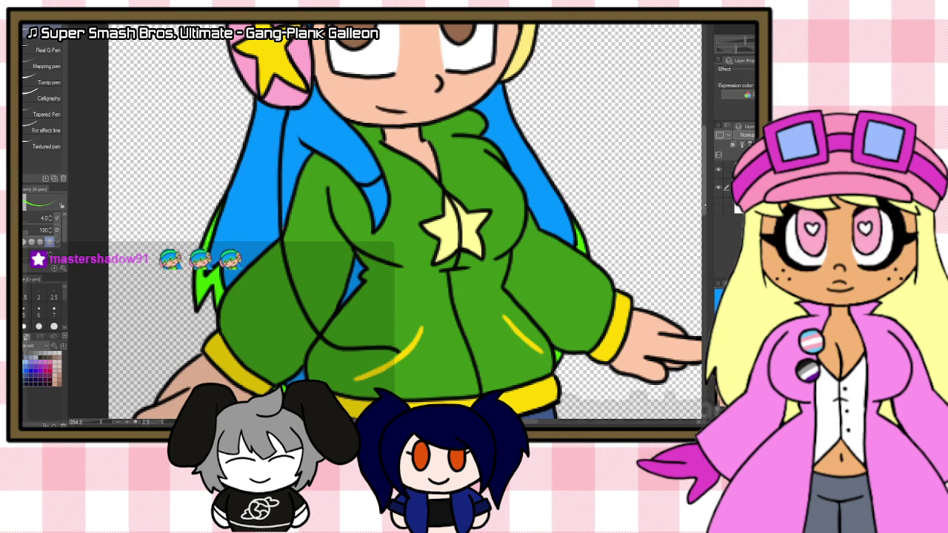
Step: Fill the band below the fringe's zigzag line with the same lime green
{"action": "left_click_drag", "start_coordinate": [707, 202], "coordinate": [705, 187]}
{"action": "scroll", "coordinate": [414, 222], "scroll_direction": "up", "scroll_amount": 4}
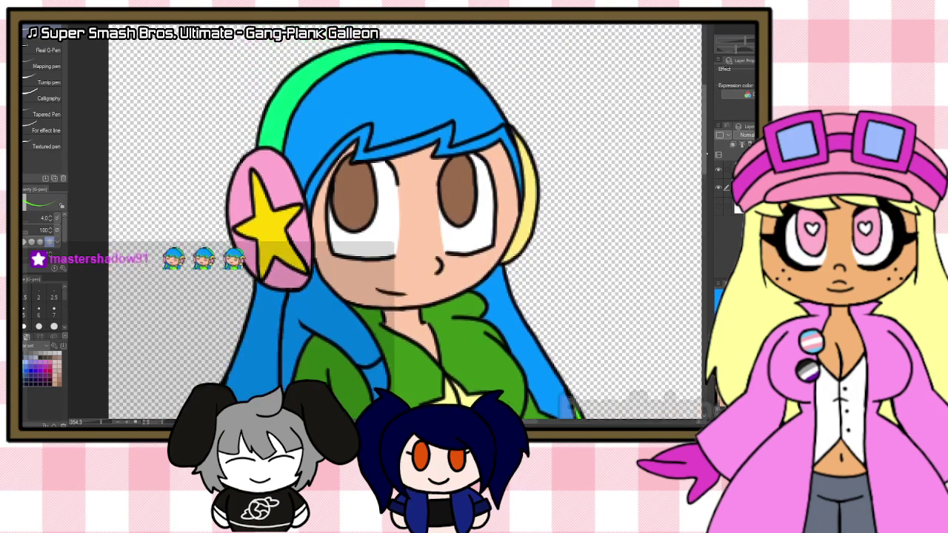
{"action": "key", "text": "g"}
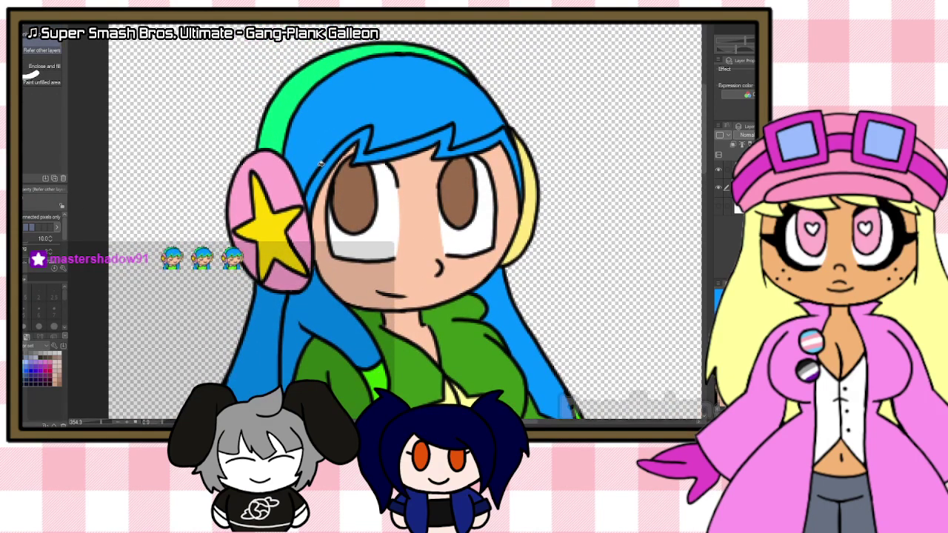
{"action": "left_click", "coordinate": [370, 151]}
{"action": "left_click", "coordinate": [464, 145]}
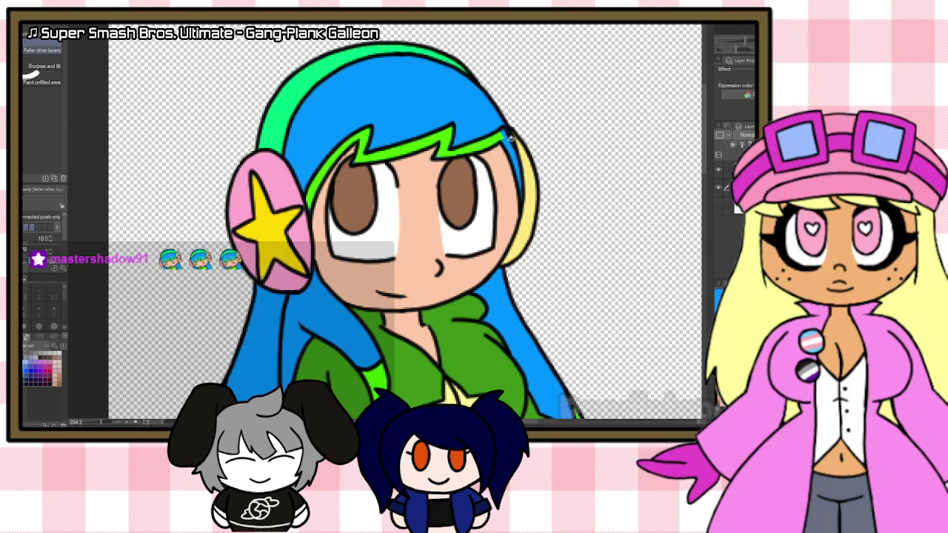
{"action": "left_click", "coordinate": [511, 140]}
Step: Touch up the narrow hair strand beside the yellow ear cup with lime green using the pen
{"action": "key", "text": "p"}
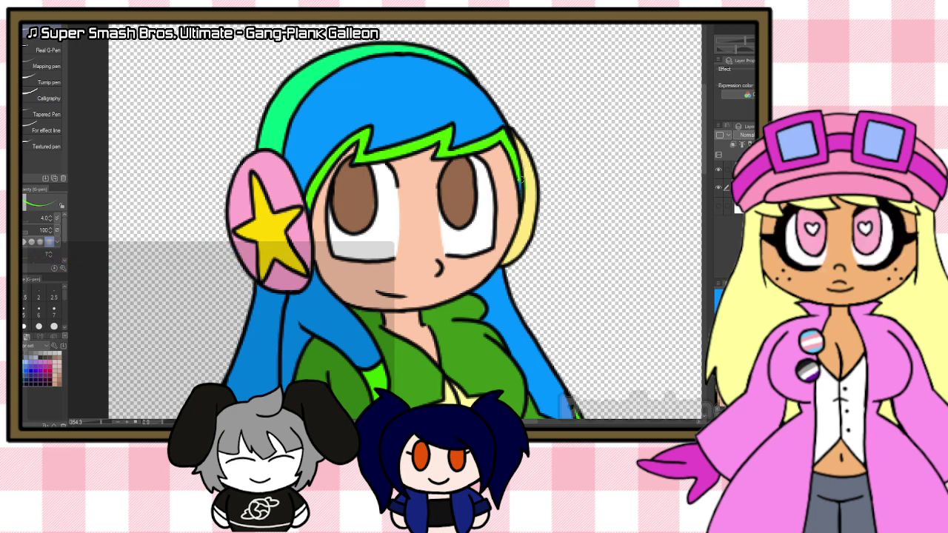
{"action": "key", "text": "ctrl+z"}
{"action": "left_click_drag", "start_coordinate": [503, 132], "coordinate": [516, 164]}
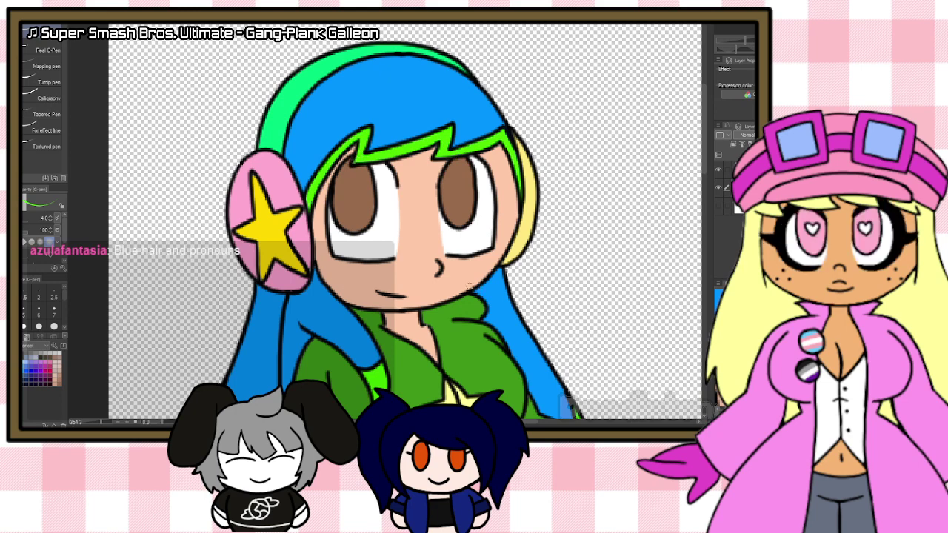
Step: Examine the whole figure at several zoom levels to check the new green hair tips and overall colours
{"action": "scroll", "coordinate": [434, 285], "scroll_direction": "down", "scroll_amount": 6}
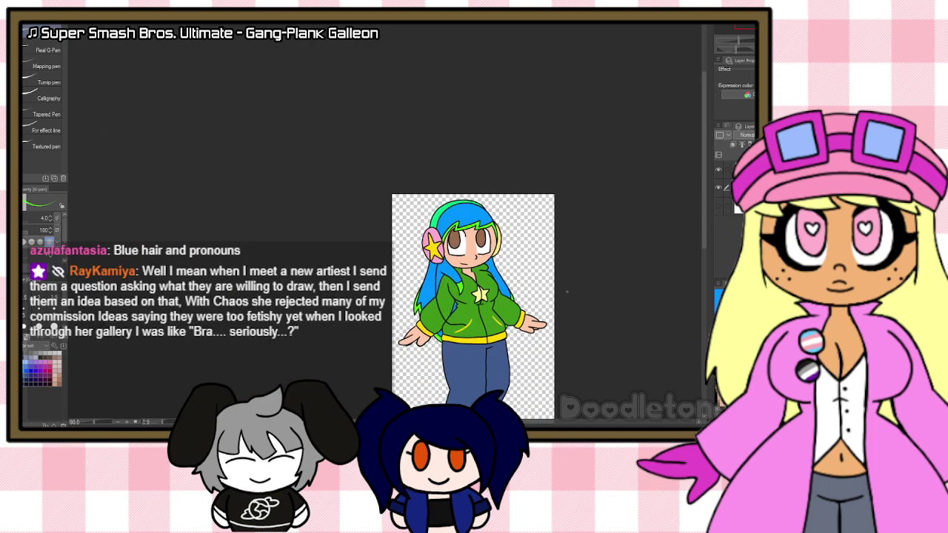
{"action": "scroll", "coordinate": [472, 304], "scroll_direction": "up", "scroll_amount": 3}
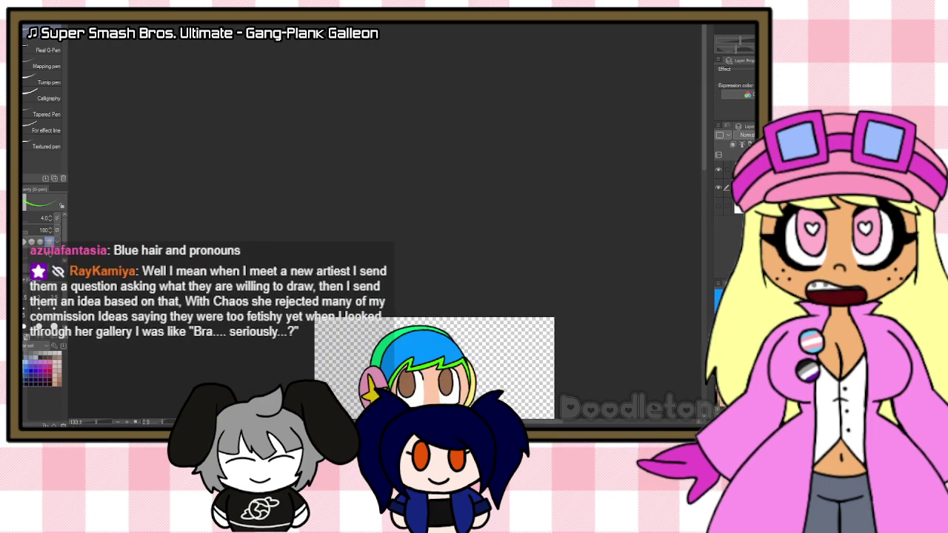
{"action": "left_click_drag", "start_coordinate": [705, 160], "coordinate": [710, 263]}
{"action": "scroll", "coordinate": [655, 284], "scroll_direction": "down", "scroll_amount": 2}
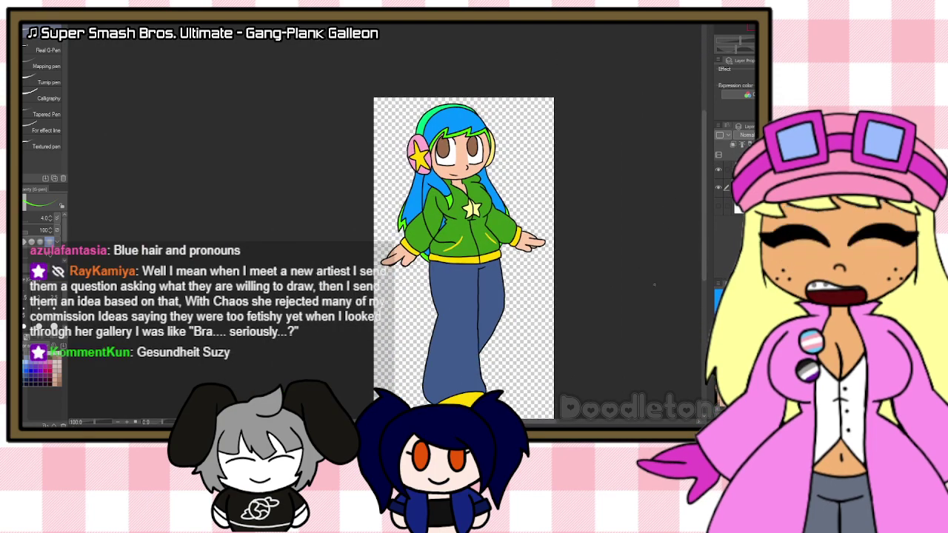
{"action": "scroll", "coordinate": [654, 302], "scroll_direction": "up", "scroll_amount": 2}
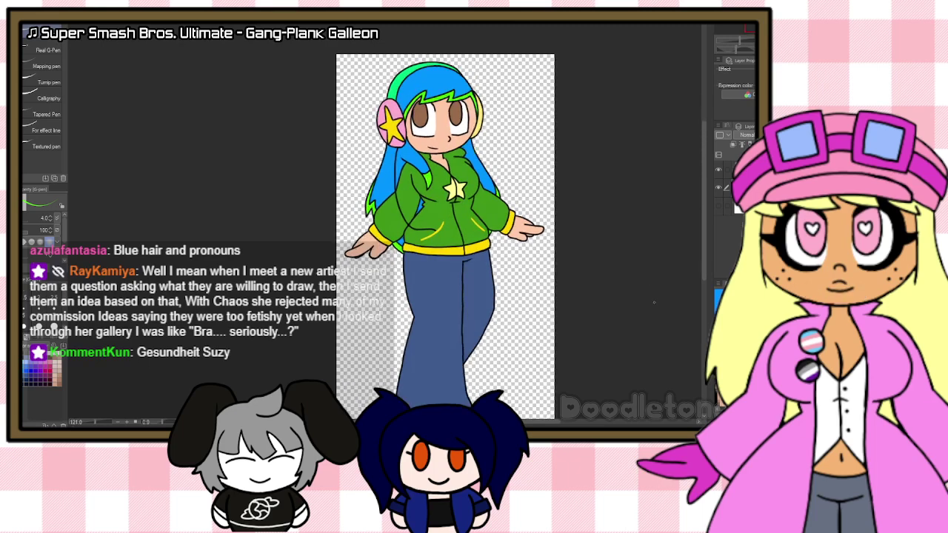
{"action": "scroll", "coordinate": [654, 302], "scroll_direction": "up", "scroll_amount": 1}
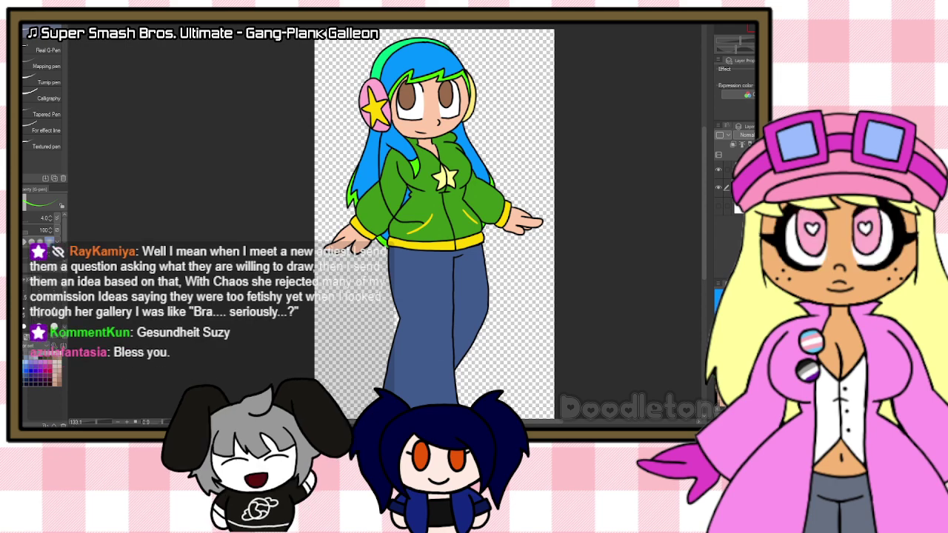
{"action": "scroll", "coordinate": [576, 221], "scroll_direction": "down", "scroll_amount": 4}
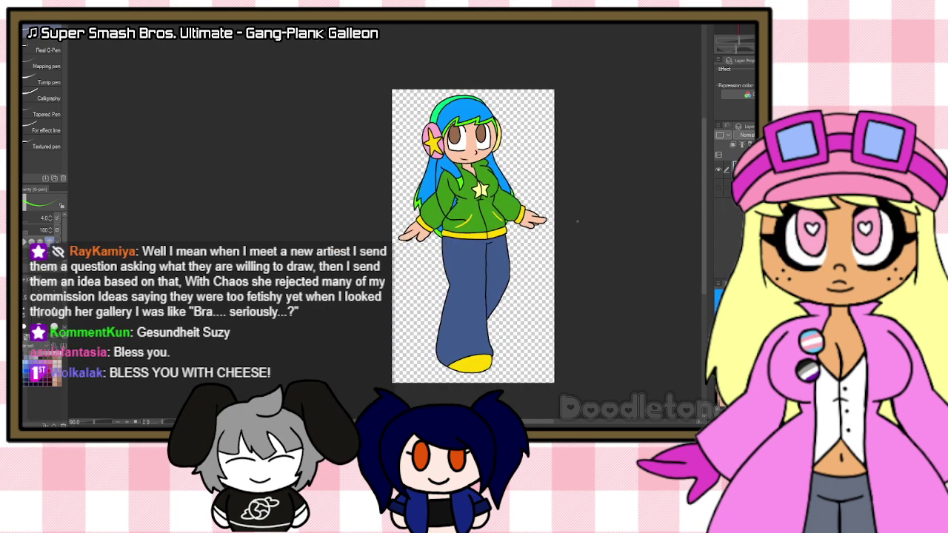
{"action": "left_click_drag", "start_coordinate": [539, 422], "coordinate": [580, 421]}
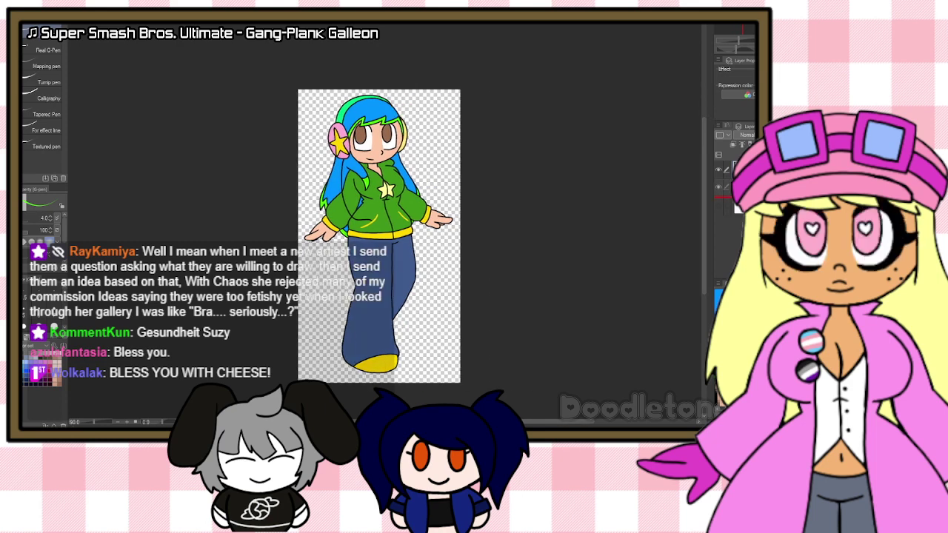
Step: Fill the empty layer beneath the figure with solid black while the artwork is hidden, and show the artwork again
{"action": "left_click", "coordinate": [719, 170]}
{"action": "key", "text": "g"}
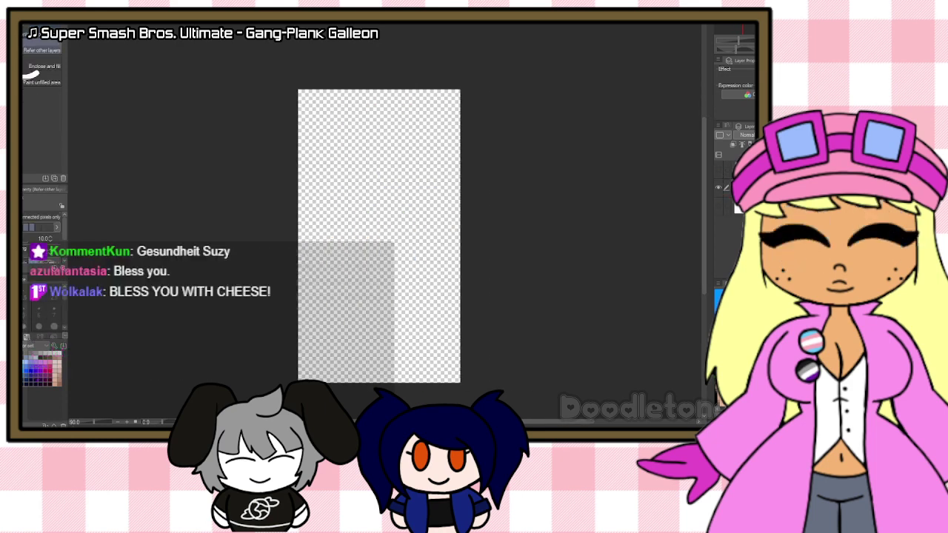
{"action": "left_click", "coordinate": [372, 210]}
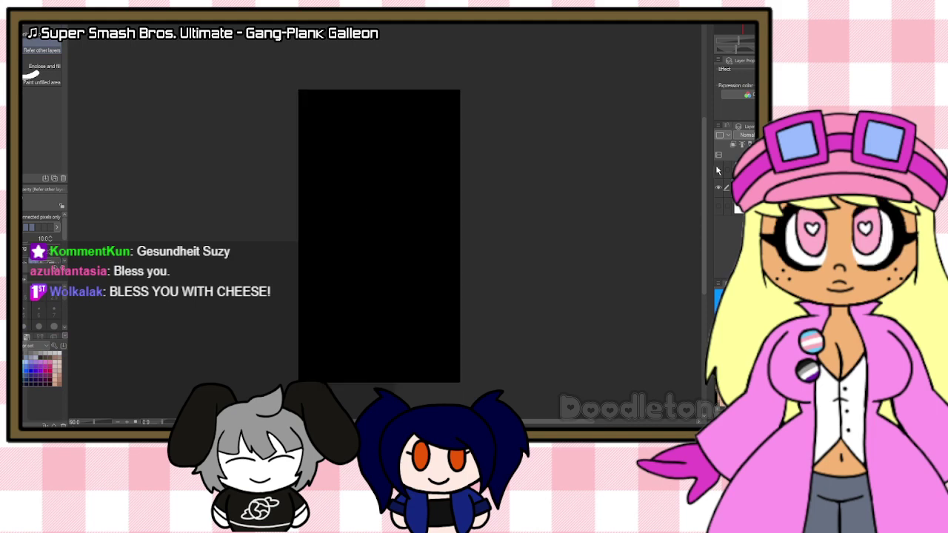
{"action": "left_click", "coordinate": [717, 171]}
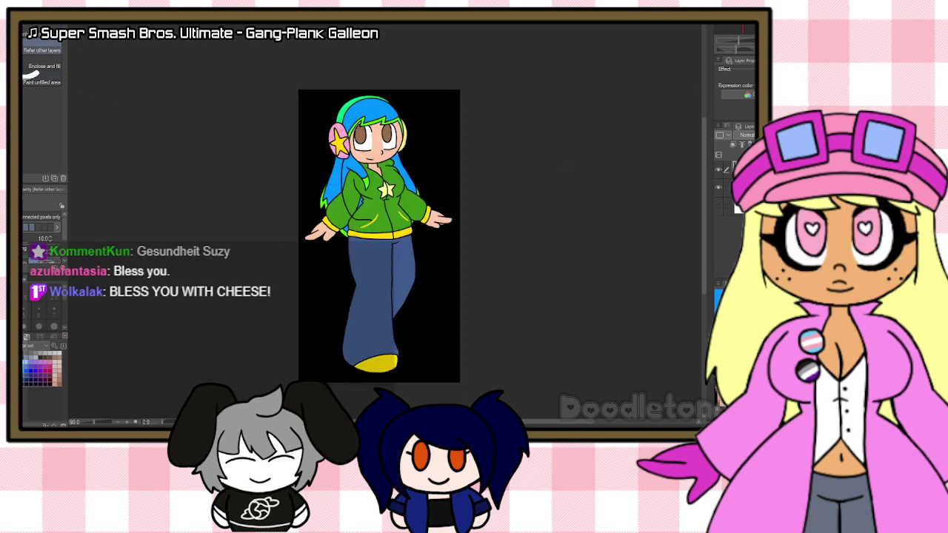
Step: Select the area around the figure, delete the black outside its outline and clear the selection
{"action": "key", "text": "w"}
{"action": "left_click", "coordinate": [319, 146]}
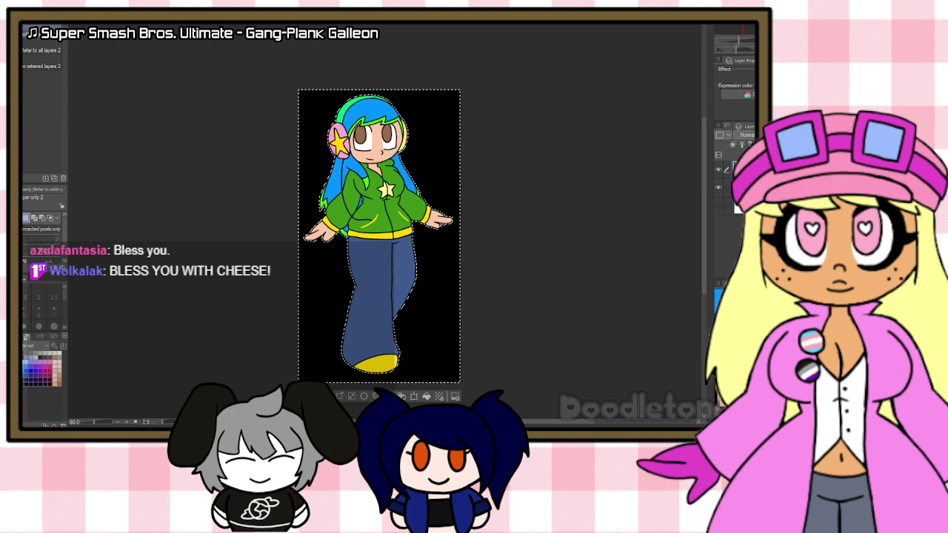
{"action": "key", "text": "Delete"}
{"action": "key", "text": "ctrl+d"}
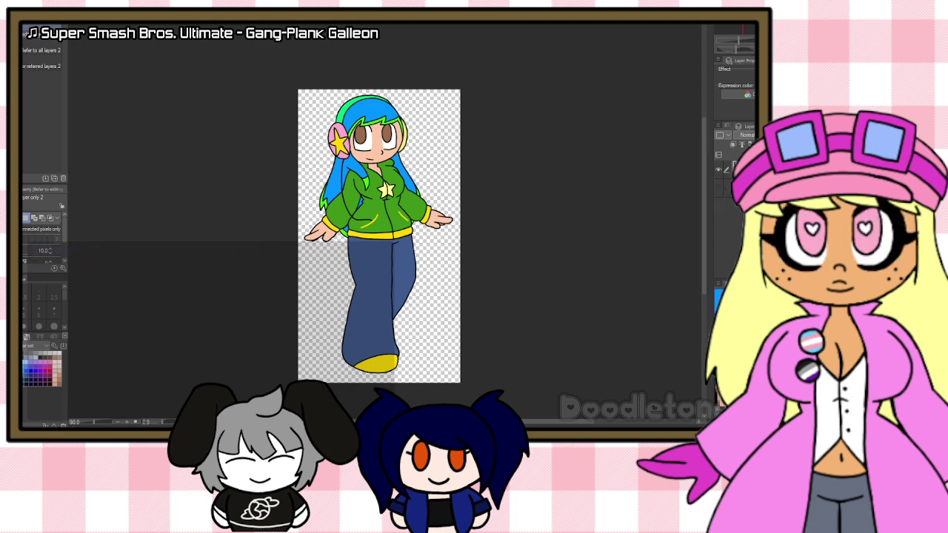
Step: Export the figure as a single-layer PNG named after the character, at 100% scale
{"action": "left_click", "coordinate": [25, 26]}
{"action": "mouse_move", "coordinate": [75, 99]}
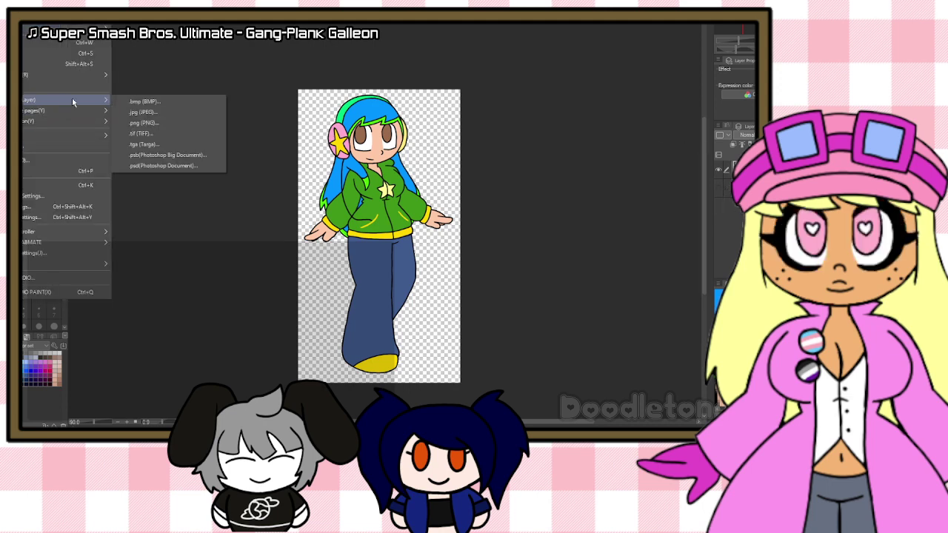
{"action": "left_click", "coordinate": [144, 122]}
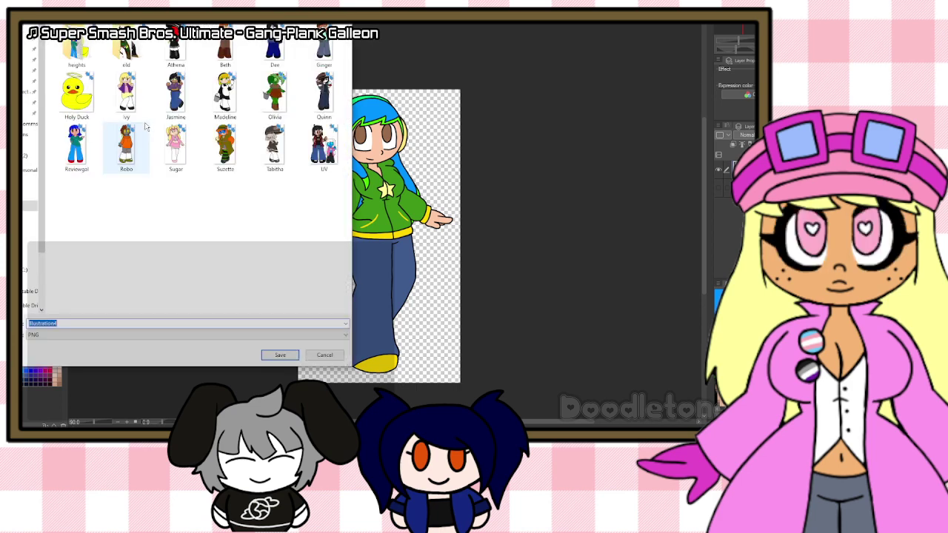
{"action": "type", "text": "Nei"}
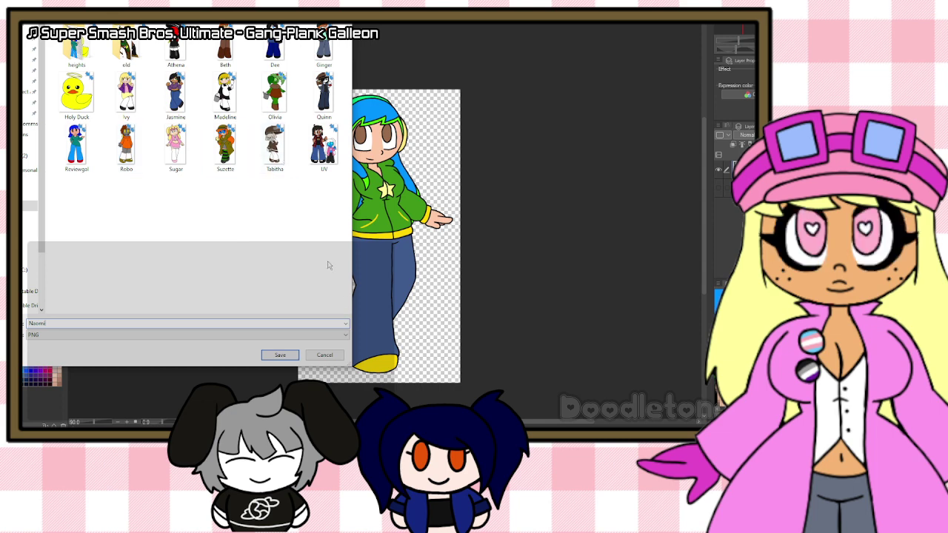
{"action": "left_click", "coordinate": [280, 354]}
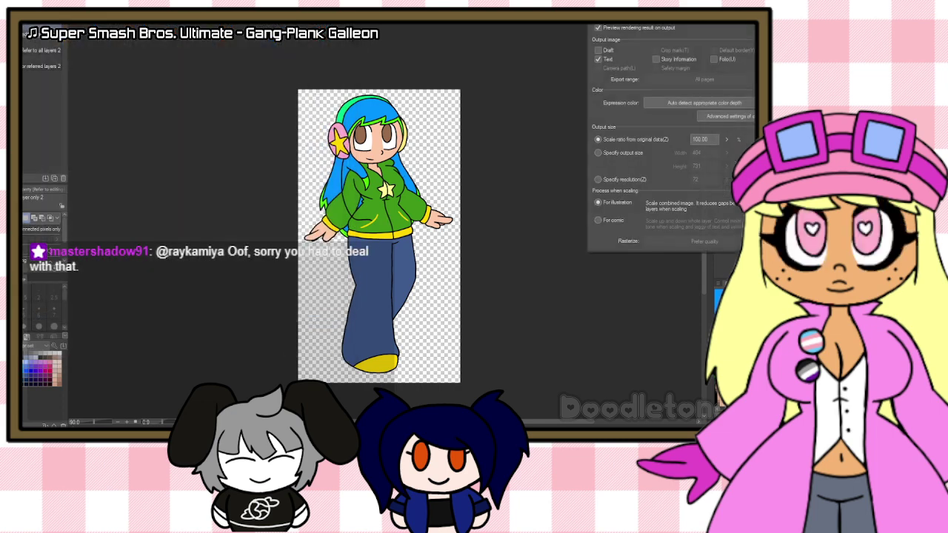
{"action": "key", "text": "Return"}
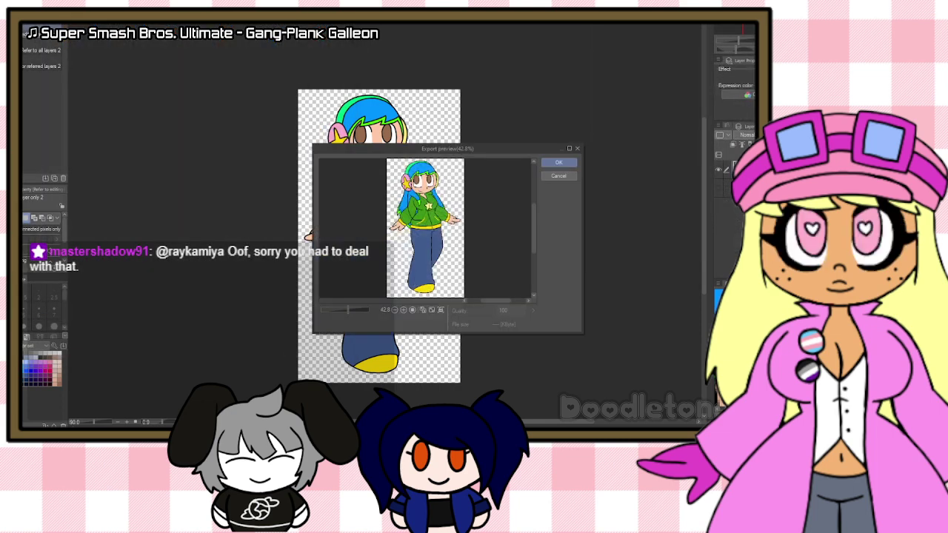
{"action": "left_click", "coordinate": [557, 162]}
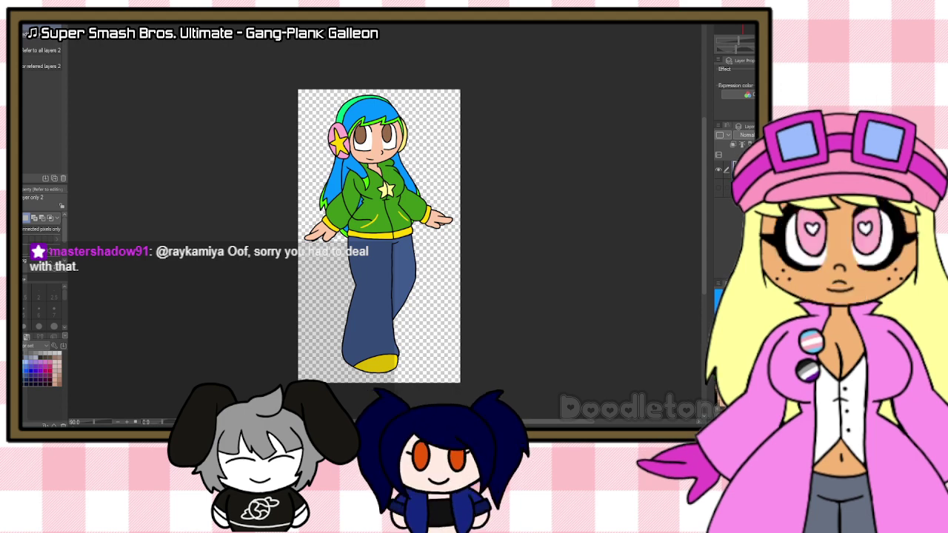
{"action": "left_click_drag", "start_coordinate": [298, 339], "coordinate": [326, 337]}
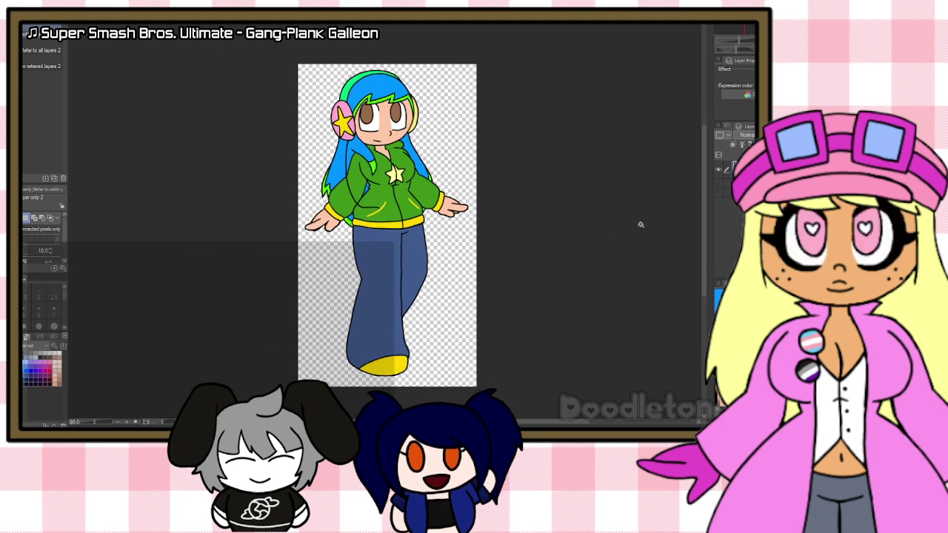
Step: Review the other open character drawings, fitting the brown parasol figure and the blonde figure in the purple jacket fully in view
{"action": "scroll", "coordinate": [639, 223], "scroll_direction": "up", "scroll_amount": 1}
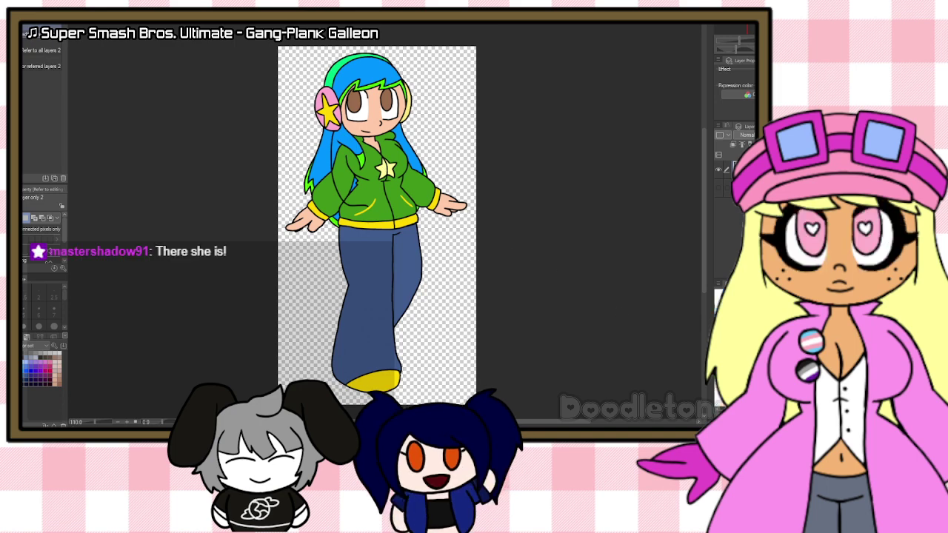
{"action": "key", "text": "ctrl+Tab"}
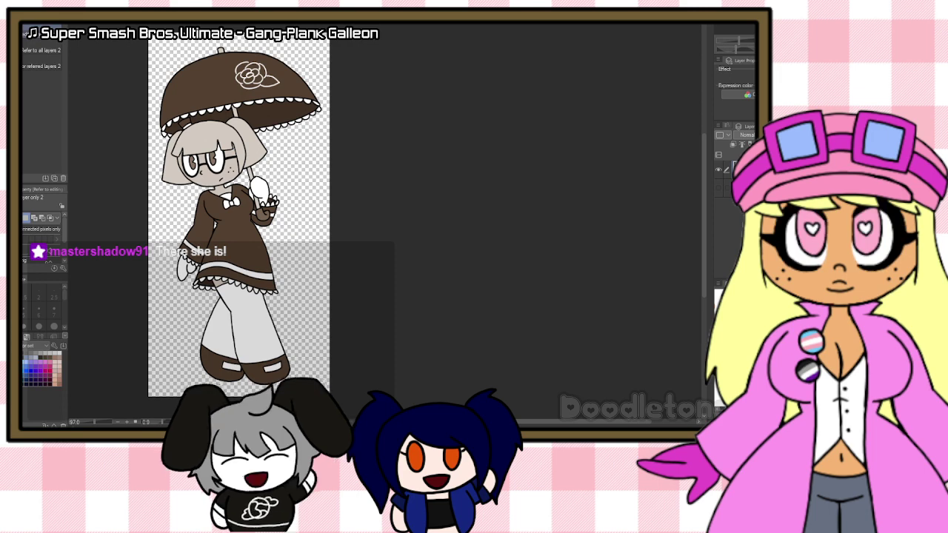
{"action": "key", "text": "ctrl+Tab"}
{"action": "key", "text": "ctrl+Tab"}
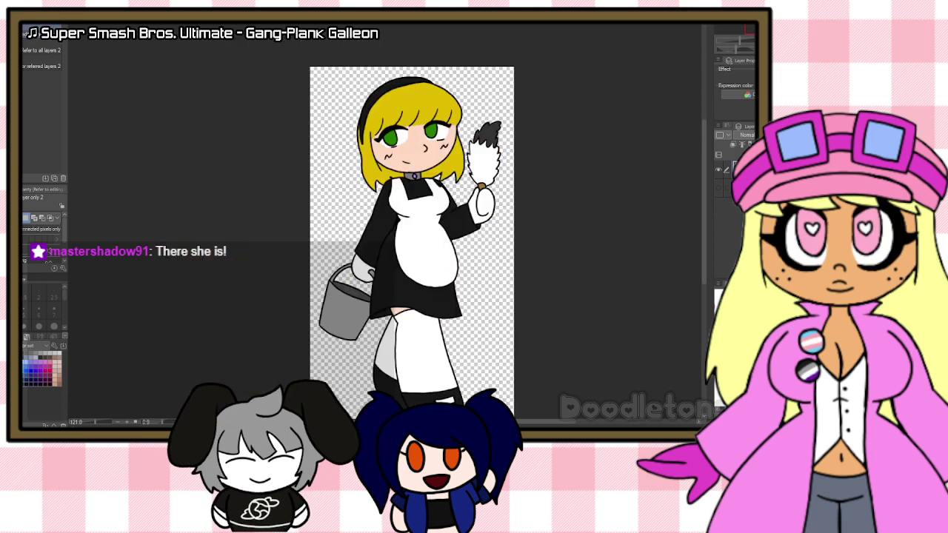
{"action": "key", "text": "ctrl+Tab"}
{"action": "left_click_drag", "start_coordinate": [550, 423], "coordinate": [492, 423]}
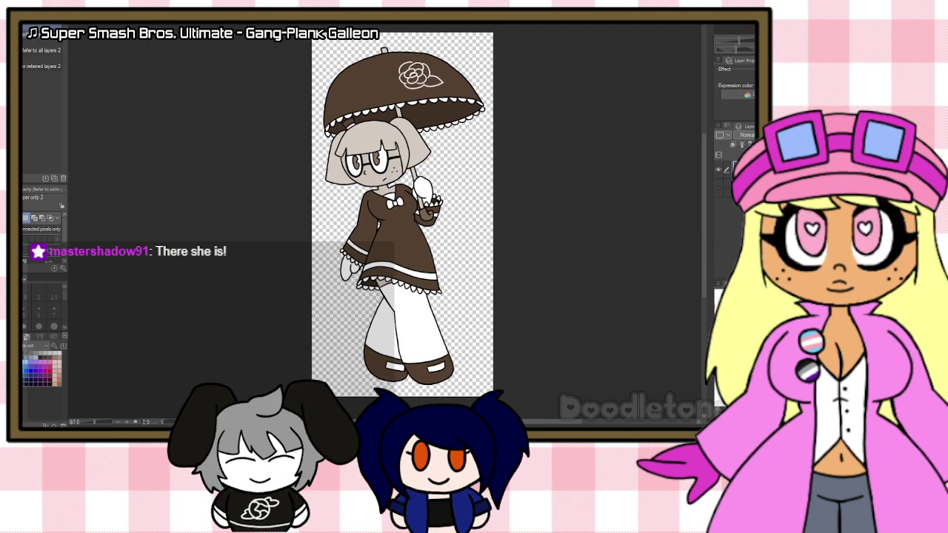
{"action": "key", "text": "ctrl+Tab"}
{"action": "scroll", "coordinate": [485, 302], "scroll_direction": "up", "scroll_amount": 1}
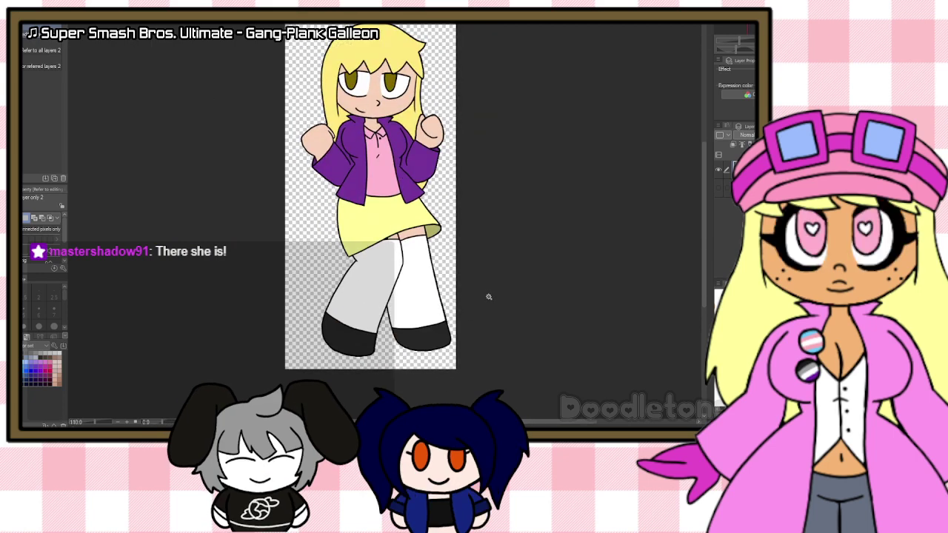
{"action": "left_click_drag", "start_coordinate": [704, 262], "coordinate": [703, 251]}
{"action": "left_click_drag", "start_coordinate": [517, 423], "coordinate": [504, 423]}
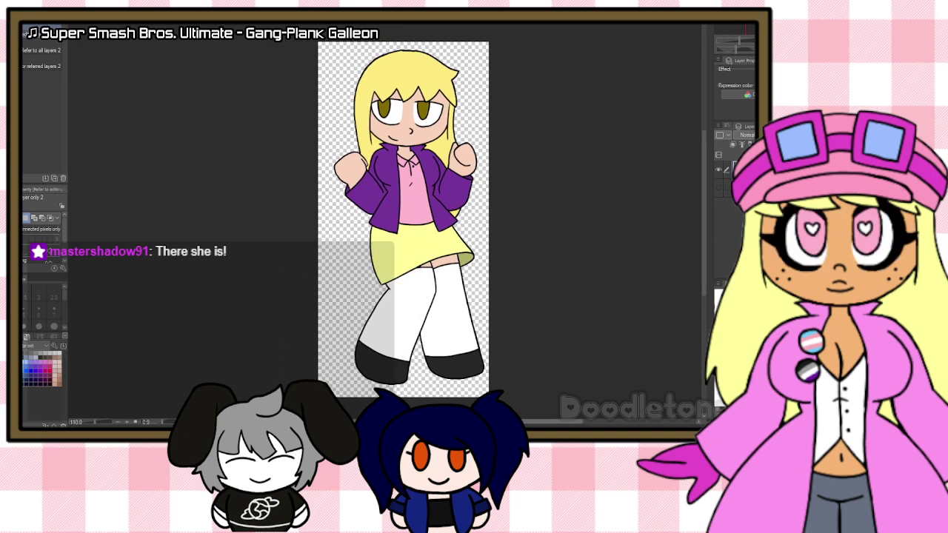
Step: Examine the full maid drawing with the bucket and duster, and return past the parasol drawing to the figure with star headphones
{"action": "left_click", "coordinate": [125, 27]}
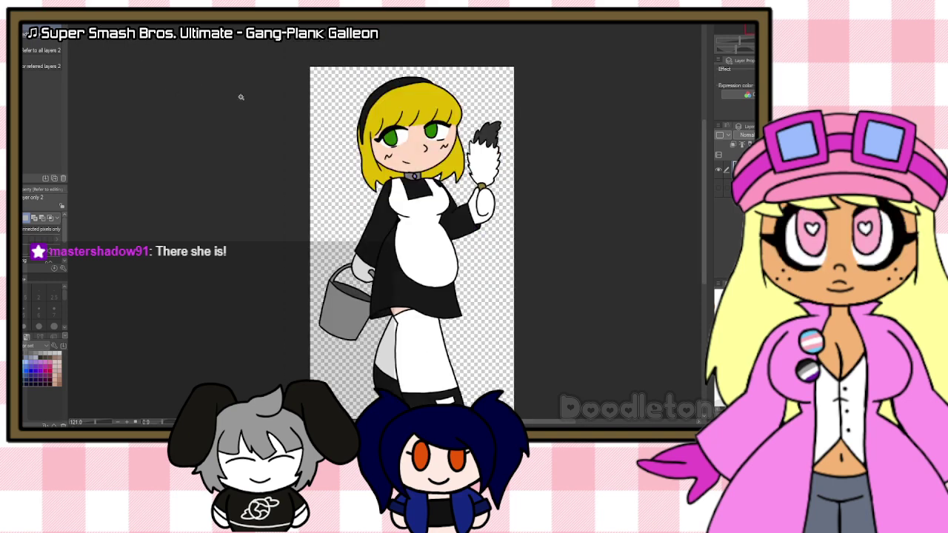
{"action": "left_click_drag", "start_coordinate": [701, 158], "coordinate": [698, 177]}
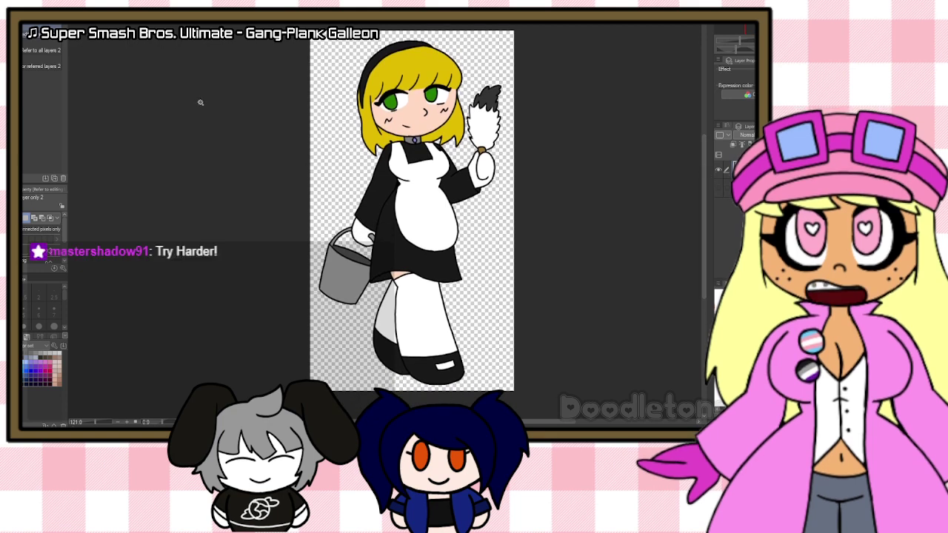
{"action": "left_click_drag", "start_coordinate": [370, 422], "coordinate": [377, 422]}
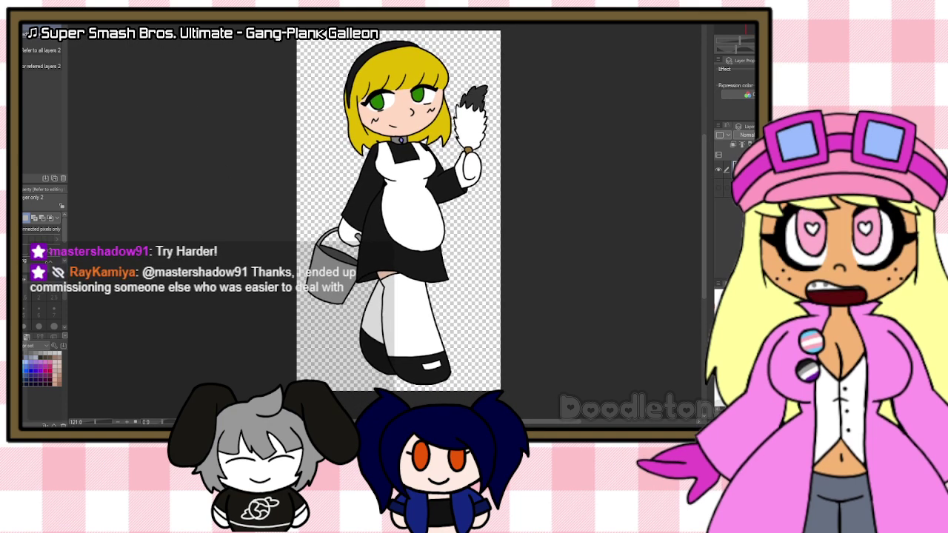
{"action": "key", "text": "ctrl+Tab"}
{"action": "key", "text": "ctrl+Tab"}
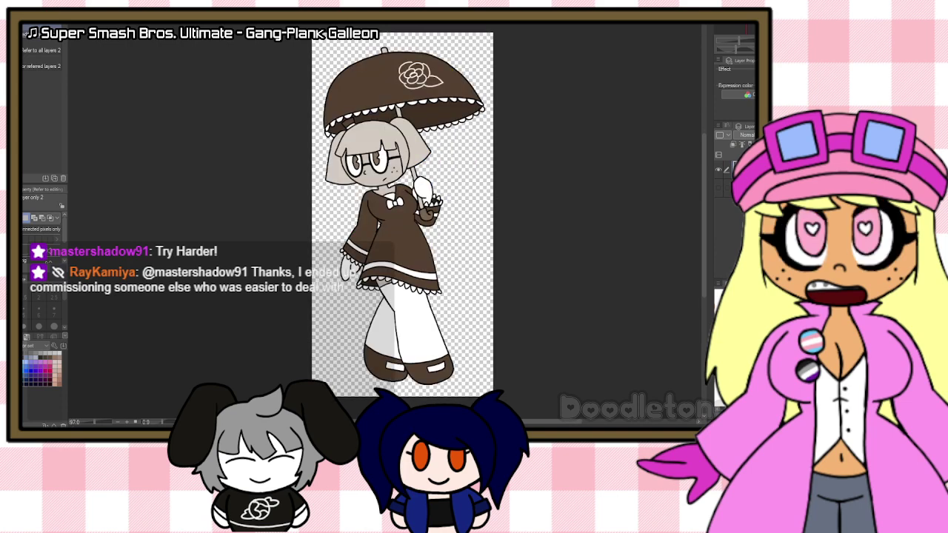
{"action": "key", "text": "ctrl+Tab"}
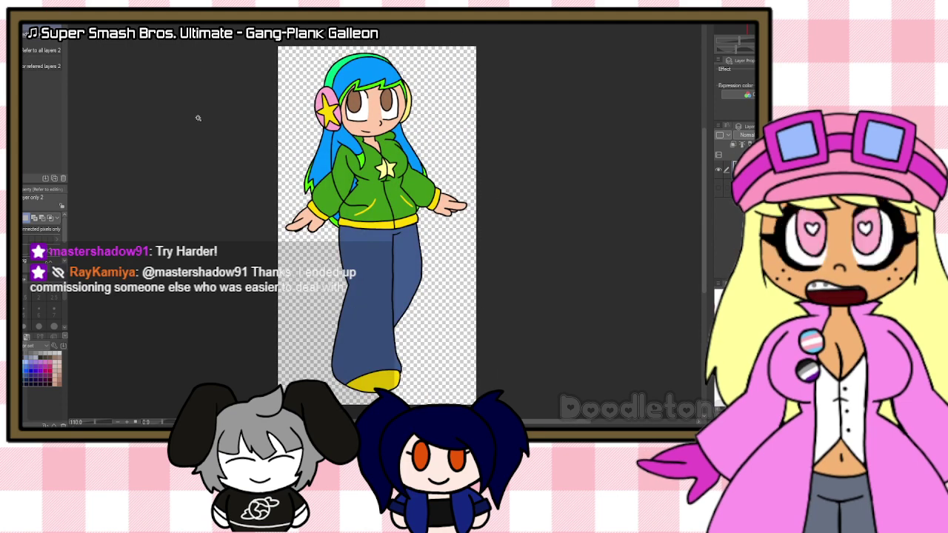